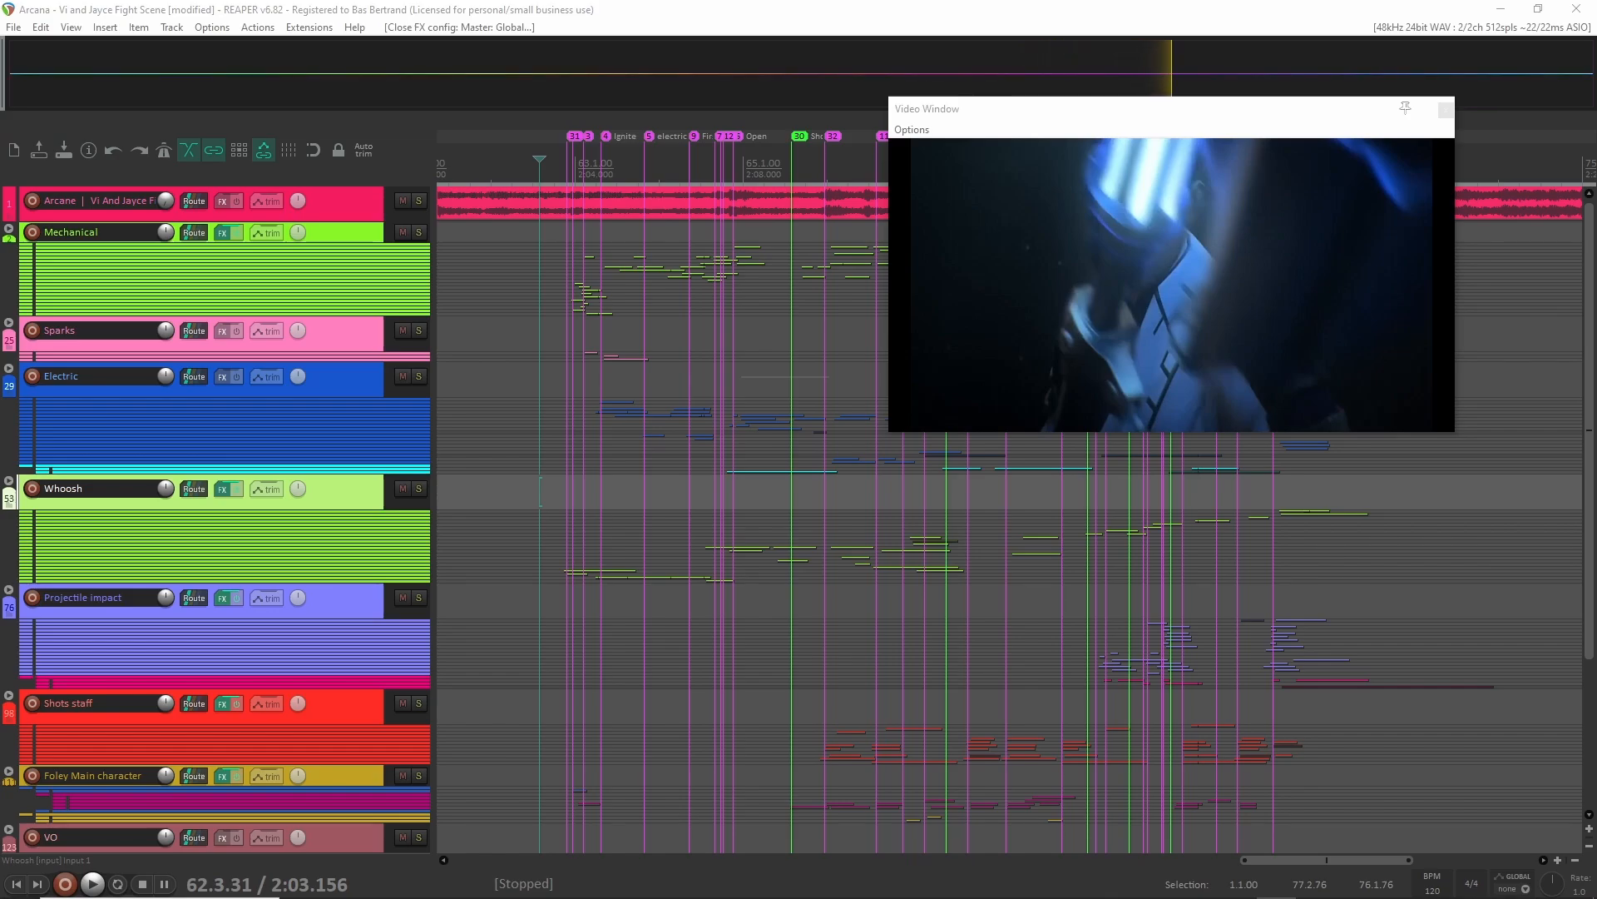
Move the video window up clear of the timeline and play the fight scene from just before the first marker.
click(536, 333)
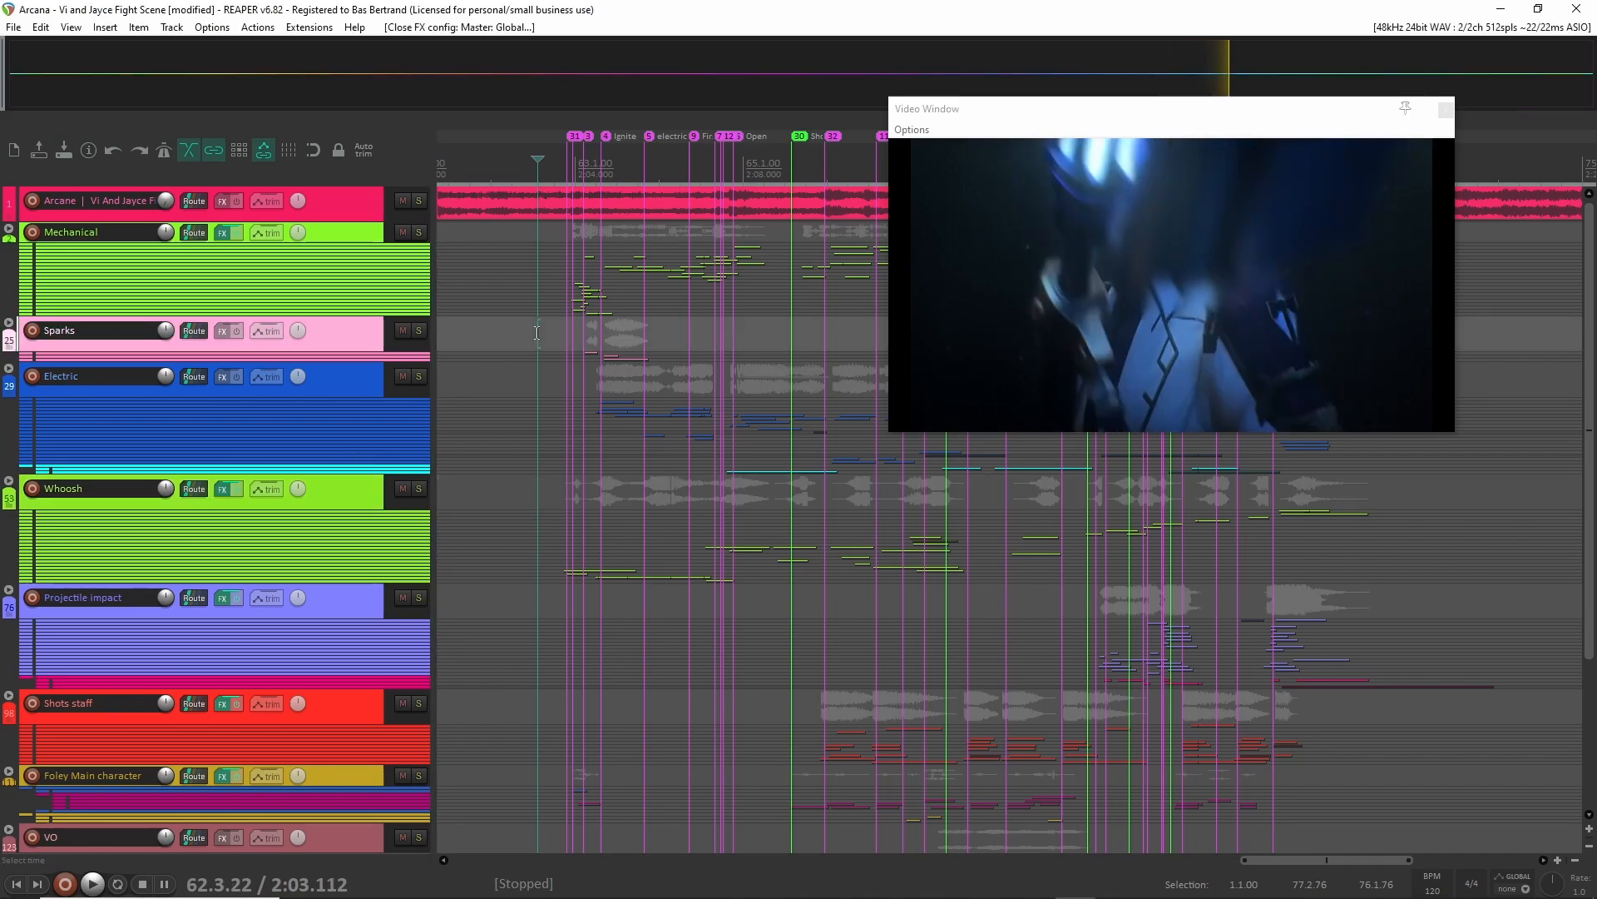
drag(1067, 122, 1198, 55)
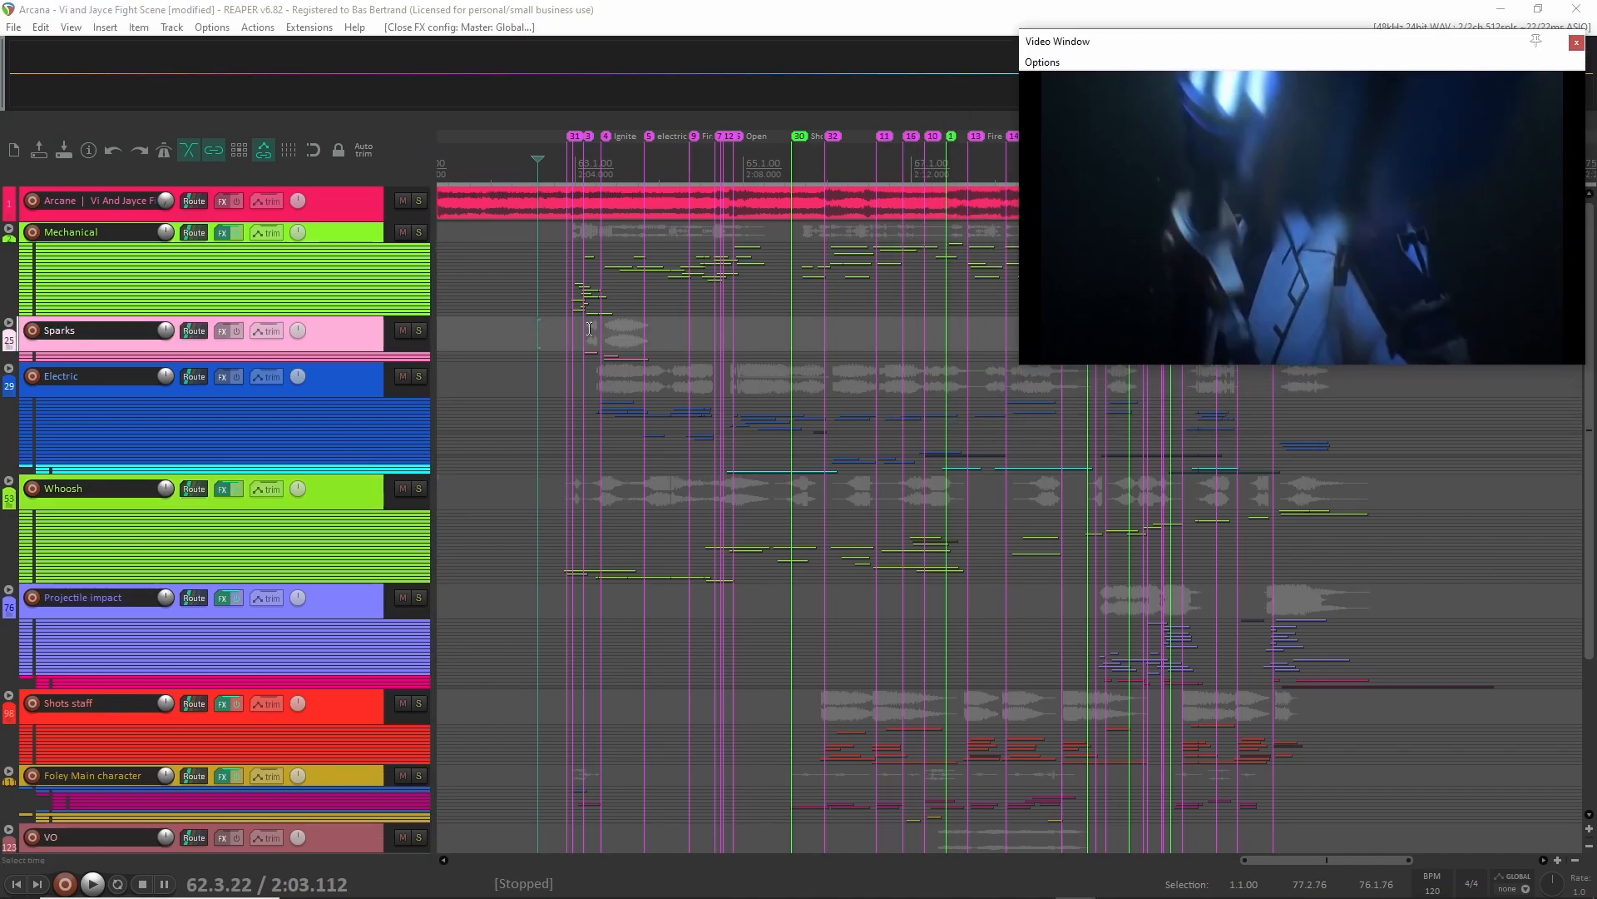
click(552, 336)
key(space)
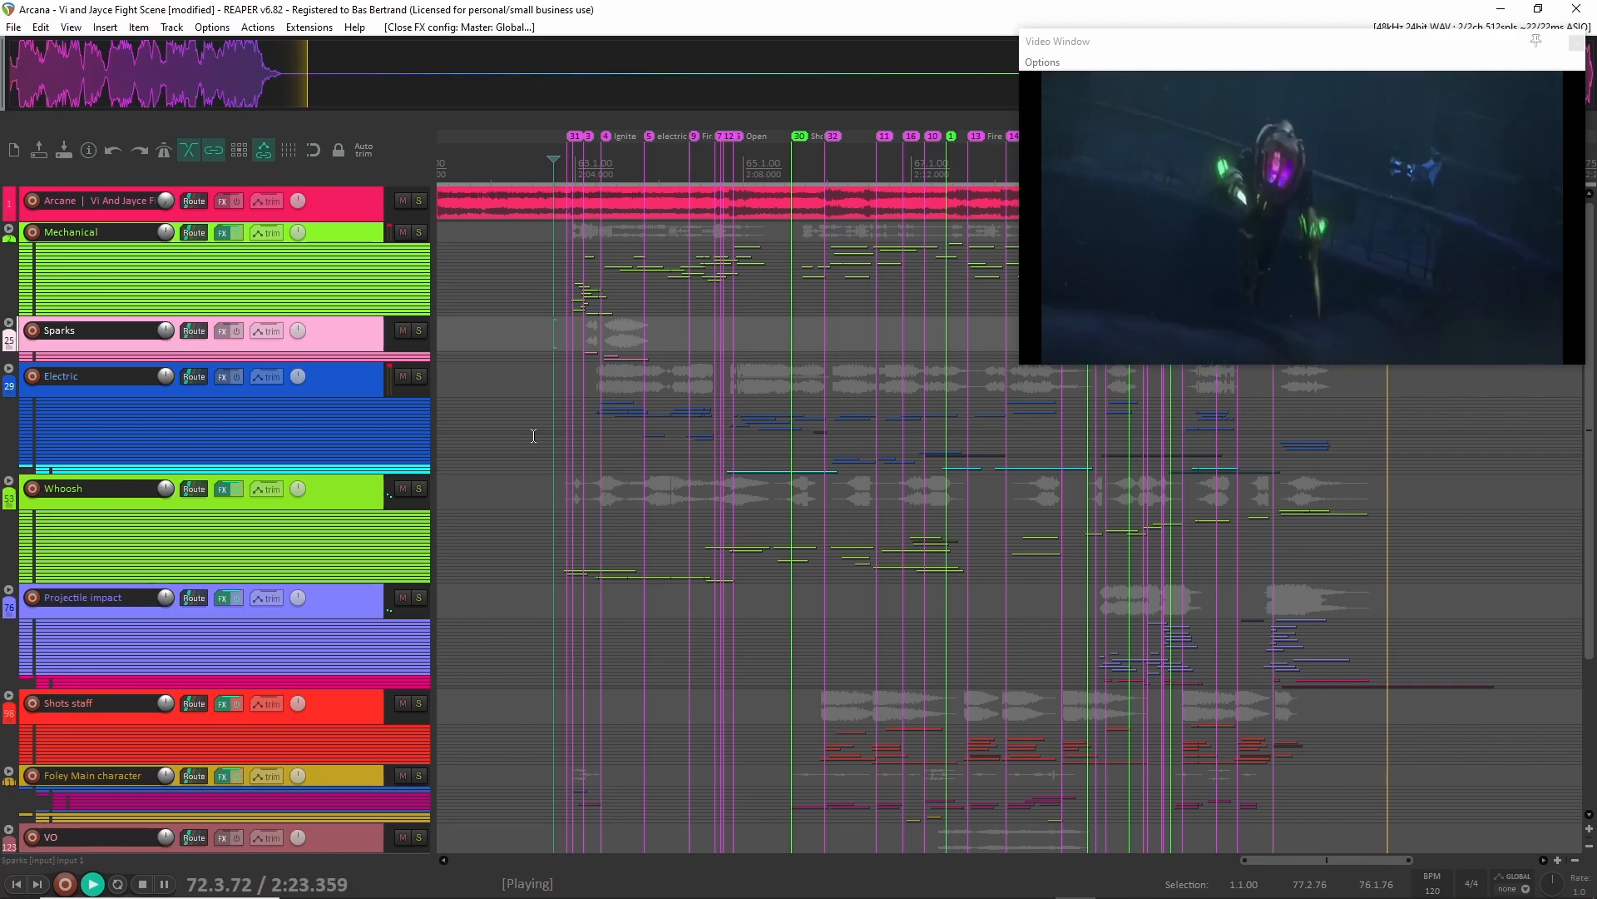
key(space)
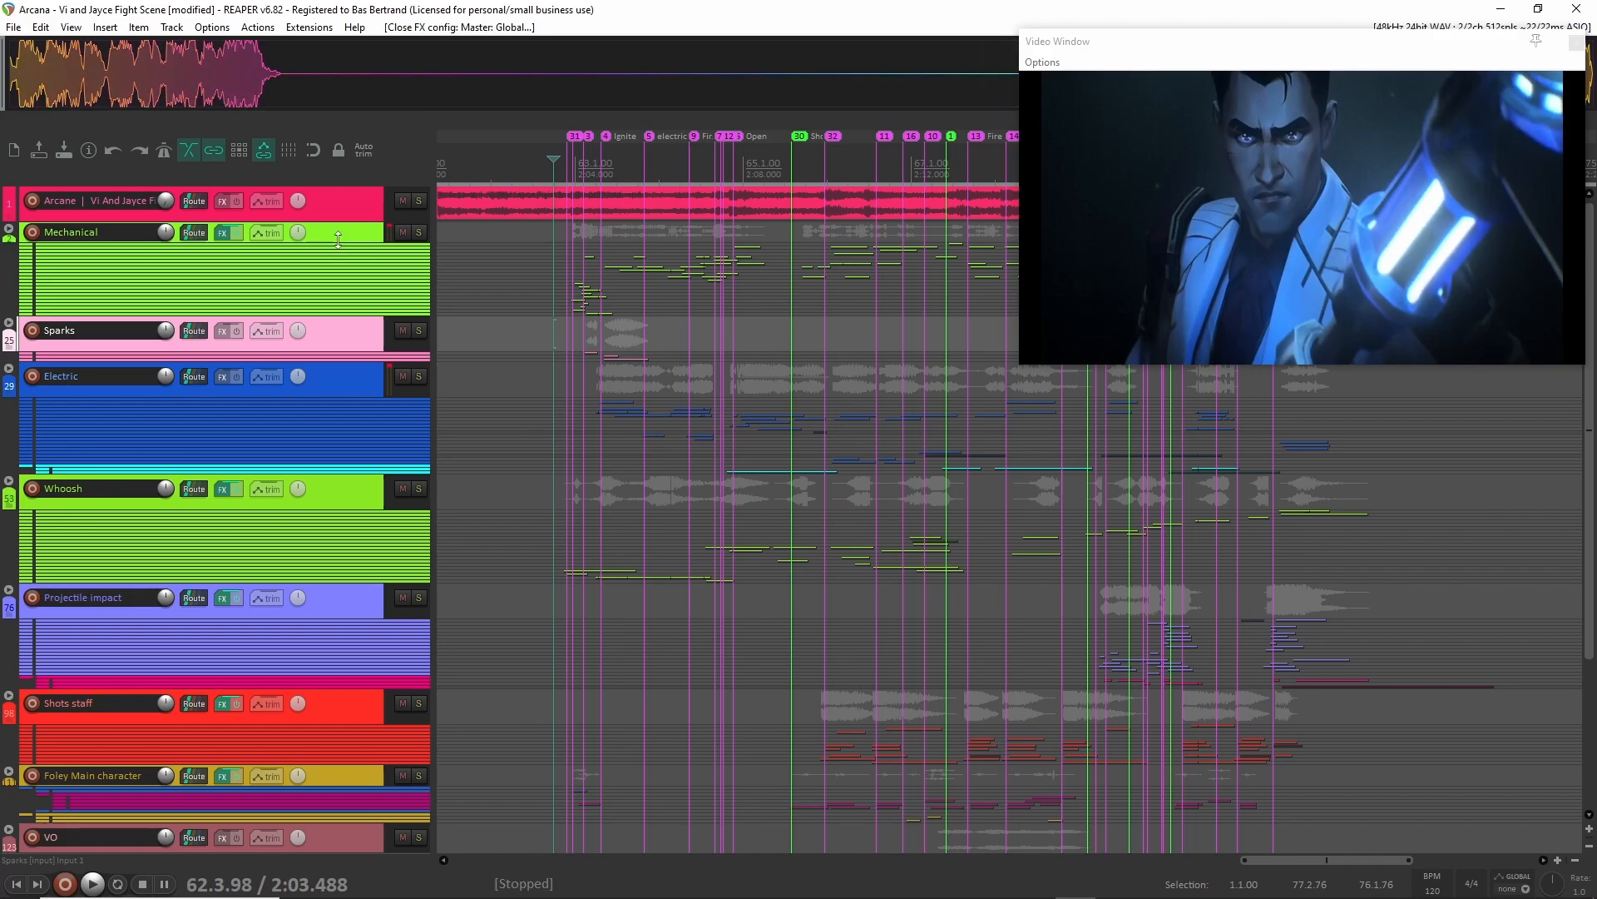
Make the Mechanical track taller and look over the named and coloured markers along the timeline.
drag(338, 240, 333, 286)
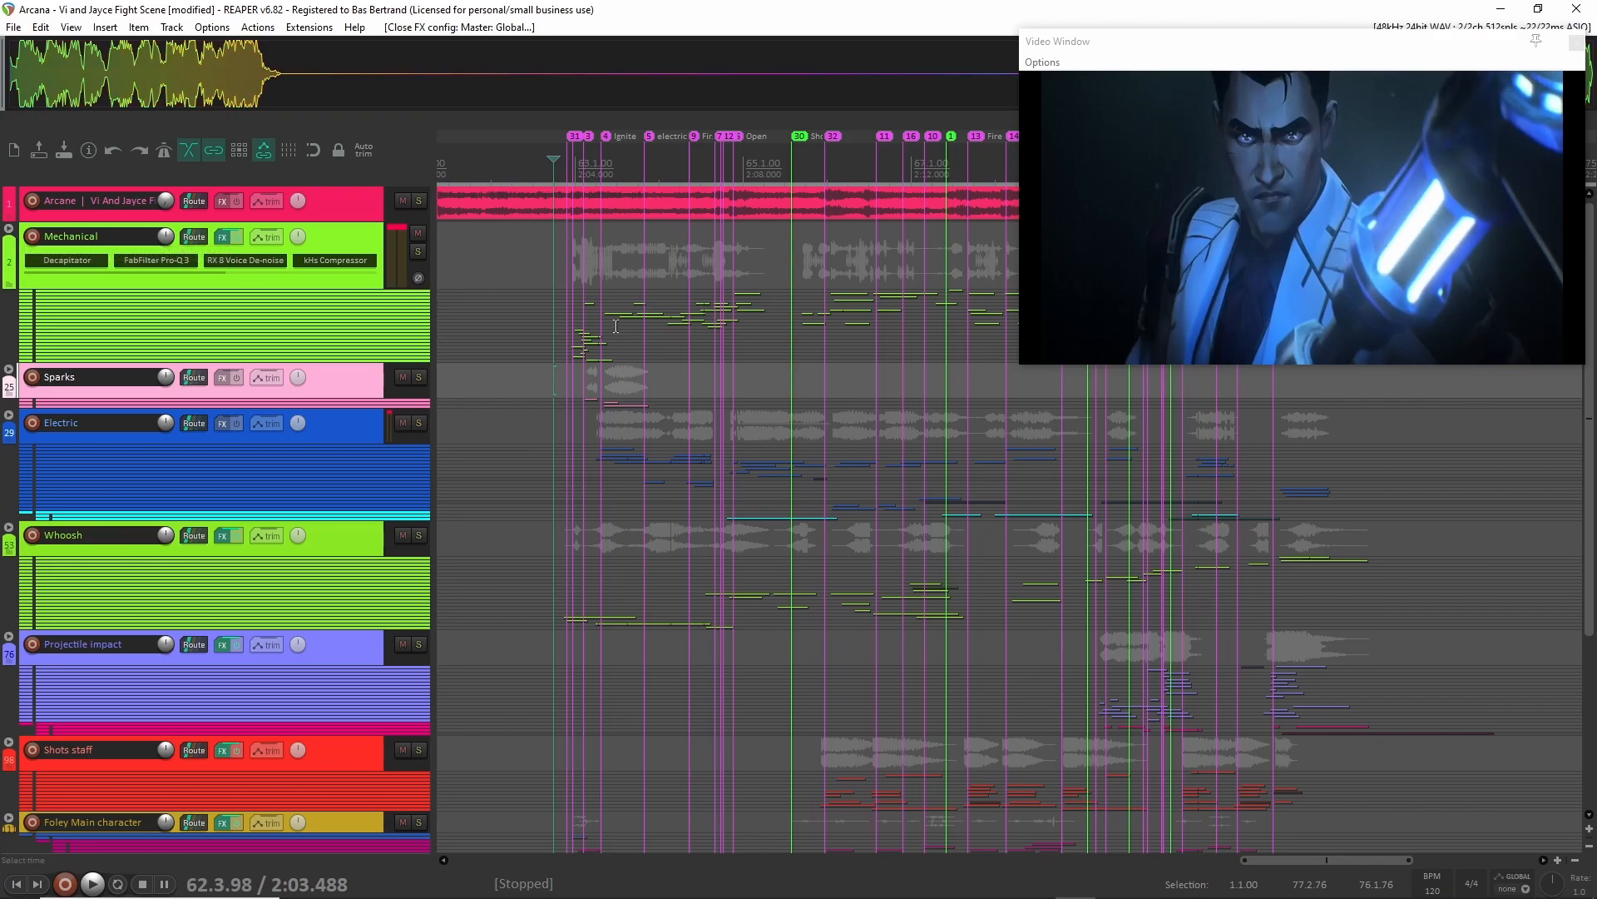
scroll(586, 331, down, 3)
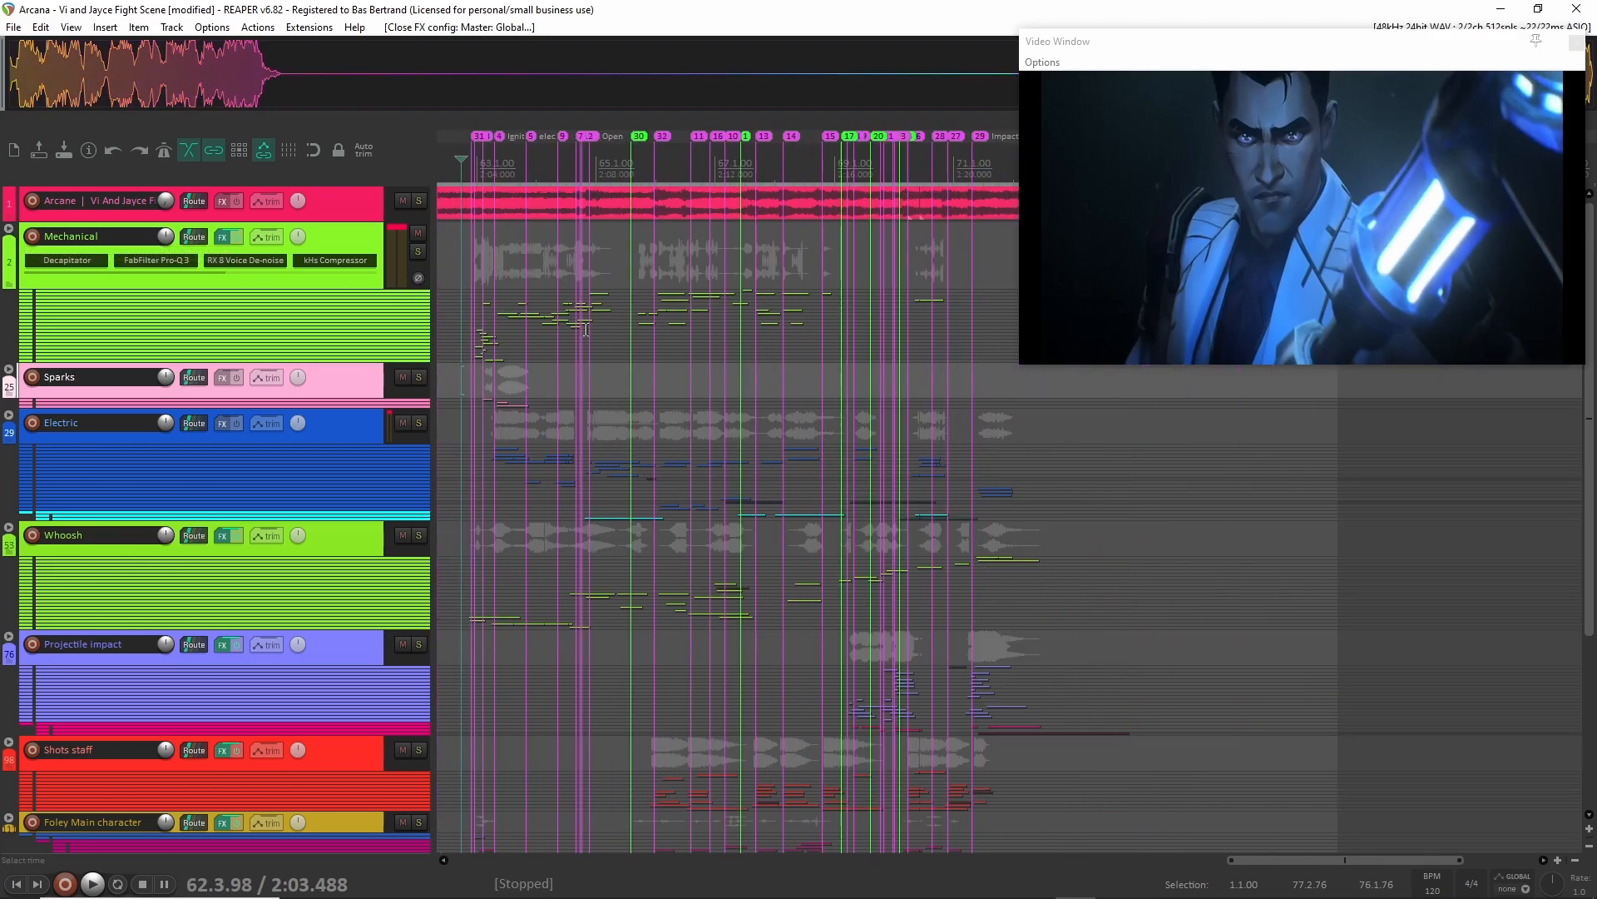
scroll(454, 295, up, 10)
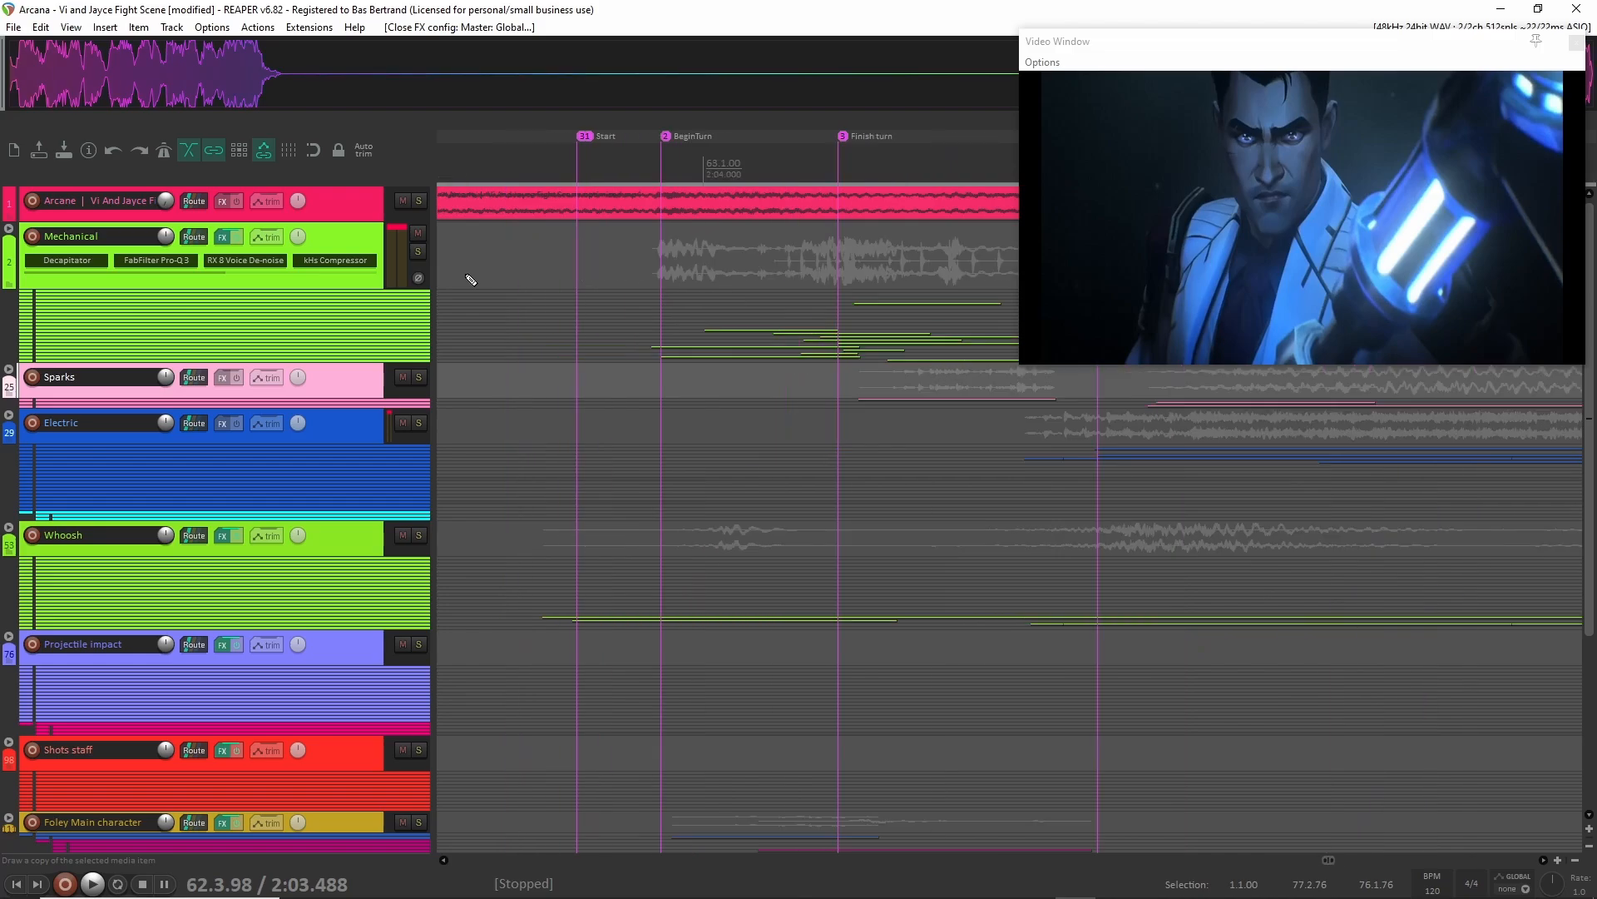
scroll(470, 280, down, 3)
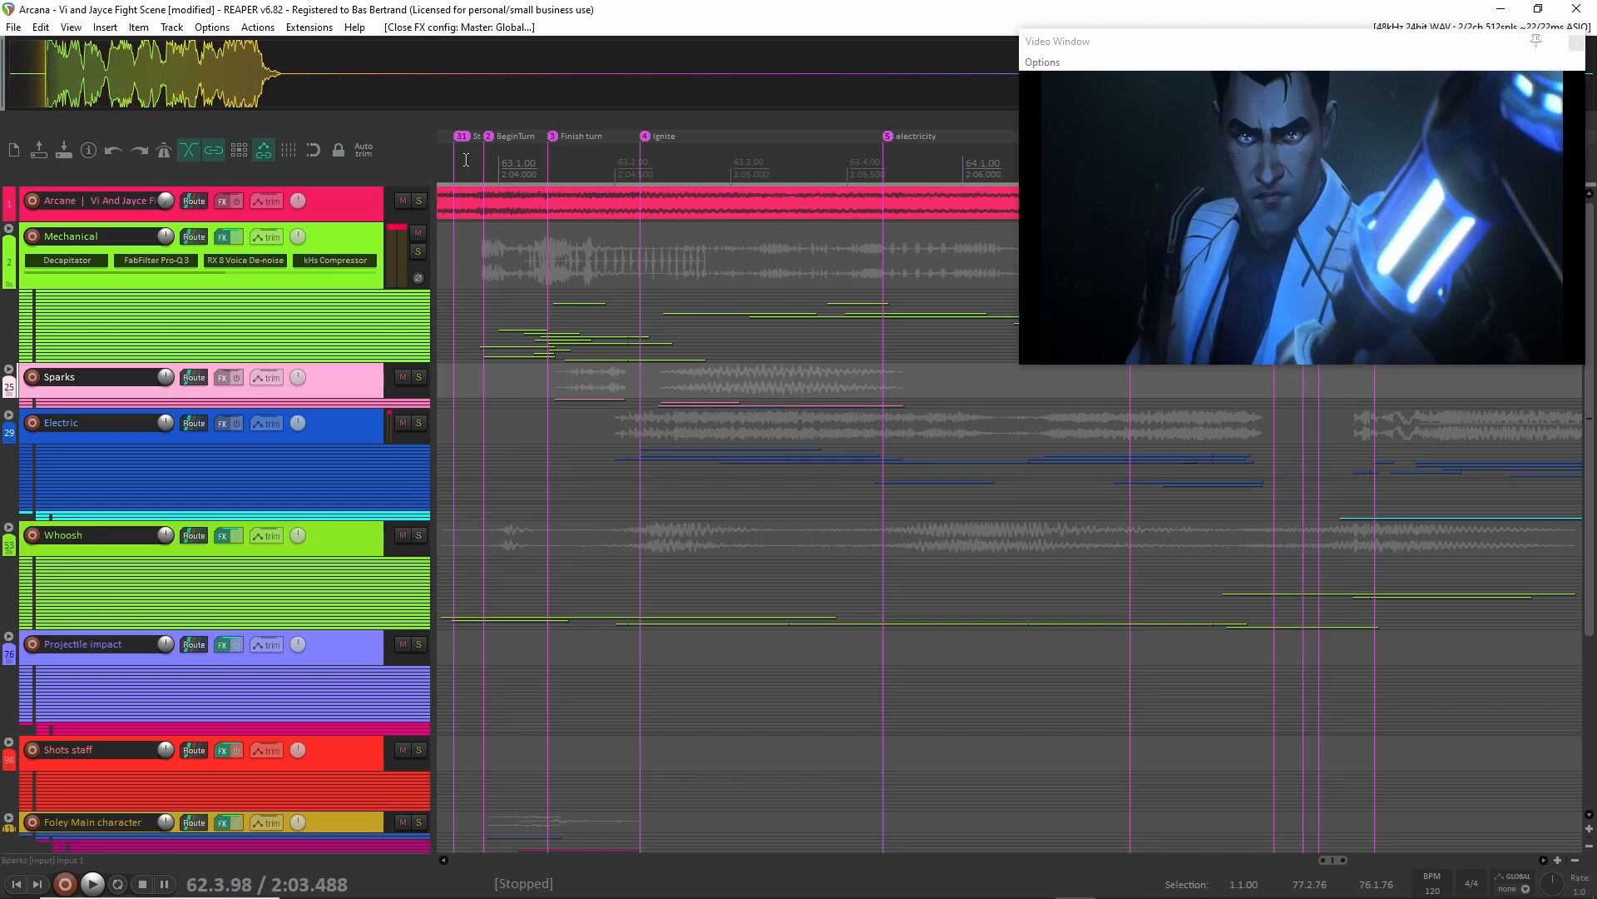
scroll(466, 161, down, 2)
scroll(466, 162, down, 4)
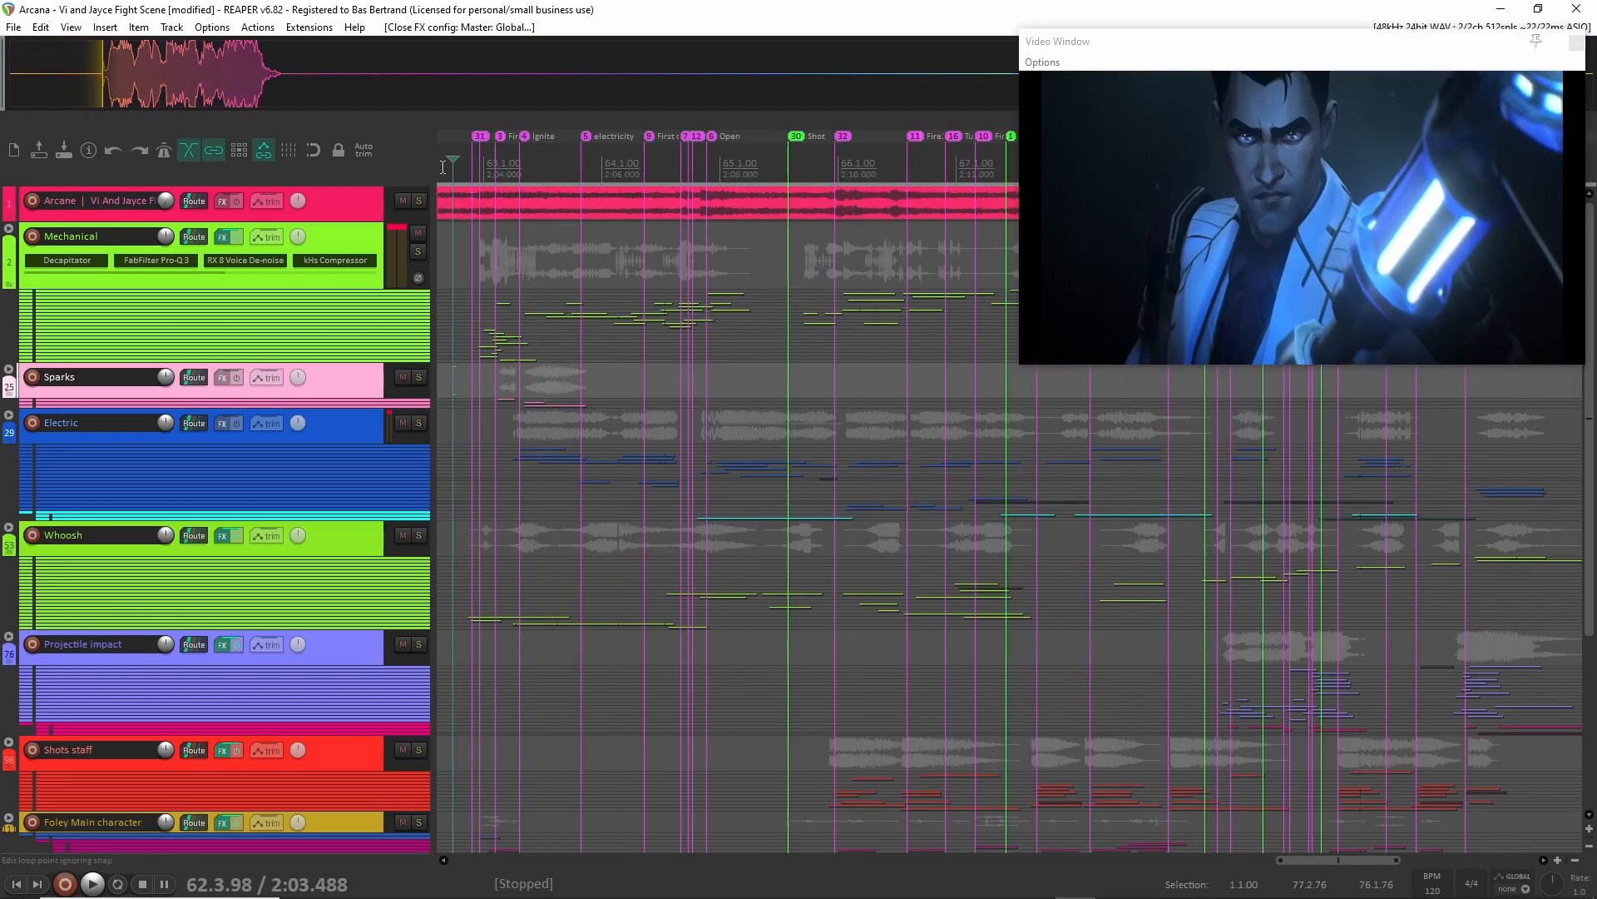
scroll(481, 171, right, 3)
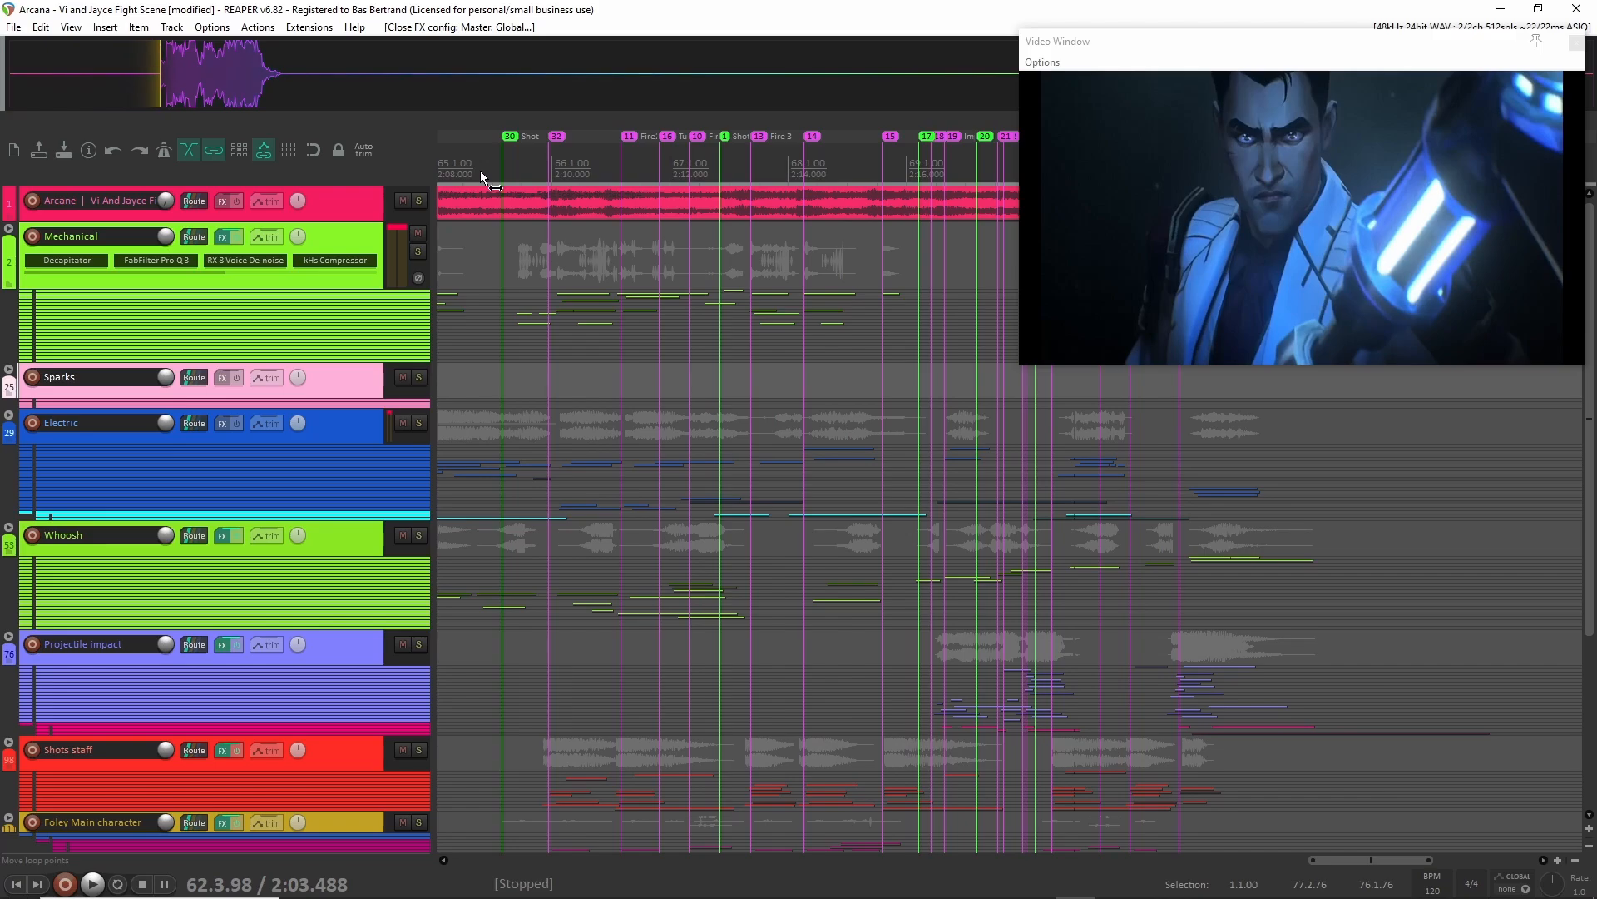
scroll(481, 172, right, 1)
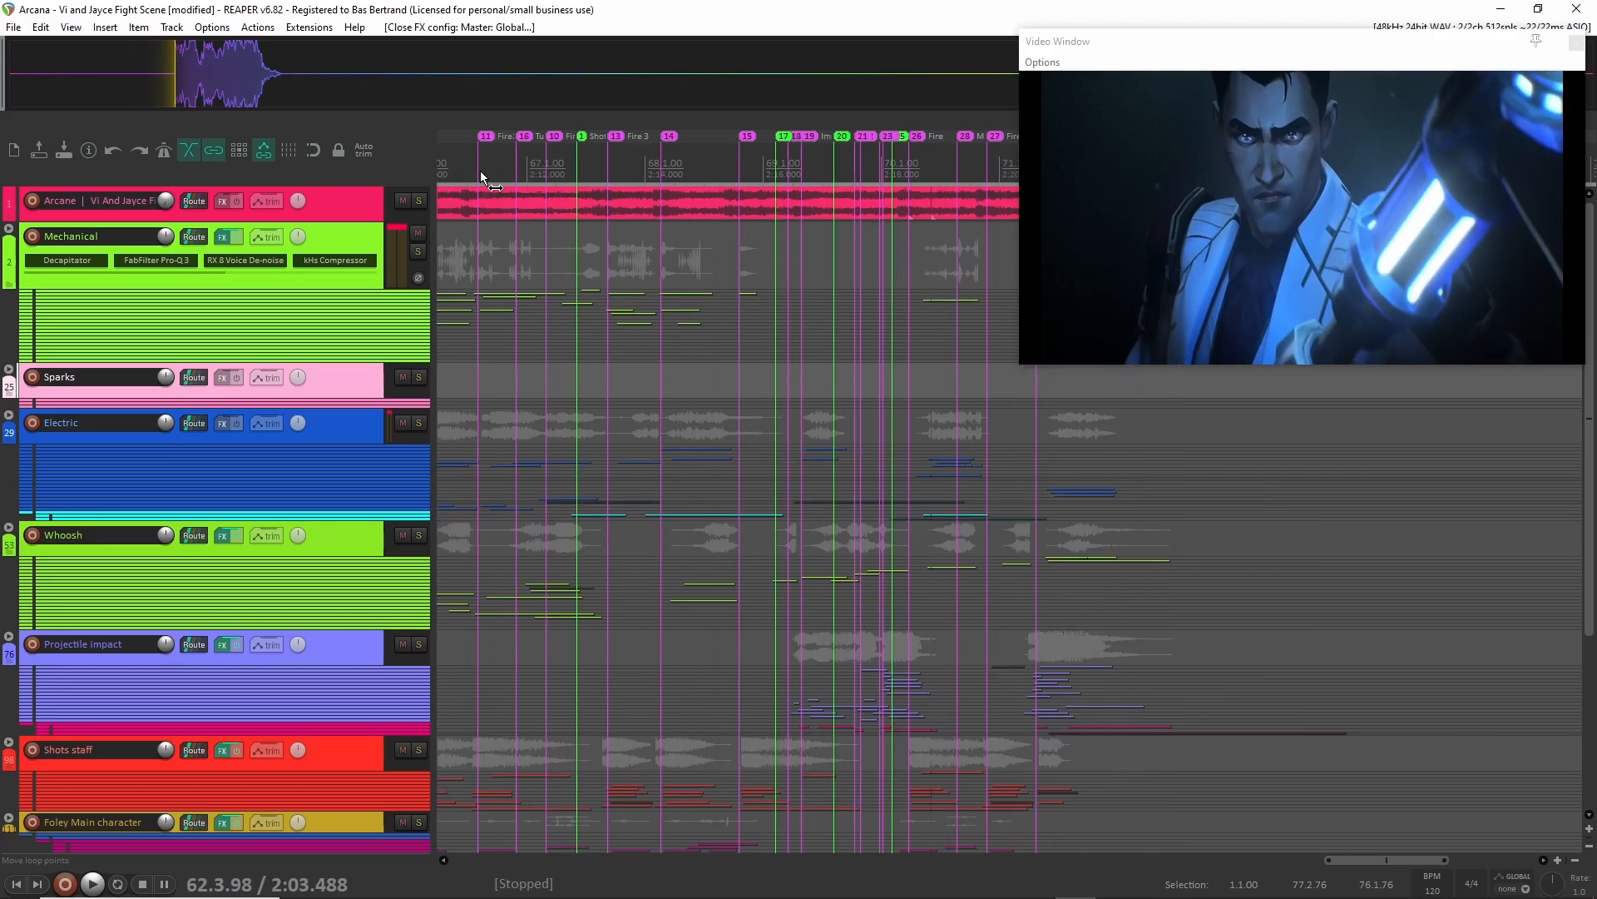
Open the Auto Color/Icon/Layout rules, inspect the Shot marker rule's color, and close them without changes.
click(308, 29)
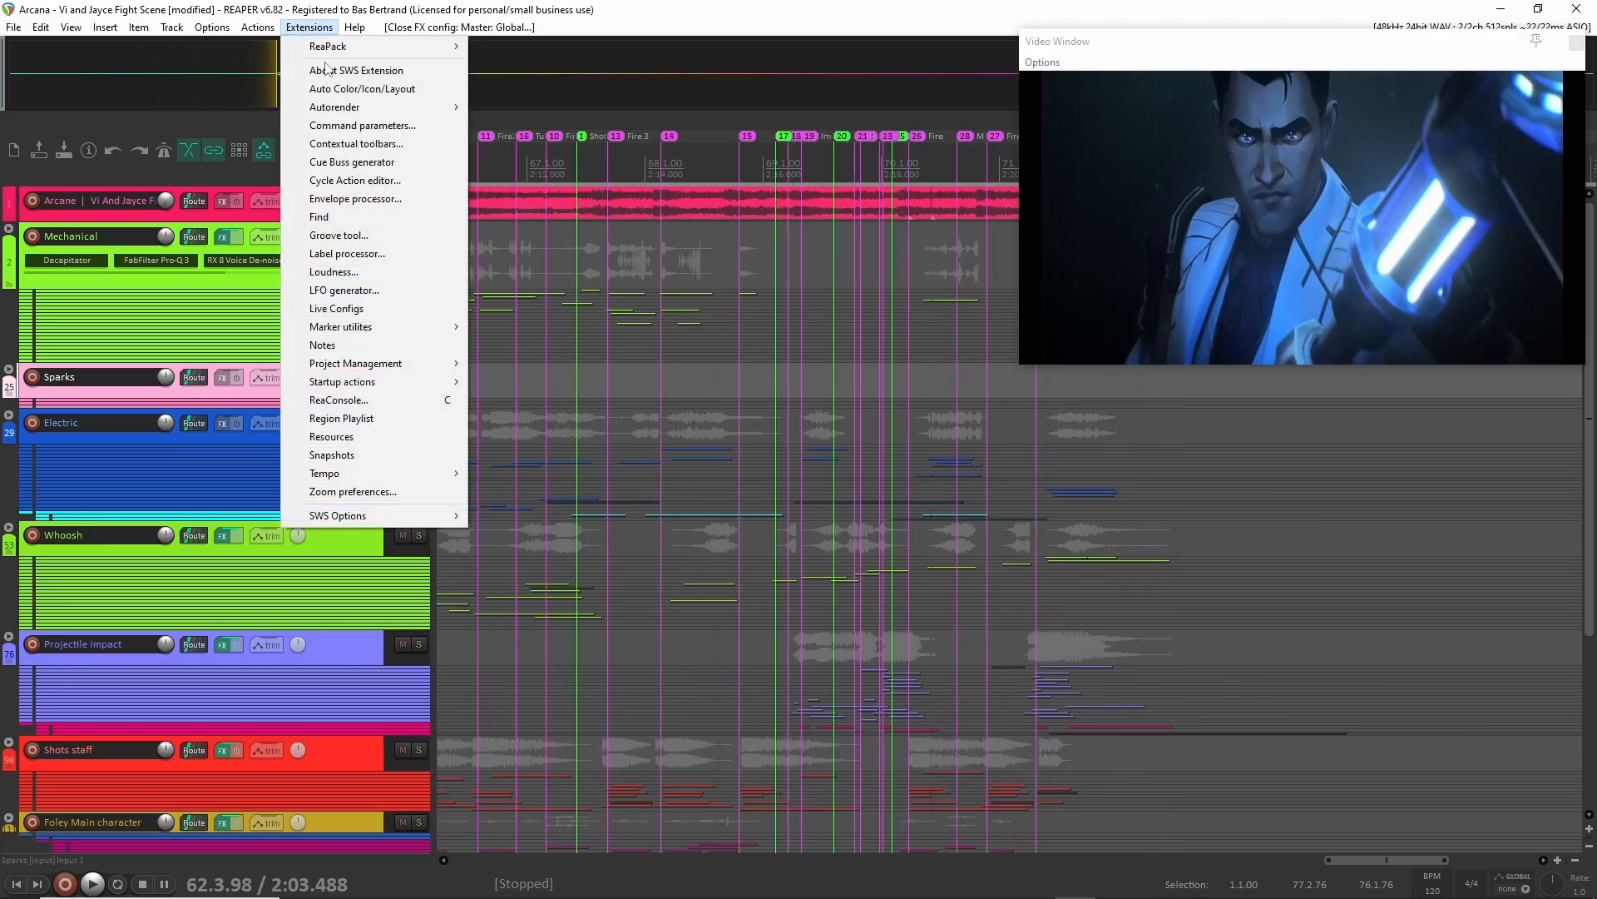
click(342, 90)
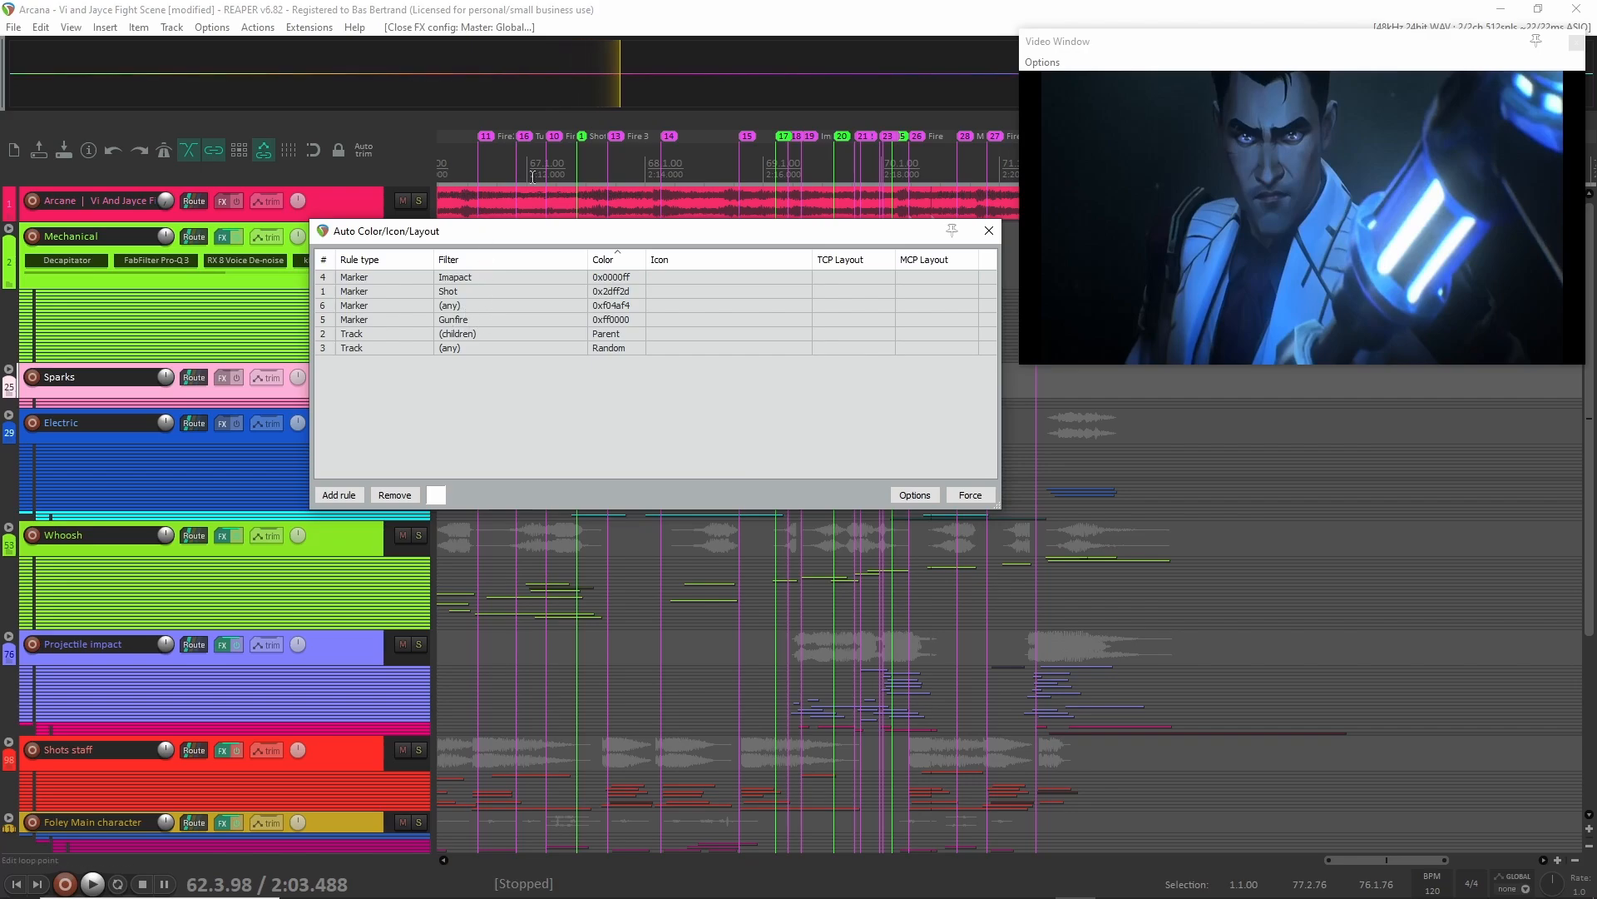
double_click(625, 293)
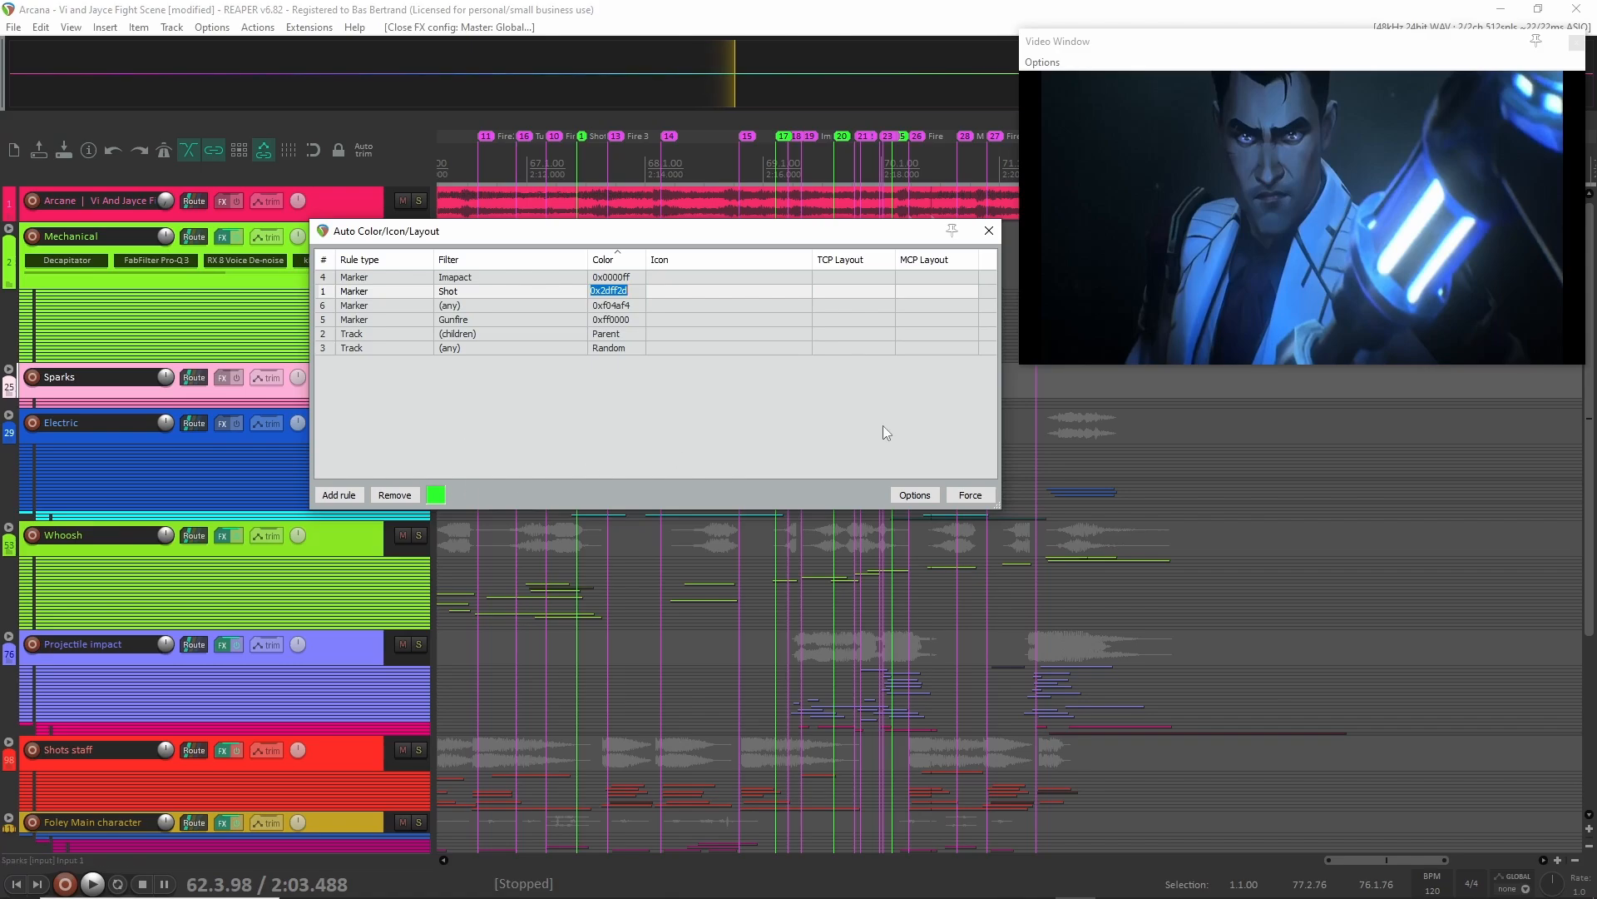
click(988, 230)
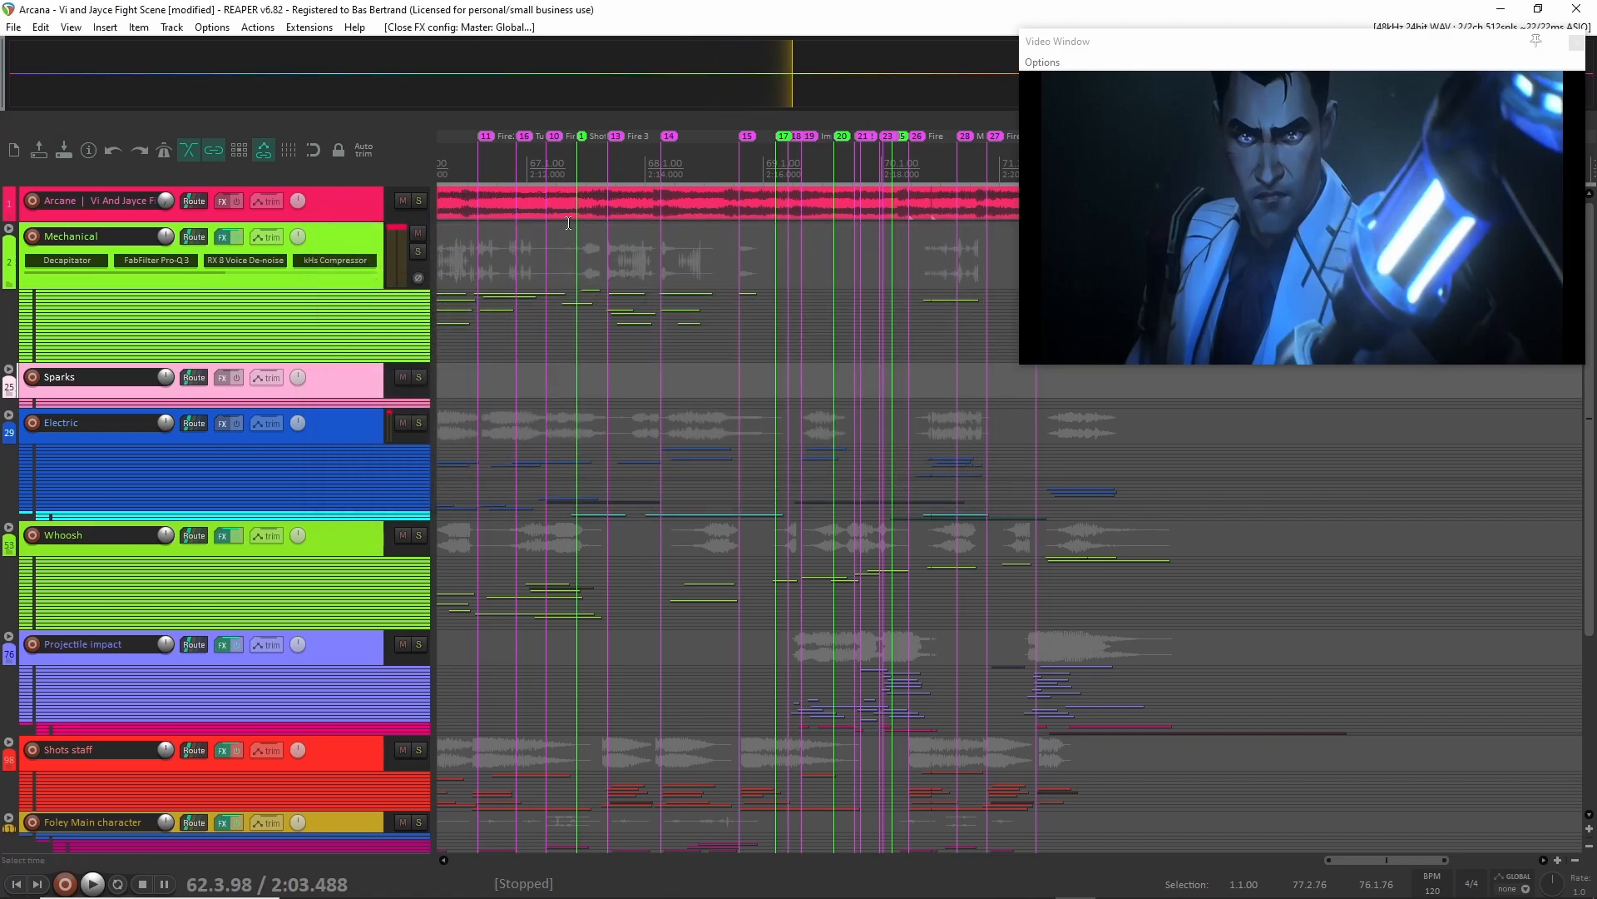
Add a marker shortly before the Fire 3 marker, at about 2:13.136, and name it Shot.
scroll(572, 226, left, 3)
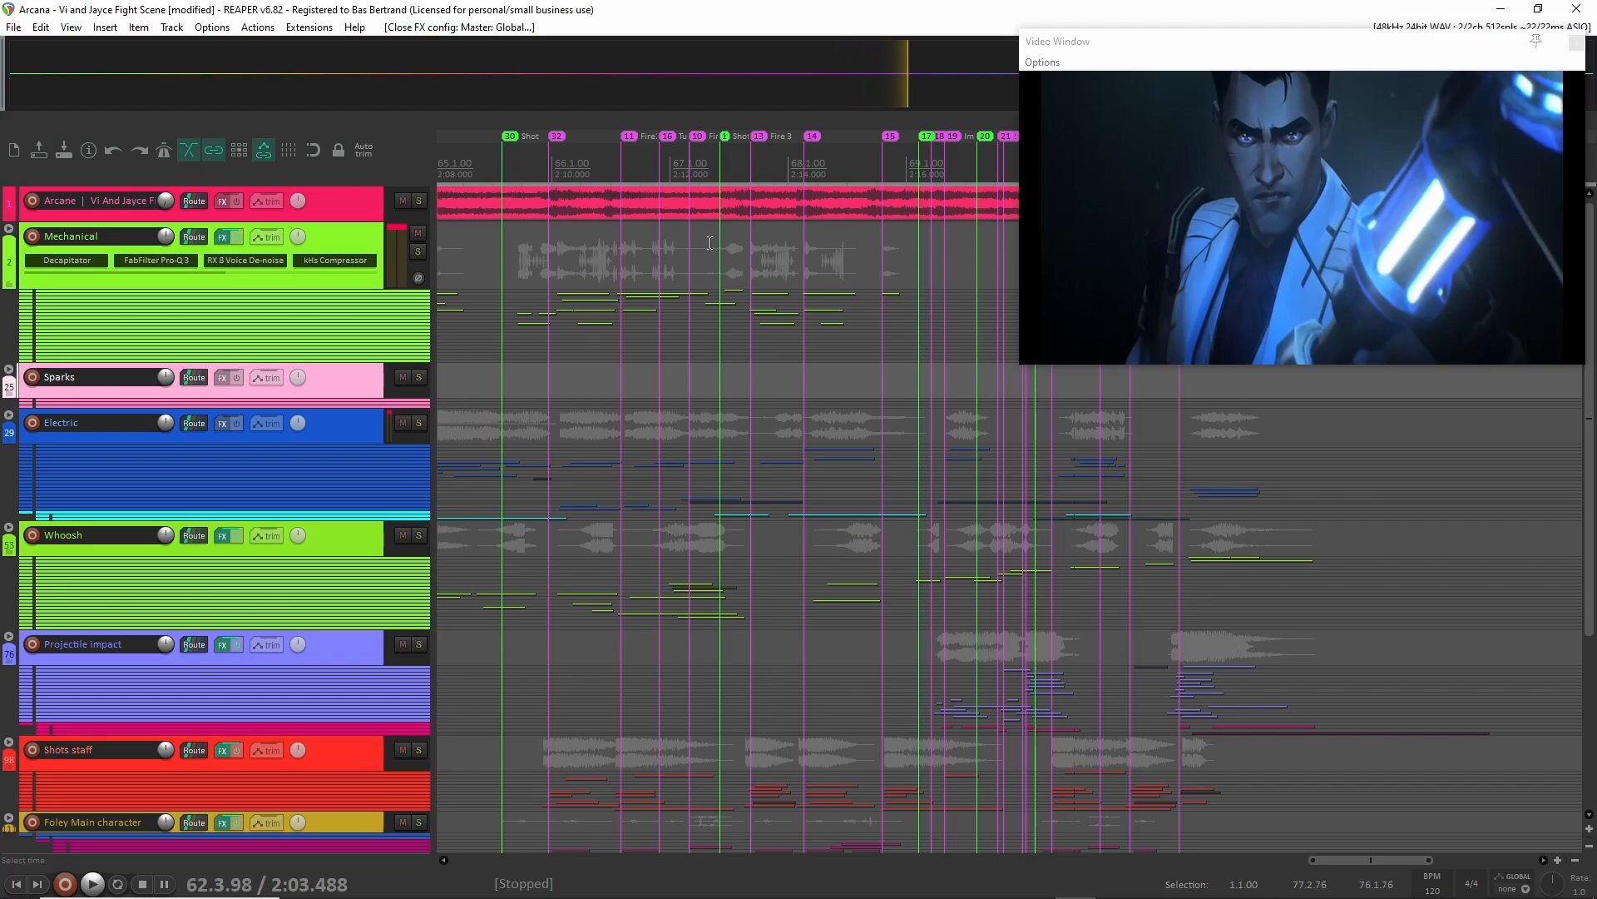
scroll(666, 225, right, 2)
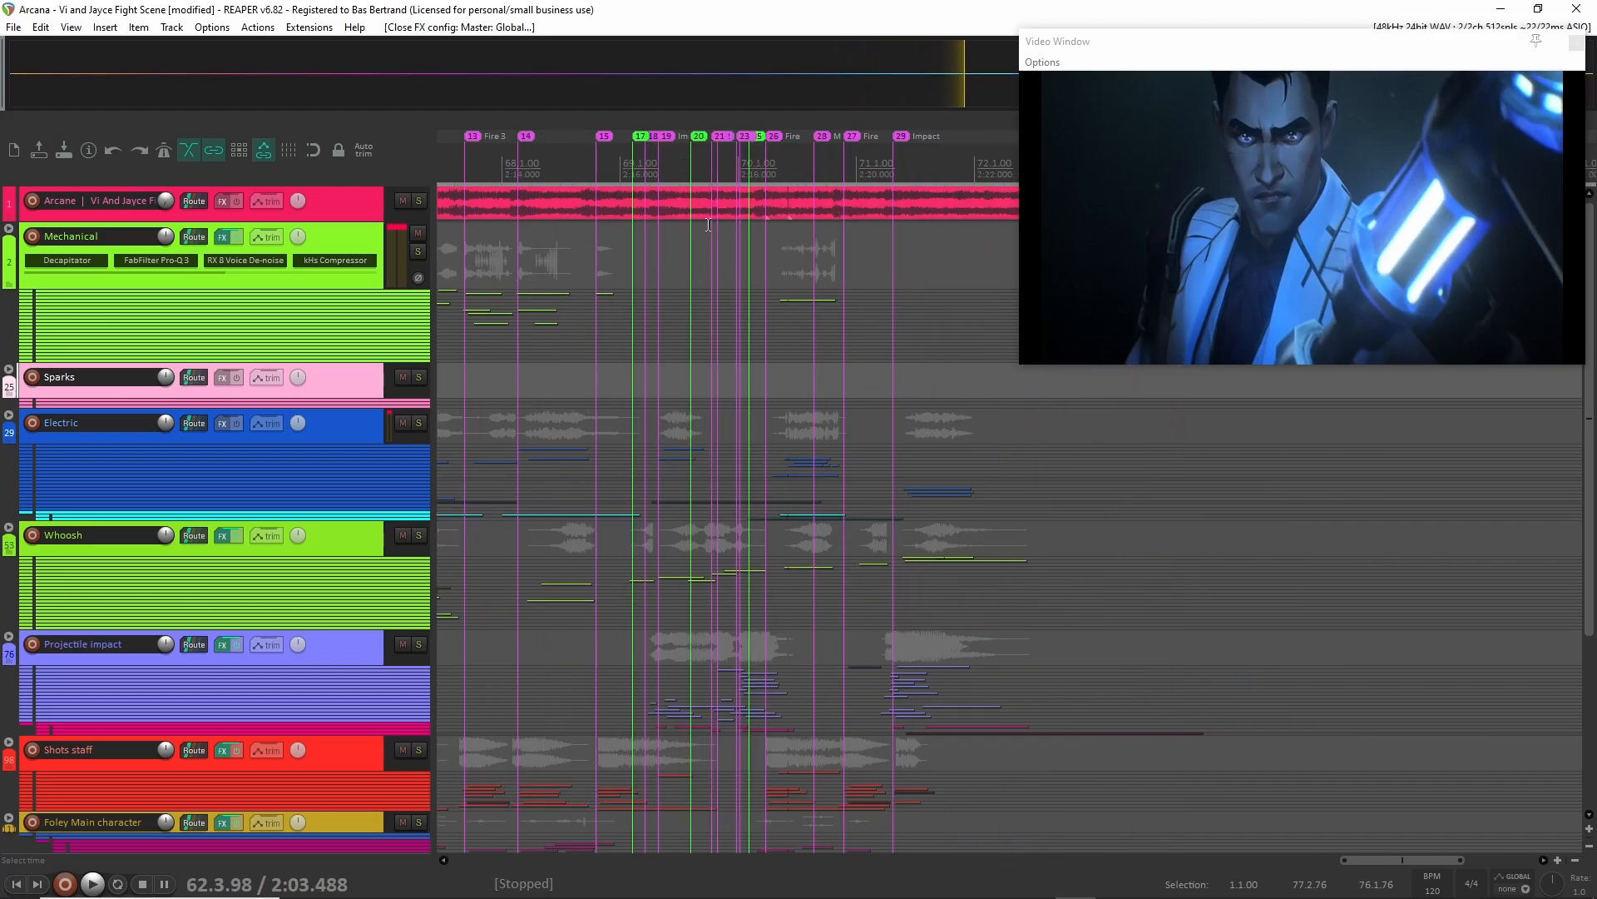
scroll(650, 225, right, 2)
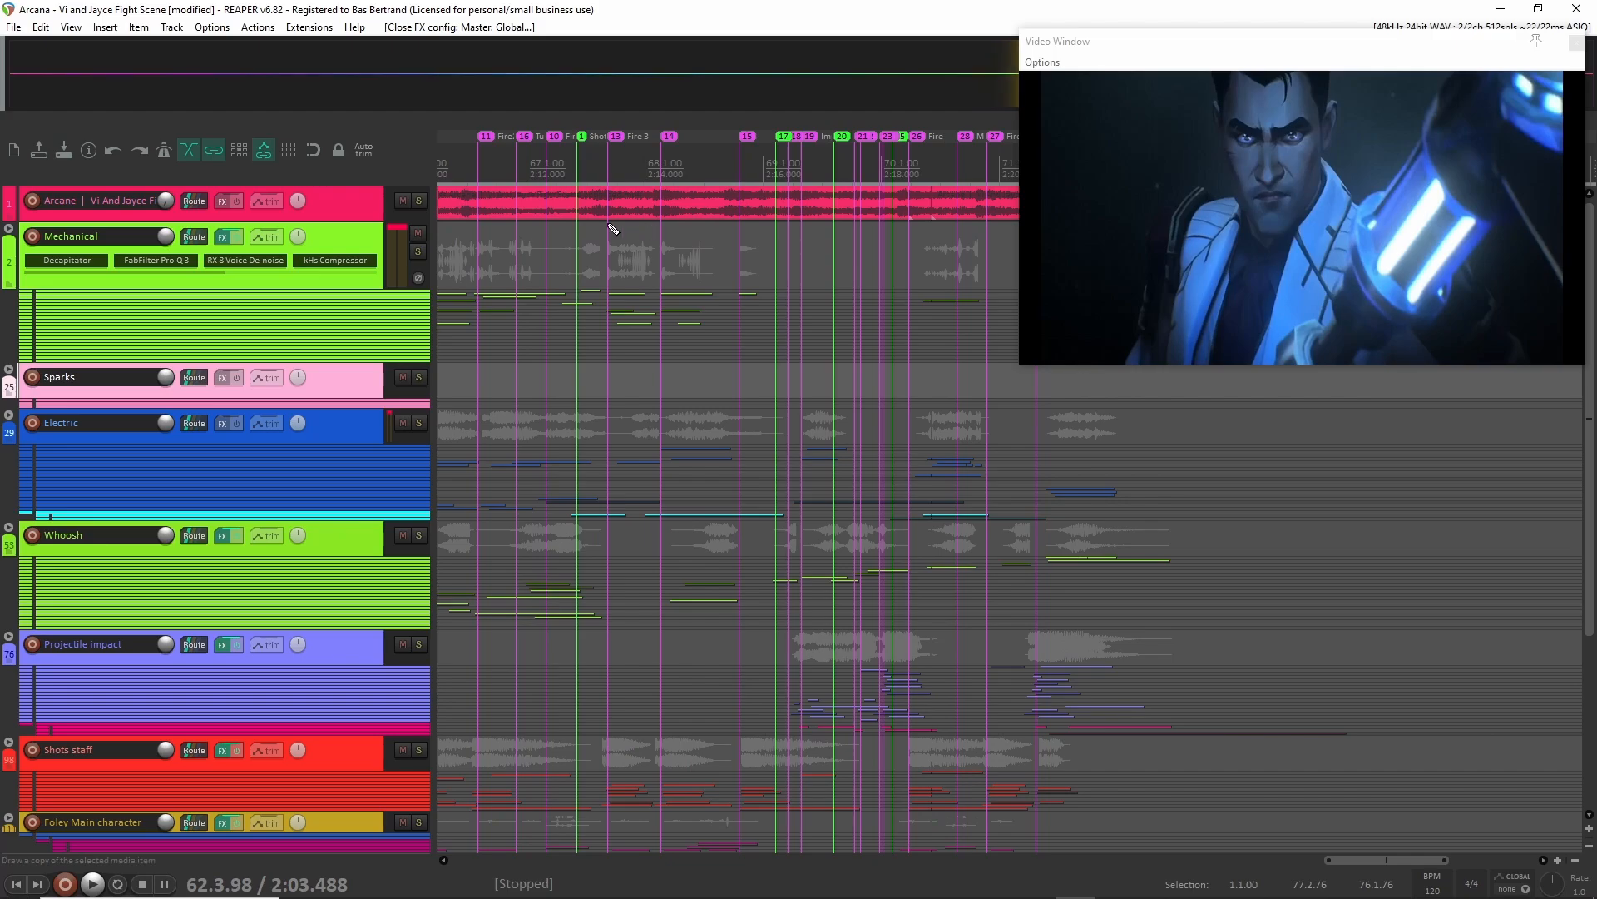
scroll(571, 210, up, 3)
click(633, 152)
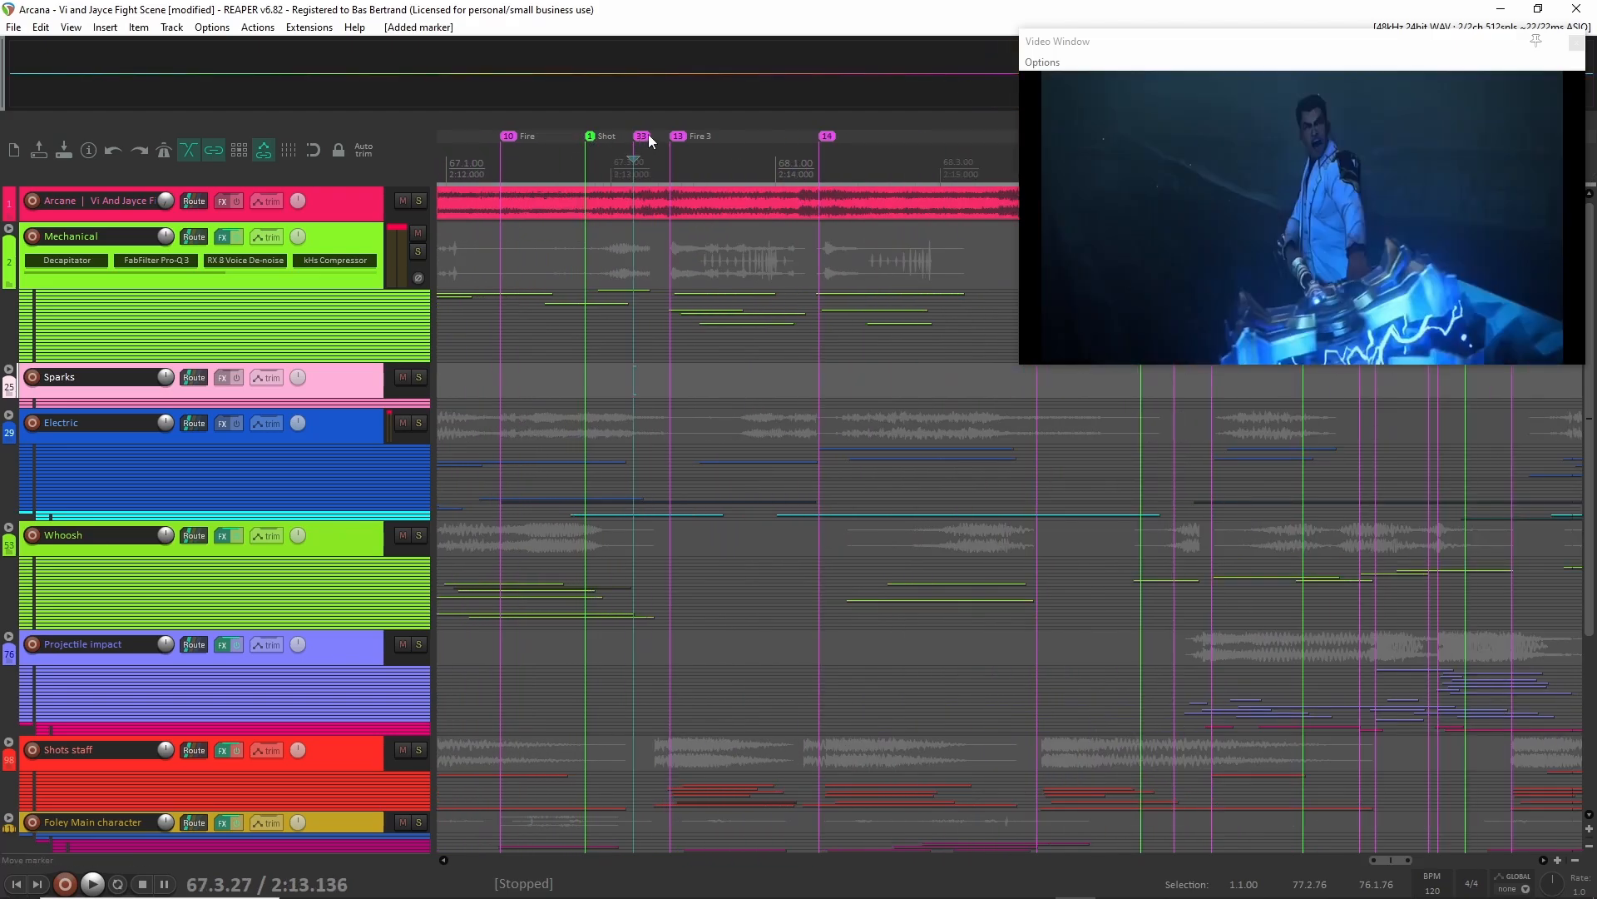
double_click(645, 138)
text(Shot)
key(Return)
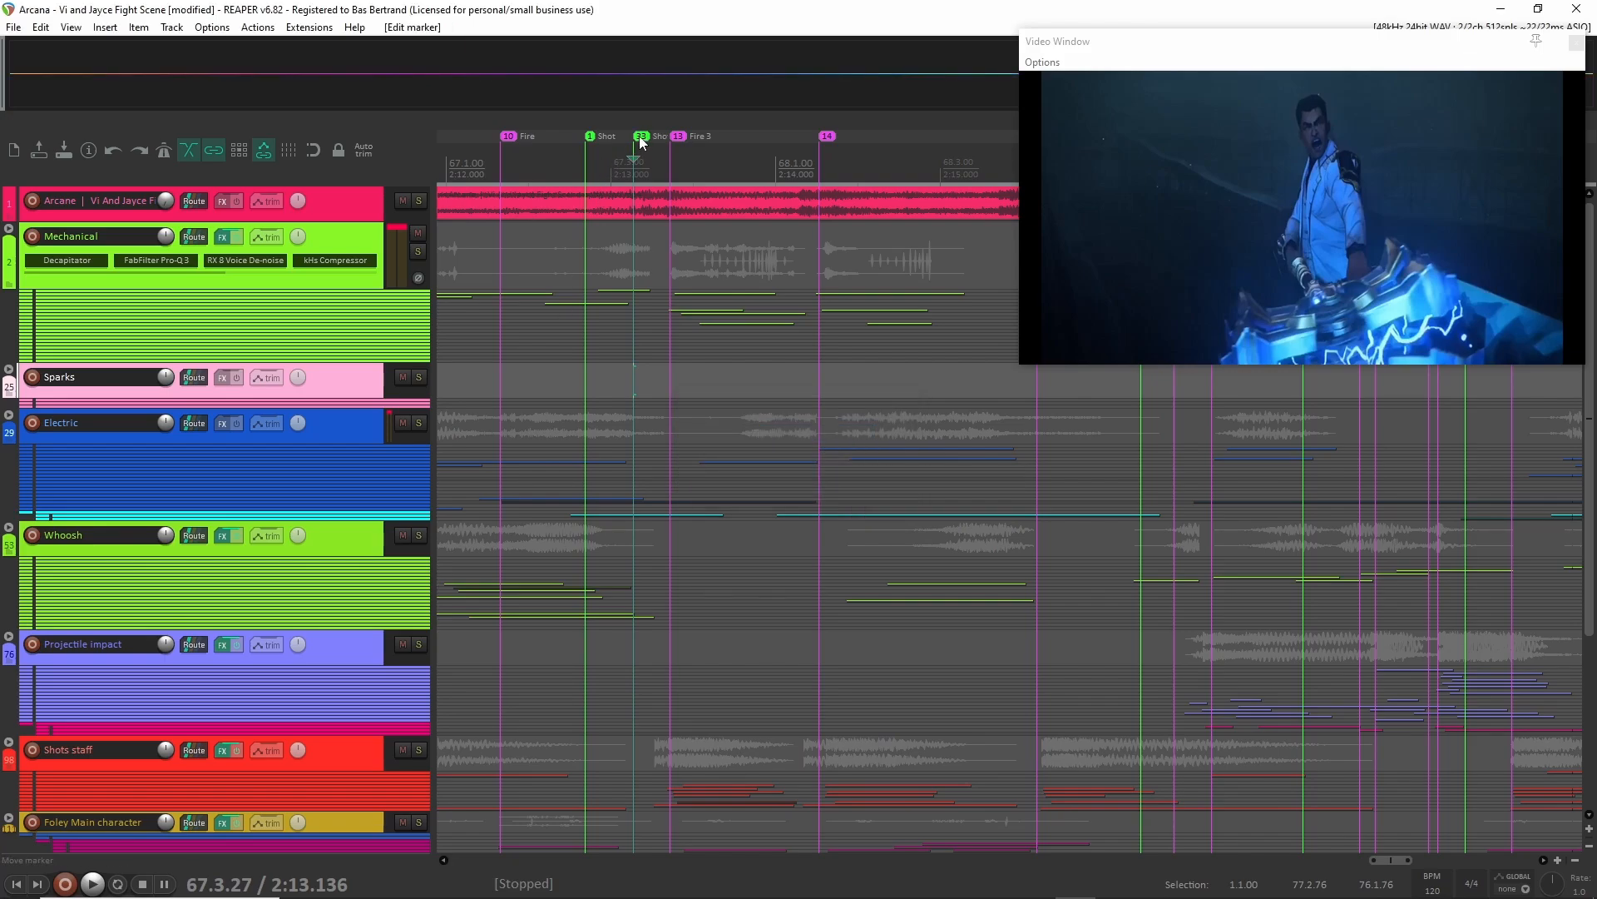
Remove the newly added Shot marker just before Fire 3.
right_click(642, 143)
click(691, 164)
scroll(668, 250, down, 5)
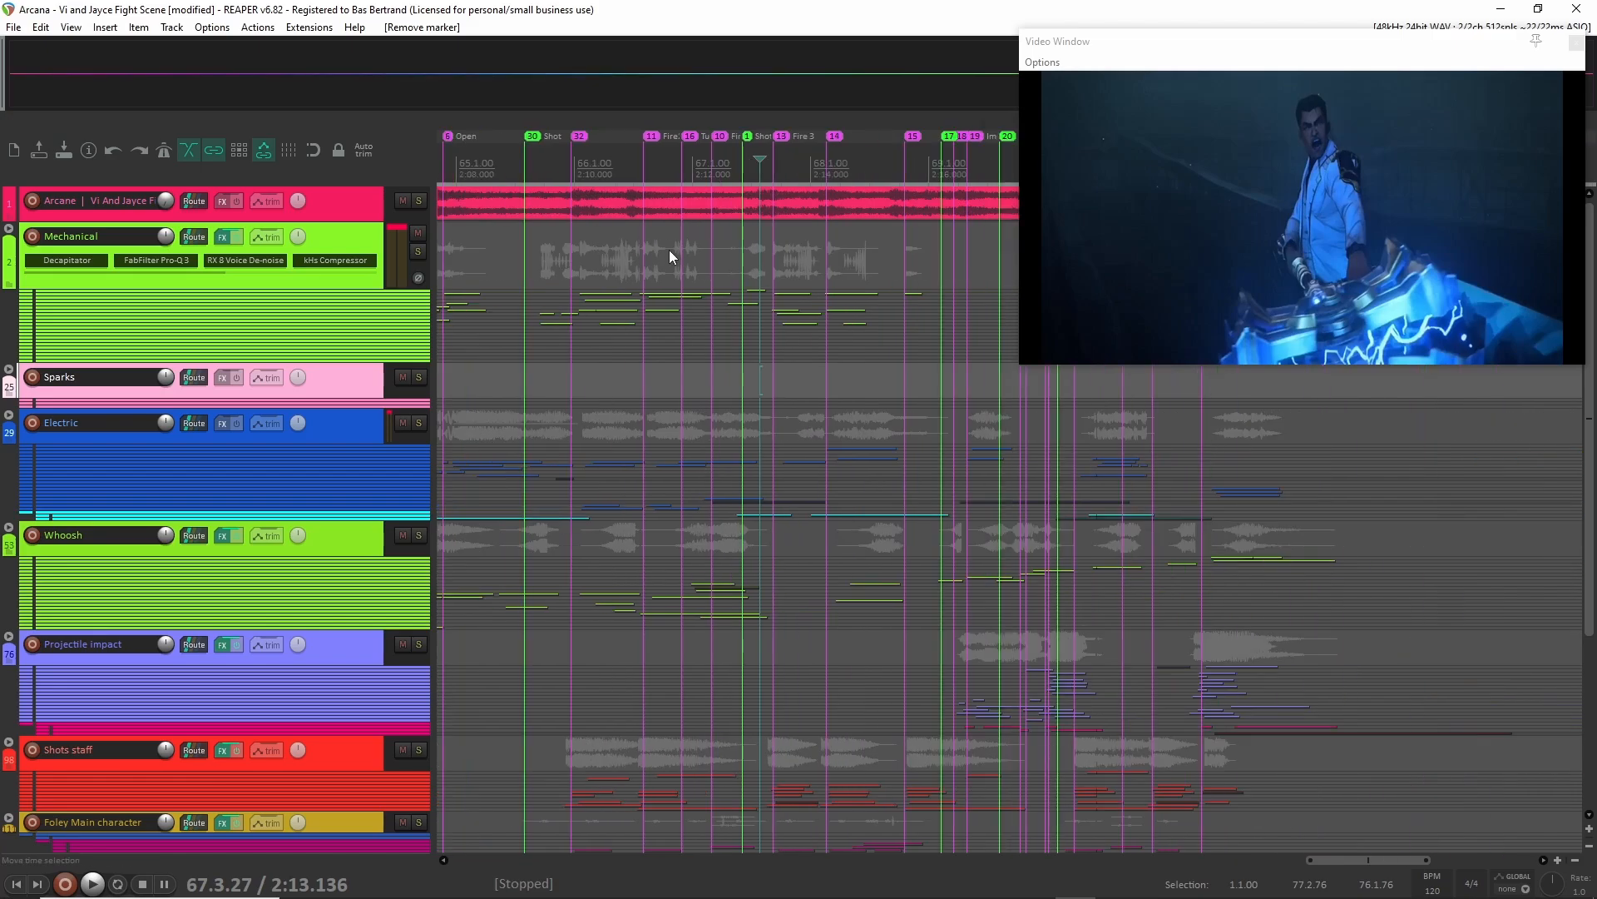
scroll(669, 249, left, 5)
scroll(639, 288, down, 3)
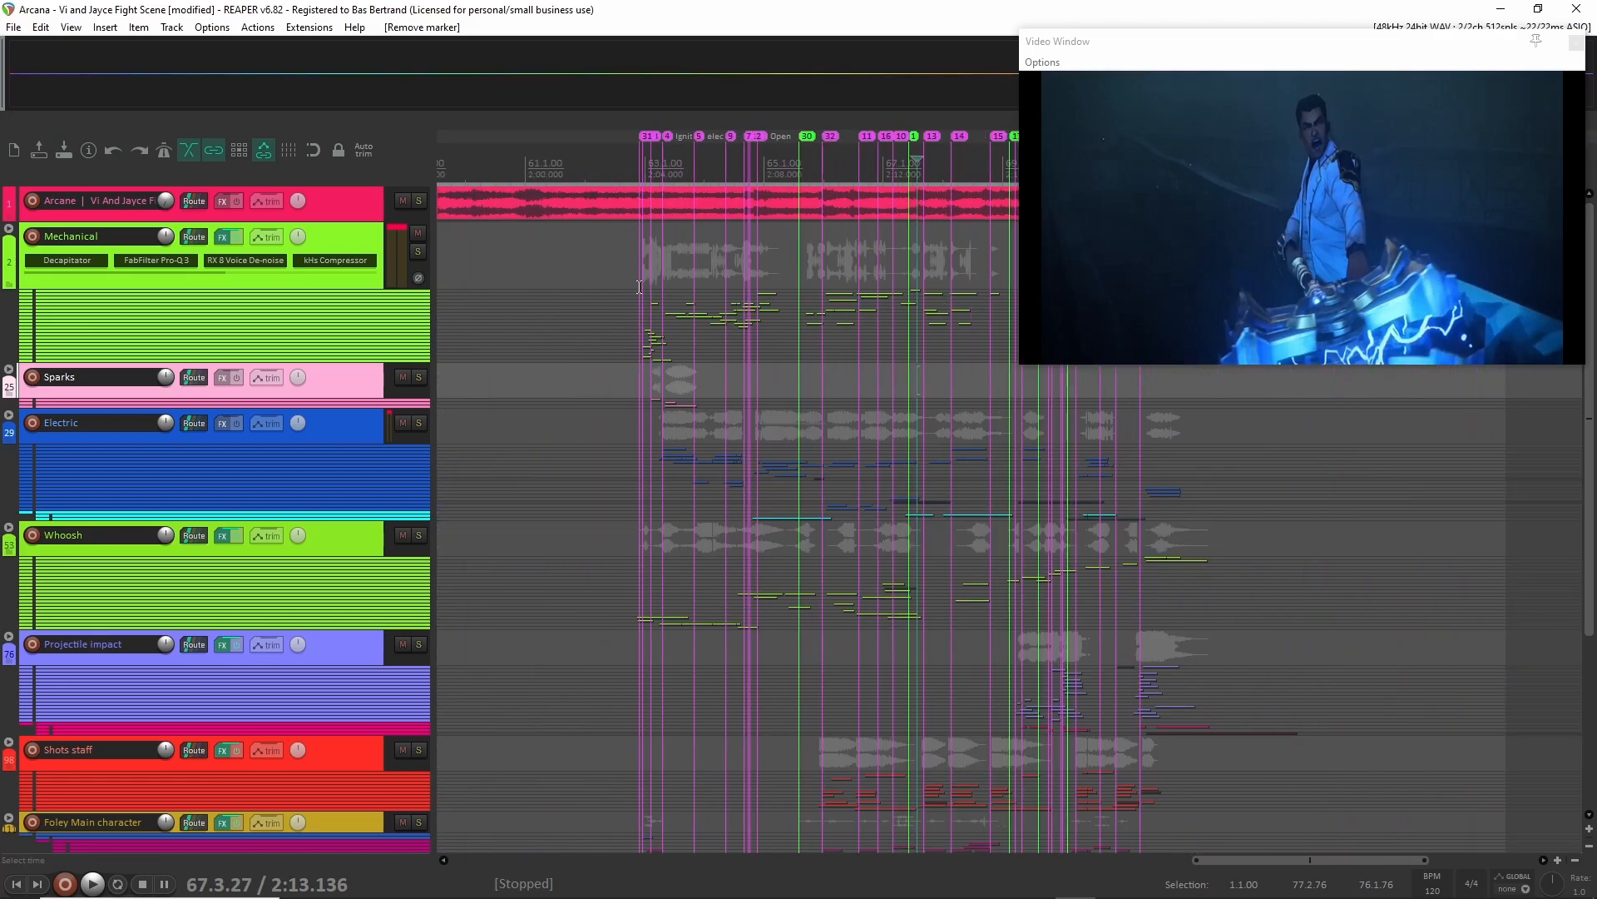
Insert a new track below the Arcane video track, make it slightly taller, and name it EMPTy.
click(326, 203)
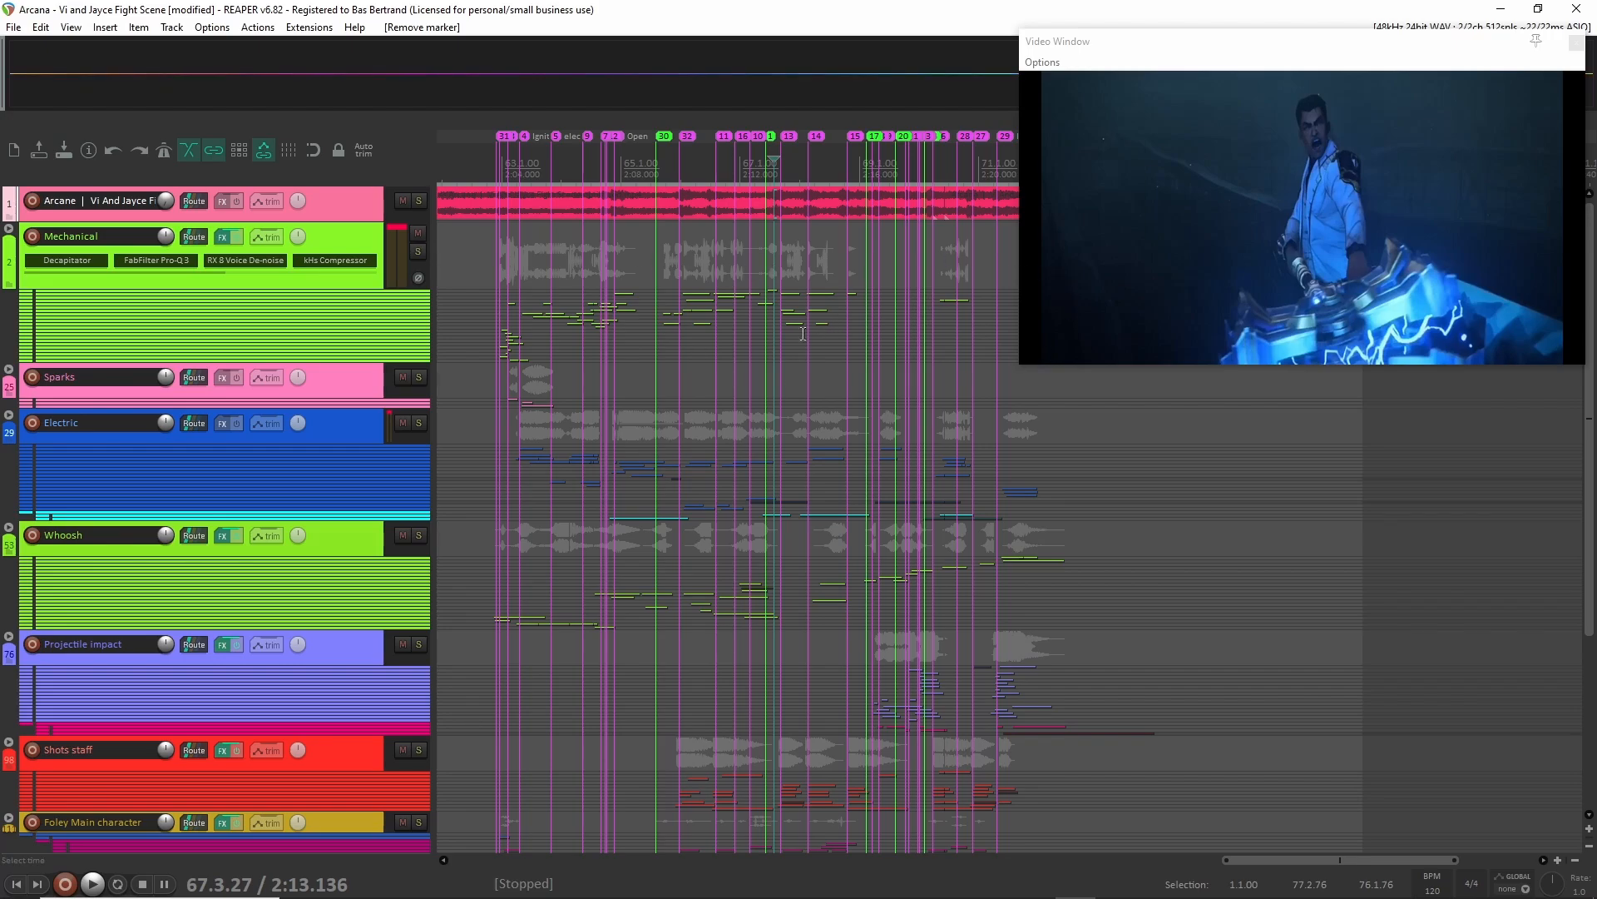
key(ctrl+t)
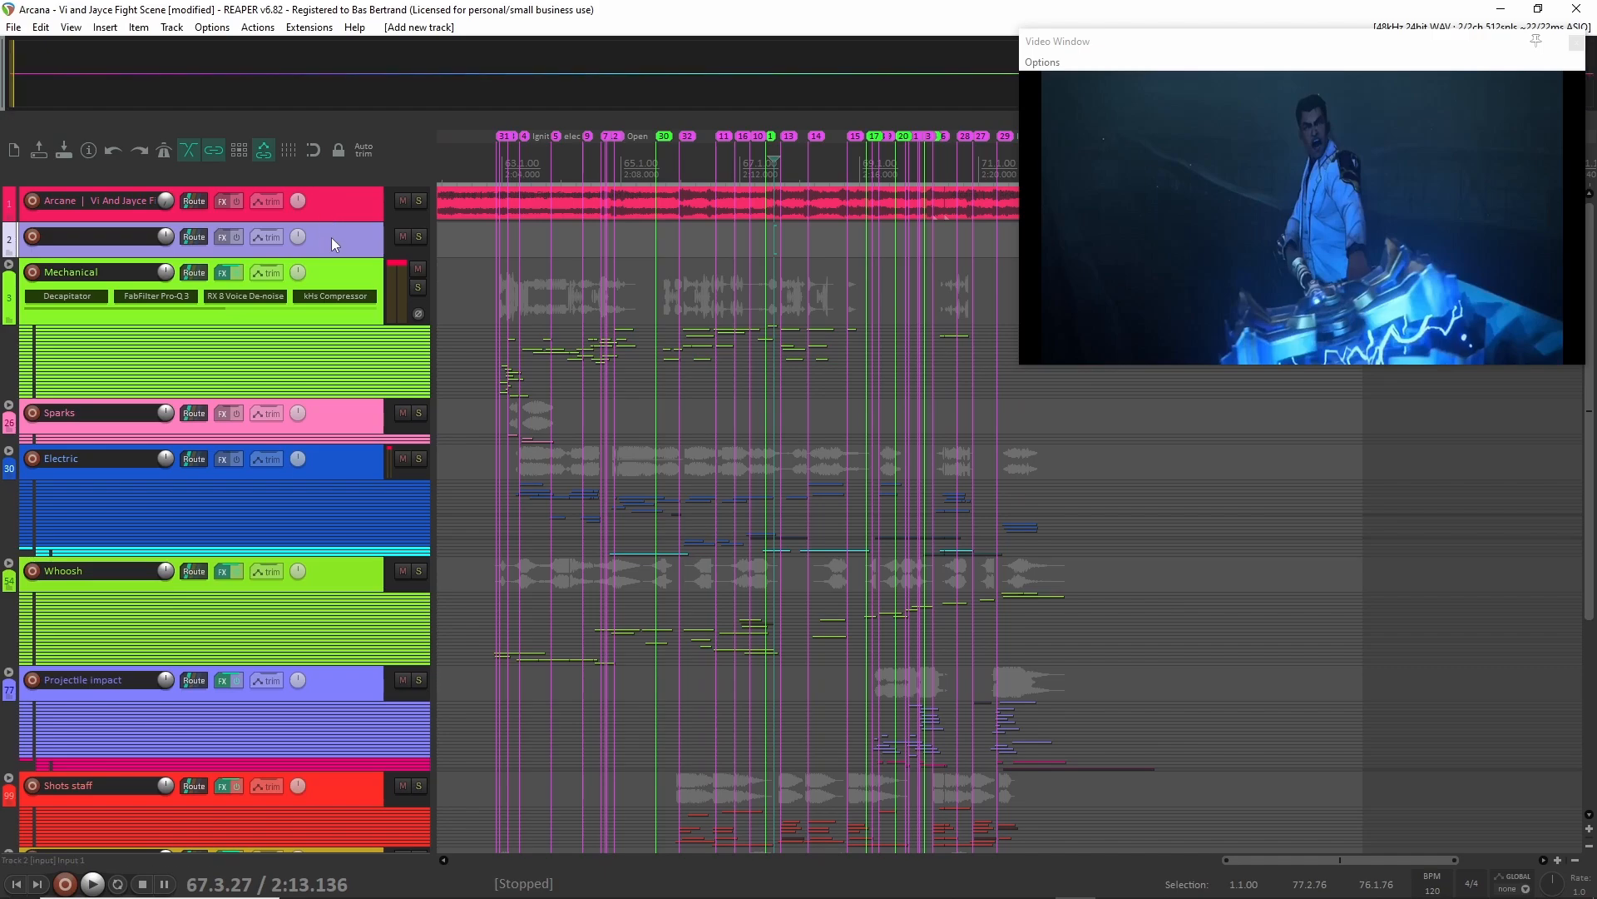
mouse_move(300, 255)
mouse_down()
mouse_move(299, 277)
mouse_move(300, 261)
mouse_up()
double_click(95, 239)
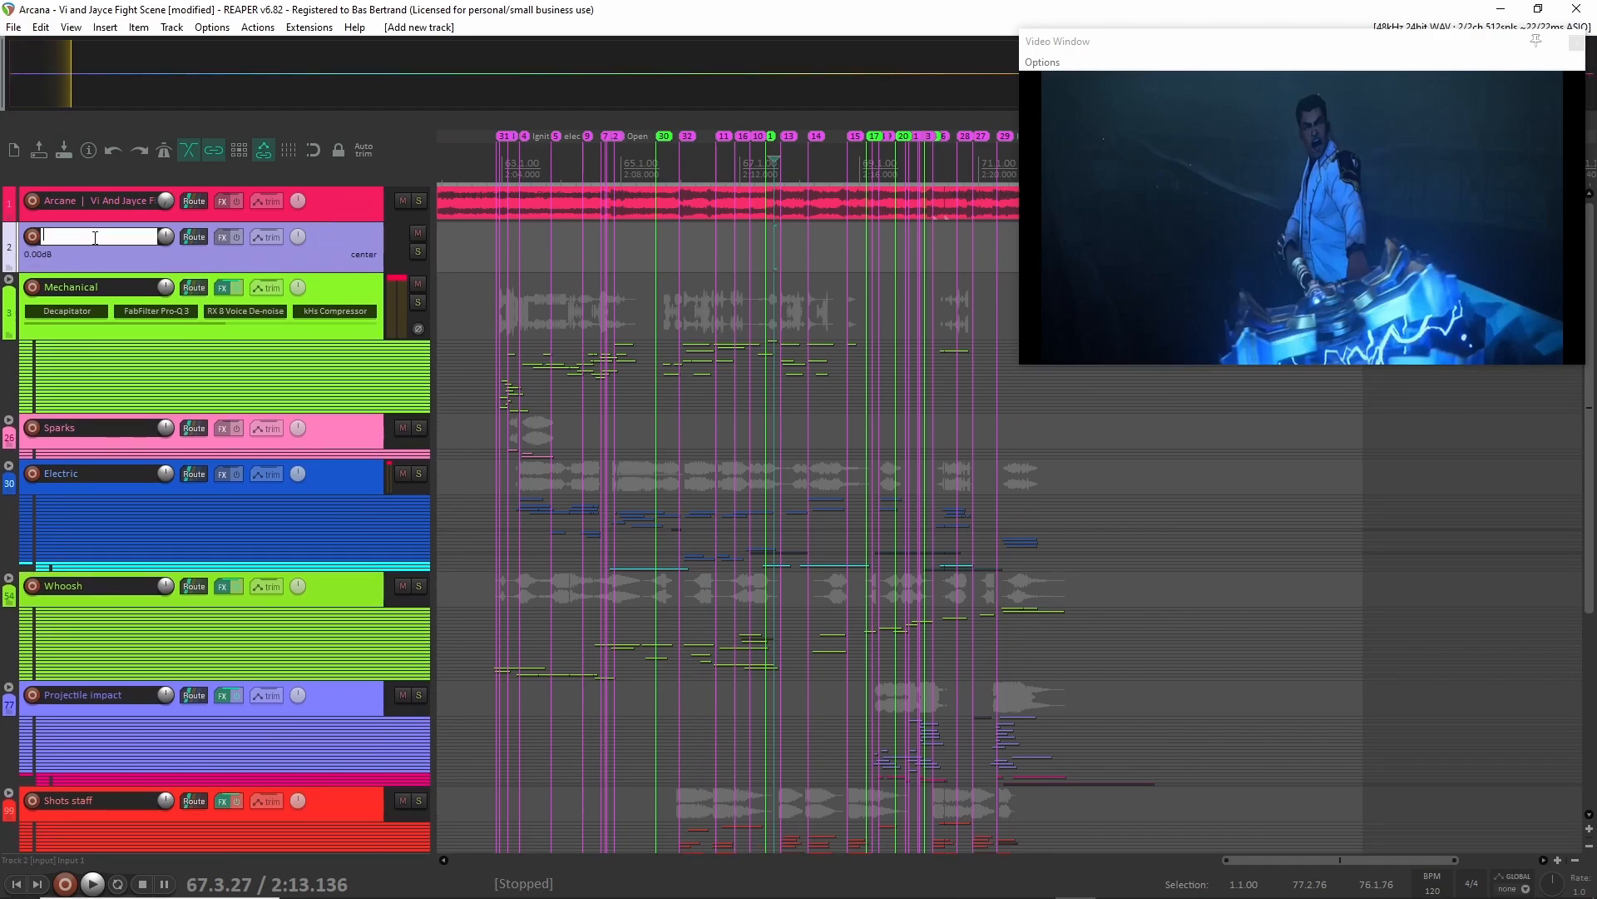
text(EMPTy)
click(326, 252)
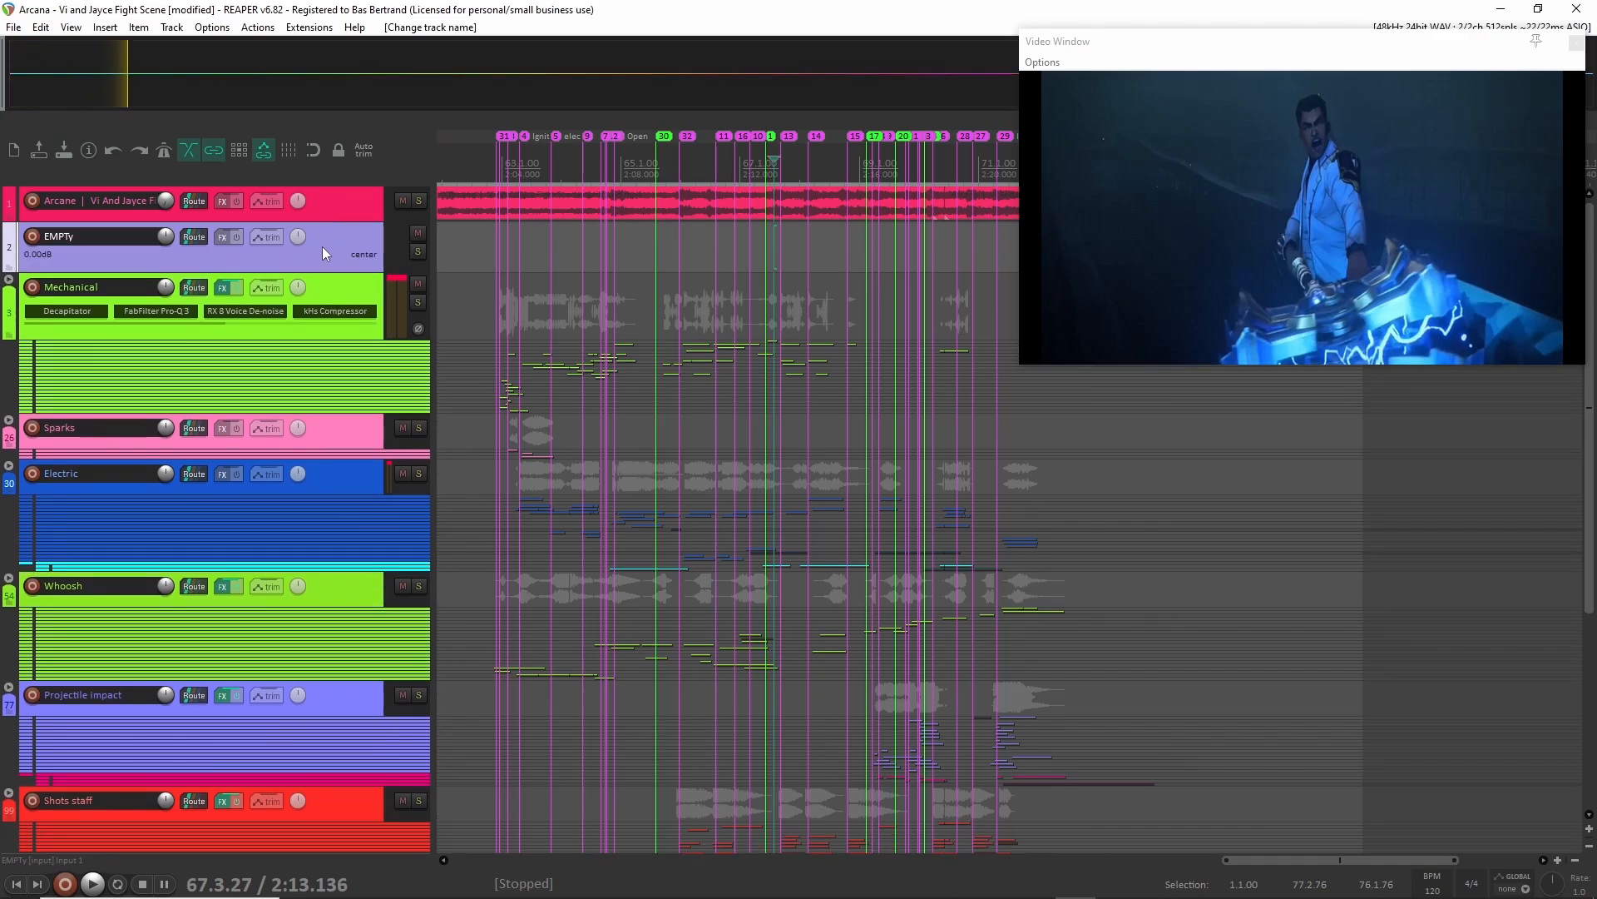
Solo the EMPTy track and scrub silently through the fight scene's picture, going over the opening section again.
click(417, 251)
click(497, 170)
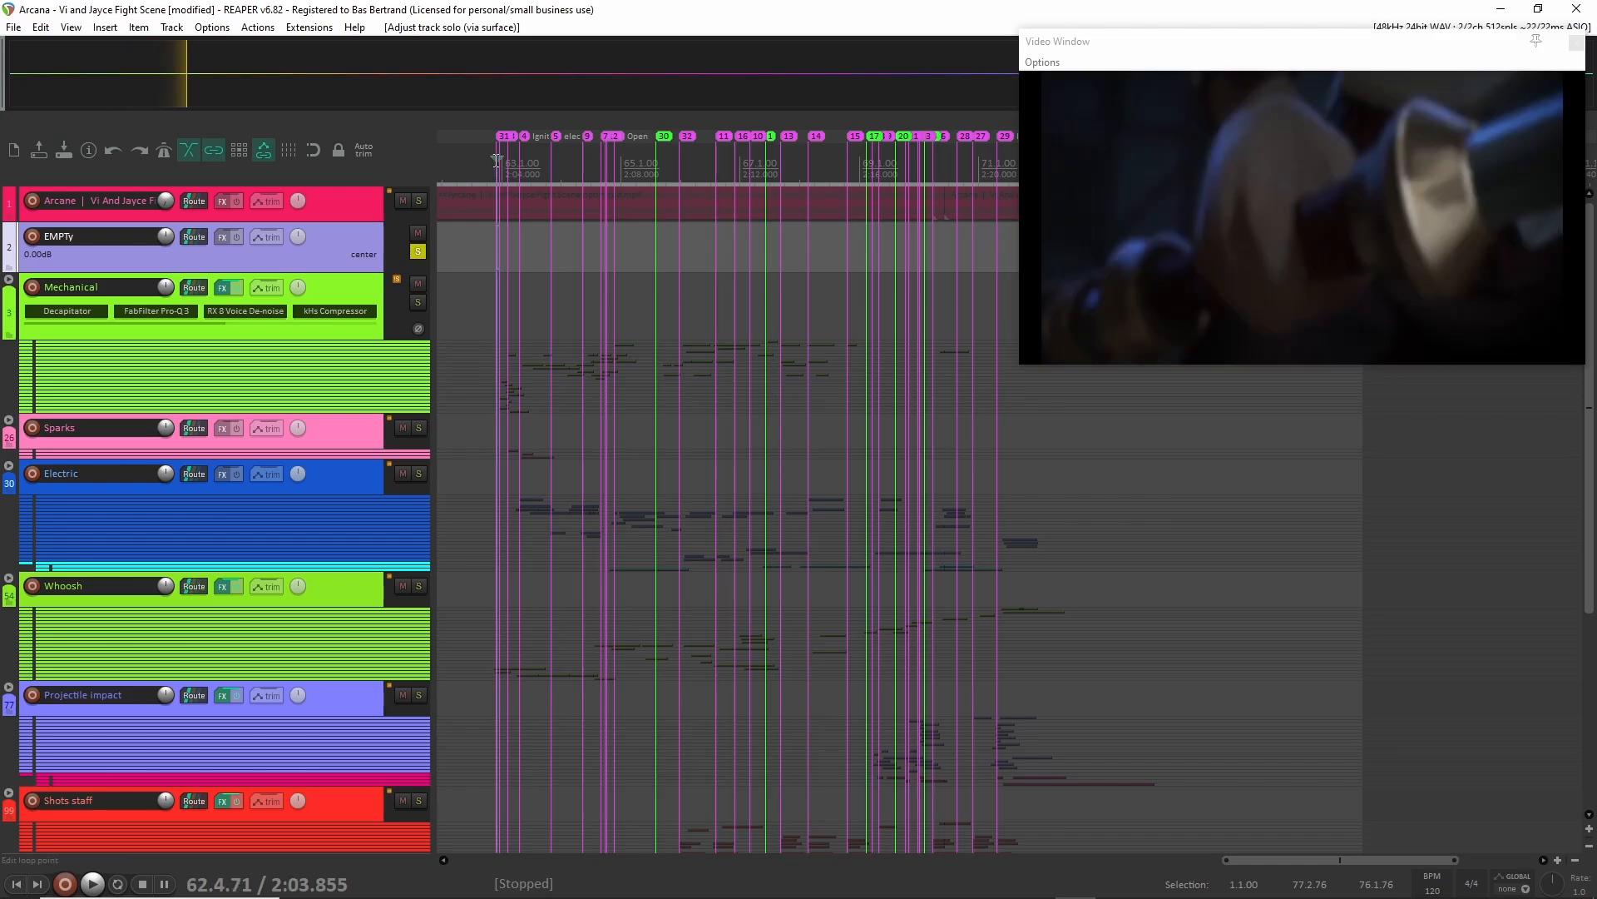
click(503, 160)
drag(504, 161, 630, 164)
drag(485, 162, 592, 155)
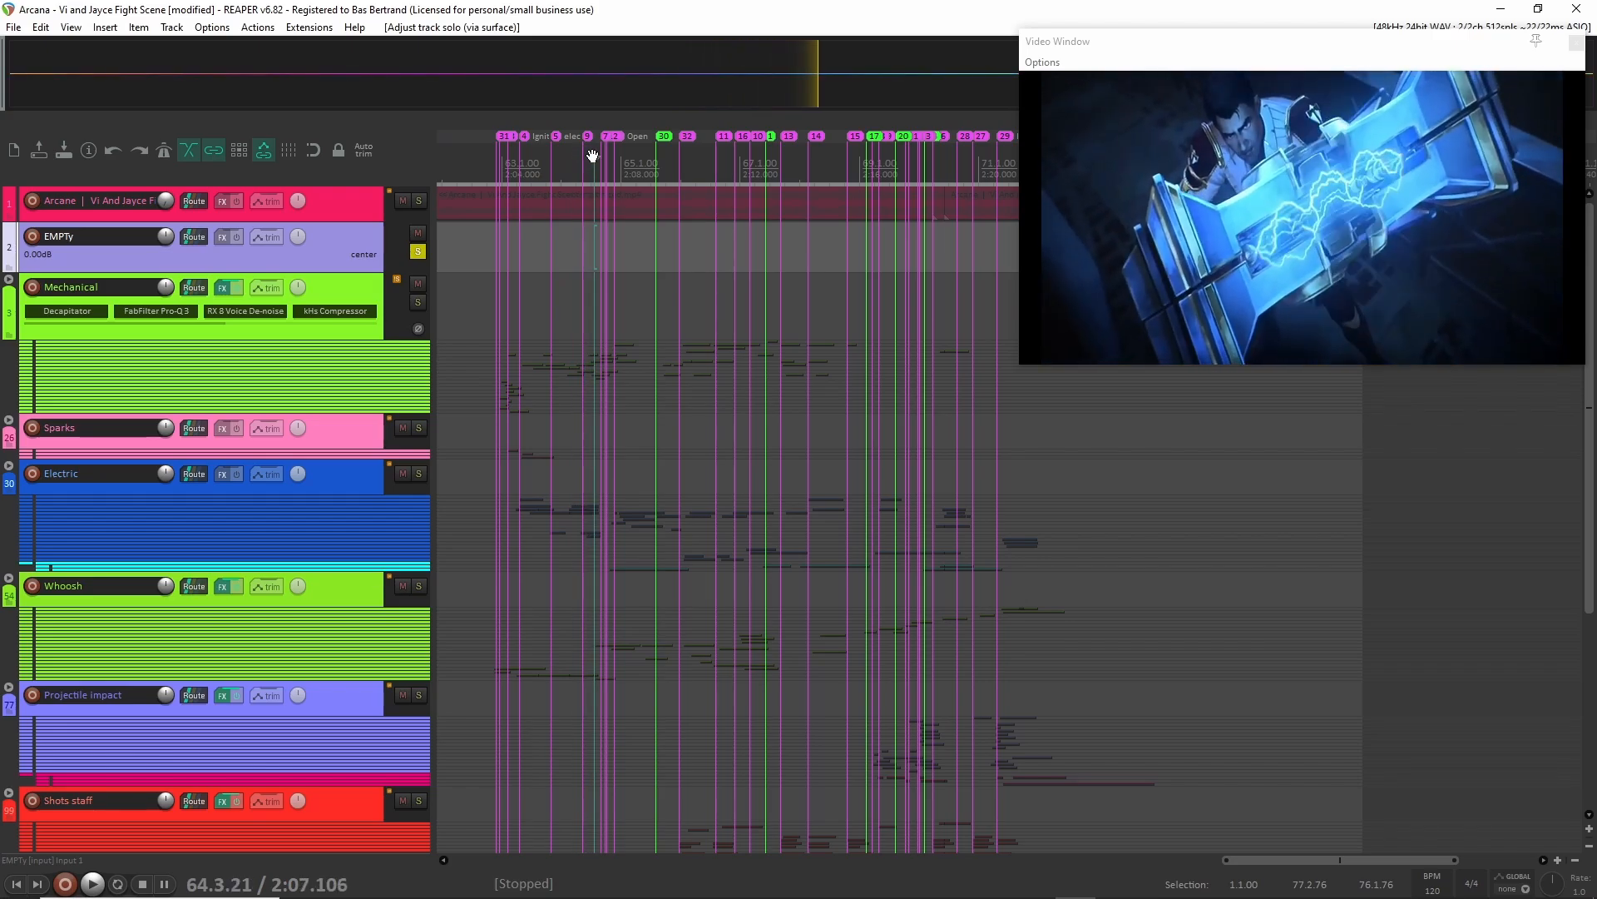
drag(595, 155, 740, 150)
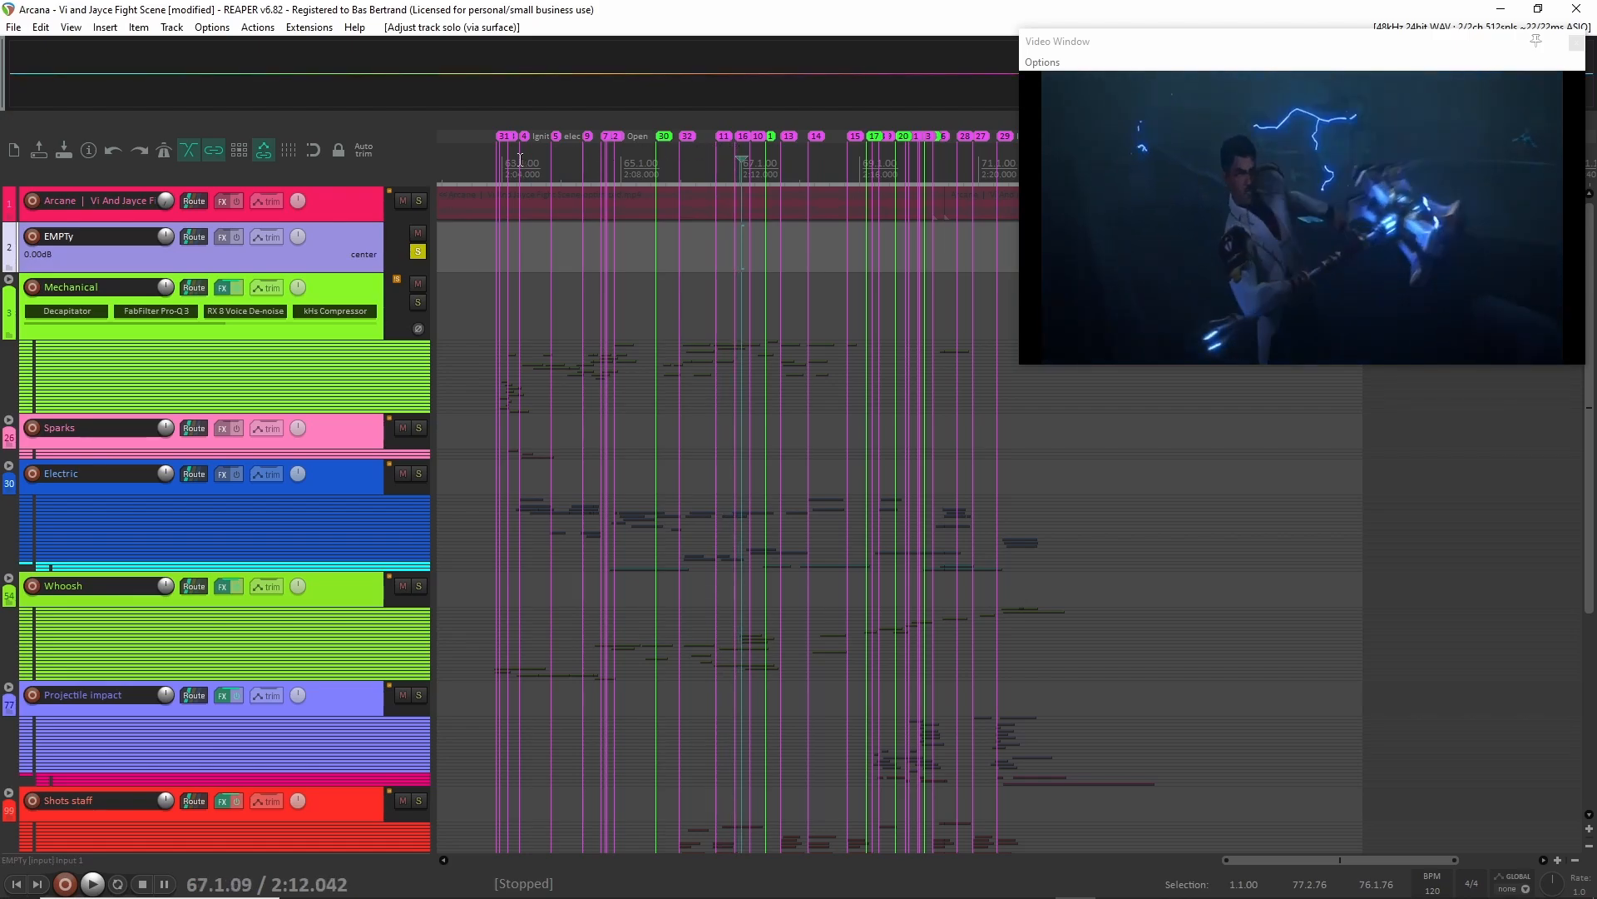
drag(742, 160, 844, 157)
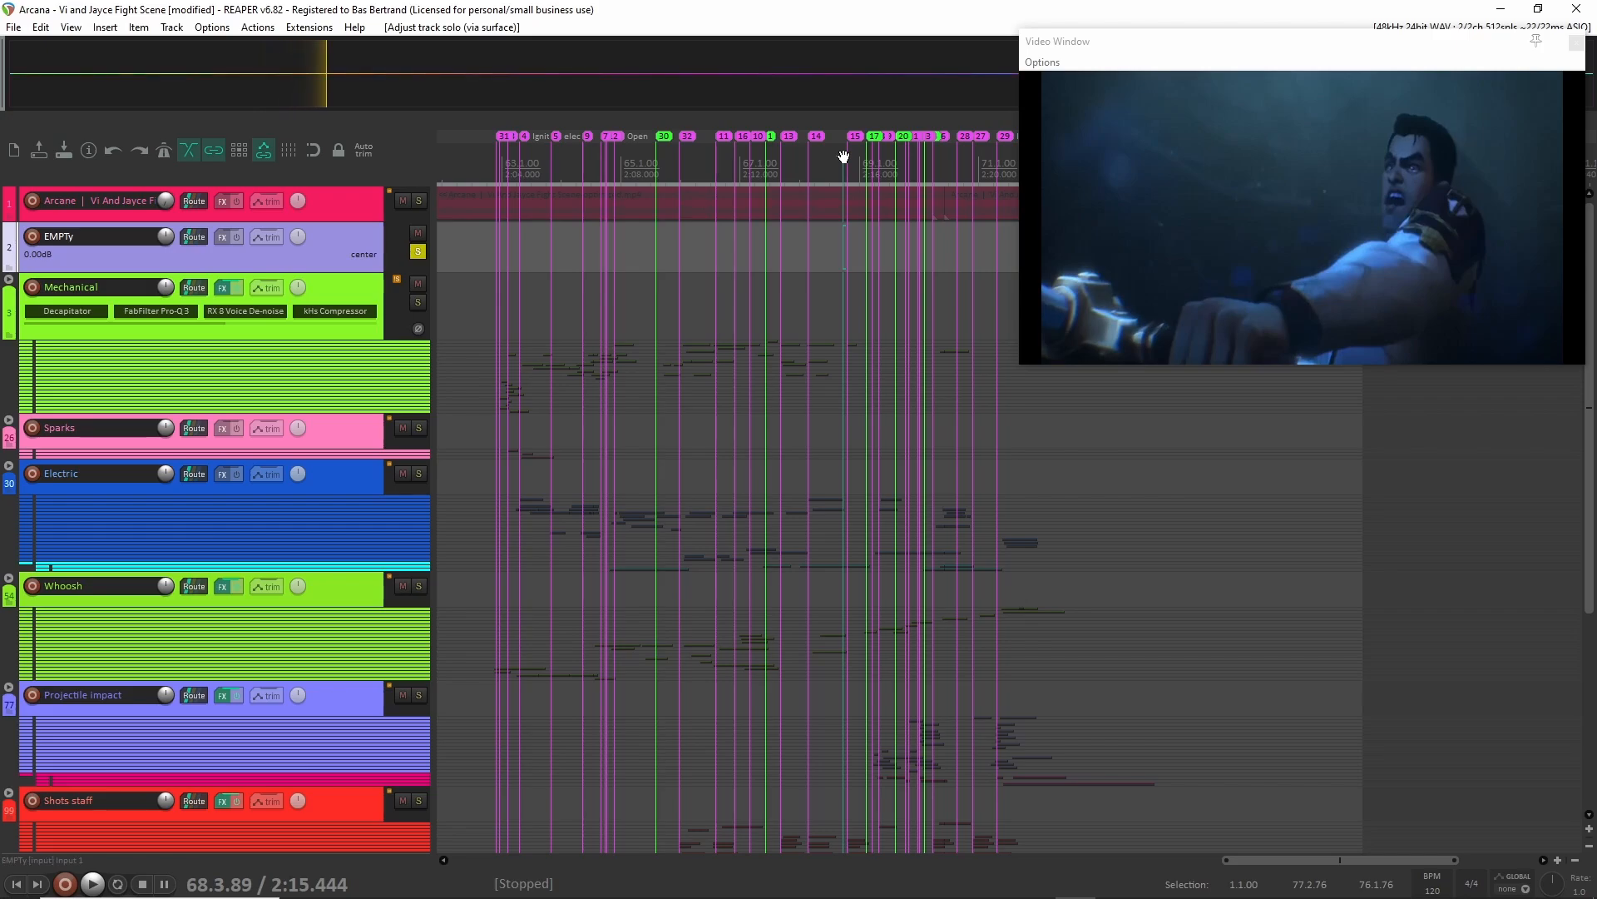
drag(844, 156, 1014, 153)
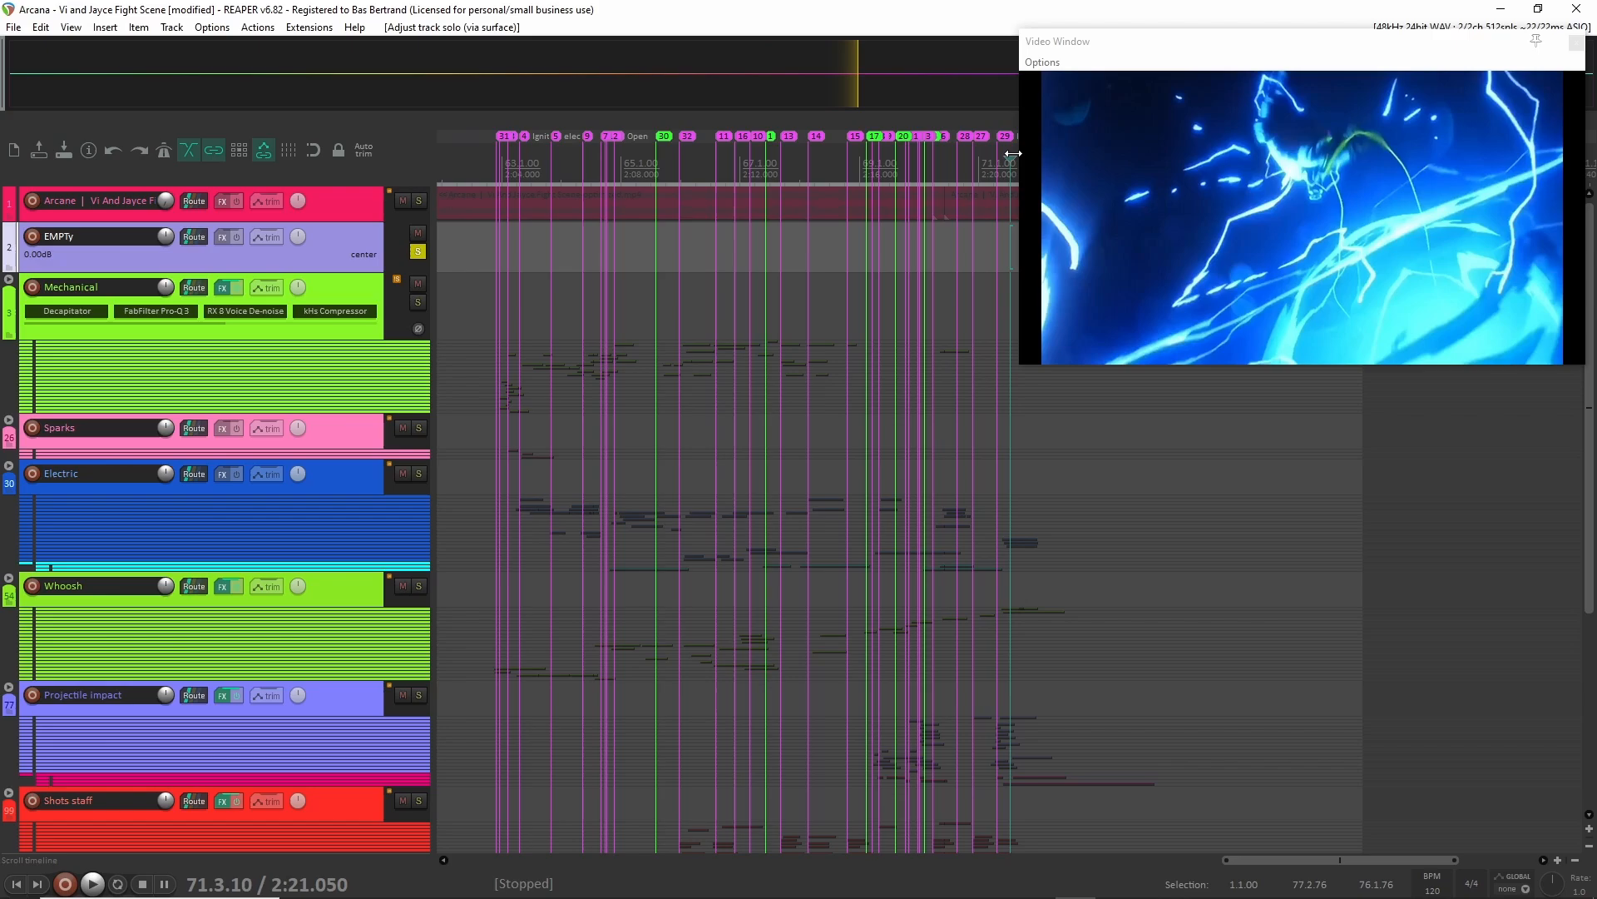
click(491, 159)
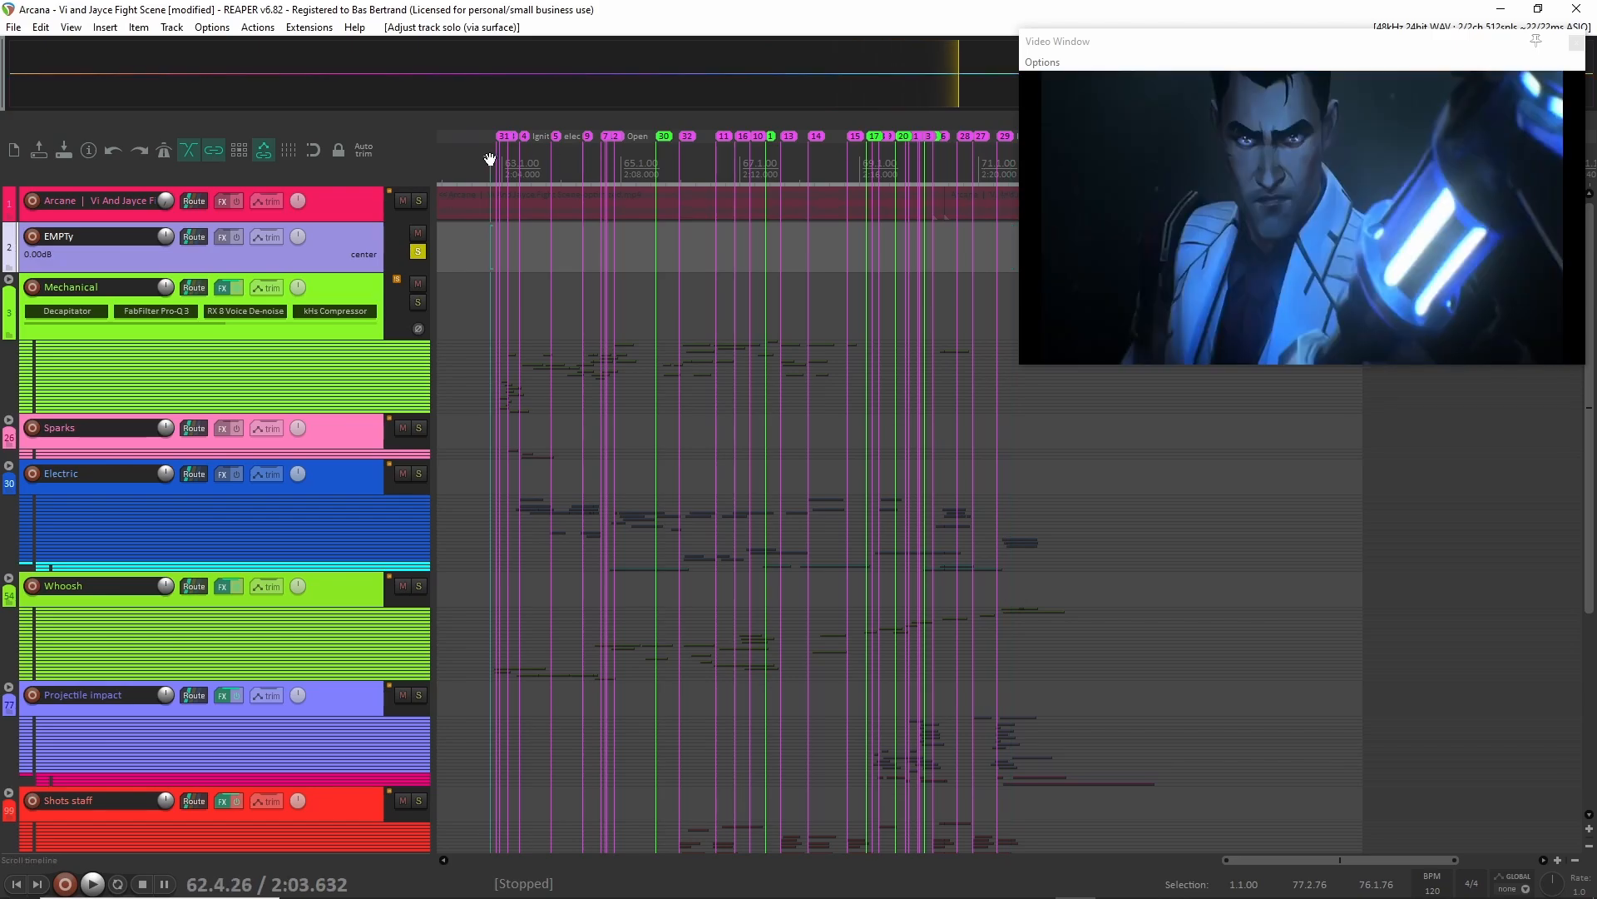
drag(490, 158, 631, 169)
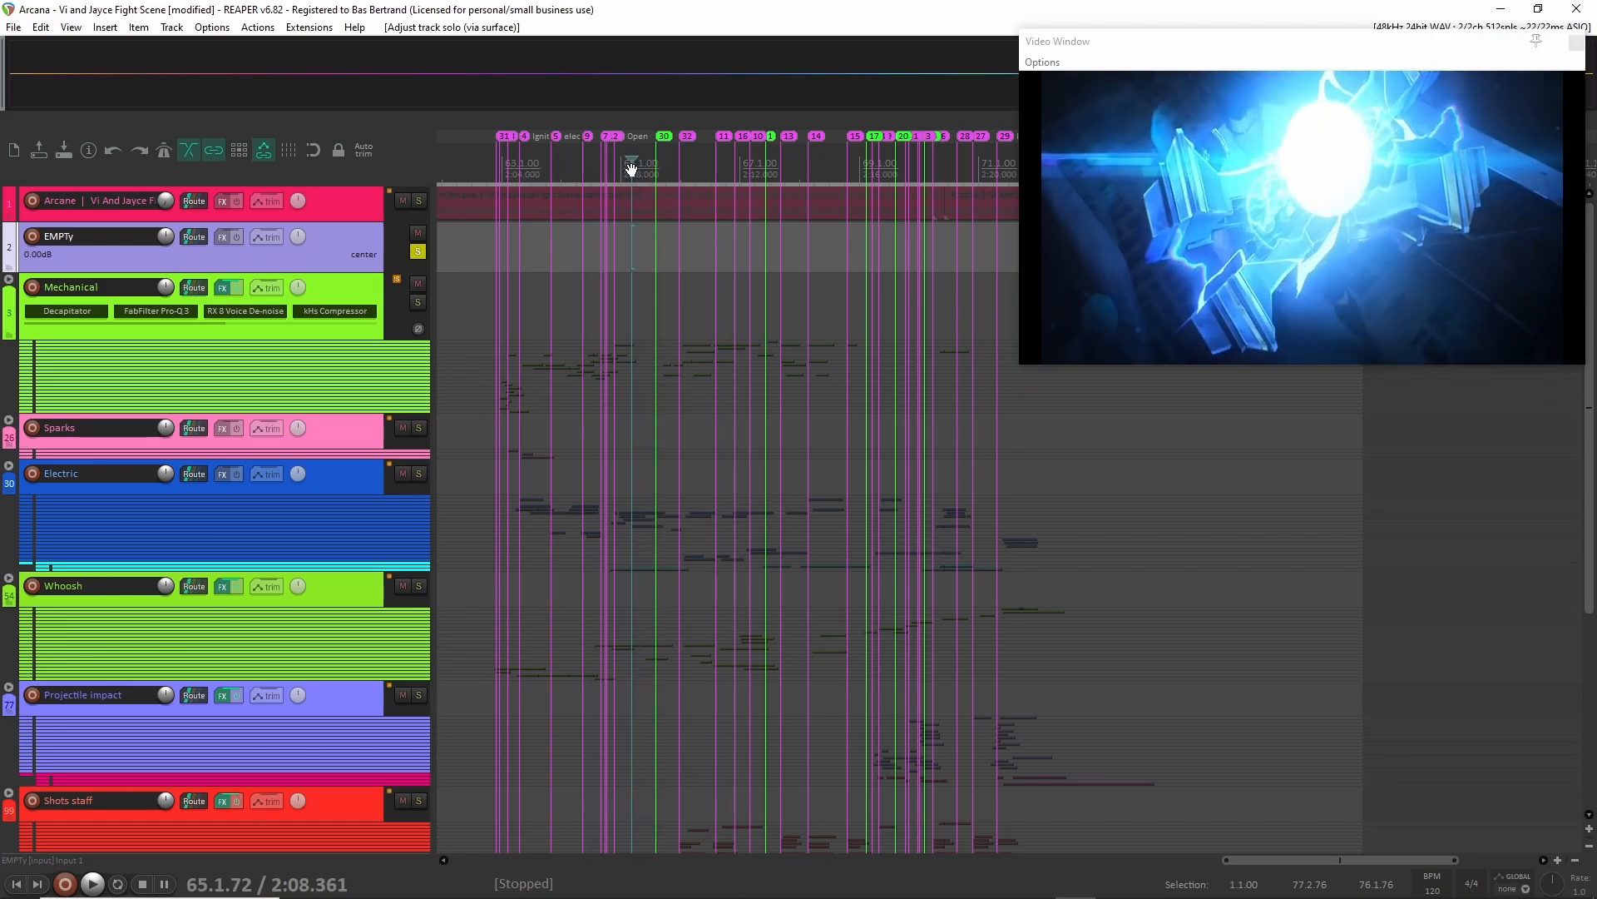
Unsolo the EMPTy track and expand the Mechanical folder to show its child tracks.
click(418, 252)
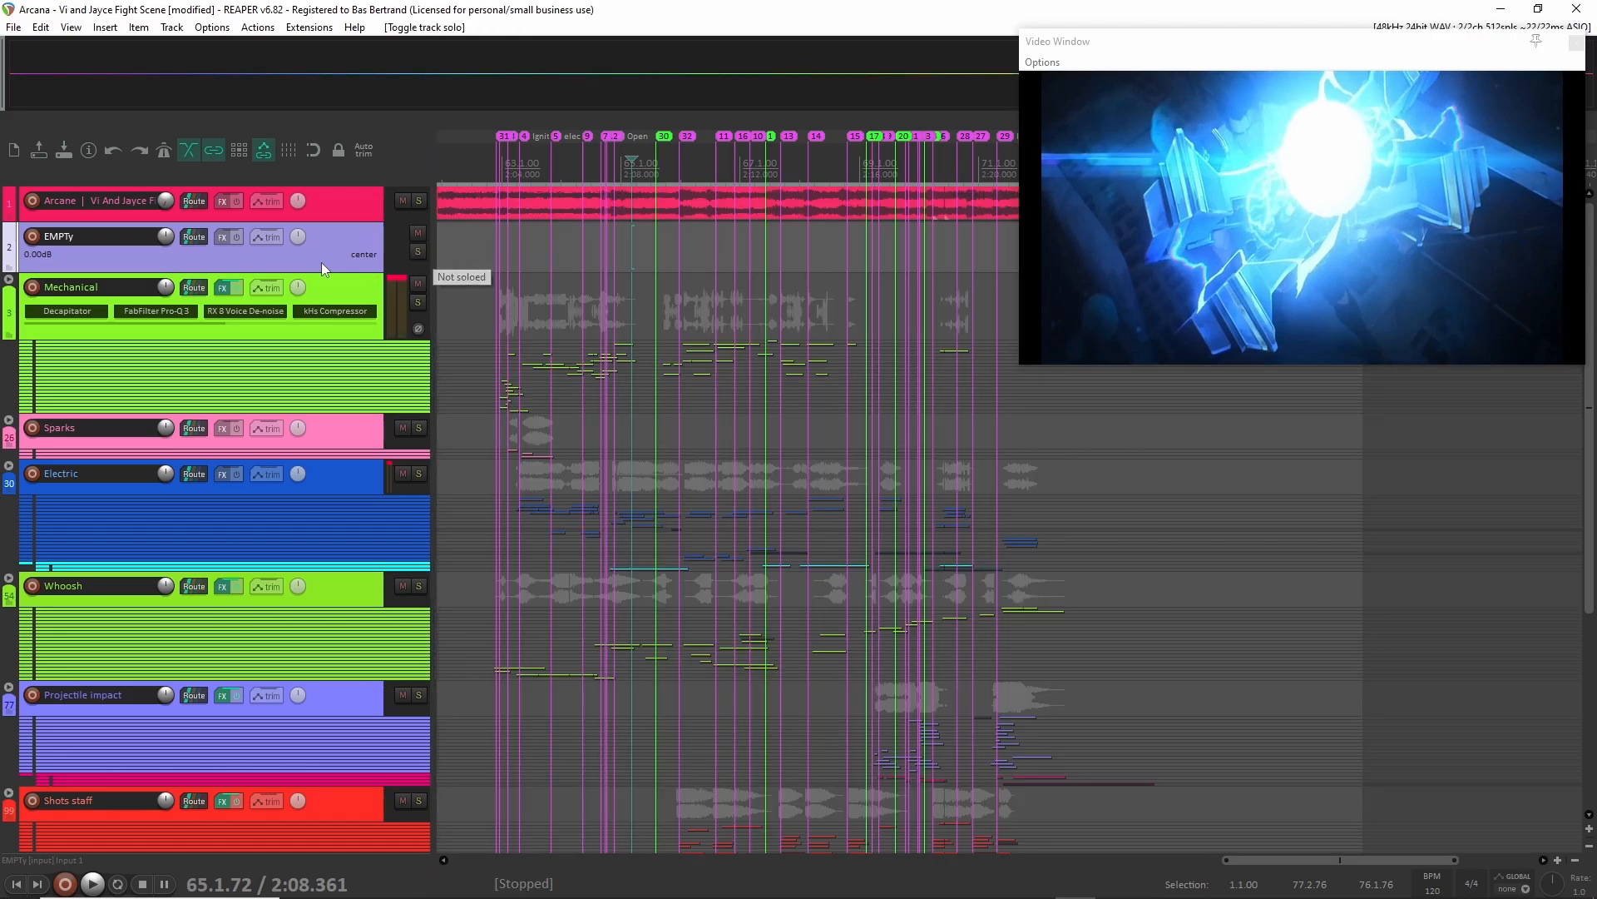
click(9, 281)
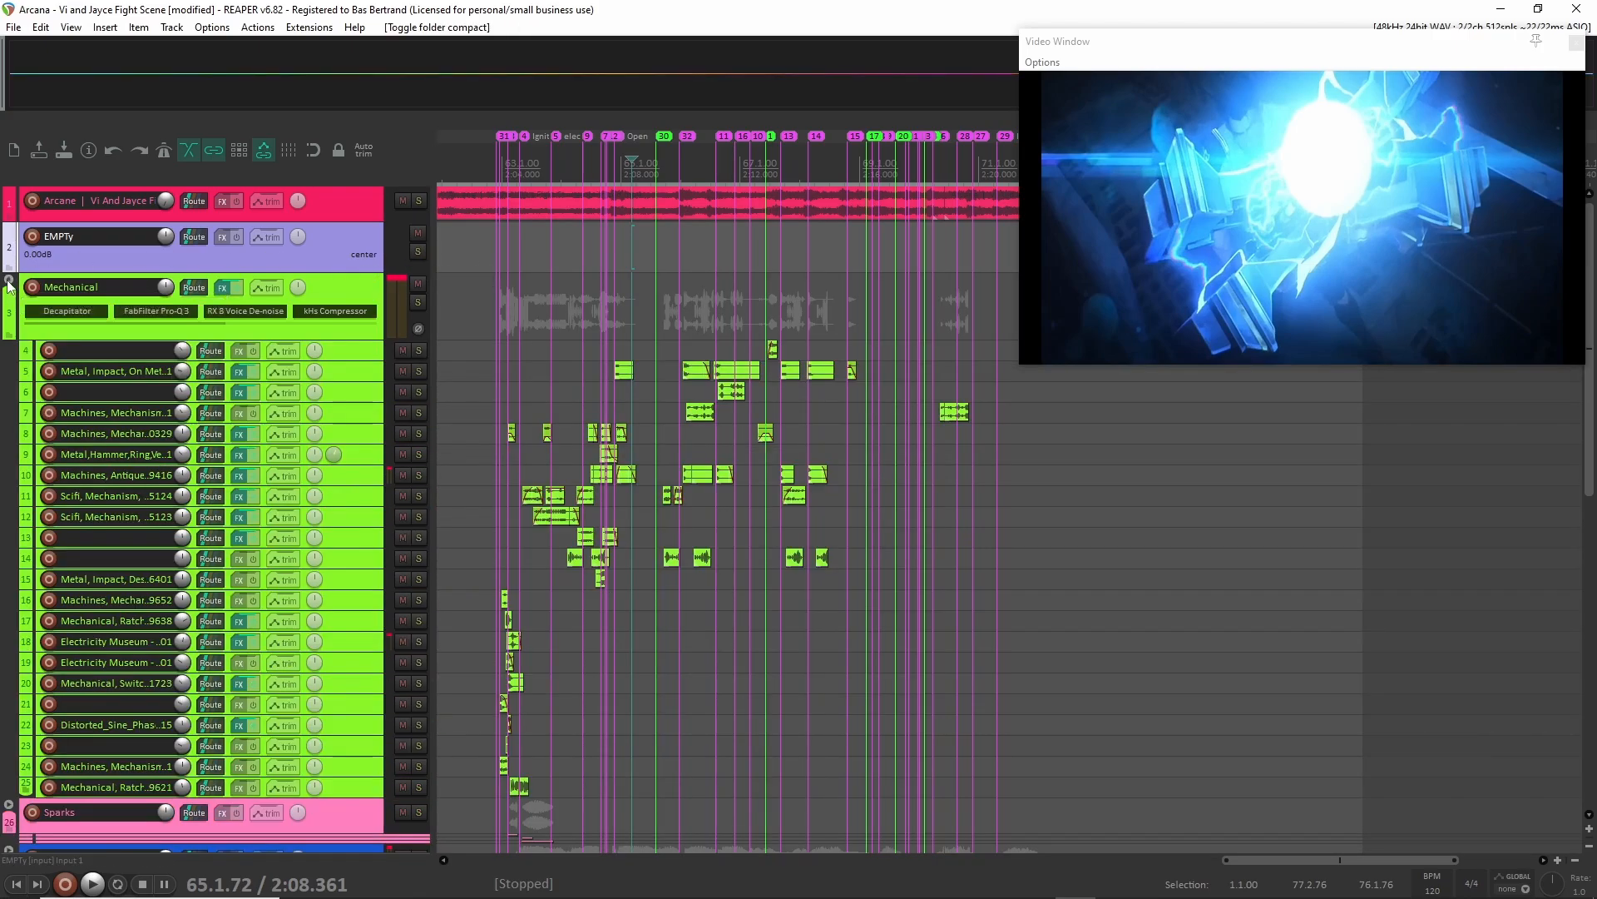
Collapse the Mechanical folder, expand the Room tone folder and enlarge its parent track and the child track holding the ambience clip.
click(10, 283)
scroll(103, 436, down, 6)
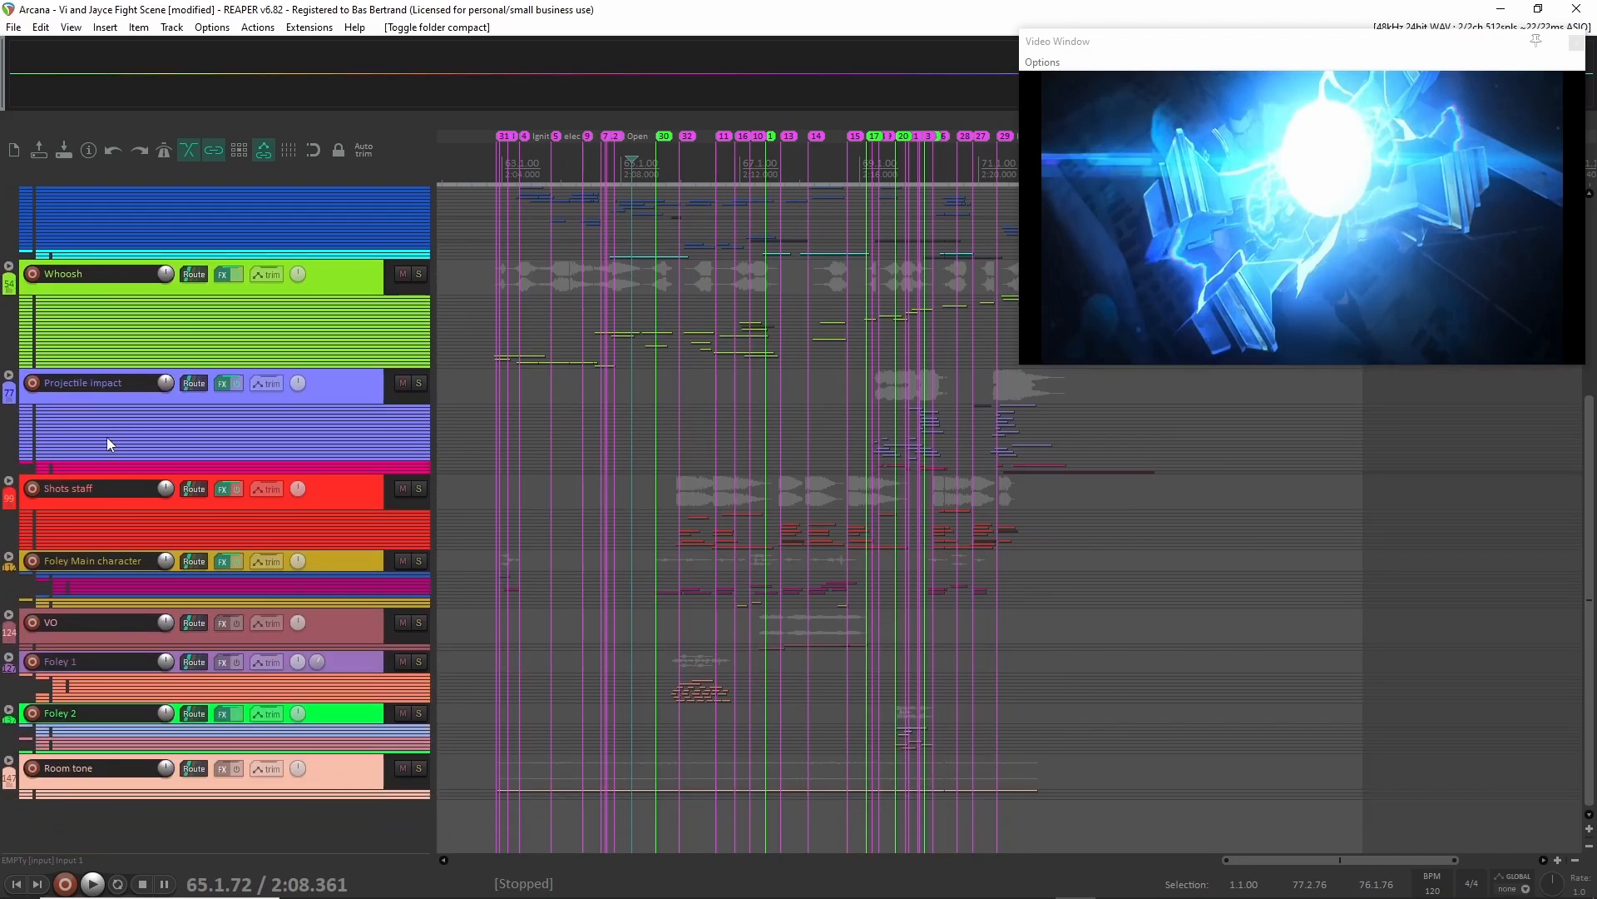
click(7, 762)
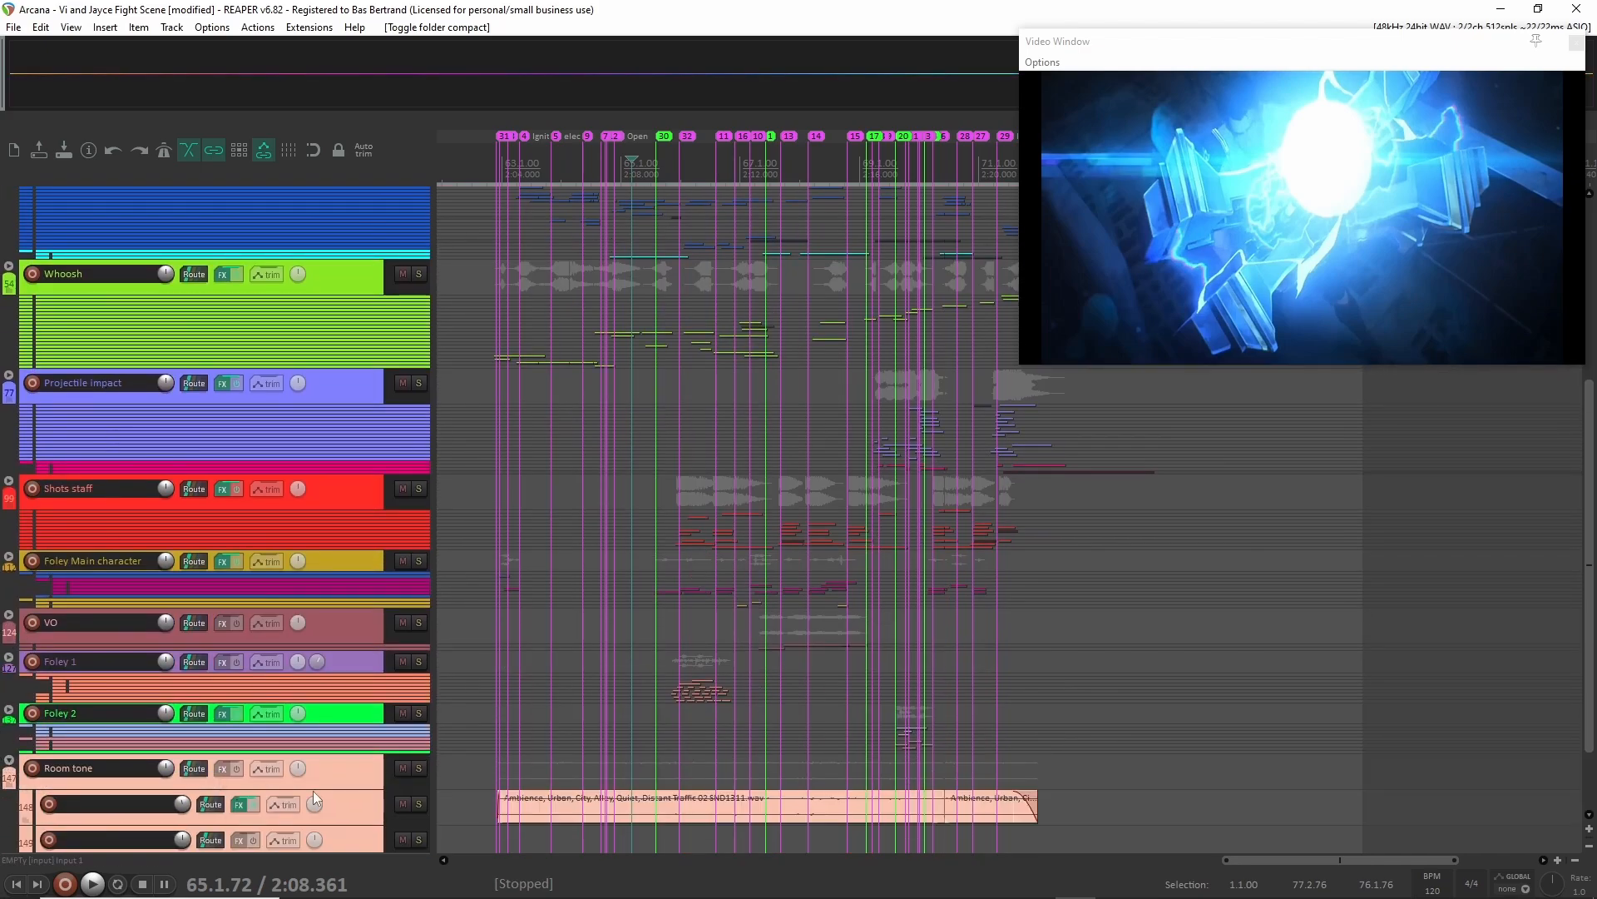
drag(326, 787, 331, 813)
scroll(361, 771, down, 2)
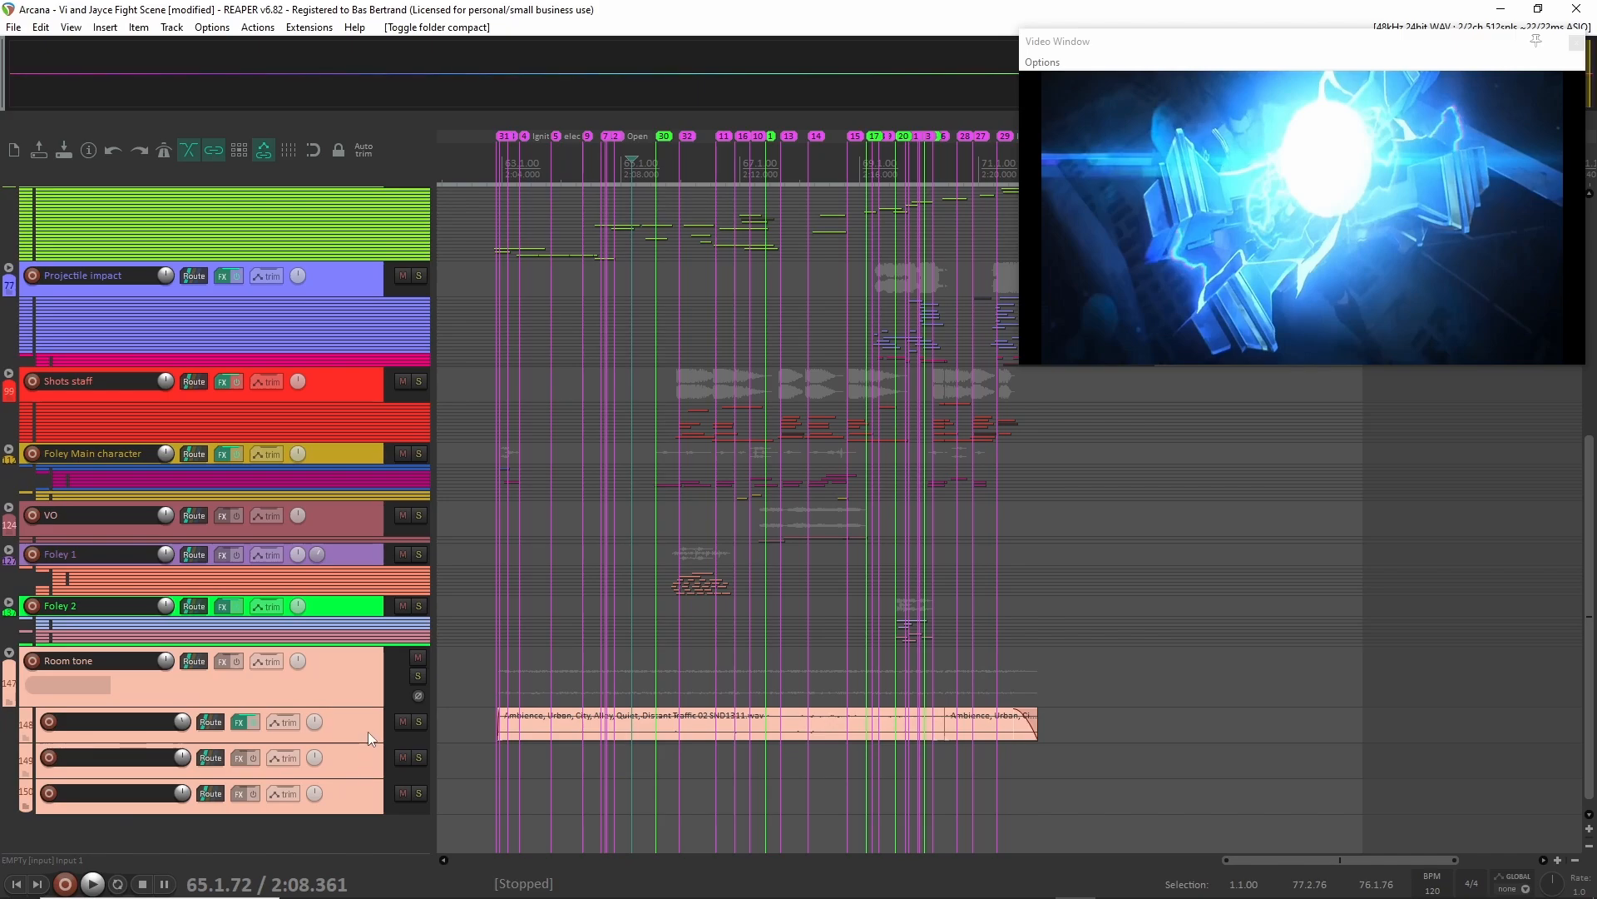
drag(353, 740, 353, 824)
scroll(488, 764, up, 6)
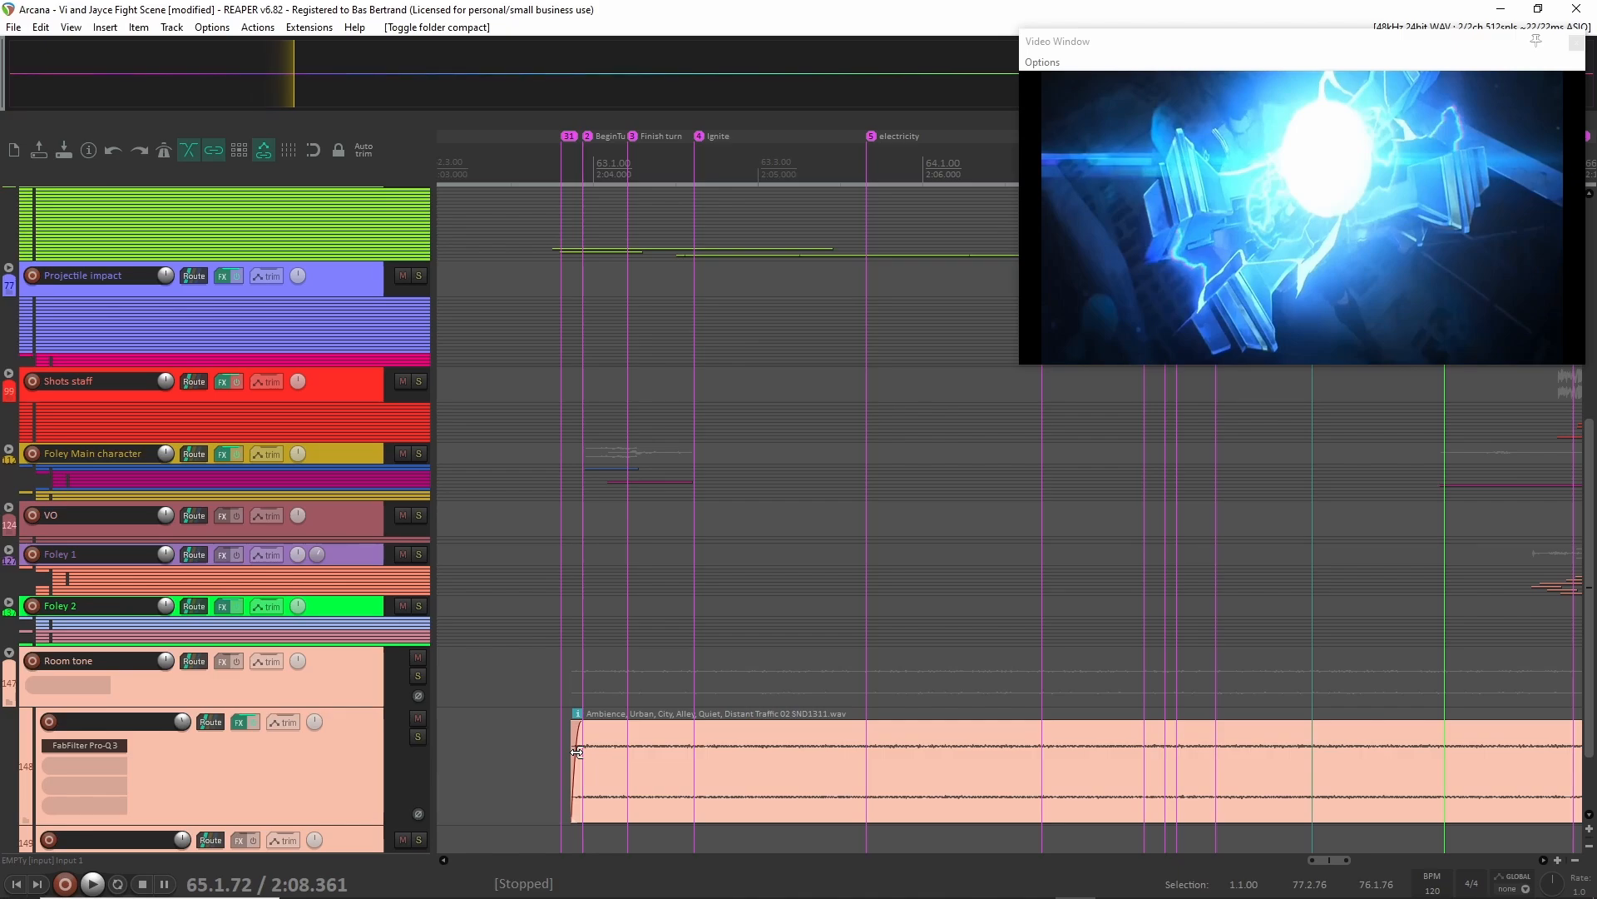
Solo the Urban City Alley ambience track and play it from just before the Start marker to hear it alone.
click(302, 798)
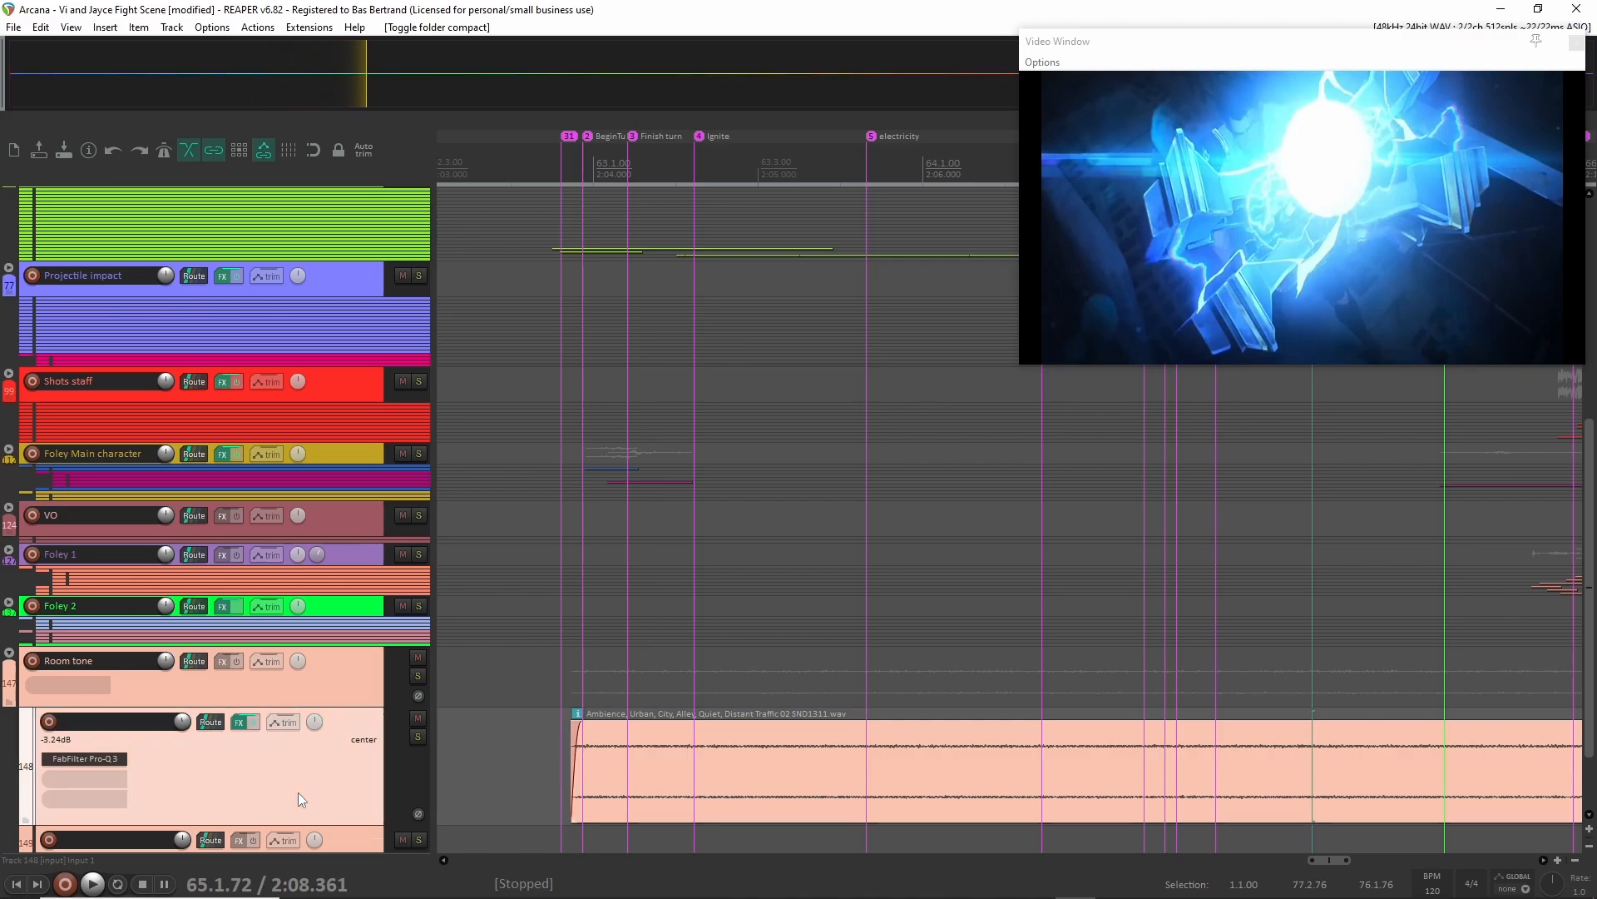
scroll(540, 762, down, 2)
click(550, 752)
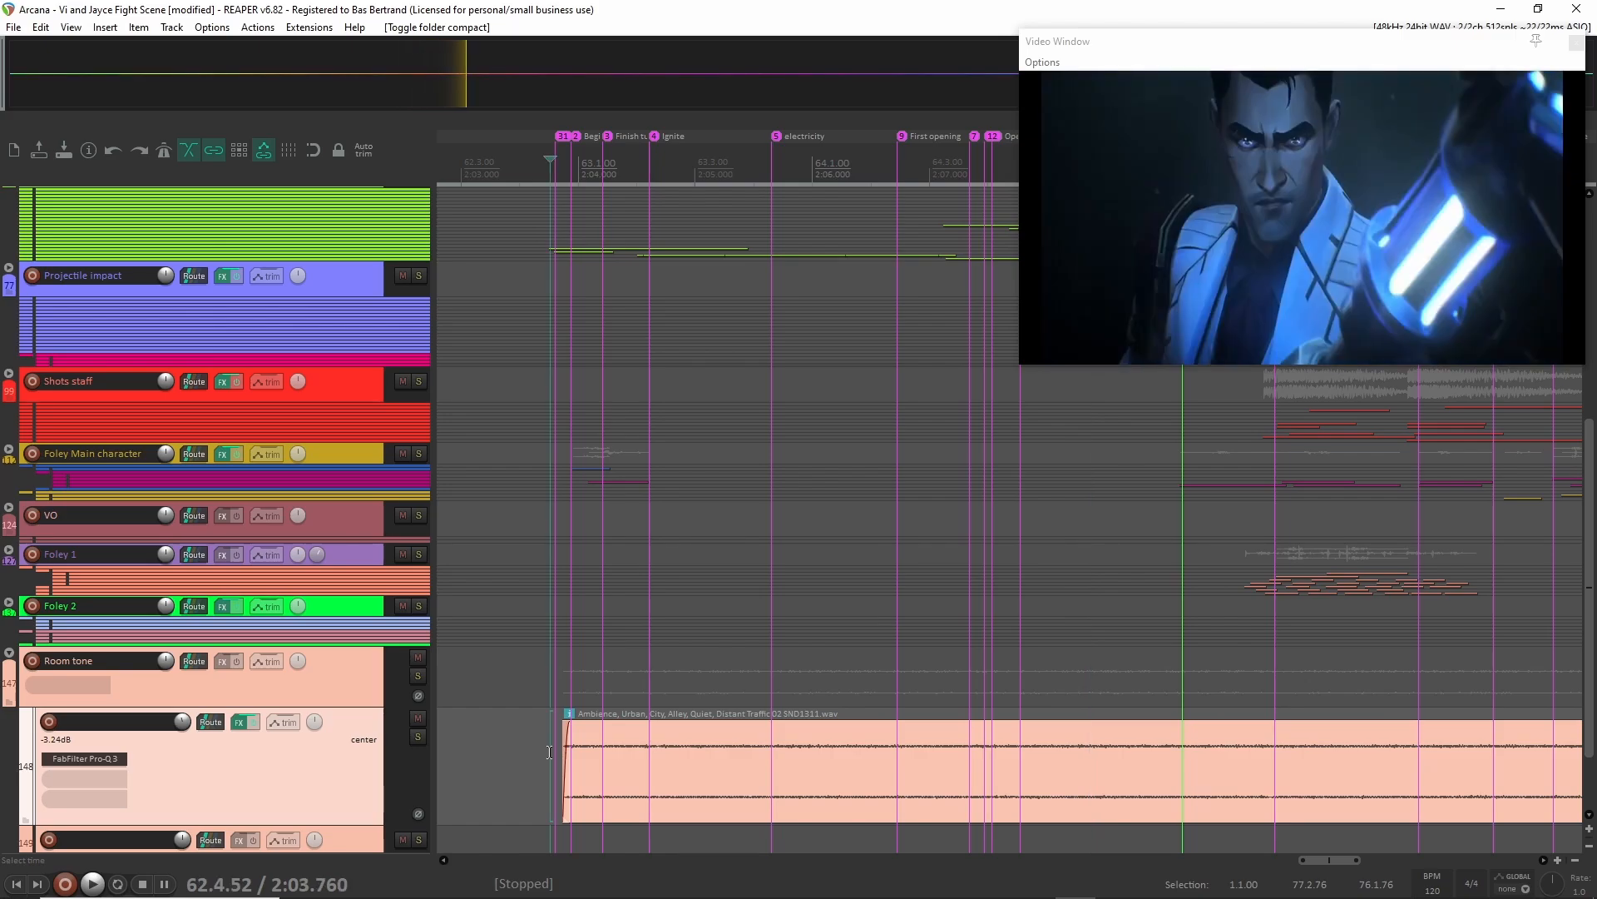
key(F6)
scroll(550, 752, down, 2)
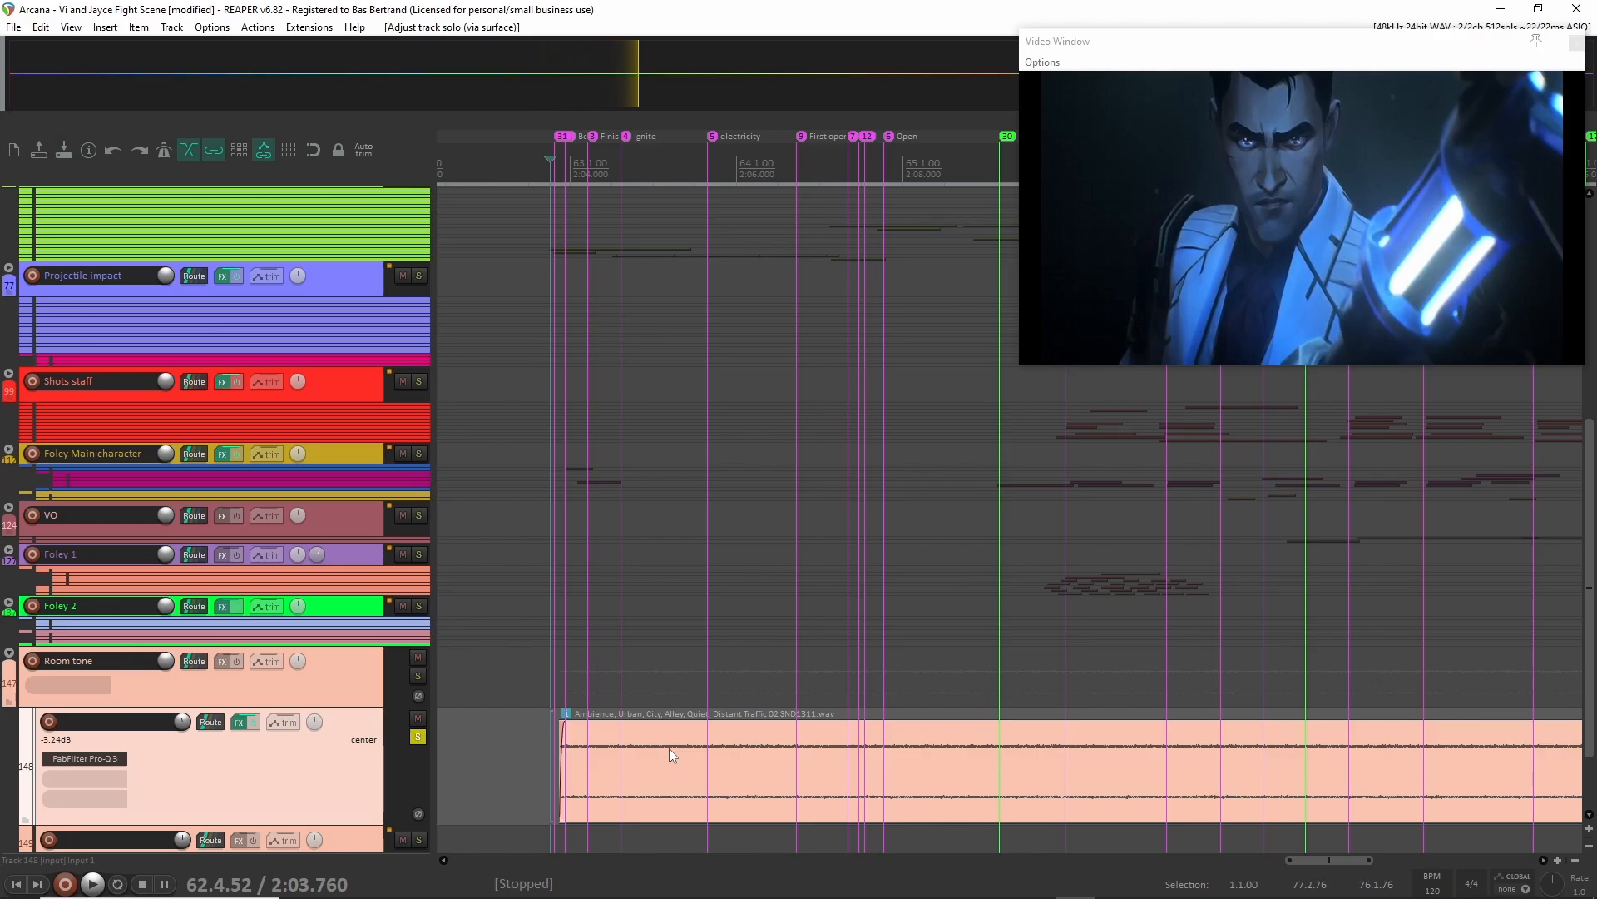
key(space)
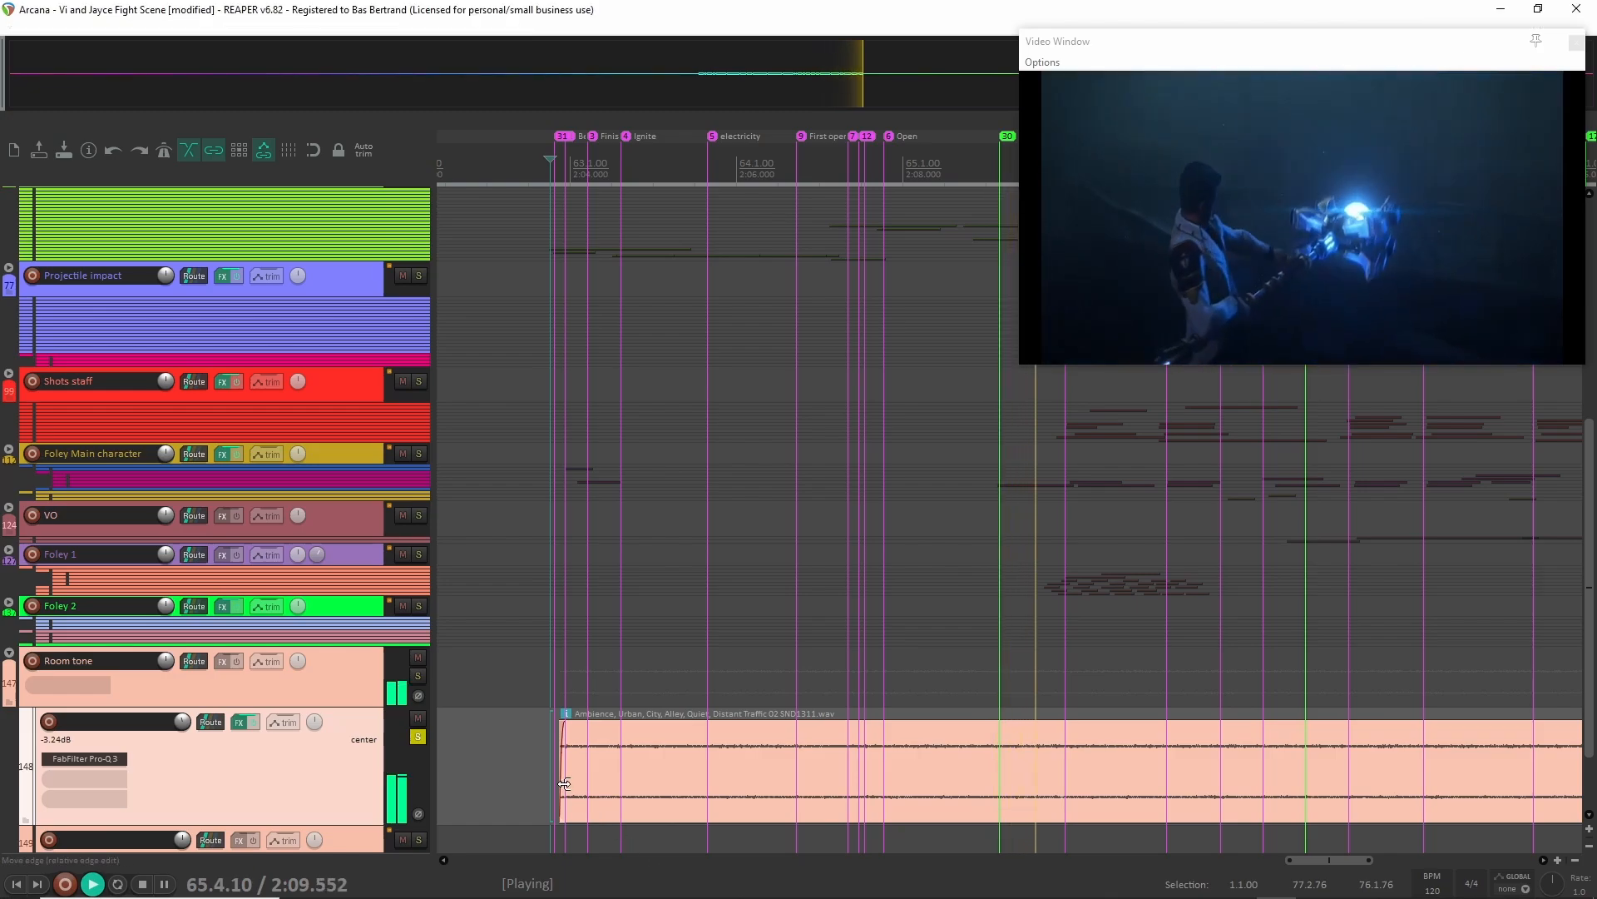
click(564, 783)
key(space)
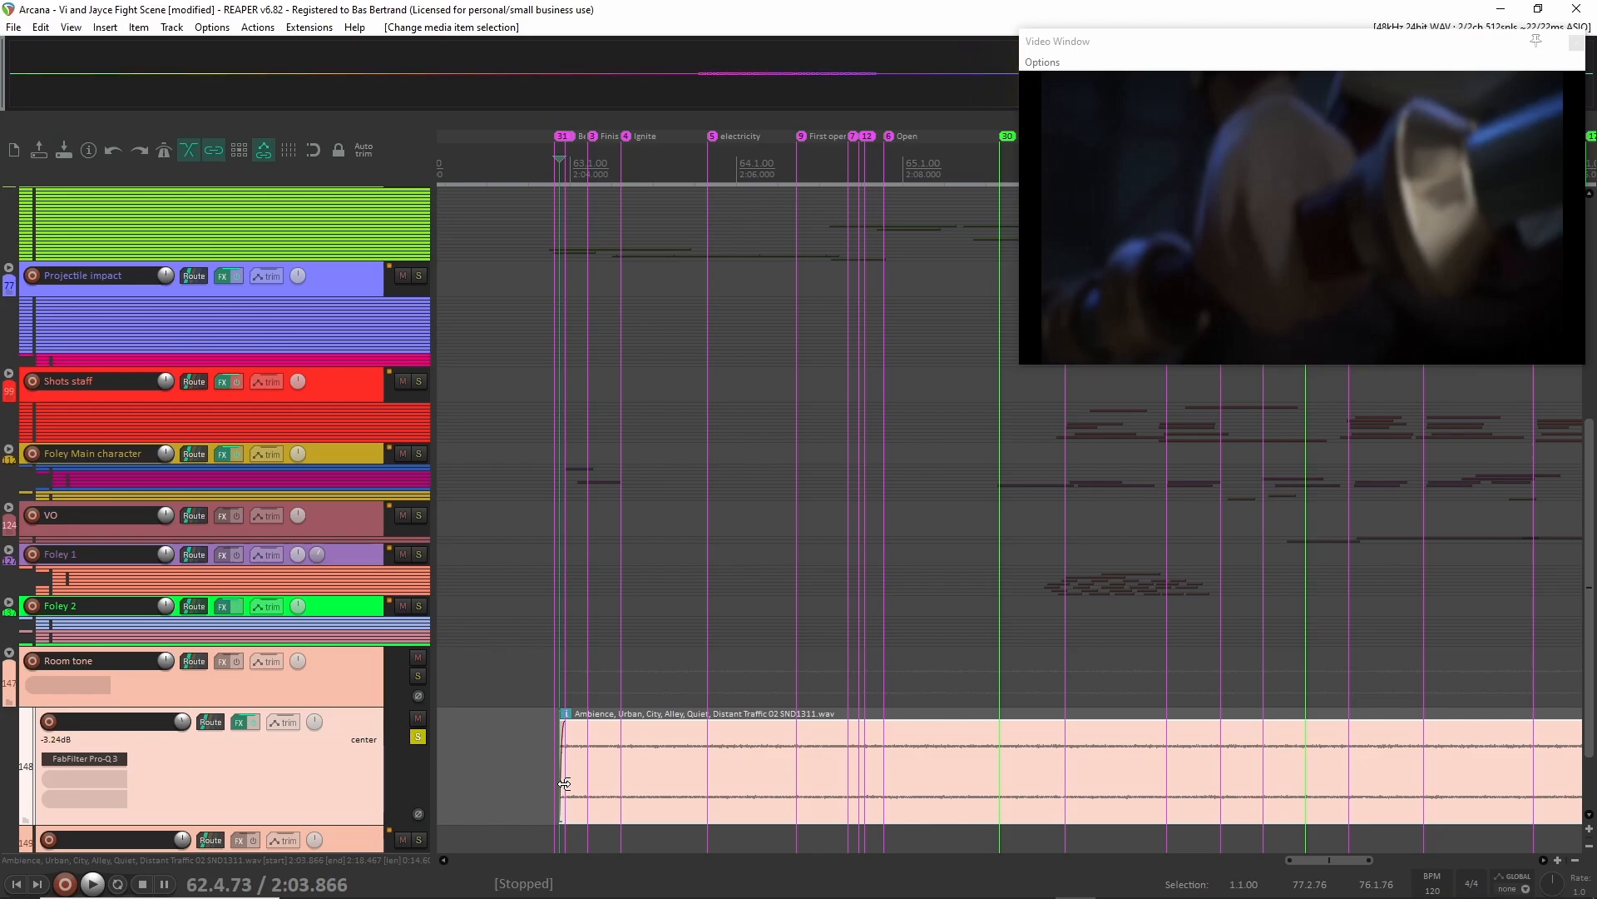
Unsolo the ambience track and collapse the Room tone folder.
click(418, 737)
scroll(4, 715, up, 1)
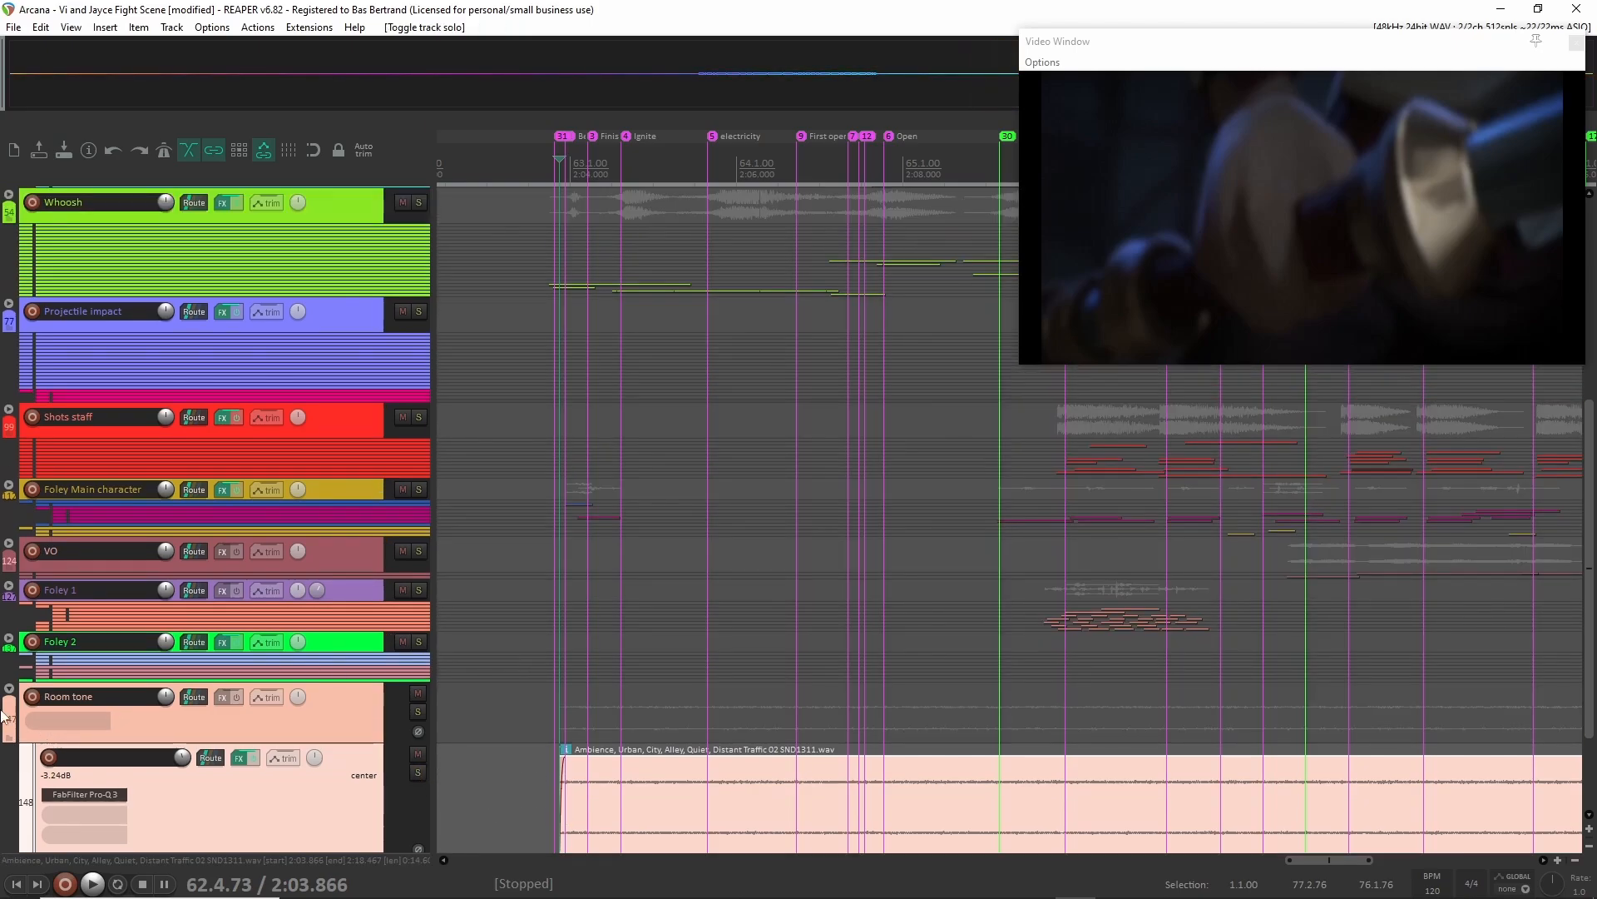
click(8, 689)
scroll(321, 417, up, 5)
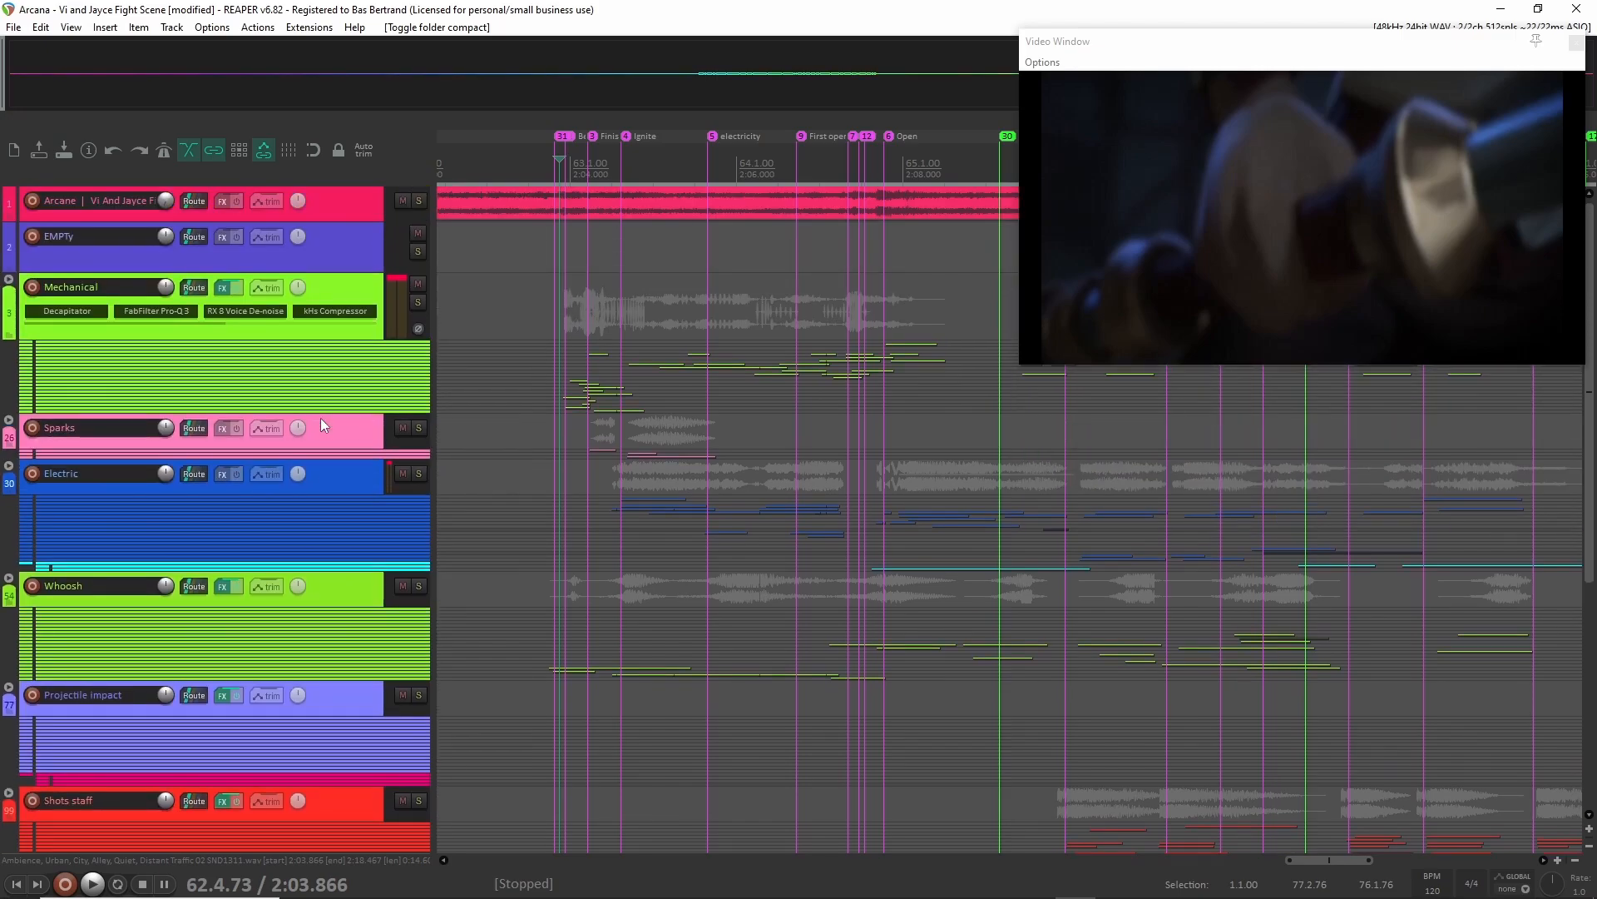
Place the edit cursor at the BeginTurn marker, where the Mechanical sounds begin.
scroll(582, 332, up, 3)
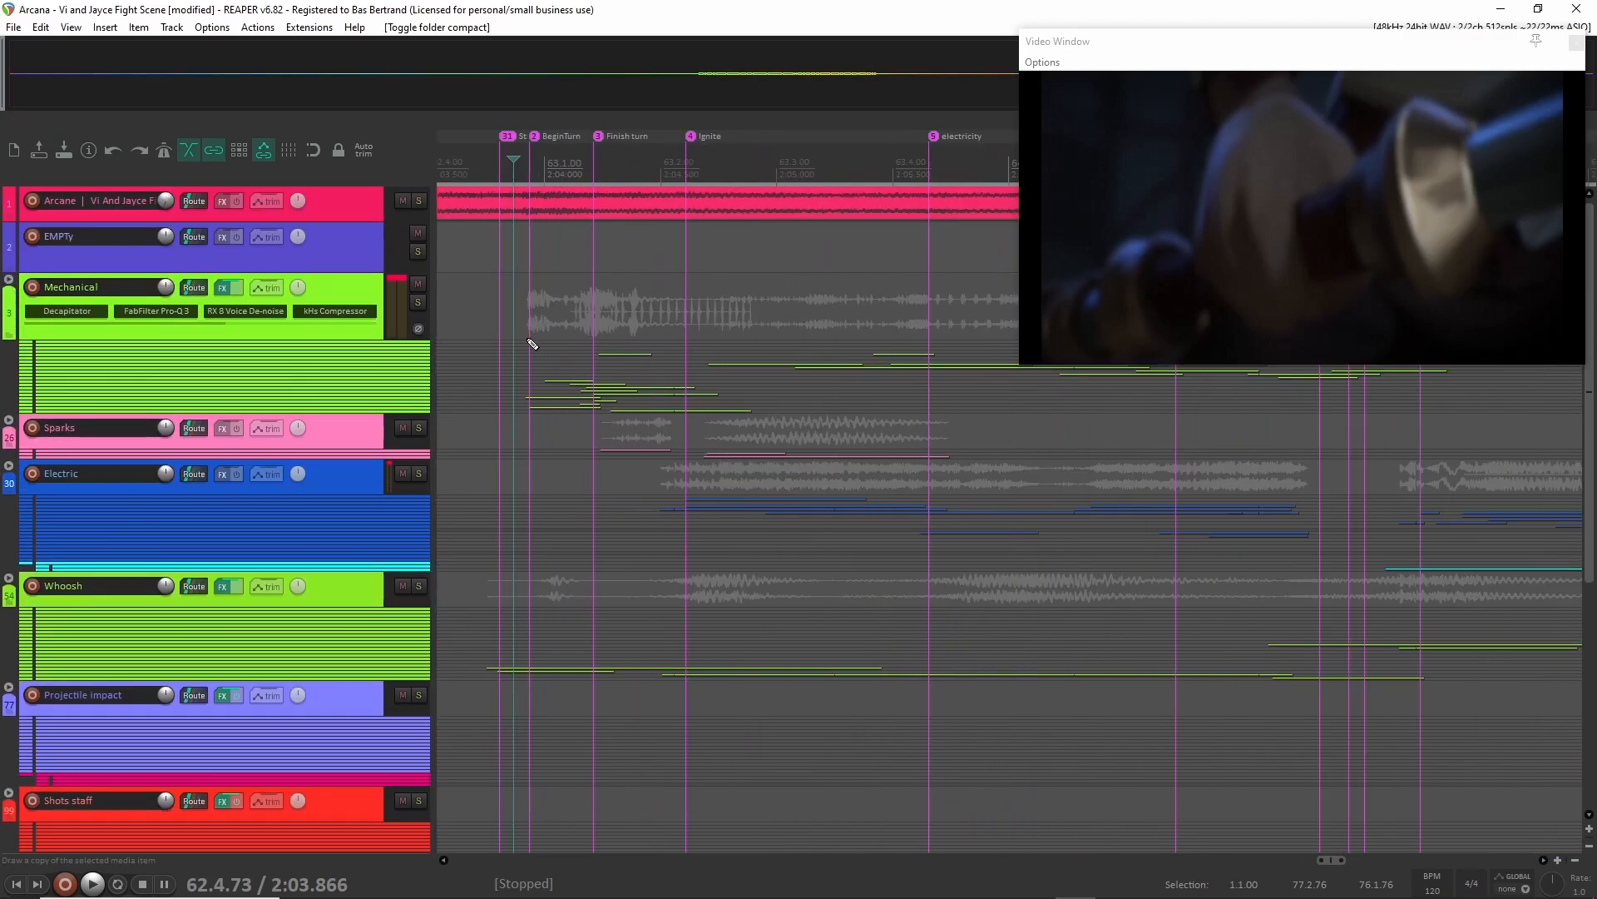
scroll(507, 312, up, 2)
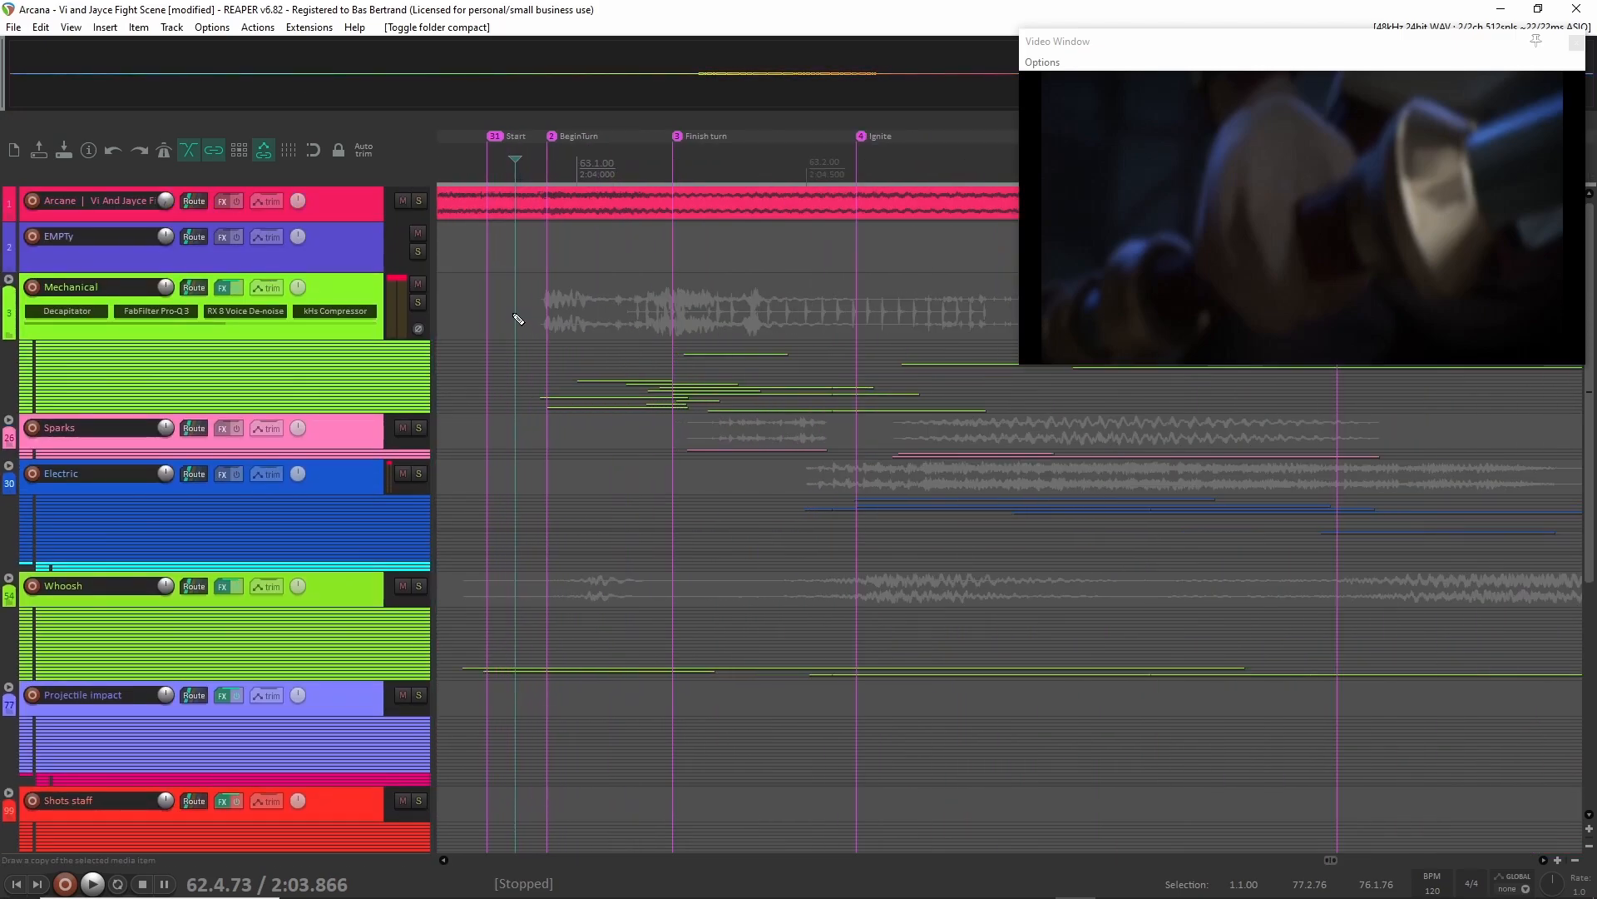
click(489, 297)
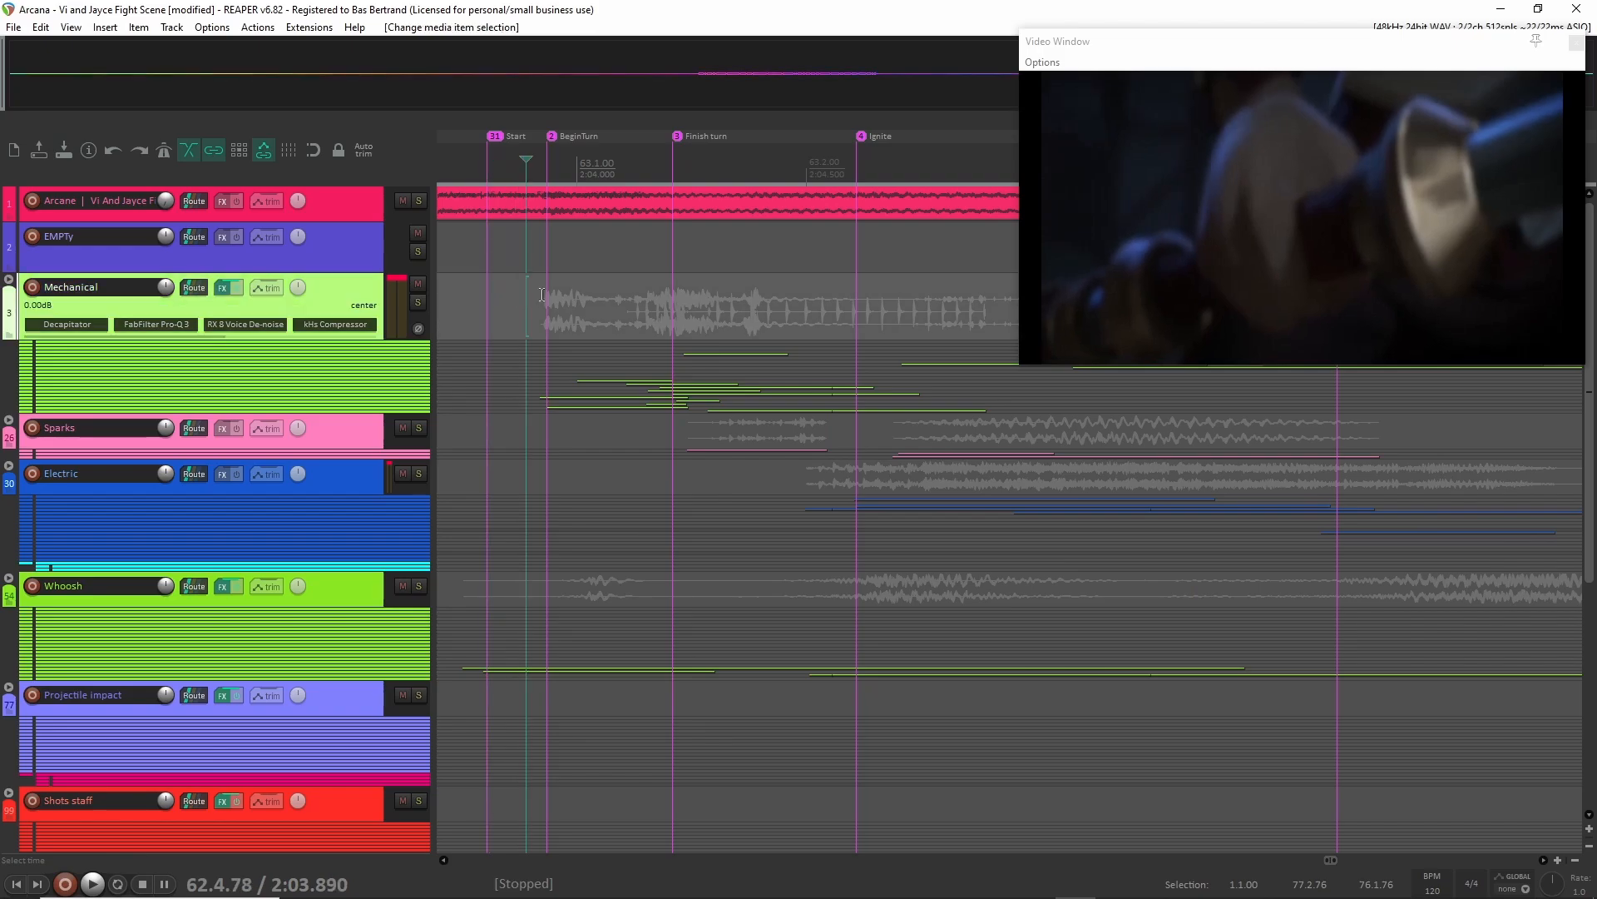
click(547, 293)
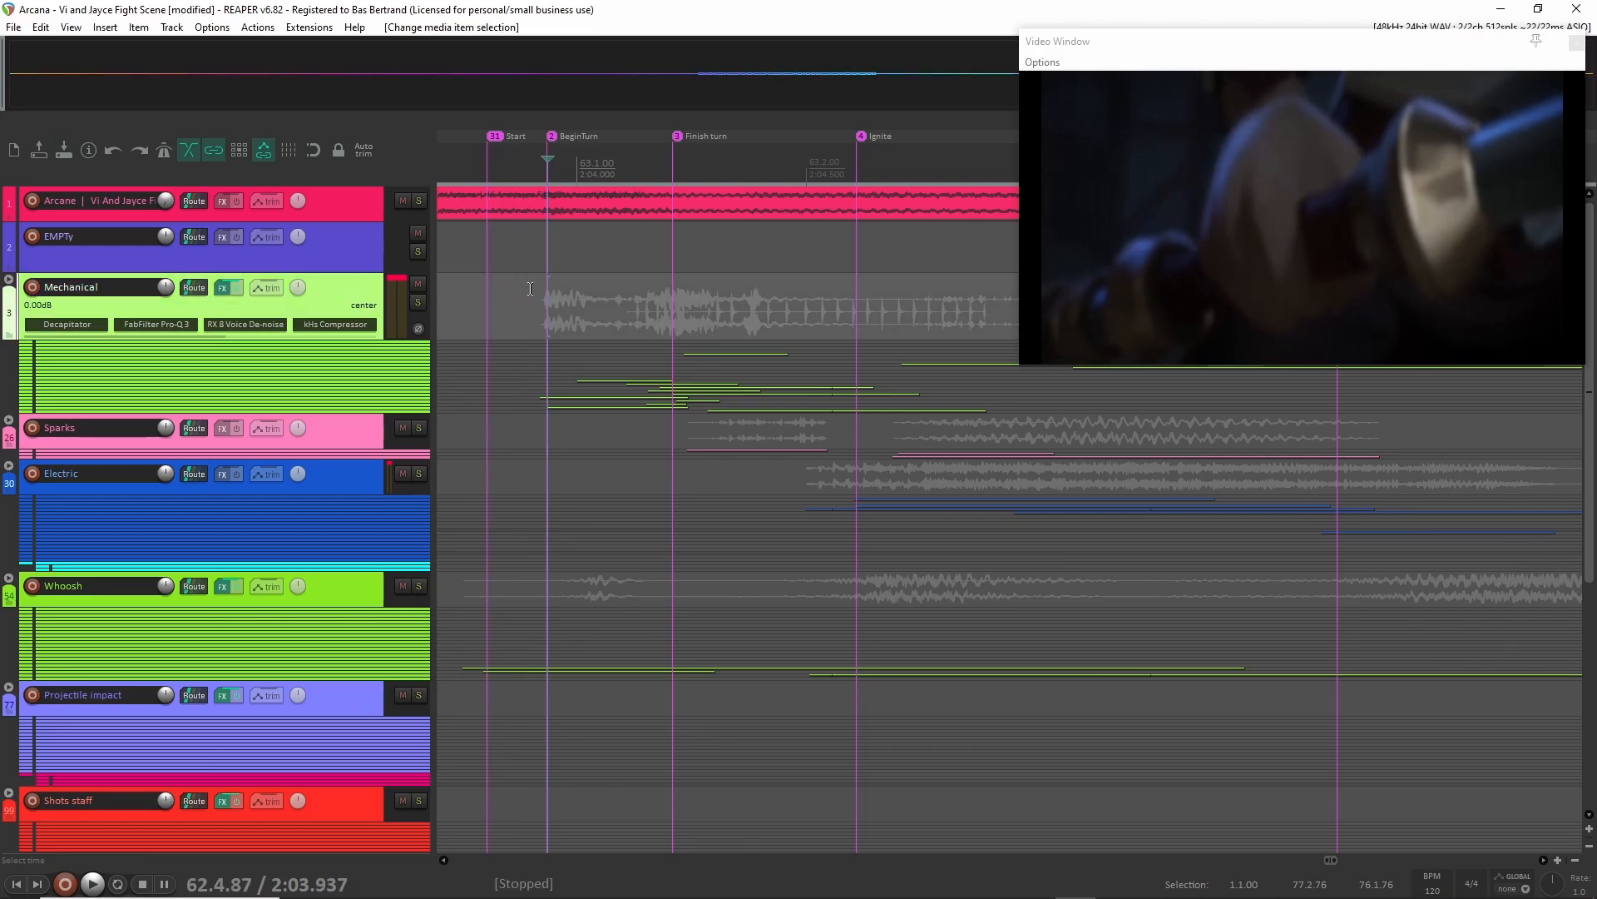
Solo the EMPTy track and scrub the picture silently from BeginTurn through electricity and First opening to just past Open.
click(341, 253)
key(F6)
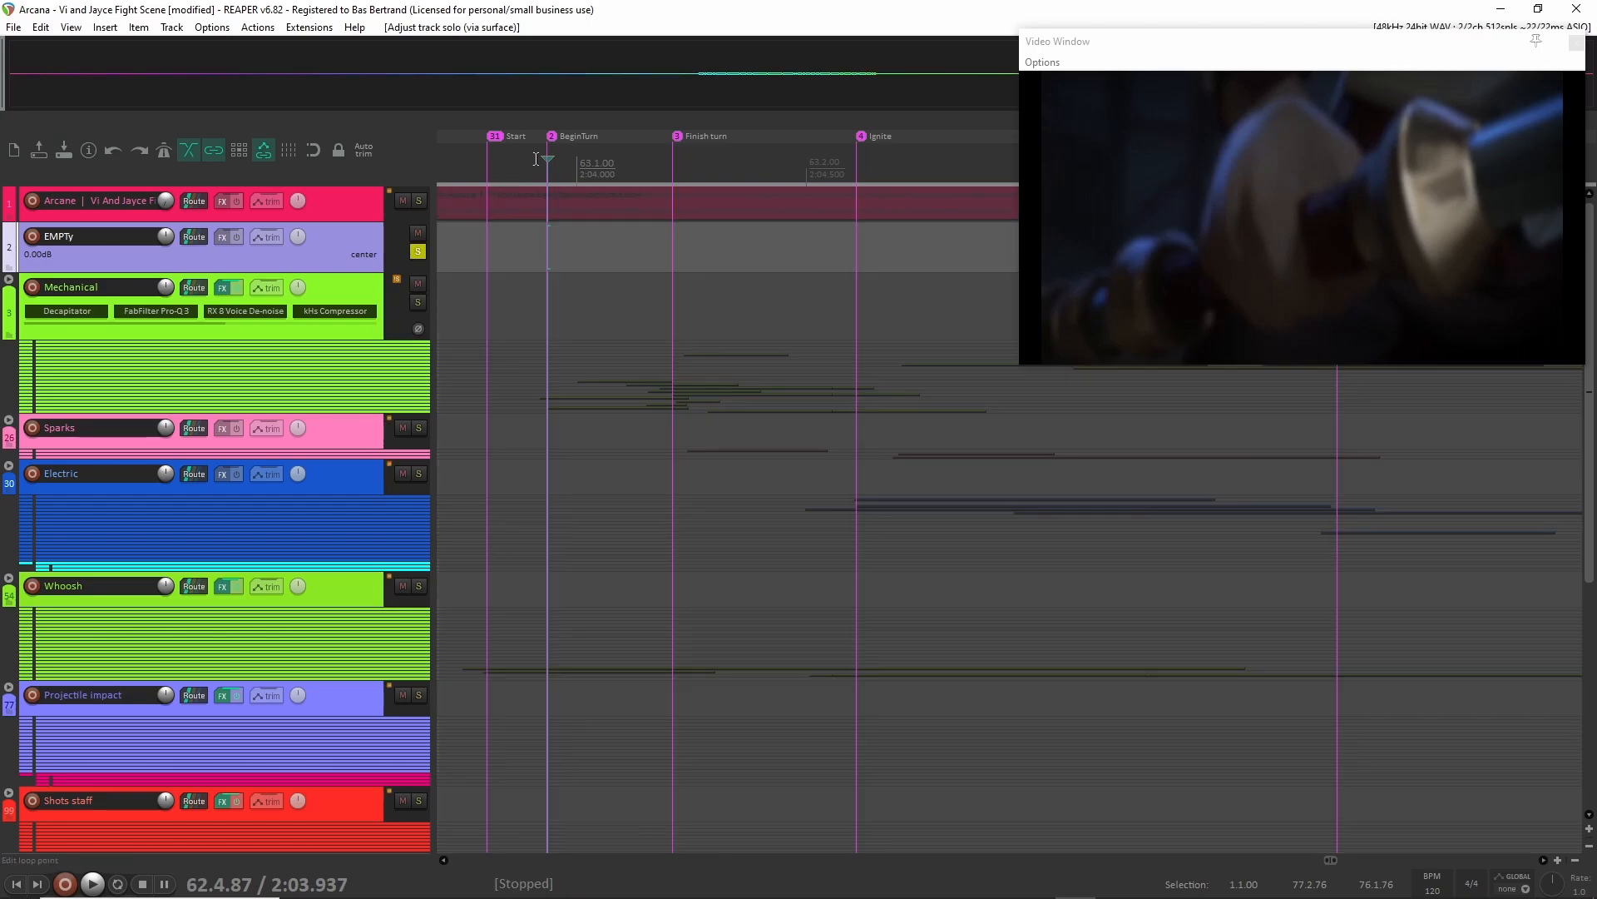
drag(545, 161, 798, 327)
scroll(778, 307, right, 2)
scroll(719, 264, down, 4)
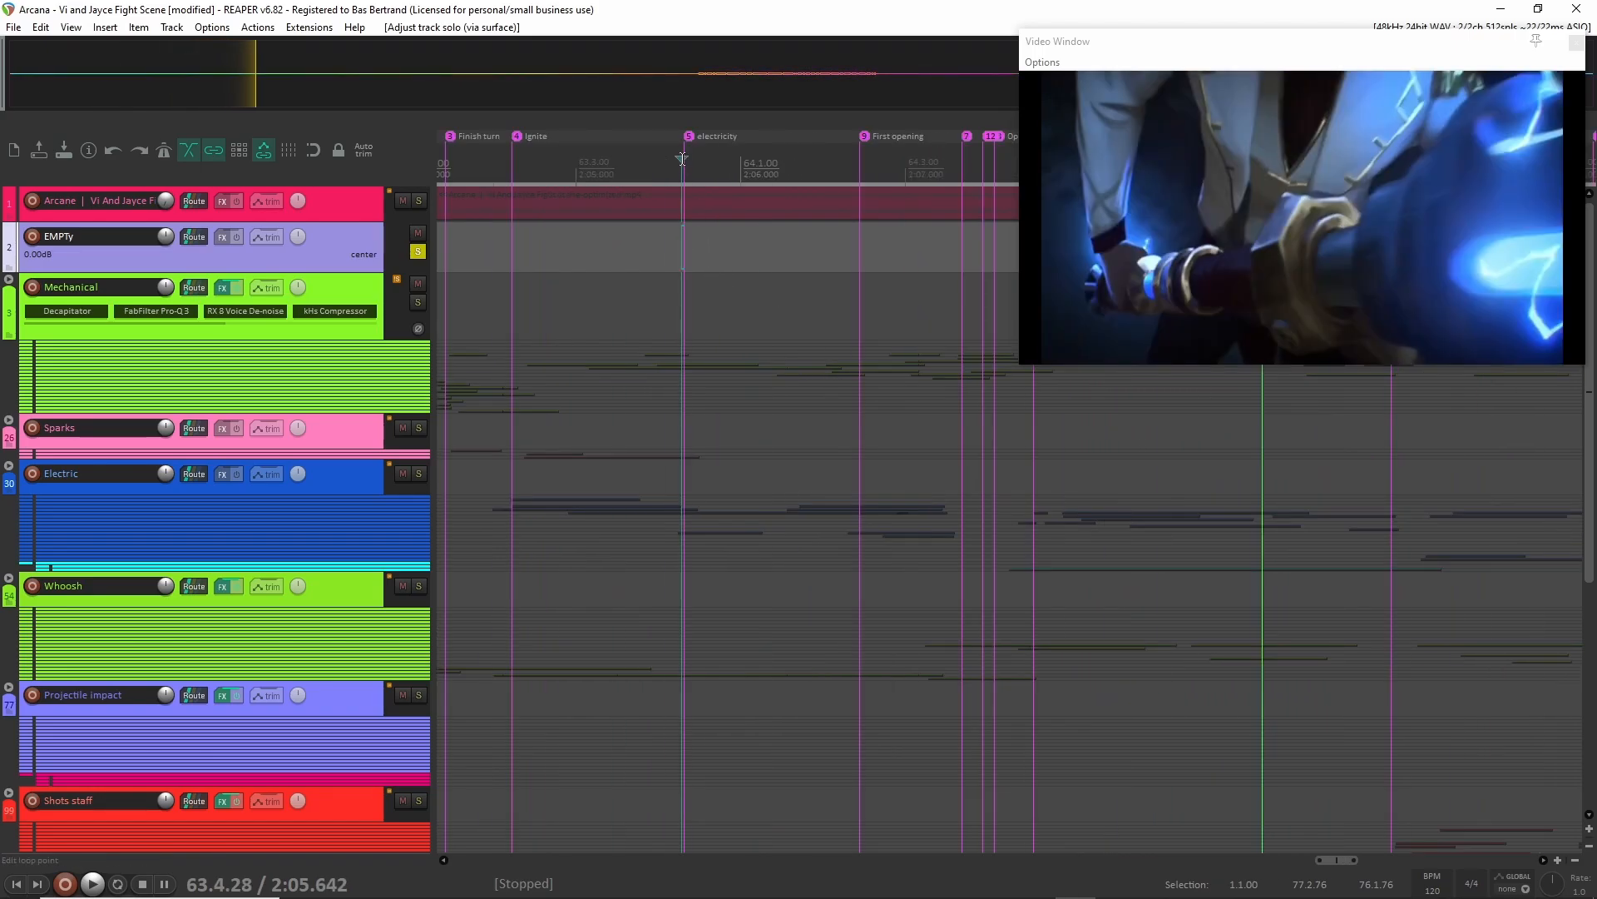
drag(680, 160, 857, 170)
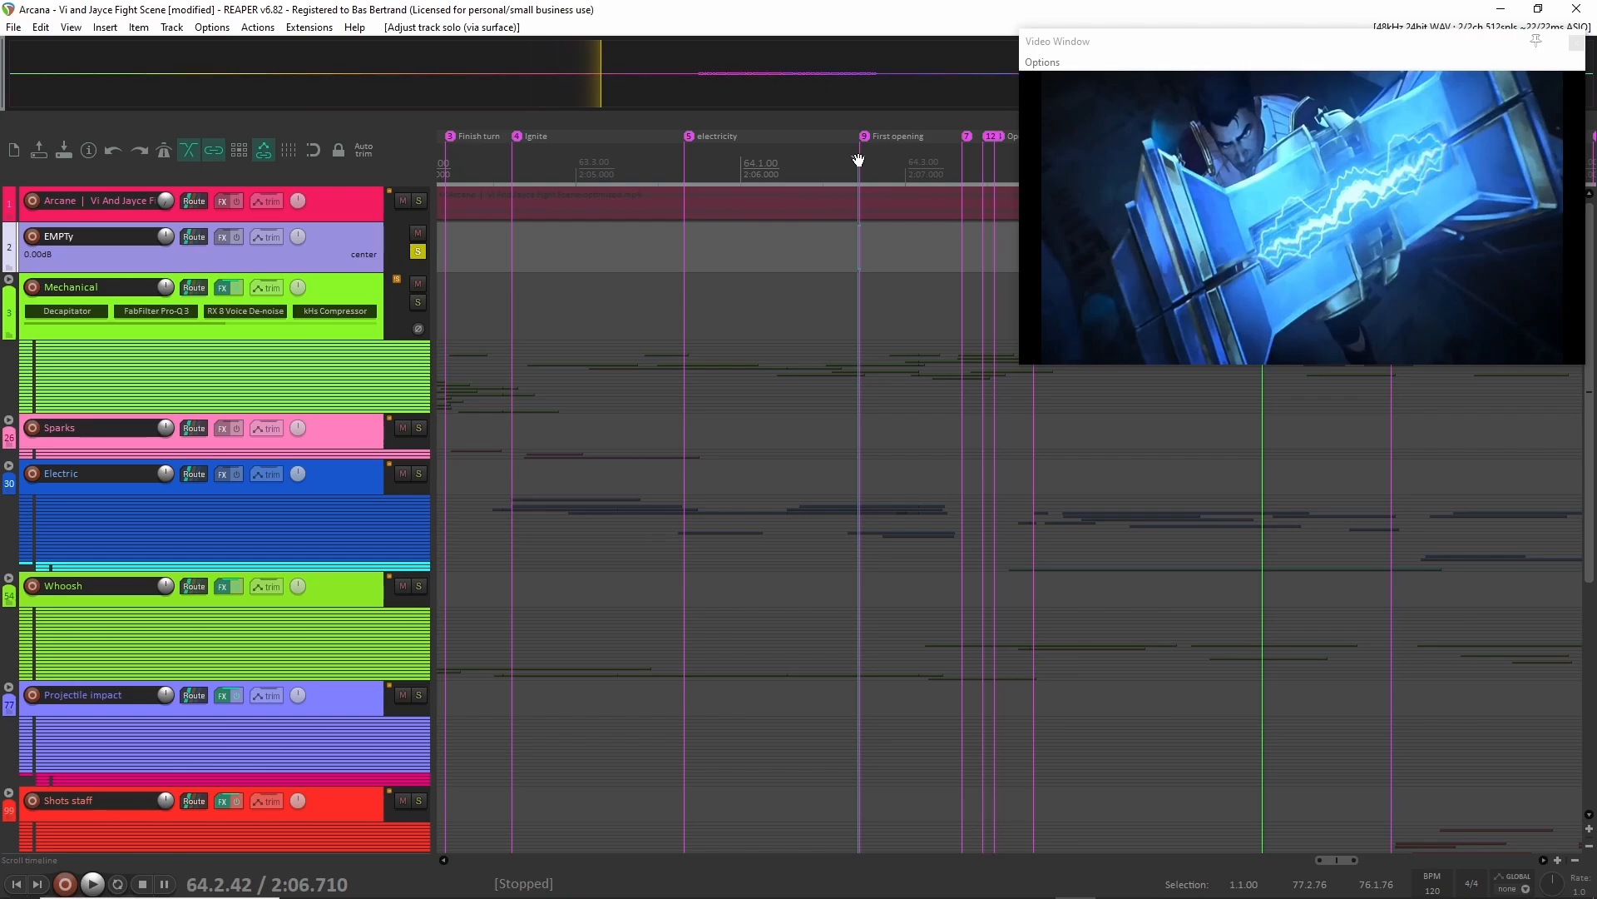
drag(859, 159, 1094, 153)
scroll(966, 339, down, 3)
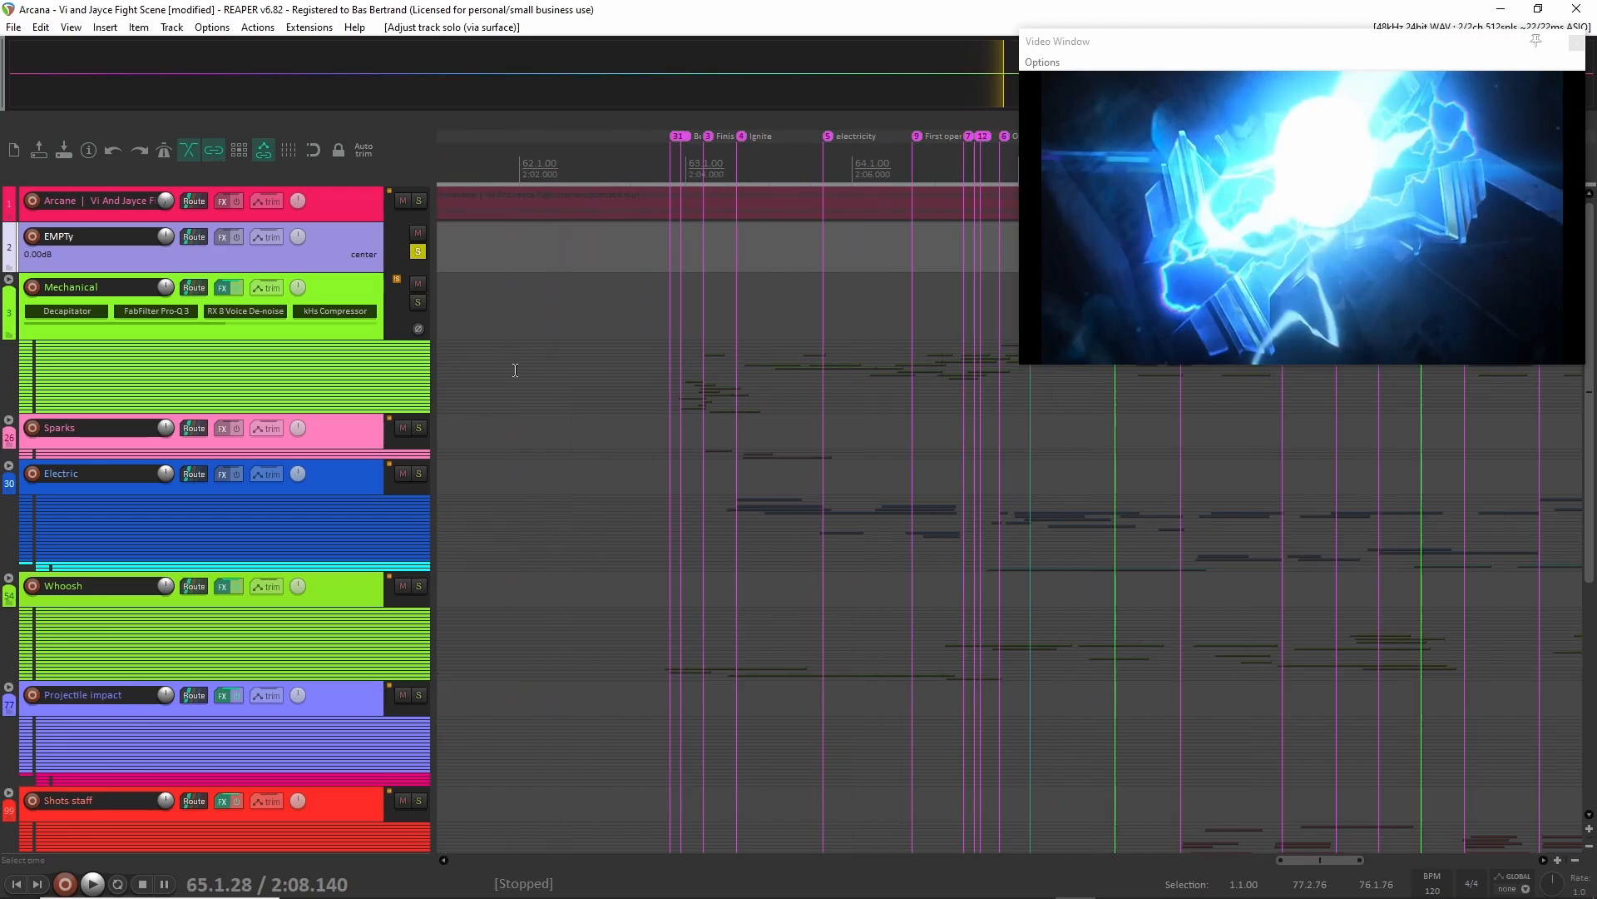
Unsolo the EMPTy track, expand the Mechanical folder and solo its parent track.
click(418, 252)
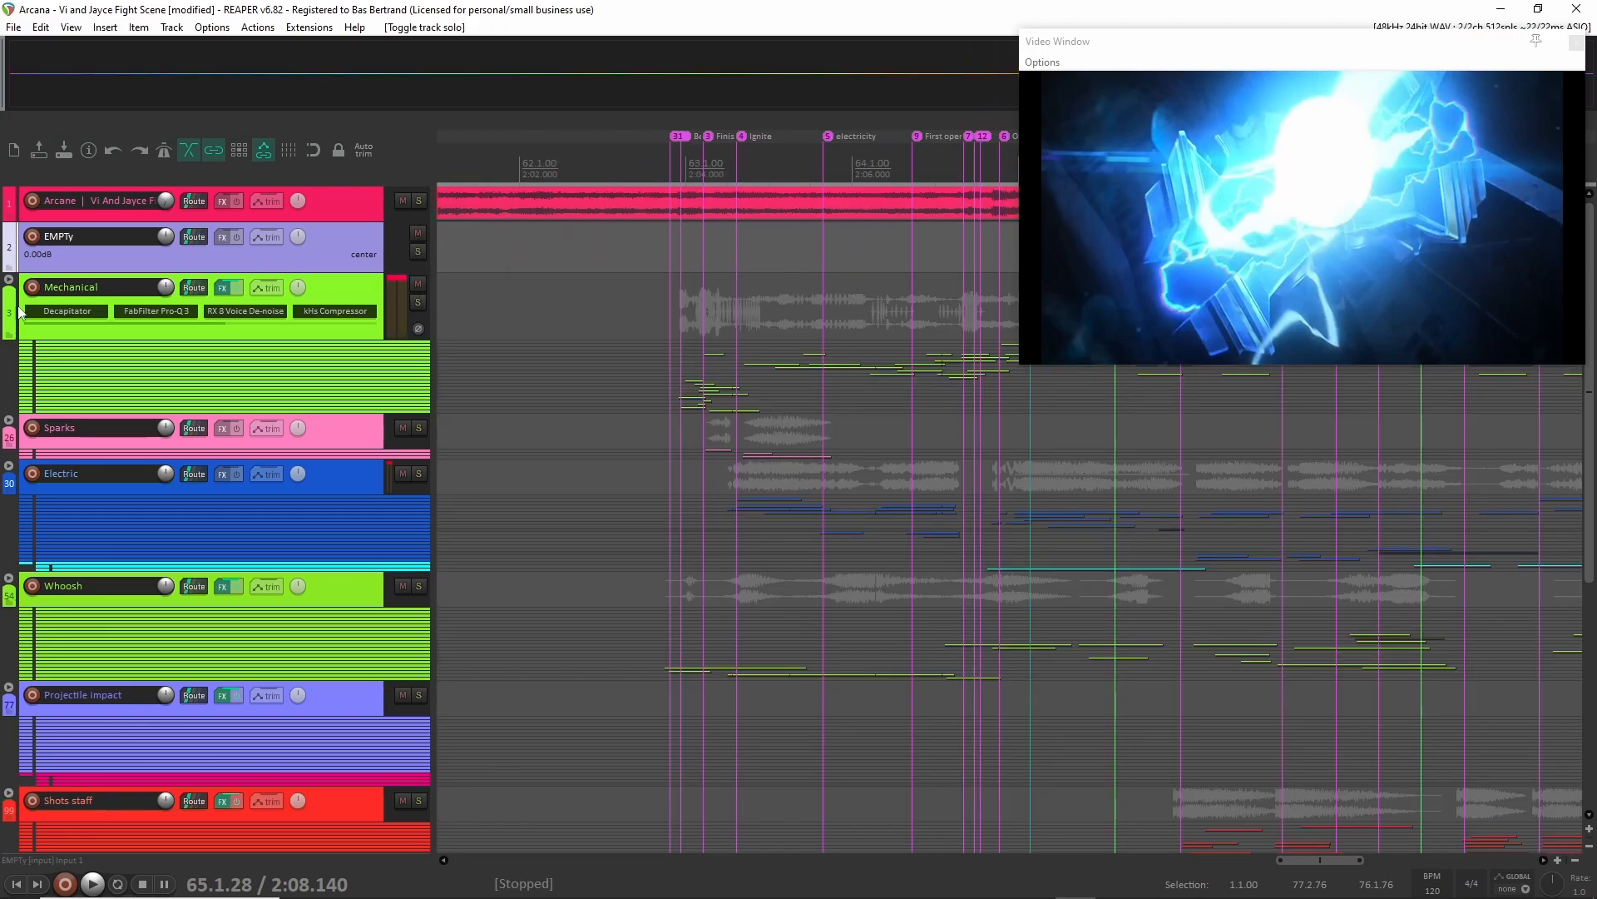
click(9, 281)
click(357, 332)
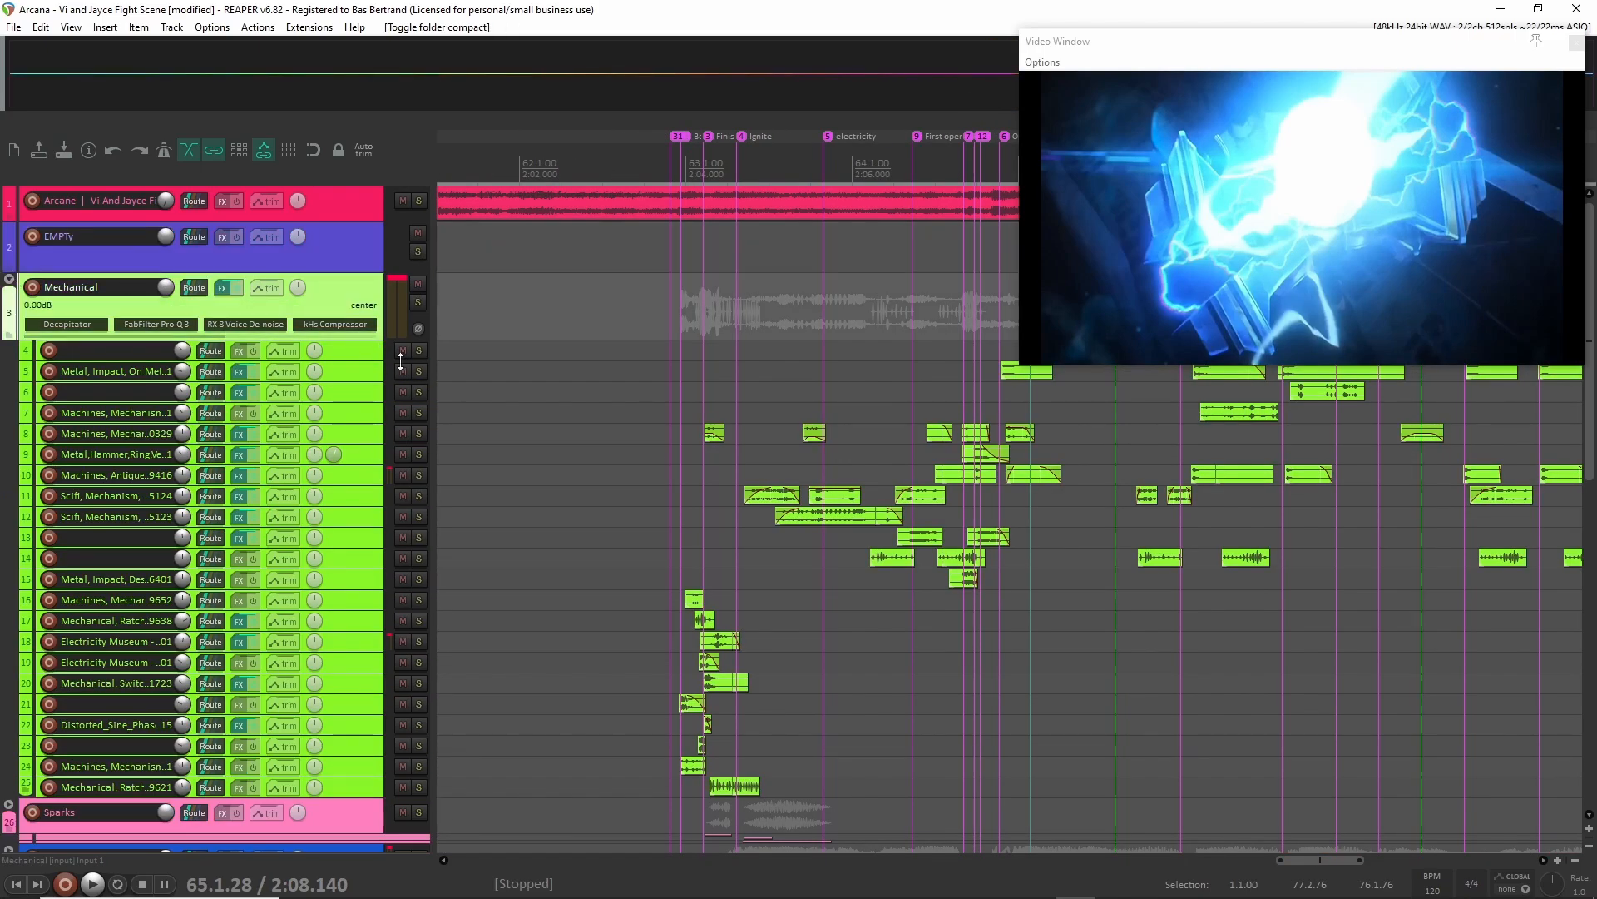
click(417, 303)
Select Mechanical child tracks 16 through 25 and enlarge them to show the clips around the BeginTurn and Finish turn markers.
scroll(677, 349, up, 8)
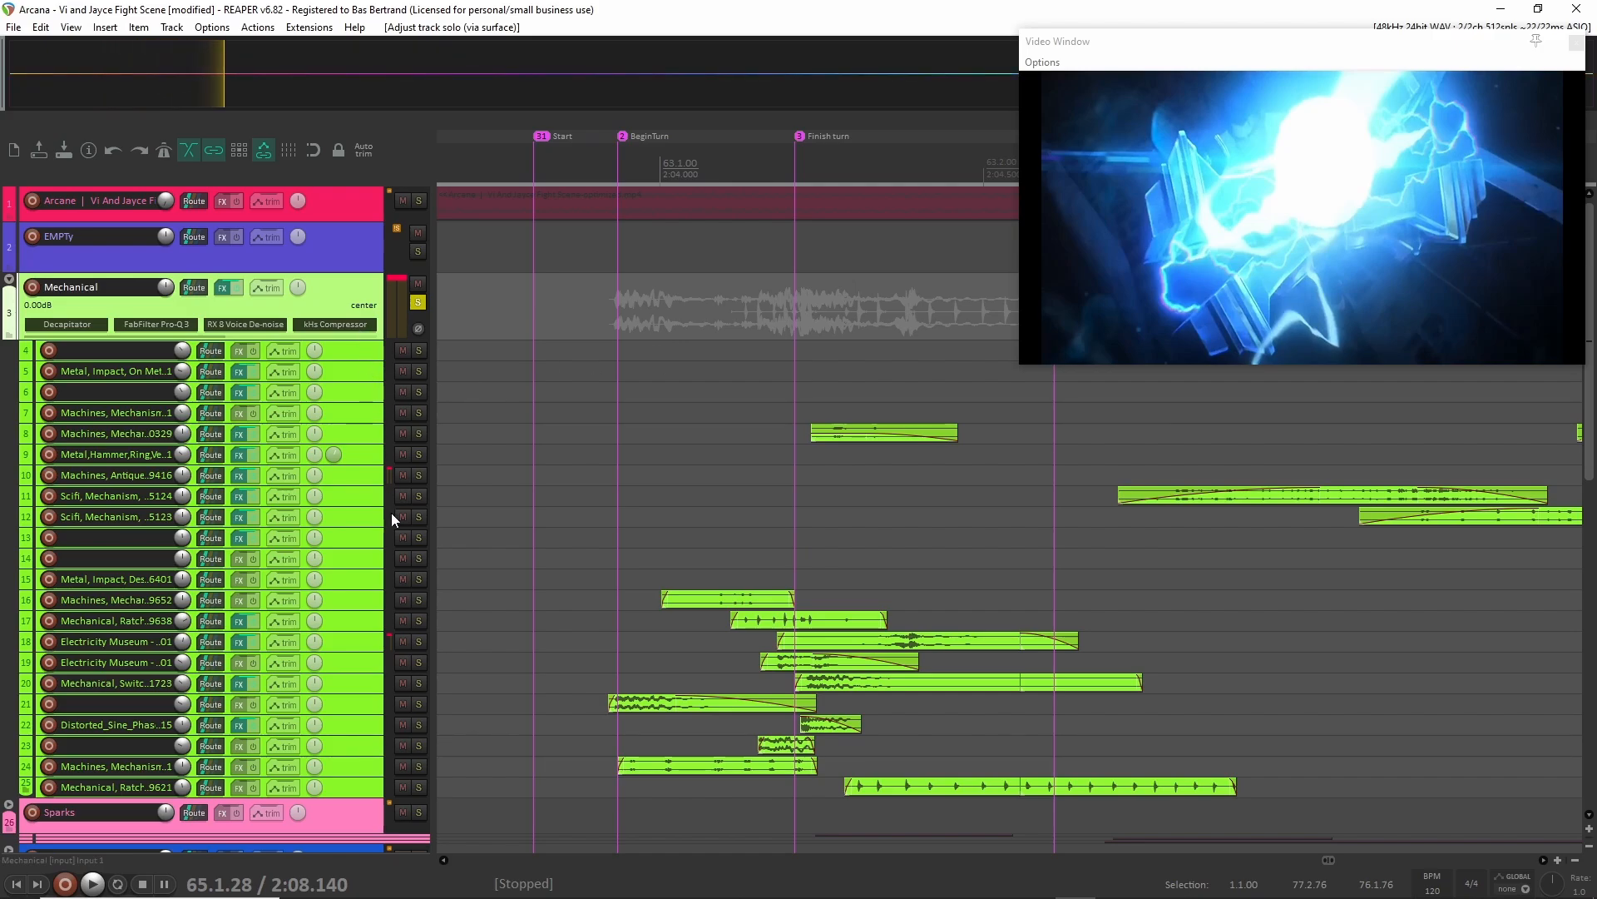
click(378, 603)
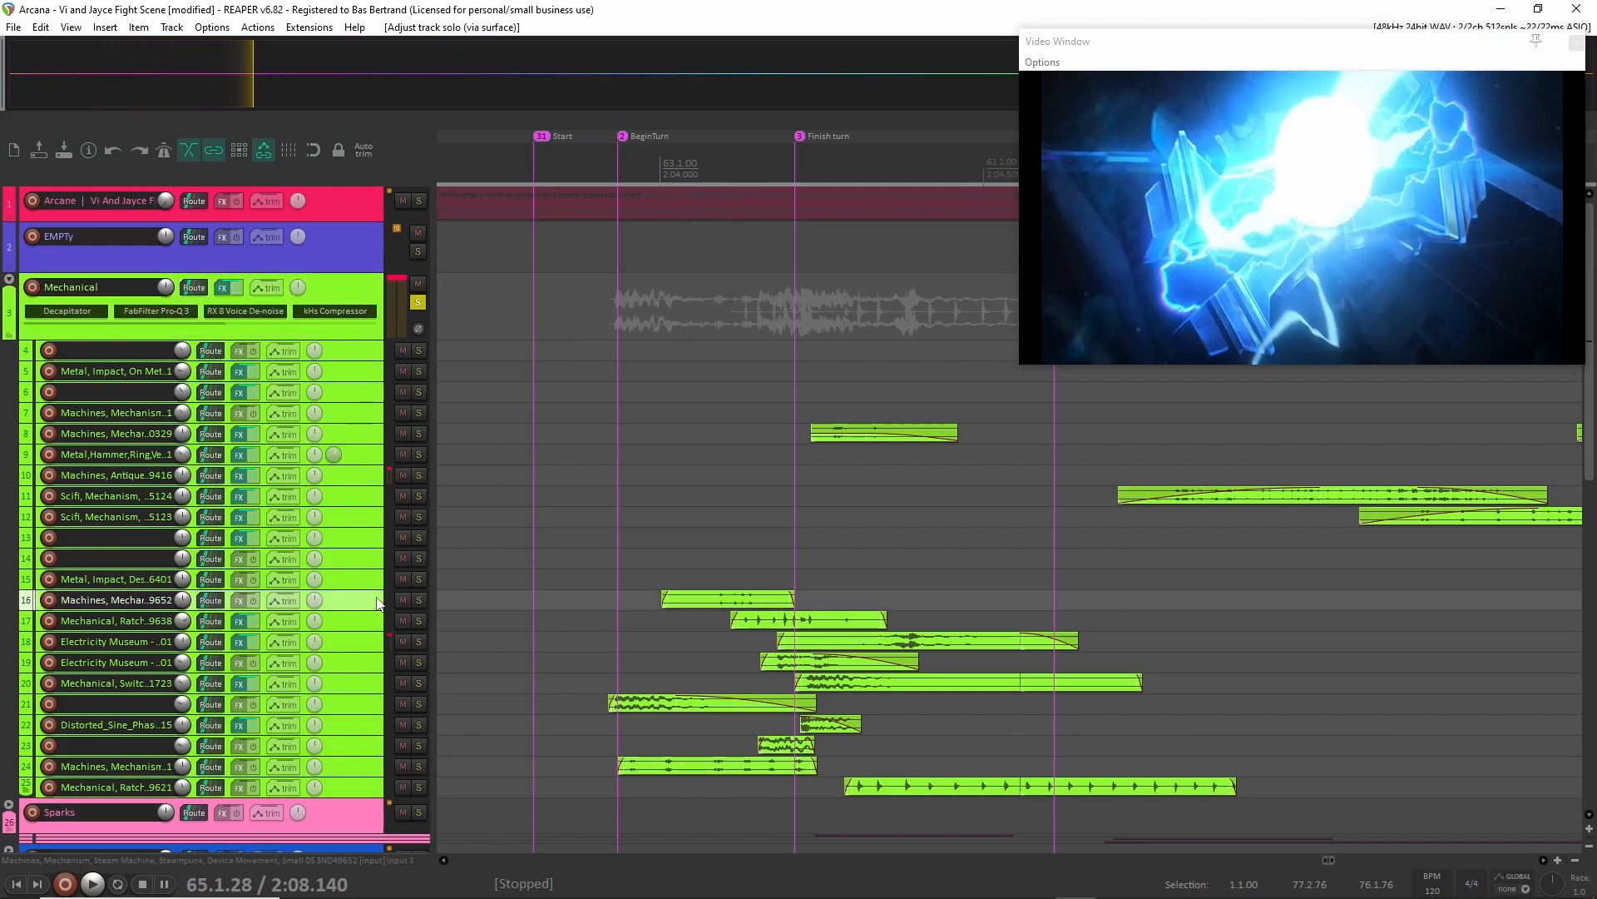
shift+click(353, 786)
scroll(351, 725, up, 2)
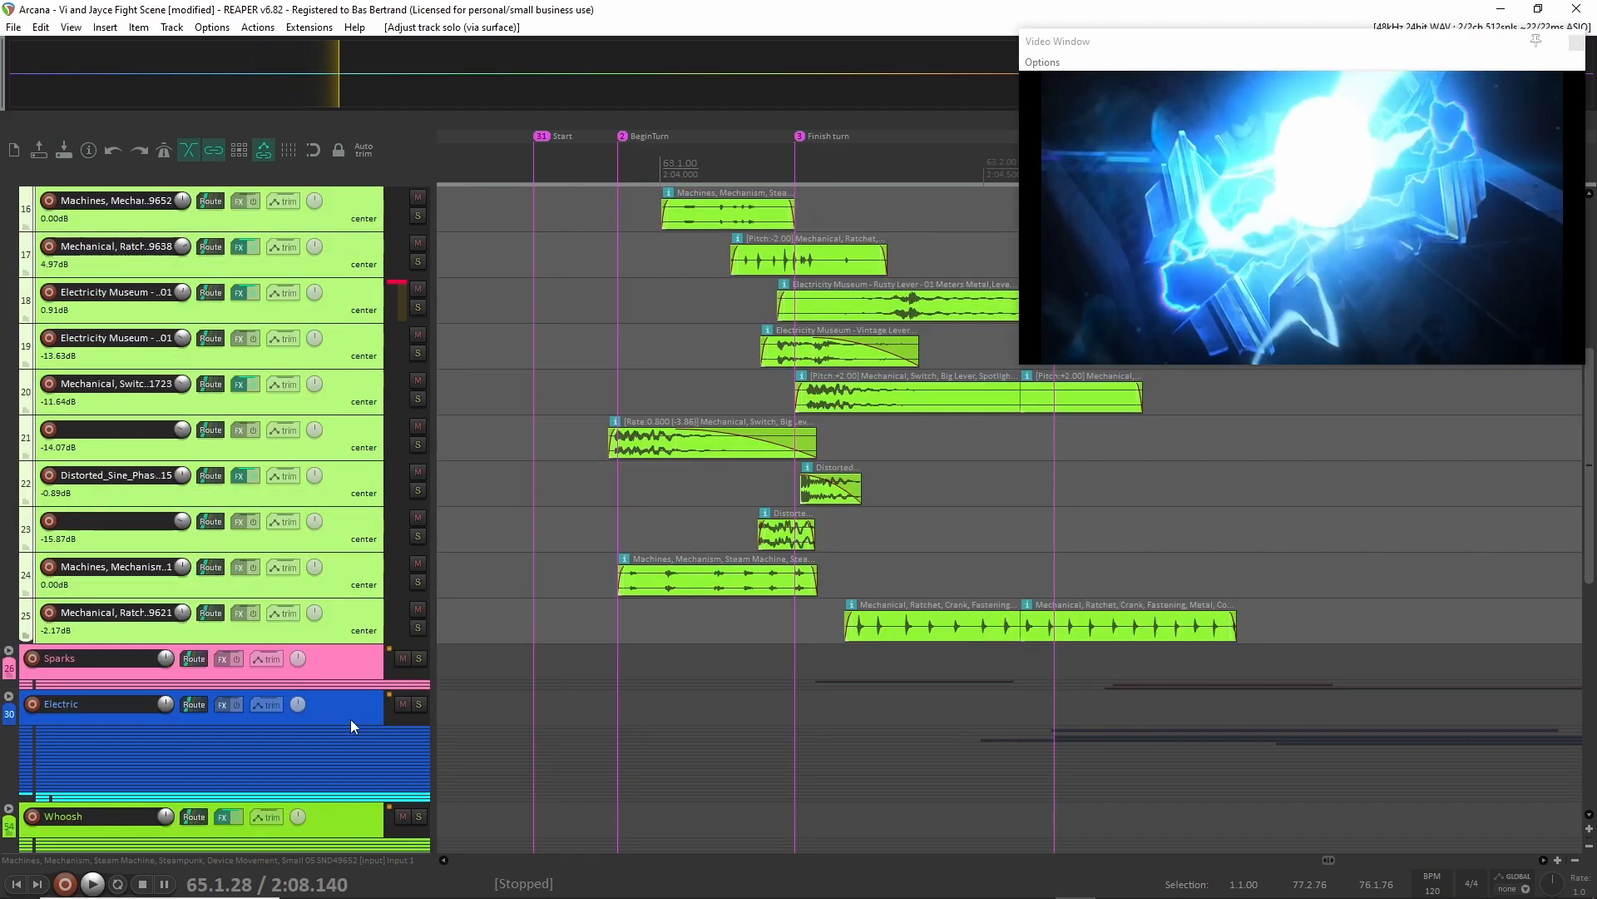
scroll(362, 516, up, 1)
scroll(499, 490, up, 3)
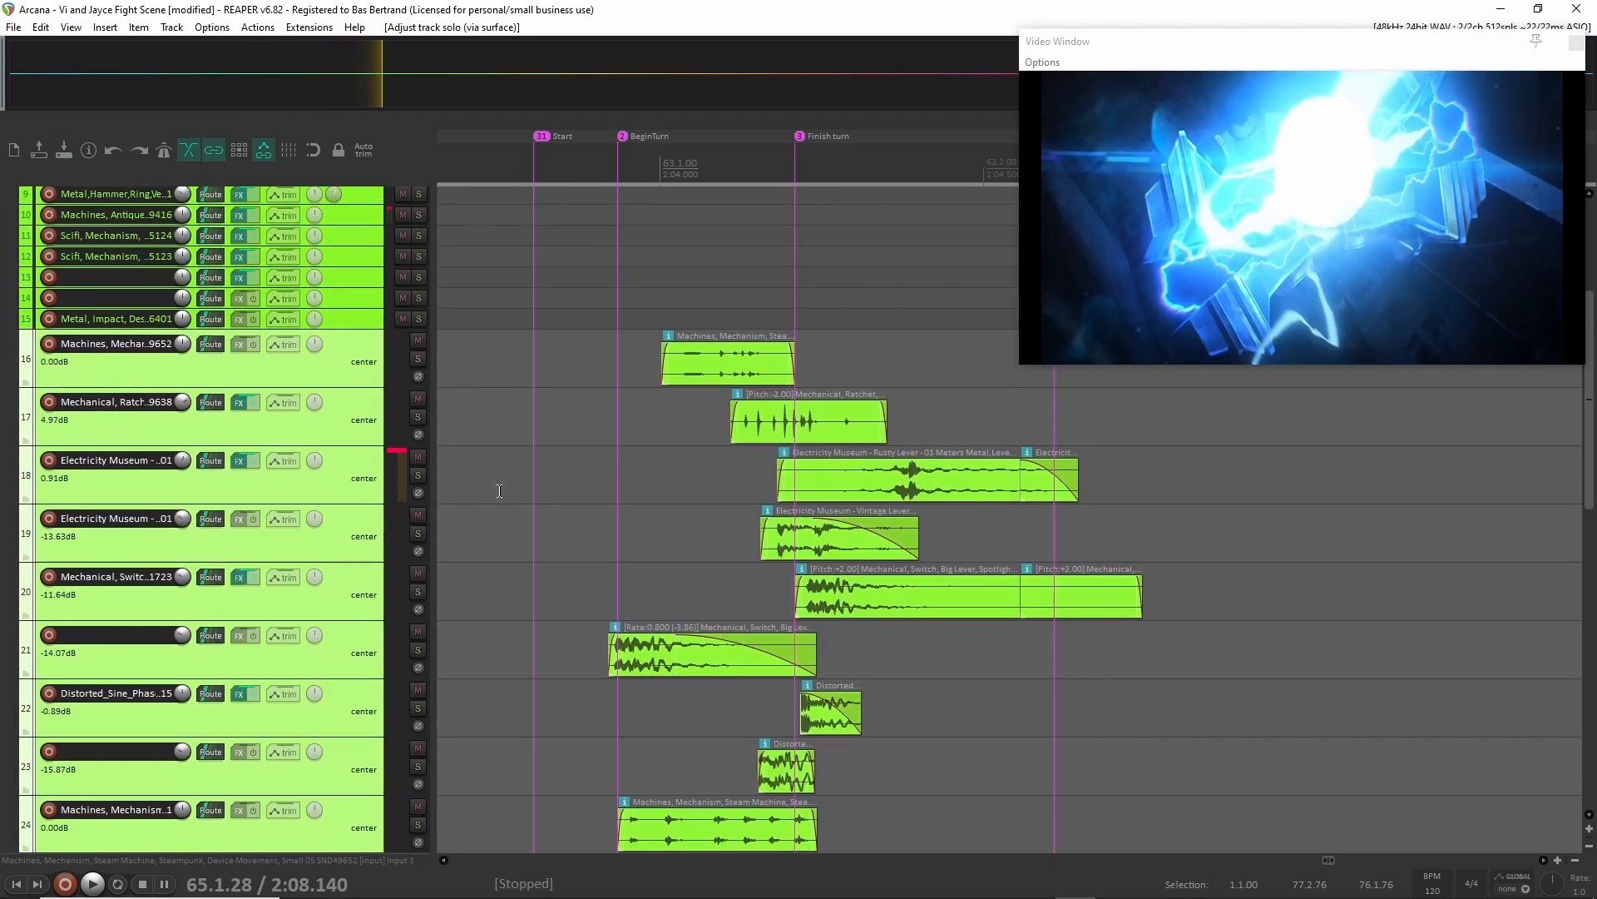
Solo Mechanical child tracks 16 through 25 and play them together from the Start marker.
click(541, 354)
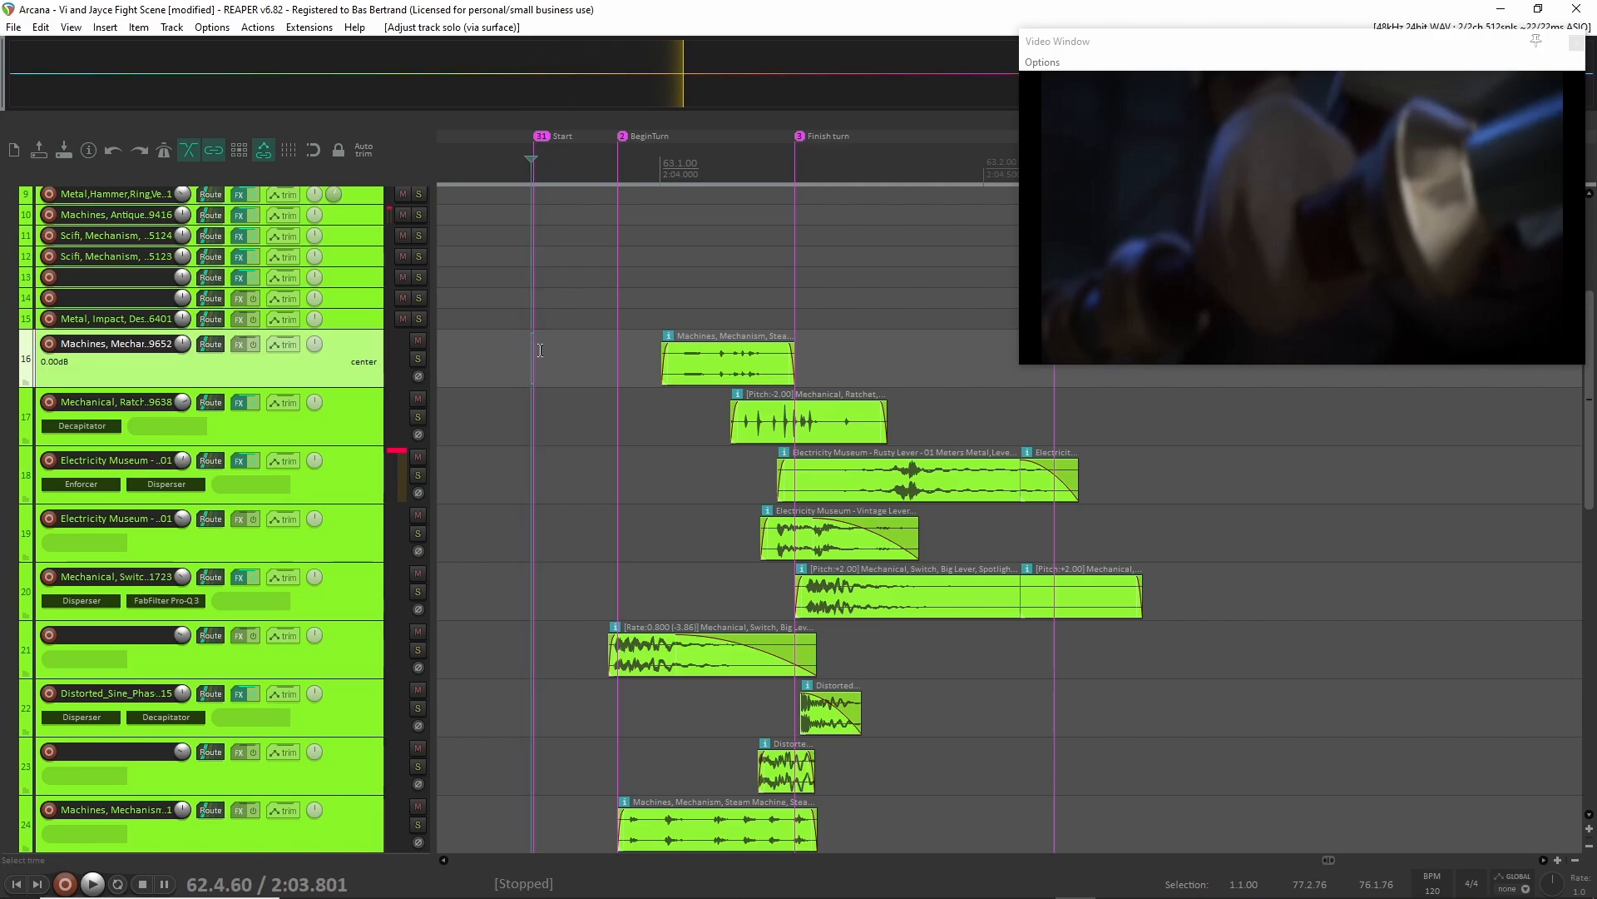
scroll(391, 693, down, 3)
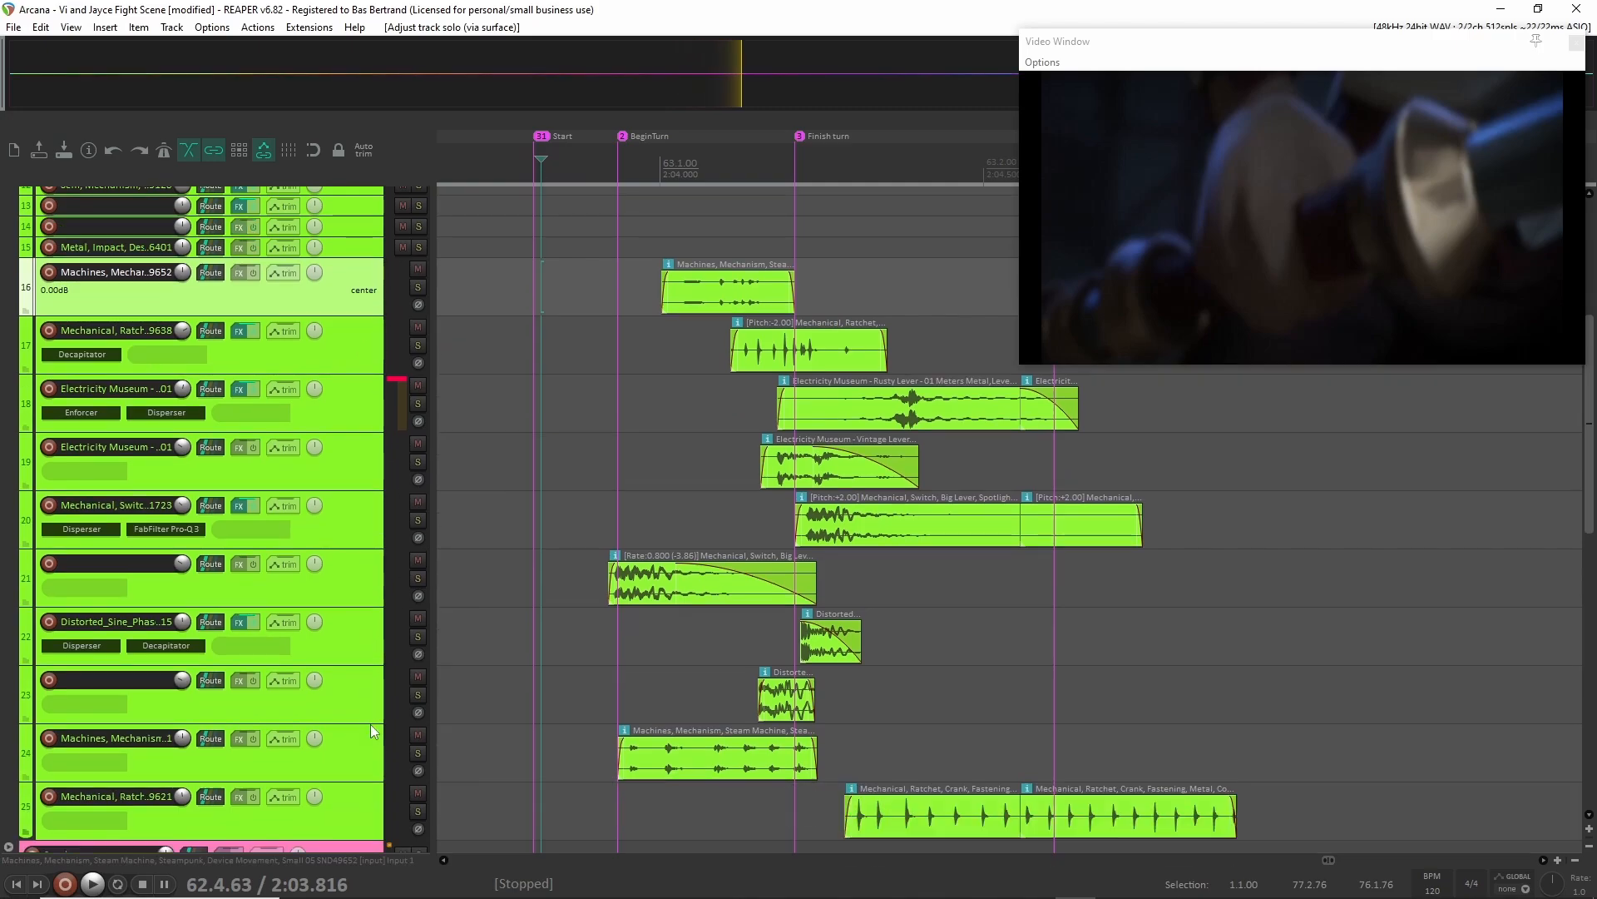
shift+click(361, 769)
key(F7)
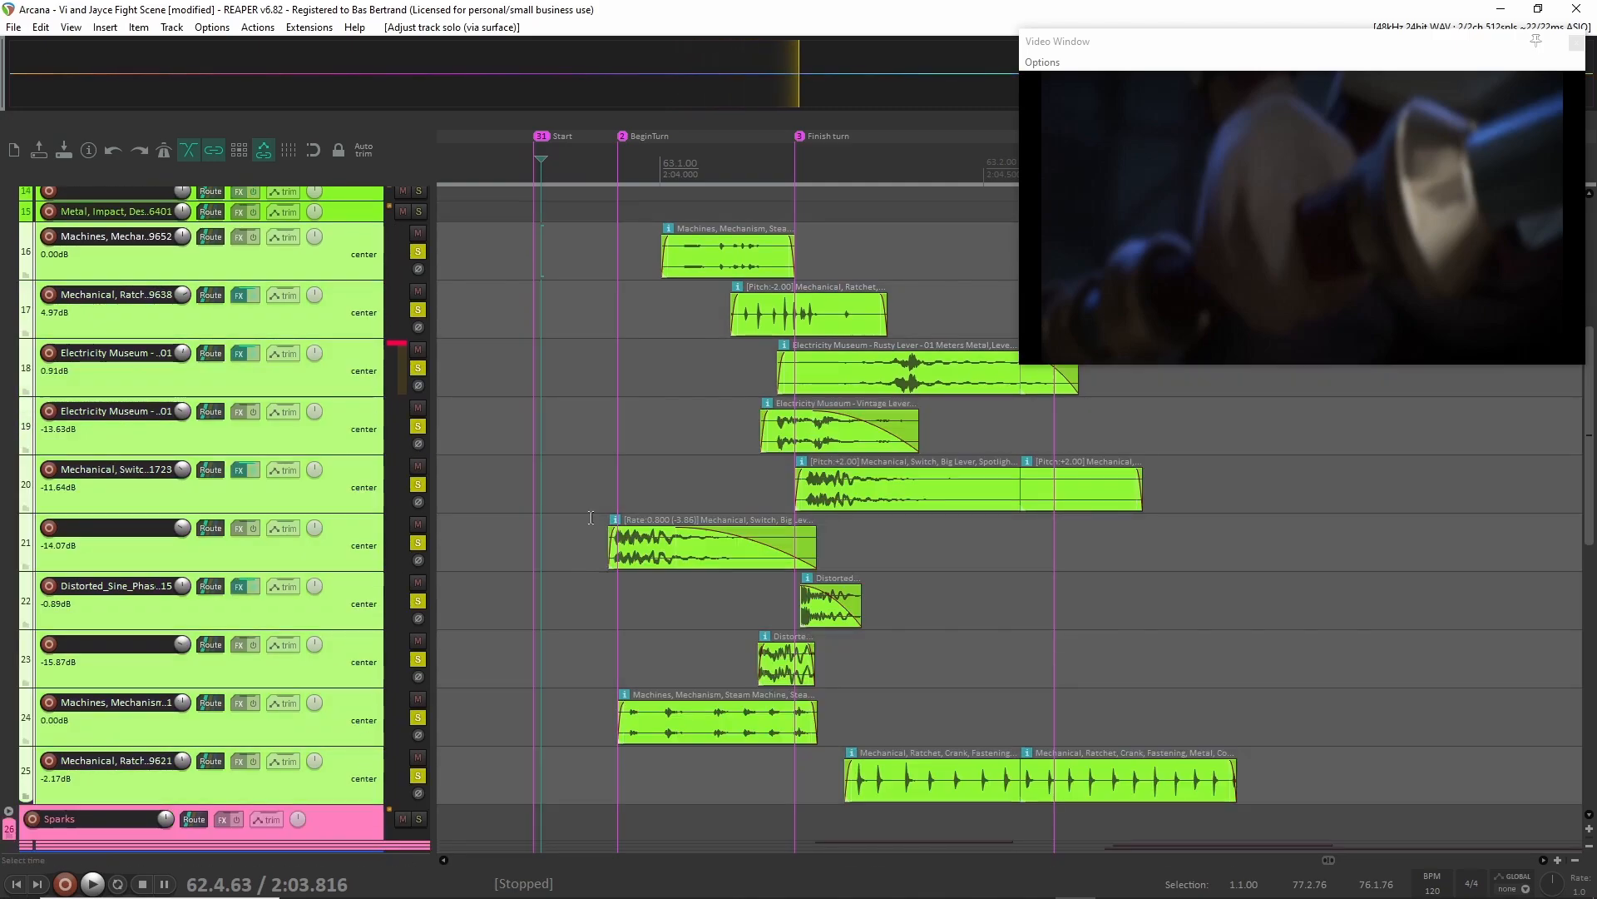
scroll(541, 449, up, 1)
click(517, 319)
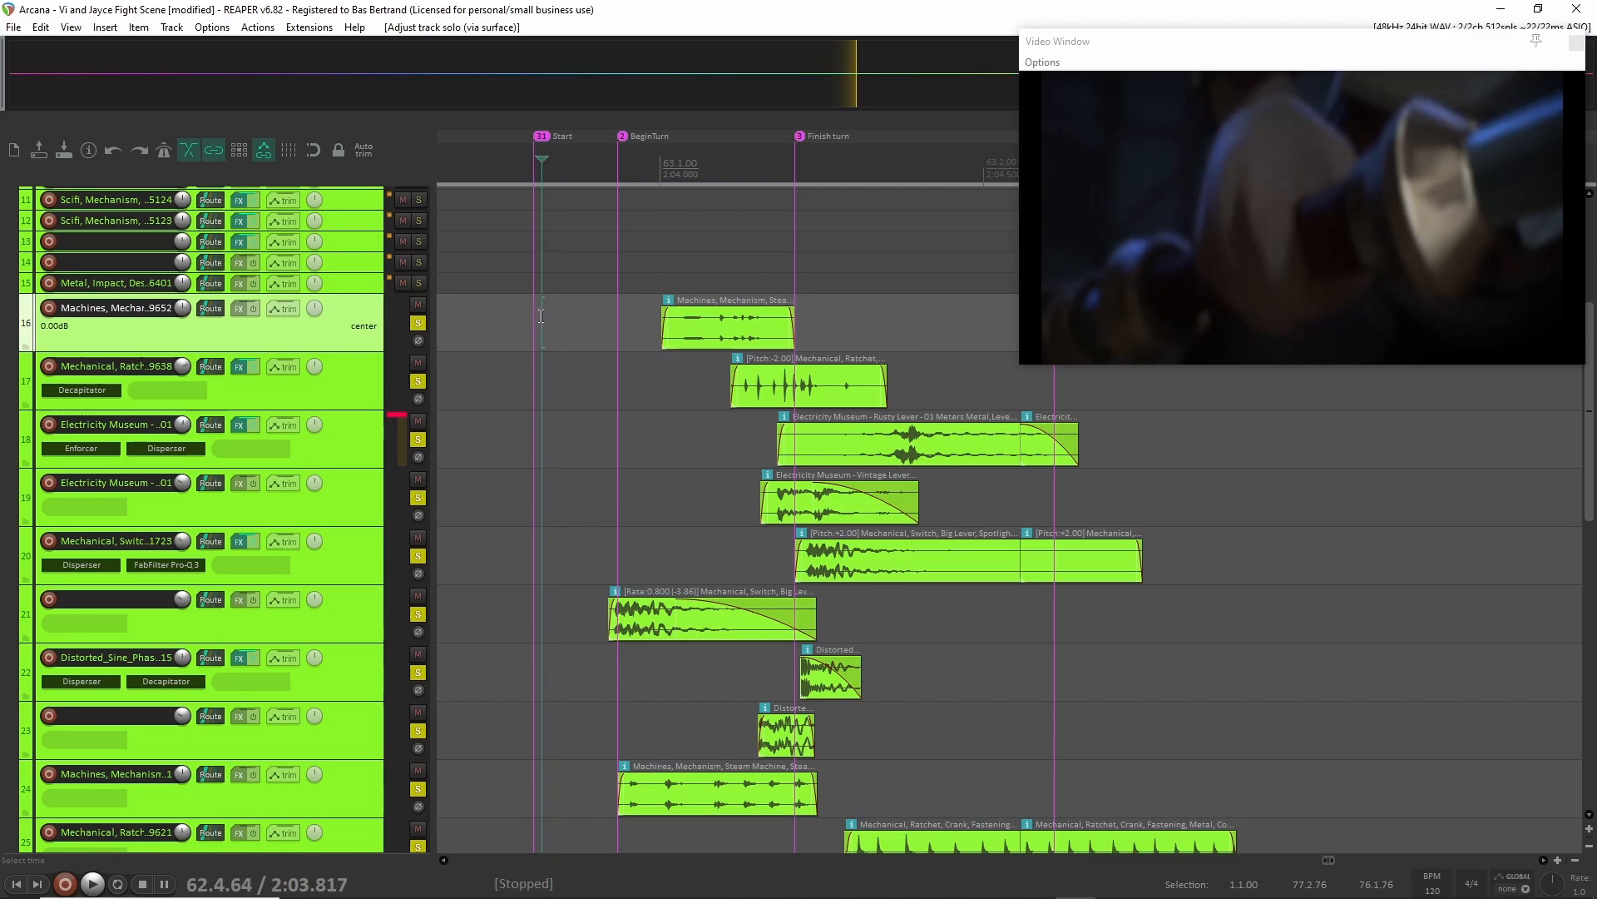
key(space)
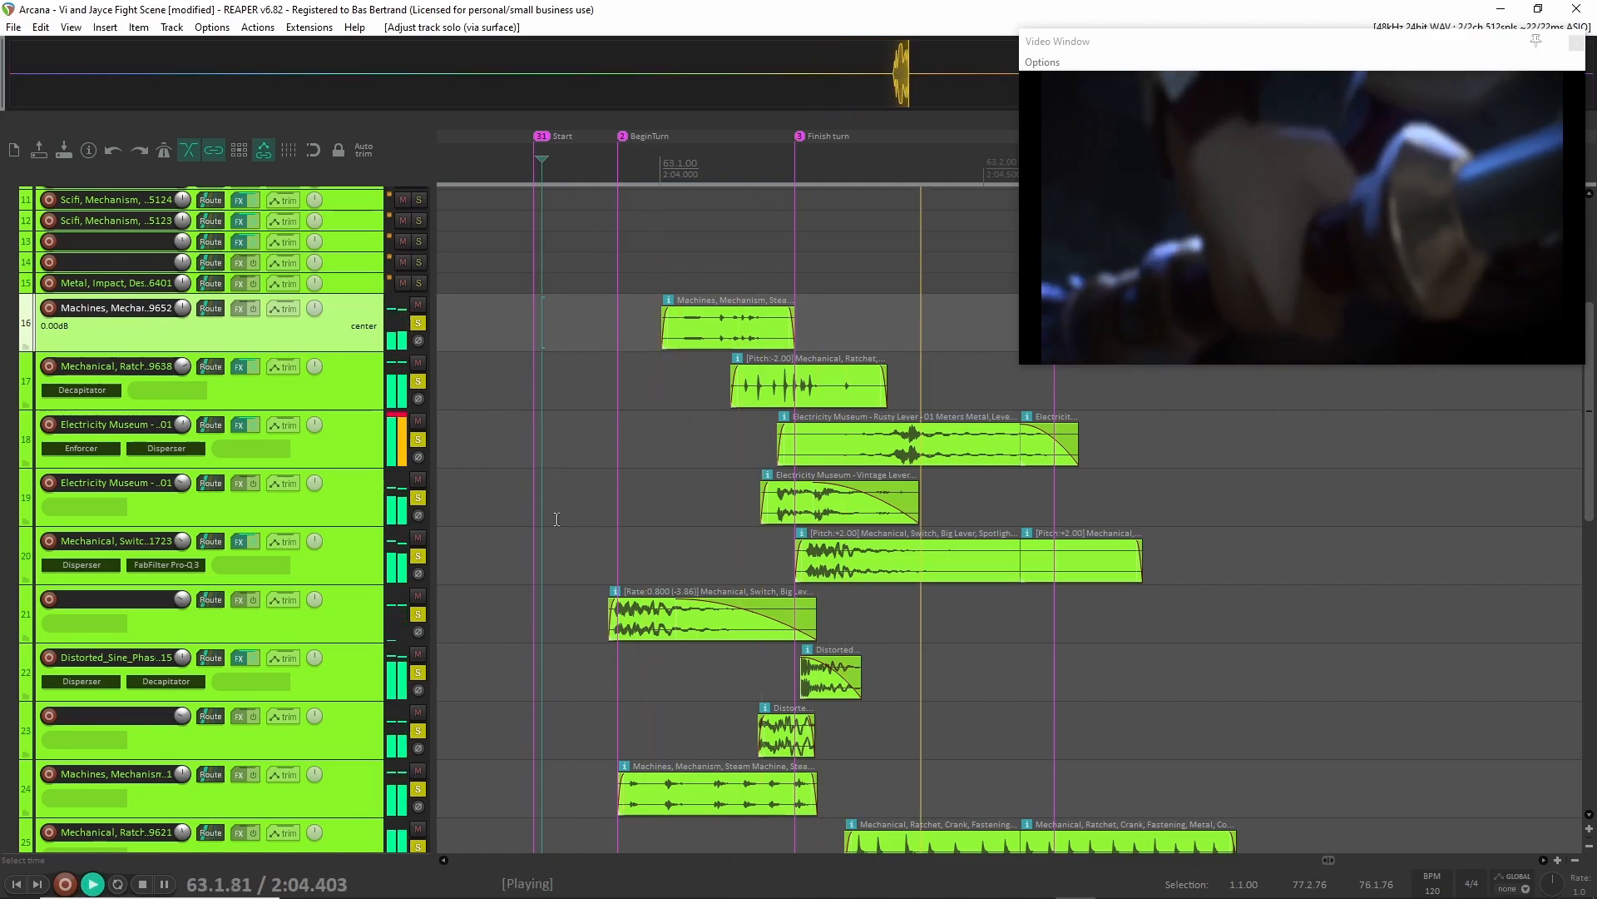
key(space)
Select Mechanical child tracks 16 through 25 and unsolo all of them.
key(F7)
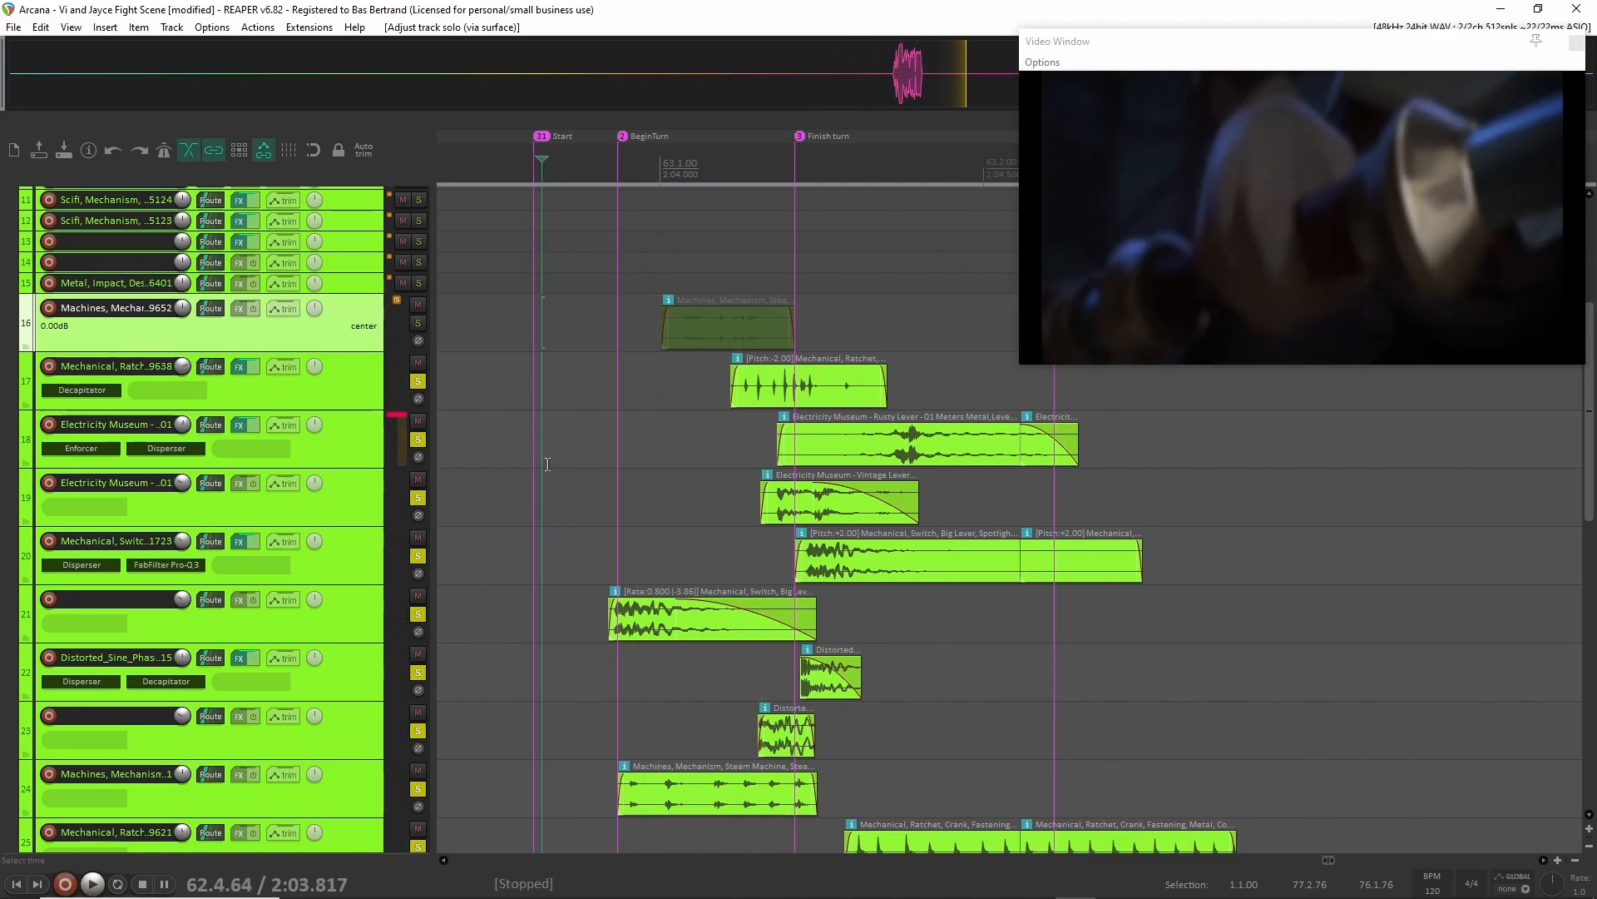
scroll(499, 491, up, 3)
key(F7)
scroll(556, 454, down, 2)
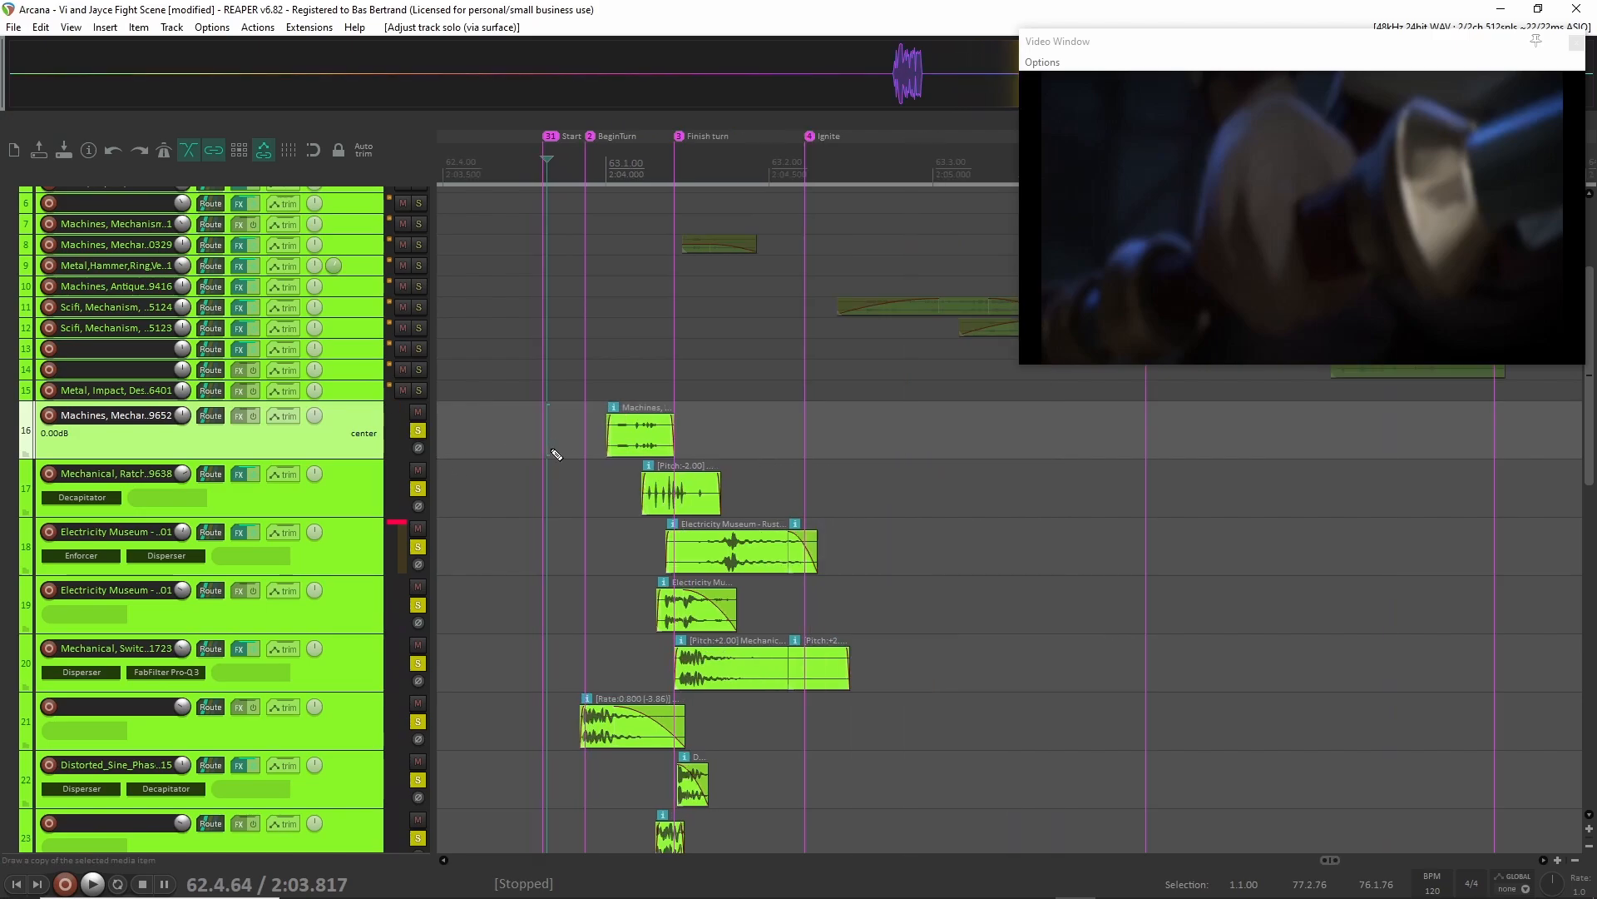
scroll(381, 499, down, 3)
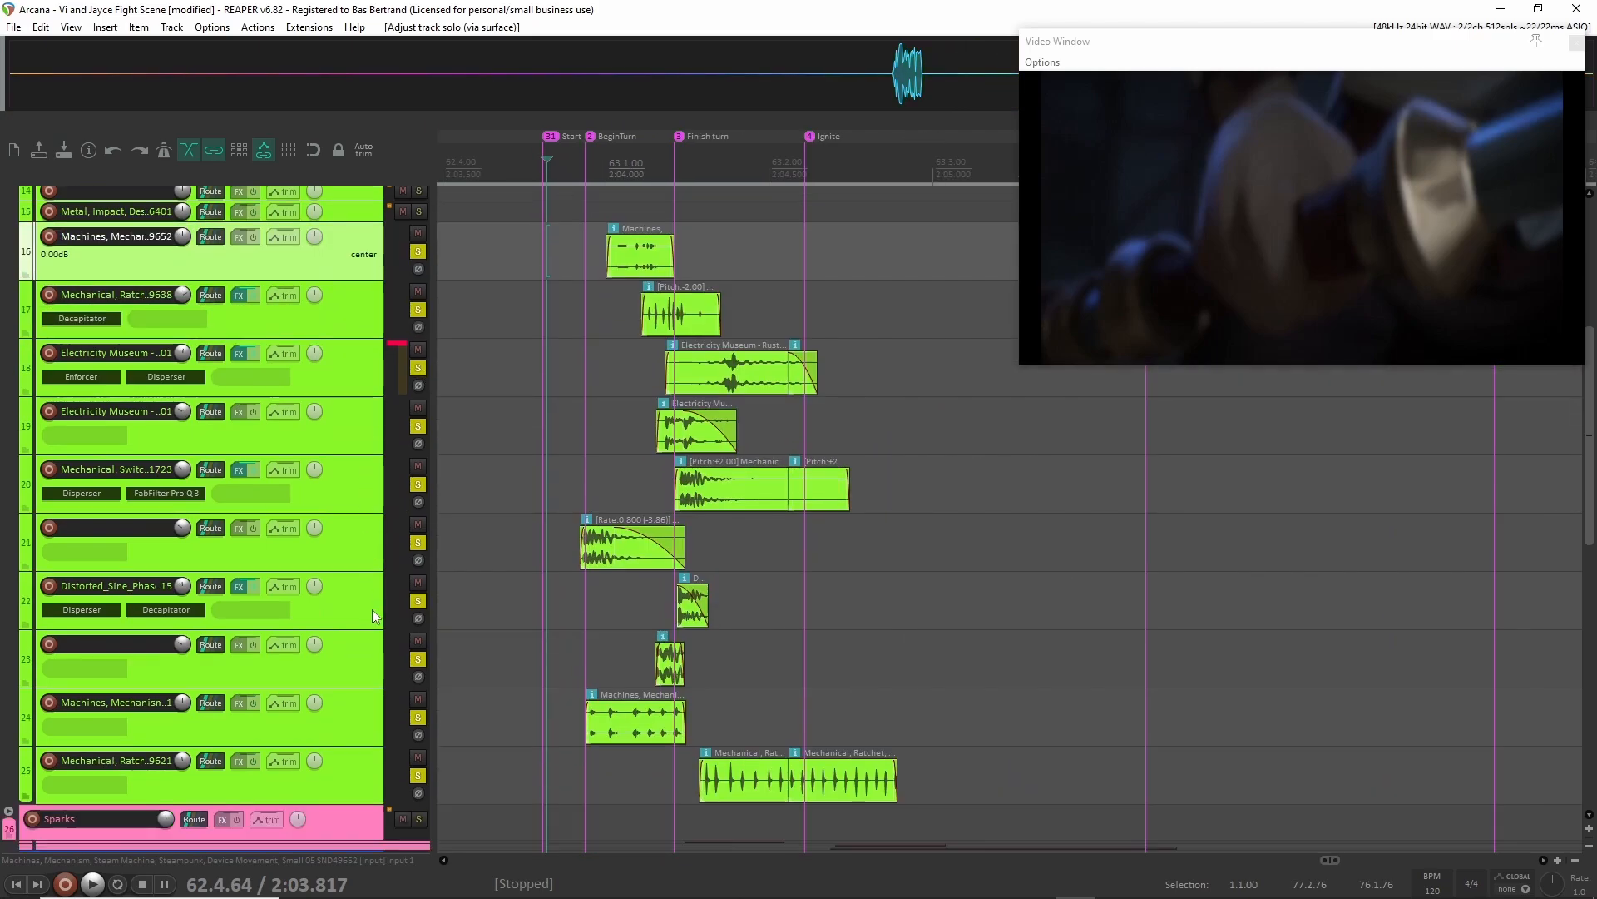
shift+click(364, 781)
key(F7)
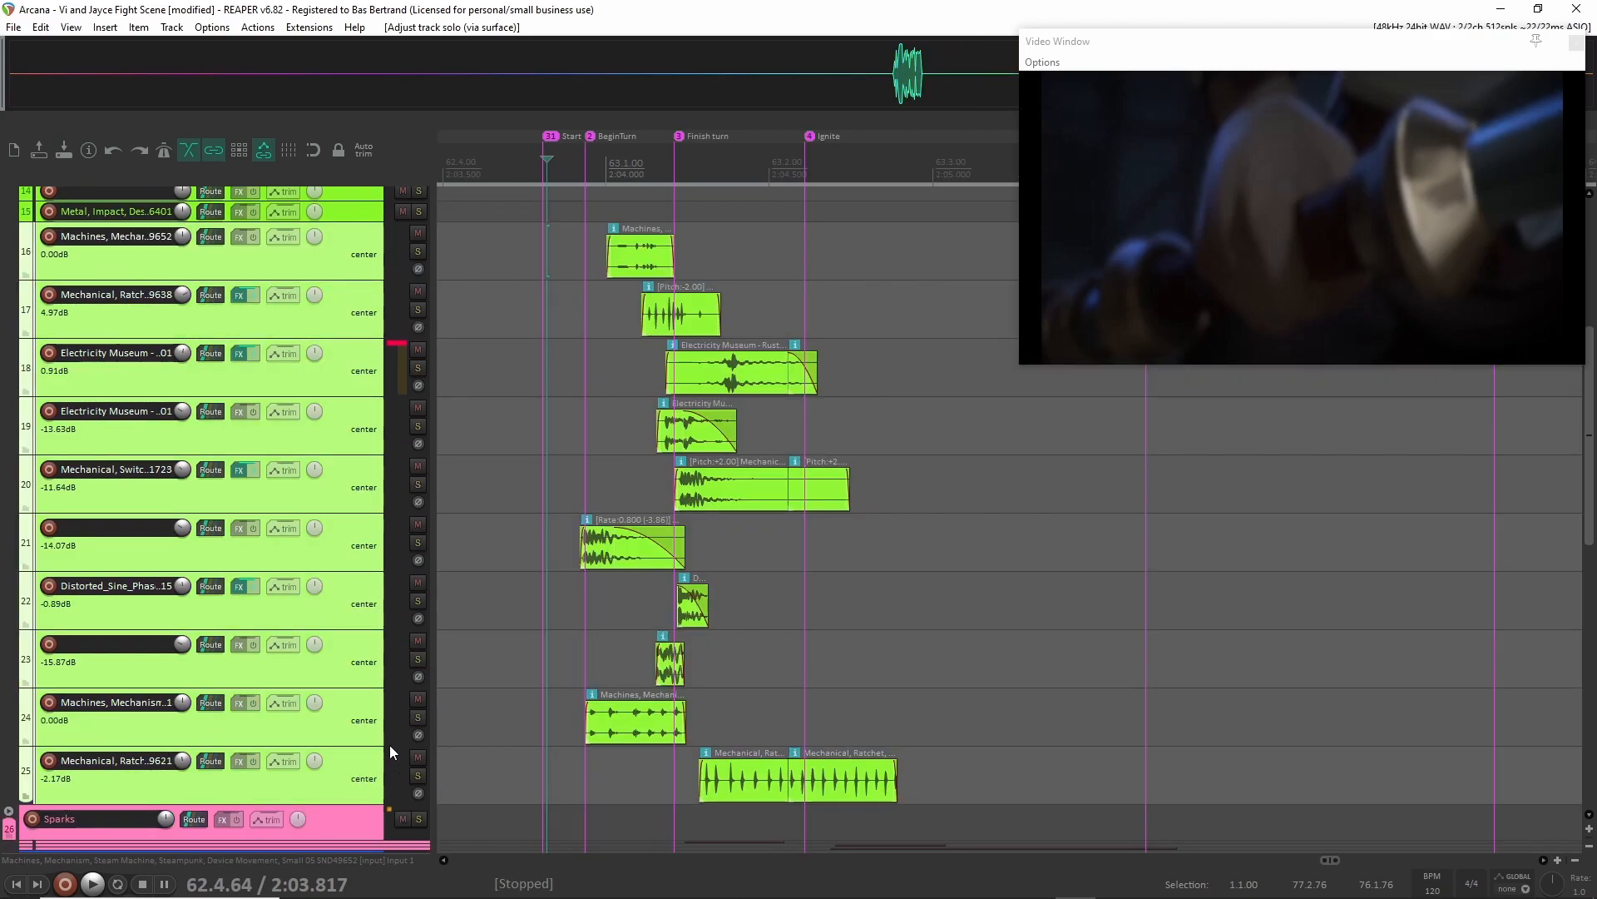
Solo only tracks 16 and 17, the steam machine mechanism and the ratchet layer.
click(361, 238)
shift+click(367, 313)
key(F7)
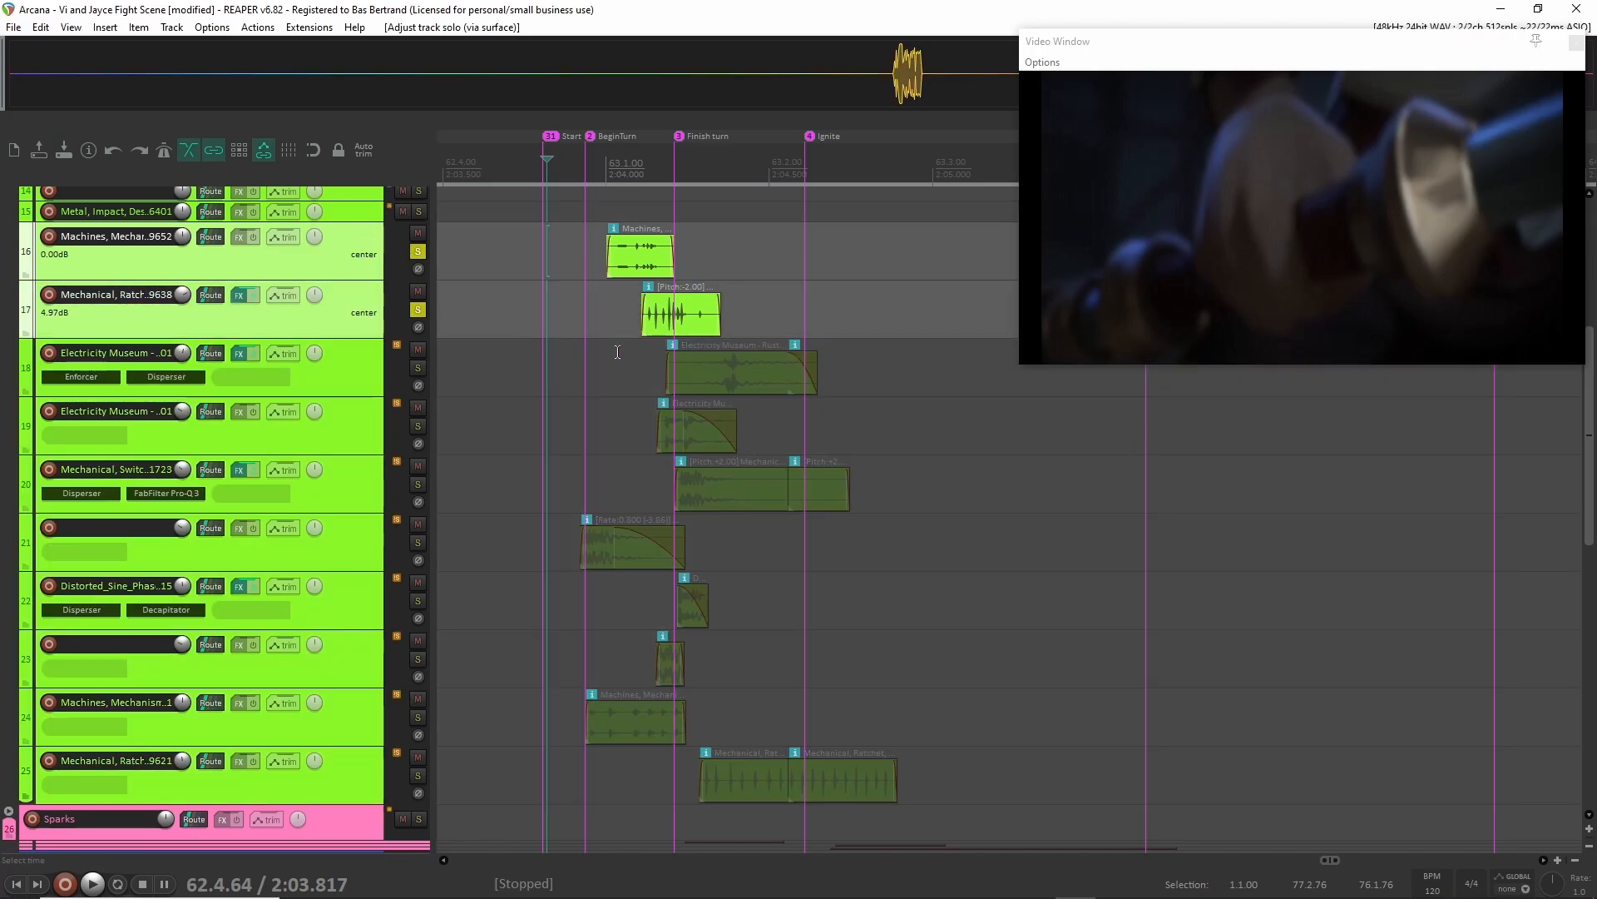
Solo tracks 24 and 25 in addition to tracks 16 and 17, and play the four layers from the Start marker.
click(351, 728)
shift+click(358, 783)
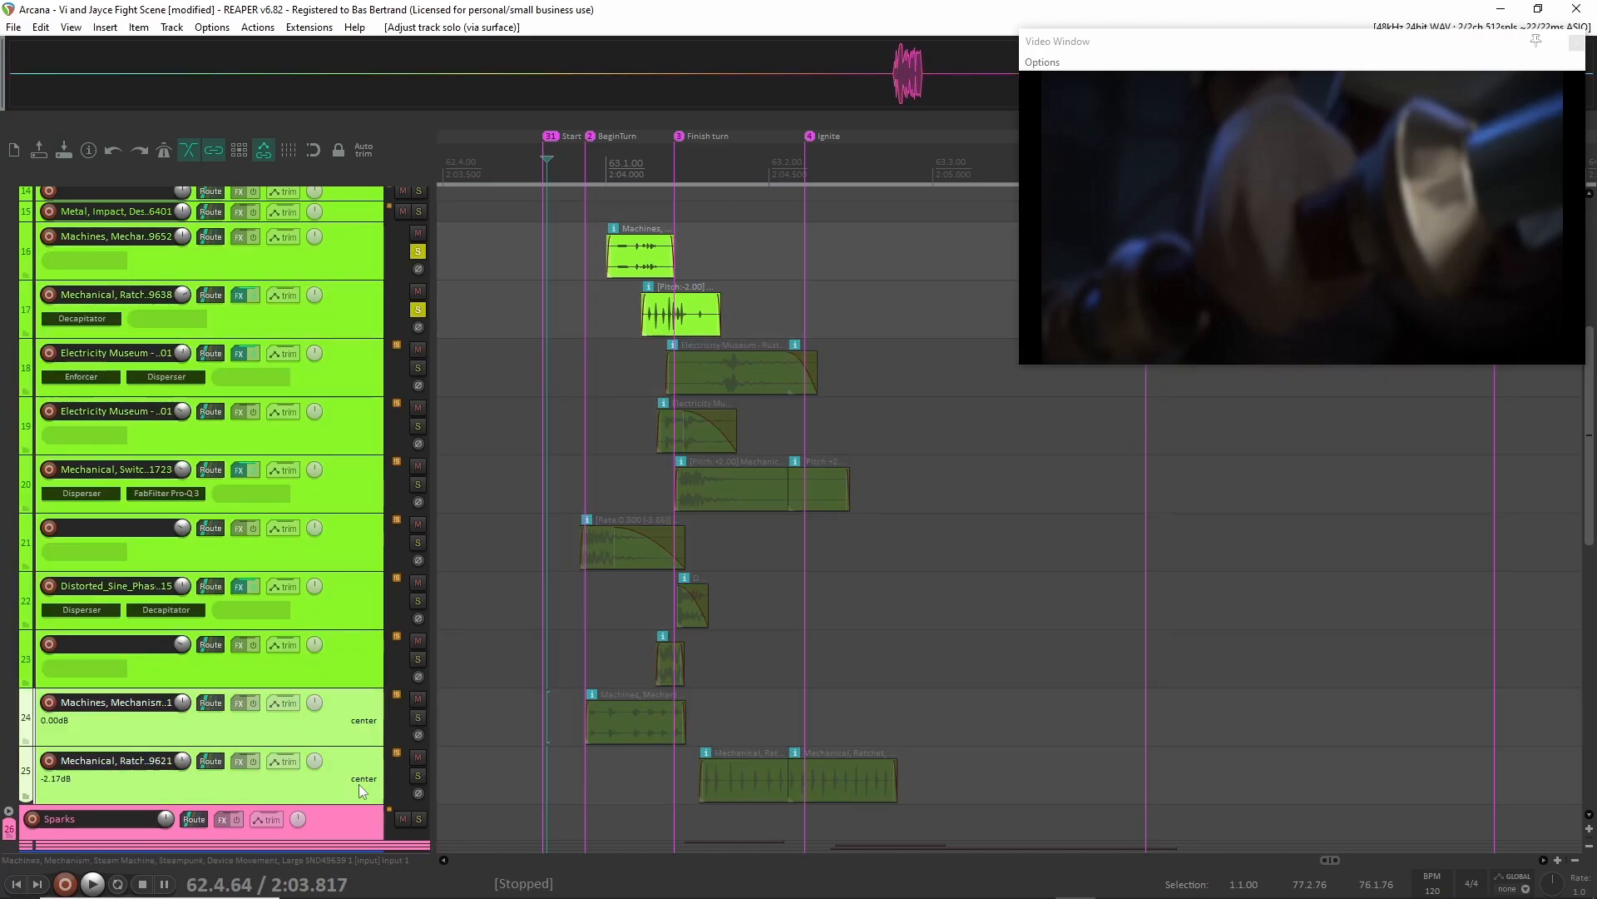
key(F7)
click(545, 717)
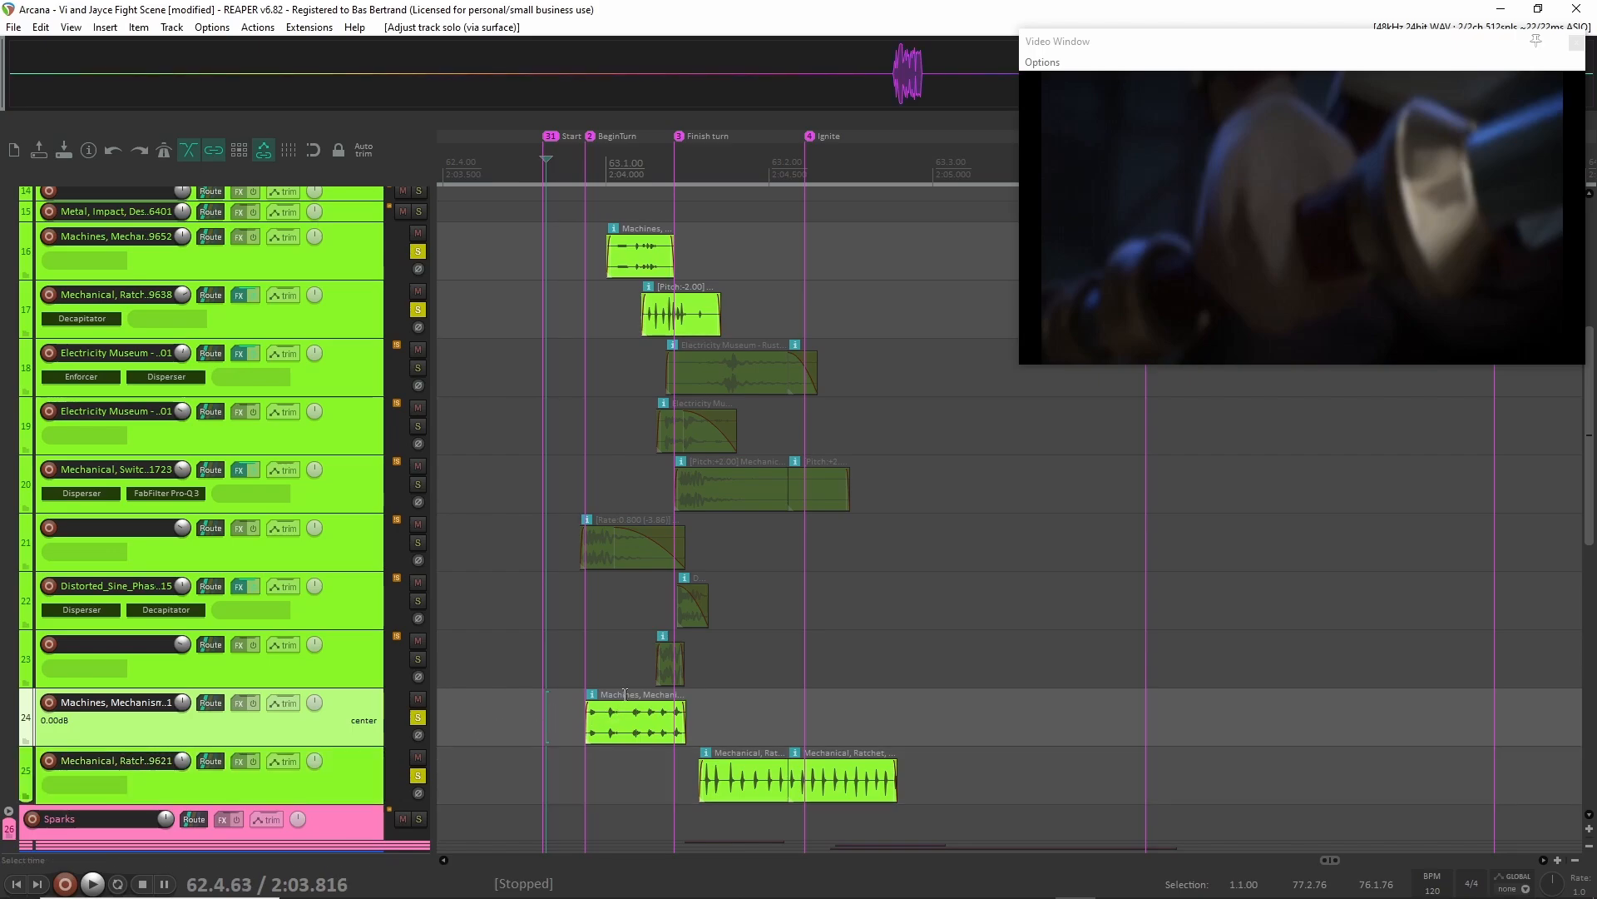
key(space)
key(space)
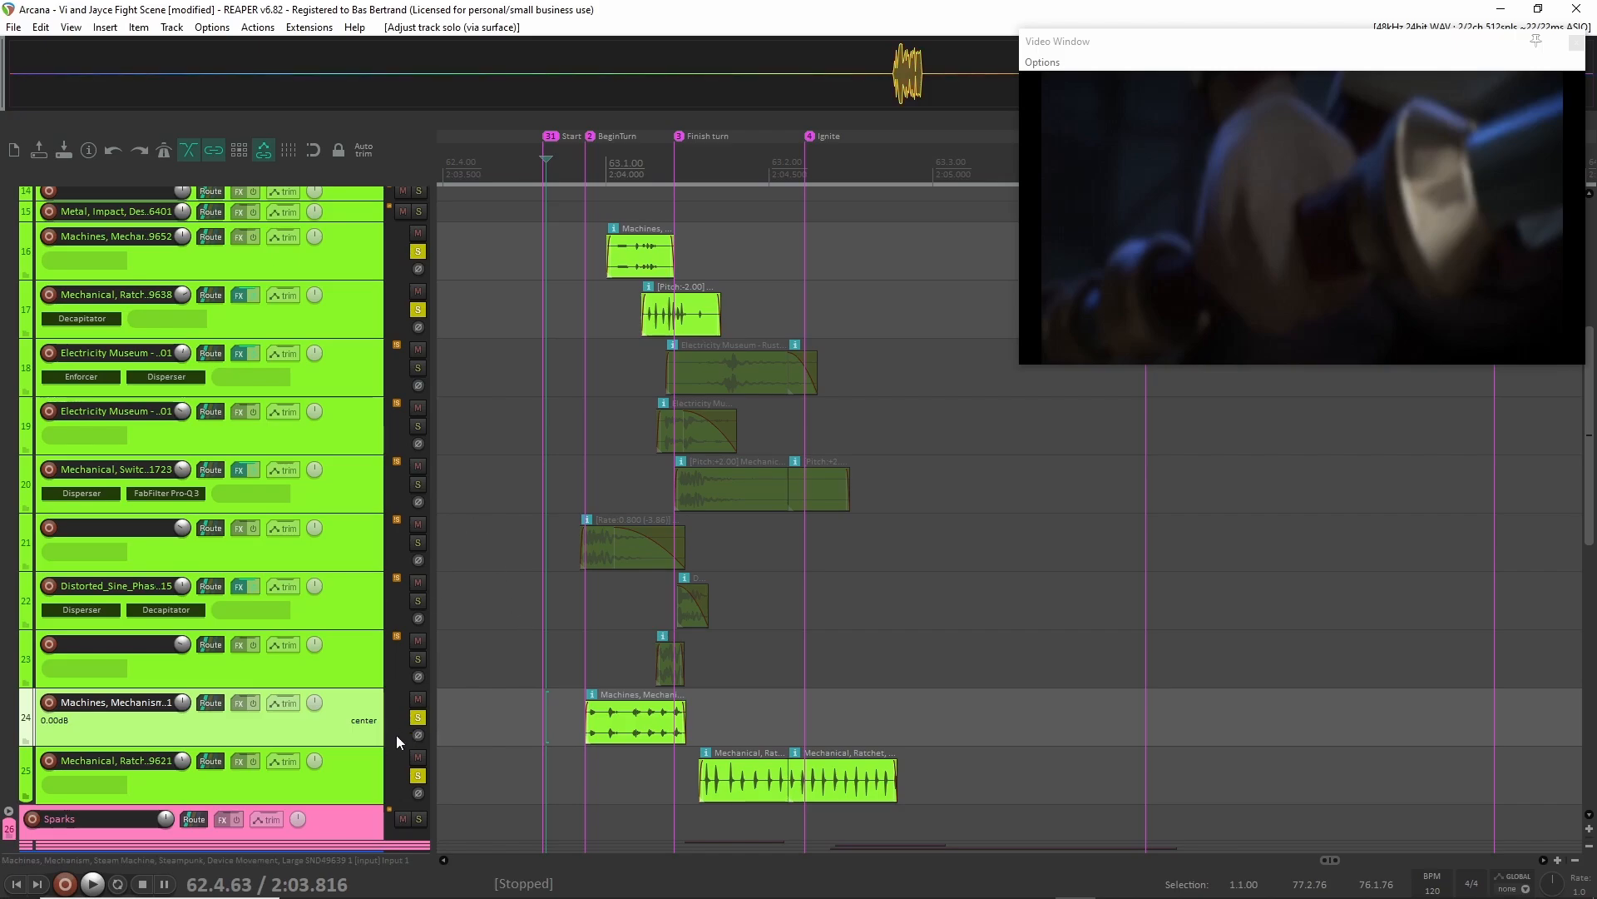
Unsolo tracks 24, 25, 17 and 16.
ctrl+click(392, 772)
click(418, 776)
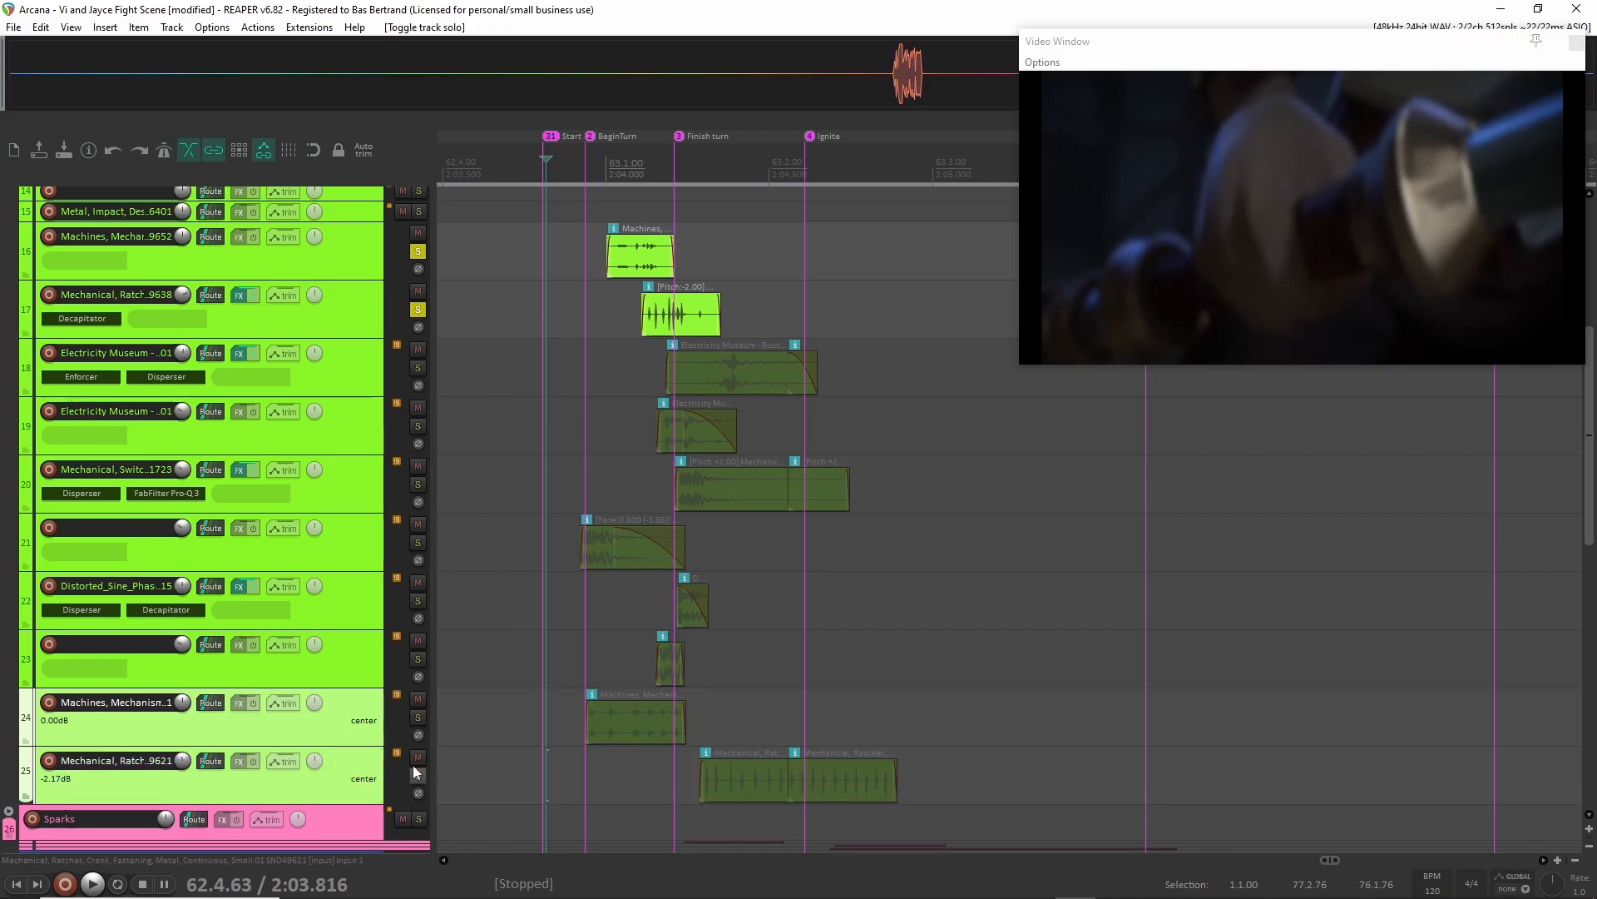
click(419, 311)
click(418, 251)
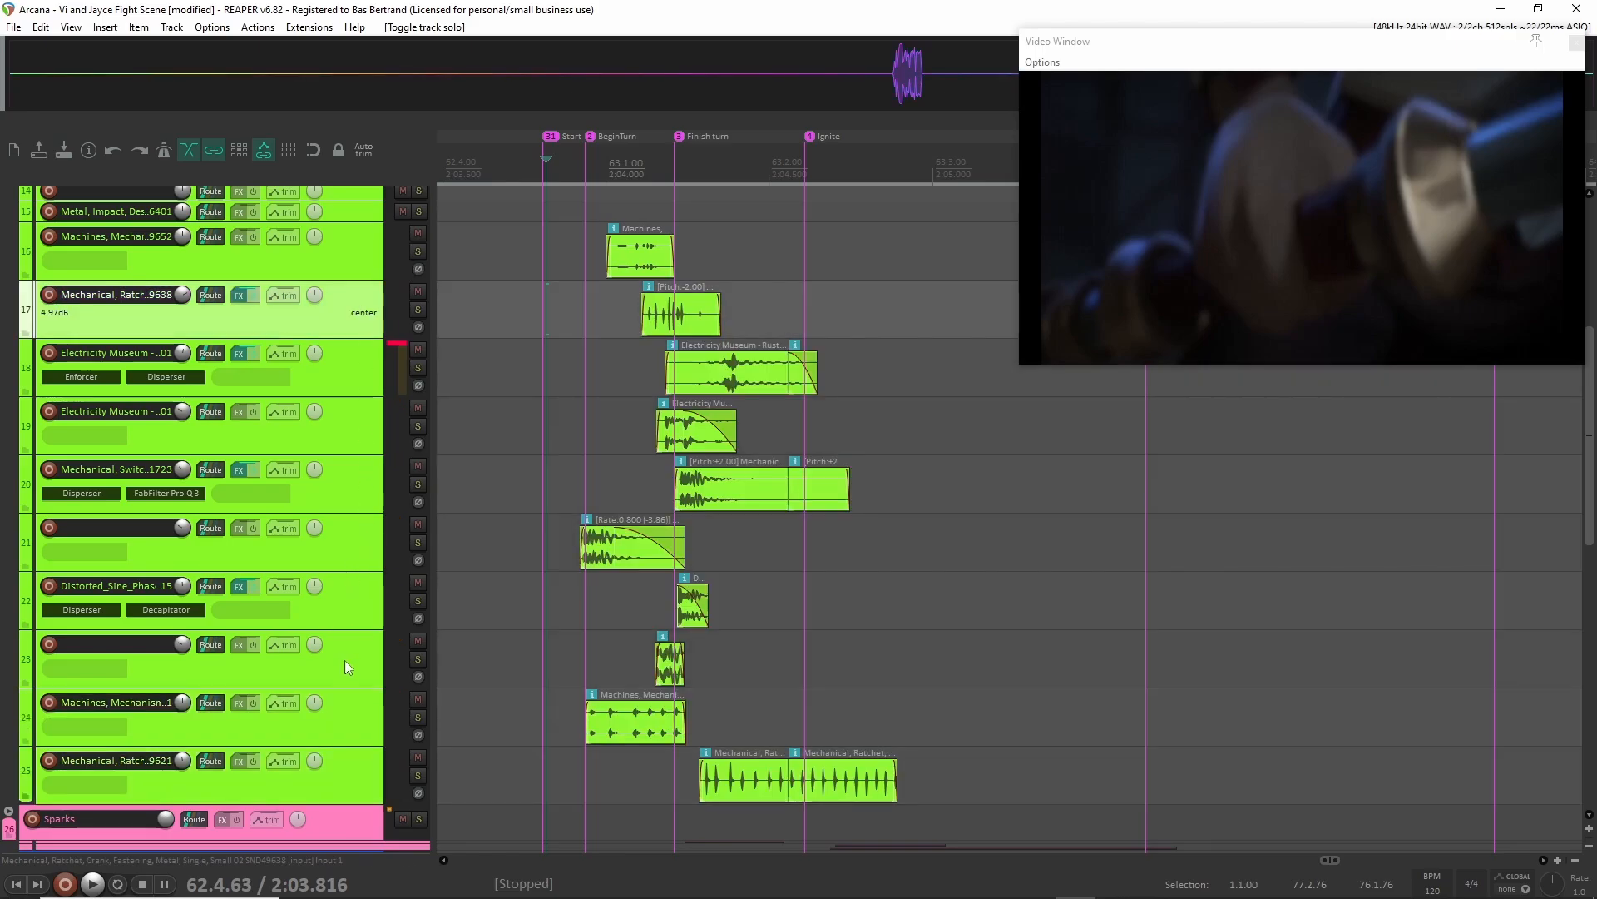
Solo Mechanical child tracks 17 through 23, play them from the Start marker, and unsolo them.
shift+click(345, 660)
key(F6)
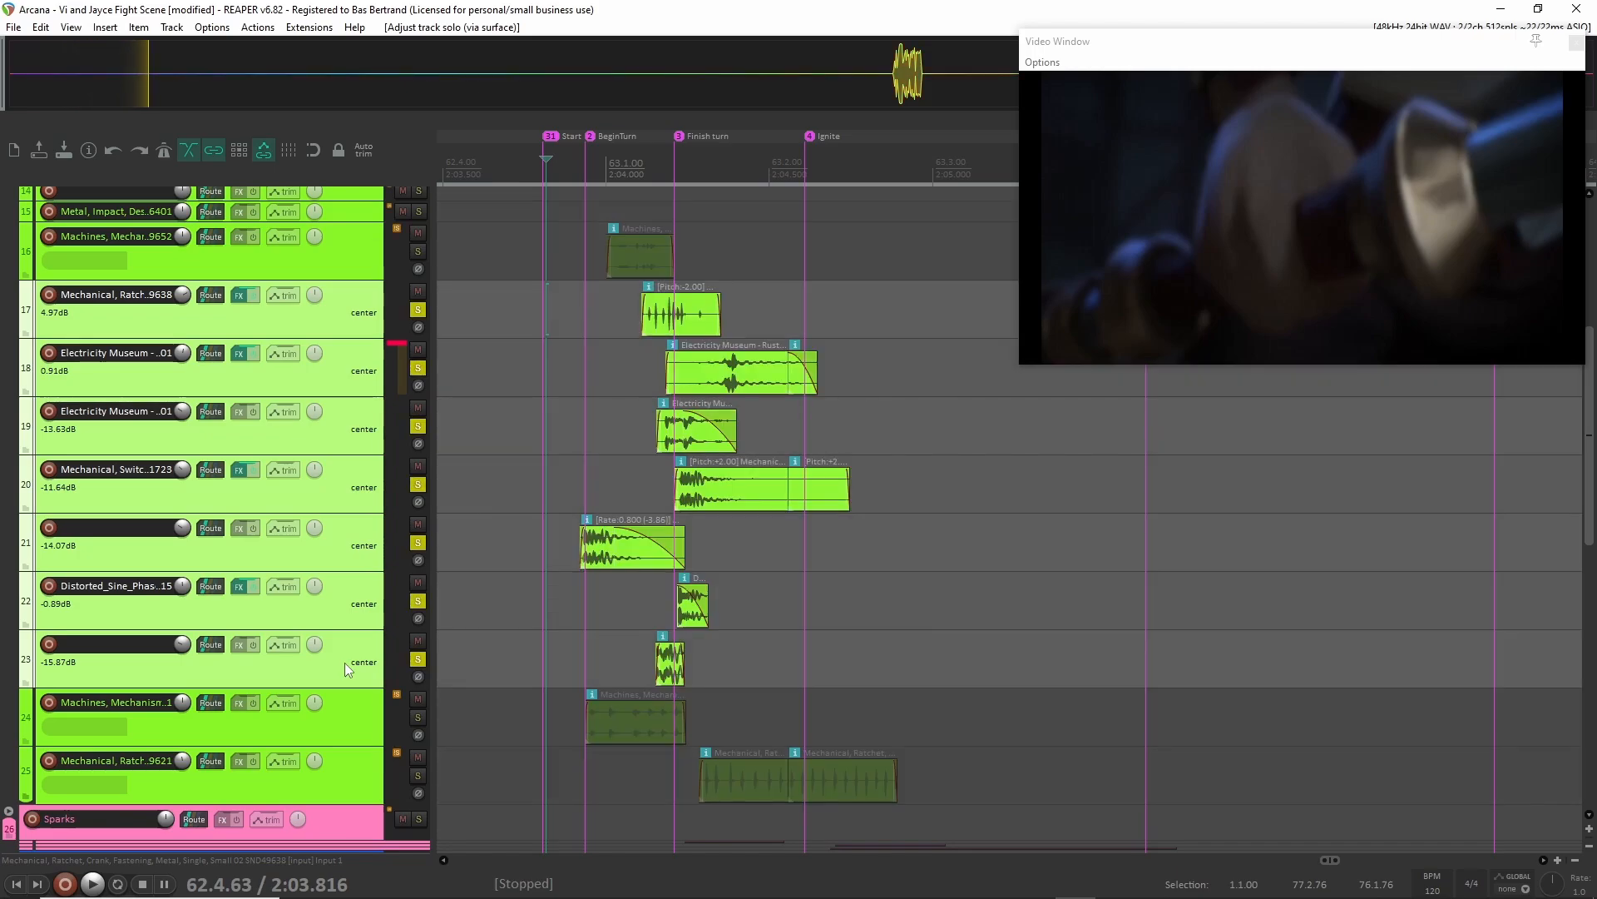
key(space)
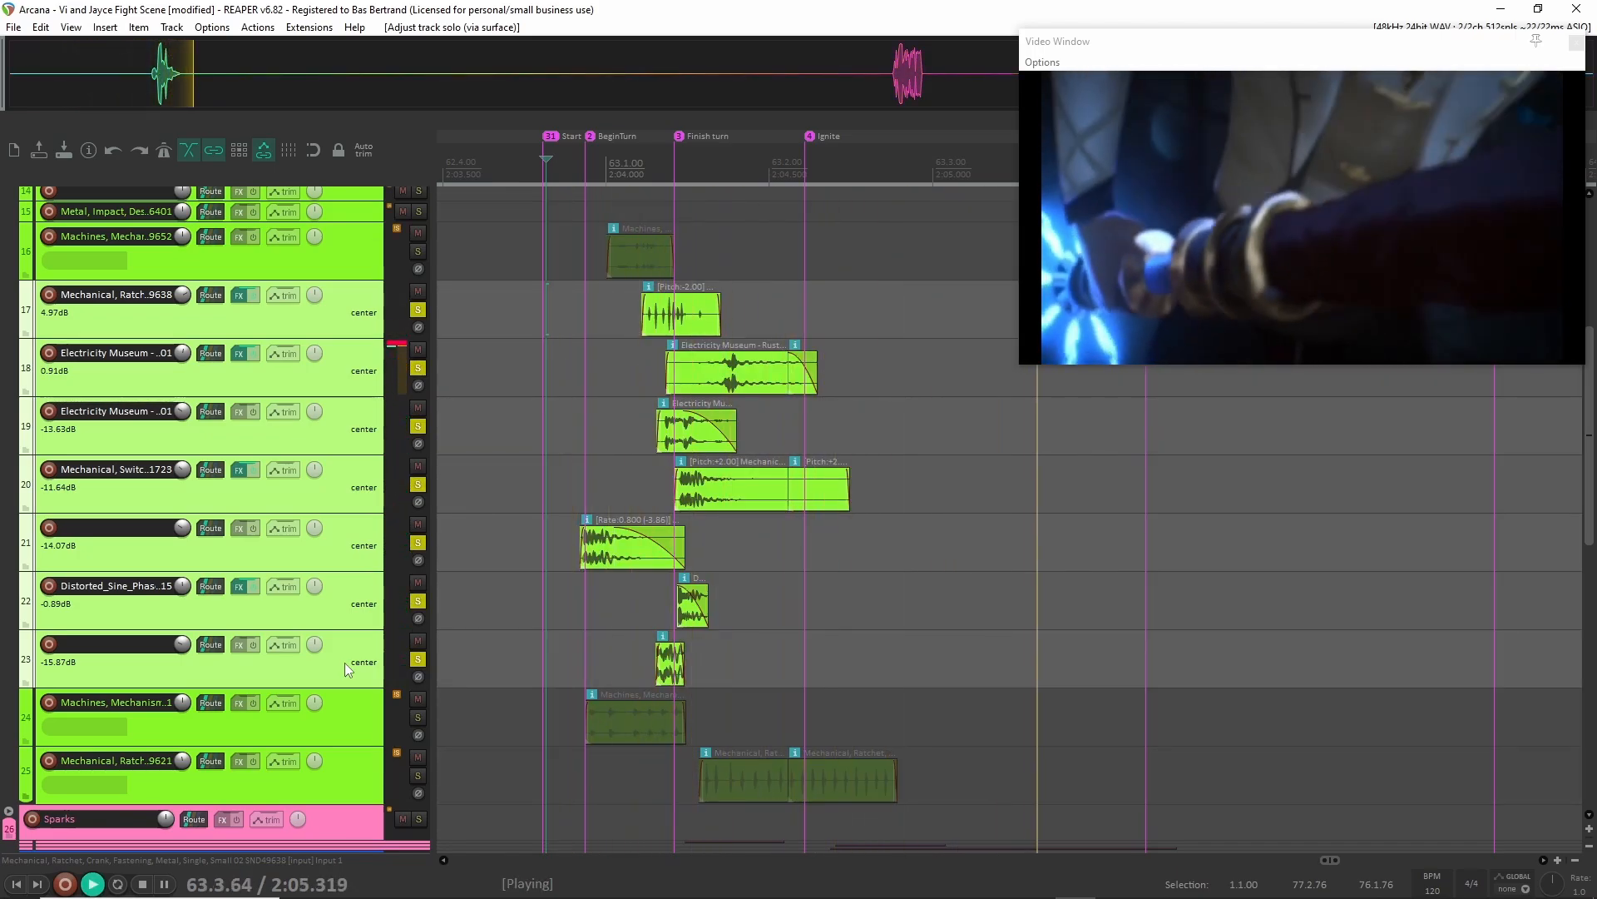
key(space)
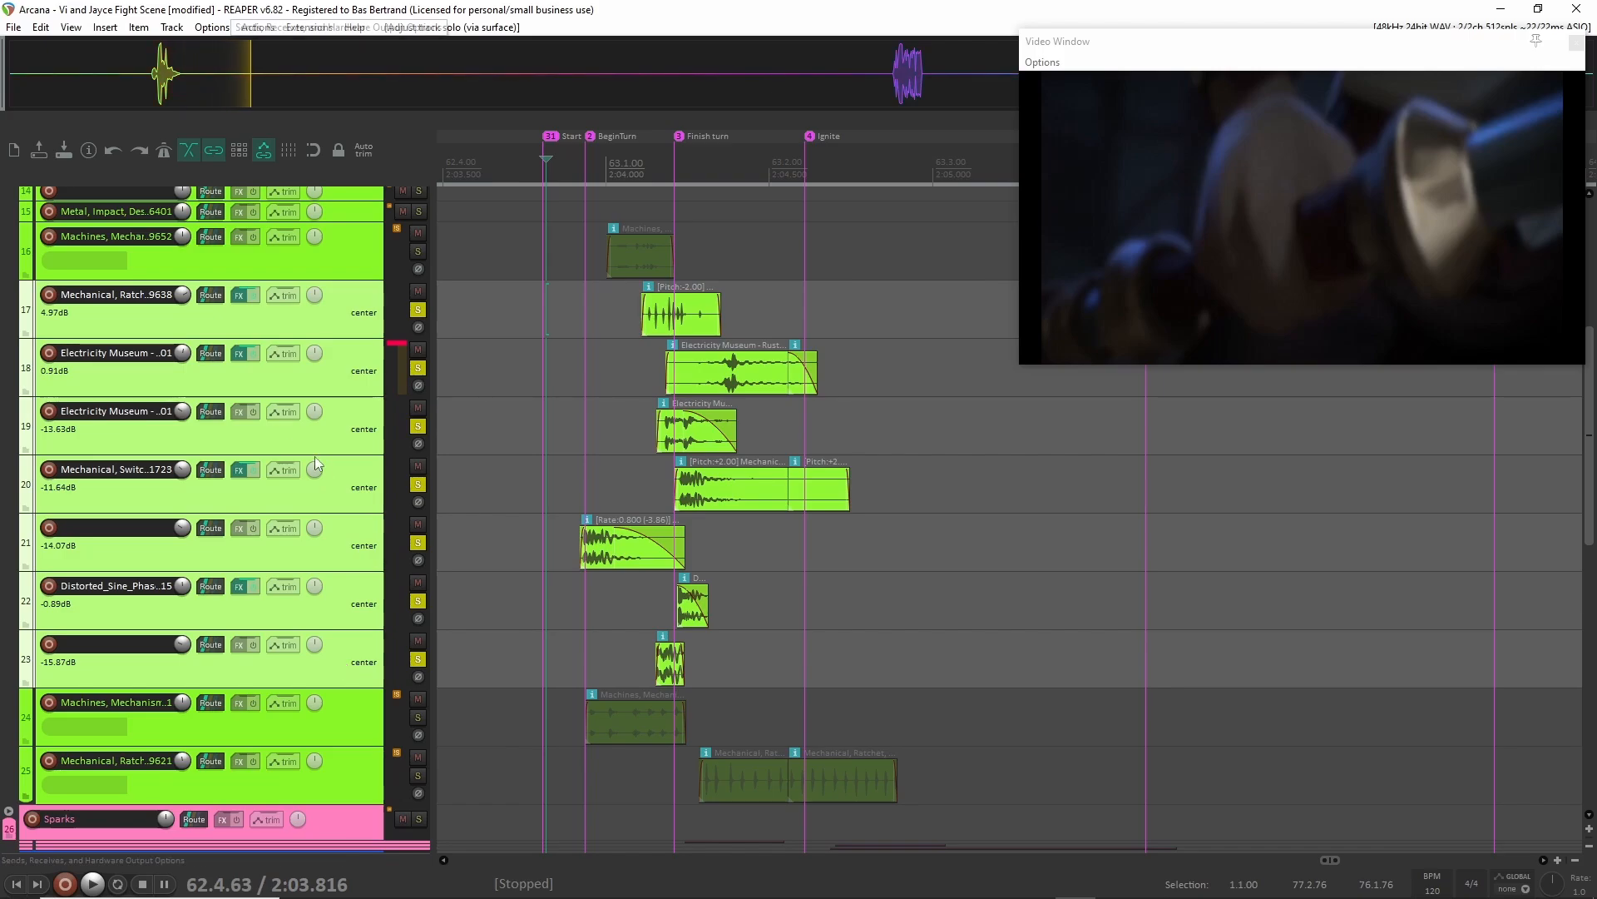
click(413, 661)
Enlarge track 22, the distorted sine low-end punch near the Finish turn marker, and play it soloed.
scroll(591, 592, up, 8)
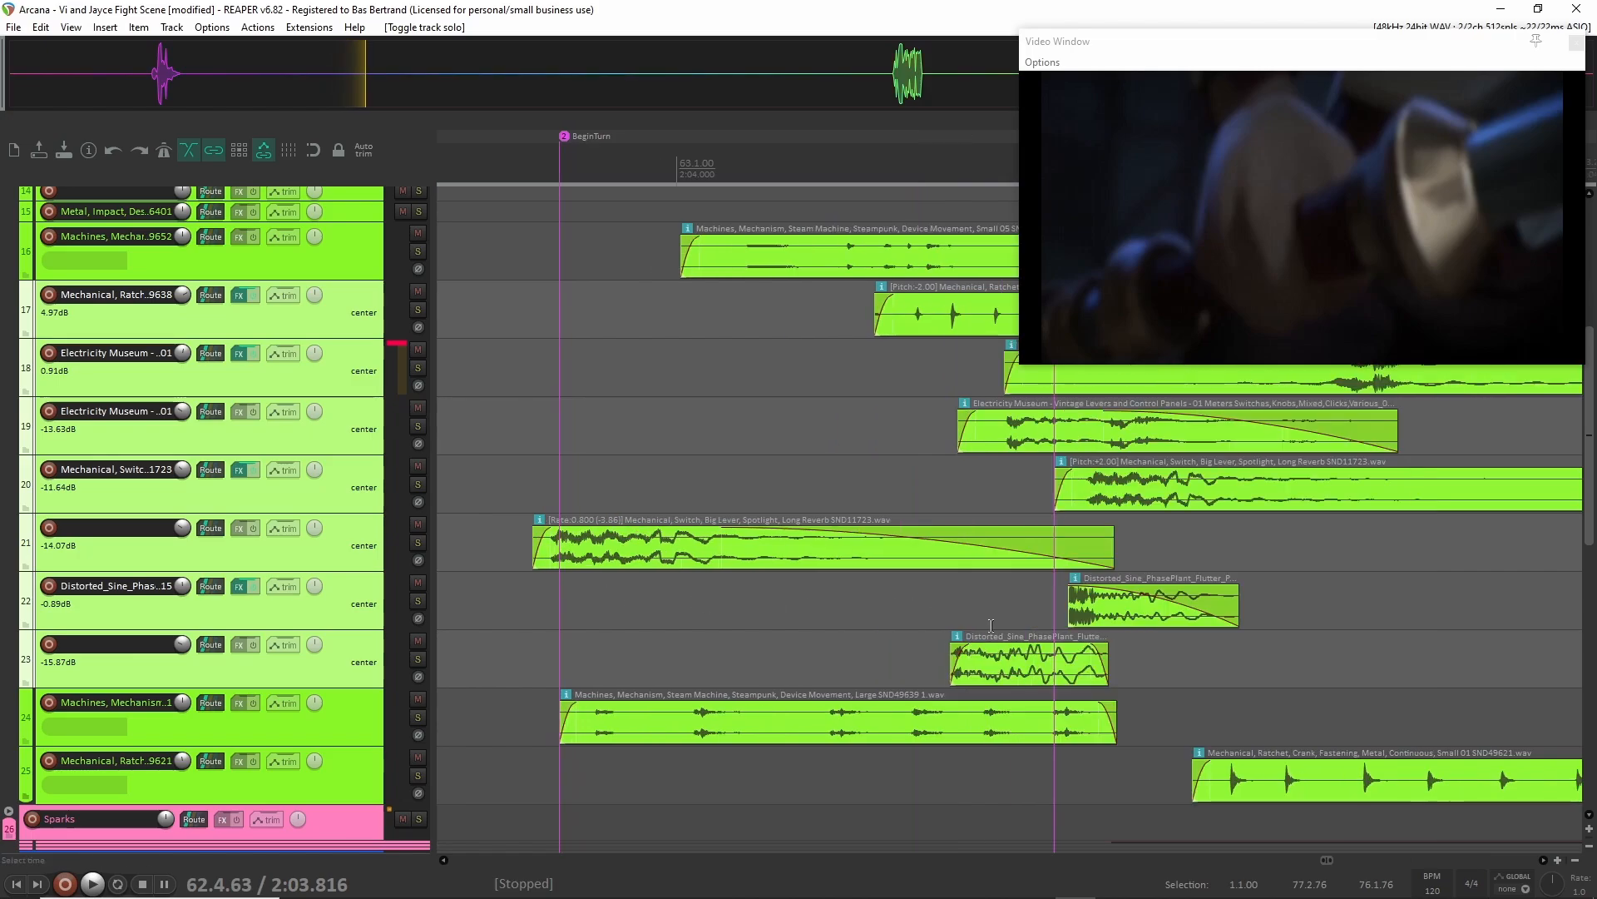
scroll(991, 625, right, 5)
click(344, 623)
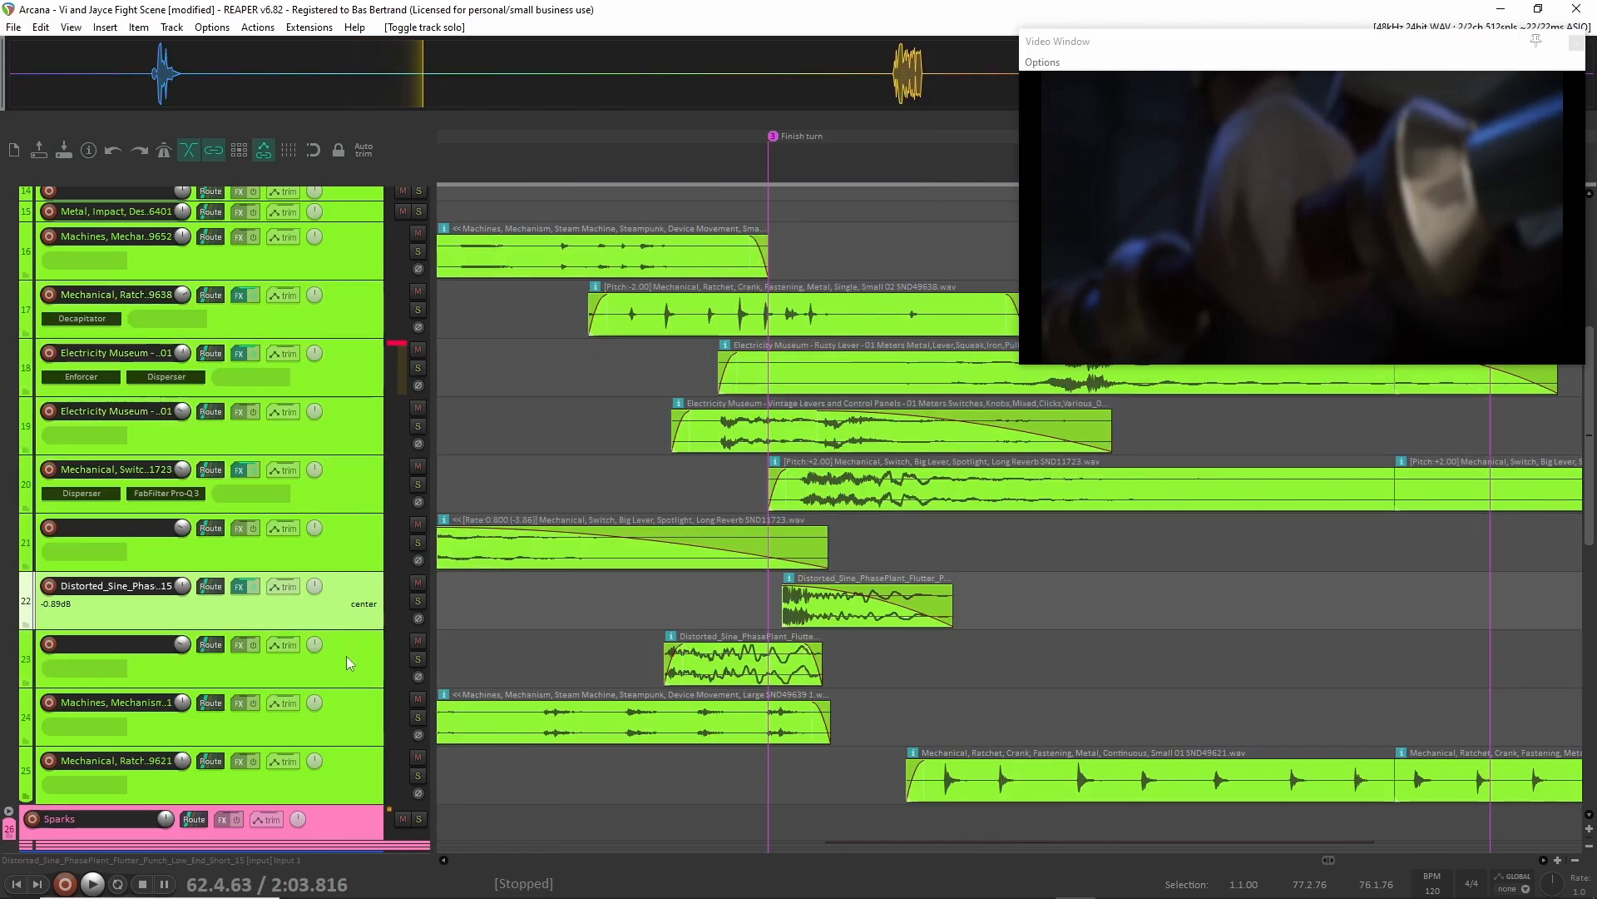
drag(350, 630, 351, 701)
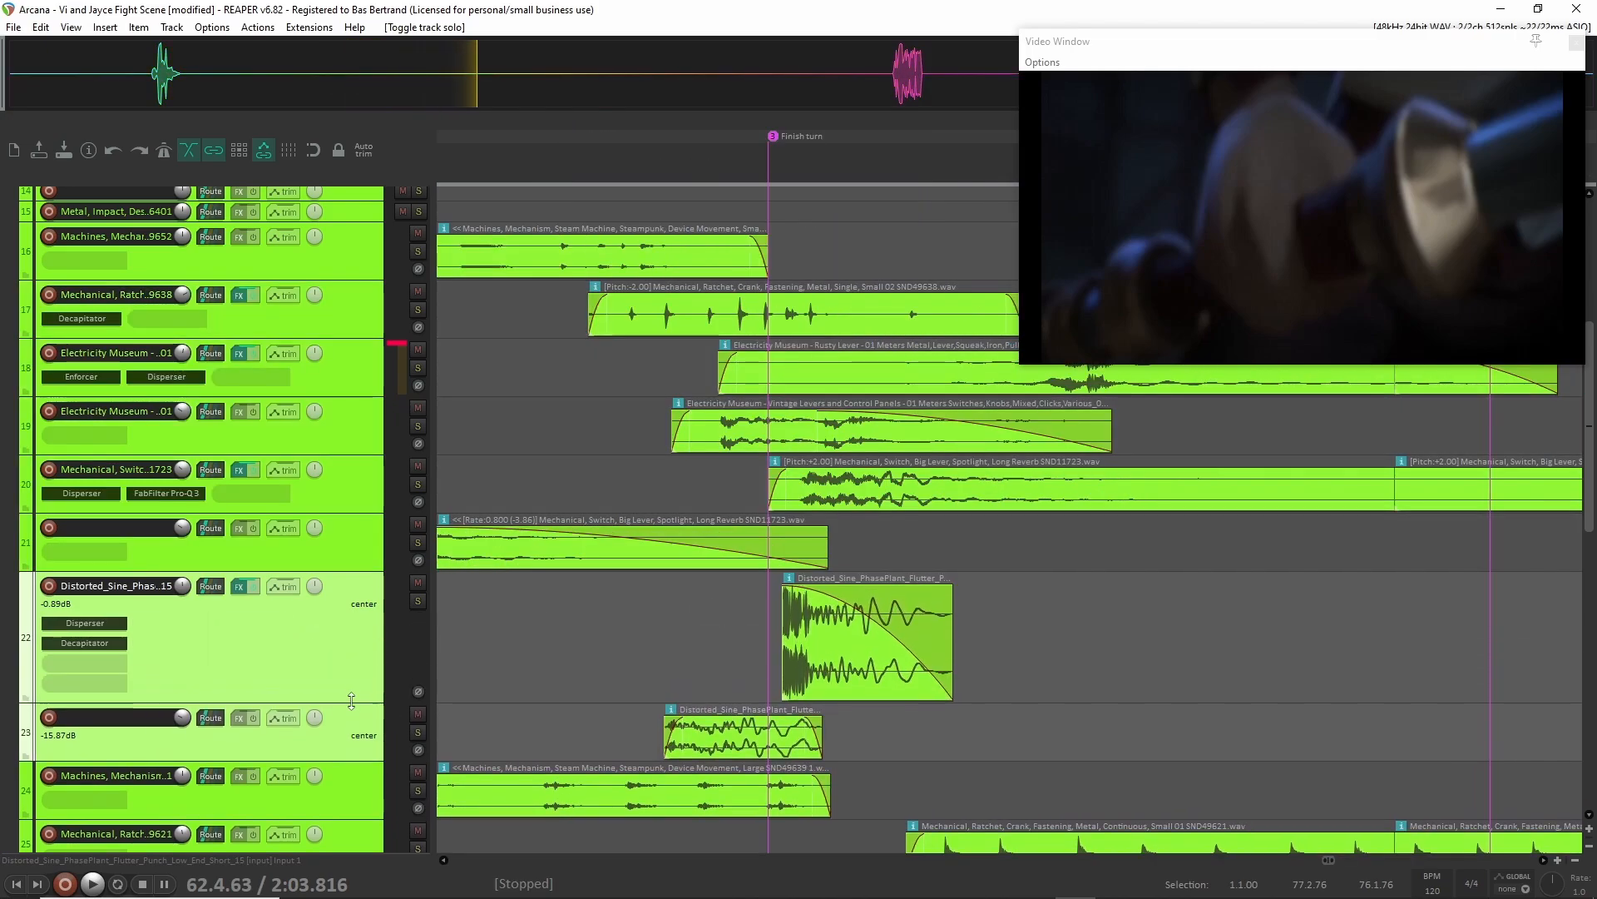
scroll(641, 654, right, 5)
scroll(640, 654, left, 5)
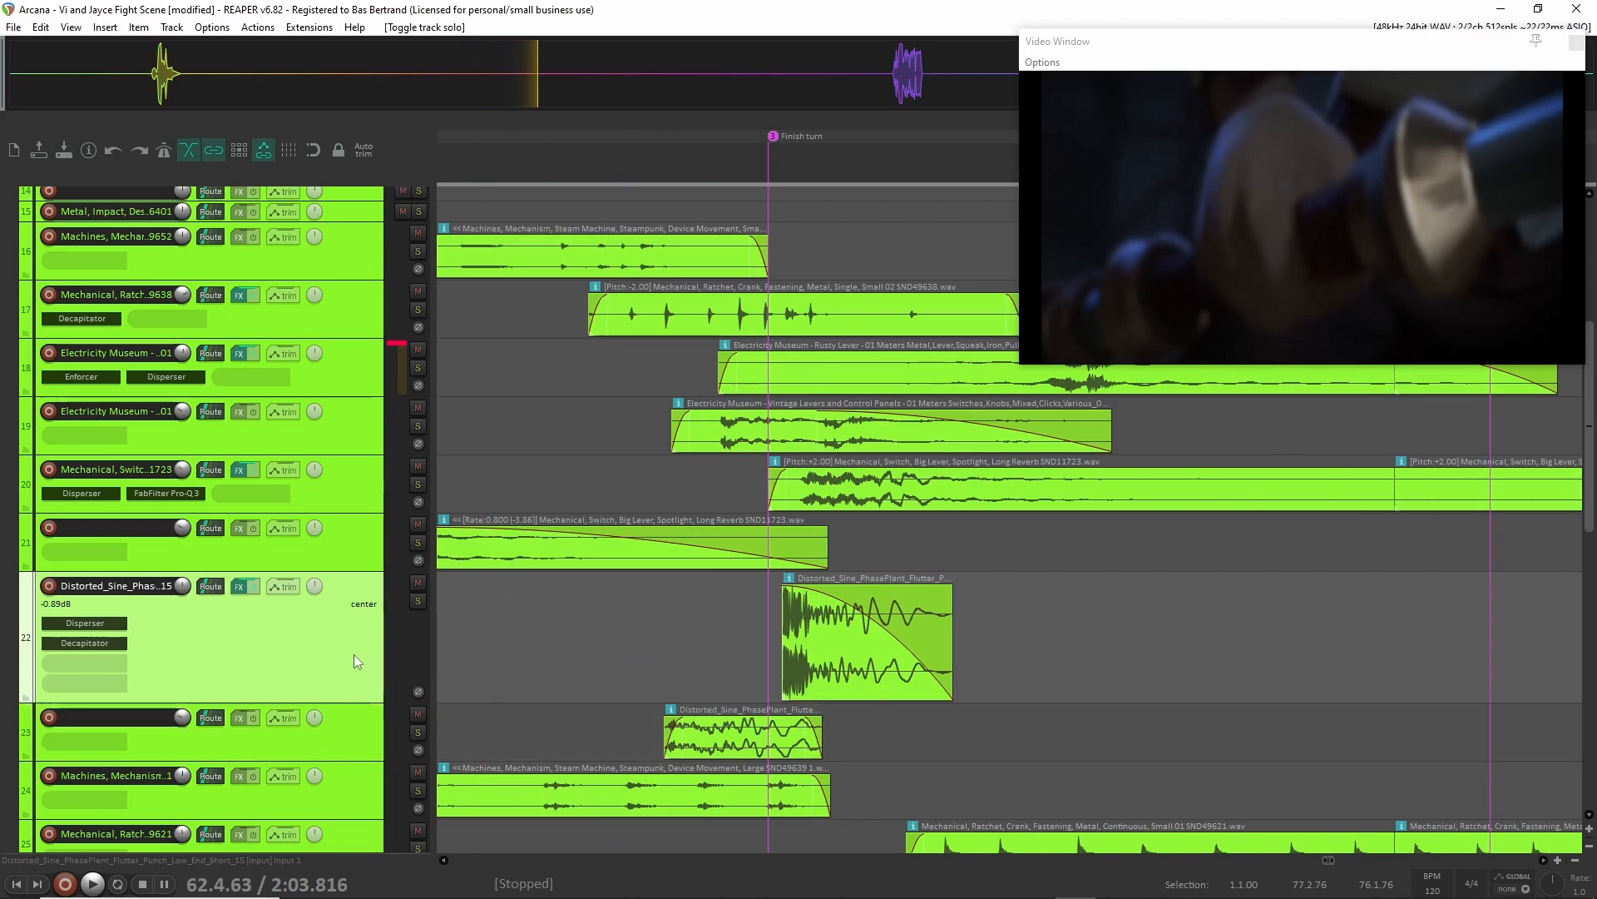
key(F6)
key(space)
key(space)
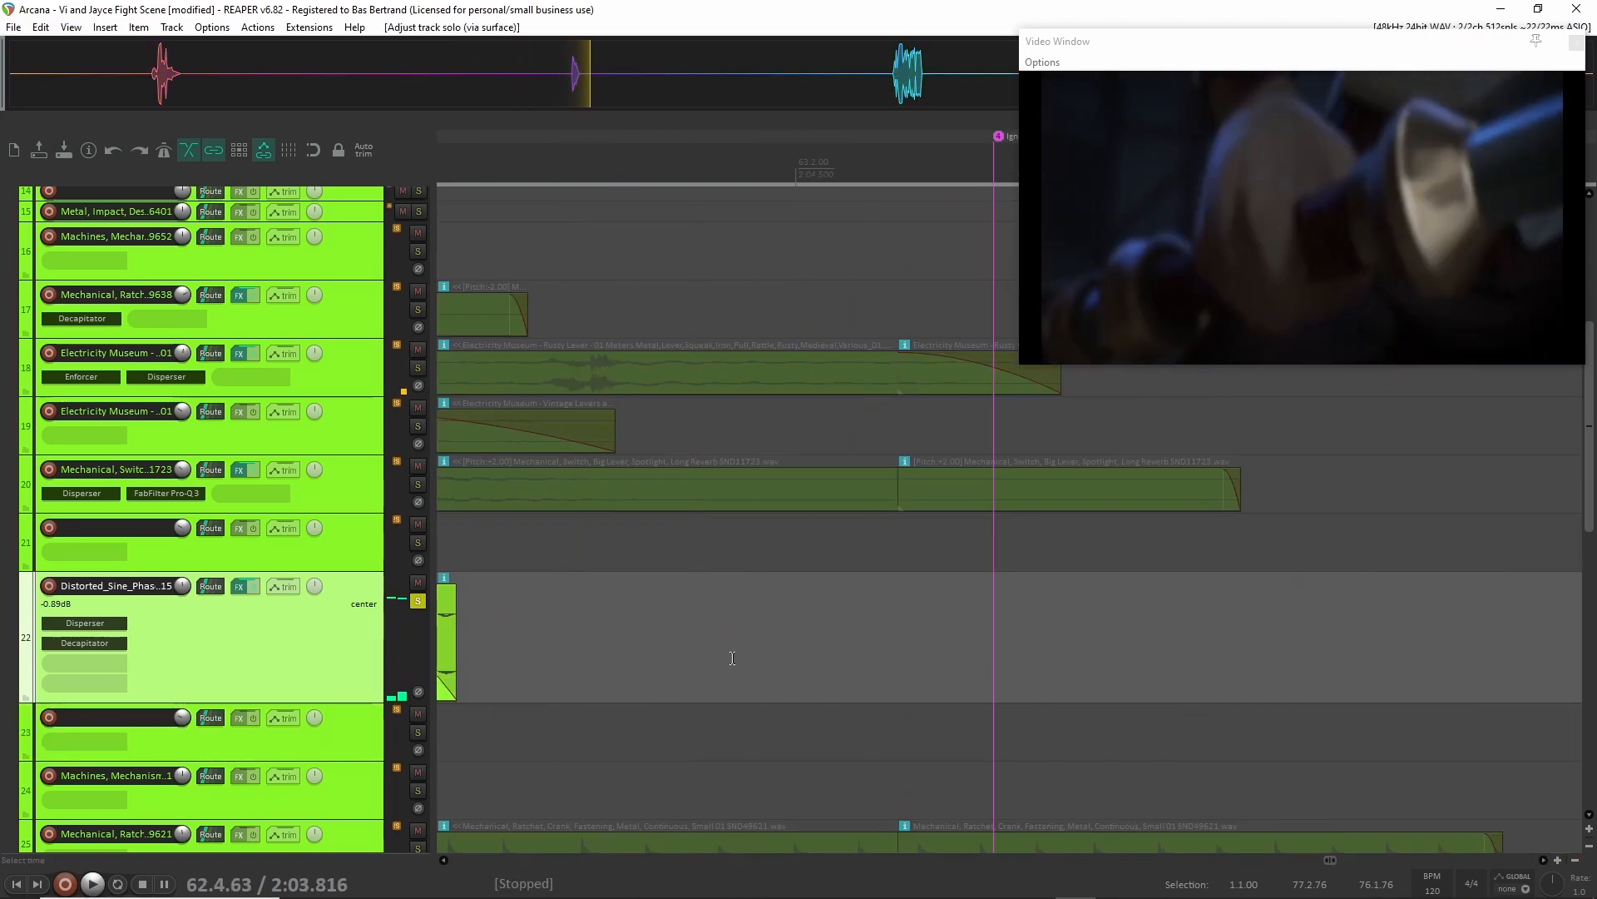
Inspect the punch clip on track 22 and its Disperser and Decapitator effect settings, and close both plugin windows.
scroll(733, 658, down, 5)
scroll(732, 664, left, 2)
scroll(780, 675, up, 4)
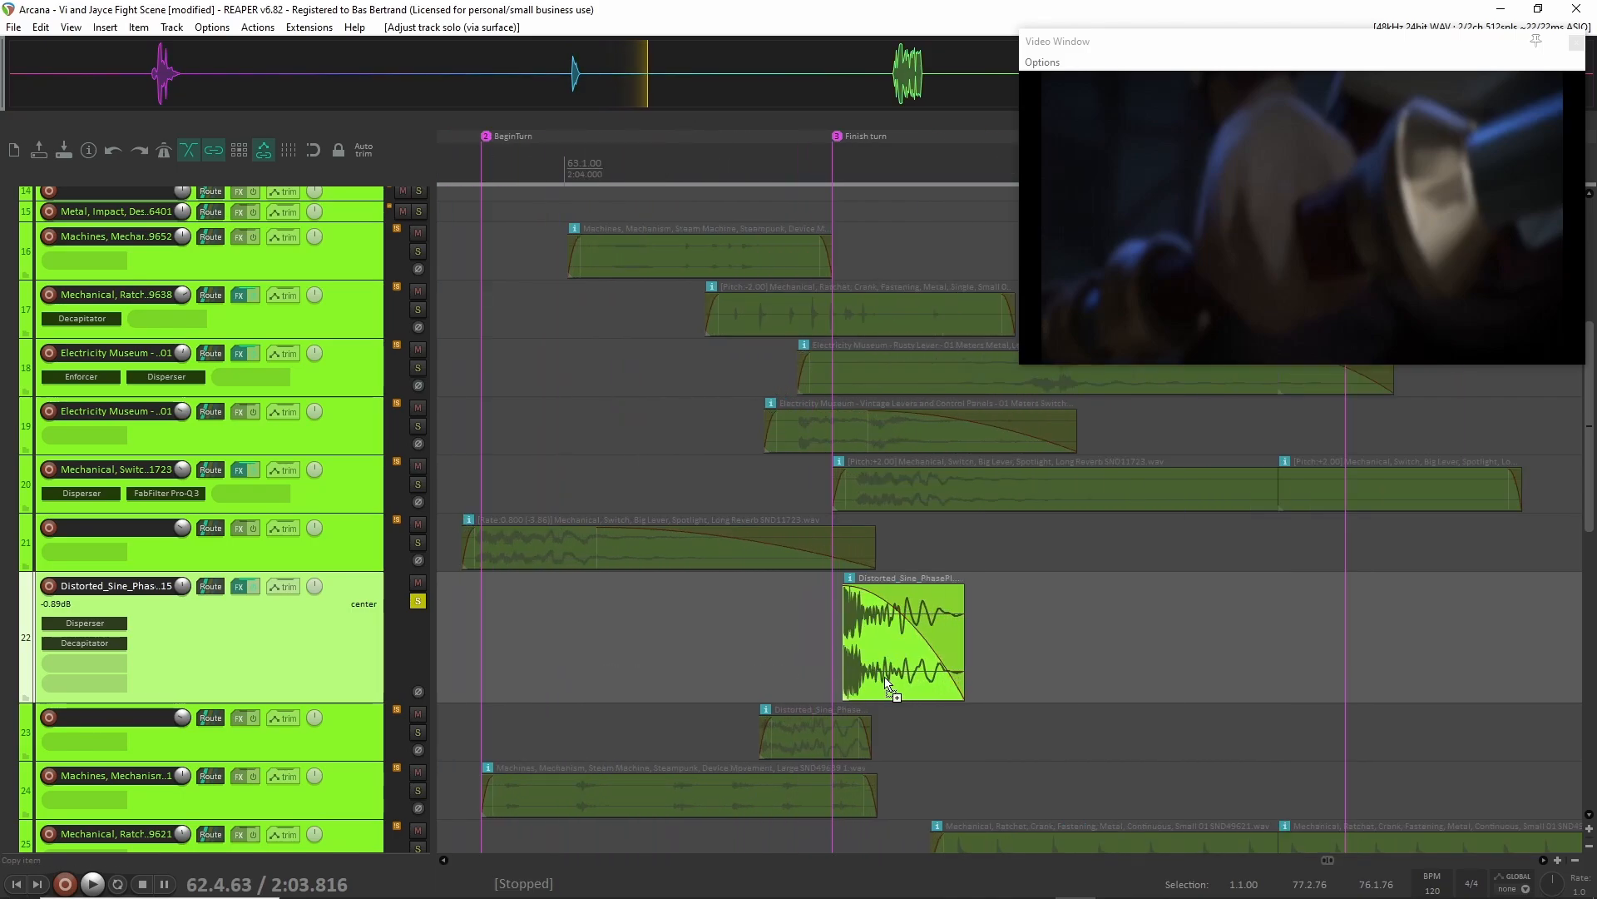
scroll(886, 684, up, 3)
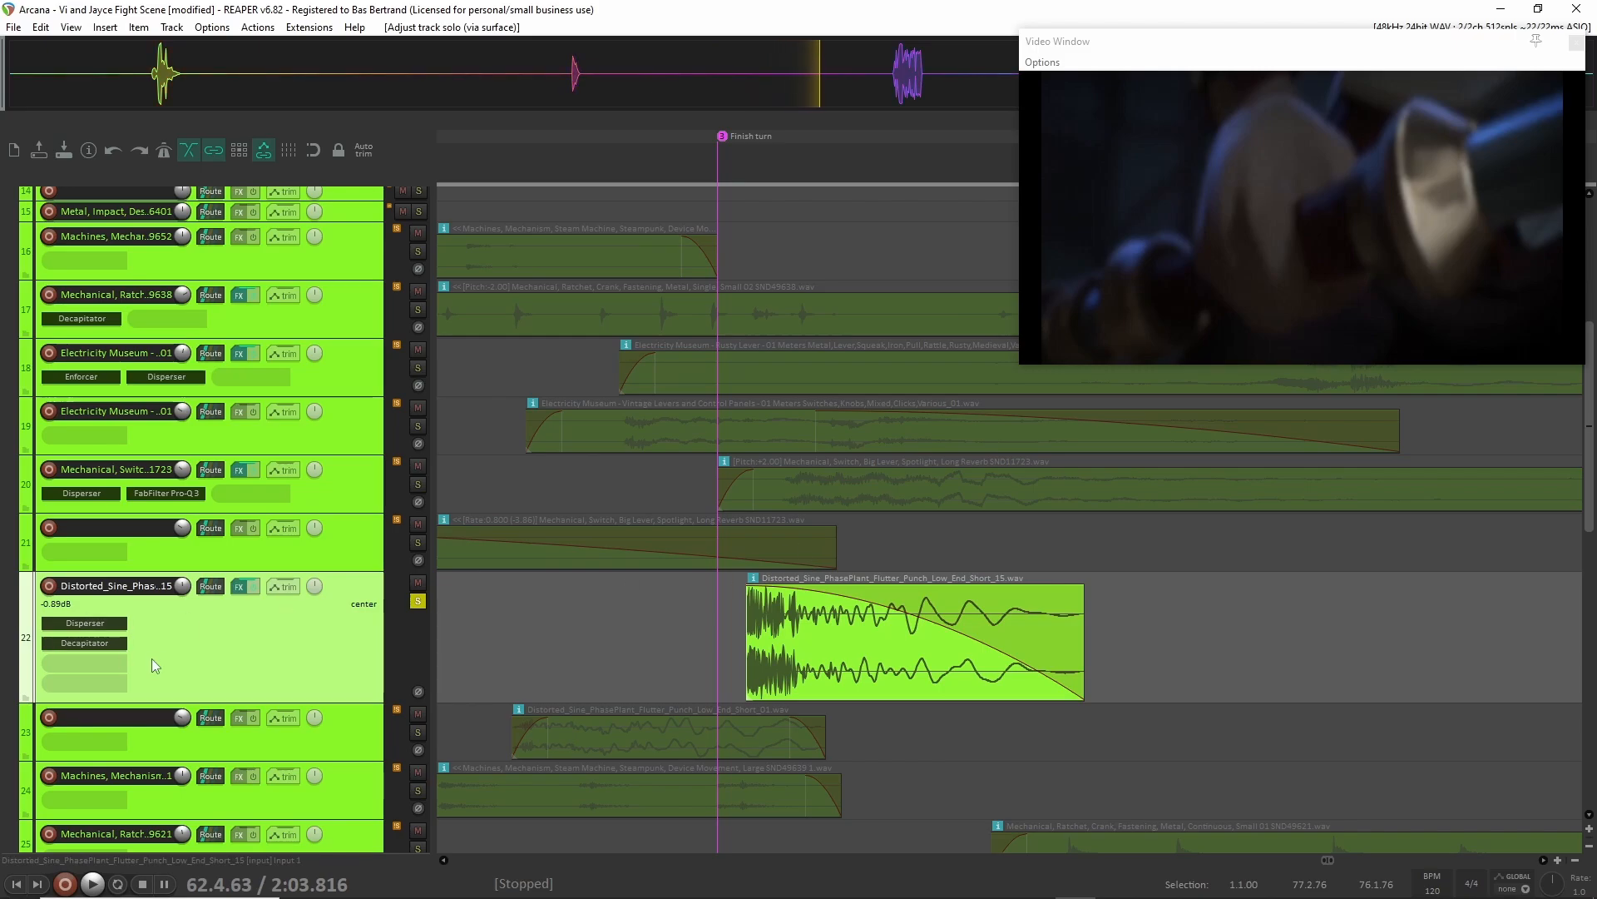
click(85, 622)
click(87, 643)
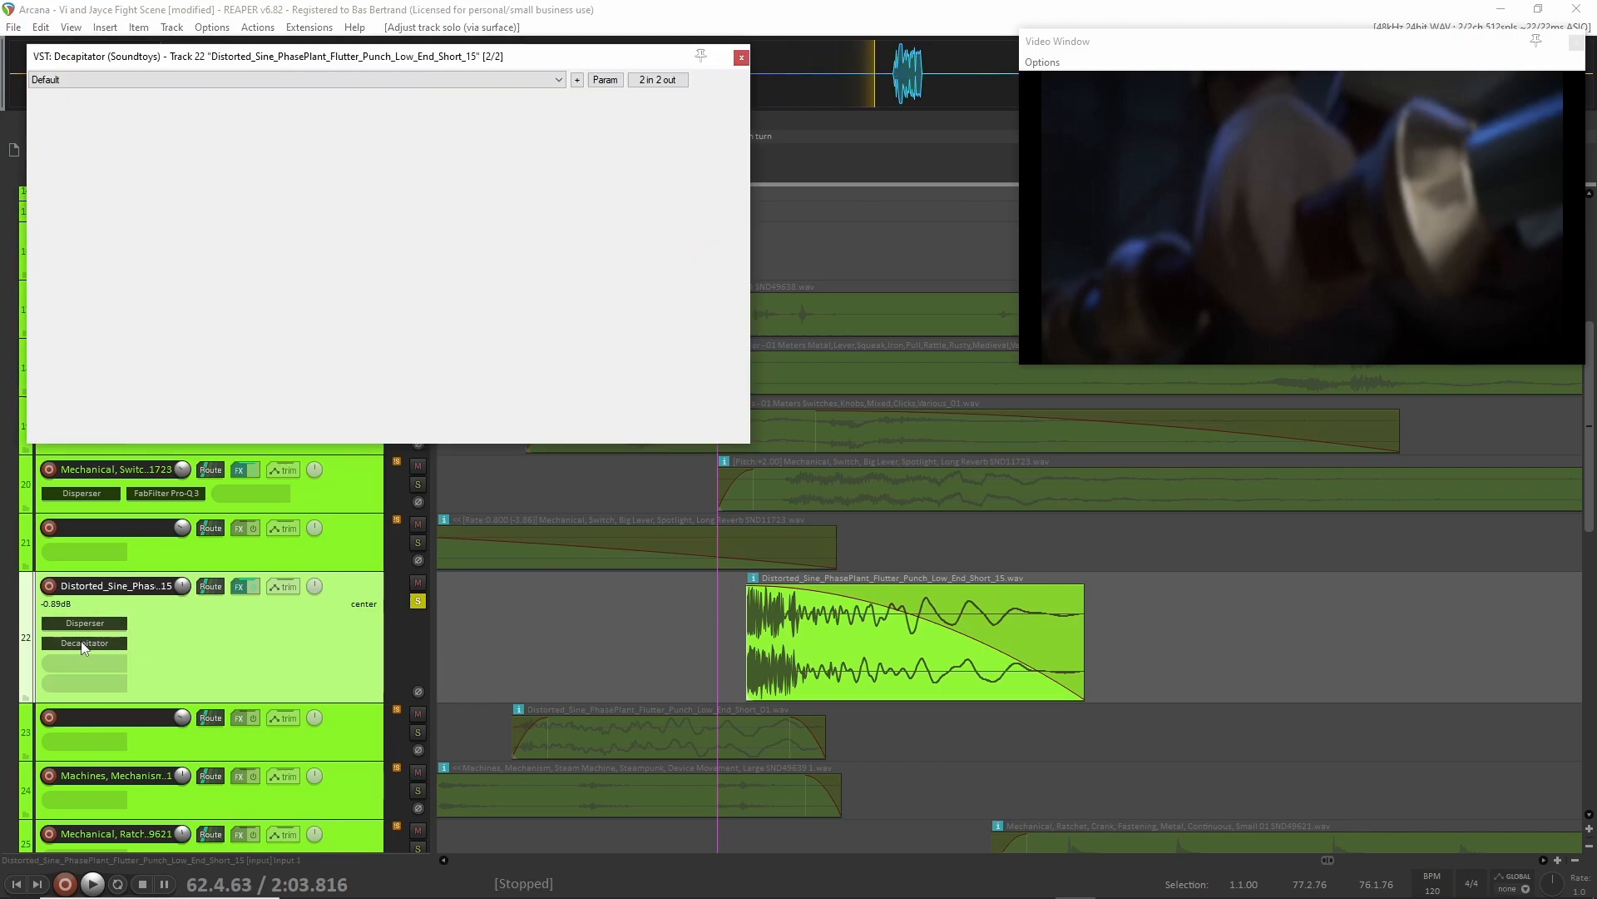
drag(341, 65, 341, 266)
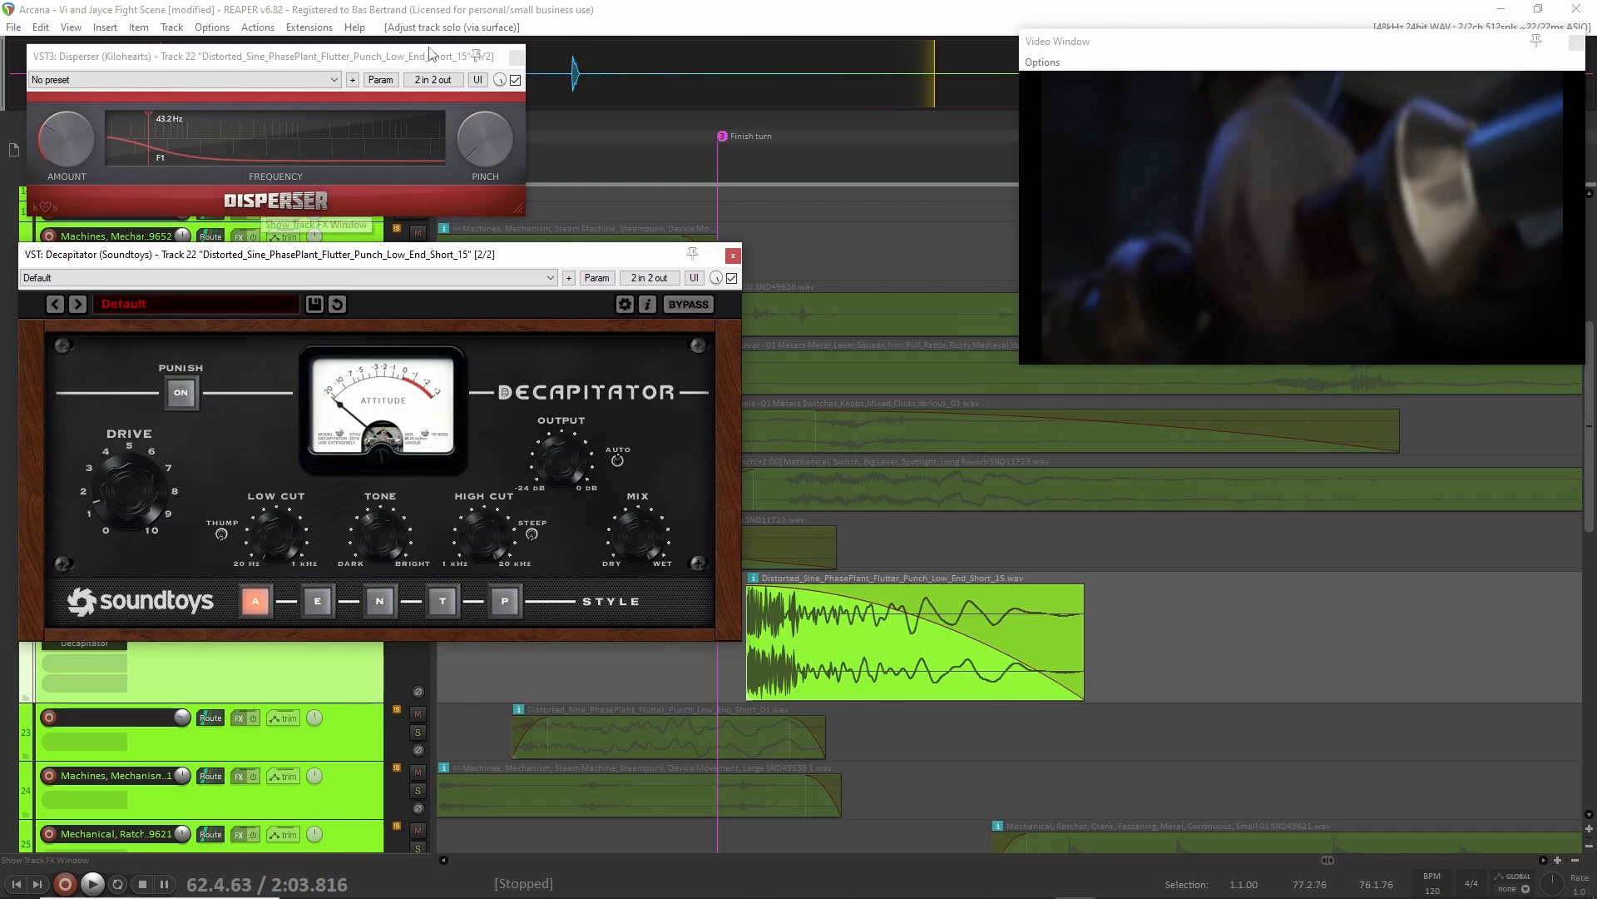
click(732, 255)
click(516, 58)
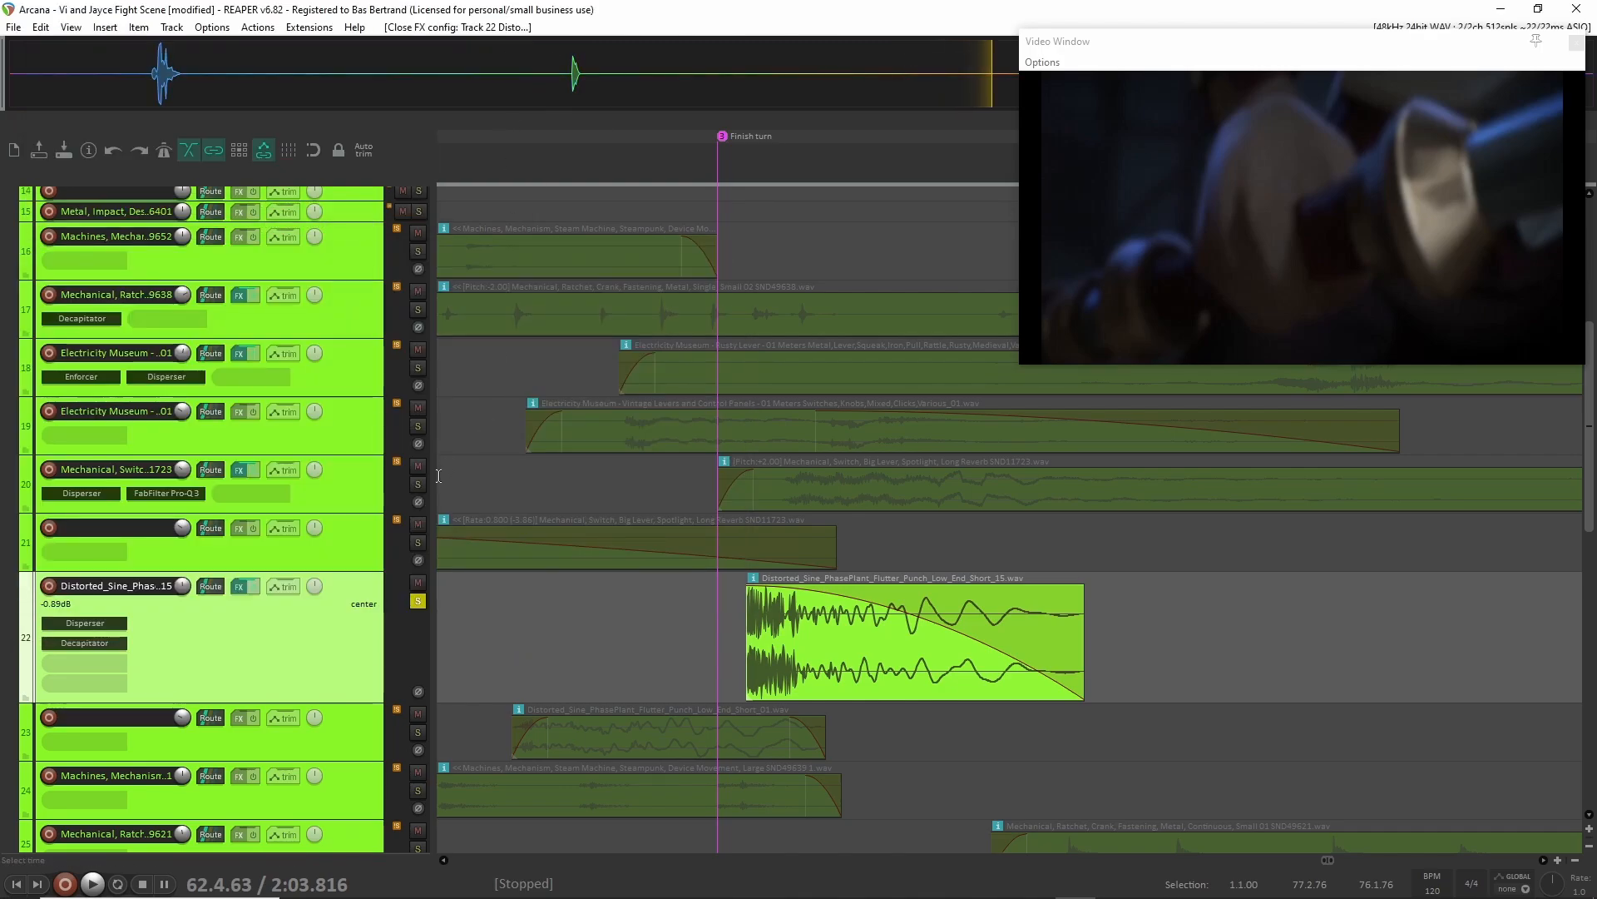
Move the solo from track 22 to track 23, place the edit cursor just before its clip, and unsolo the track.
click(417, 601)
scroll(703, 693, down, 3)
scroll(703, 694, down, 2)
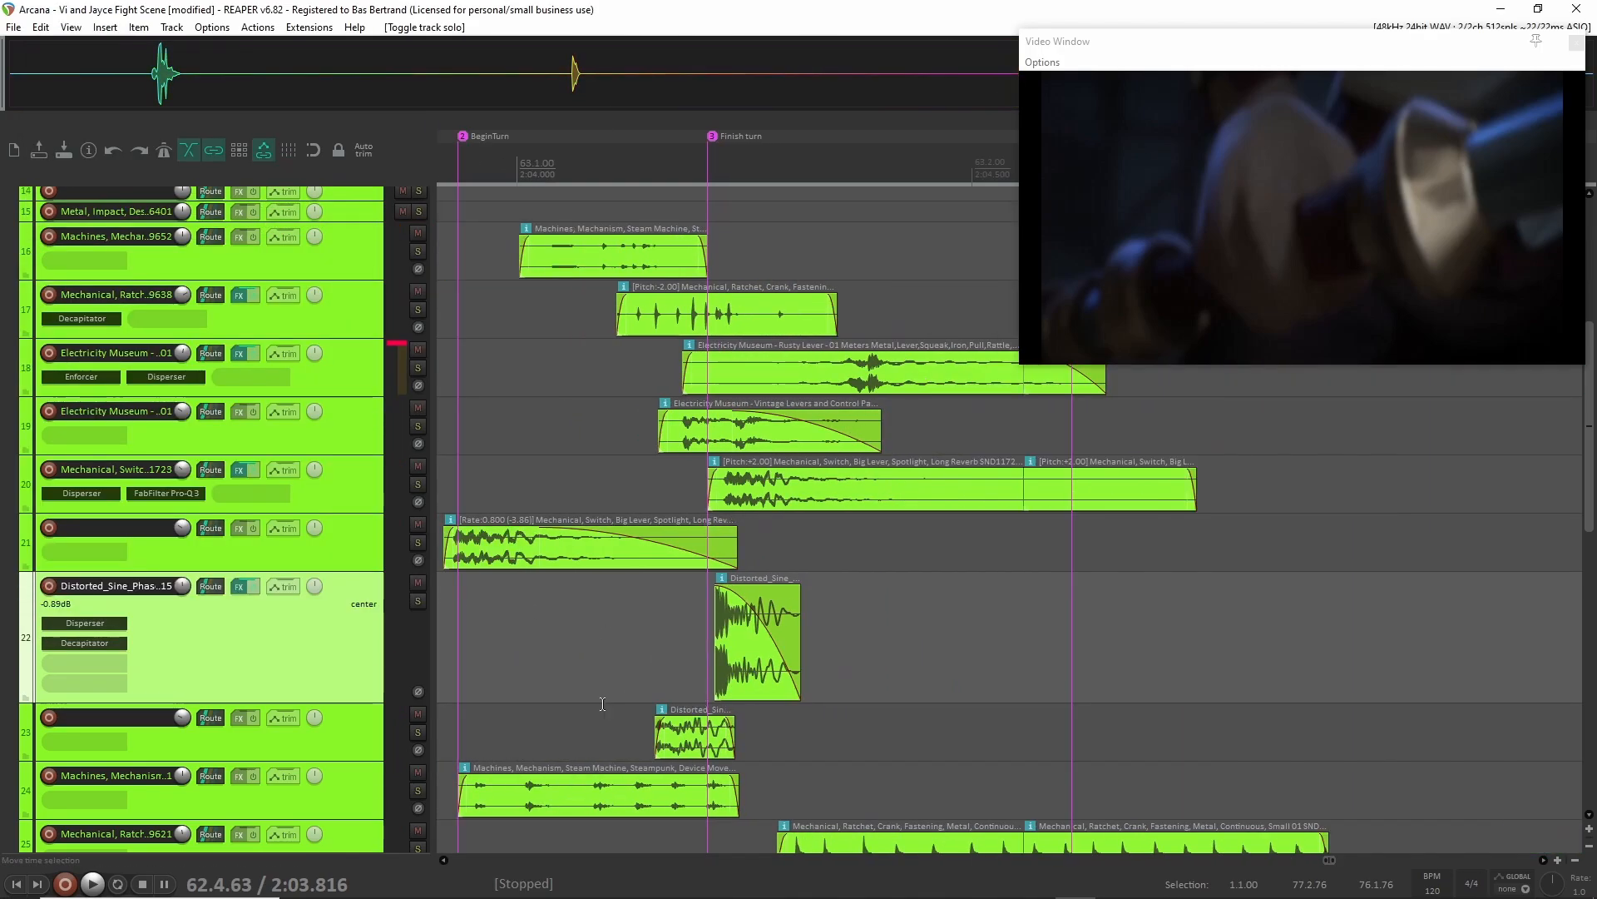
click(417, 732)
click(616, 731)
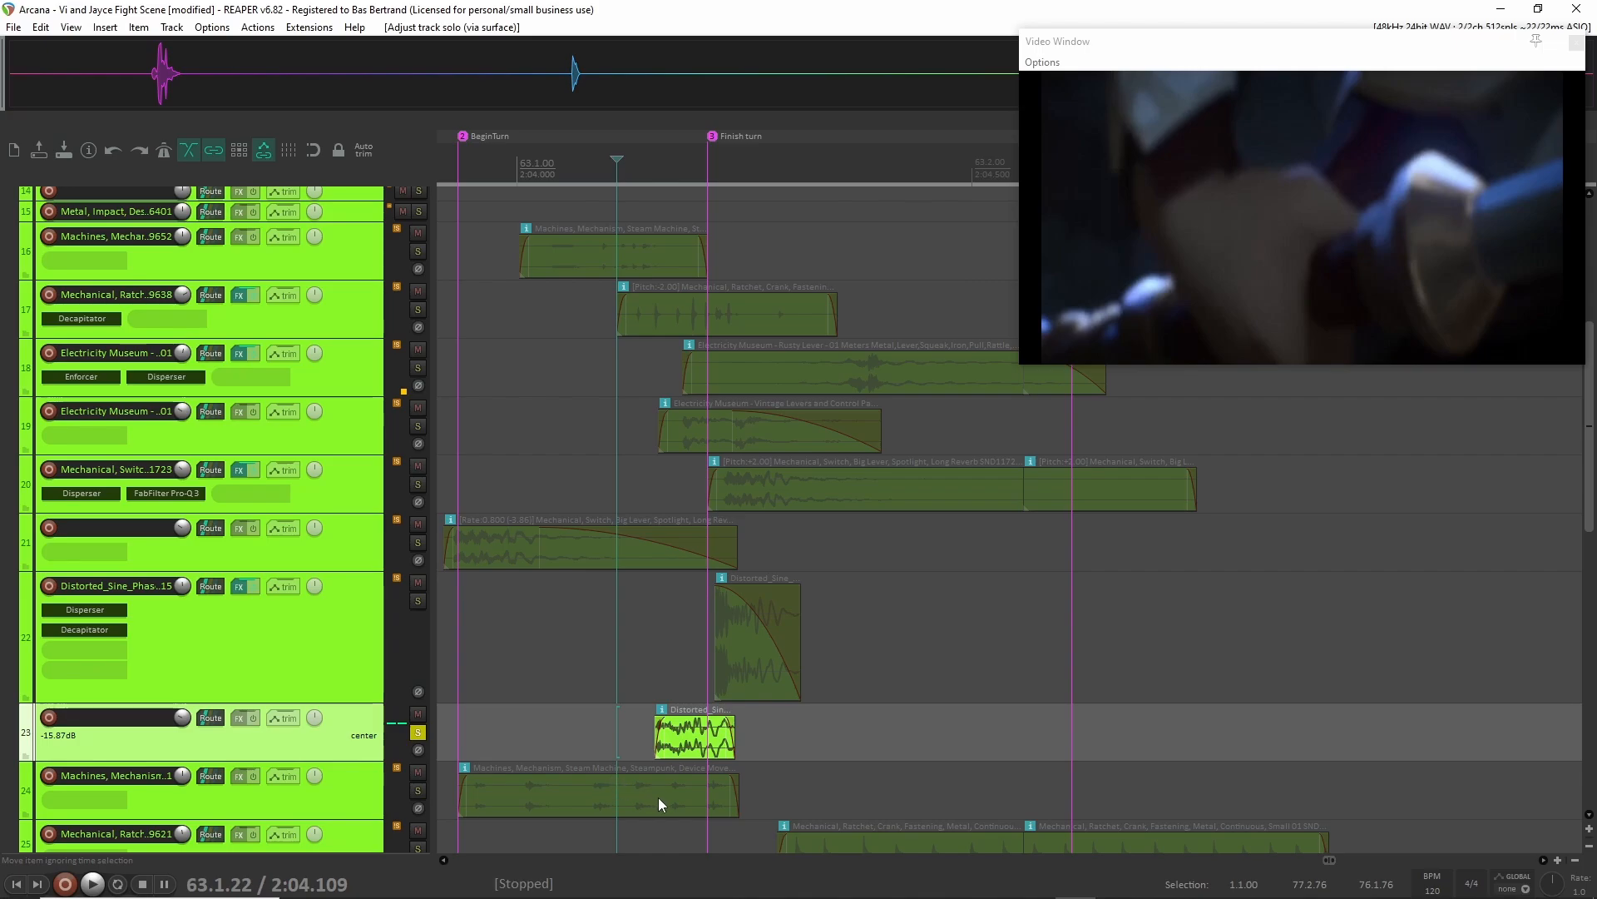
click(418, 731)
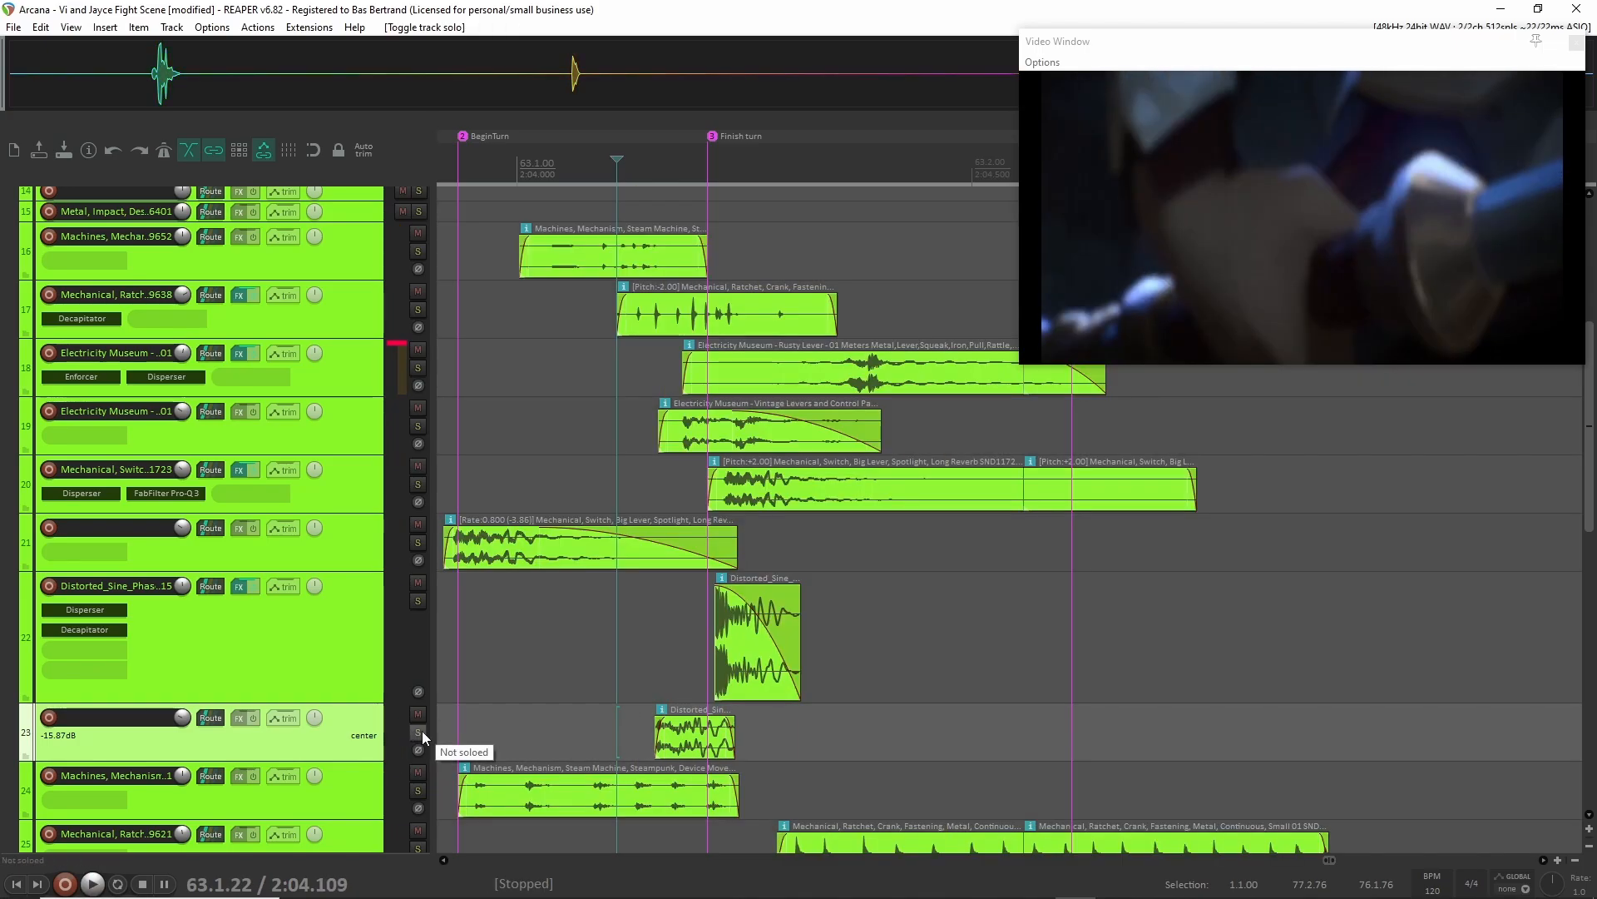
Solo tracks 18 through 21, the lever and switch layers, and play them from just before the BeginTurn marker.
click(352, 544)
shift+click(345, 388)
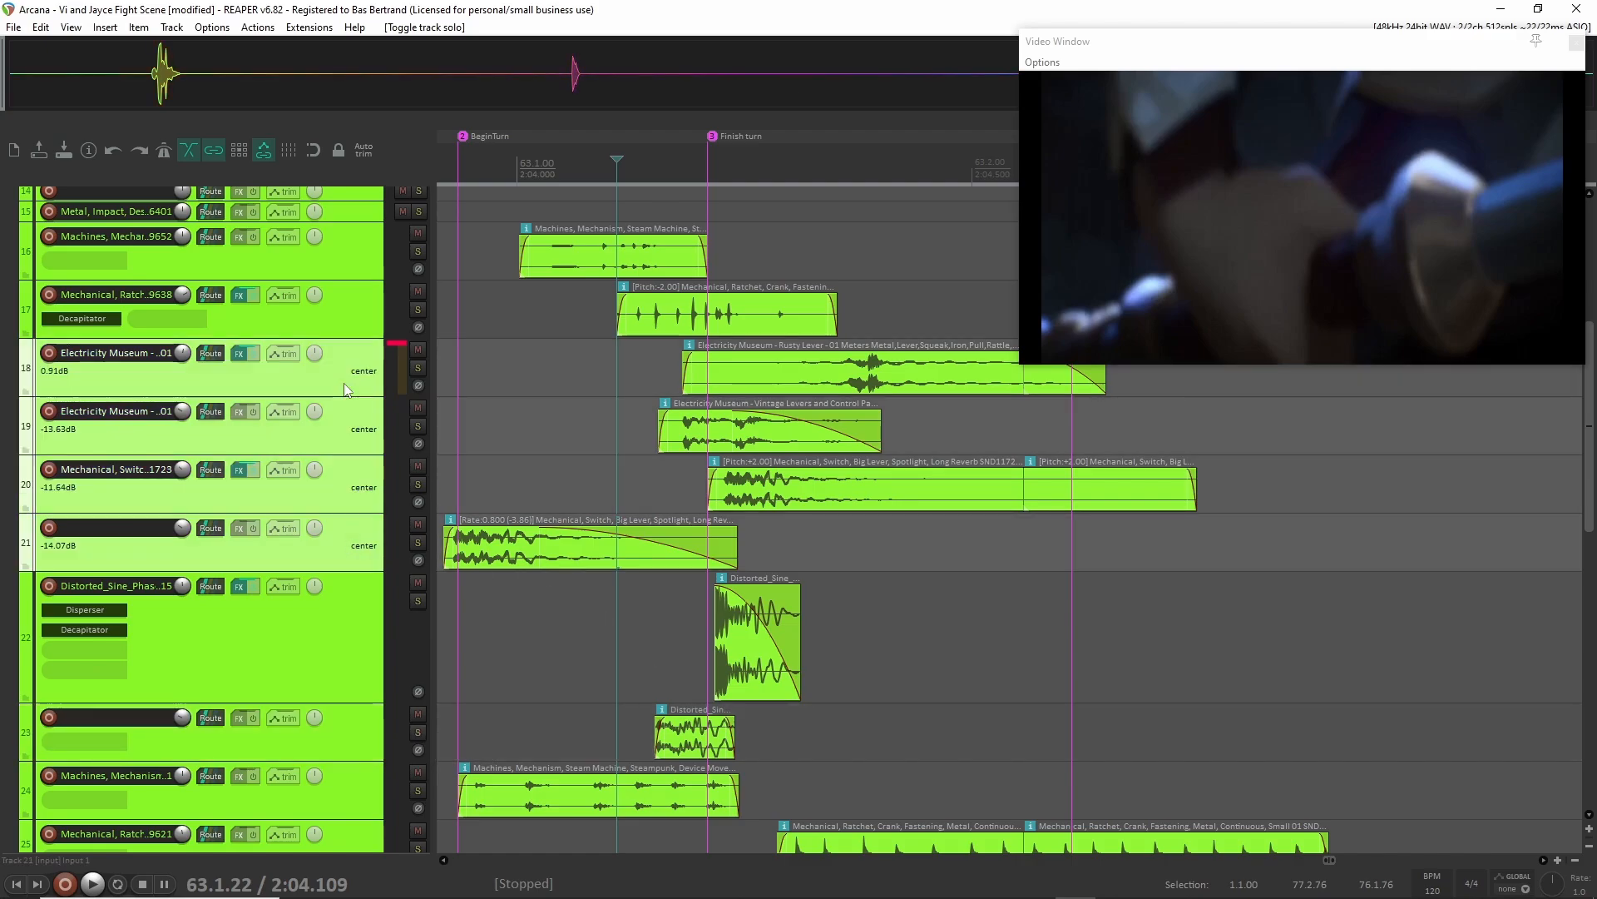
key(F6)
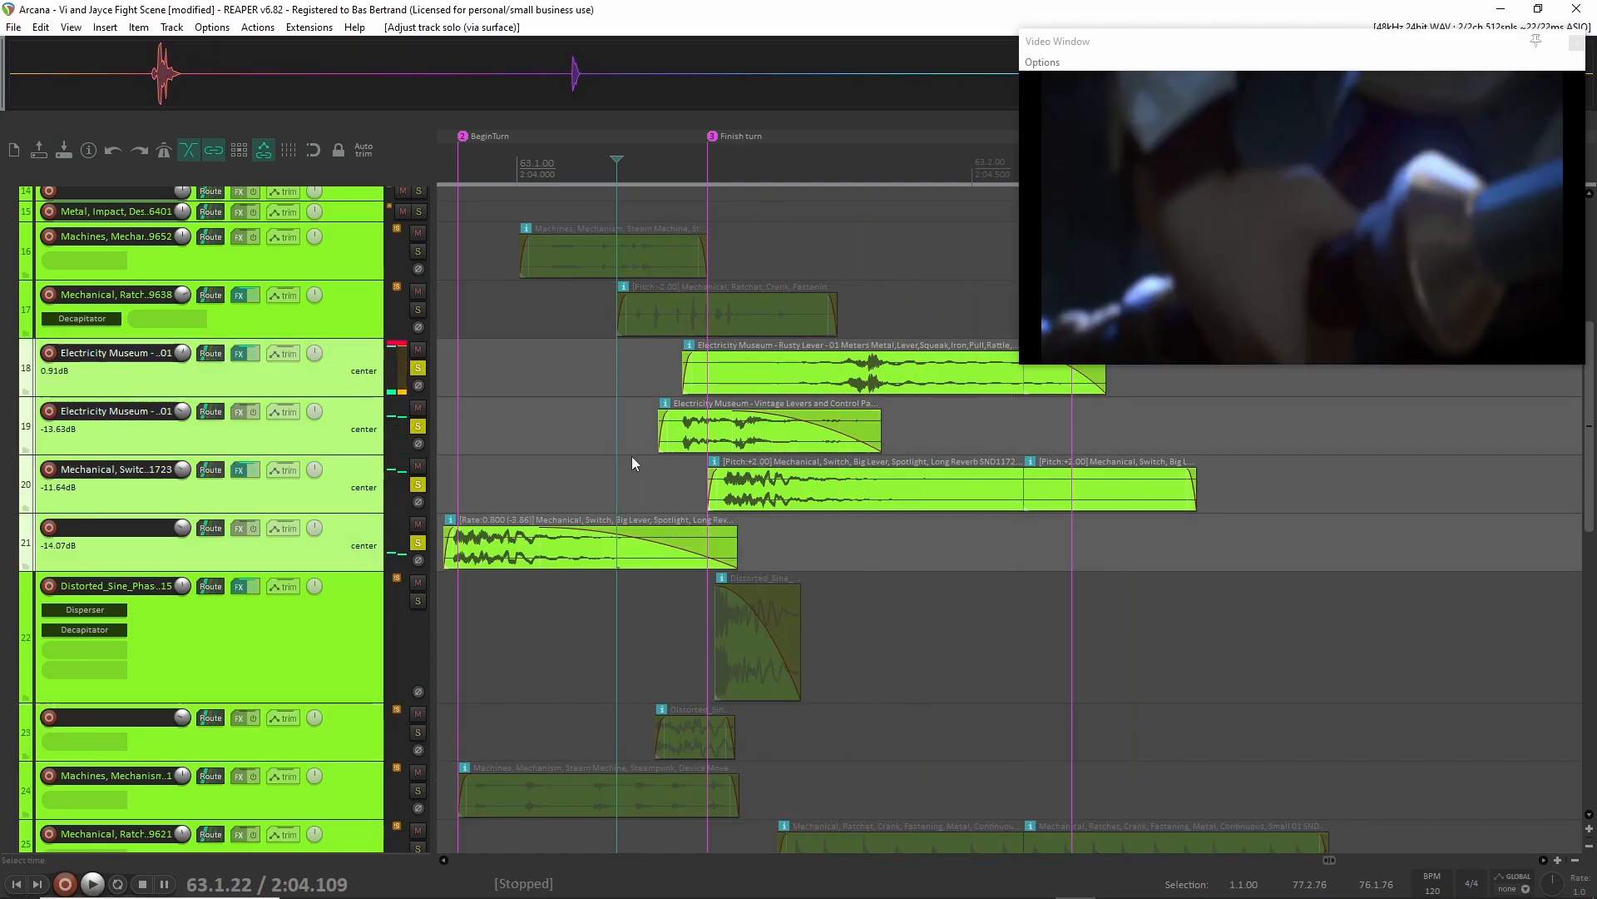
scroll(632, 456, left, 2)
click(572, 383)
key(space)
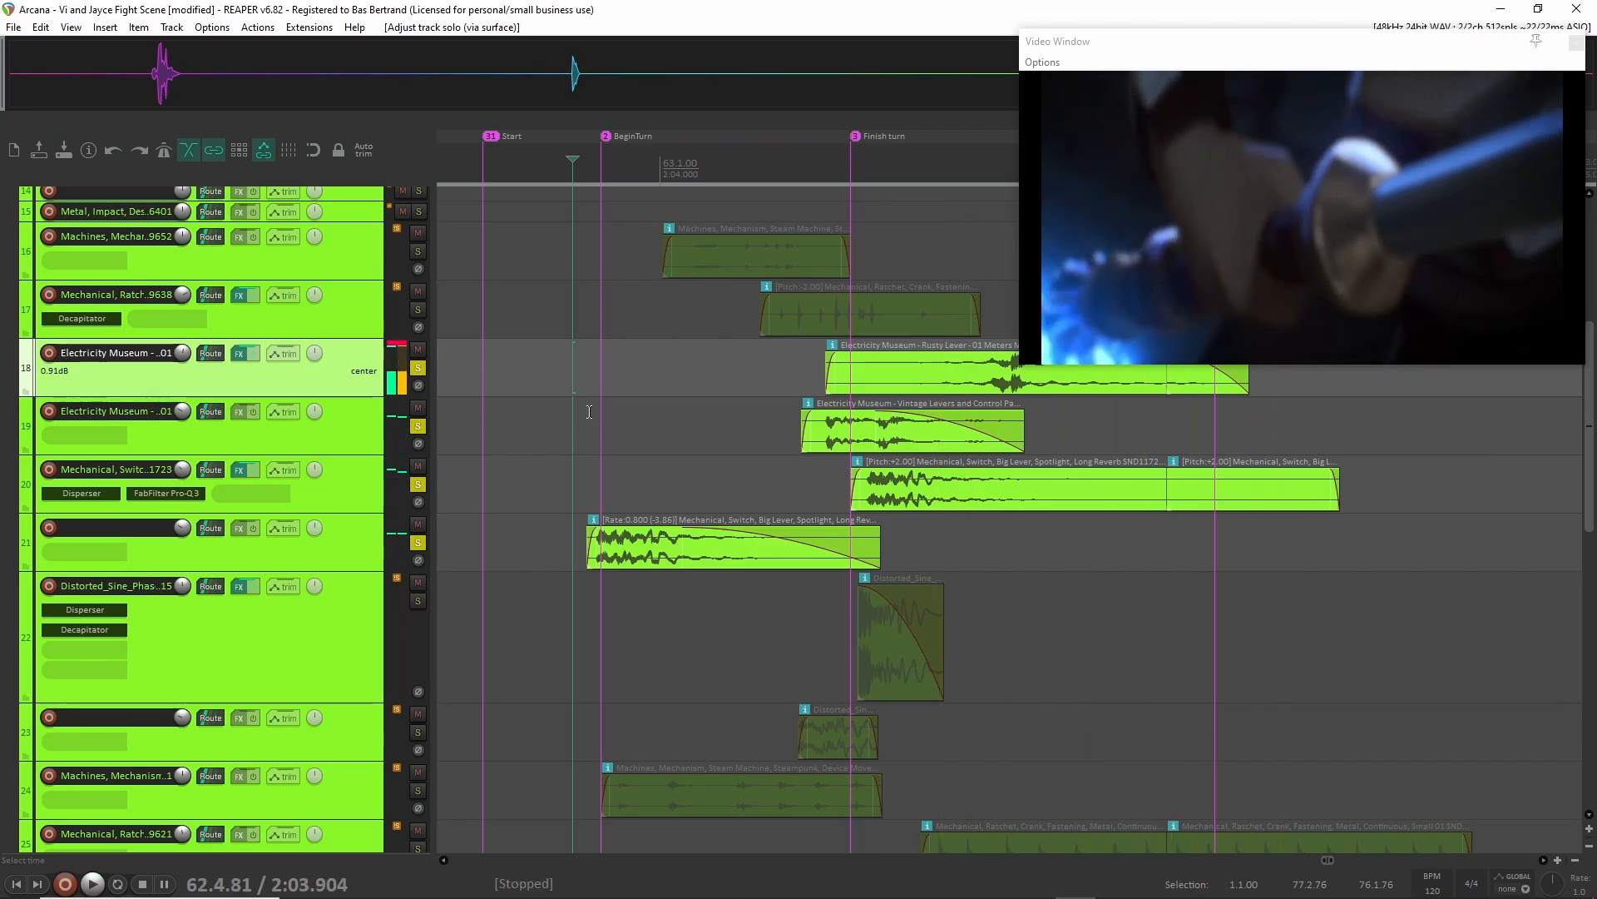
Unsolo all of tracks 18 through 21.
key(F6)
shift+click(353, 546)
key(F6)
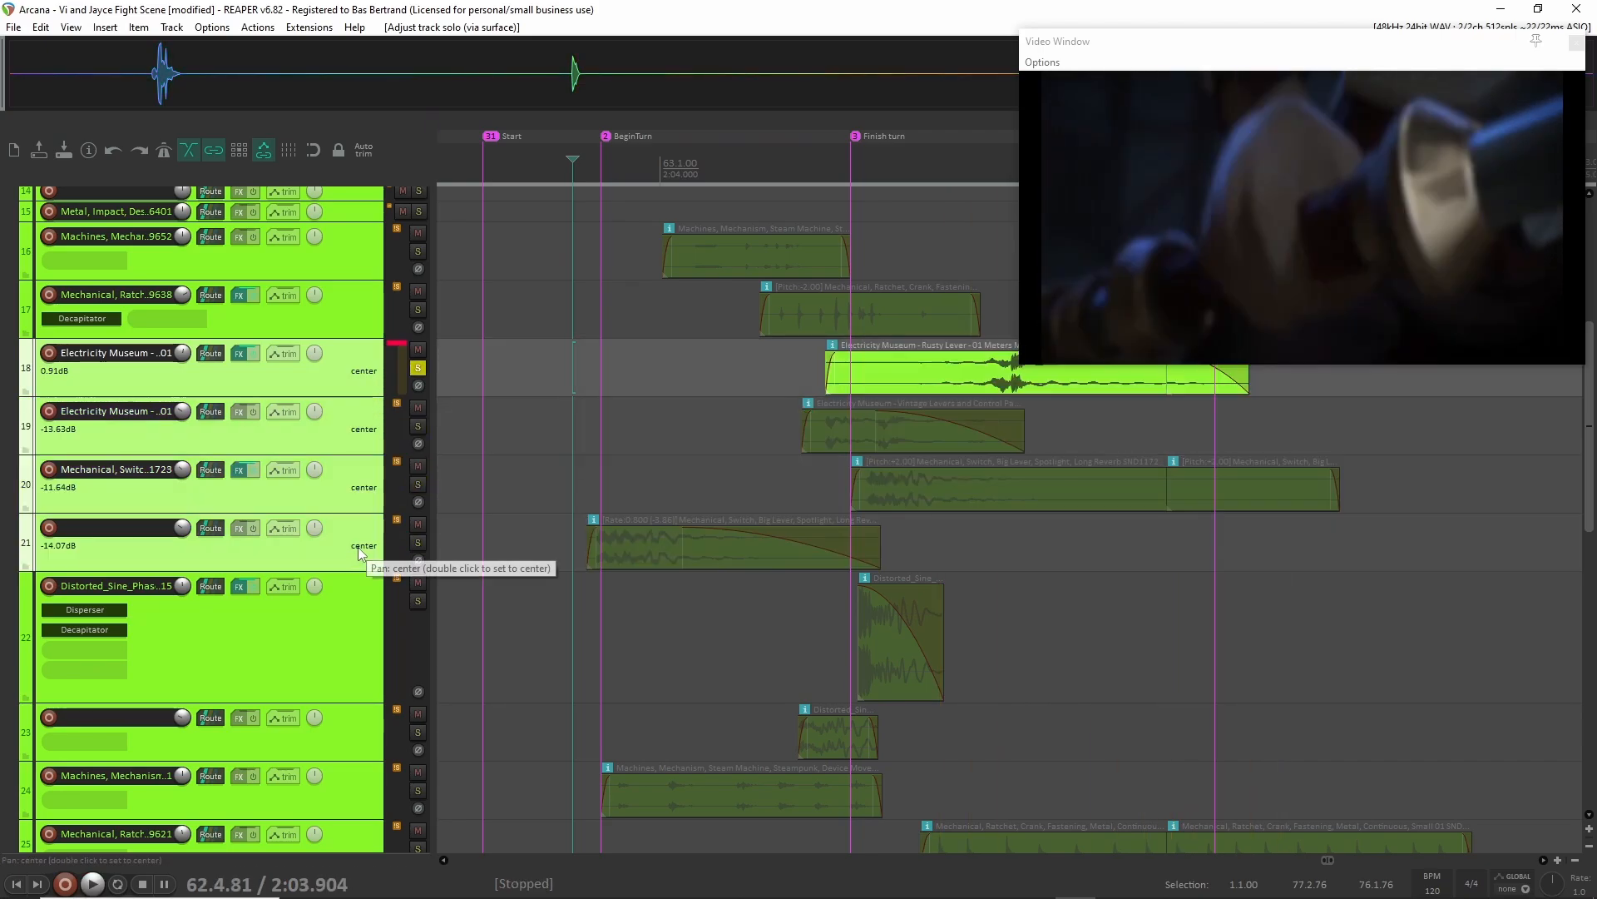
scroll(407, 420, down, 1)
click(418, 384)
Solo the EMPTy track instead of the Mechanical folder and scrub the video to just past the First opening marker.
scroll(557, 438, down, 4)
scroll(533, 441, right, 2)
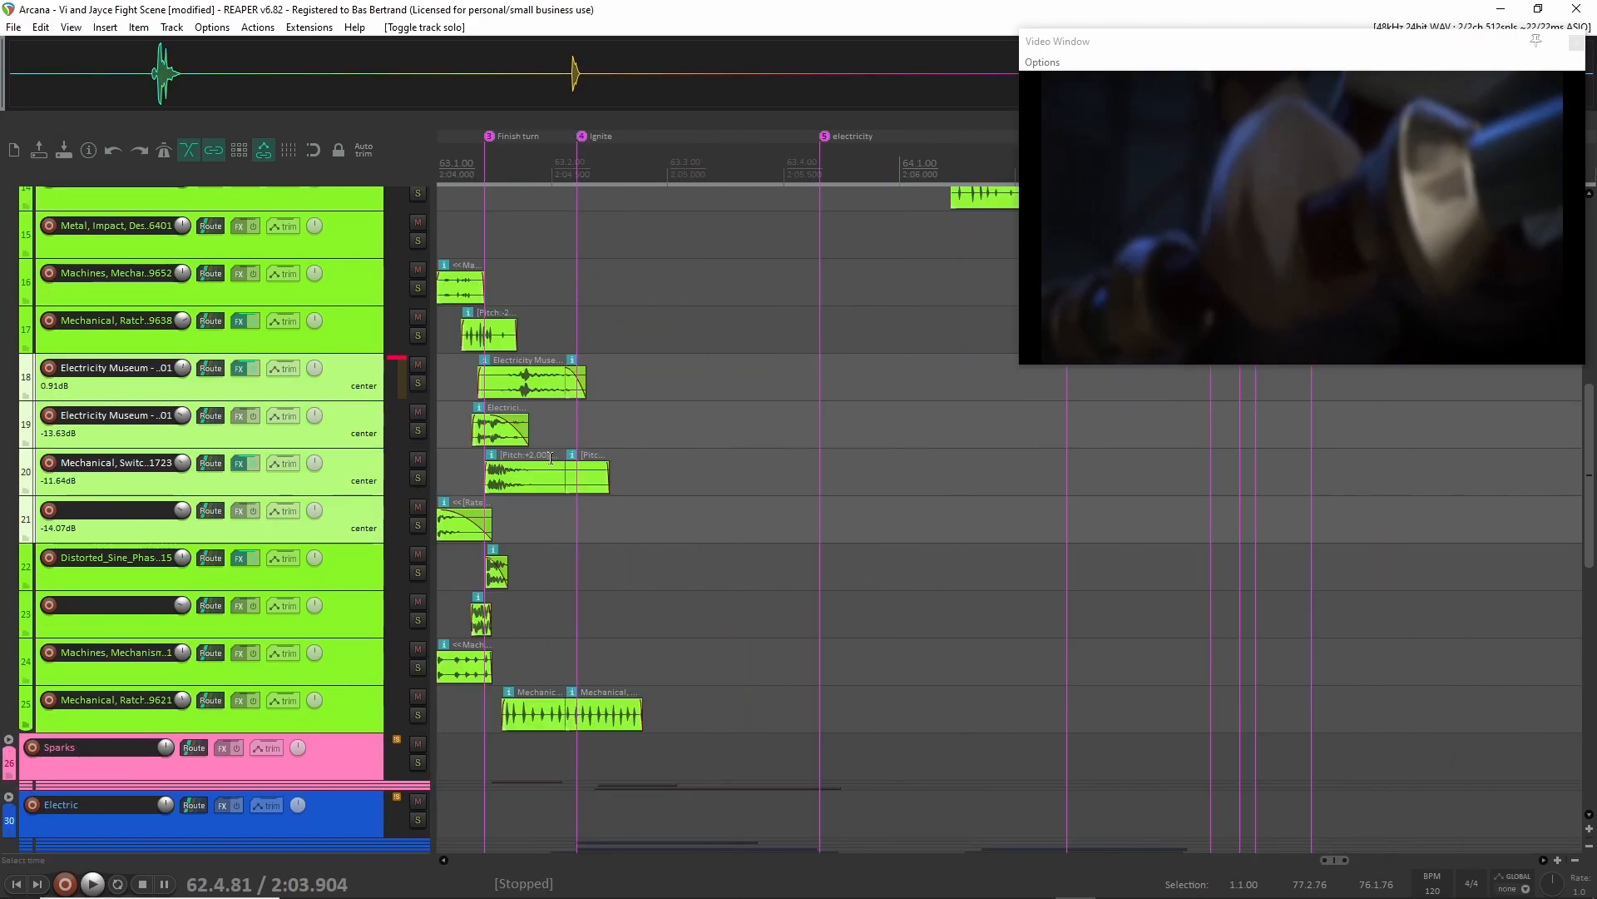
scroll(488, 451, up, 3)
scroll(606, 499, up, 5)
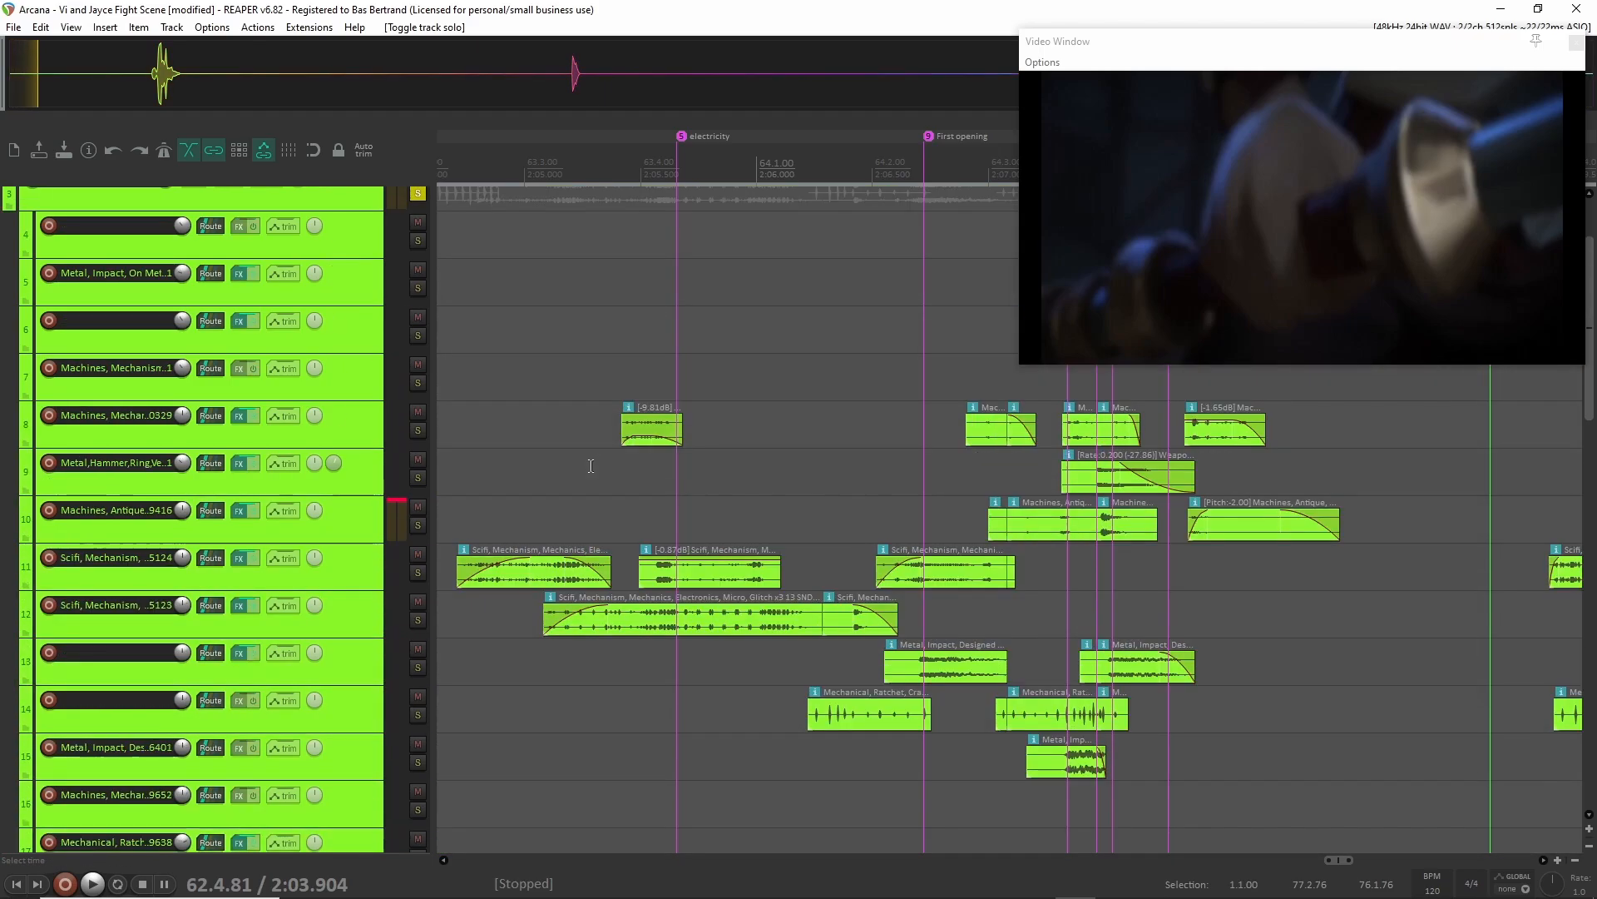
click(477, 382)
scroll(331, 281, up, 2)
click(348, 237)
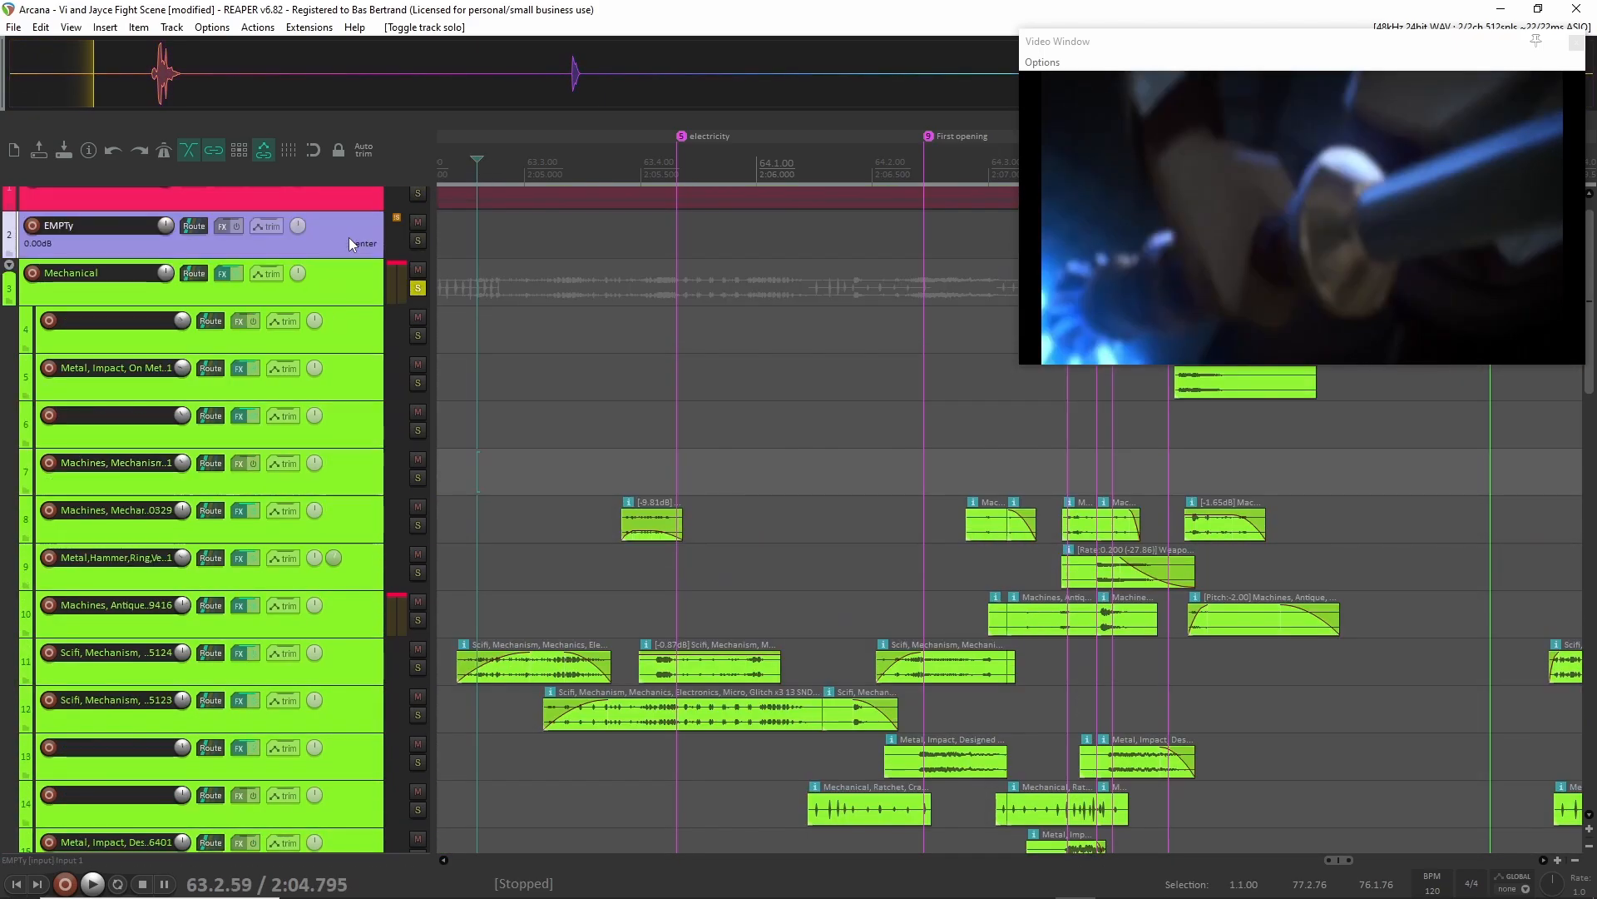
click(418, 241)
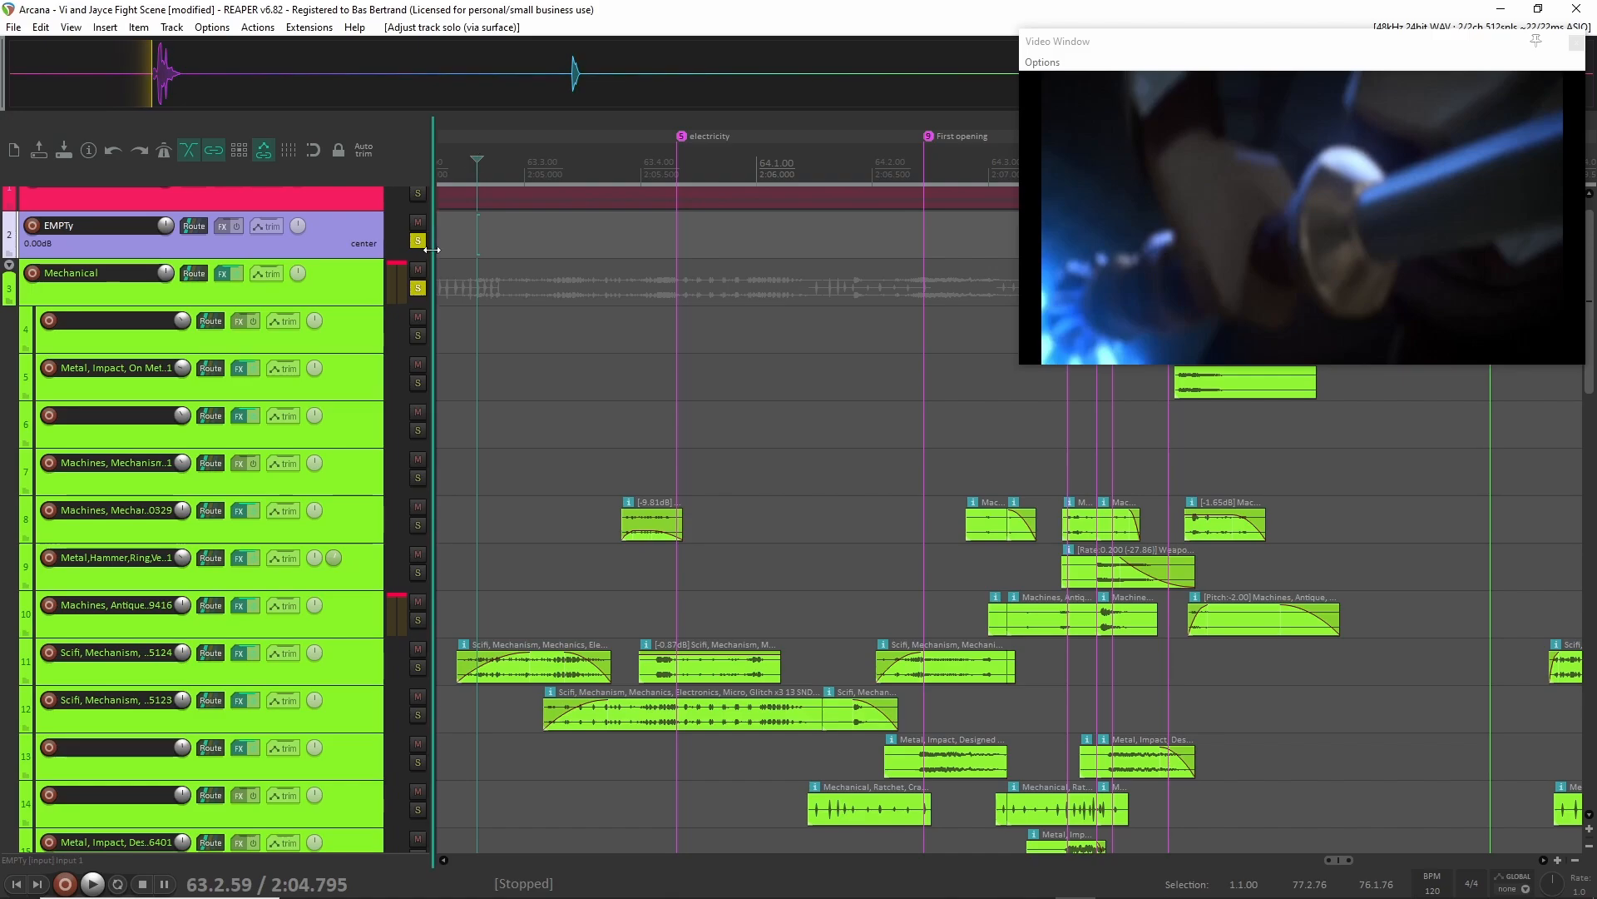
click(418, 288)
drag(477, 160, 1009, 175)
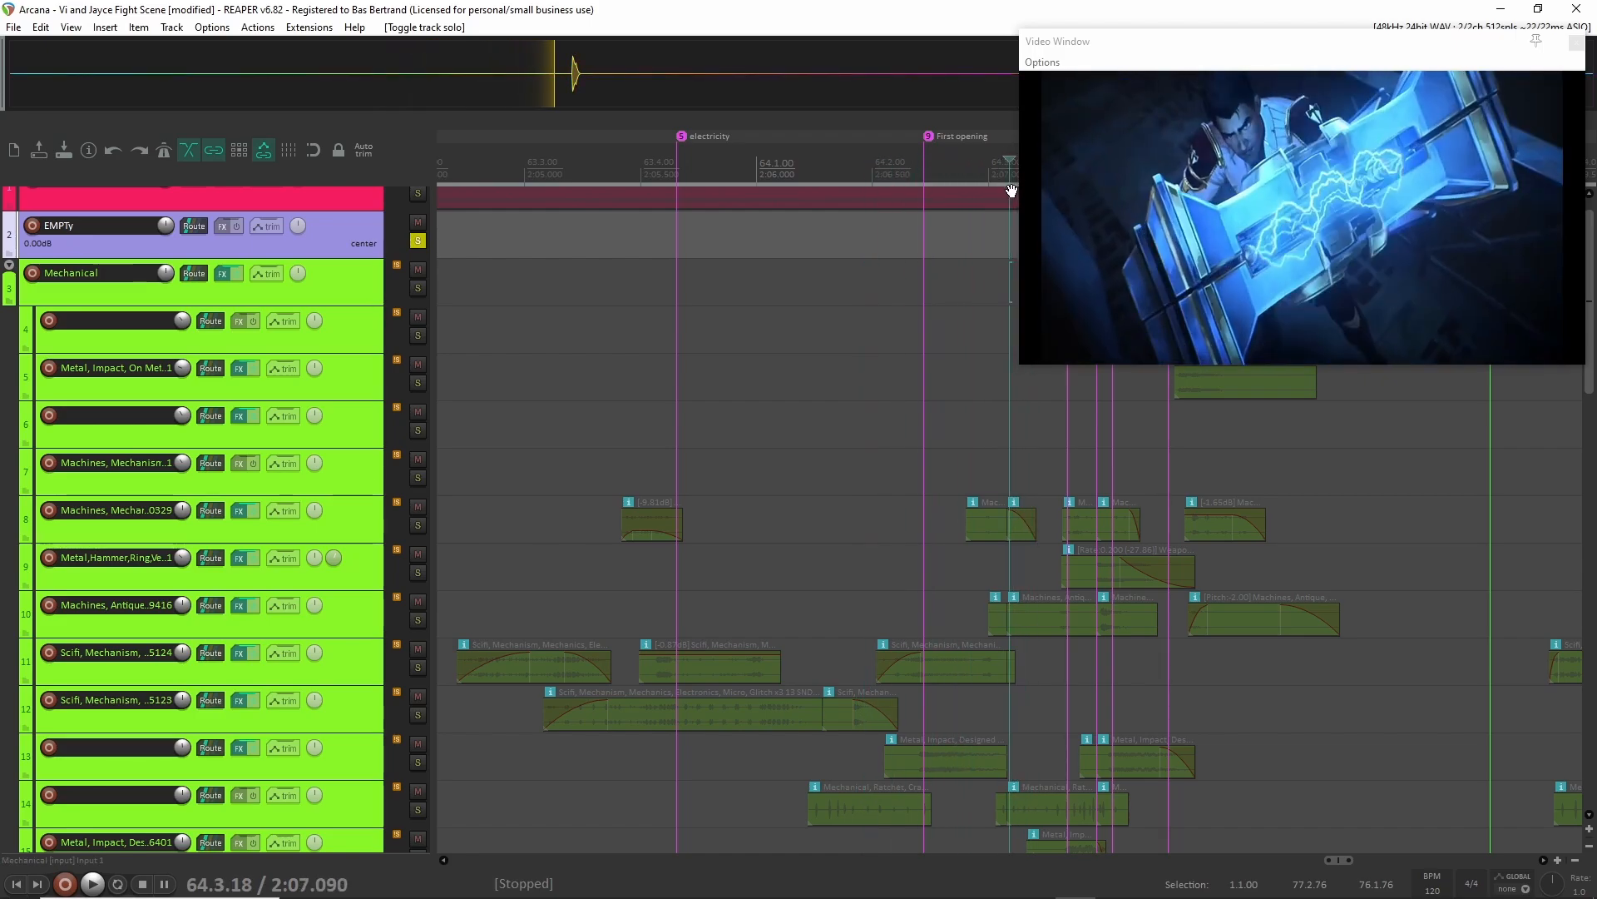
Solo the Mechanical folder instead of the EMPTy track and play the scene from the Finish turn marker.
click(419, 241)
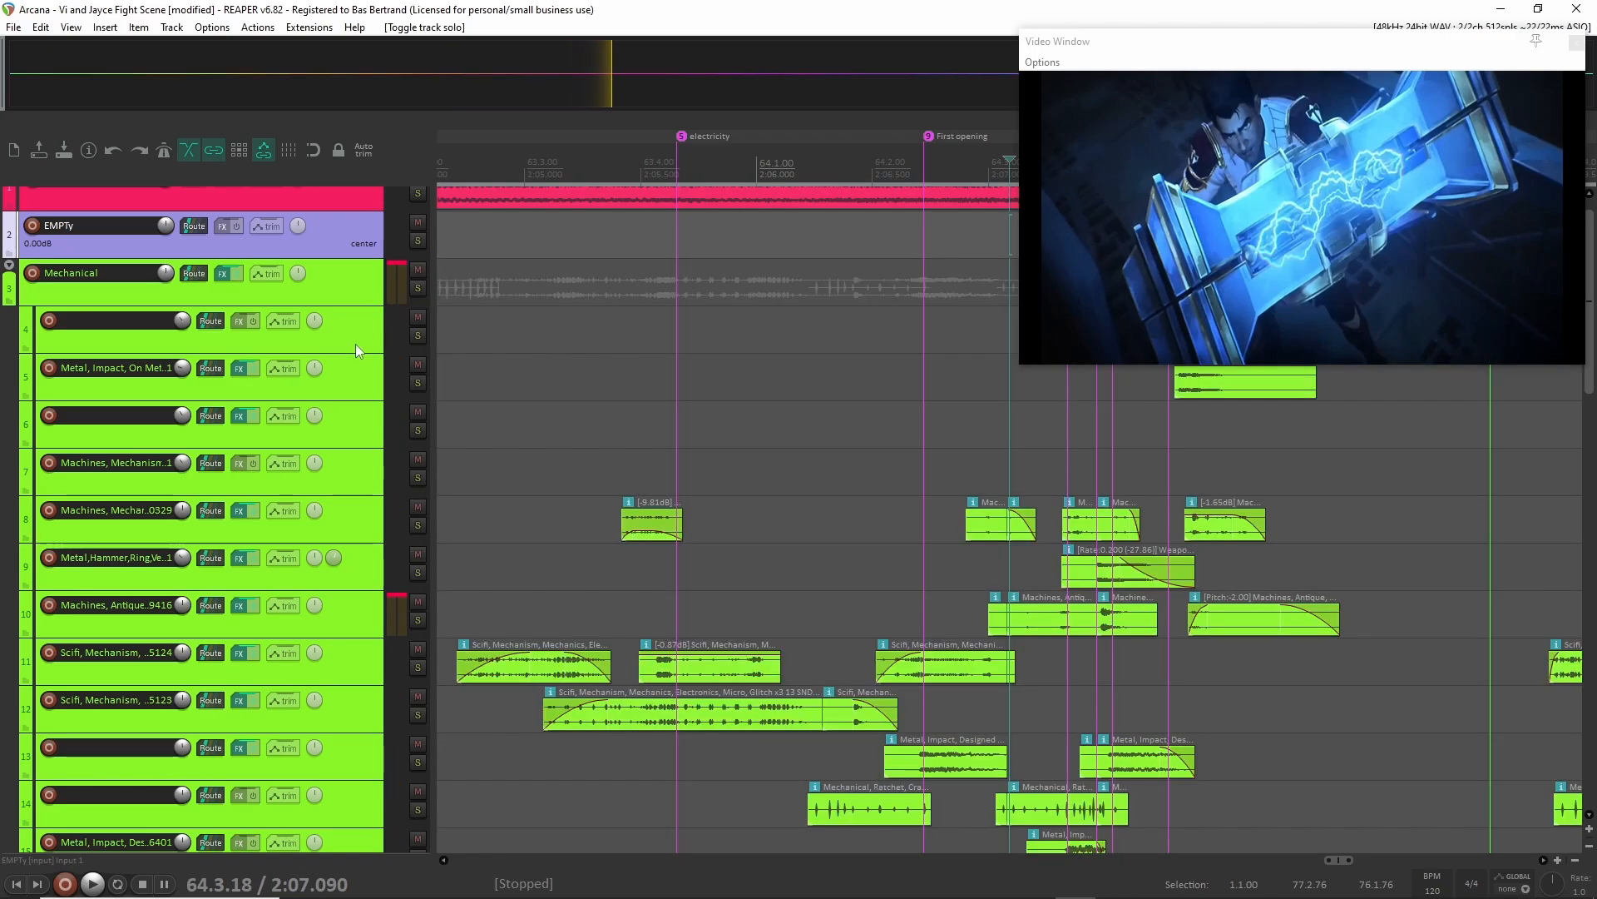
click(418, 288)
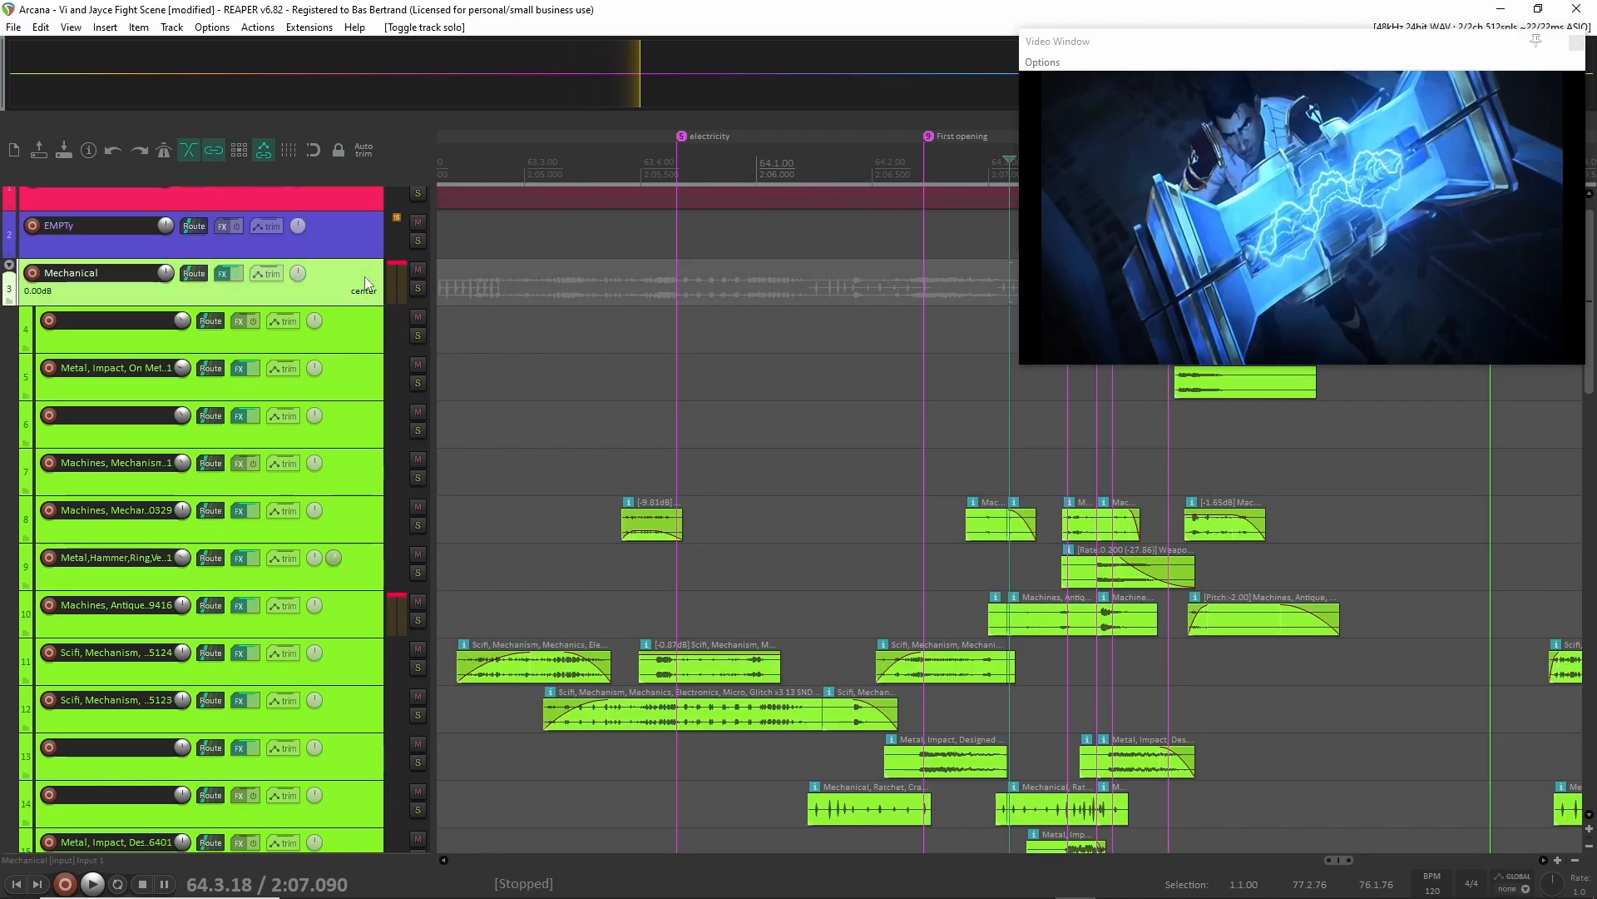
scroll(611, 429, left, 3)
click(624, 368)
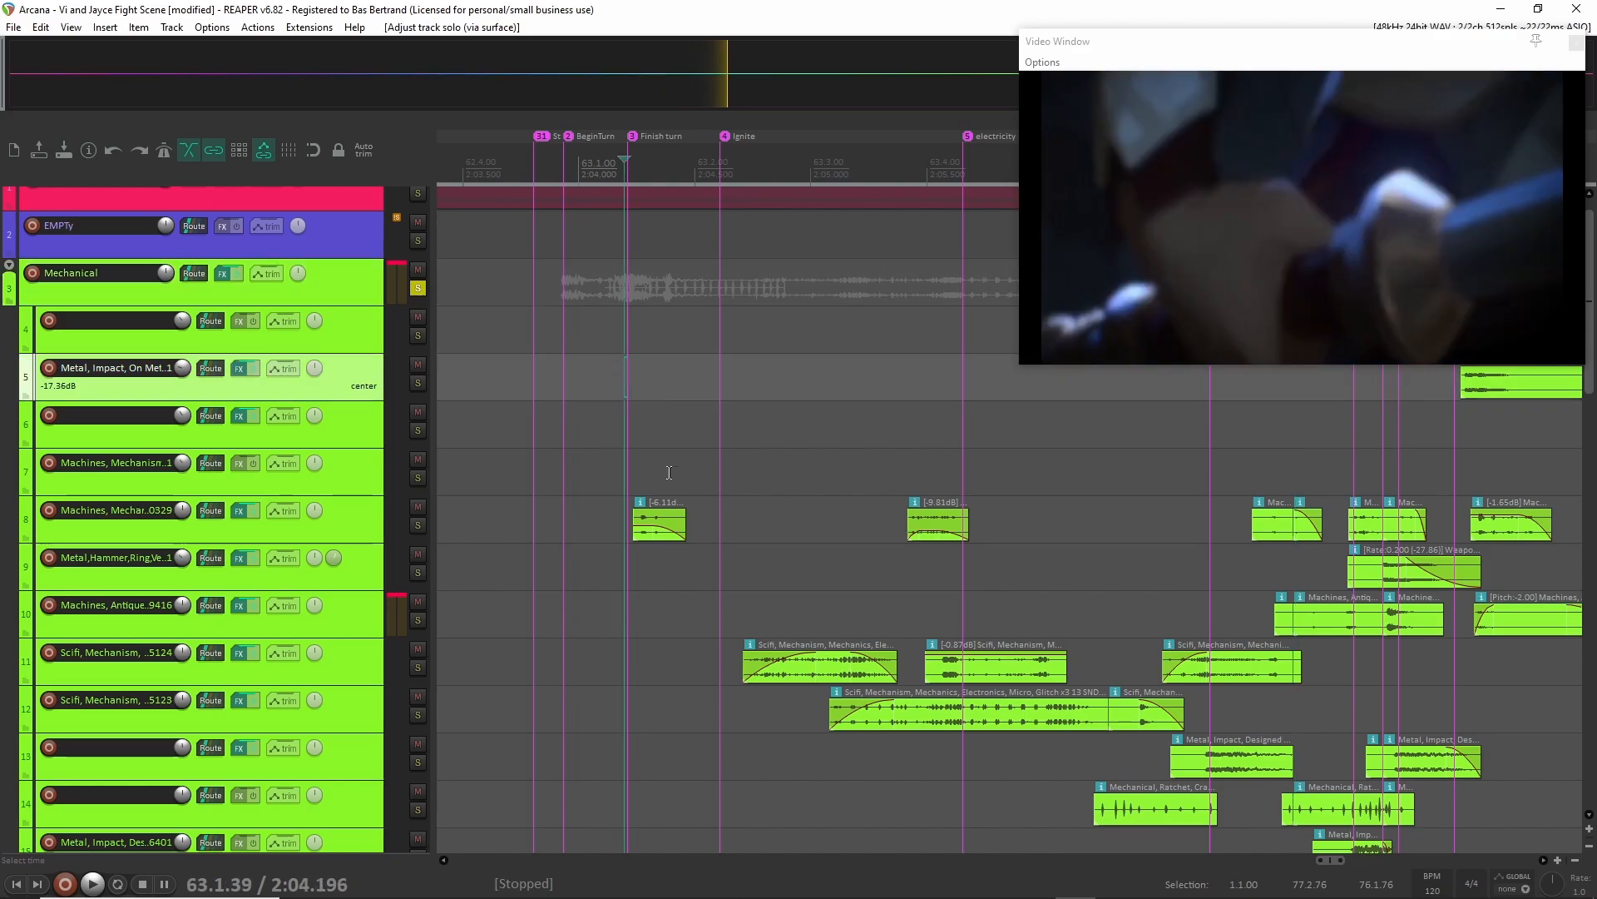
key(space)
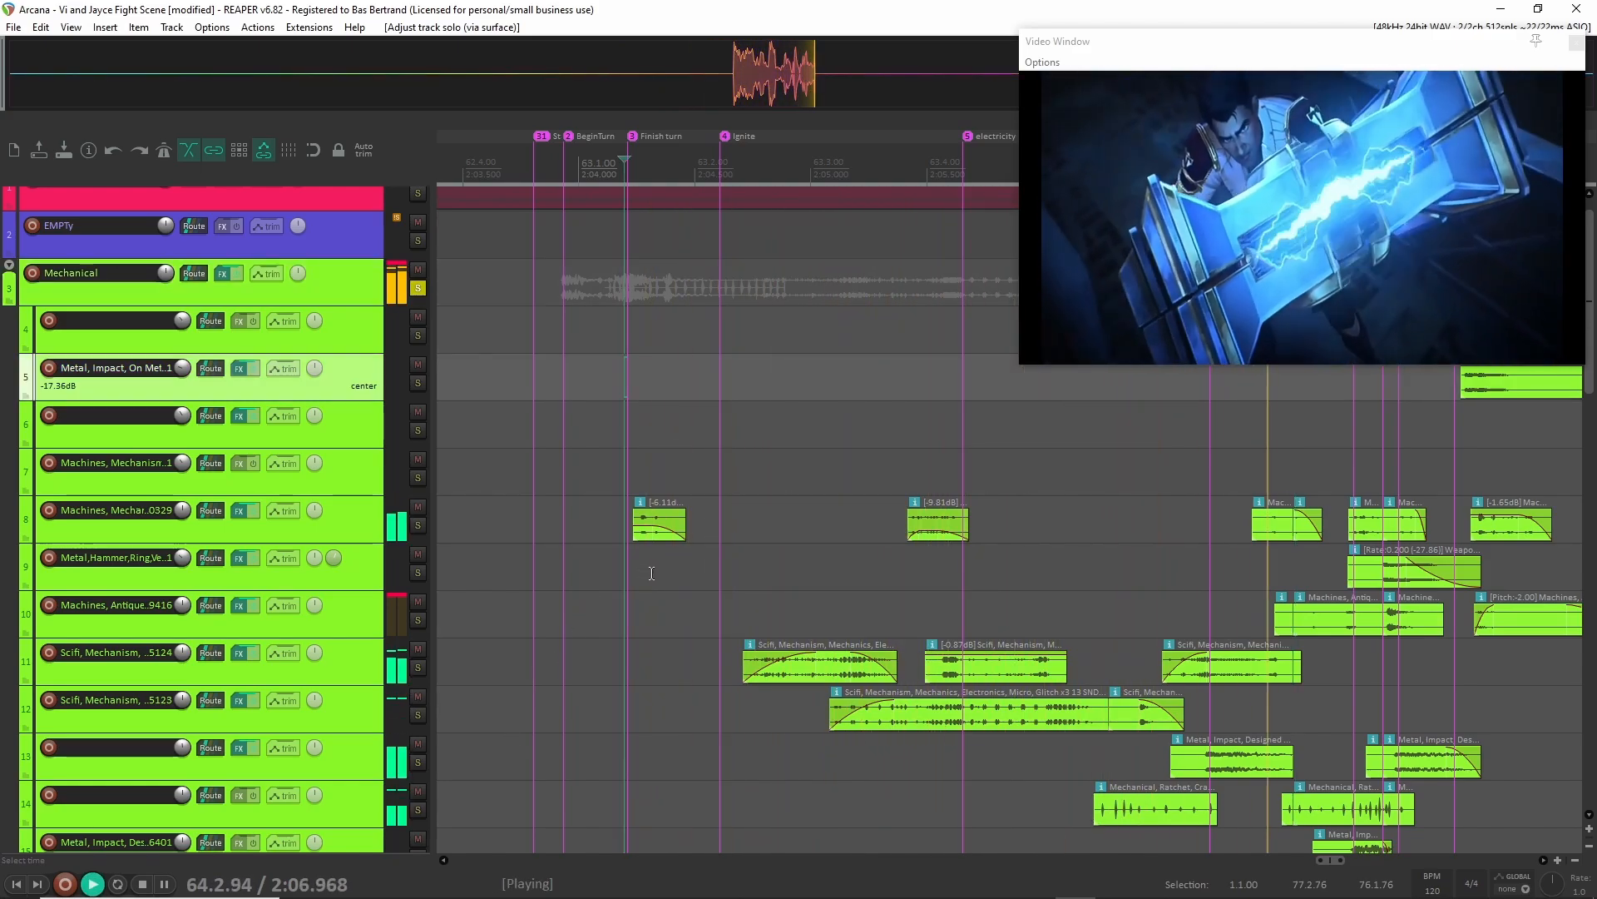
key(space)
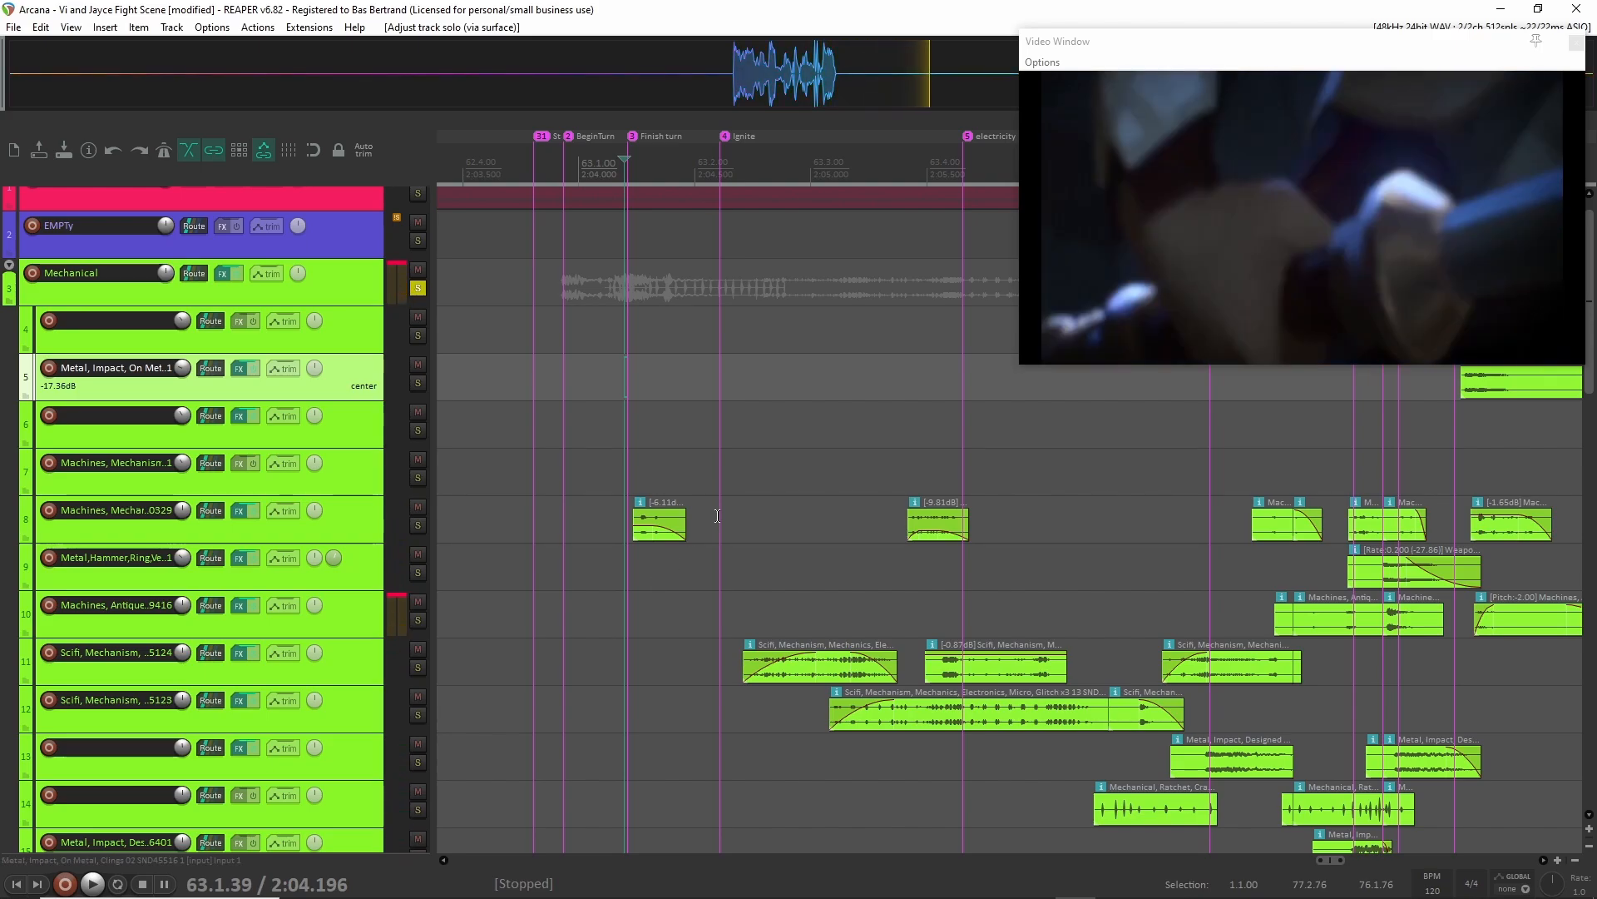
Replay the scene from the Finish turn marker, and solo tracks 11 and 12, the Scifi Mechanism layers, to play them from just after Ignite.
key(space)
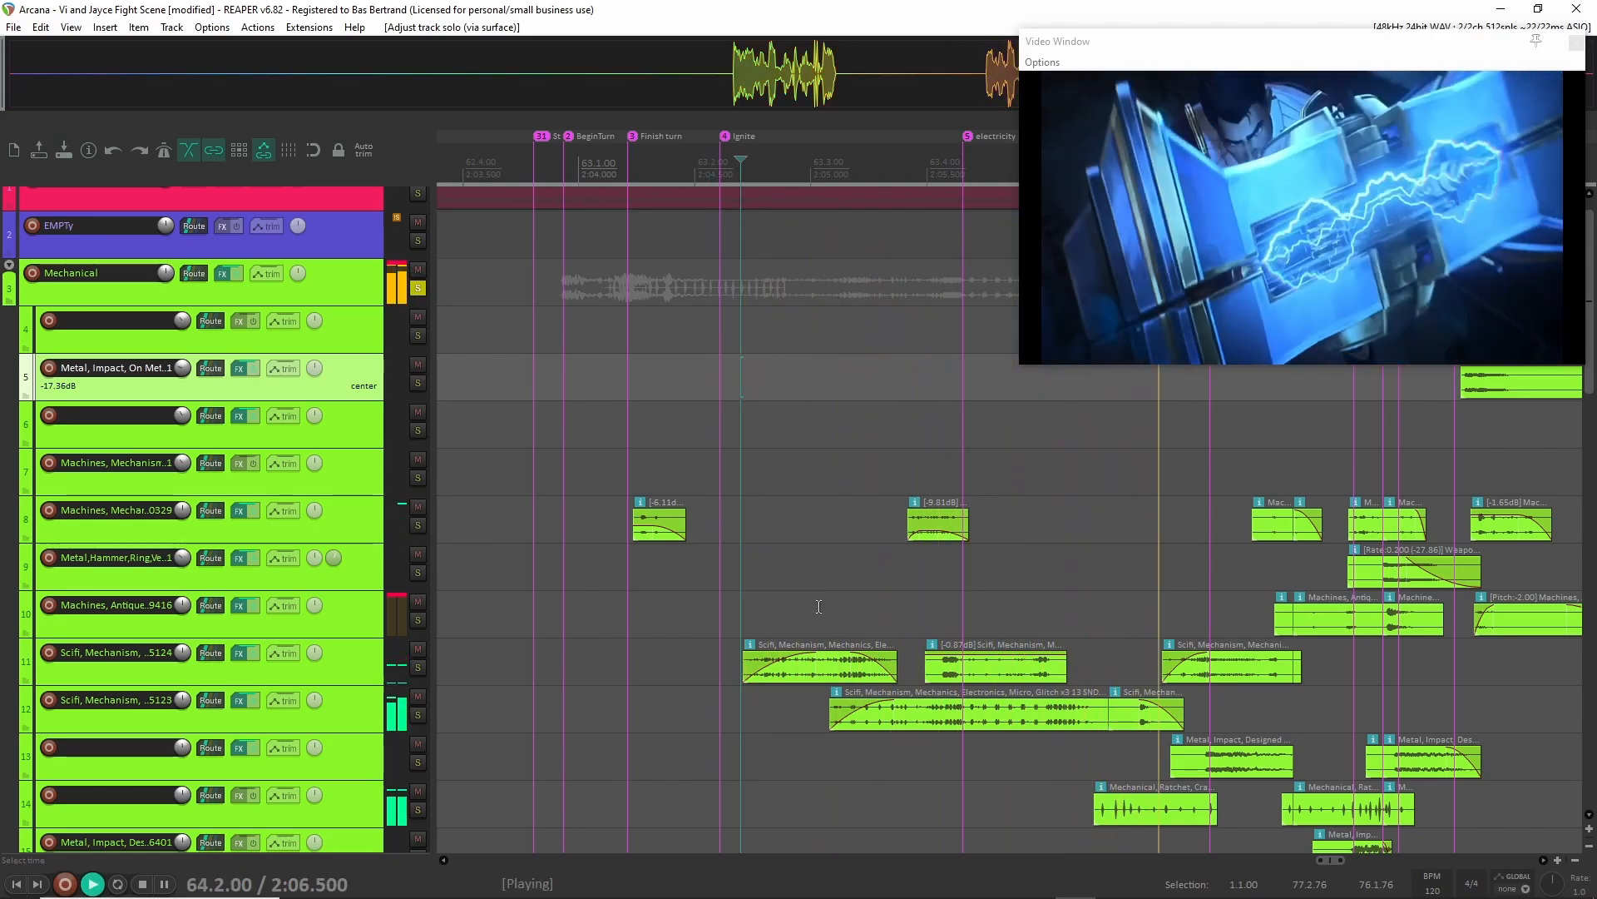
key(space)
click(363, 674)
ctrl+click(358, 717)
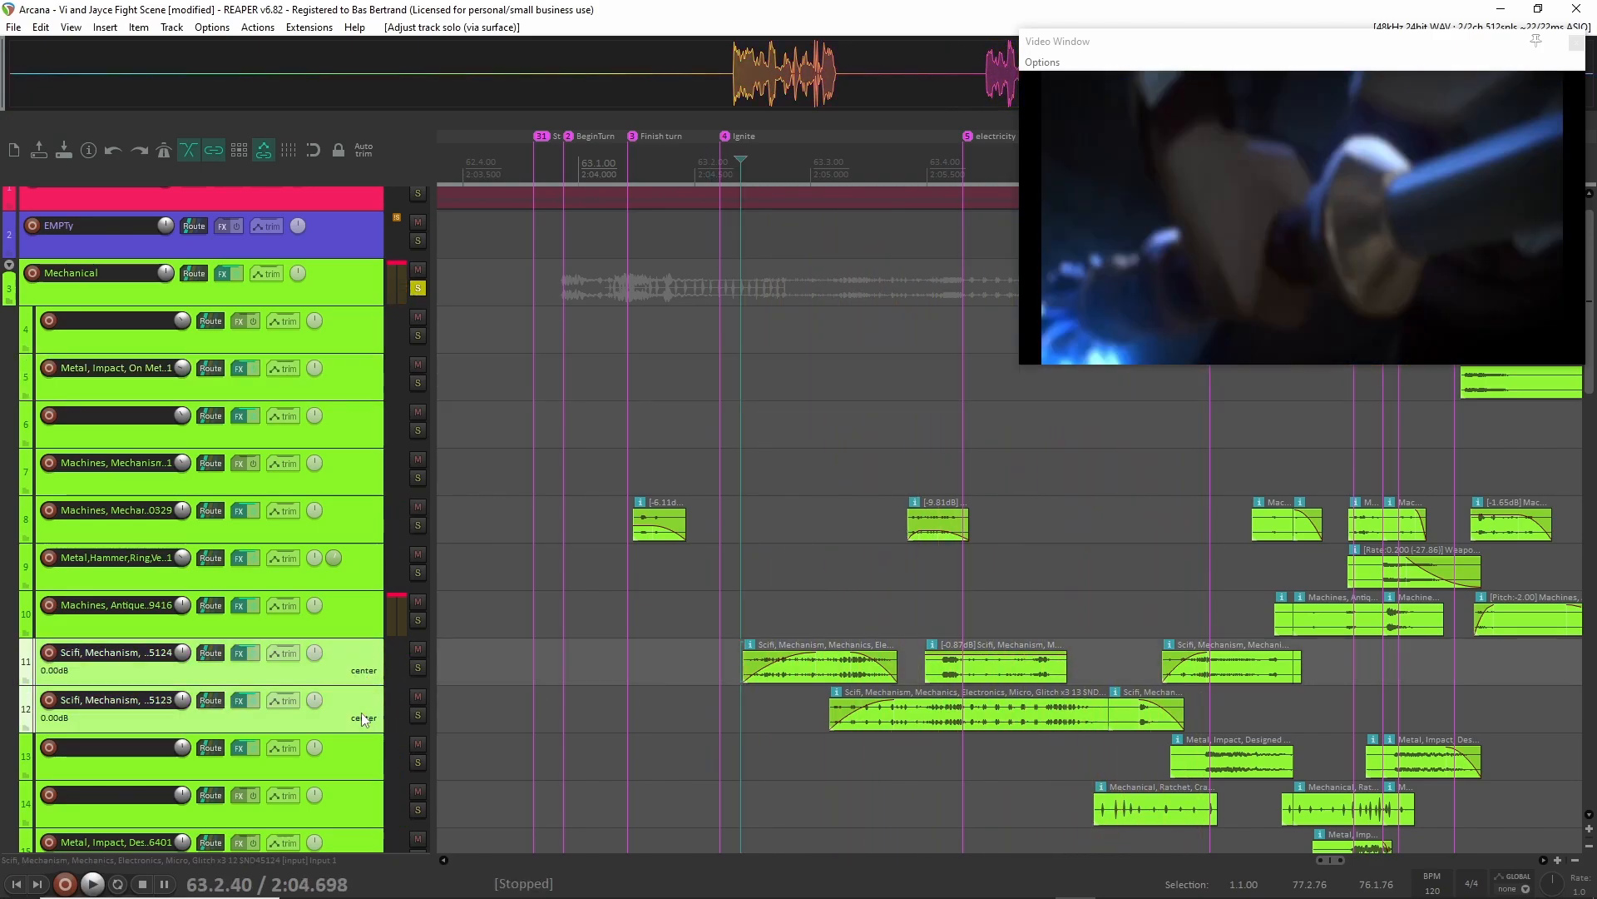
click(416, 717)
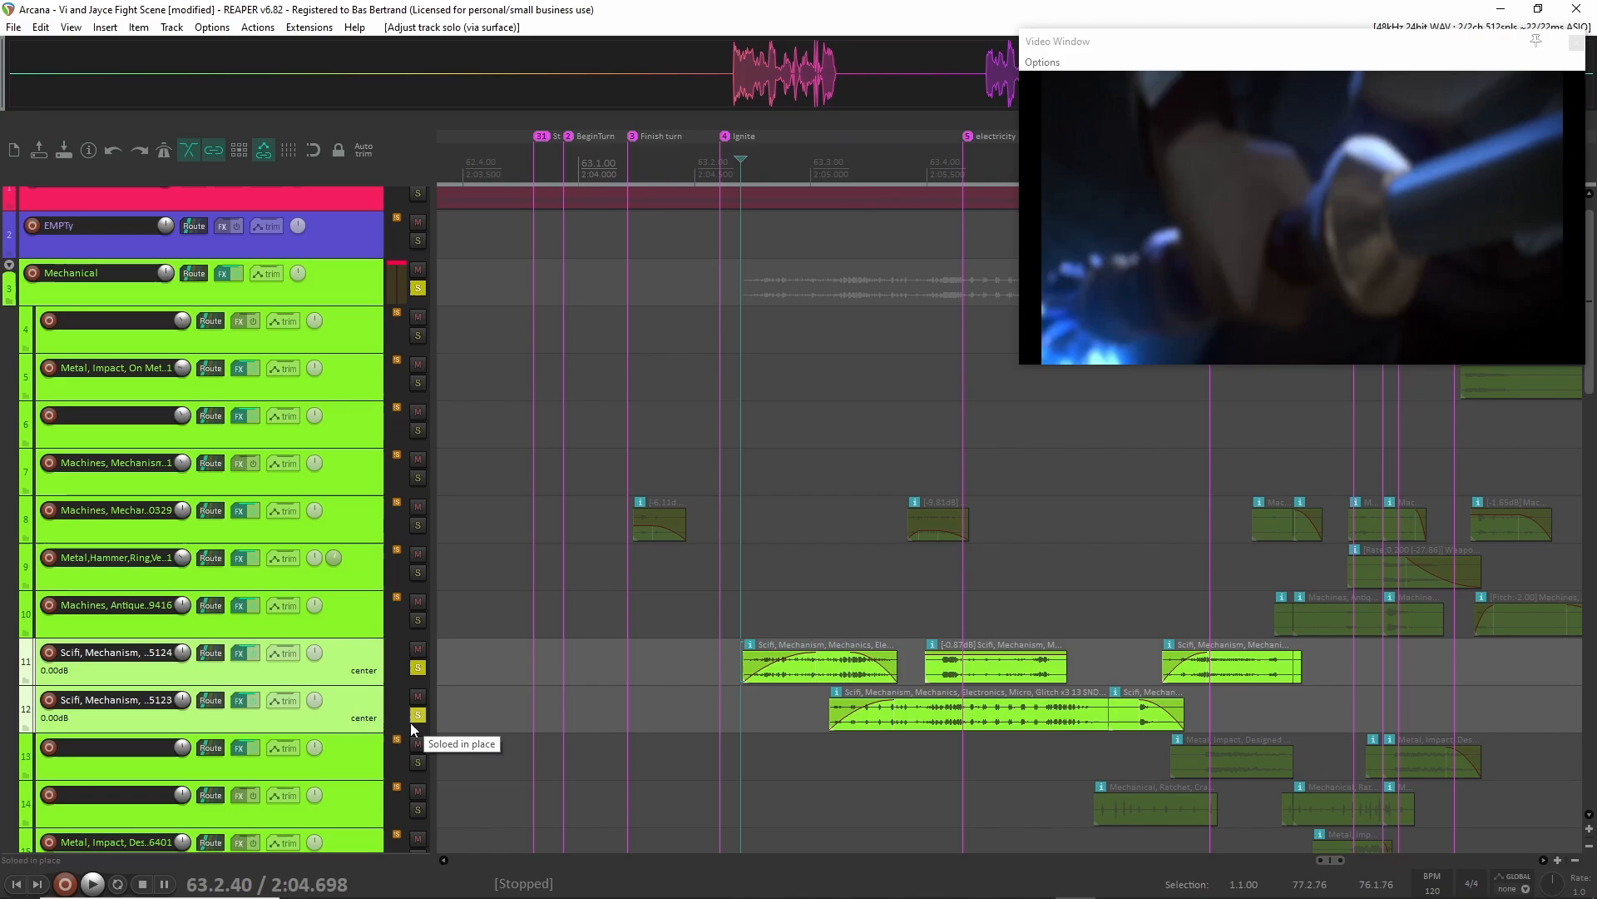
click(736, 666)
key(space)
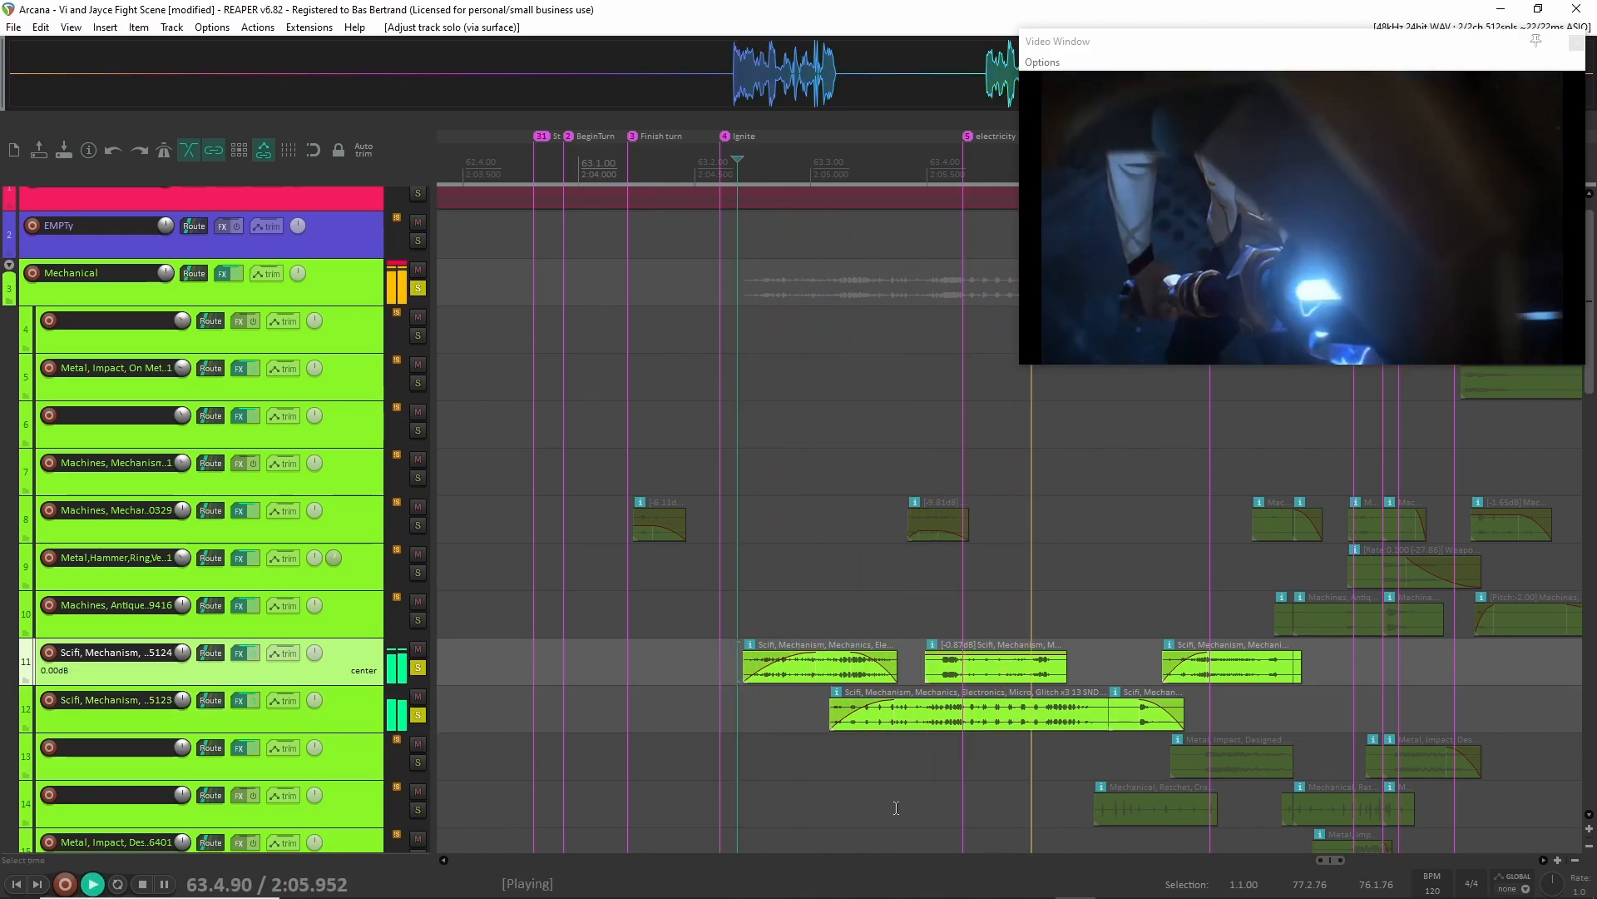
key(space)
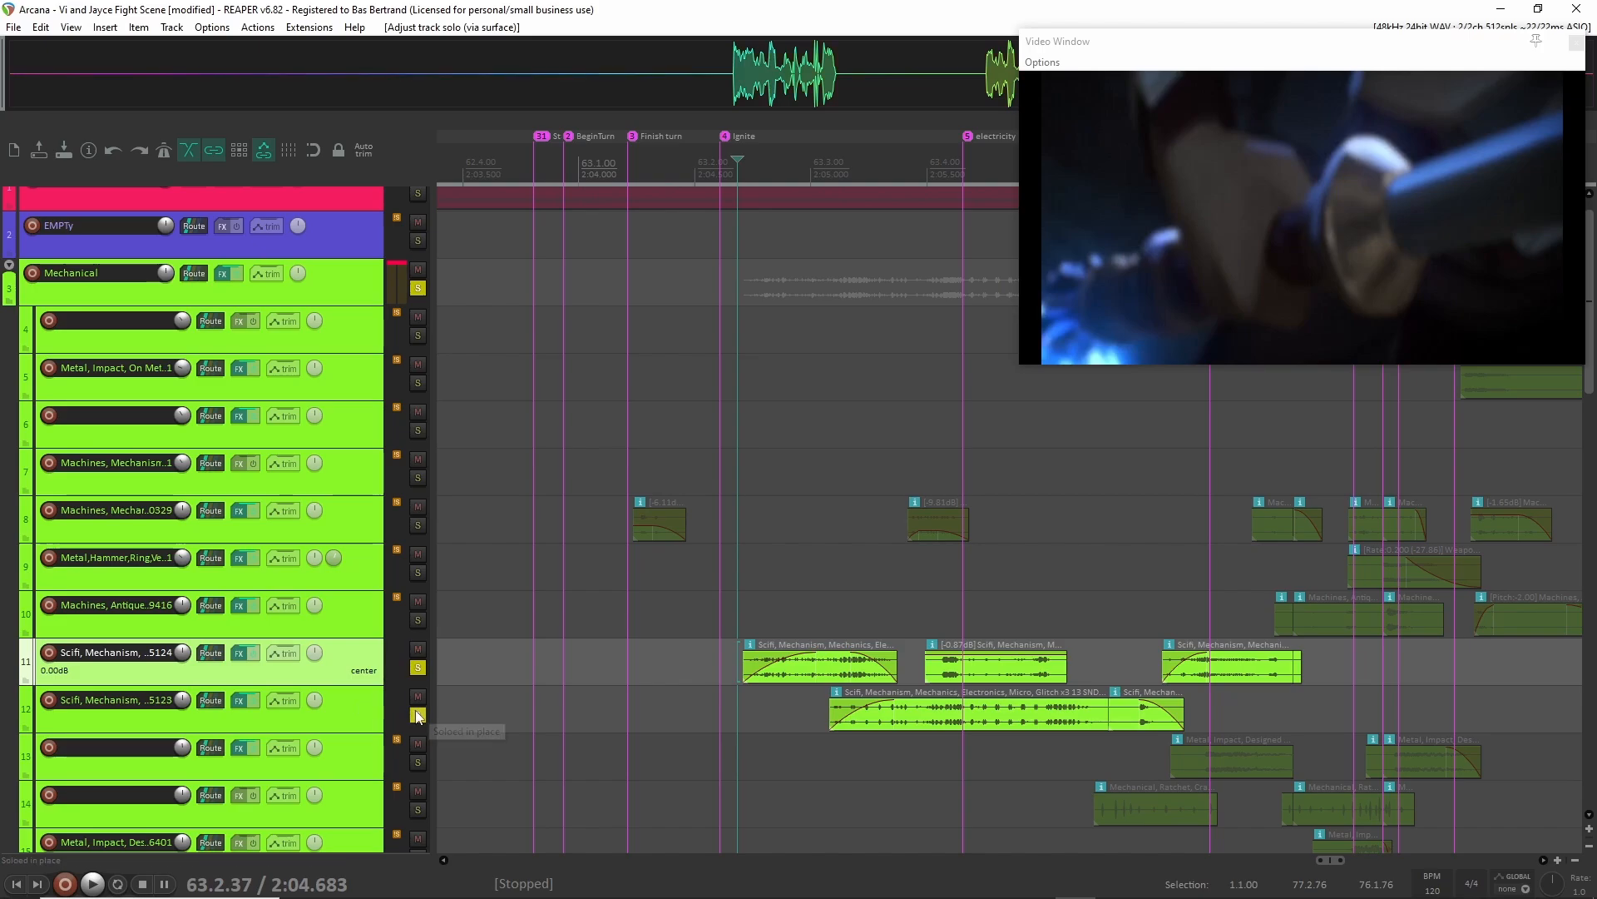
Unsolo tracks 11 and 12 and enlarge track 12's height to expose its effect slots.
click(418, 715)
click(418, 668)
drag(339, 760, 333, 782)
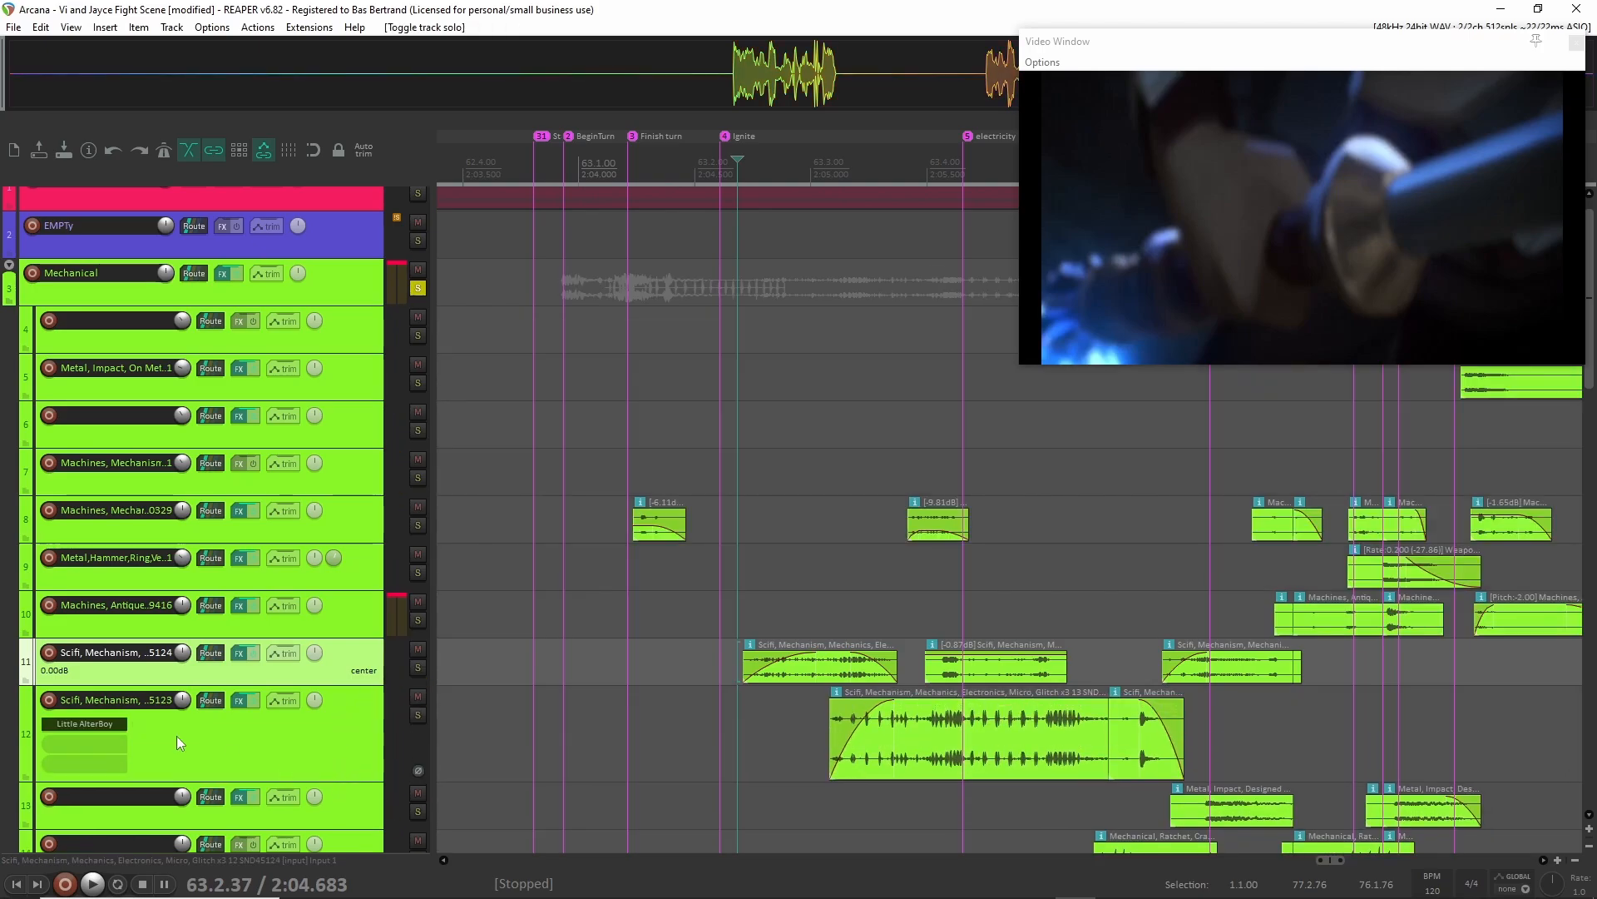
click(255, 759)
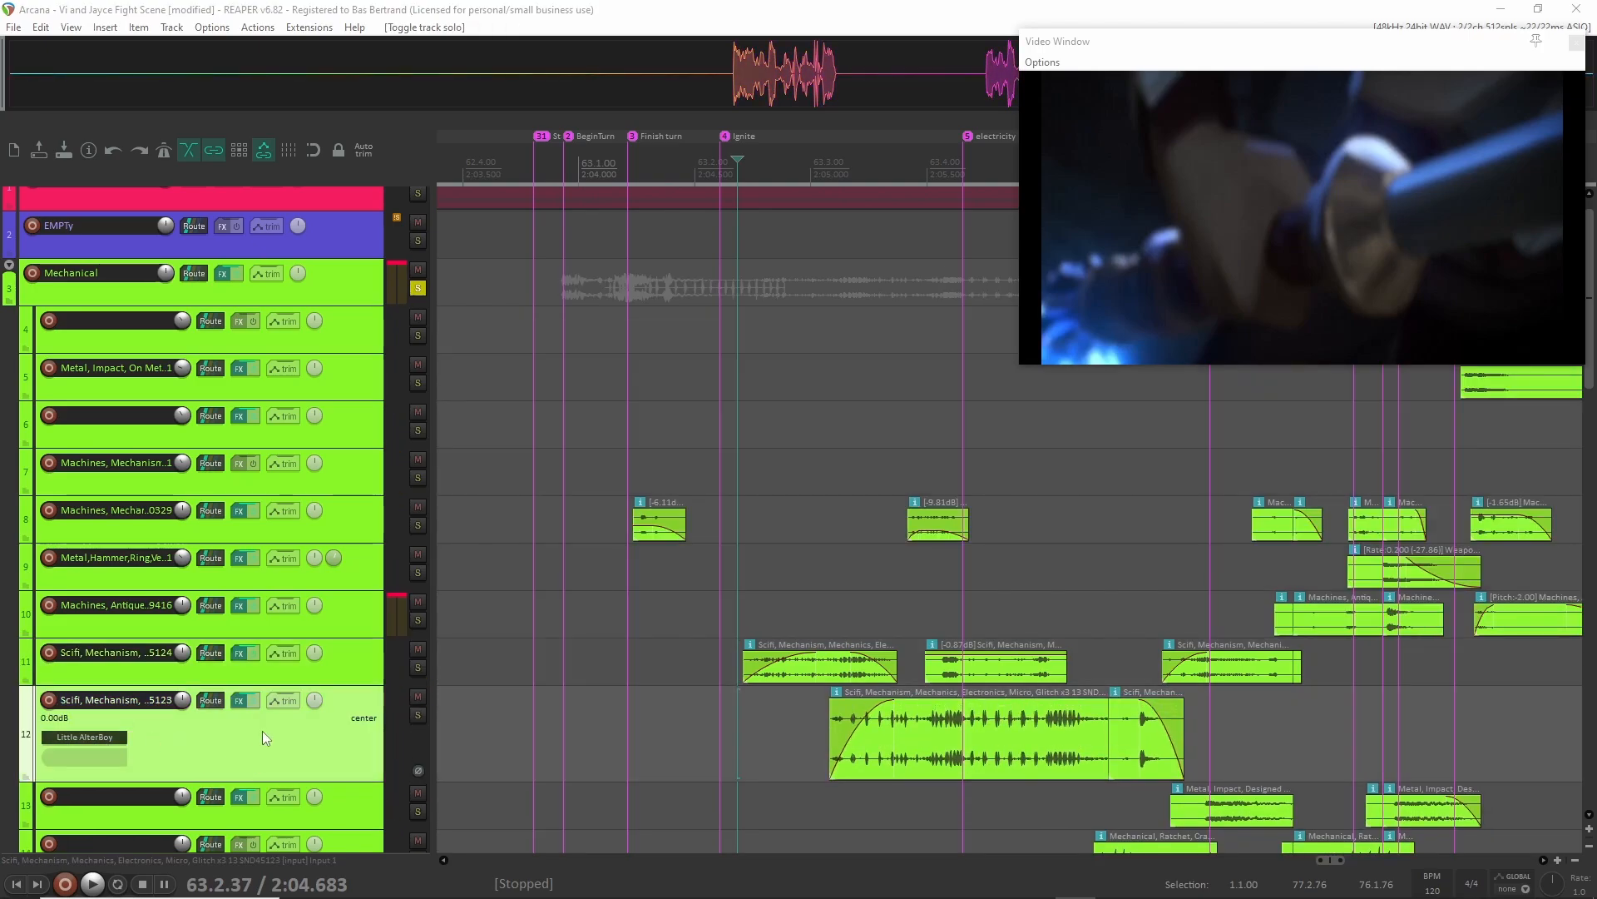
Play the mix from just before track 12's first clip, and again with its Little AlterBoy effect open for inspection, and close the effect.
click(795, 735)
key(space)
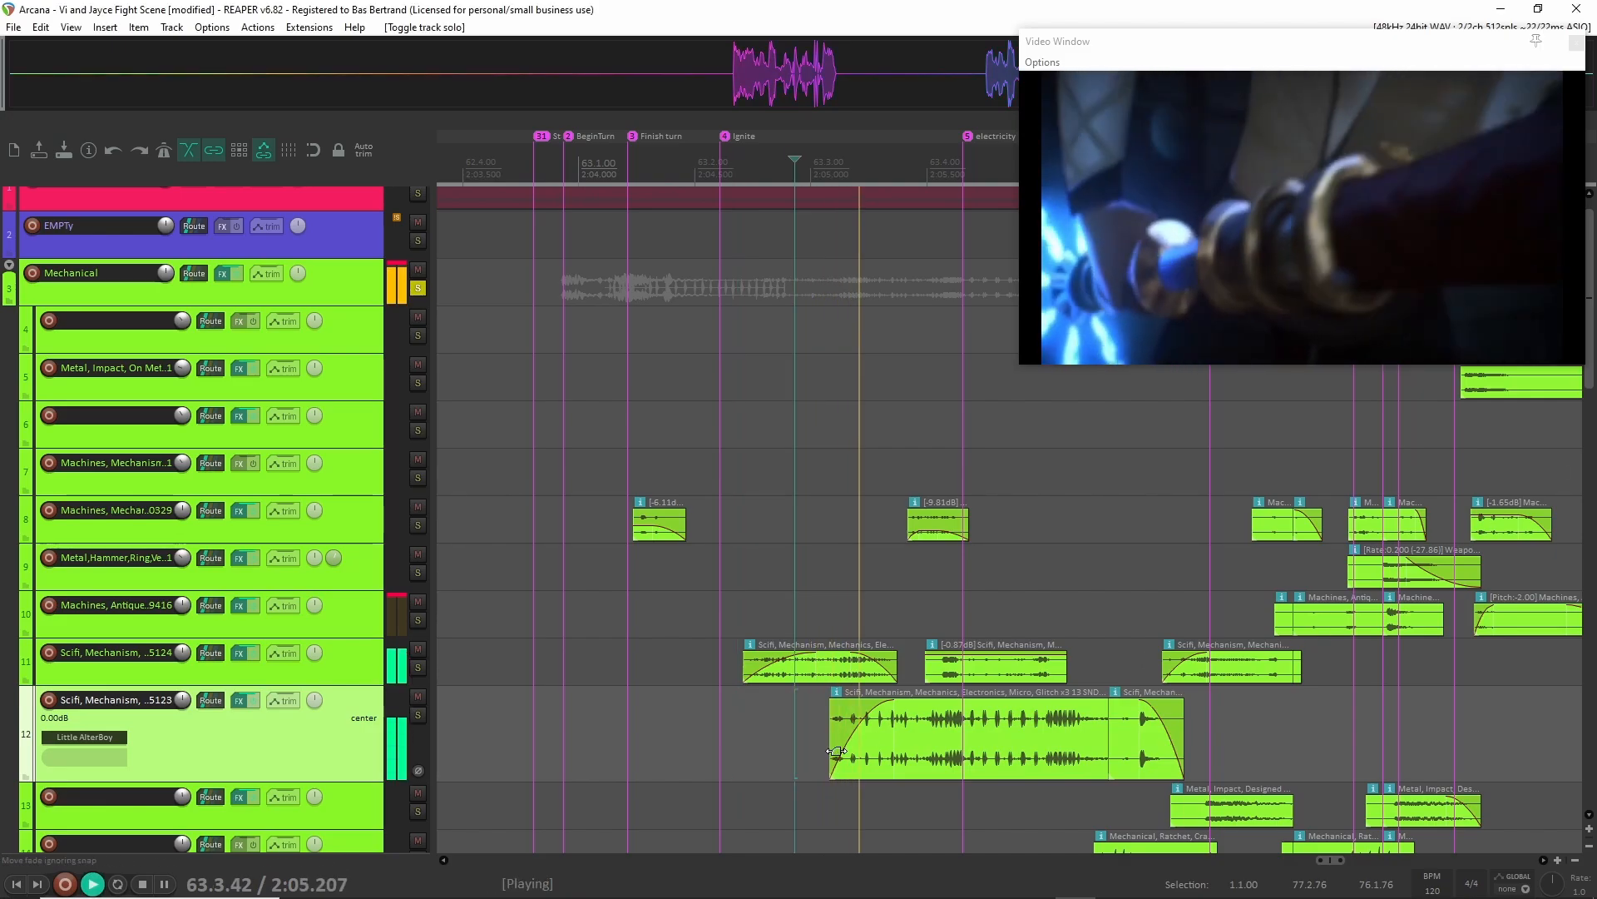
key(space)
click(84, 737)
drag(827, 285, 704, 271)
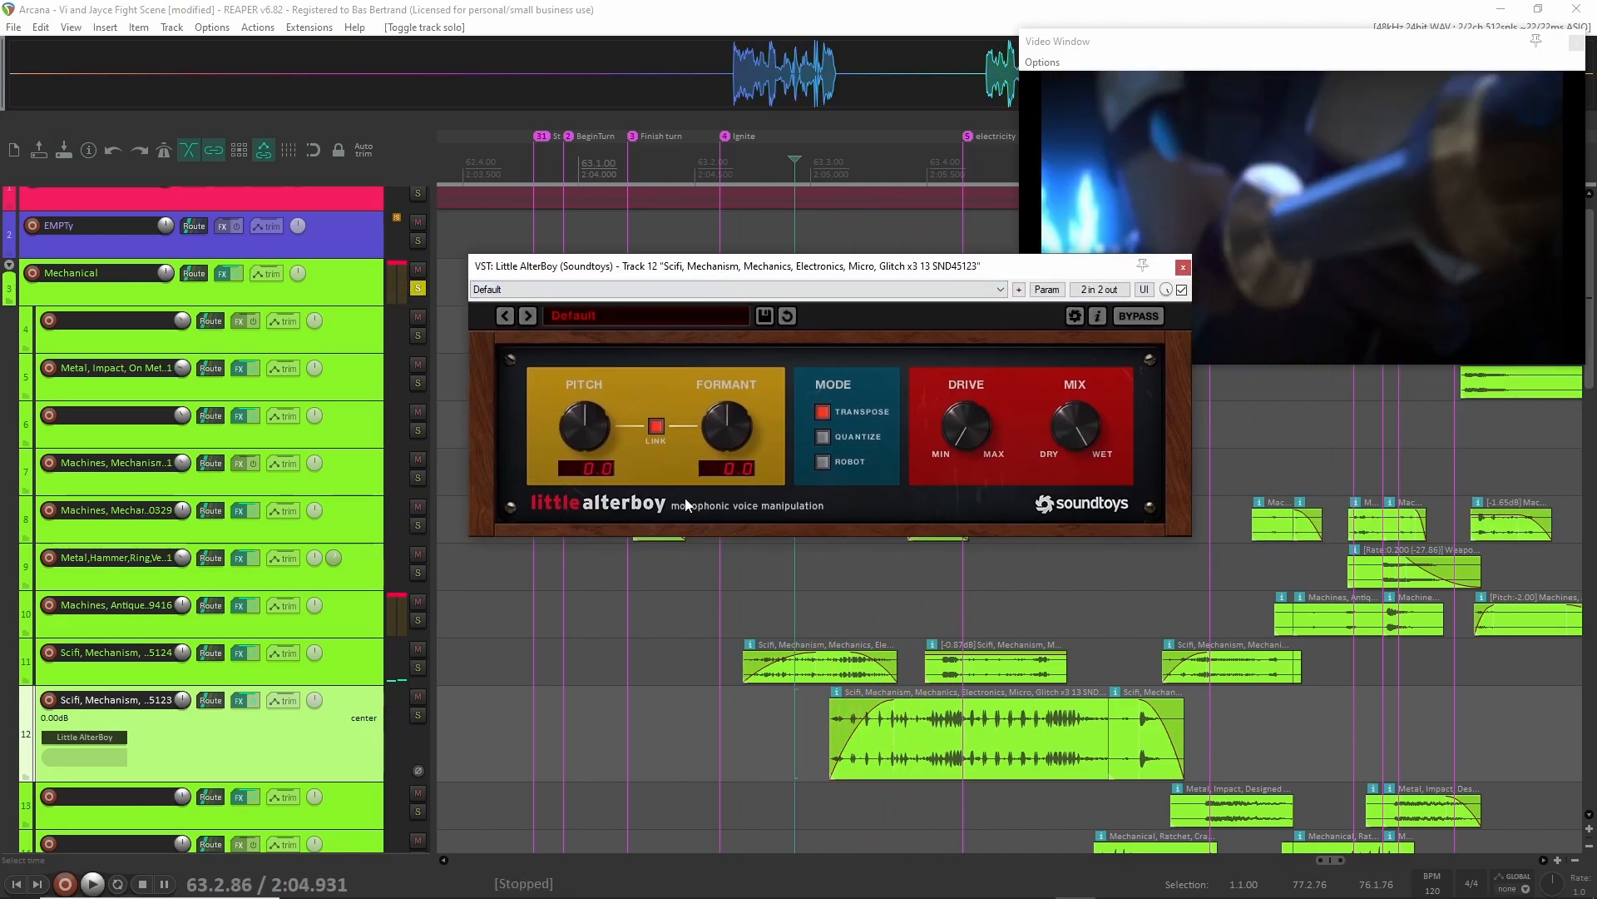
scroll(536, 730, down, 1)
key(space)
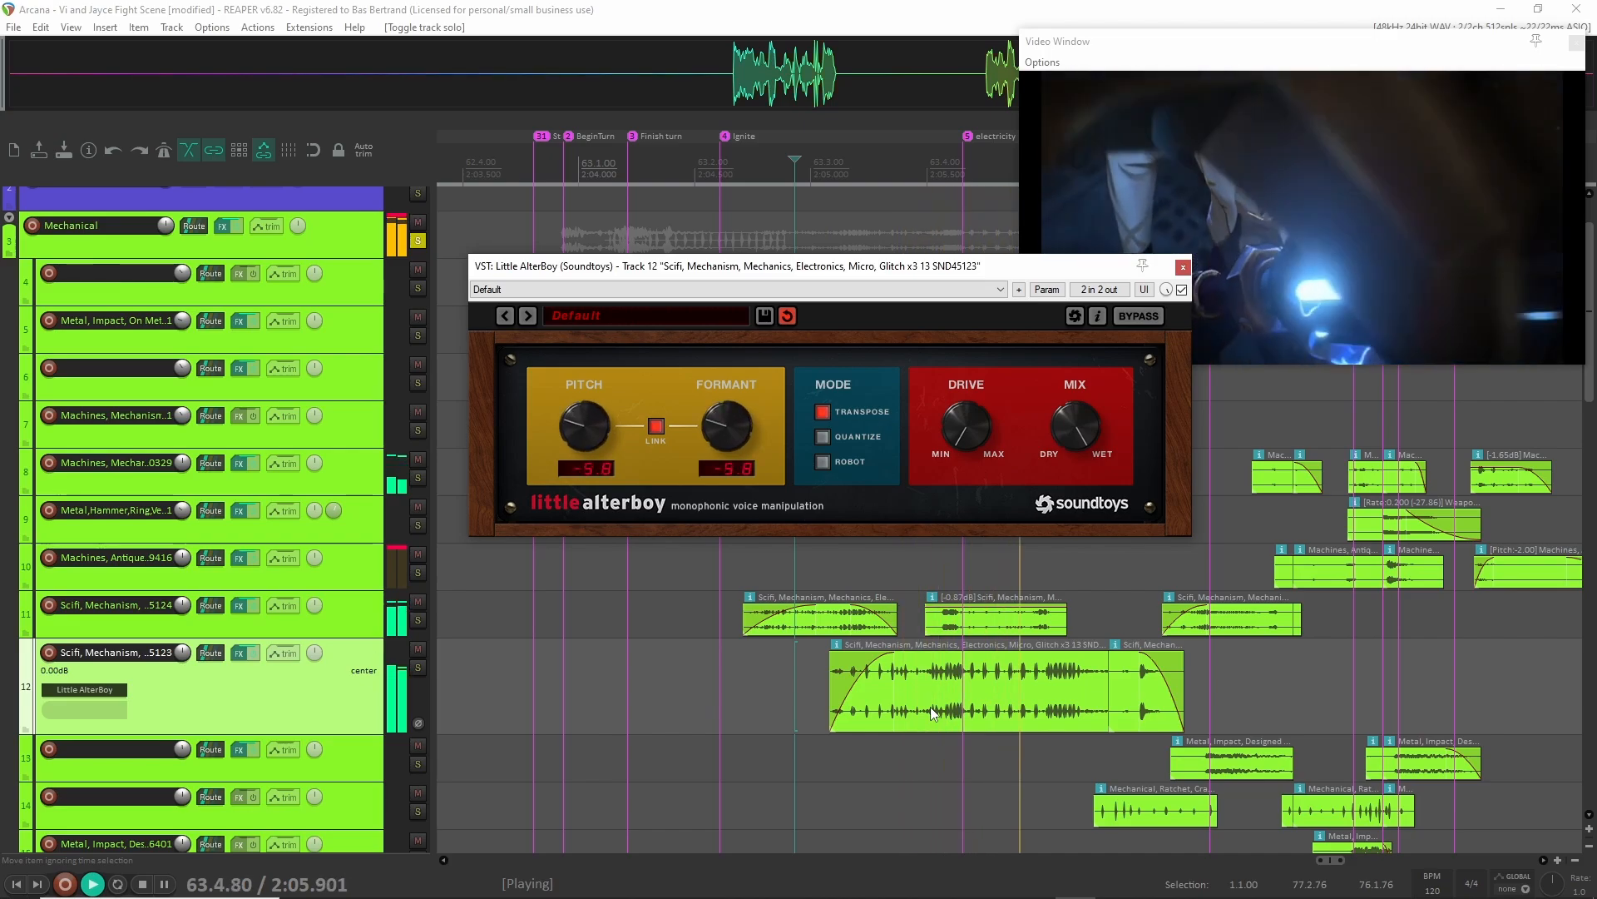
key(space)
click(1183, 266)
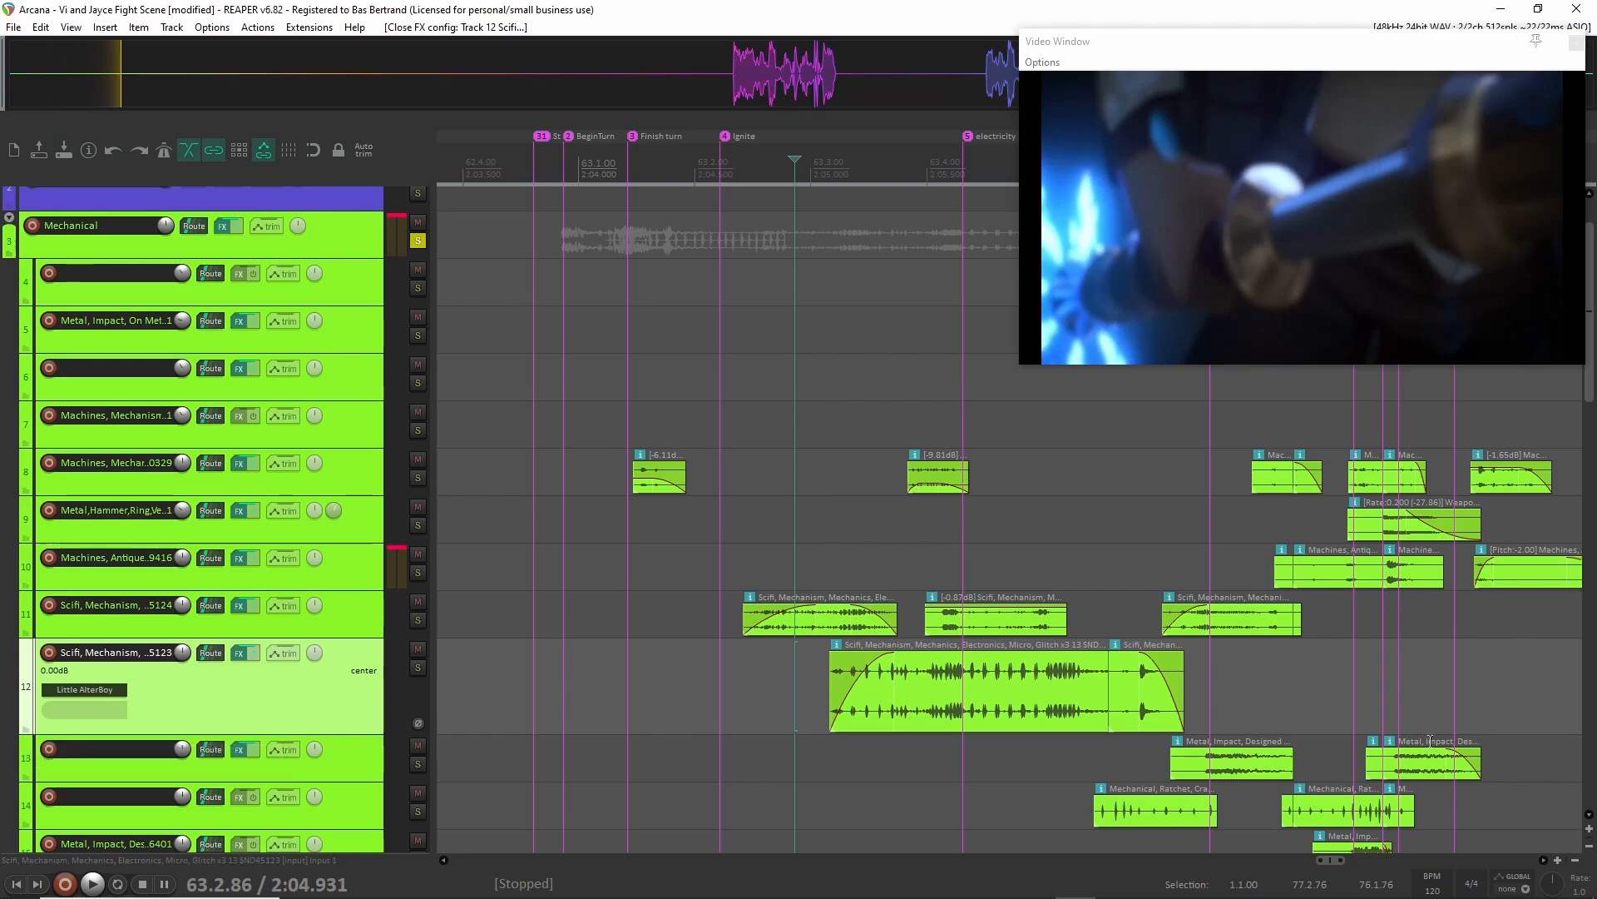
Play the Mechanical mix from 64.1.57, shortly before the First opening marker.
scroll(1302, 765, right, 3)
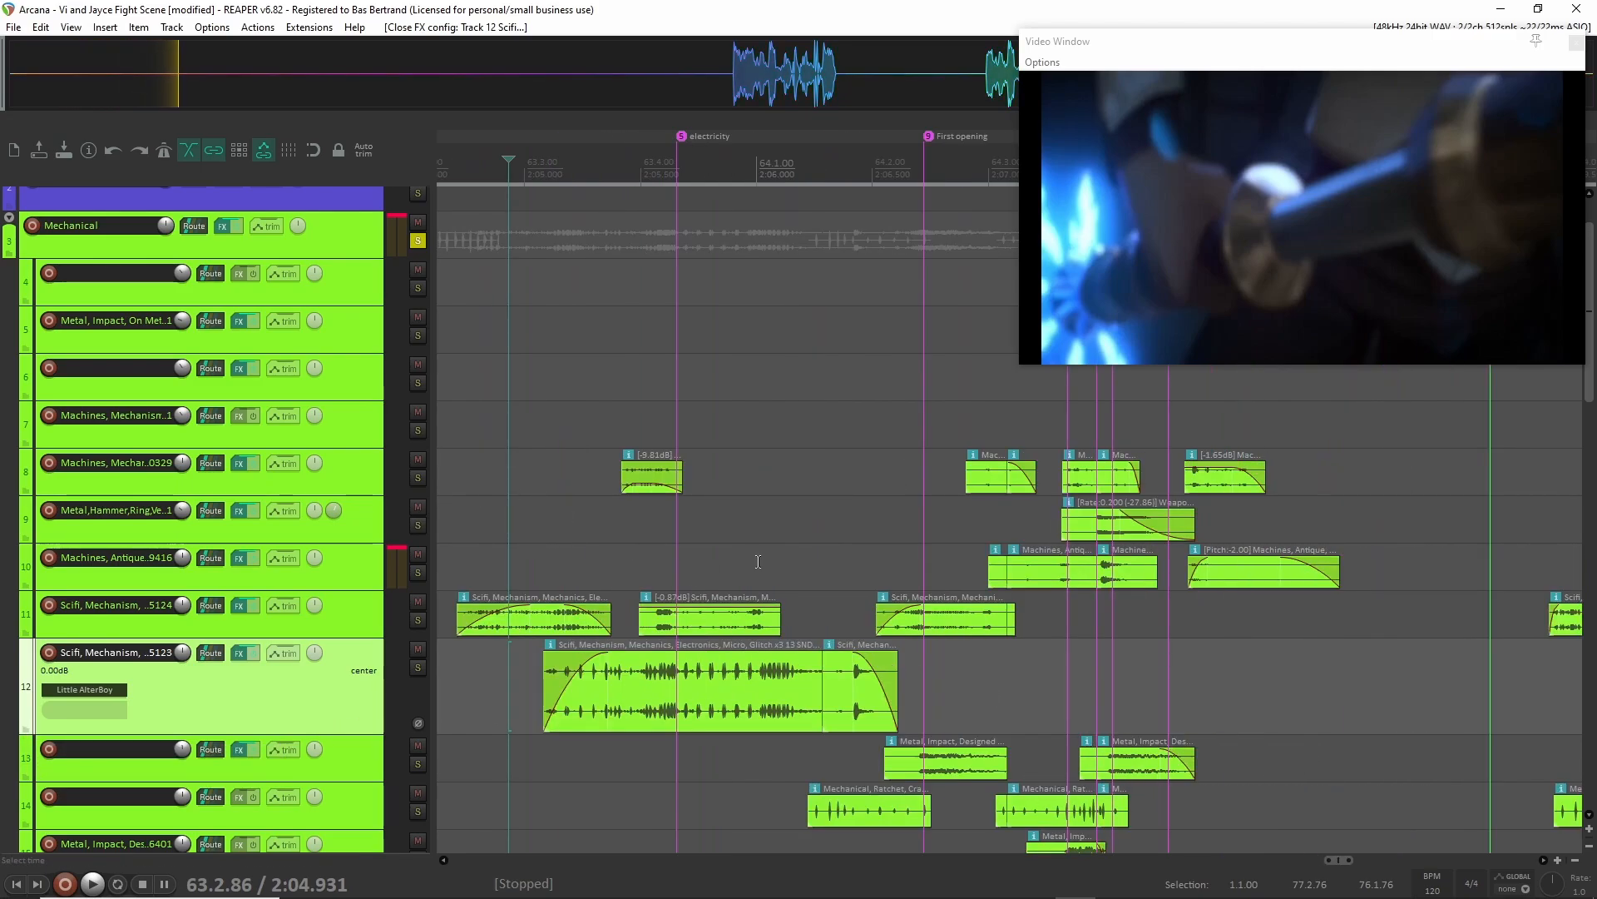
scroll(740, 519, down, 2)
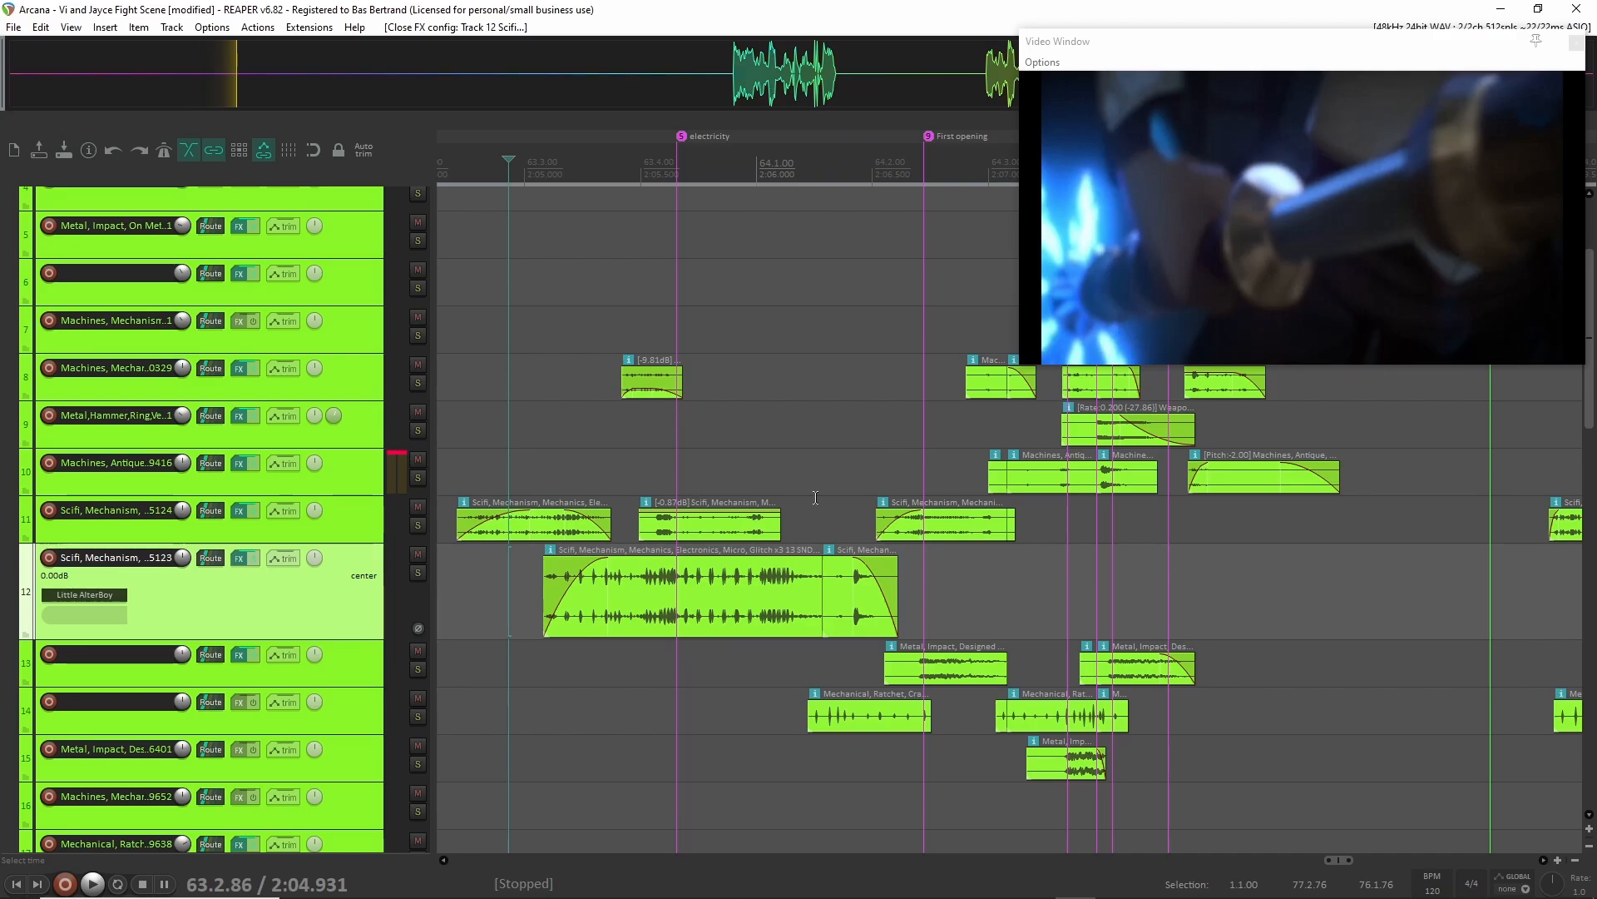
scroll(899, 509, right, 3)
scroll(706, 419, up, 1)
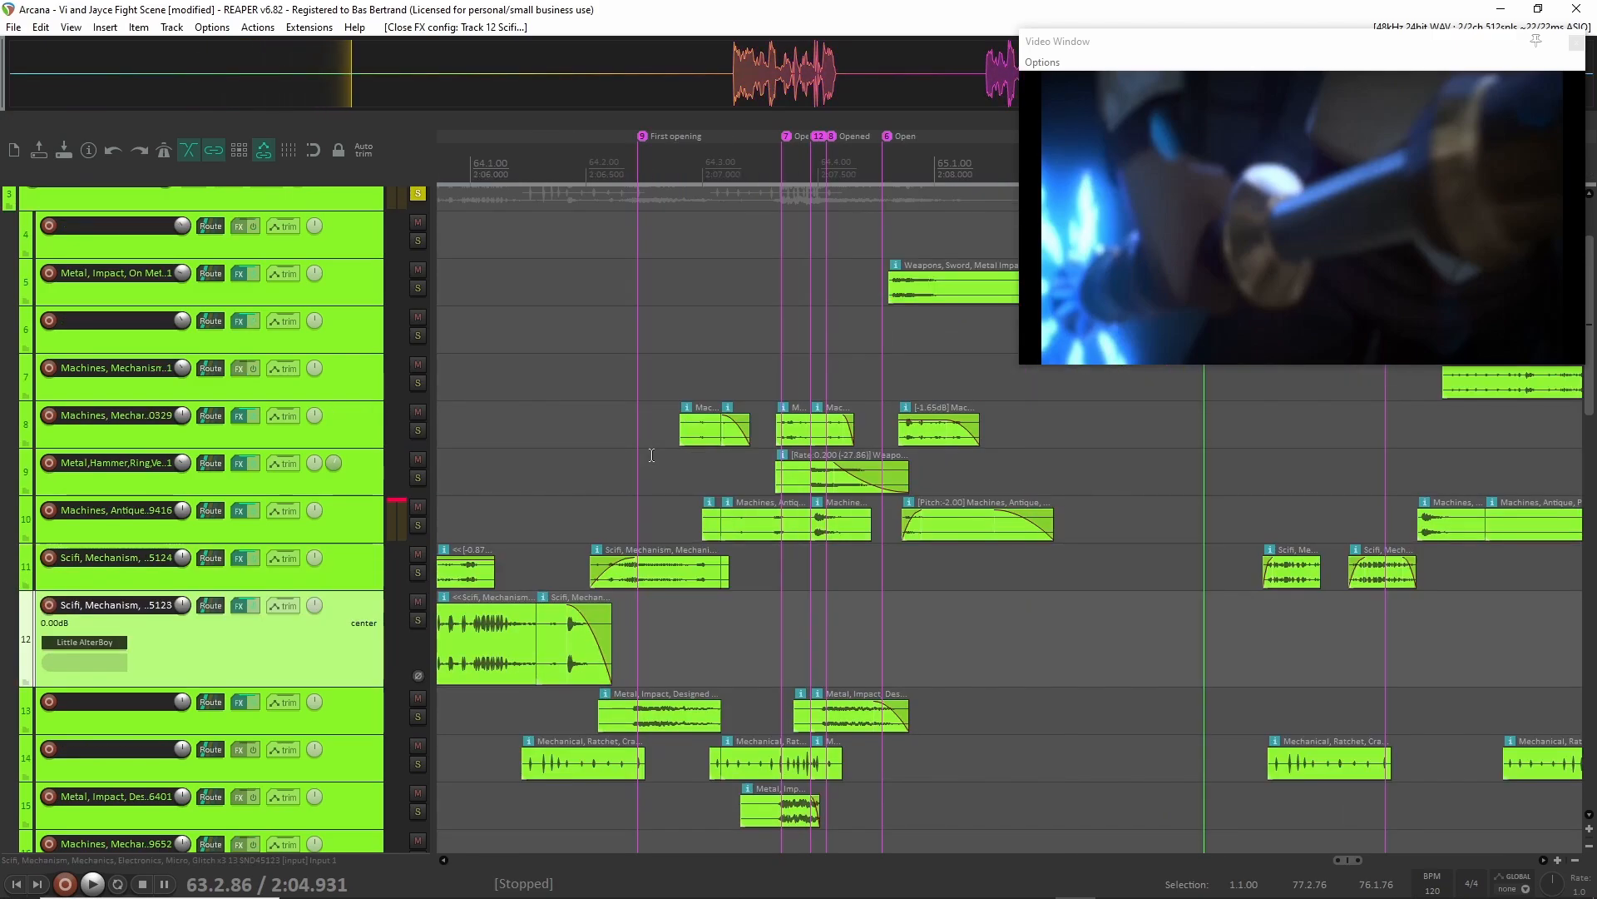
scroll(653, 456, up, 3)
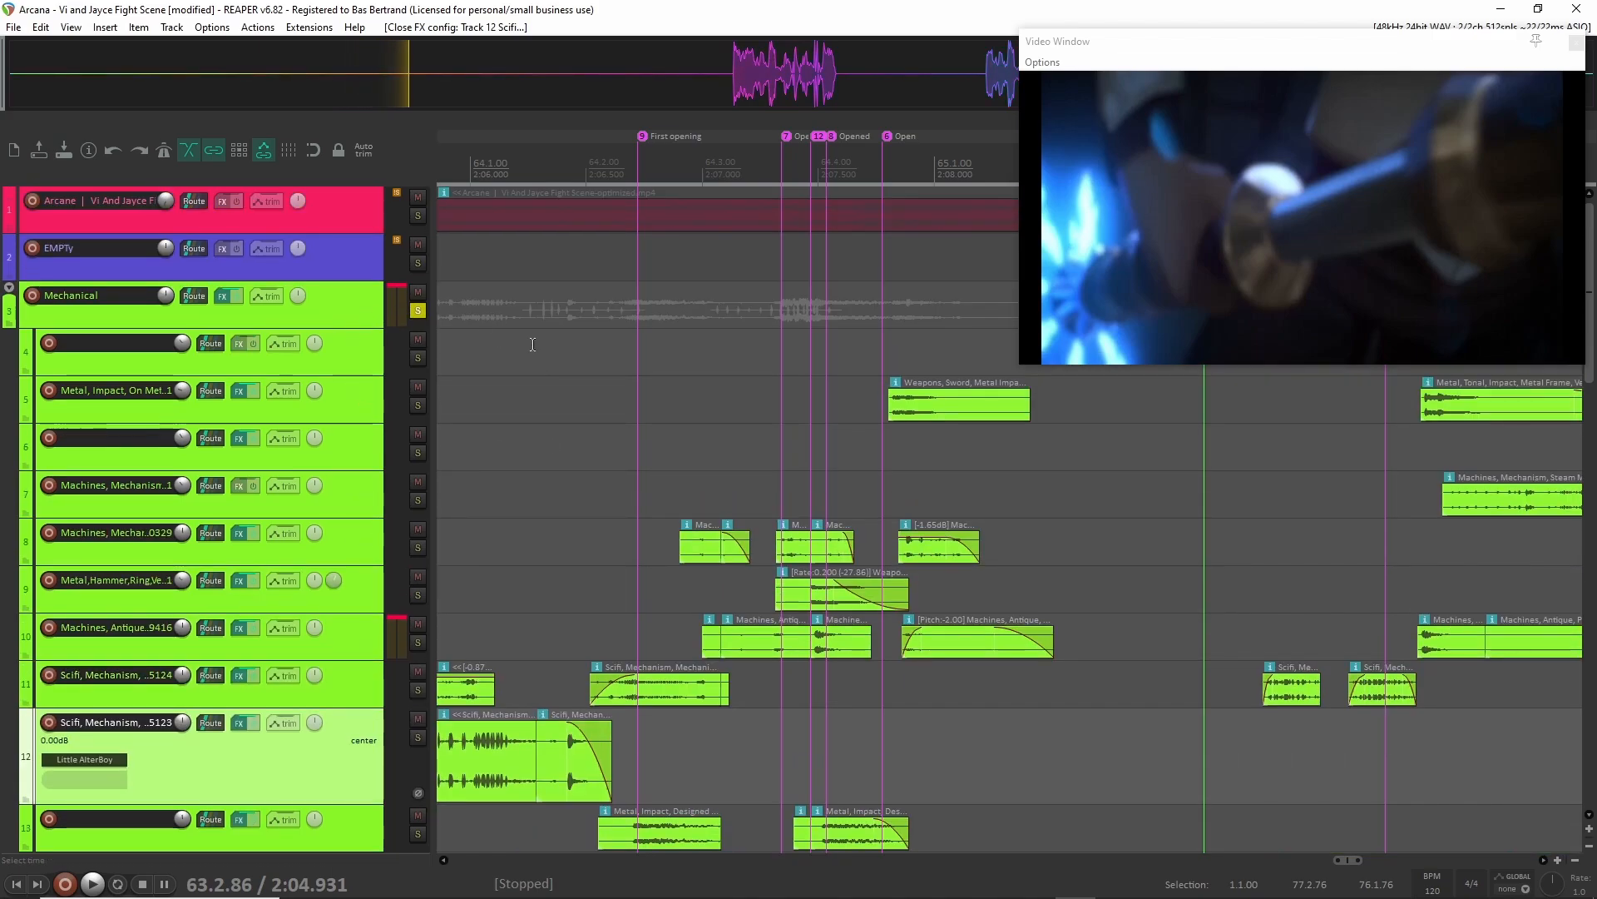
click(580, 308)
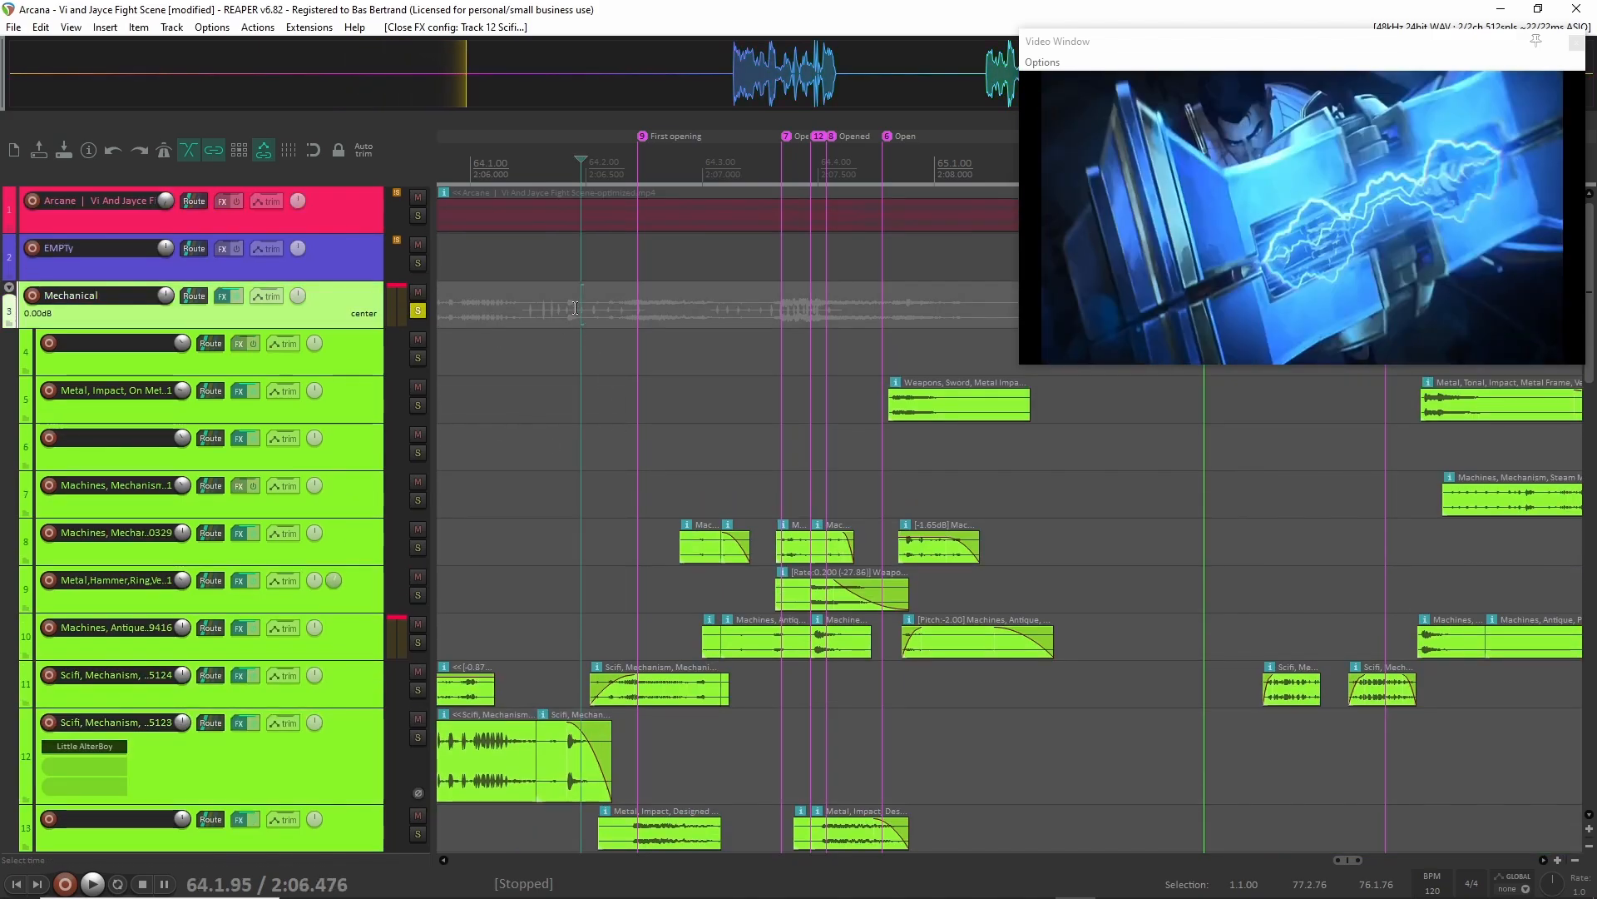
click(535, 305)
key(space)
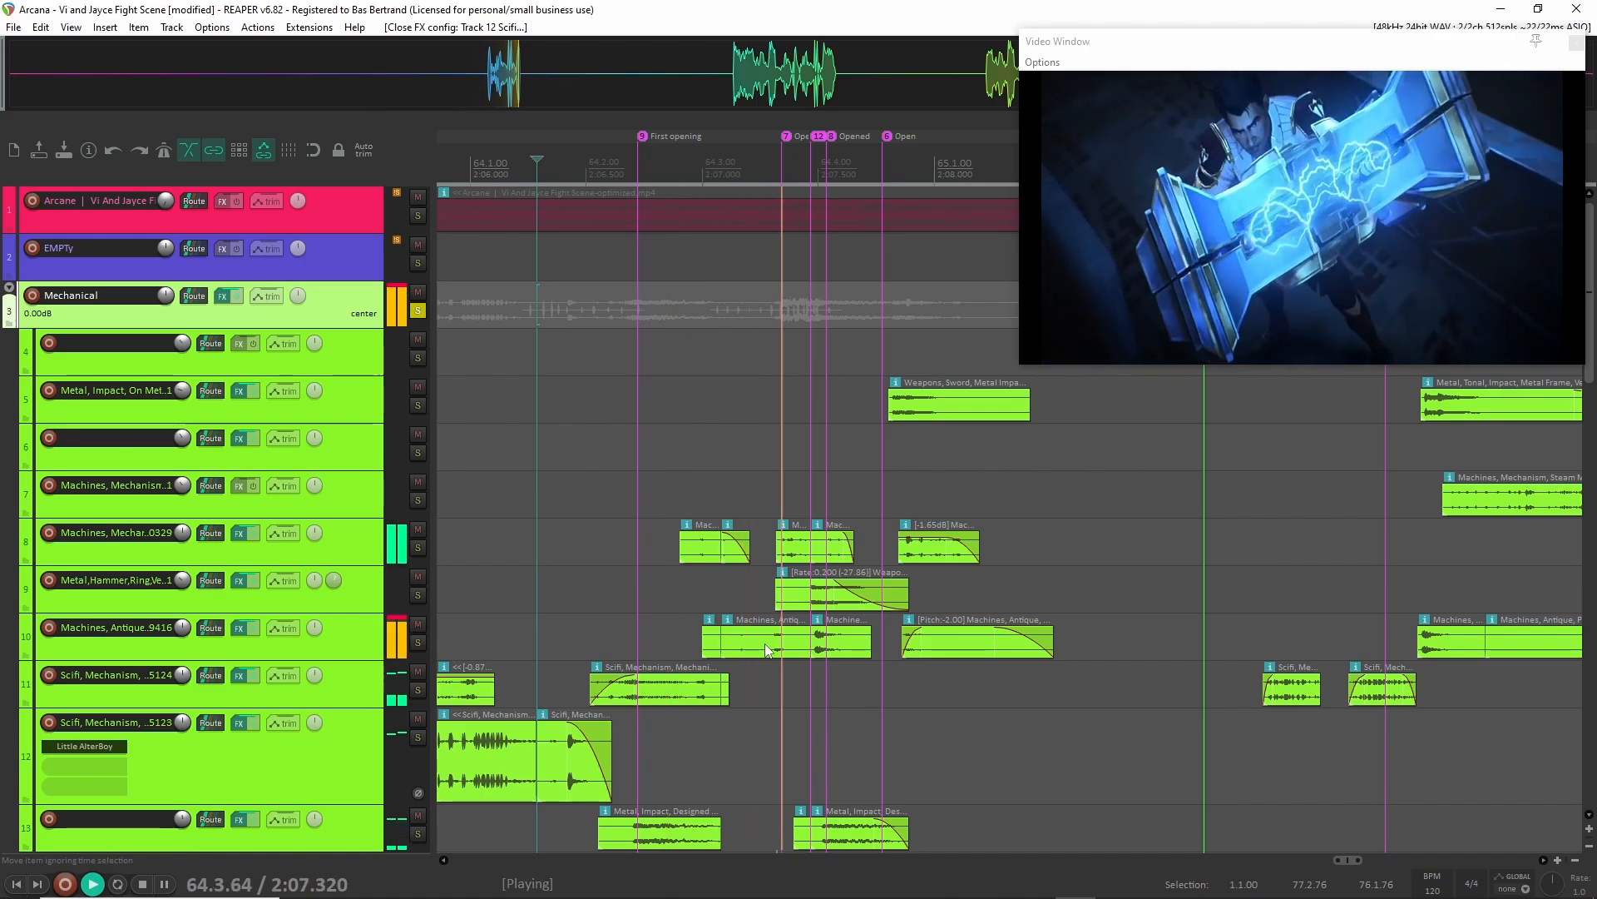
key(space)
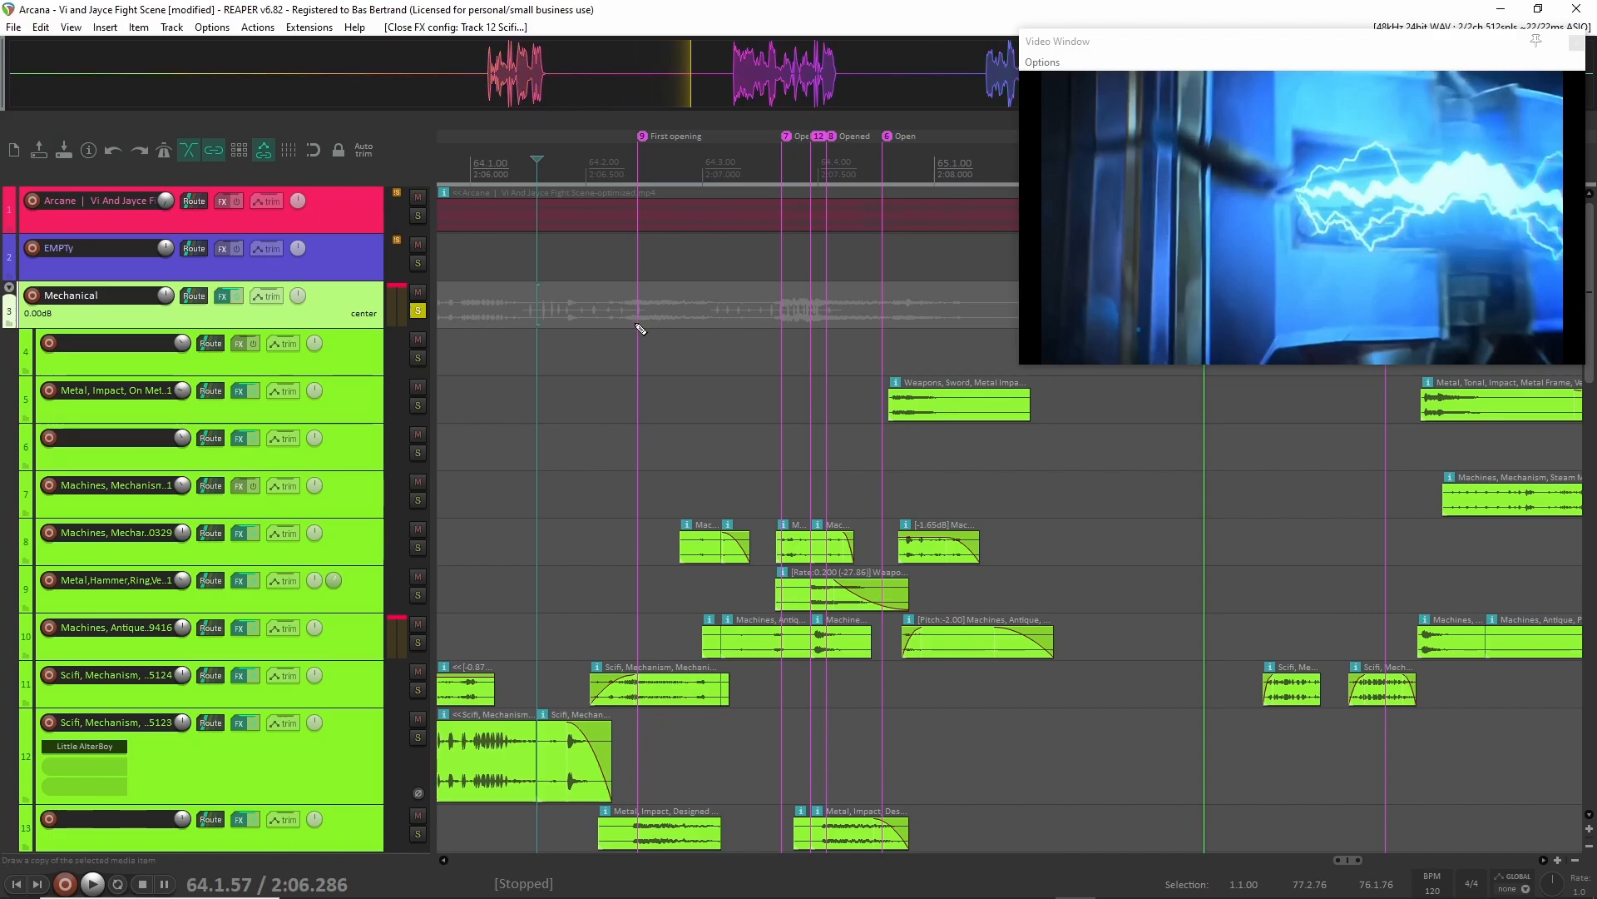
Place the edit cursor at the First opening marker, at 64.2.46, and play the Mechanical mix from there twice.
scroll(639, 329, up, 5)
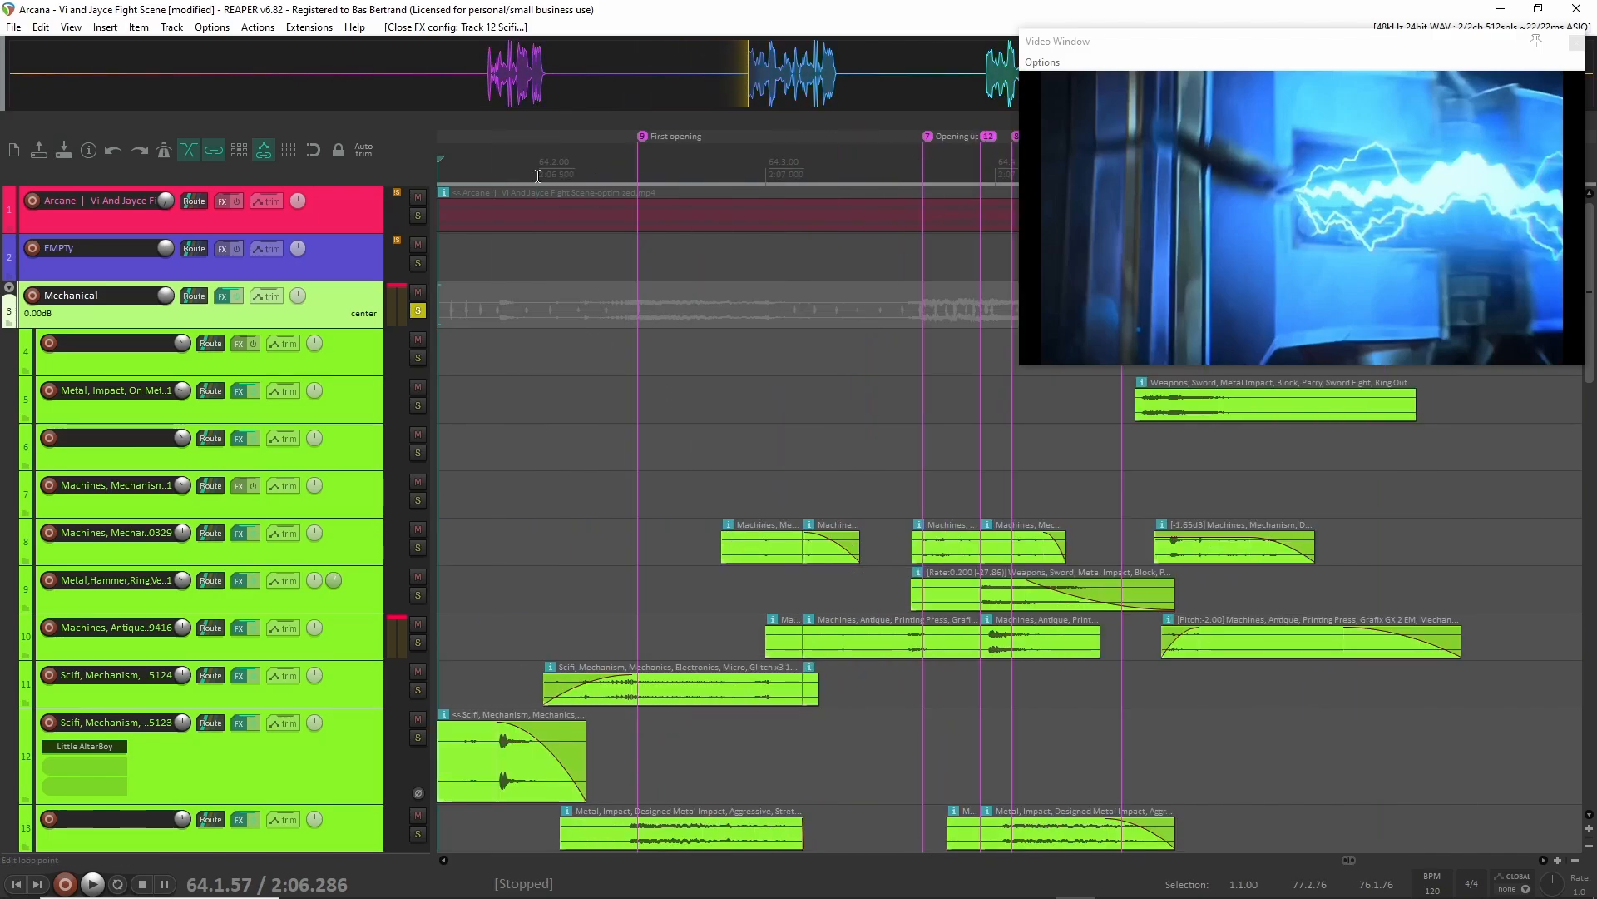
click(623, 167)
click(636, 164)
click(642, 165)
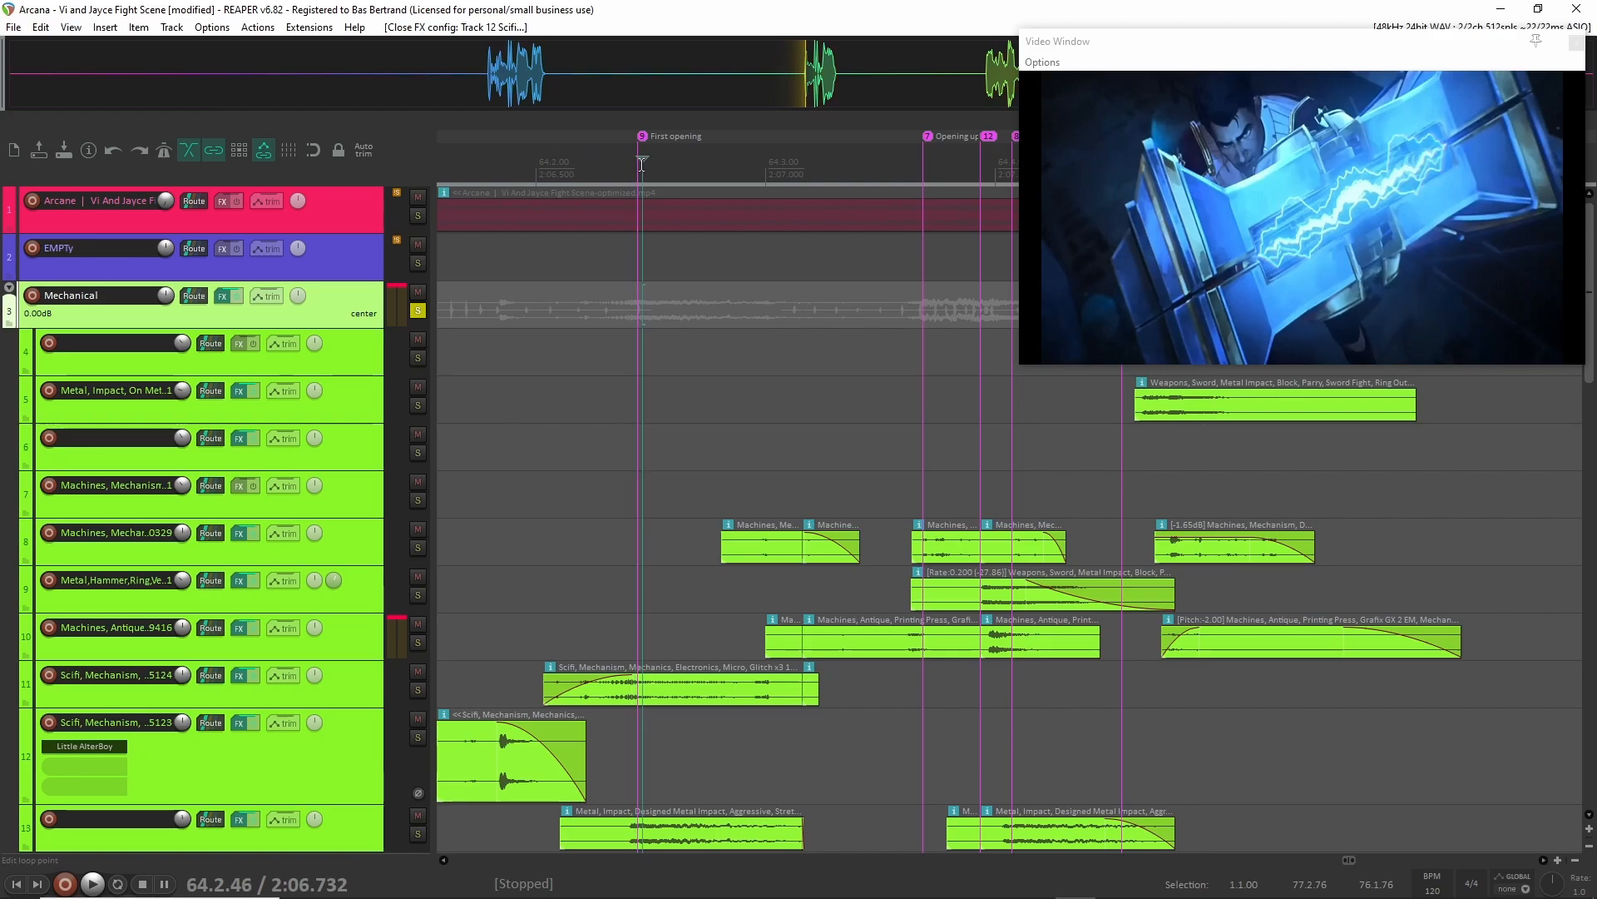
key(space)
key(space)
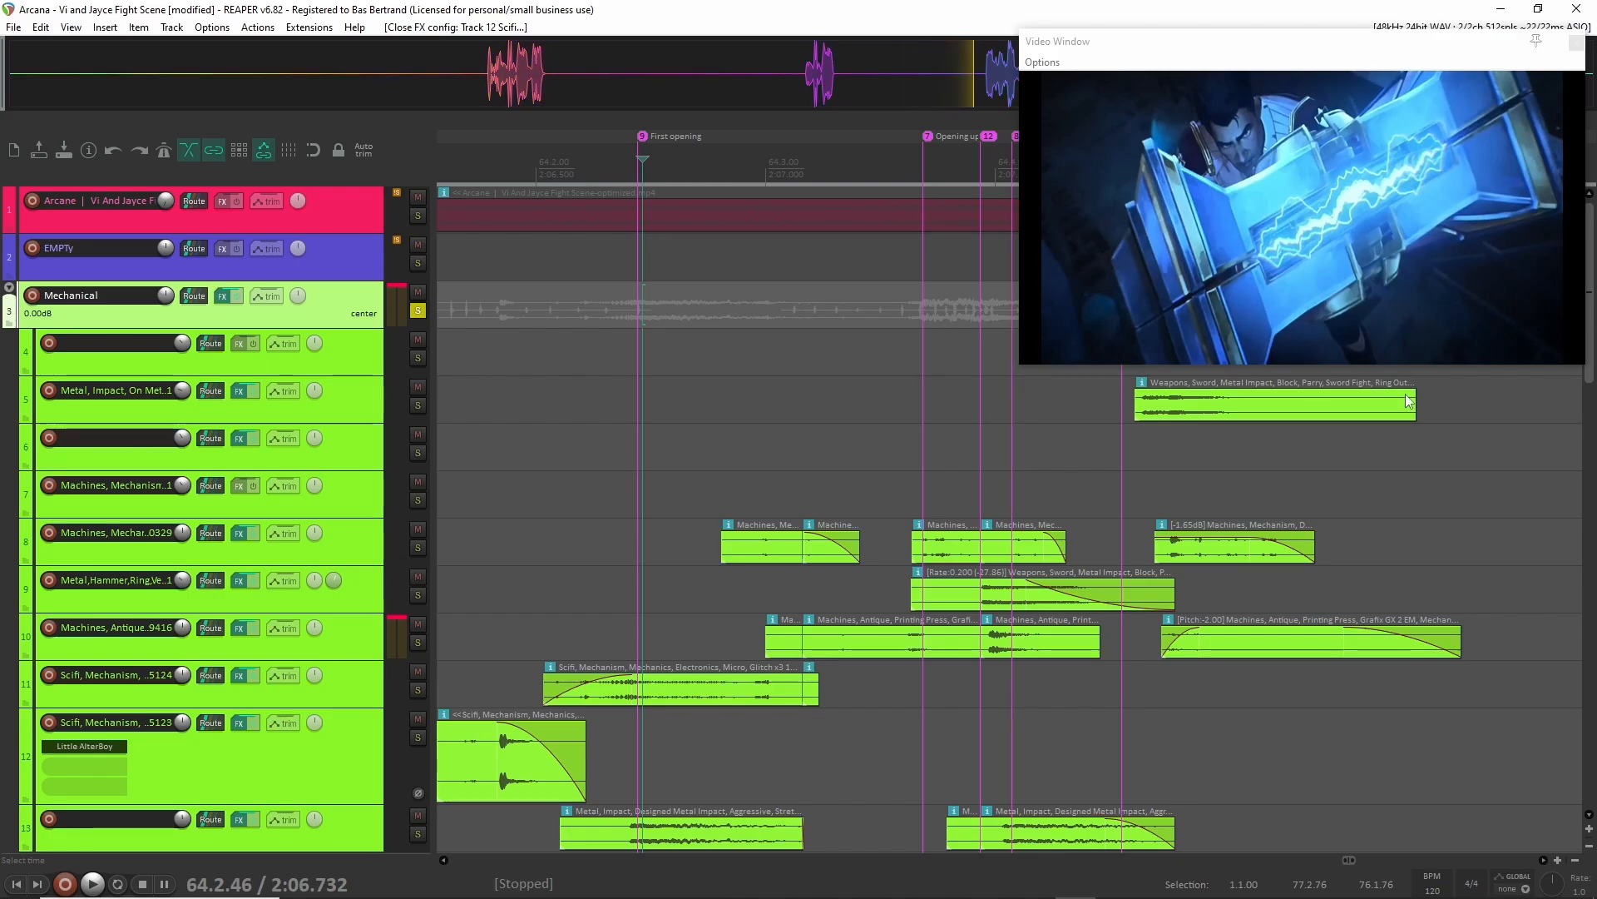
key(space)
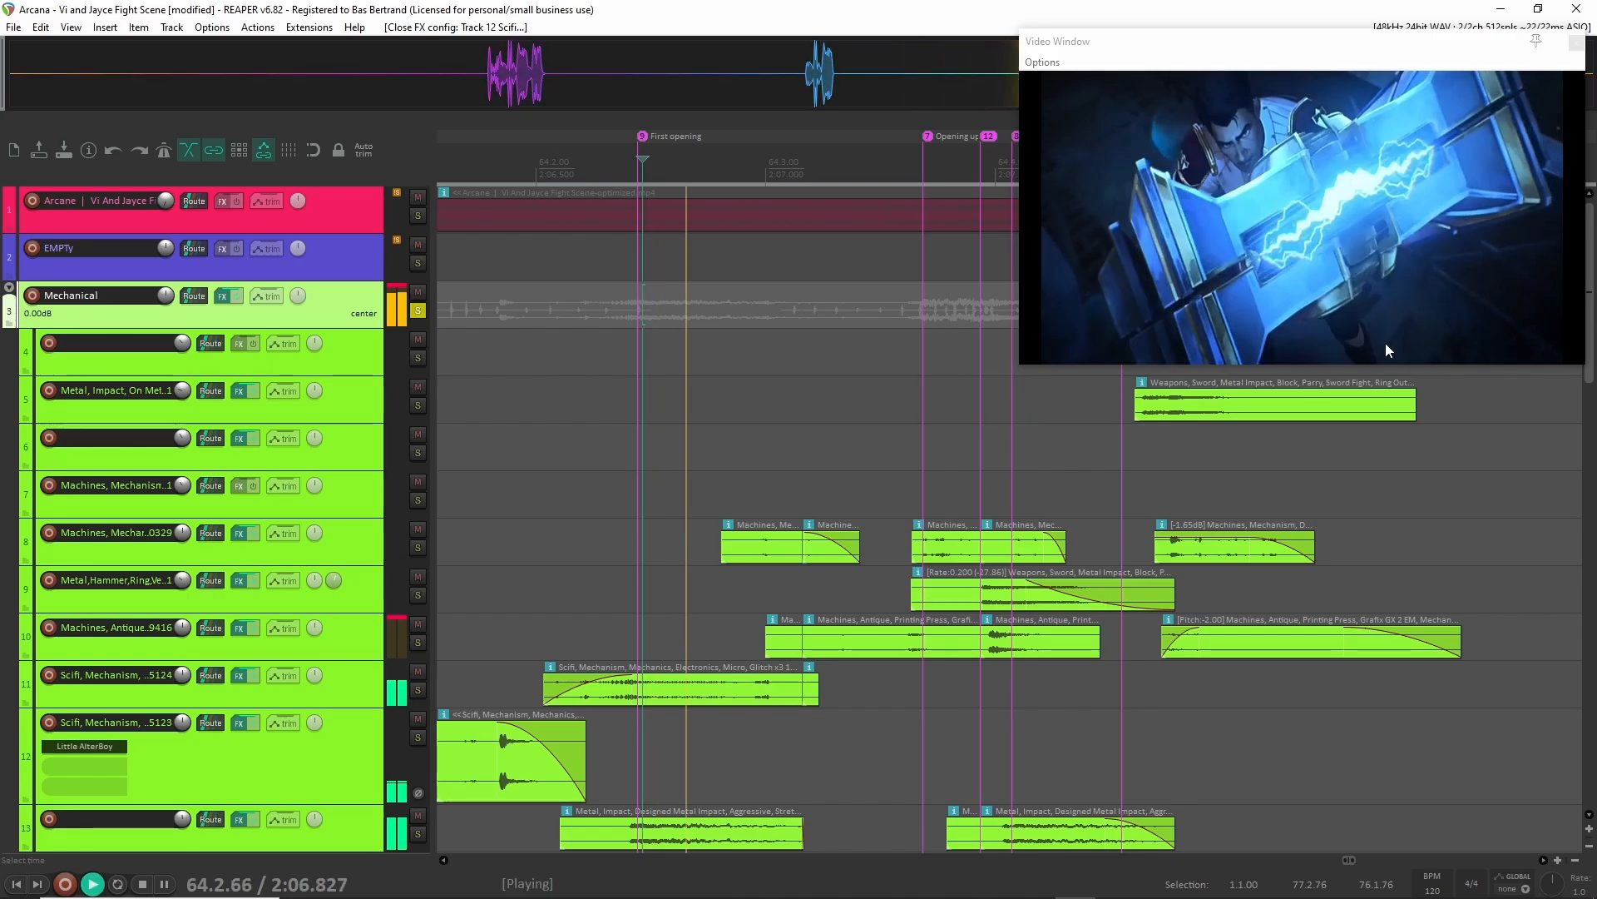
Play the Mechanical mix from just before the Opening up marker, at 64.3.64.
scroll(1210, 490, right, 3)
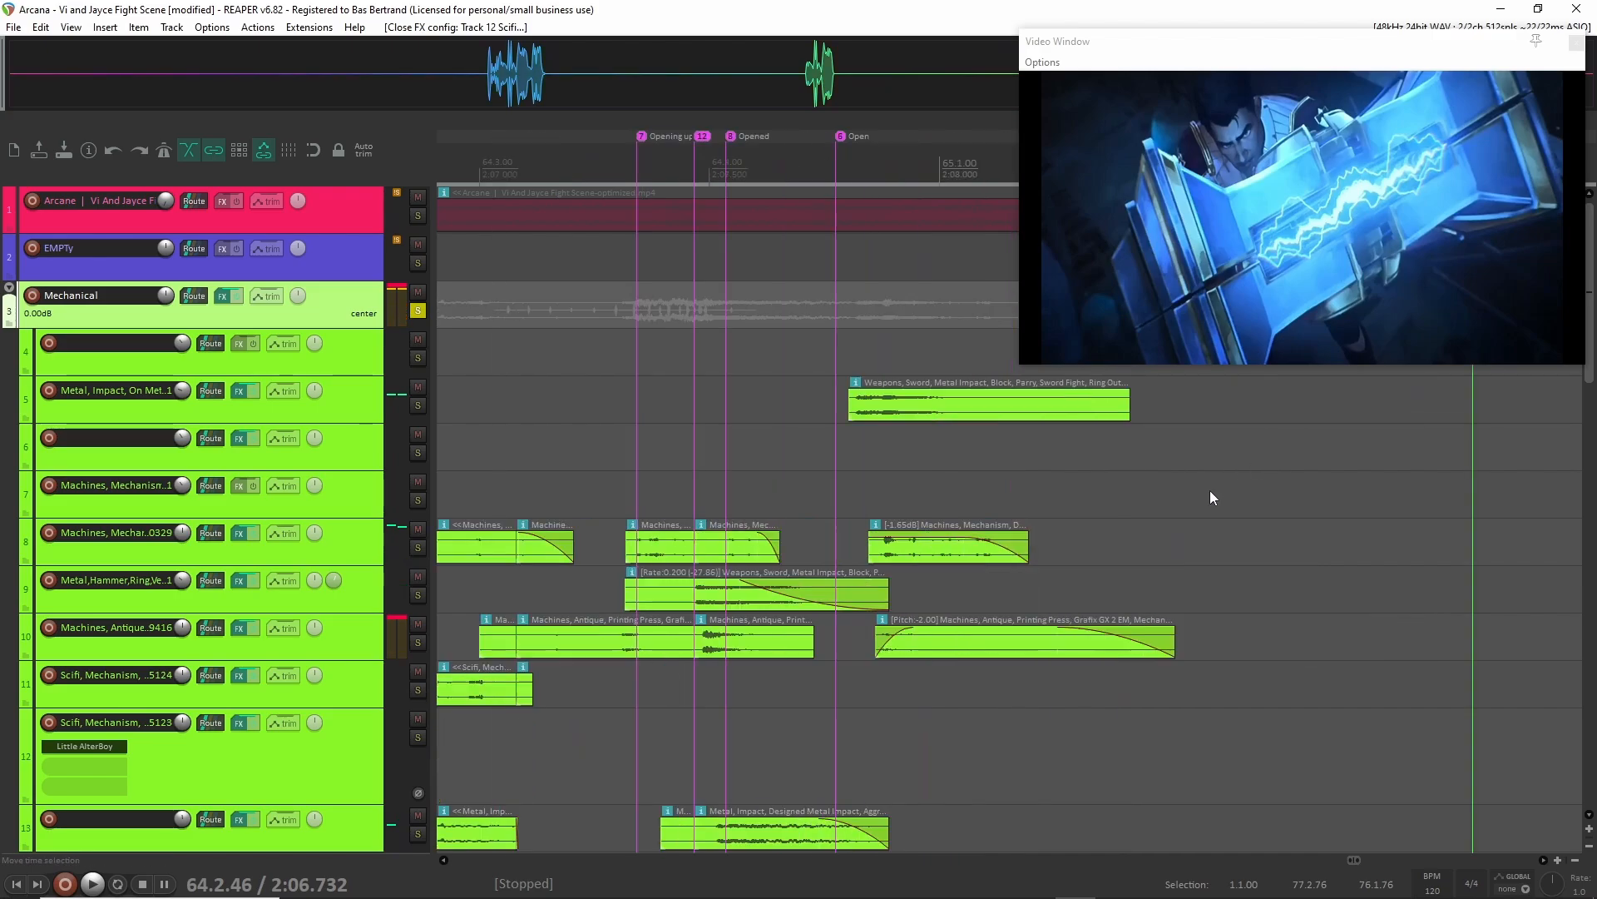
click(618, 394)
click(626, 371)
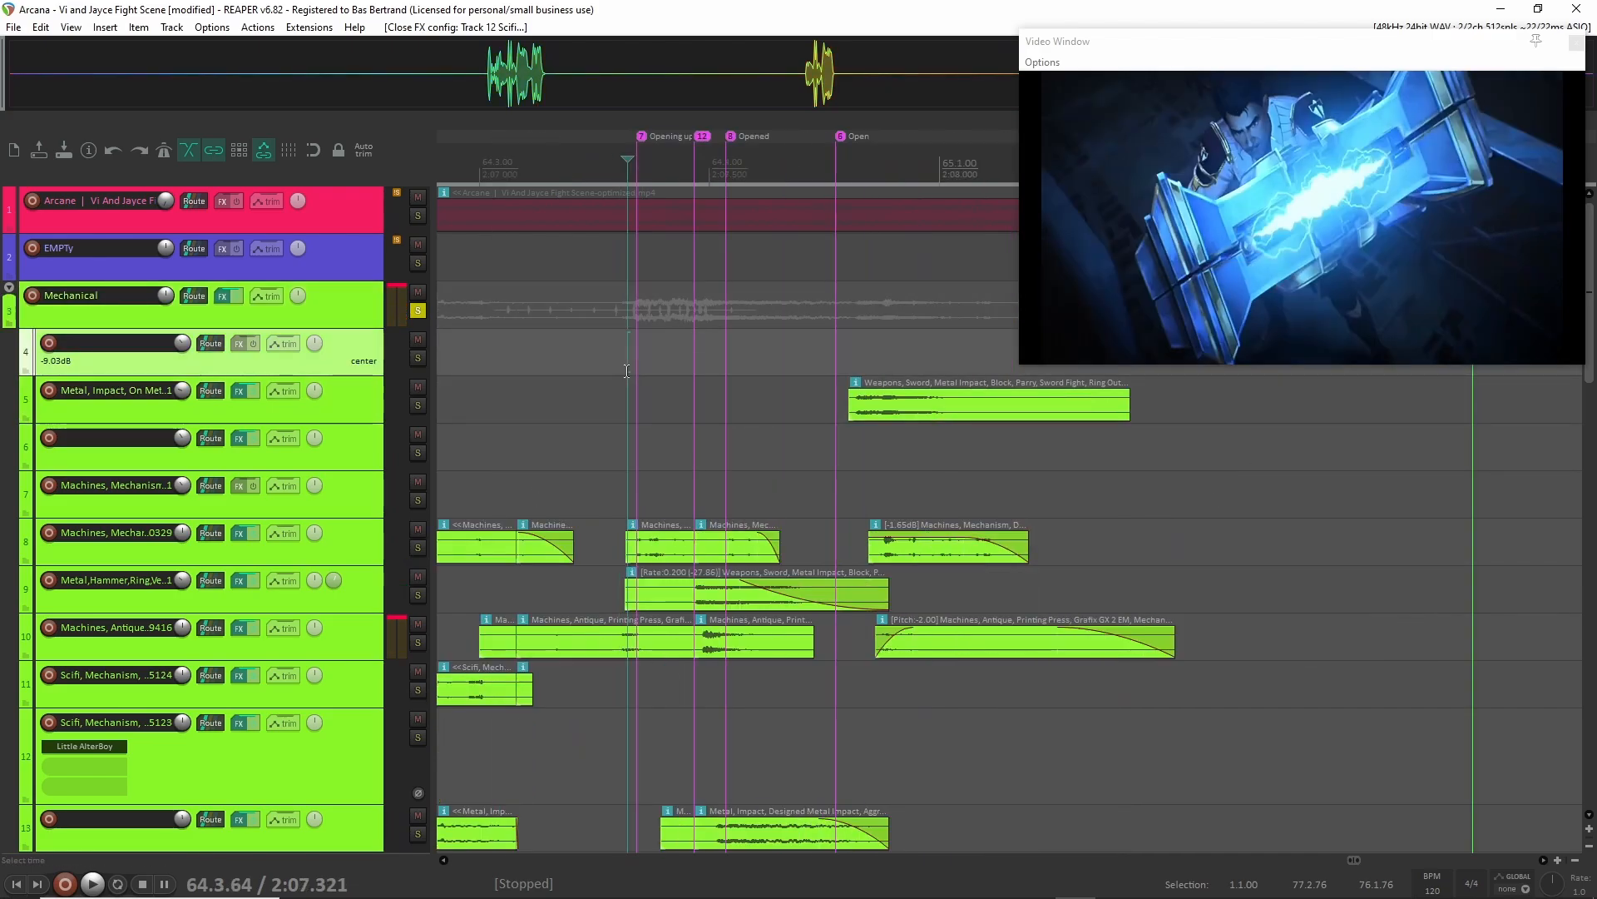
key(space)
key(space)
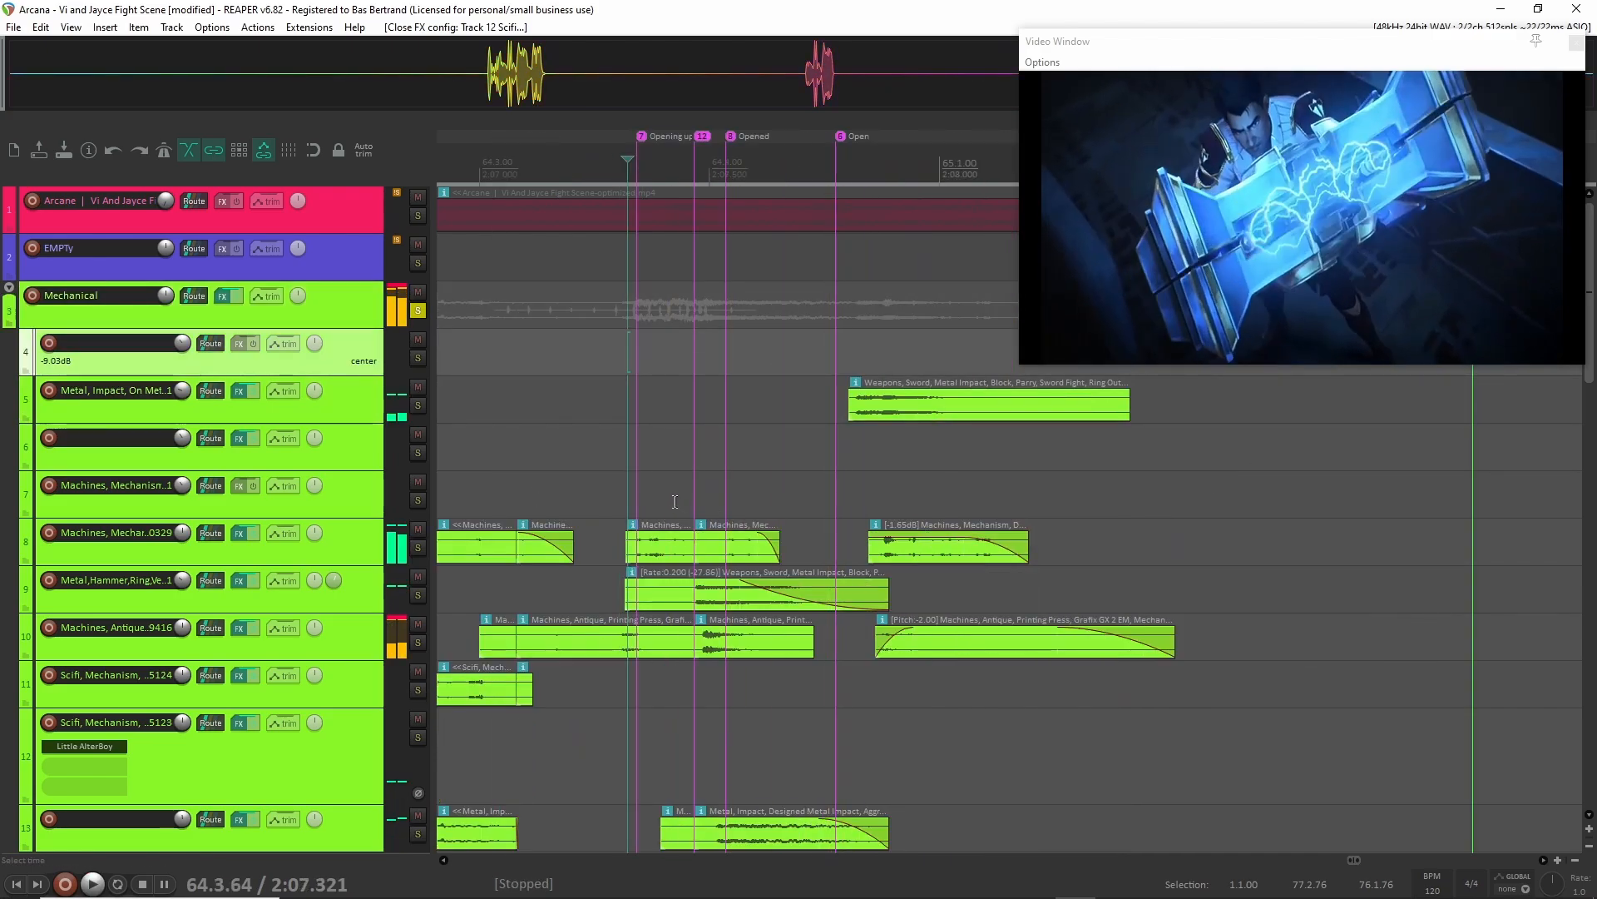
Play the Mechanical mix from just before the Opened marker and again from the marker itself, at 64.4.08.
scroll(691, 433, right, 2)
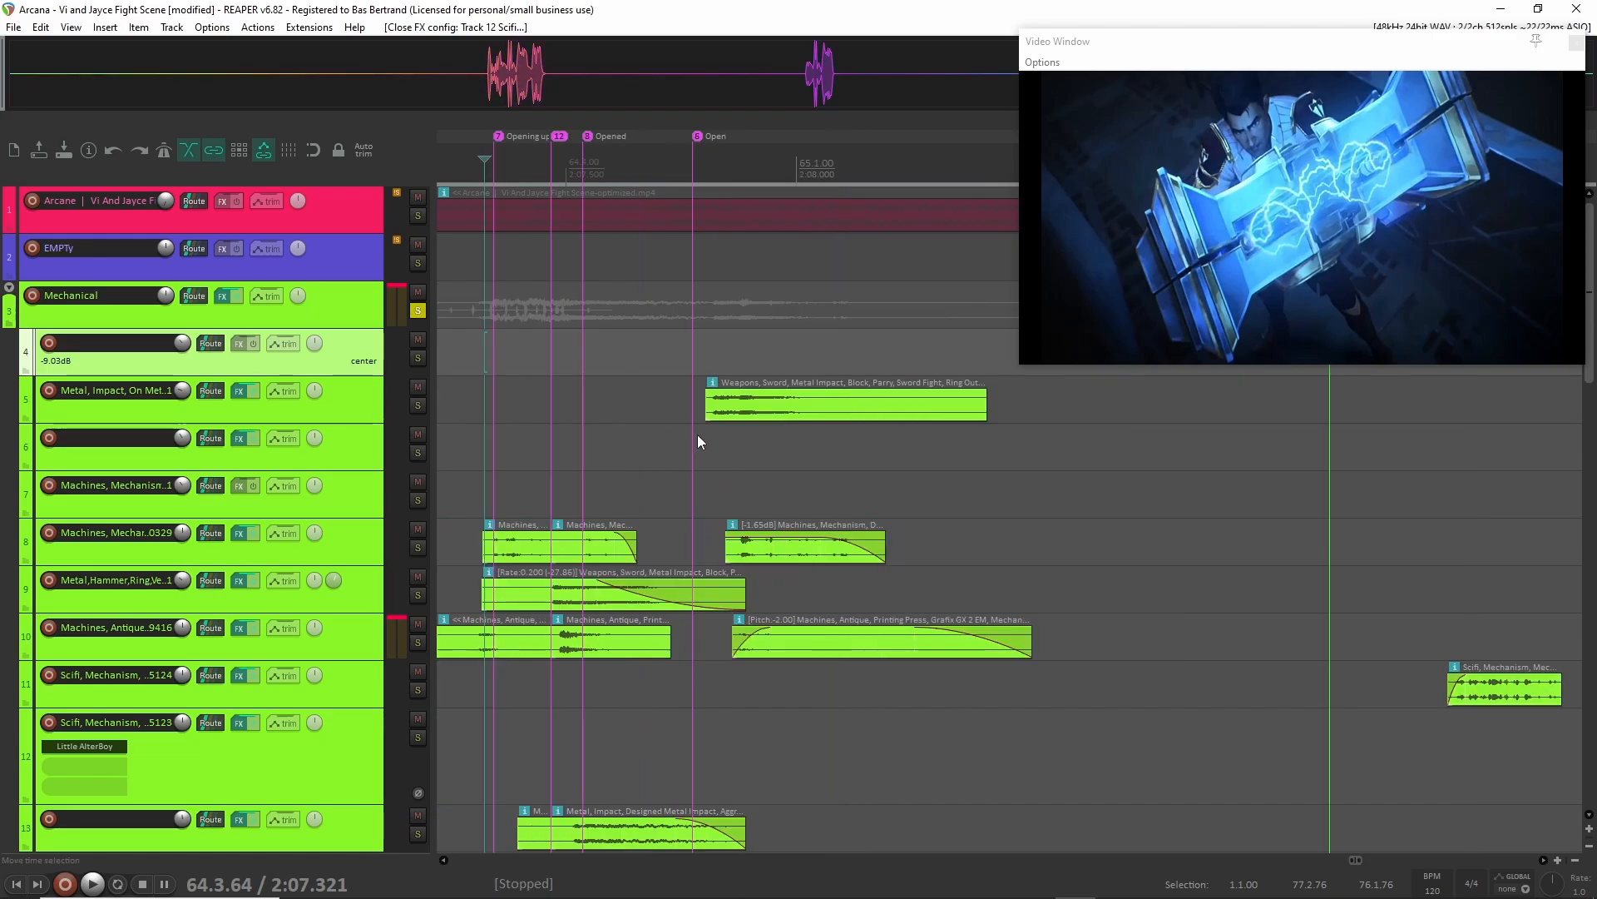
click(573, 386)
key(space)
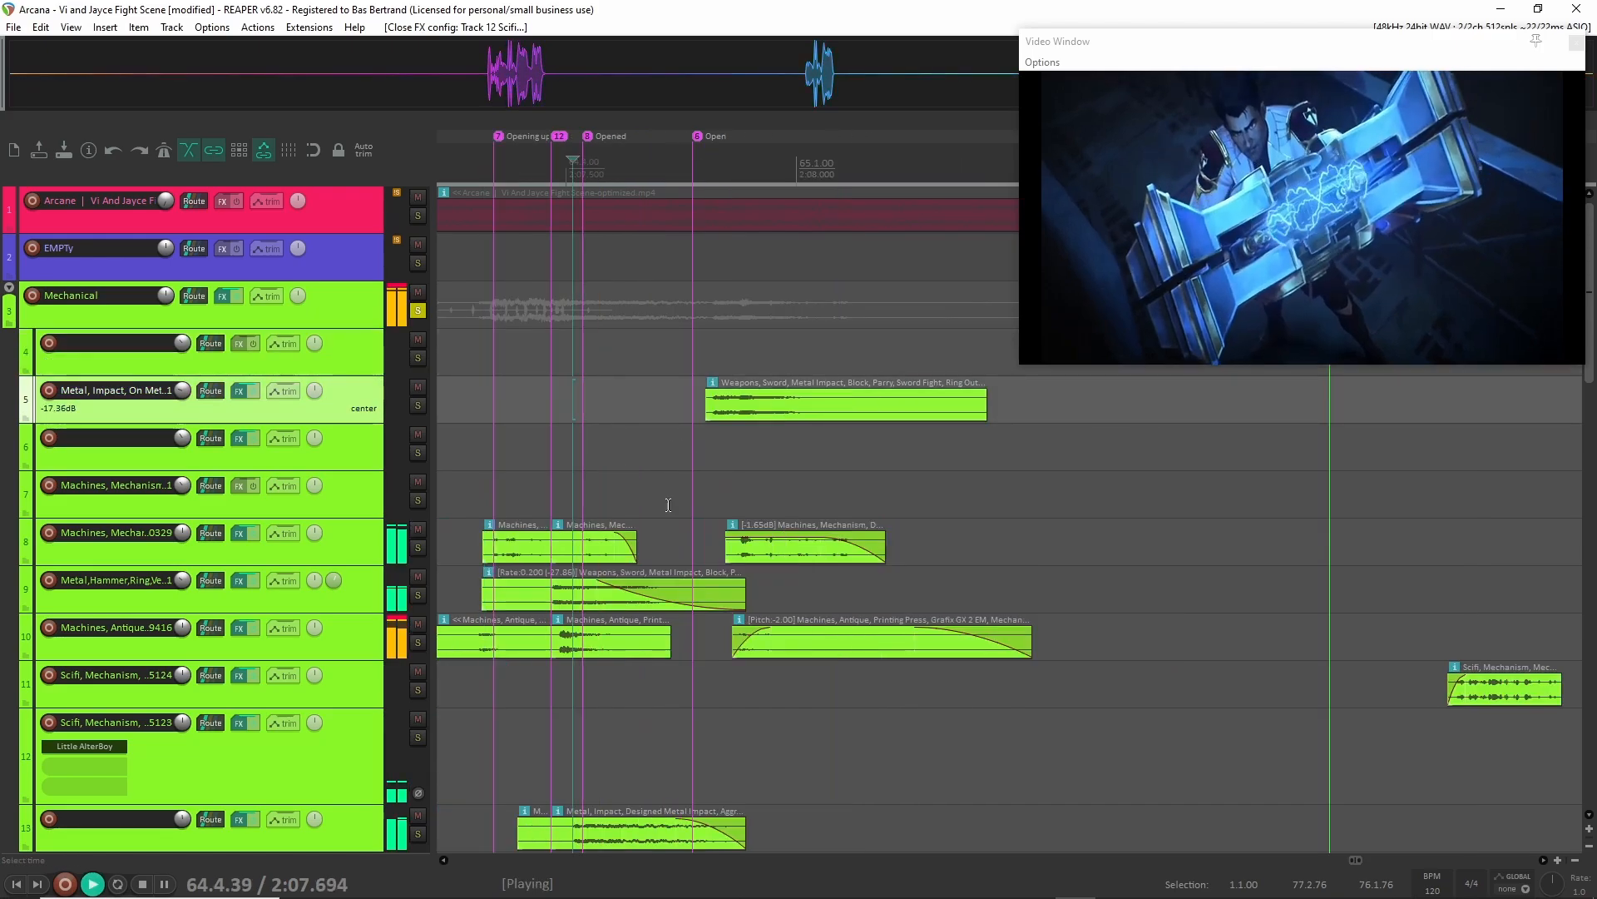
key(space)
click(583, 389)
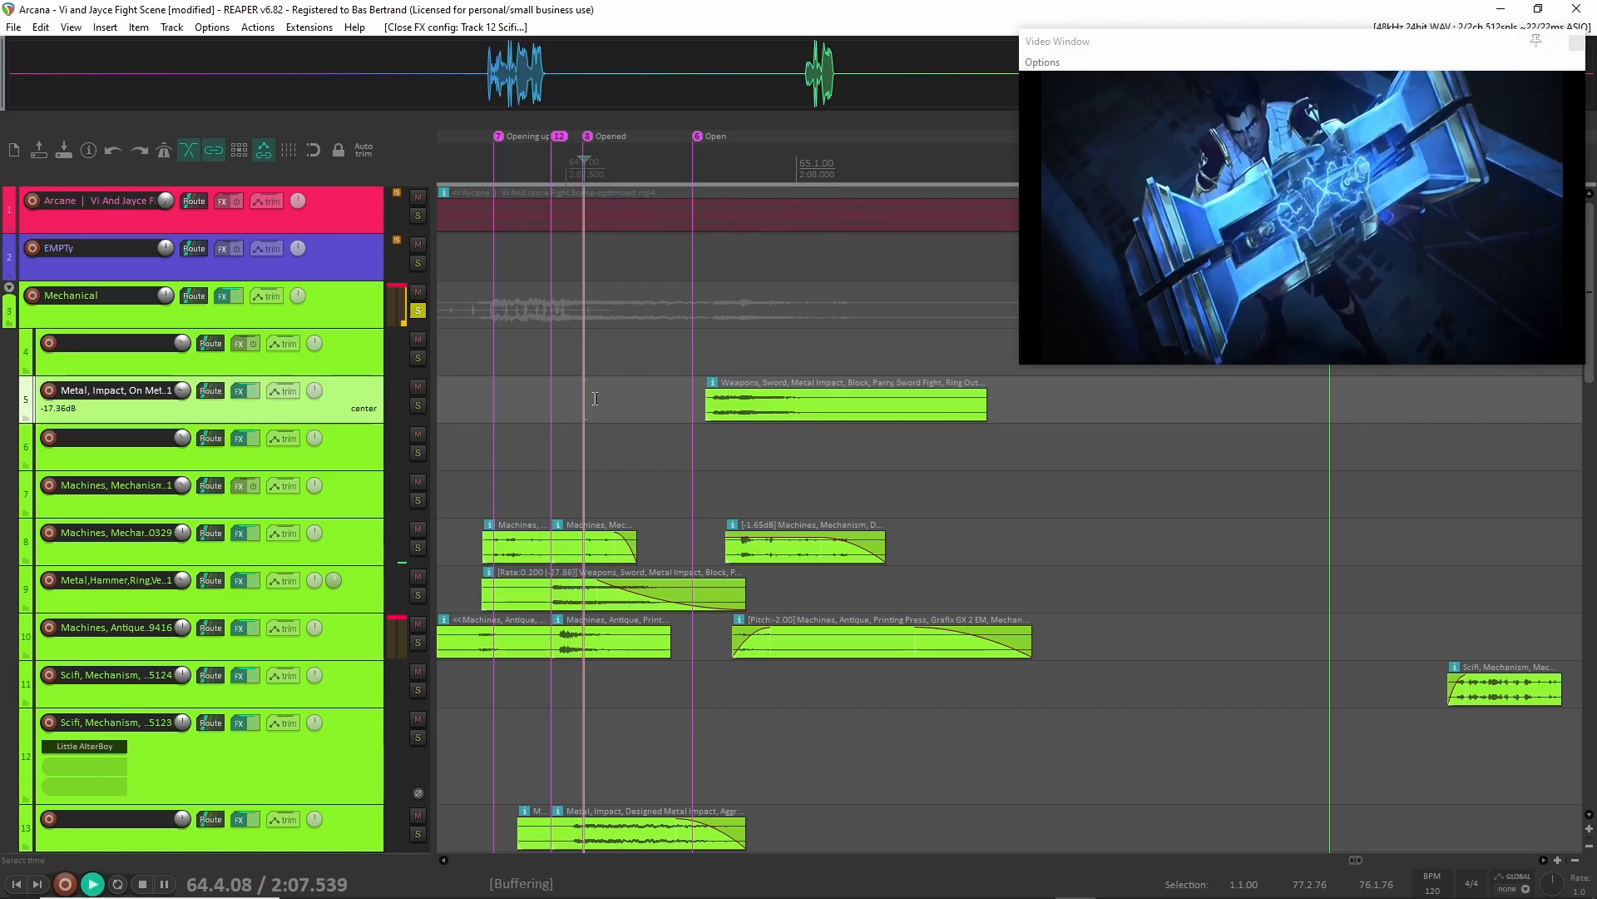
key(space)
key(space)
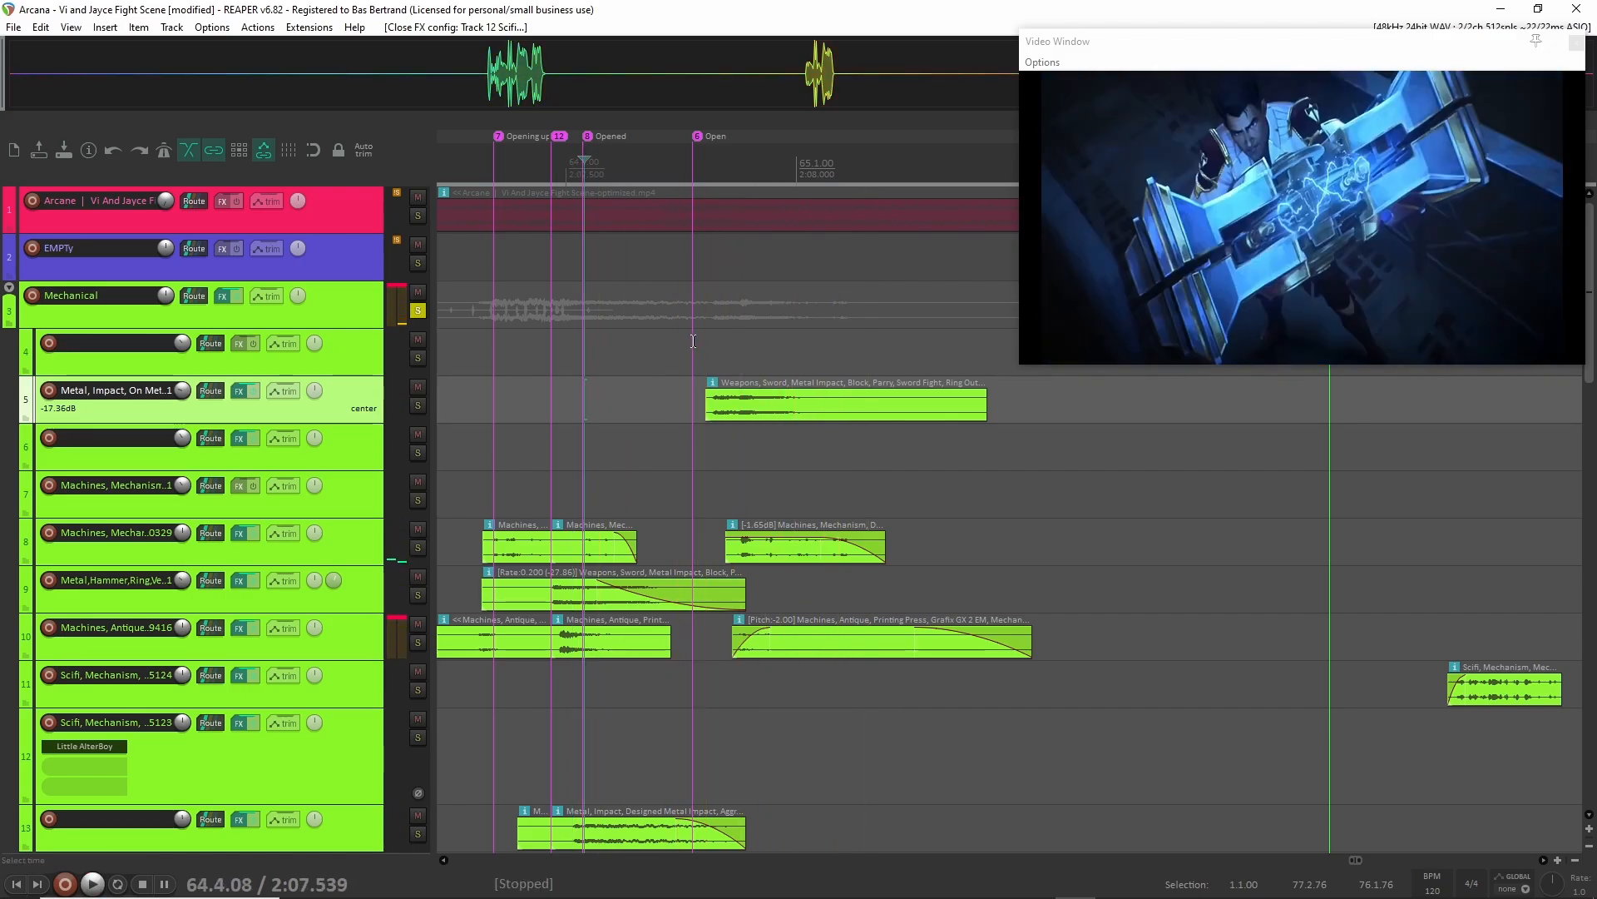
Look over the layered Mechanical clips around the First opening, Opening up and Opened markers across the child tracks.
scroll(694, 342, down, 3)
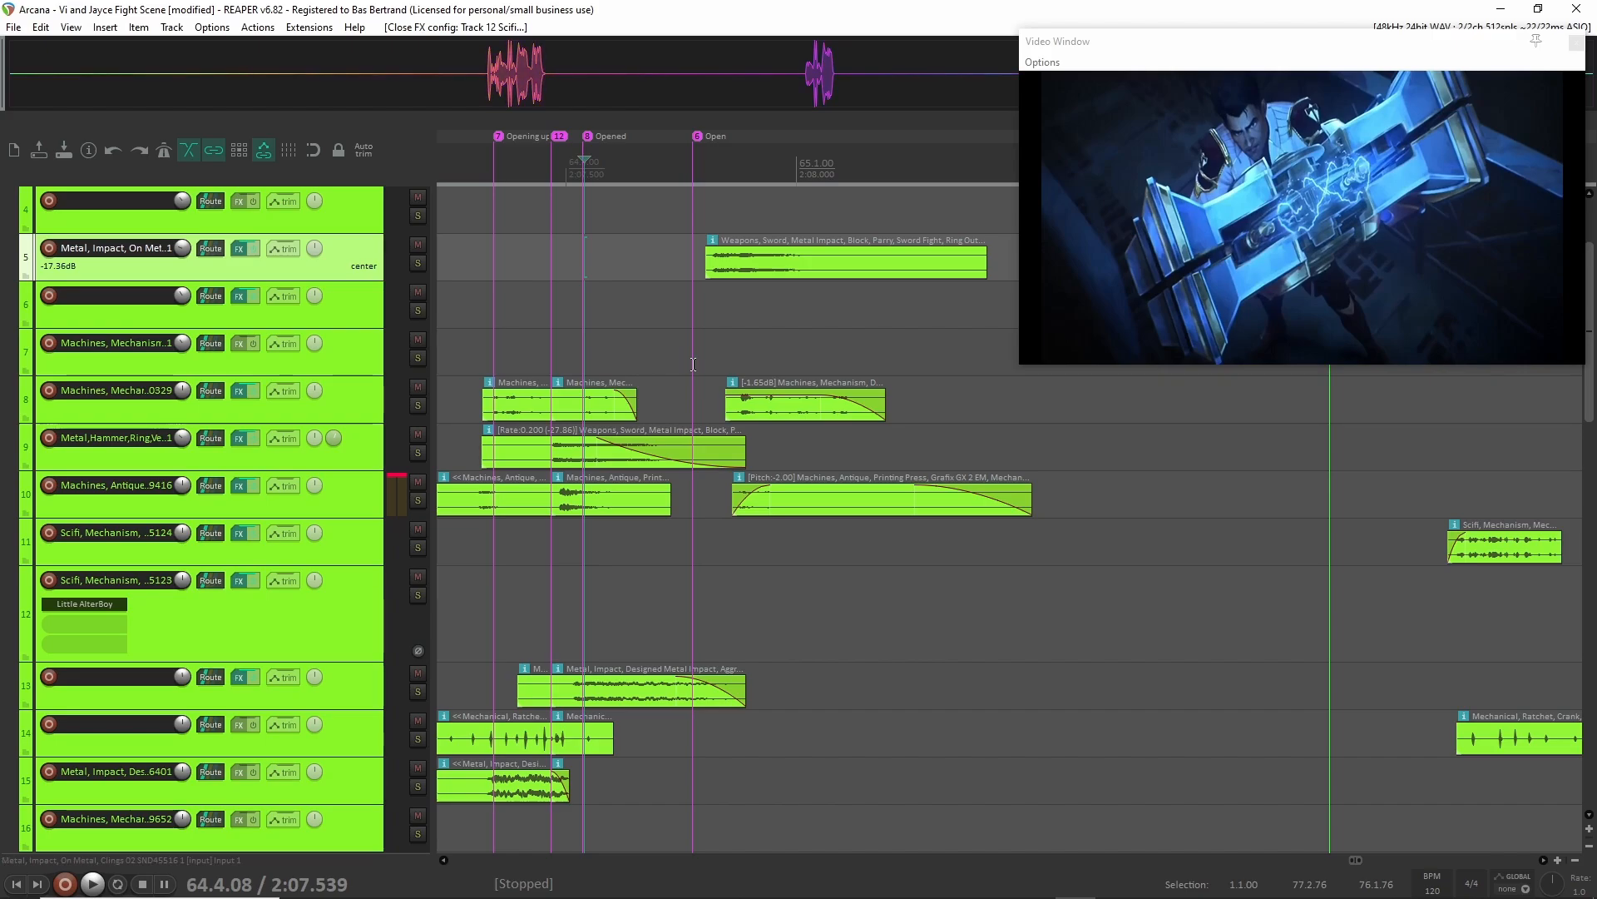
scroll(693, 364, left, 5)
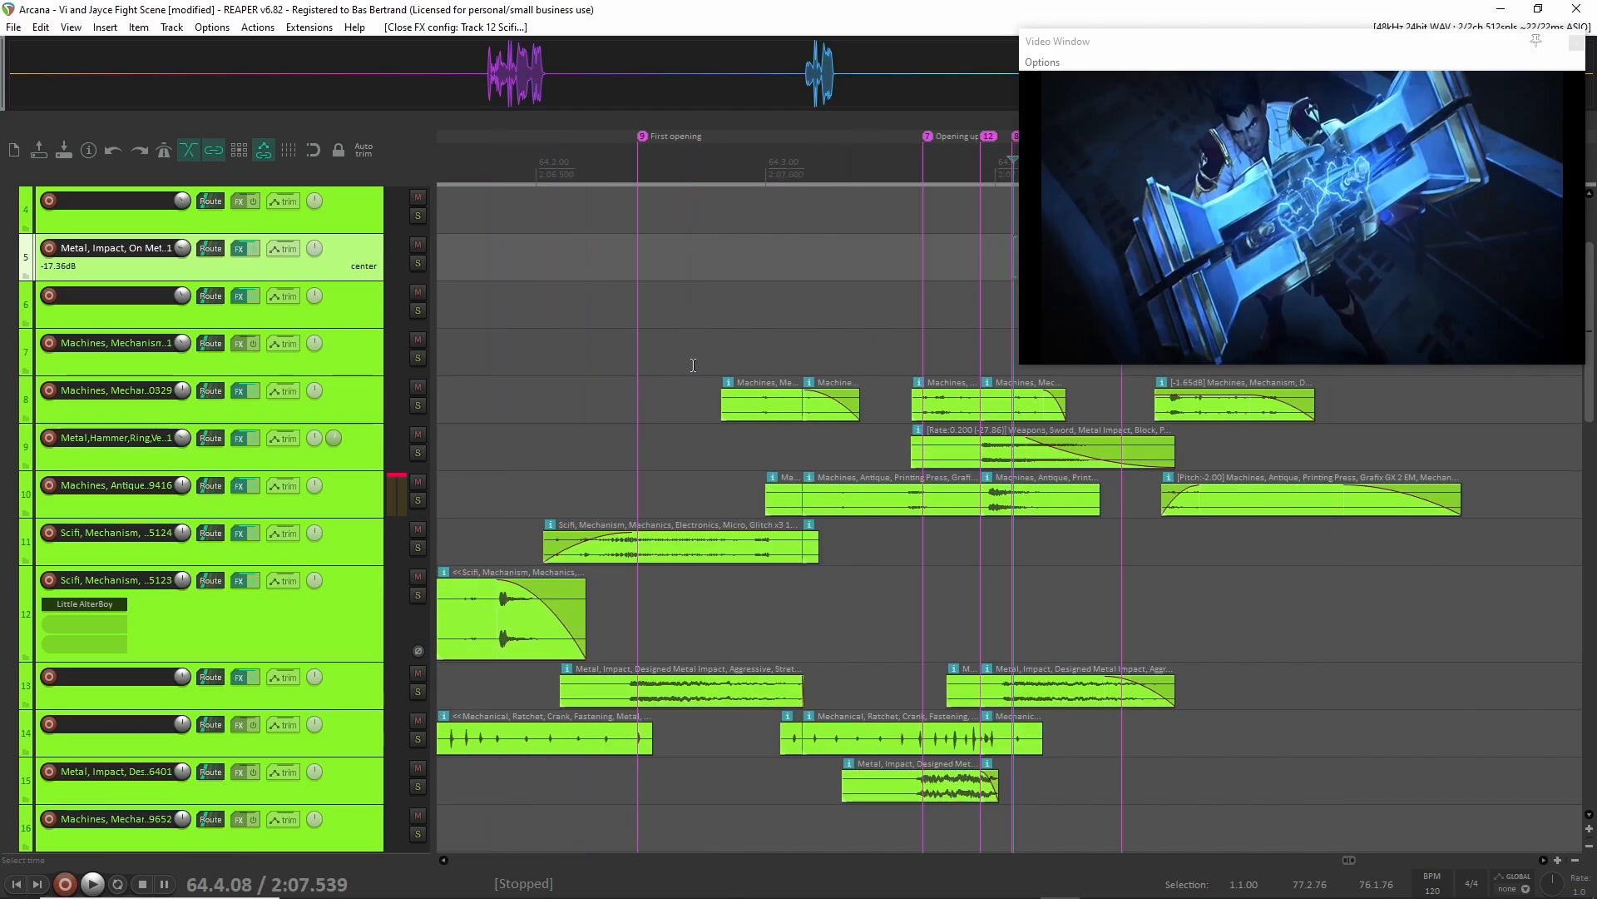
scroll(694, 364, down, 2)
scroll(694, 365, down, 2)
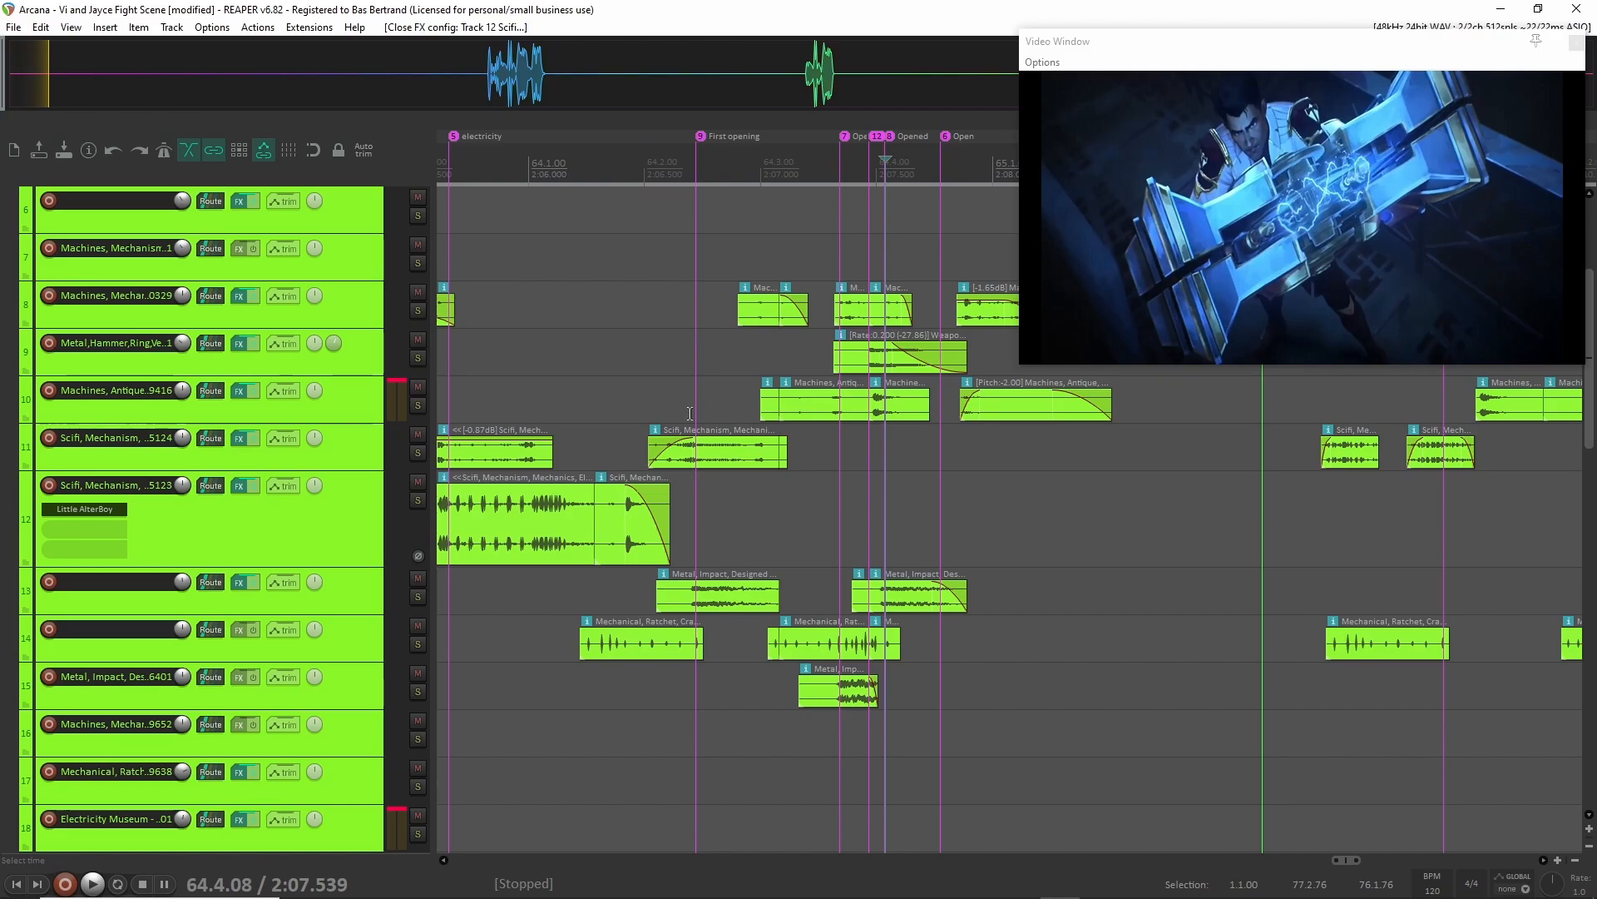
click(341, 460)
scroll(658, 474, up, 5)
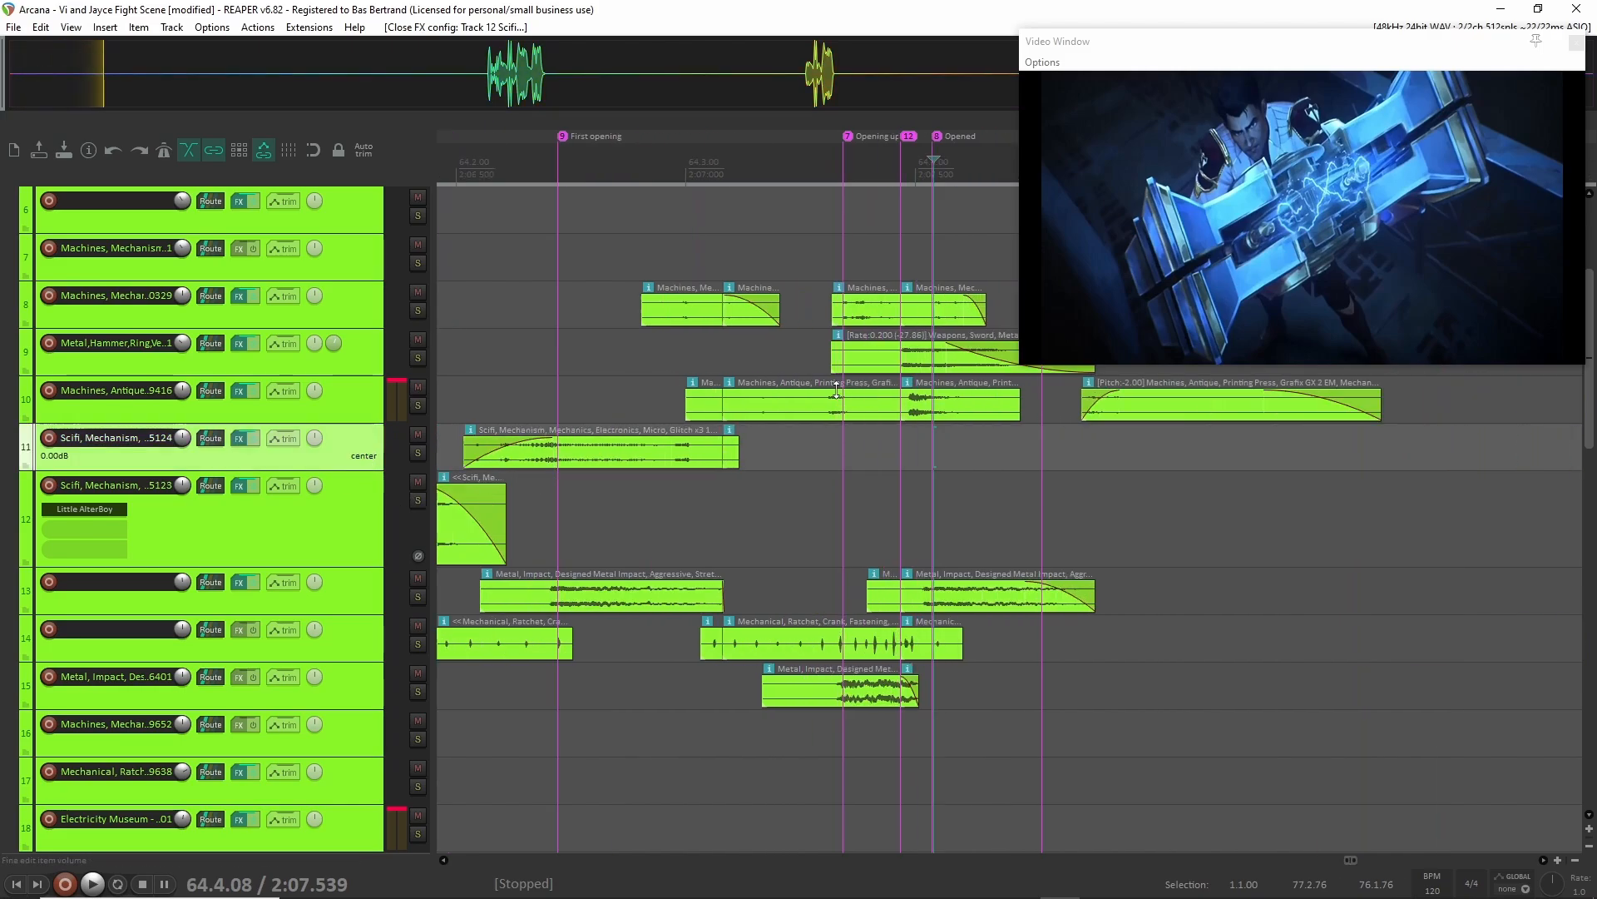
scroll(658, 474, up, 1)
scroll(553, 466, left, 3)
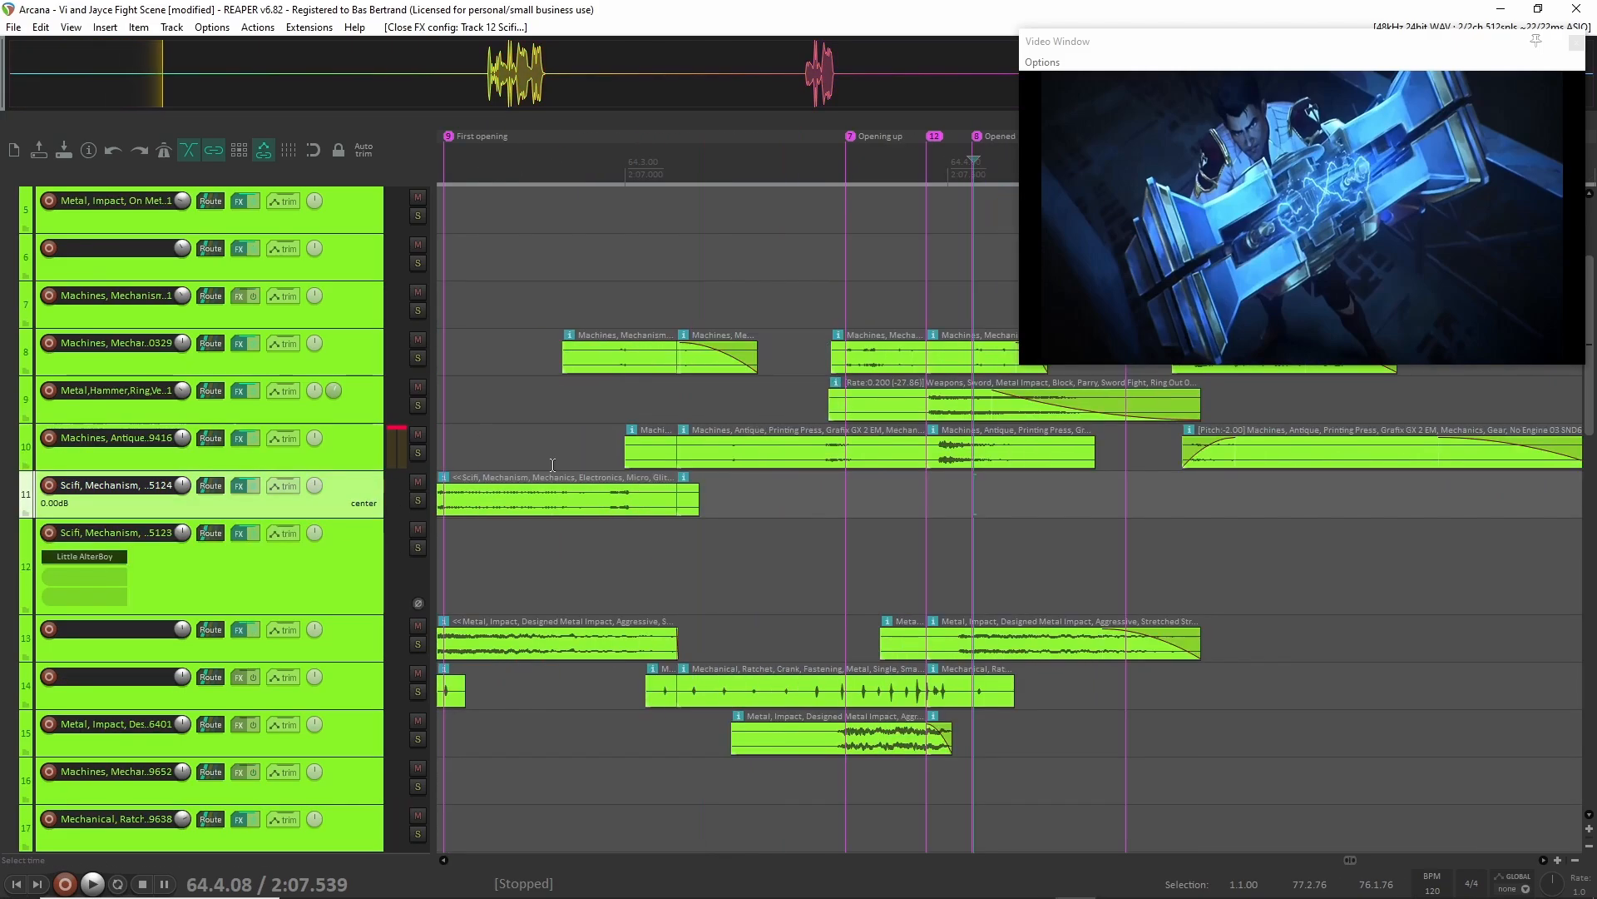
Select the Mechanical child tracks from track 7 downward and make them taller so their effect slots show, ending on track 10.
click(351, 305)
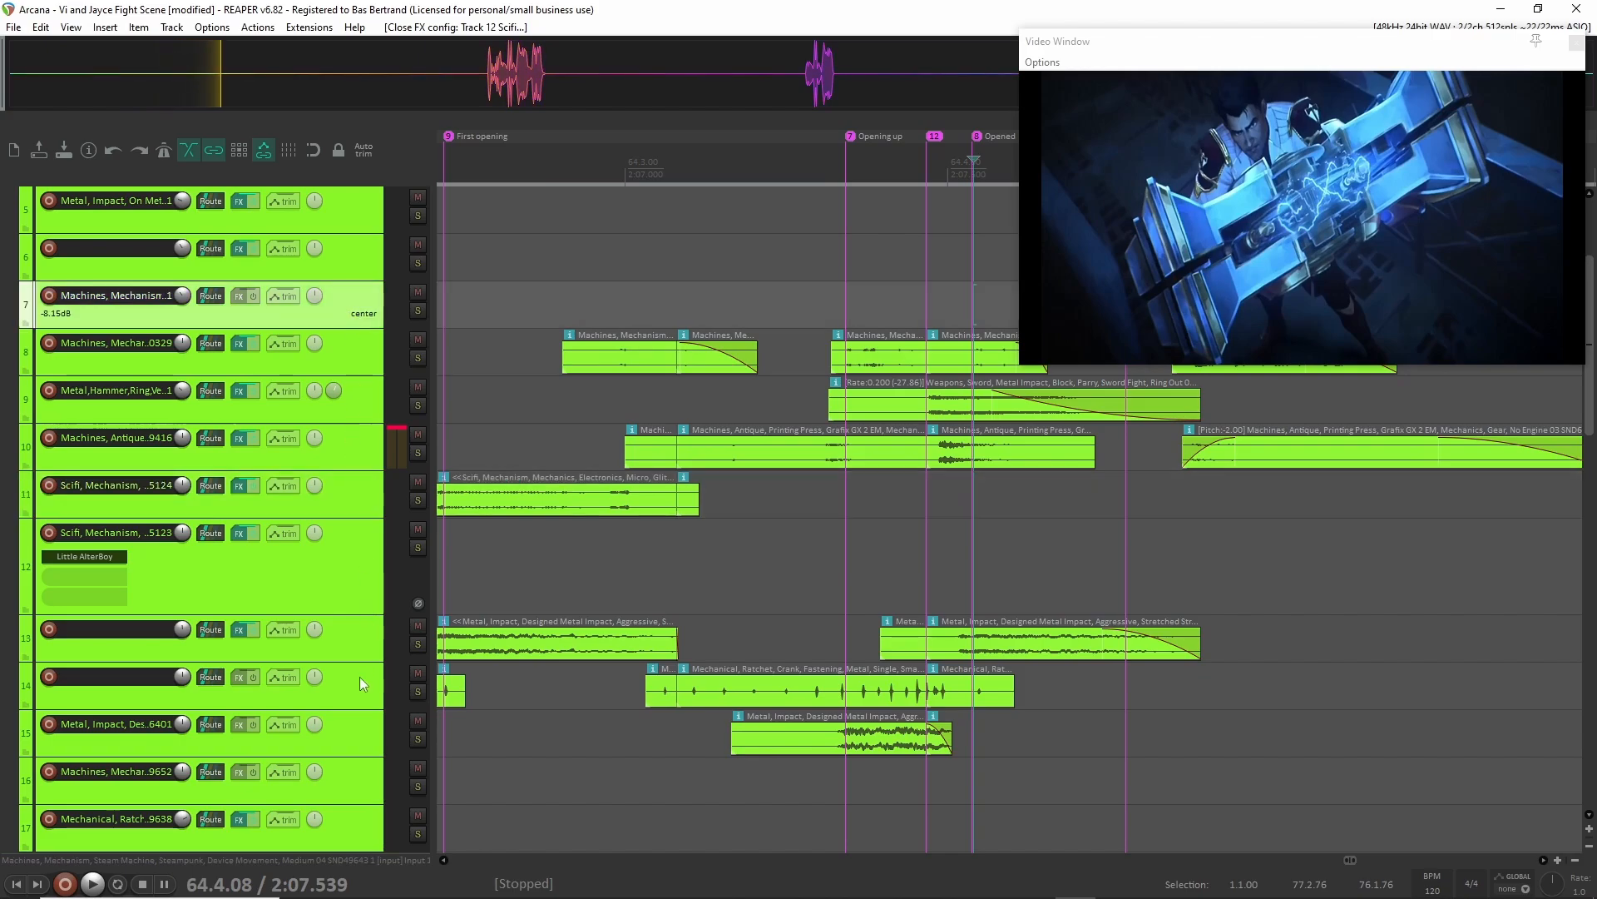
shift+click(356, 713)
drag(353, 708, 353, 721)
scroll(353, 692, down, 2)
scroll(353, 693, up, 5)
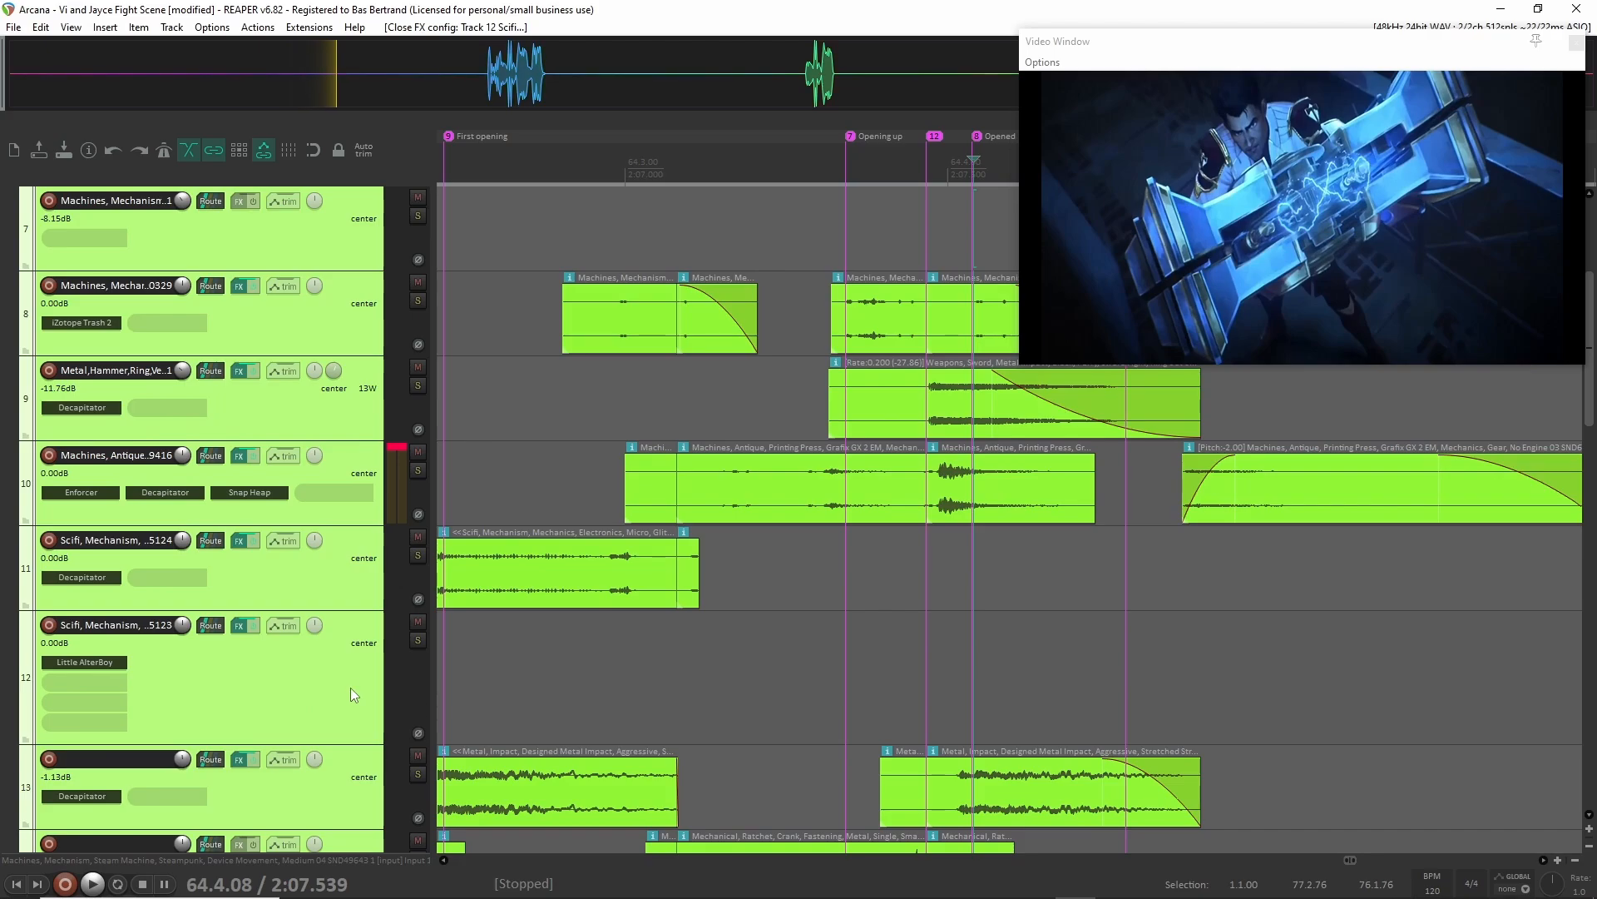
click(361, 462)
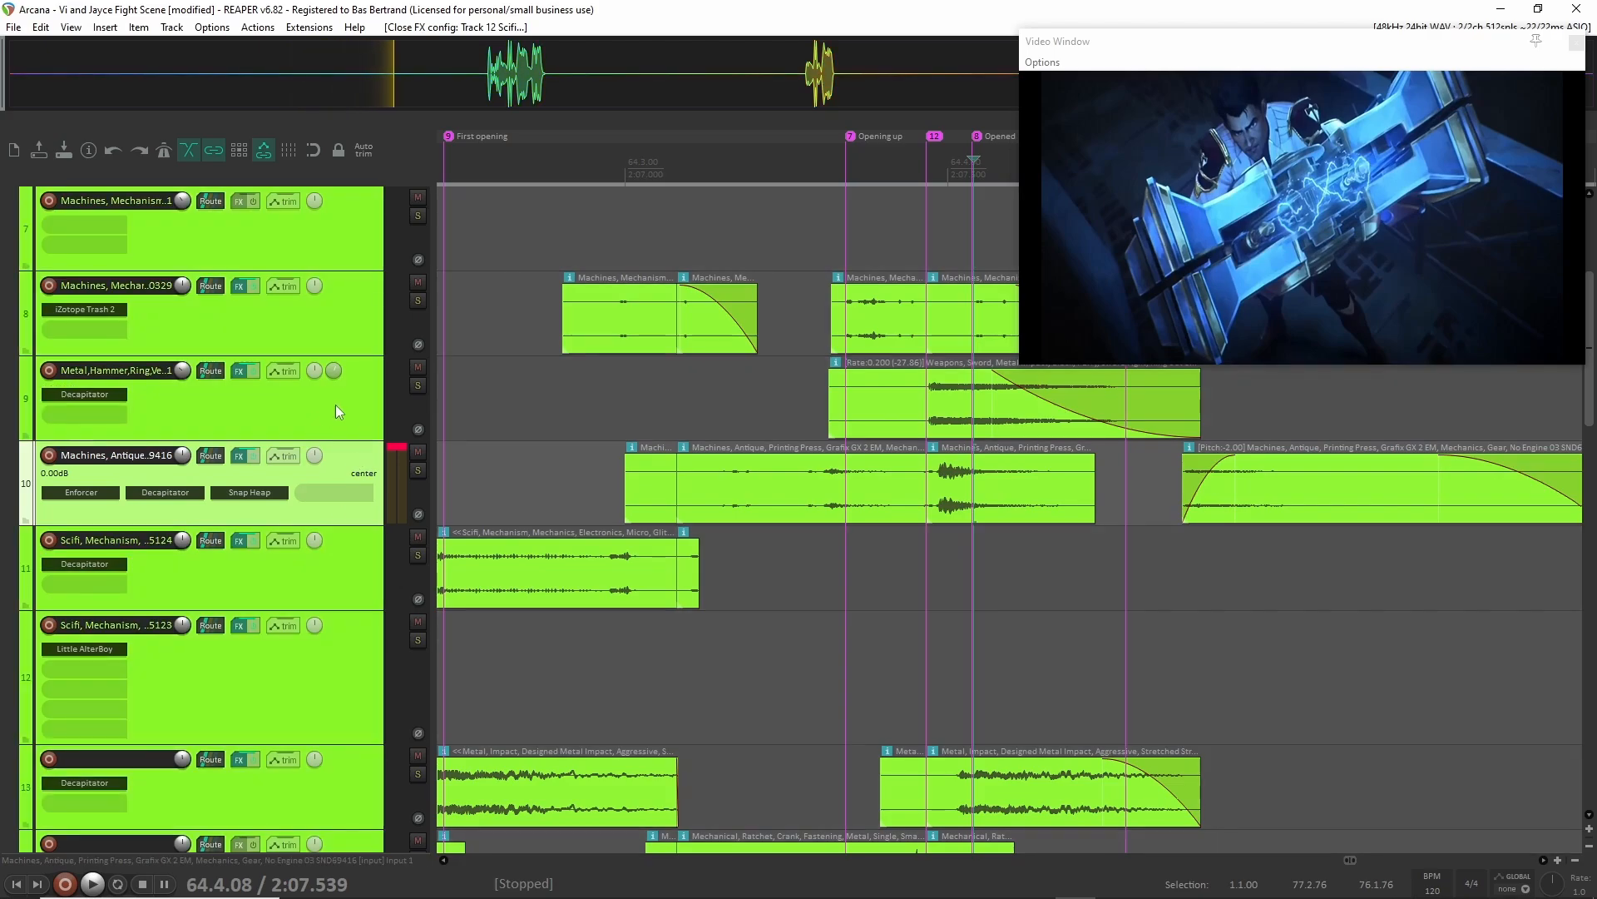
Audition track 8 in solo from 64.2.52, just after the First opening marker, and turn its solo off again.
scroll(525, 348, left, 2)
click(612, 342)
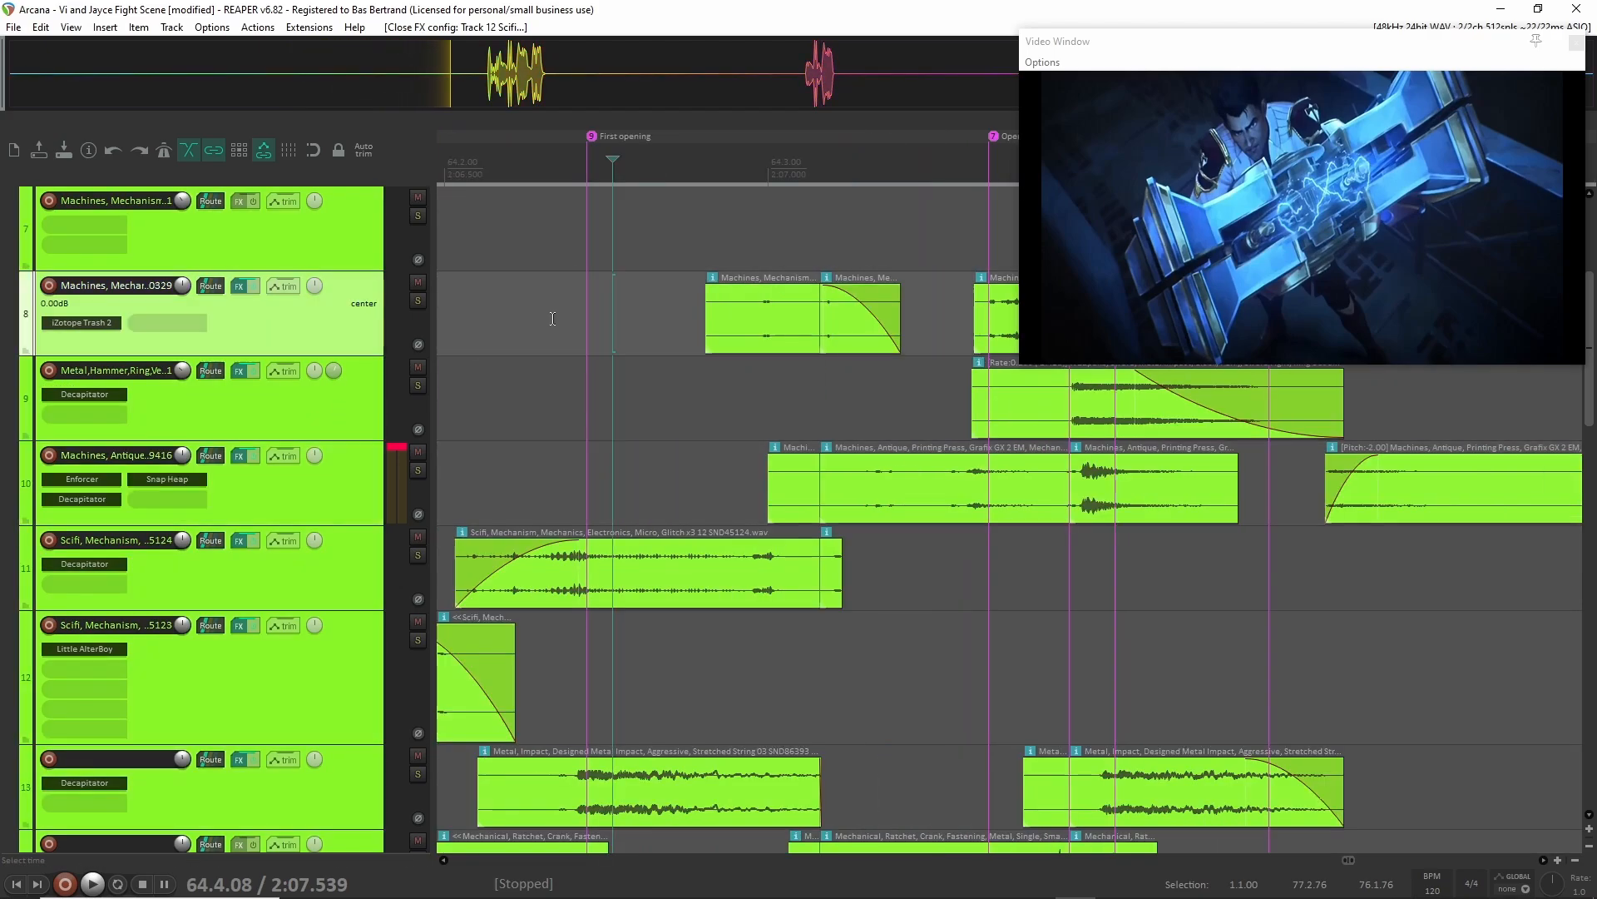
key(F6)
key(space)
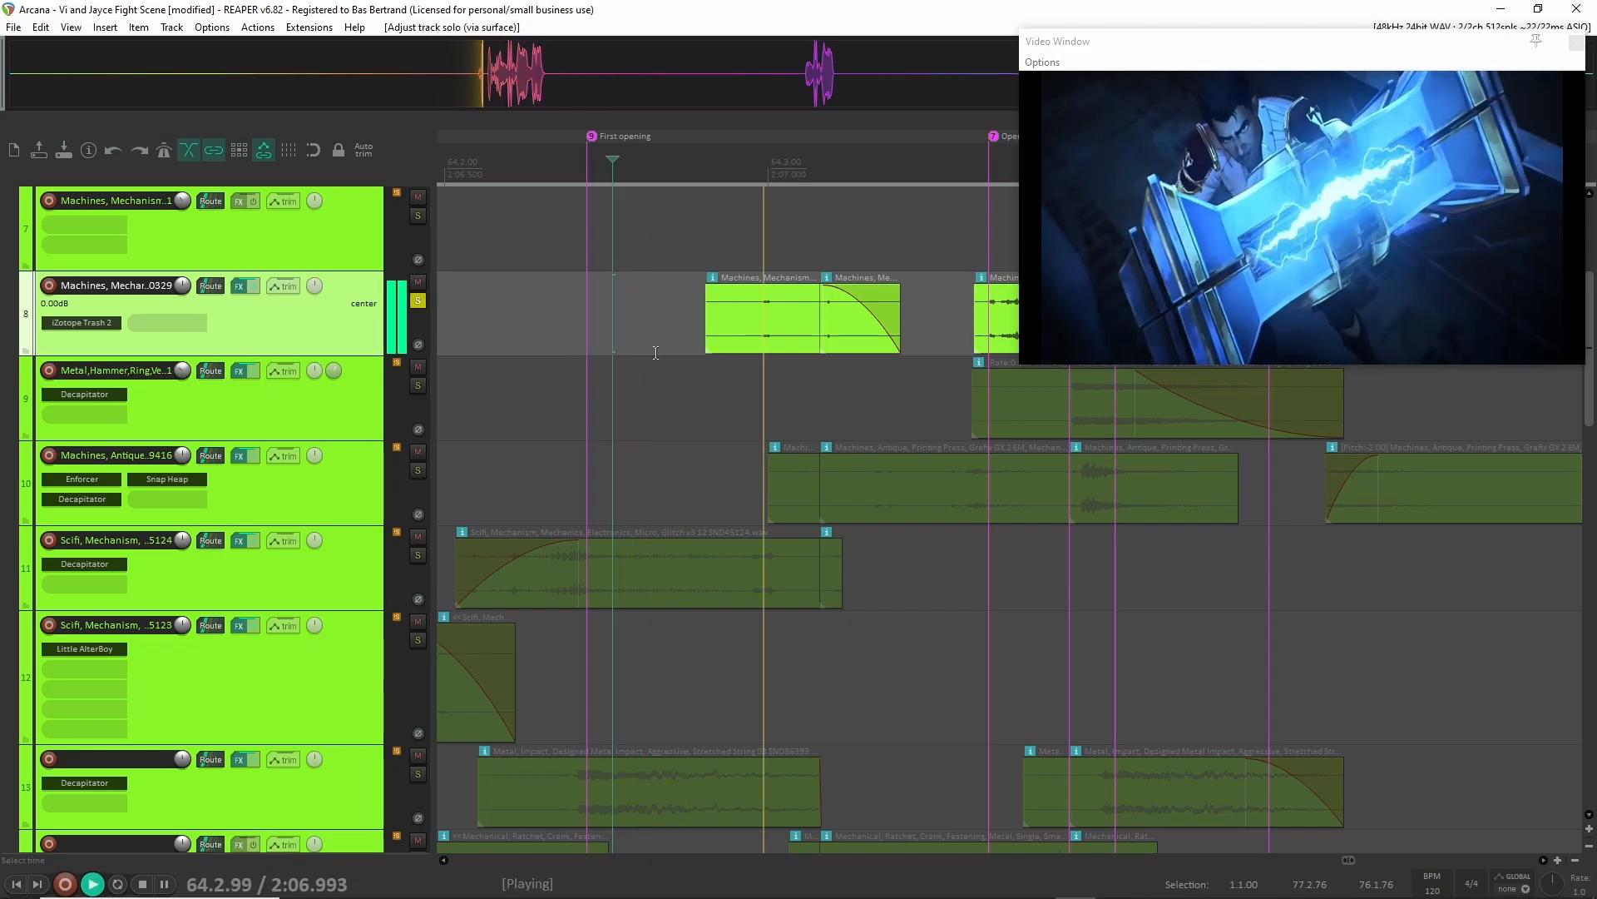
key(space)
key(F6)
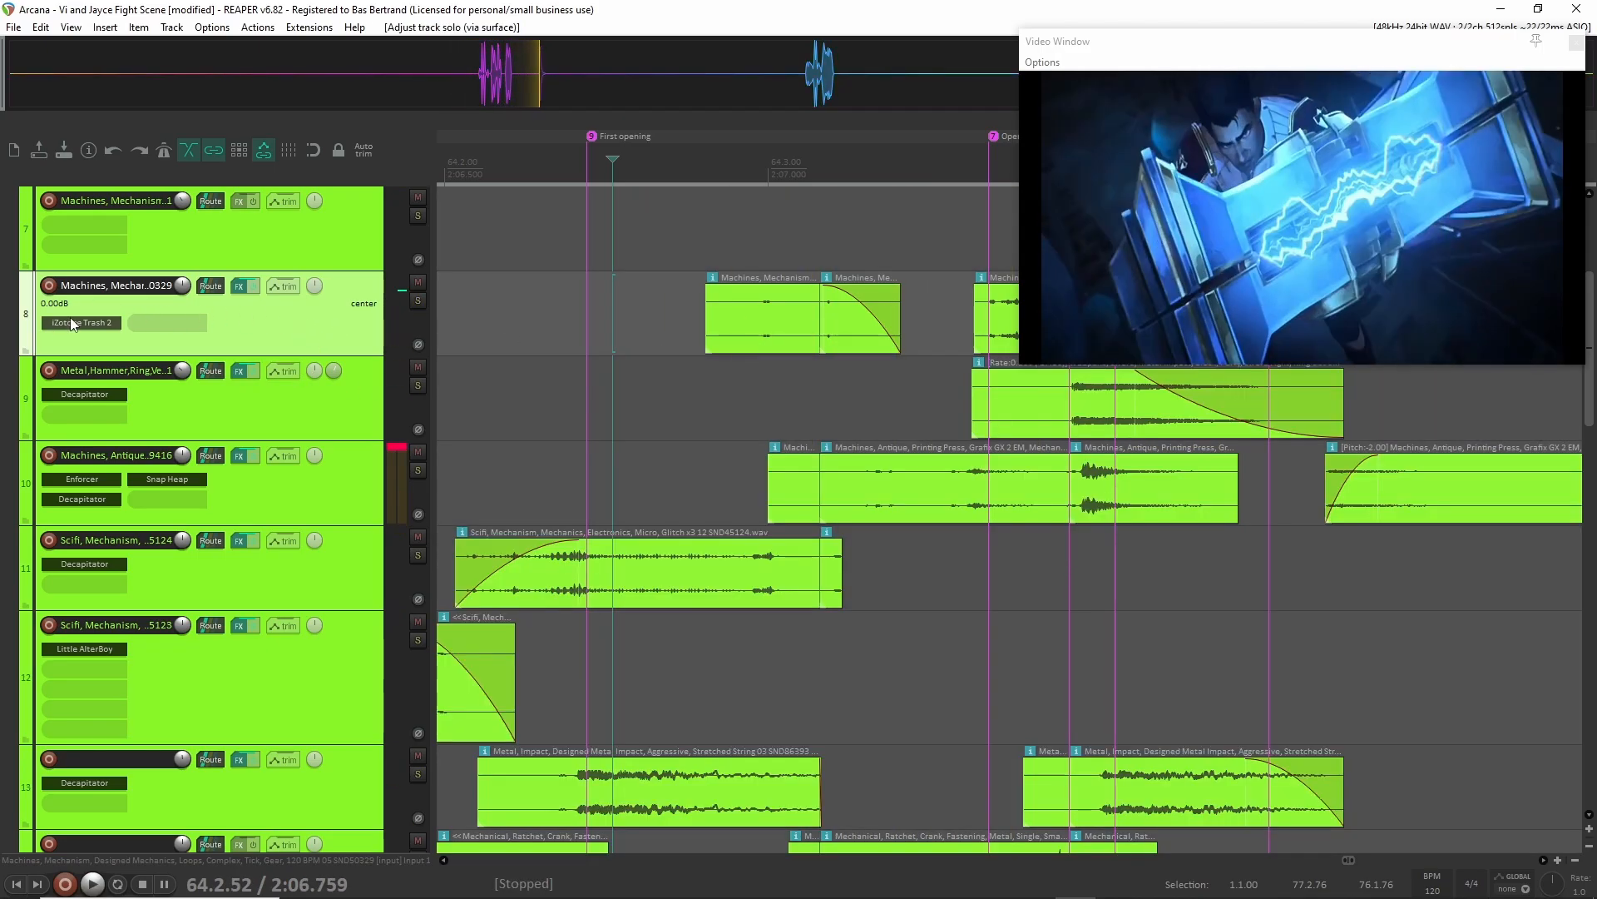
Inspect the Dynamics module of iZotope Trash 2 on track 8, dismissing its preset manager, and close the plug-in.
click(81, 322)
drag(1568, 100, 638, 121)
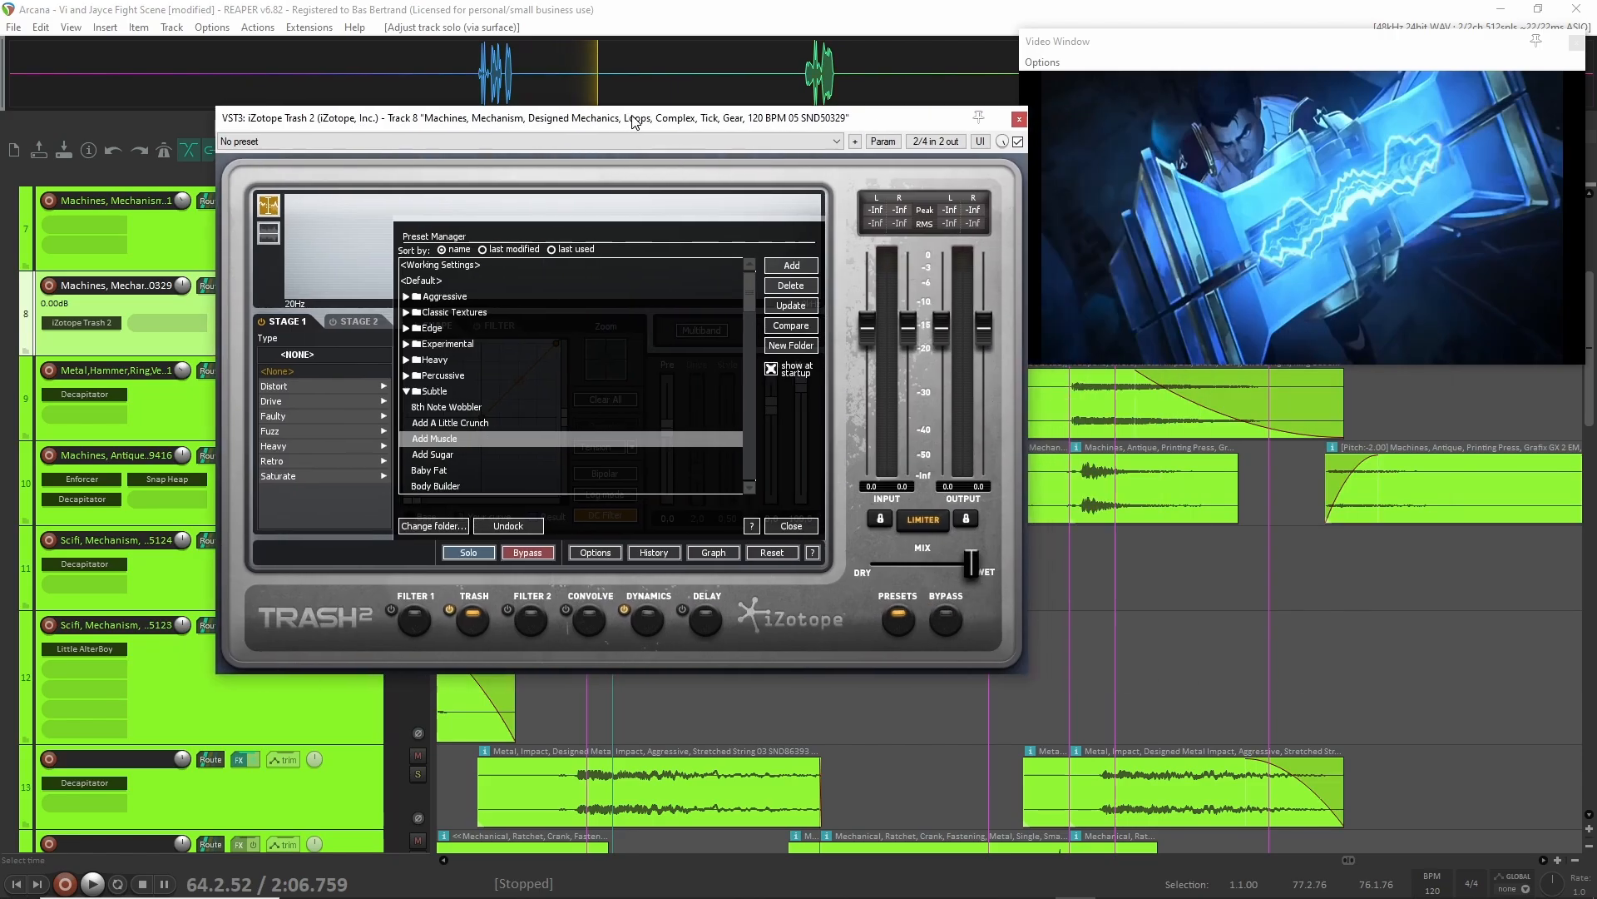
click(791, 527)
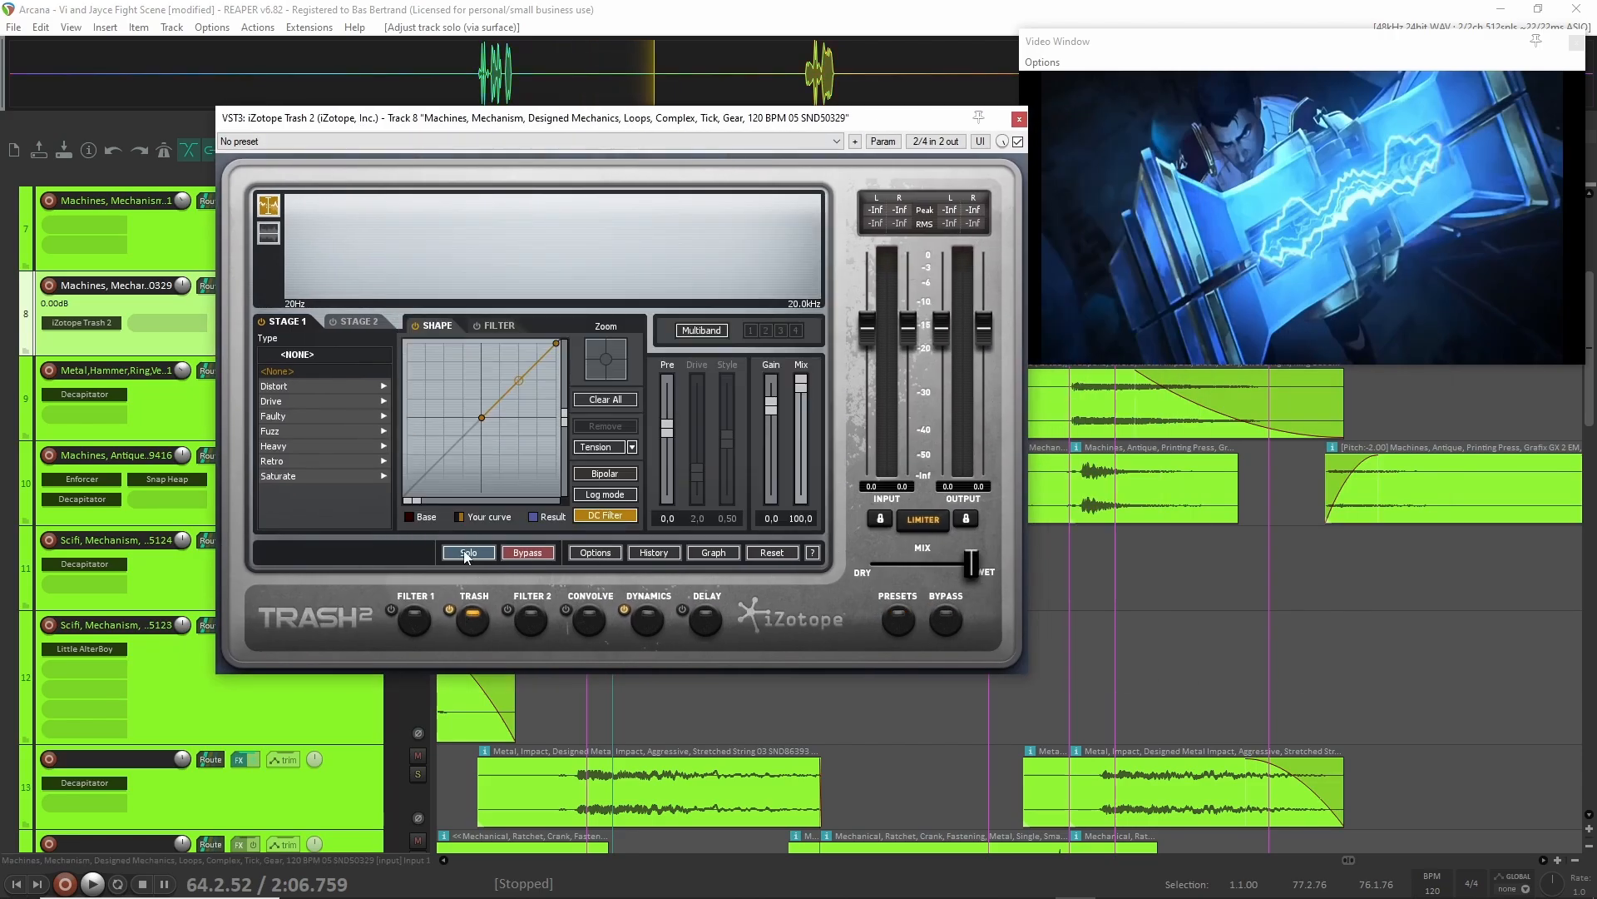
click(648, 620)
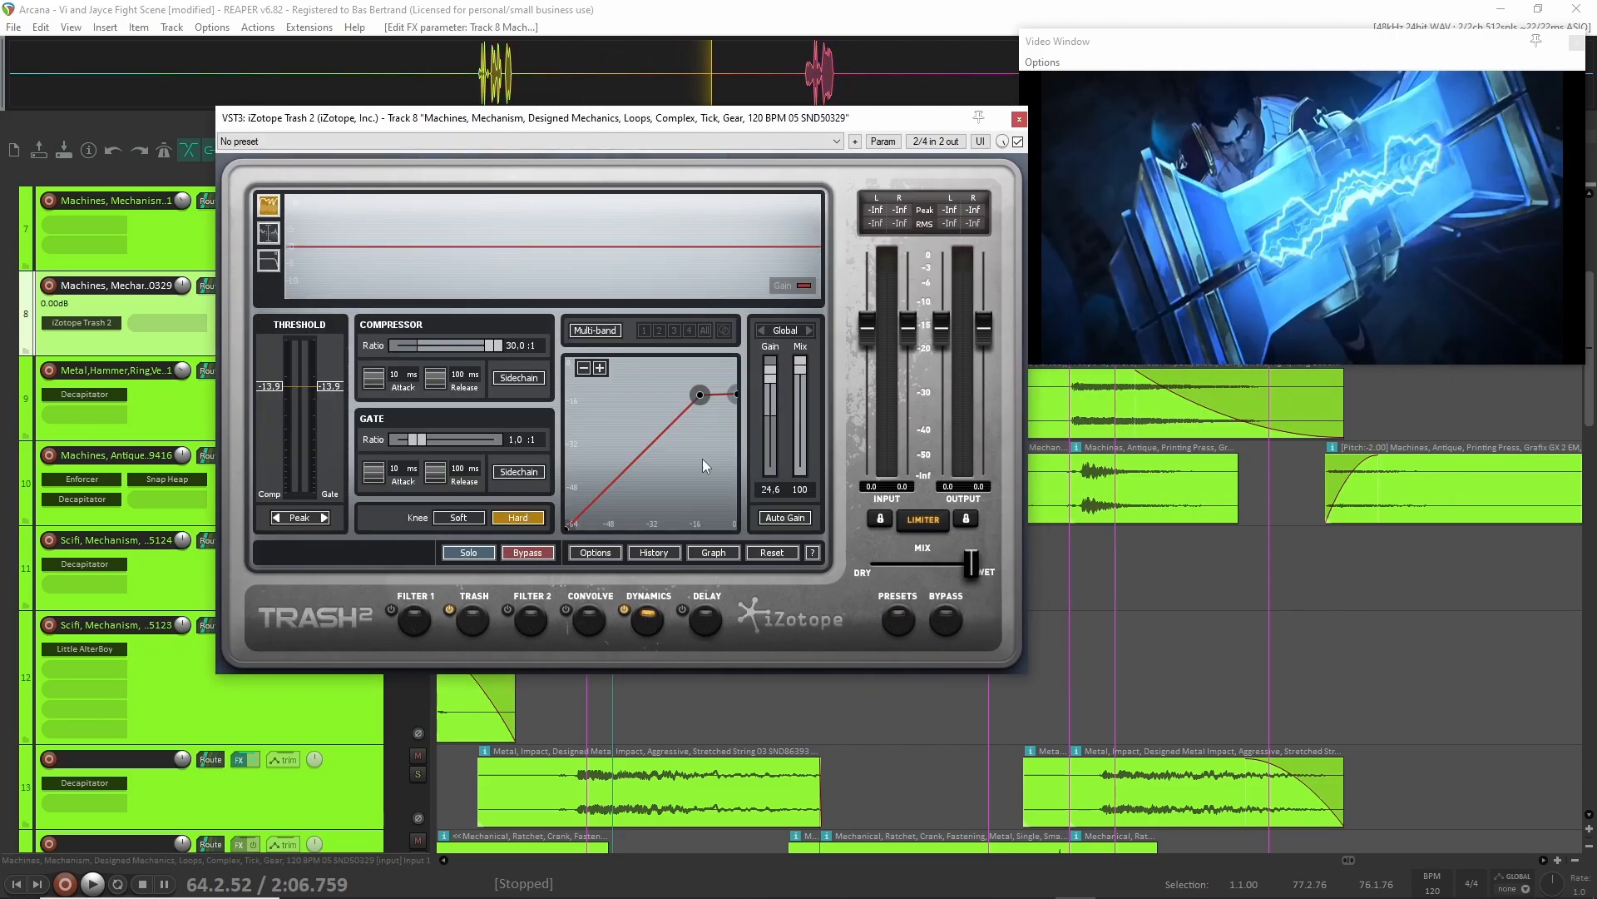
key(Escape)
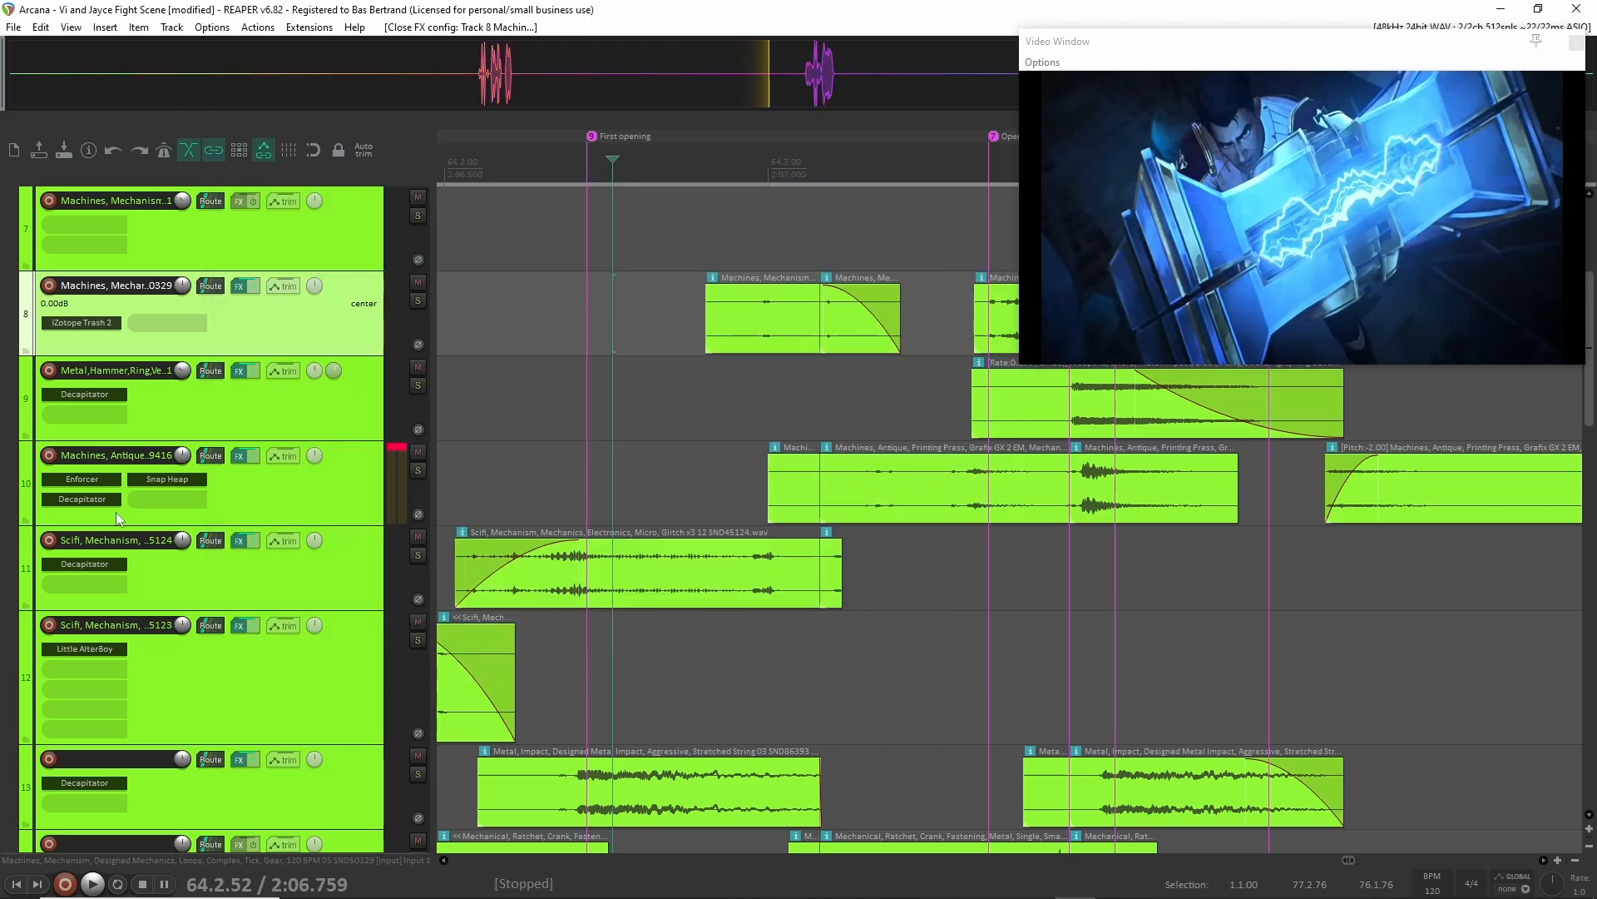
Solo track 10, the antique printing press sounds, and play it from 64.2.86 after the First opening marker.
click(327, 503)
key(F6)
scroll(686, 525, right, 2)
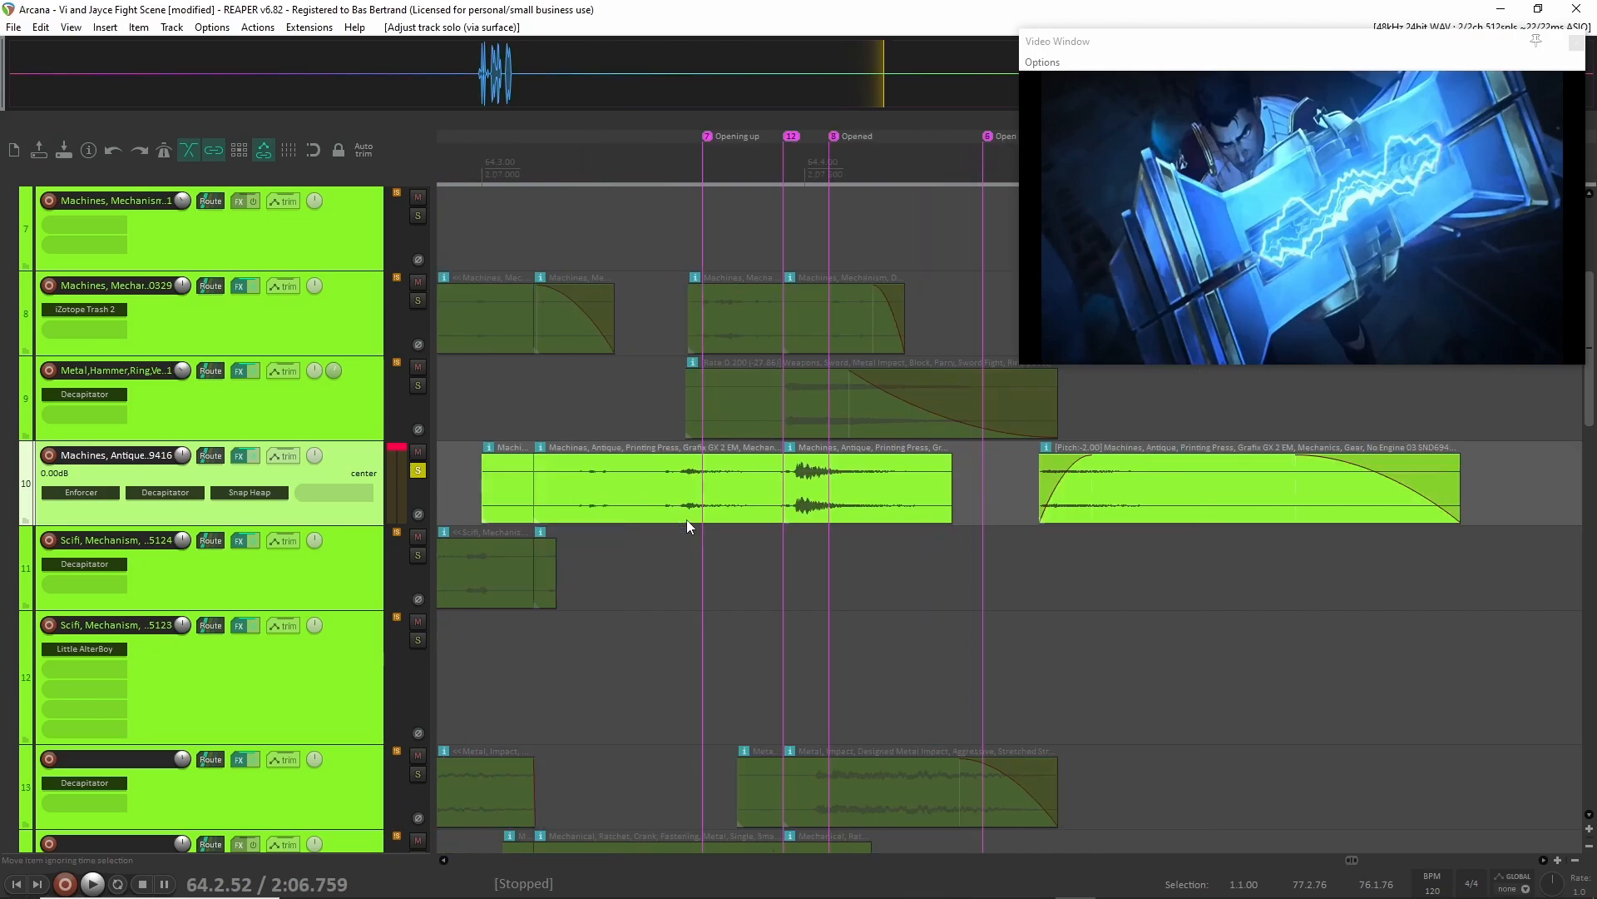
scroll(687, 520, down, 2)
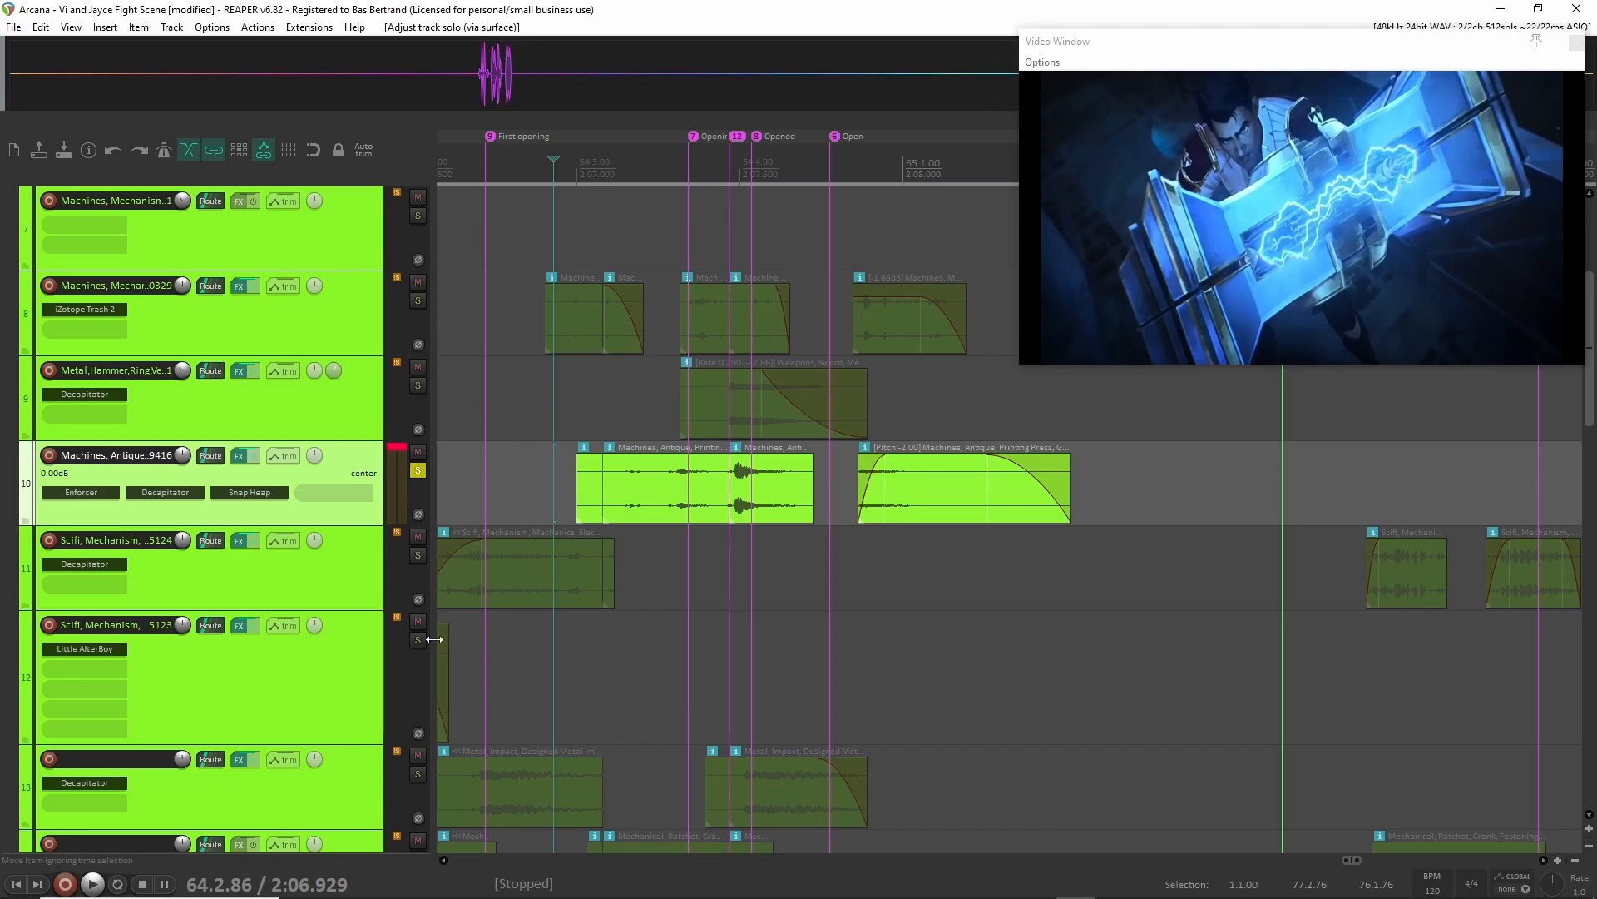
key(space)
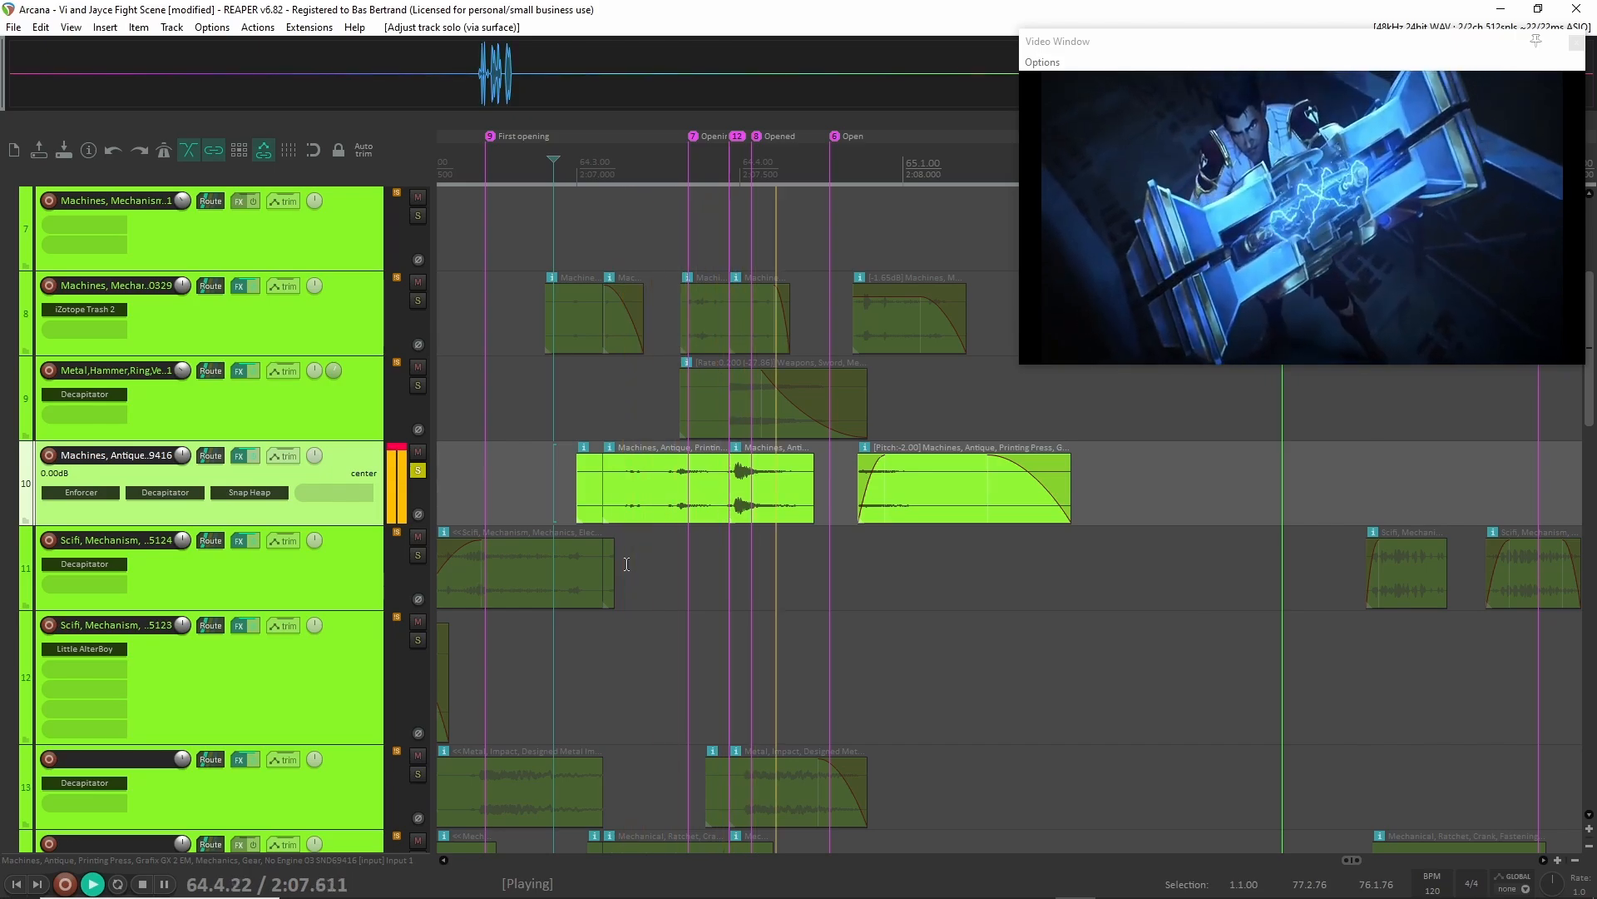
key(space)
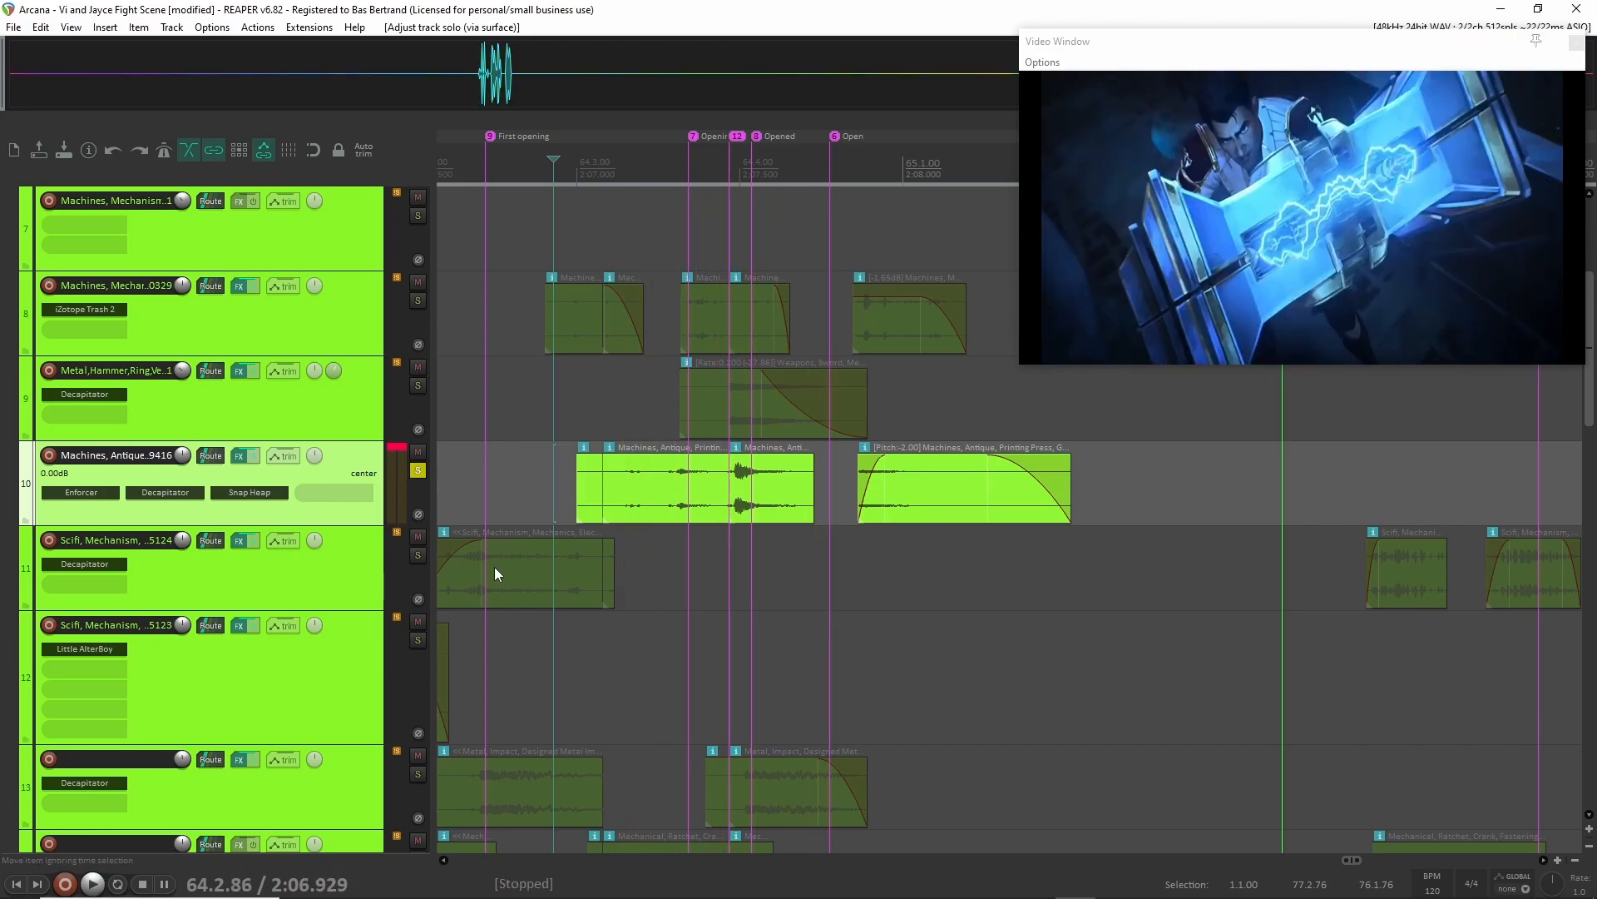
Show the Enforcer effect on track 10 clear of the clips, bypass it and play the track from 64.2.94.
click(91, 493)
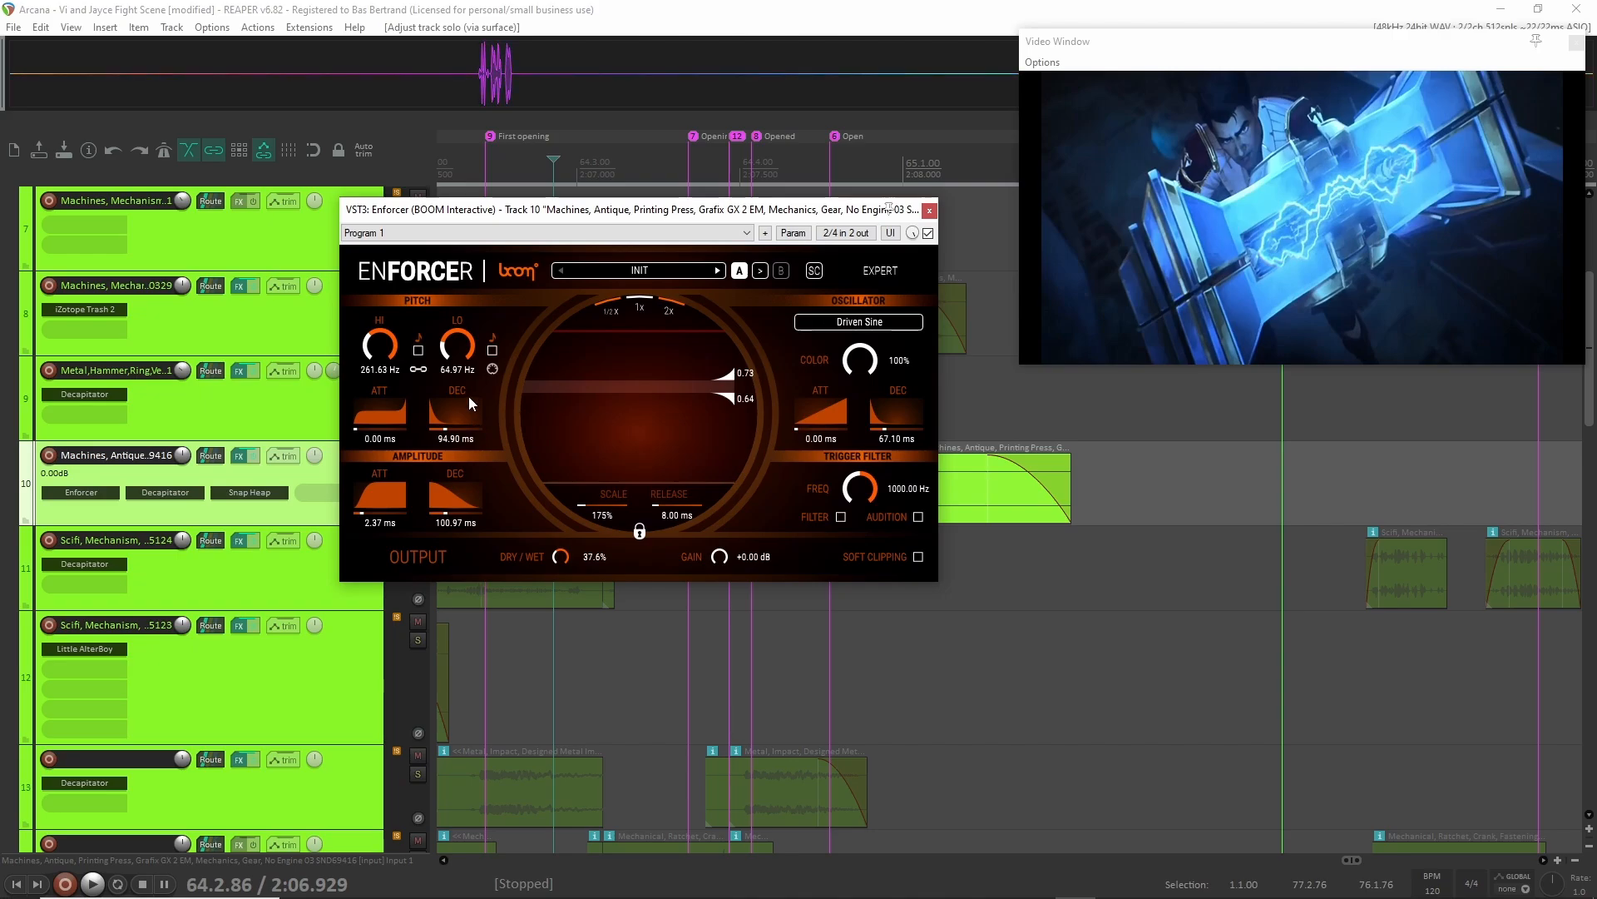
drag(612, 215, 299, 64)
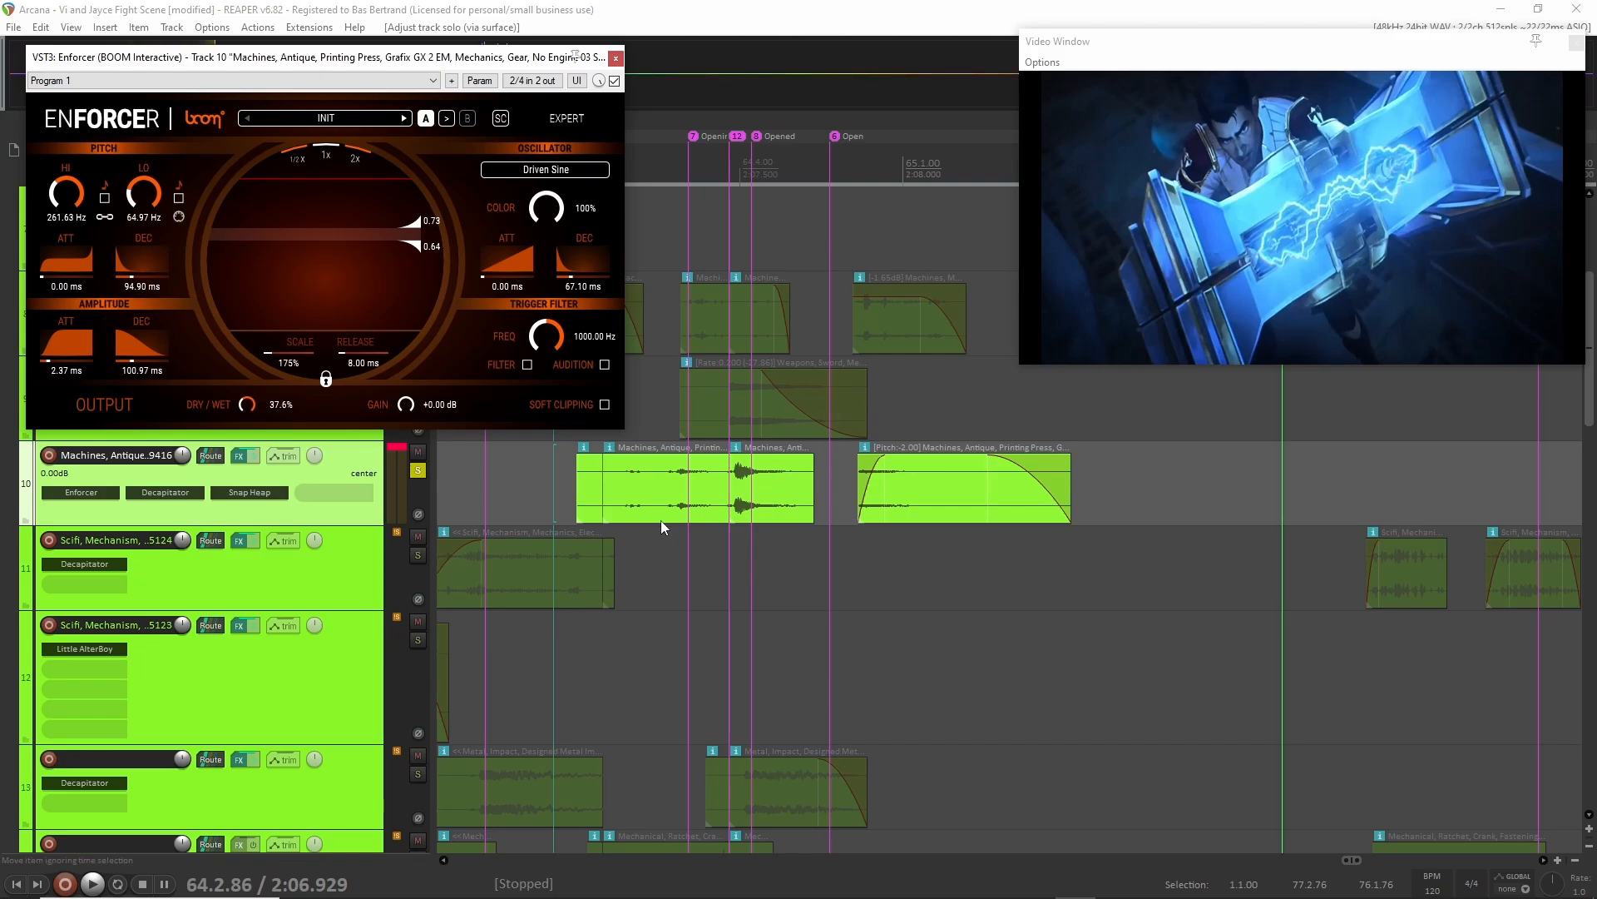
shift+click(81, 492)
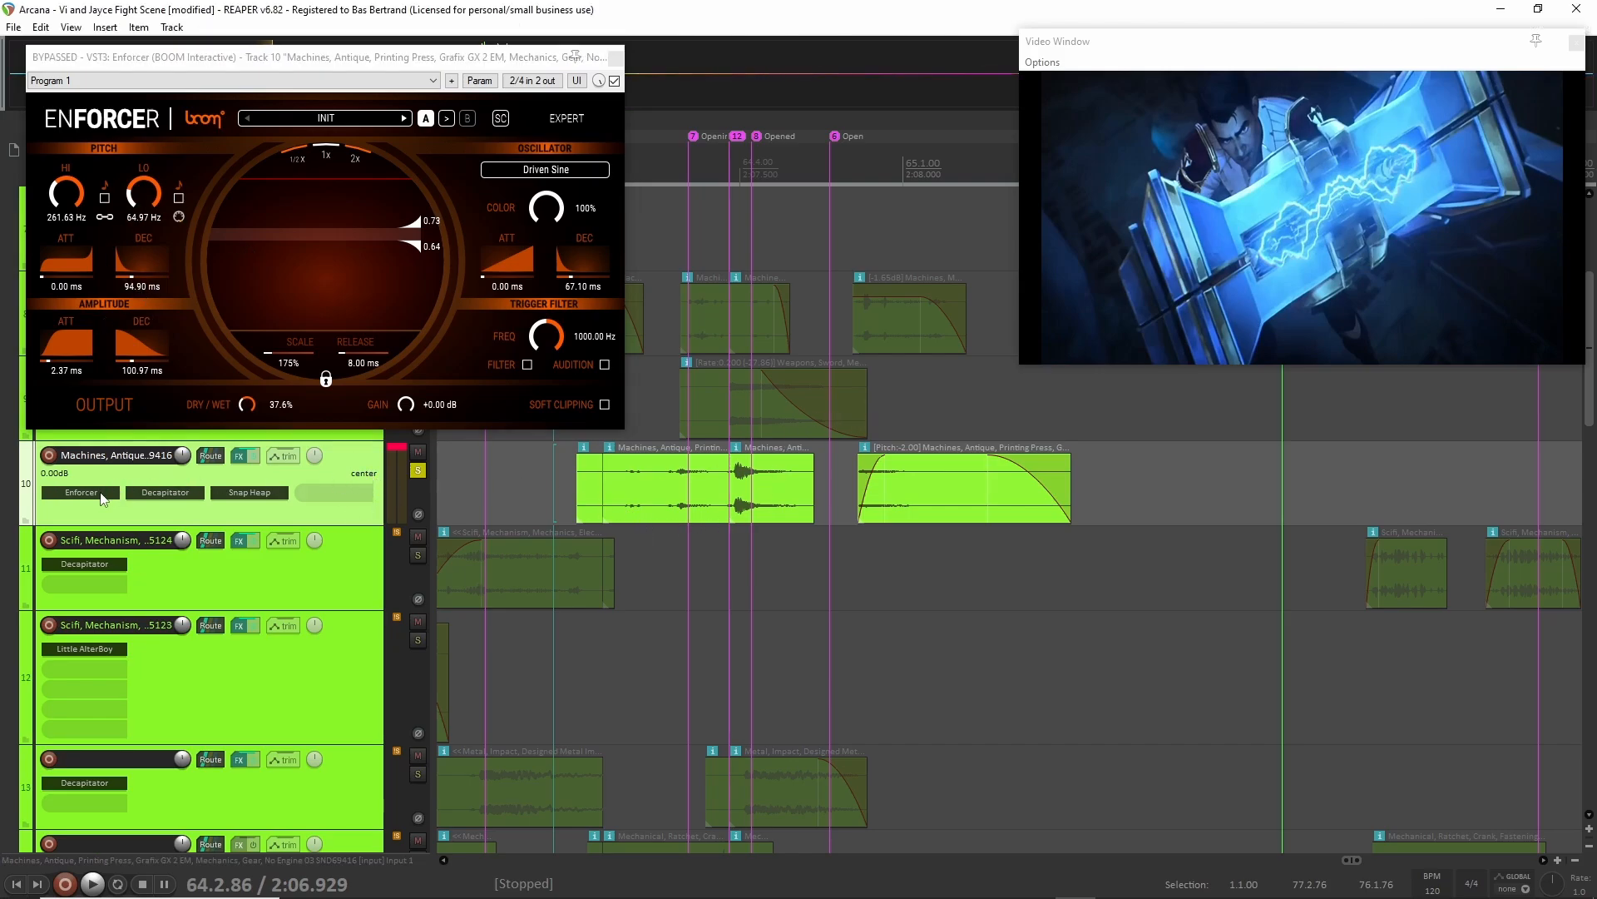
key(space)
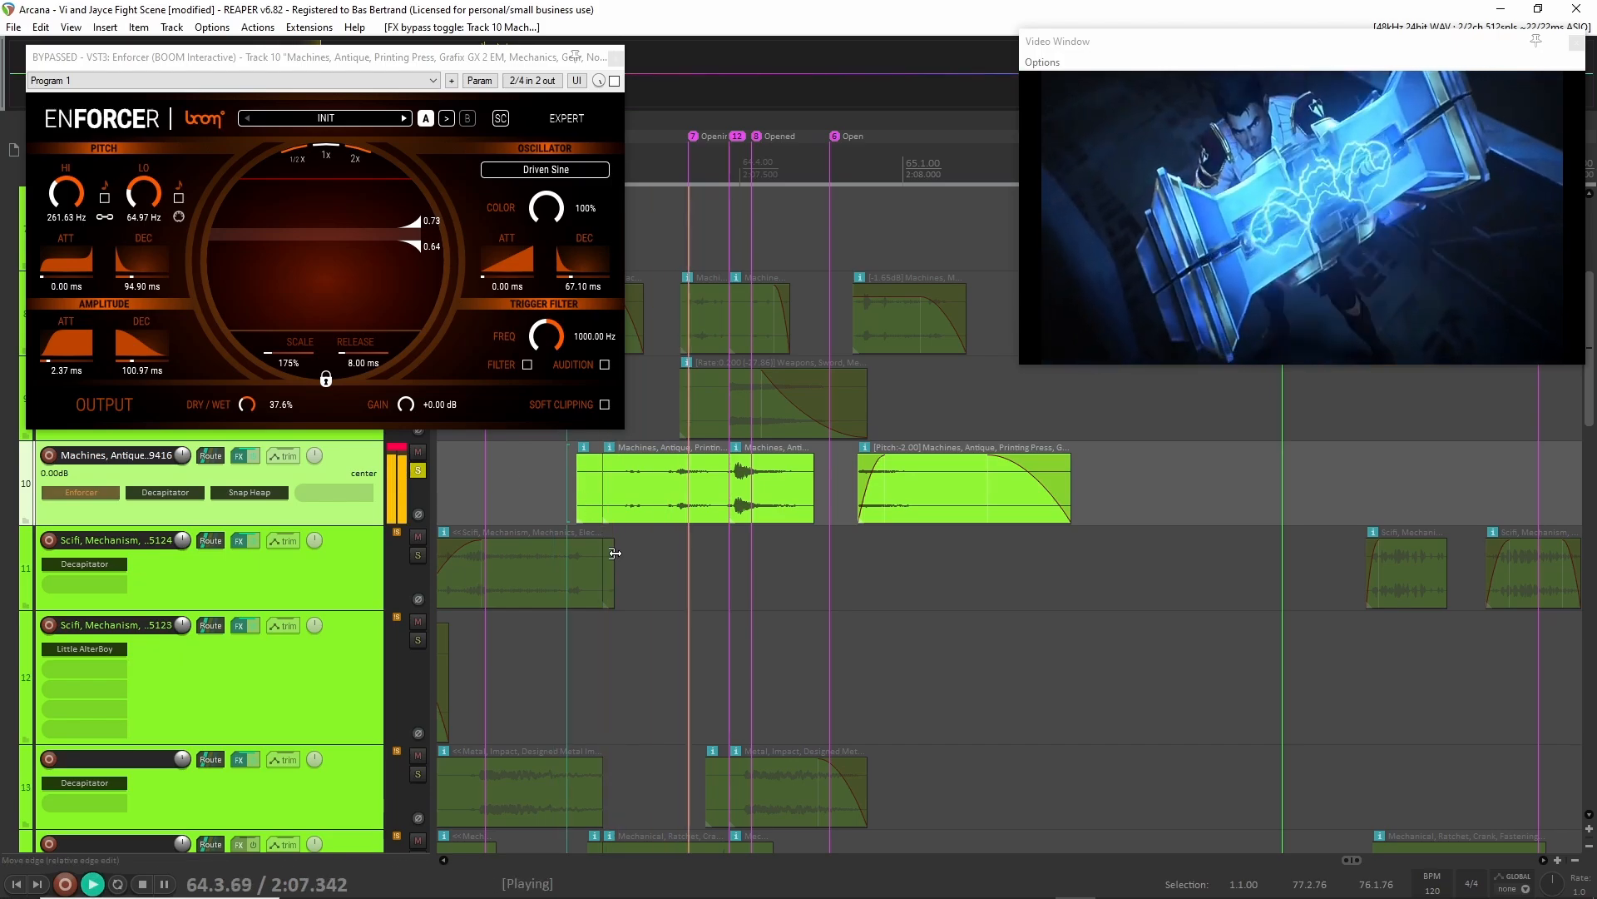
key(space)
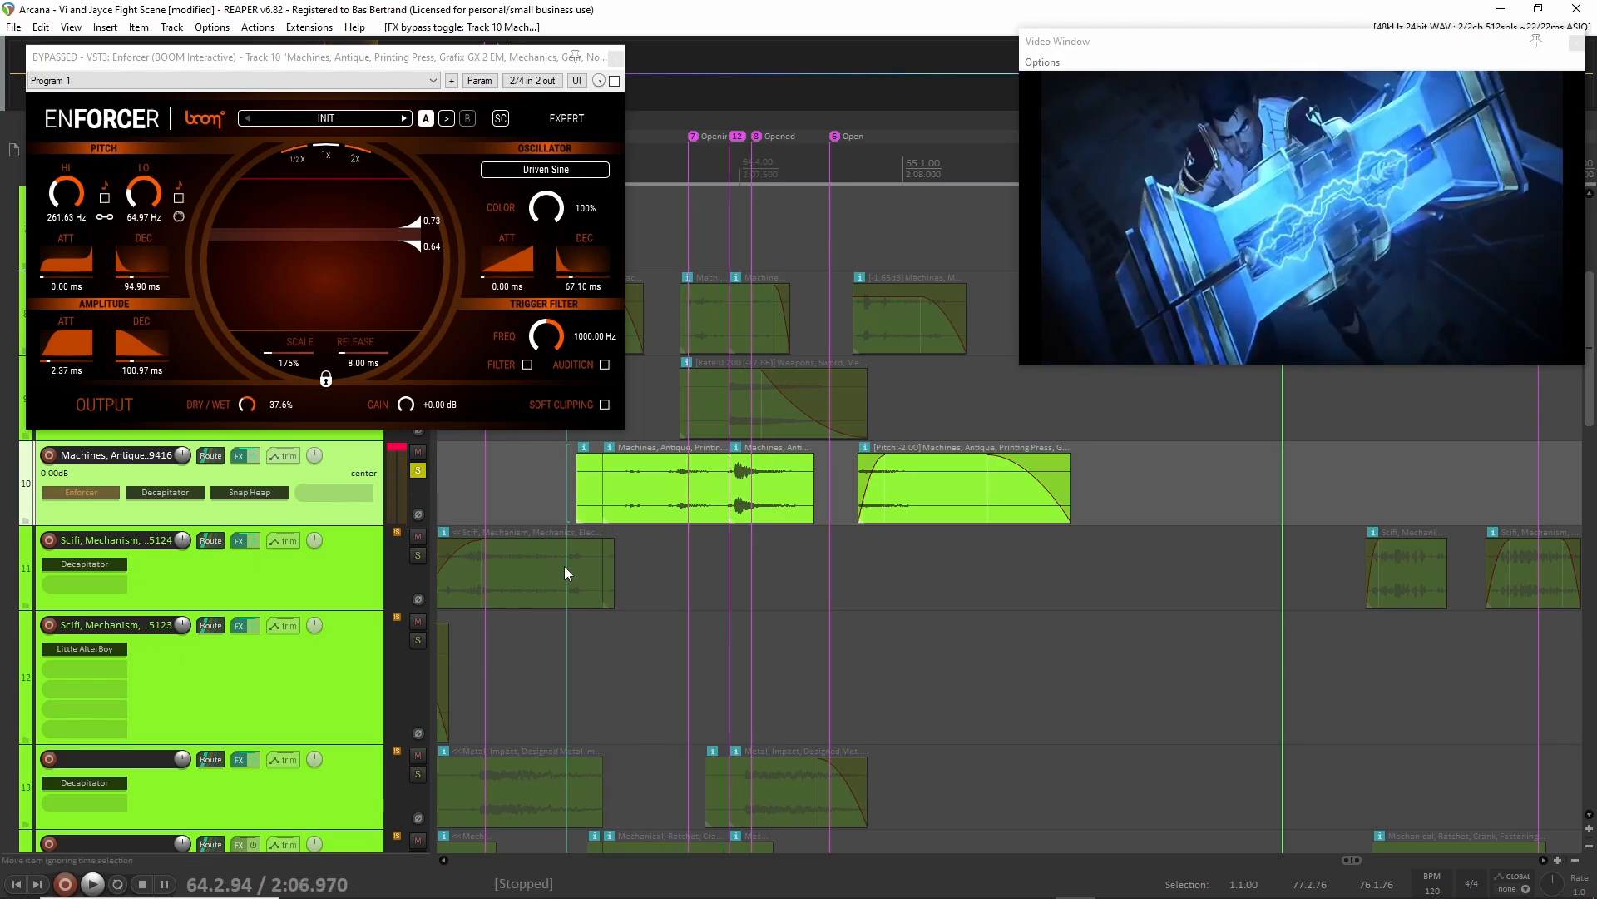
Re-enable Enforcer on track 10 and play the same passage from 64.2.94 for comparison.
shift+click(83, 488)
key(space)
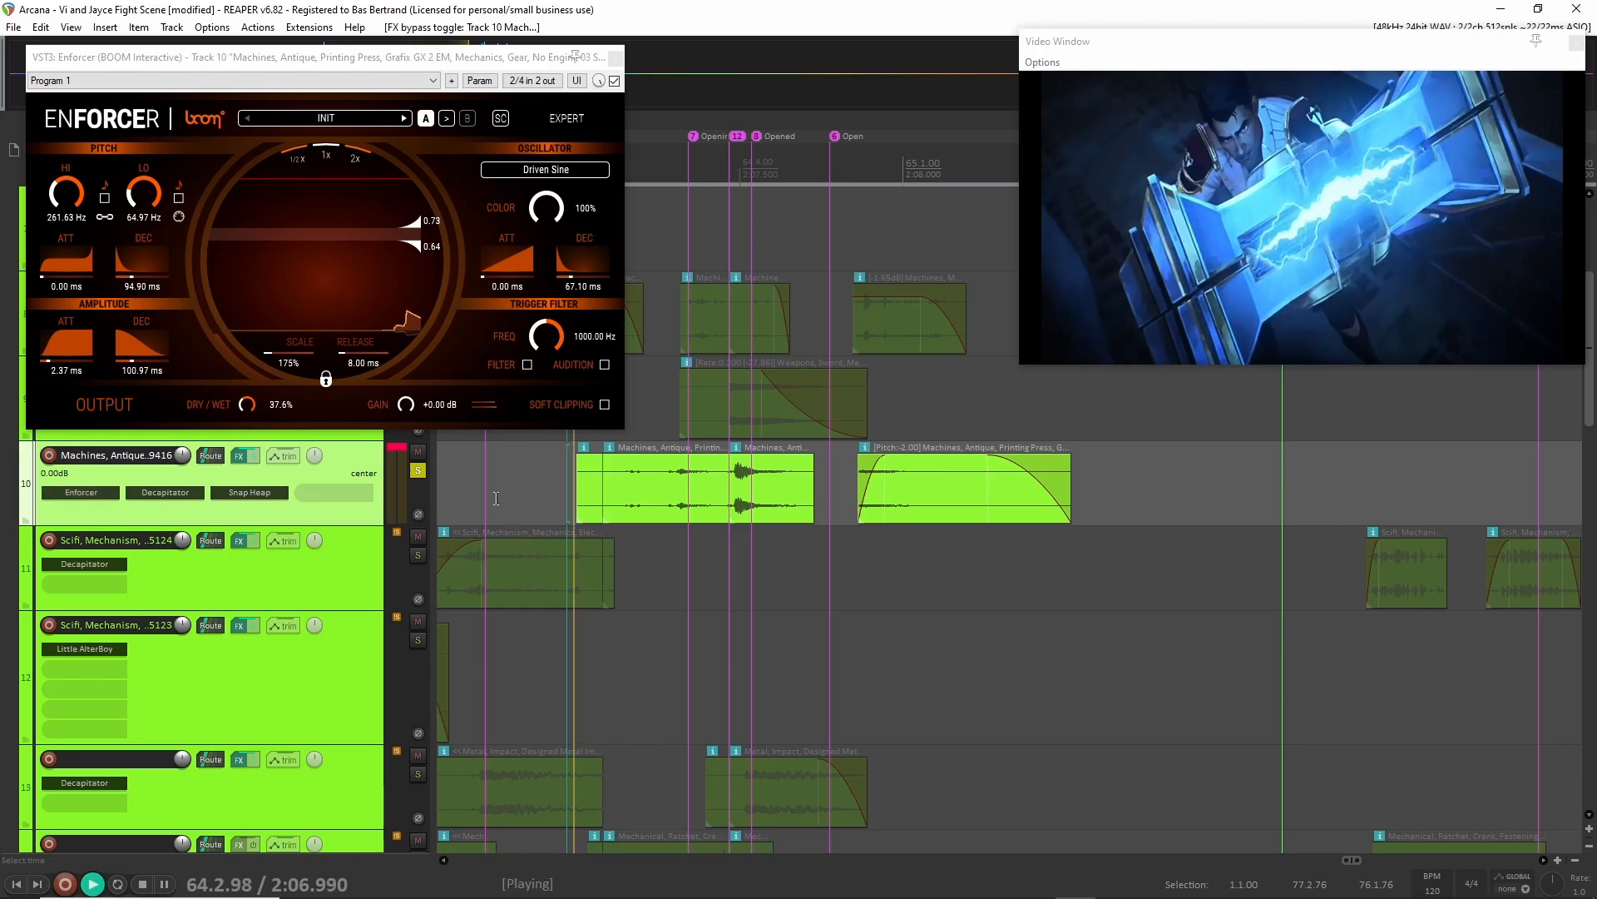
key(space)
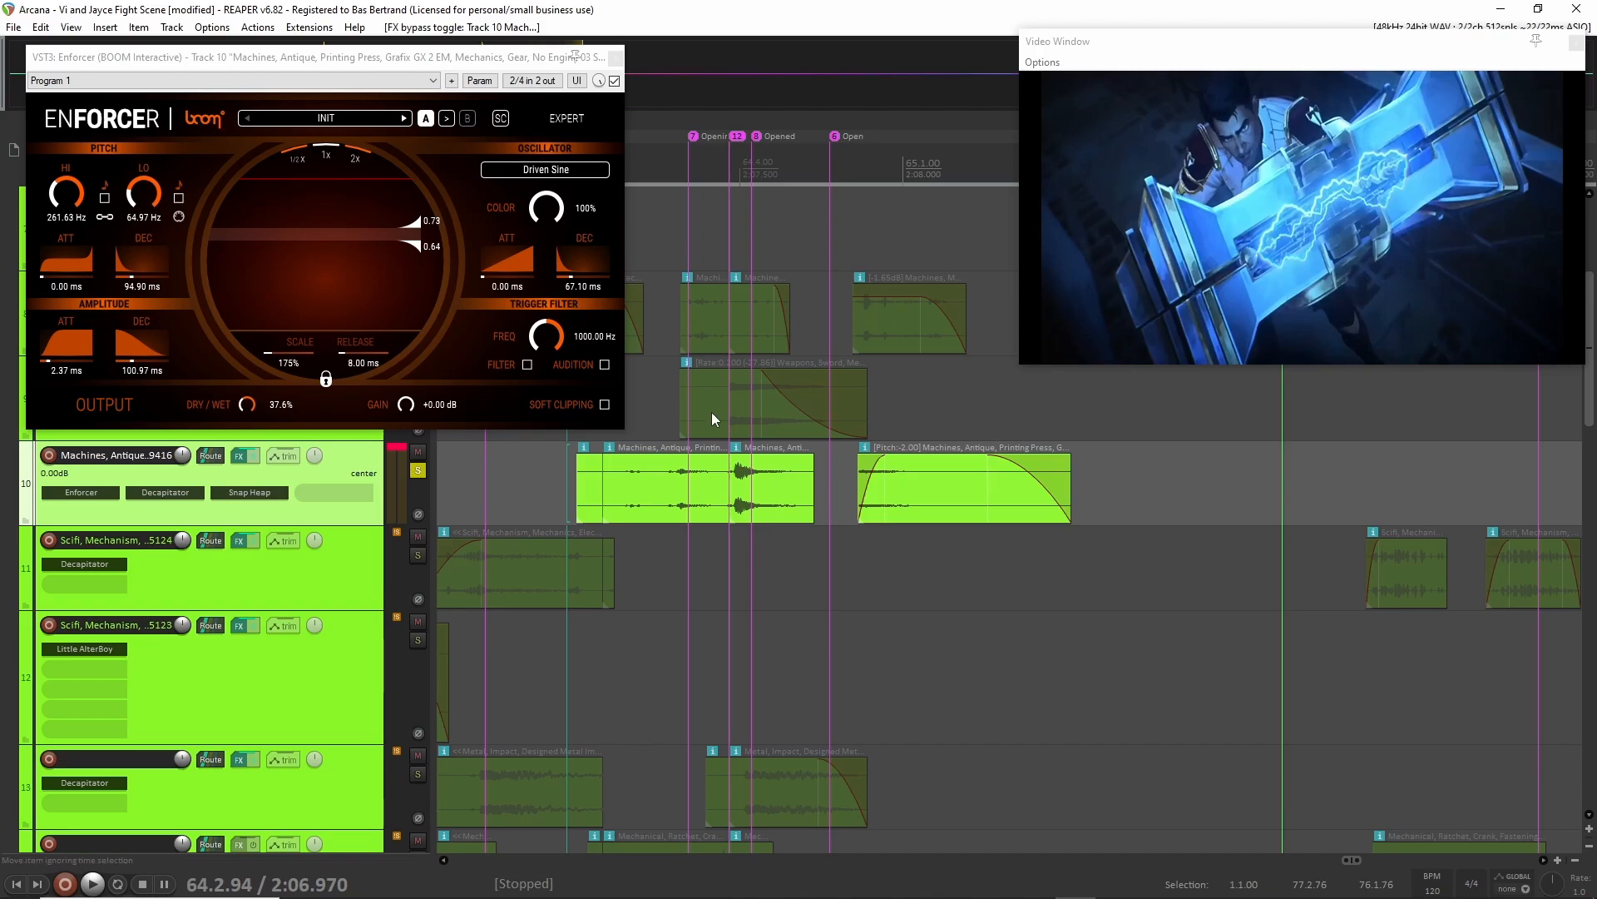
Select the printing press clip starting at 64.3.93 on track 10 and turn off the track's solo.
scroll(758, 499, up, 4)
click(689, 501)
scroll(703, 507, up, 2)
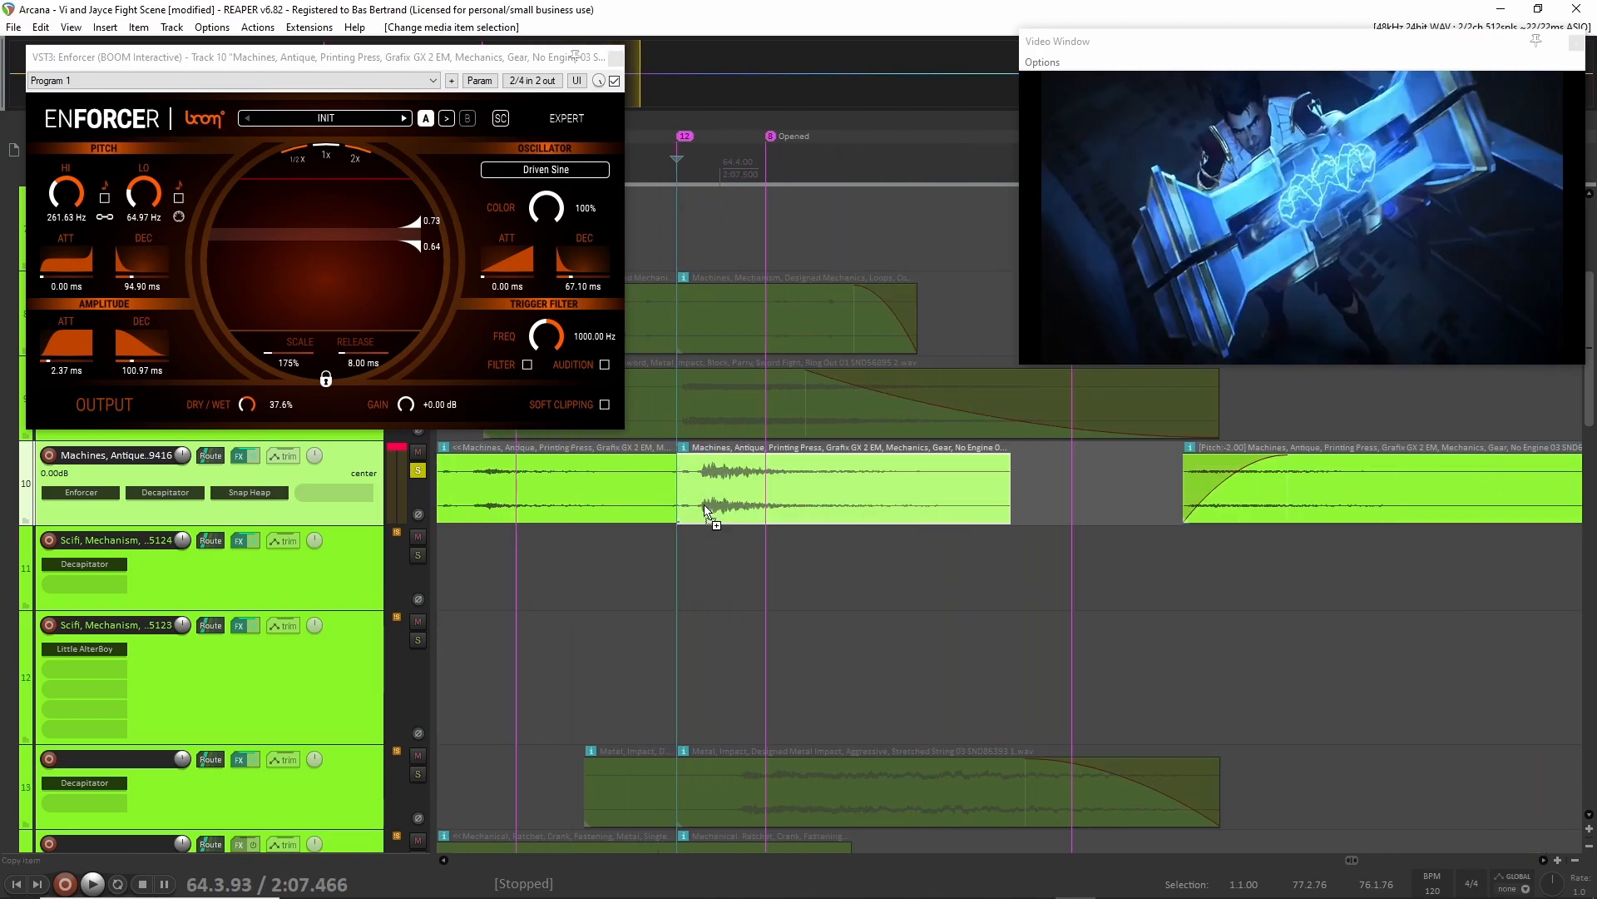
scroll(705, 509, down, 4)
click(418, 470)
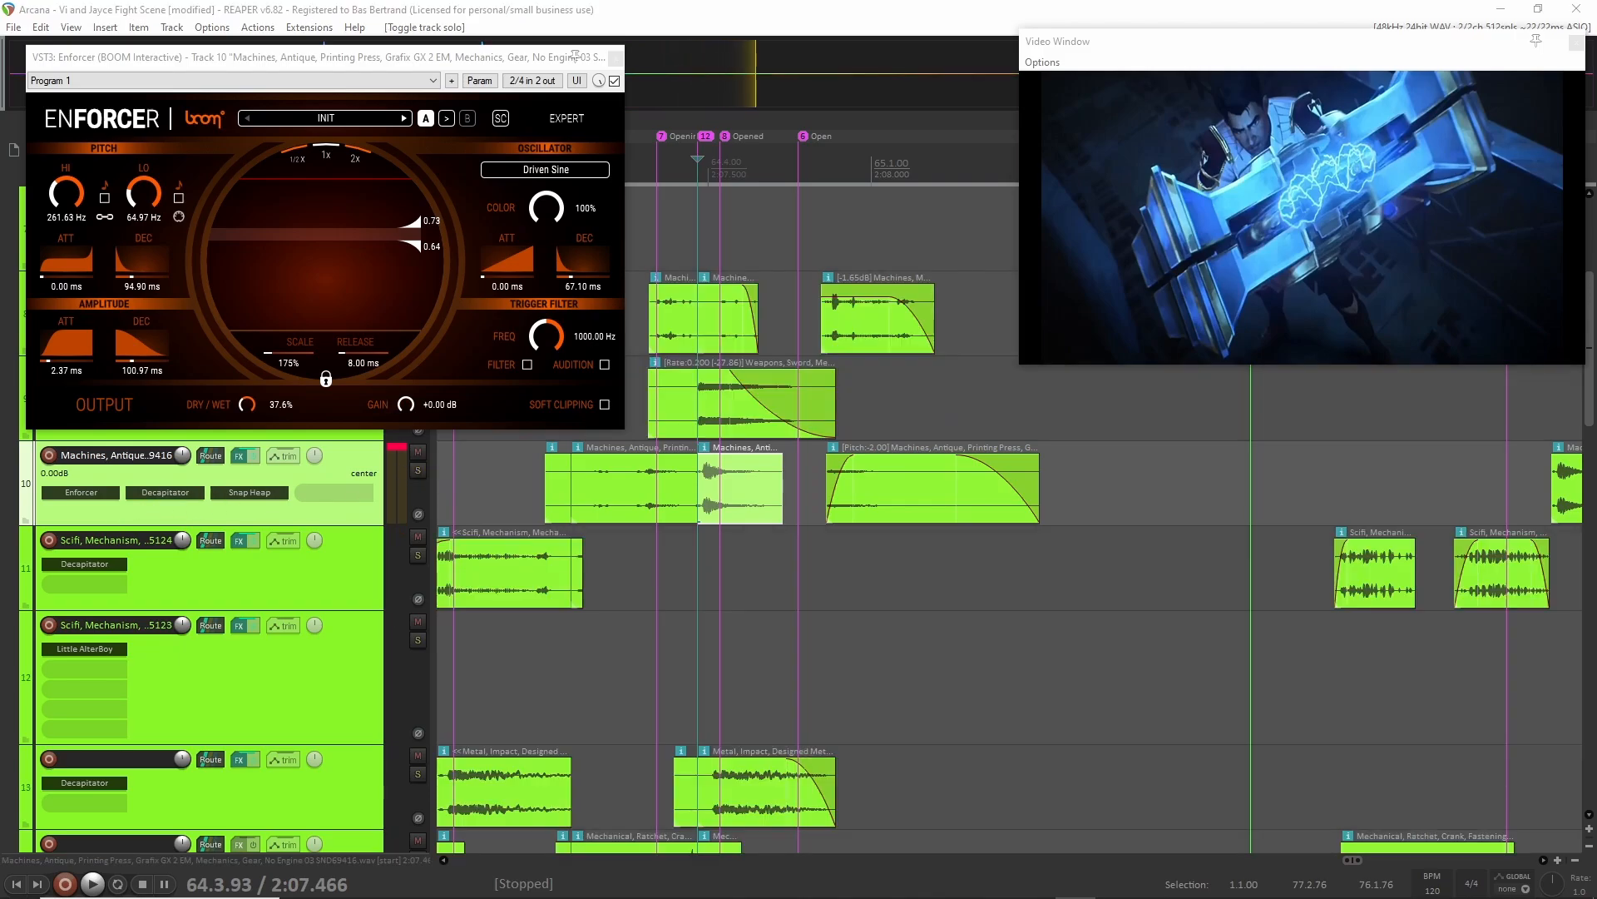
View the Decapitator and Snap Heap settings on track 10, and close all its plug-in windows including Enforcer.
click(164, 492)
drag(584, 221, 442, 255)
click(248, 493)
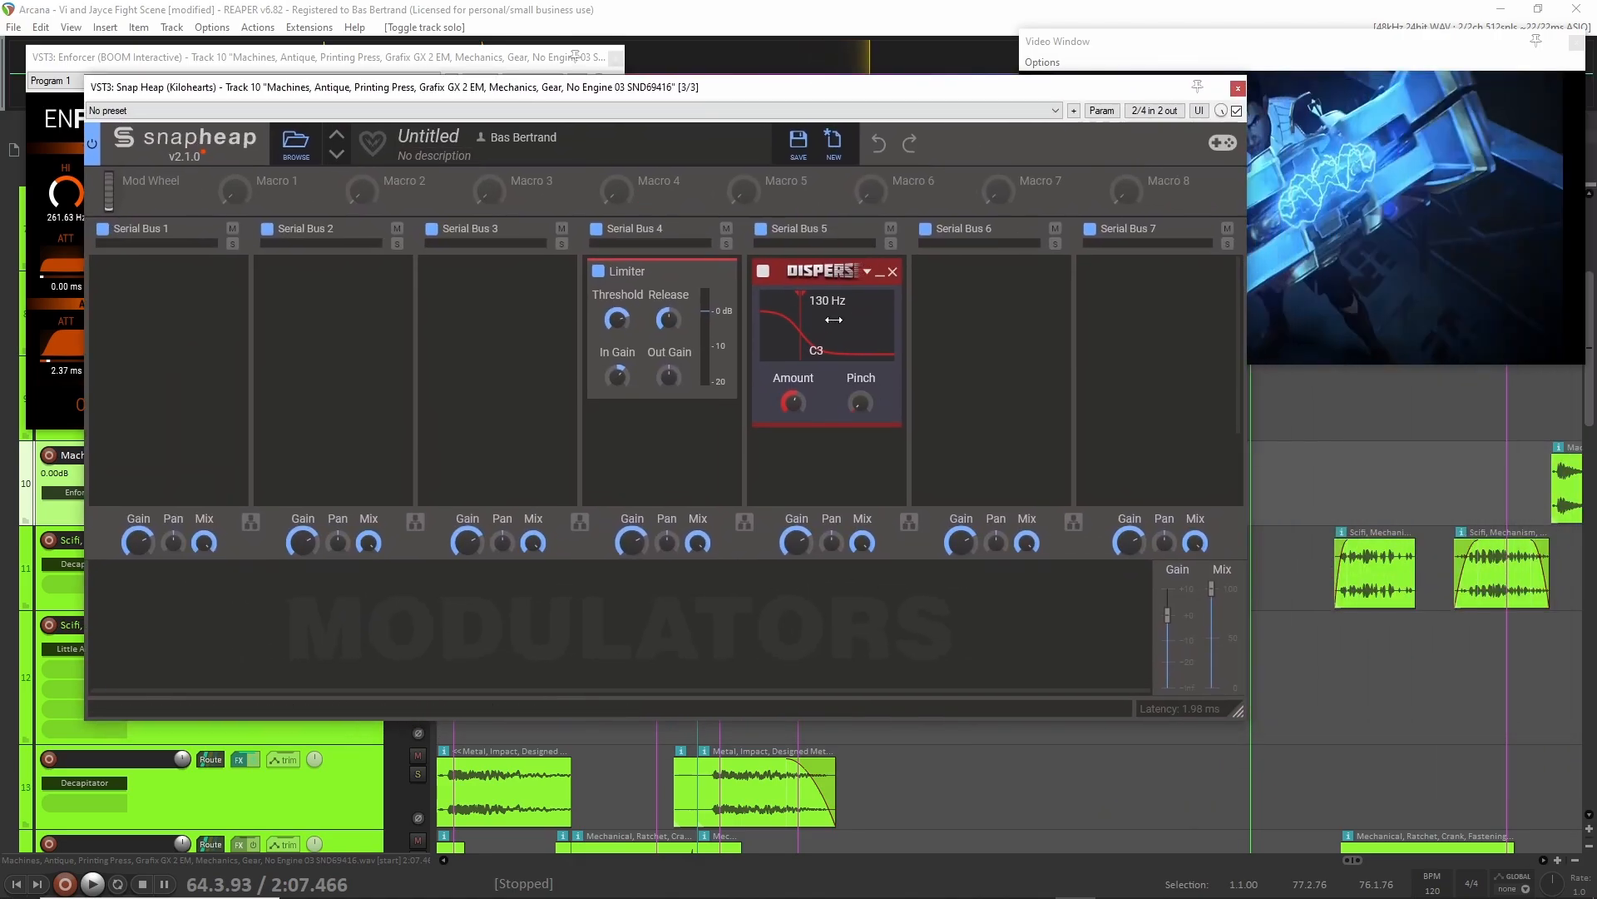
click(1241, 87)
click(996, 259)
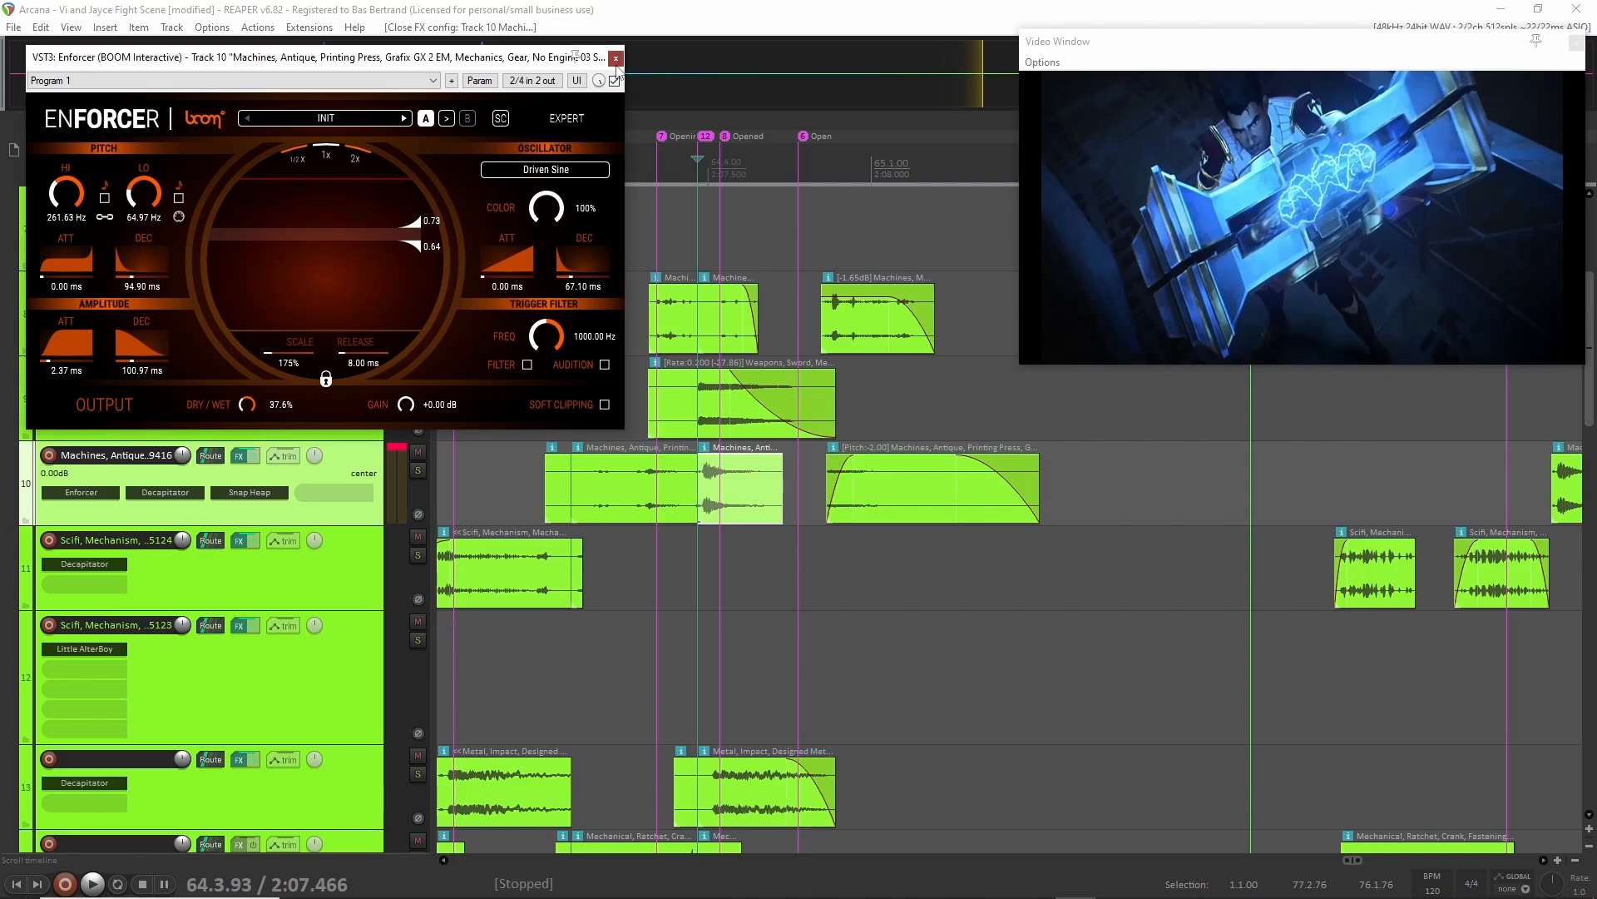
click(616, 59)
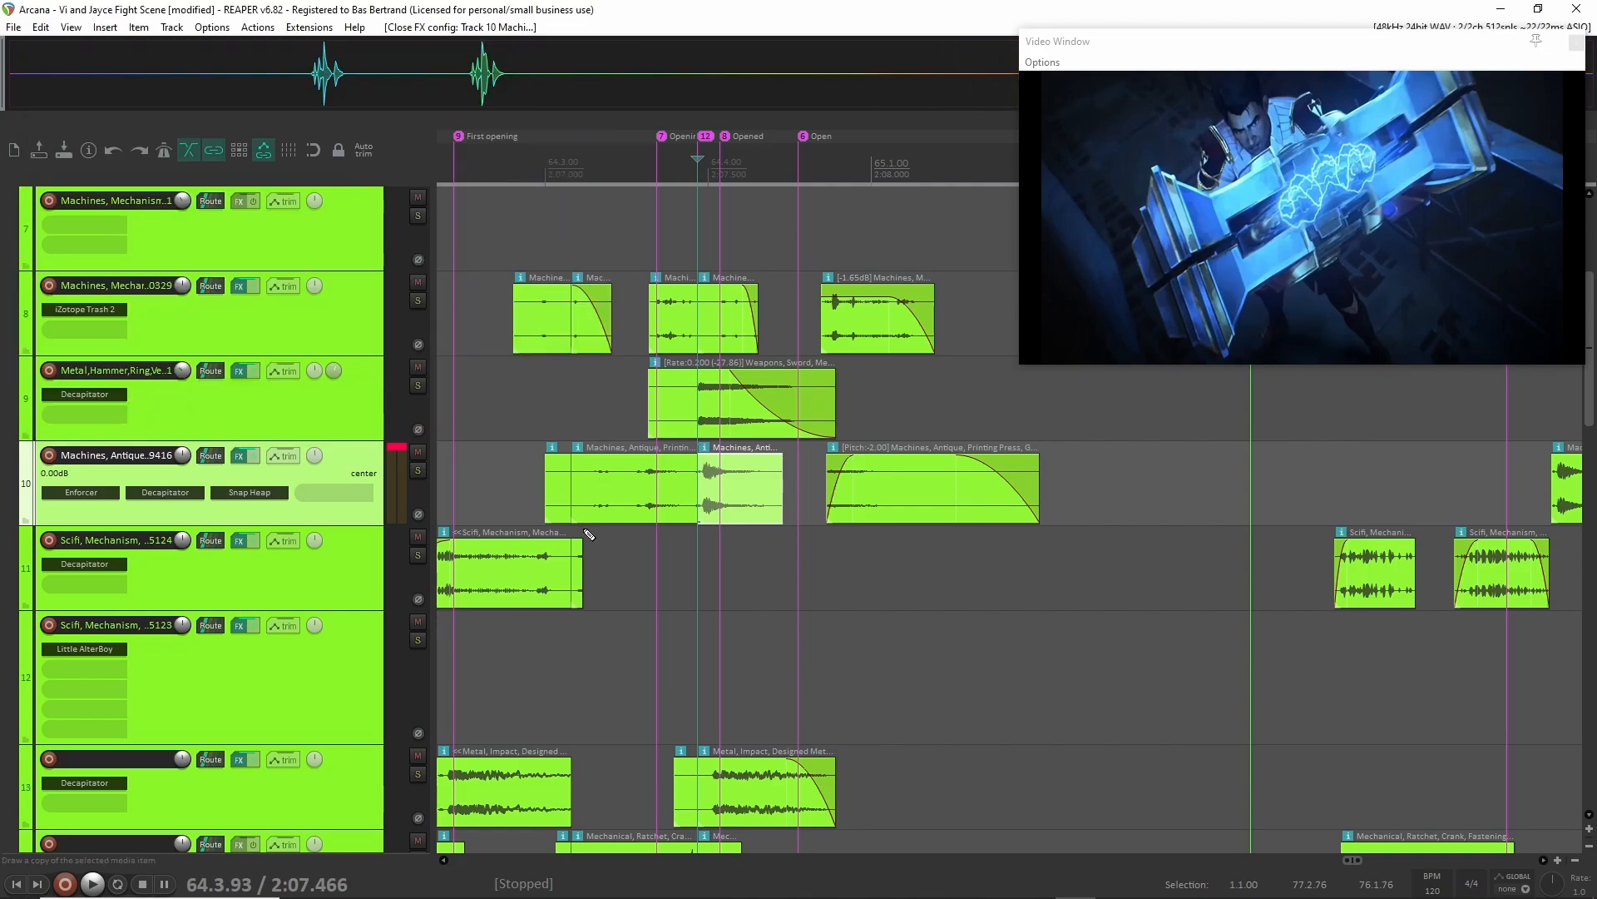
Collapse the Mechanical folder's child tracks to thin rows and turn off the folder's solo.
scroll(582, 536, left, 3)
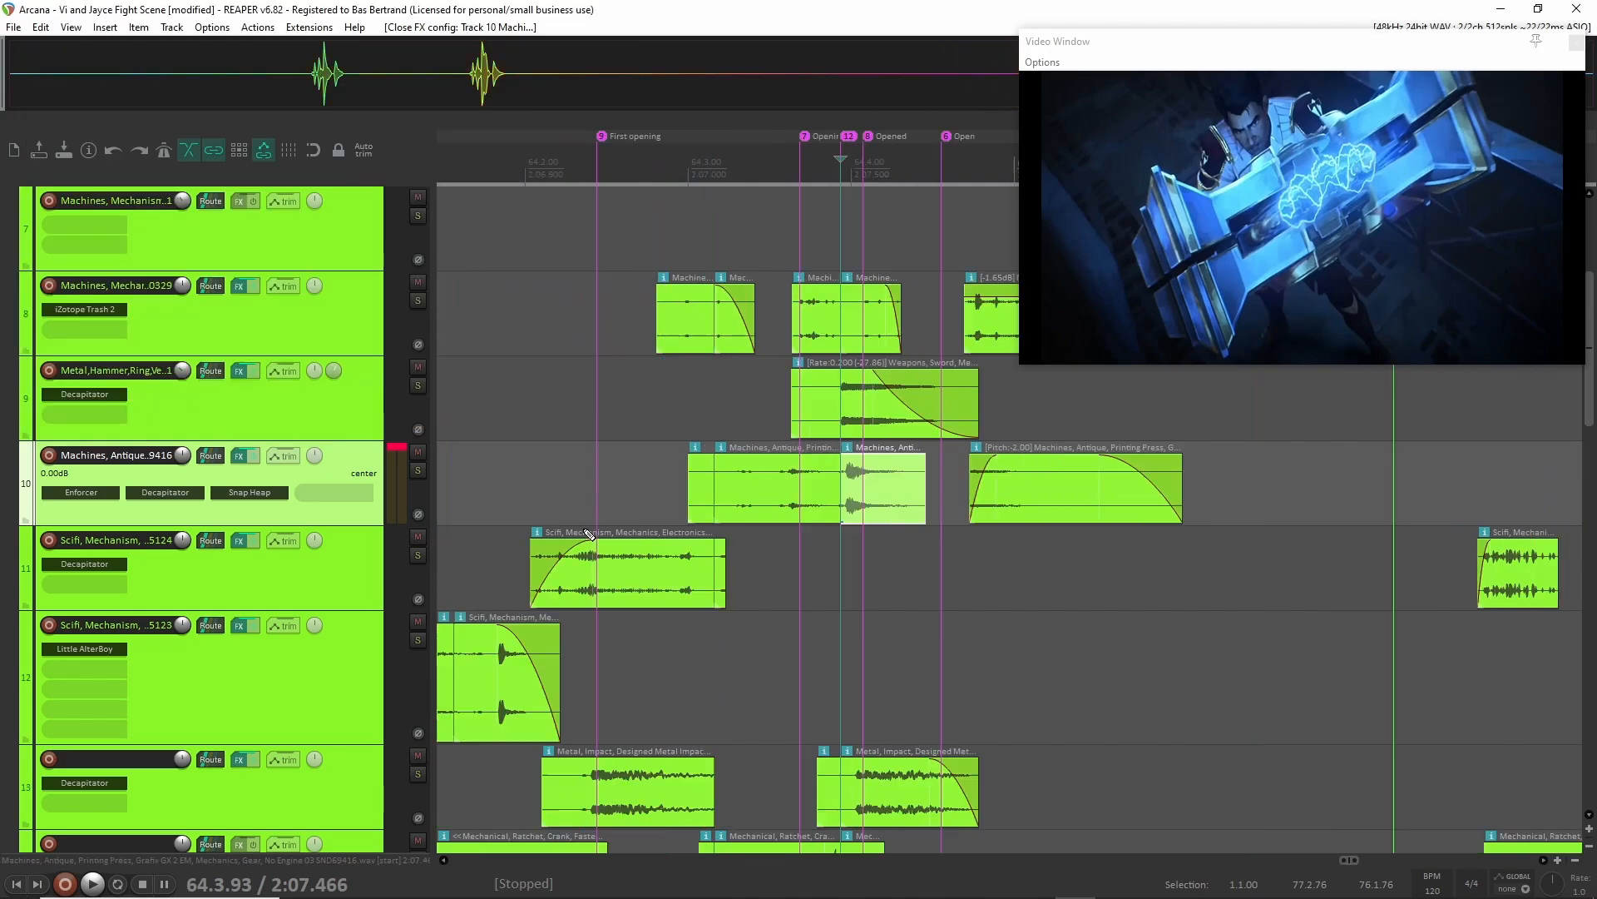
scroll(532, 545, down, 5)
scroll(286, 403, up, 11)
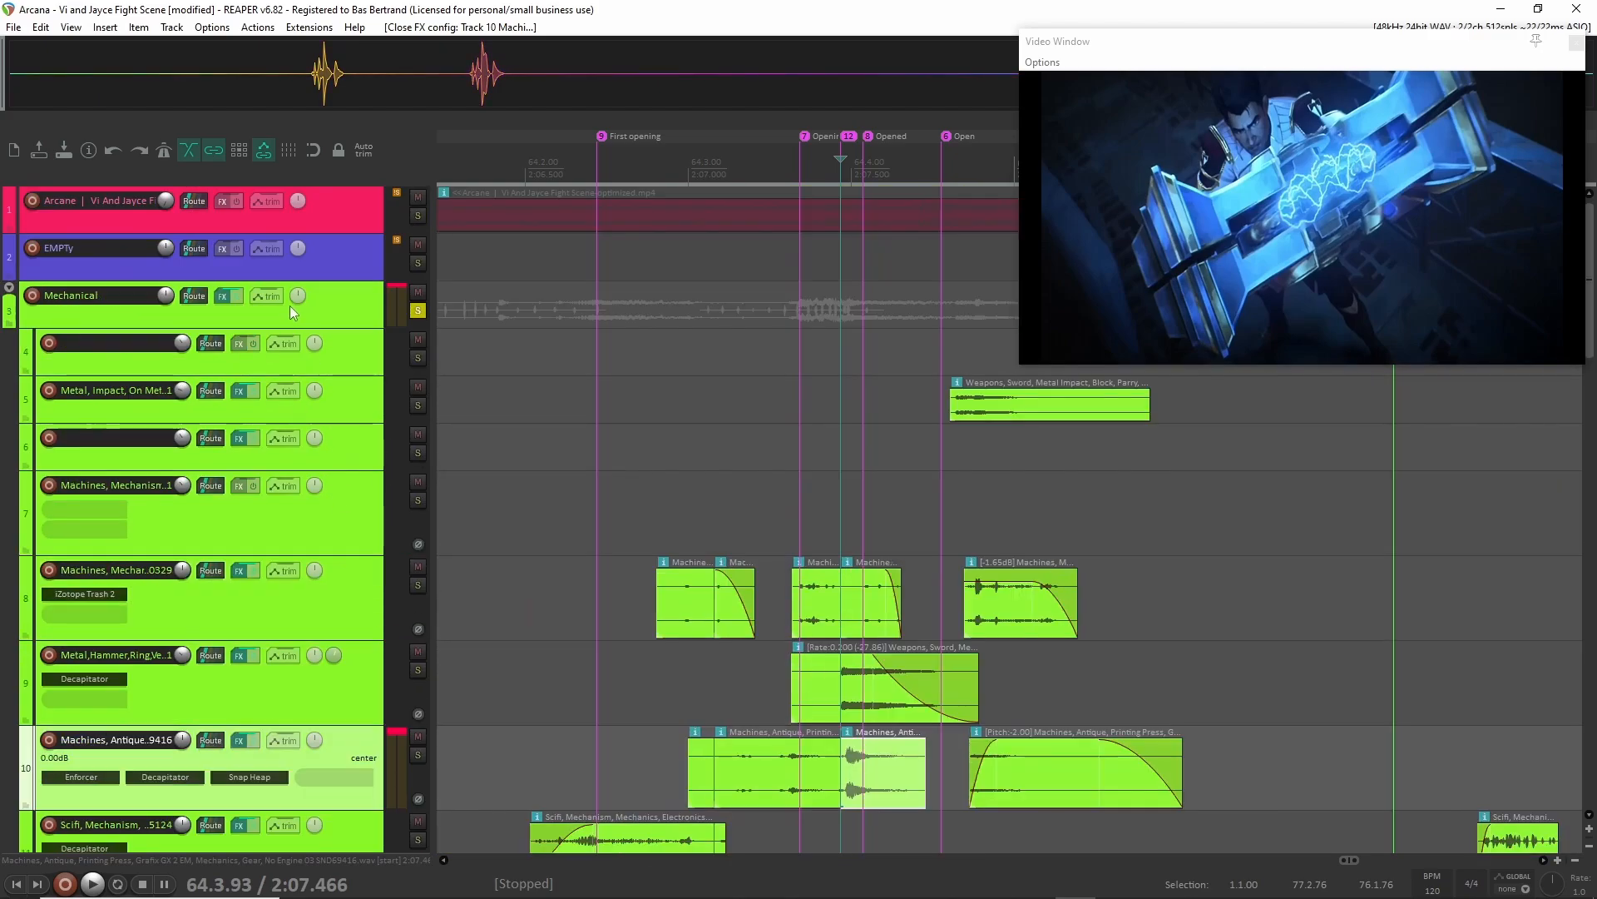
scroll(599, 403, down, 1)
scroll(670, 464, down, 5)
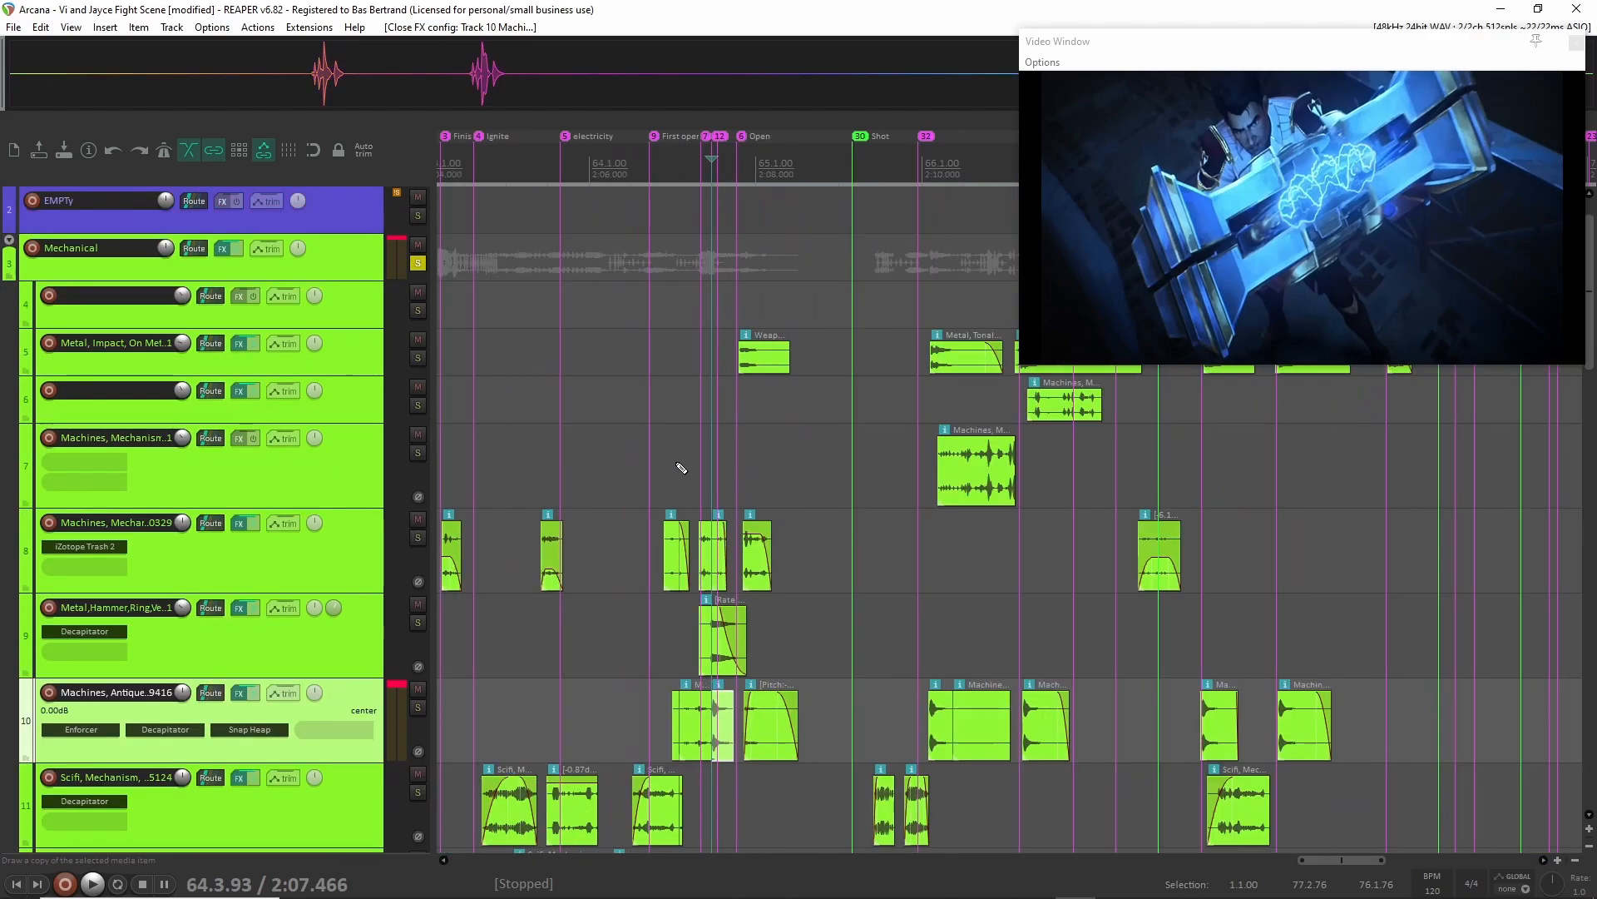
click(7, 240)
click(7, 241)
click(416, 263)
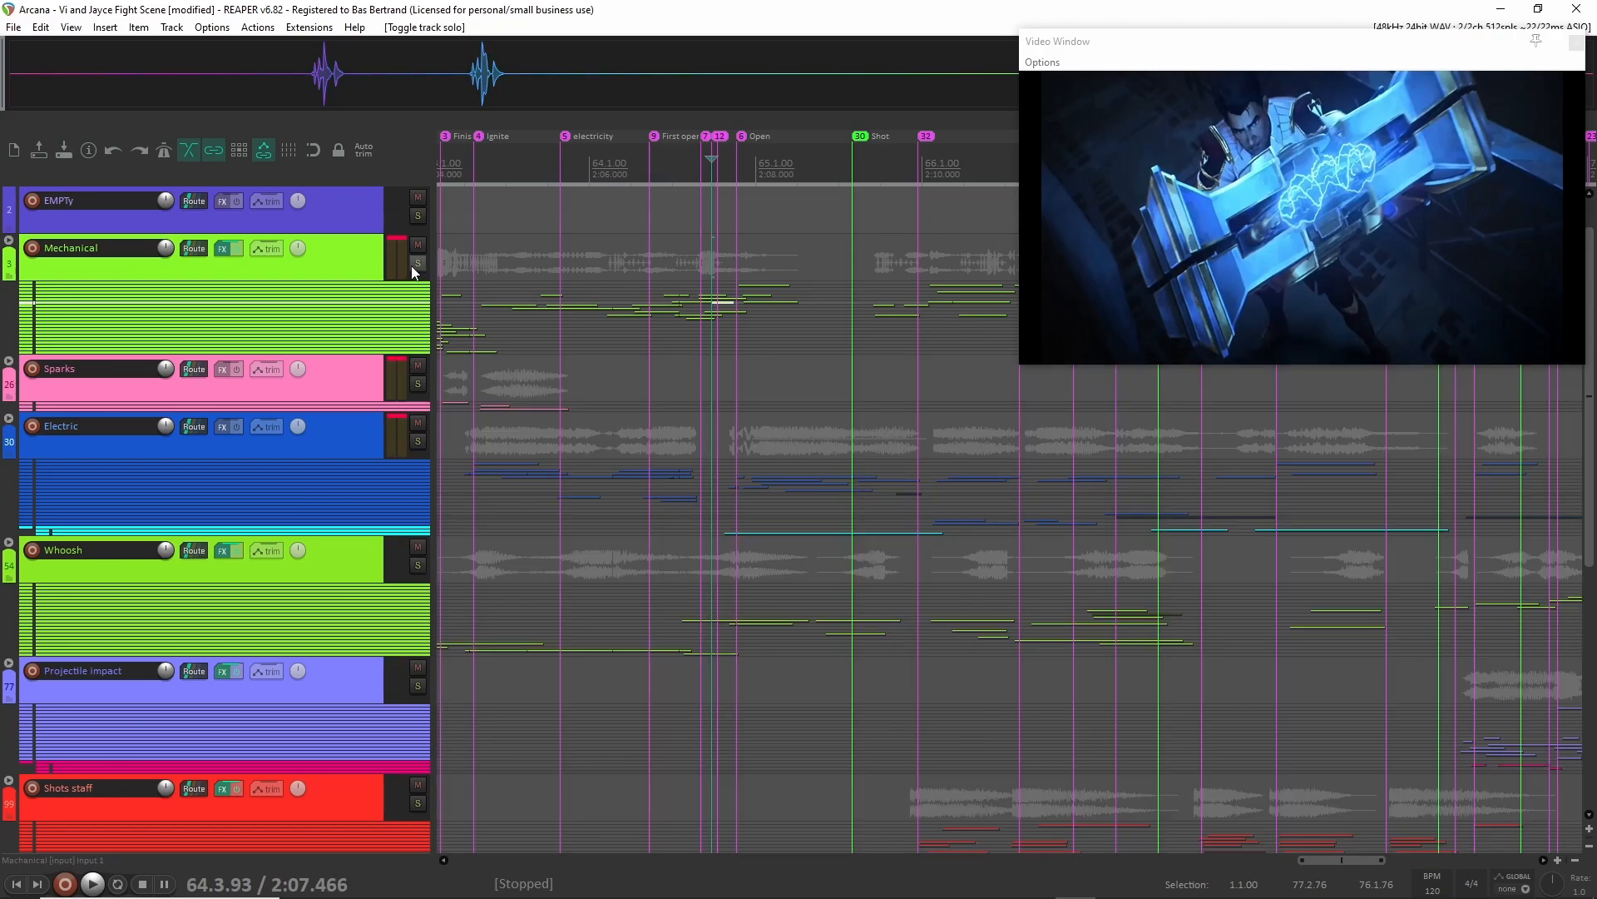
Solo the Whoosh folder and expand its child tracks to full height.
click(332, 368)
ctrl+click(337, 429)
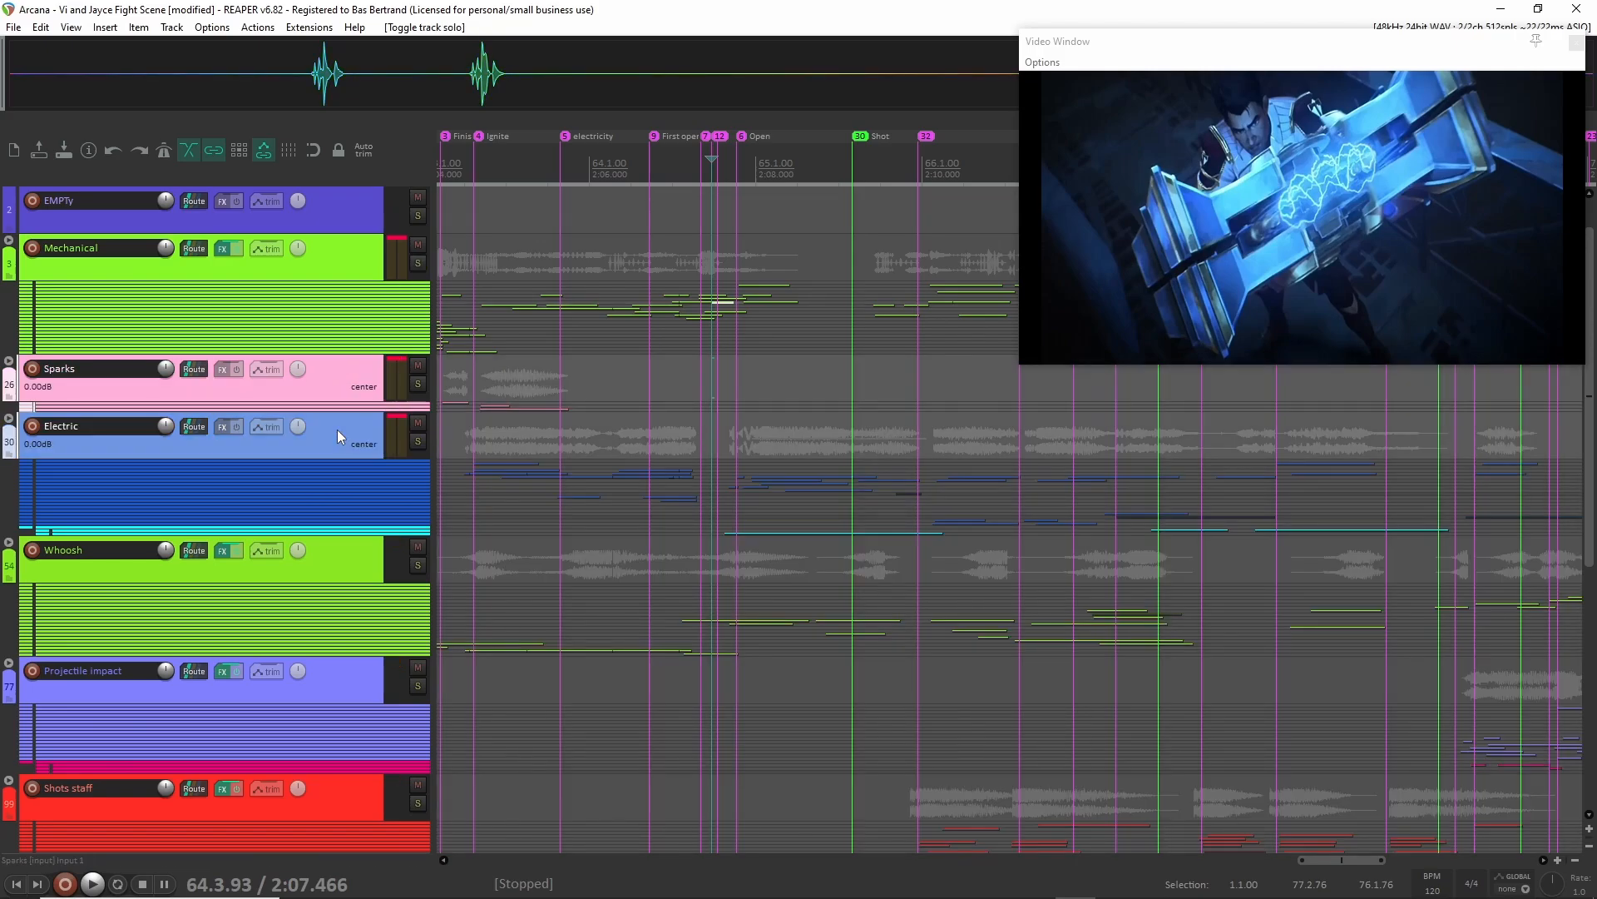
scroll(761, 396, left, 3)
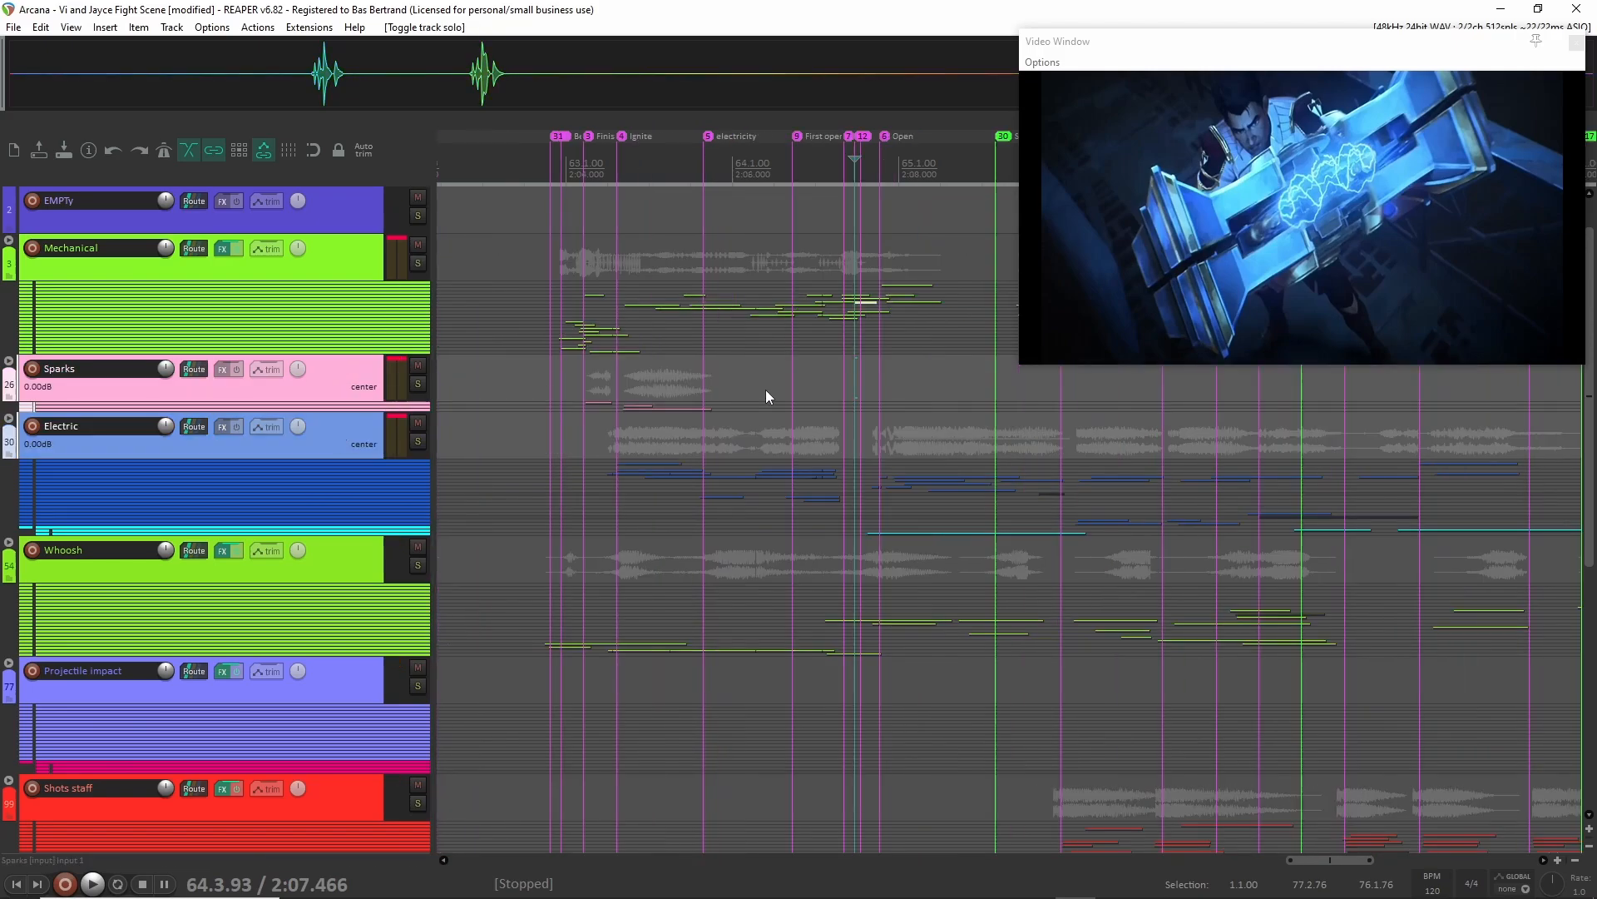
click(333, 568)
scroll(436, 566, right, 2)
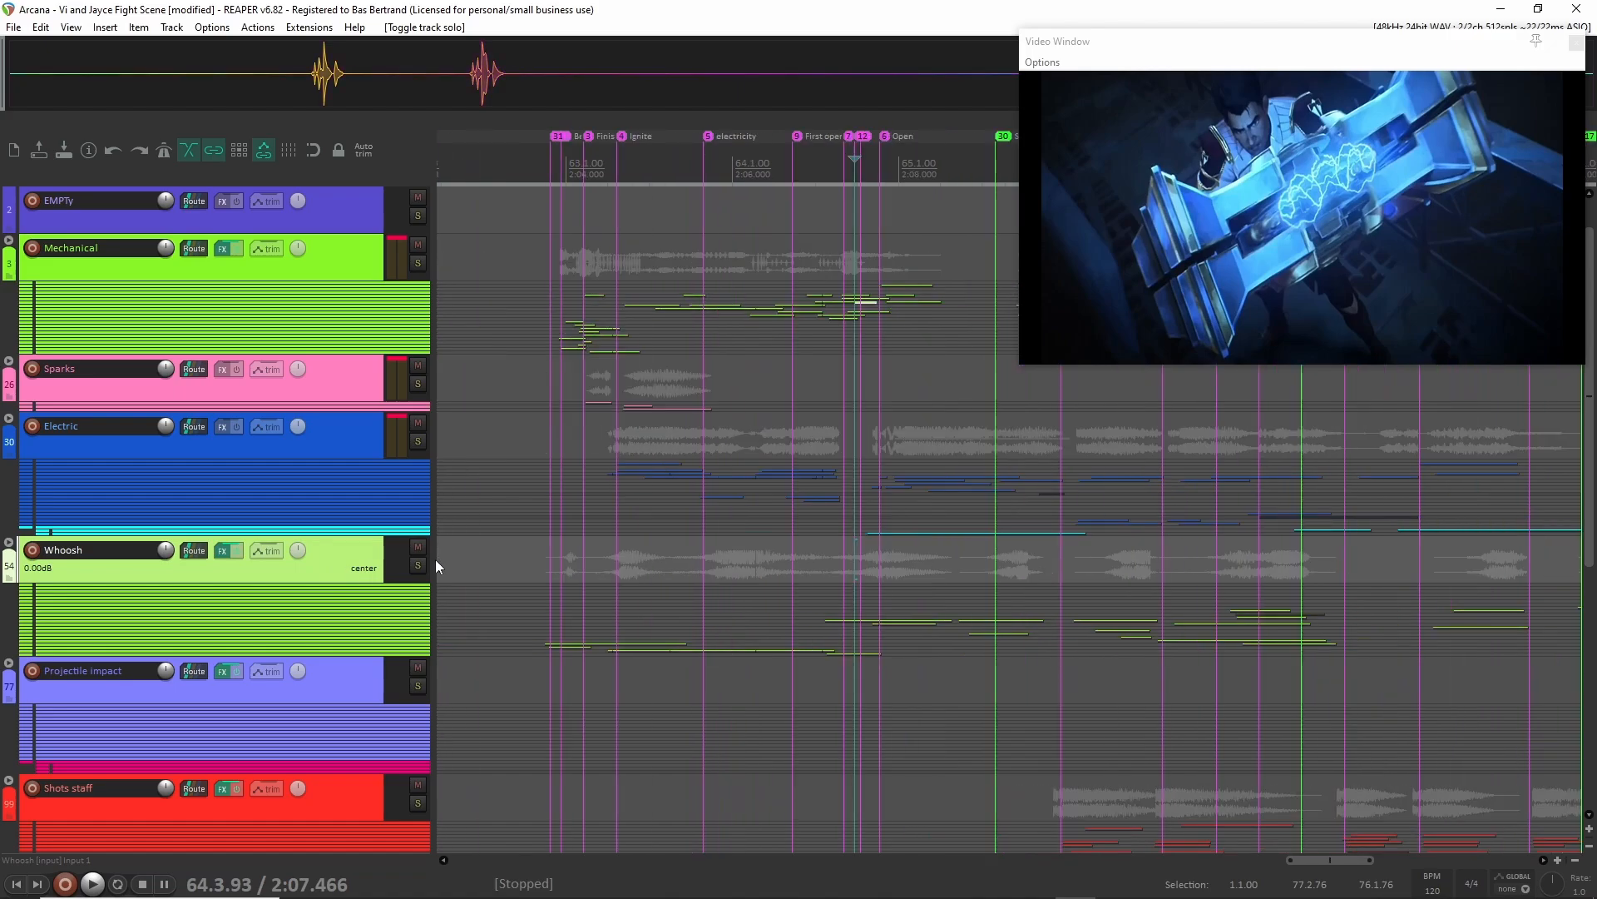
key(F6)
click(7, 551)
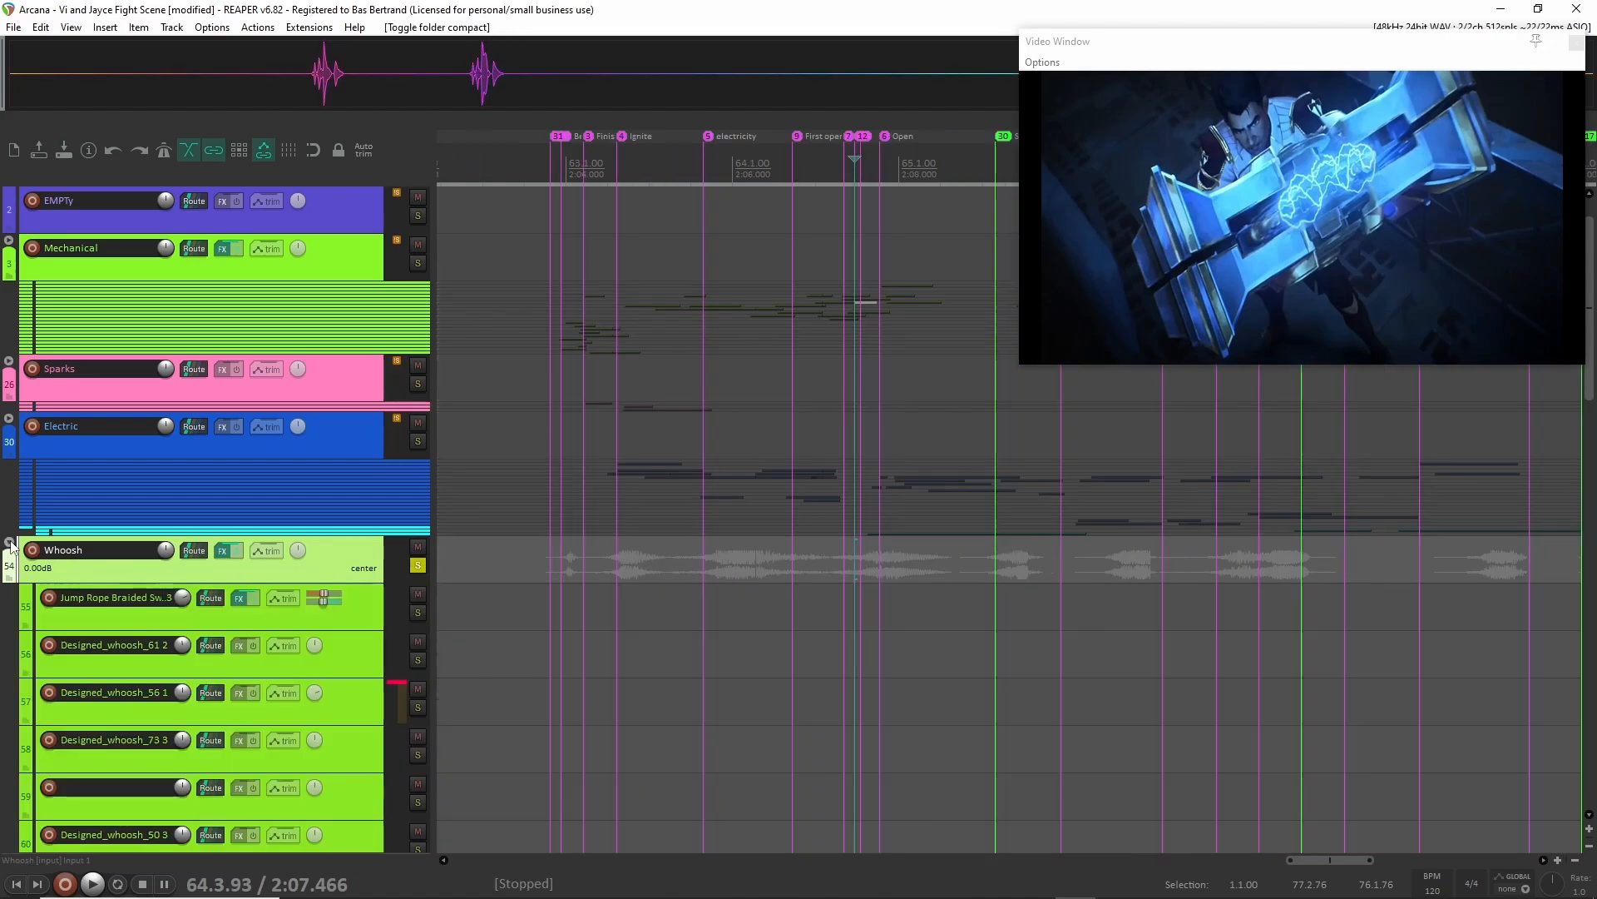
Look through the Whoosh folder's child tracks and play the soloed whooshes from 62.4.54.
scroll(622, 483, down, 10)
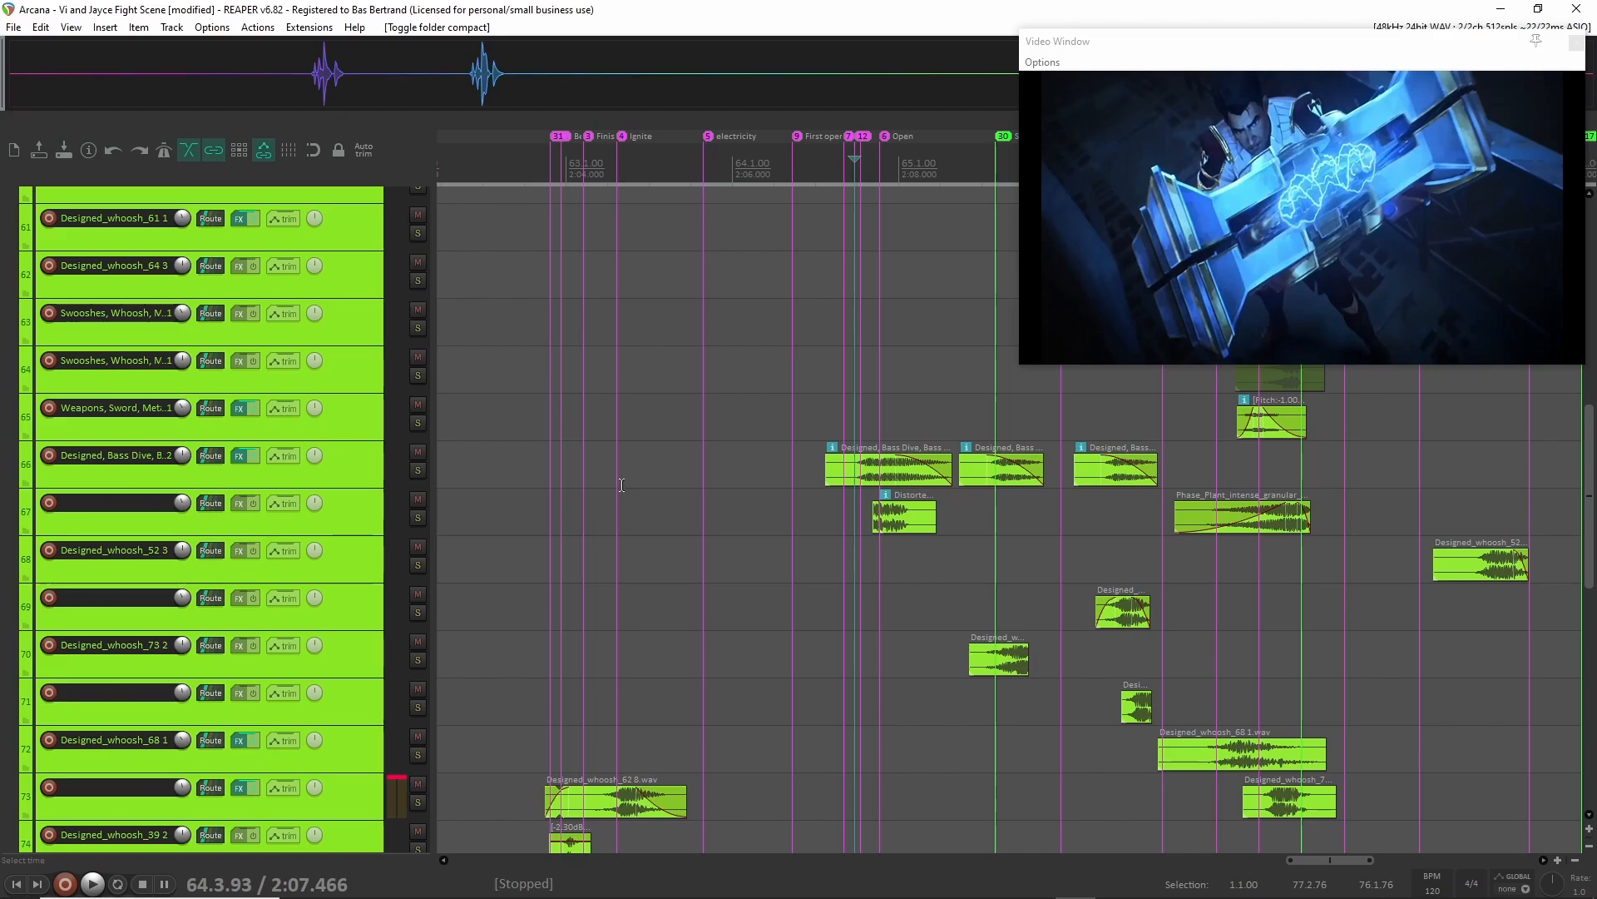
scroll(621, 485, down, 3)
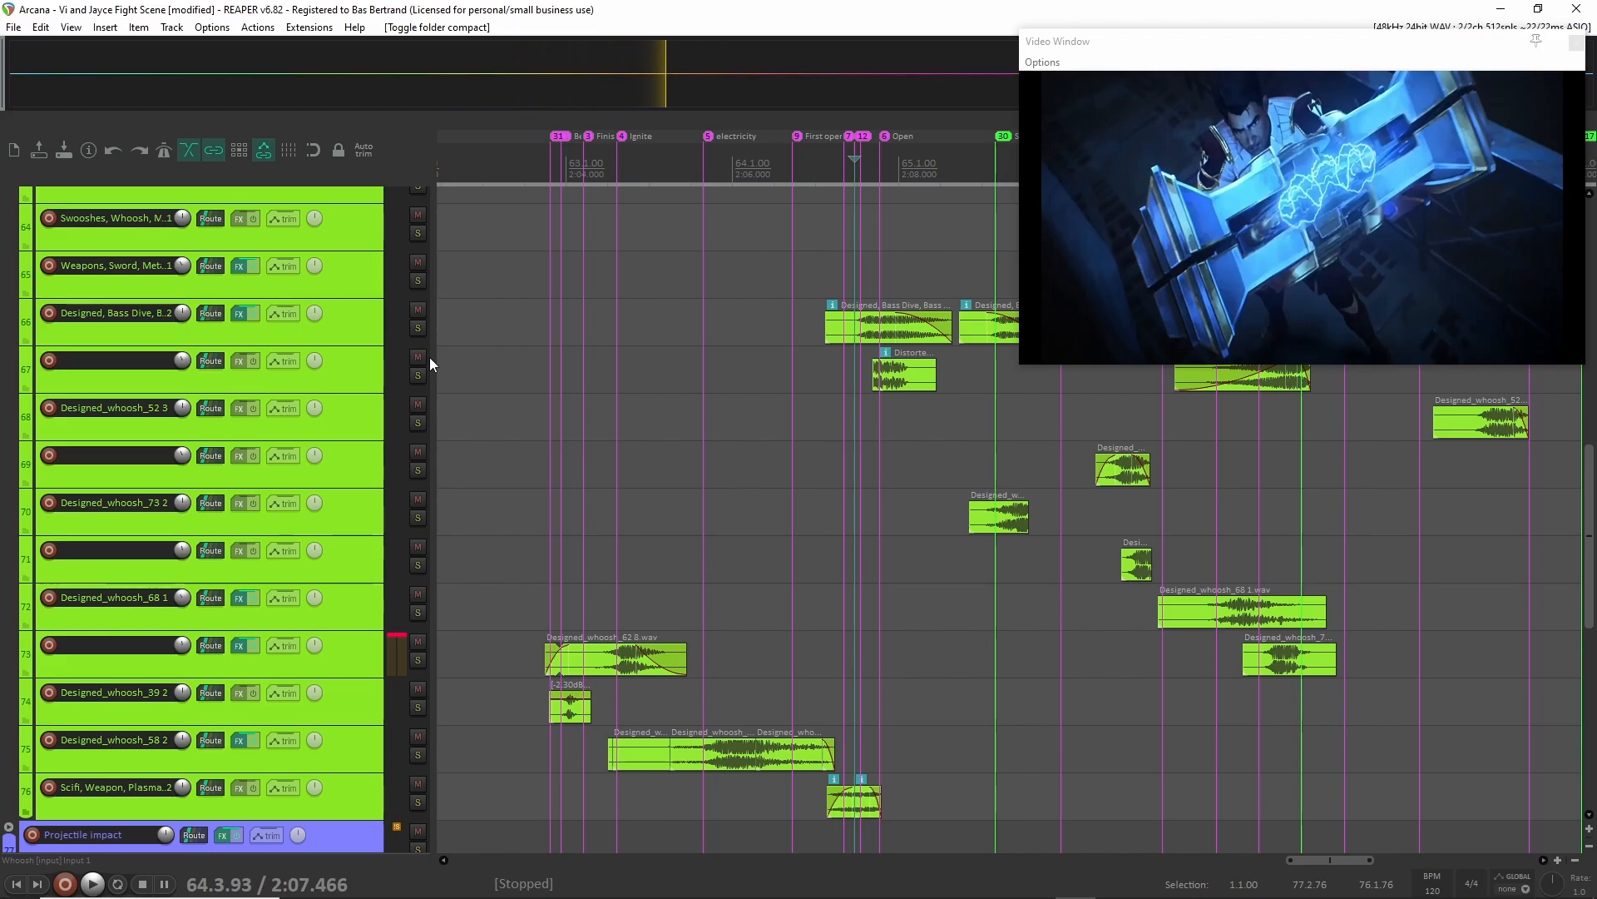
scroll(401, 353, up, 3)
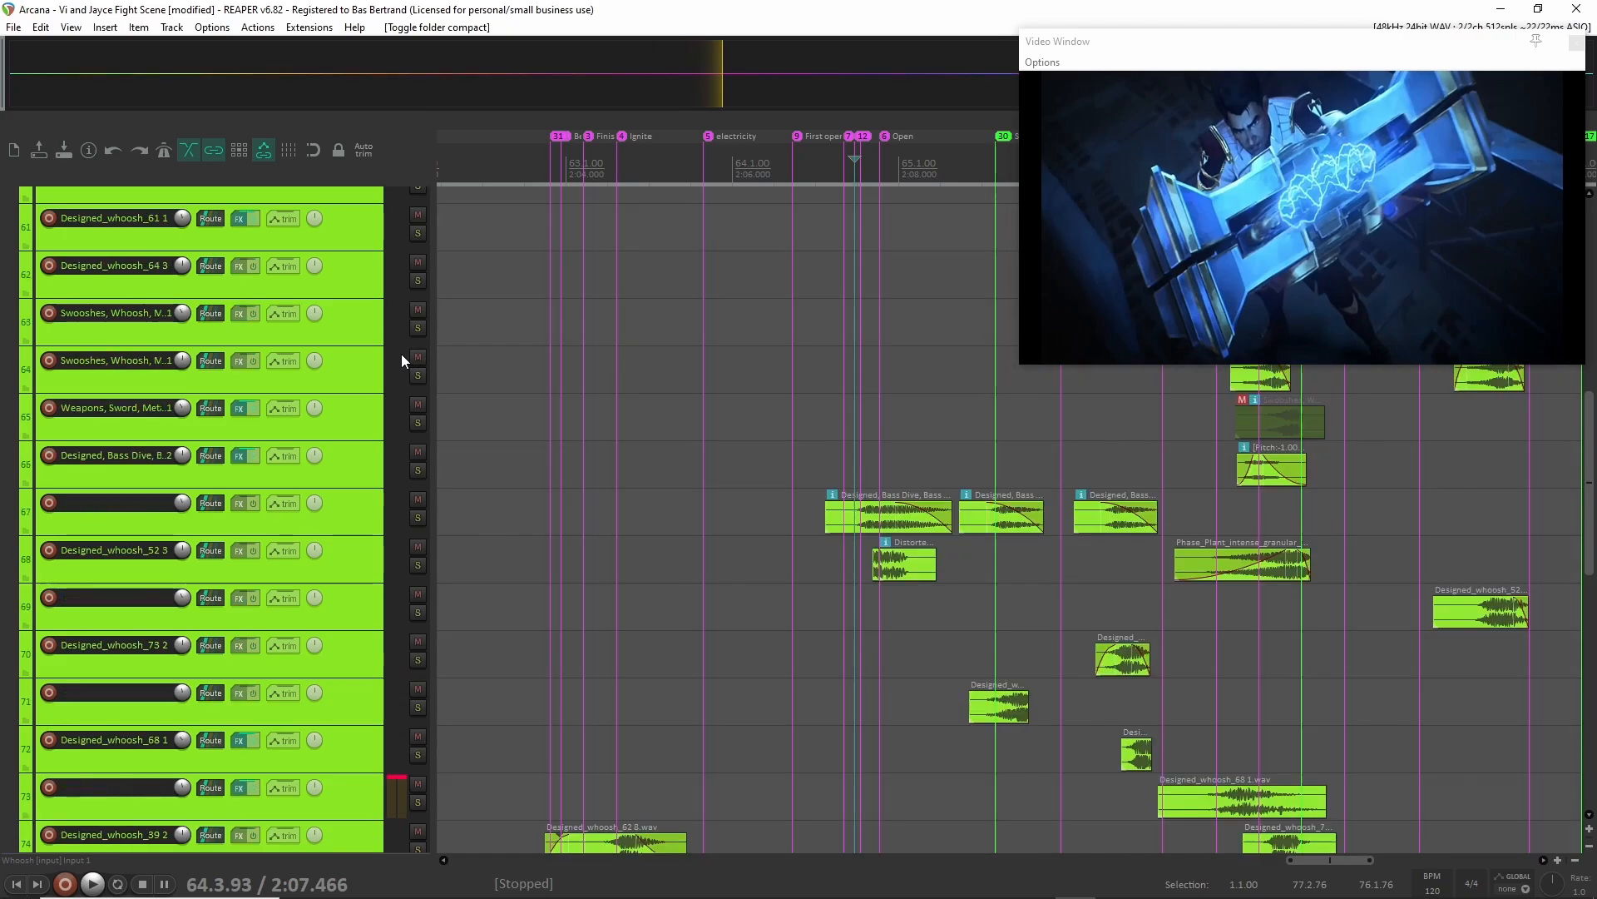
scroll(402, 352, up, 5)
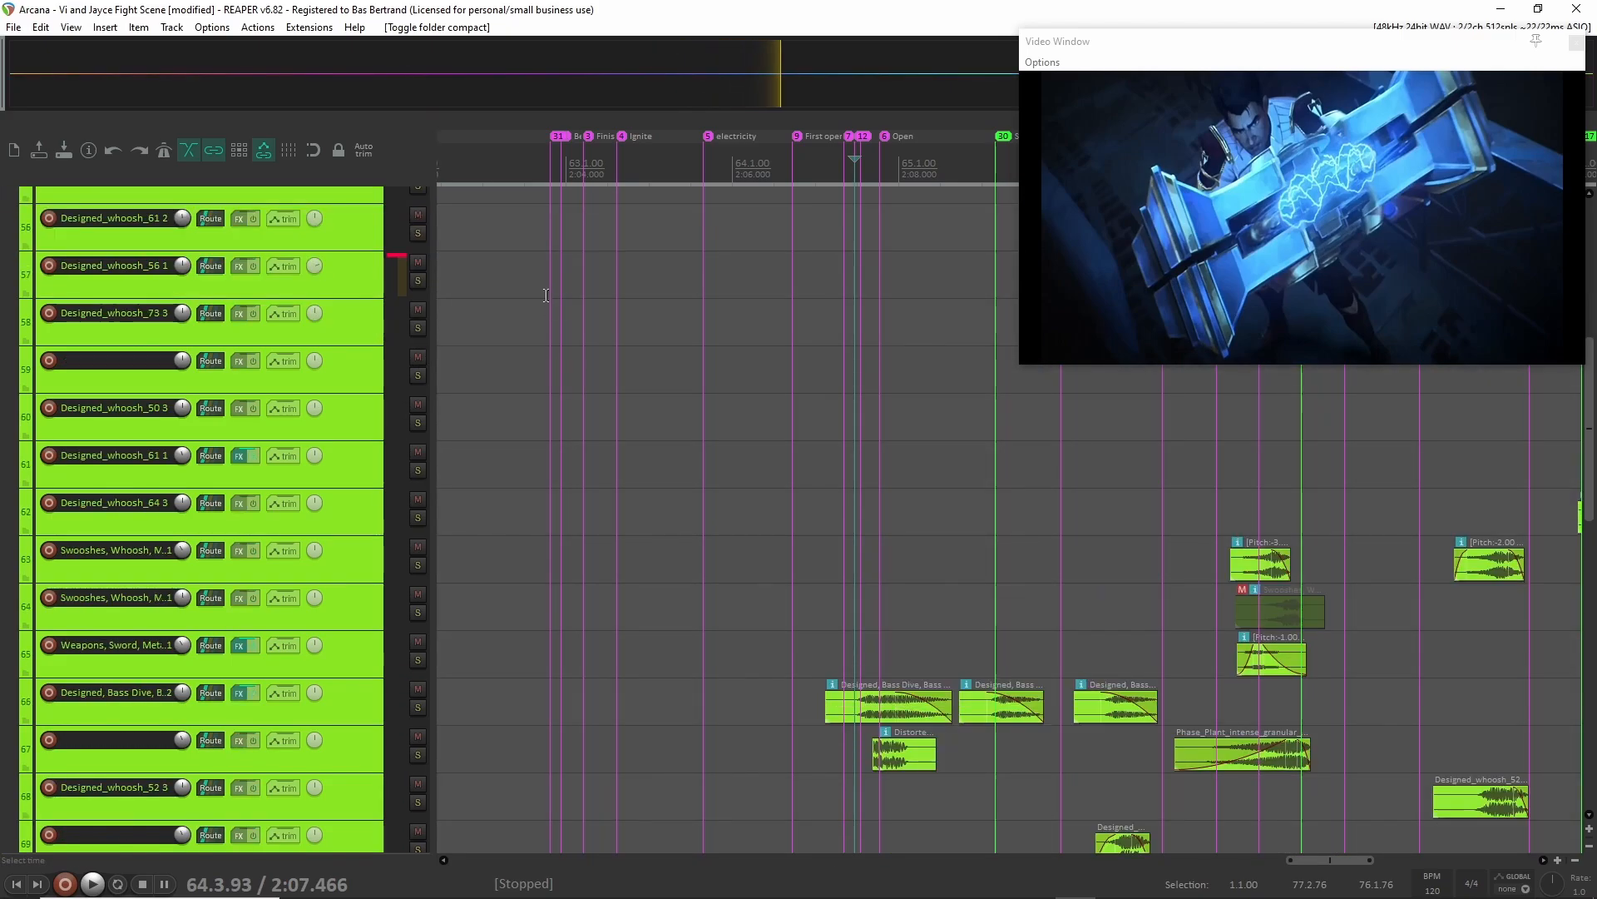
click(547, 296)
key(space)
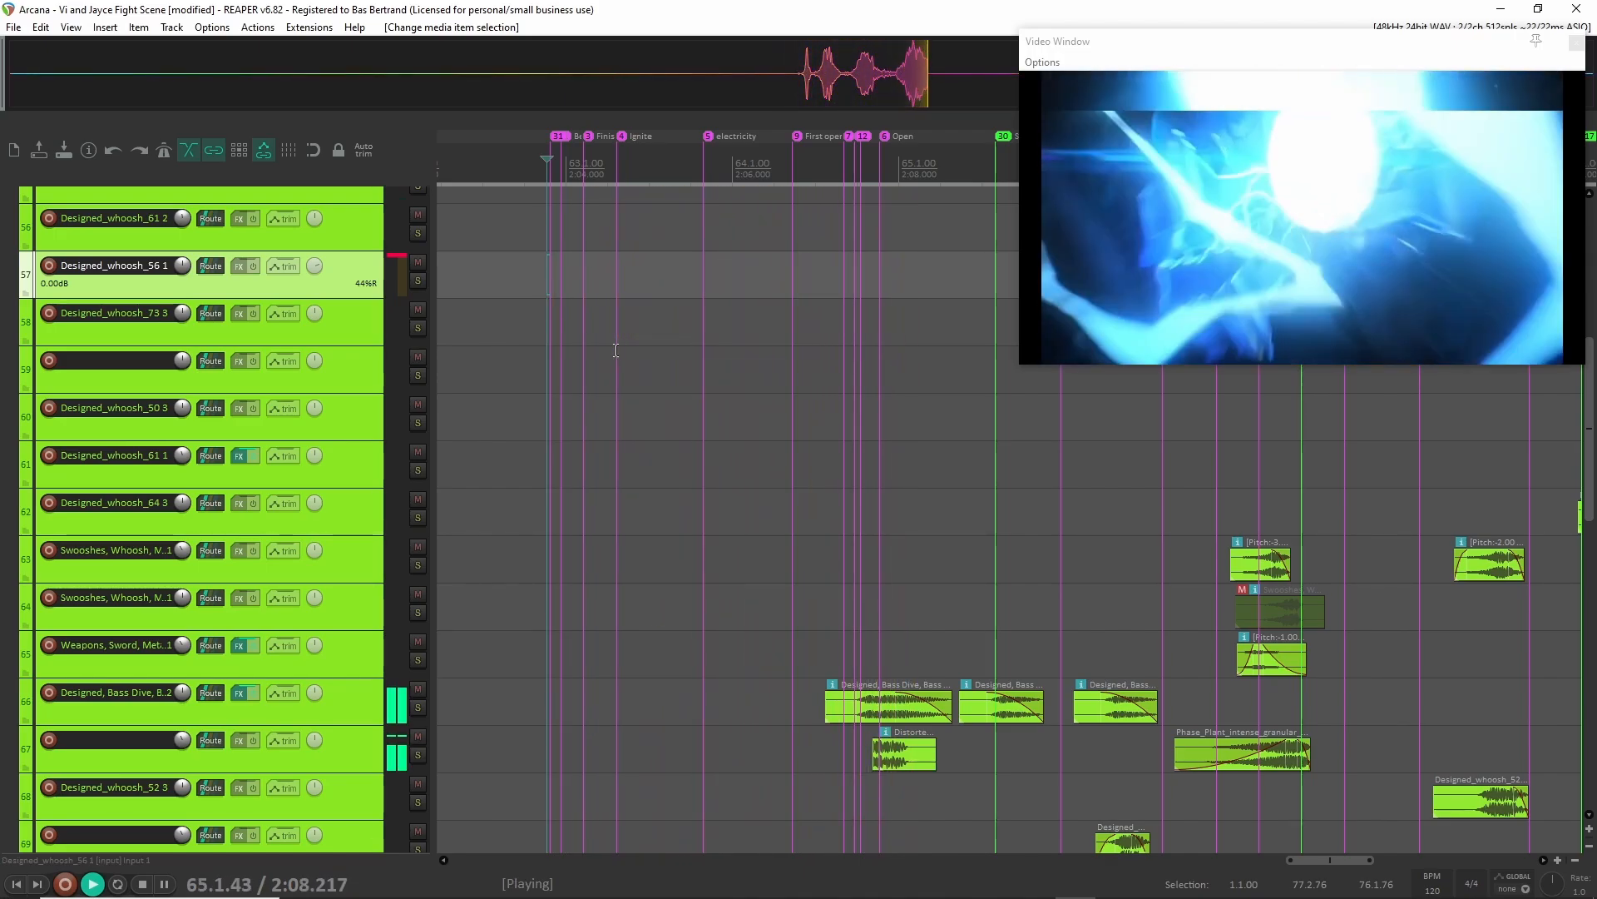
key(space)
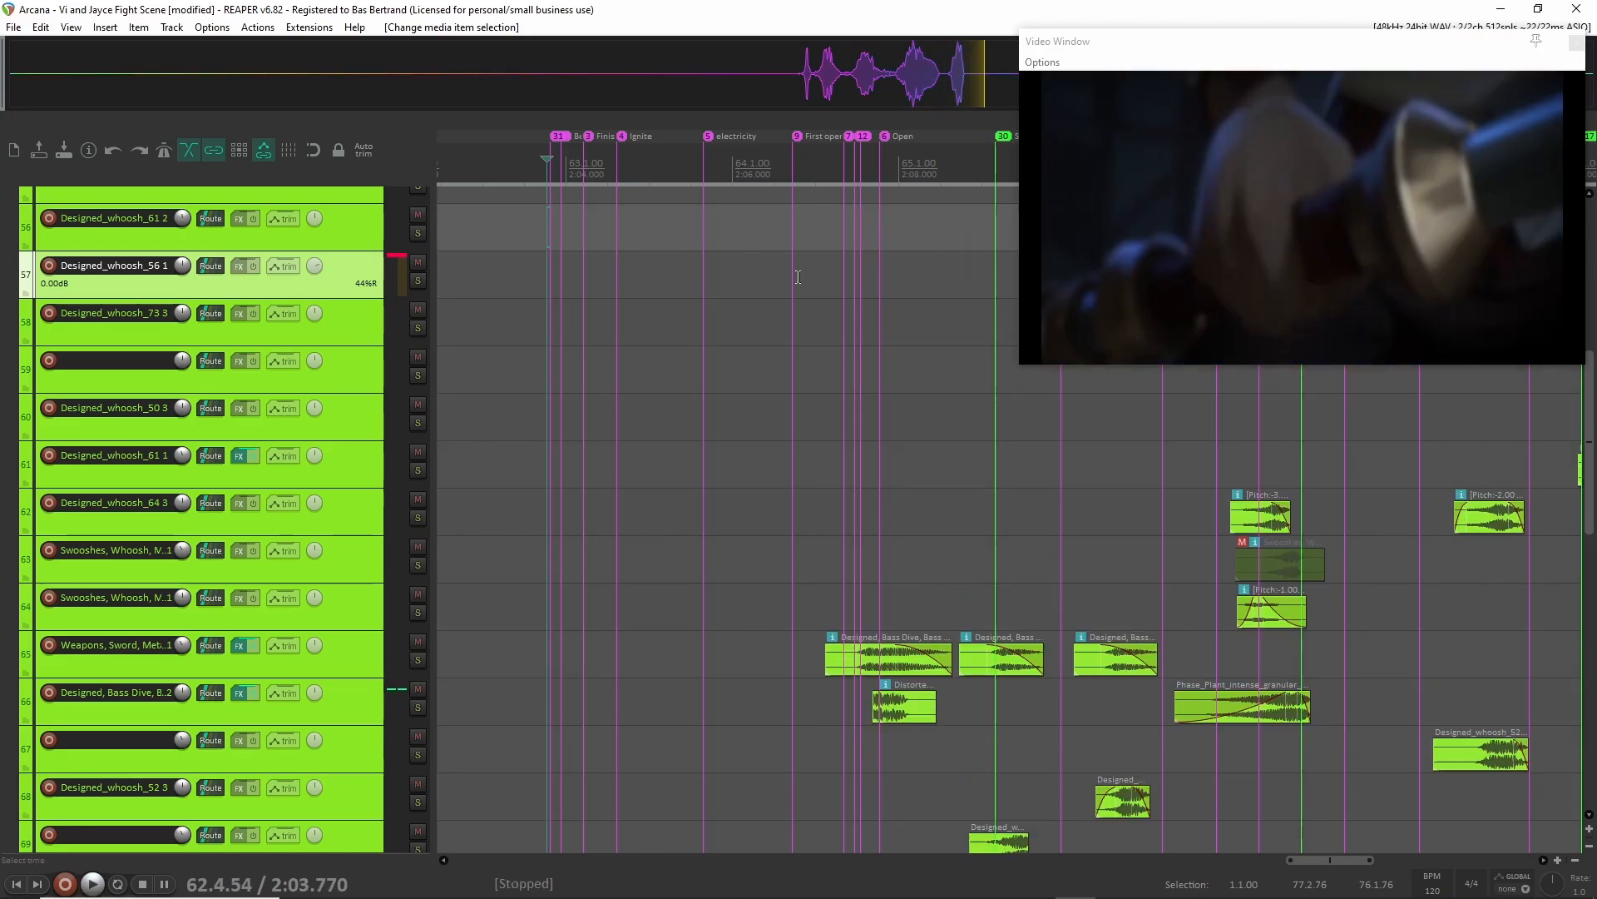
Enlarge track 73 holding the Designed_whoosh_62 clip, view its FabFilter Pro-Q 3 curve in a larger window, and close the plug-in.
scroll(746, 389, down, 6)
scroll(746, 388, up, 3)
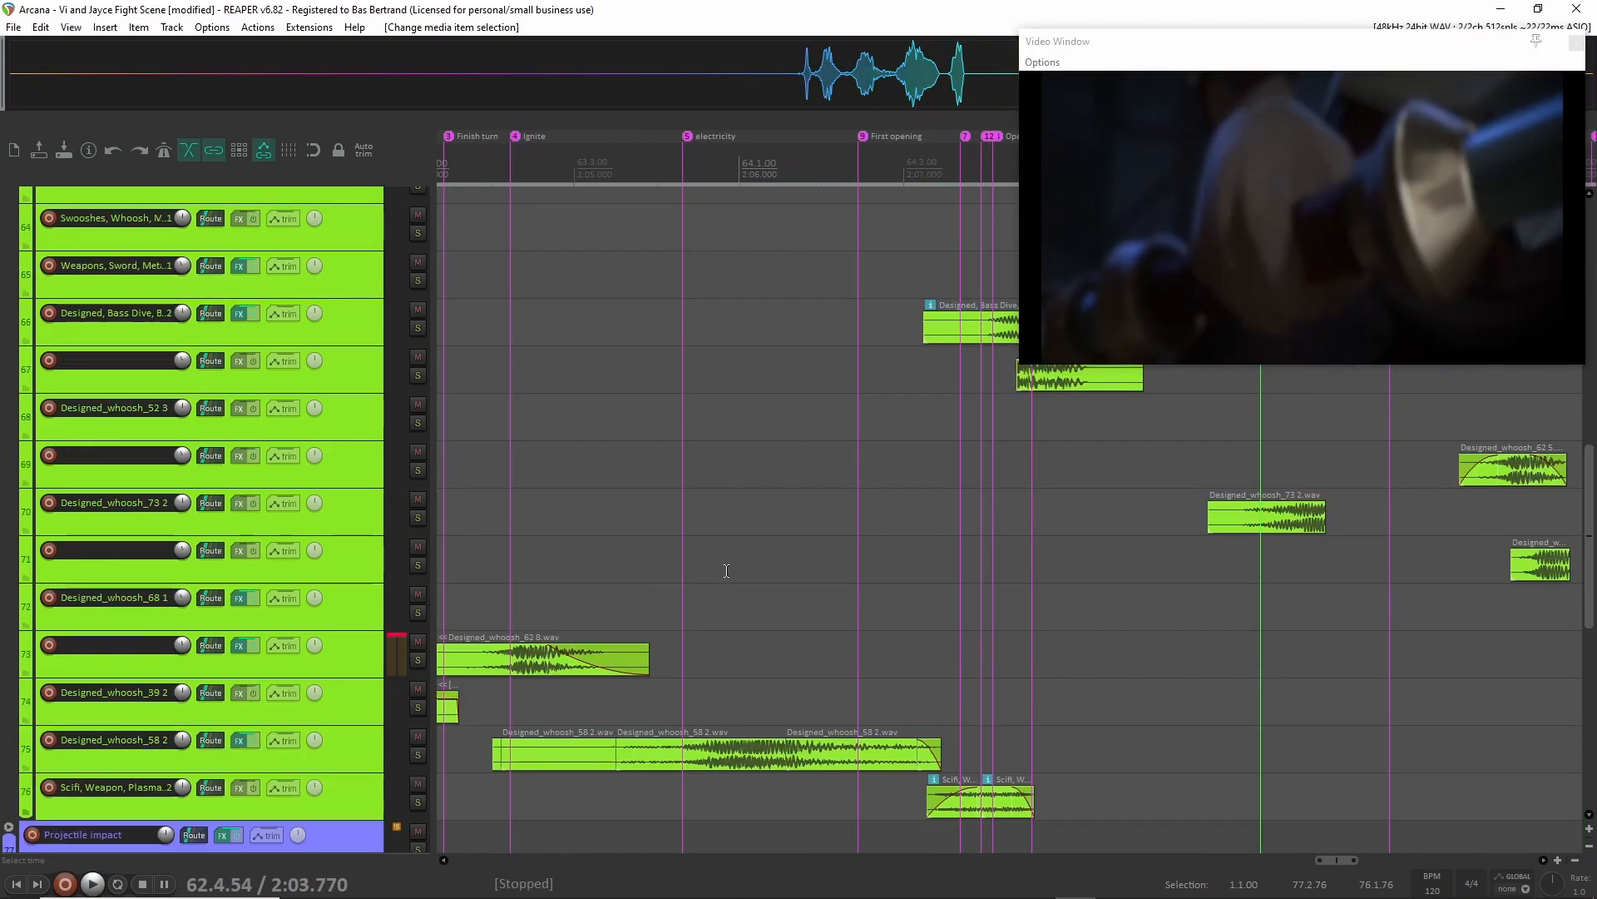
scroll(690, 474, up, 3)
scroll(677, 505, down, 4)
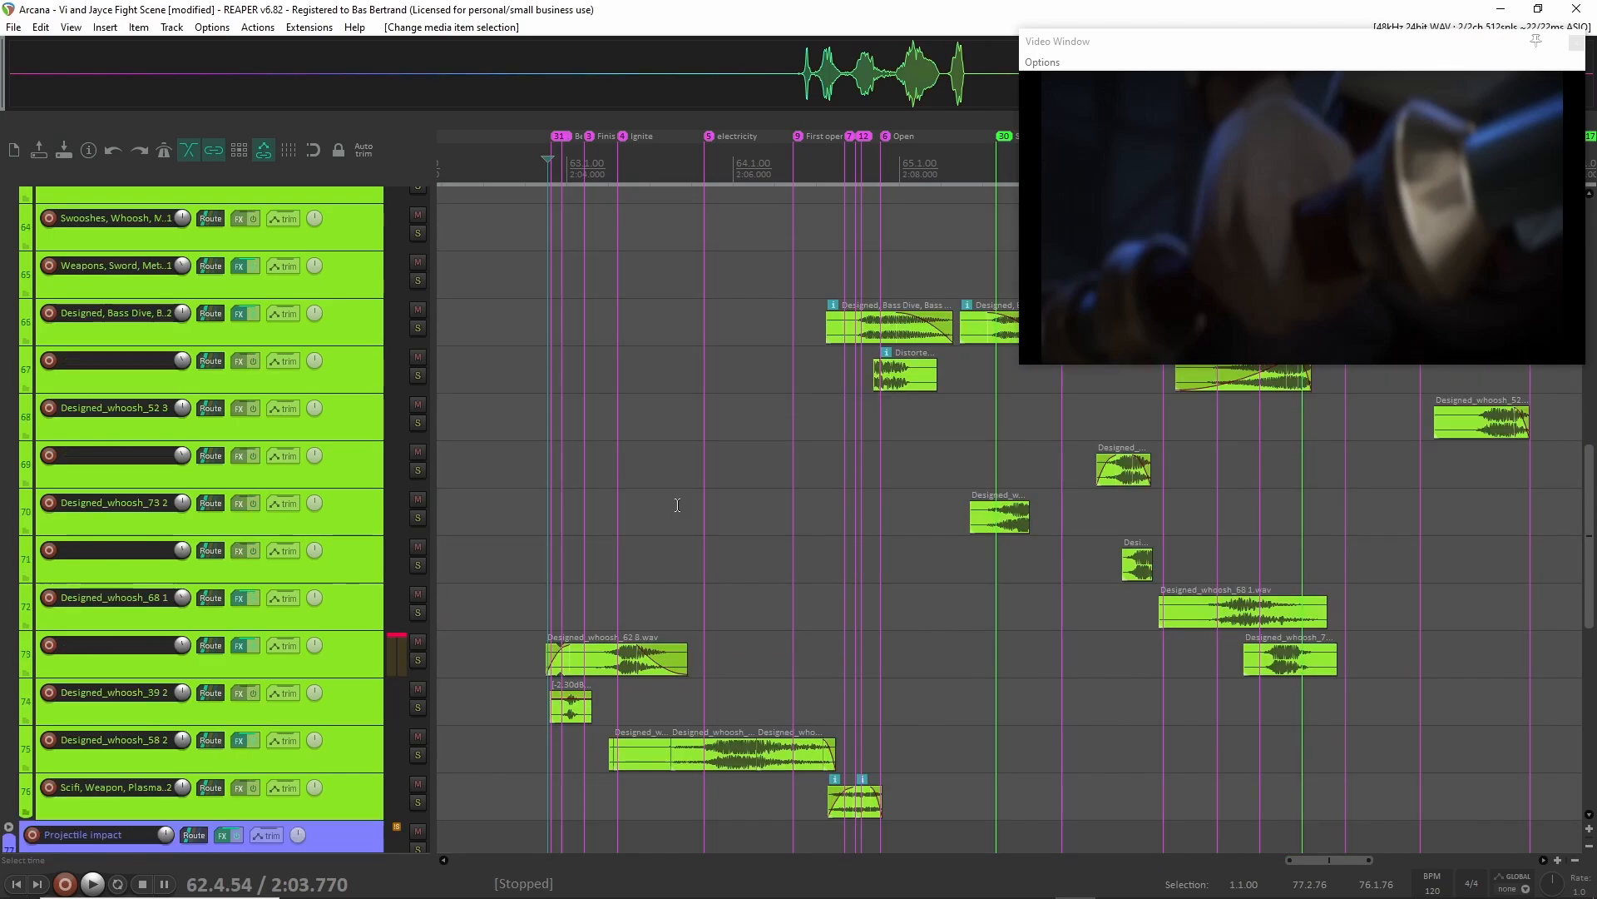
drag(329, 675, 328, 704)
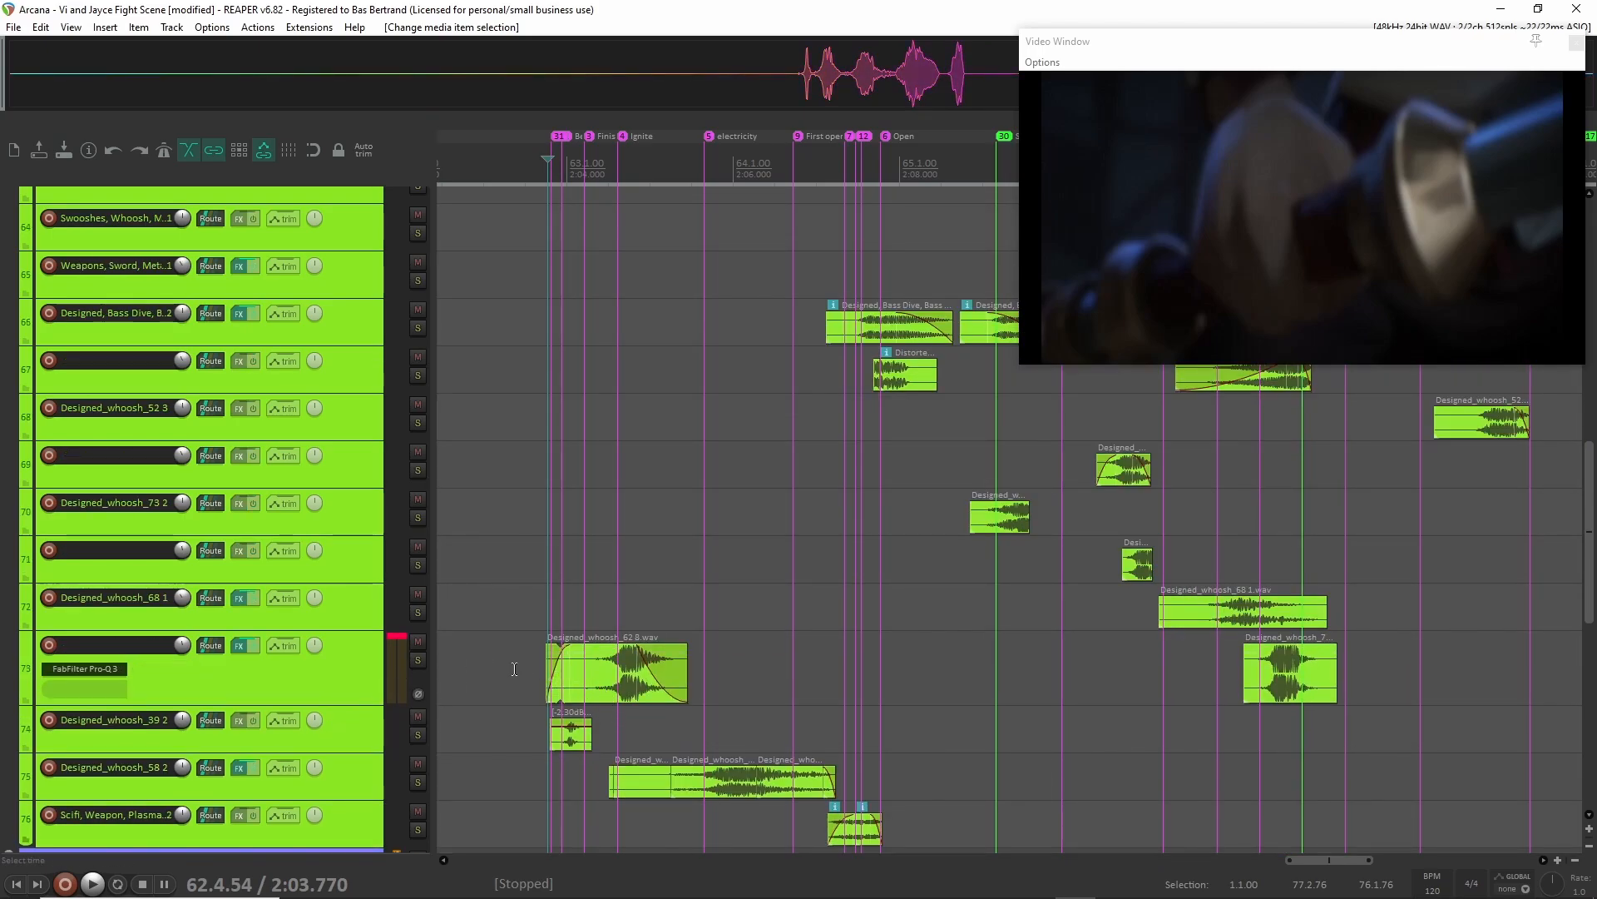
click(98, 669)
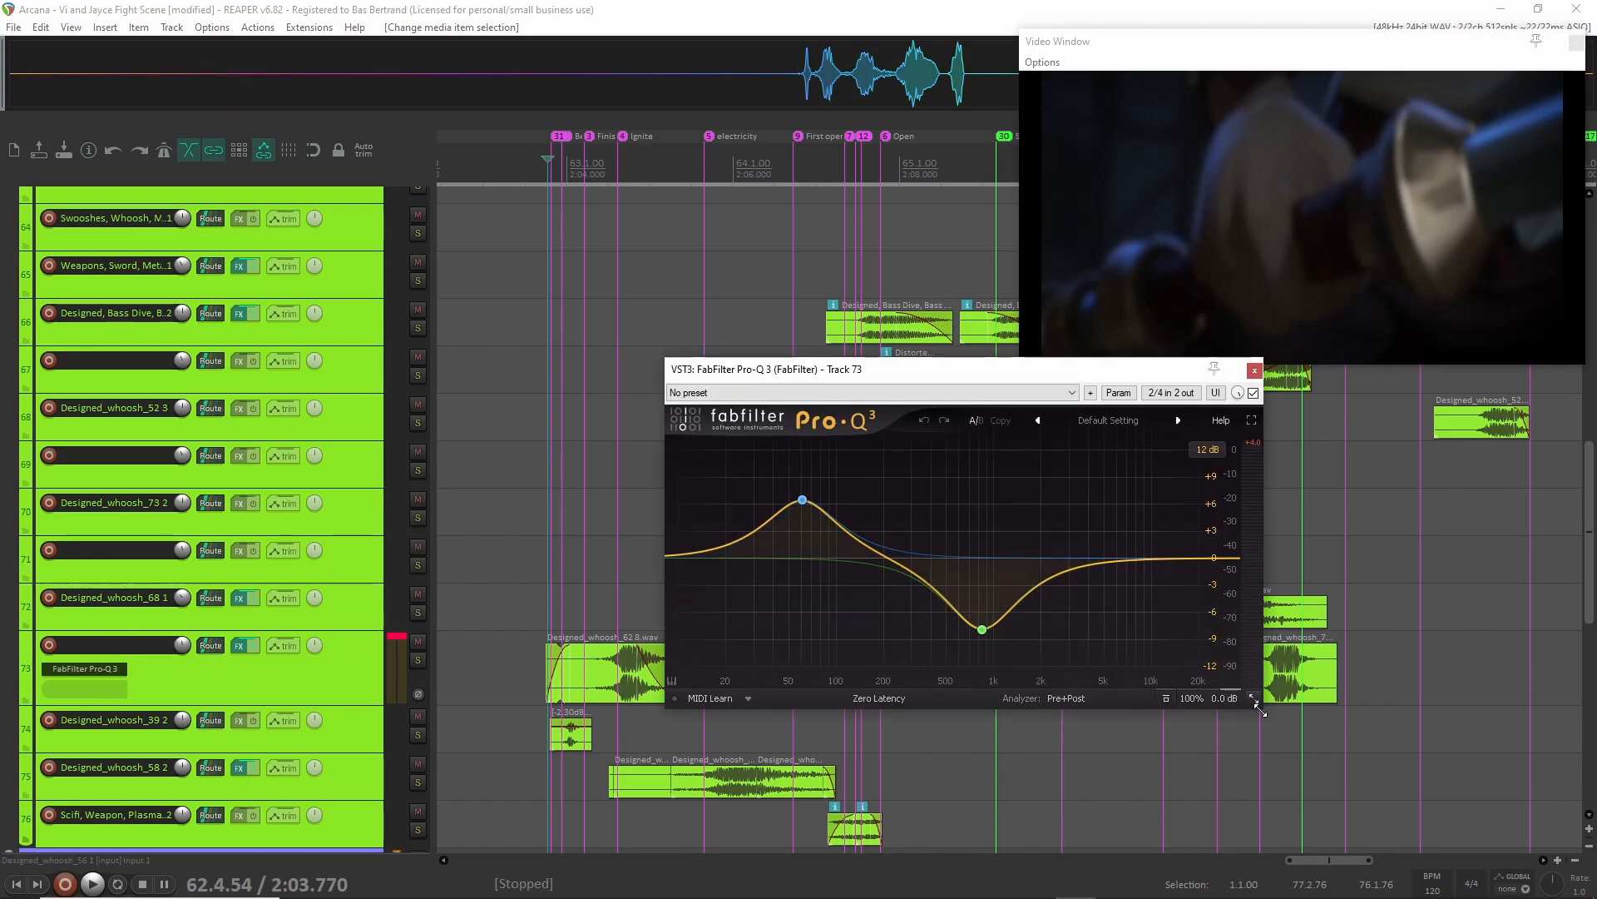
drag(1253, 699, 1371, 786)
click(1366, 370)
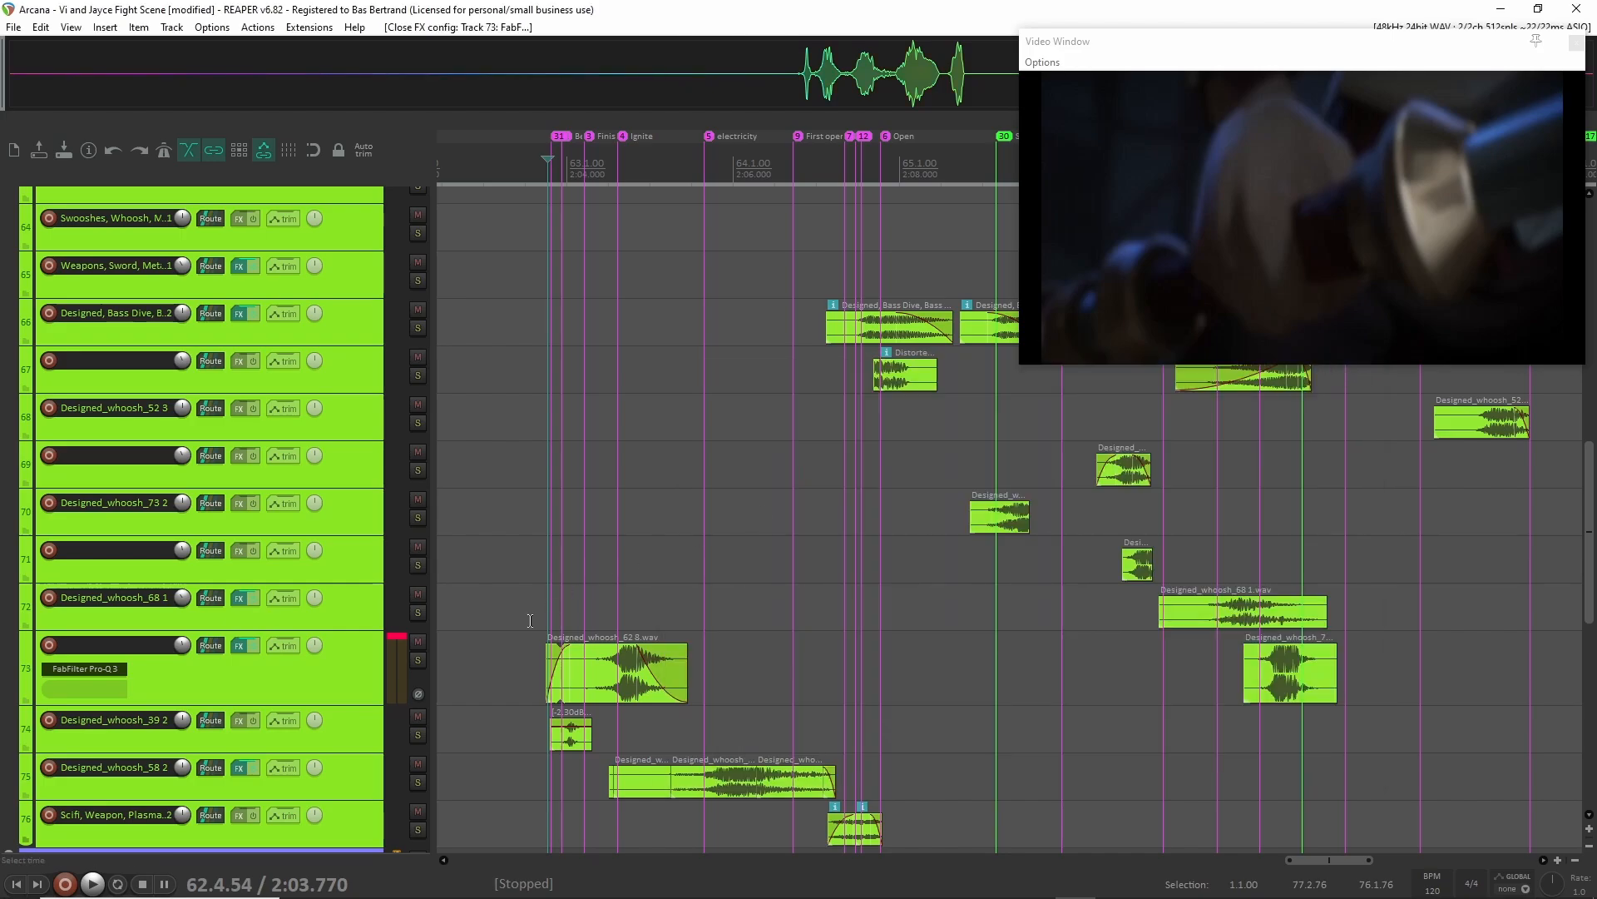
Enlarge track 75, Designed_whoosh_58 2, view its FabFilter Pro-Q 3 curve, and close the plug-in.
scroll(555, 684, down, 2)
click(333, 694)
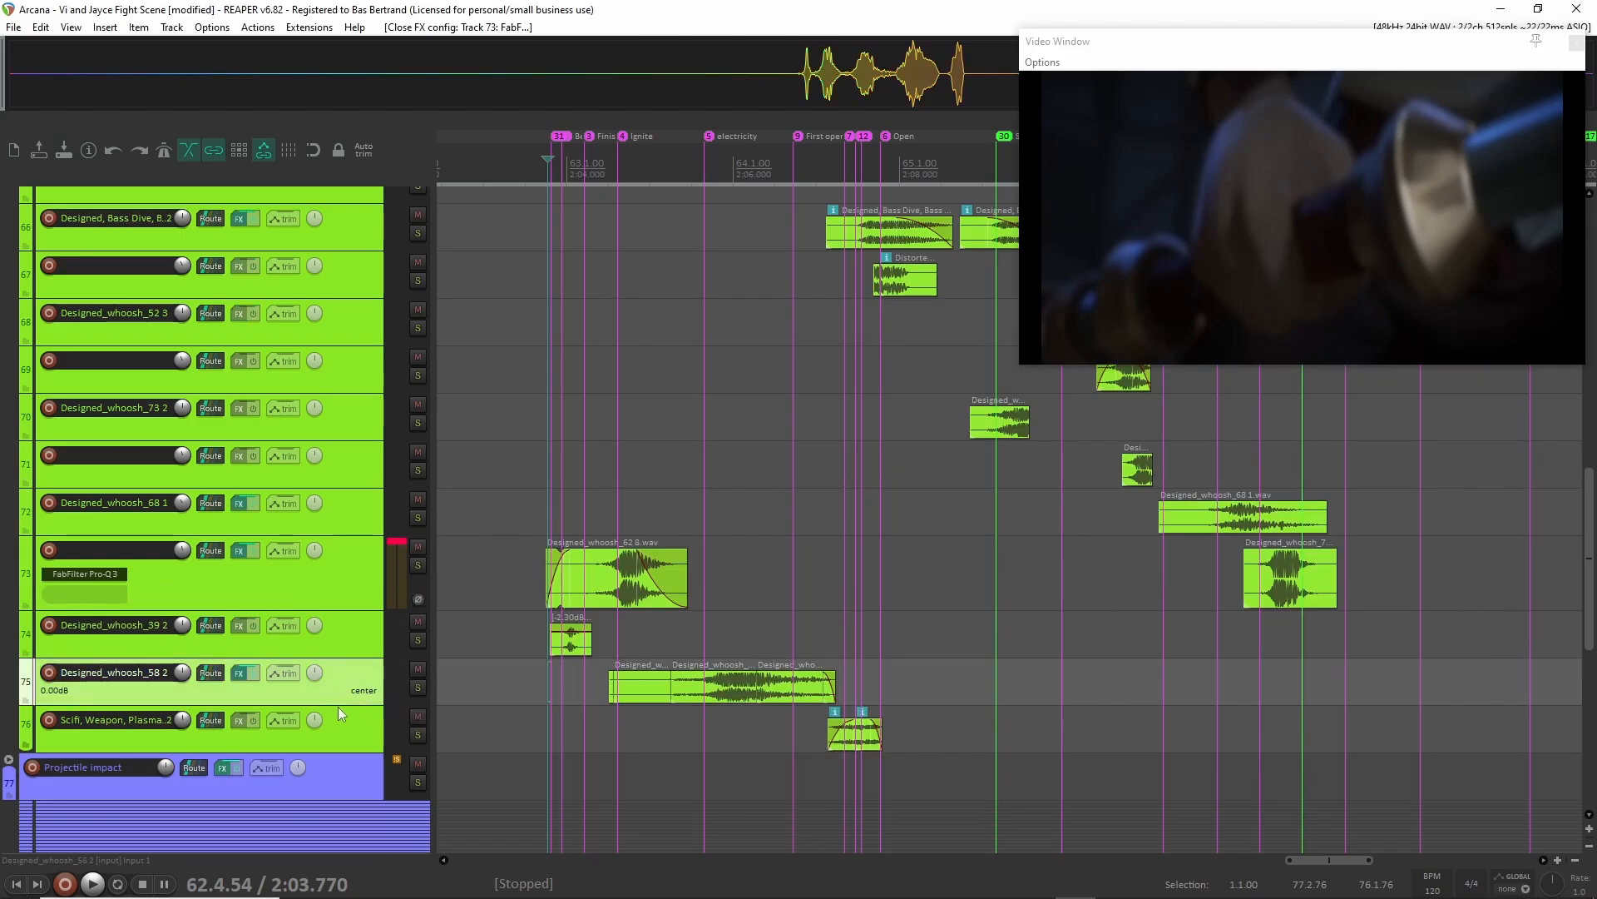
drag(340, 705, 336, 762)
click(108, 711)
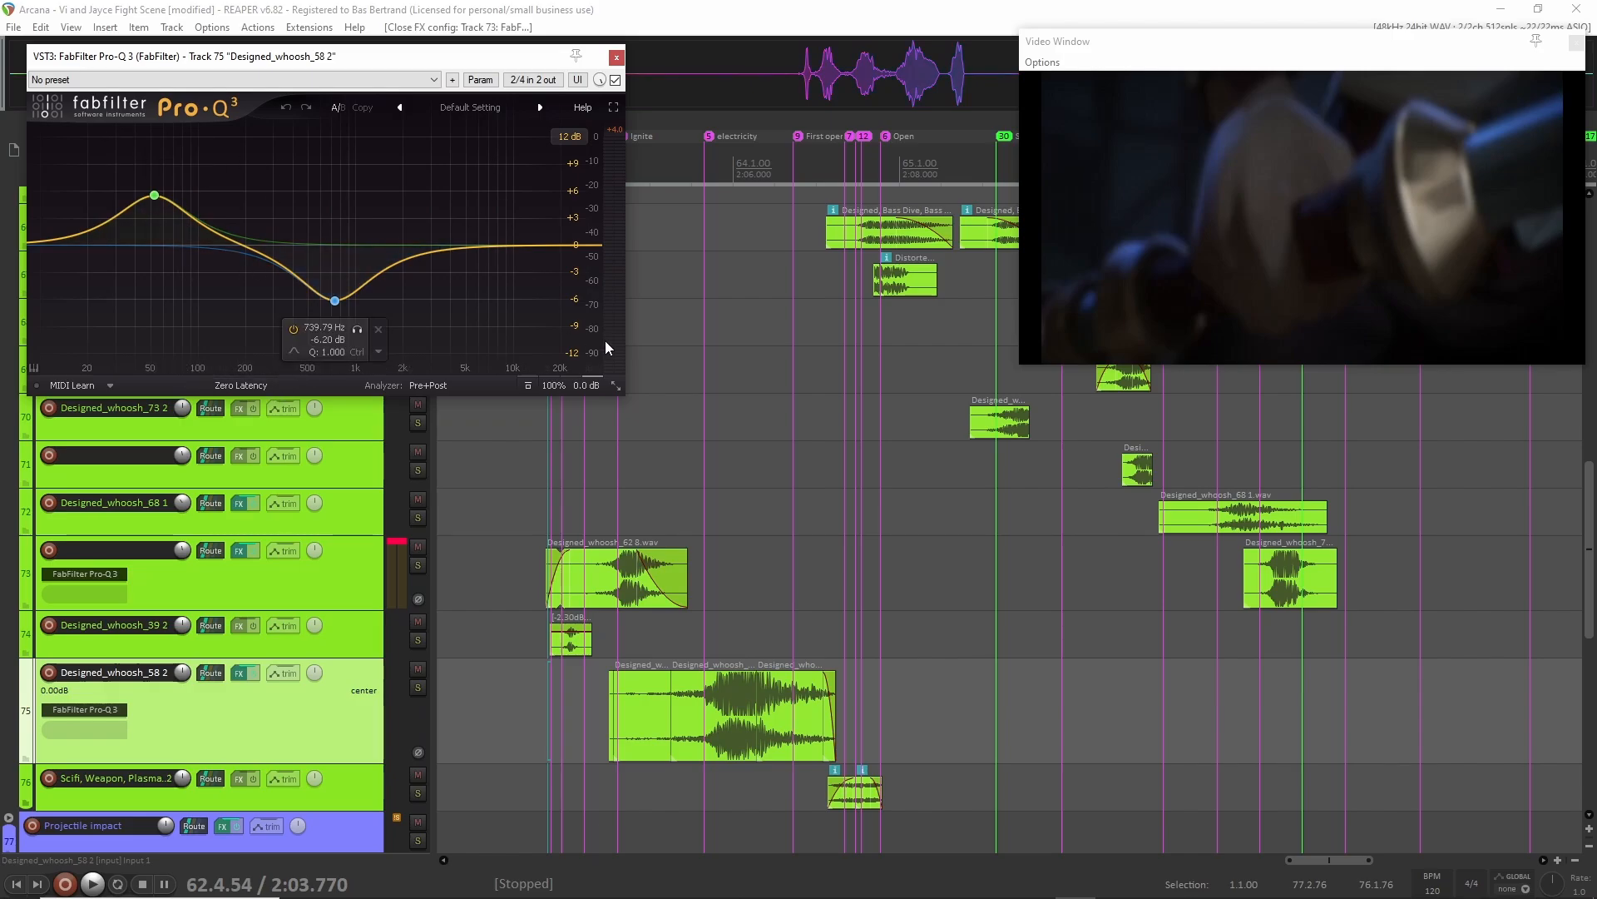
click(617, 58)
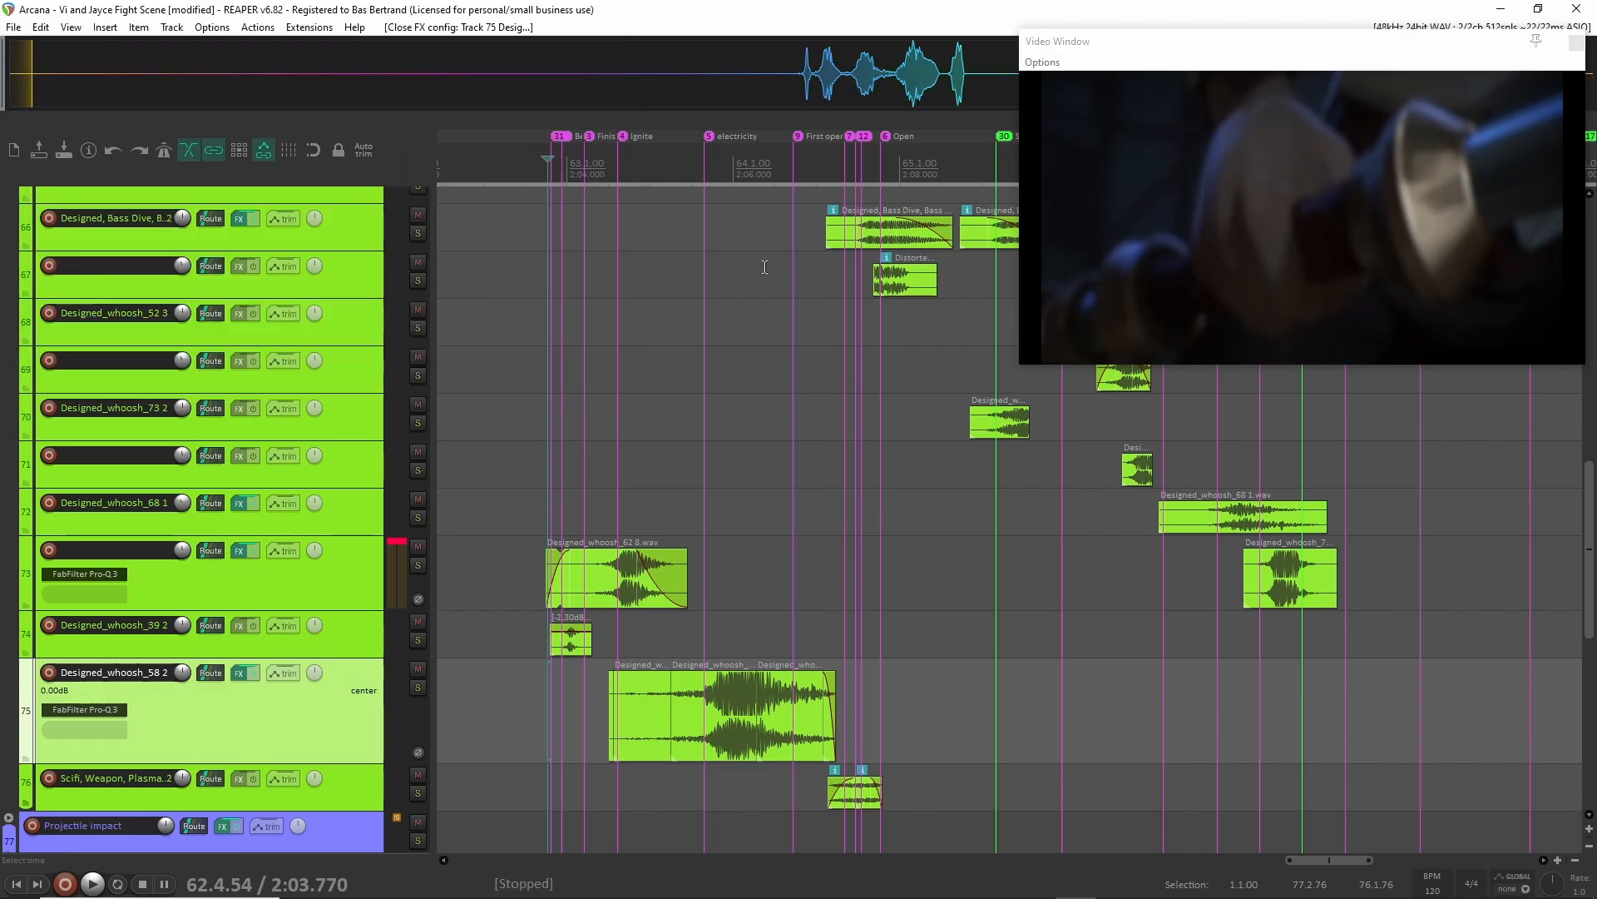
Play the soloed whooshes from 64.2.42, just before the First opening marker, to hear the bass drop clips.
scroll(832, 396, right, 2)
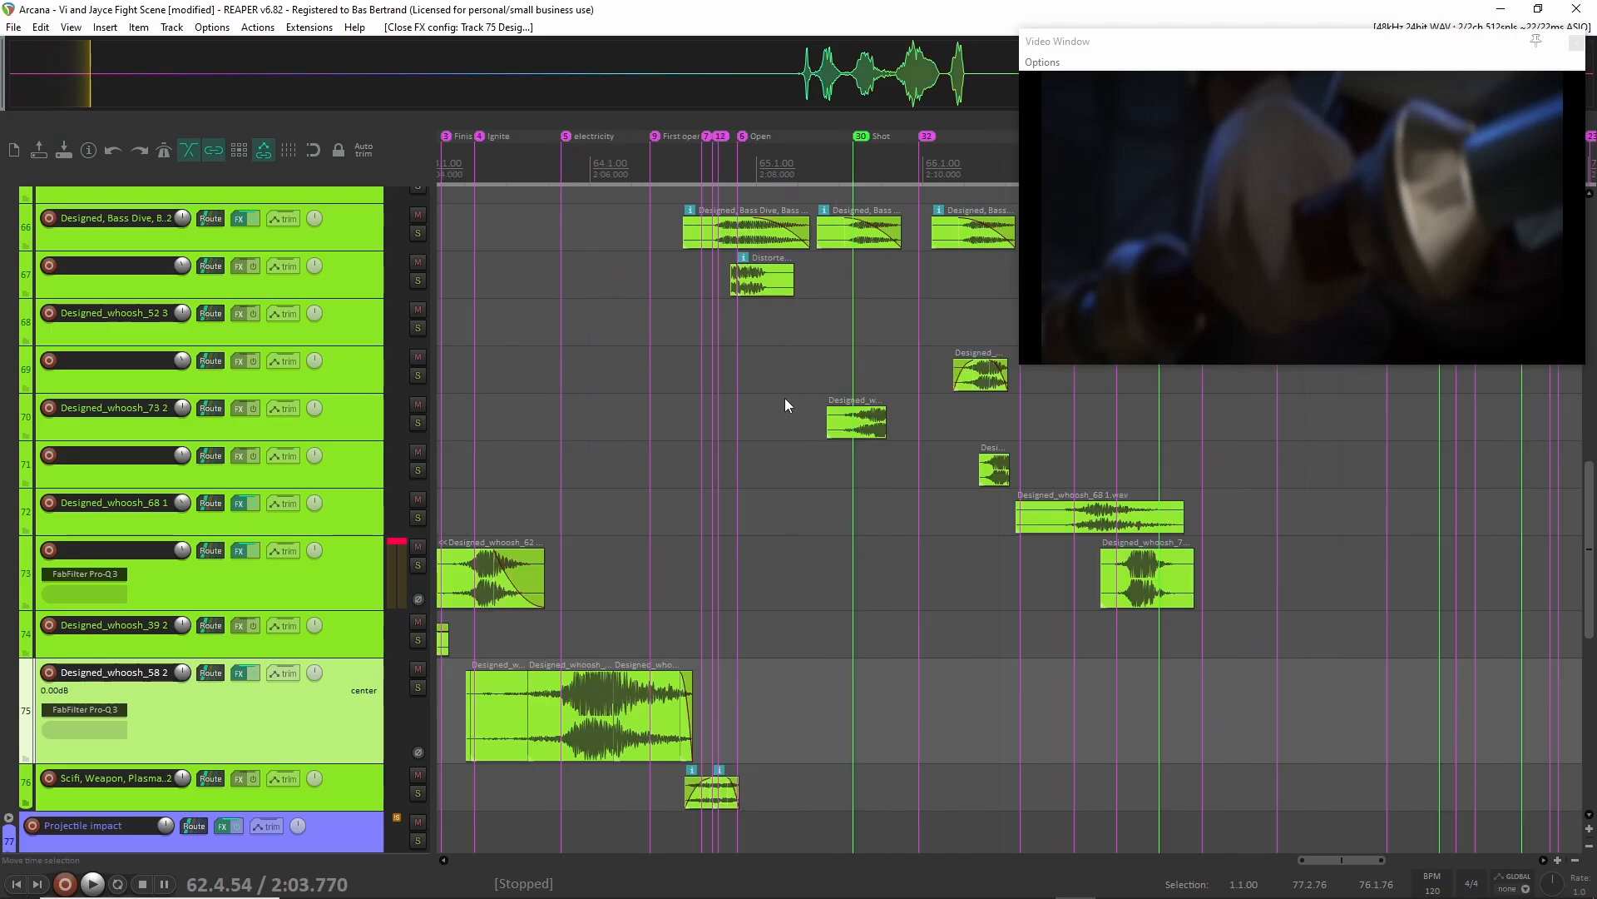
scroll(749, 405, up, 4)
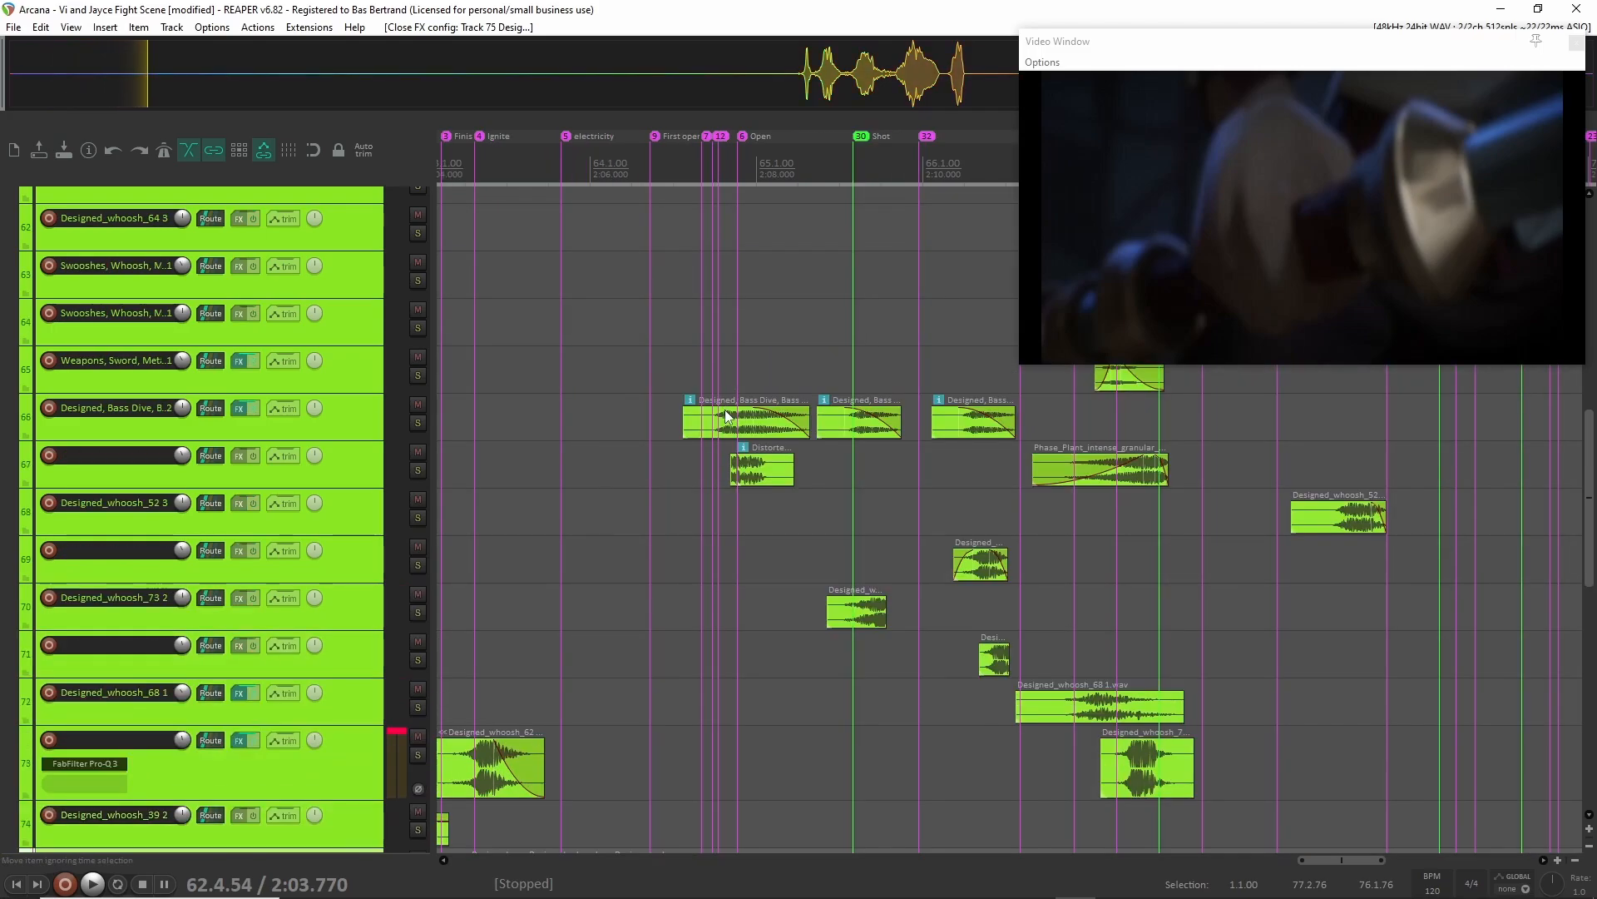
click(690, 353)
scroll(707, 362, up, 5)
scroll(708, 371, down, 3)
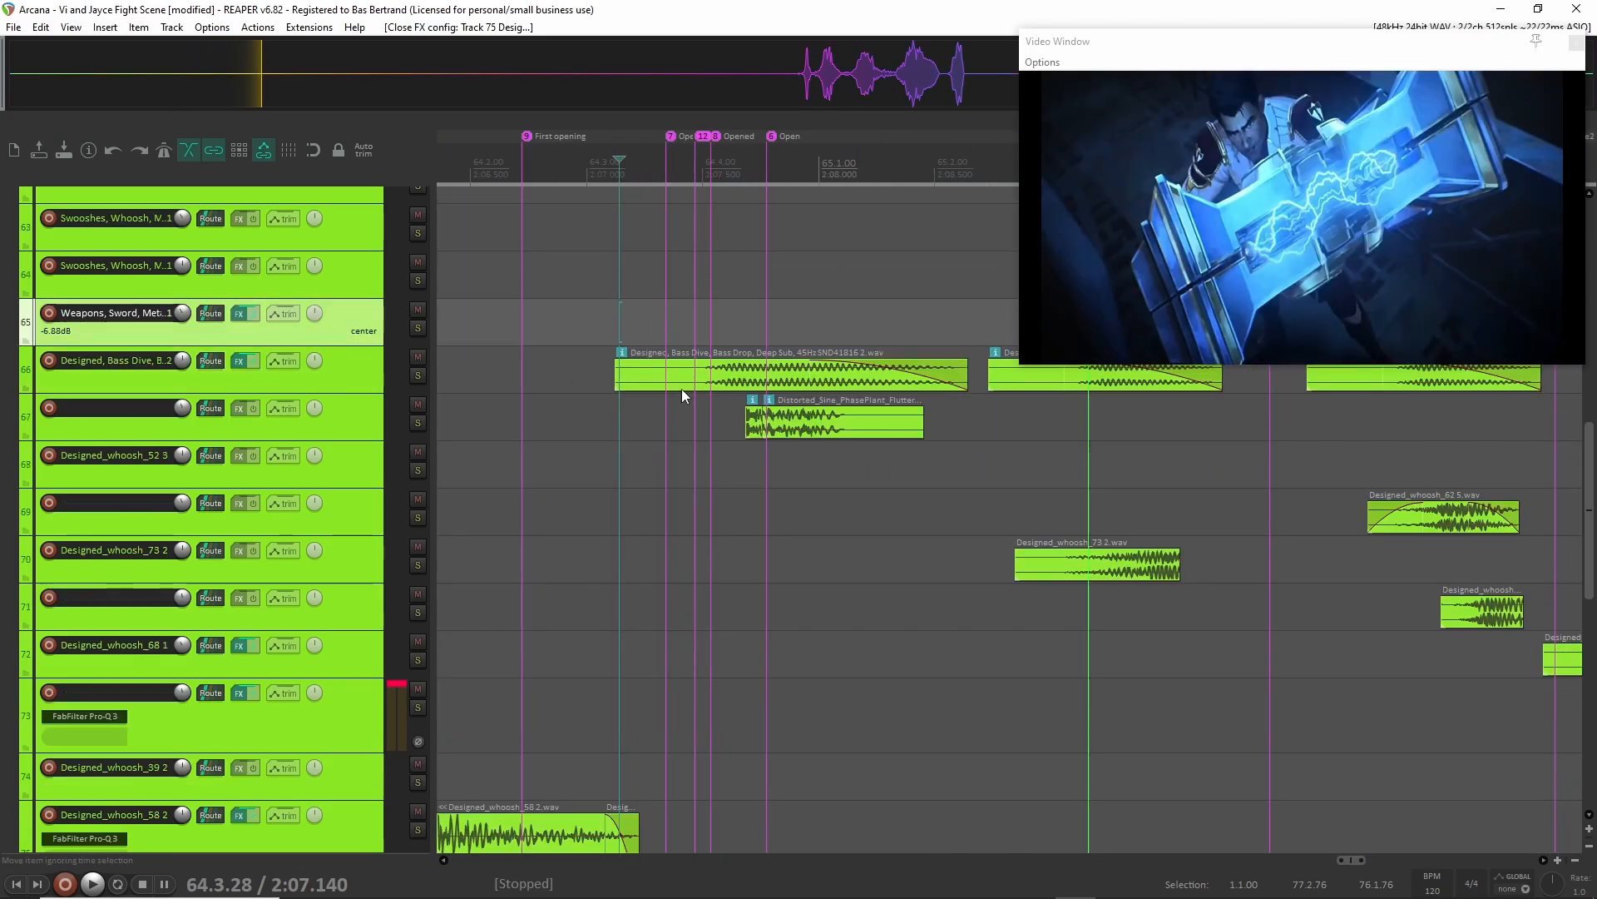
scroll(595, 373, up, 2)
scroll(602, 379, left, 2)
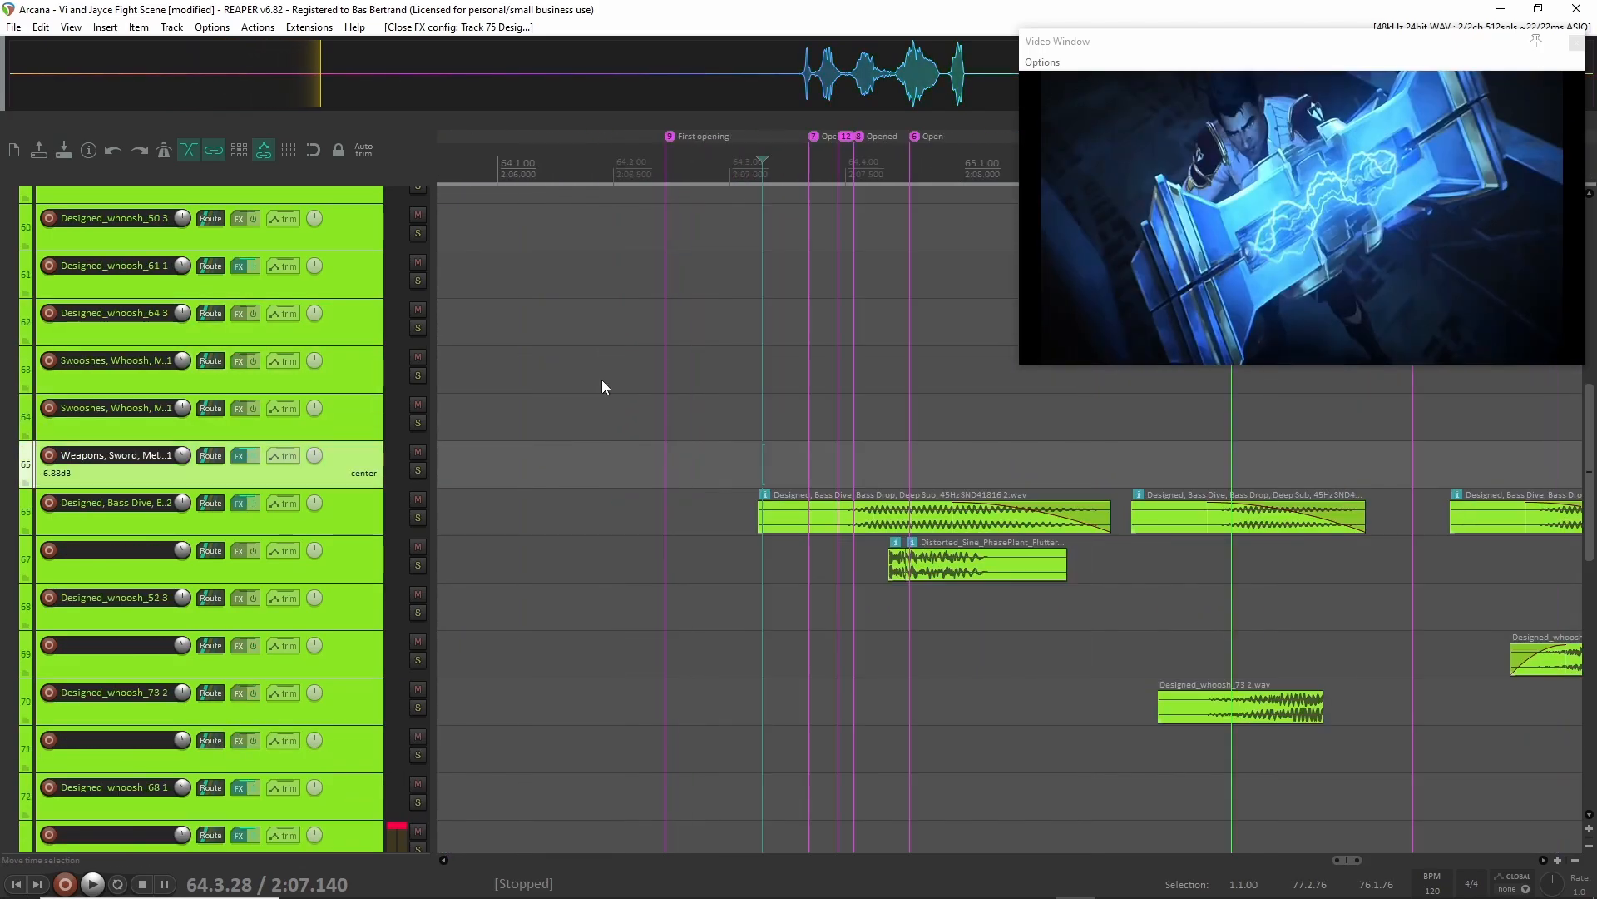
scroll(601, 379, up, 1)
click(684, 375)
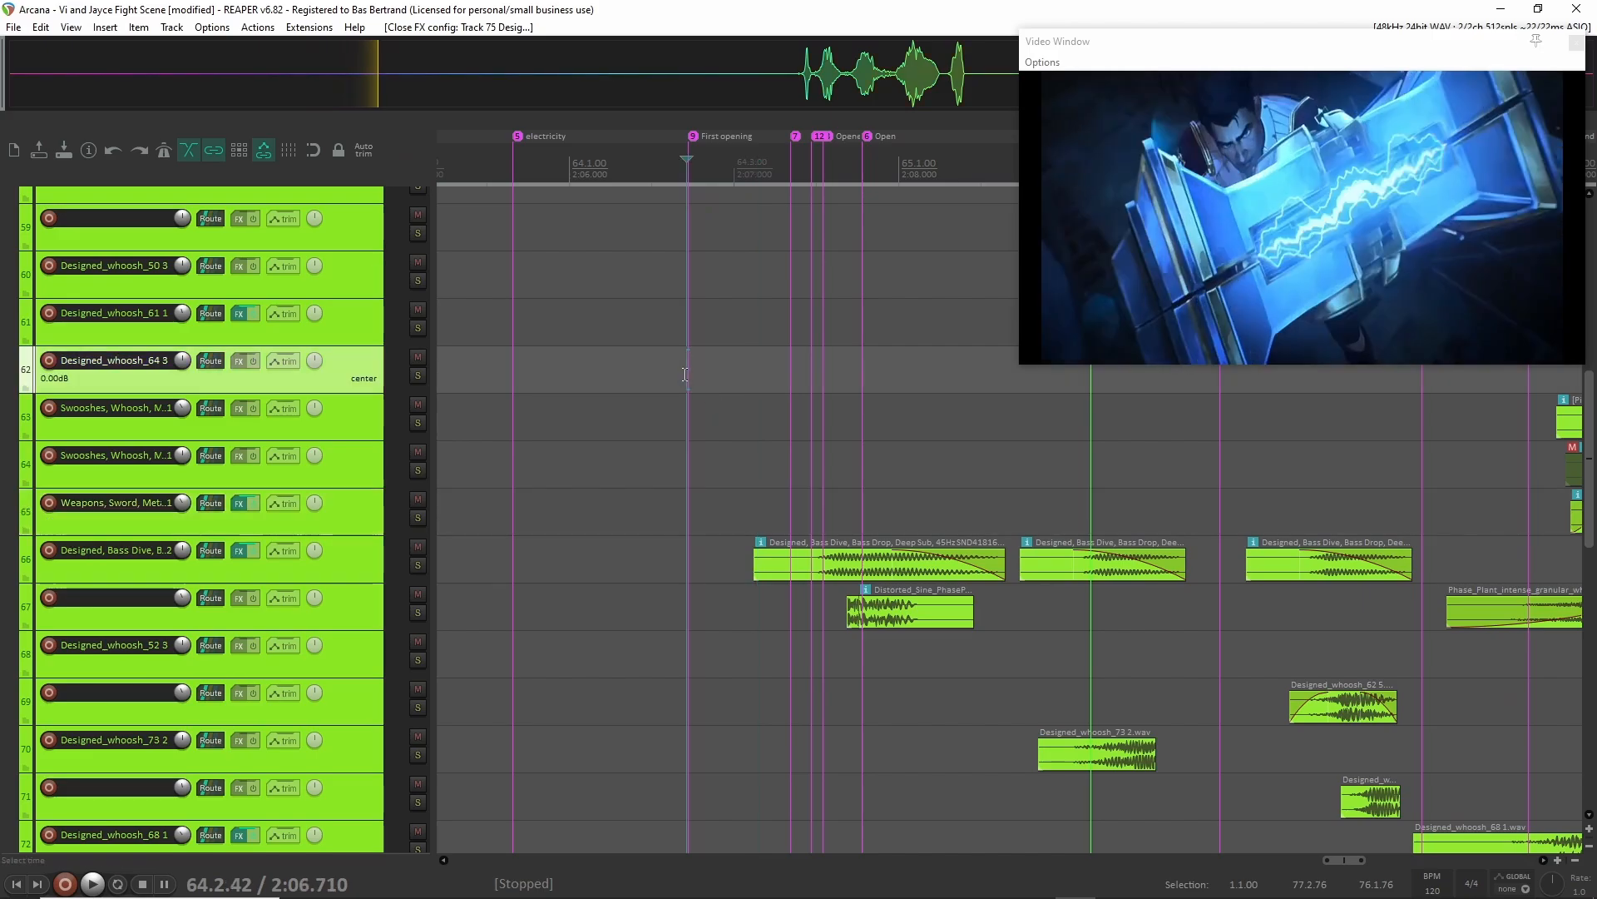
scroll(681, 374, up, 4)
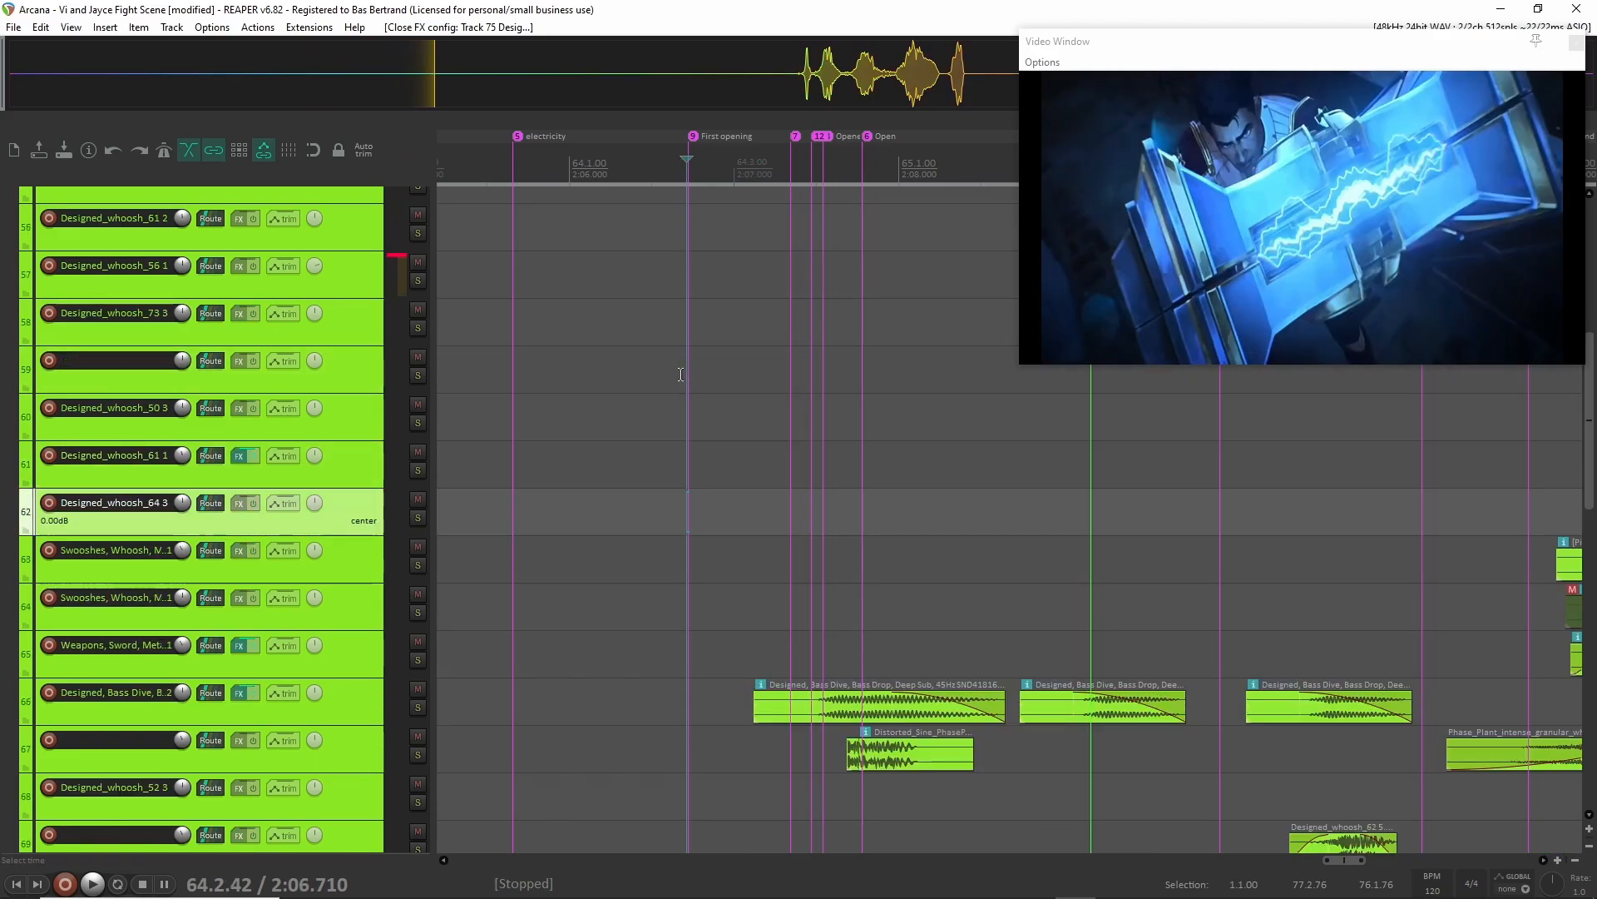
scroll(673, 394, down, 2)
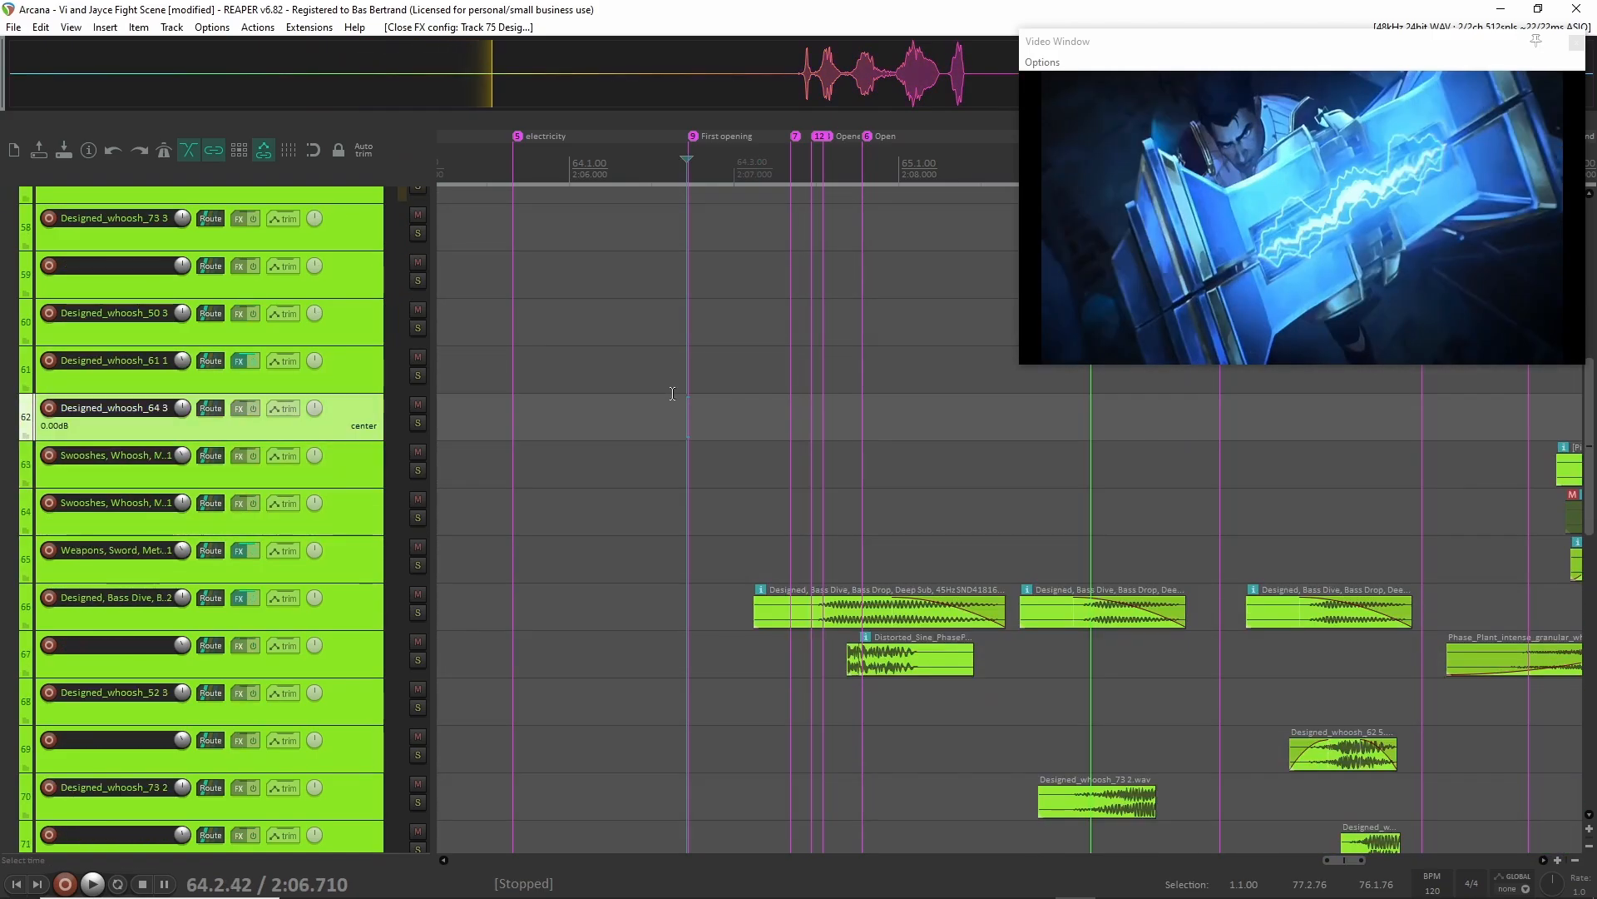
key(space)
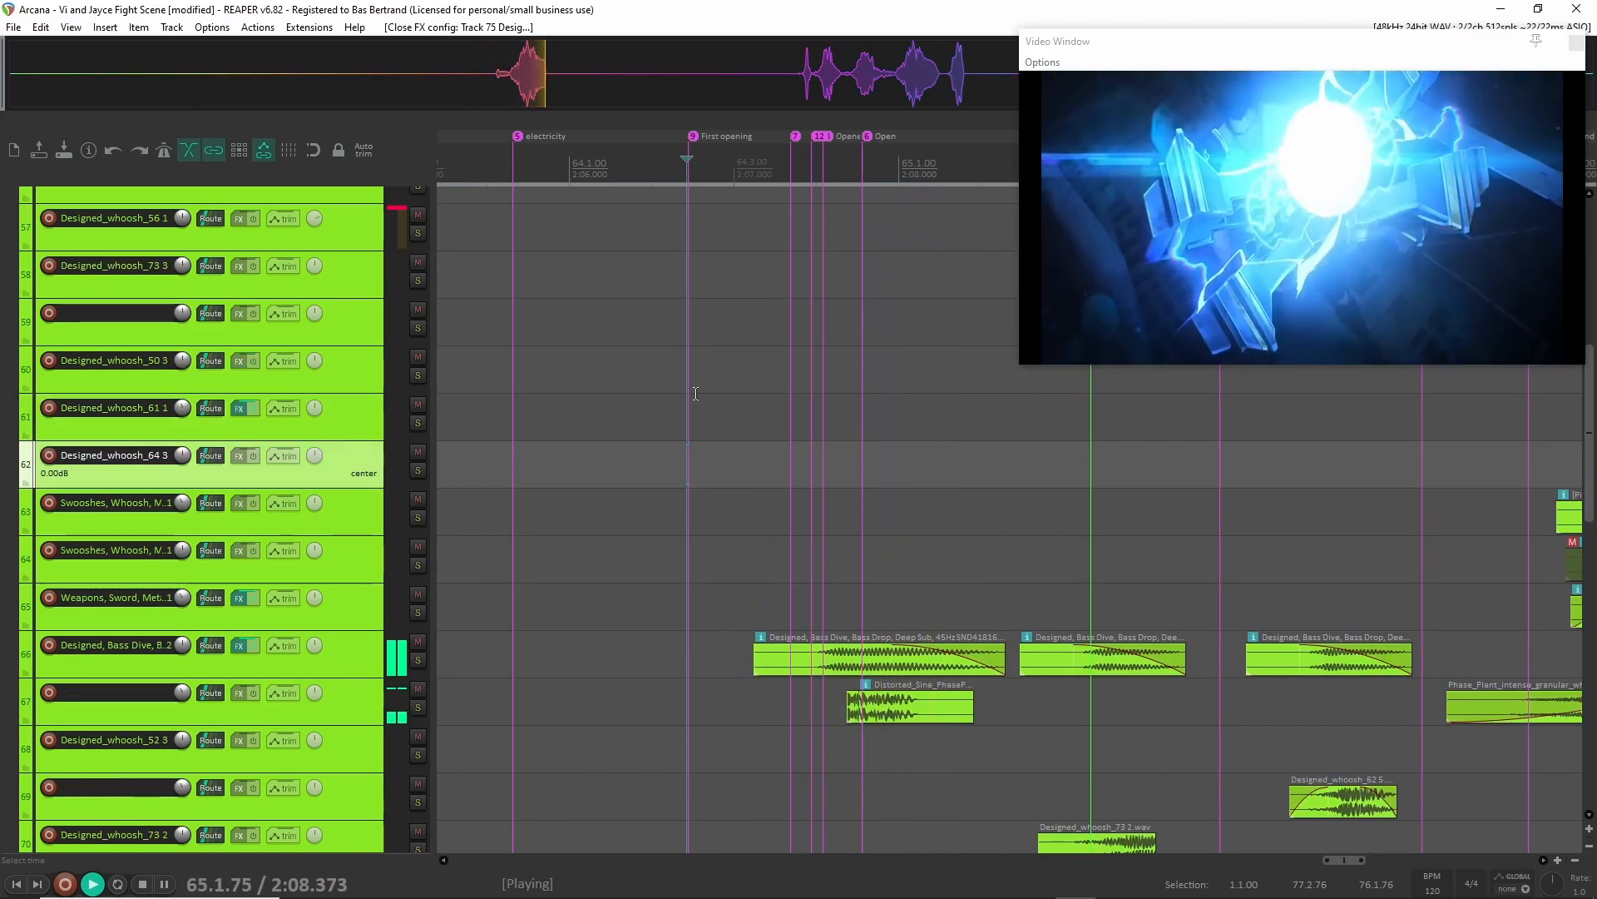
key(space)
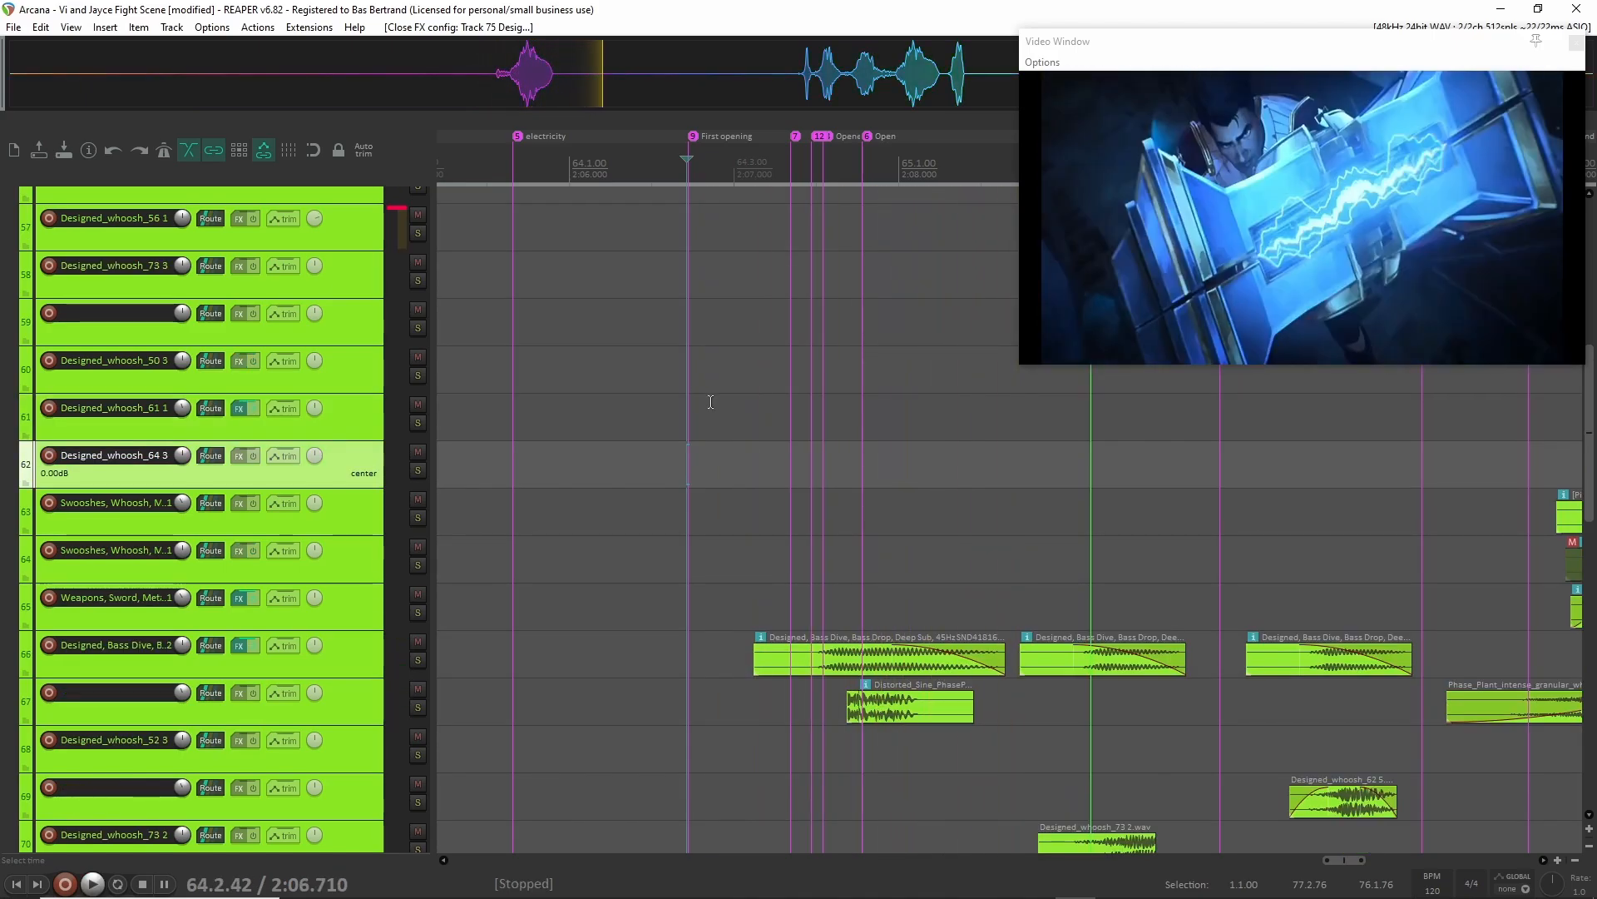
Enlarge track 76 with the Scifi, Weapon, Plasma clips and place the edit cursor at 64.3.20, just before them.
scroll(685, 401, up, 3)
scroll(347, 574, down, 15)
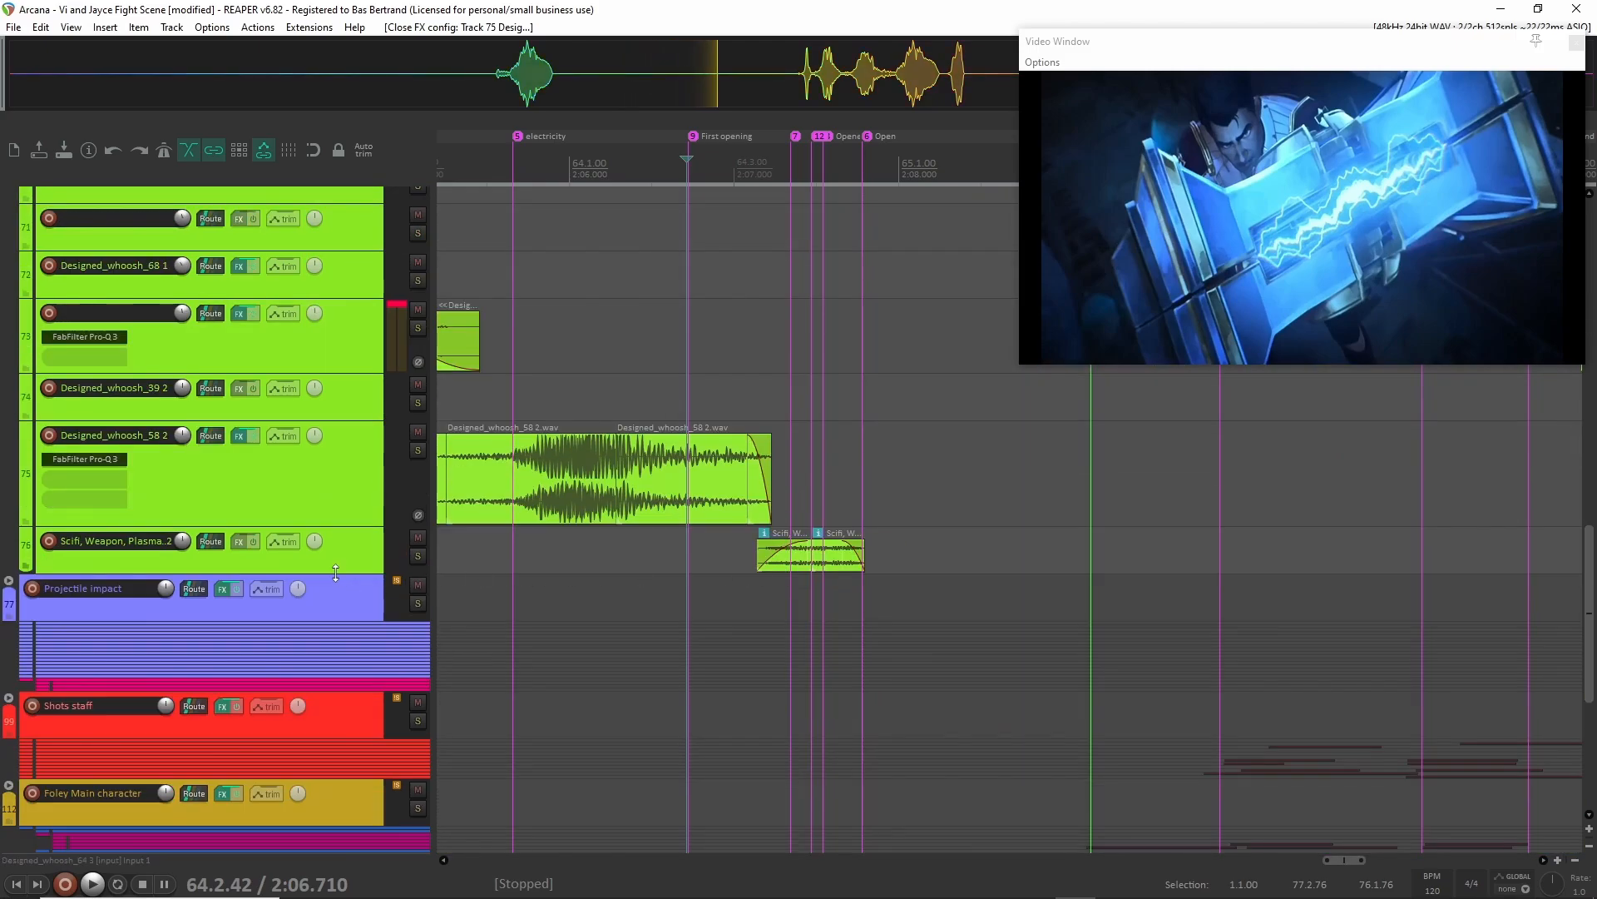
drag(331, 573, 328, 707)
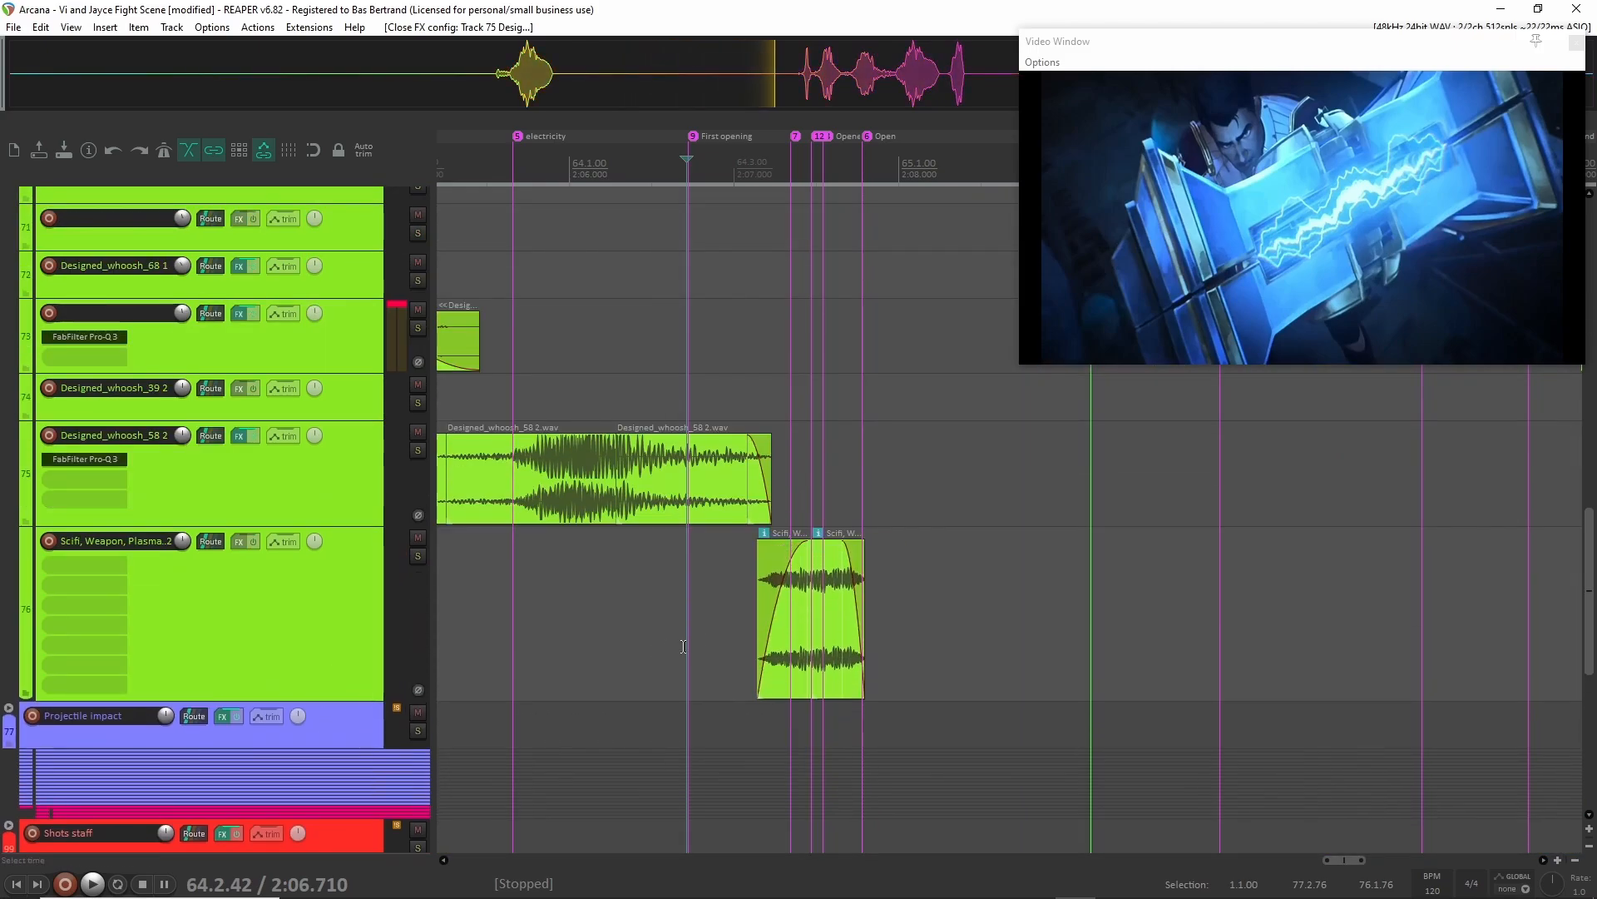
click(806, 615)
click(750, 576)
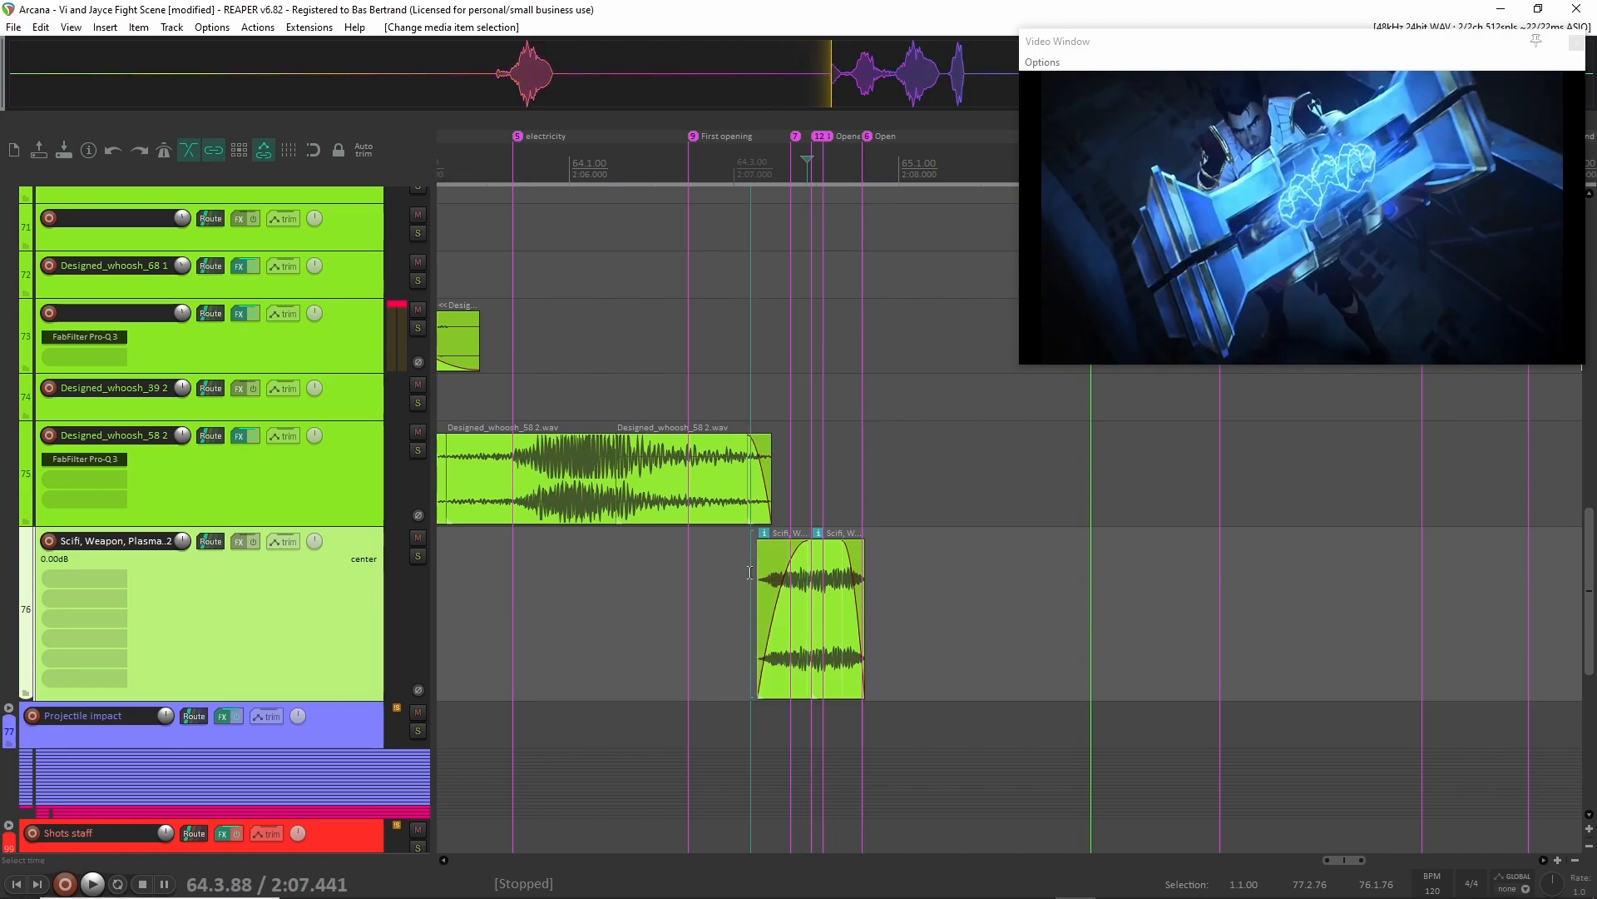
Enlarge track 66 with the Bass Dive clips and track 67 with the Distorted_Sine_PhasePlant clip to show their waveforms.
scroll(331, 629, up, 6)
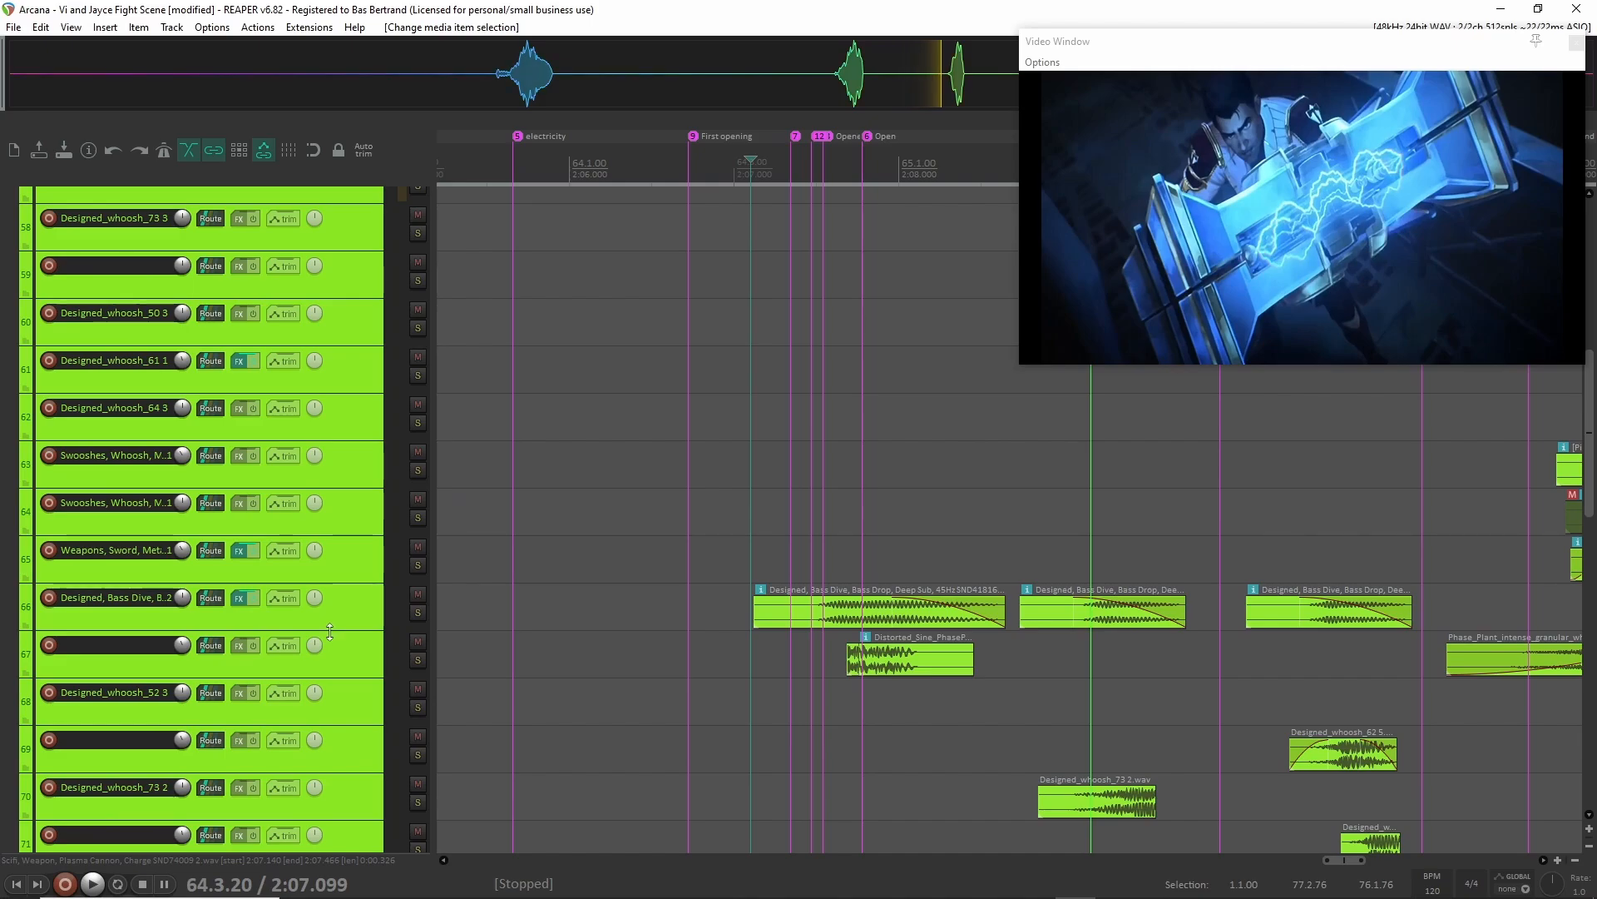
drag(332, 630, 332, 669)
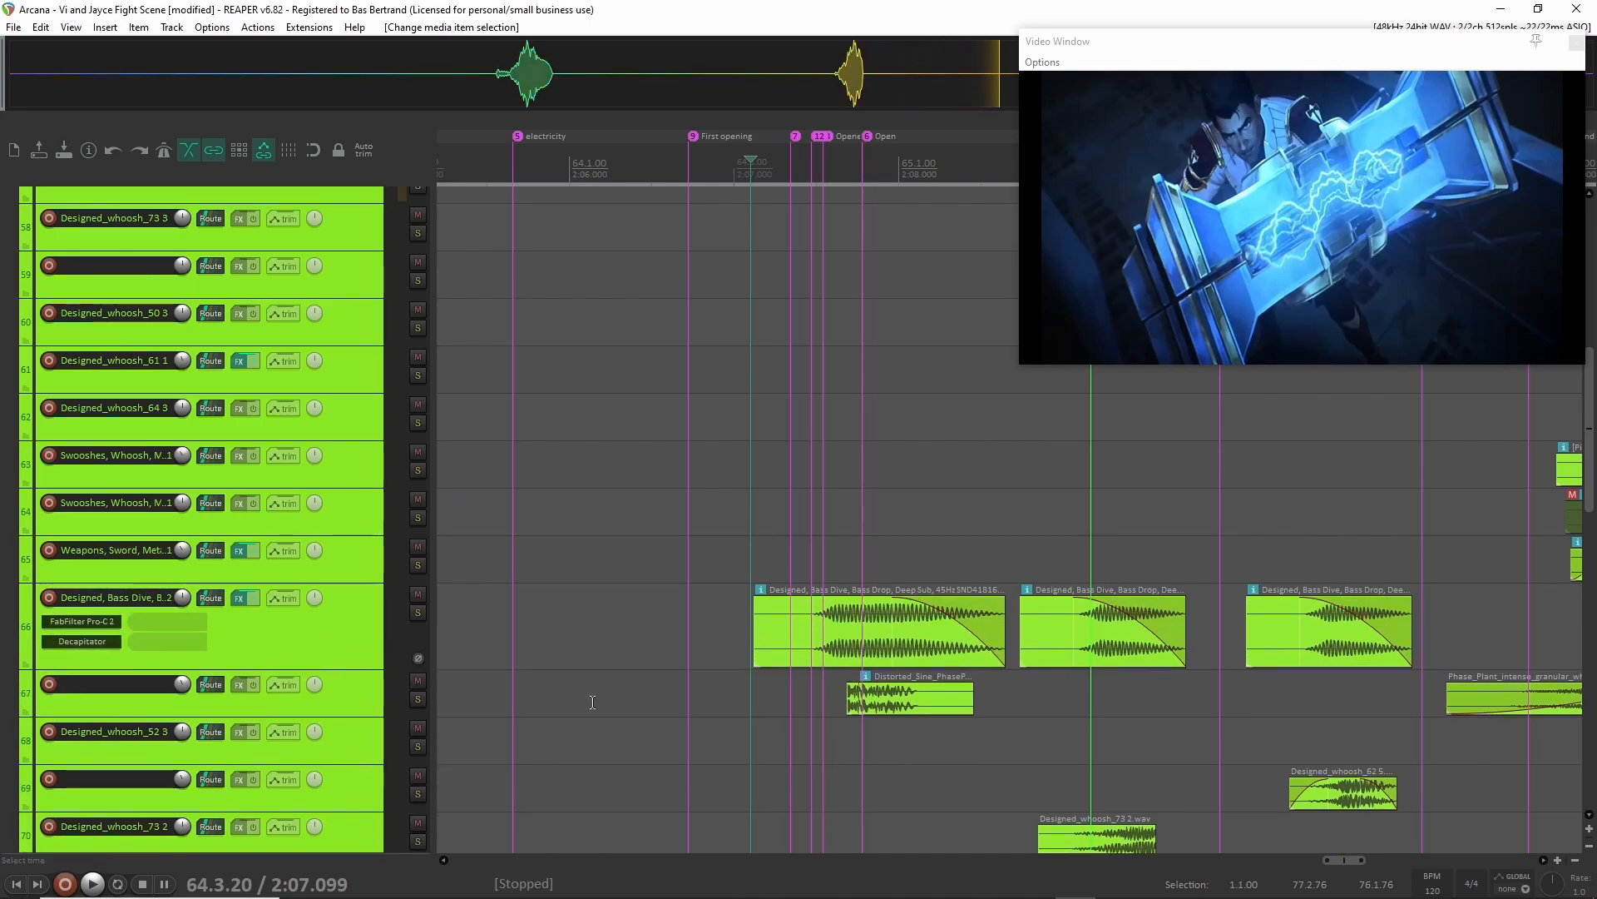
drag(223, 717, 223, 777)
scroll(927, 742, up, 6)
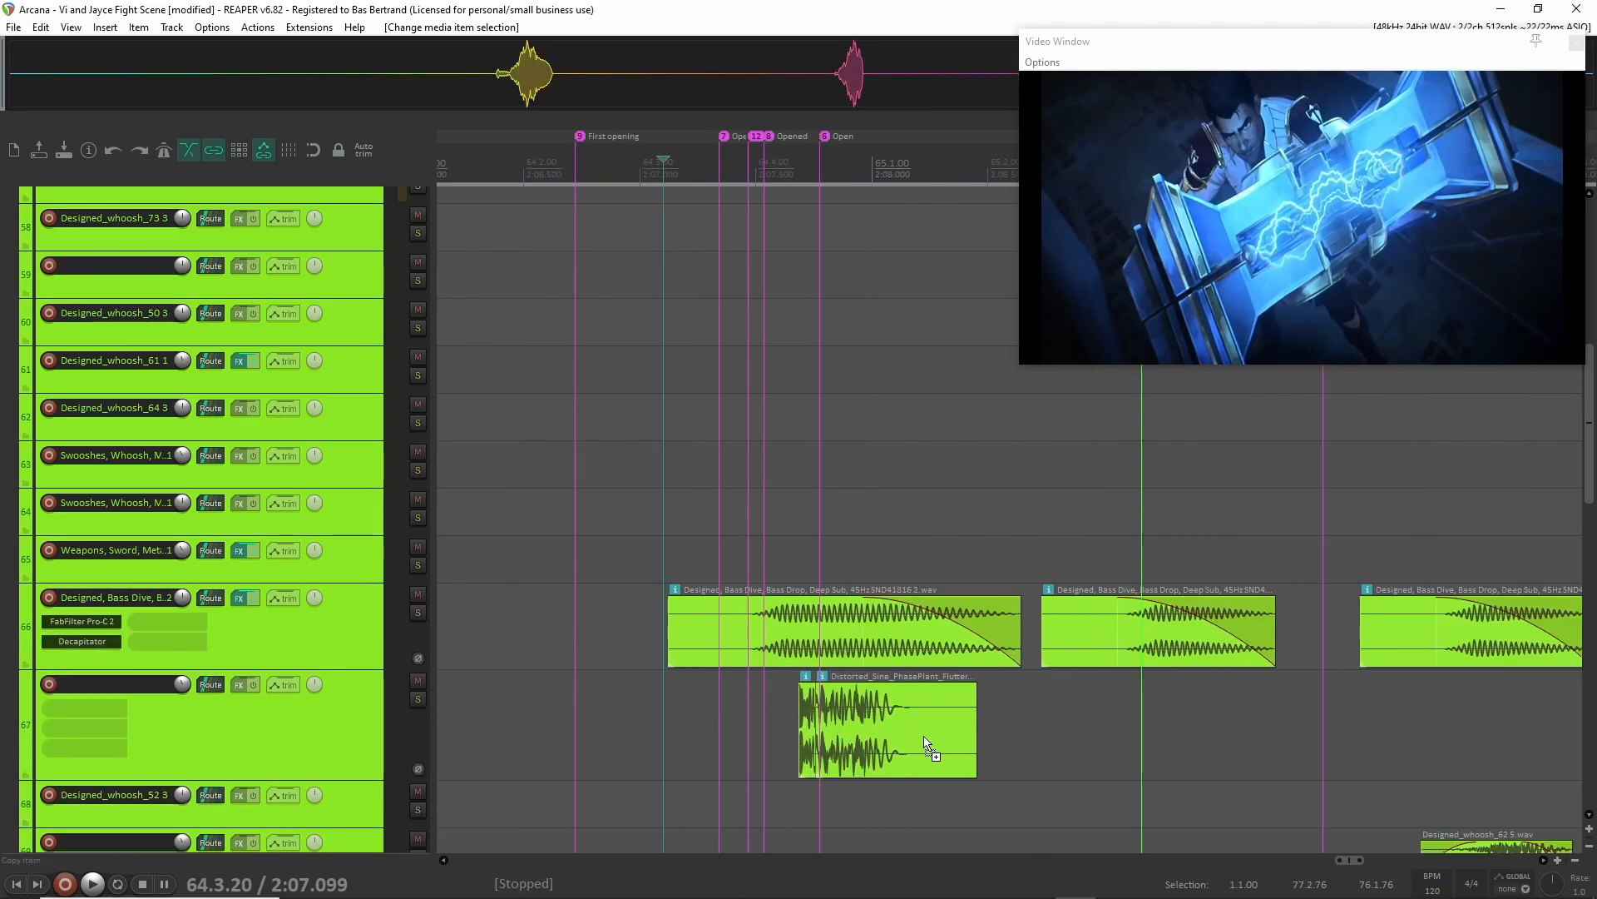
scroll(687, 716, down, 2)
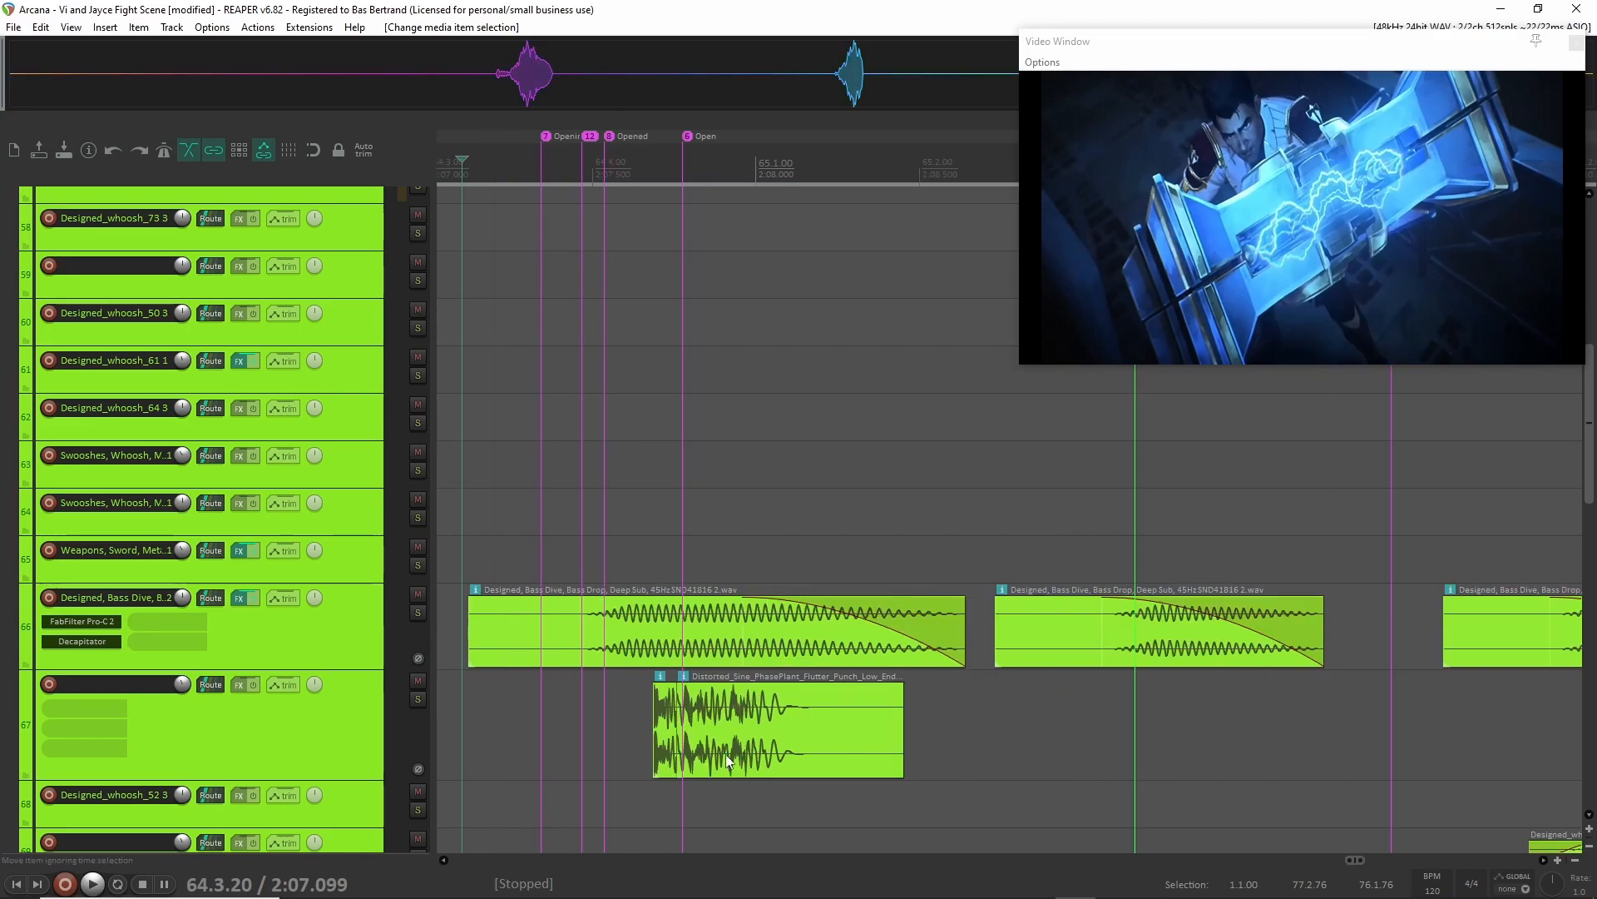
Solo track 67 and play it from shortly before the Distorted_Sine_PhasePlant clip.
click(322, 722)
key(F6)
click(513, 713)
key(space)
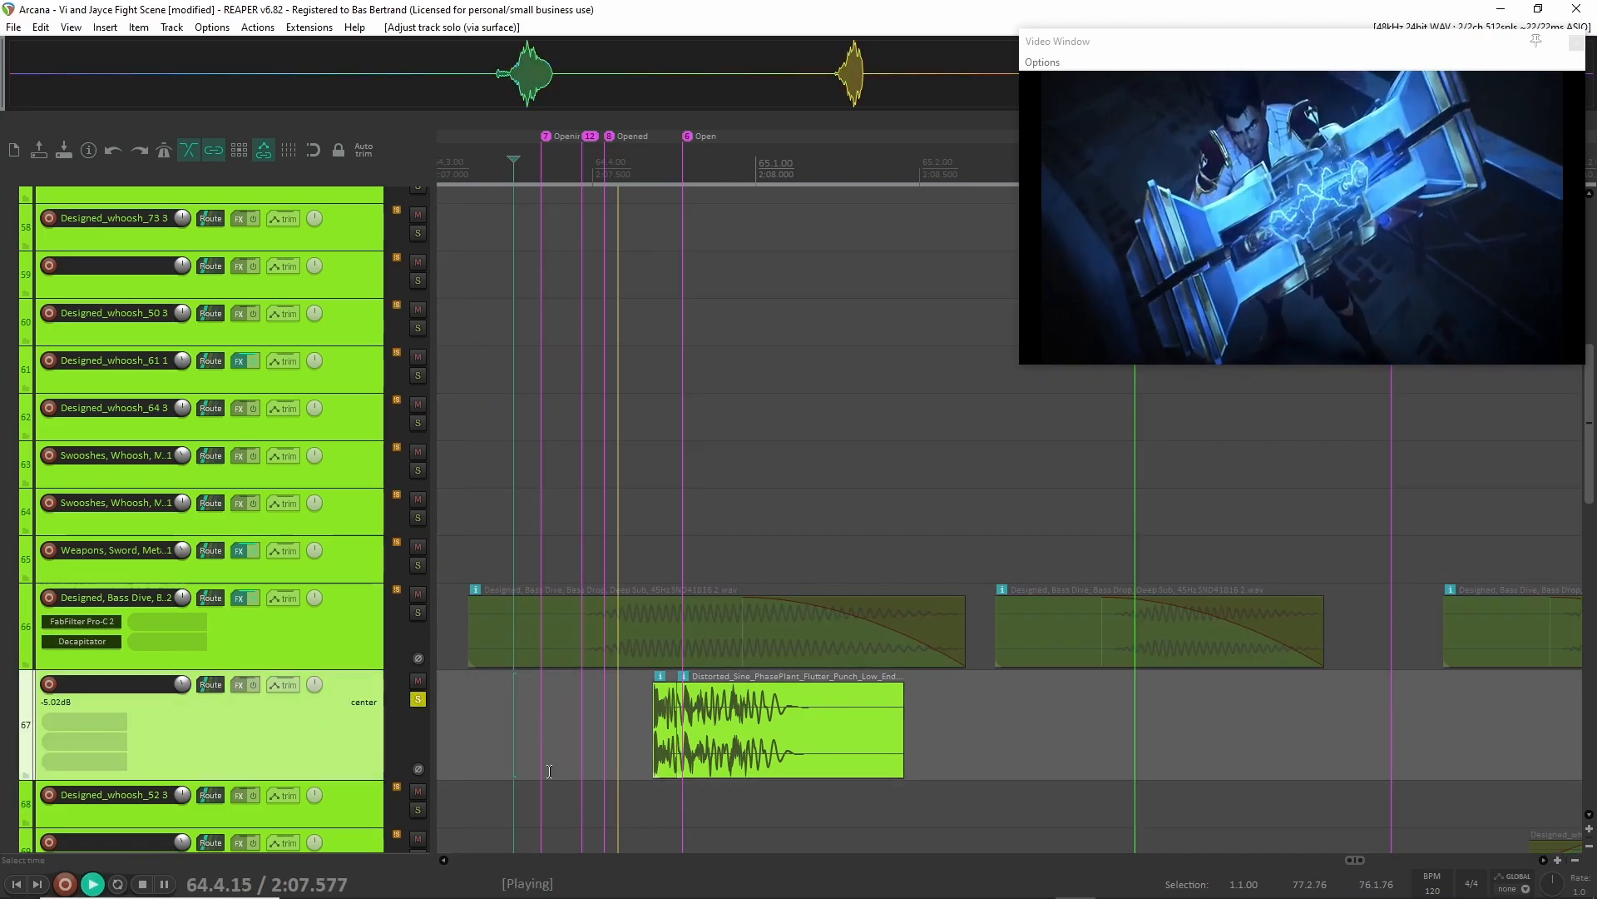
Stop playback, unsolo track 67 and solo track 66 with the Bass Dive clips instead.
key(space)
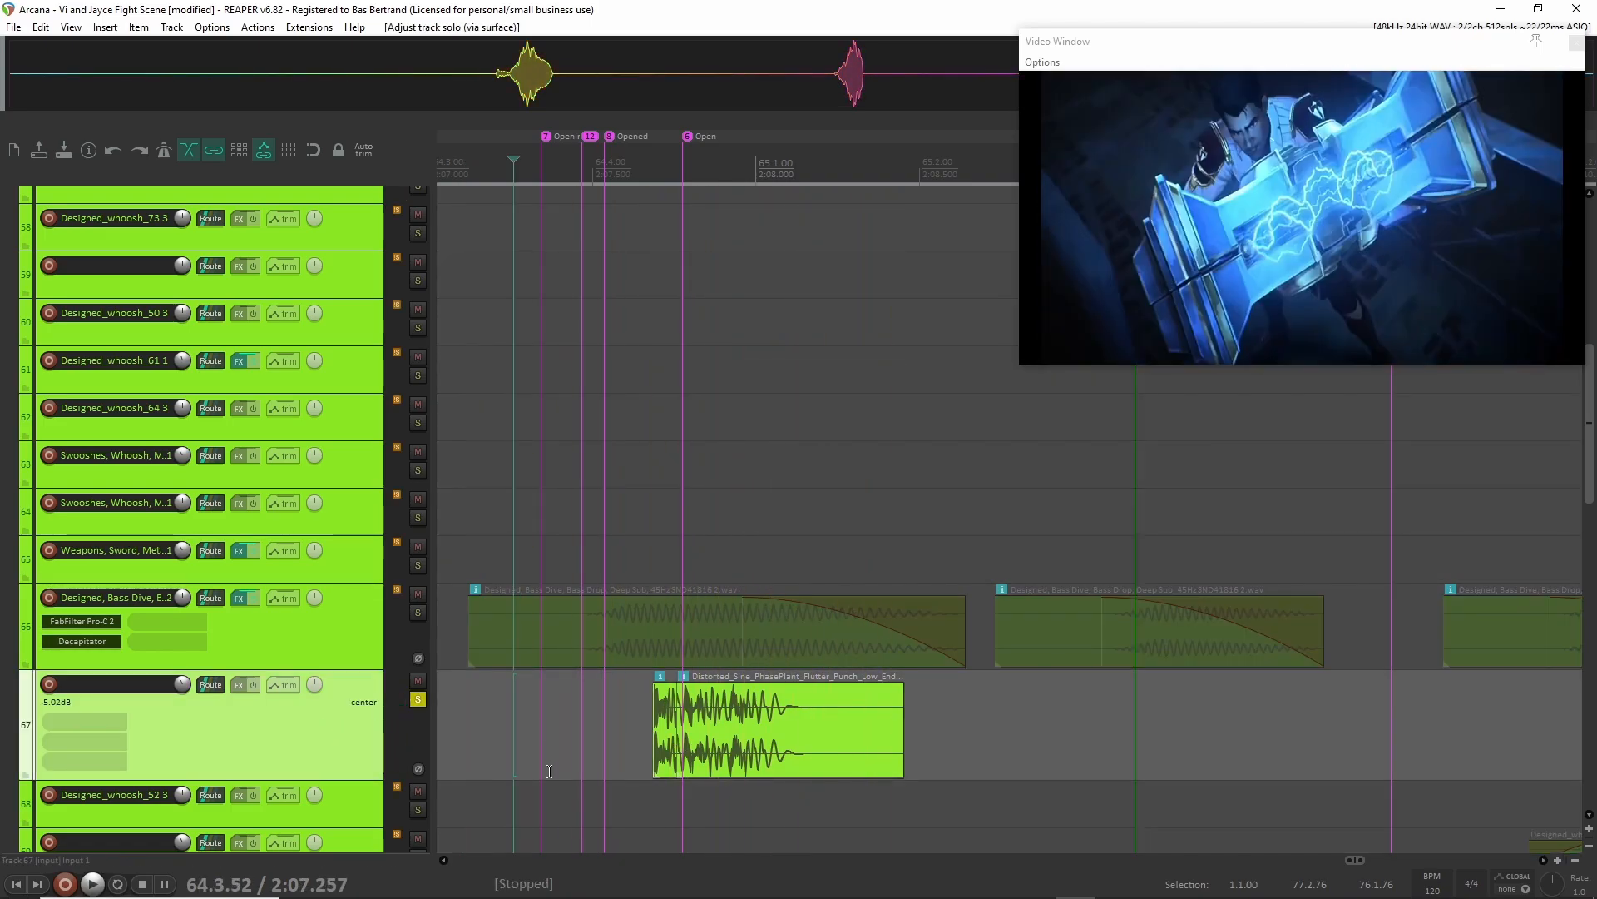
click(418, 698)
click(296, 647)
key(F6)
scroll(676, 604, left, 3)
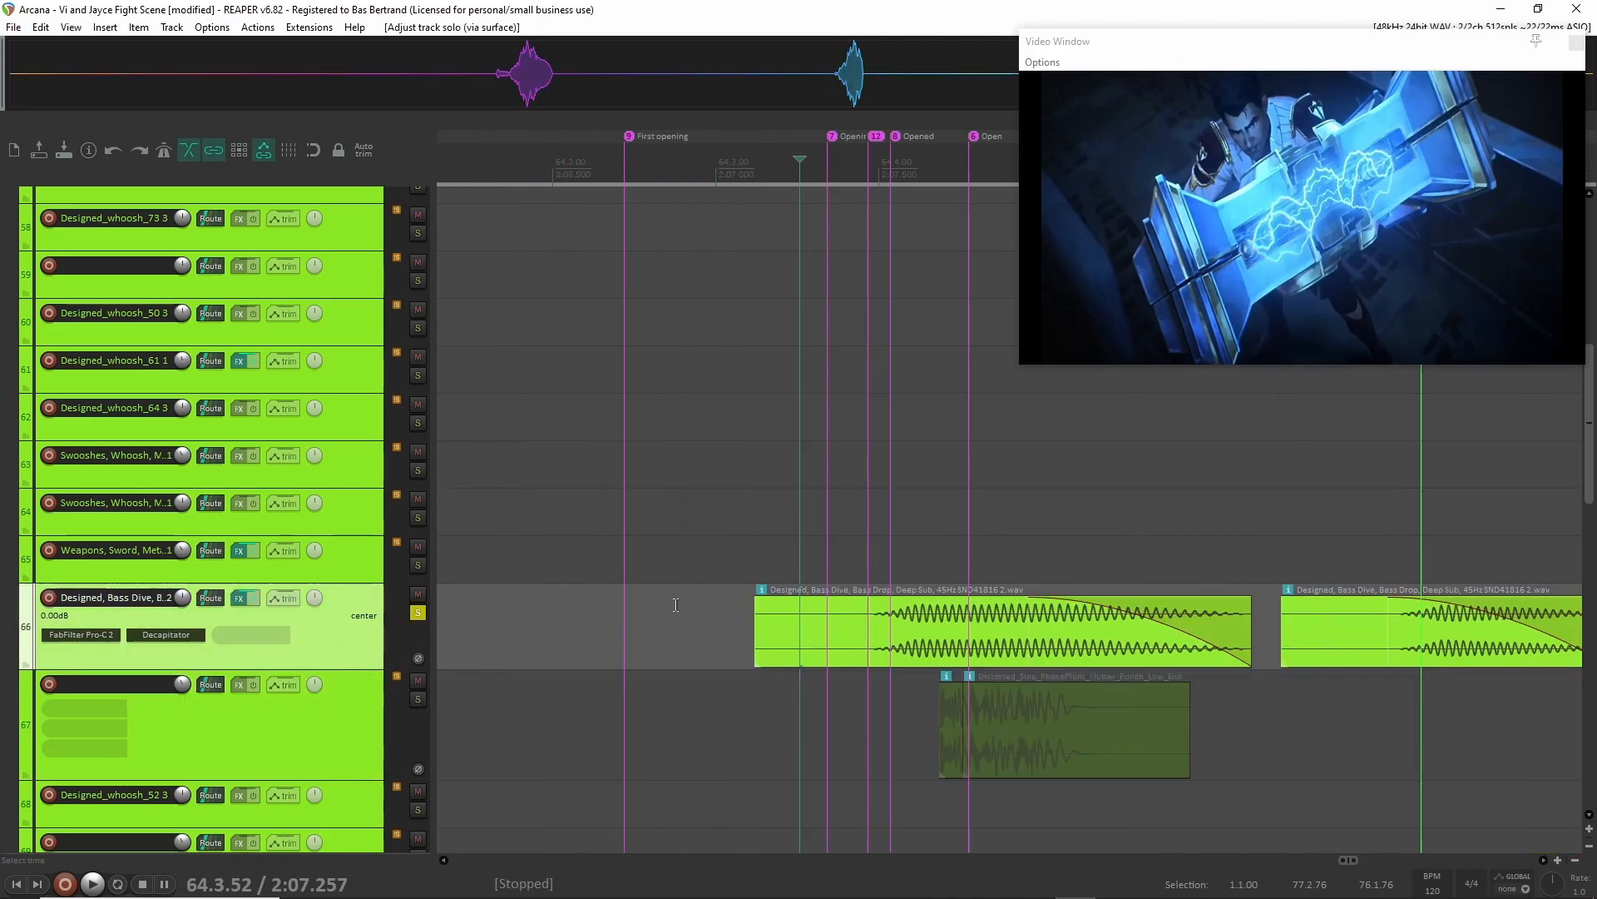
scroll(675, 604, down, 2)
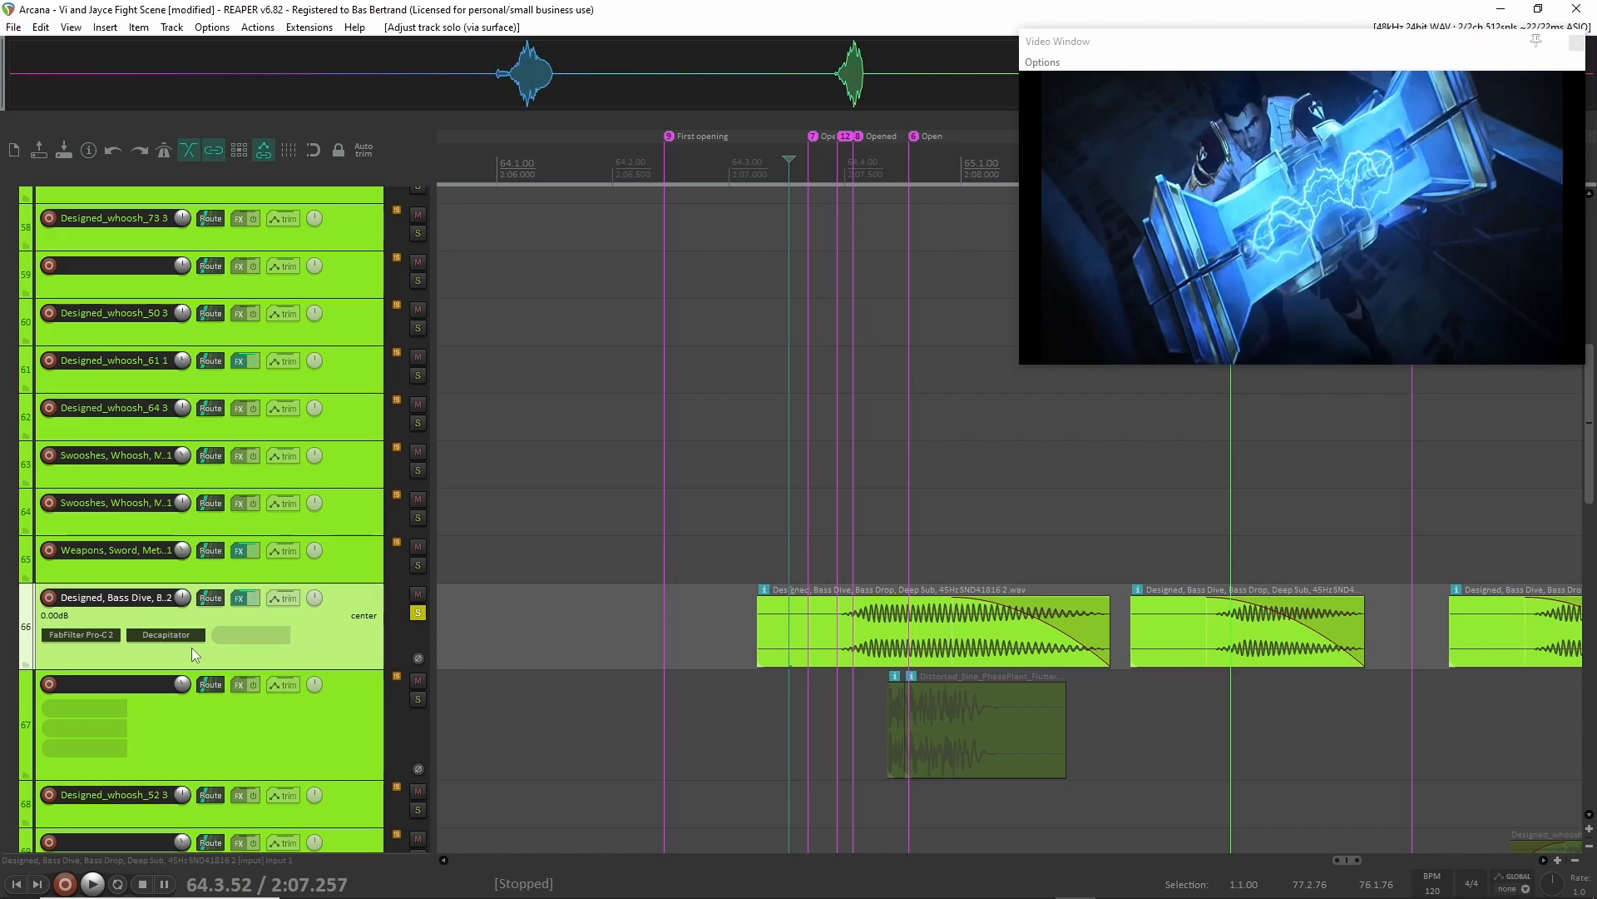
Bypass Decapitator and FabFilter Pro-C 2 on track 66 and play the dry bass drop from 64.3.07.
shift+click(146, 635)
shift+click(102, 636)
click(737, 622)
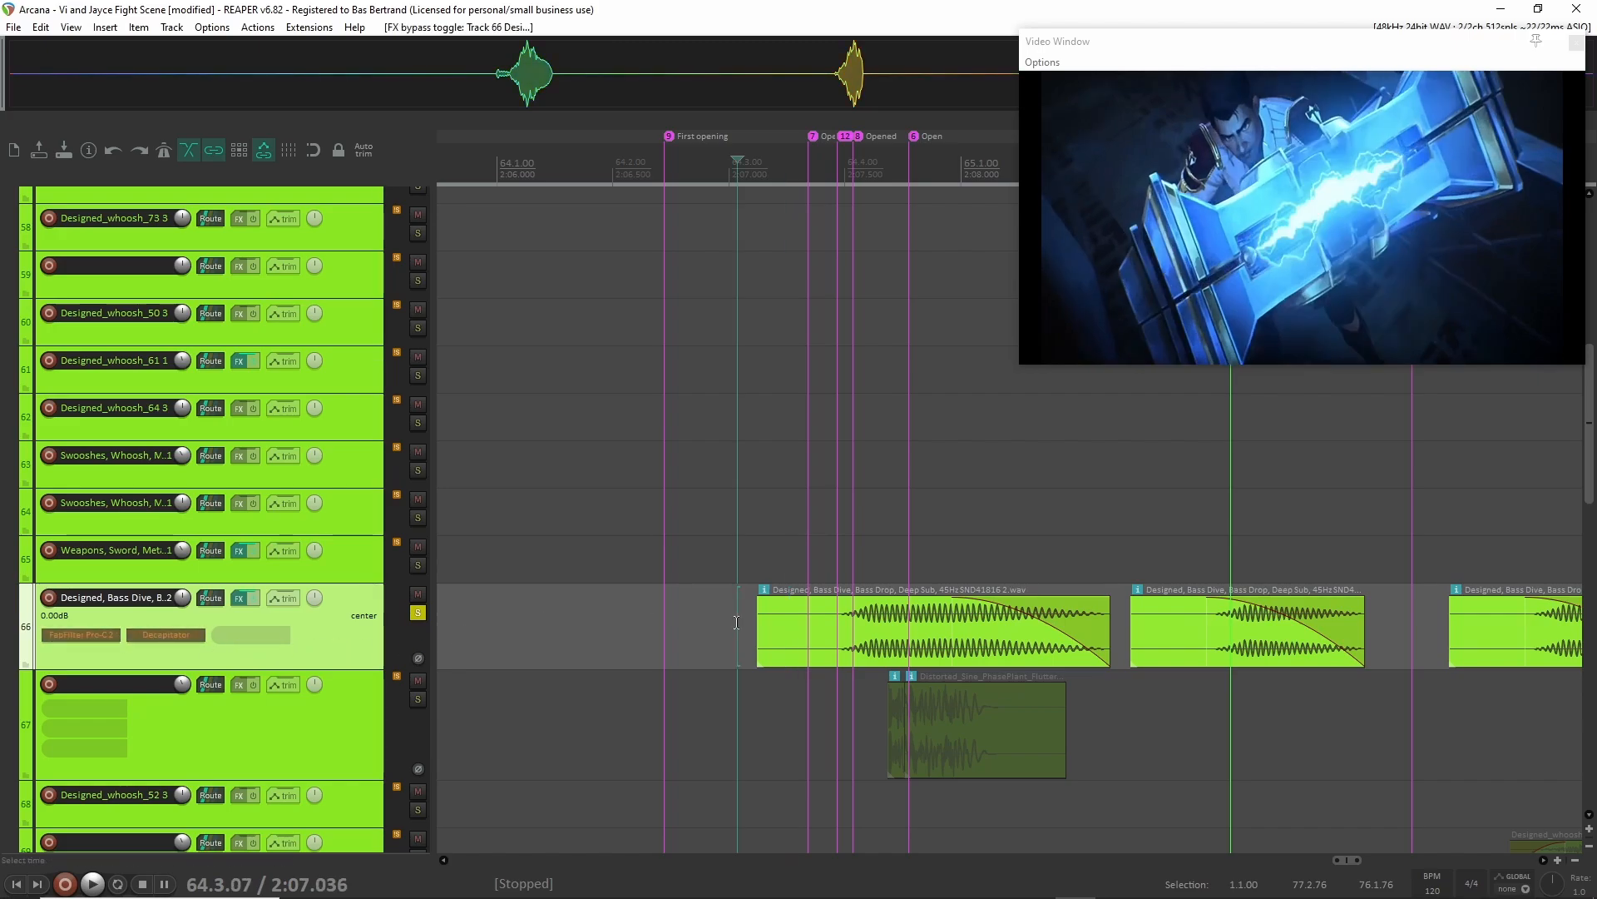
key(space)
key(space)
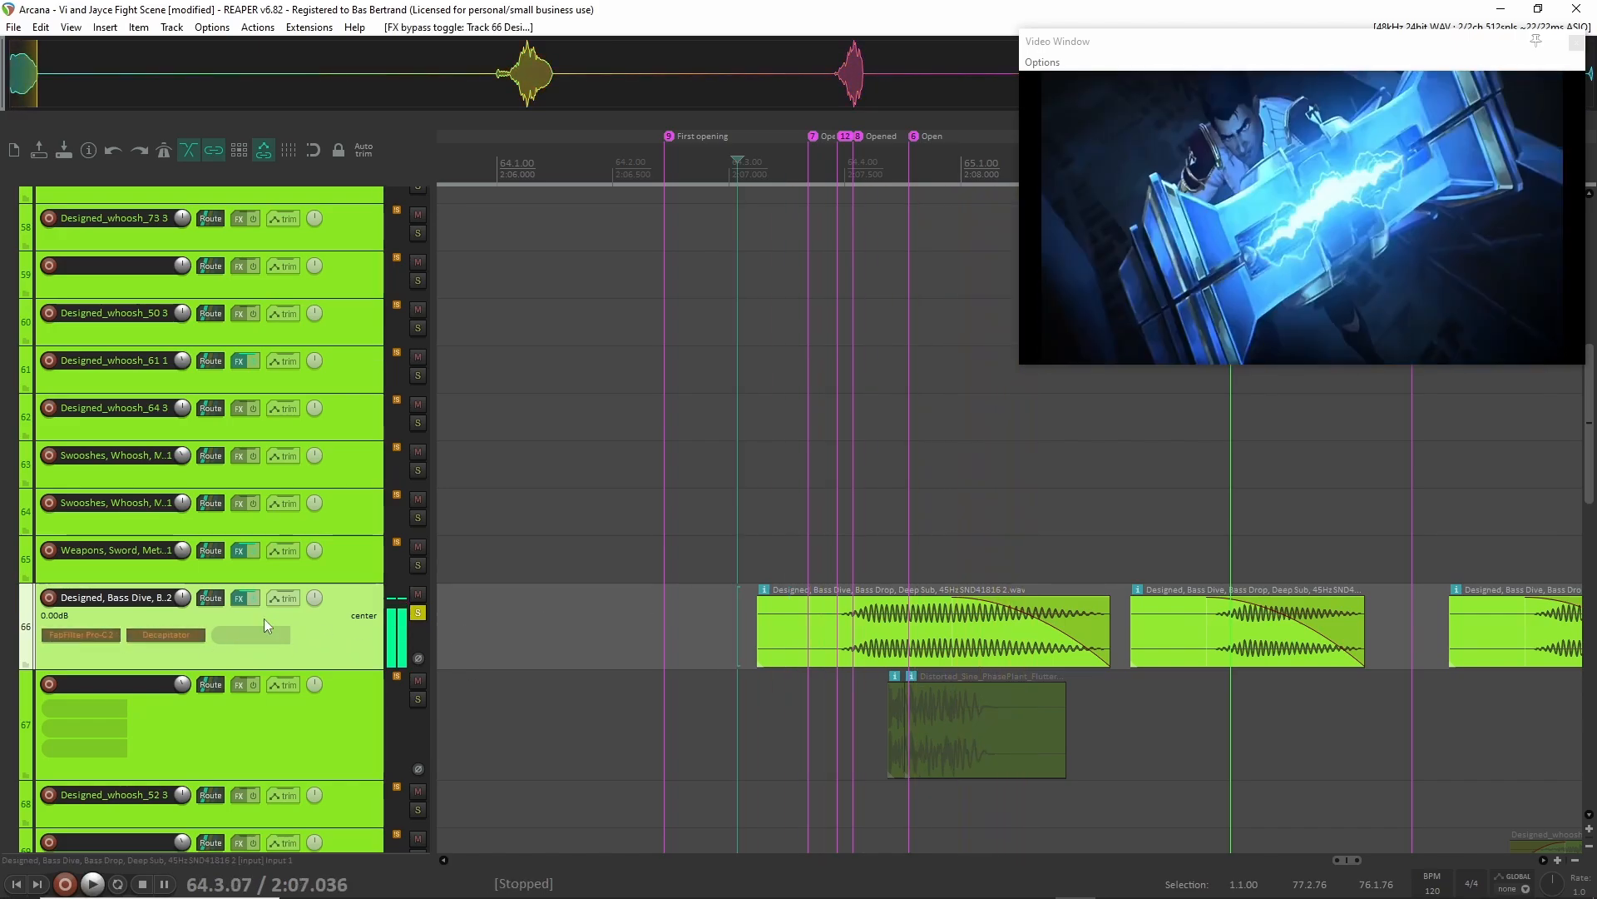
Re-enable FabFilter Pro-C 2 on track 66 and play the bass drop again with only Decapitator bypassed.
shift+click(98, 635)
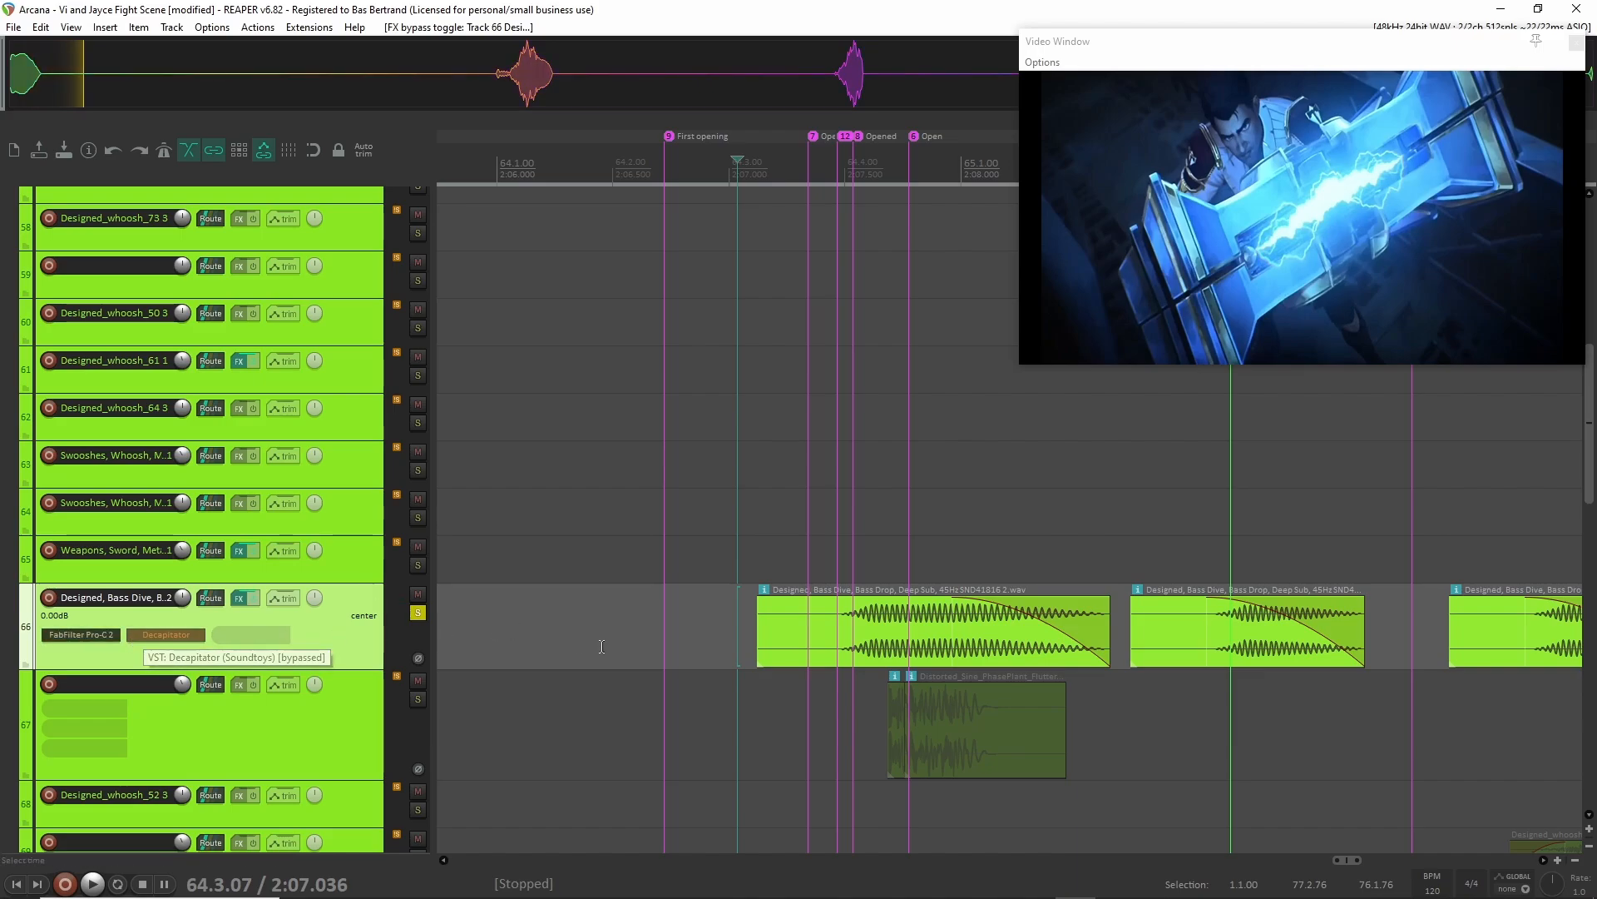
key(space)
key(space)
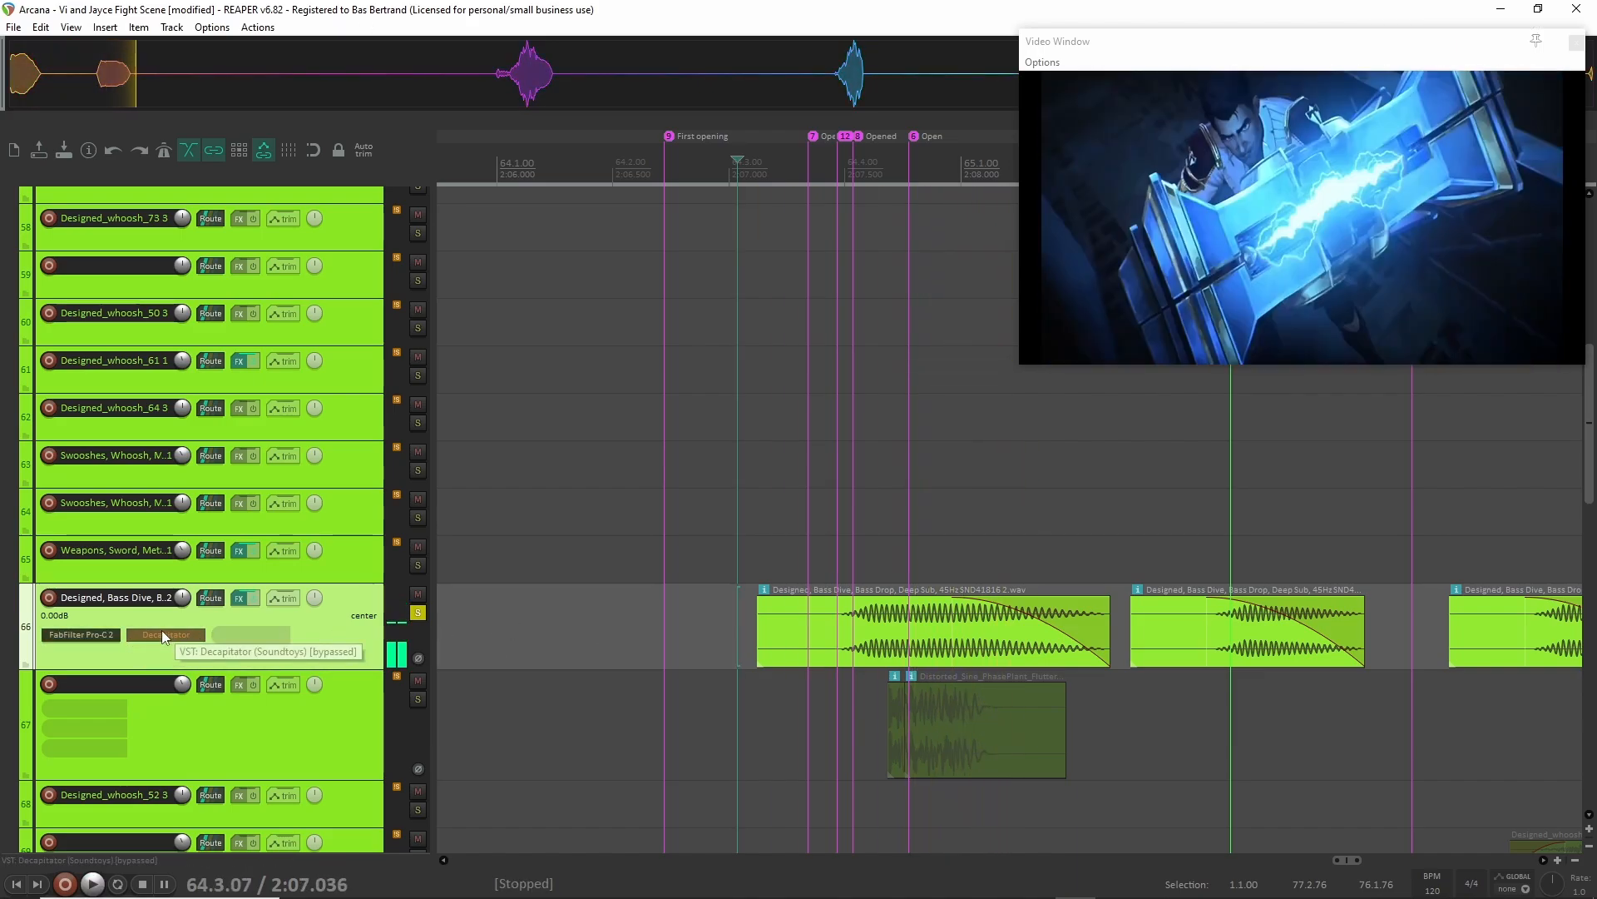
Re-enable Decapitator on track 66 and play the bass drop with both effects active.
shift+click(162, 634)
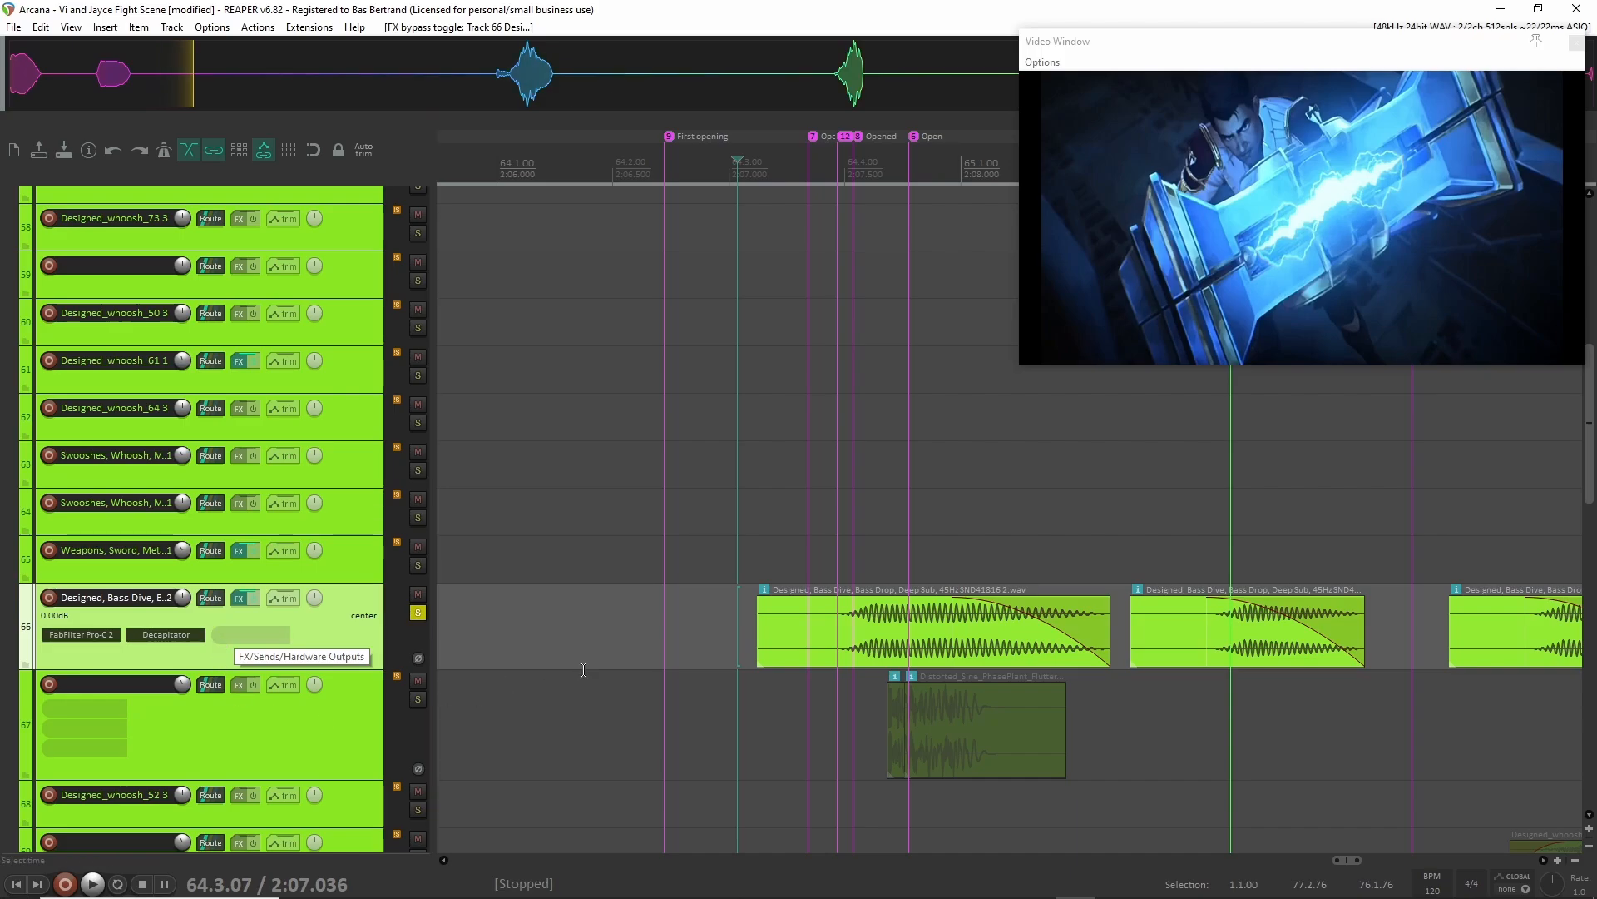
key(space)
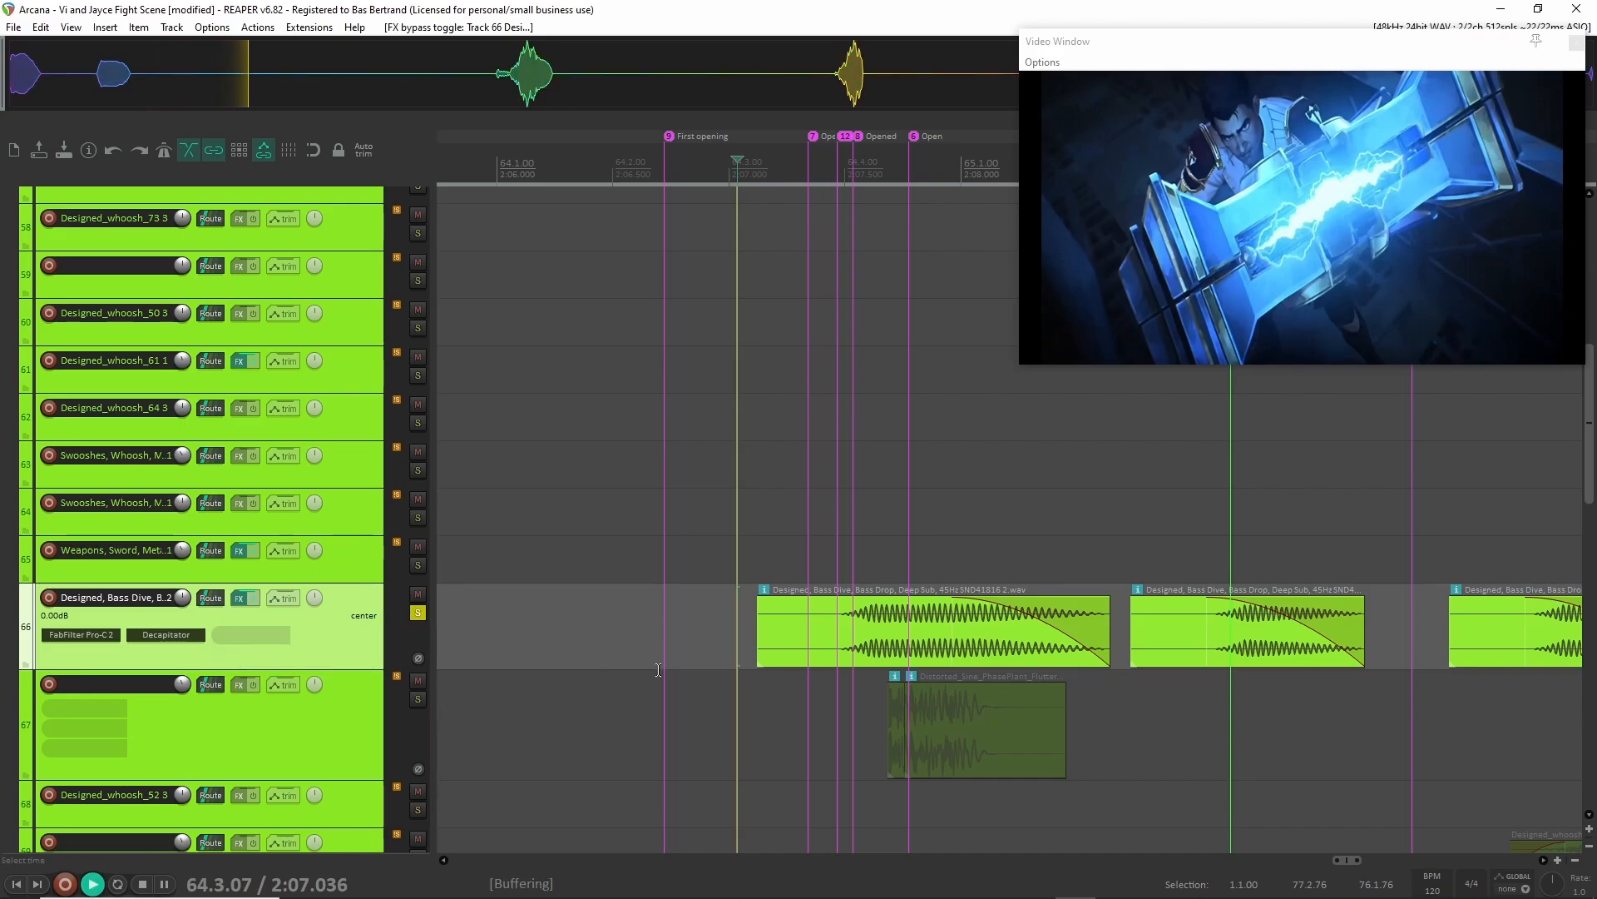
key(space)
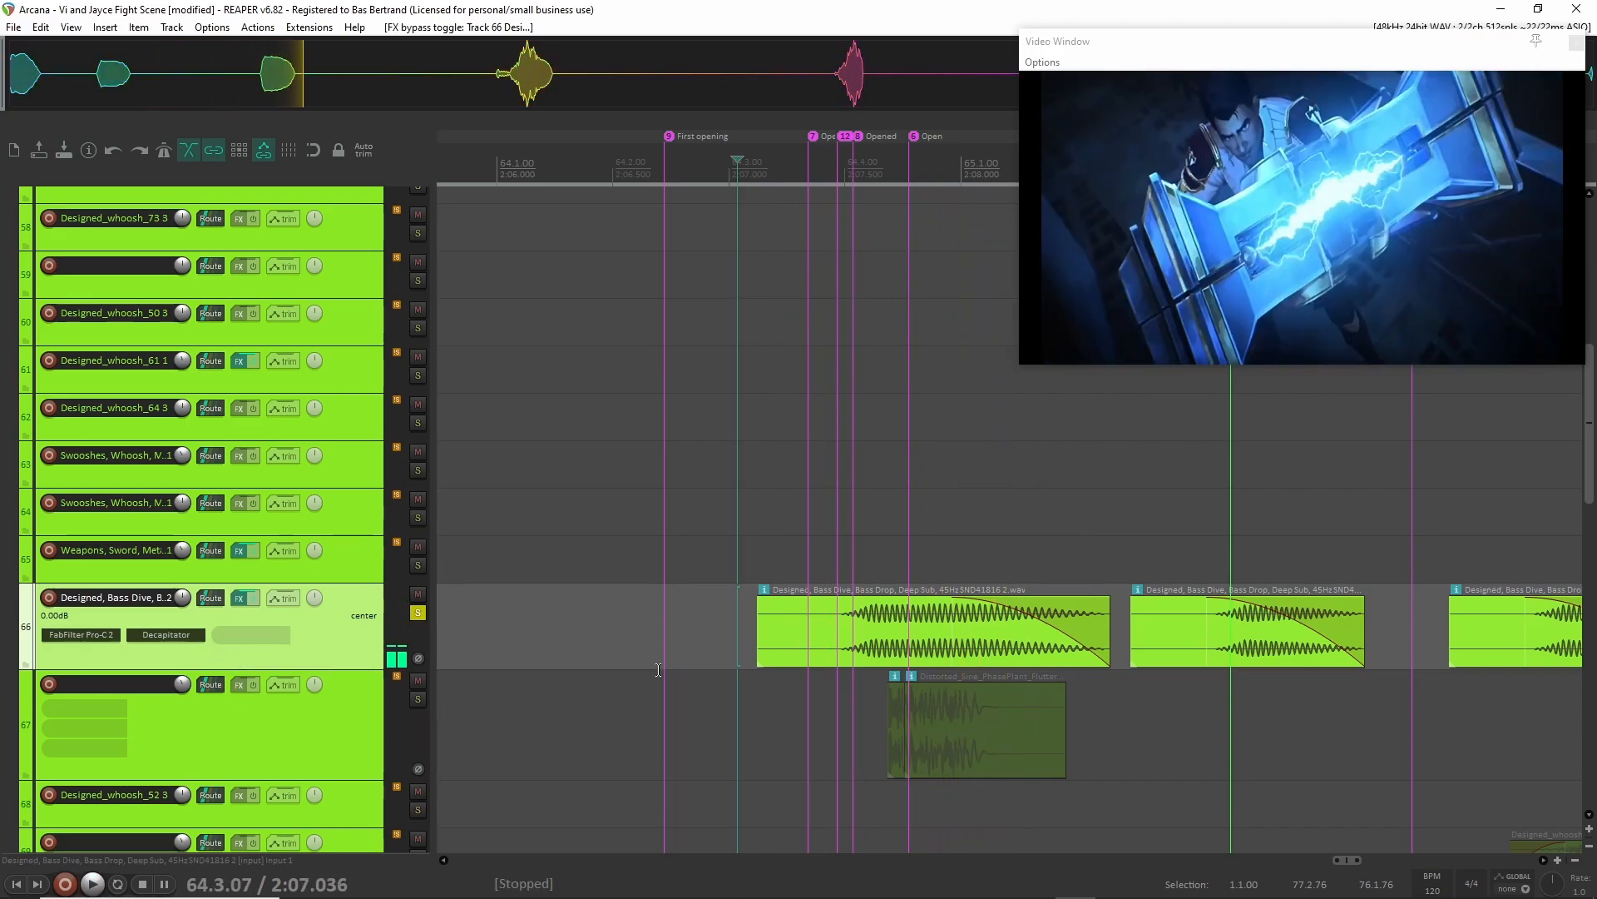
Unsolo track 66, then collapse the Whoosh folder and turn off its solo.
key(F6)
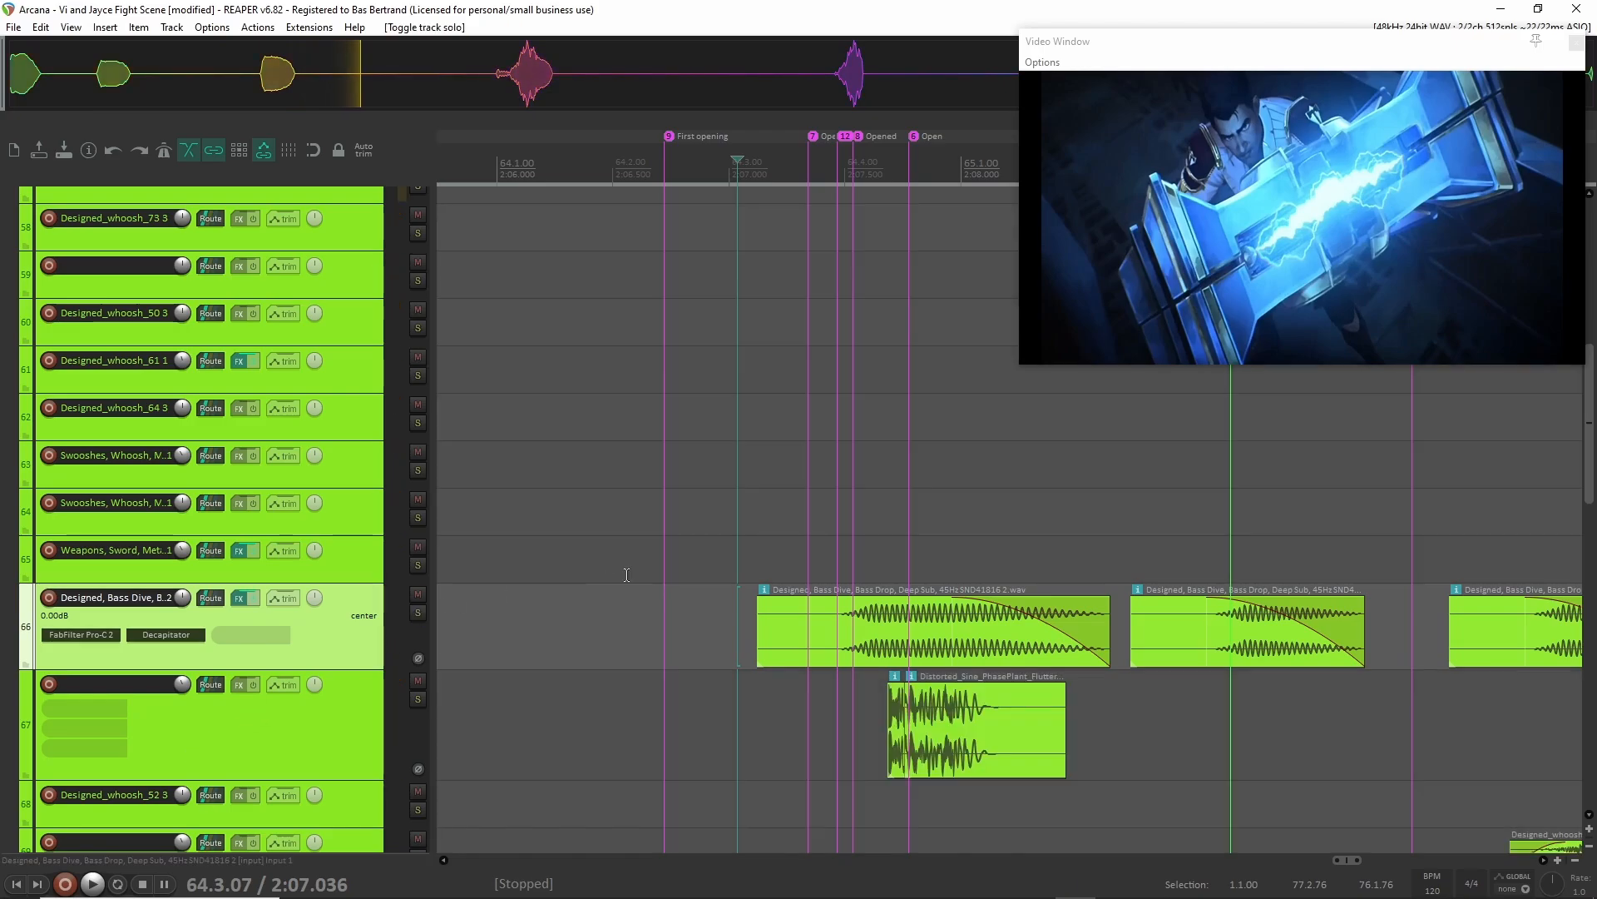
scroll(627, 574, down, 4)
scroll(622, 574, up, 6)
click(10, 546)
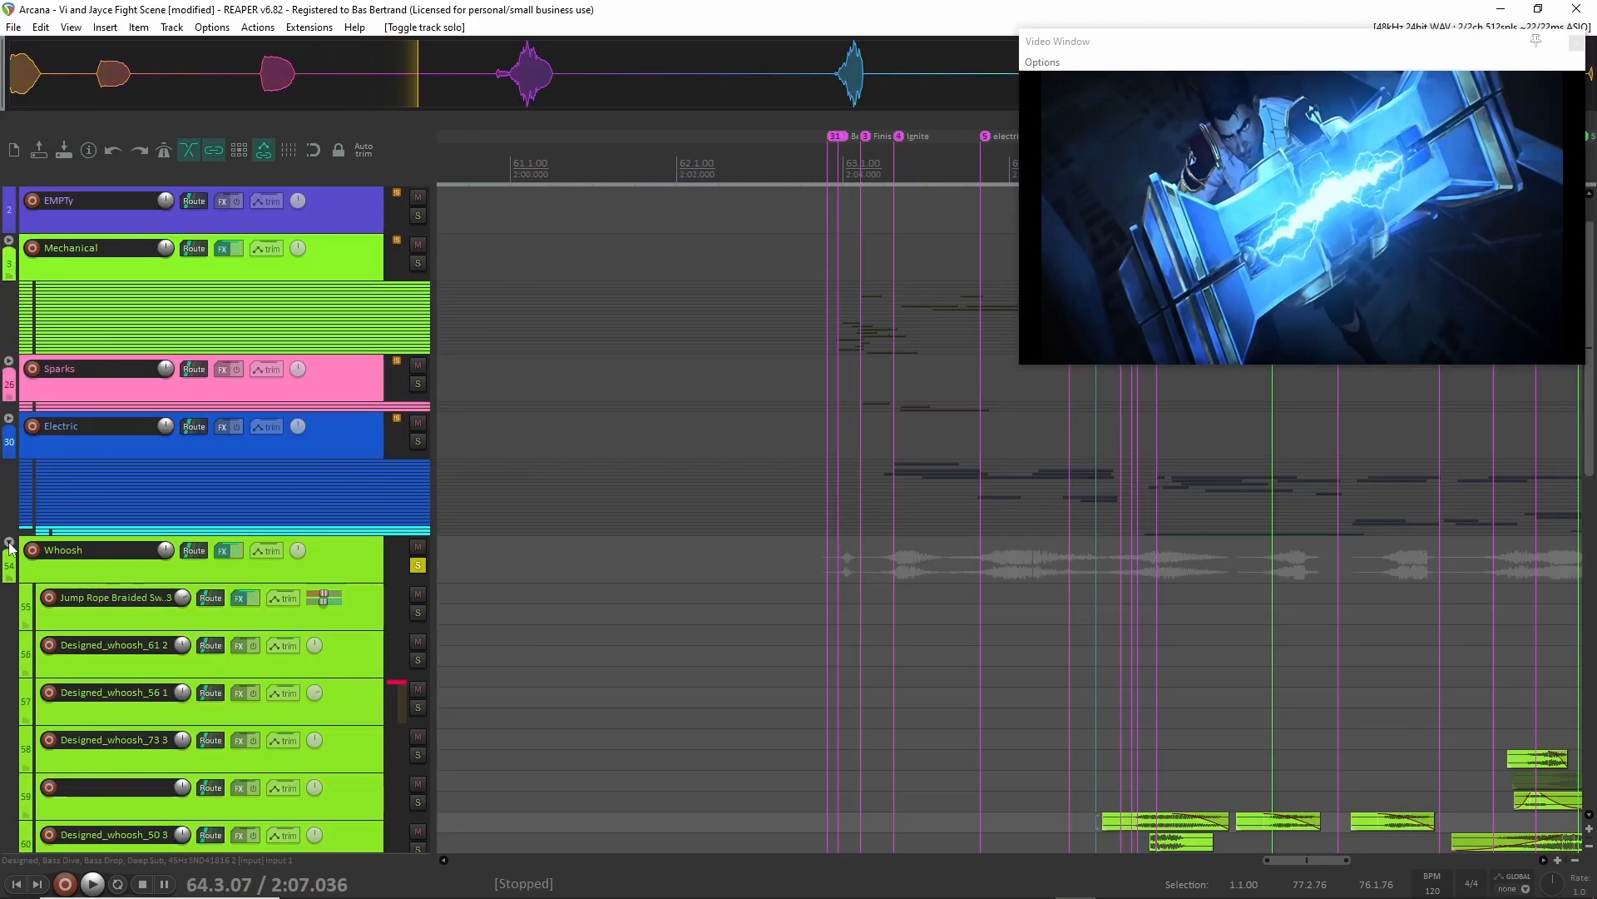
click(418, 565)
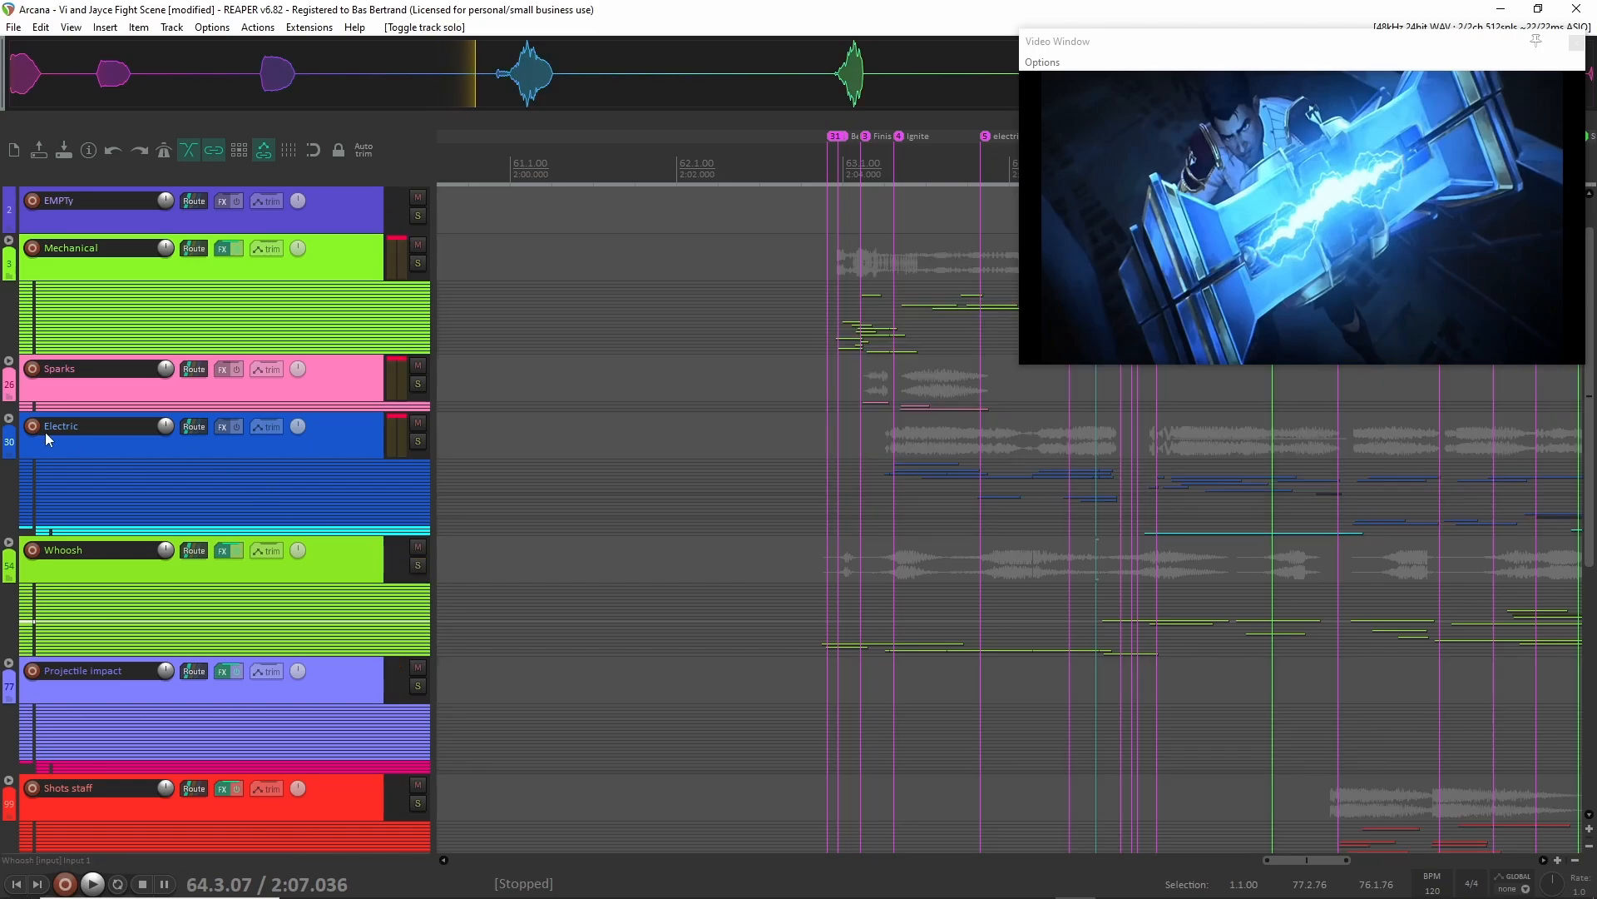
Expand the Electric folder to show its tracks and solo the whole group.
click(9, 419)
click(336, 441)
key(F6)
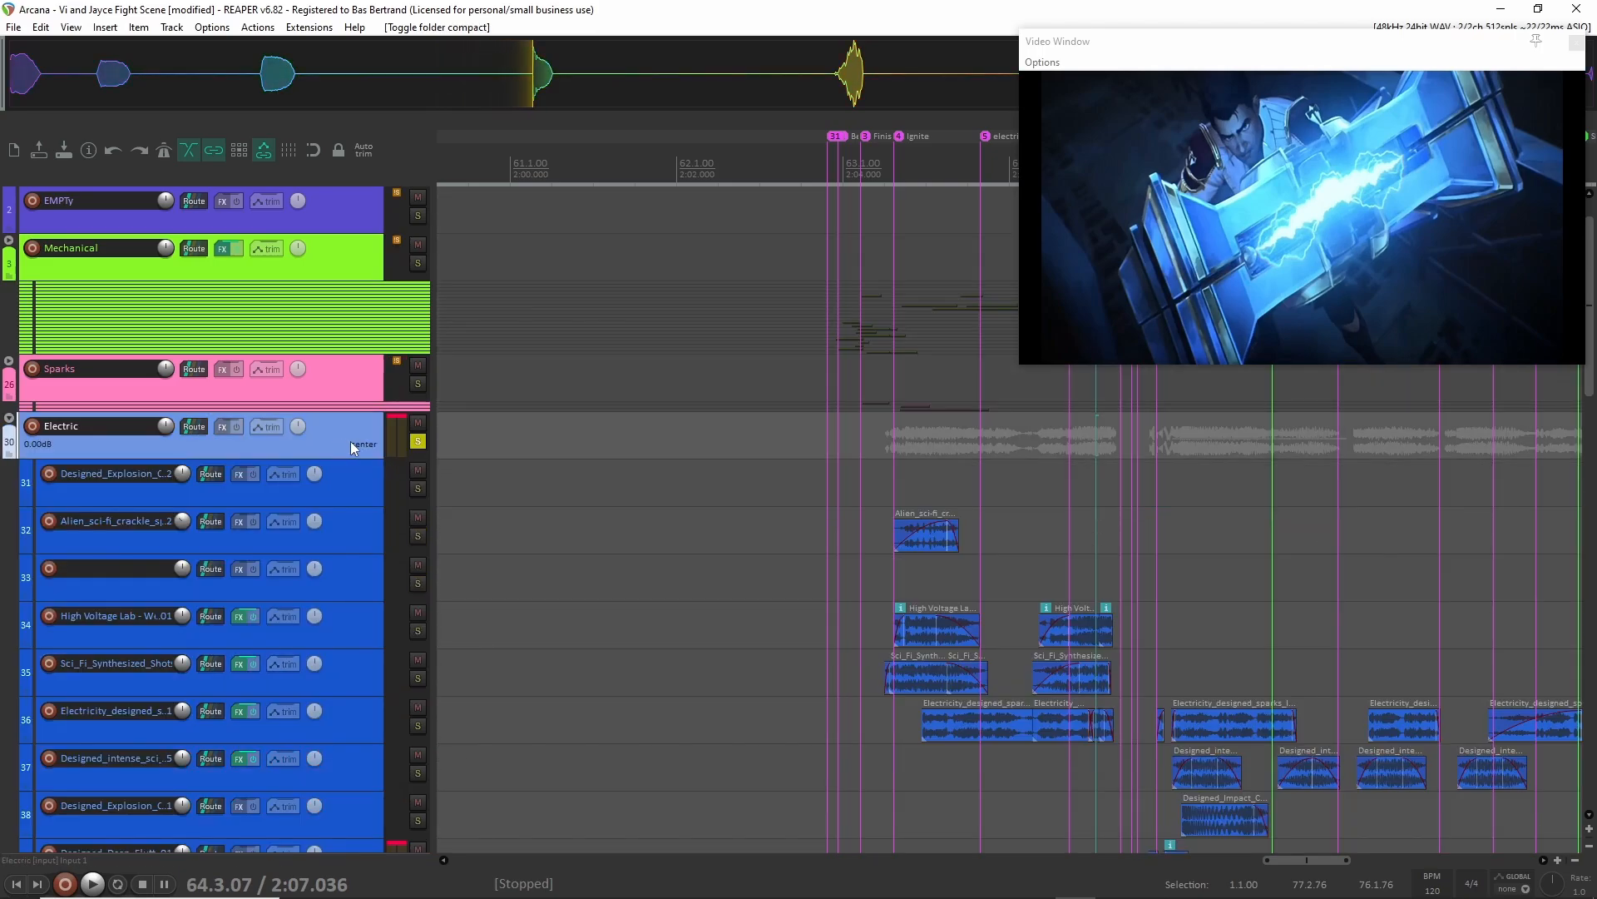
scroll(874, 494, right, 2)
Solo the Sparks group together with the Electric group and expand the Sparks folder.
shift+click(345, 373)
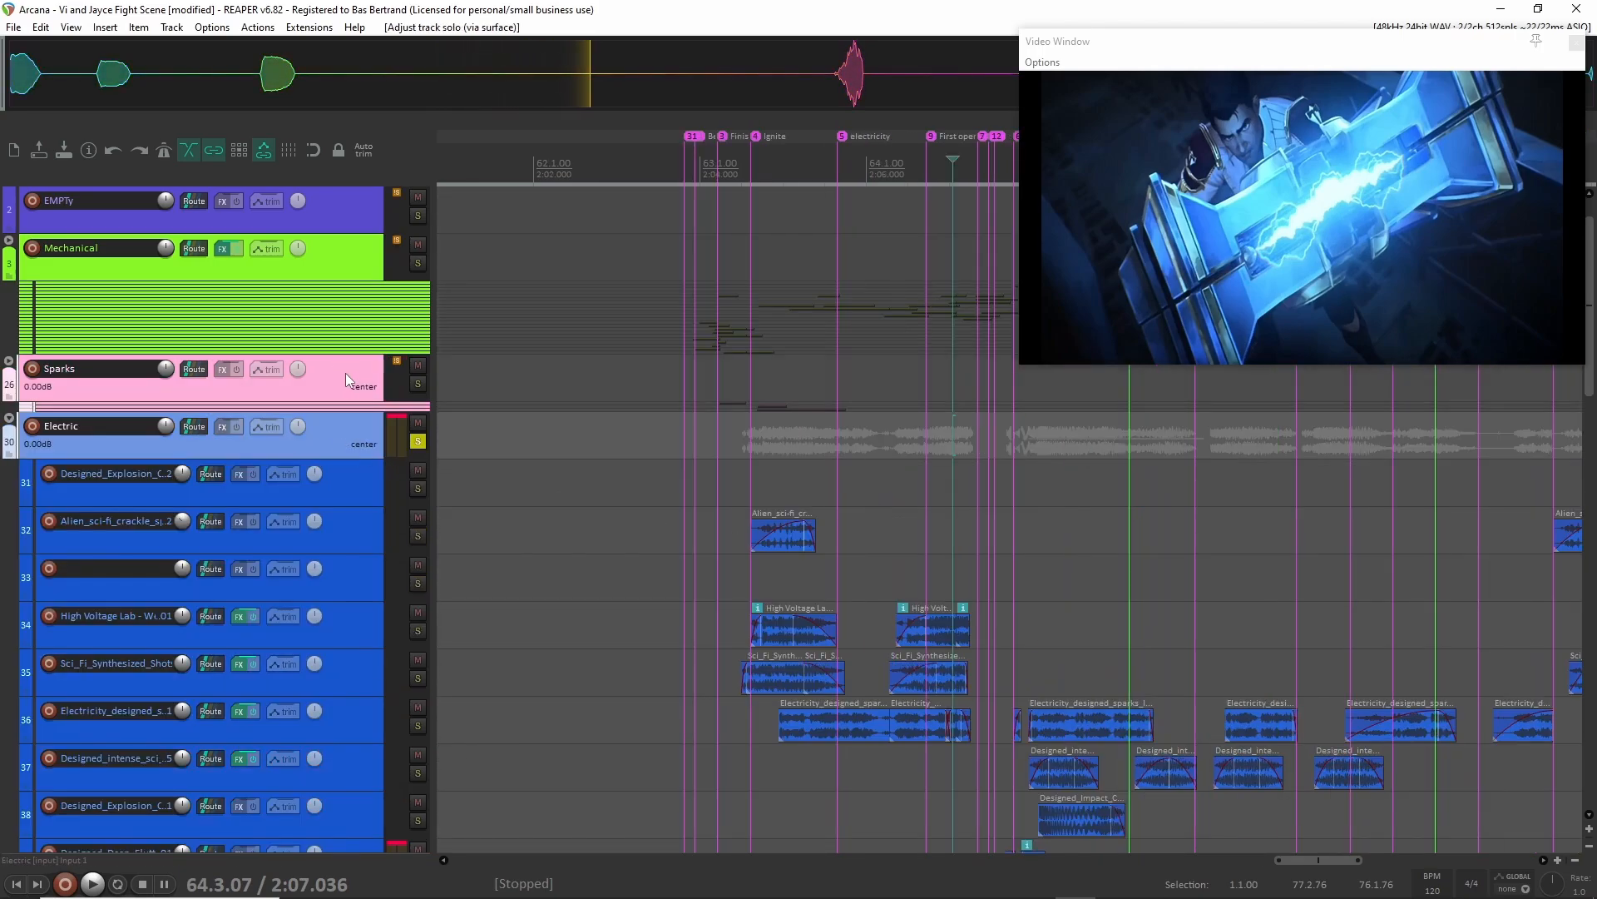
key(F6)
click(336, 442)
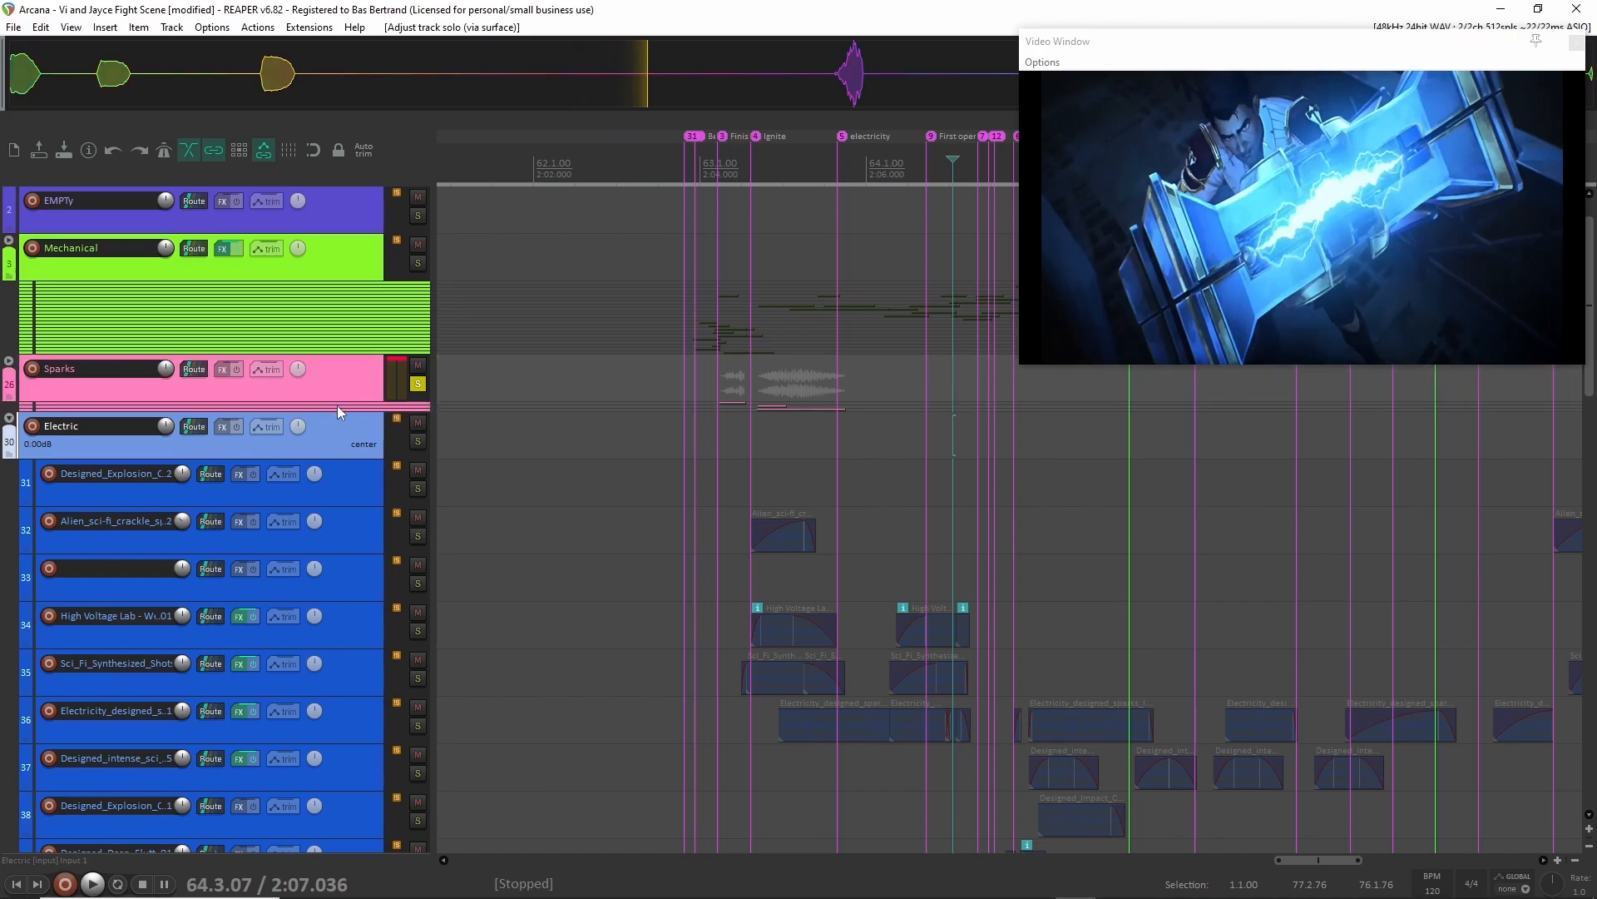
key(F6)
click(9, 361)
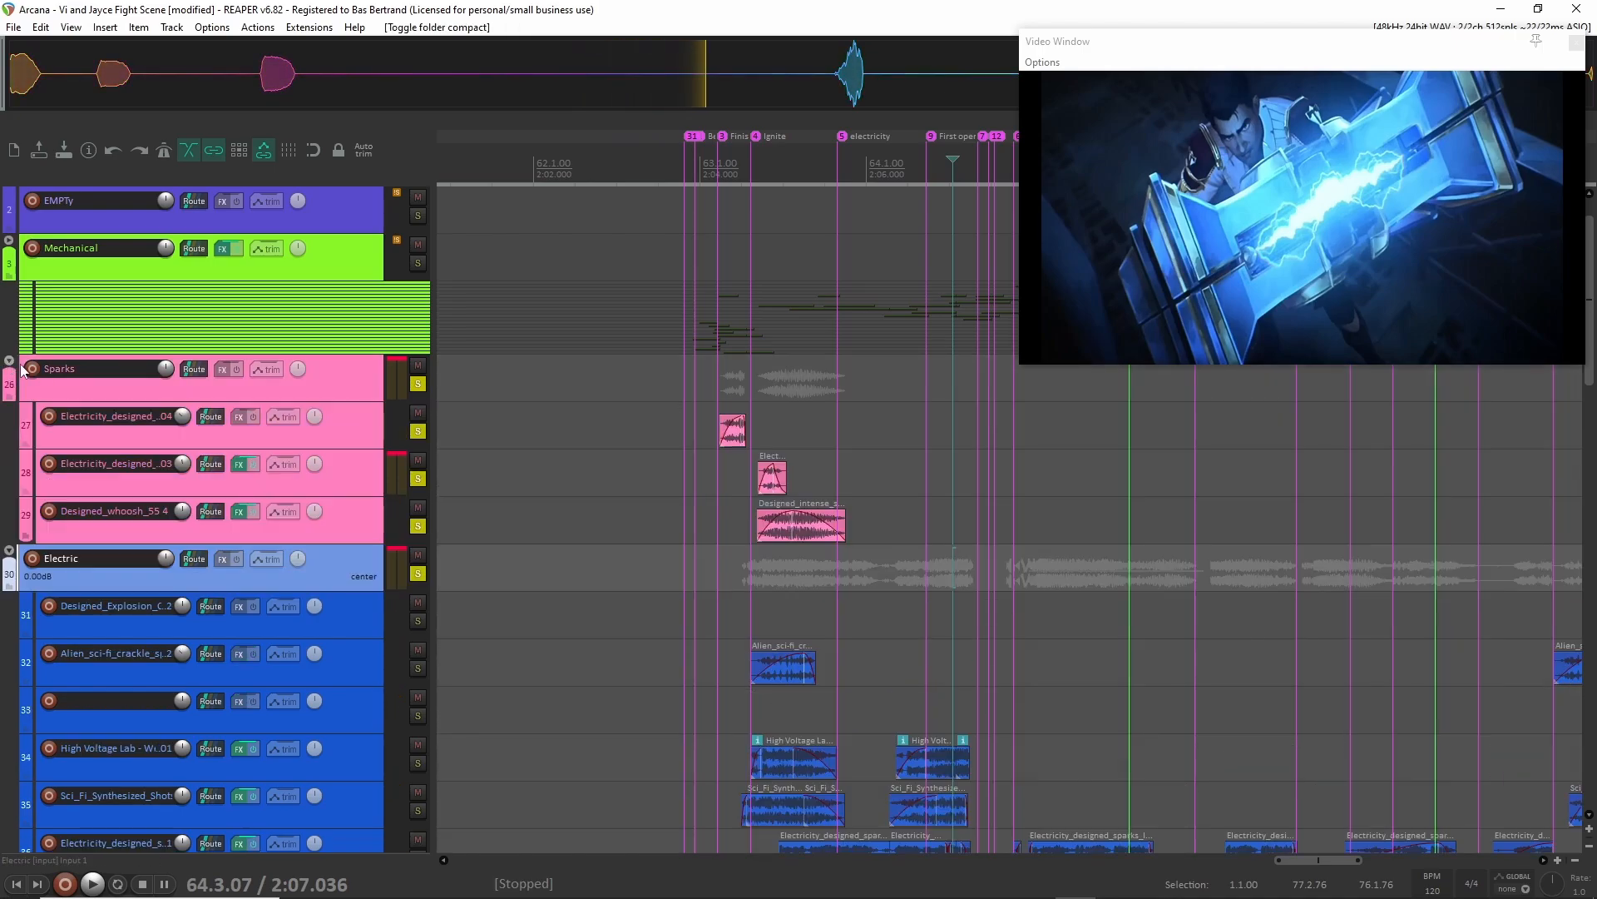
scroll(727, 438, up, 5)
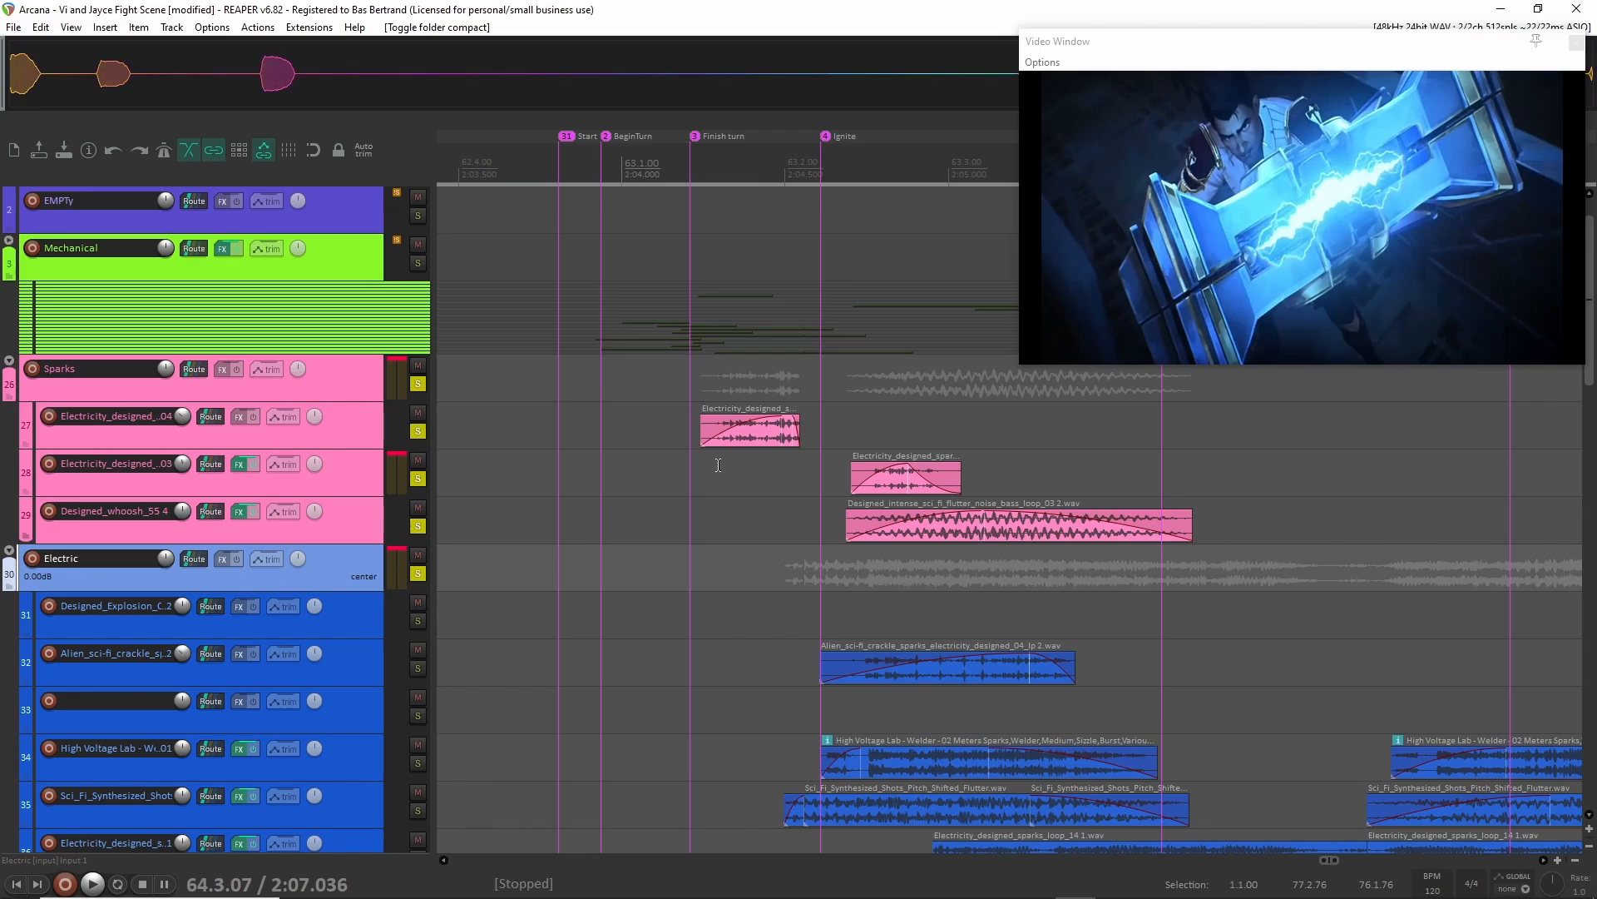
Play the soloed Sparks and Electric groups from 62.4.59, just before the Start marker.
click(418, 431)
click(418, 432)
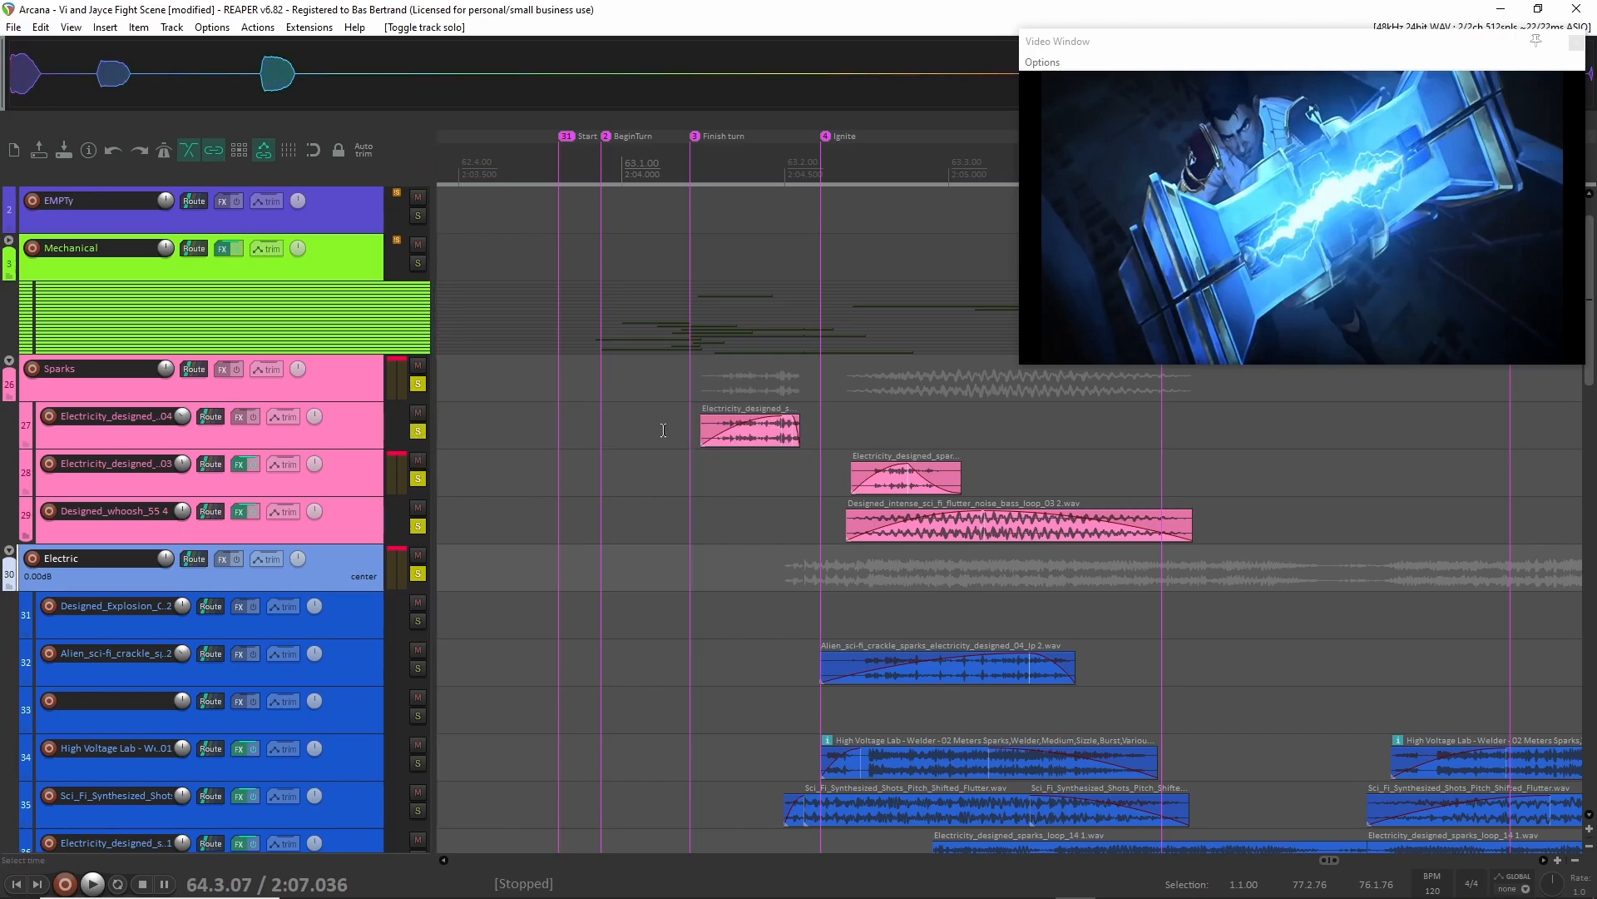
click(554, 393)
scroll(556, 390, down, 3)
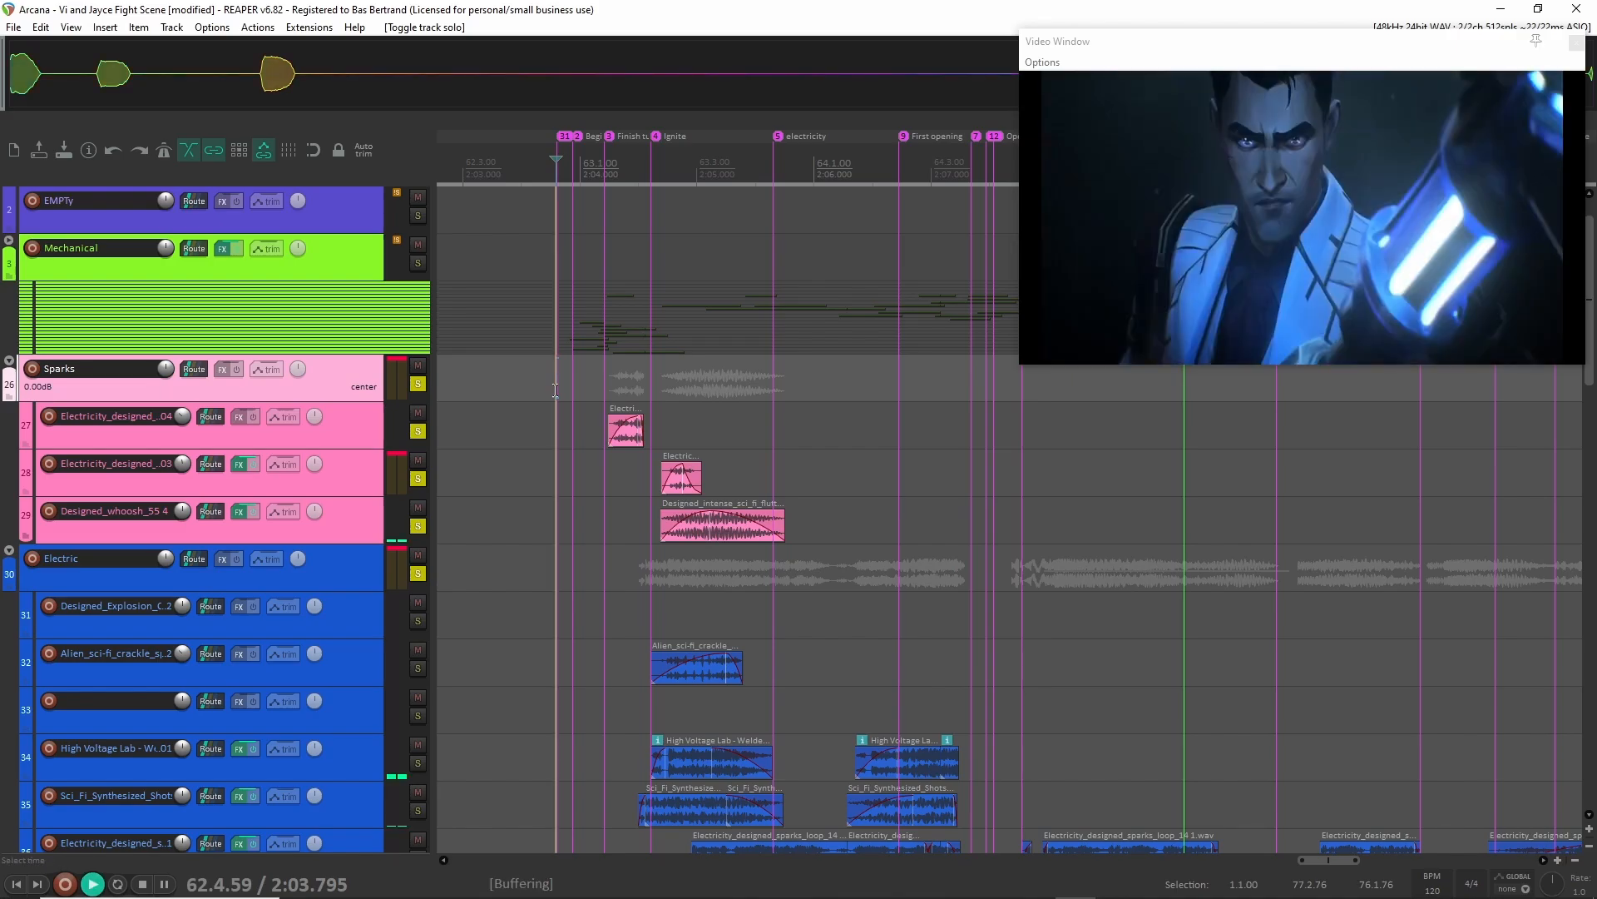
key(space)
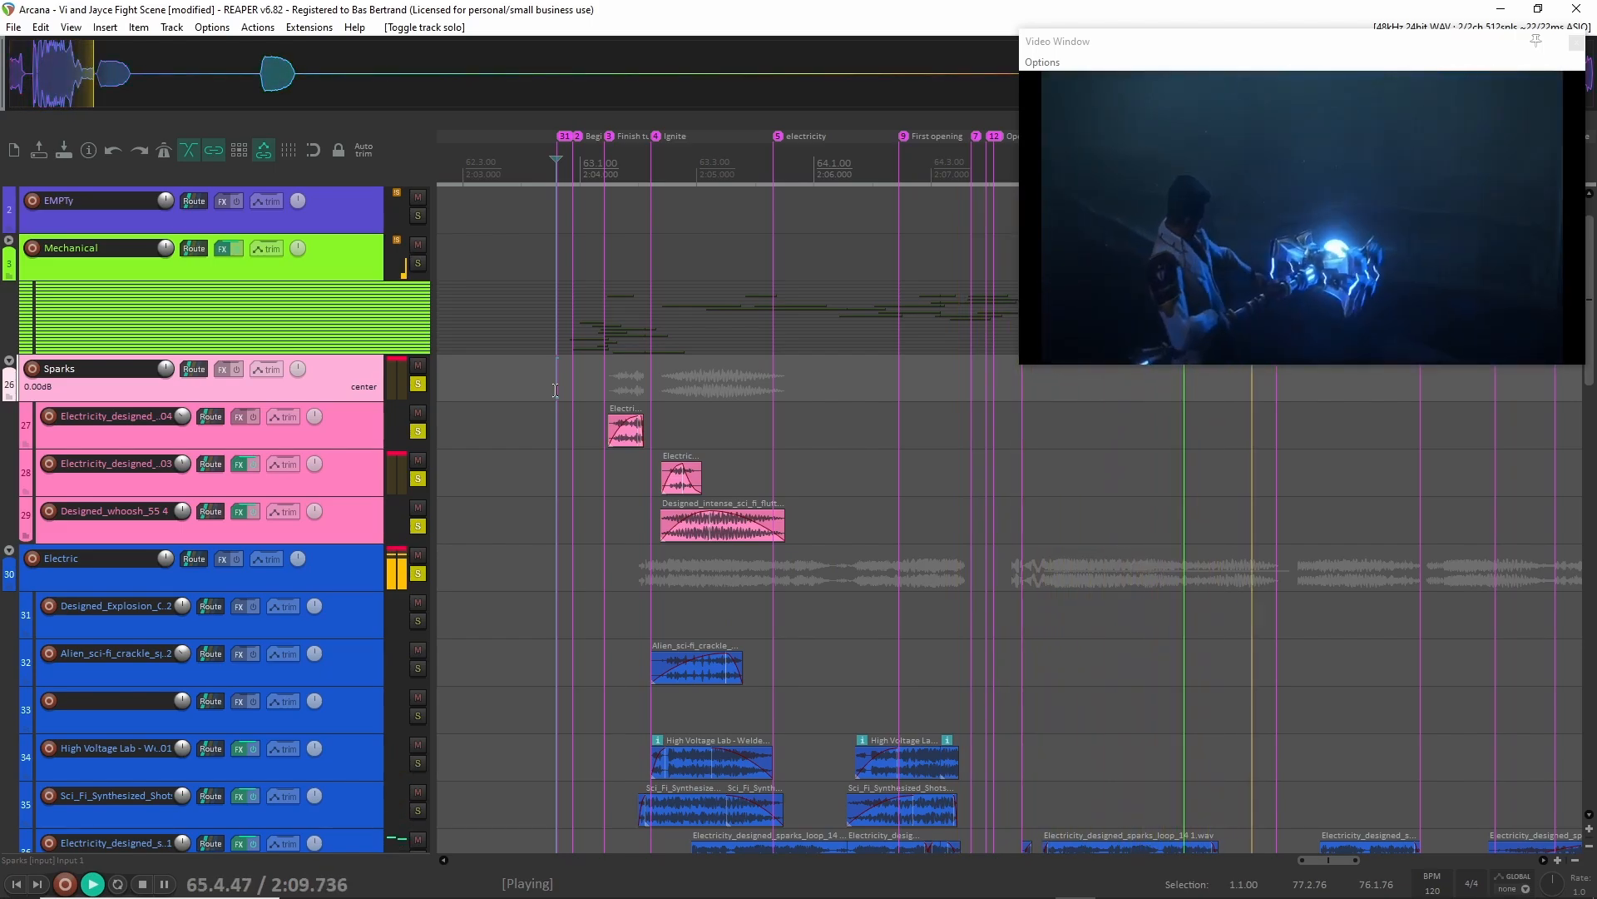
key(space)
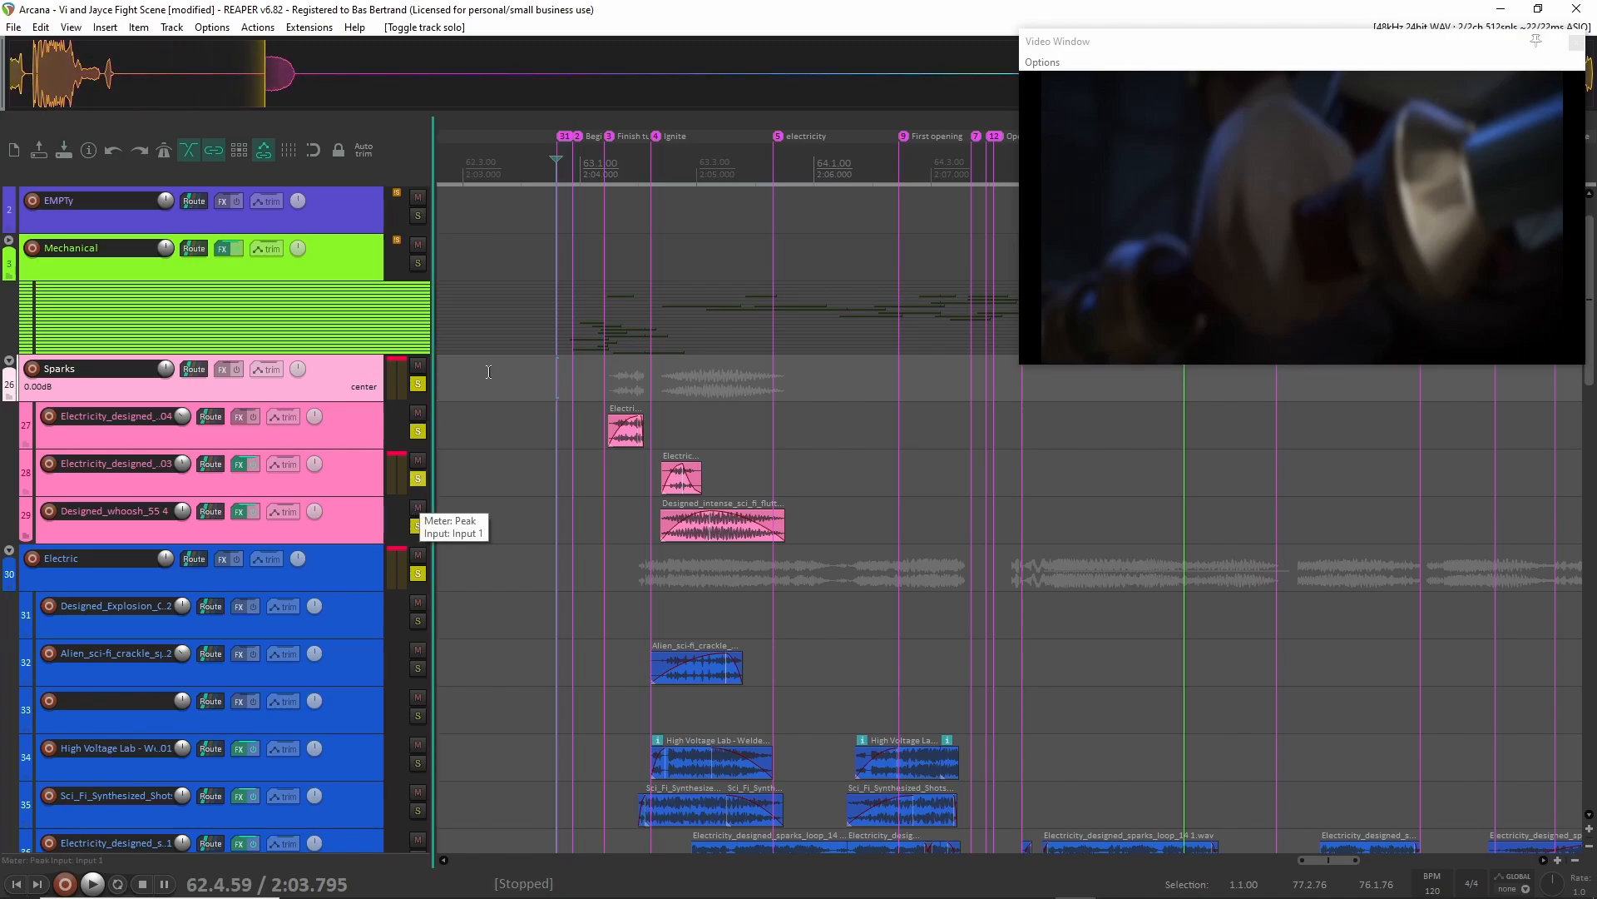
Enlarge track 35 with the Sci_Fi_Synthesized_Shots clips in the Electric group to show its waveforms and effects.
scroll(508, 352, down, 5)
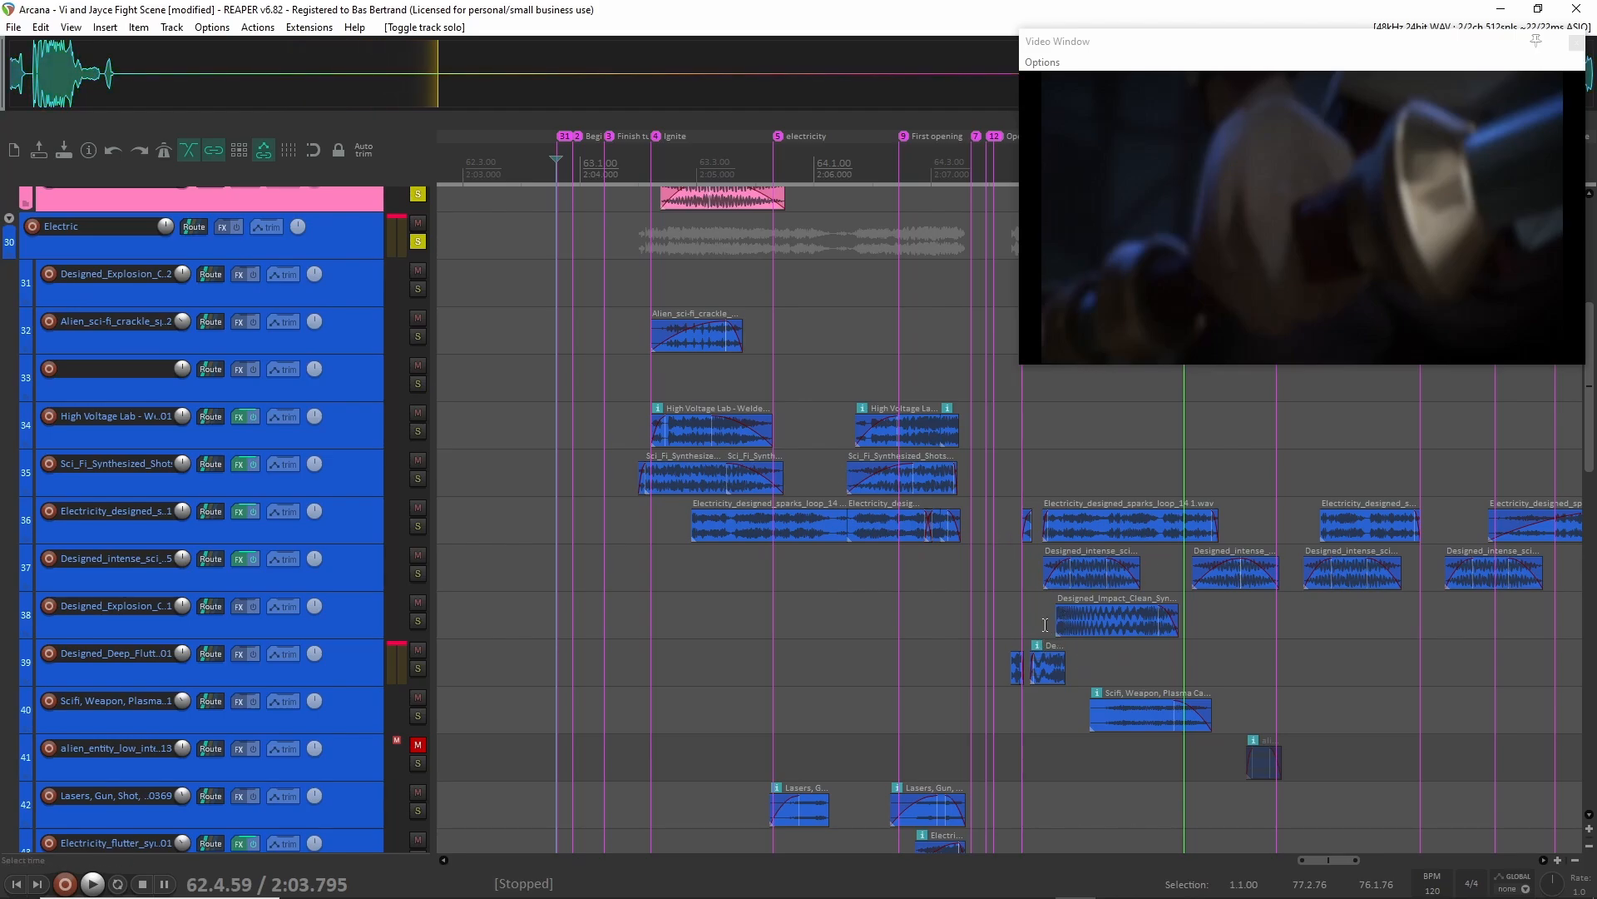
click(616, 443)
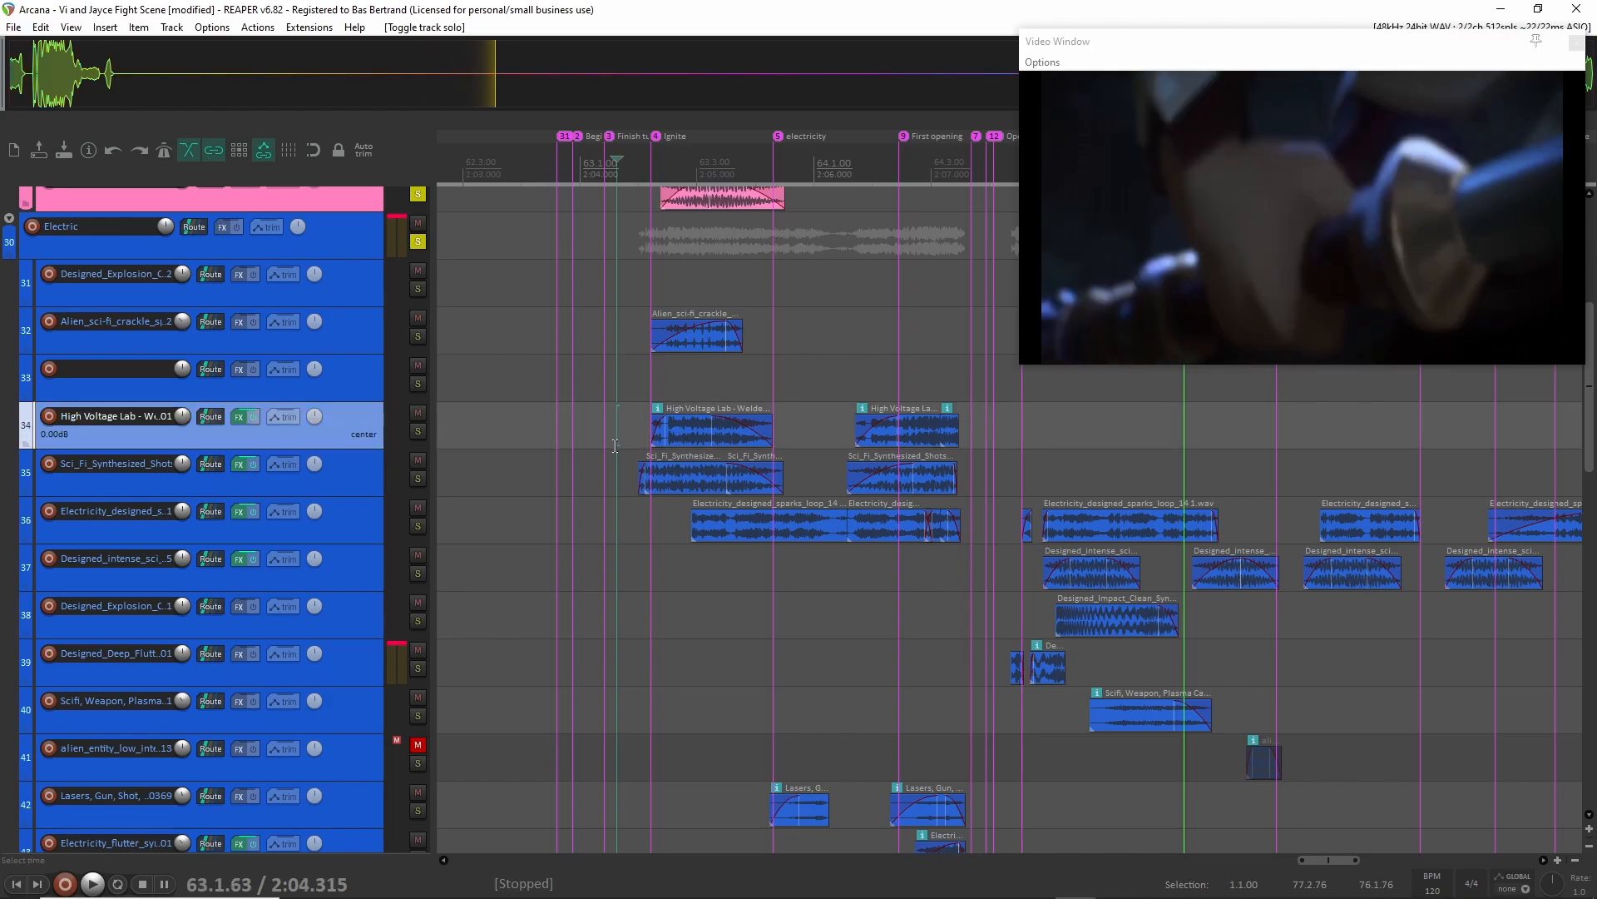
click(342, 471)
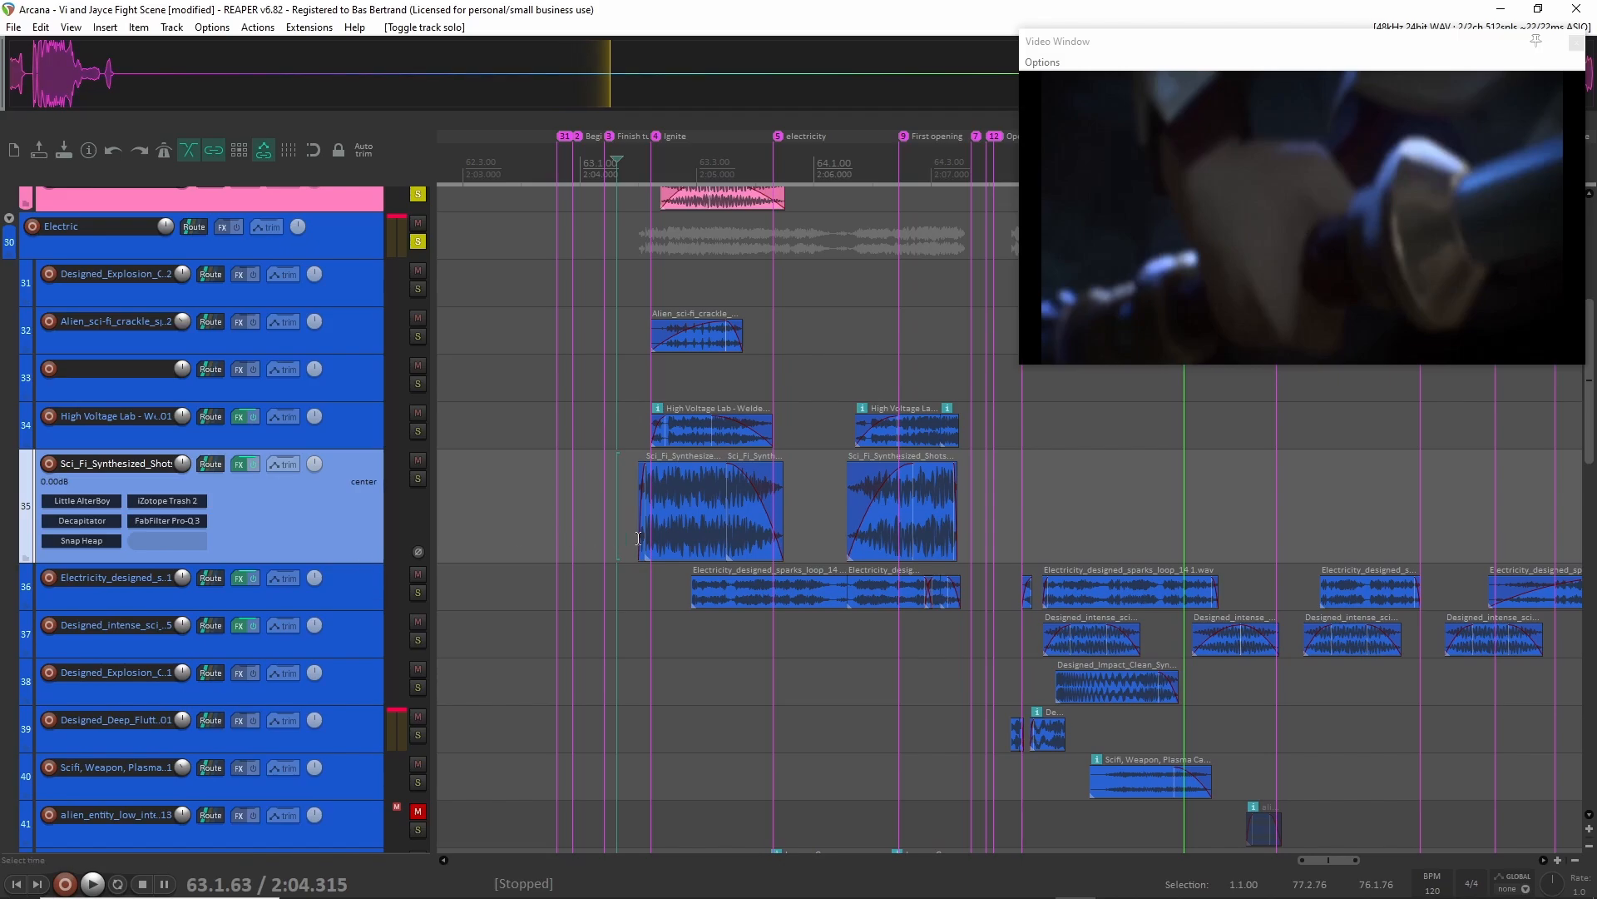
scroll(638, 538, up, 6)
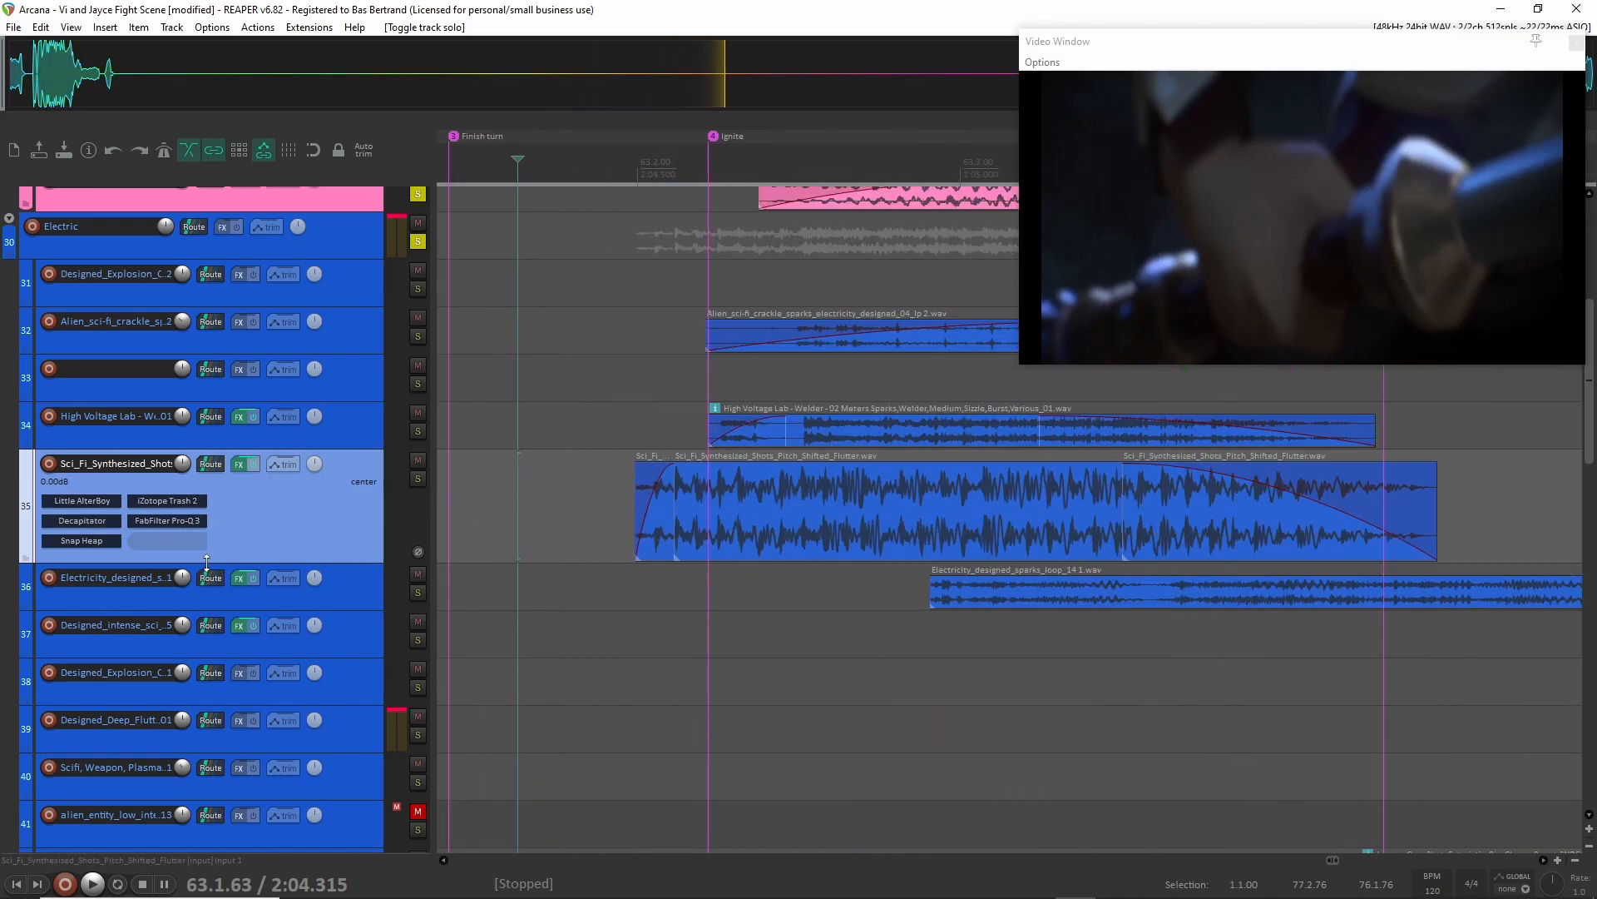
drag(206, 562, 207, 577)
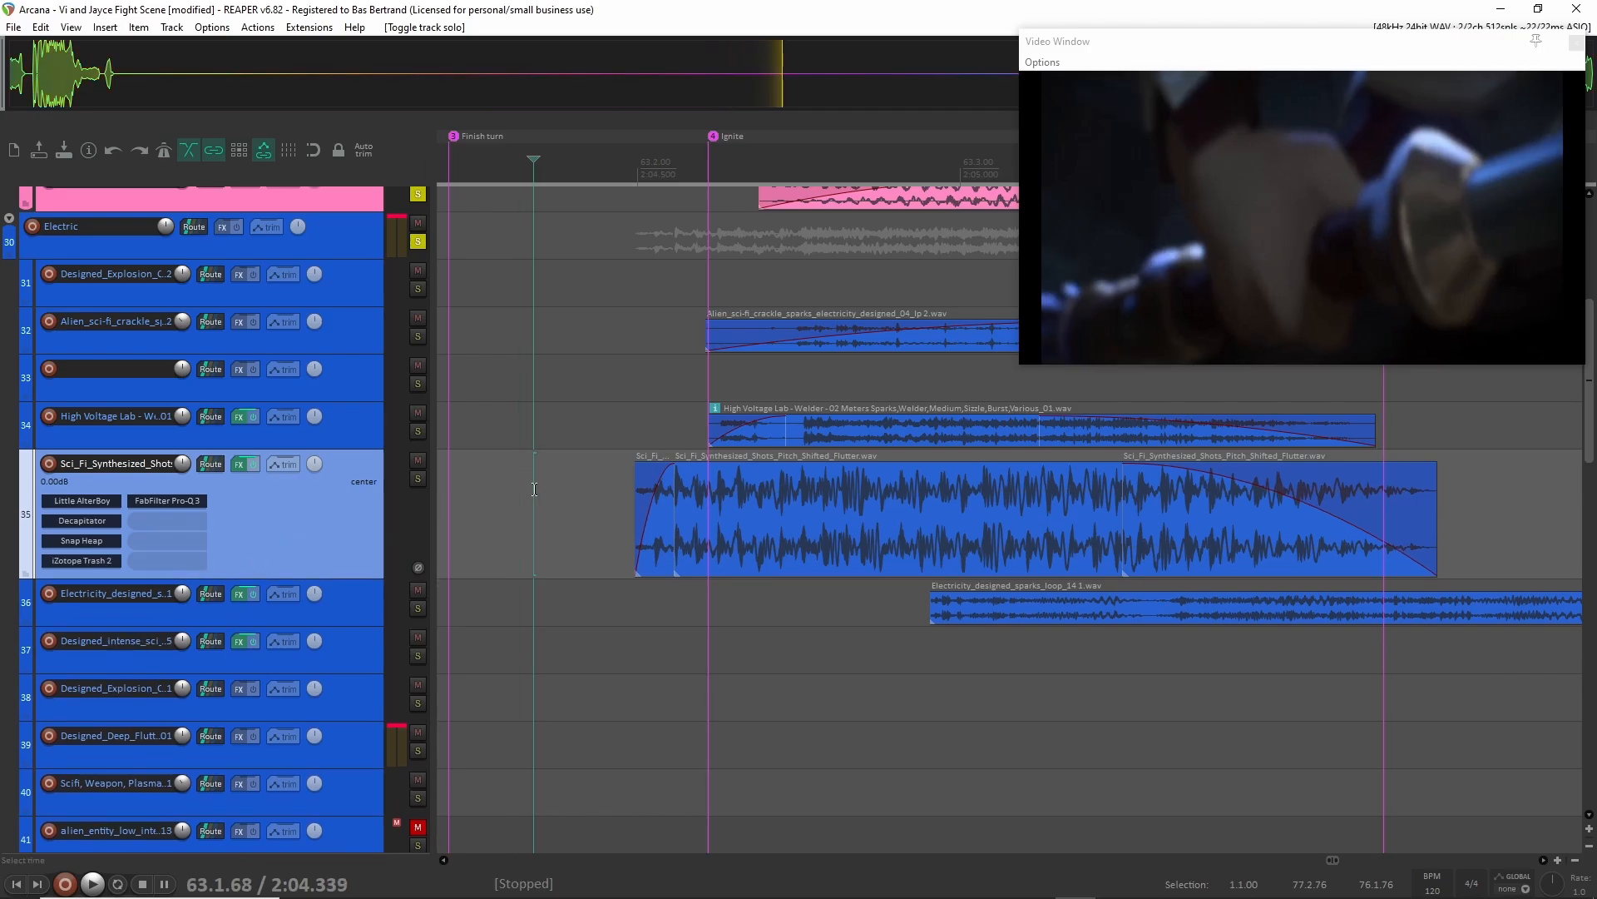
Solo the Sci_Fi_Synthesized_Shots track and play it from 63.1.68, shortly before the Ignite marker.
key(F6)
scroll(557, 538, left, 2)
scroll(575, 542, down, 4)
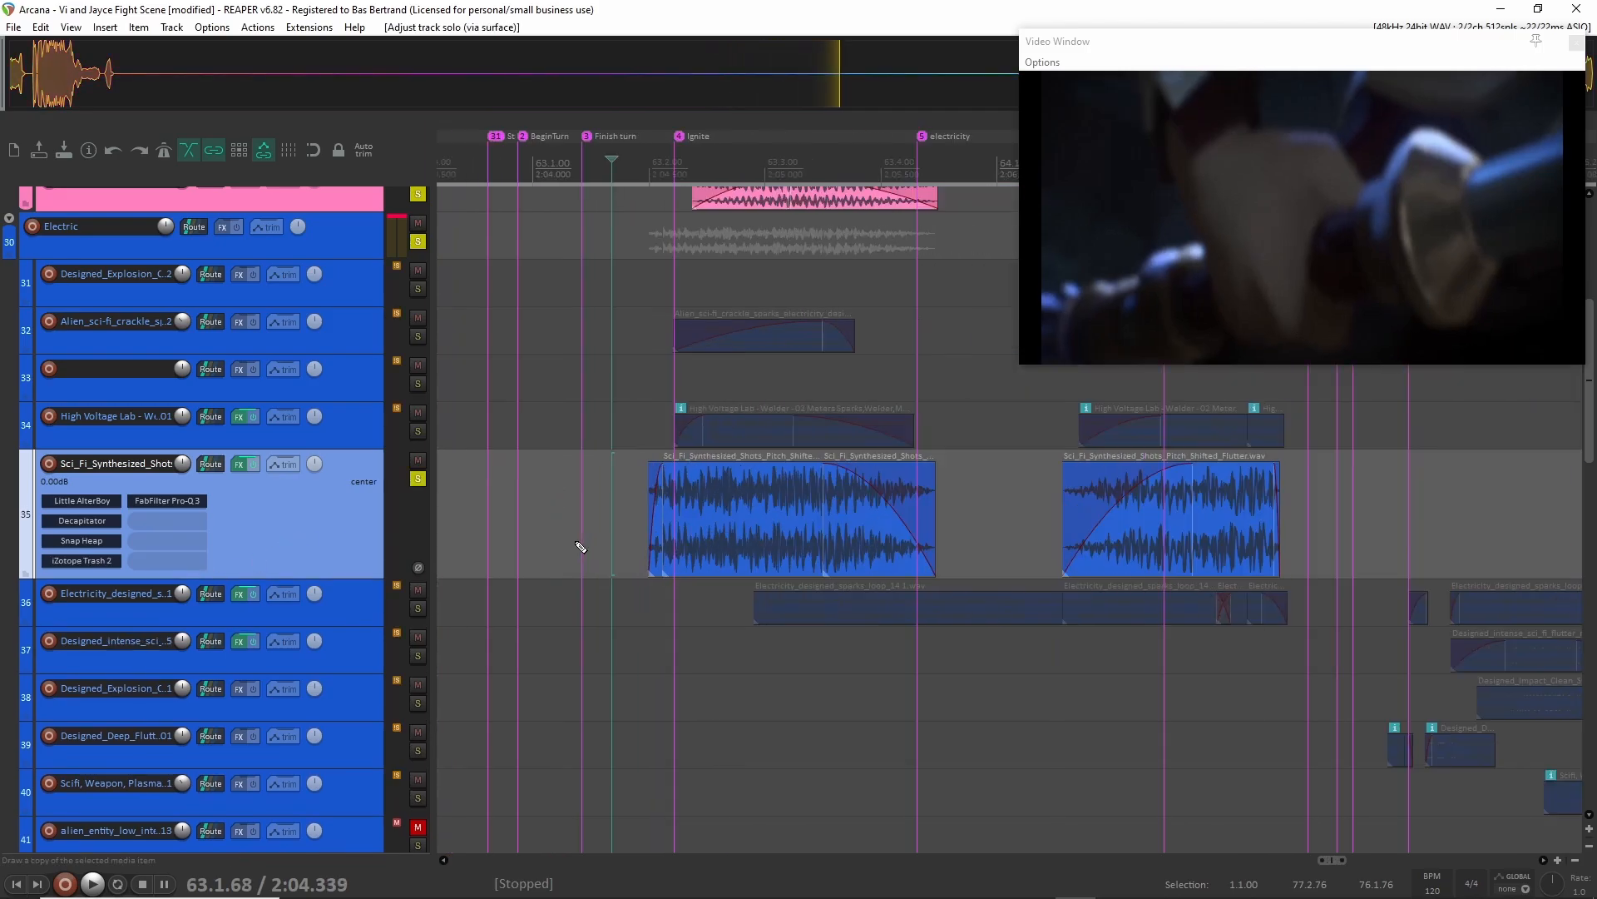
key(space)
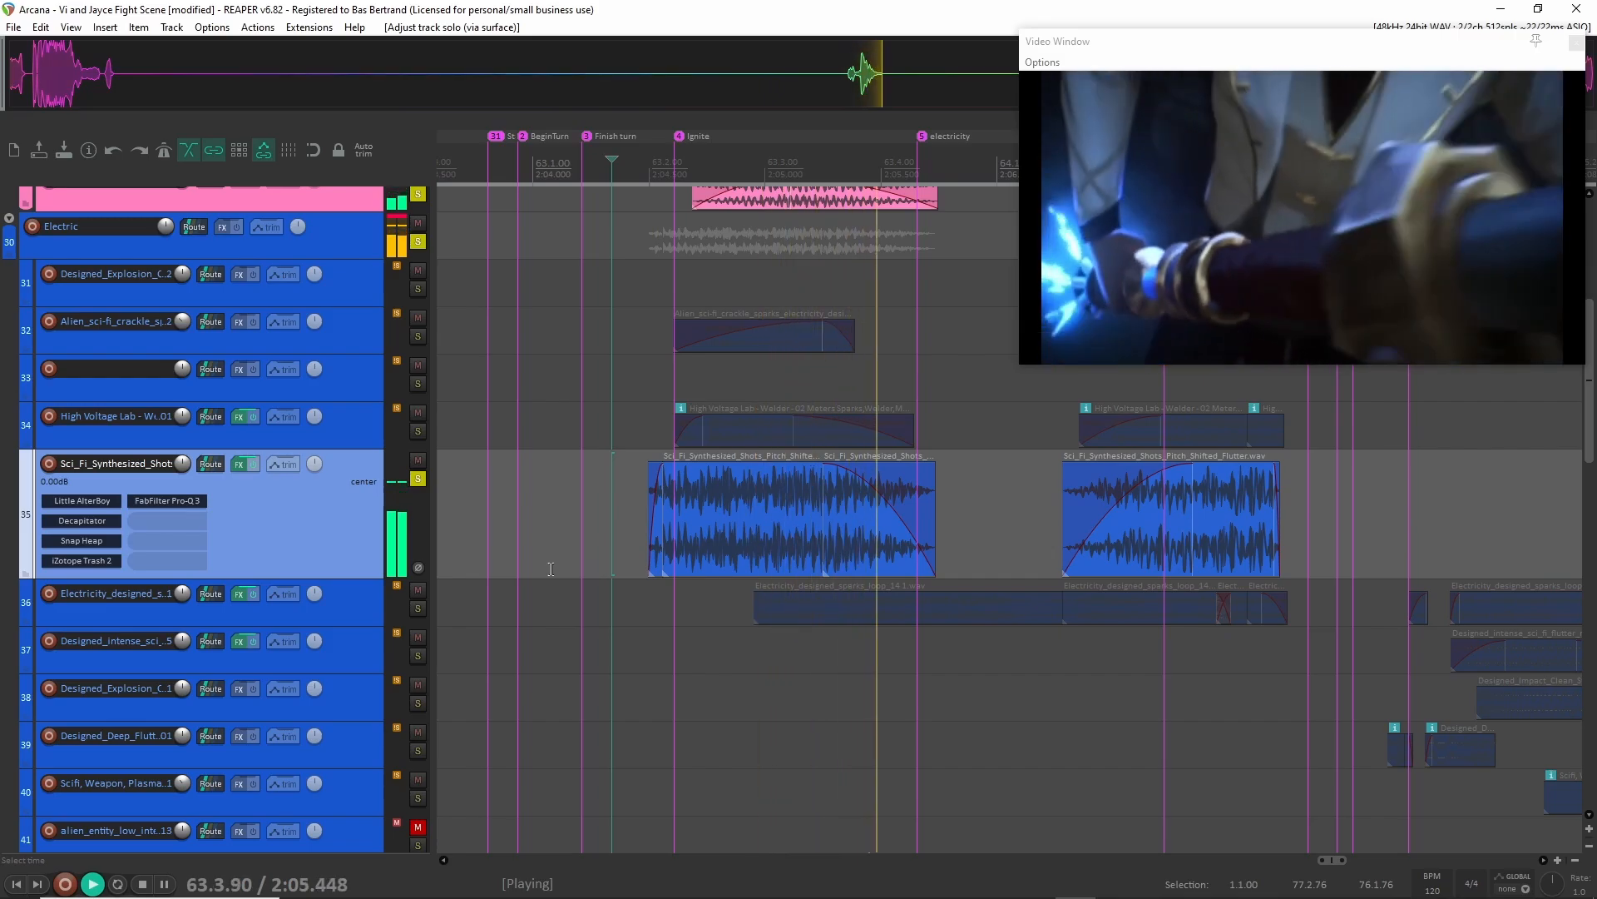
key(space)
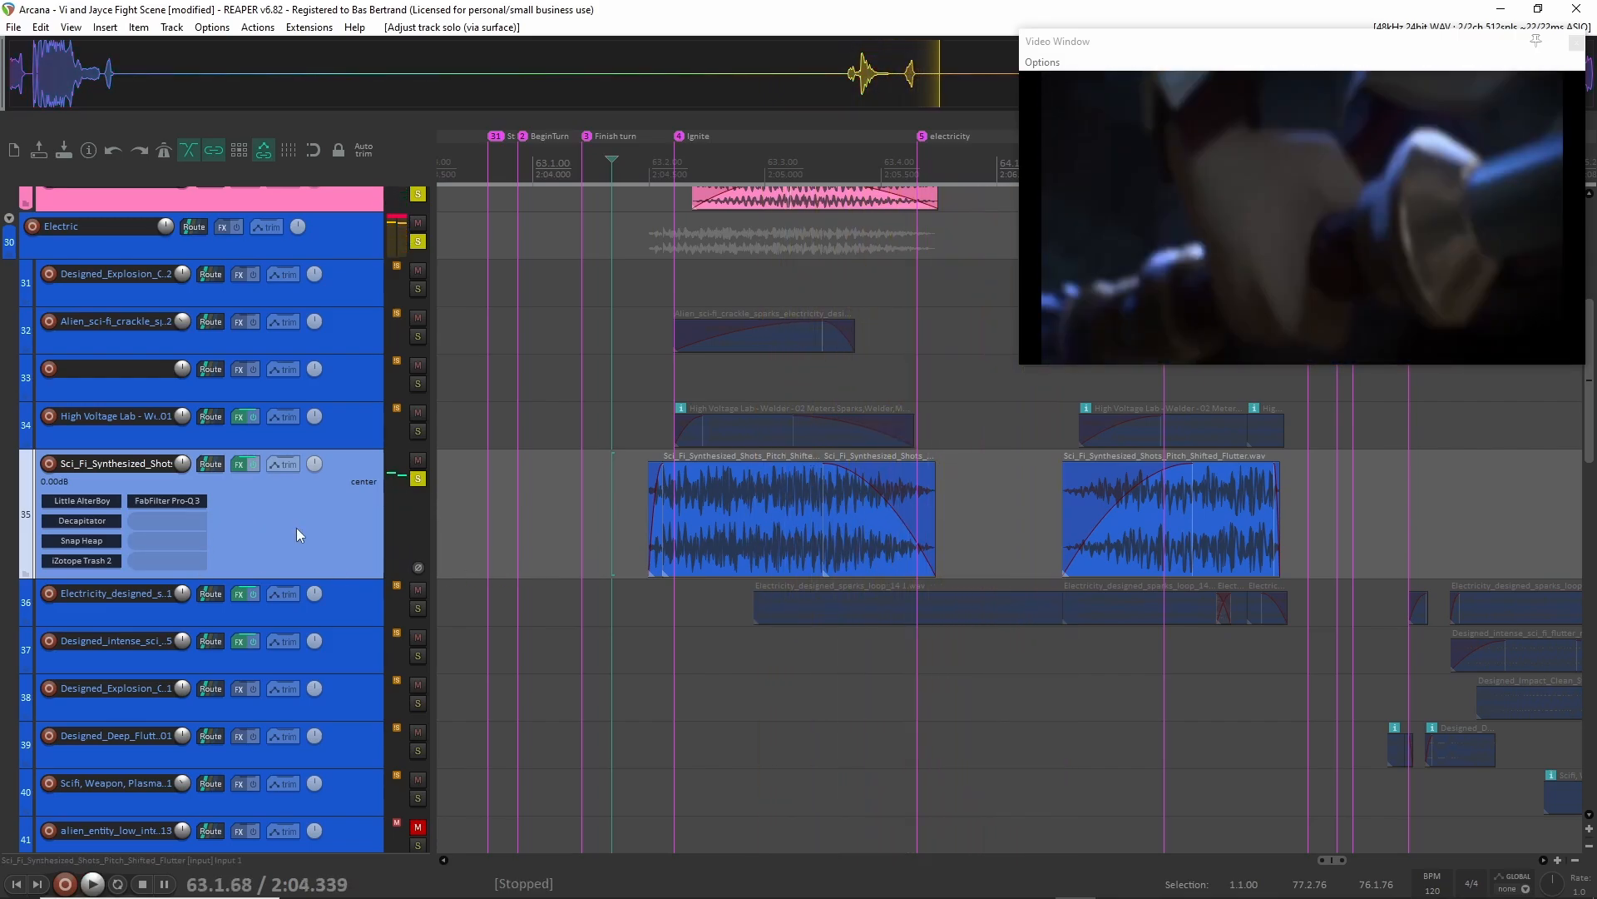
Open the track options for the Sci_Fi_Synthesized_Shots track.
right_click(297, 527)
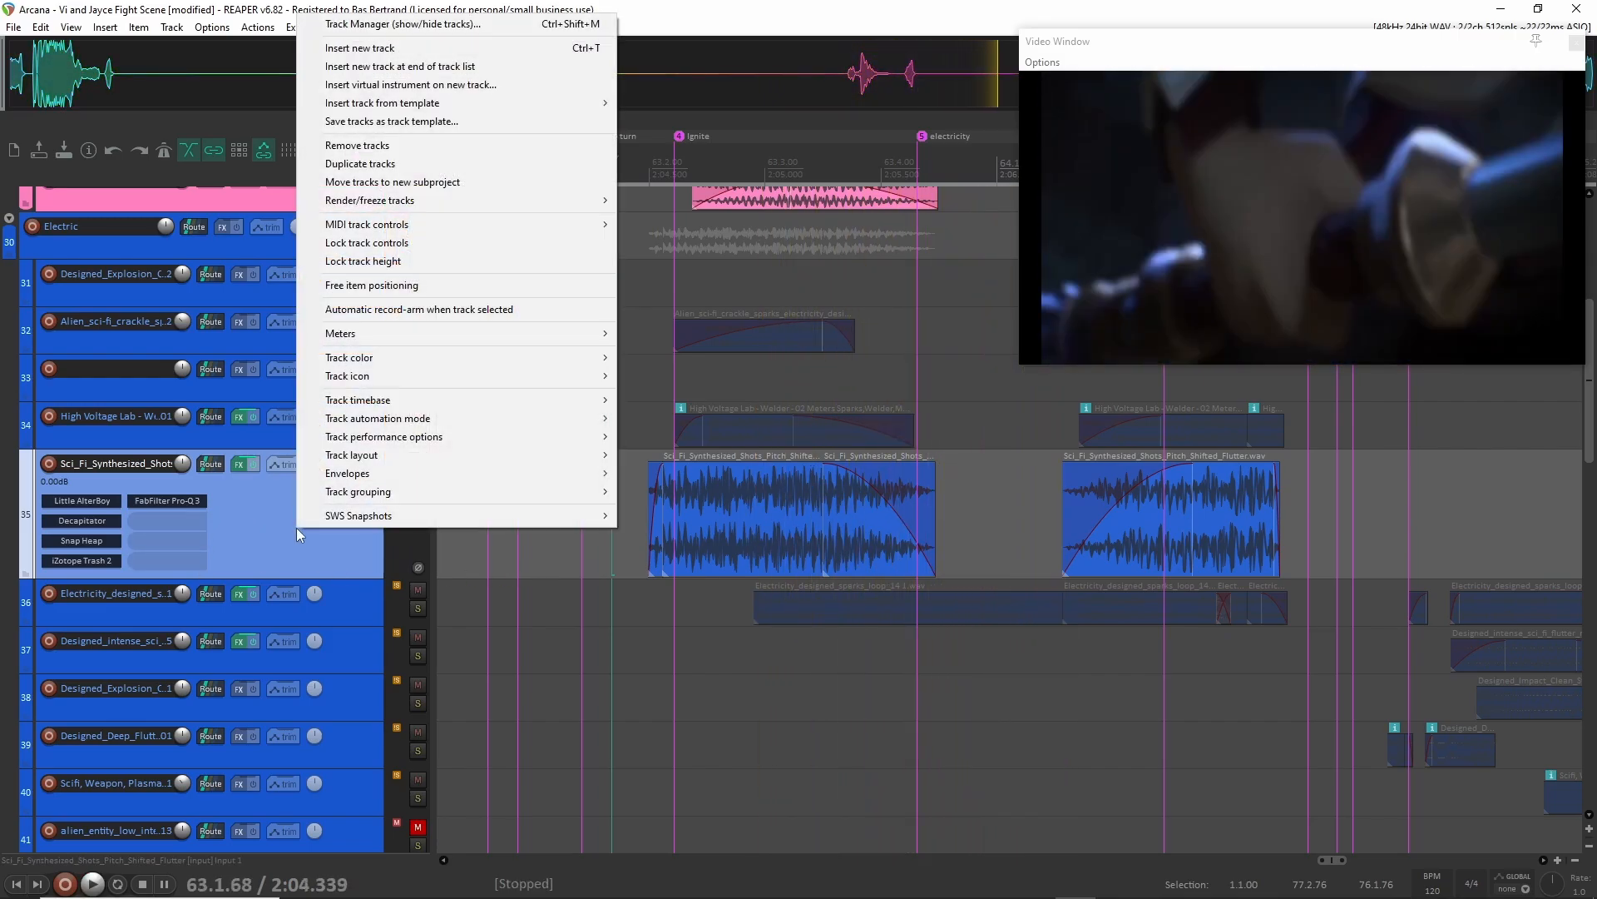
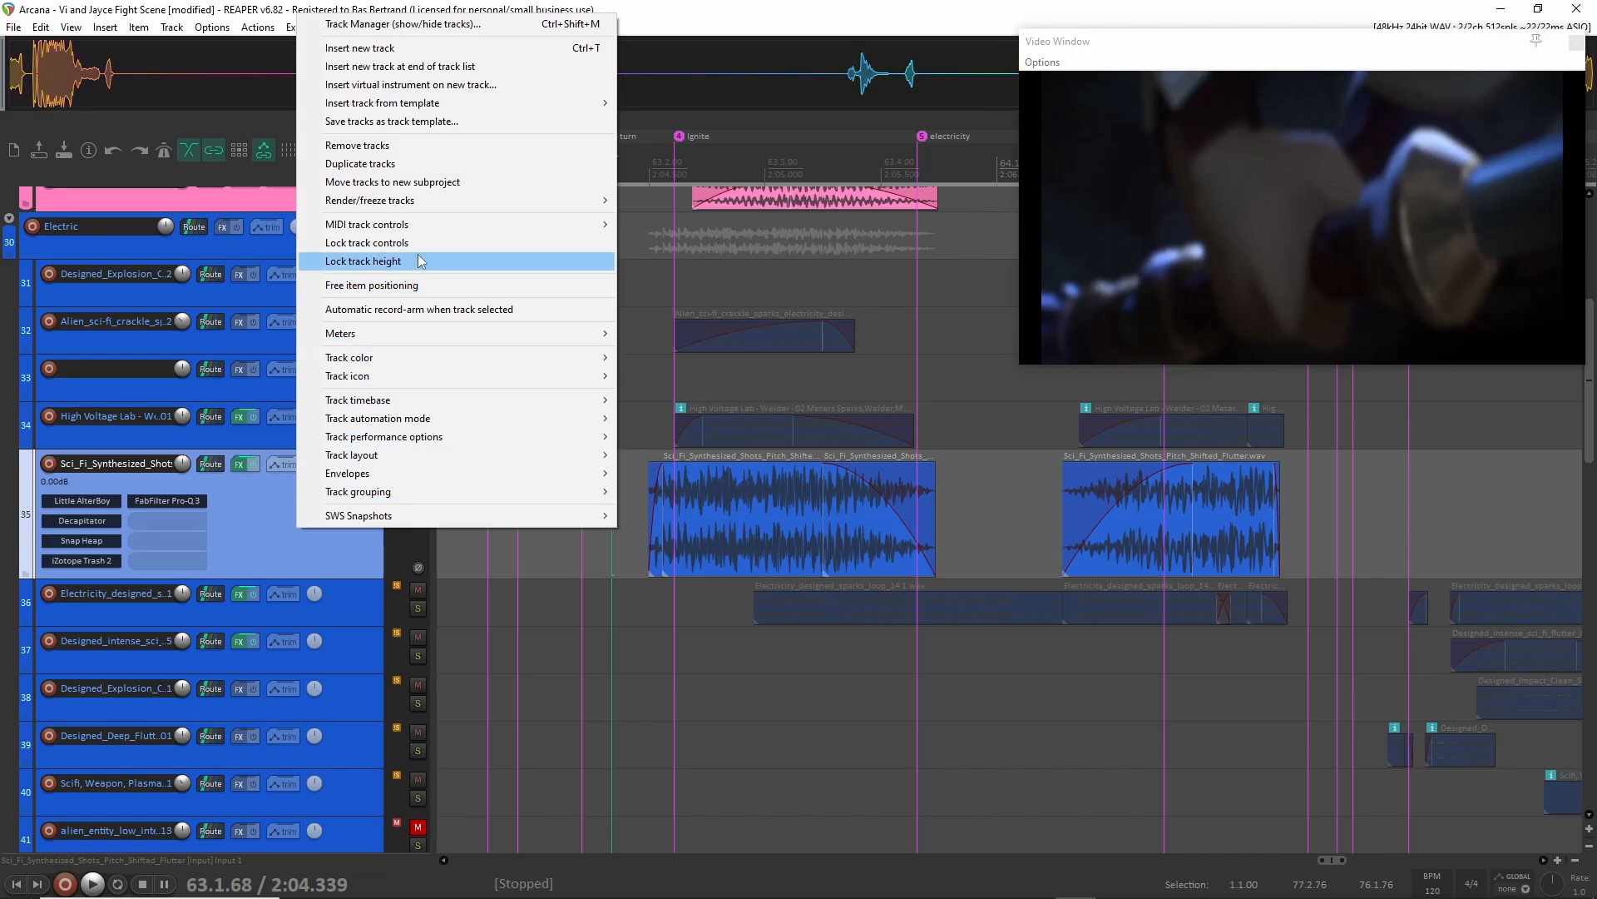
click(263, 546)
click(258, 26)
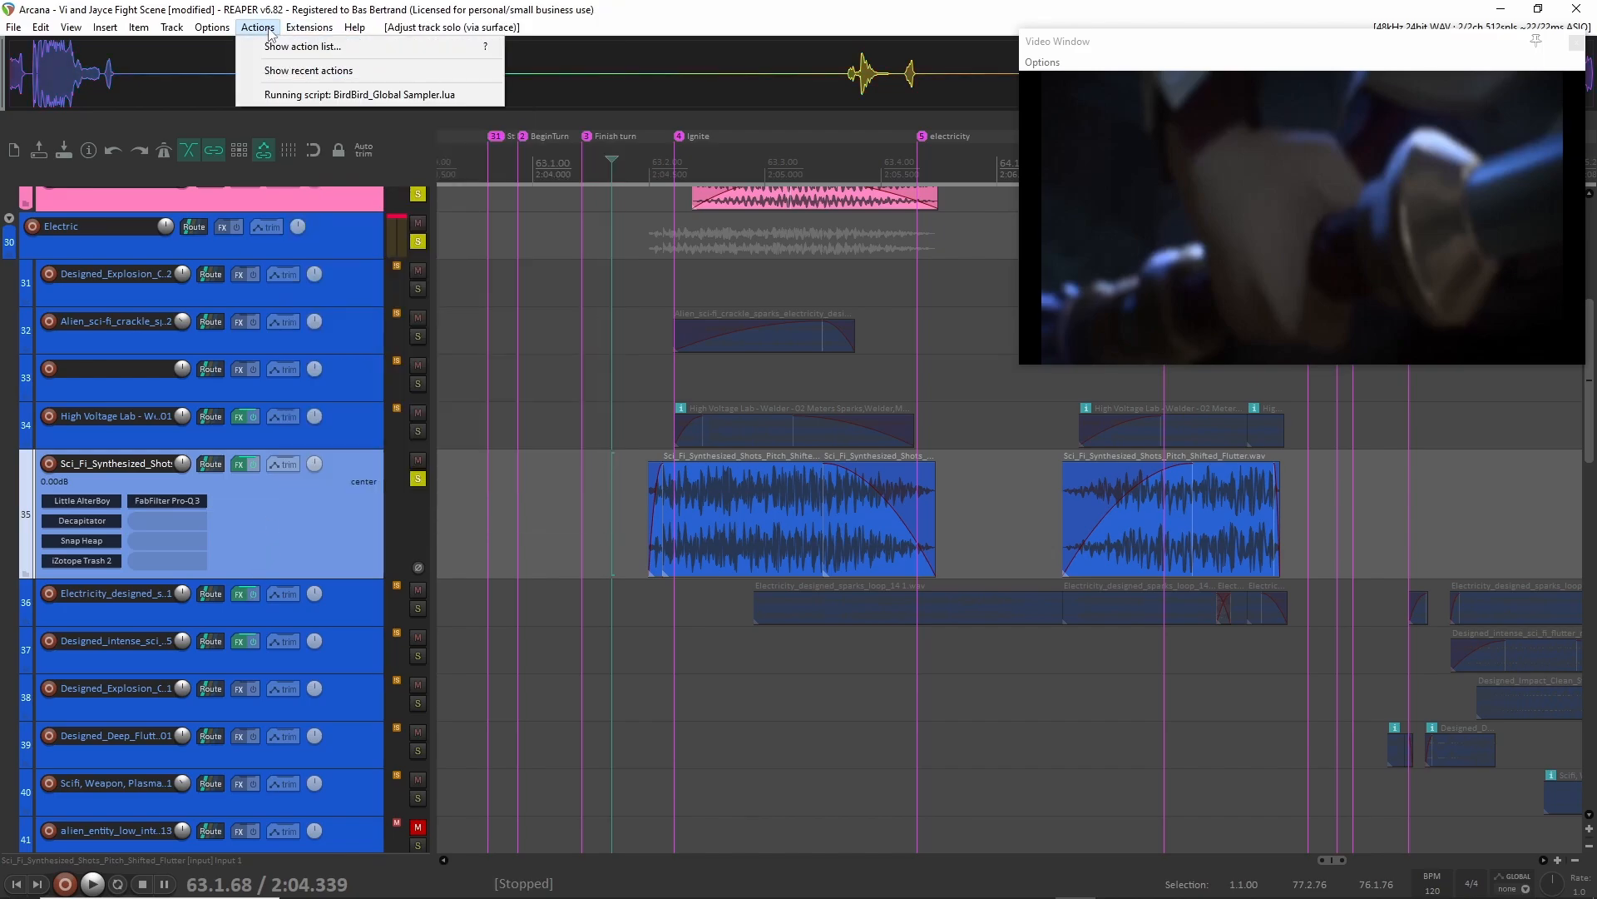
click(321, 537)
key(shift+slash)
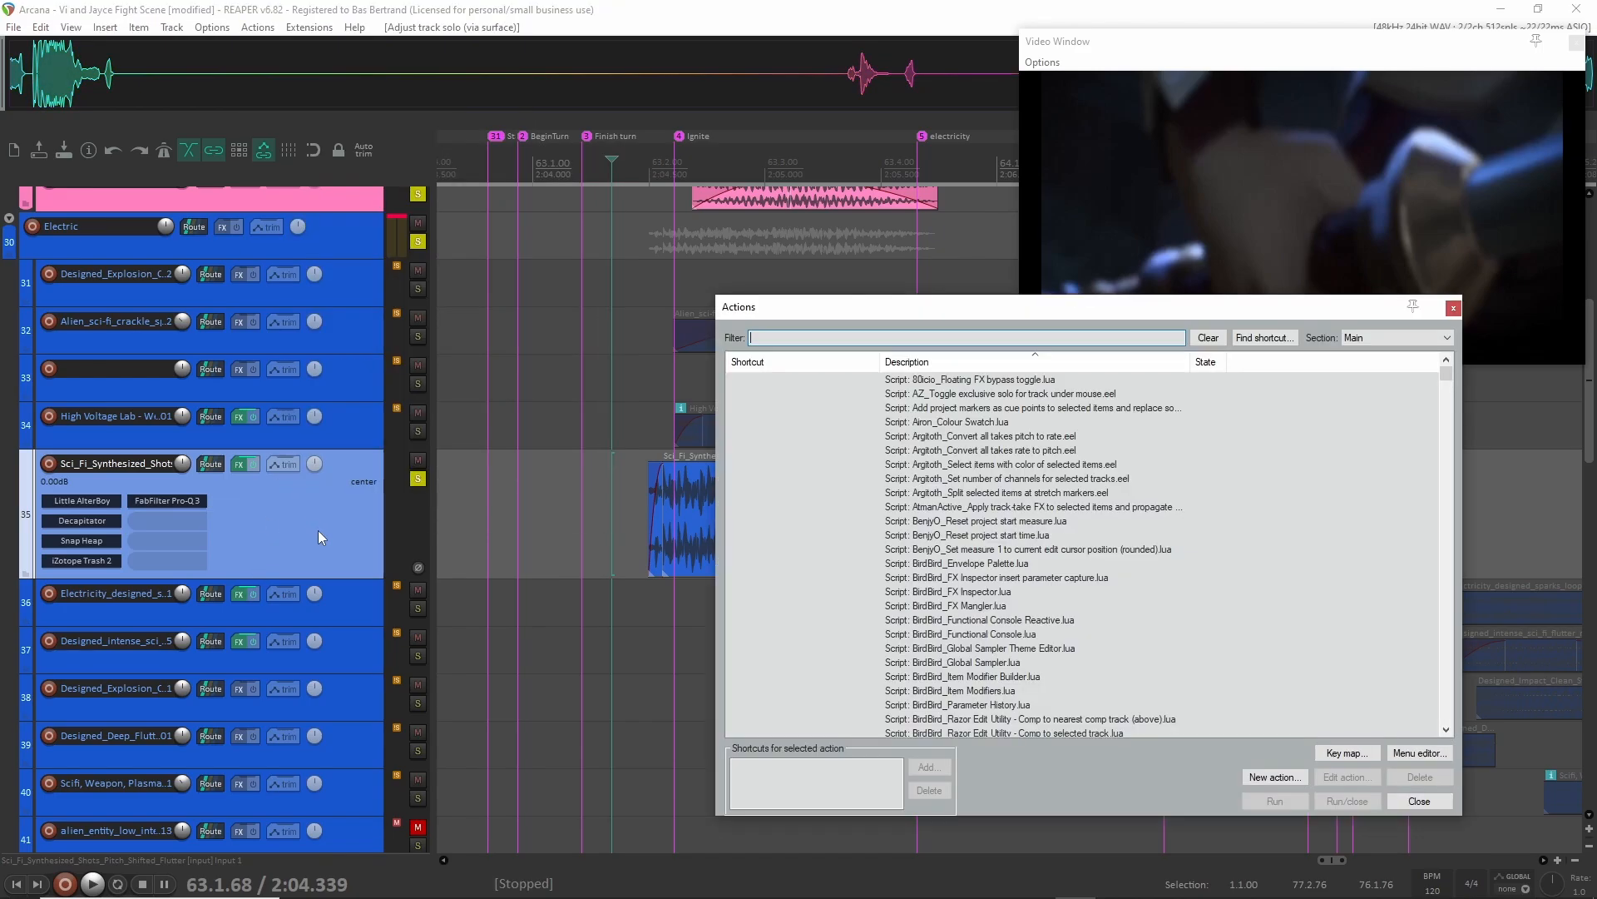
text(show automation)
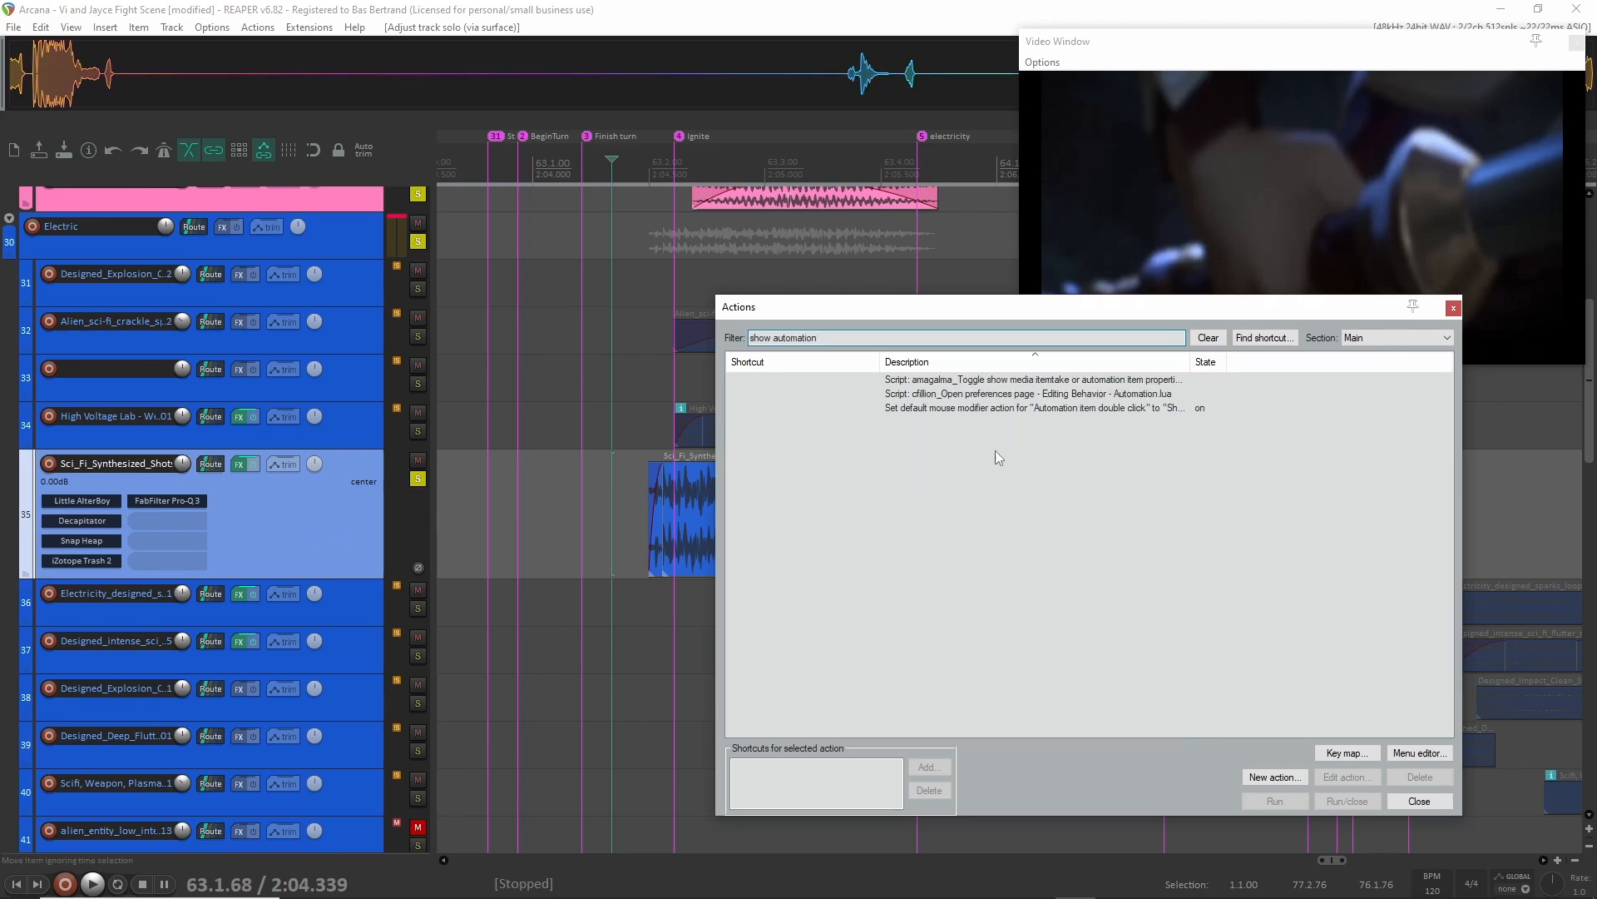
click(1082, 385)
click(1335, 800)
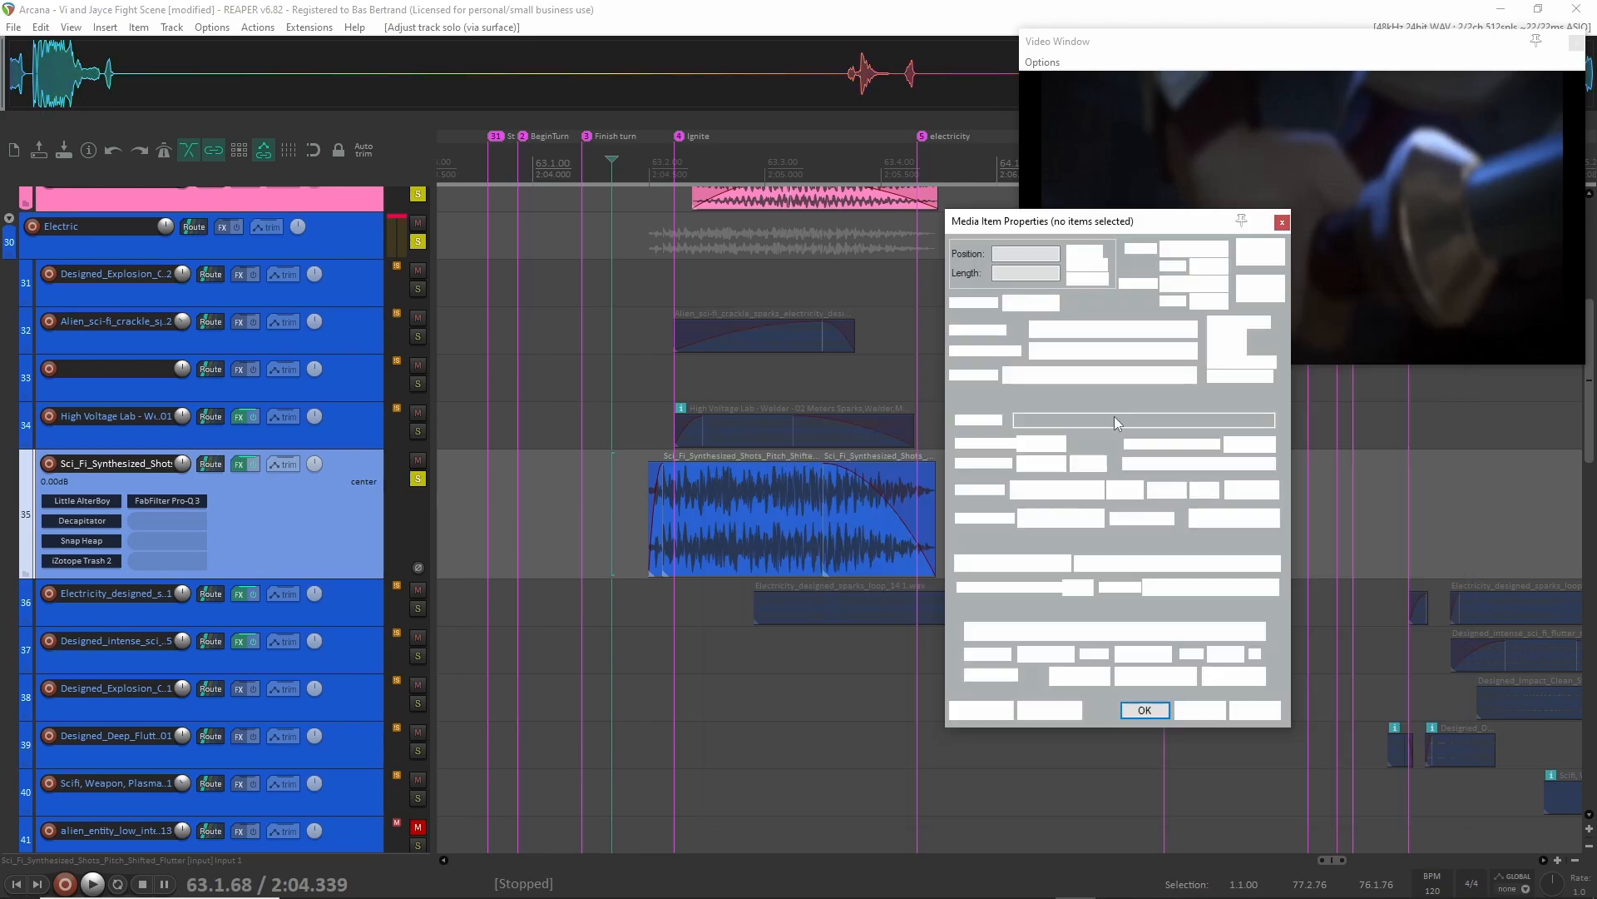
click(1199, 710)
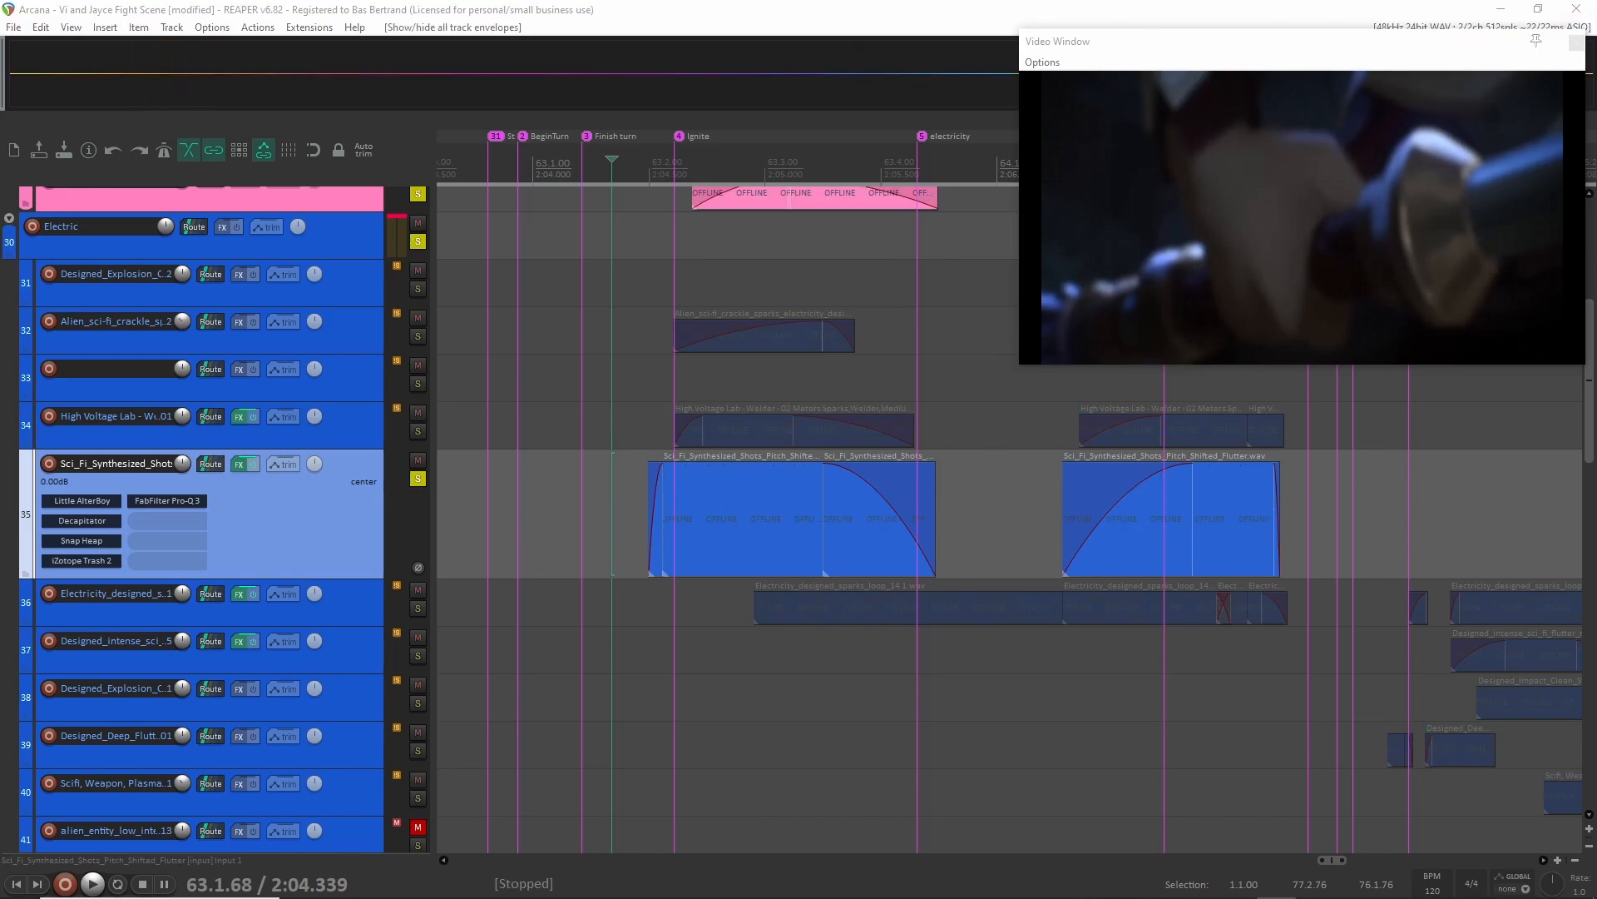
Show all envelopes of the Sci_Fi_Synthesized_Shots track and select its Volume envelope, followed by its Pitch / Little AlterBoy envelope.
click(316, 538)
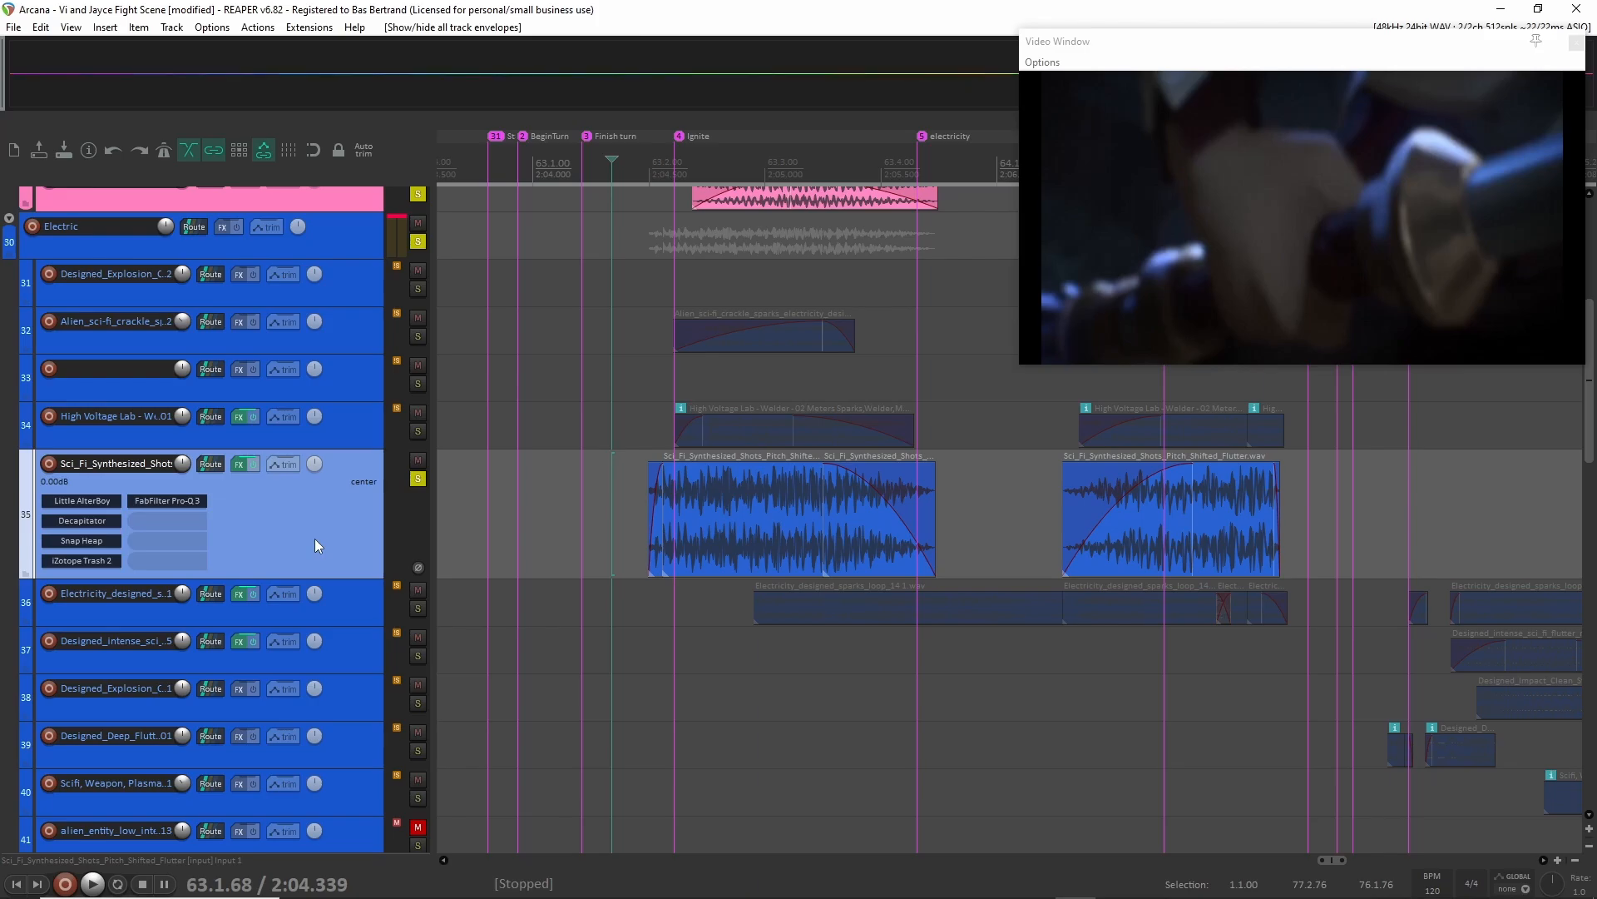
key(v)
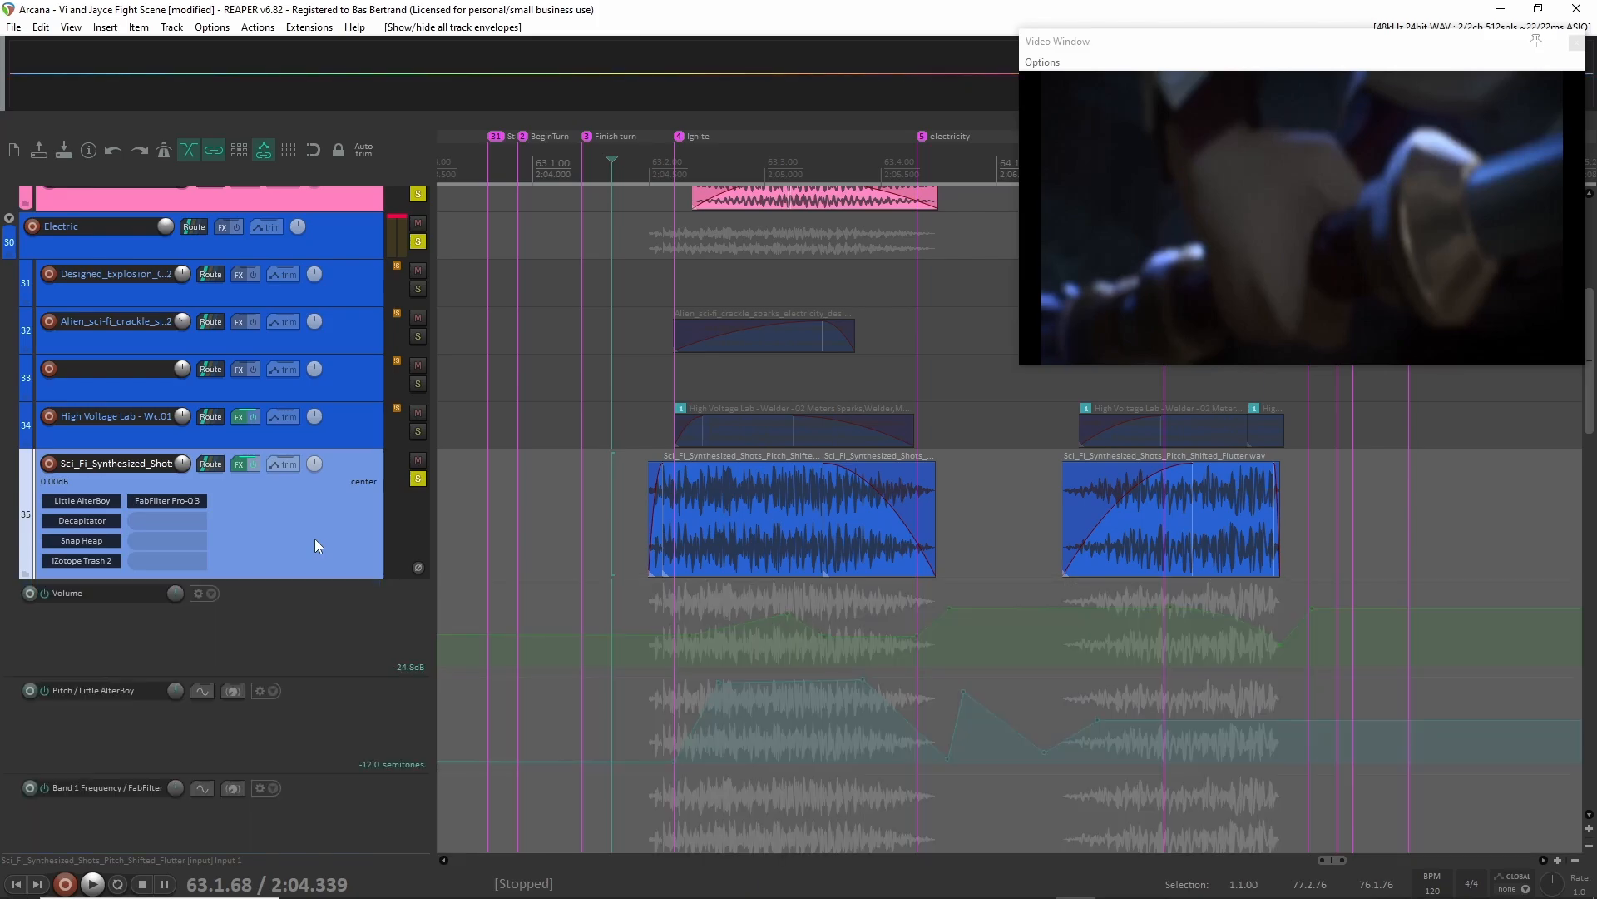
scroll(762, 577, down, 3)
scroll(722, 506, up, 2)
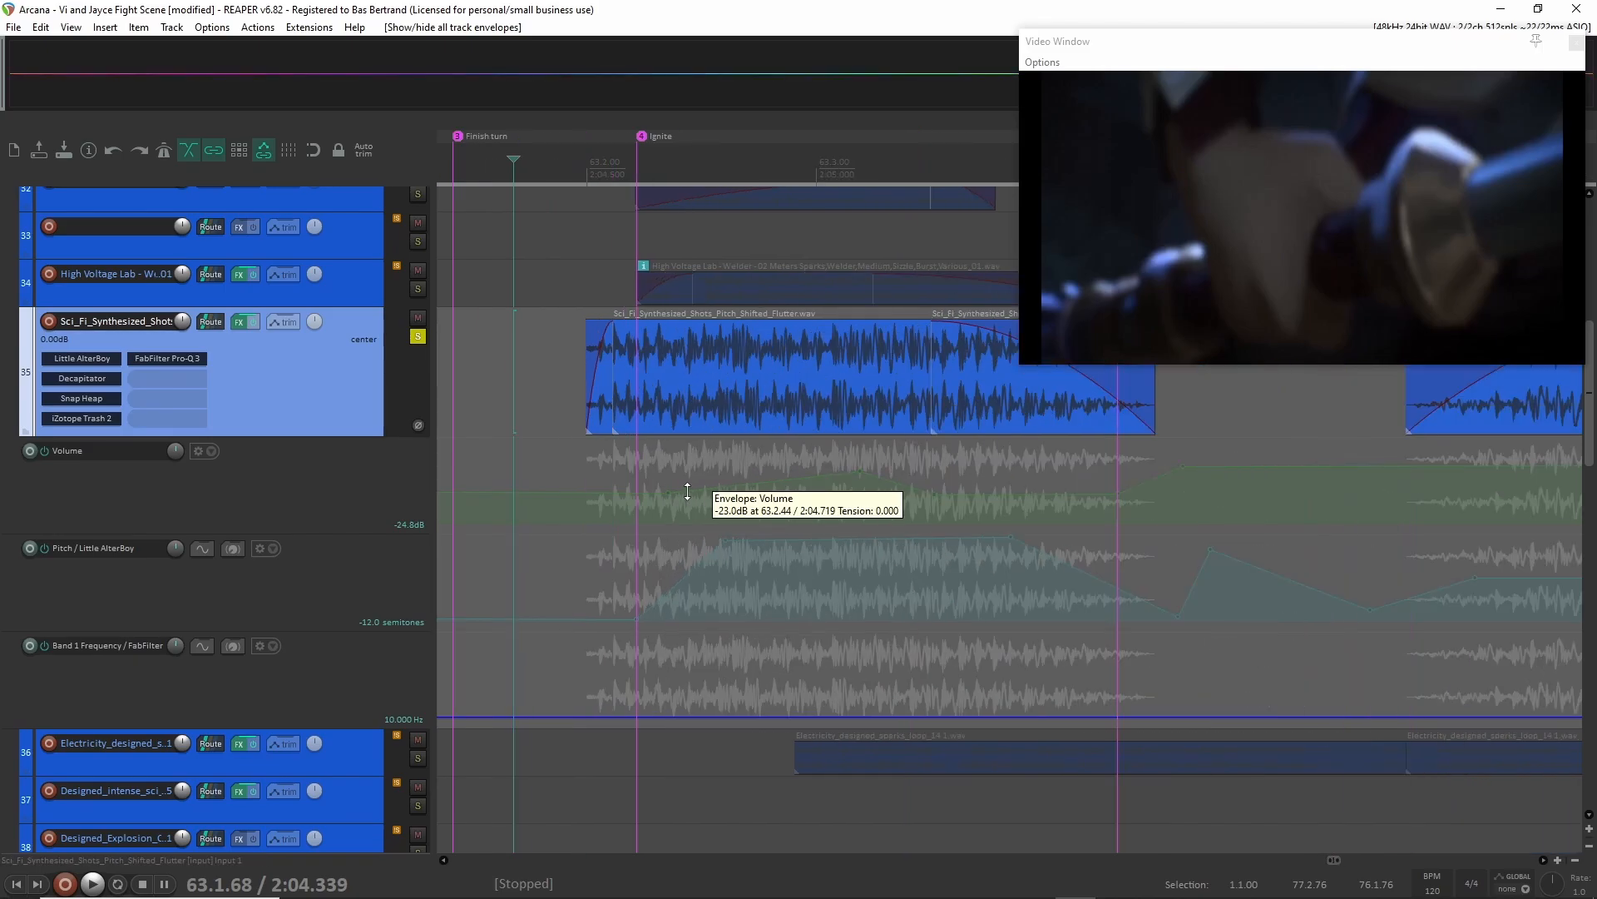
click(222, 497)
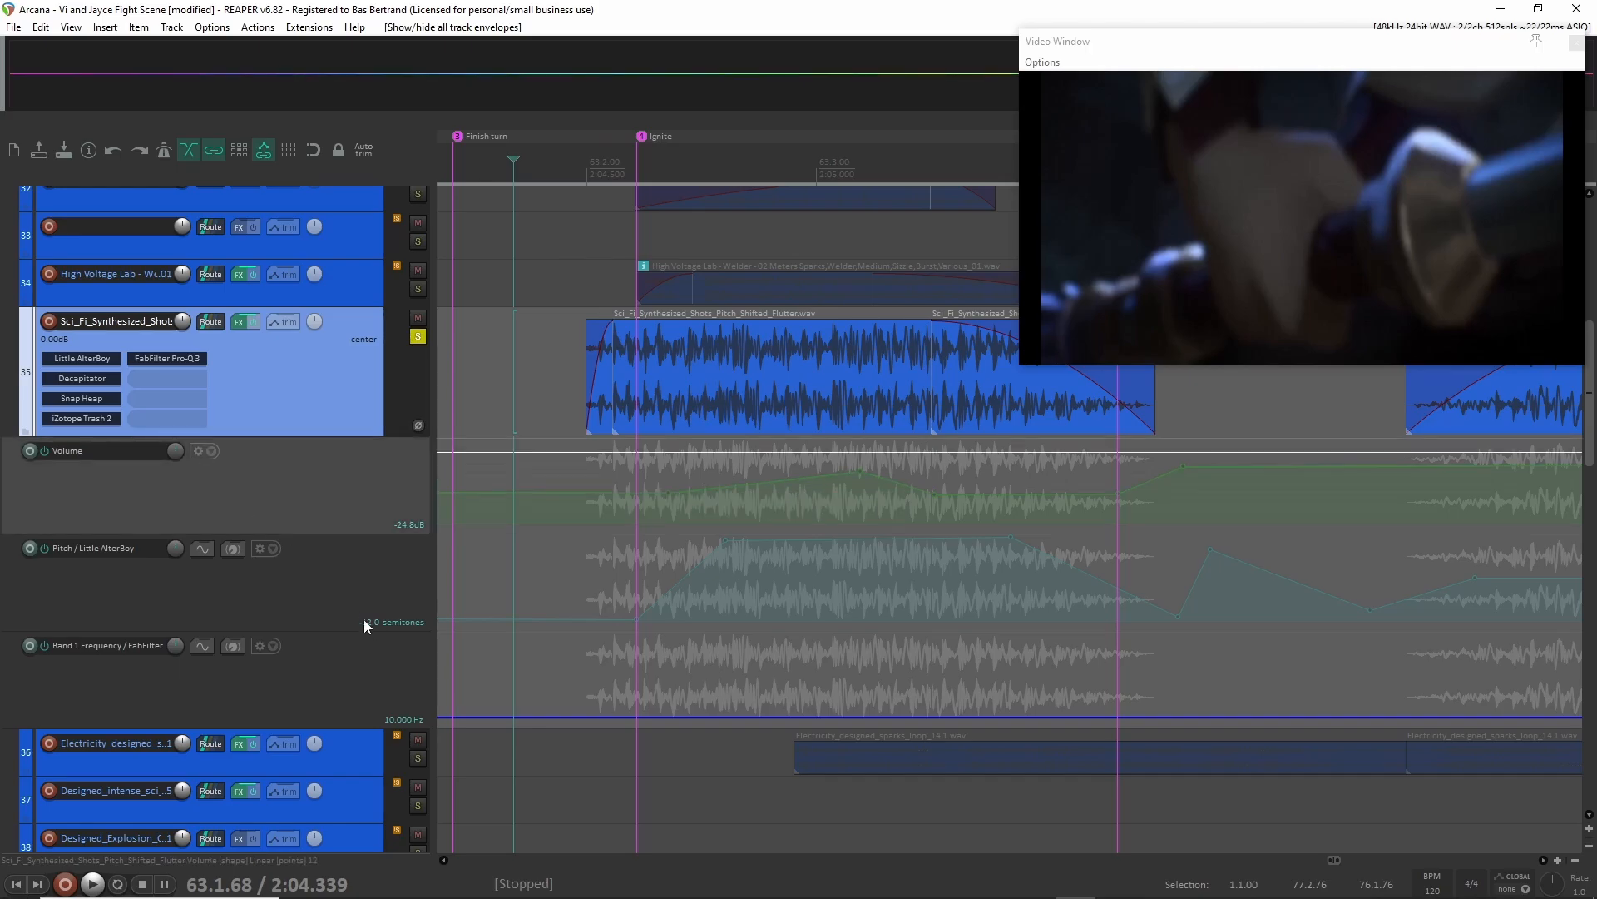
click(318, 596)
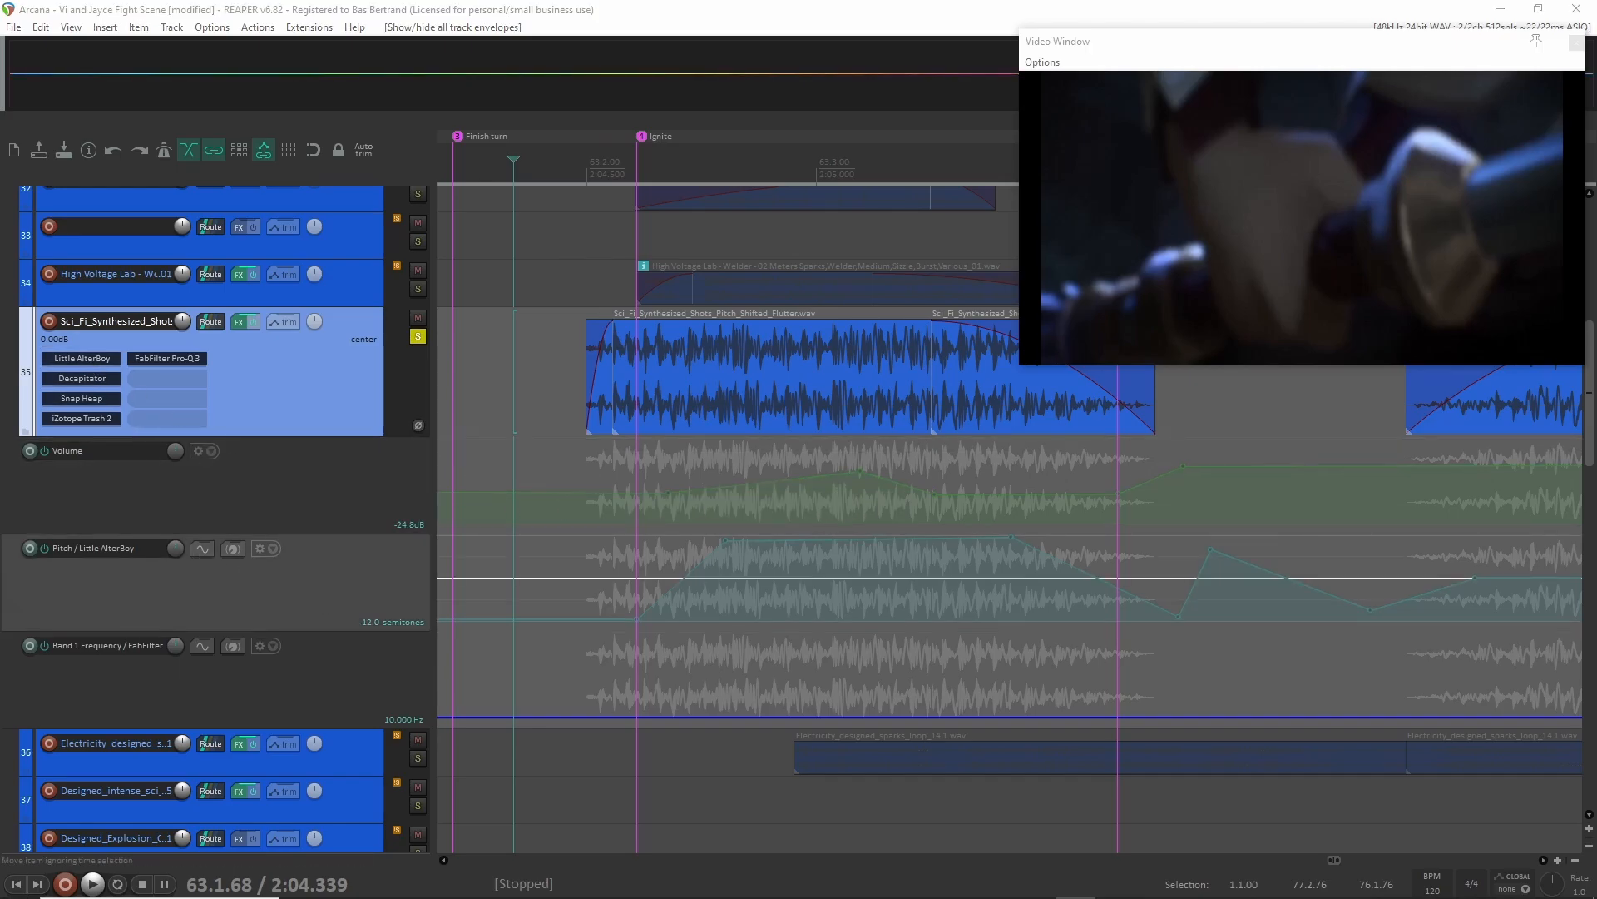
Examine the Little AlterBoy pitch and formant settings, along with the Pitch envelope's course across the Sci_Fi_Synthesized_Shots clips.
drag(887, 206, 526, 192)
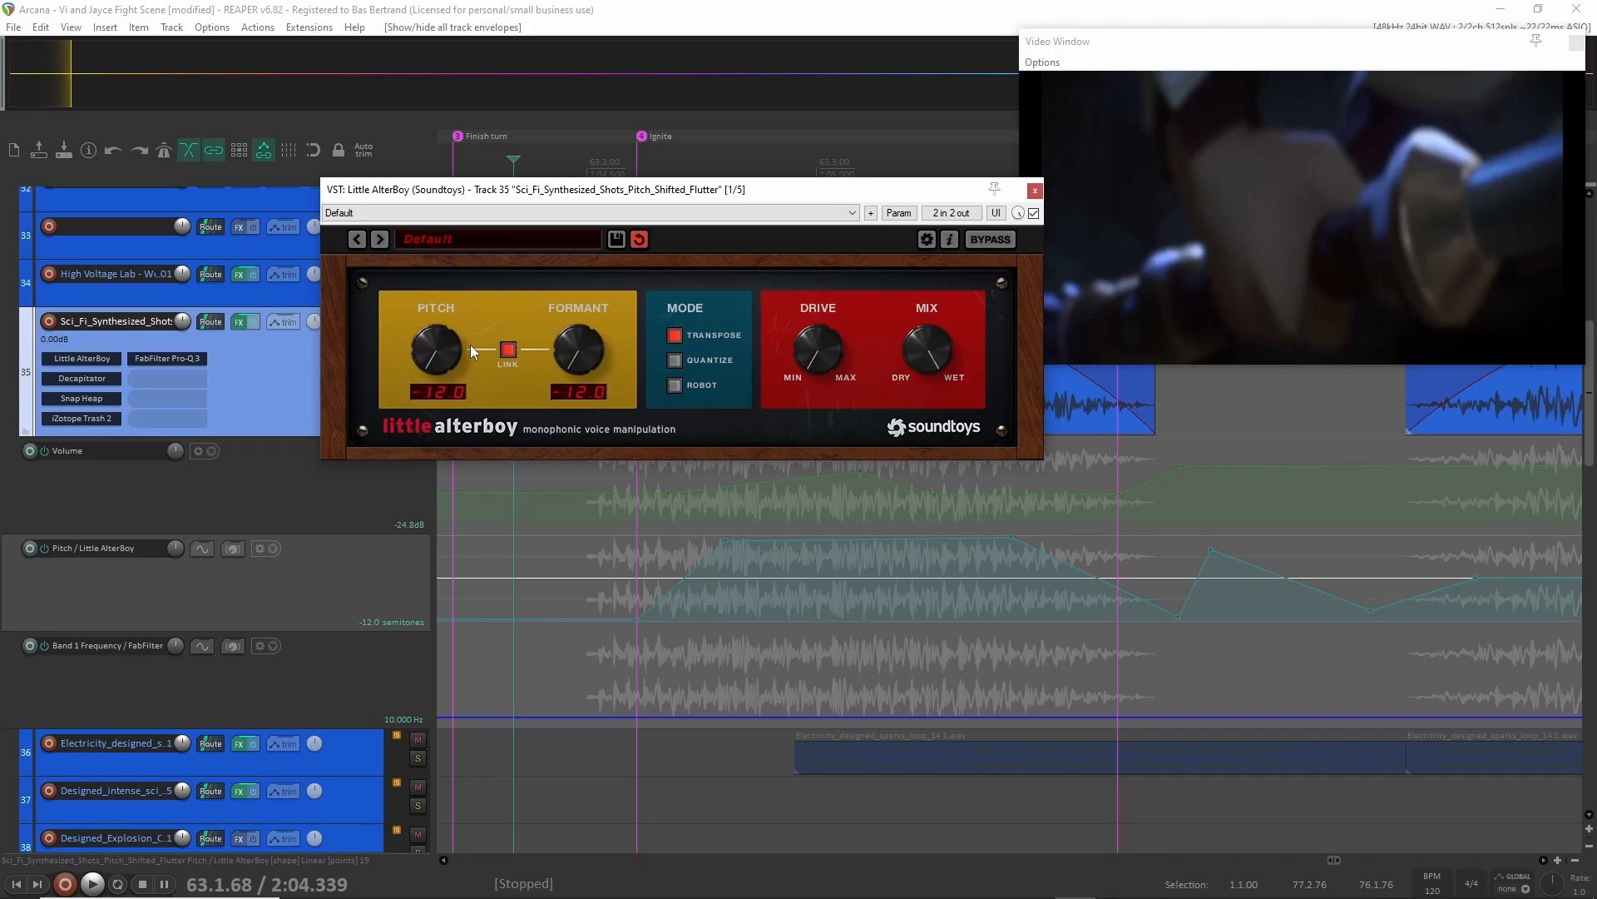
click(1035, 192)
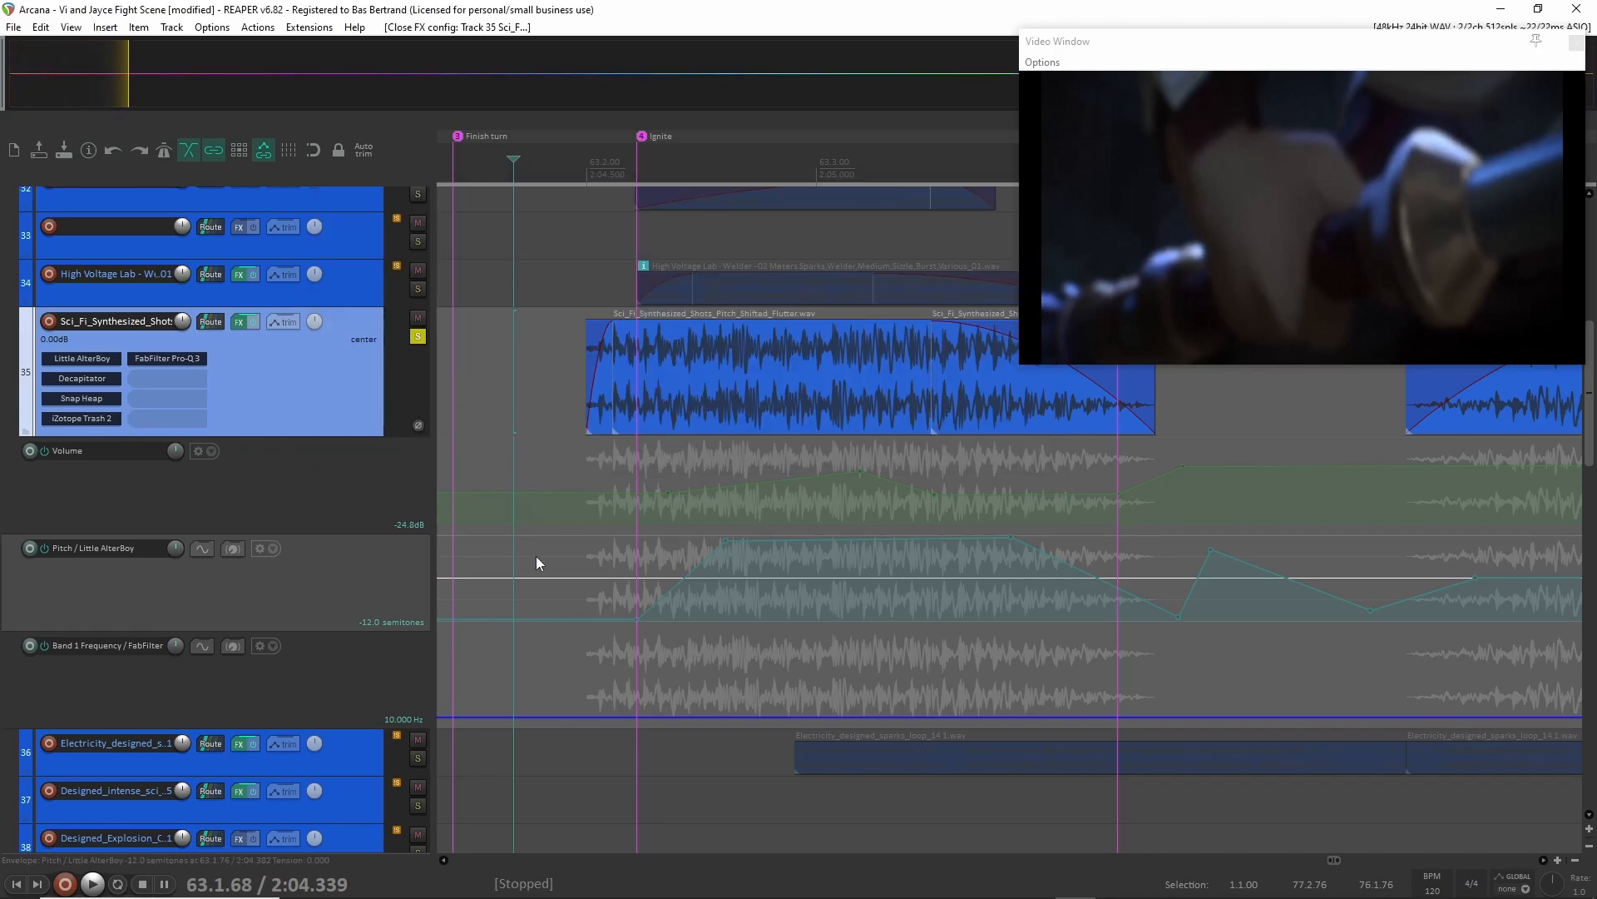
scroll(719, 612, down, 3)
scroll(722, 609, down, 5)
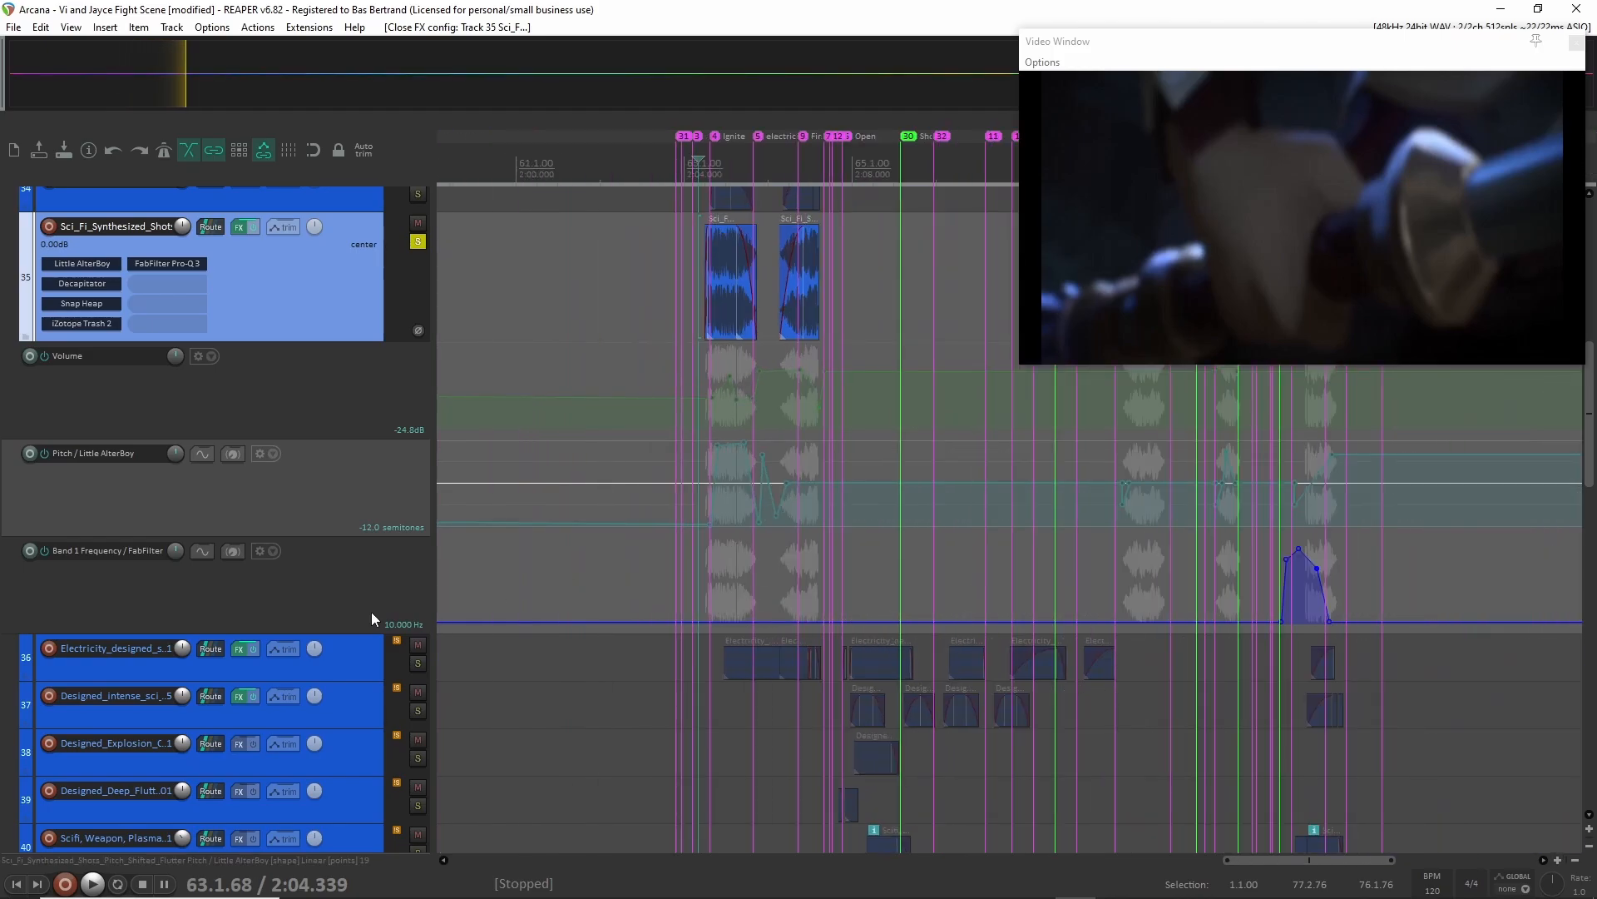
scroll(756, 589, up, 6)
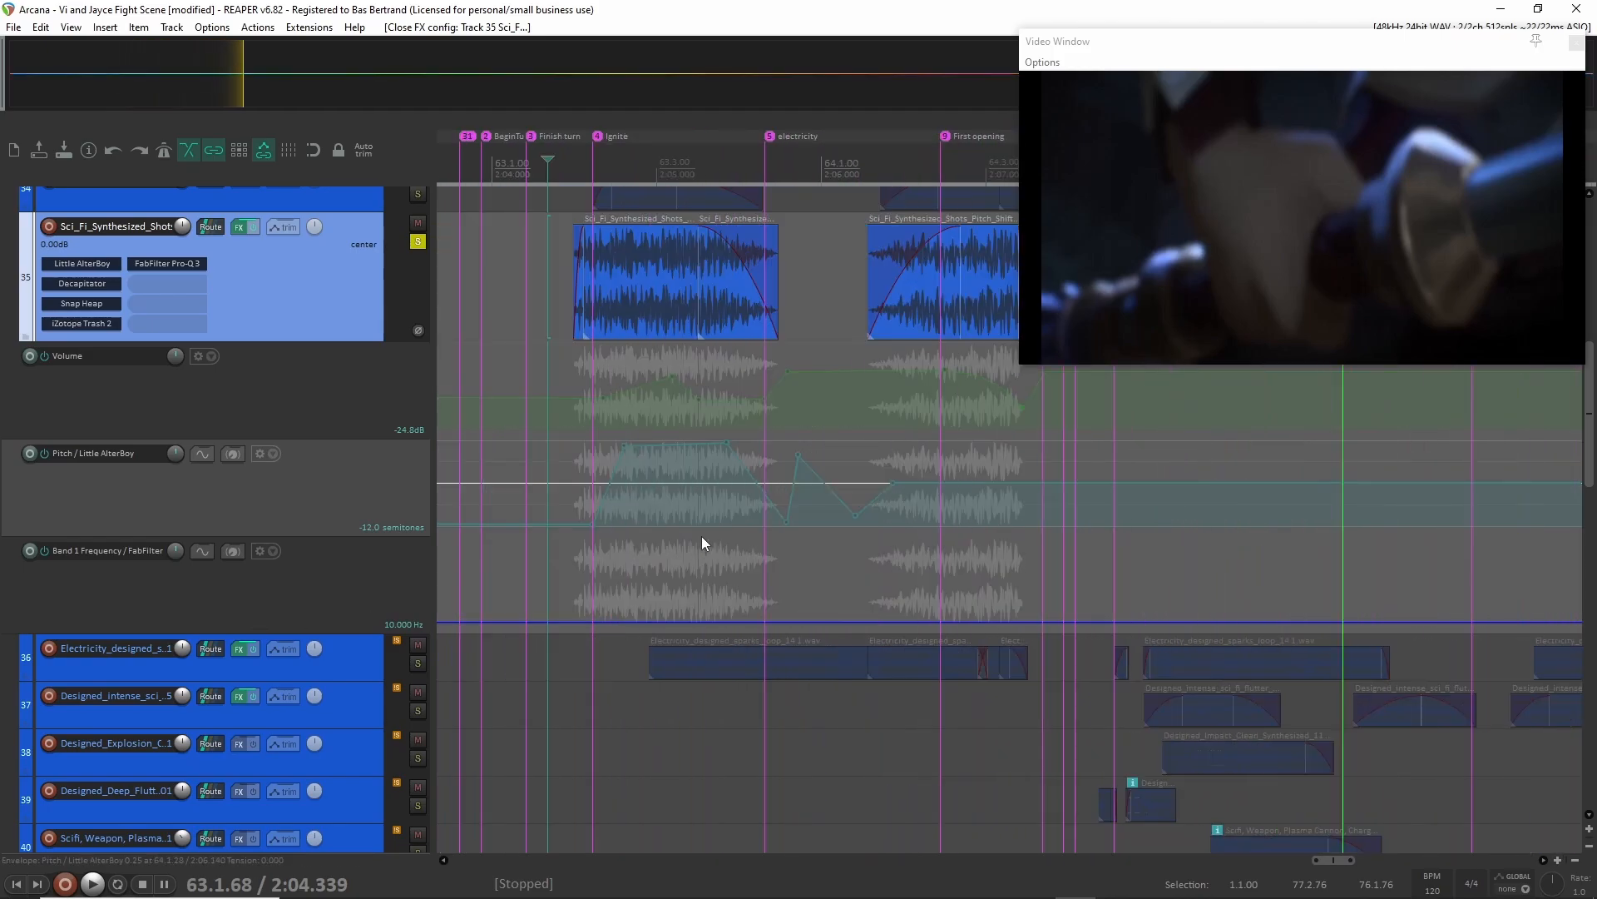
scroll(609, 510, up, 4)
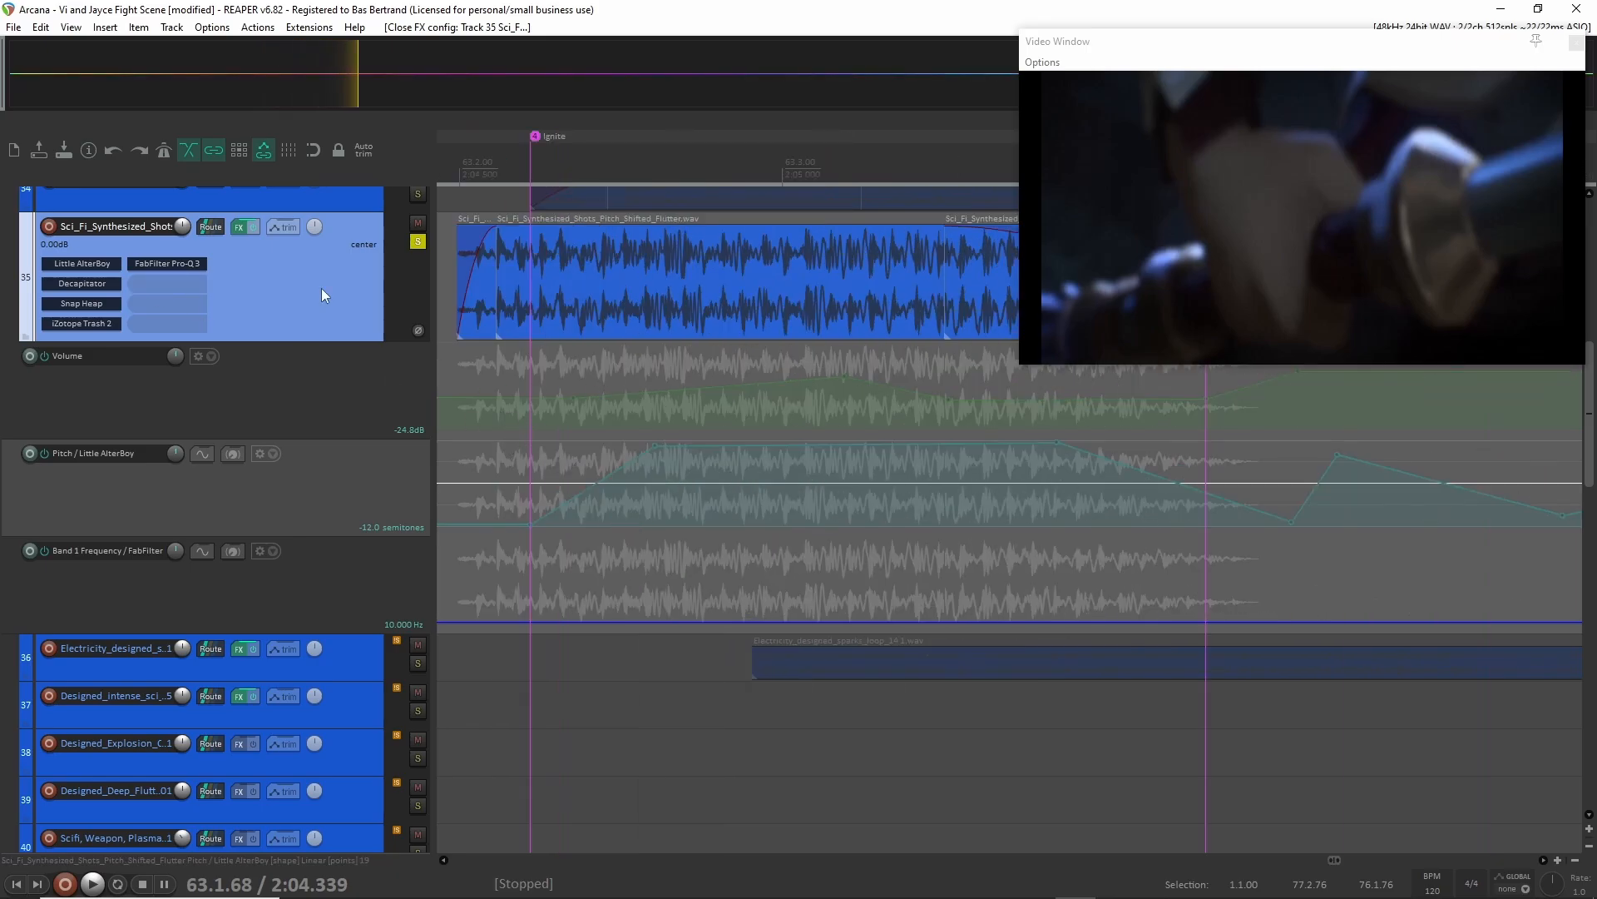
Bypass Little AlterBoy, Decapitator, Snap Heap, iZotope Trash 2 and FabFilter Pro-Q 3 on the Sci_Fi_Synthesized_Shots track.
shift+click(75, 265)
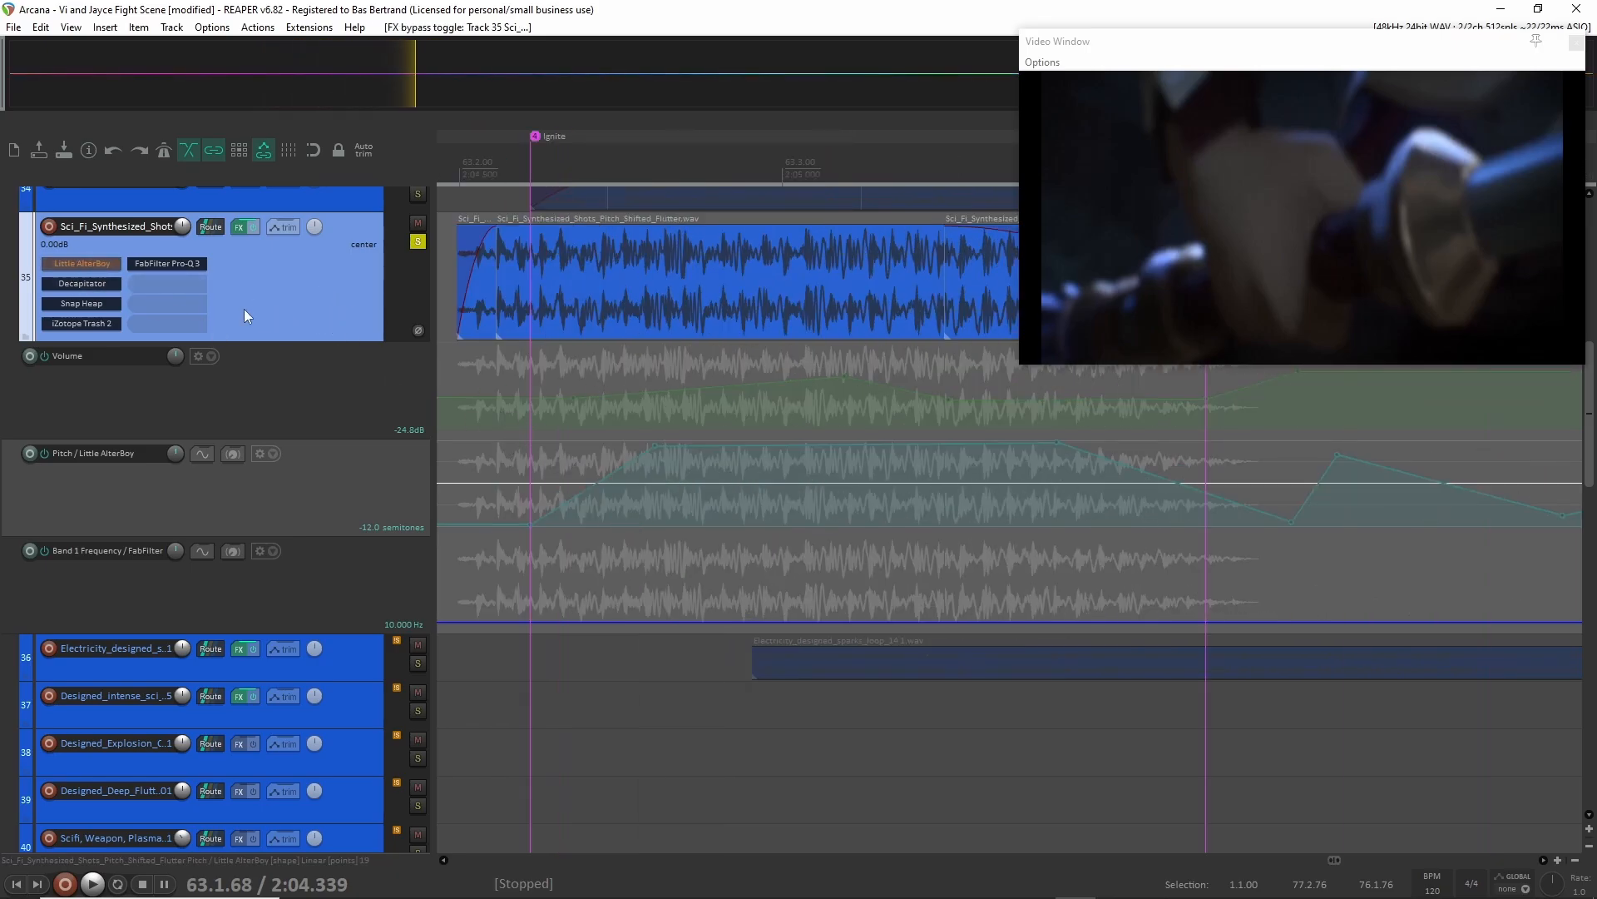
shift+click(106, 286)
shift+click(88, 323)
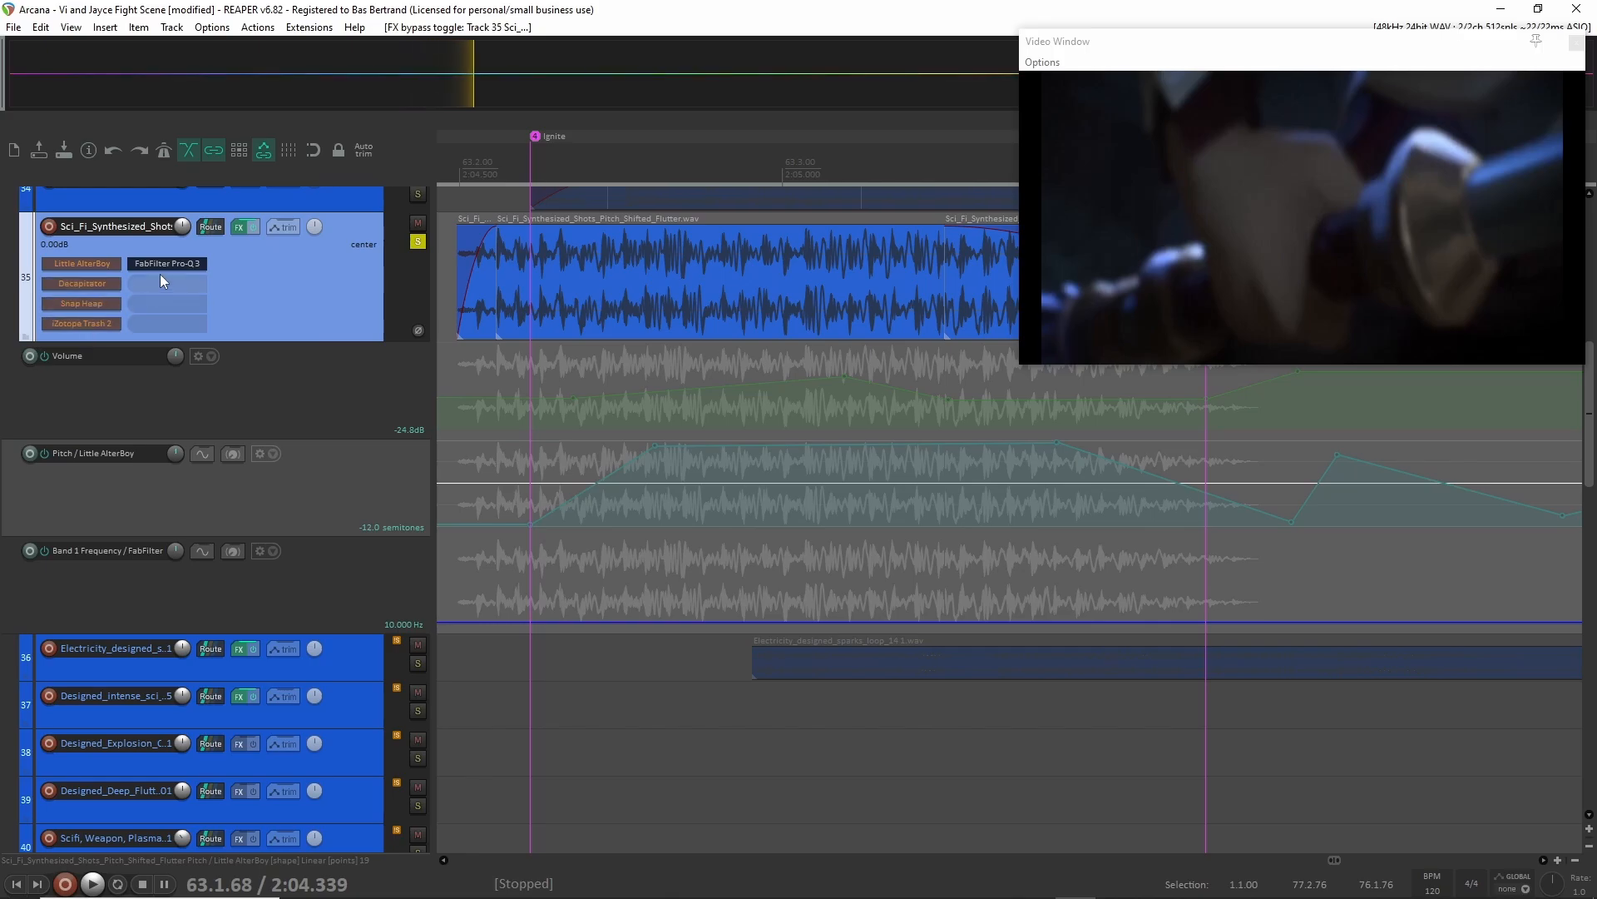
shift+click(162, 265)
Play the soloed tracks from 63.1.45, just after the Finish turn marker, with the Sci_Fi_Synthesized_Shots effects bypassed.
scroll(509, 293, left, 3)
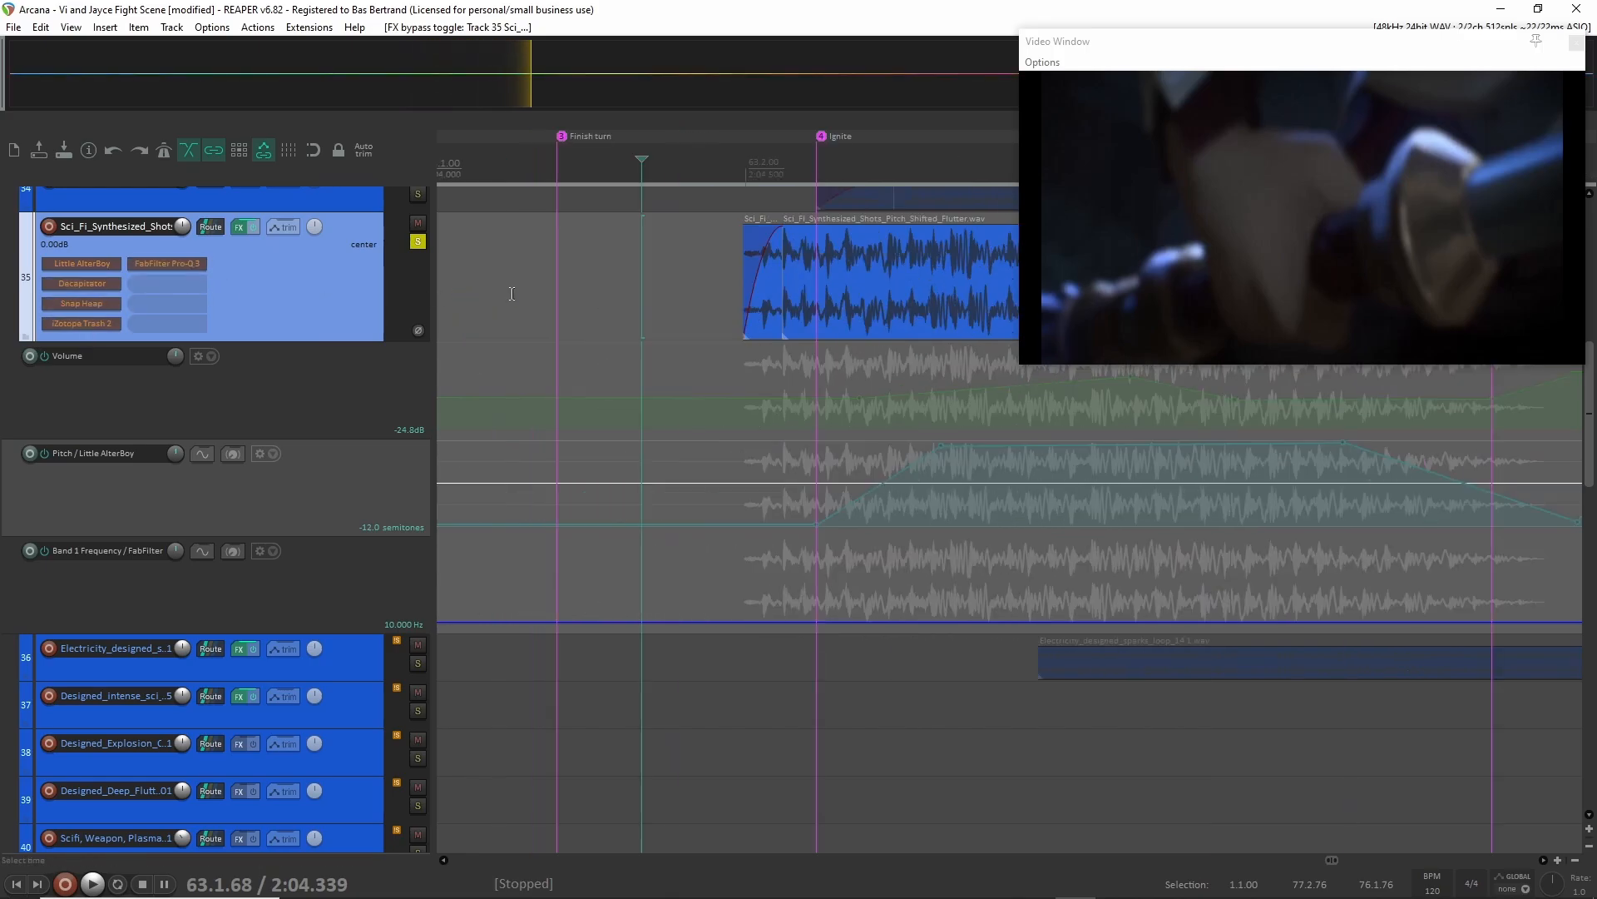
click(569, 290)
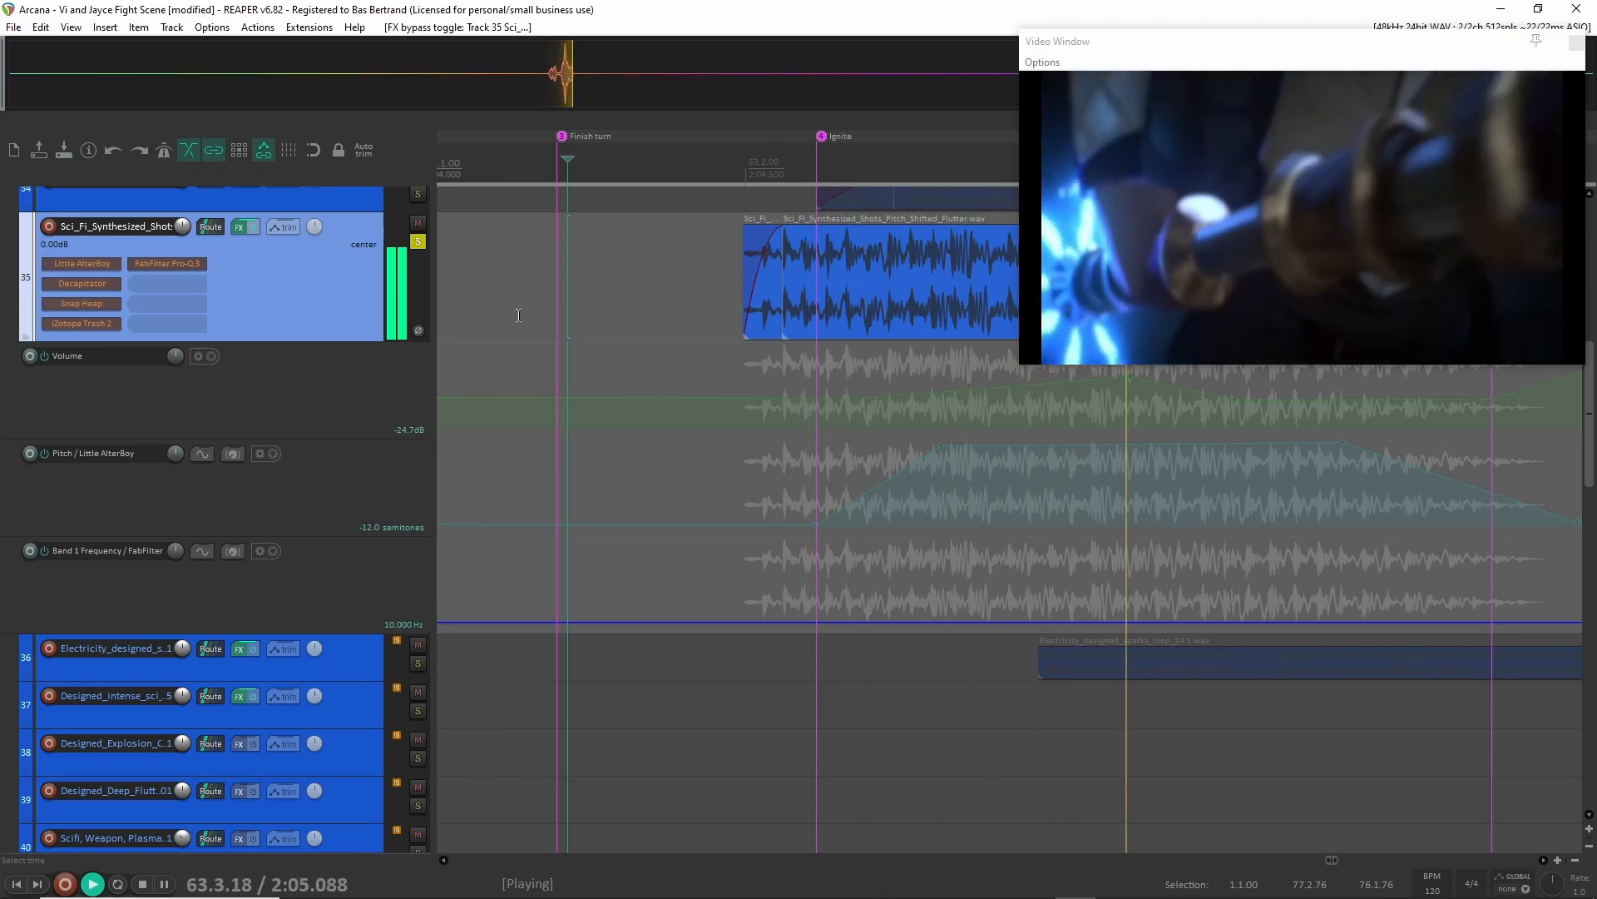
key(space)
scroll(662, 323, down, 2)
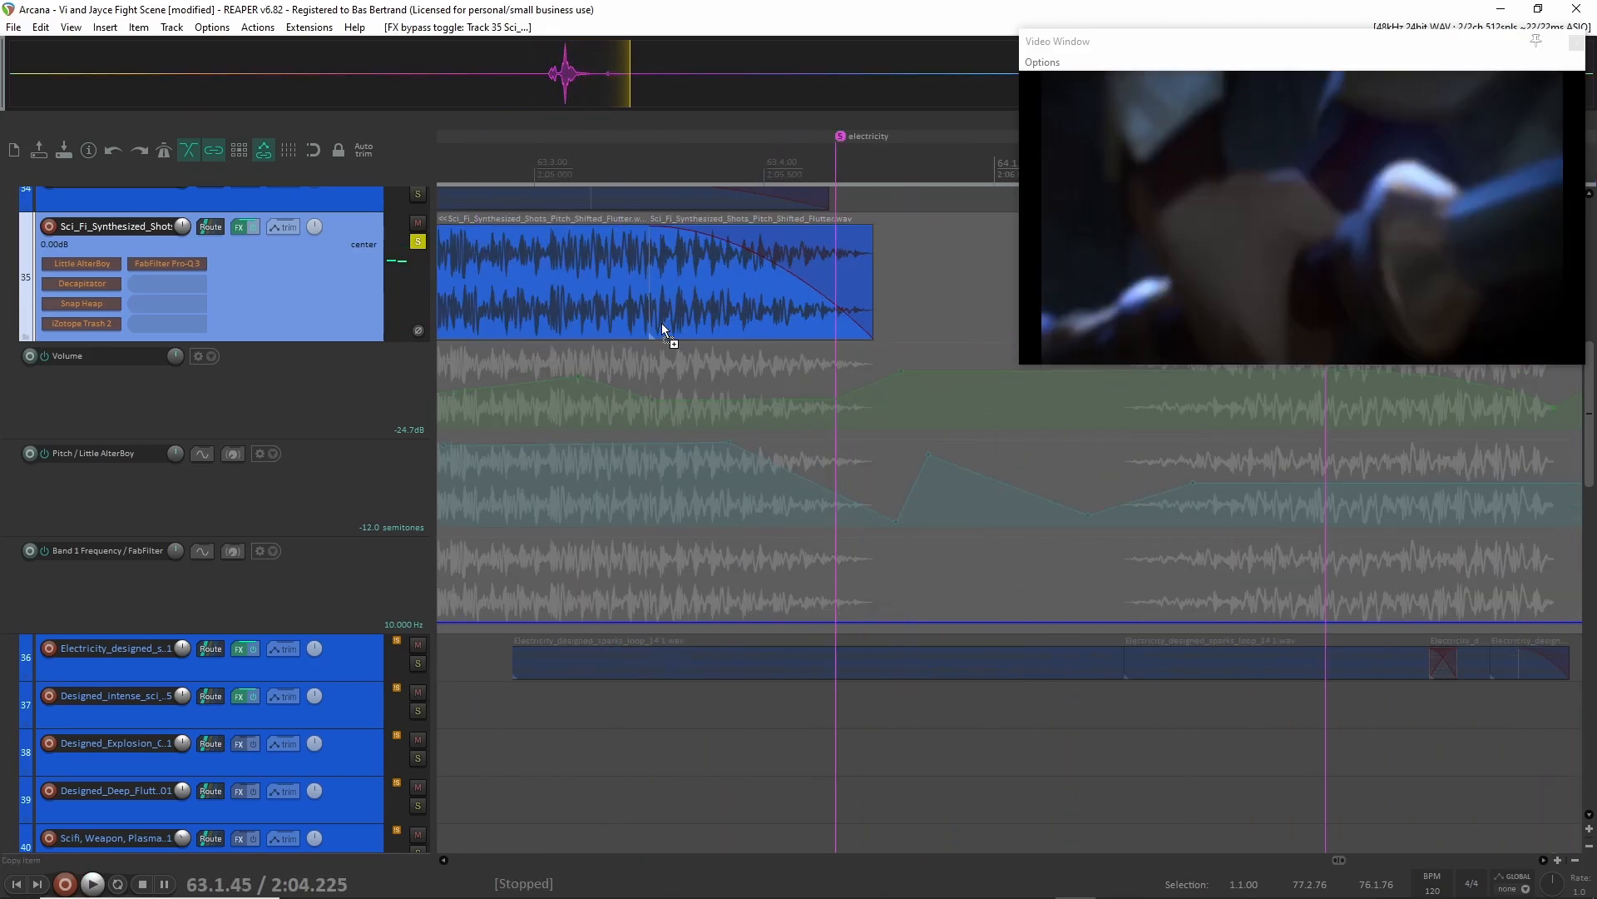
Unsolo the Sparks group and its three child tracks, leaving the Electric group's solo on.
scroll(649, 330, up, 5)
scroll(614, 357, left, 5)
scroll(599, 381, up, 2)
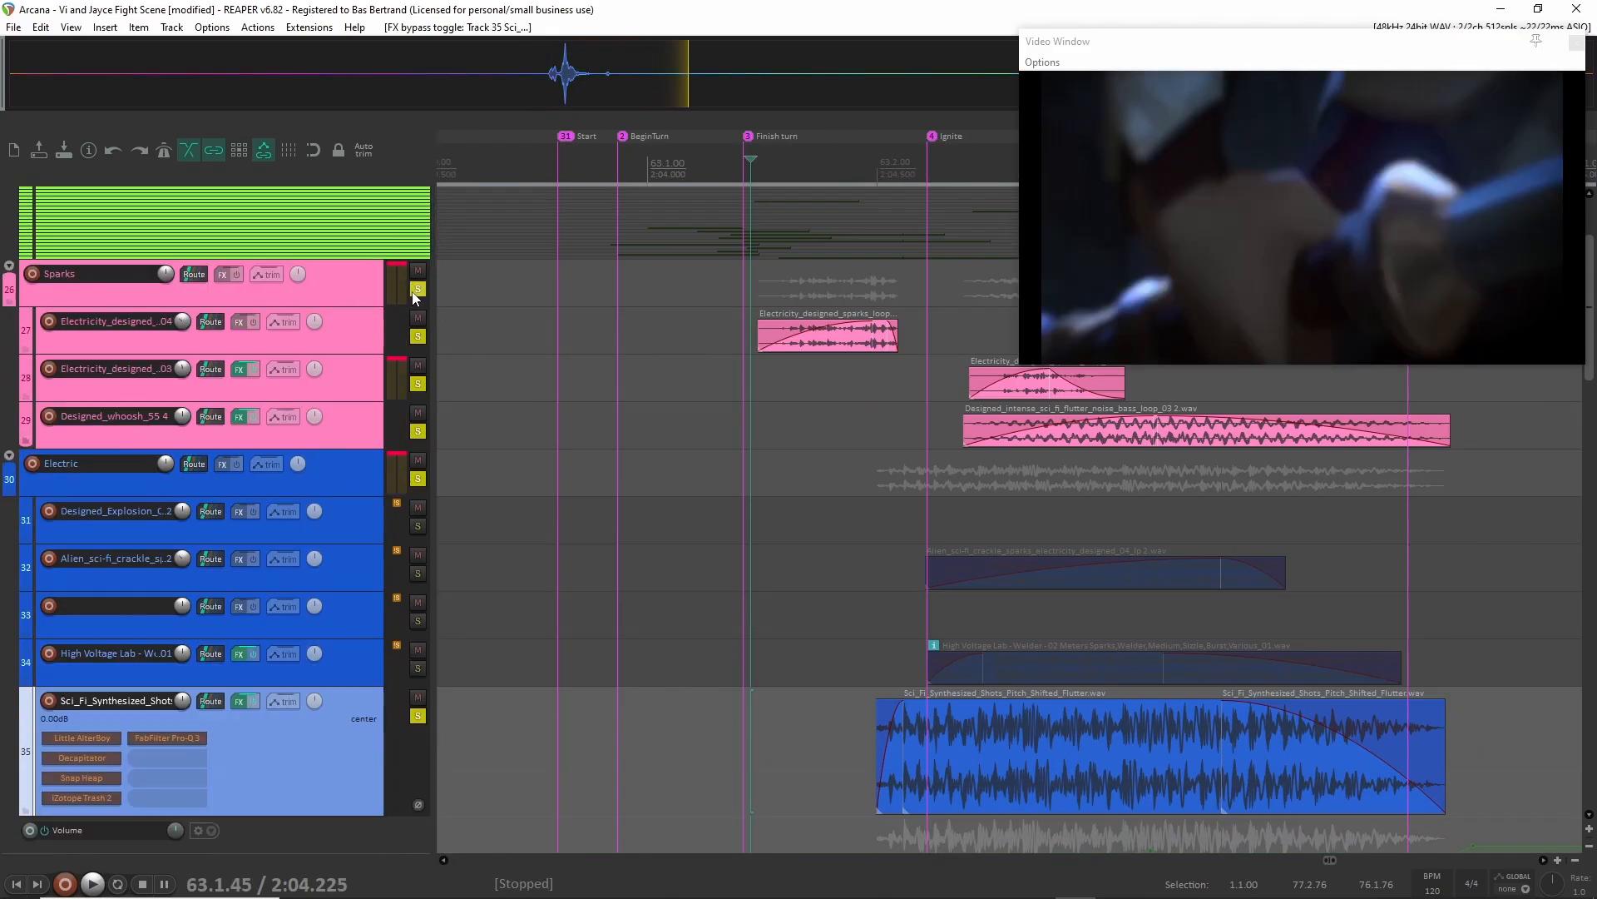
click(418, 289)
click(417, 336)
click(418, 383)
click(418, 433)
Play the unprocessed Sci_Fi_Synthesized_Shots track from 63.1.88, just before its first clip.
scroll(966, 654, down, 2)
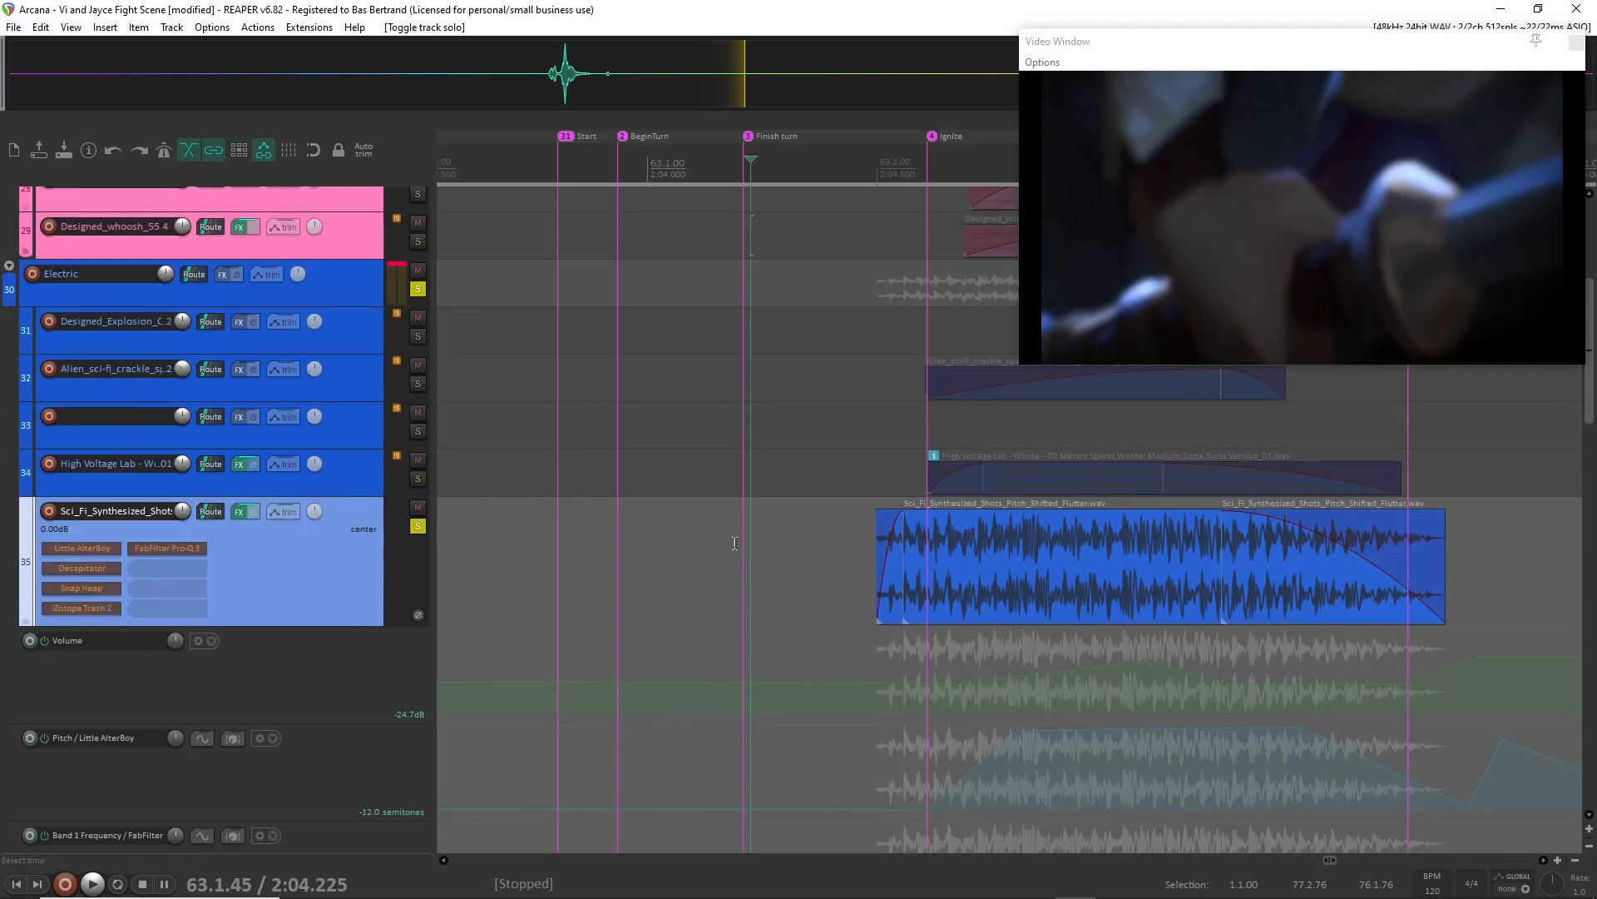
key(space)
key(space)
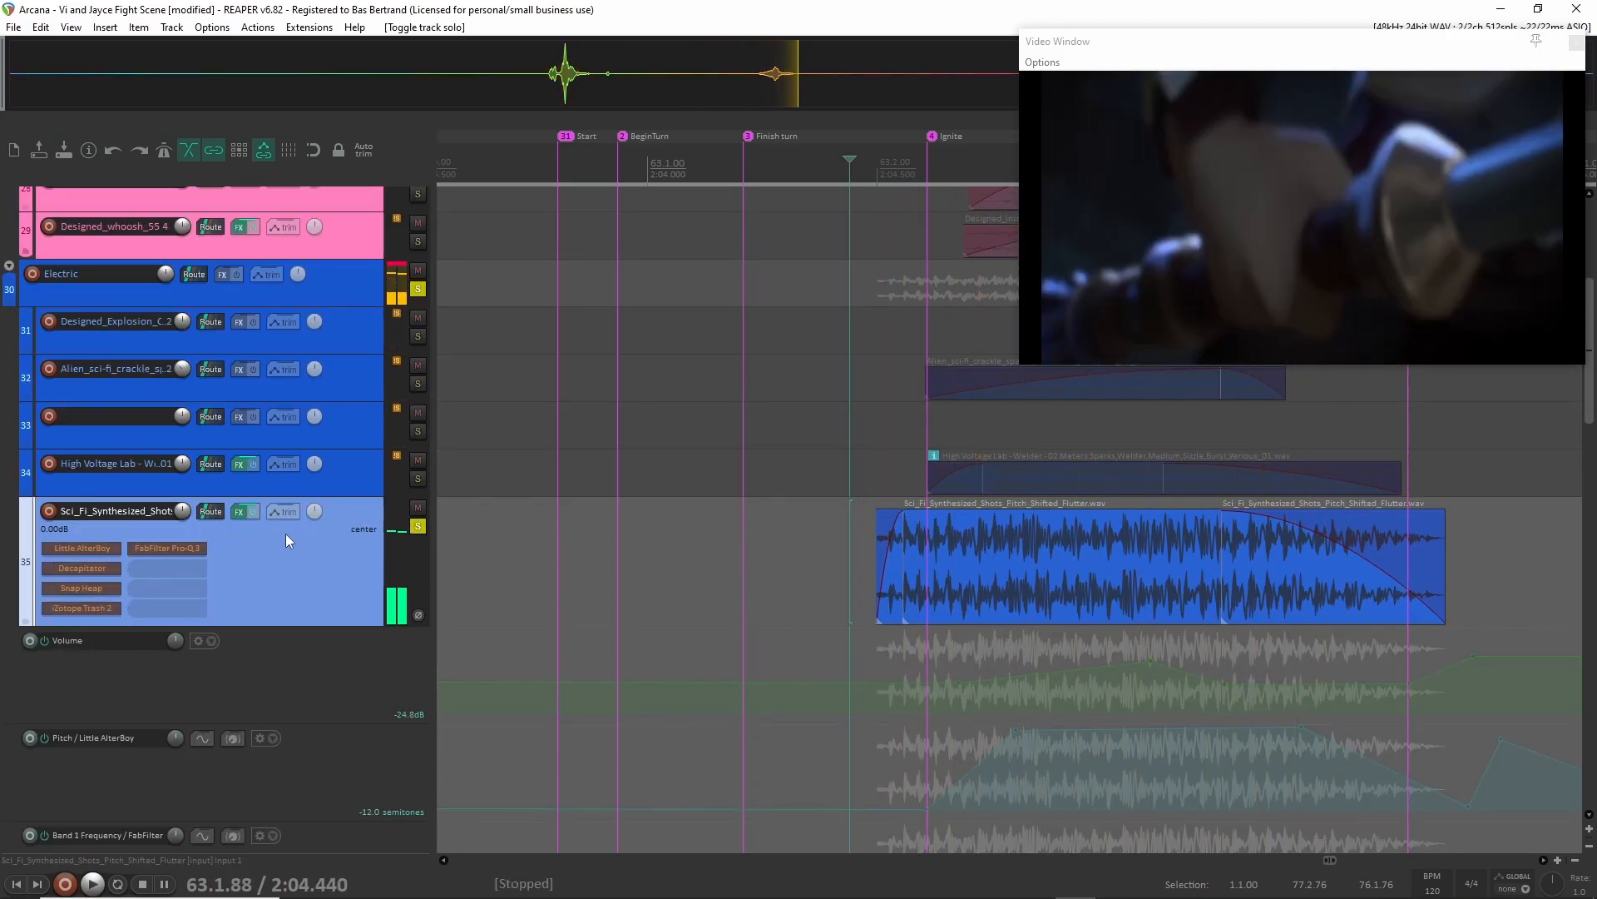
Re-enable Little AlterBoy on the Sci_Fi_Synthesized_Shots track and play it from 63.1.79.
click(87, 548)
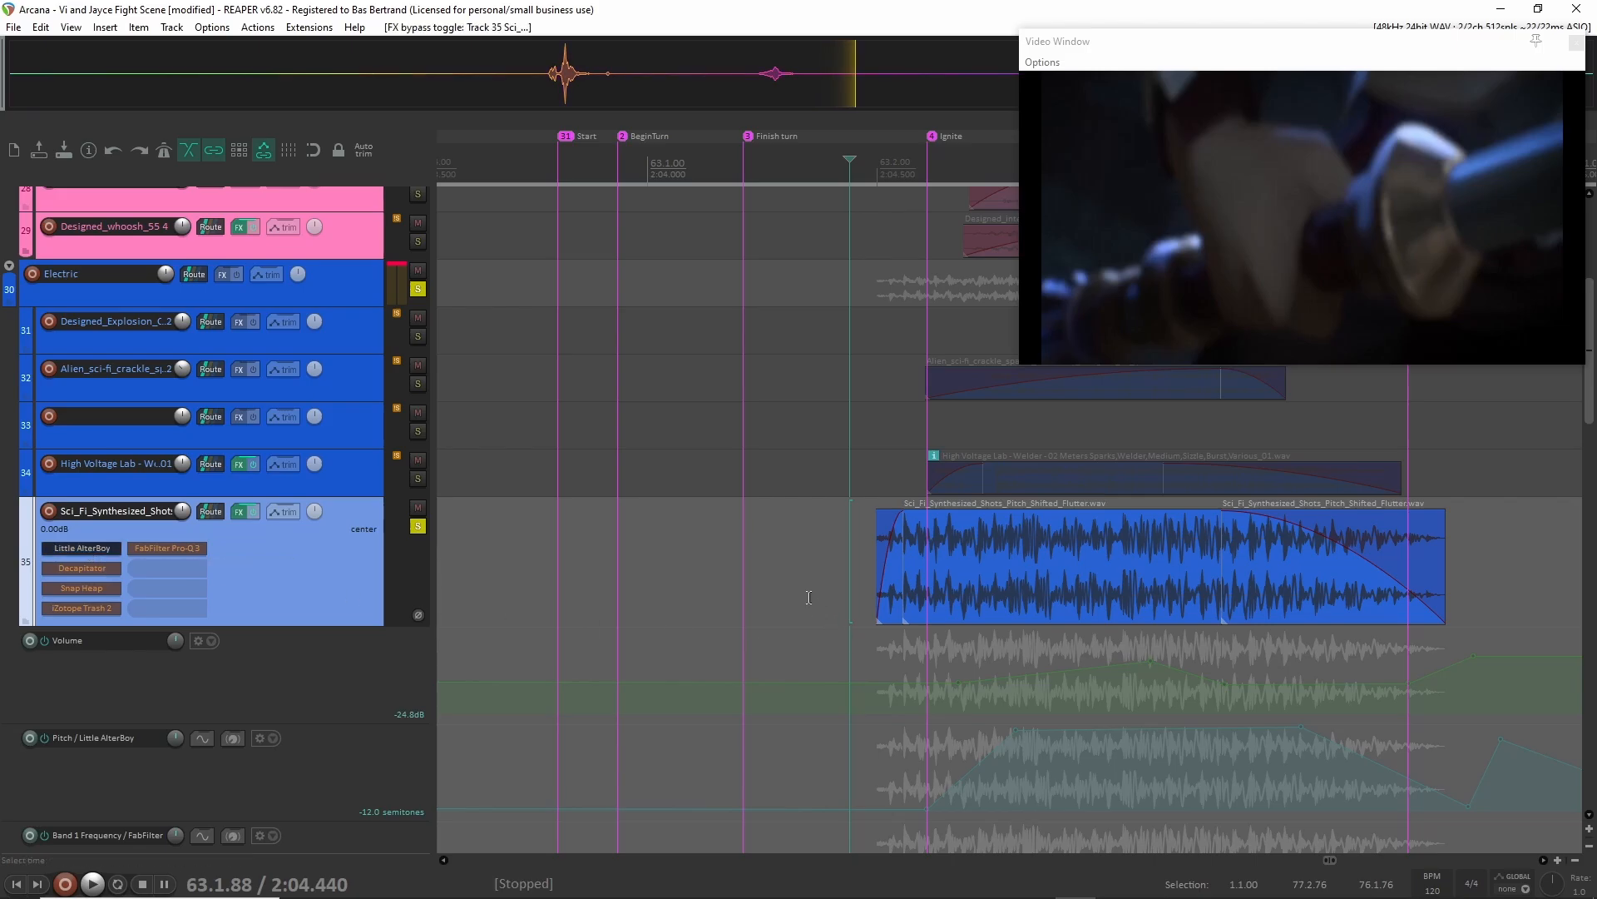
click(825, 578)
key(space)
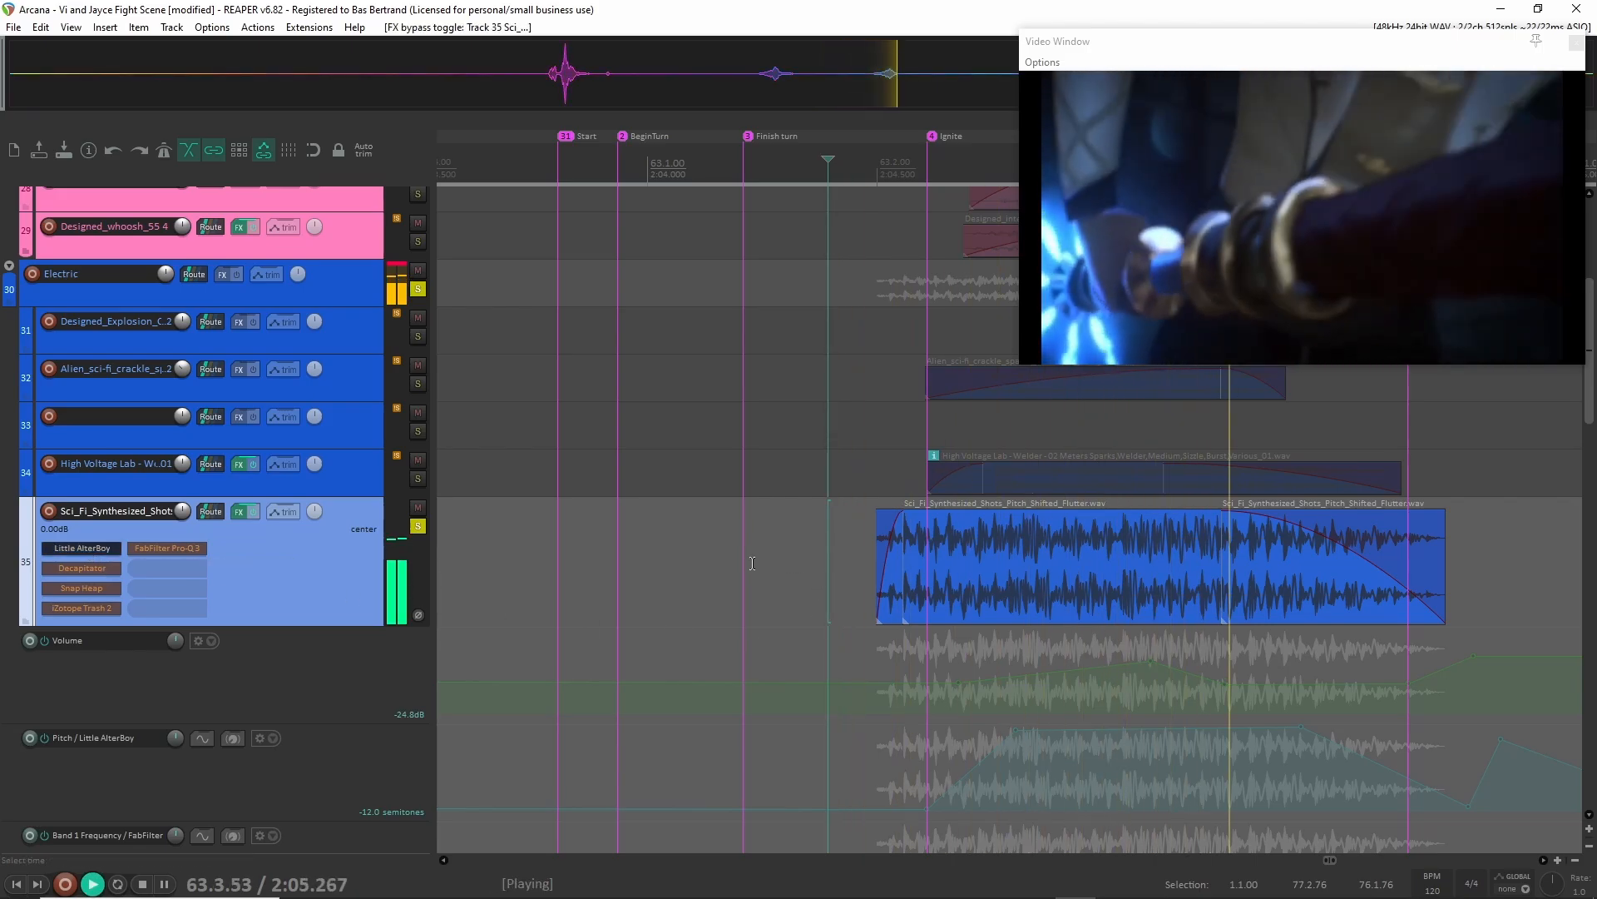
key(space)
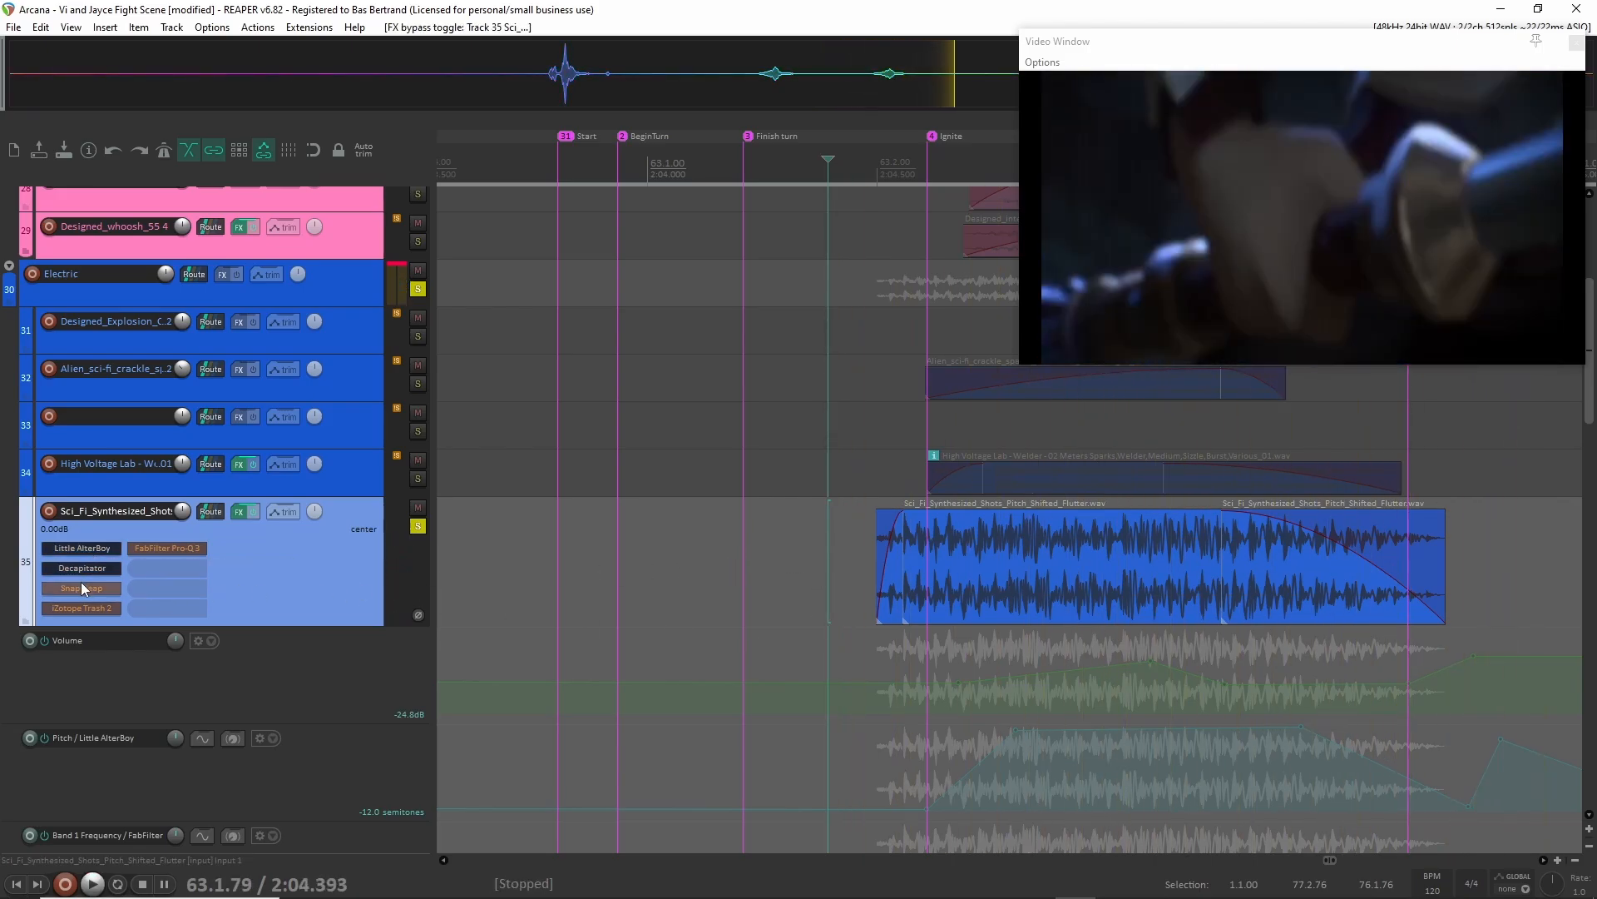
Play the Sci_Fi_Synthesized_Shots track from 63.1.64 with Little AlterBoy and Decapitator active.
click(795, 583)
key(space)
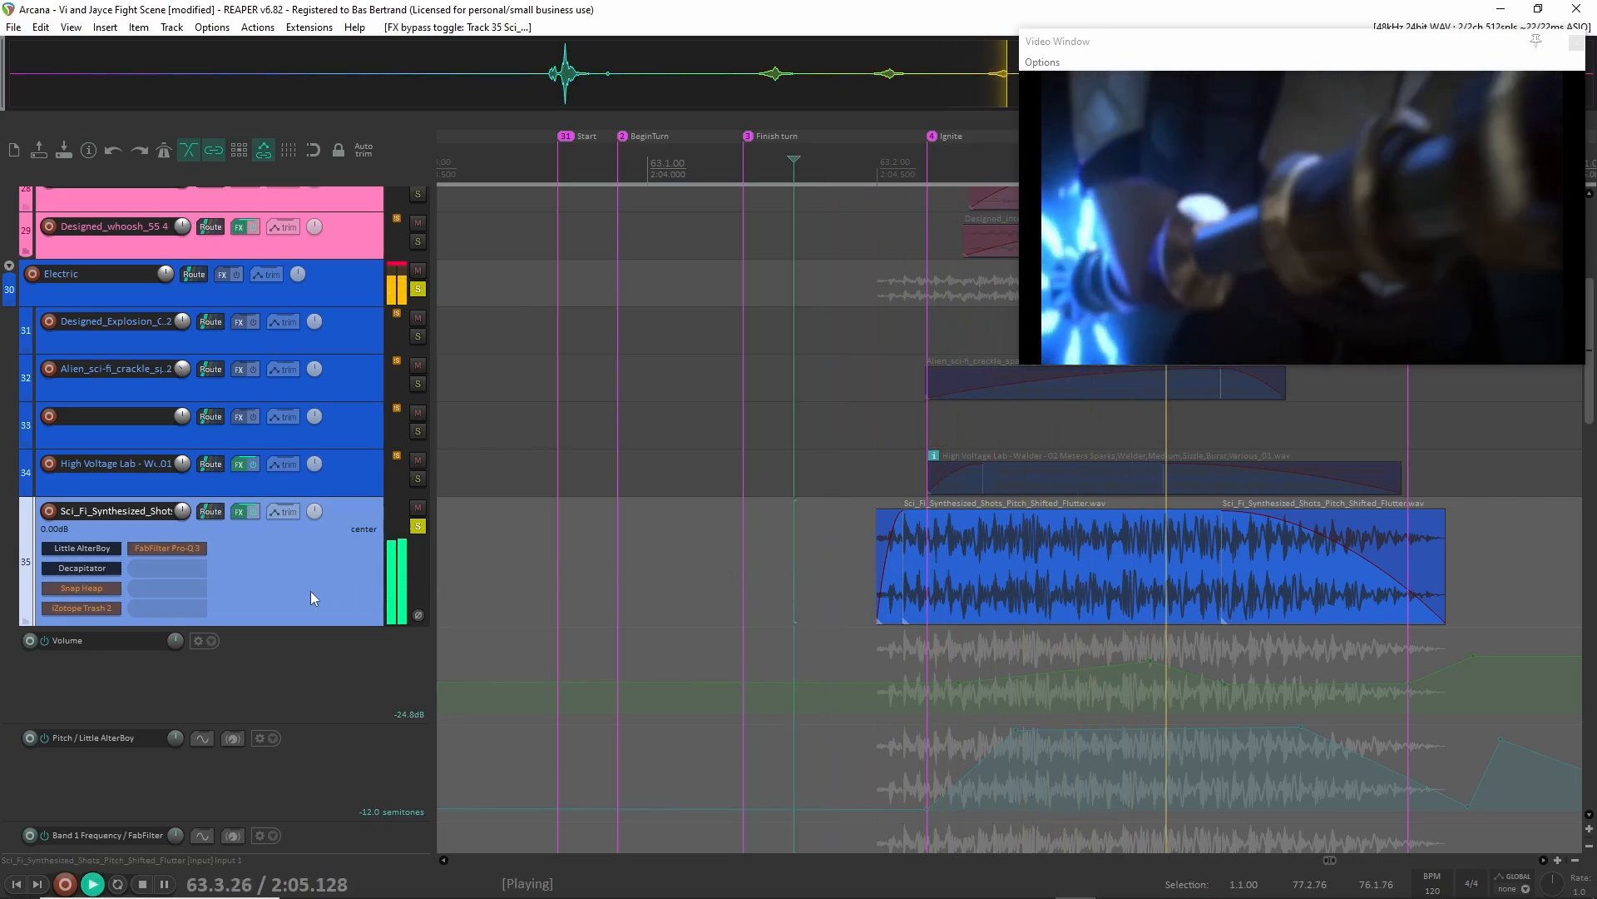
key(space)
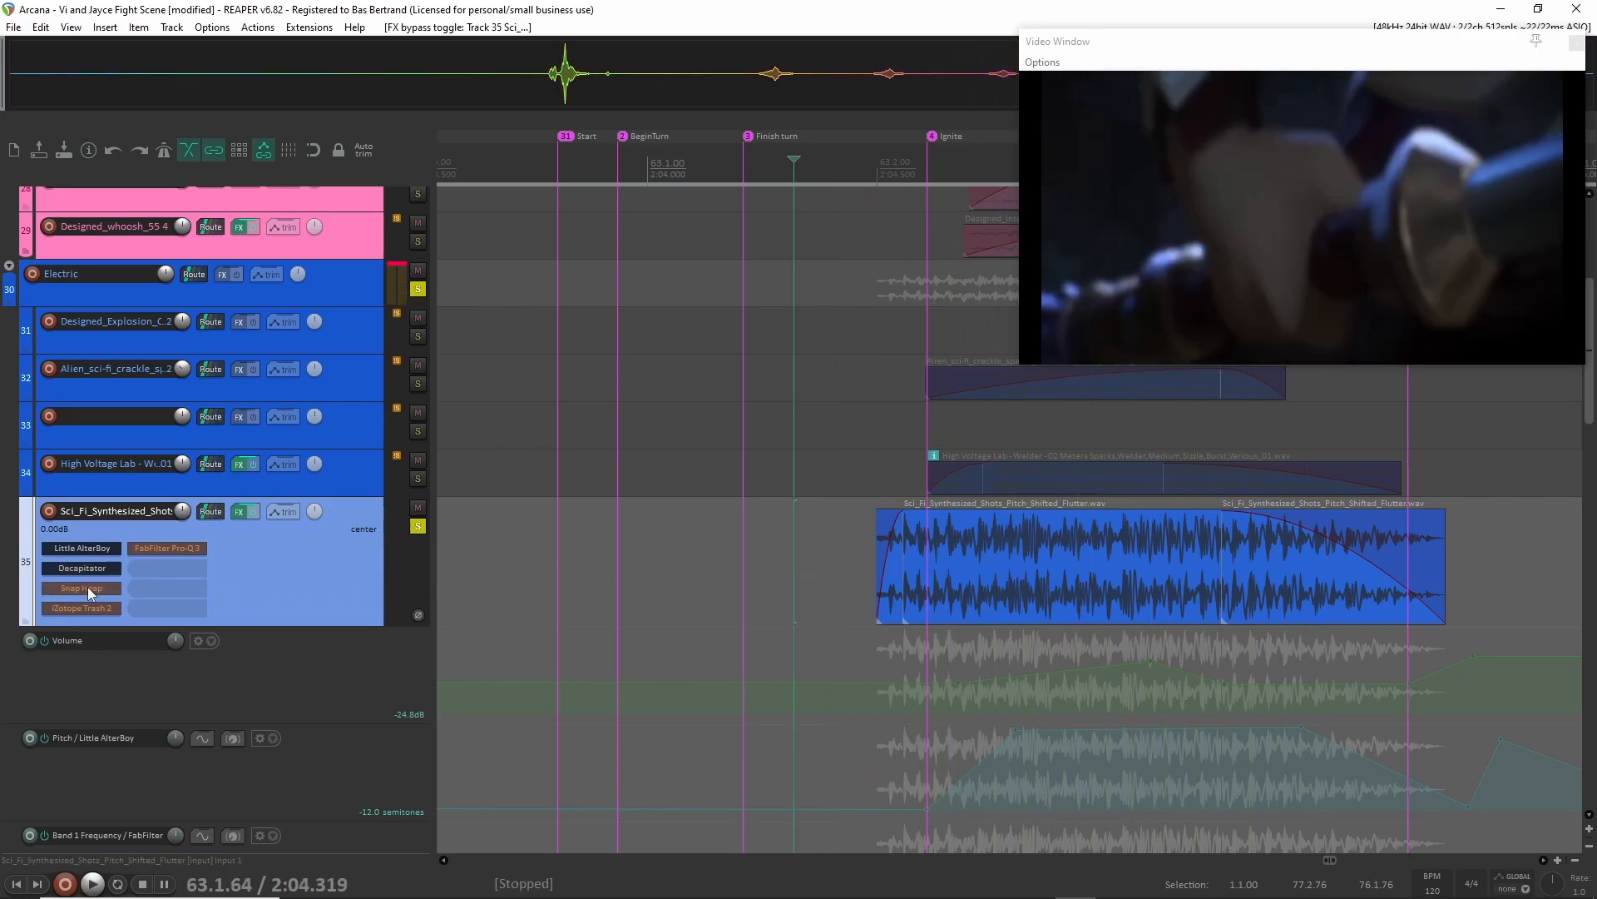
Re-enable Snap Heap, inspect its 3-Band EQ and Distortion modules, and play the track from 63.1.65.
ctrl+click(87, 586)
drag(1596, 117, 522, 89)
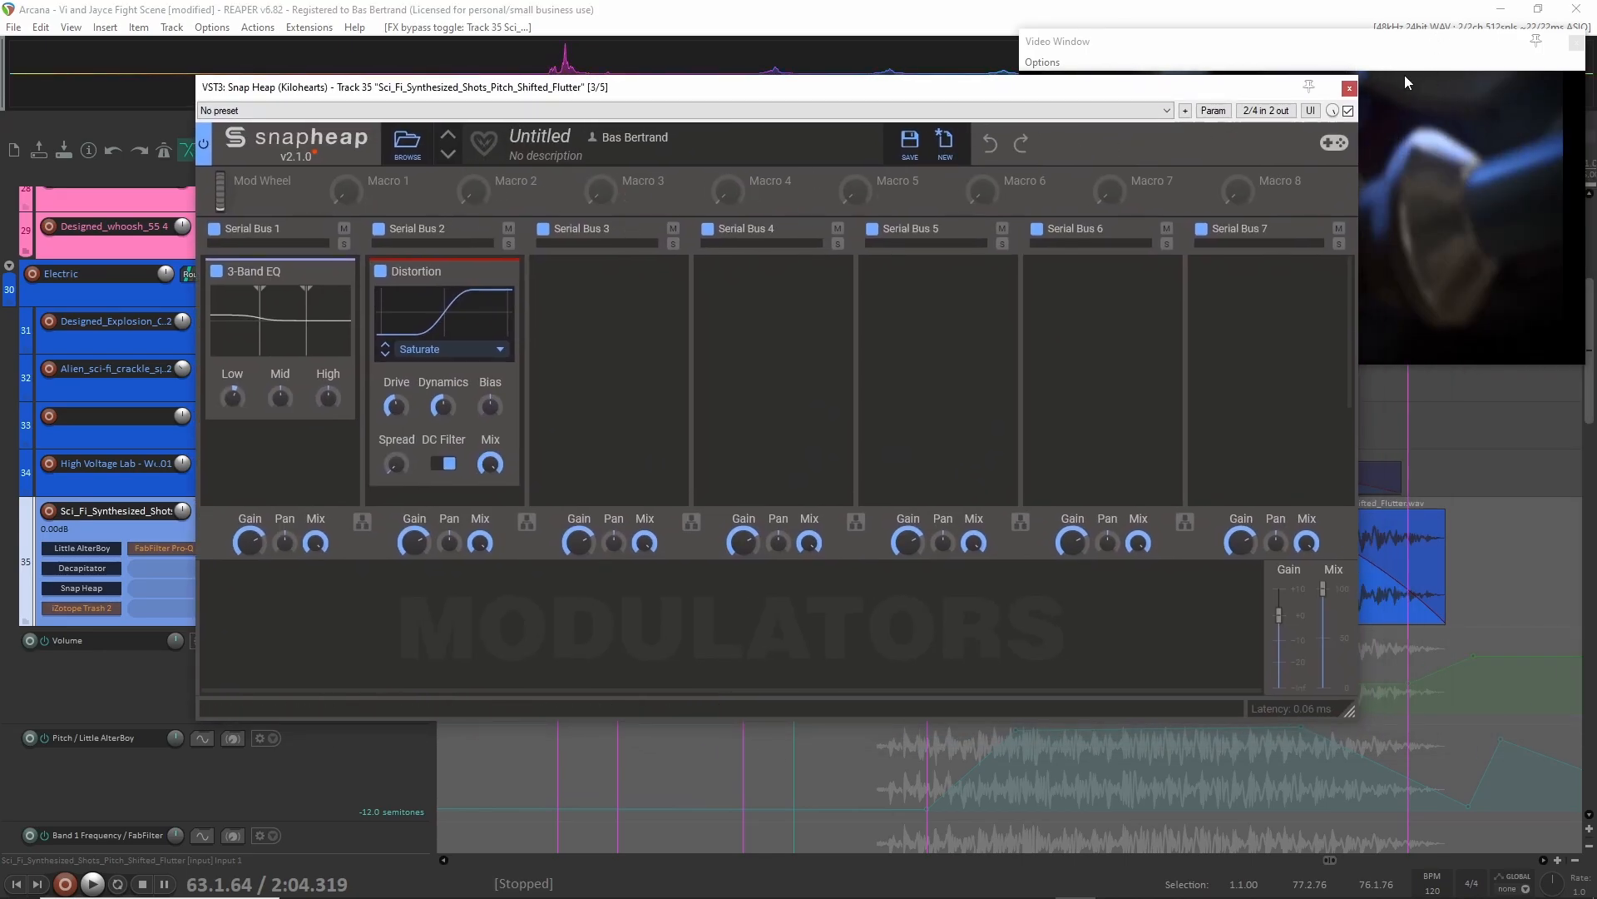
click(1349, 88)
key(space)
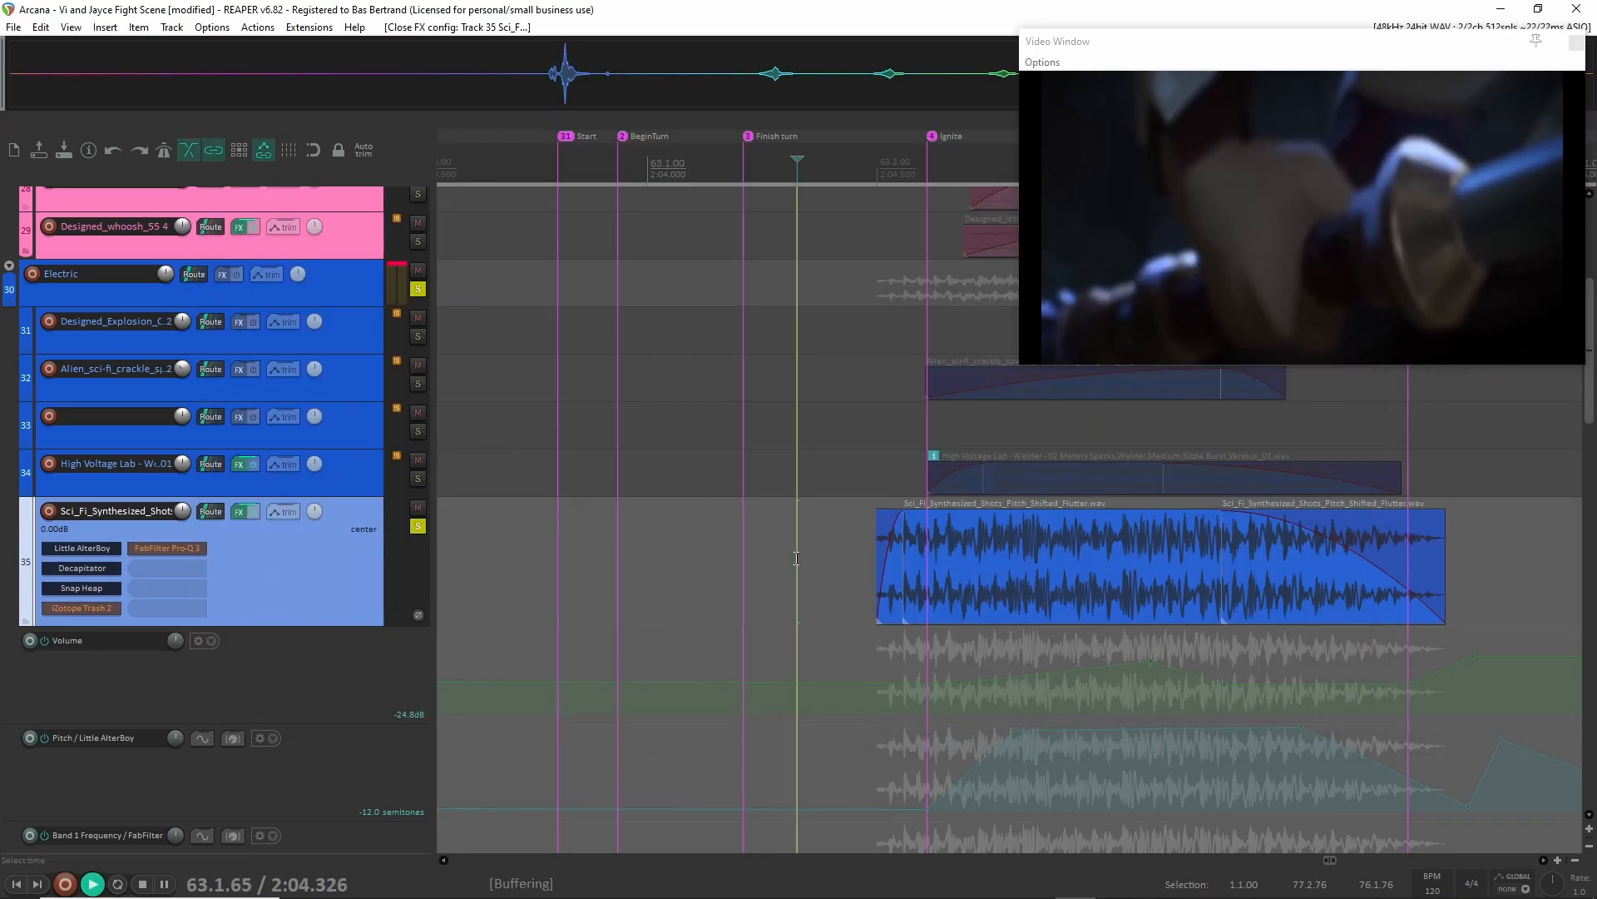
key(space)
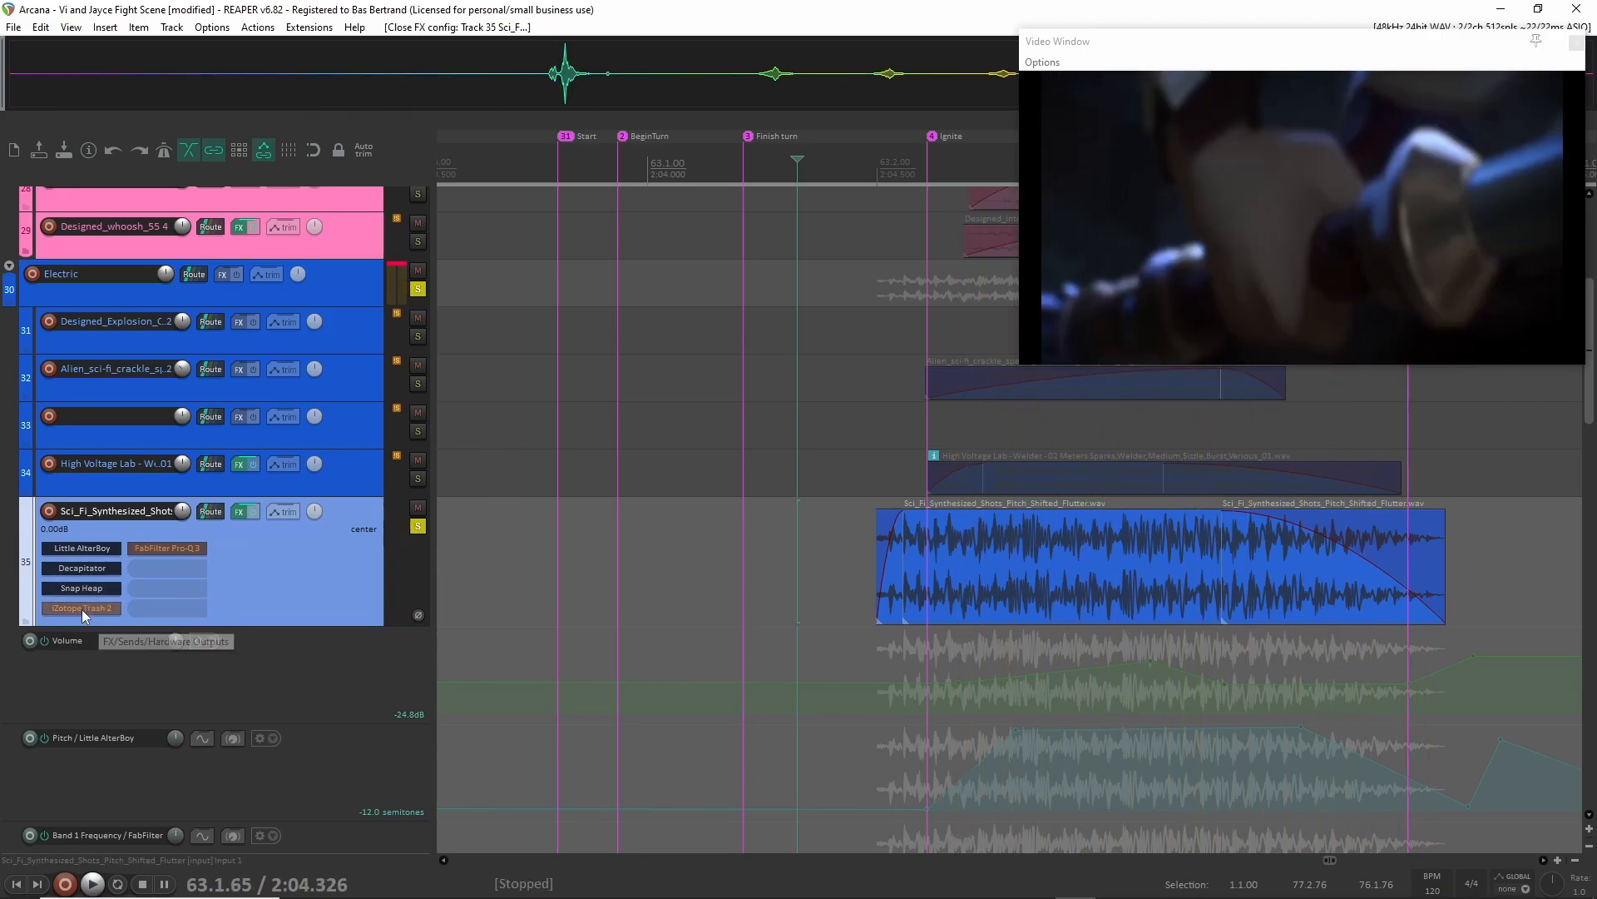
Re-enable iZotope Trash 2 on the track and inspect its Trash module settings, dismissing the preset manager.
shift+click(85, 609)
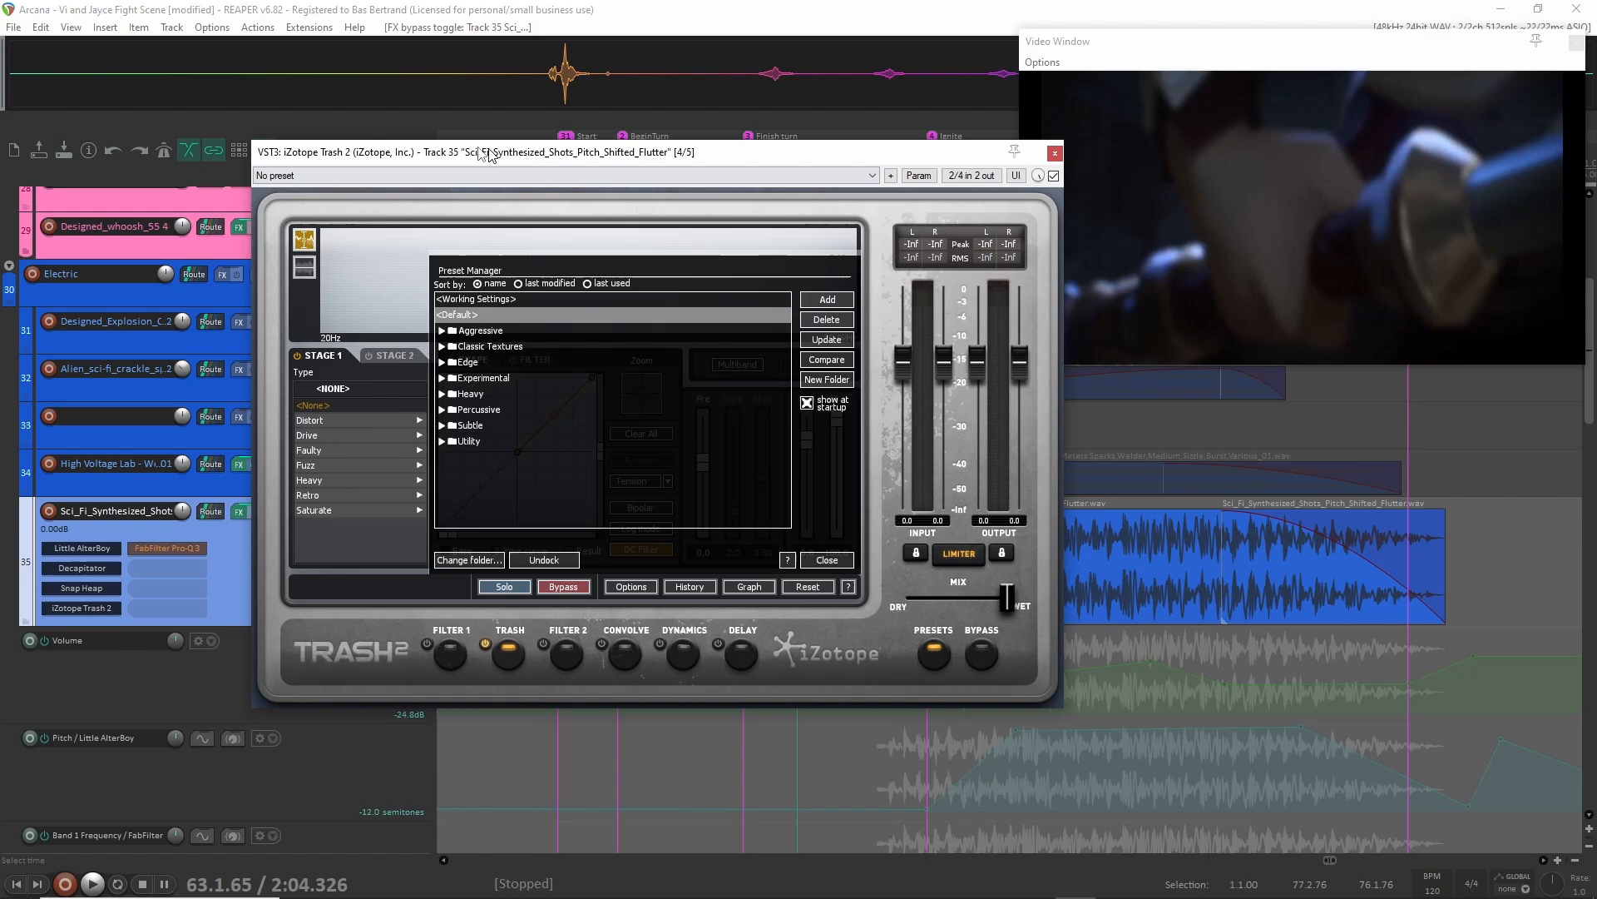
drag(489, 154, 459, 152)
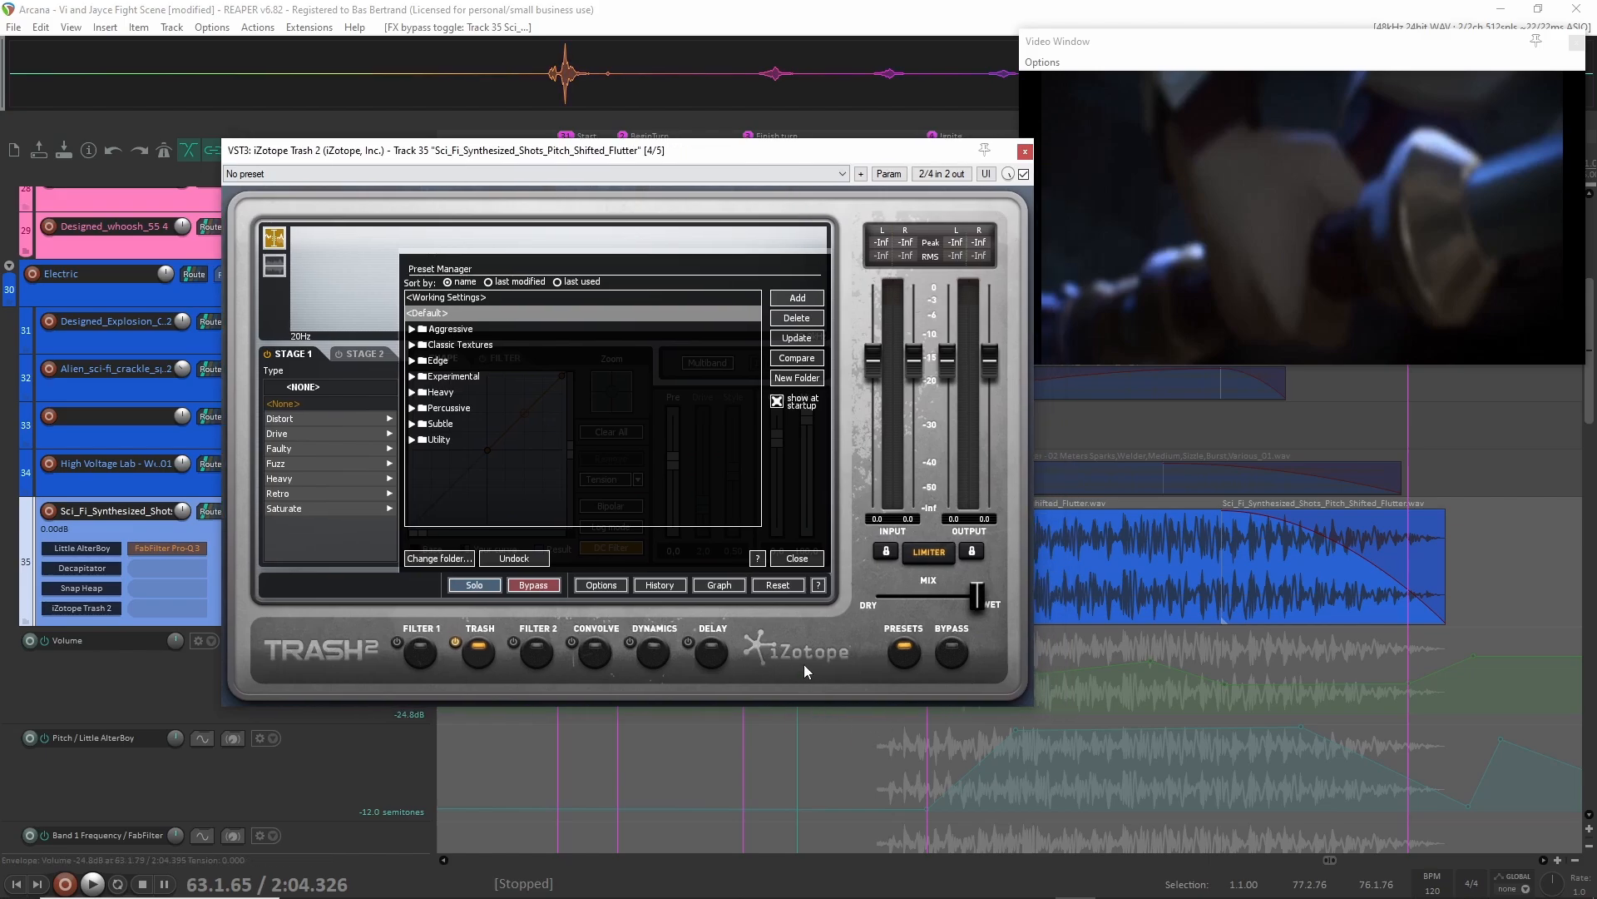
click(797, 558)
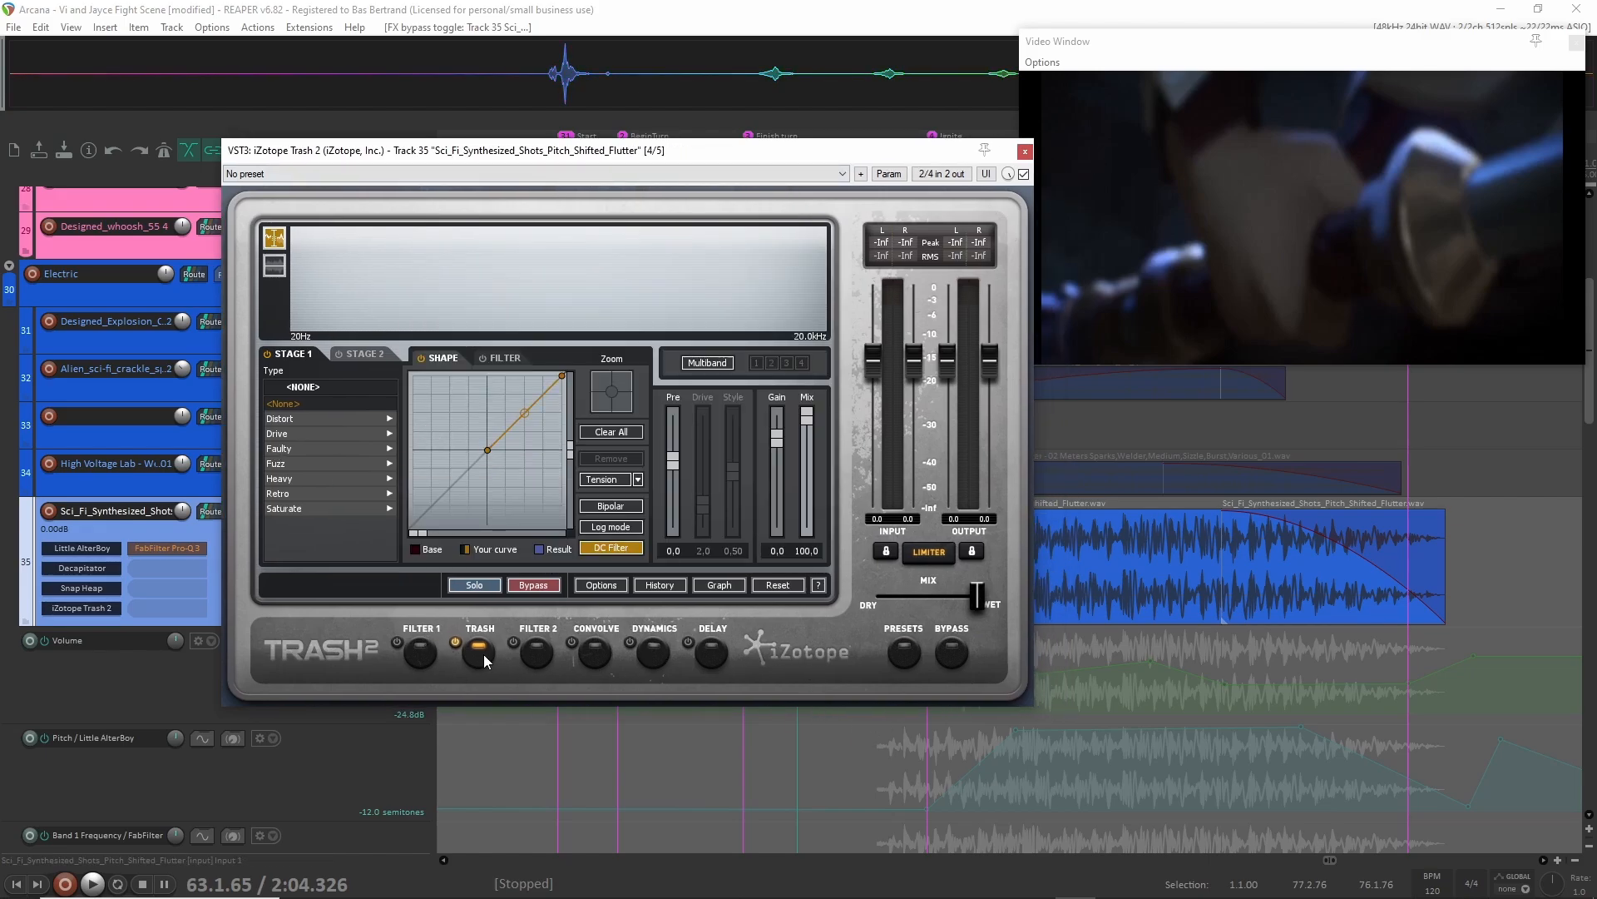
click(1026, 152)
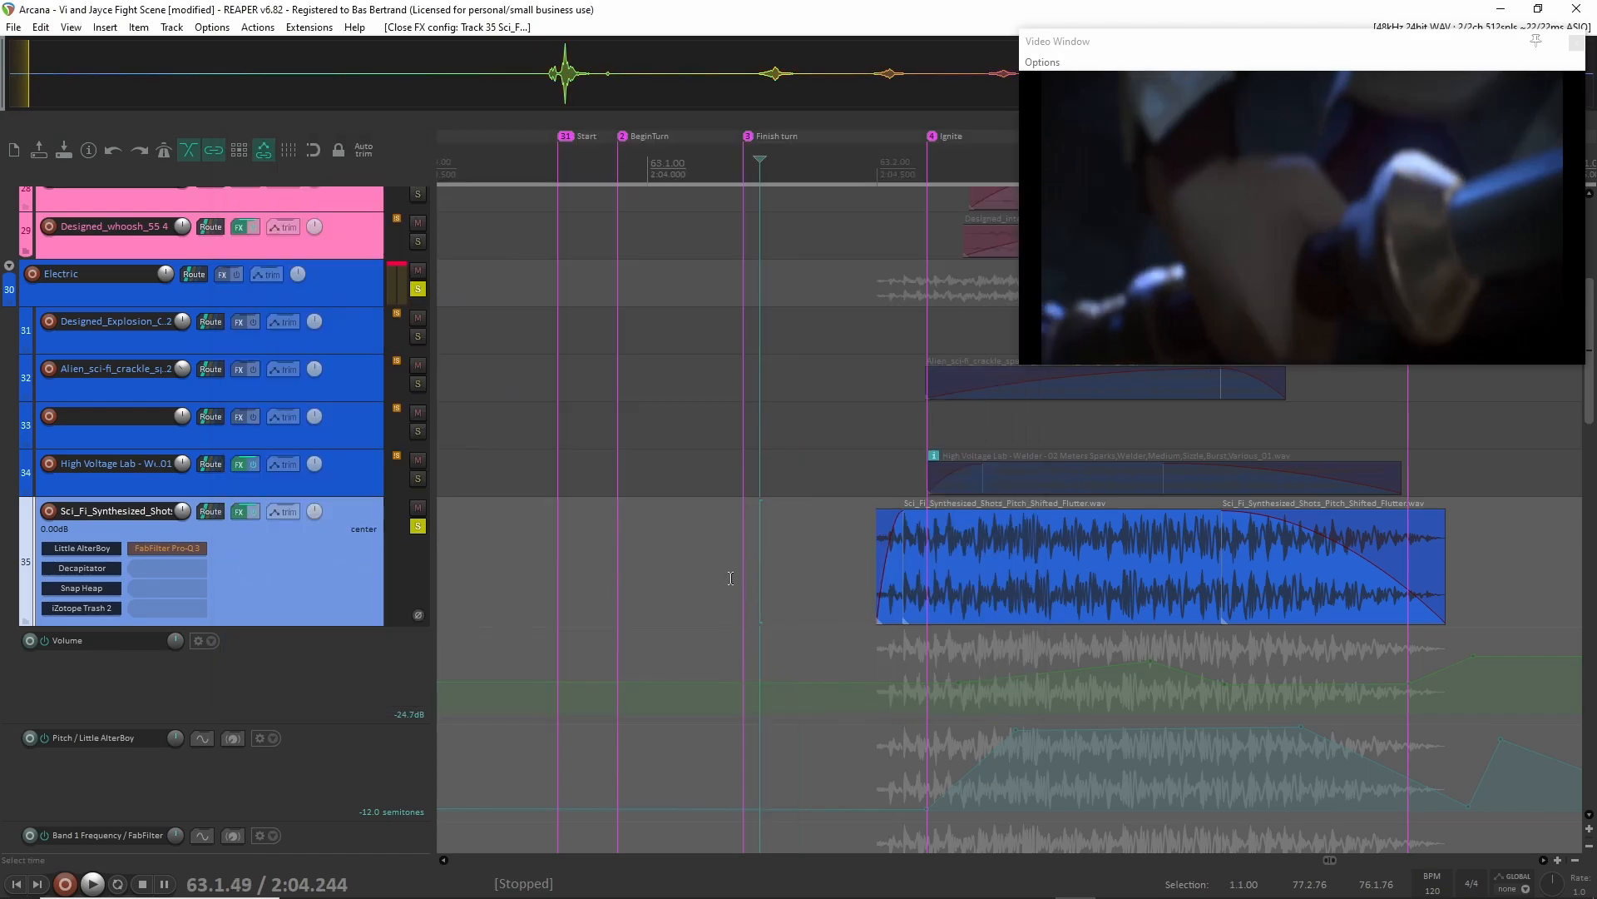
Play the Sci_Fi_Synthesized_Shots track with iZotope Trash 2 active, re-enable FabFilter Pro-Q 3 and inspect its EQ curve.
key(space)
key(space)
click(202, 549)
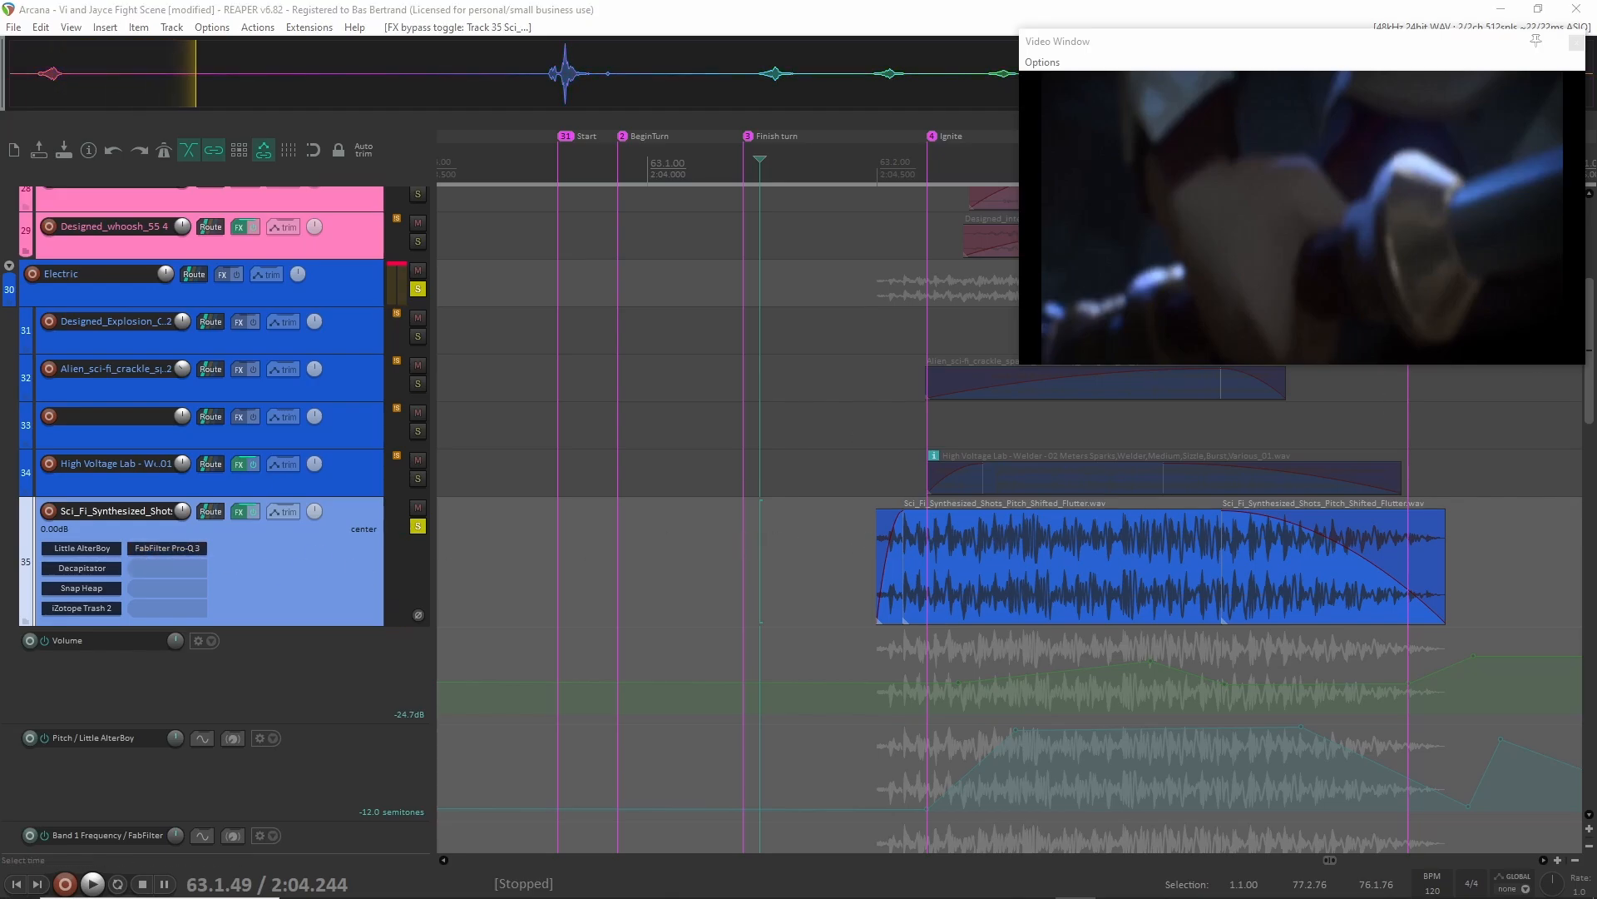
drag(596, 215, 480, 234)
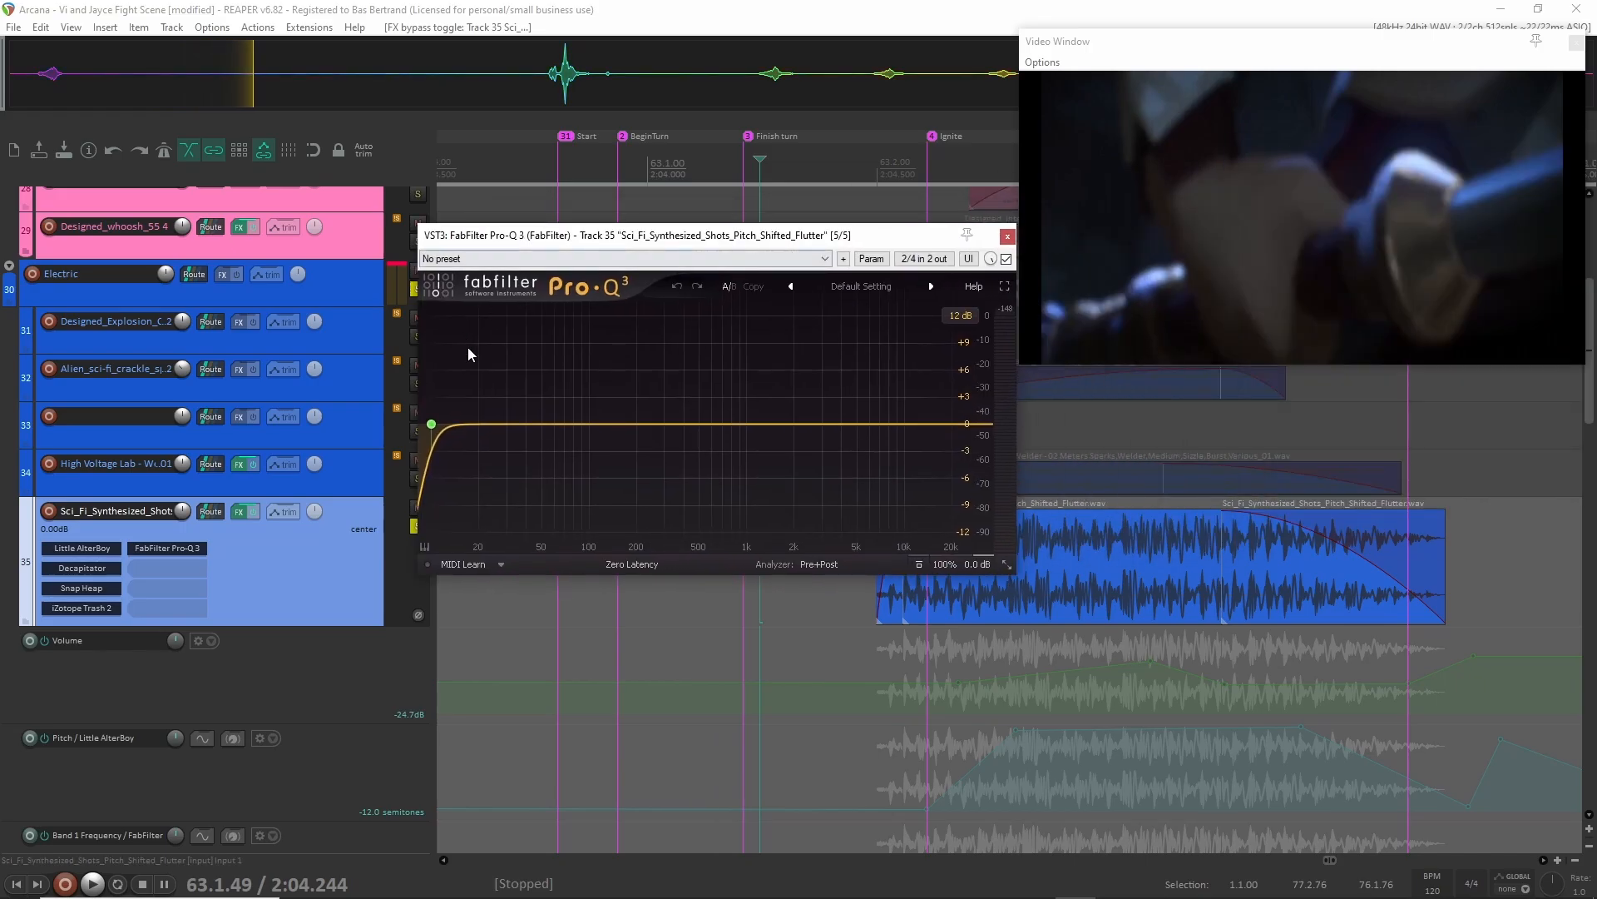
click(1006, 238)
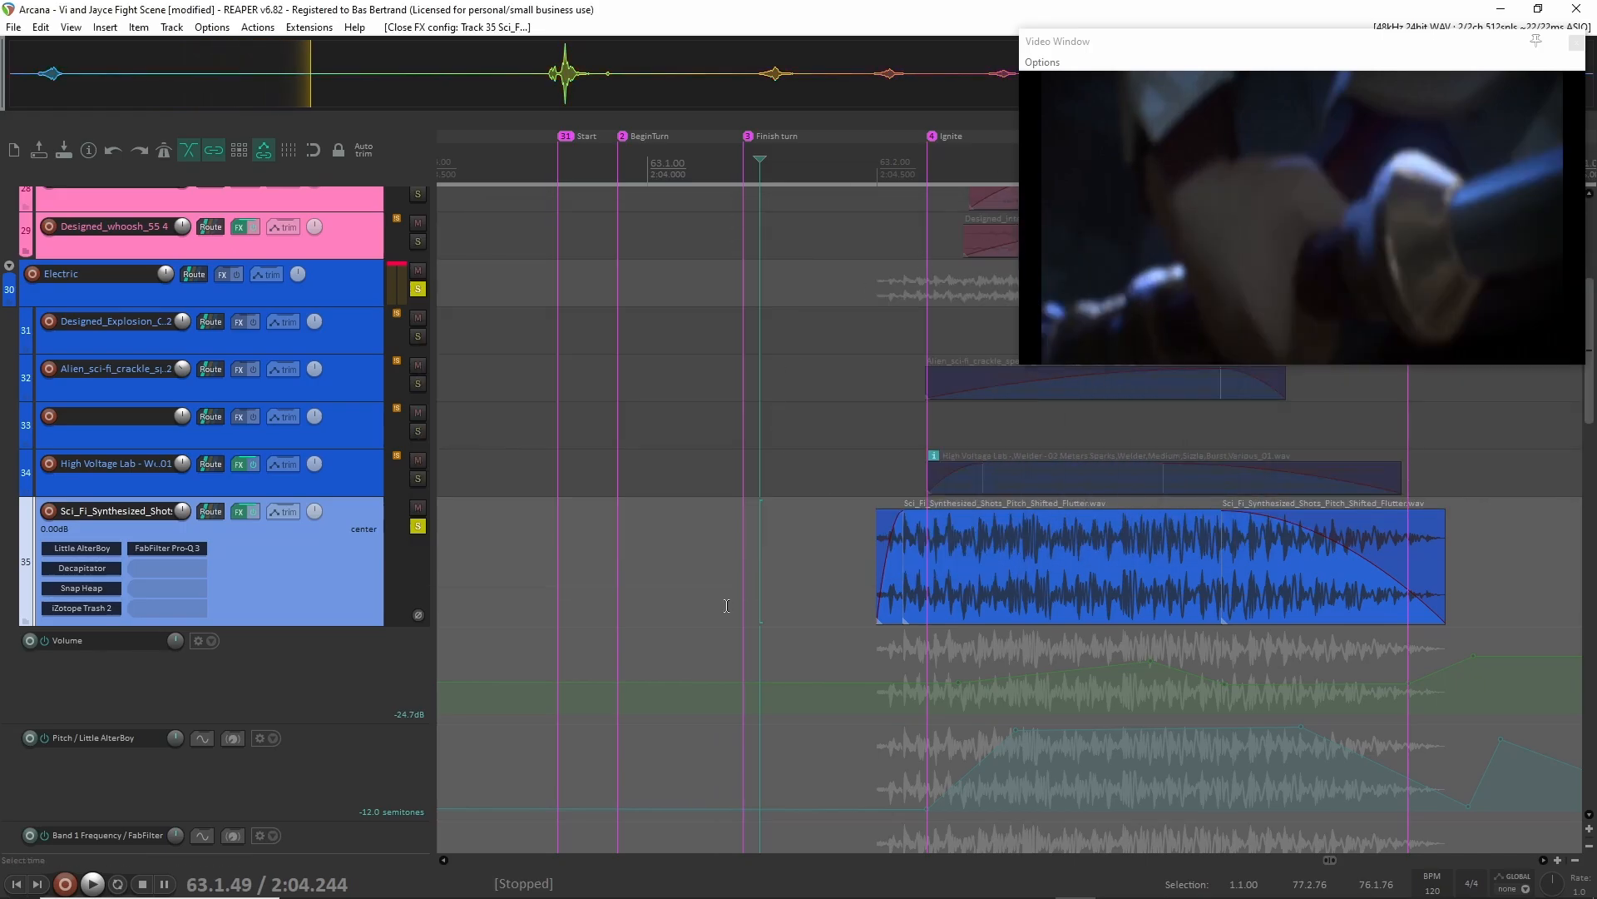
Play the Sci_Fi_Synthesized_Shots track with its full effect chain active, and remove its solo.
key(space)
key(space)
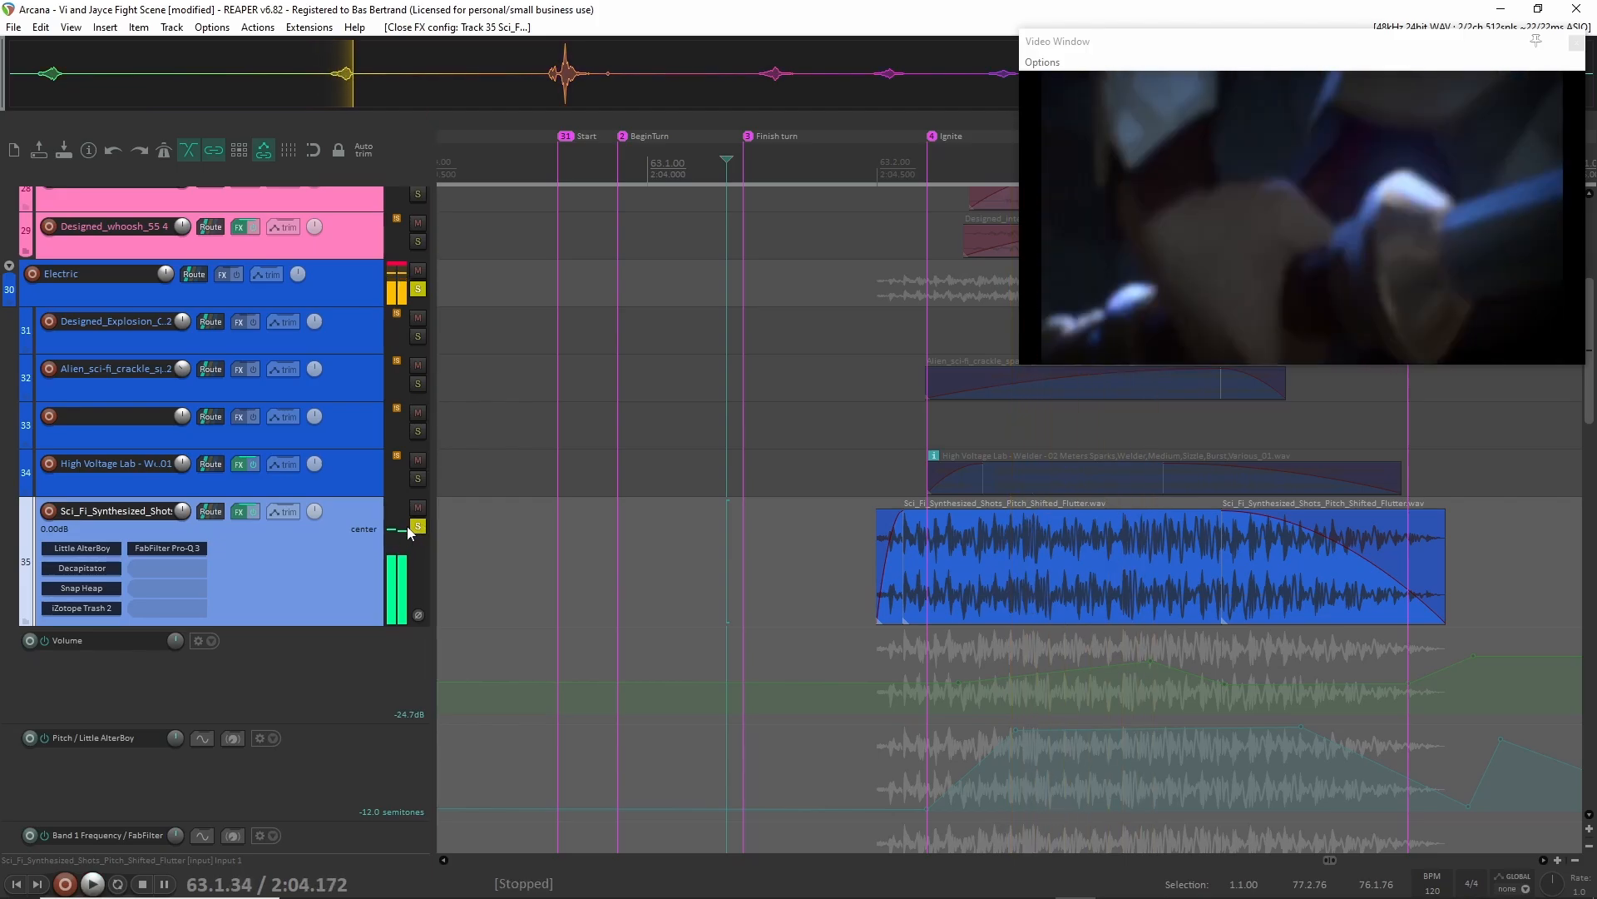
click(418, 526)
Solo the High Voltage Lab welder track and play it from 63.2.14.
scroll(537, 541, up, 1)
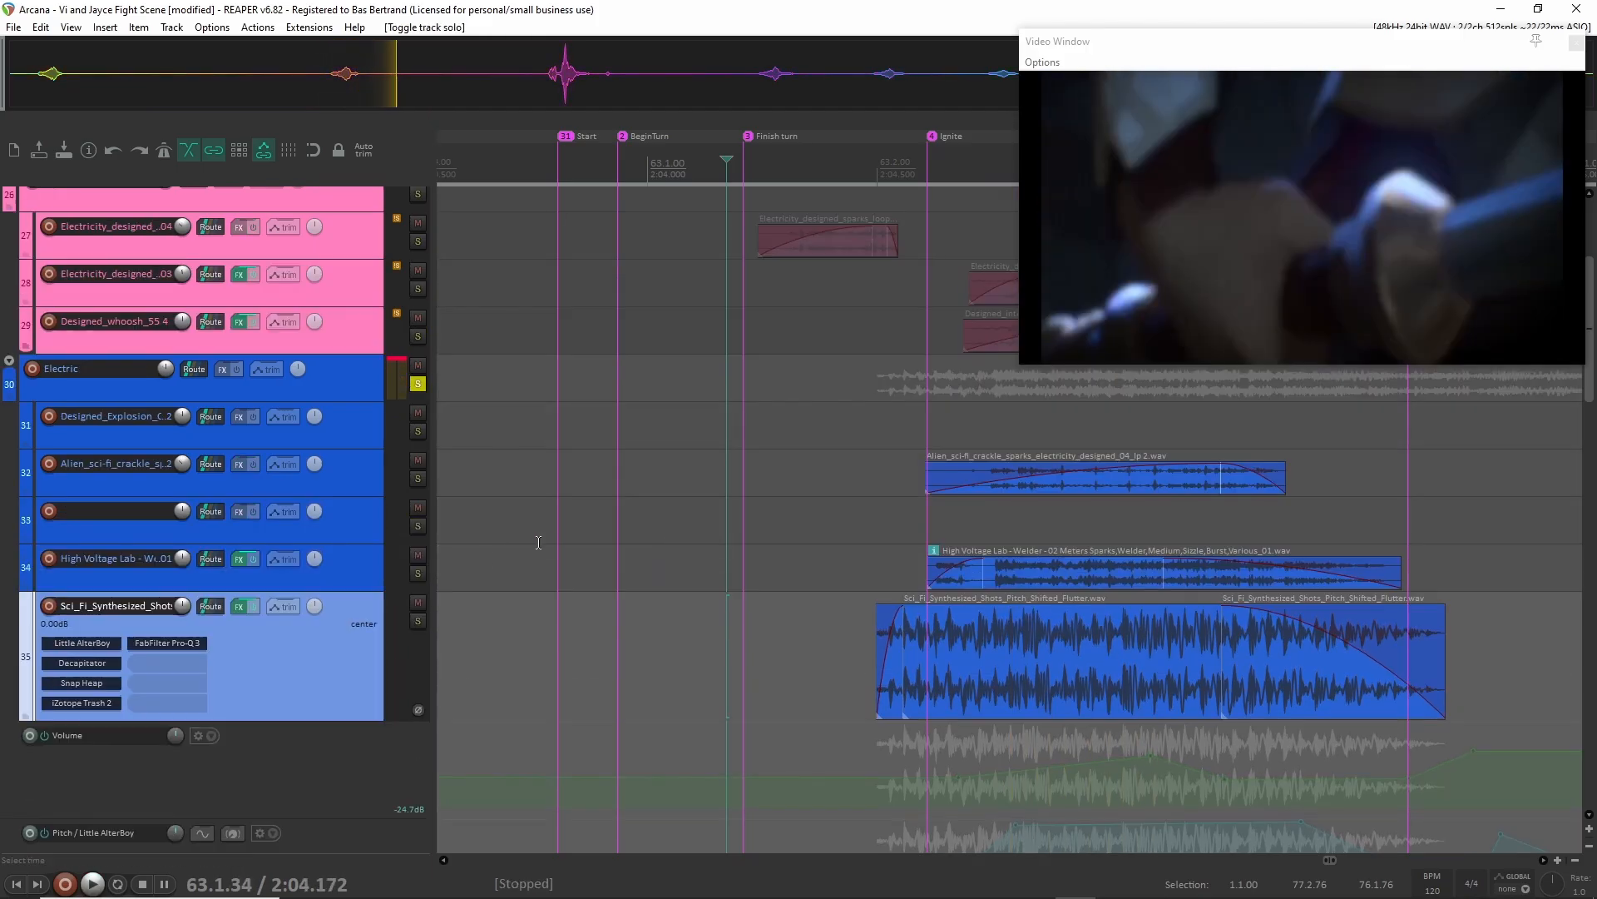
click(367, 571)
key(F6)
click(909, 562)
key(space)
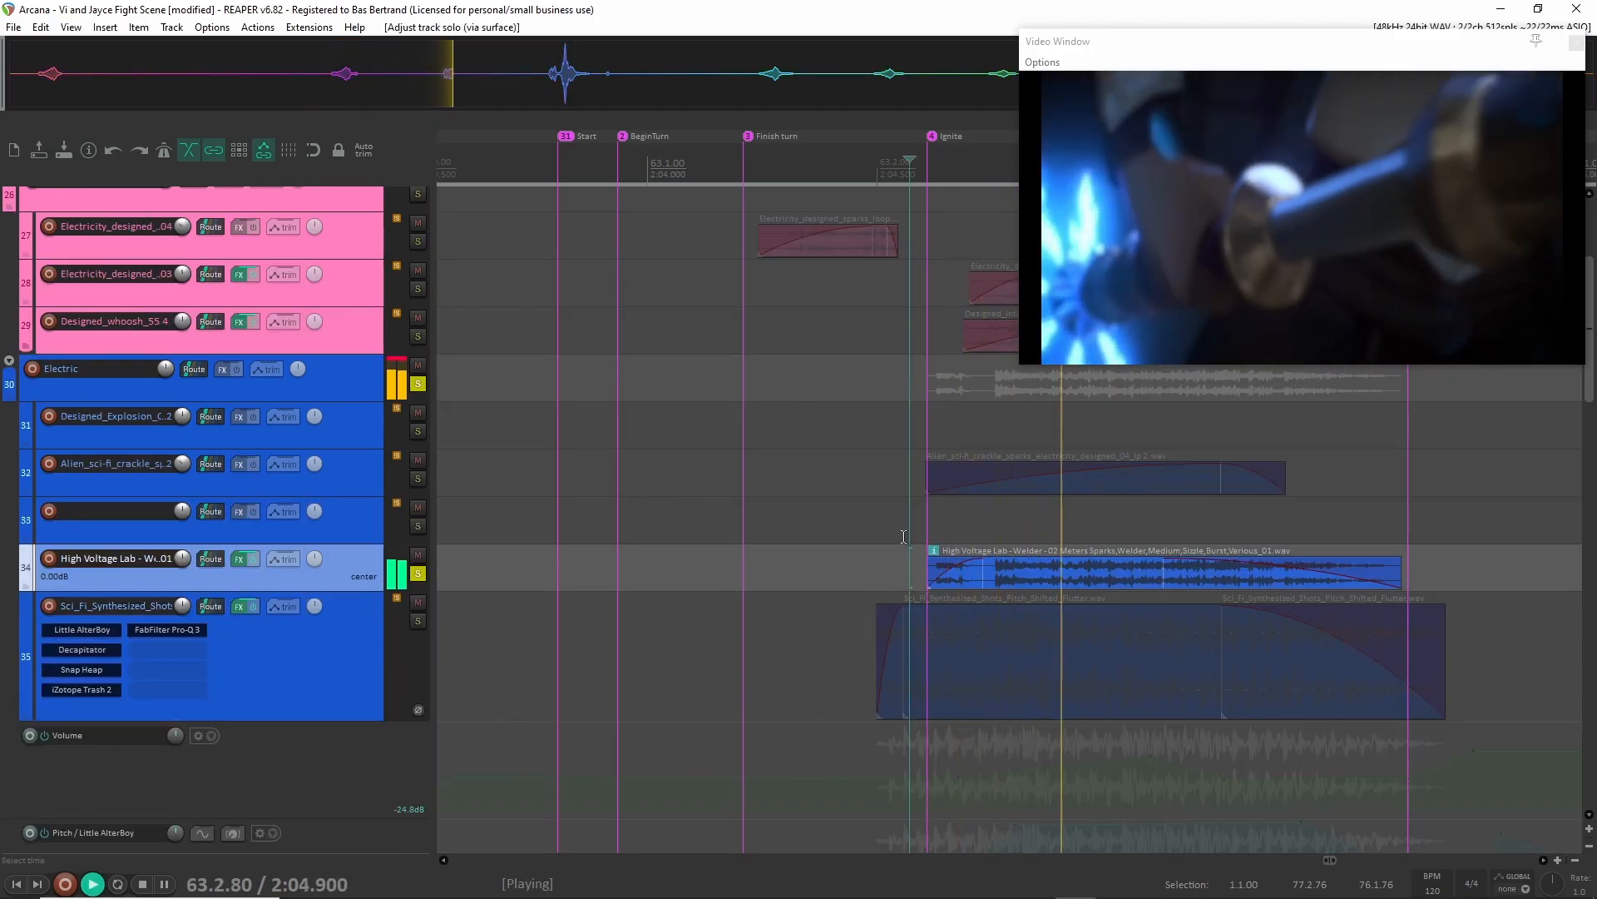
key(space)
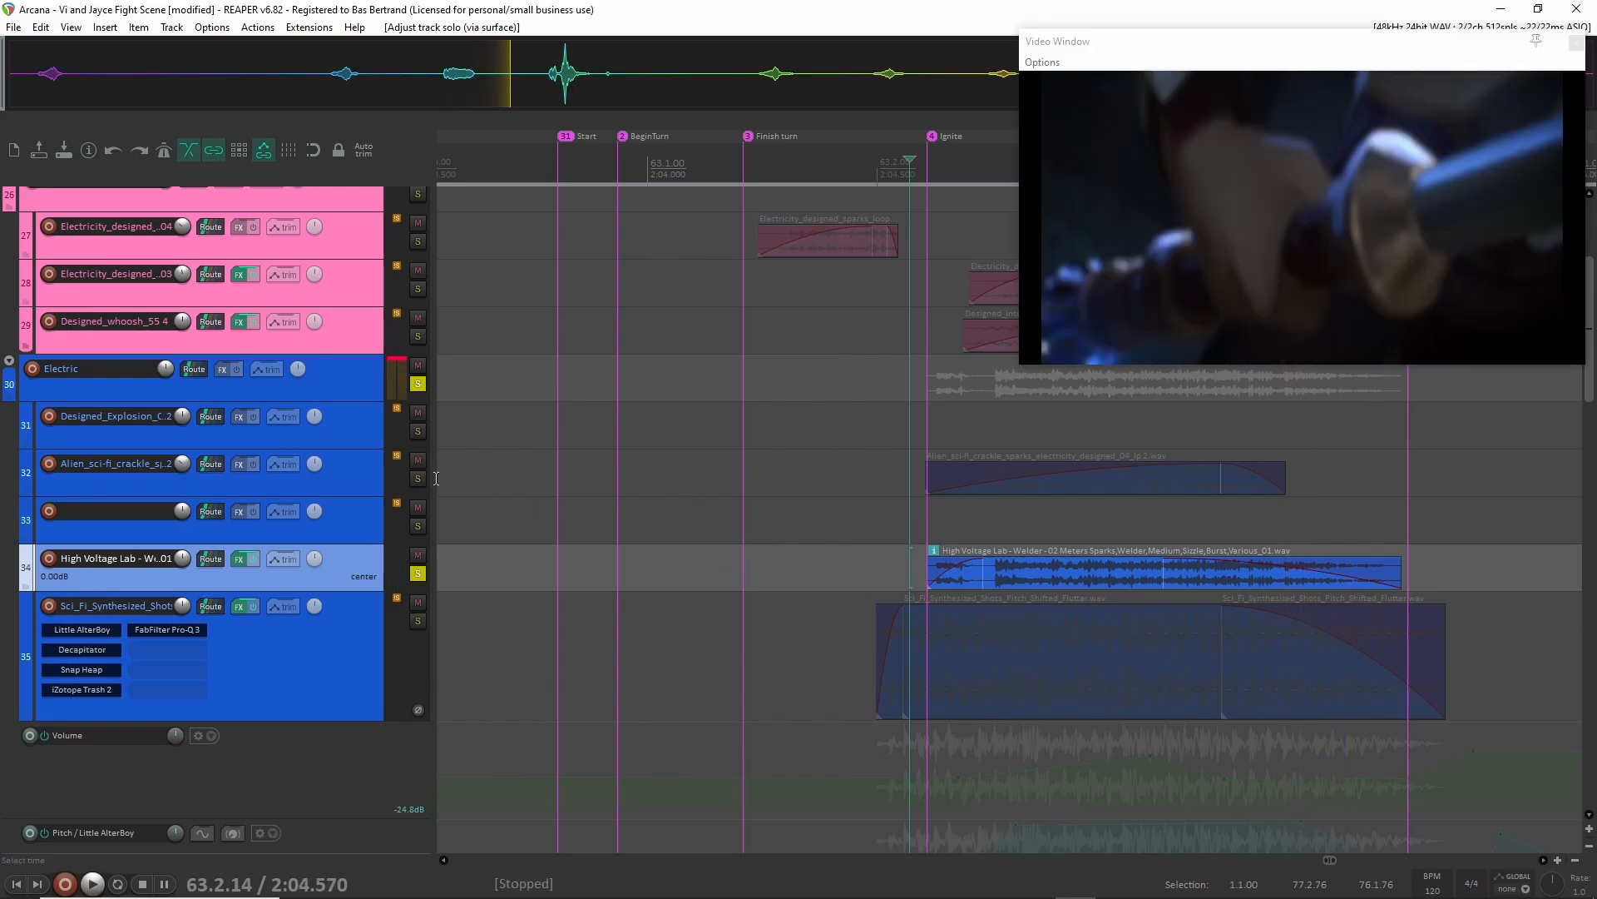
Switch the solo to the Alien_sci-fi_crackle track, play it from 63.2.14, and remove its solo.
key(F6)
click(376, 465)
key(F6)
key(space)
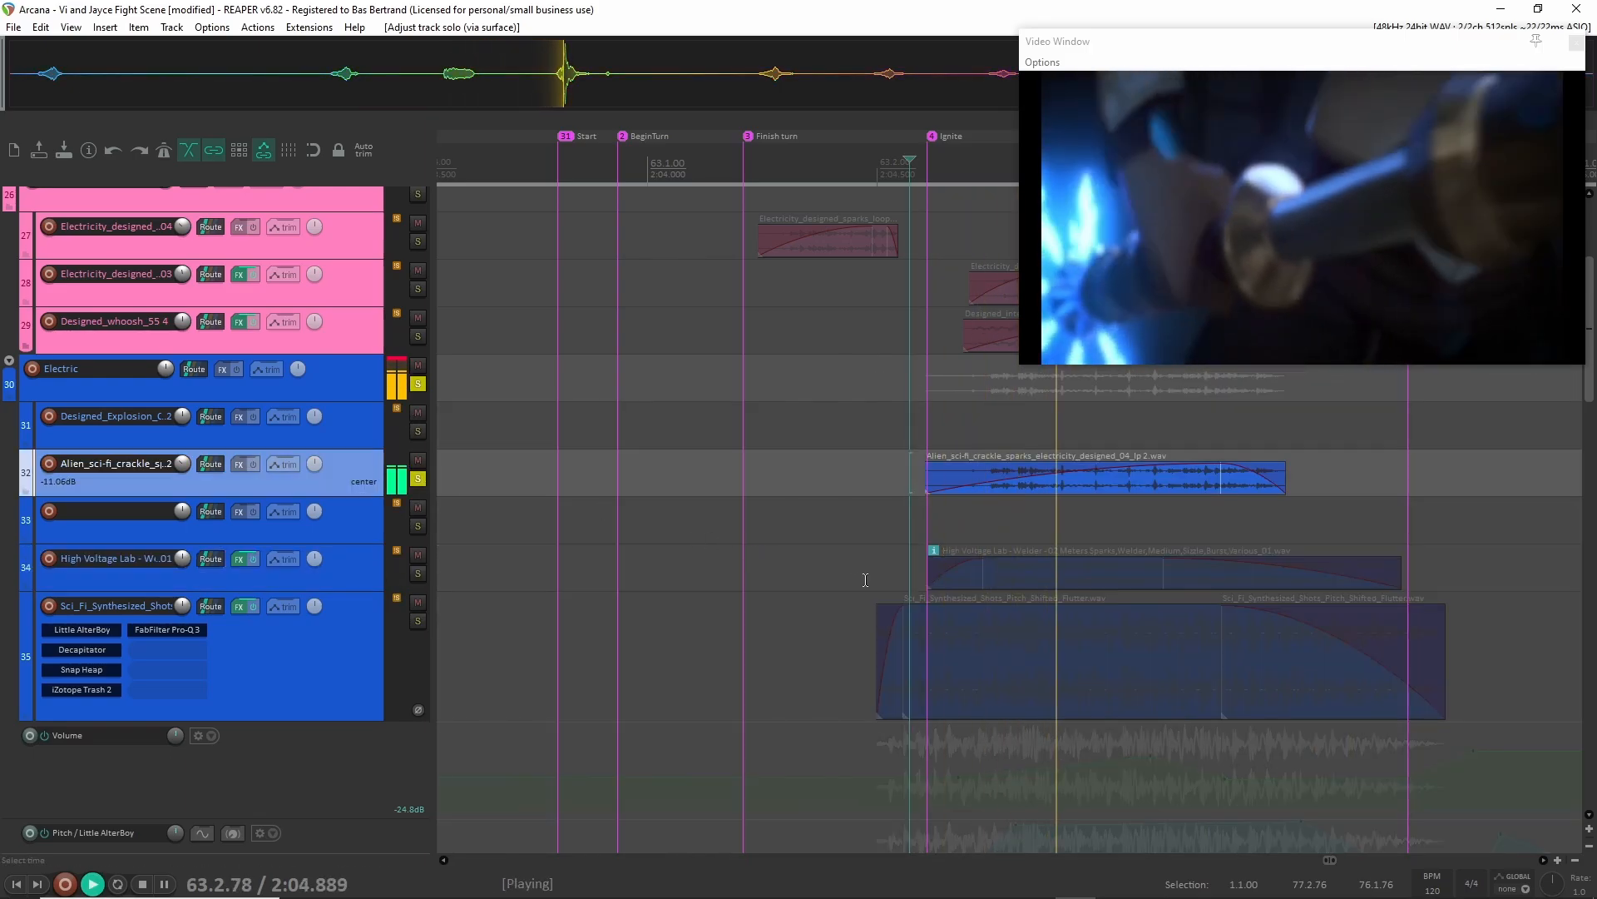
key(space)
key(F6)
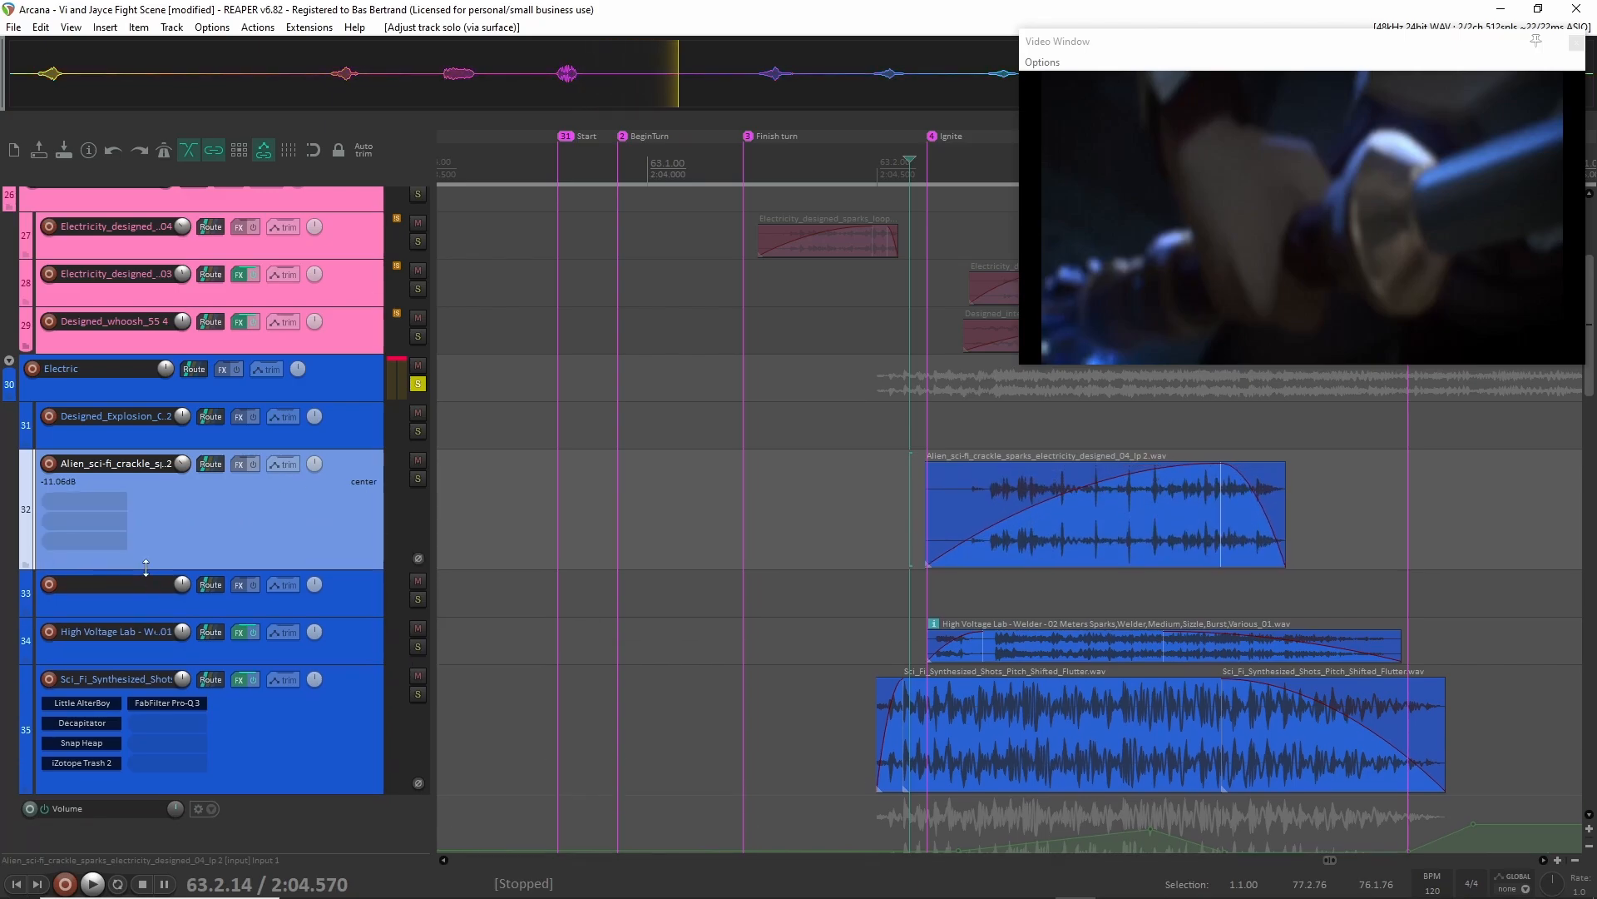
Increase the Electric group track's height and switch the solo from the Electric group to the Sparks group.
scroll(279, 466, up, 1)
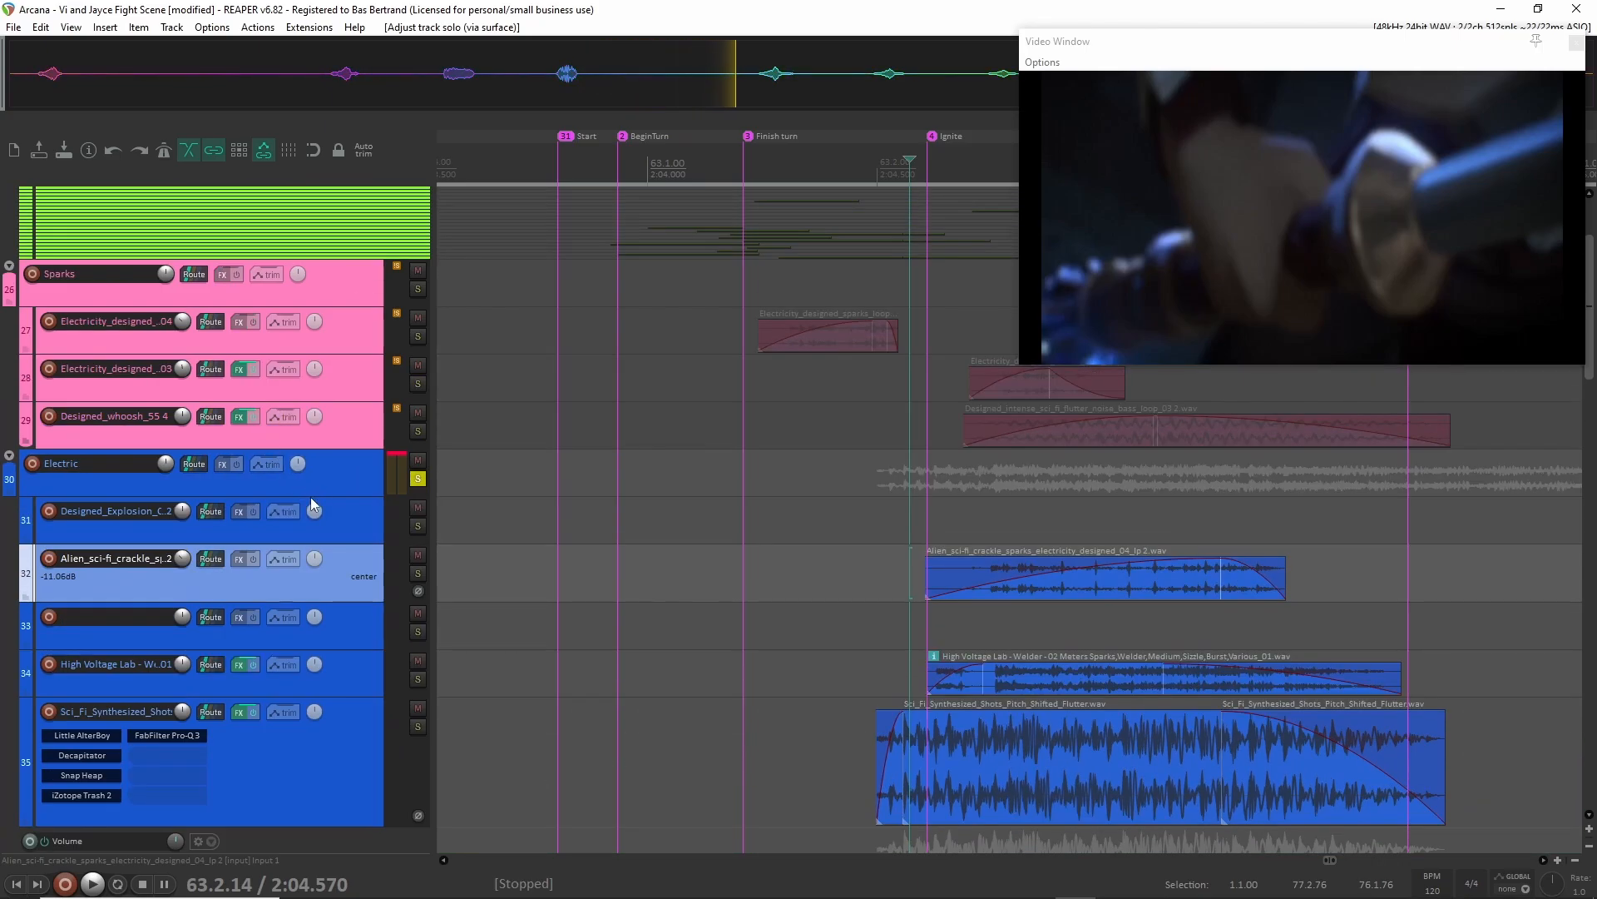
drag(311, 498, 309, 579)
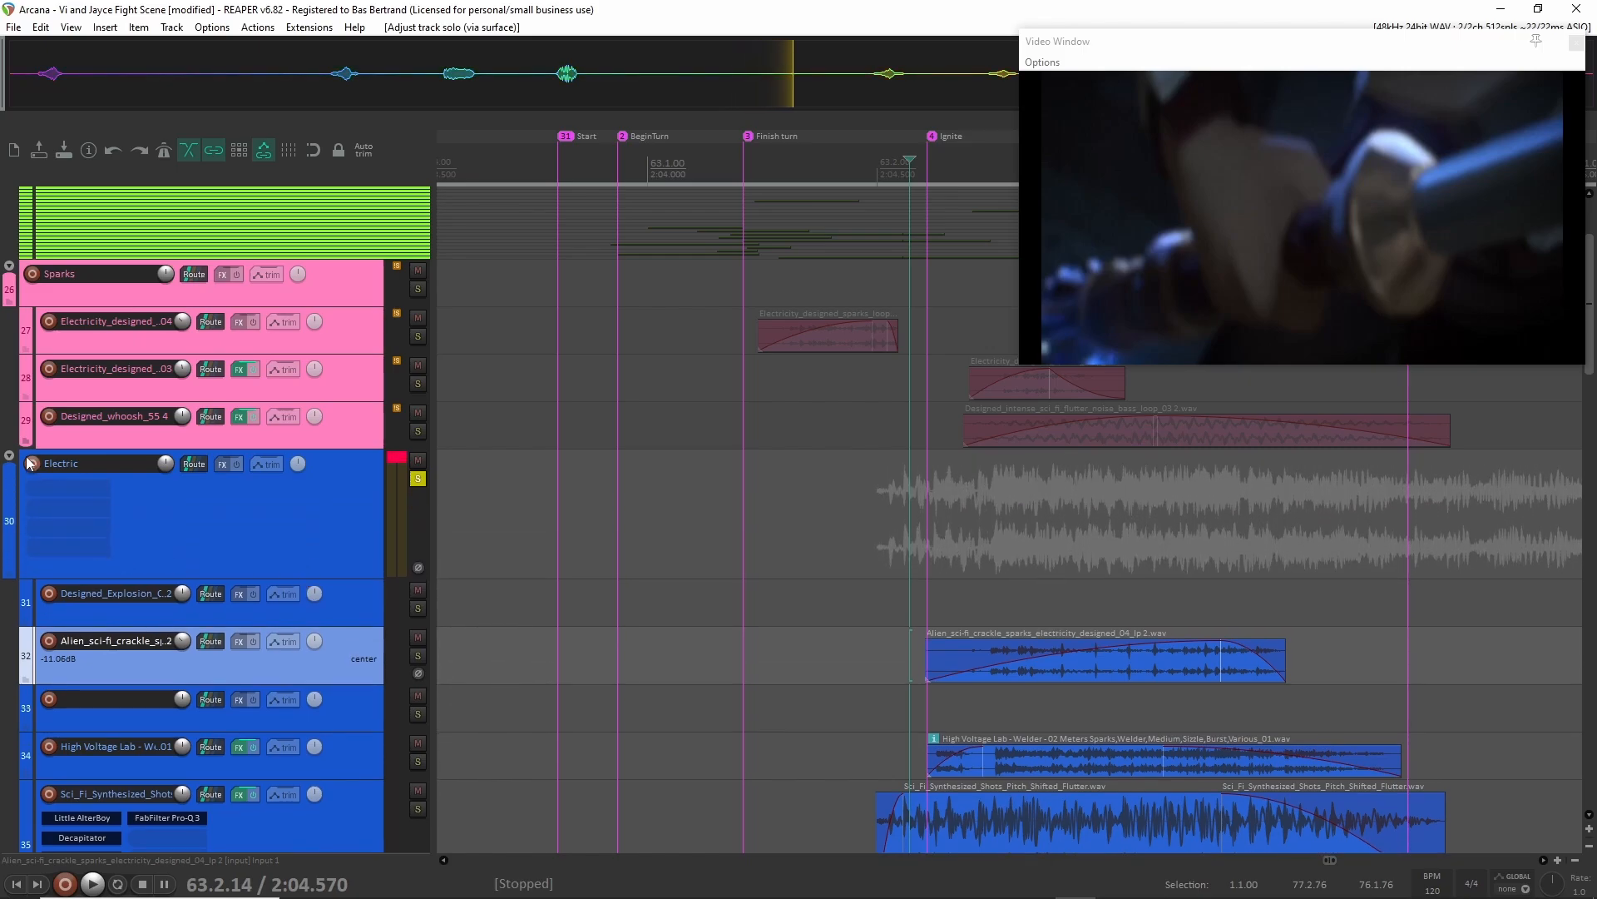
scroll(323, 336, up, 1)
click(323, 336)
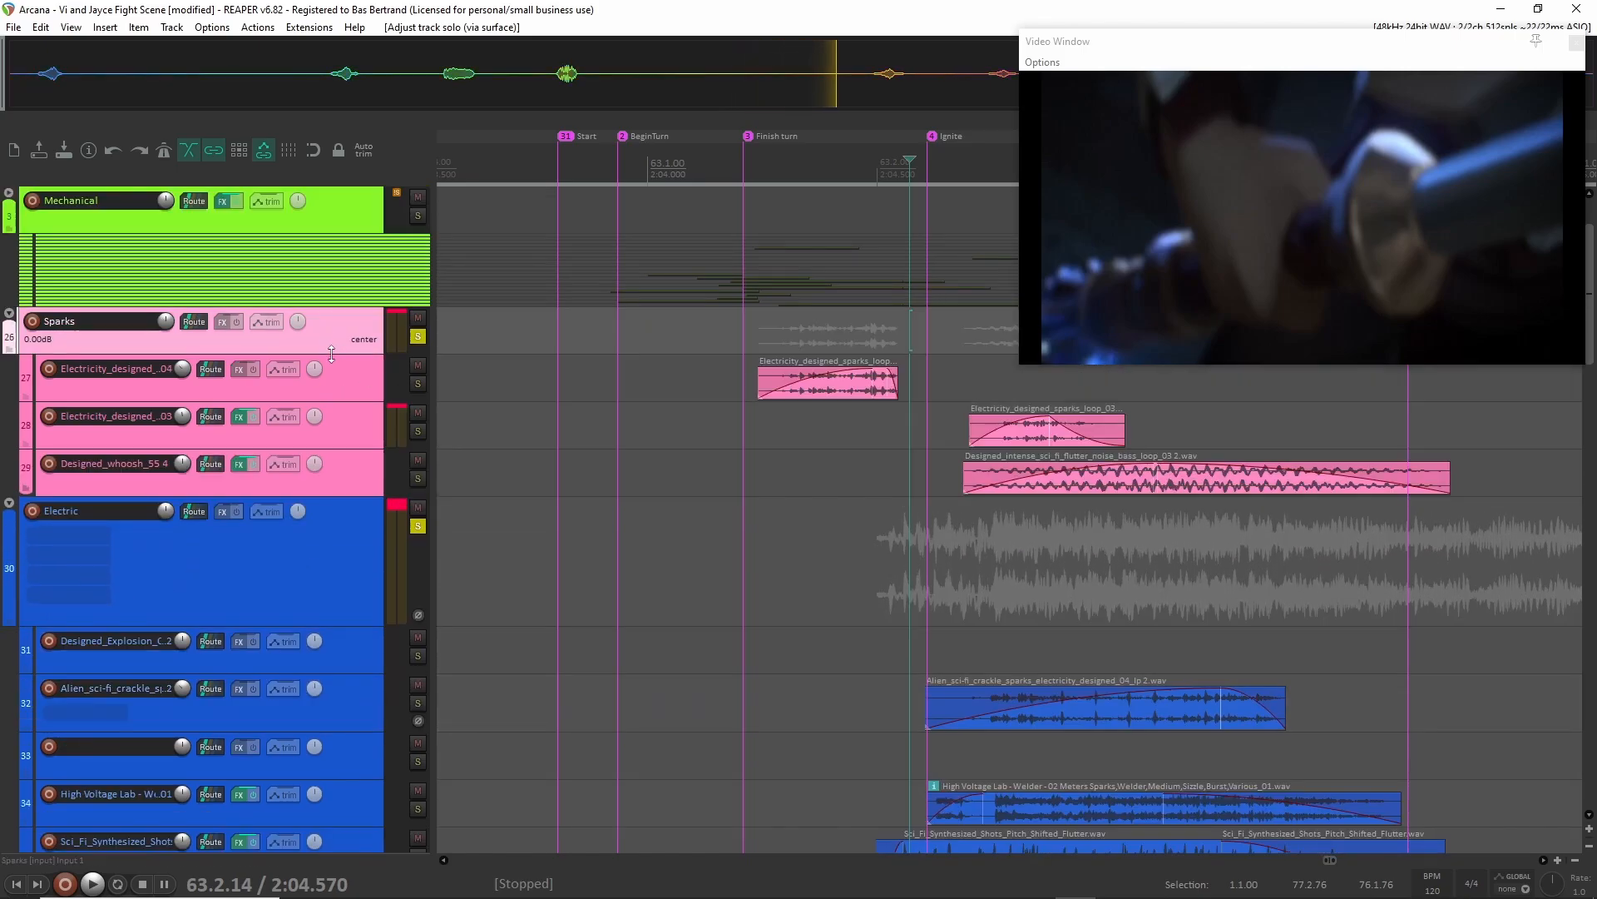
click(417, 526)
Increase the Sparks group track's height and play the soloed Sparks group from 63.1.35.
click(824, 378)
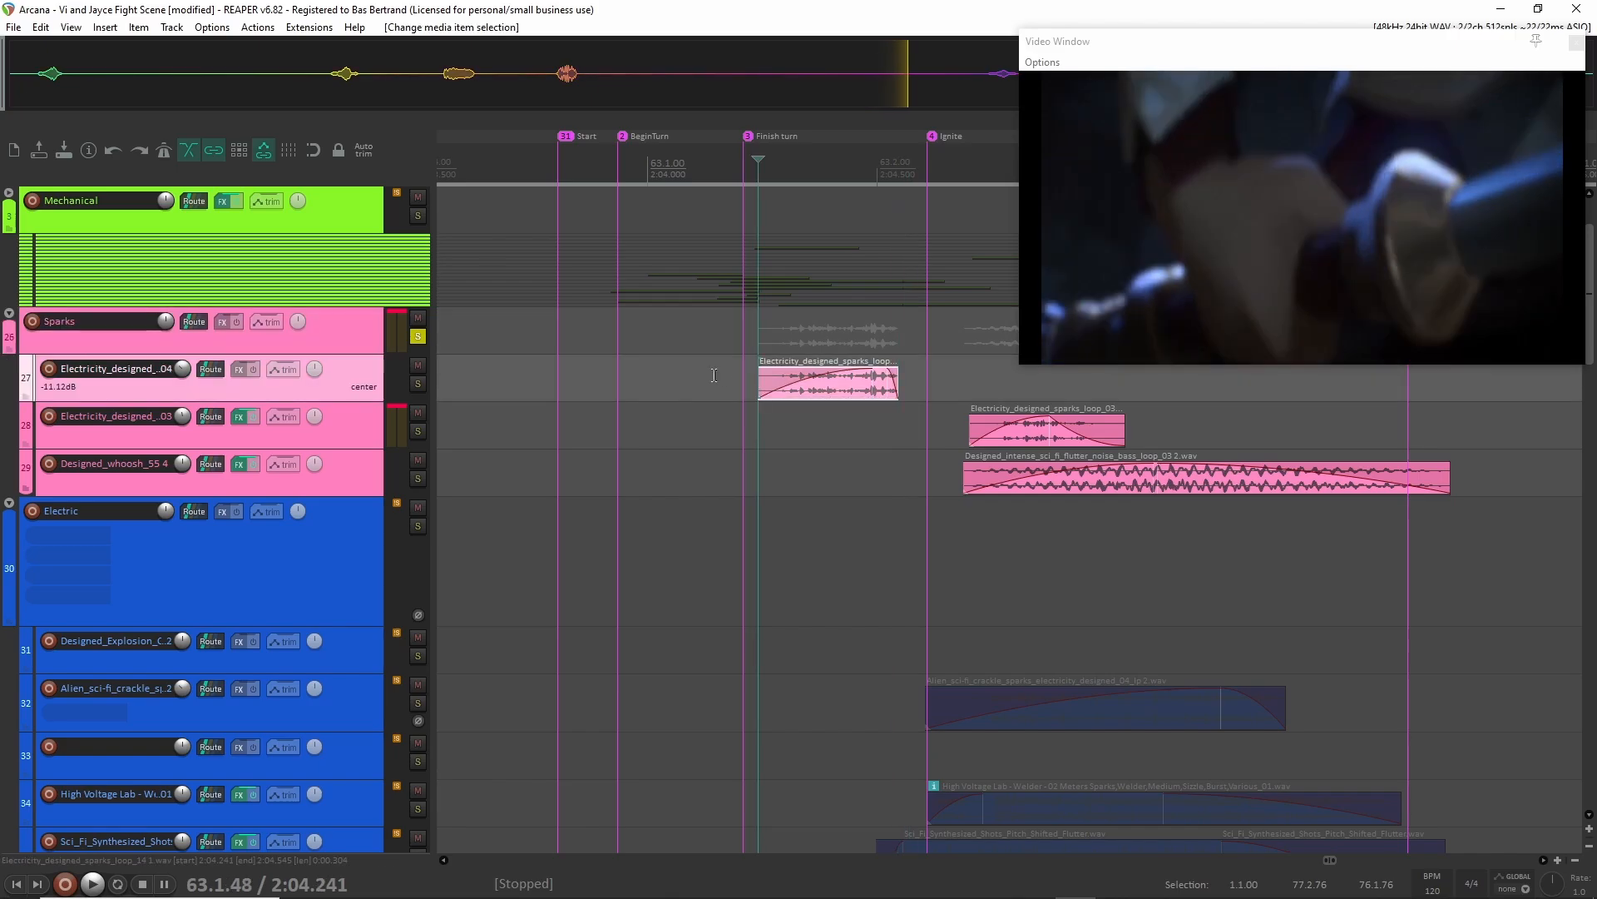
scroll(649, 392, down, 2)
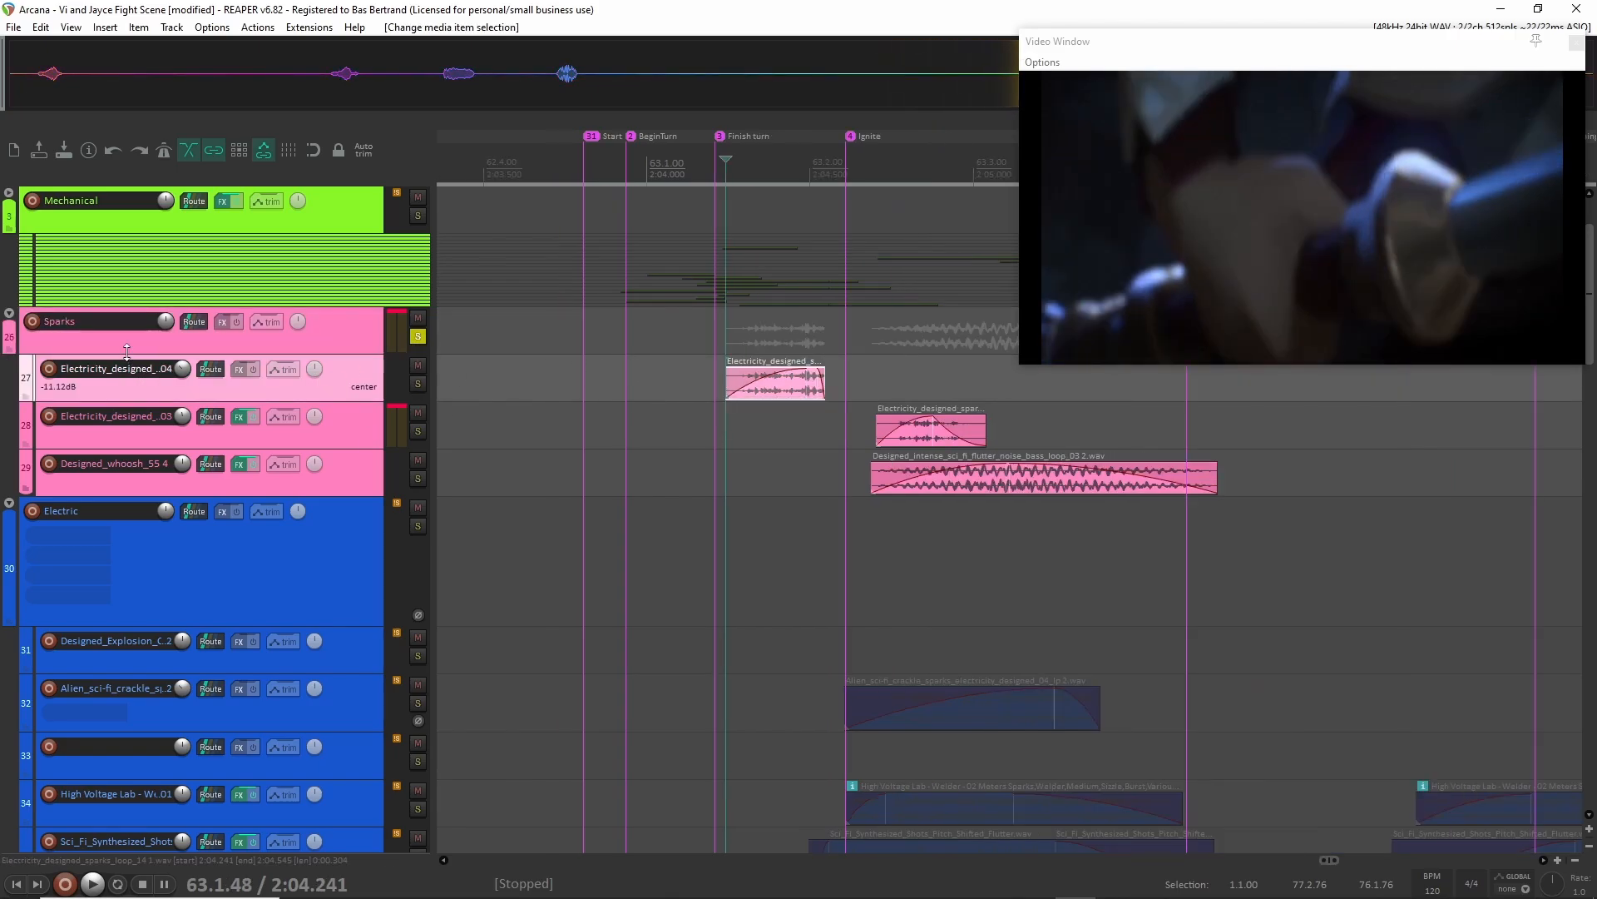
drag(126, 350, 127, 401)
key(space)
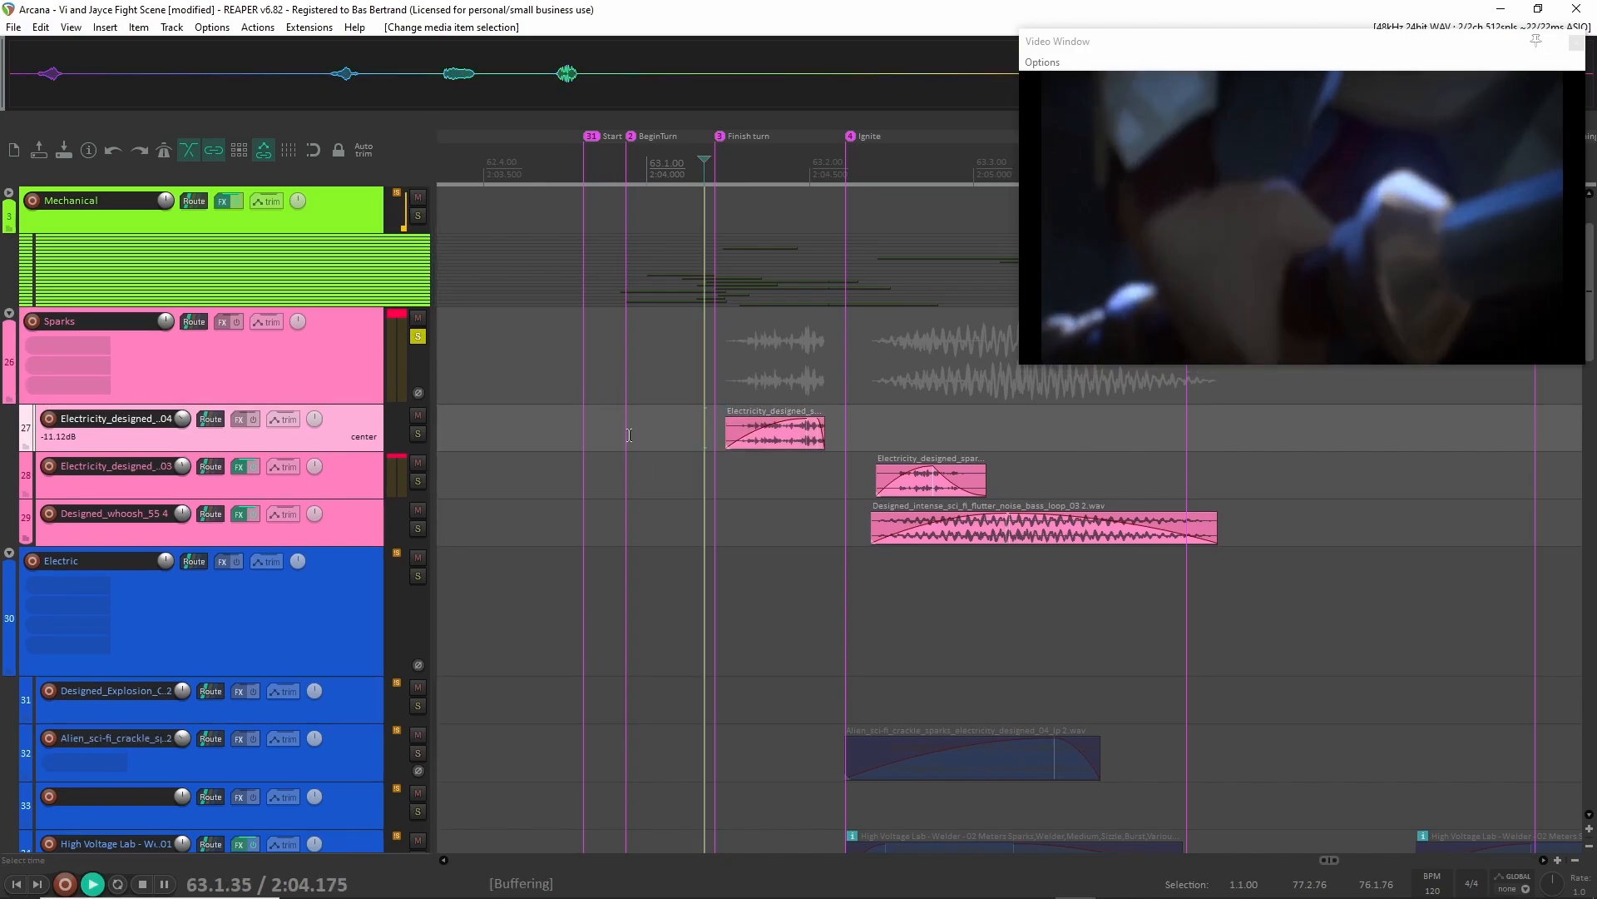
key(space)
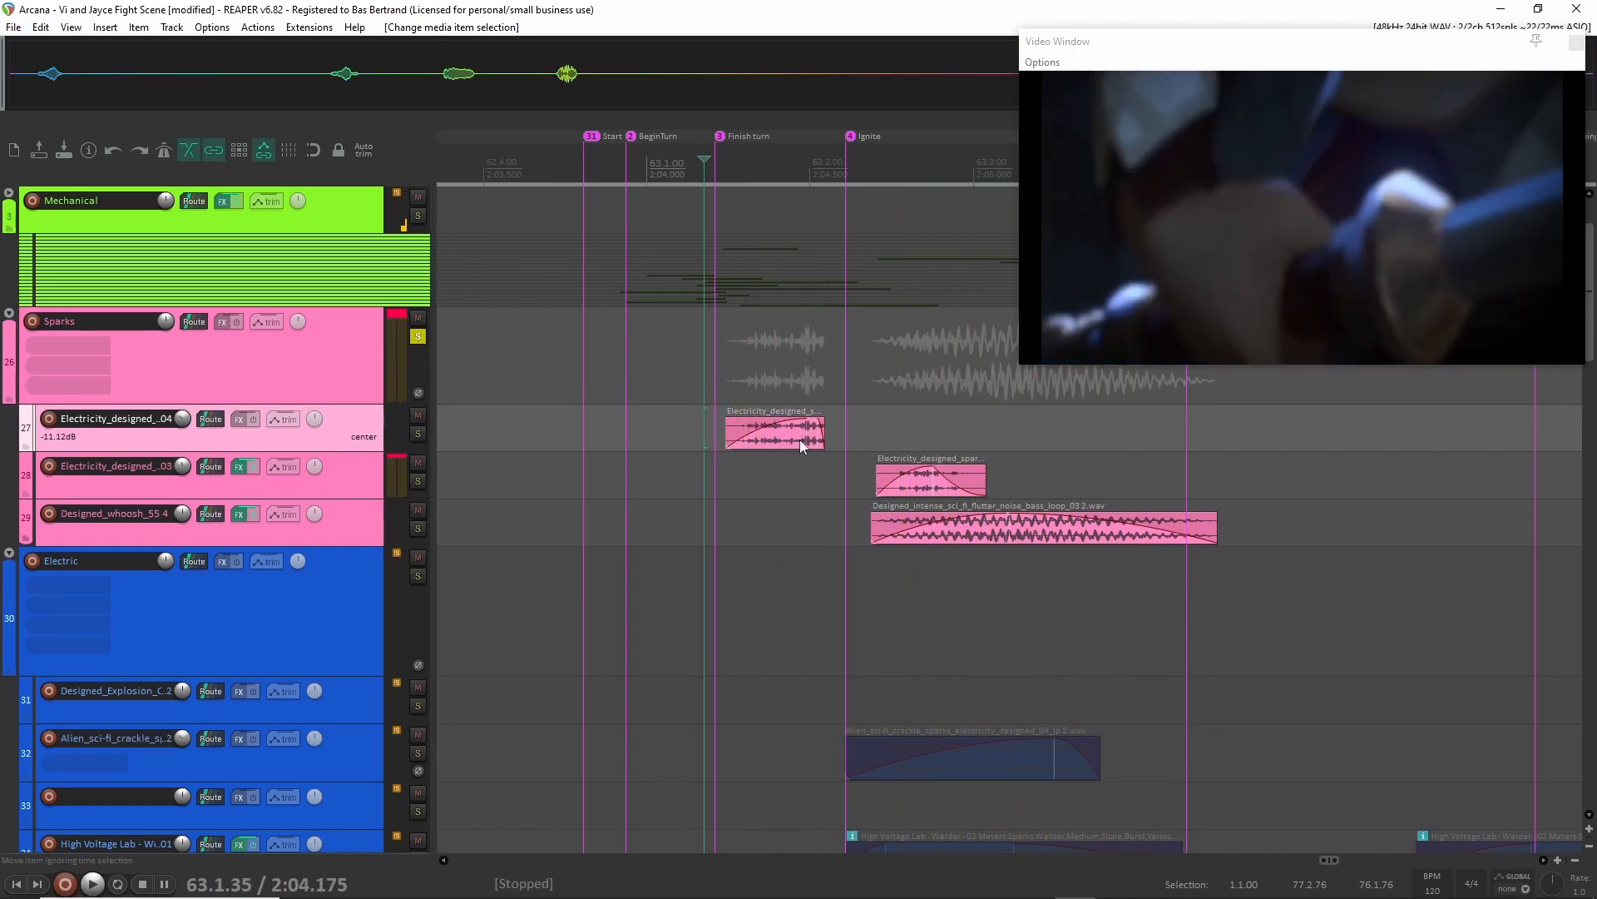
Solo the Electric group alongside Sparks, look over its layers, and play both groups from 63.1.33.
click(417, 577)
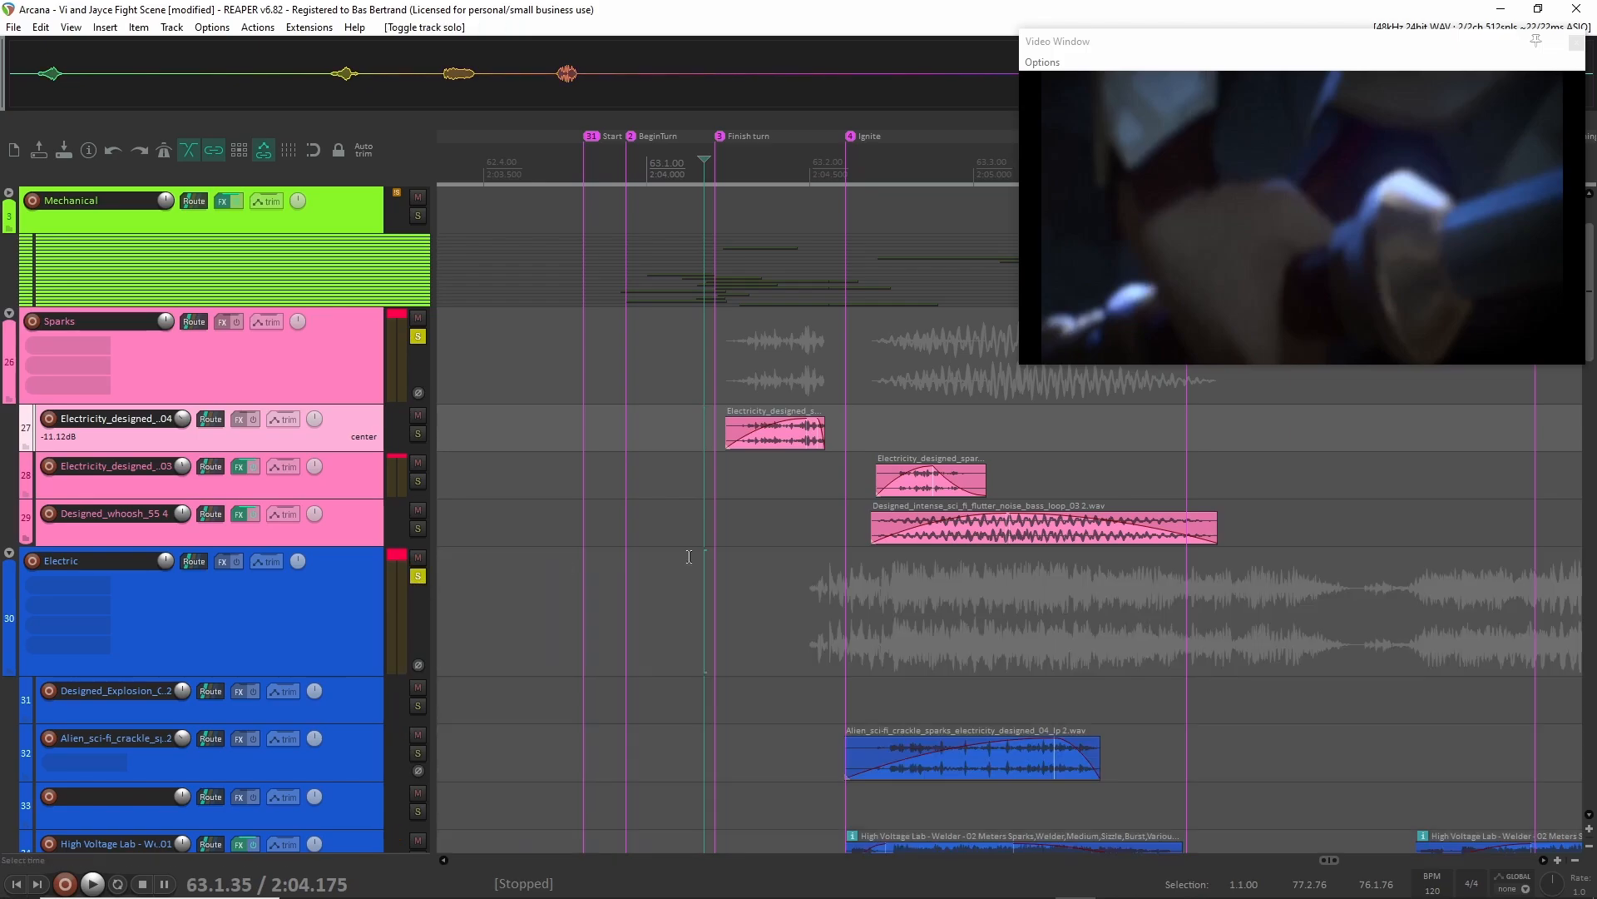
scroll(770, 559, down, 3)
scroll(774, 561, down, 4)
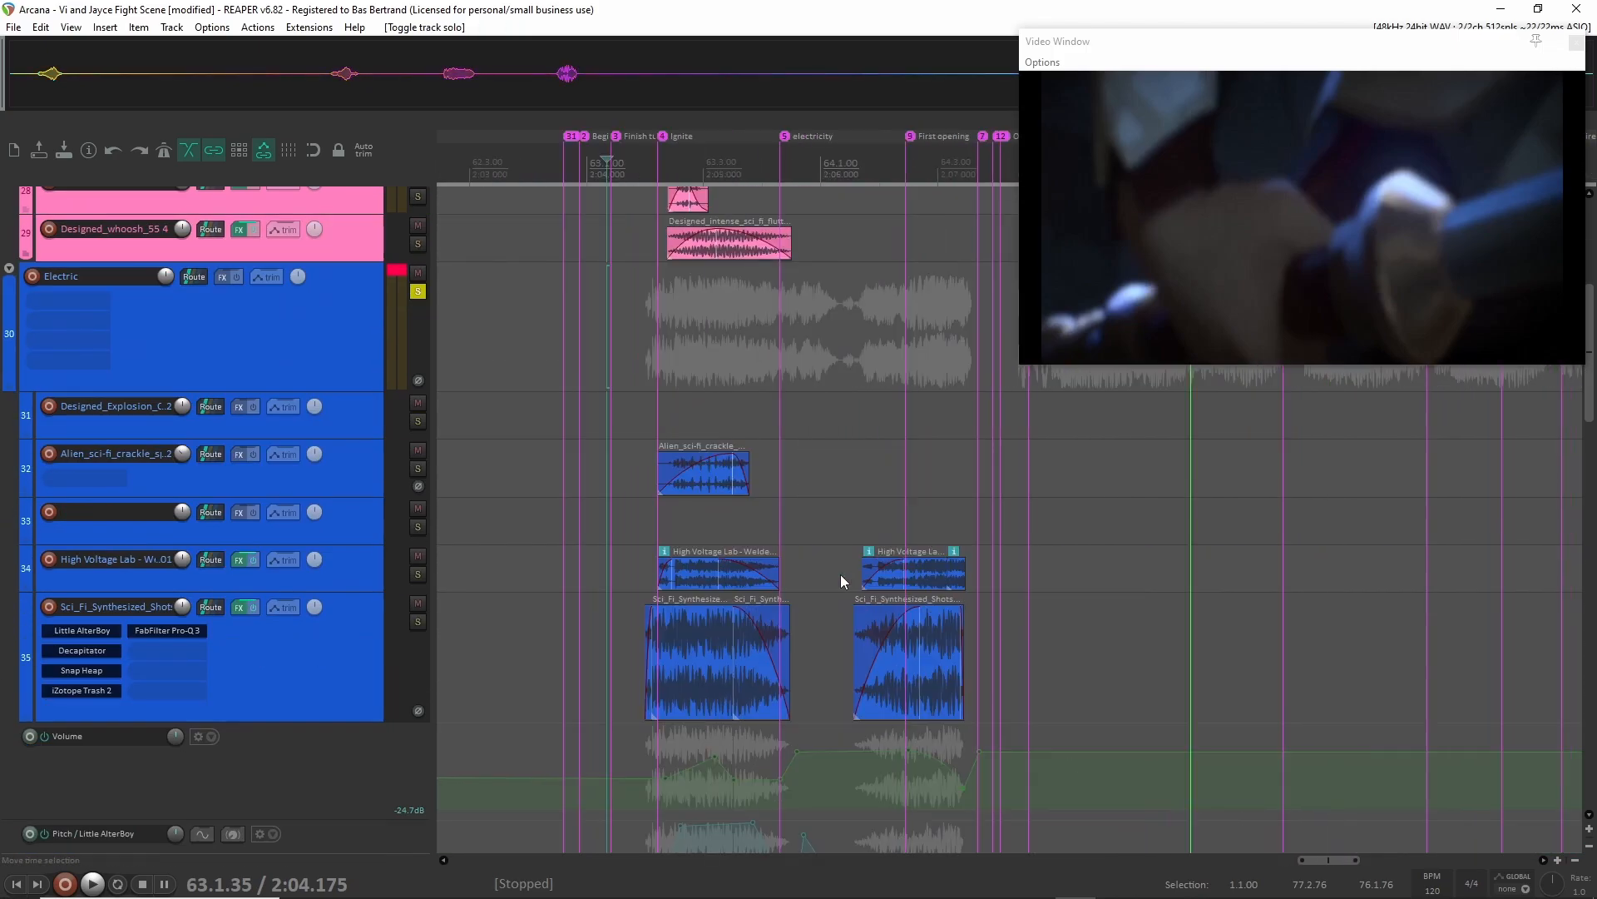
scroll(811, 583, down, 2)
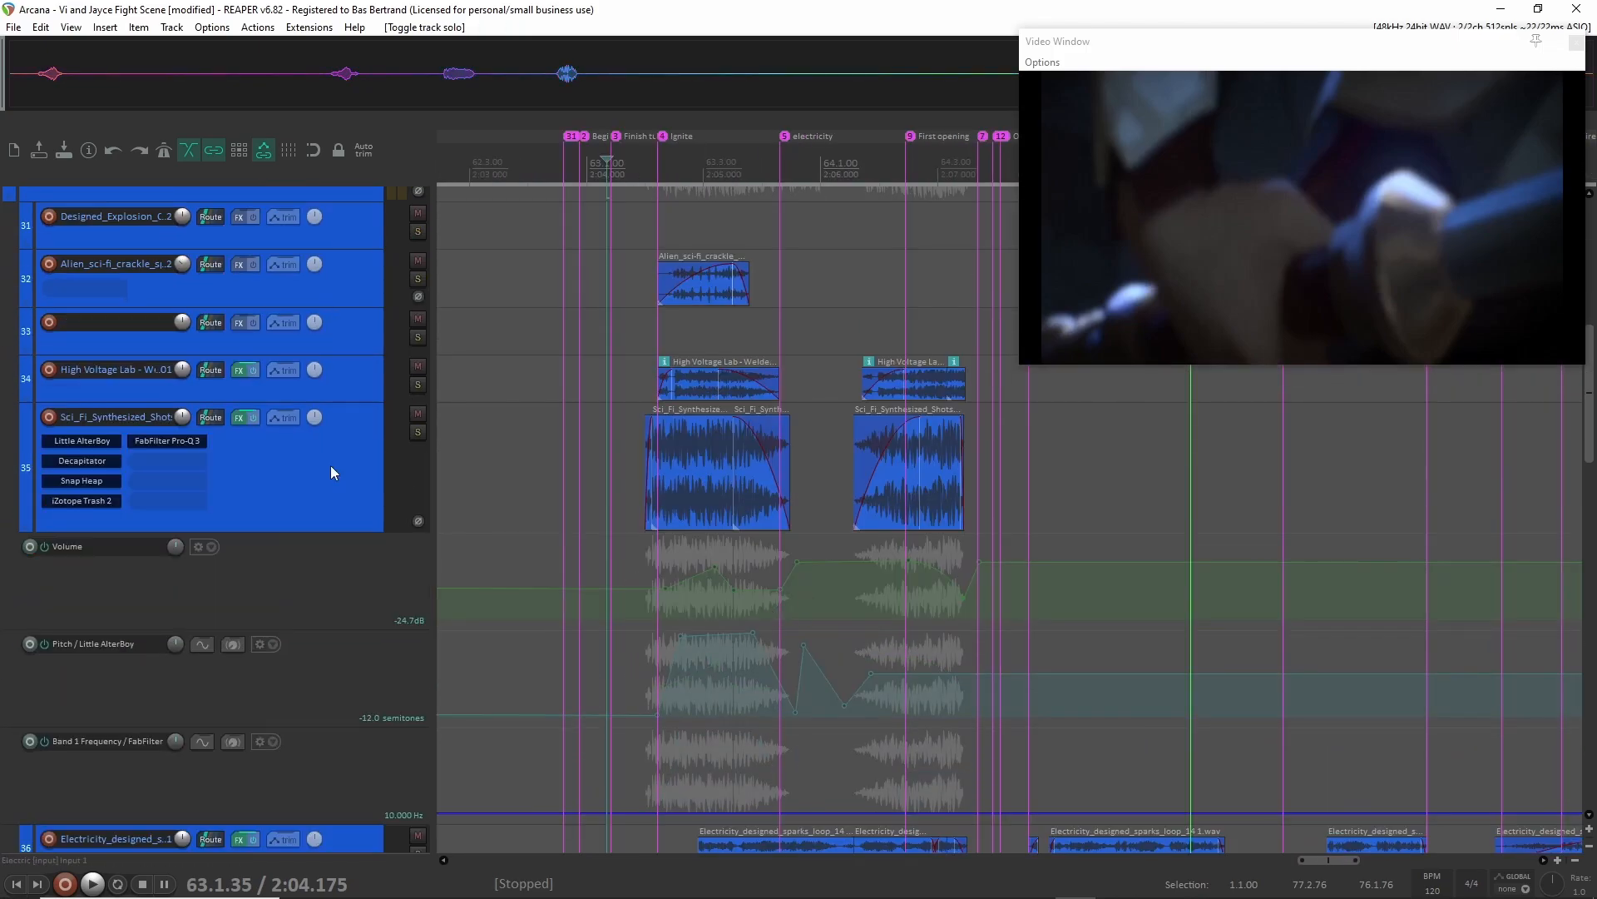
scroll(328, 467, up, 3)
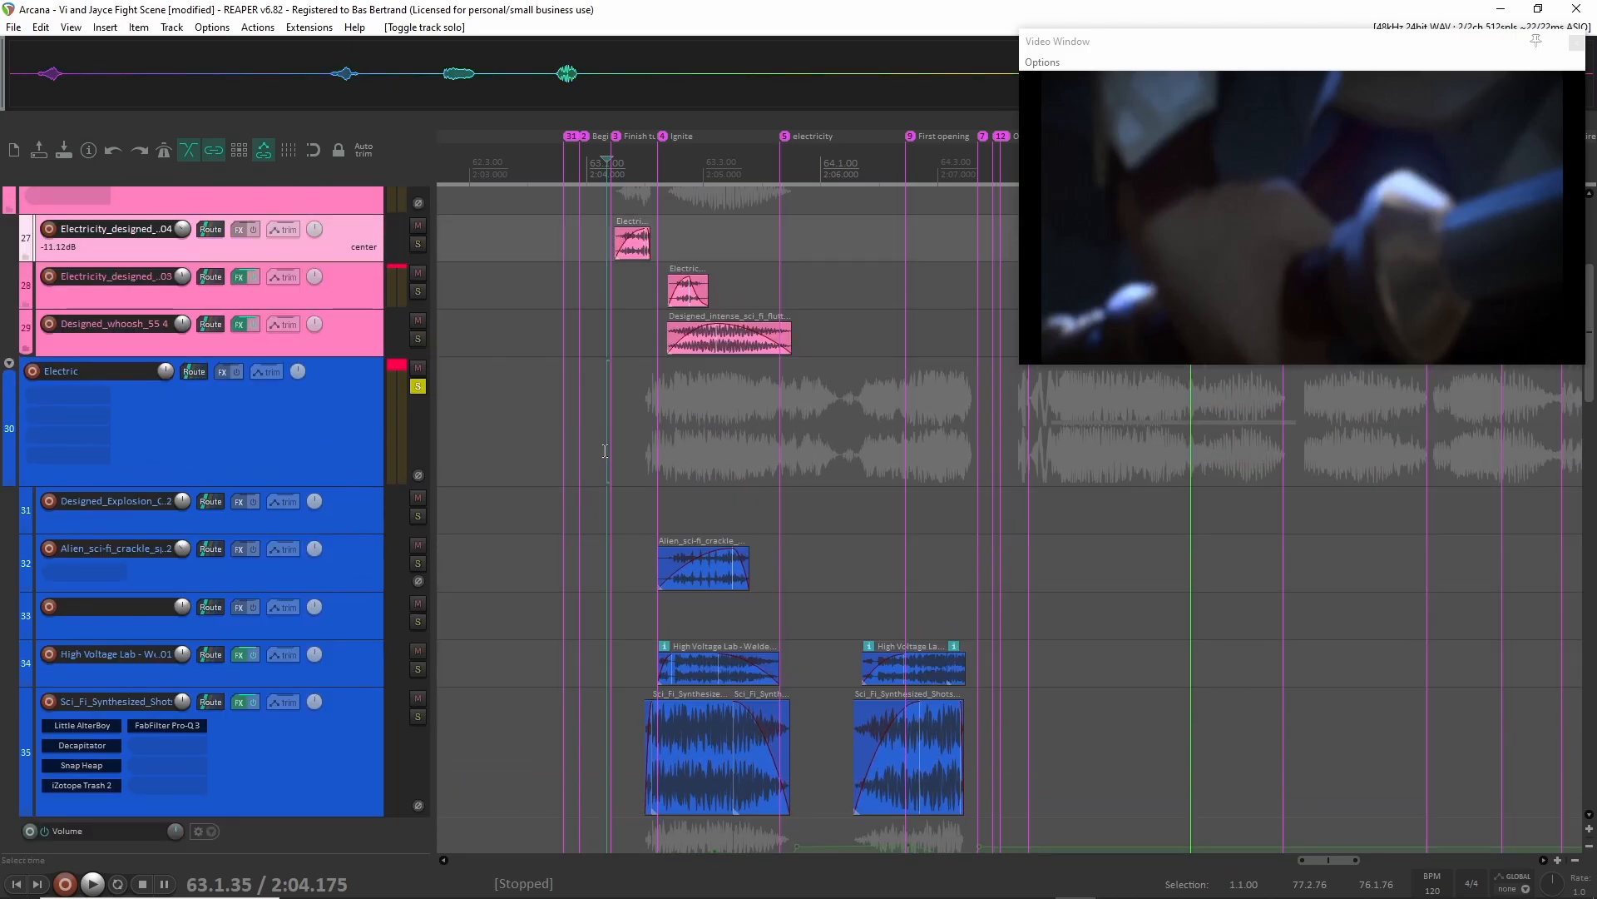
click(605, 450)
key(space)
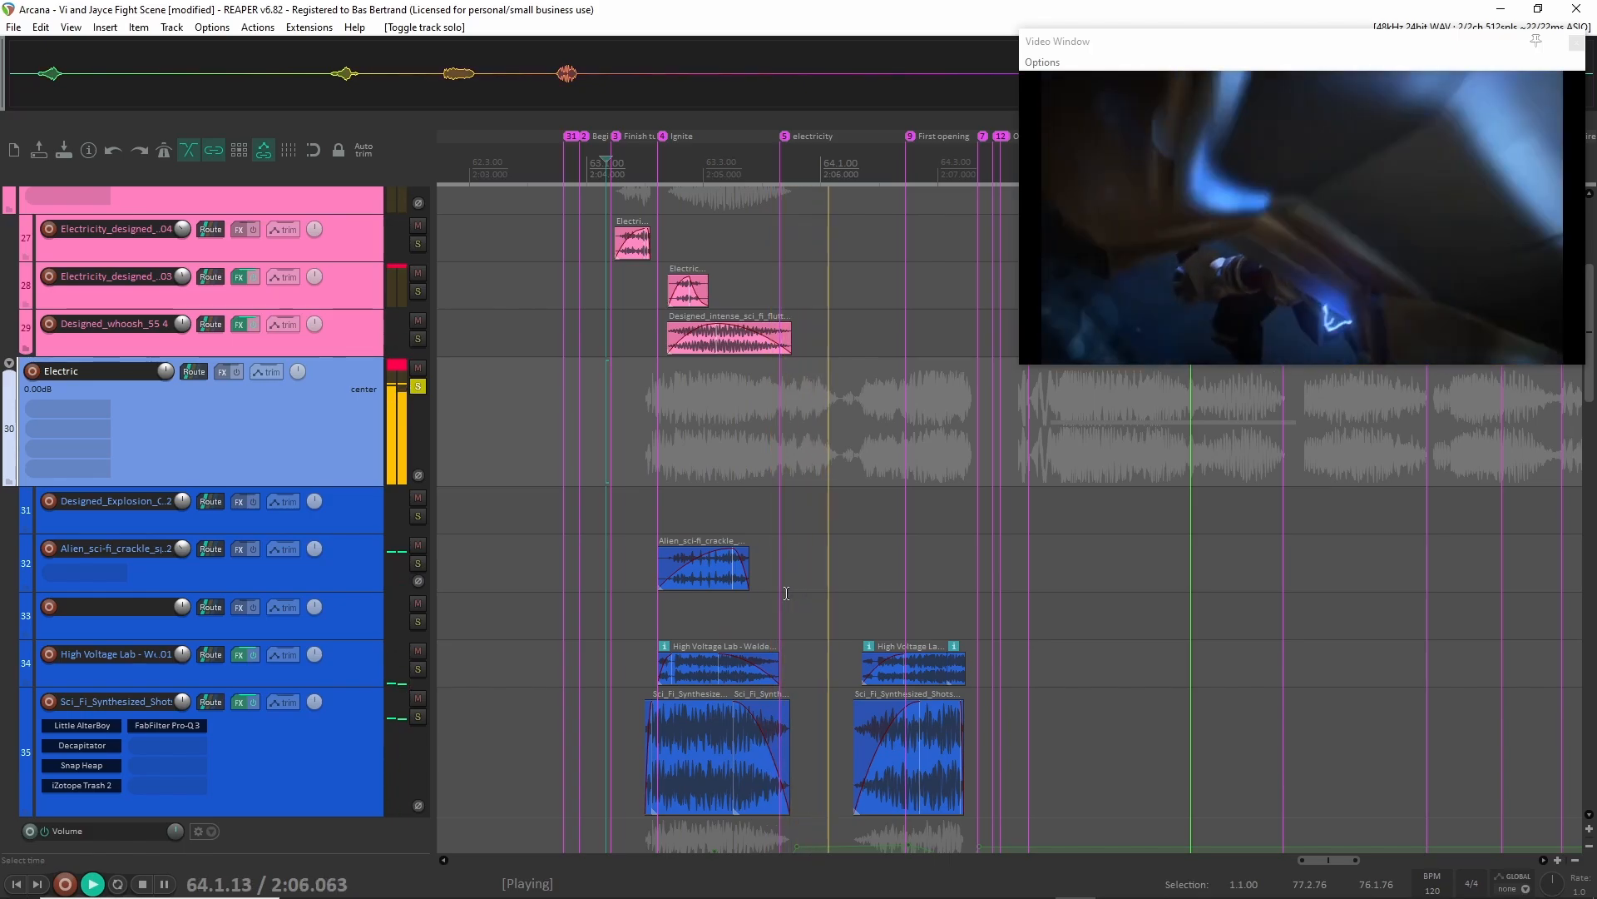
key(space)
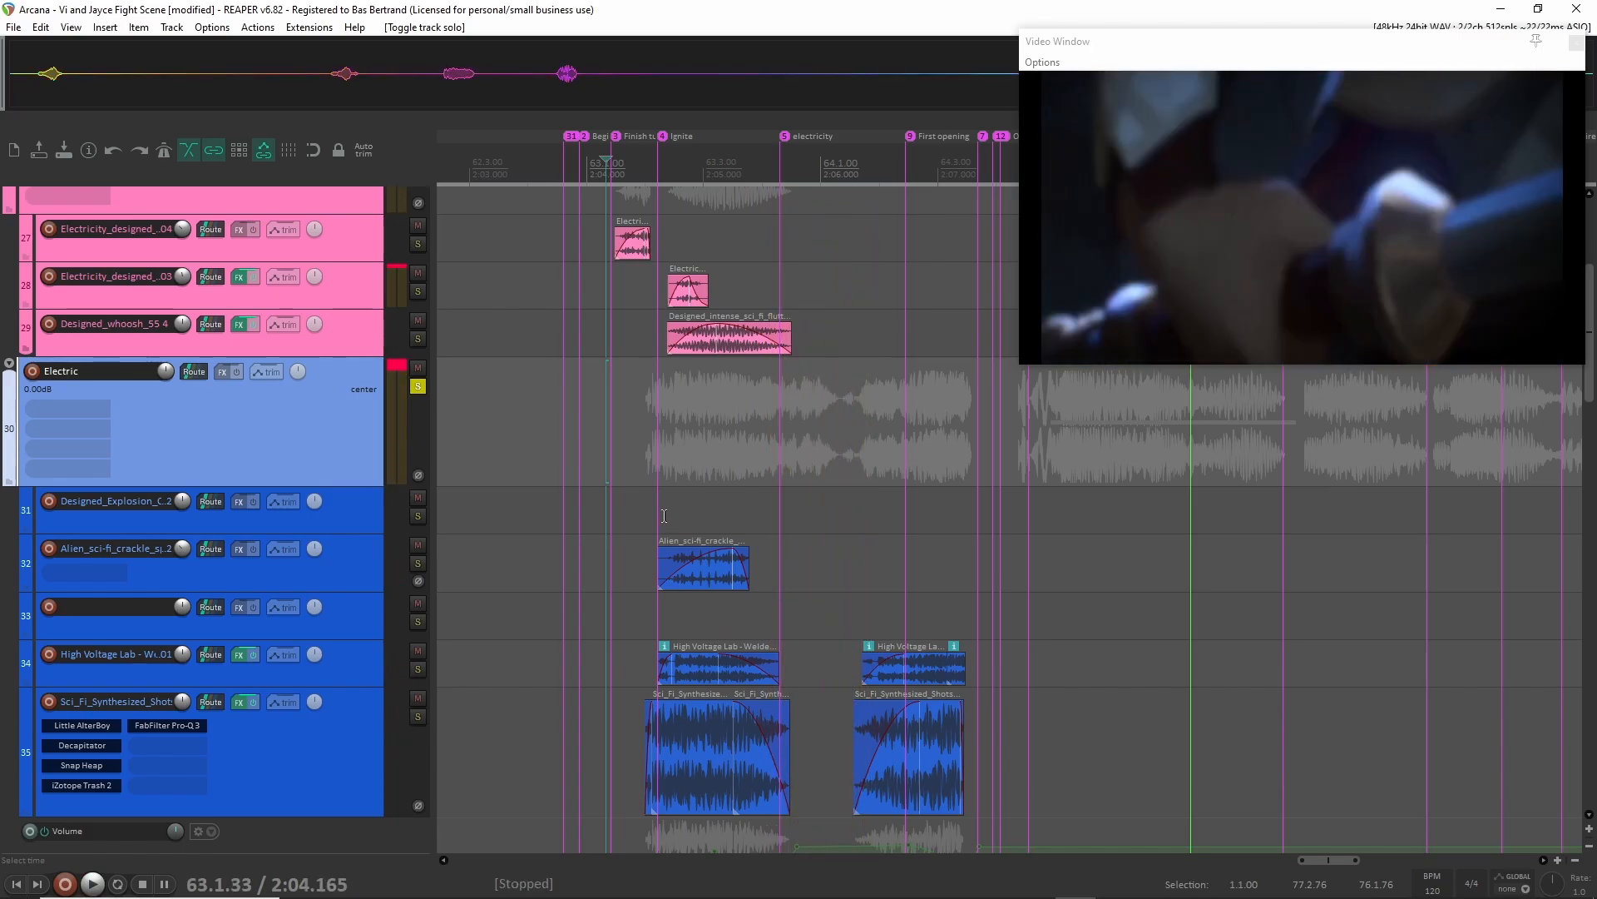
Play the Sparks and Electric groups together from 63.1.93 and again from 64.1.24.
click(642, 440)
key(space)
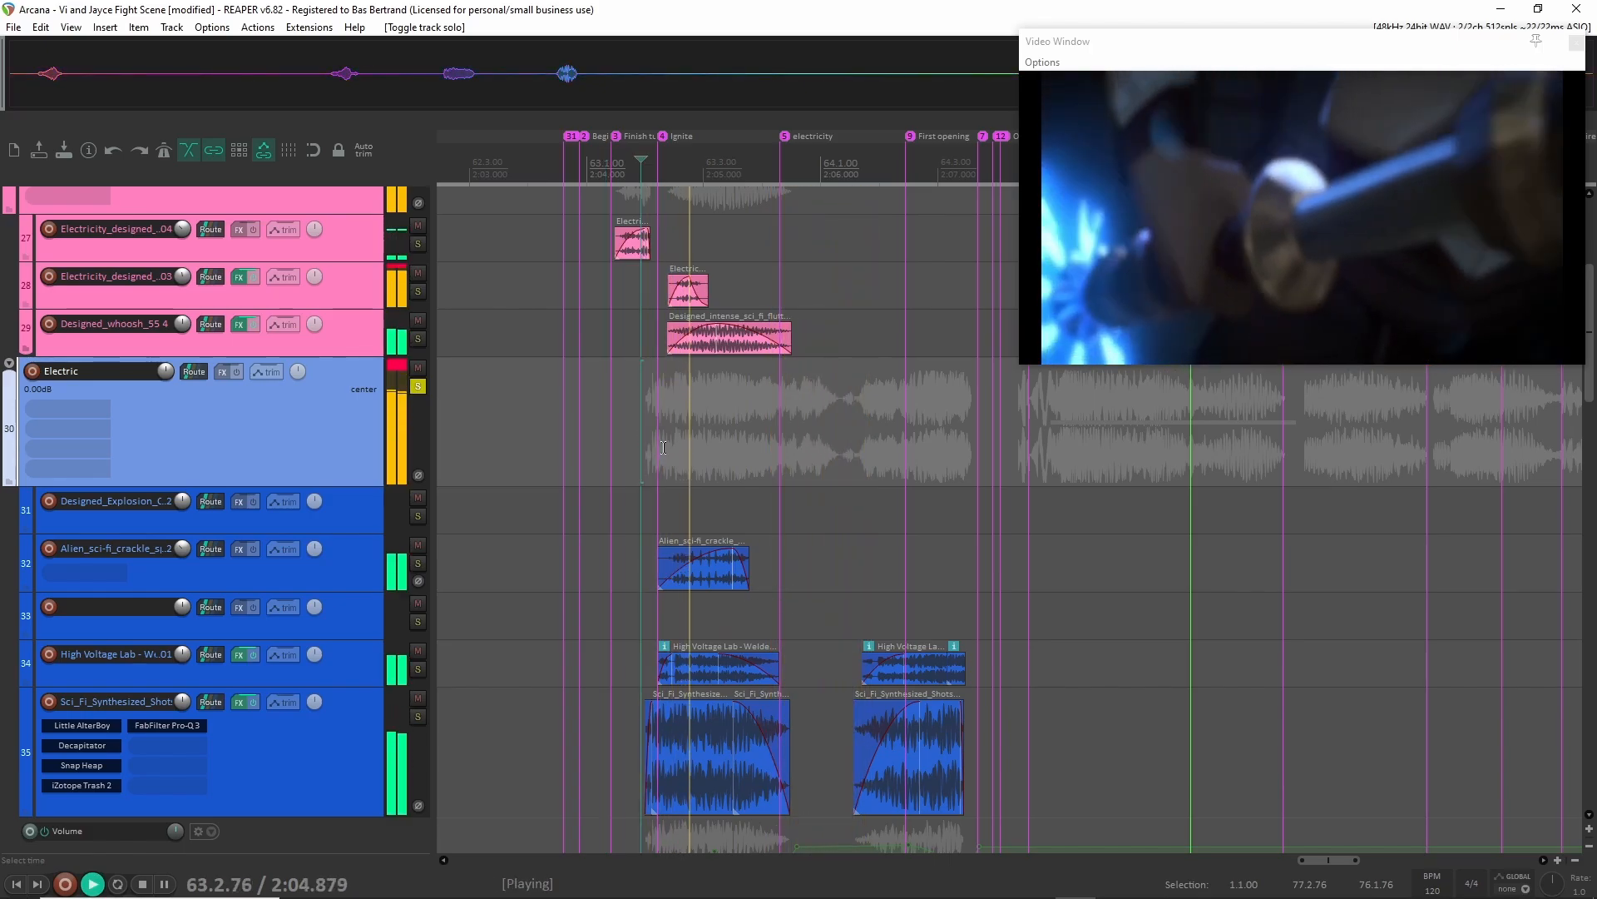
key(space)
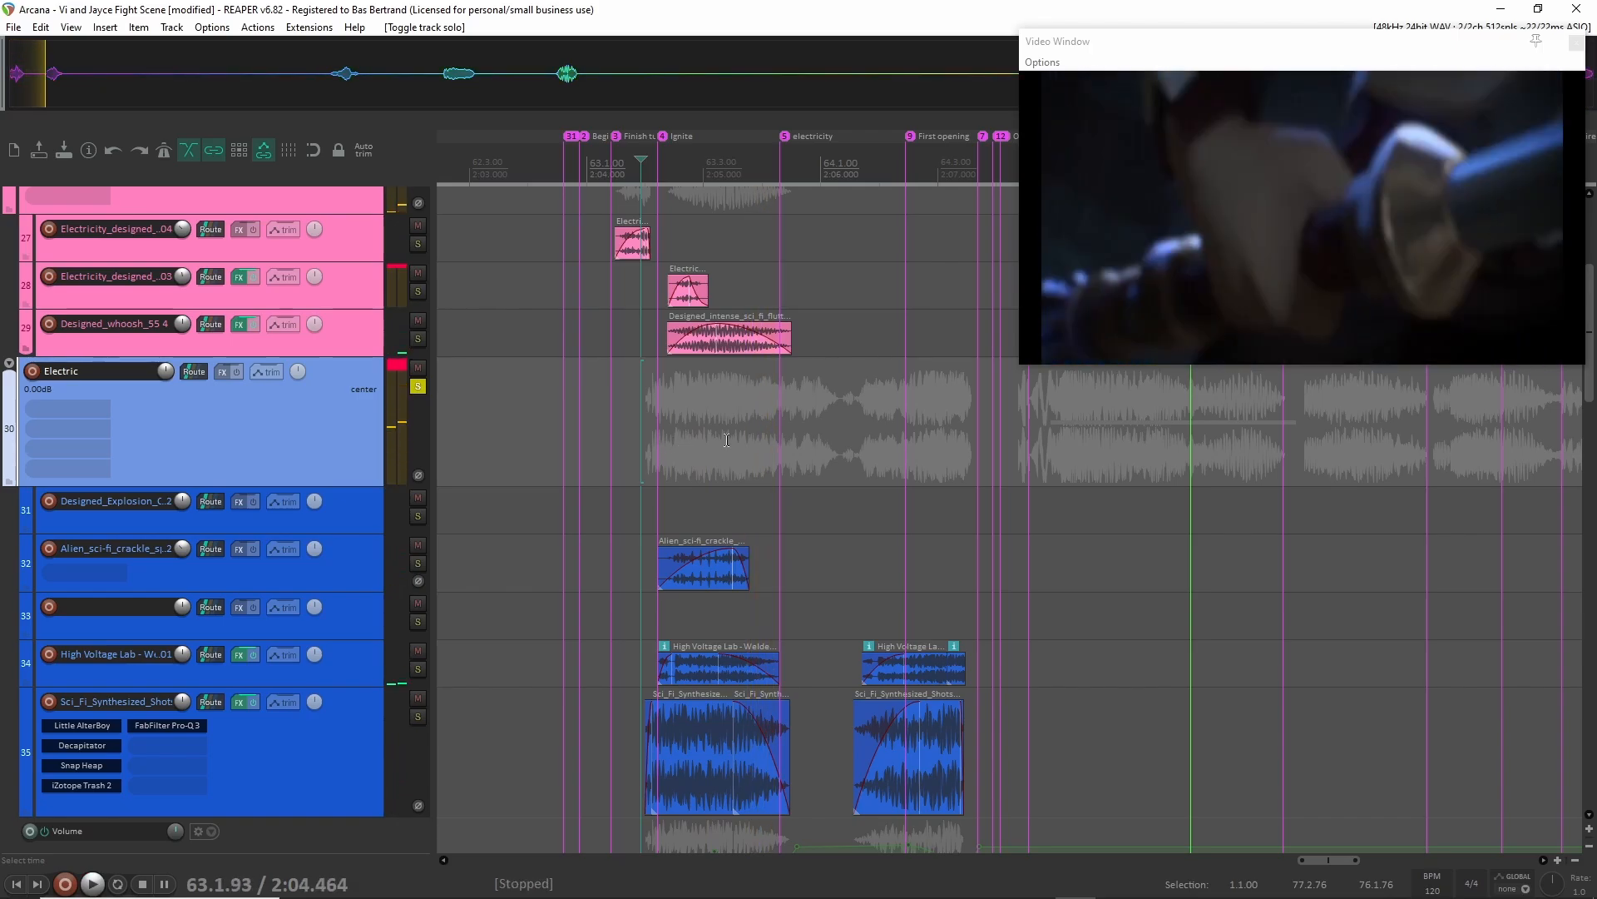
drag(740, 441, 836, 457)
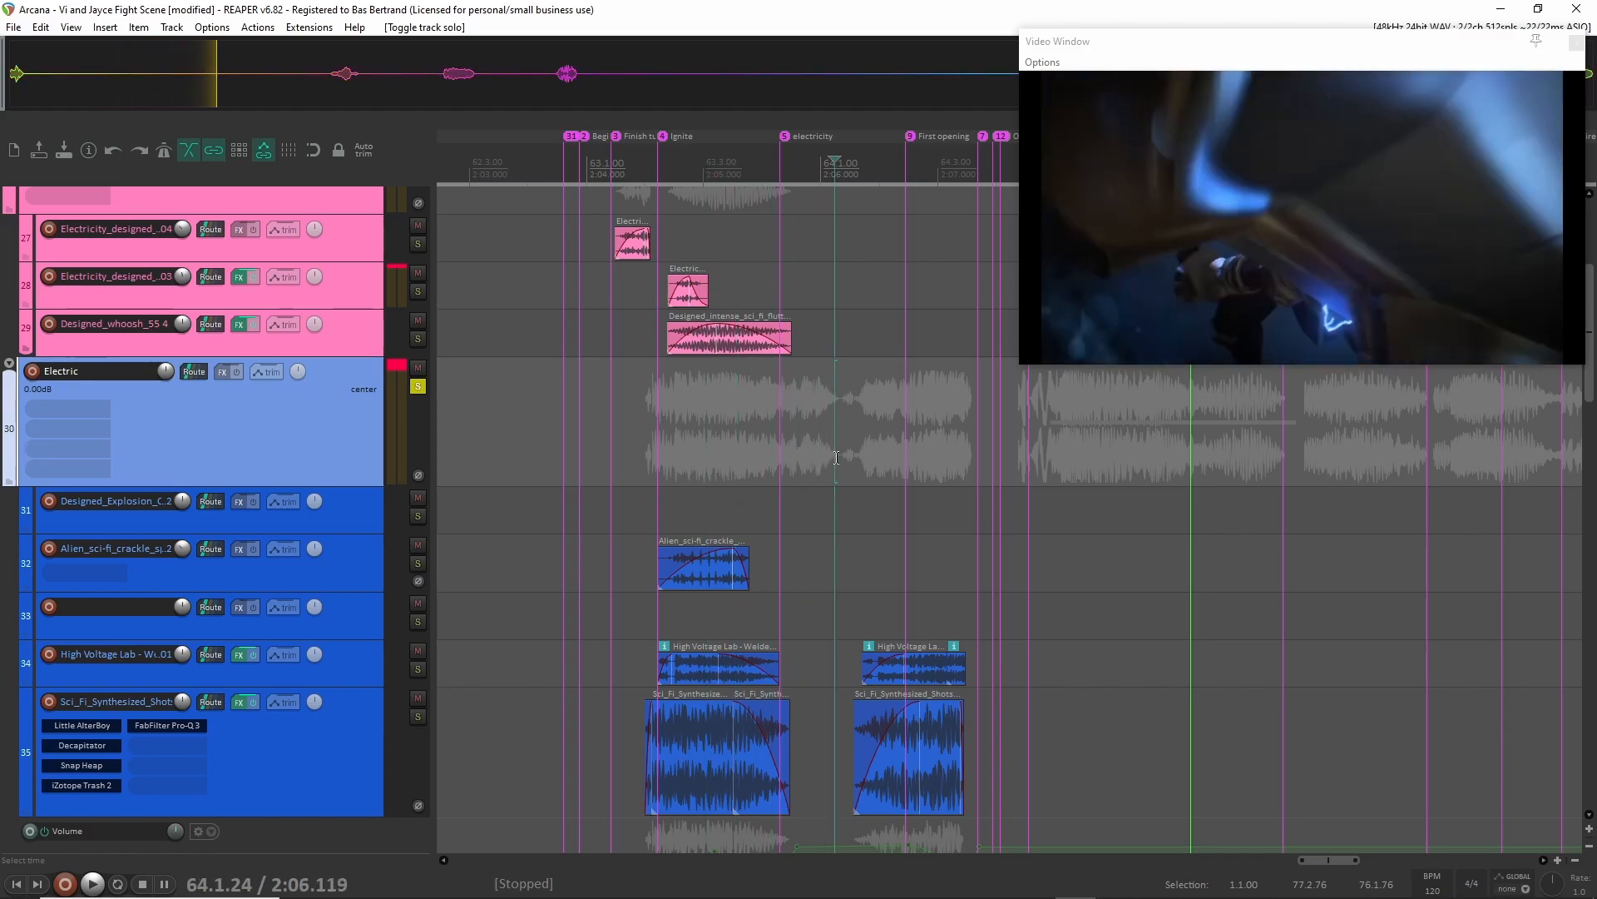
key(space)
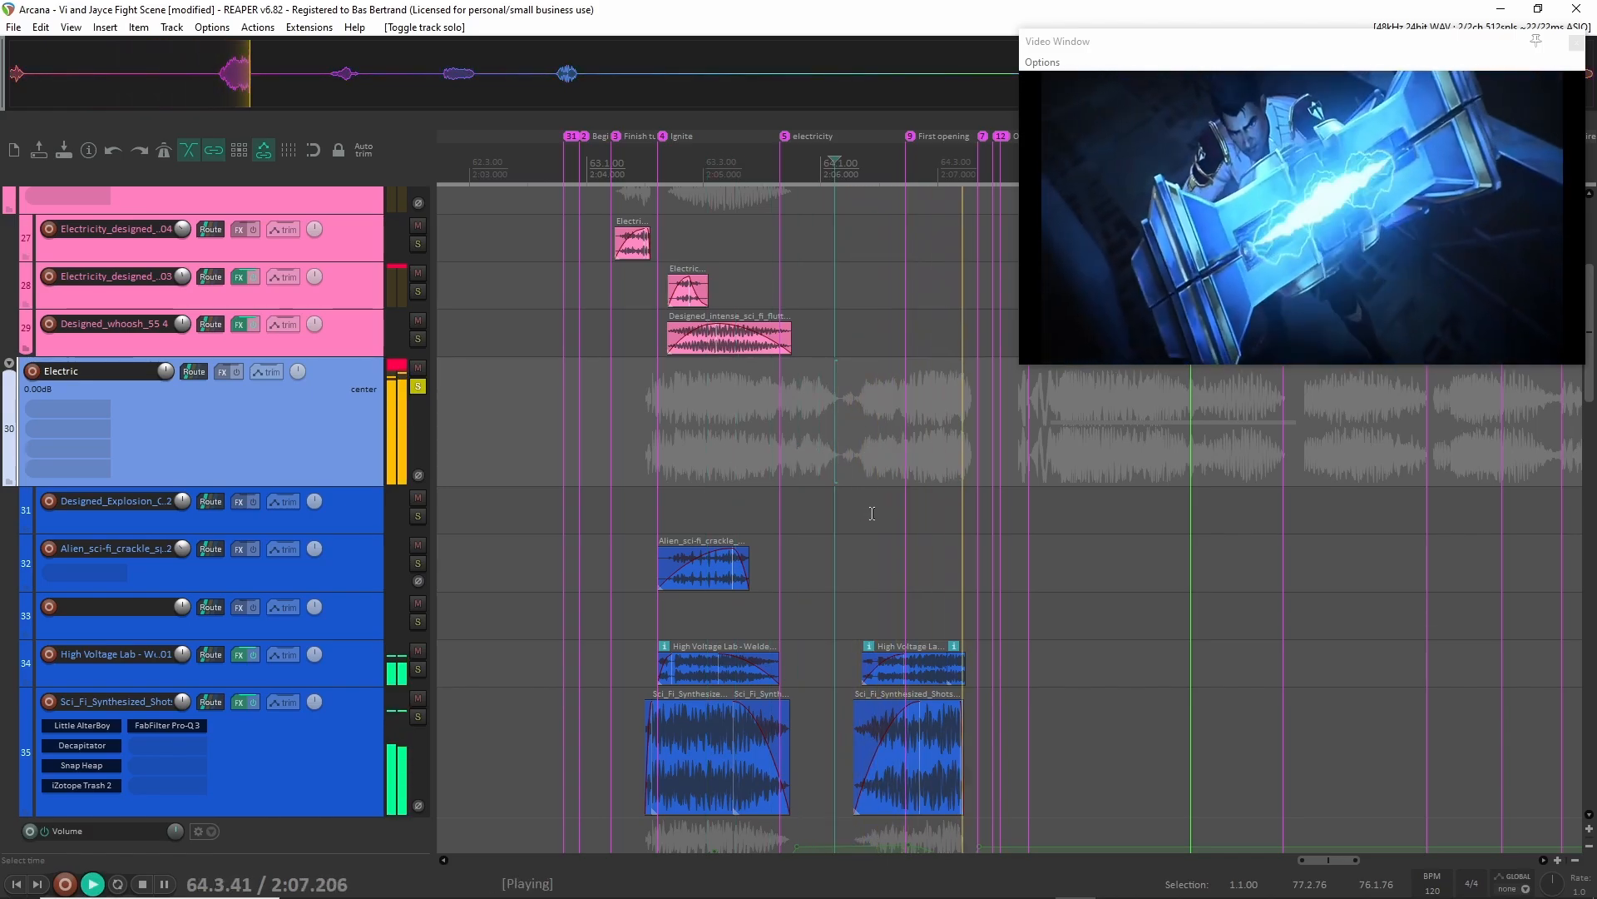
key(space)
Look over the Electric layers around the First opening marker and play the groups from 64.1.87.
scroll(924, 497, up, 3)
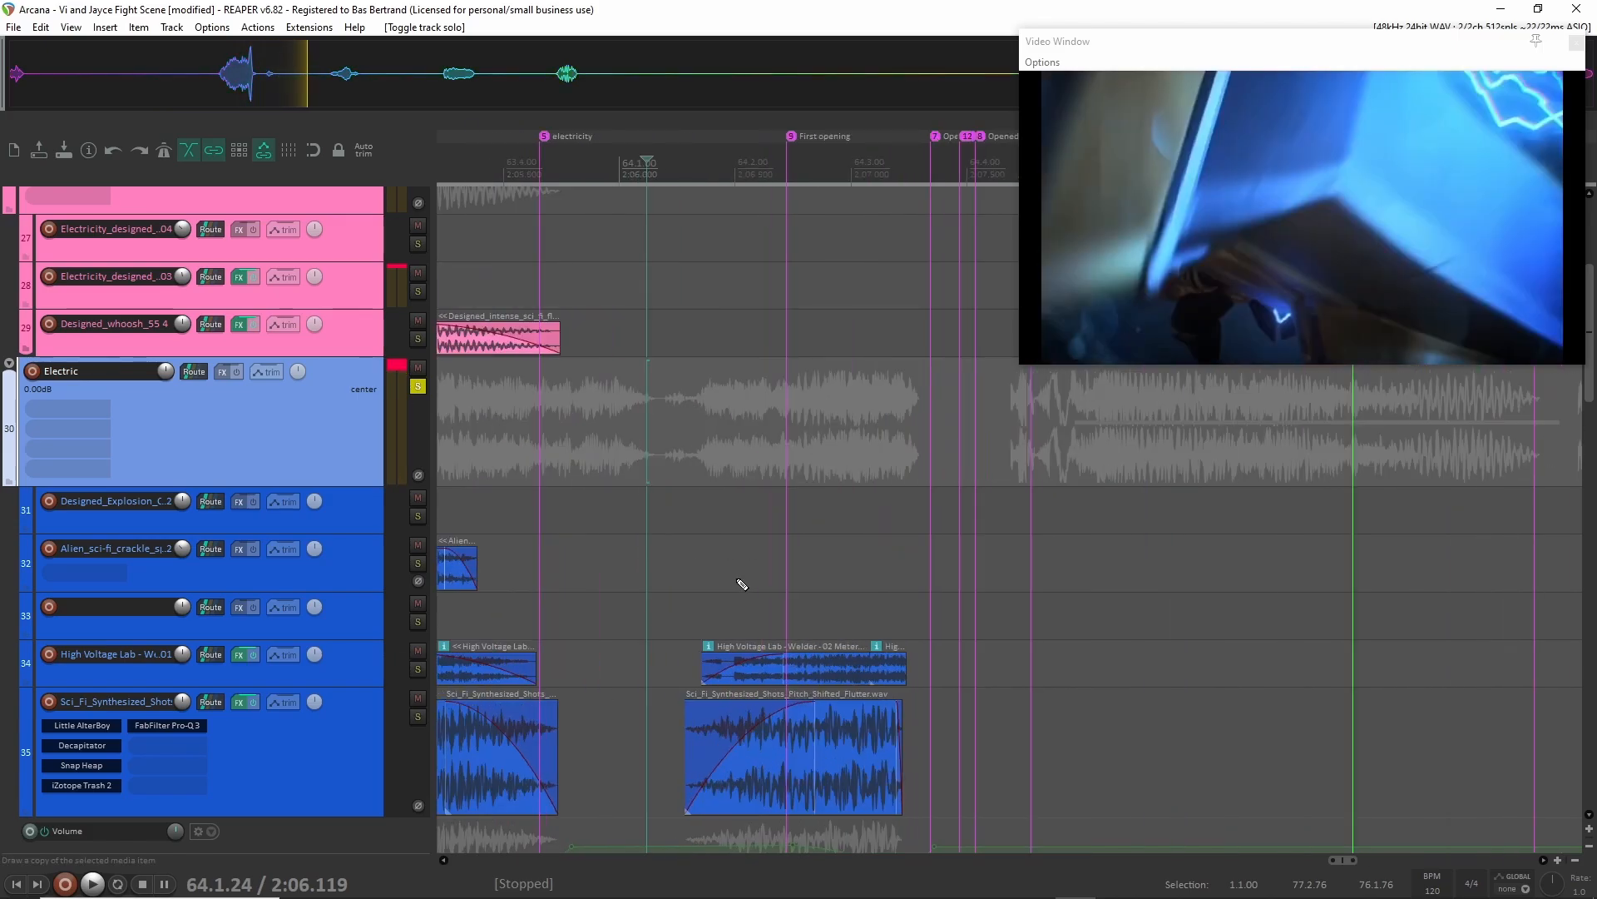
scroll(770, 556, down, 5)
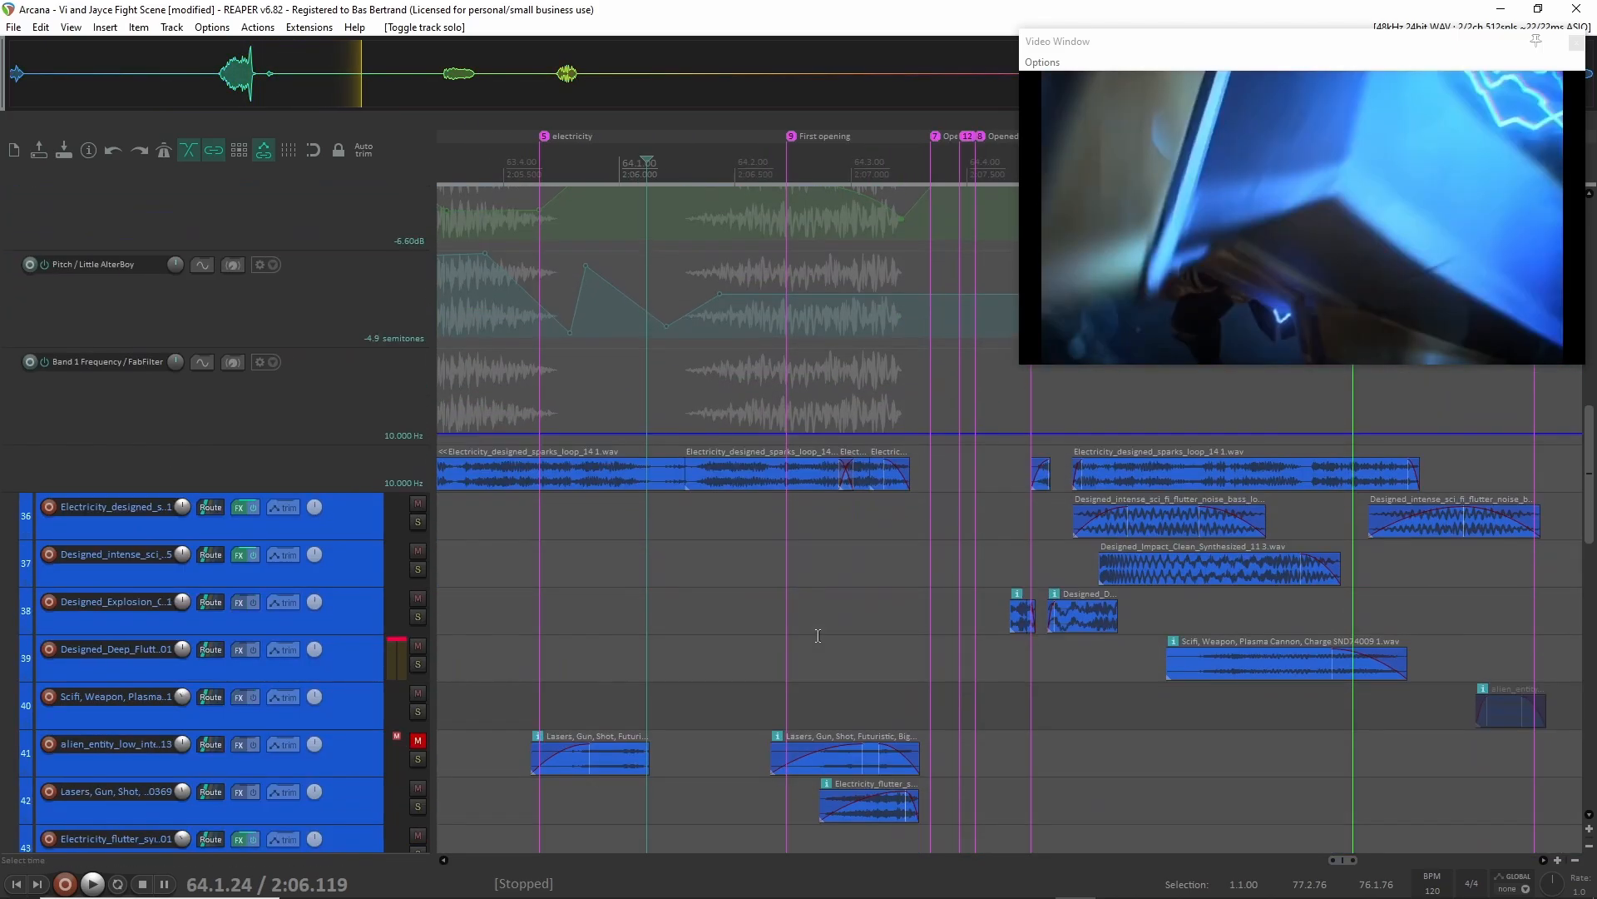
scroll(806, 644, up, 5)
key(space)
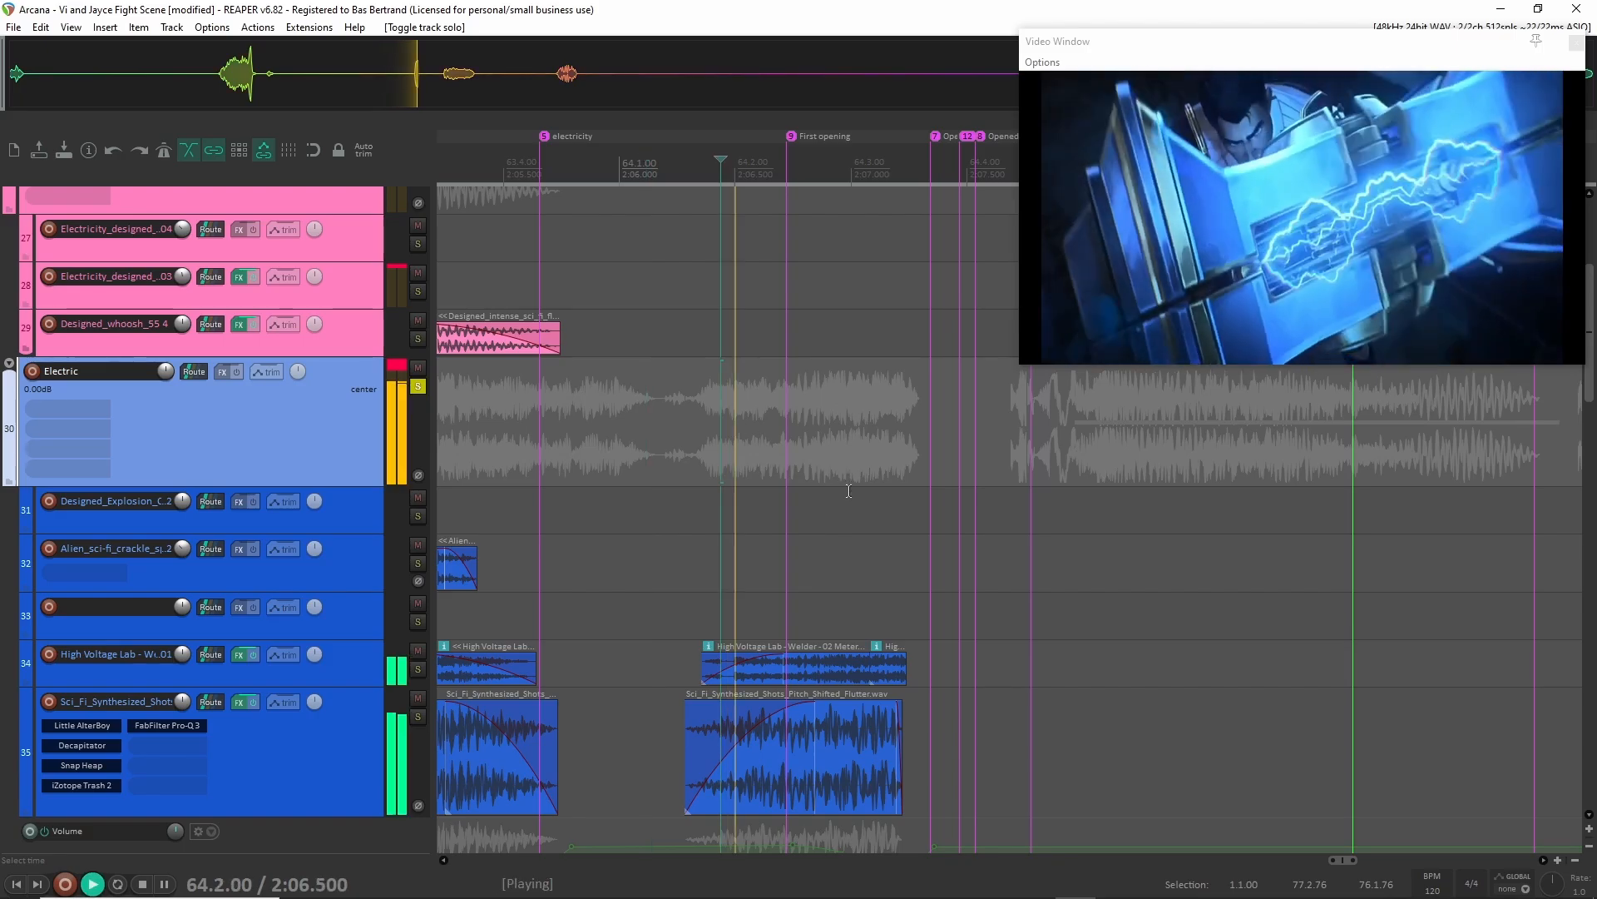
key(space)
Examine the Sci_Fi_Synthesized_Shots volume and pitch automation, and play the groups from 64.2.48 at the First opening marker.
scroll(857, 524, down, 3)
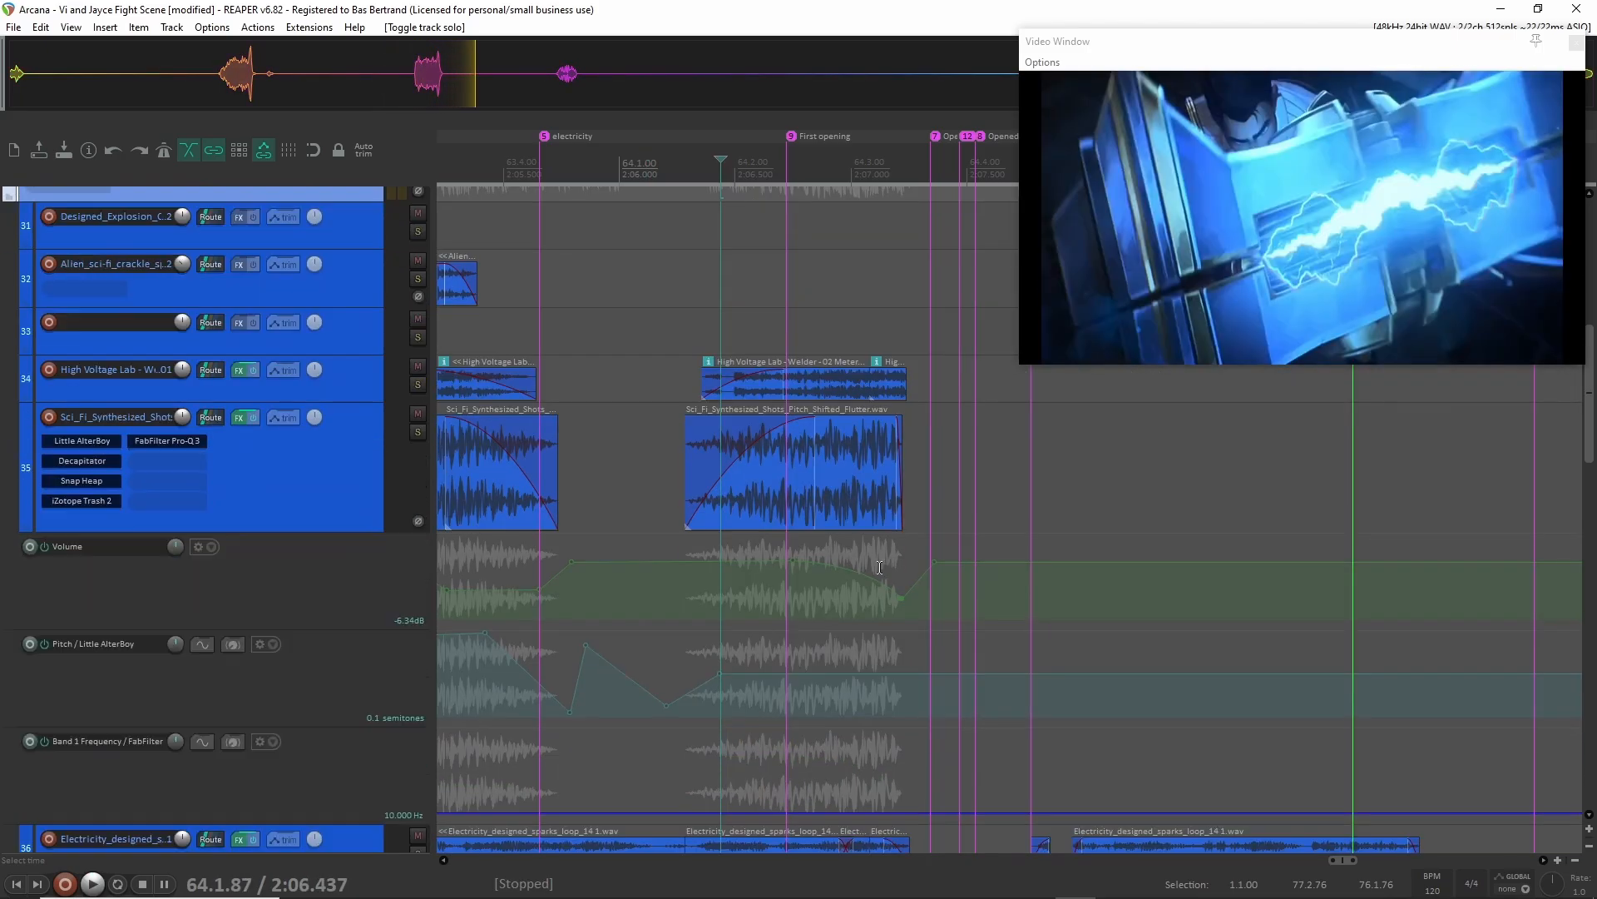
scroll(876, 570, up, 4)
scroll(876, 569, up, 2)
scroll(808, 589, down, 4)
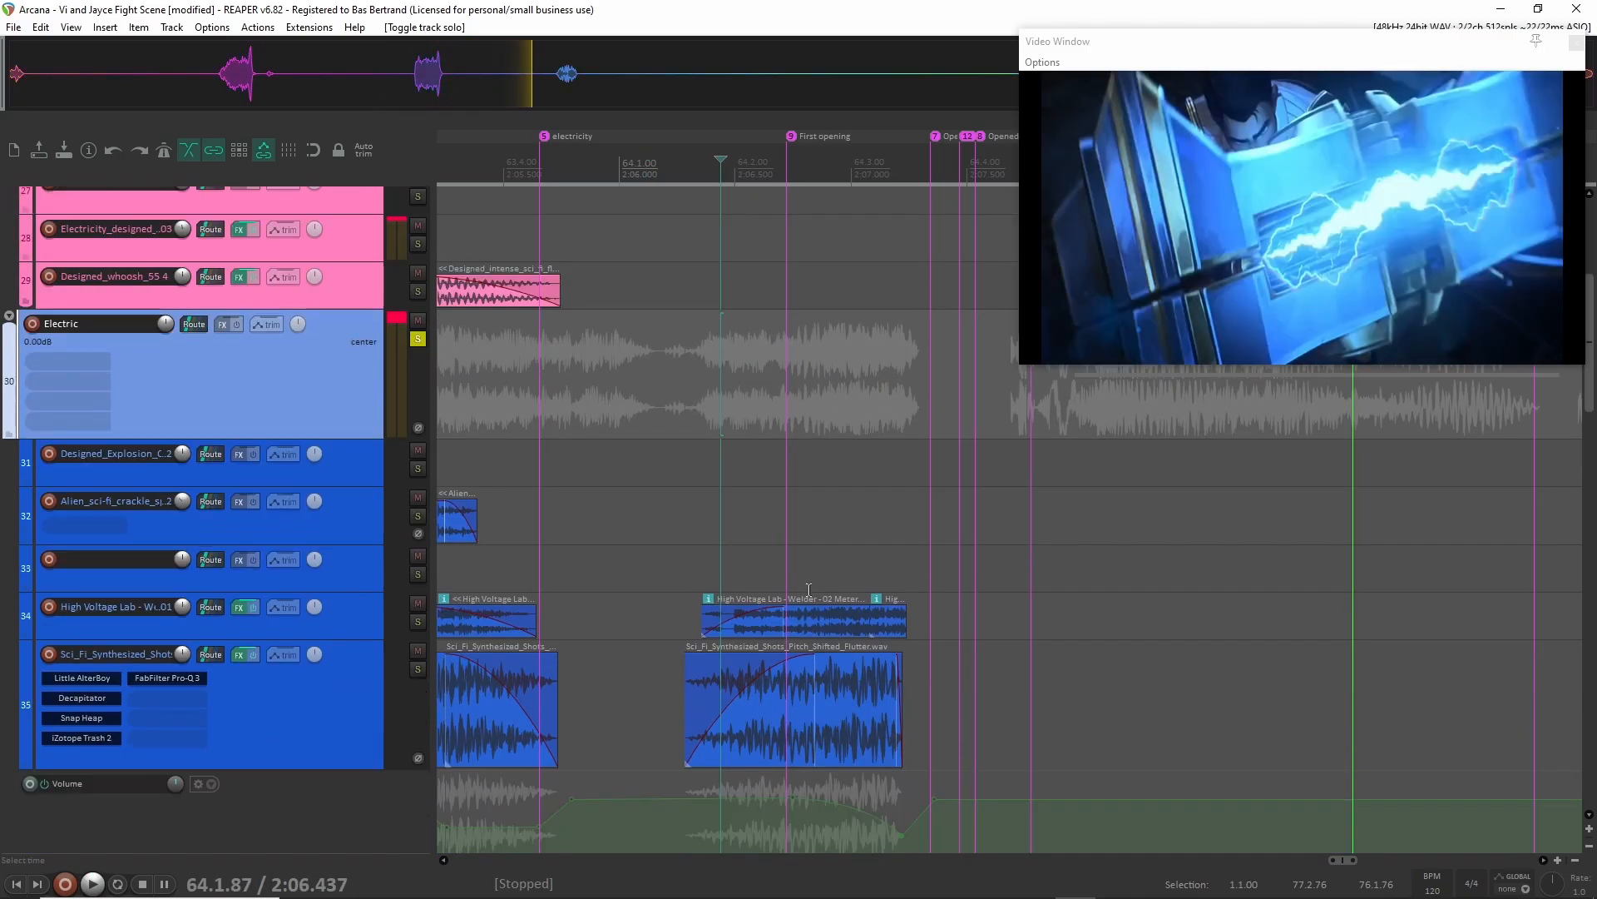
key(space)
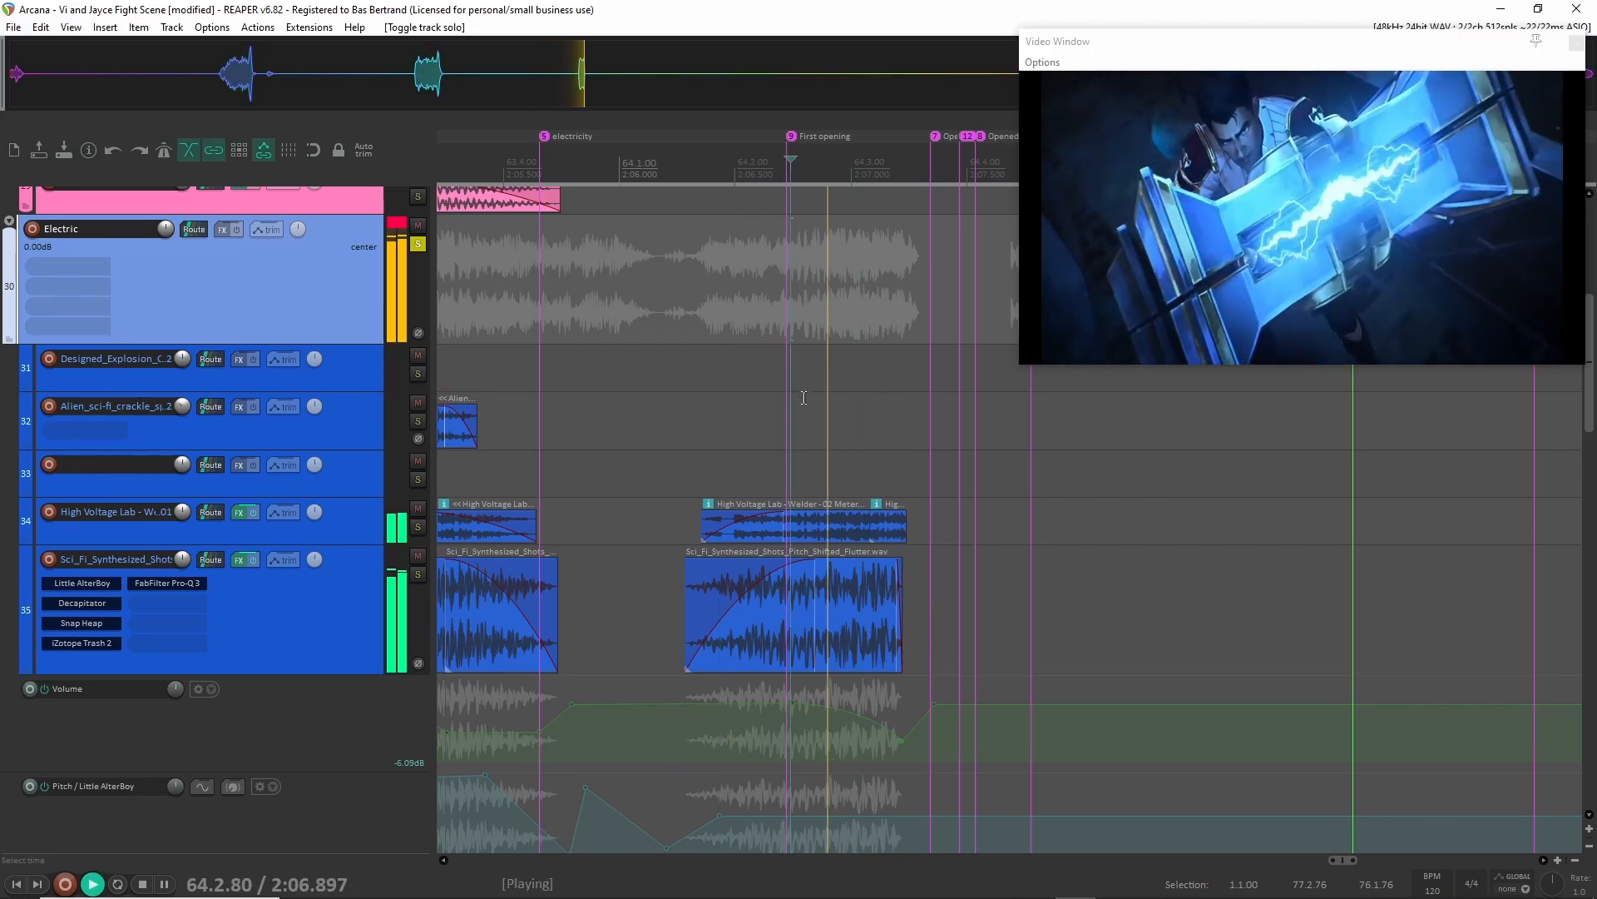
key(space)
Look over the lower Electric layers around the Opened and Open markers, placing the edit cursor at 64.4.20.
scroll(874, 433, right, 3)
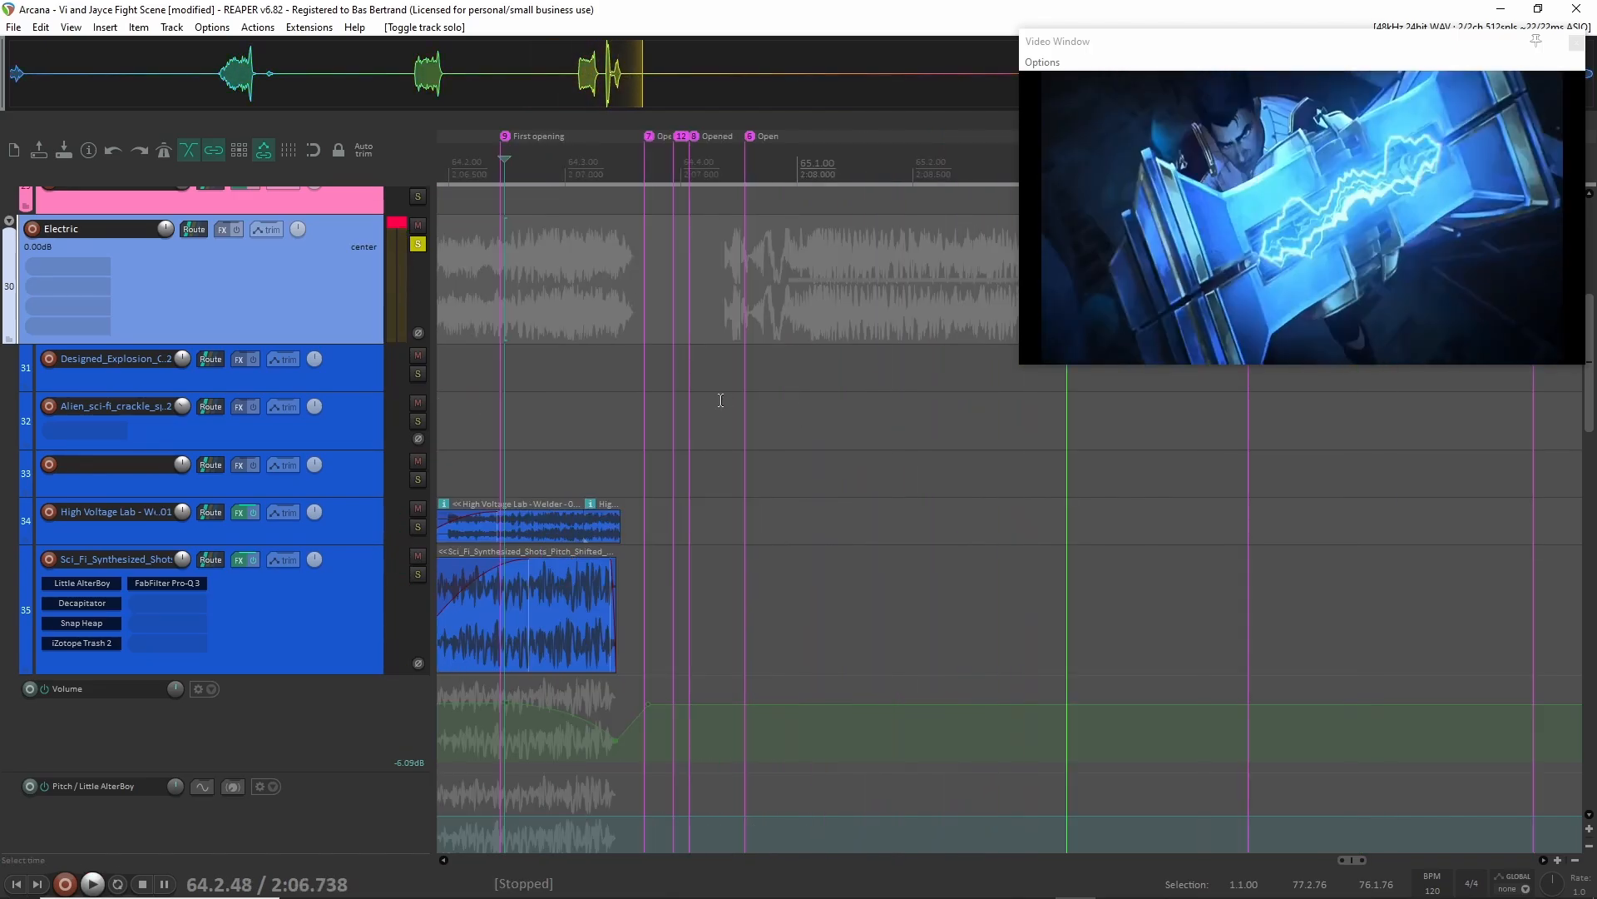
scroll(710, 496, down, 6)
scroll(720, 560, up, 2)
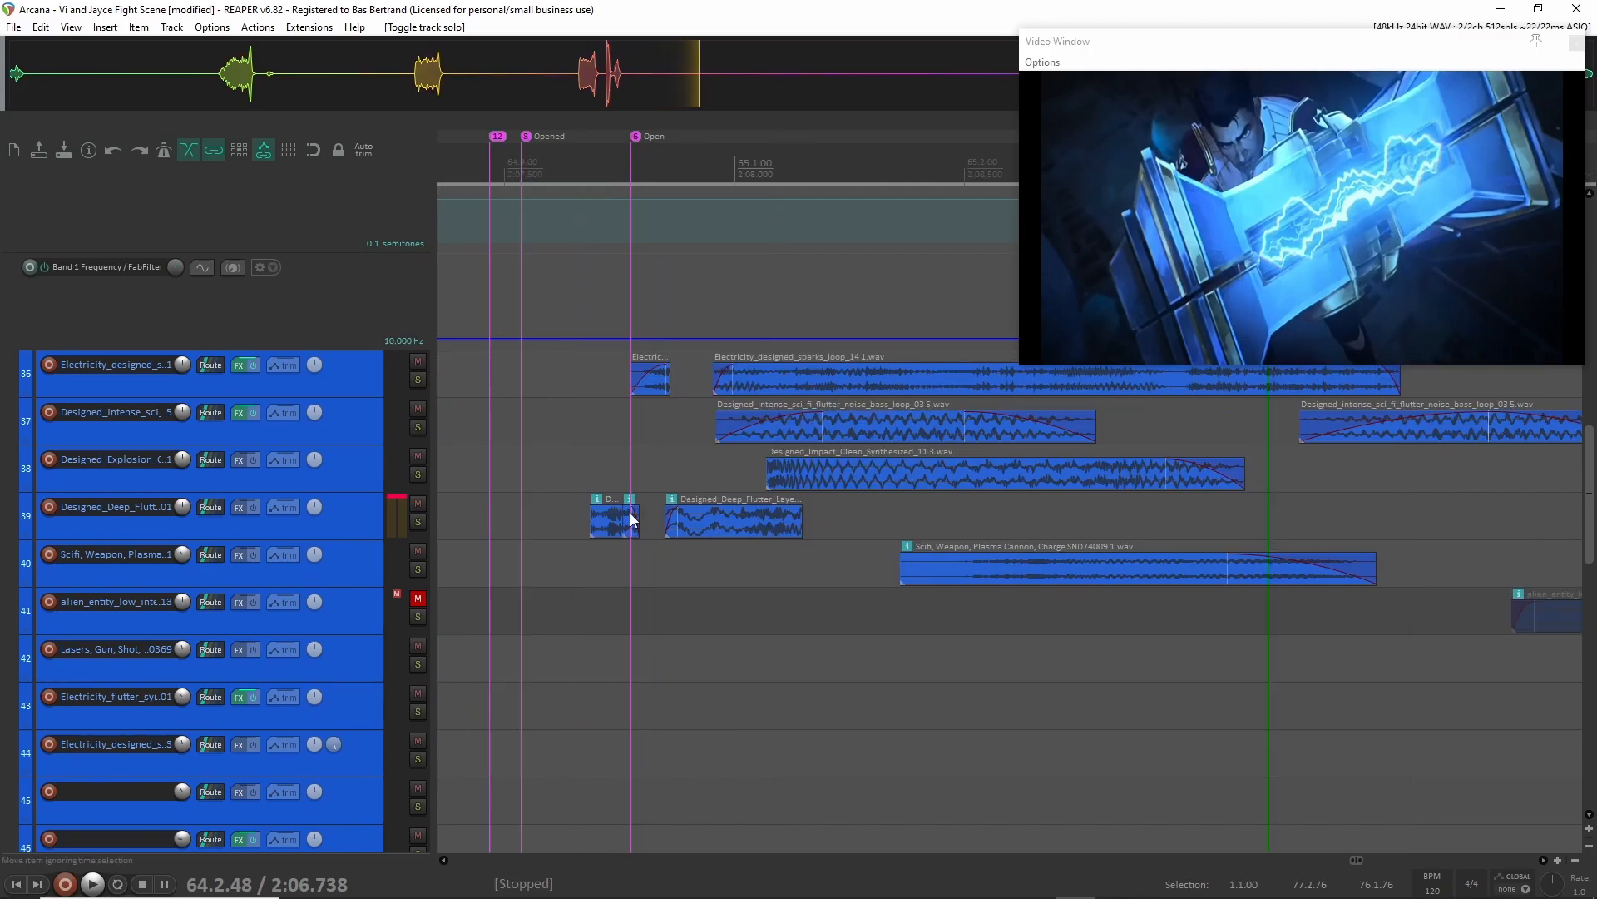
click(552, 467)
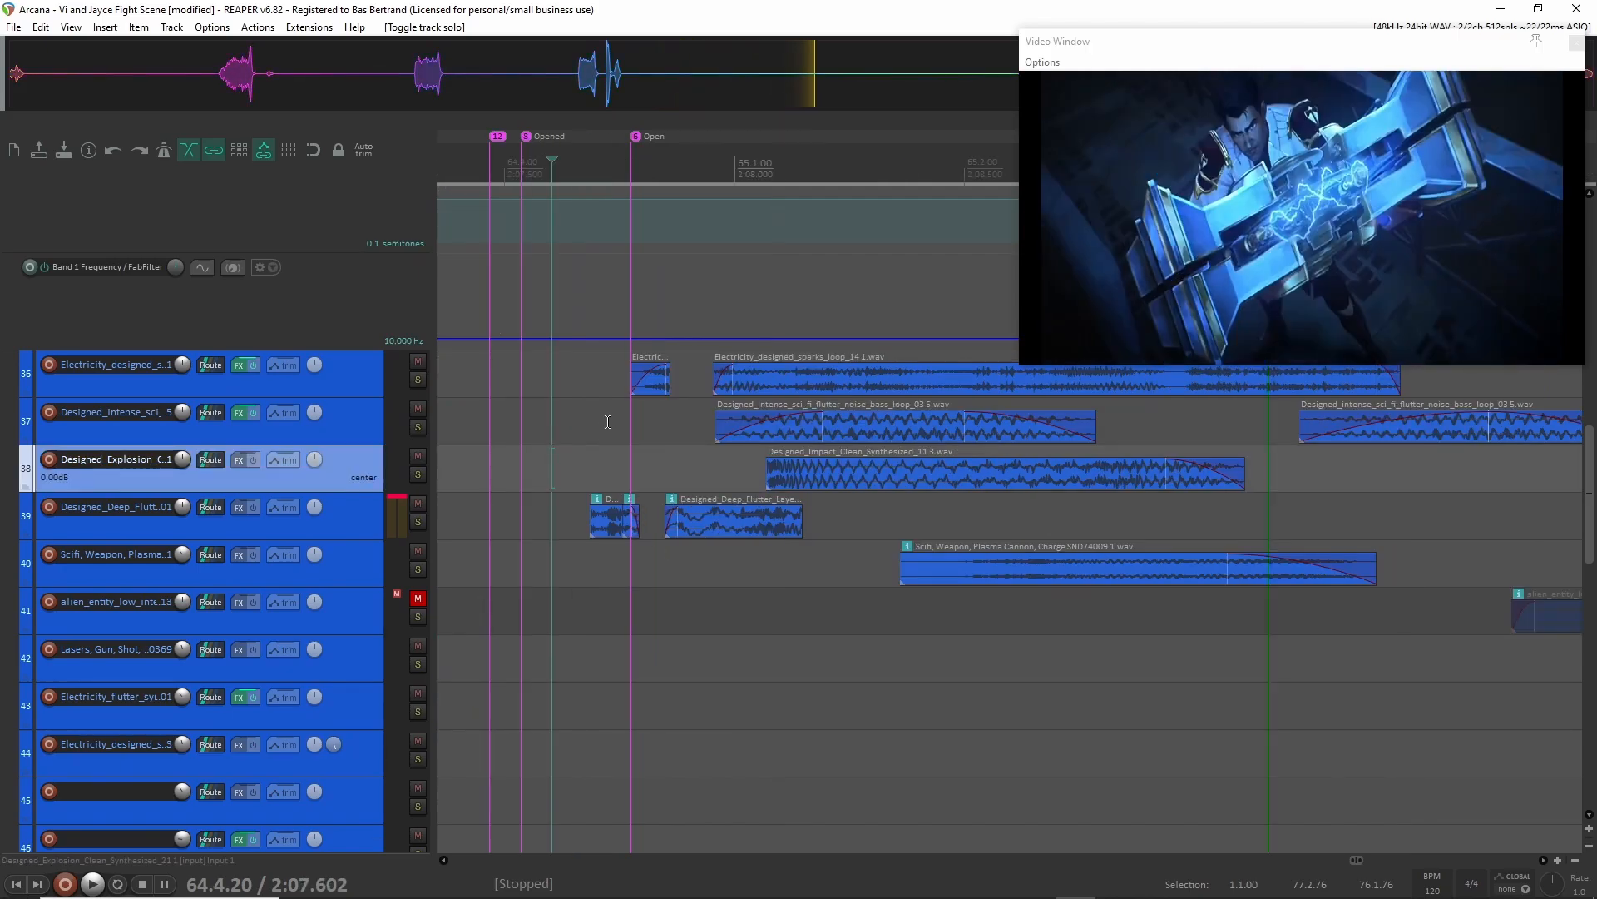
scroll(608, 421, left, 2)
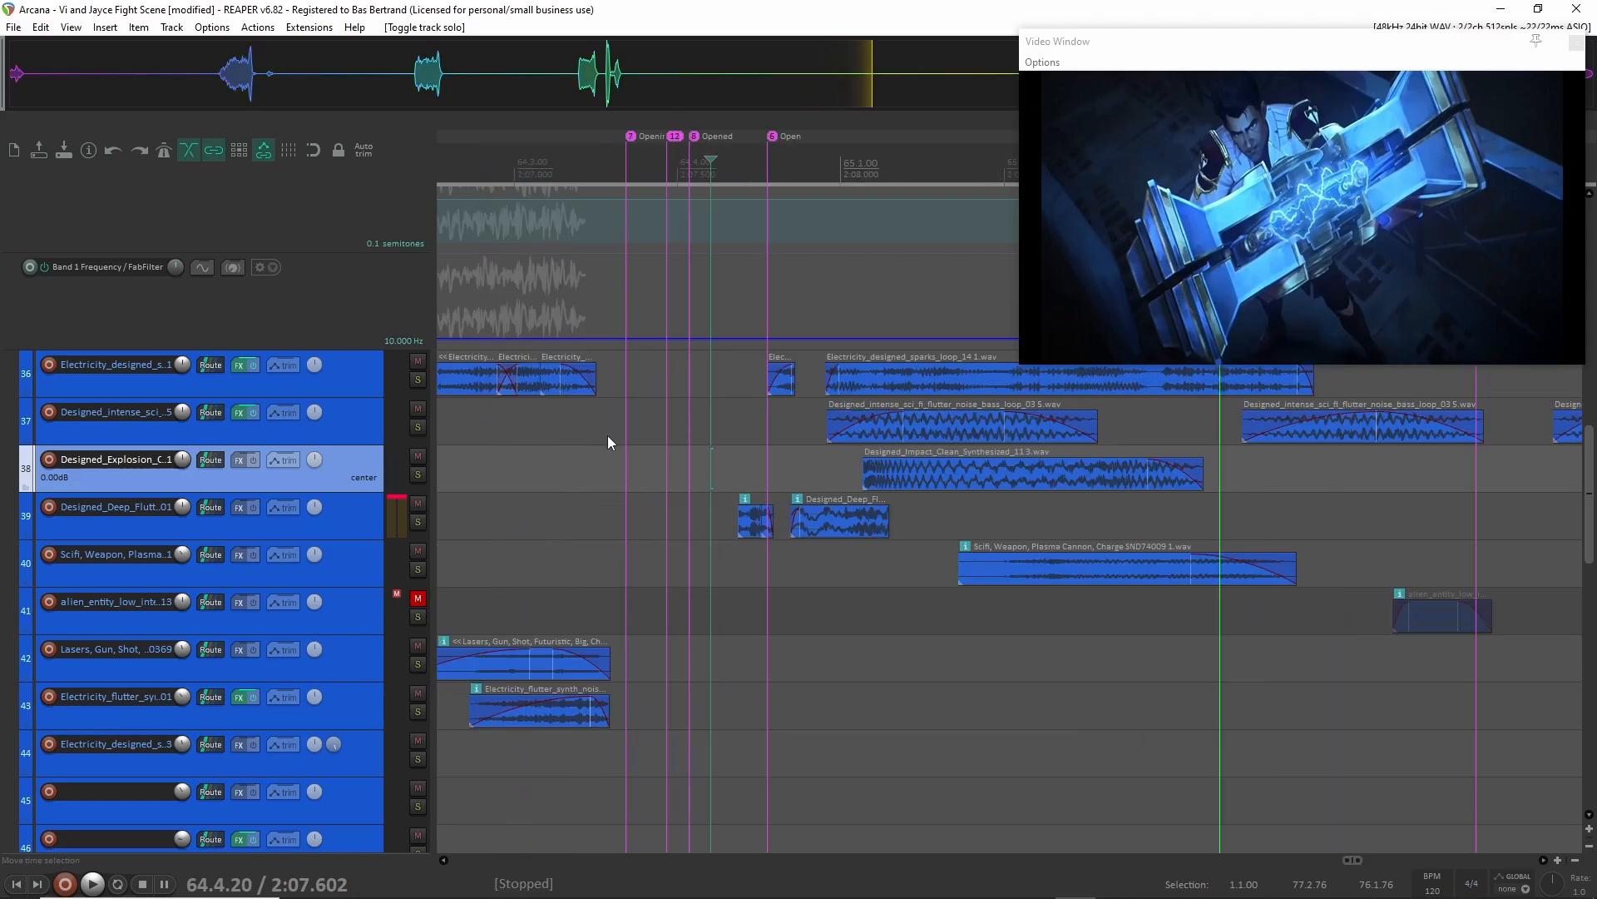
scroll(608, 432, up, 1)
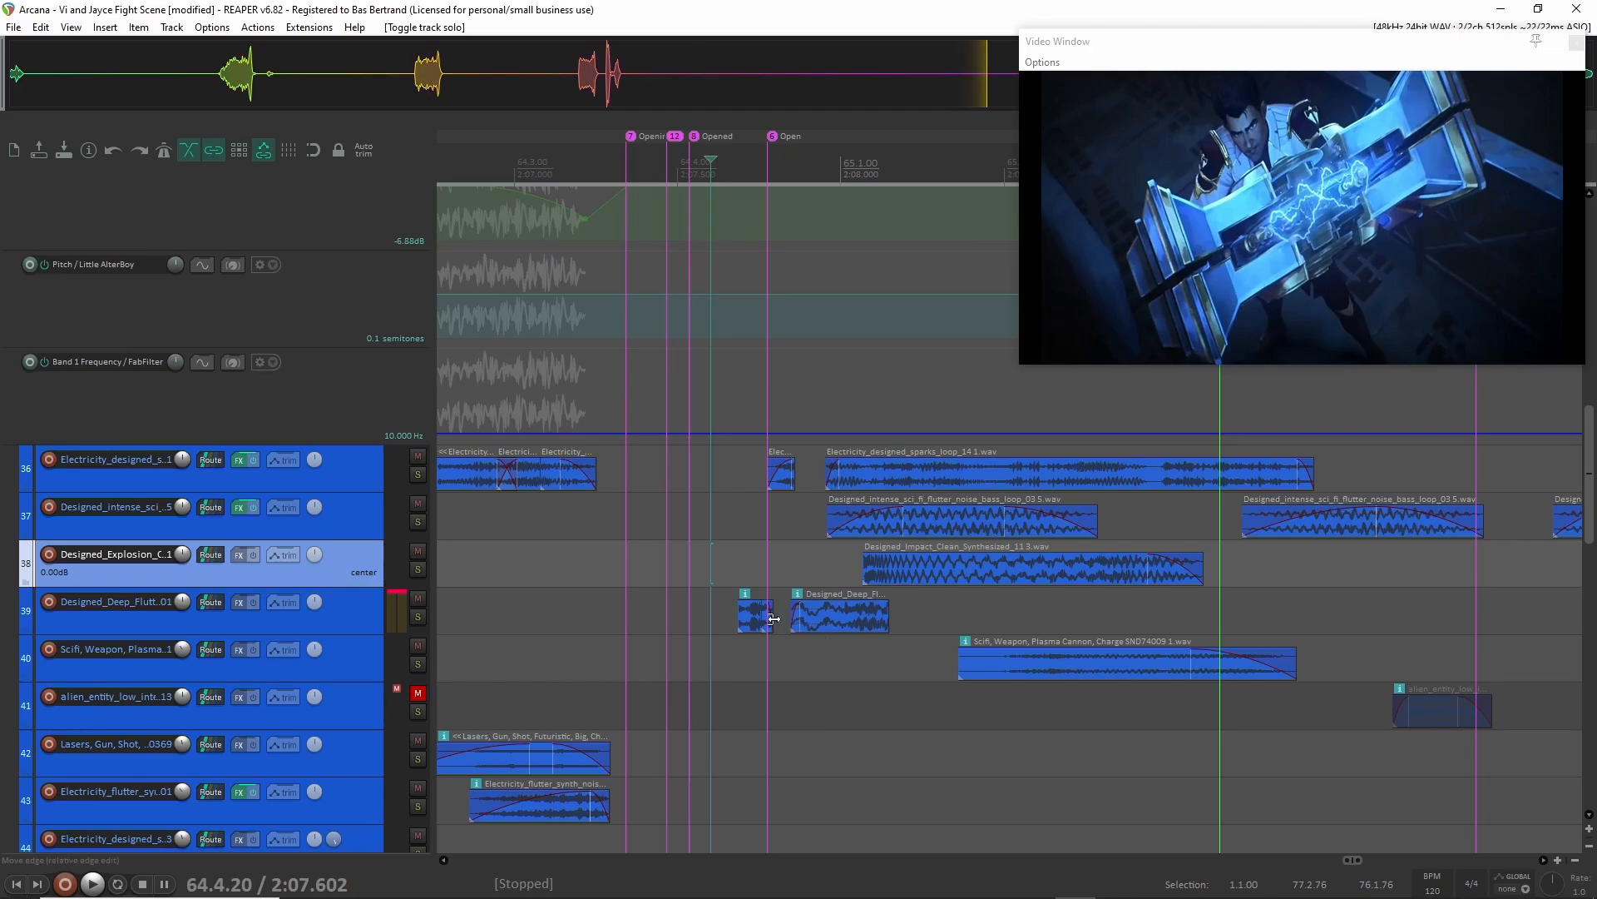
scroll(405, 533, up, 1)
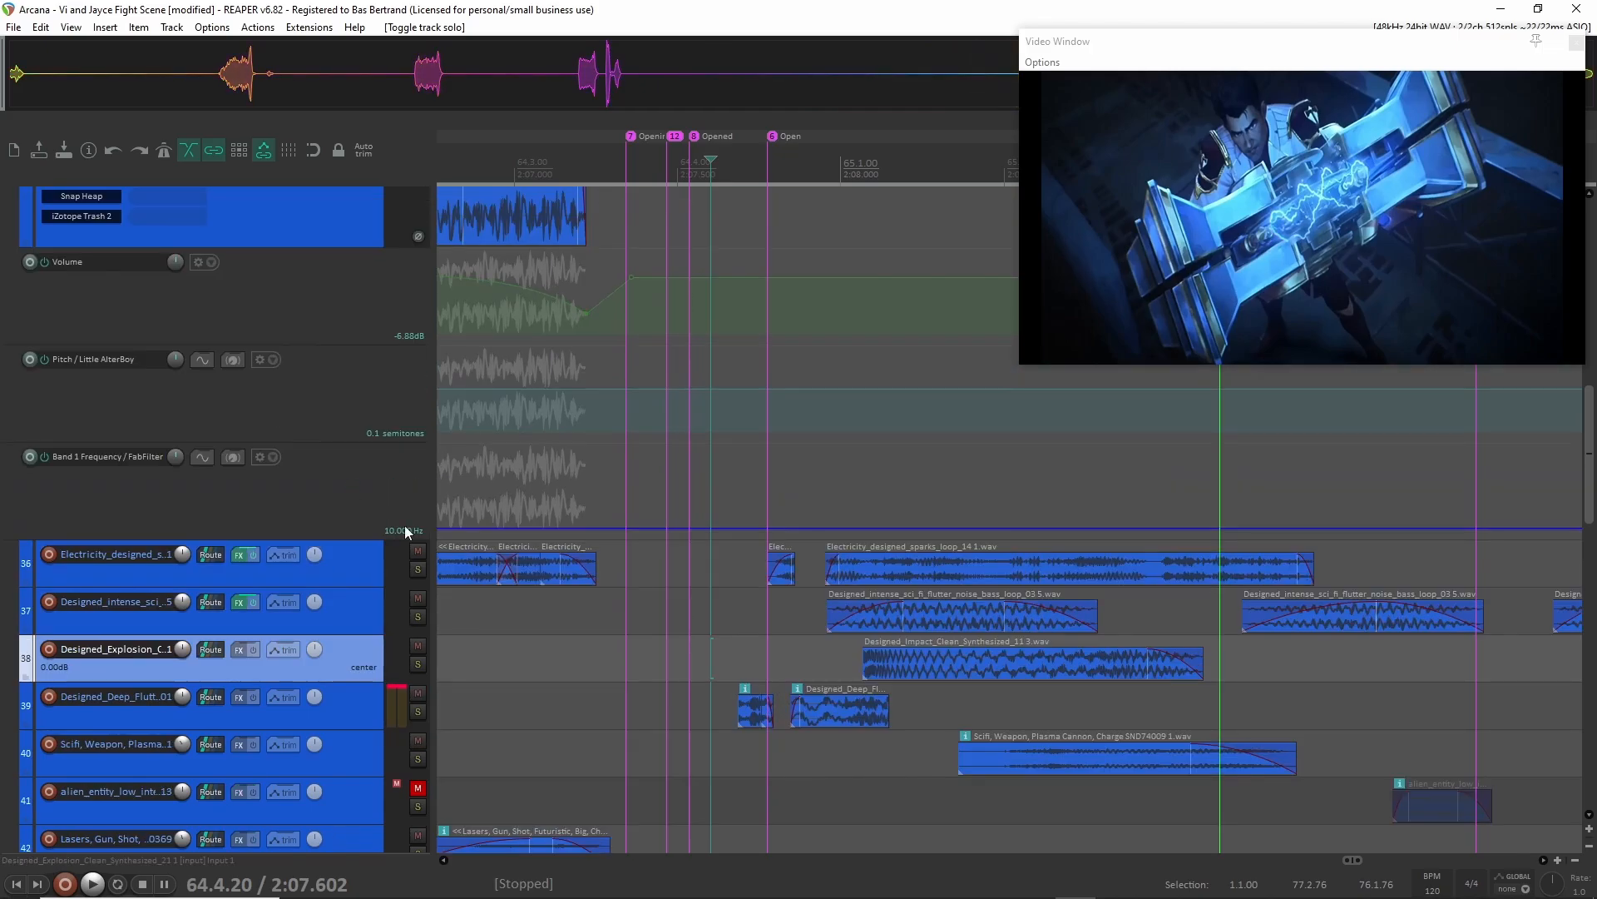
Solo Electric layers 36 to 39, from Electricity_designed to Designed_Deep_Flutter, and turn off the Sparks group's solo.
click(350, 571)
shift+click(371, 704)
key(F6)
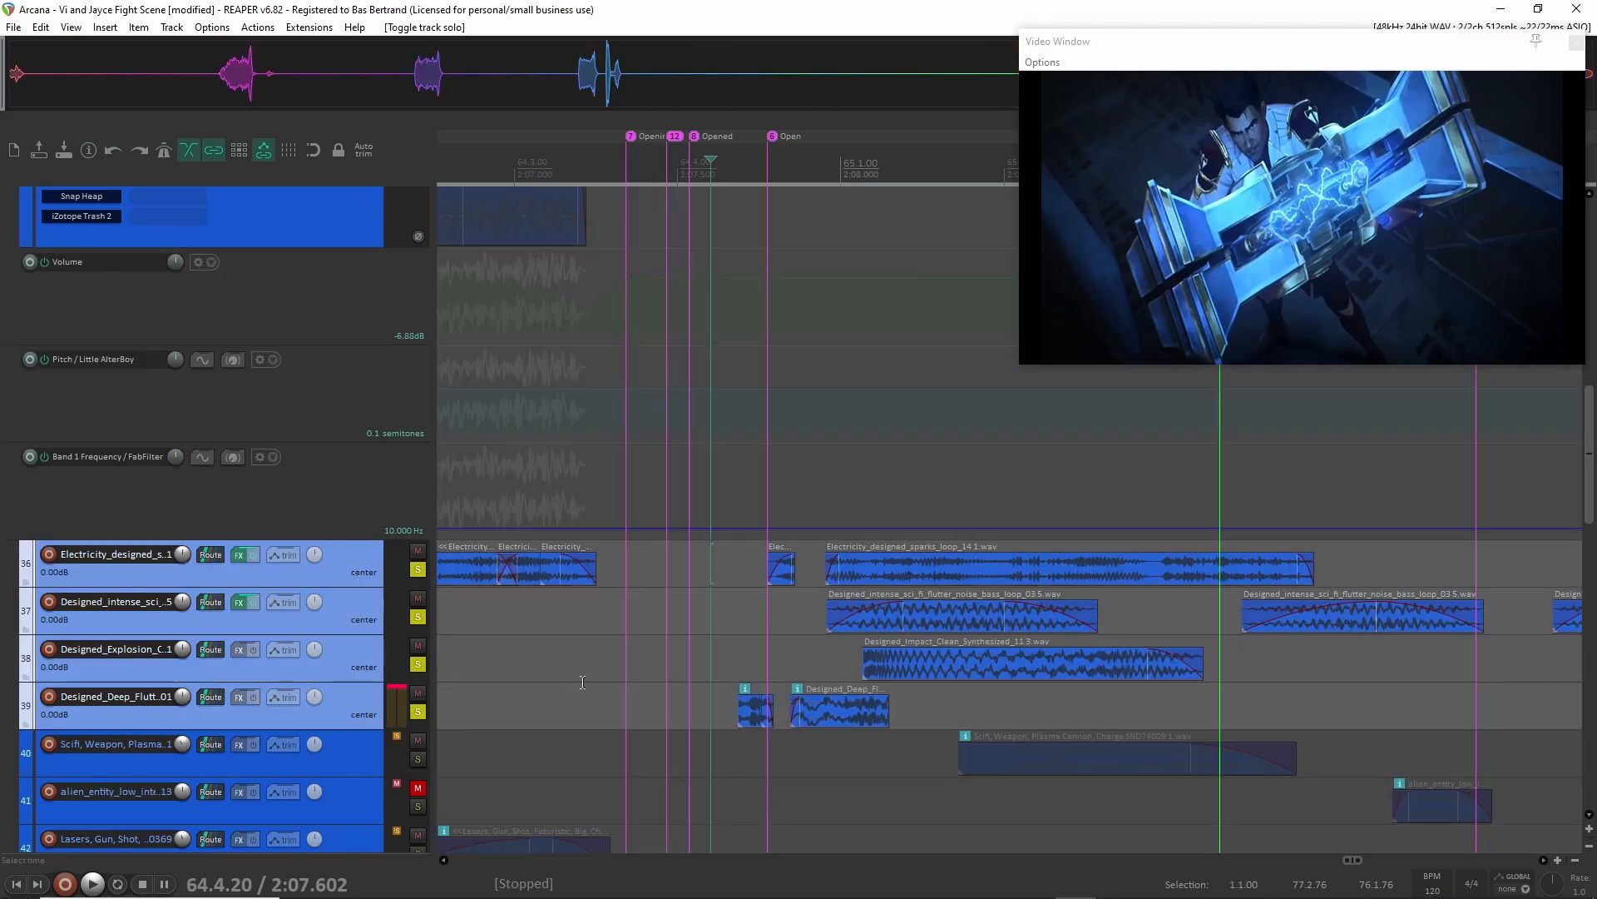
scroll(391, 364, up, 5)
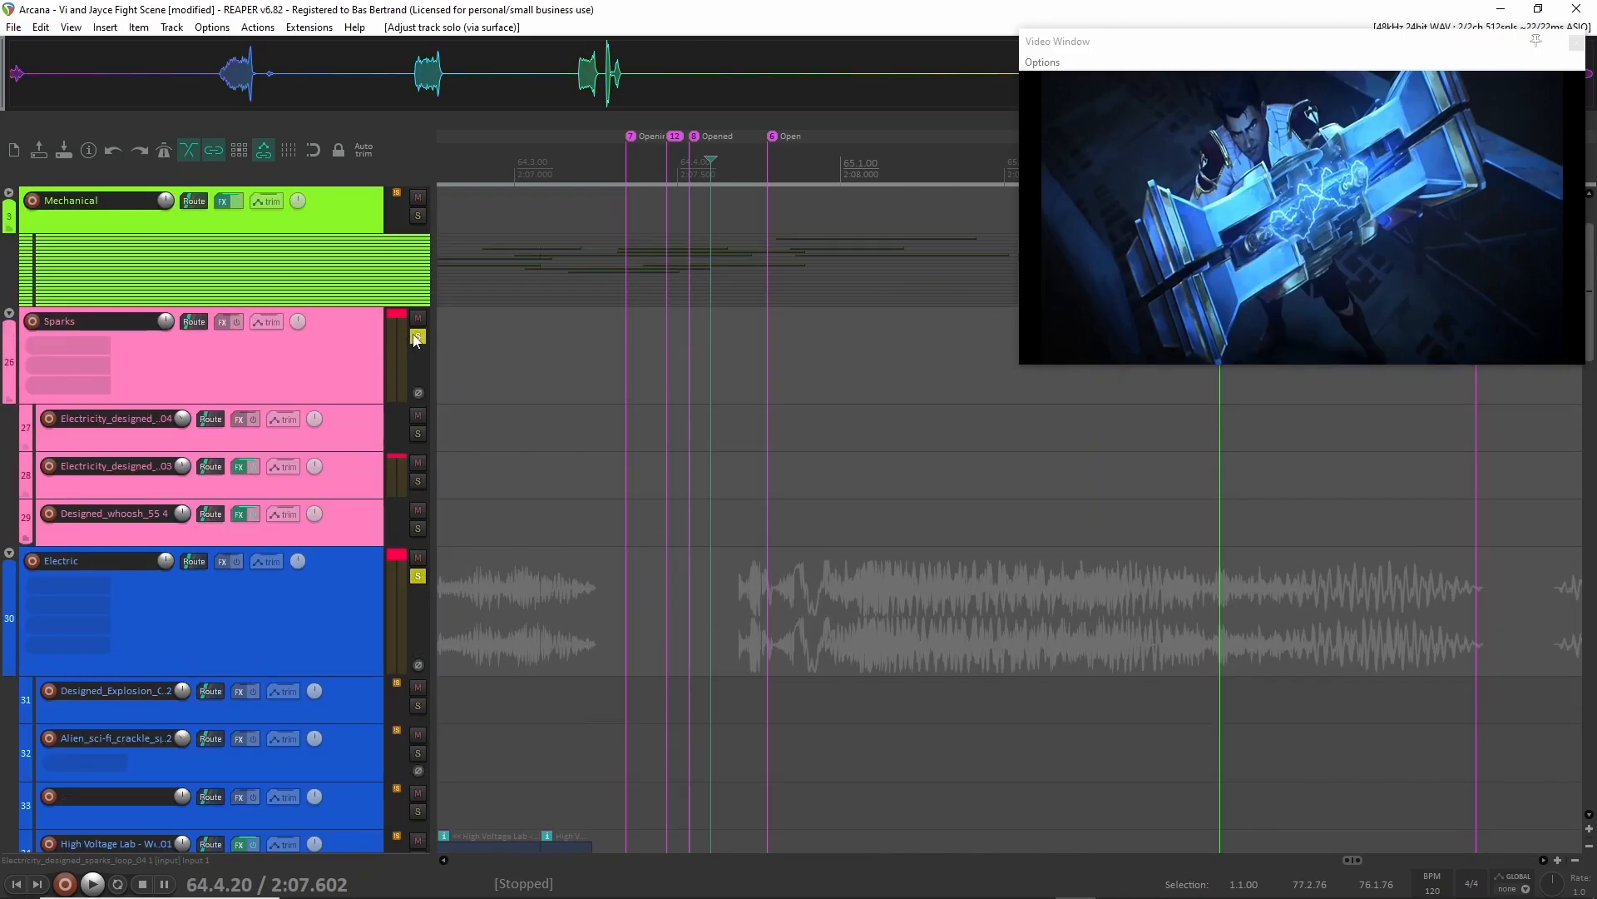
click(416, 339)
scroll(878, 537, down, 12)
scroll(877, 563, up, 1)
Play the four soloed Electric layers from 64.4.29, just before the Open marker.
click(724, 424)
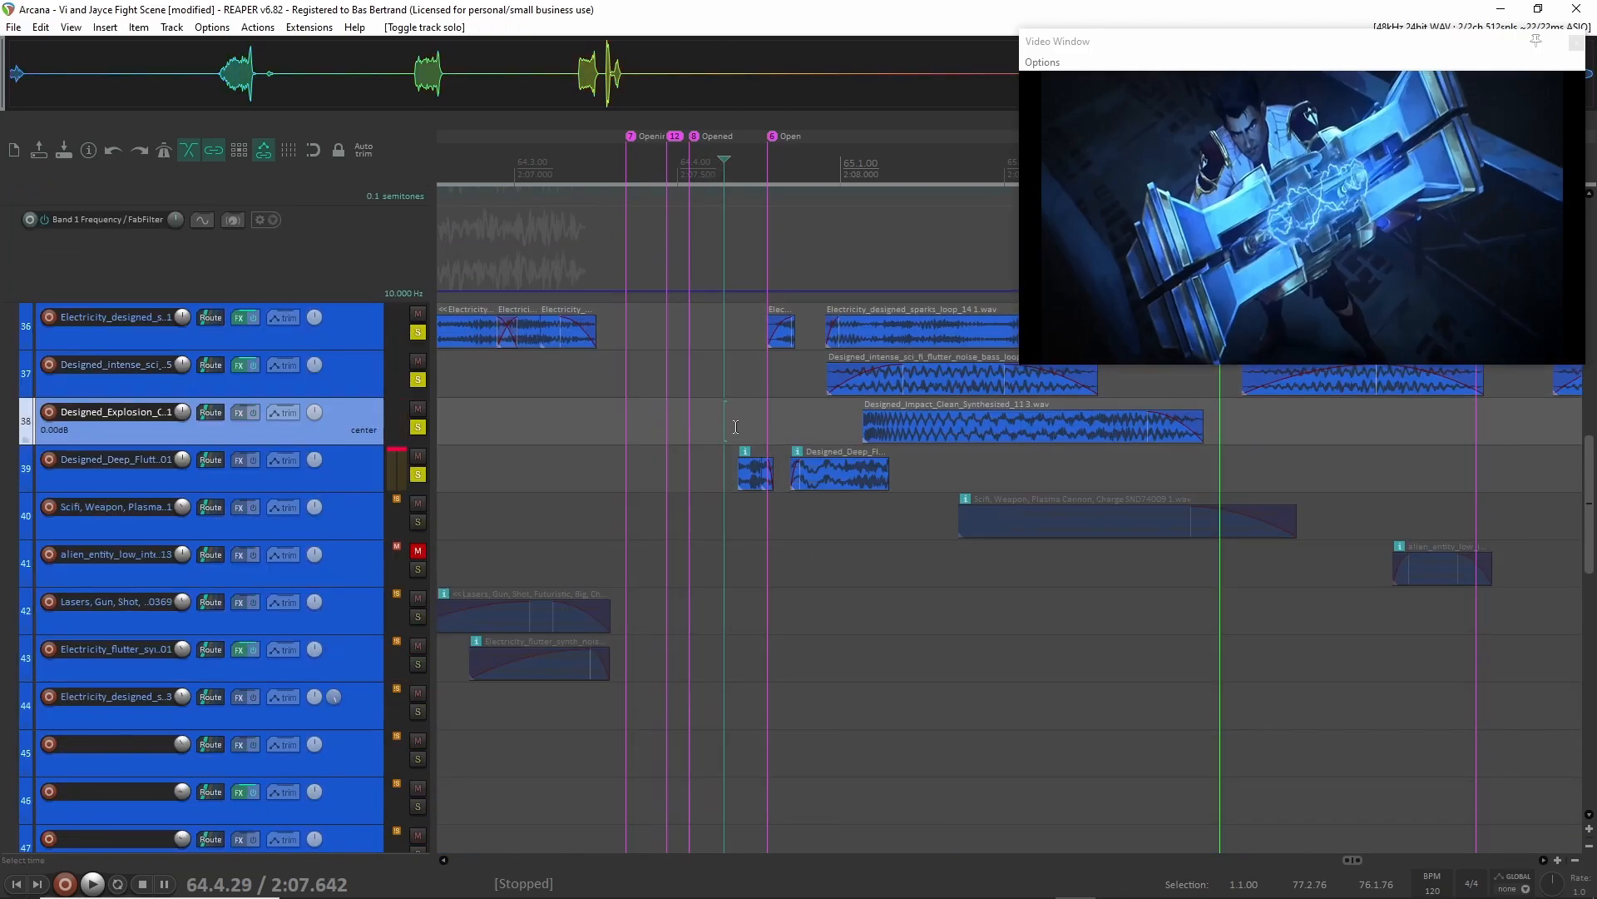
key(space)
key(space)
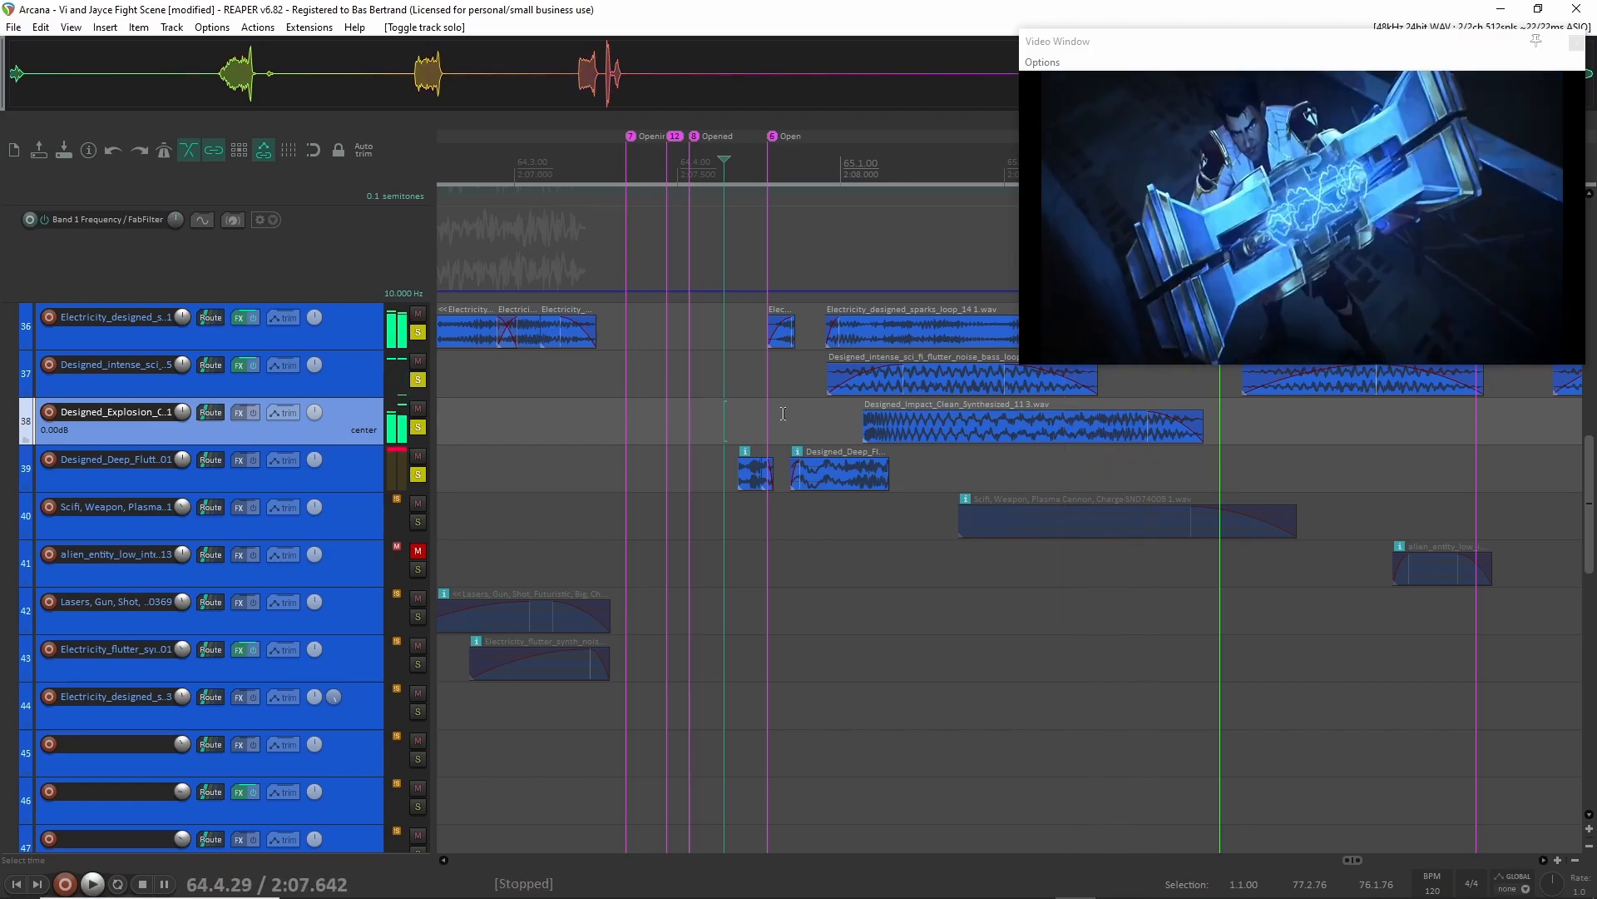
scroll(802, 422, up, 3)
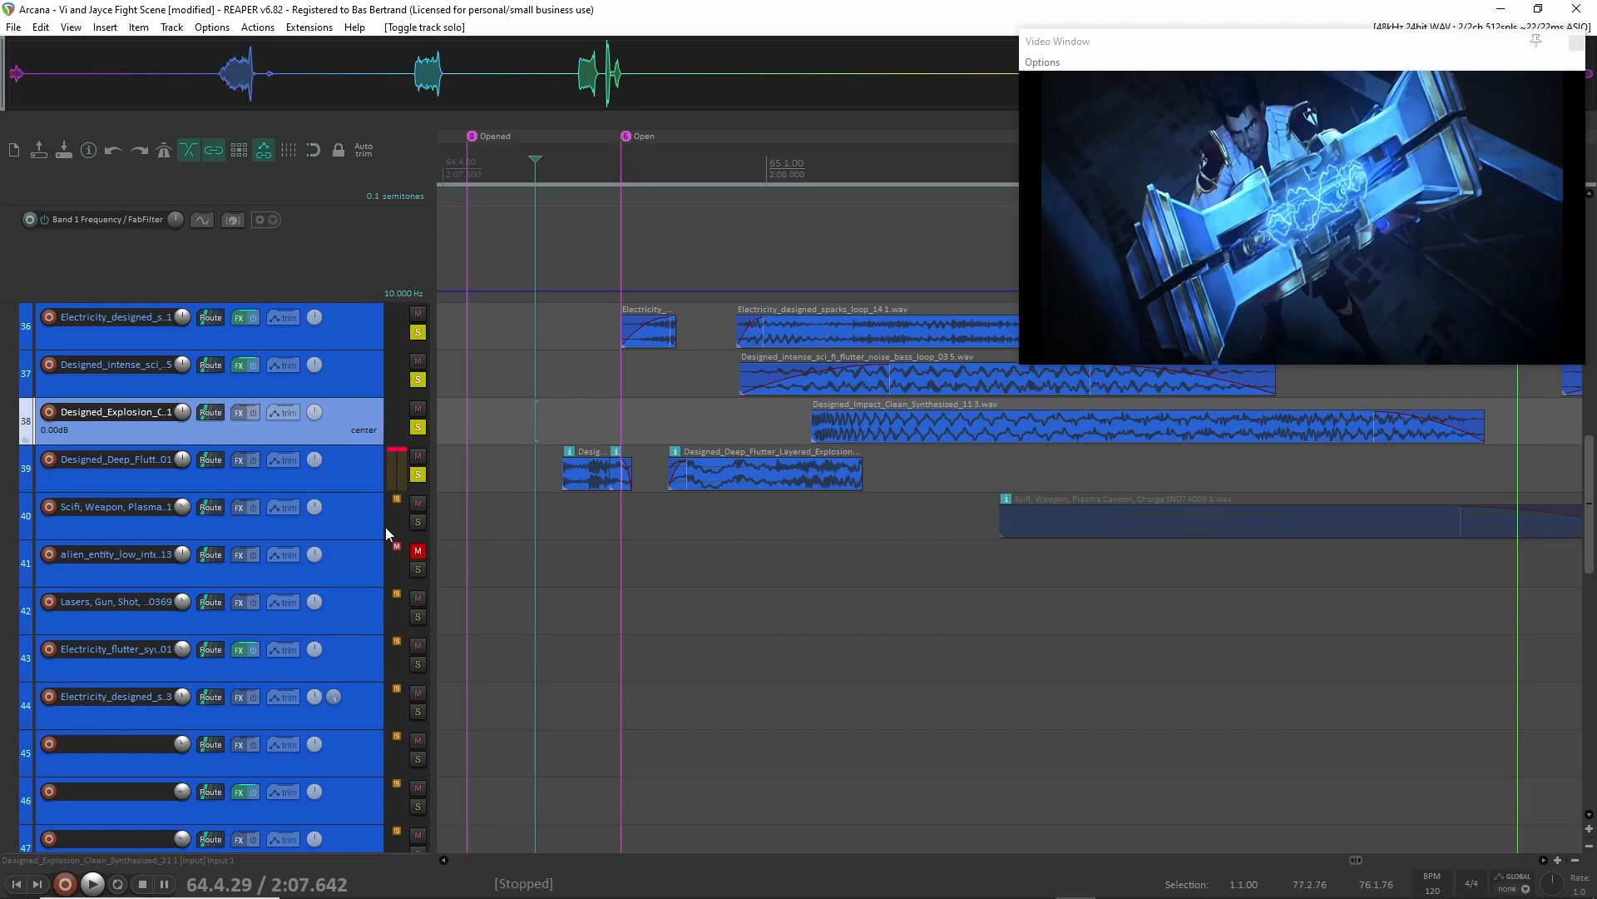
Narrow the solo to the Designed_Explosion layer on track 38 and play it from 64.4.50.
click(417, 332)
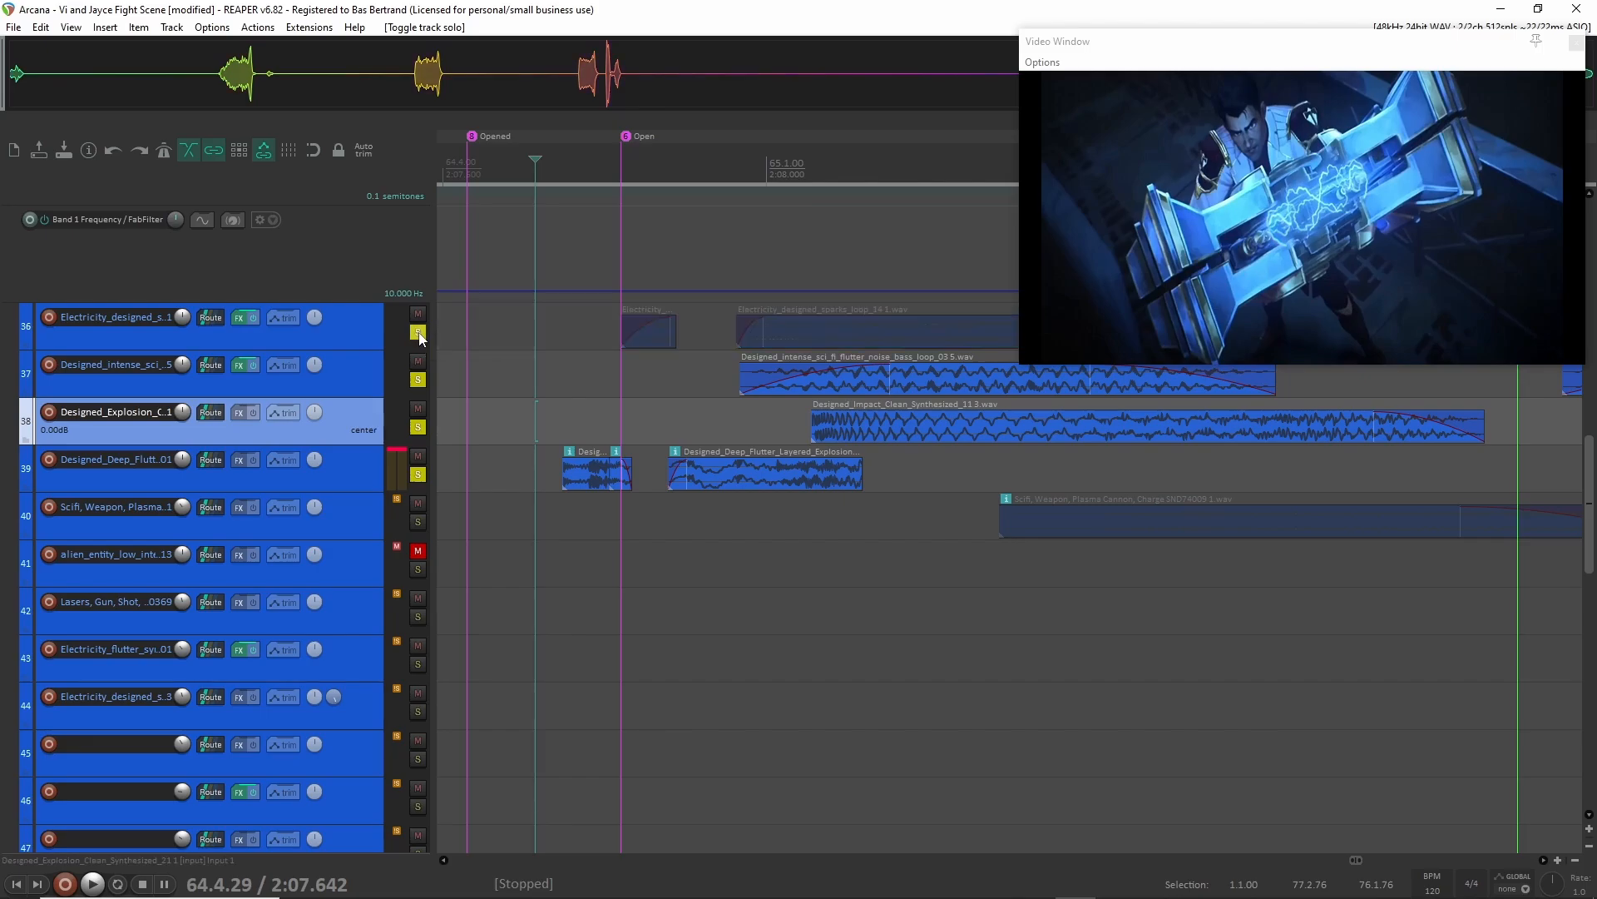
click(418, 379)
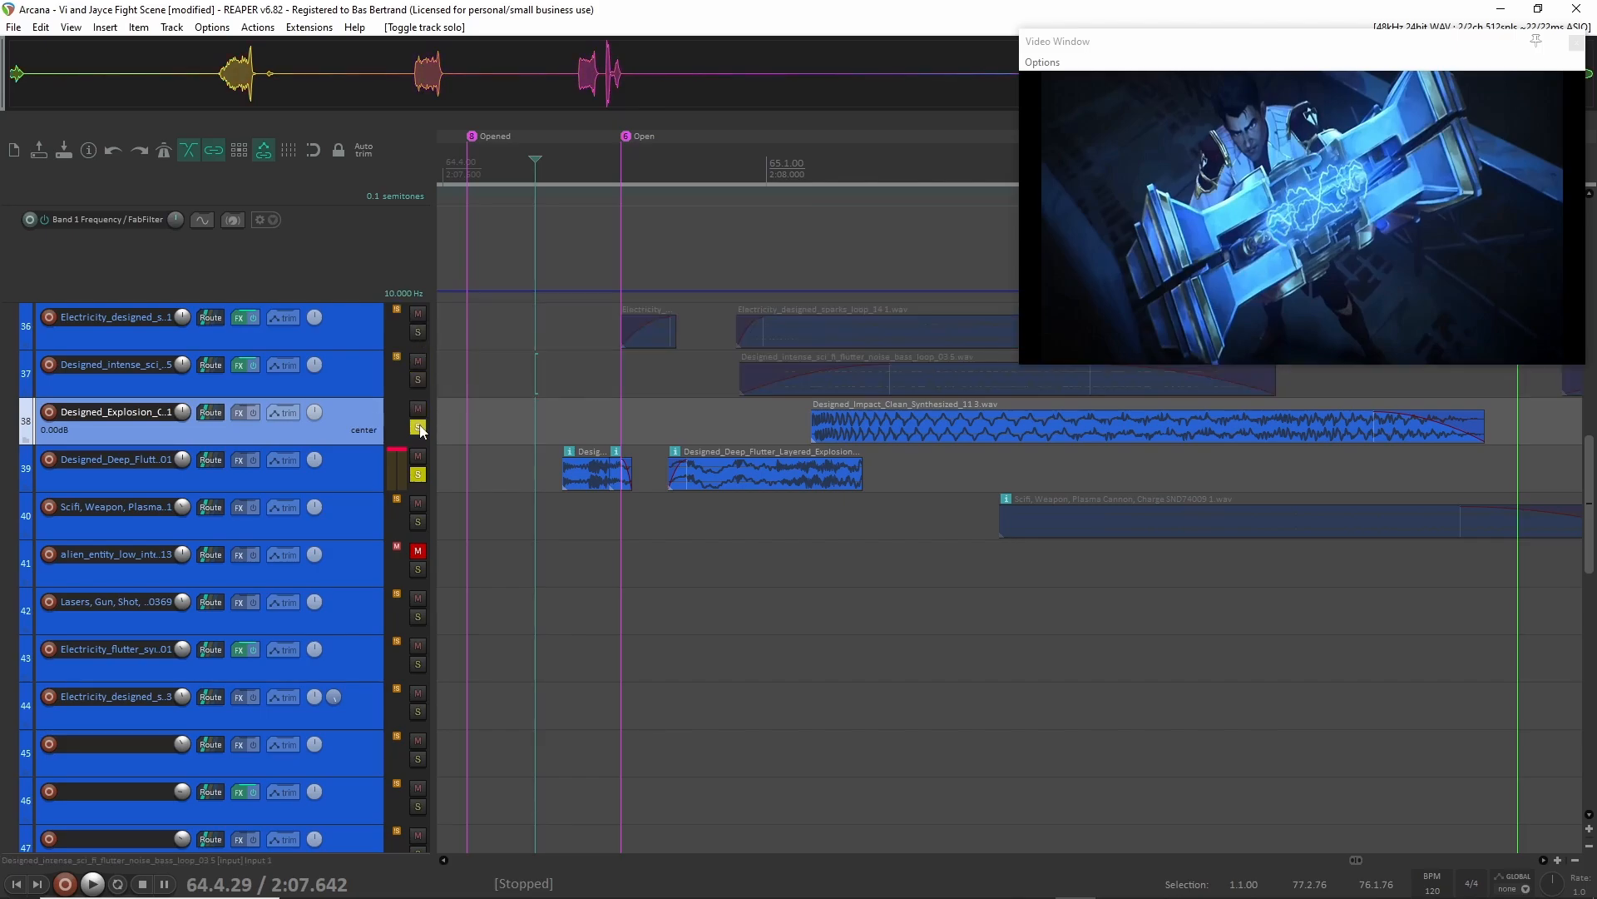
click(418, 474)
click(672, 427)
click(607, 422)
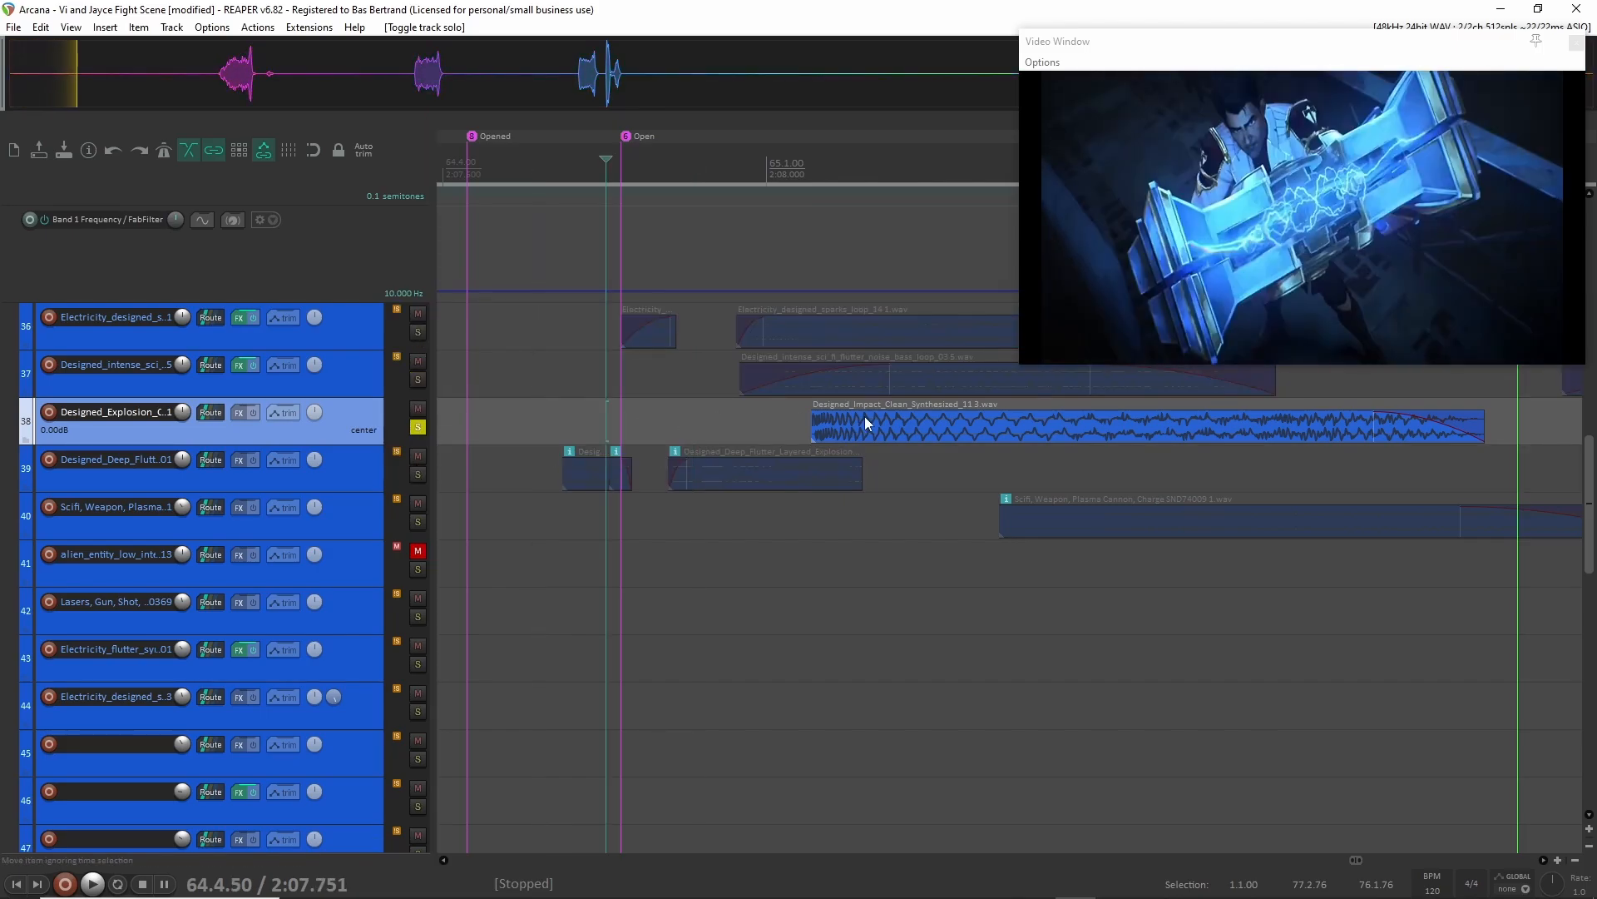
key(space)
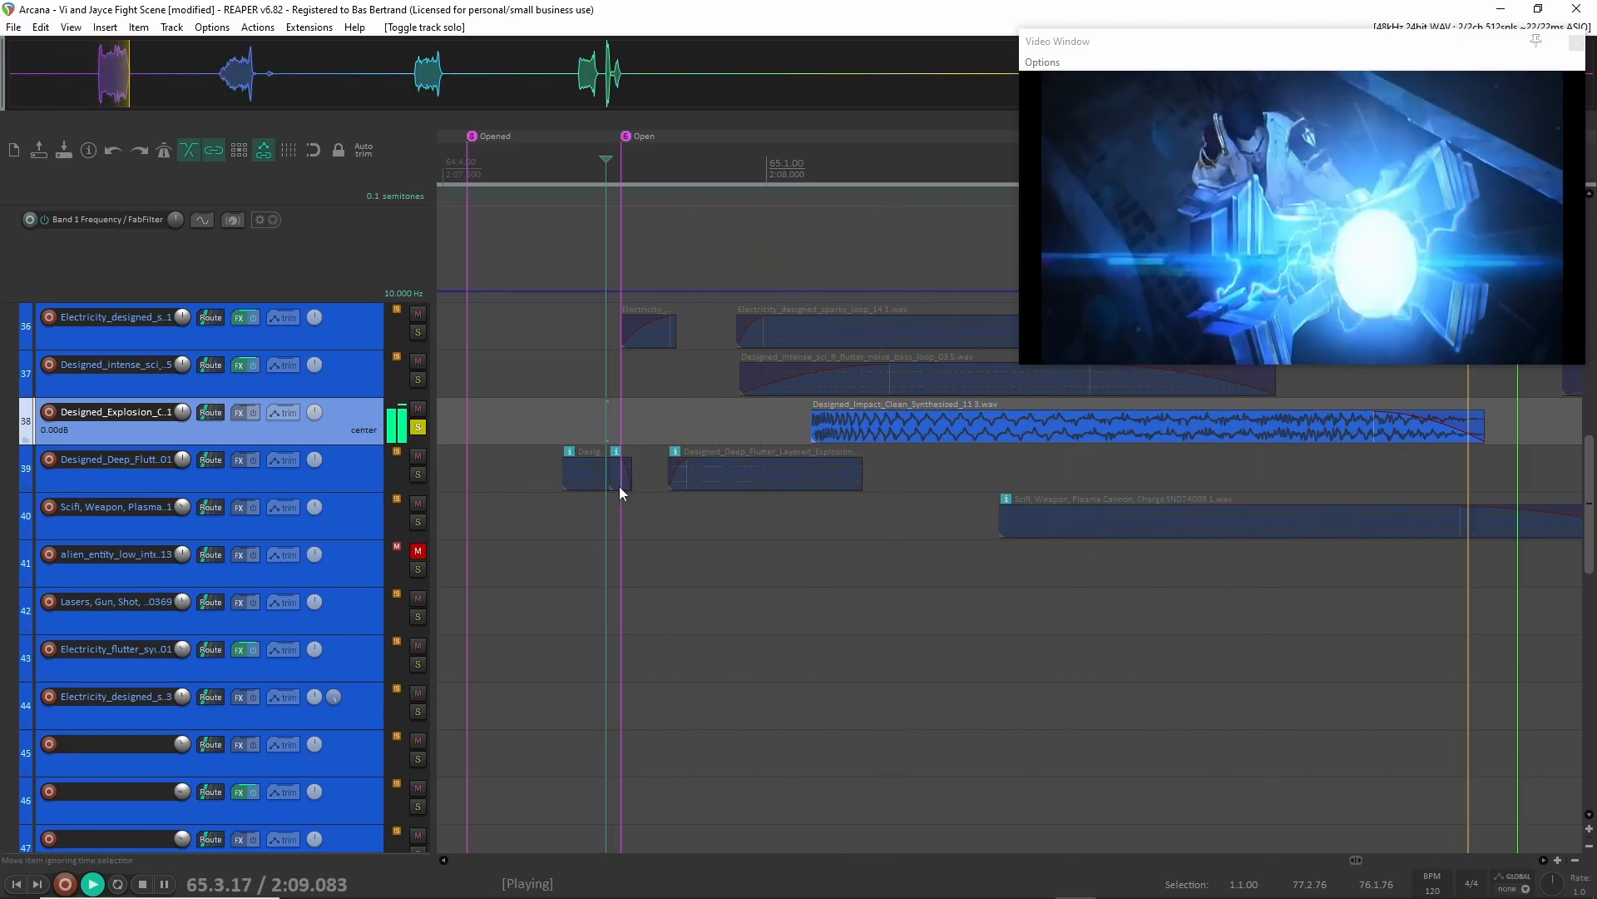
key(space)
Switch the solo to the Designed_Deep_Flutter layer on track 39 and play it from 64.4.26.
click(417, 474)
click(418, 427)
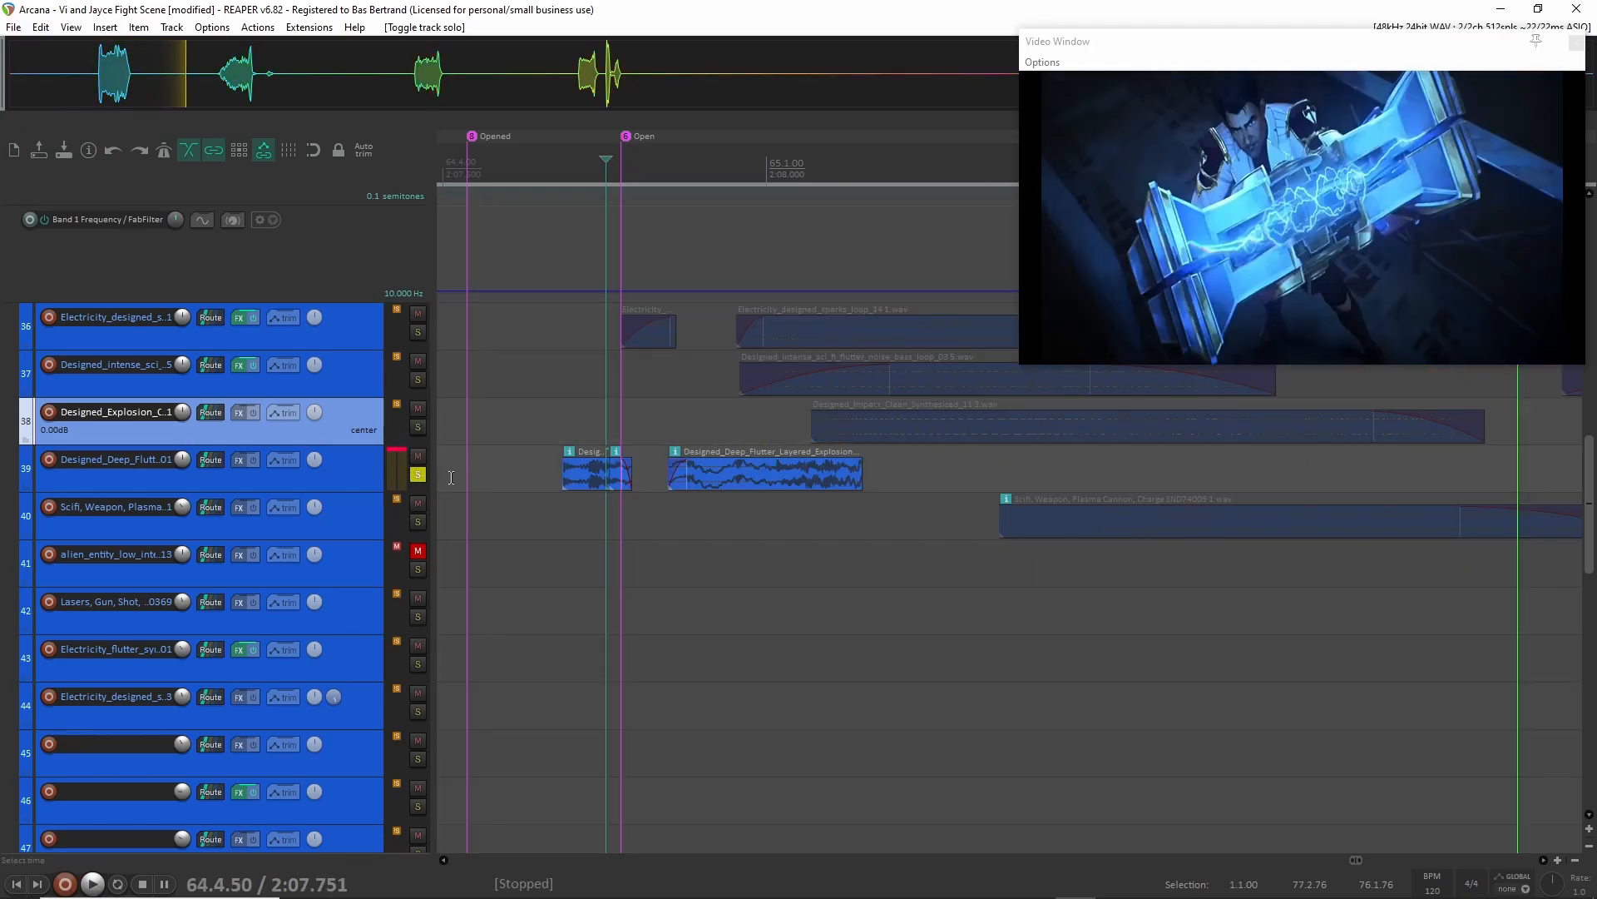
click(526, 470)
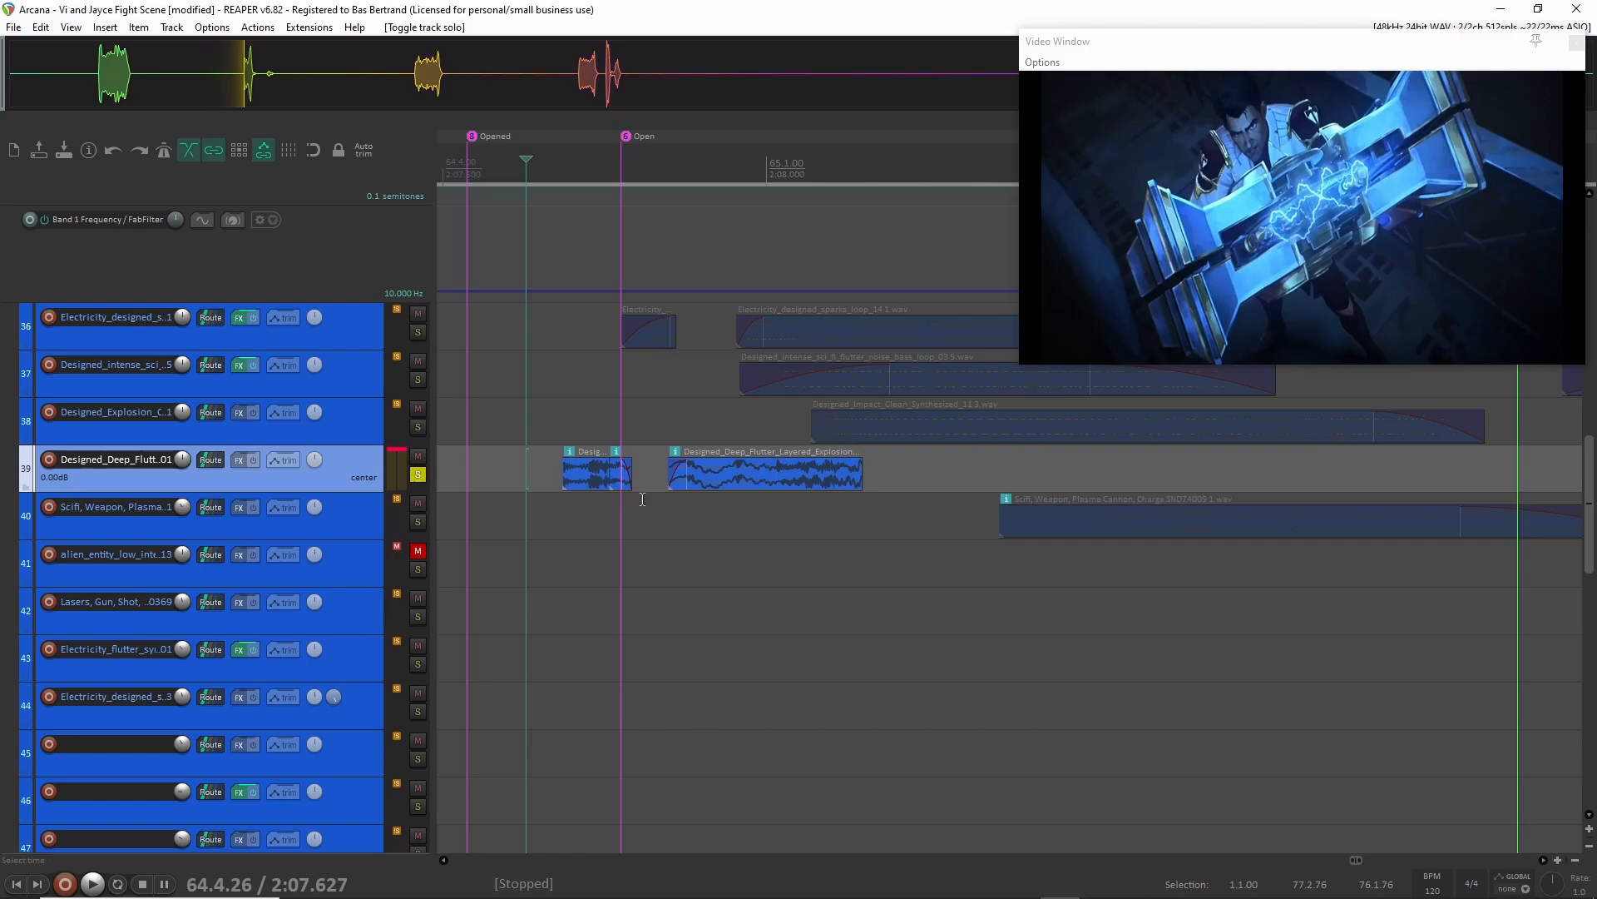
key(space)
key(space)
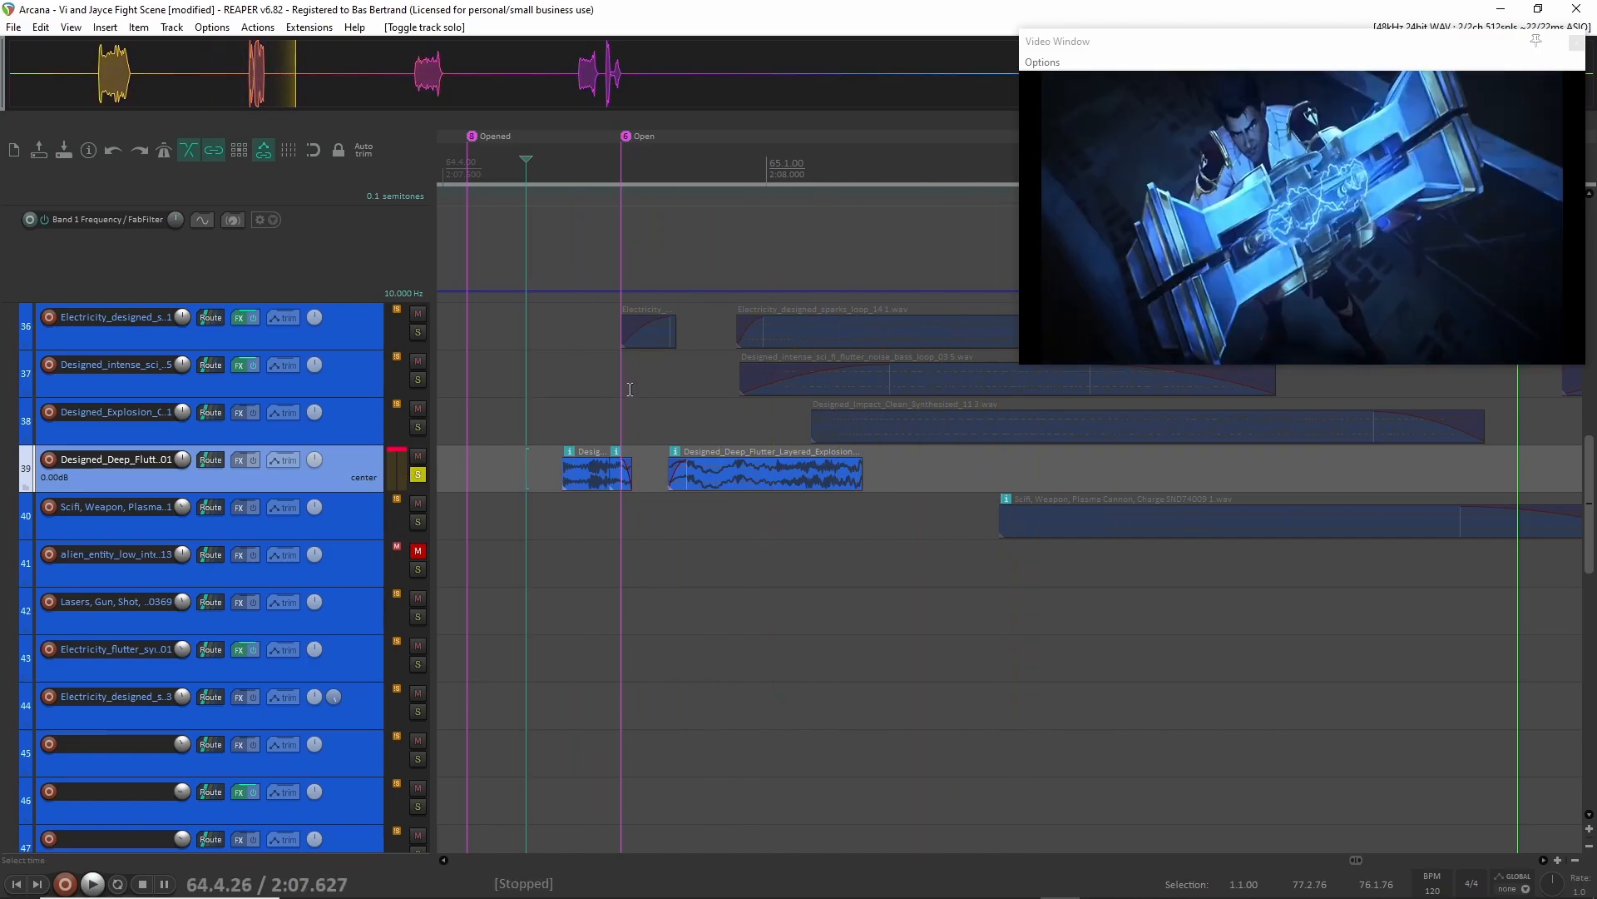
Switch the solo to the Electricity_designed layer on track 36, play it from 64.4.32, and unsolo it.
click(418, 474)
click(417, 332)
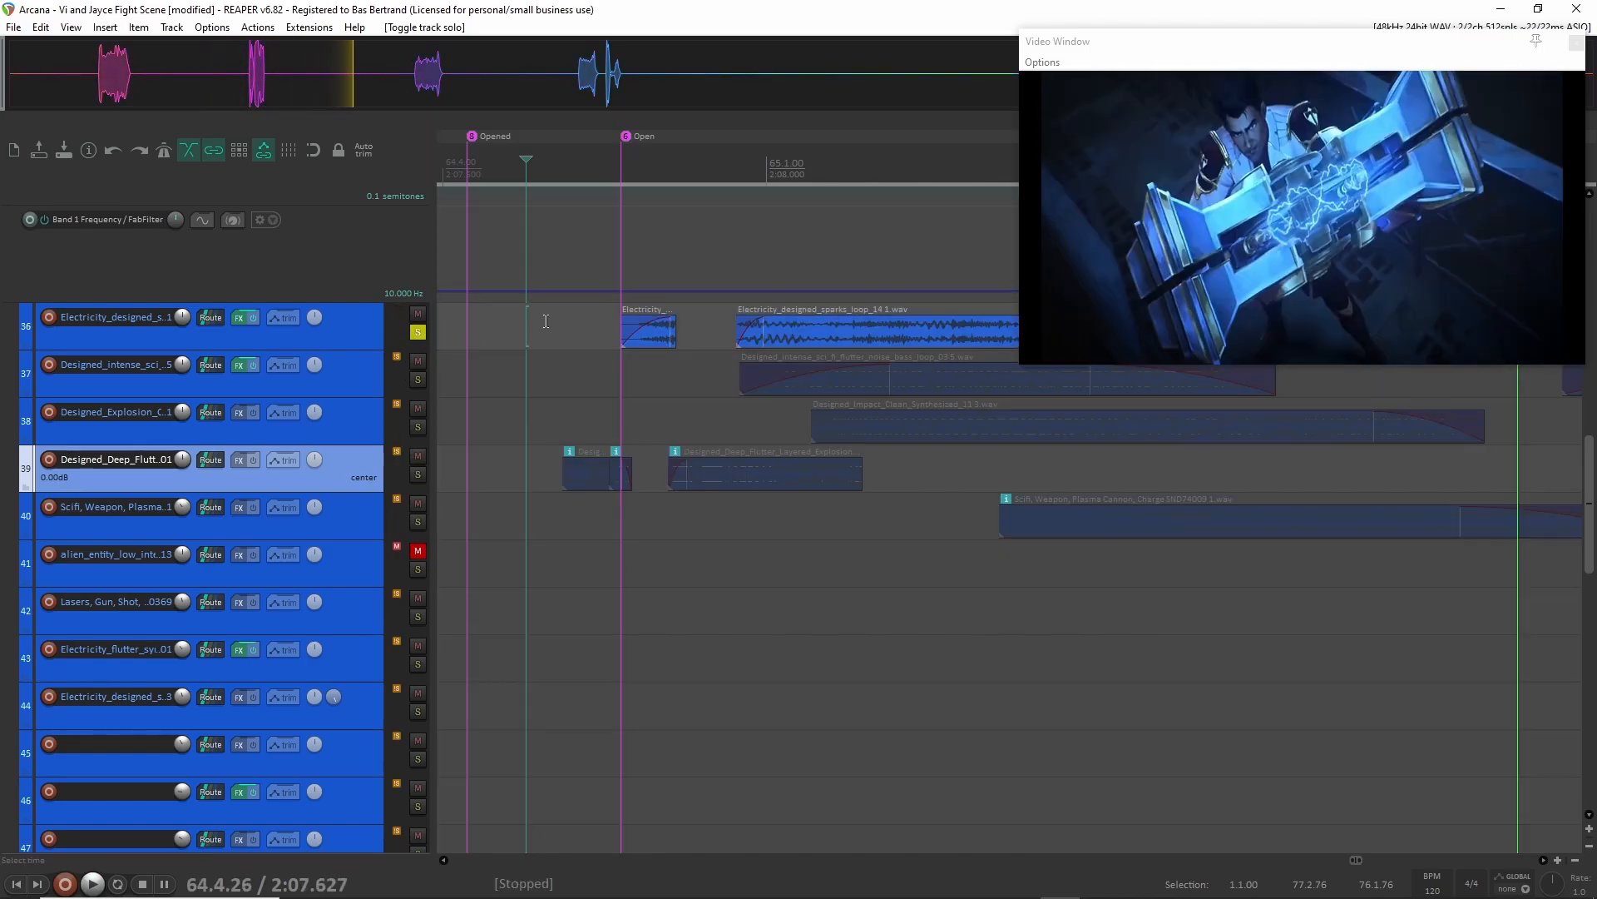
click(546, 328)
key(space)
key(space)
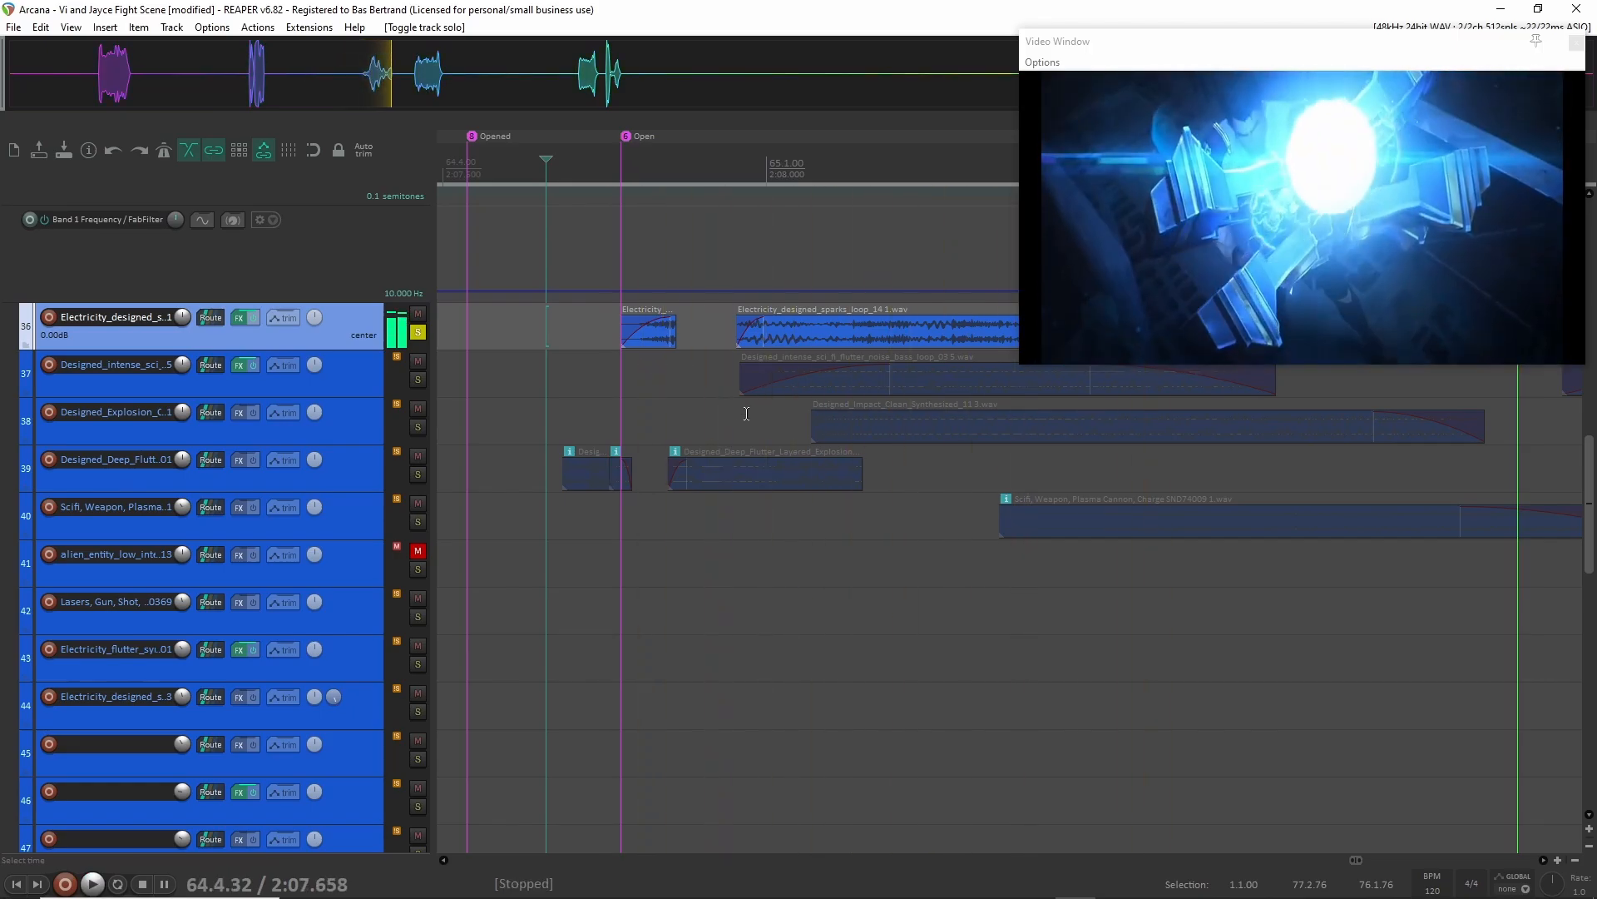
click(418, 332)
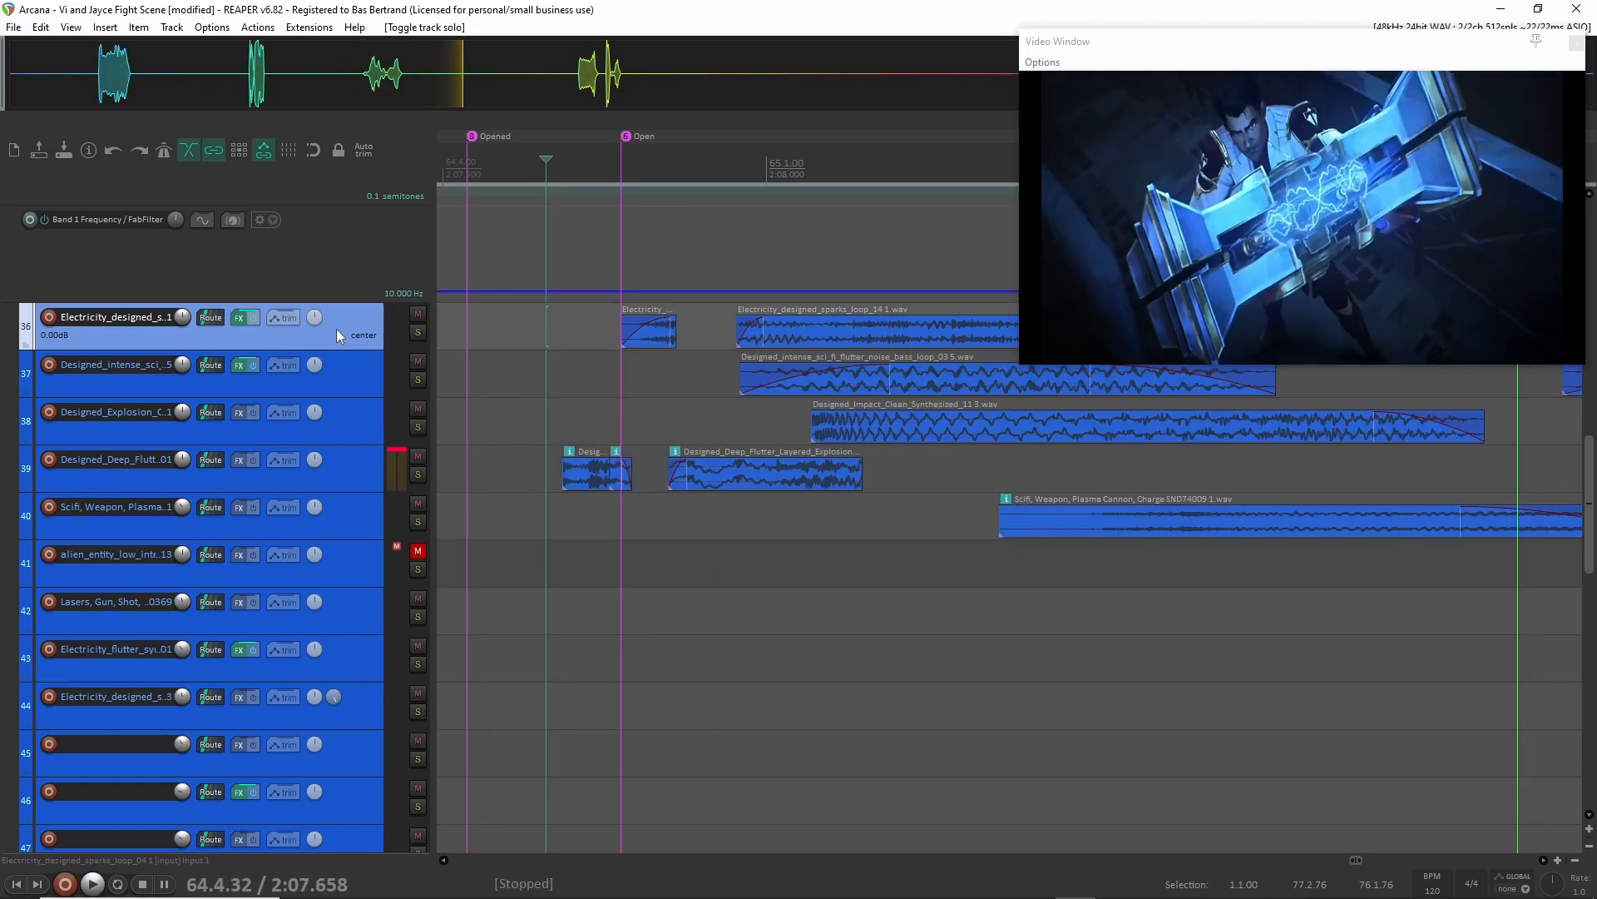
Show the envelopes of the Electricity_designed layer on track 36 and enlarge the lanes to examine its effects and automation.
key(v)
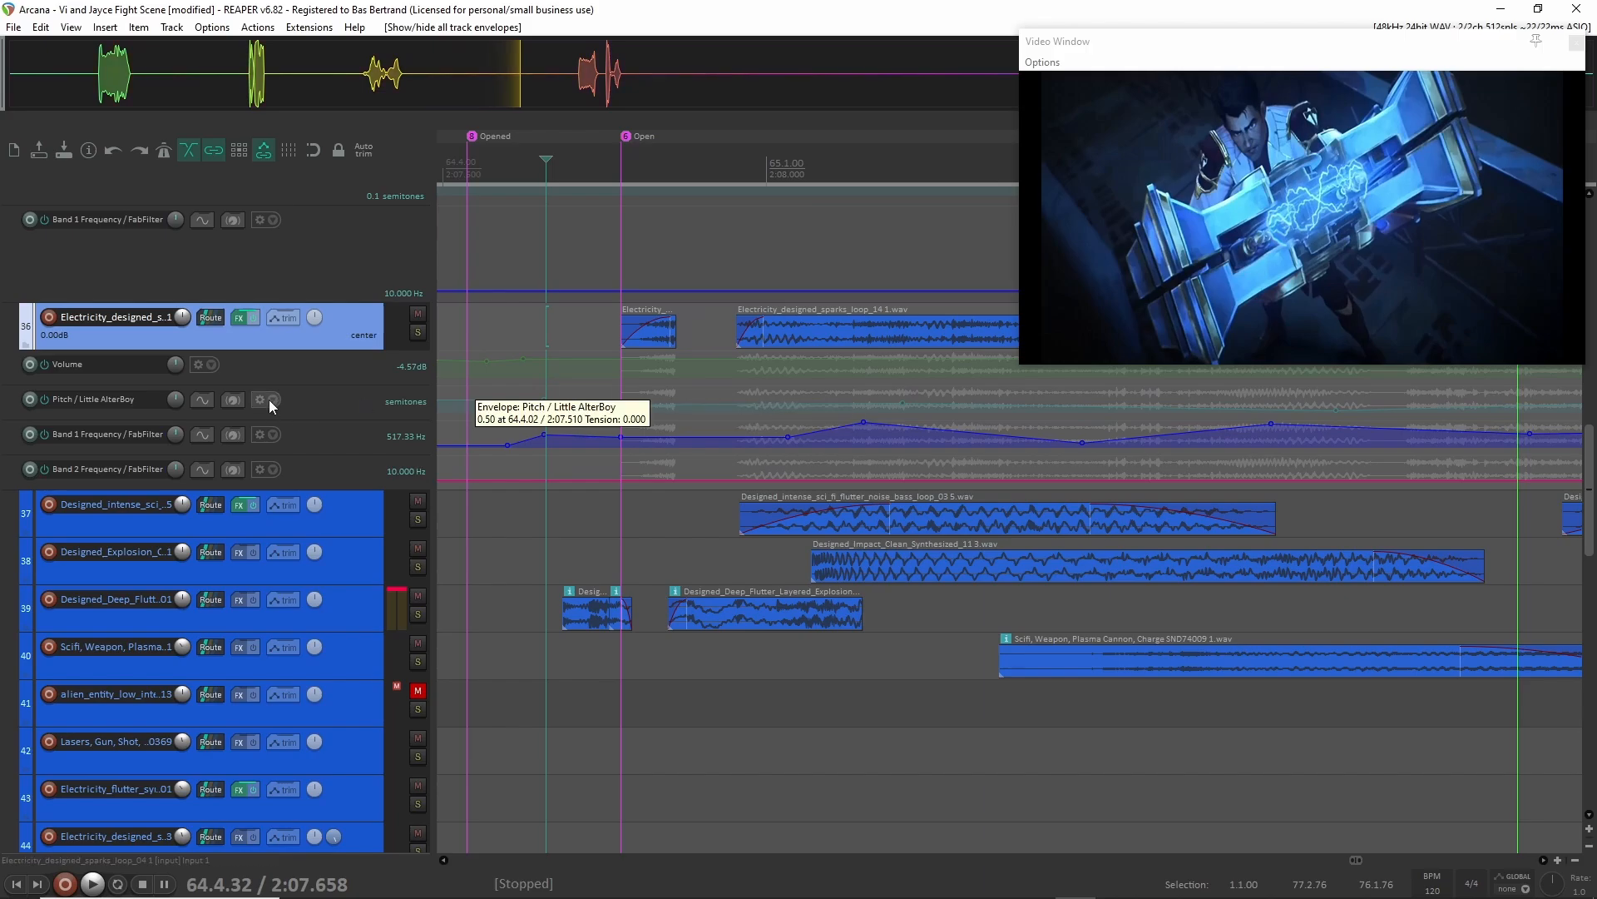
click(345, 370)
click(343, 460)
scroll(739, 438, up, 1)
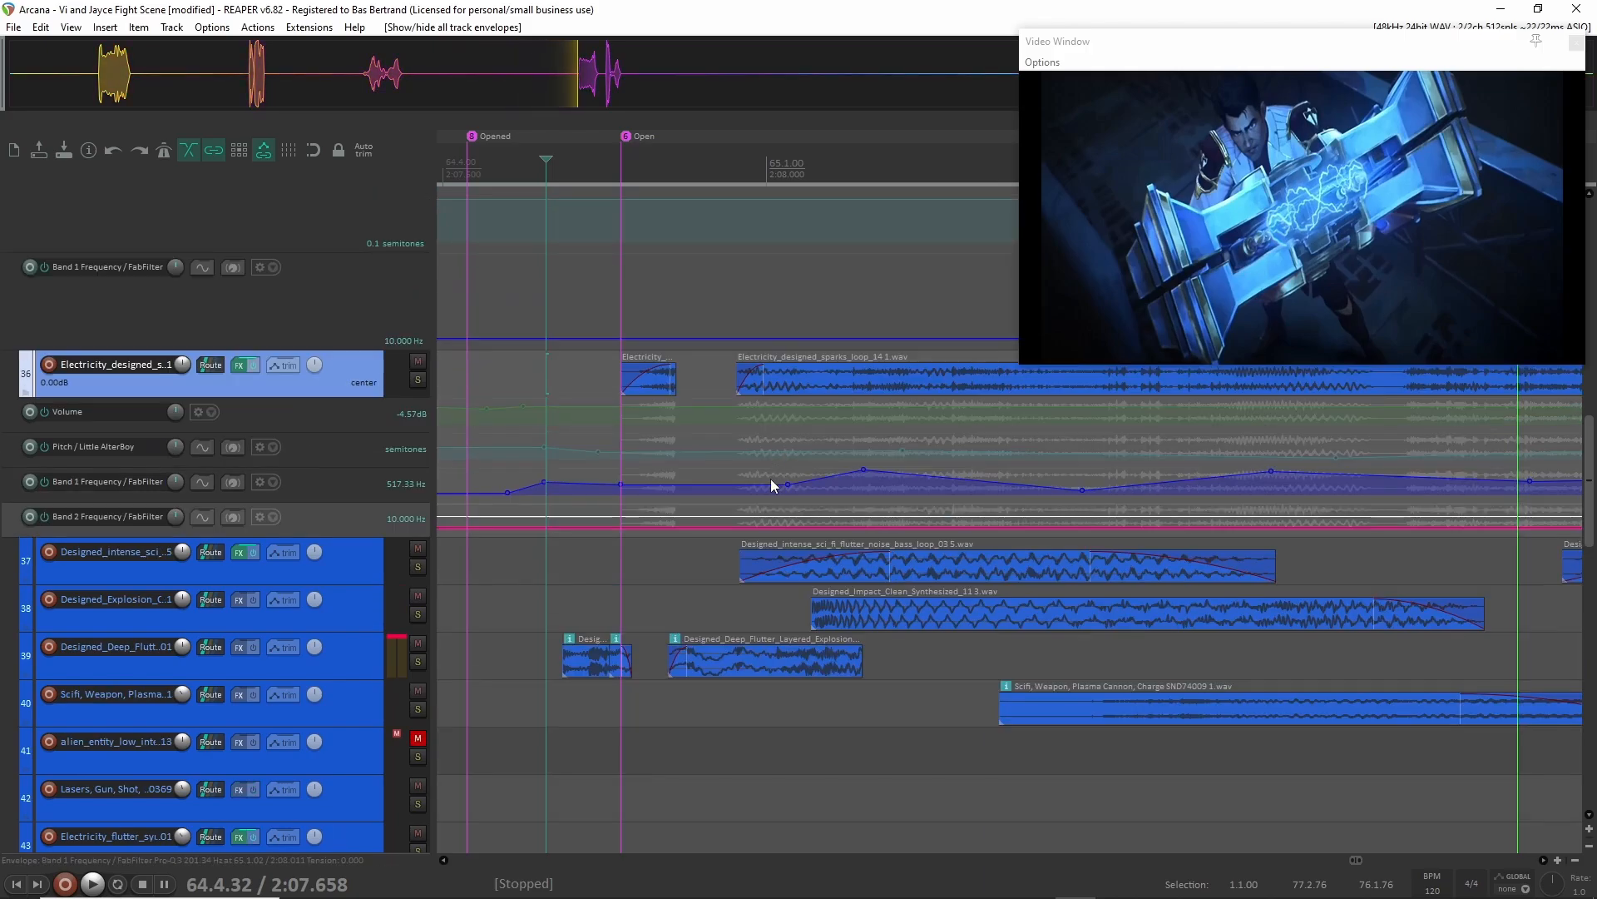
scroll(865, 482, down, 3)
scroll(848, 483, right, 2)
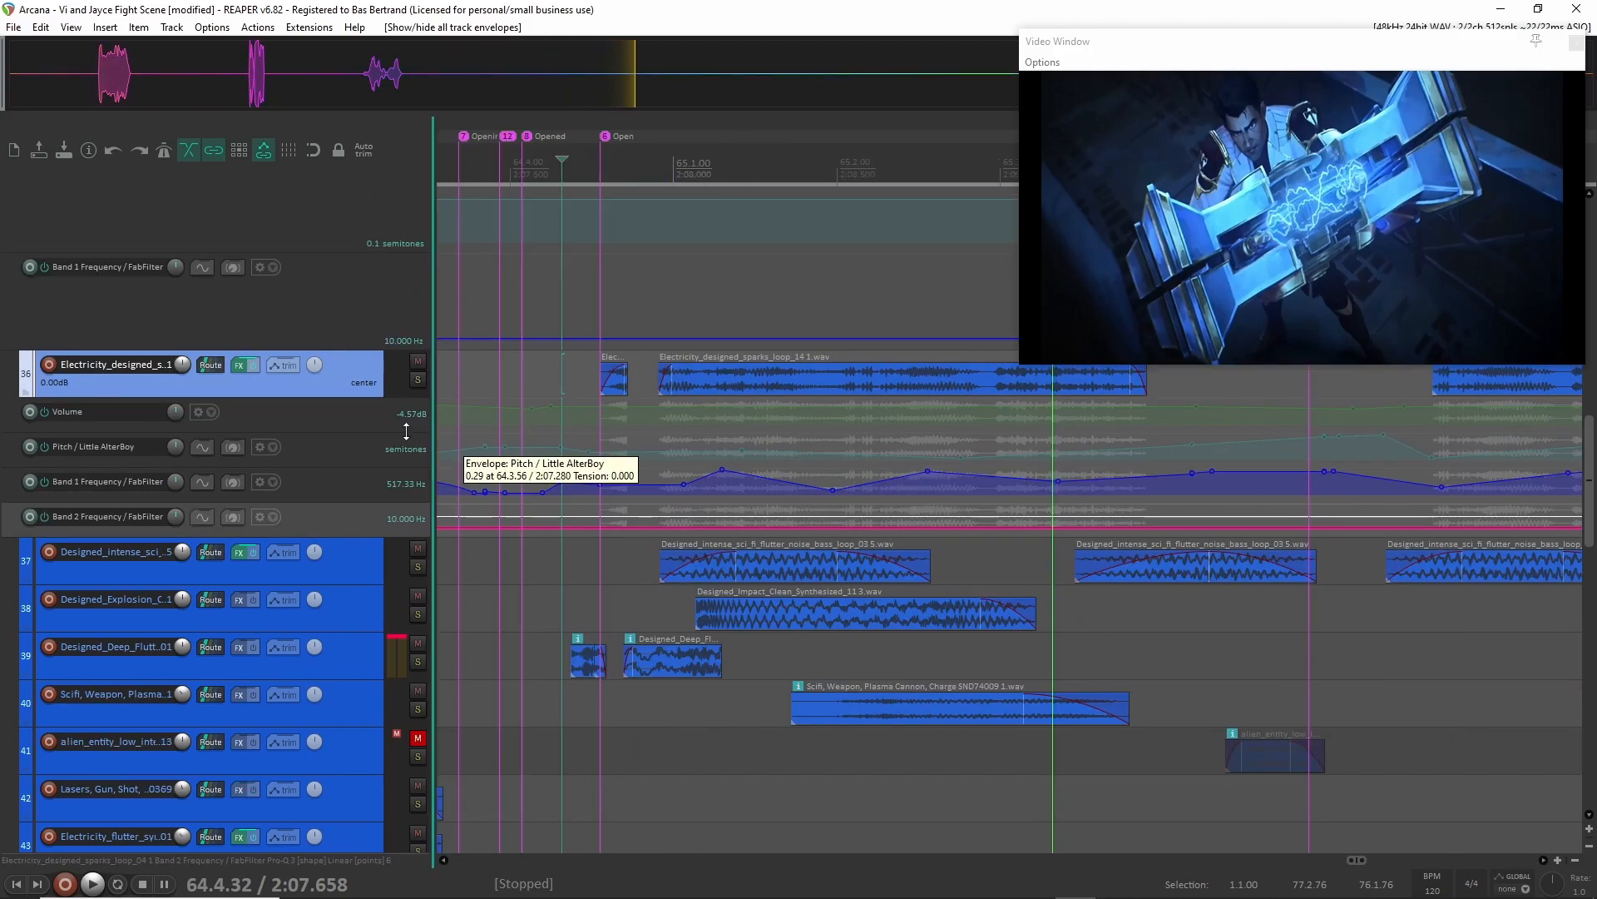
drag(290, 397, 281, 486)
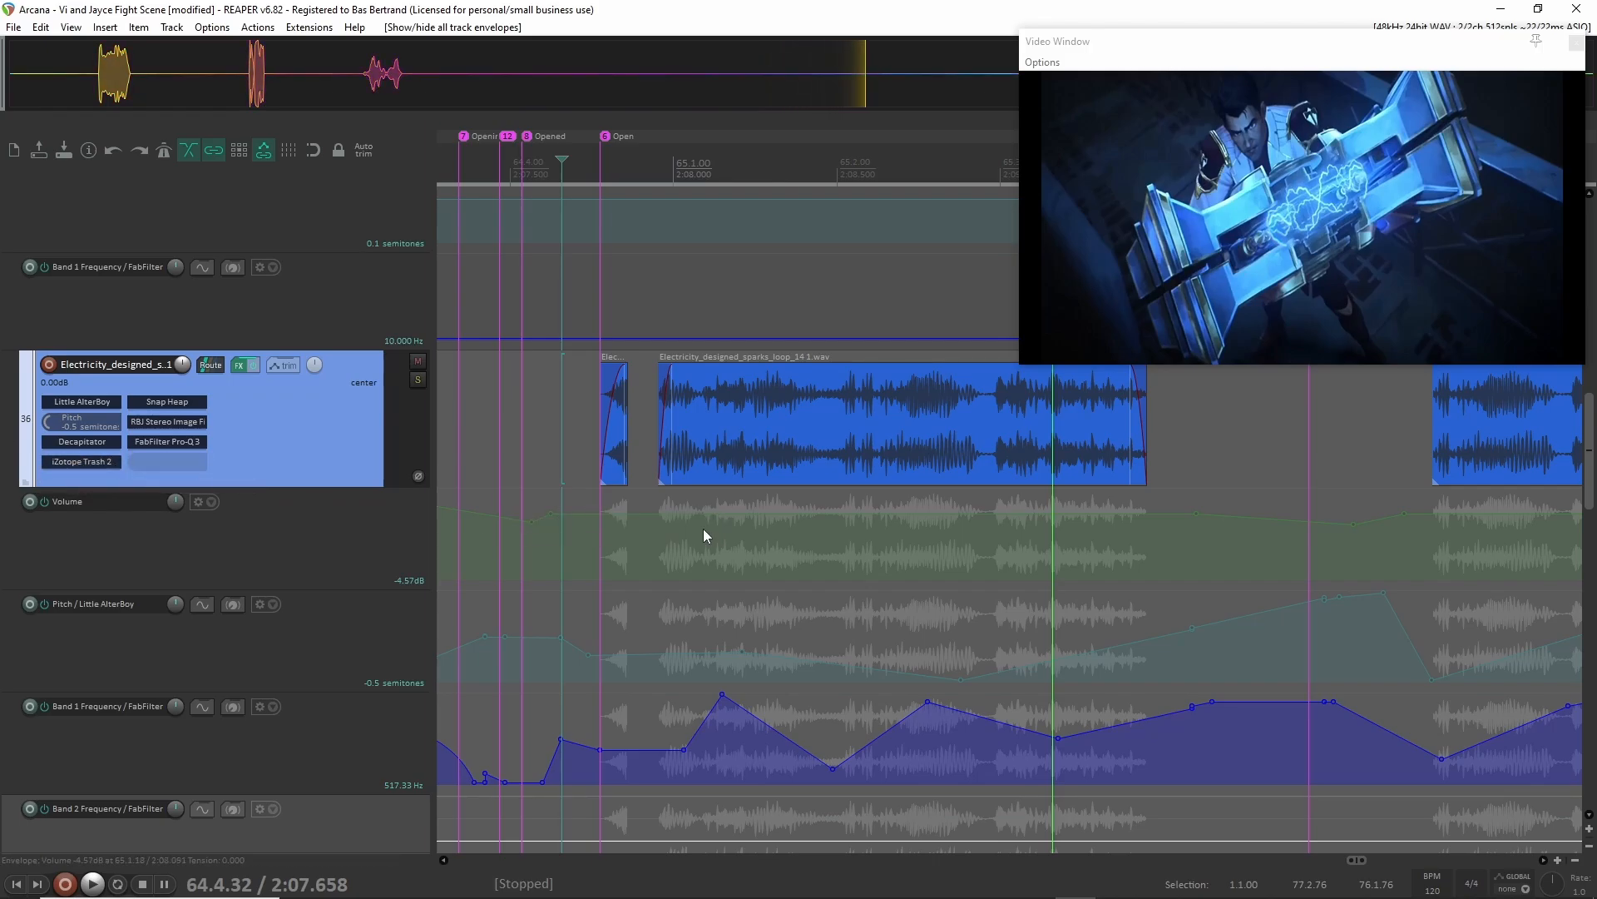
Reduce the height of the Electricity_designed layer on track 36 slightly and hide all its envelopes.
scroll(703, 535, down, 2)
scroll(699, 553, up, 2)
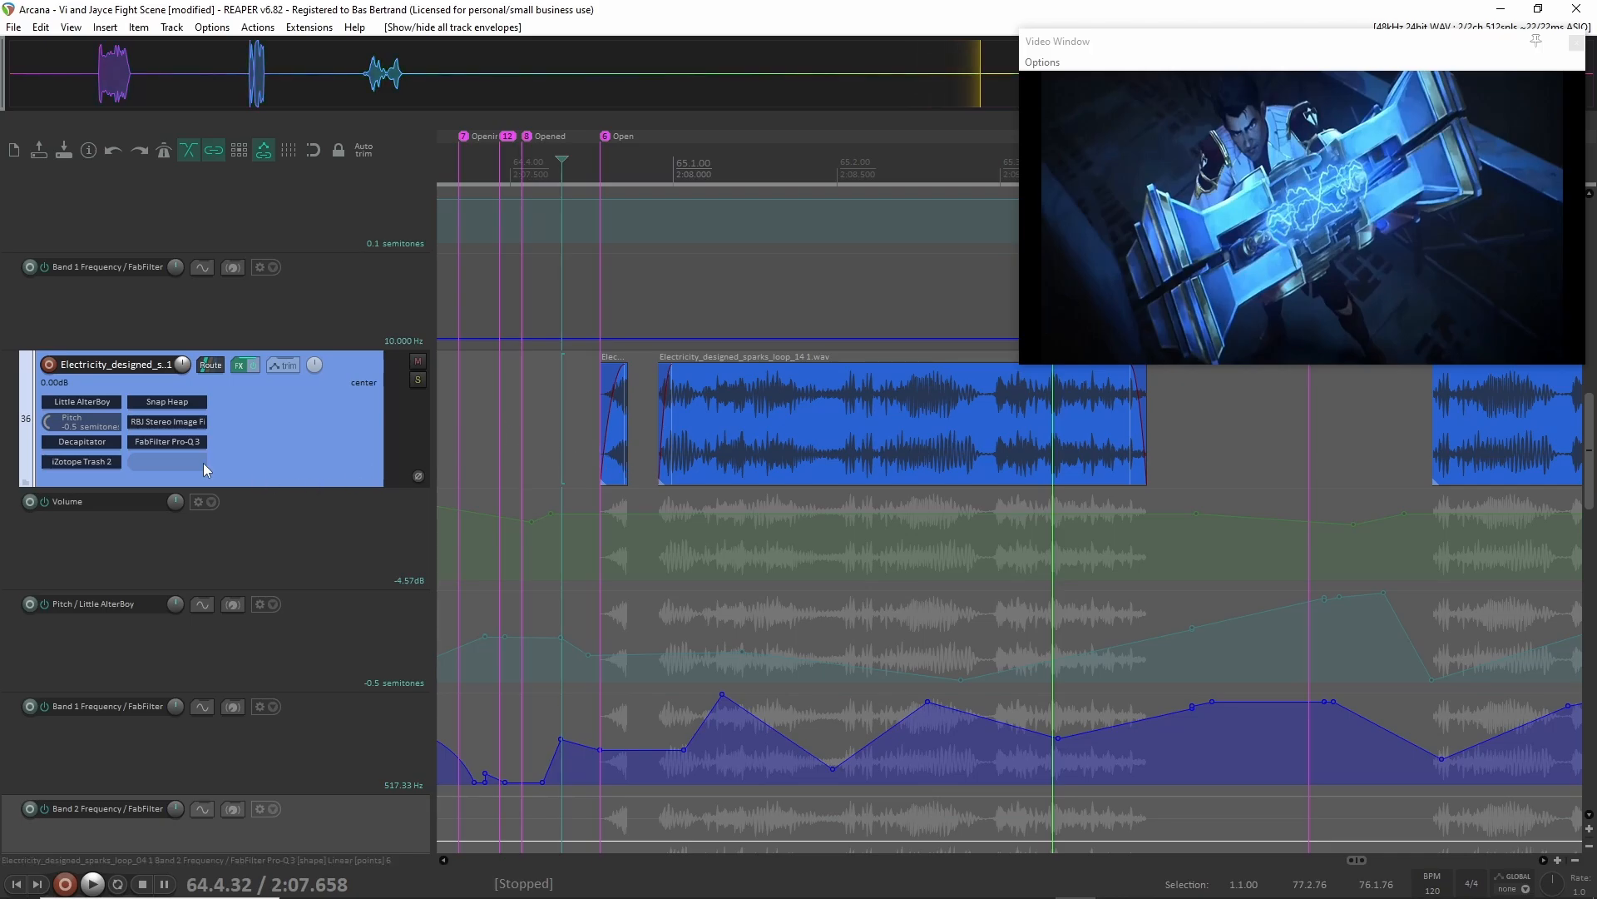
drag(294, 485, 303, 463)
key(v)
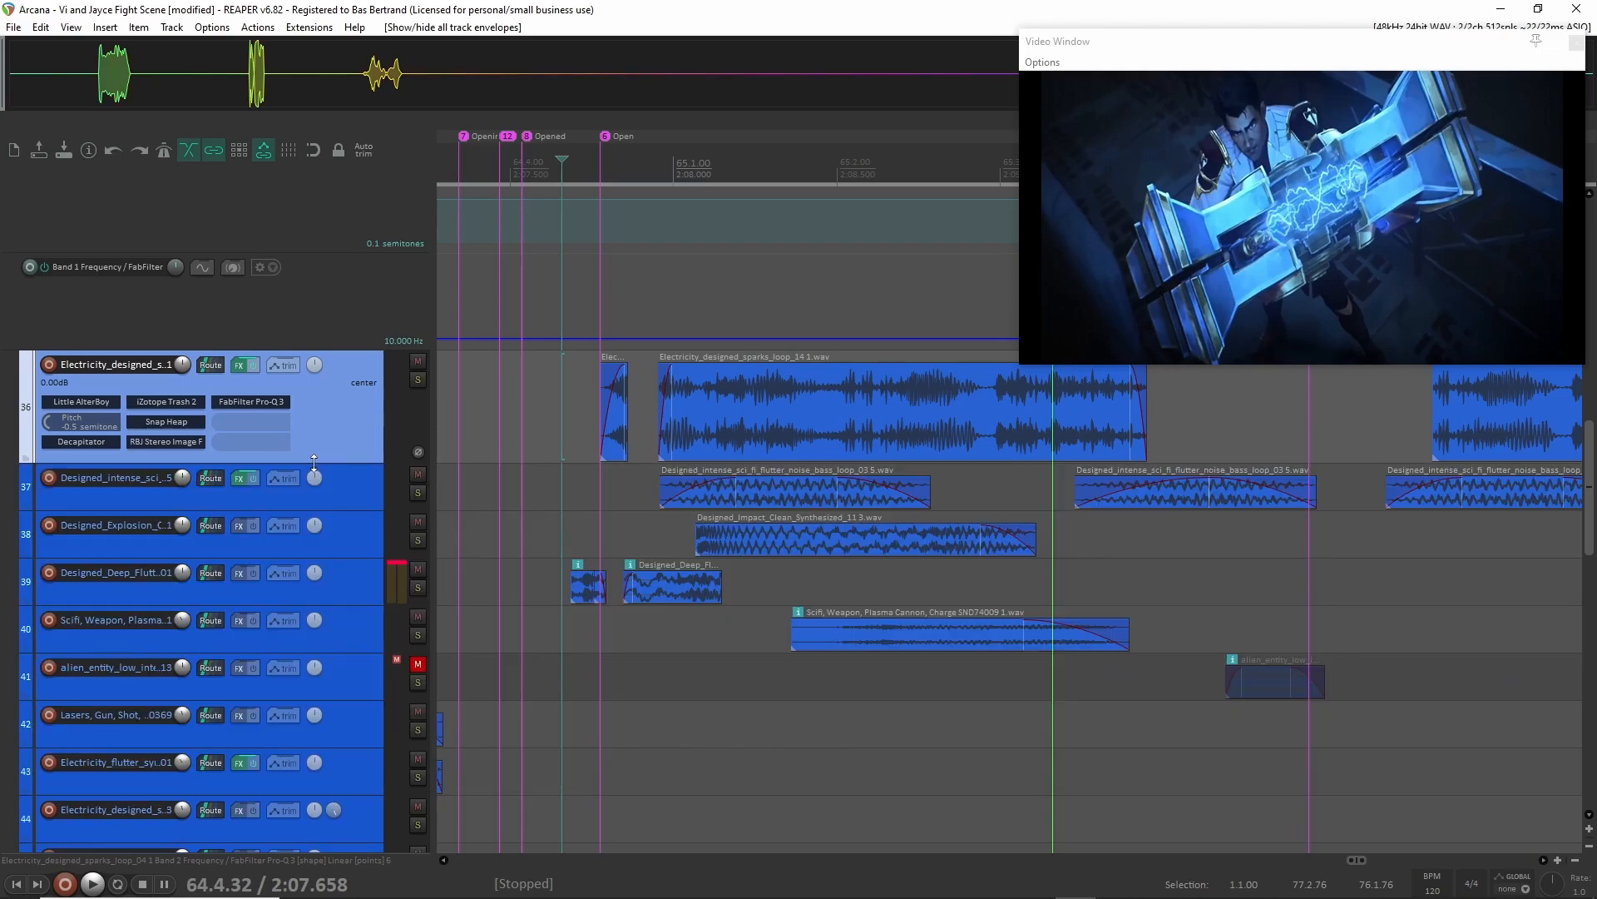
Turn off the Electric group's solo and collapse its folder to compact lanes.
scroll(760, 579, down, 3)
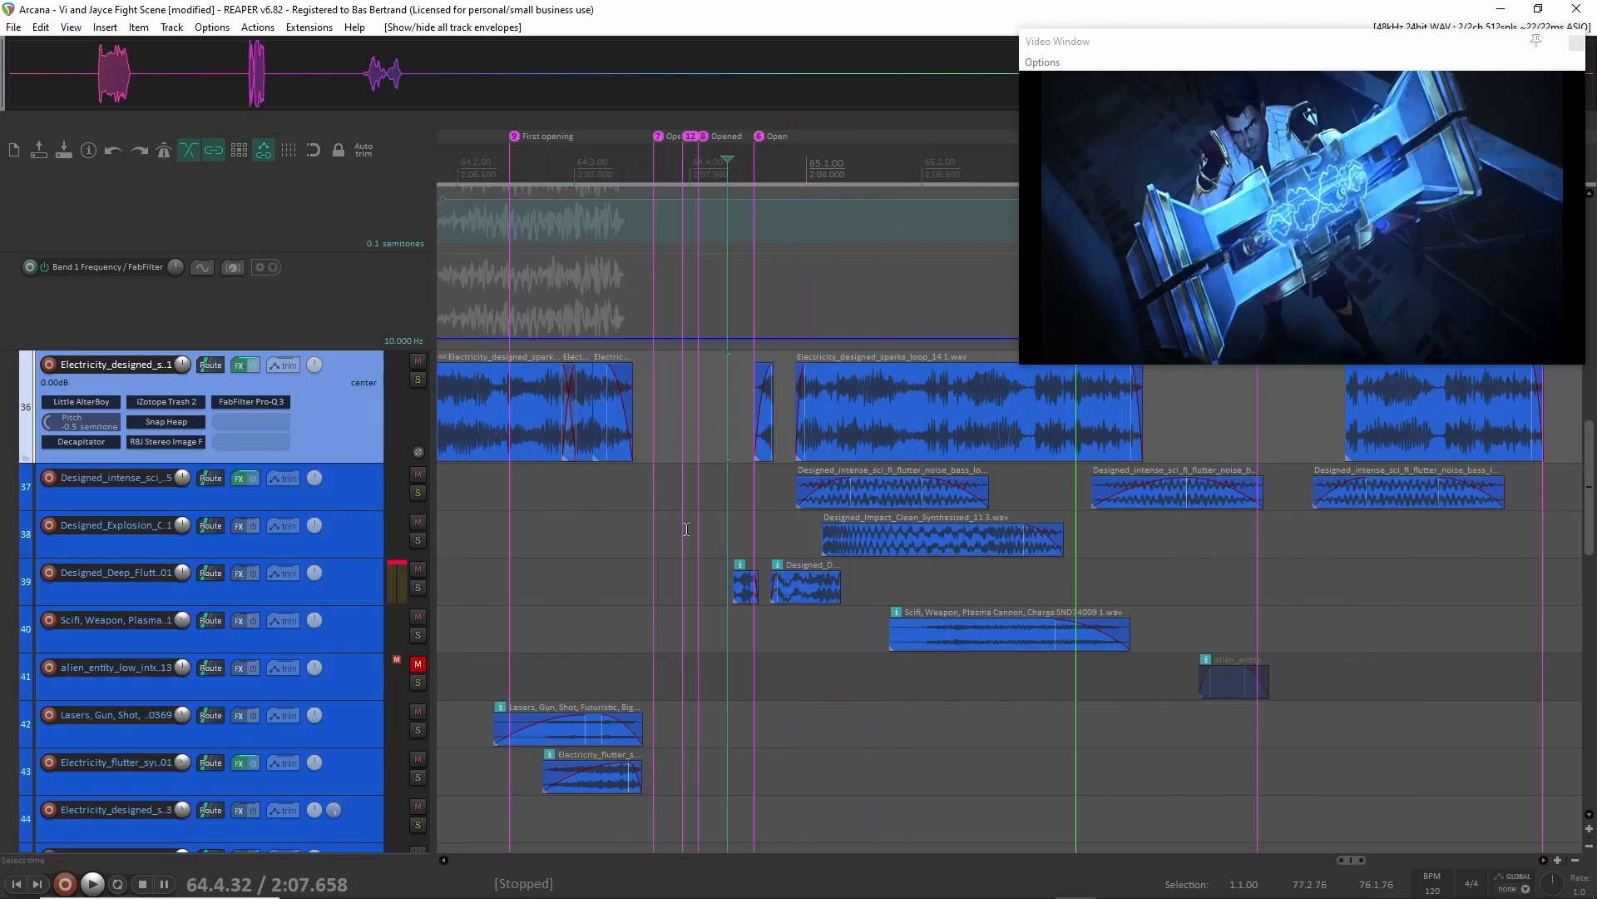
scroll(311, 616, up, 5)
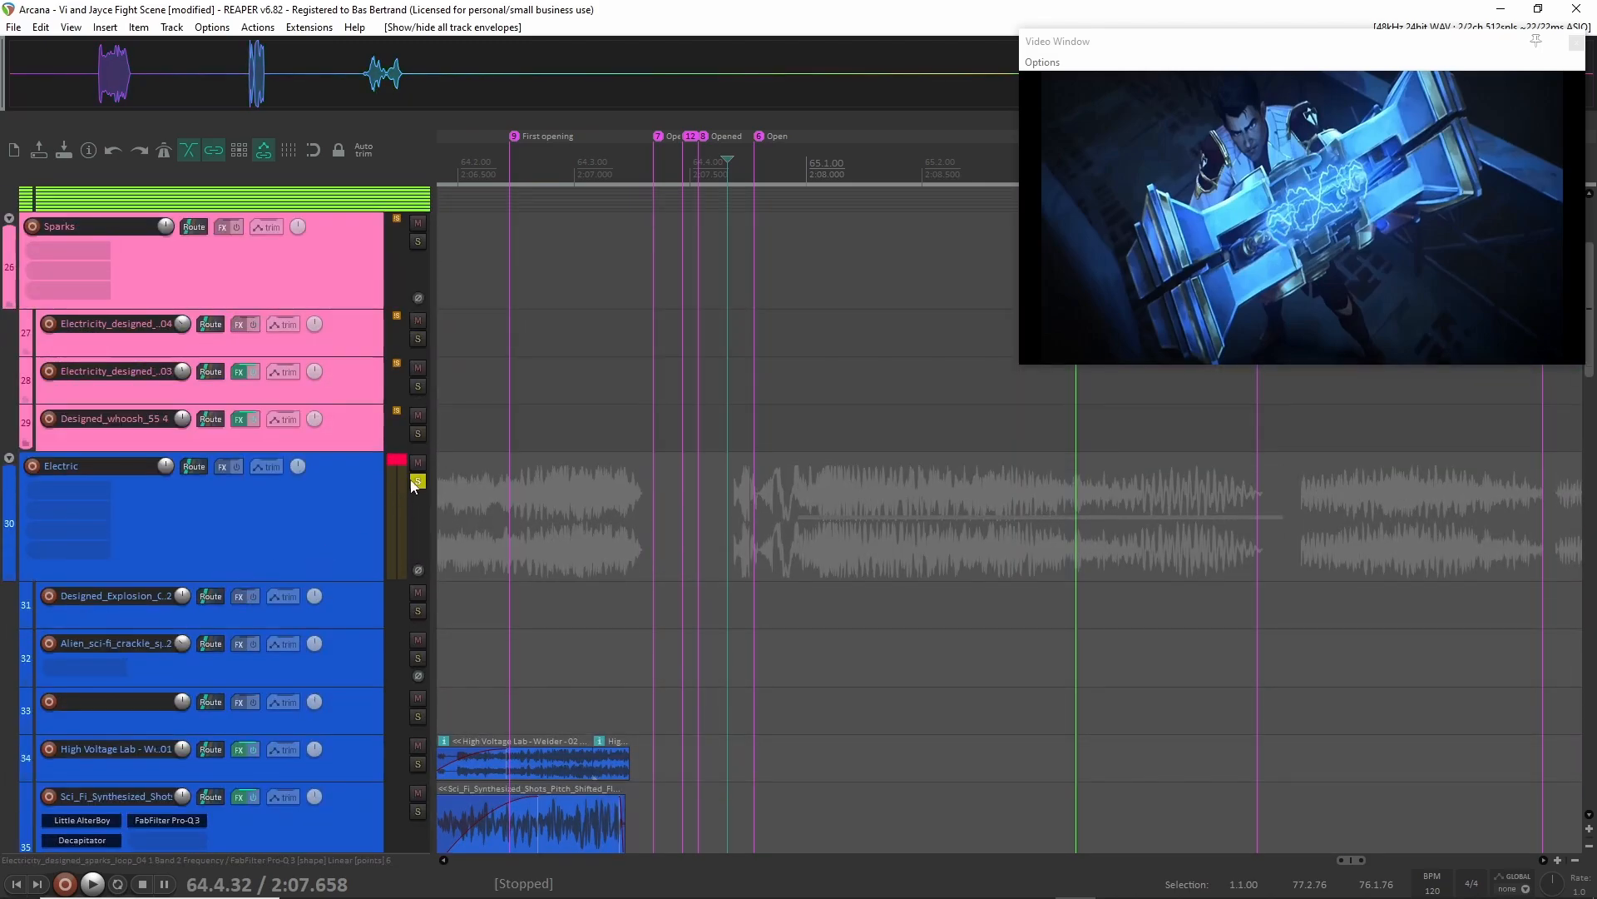
click(417, 481)
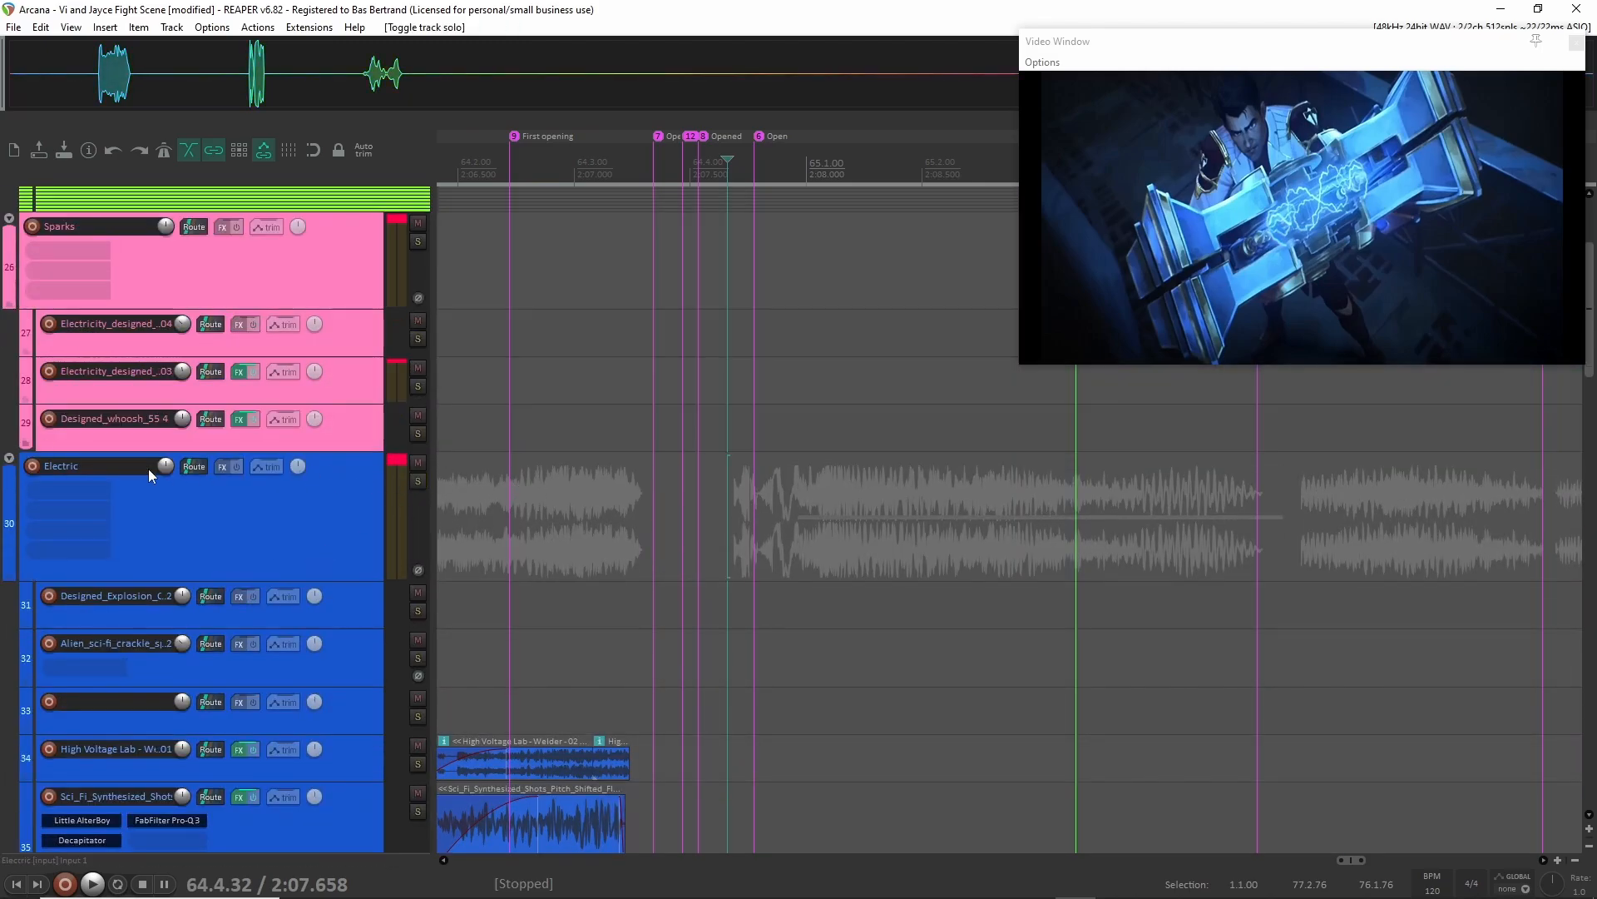
scroll(253, 571, down, 3)
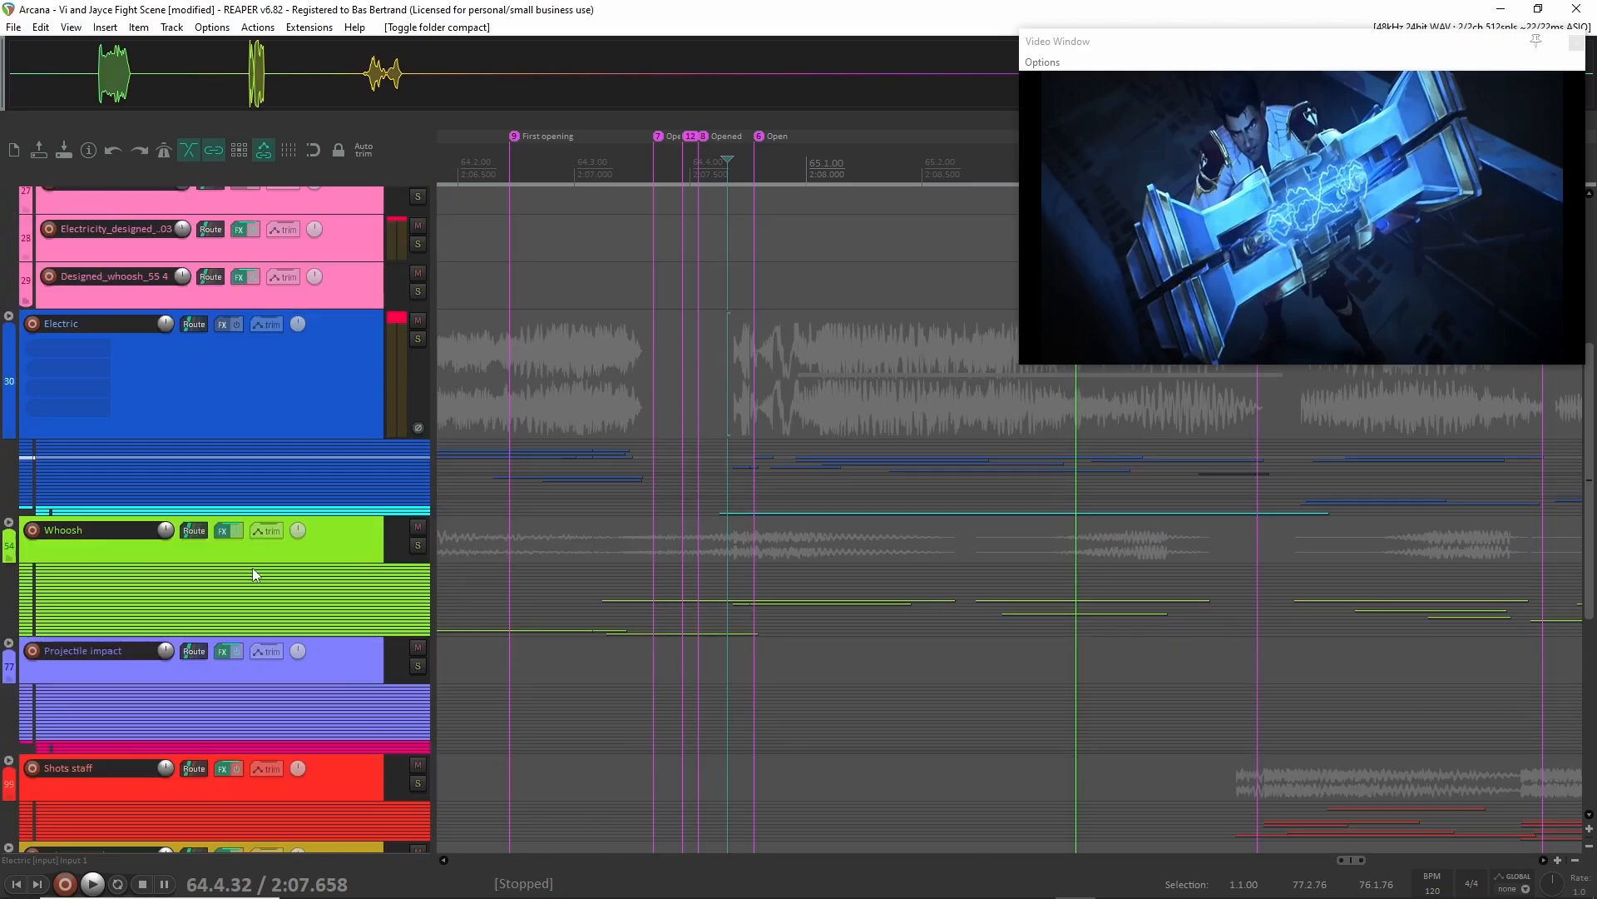
Look over the remaining groups from Whoosh down to Room tone across the scene's timeline.
scroll(255, 573, down, 3)
scroll(599, 621, down, 3)
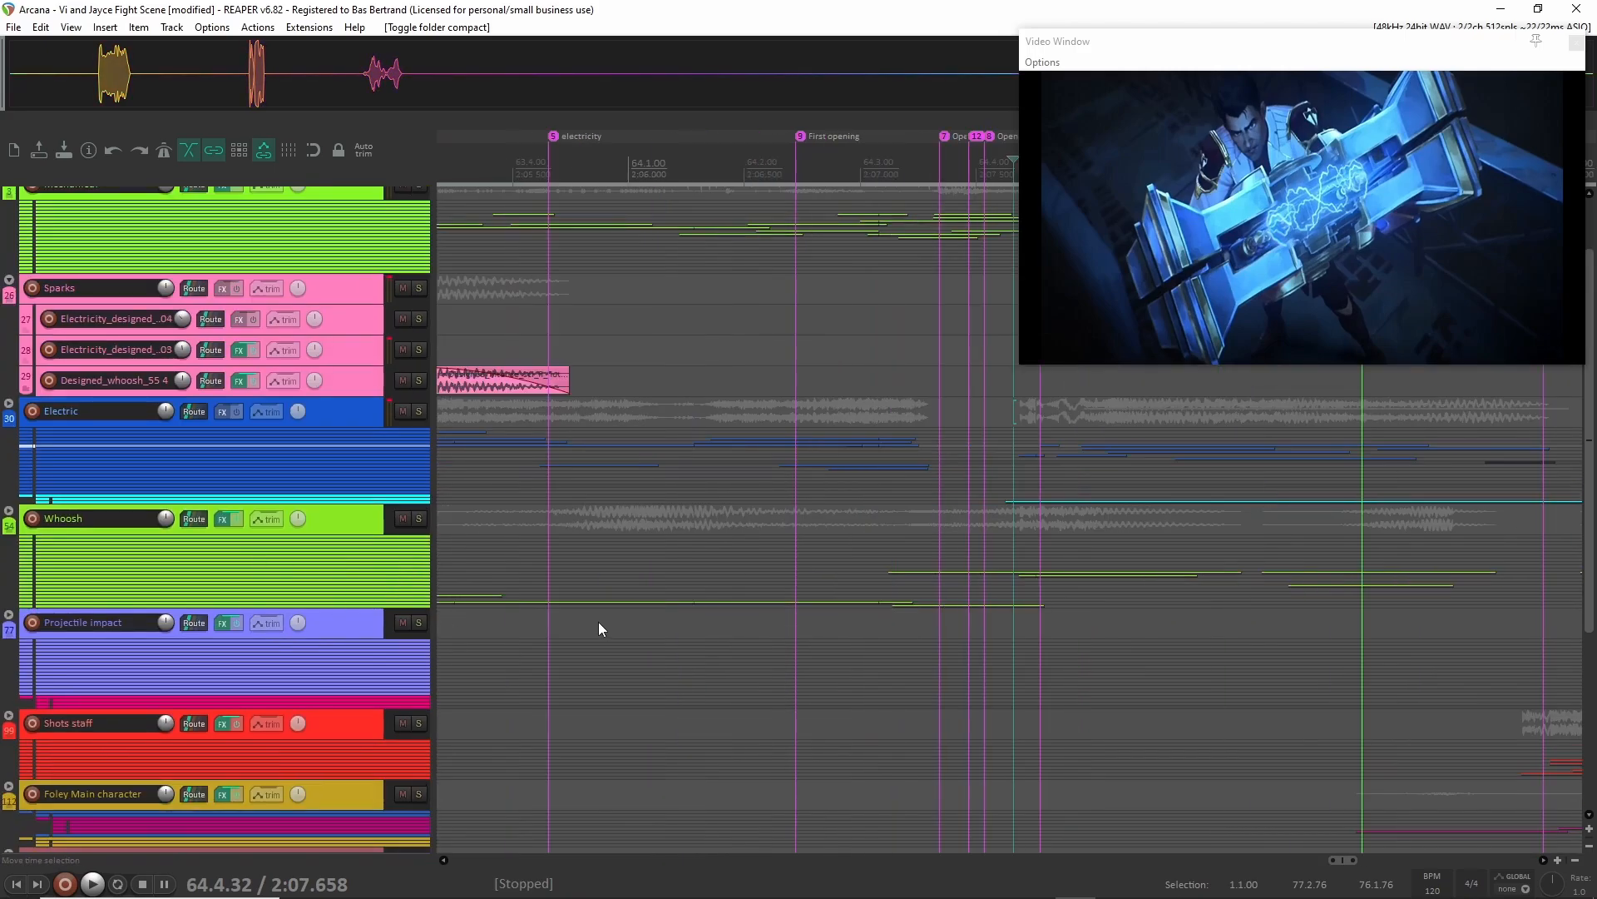
scroll(685, 646, down, 6)
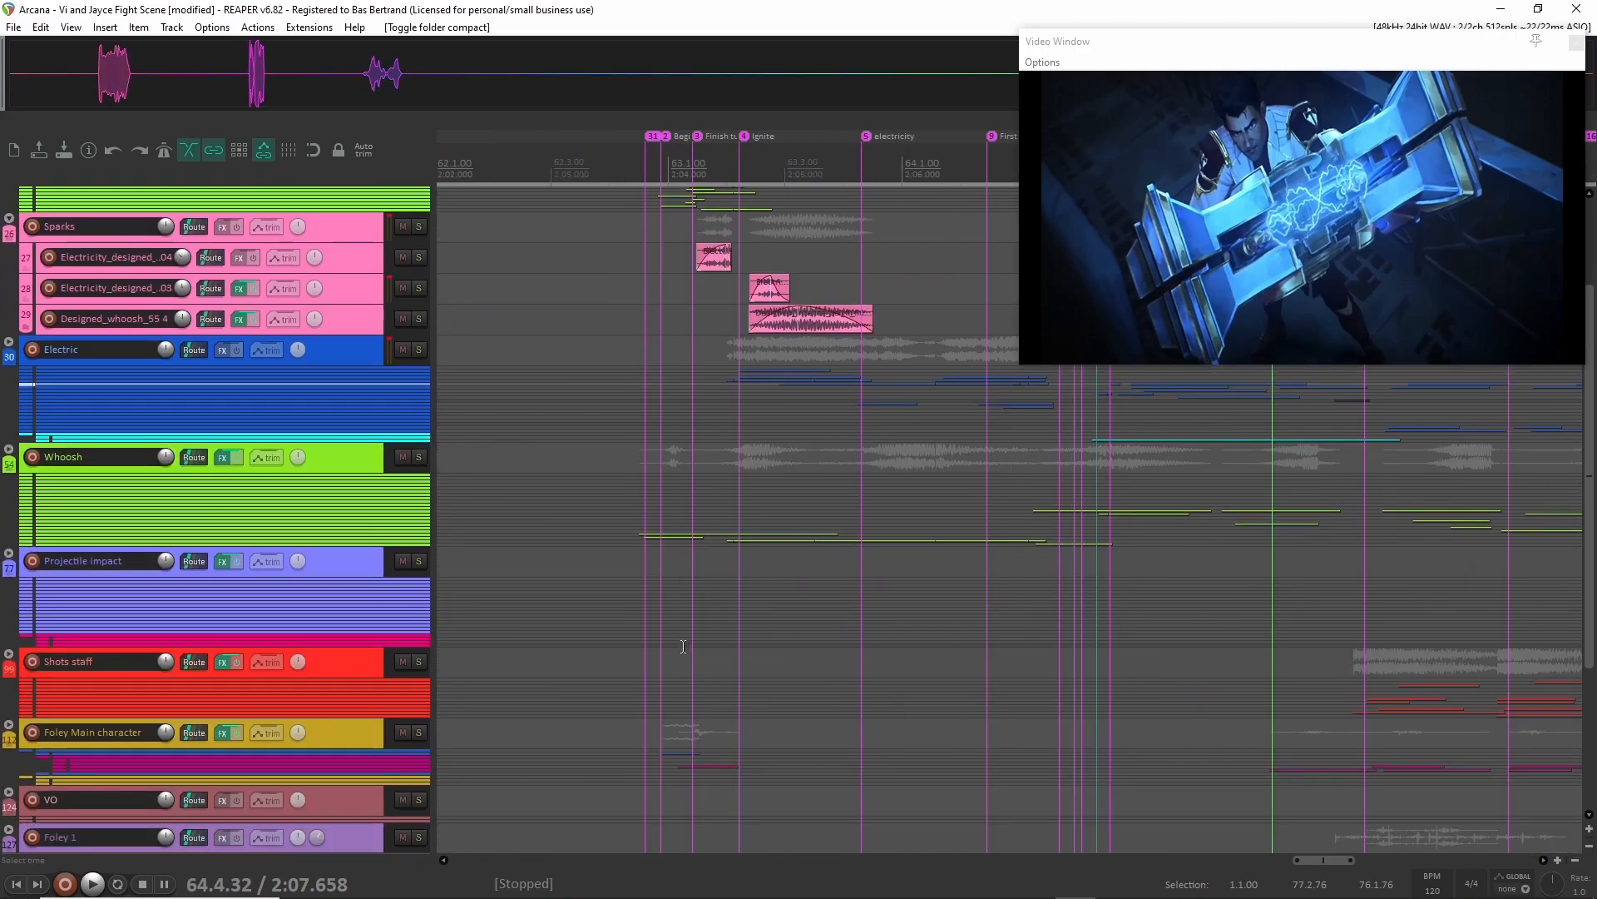
scroll(657, 646, right, 3)
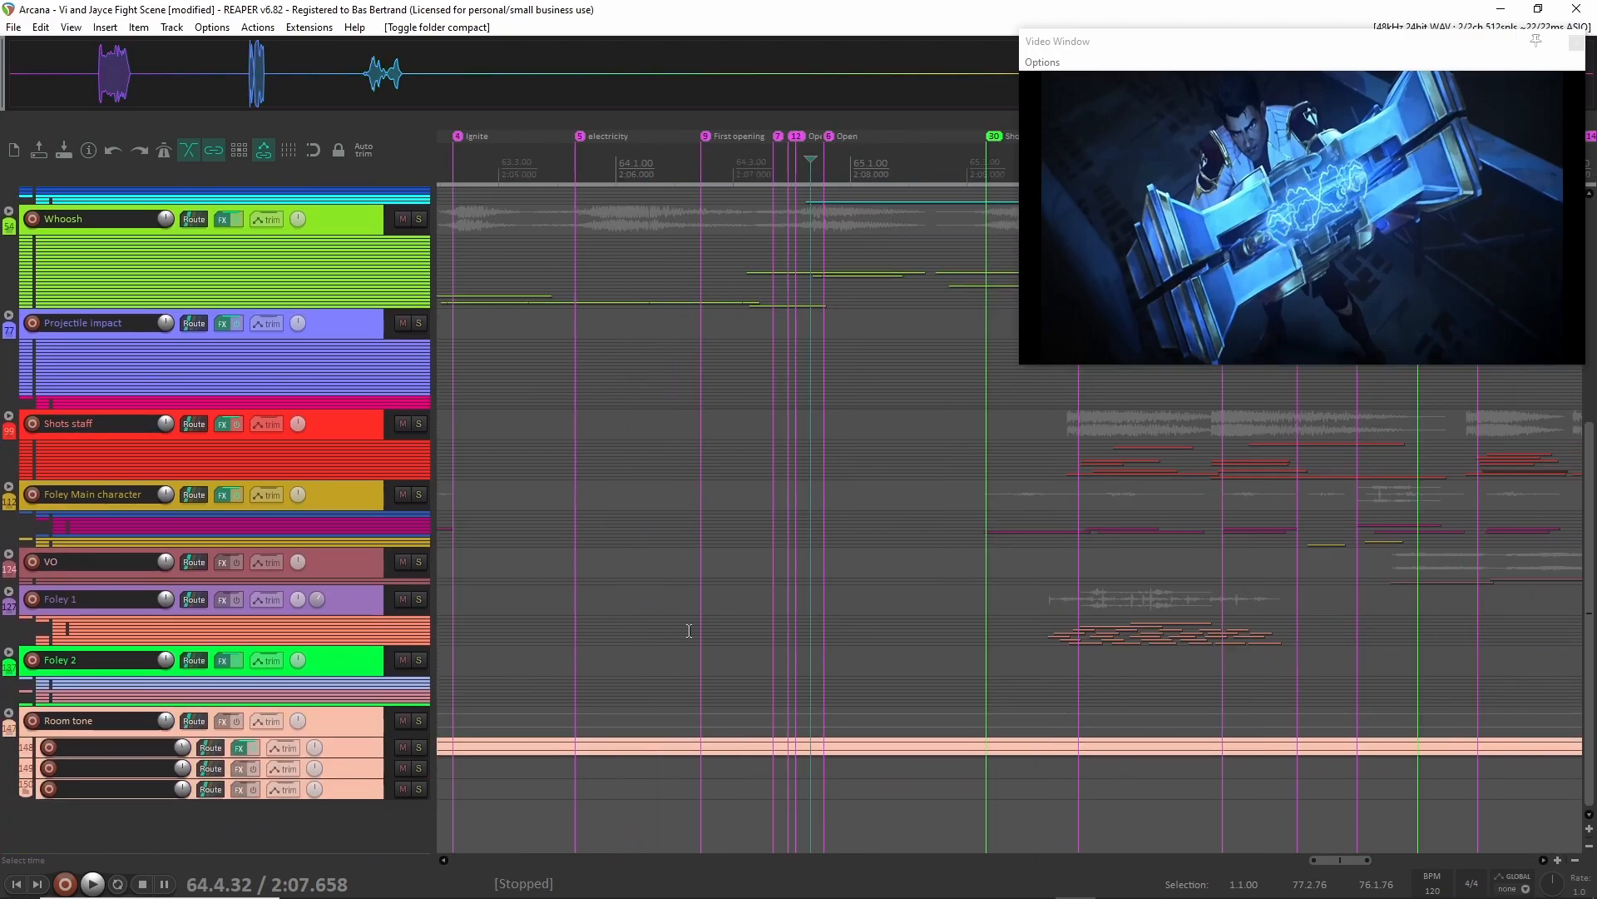
scroll(590, 444, down, 3)
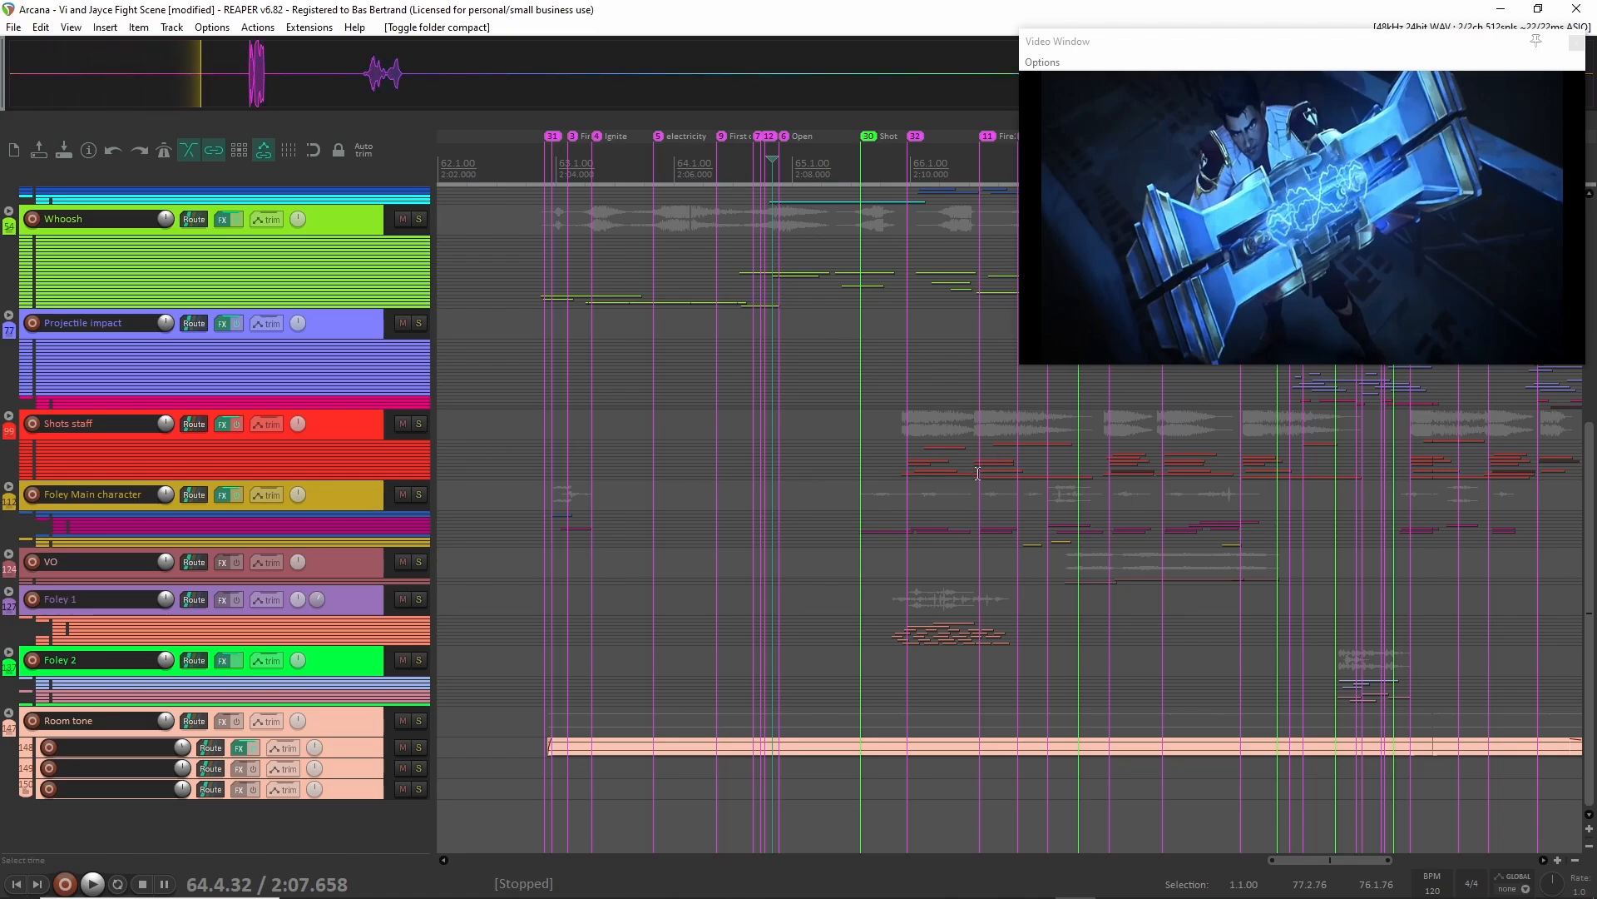
Examine where the Shots staff, Foley, VO and Room tone clips sit toward the end of the scene.
scroll(977, 493, right, 2)
scroll(742, 463, right, 6)
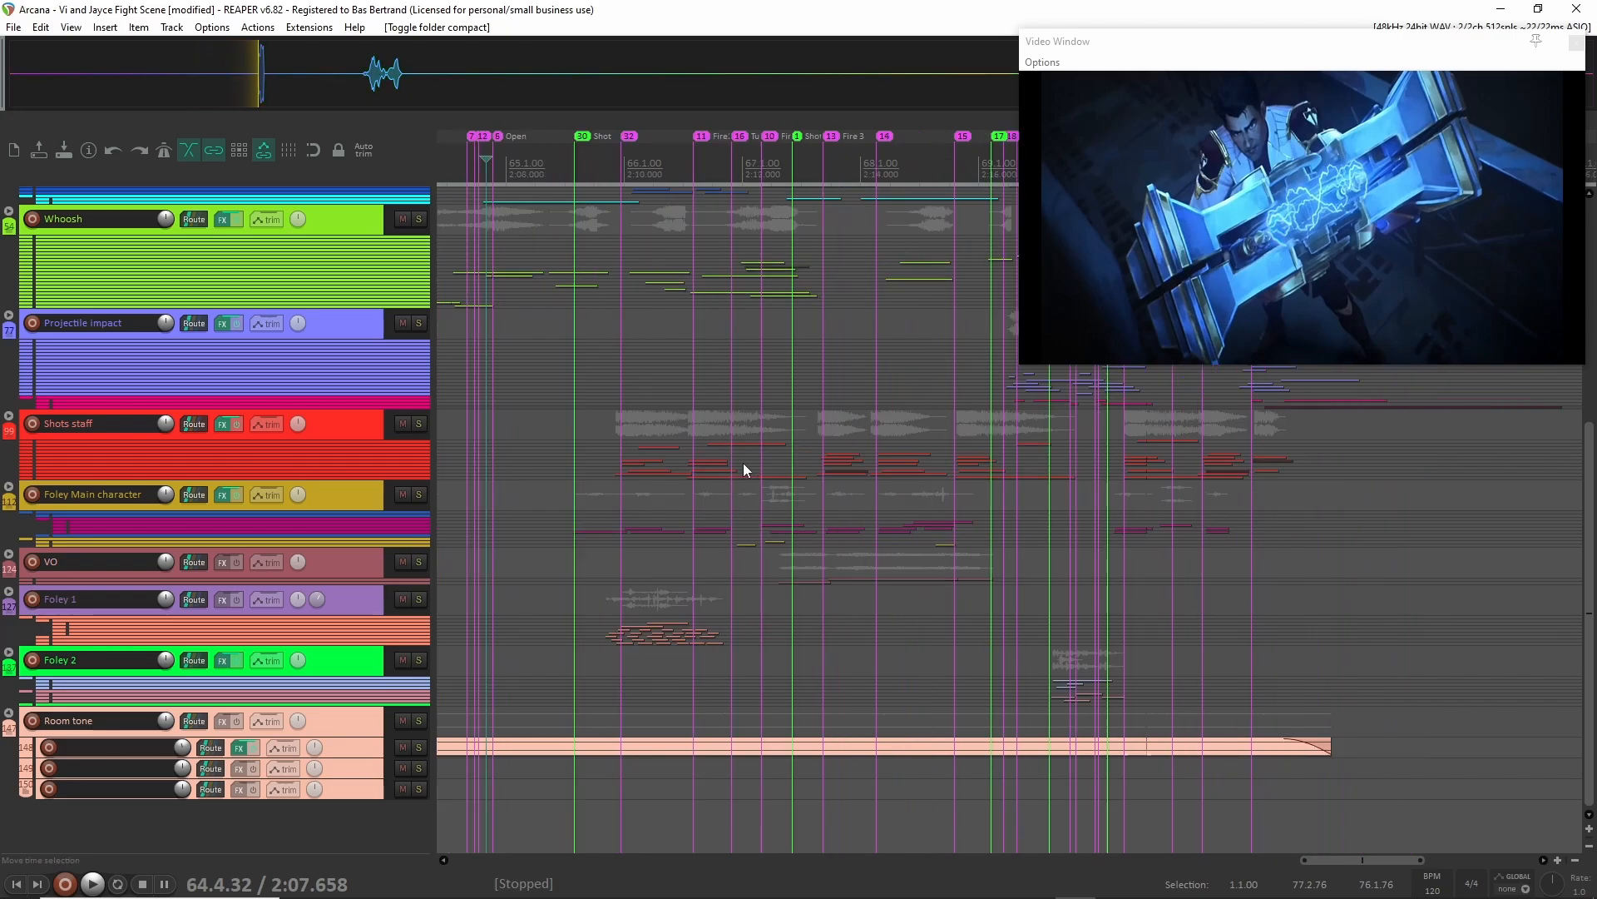
scroll(740, 463, up, 1)
scroll(669, 497, left, 2)
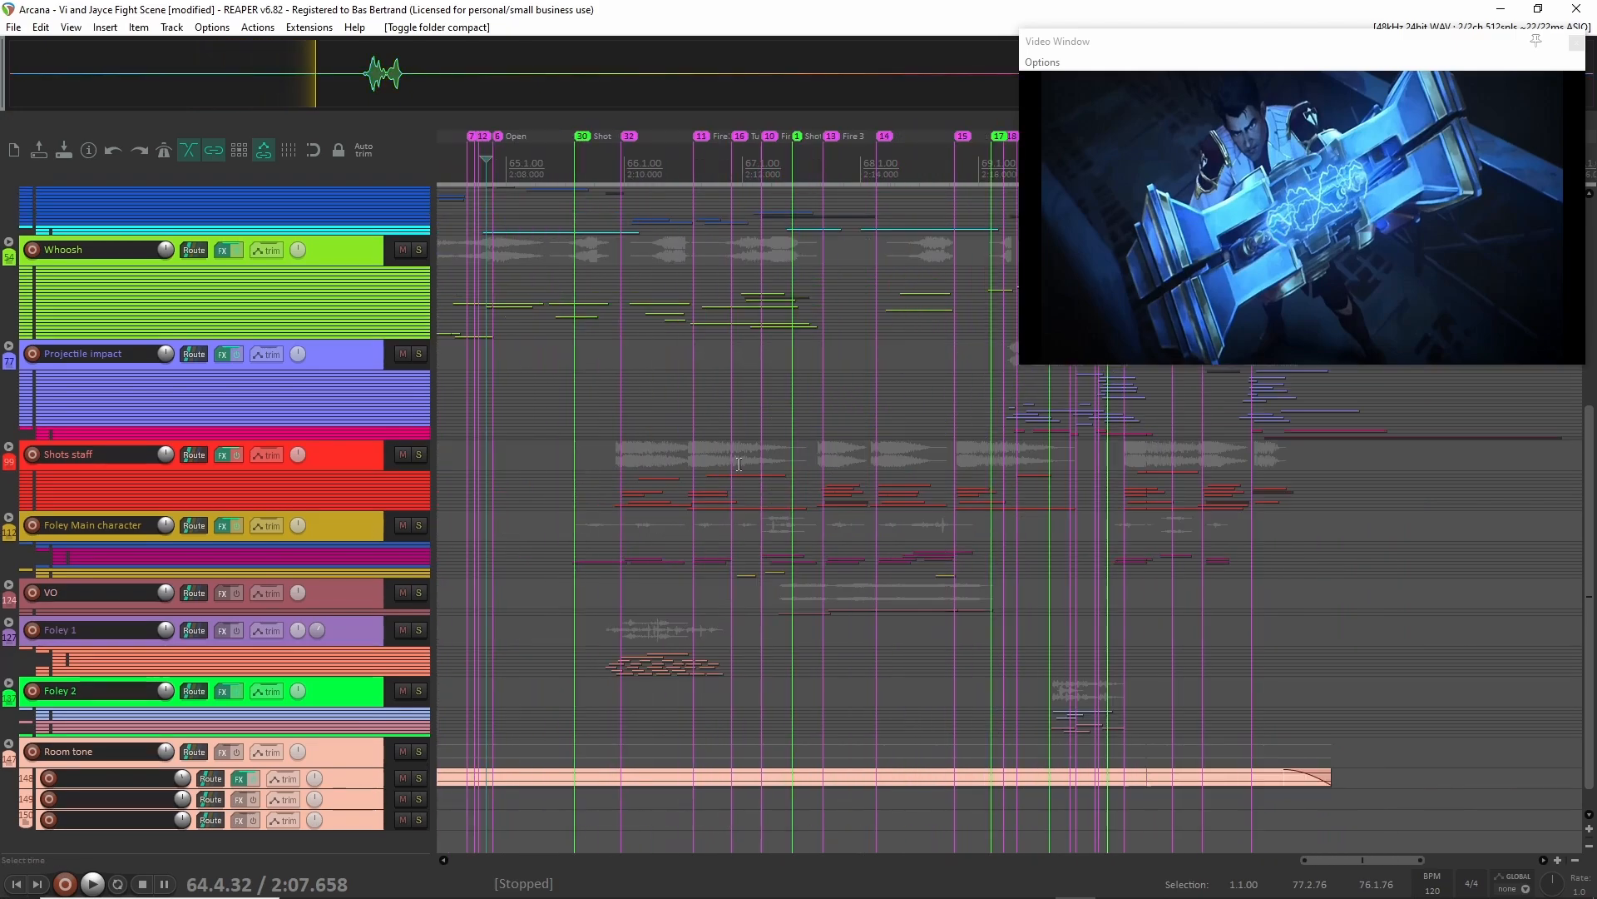
scroll(669, 497, down, 1)
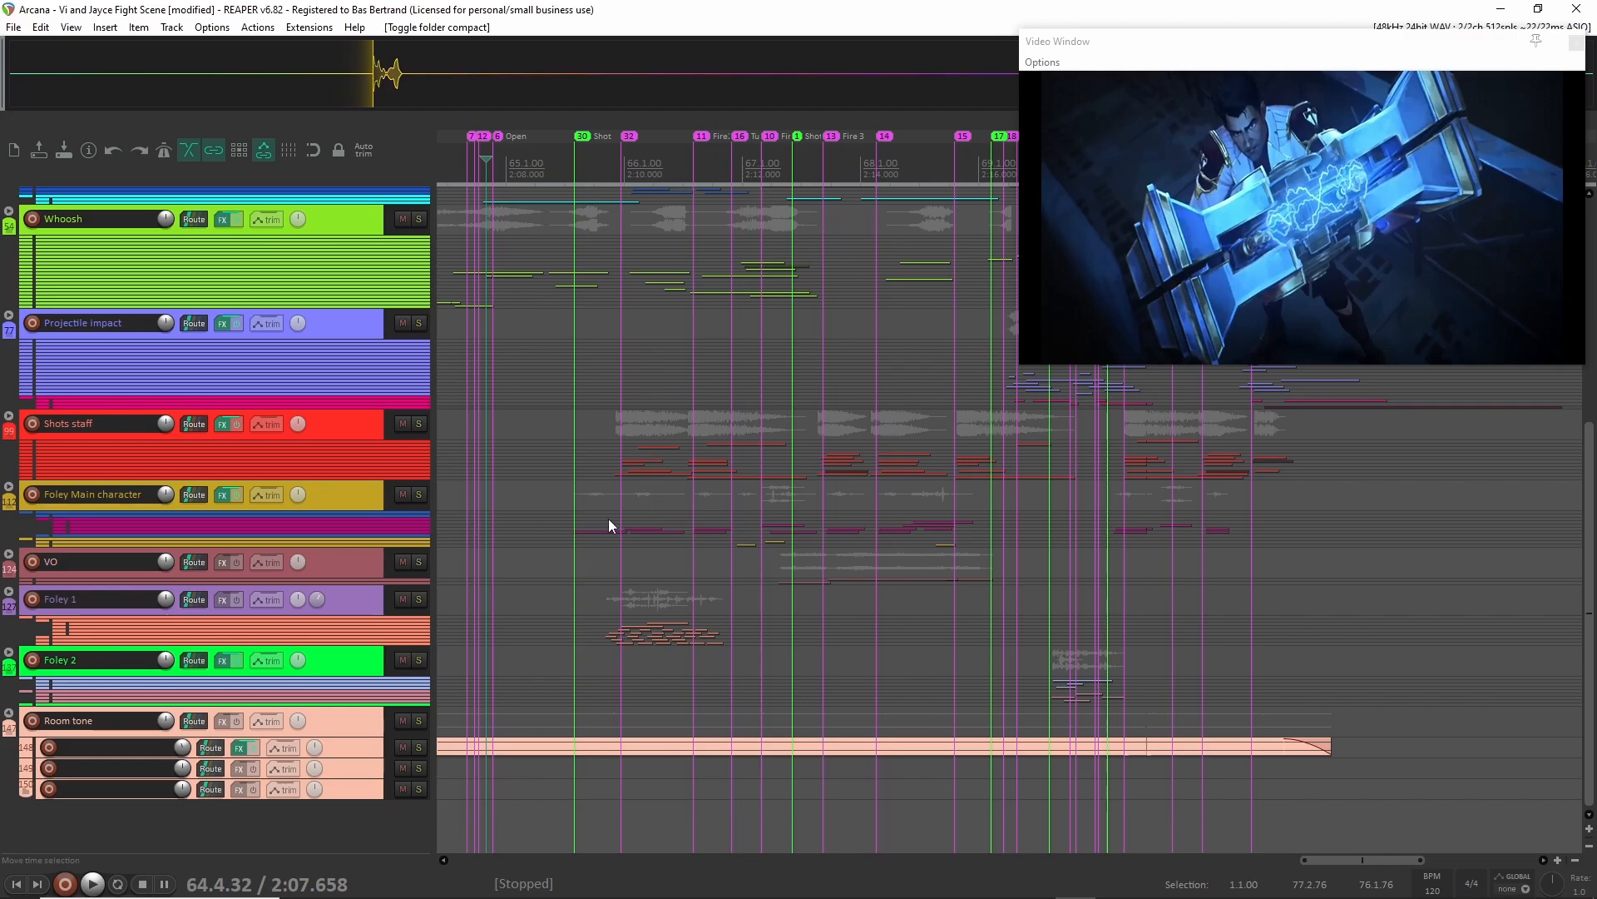
scroll(608, 517, left, 2)
scroll(641, 591, left, 2)
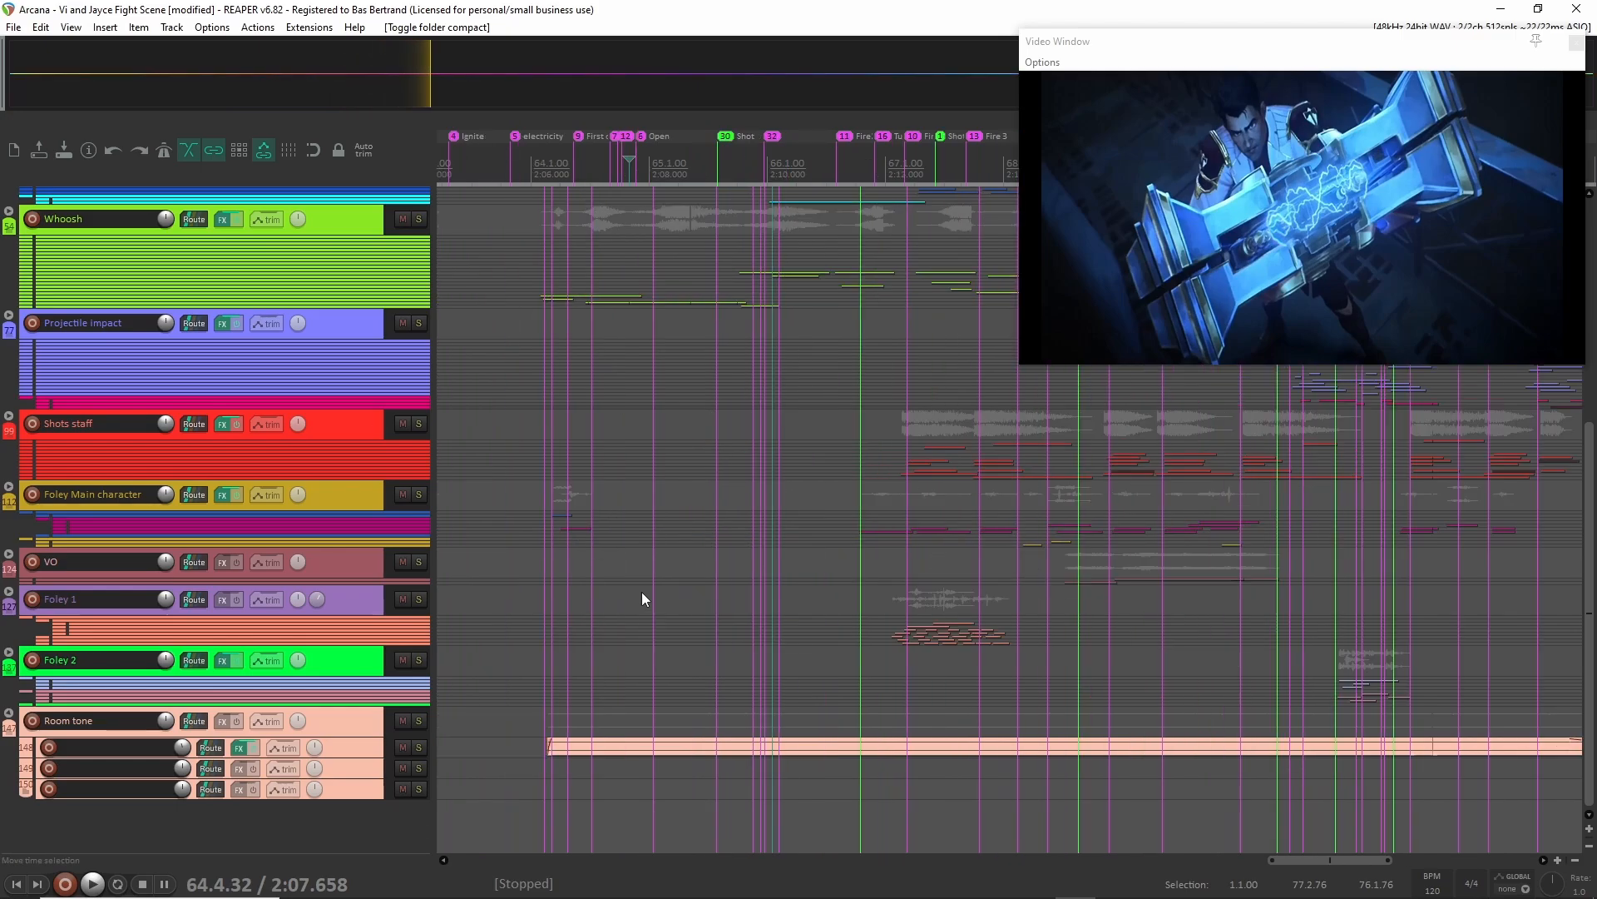
Solo the Foley Main character, VO, Foley 1 and Foley 2 groups together.
click(367, 602)
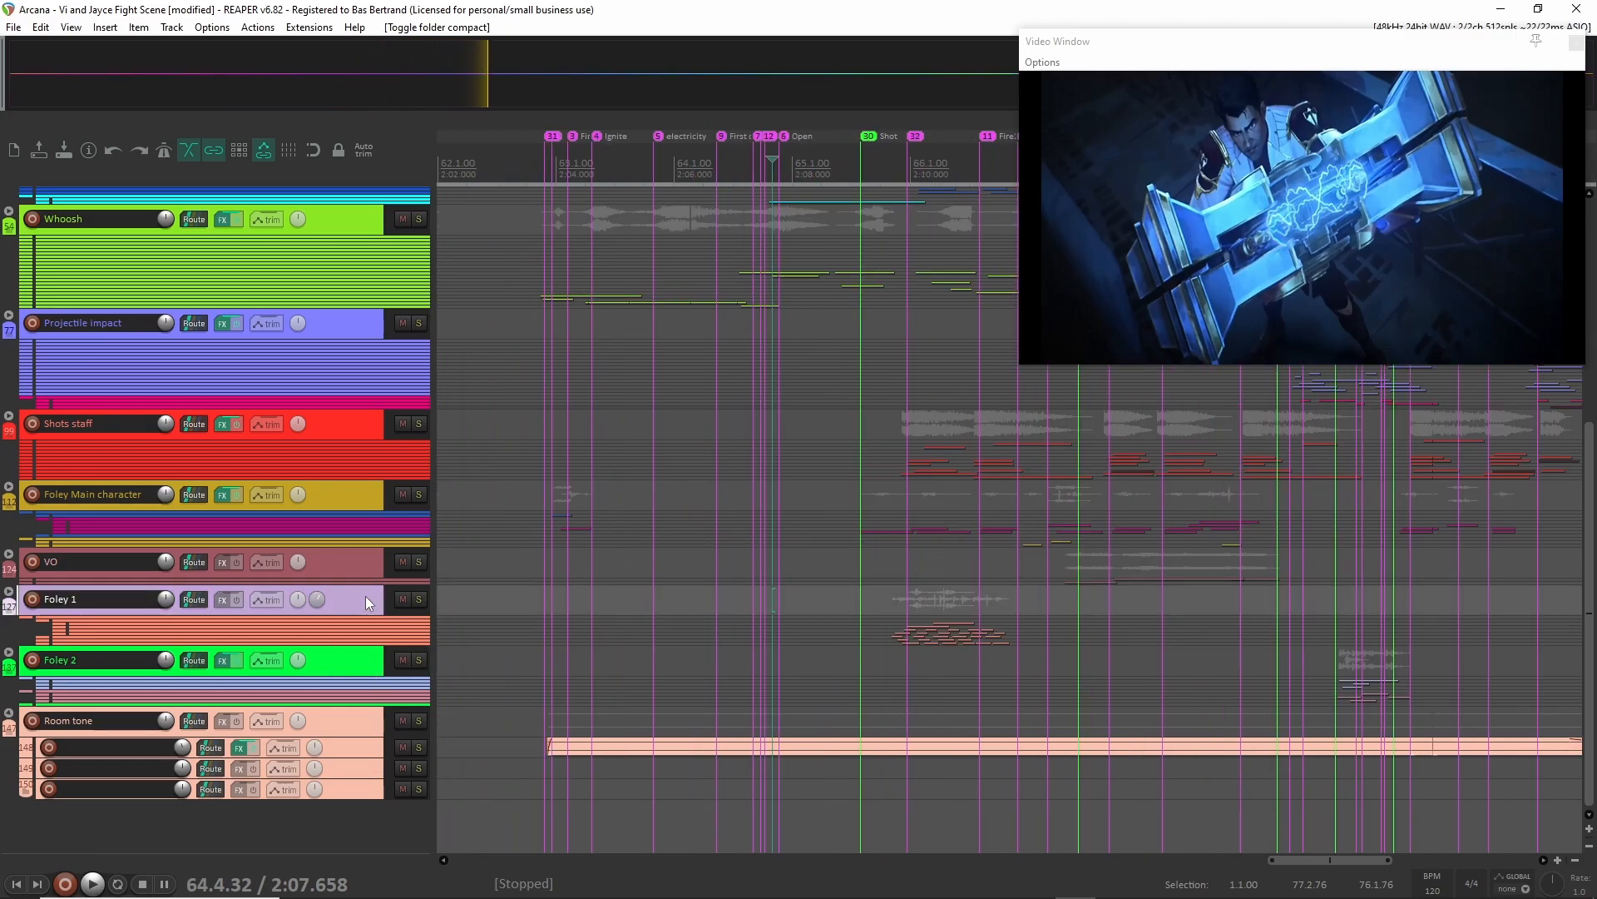
click(354, 669)
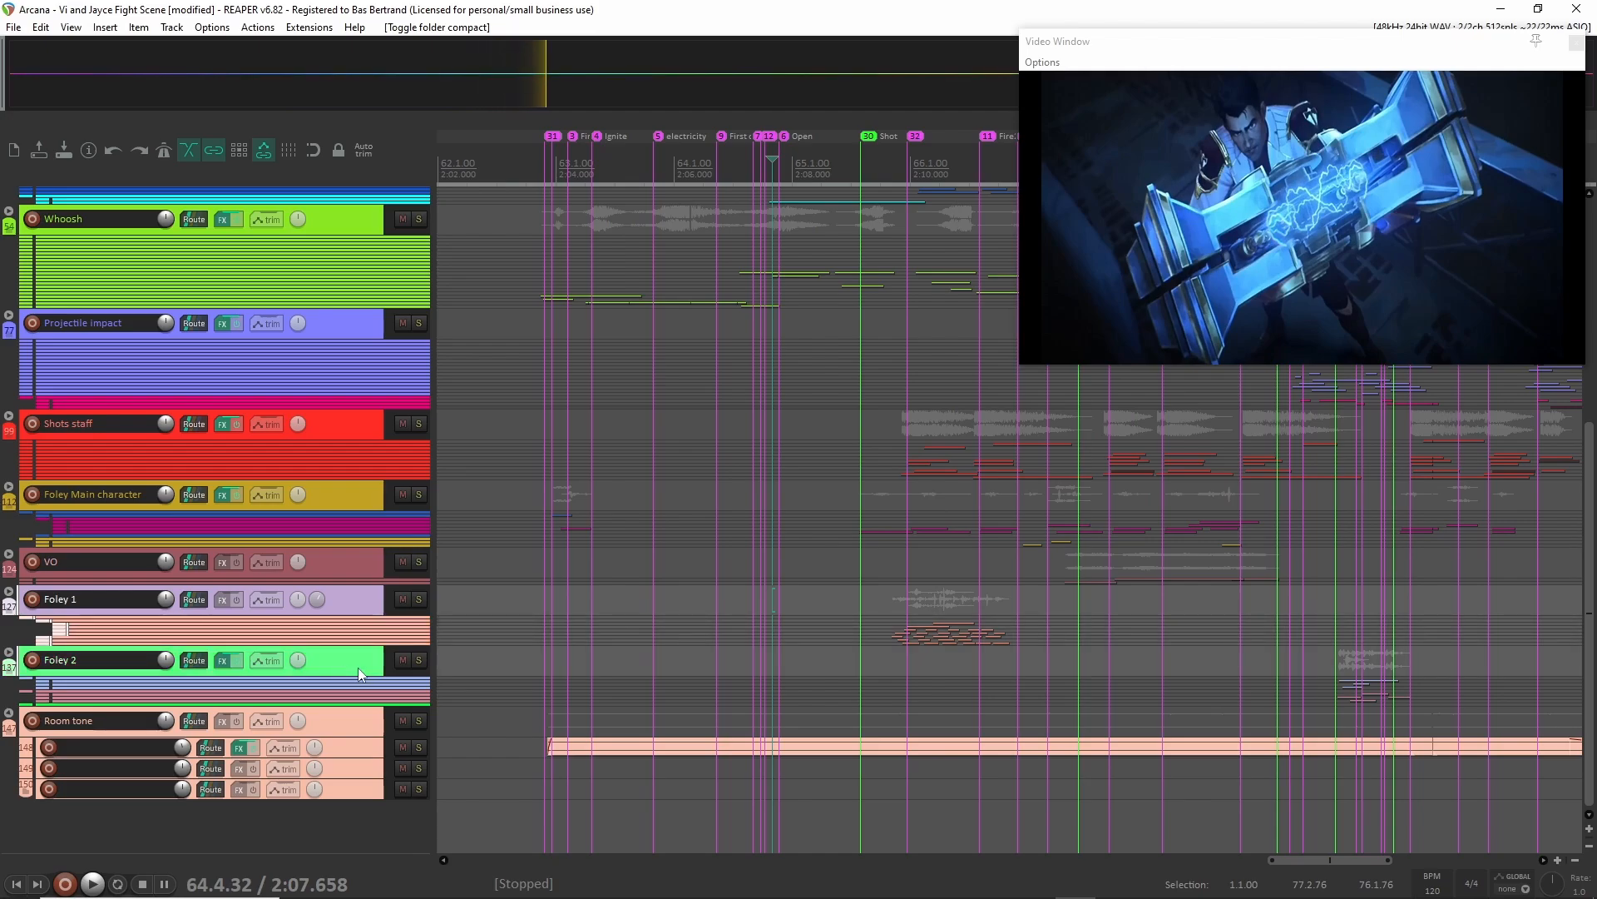
click(386, 495)
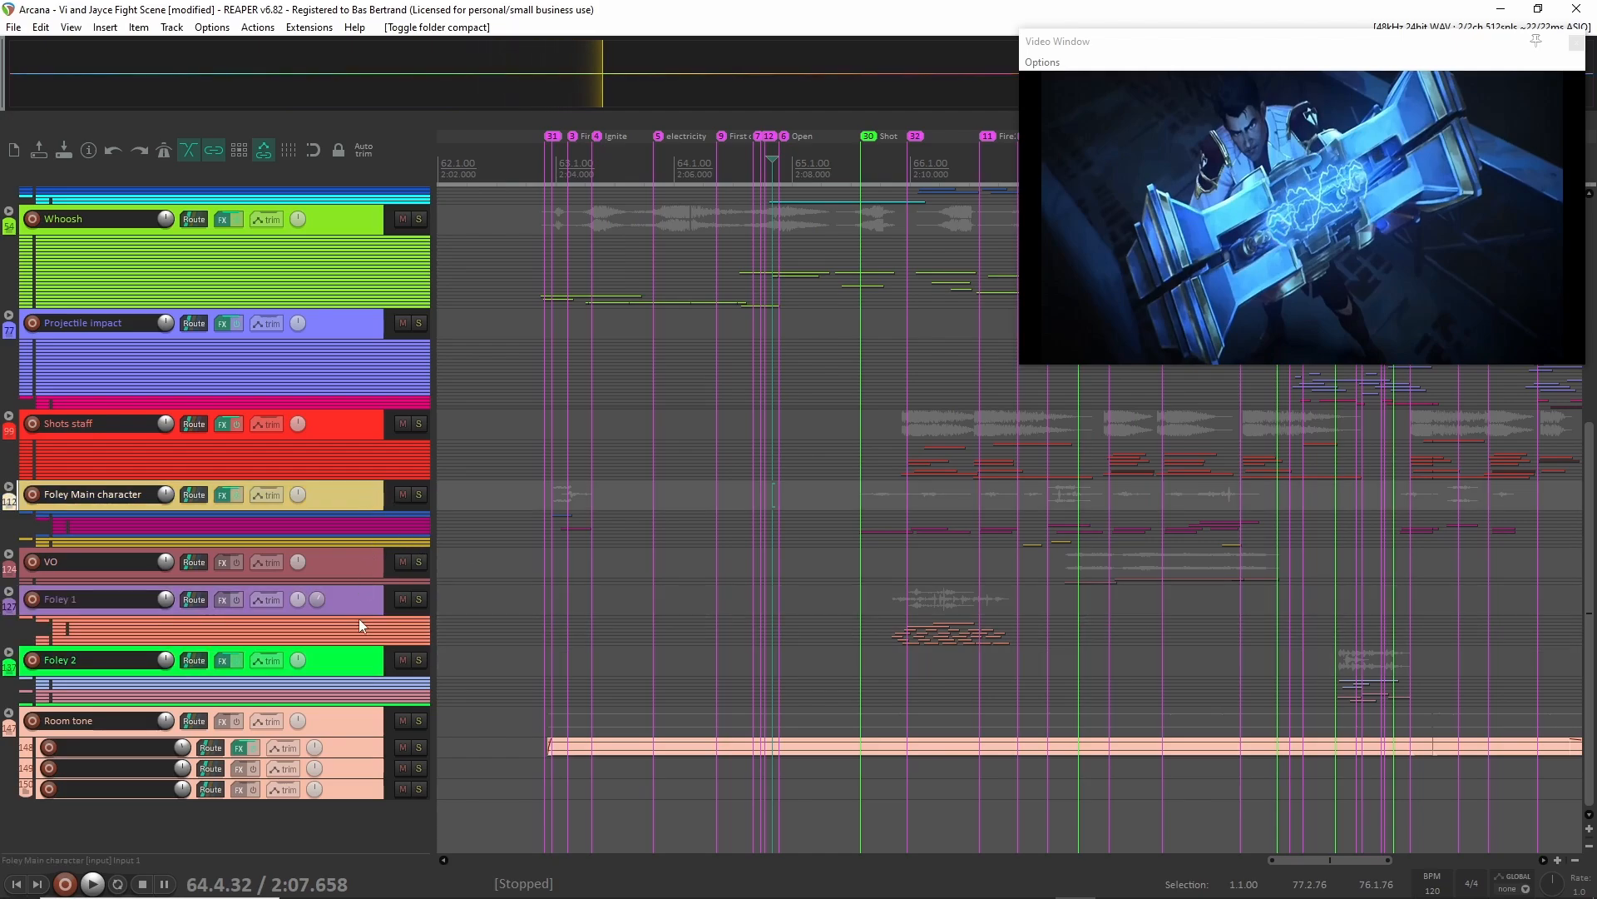
shift+click(347, 665)
key(F6)
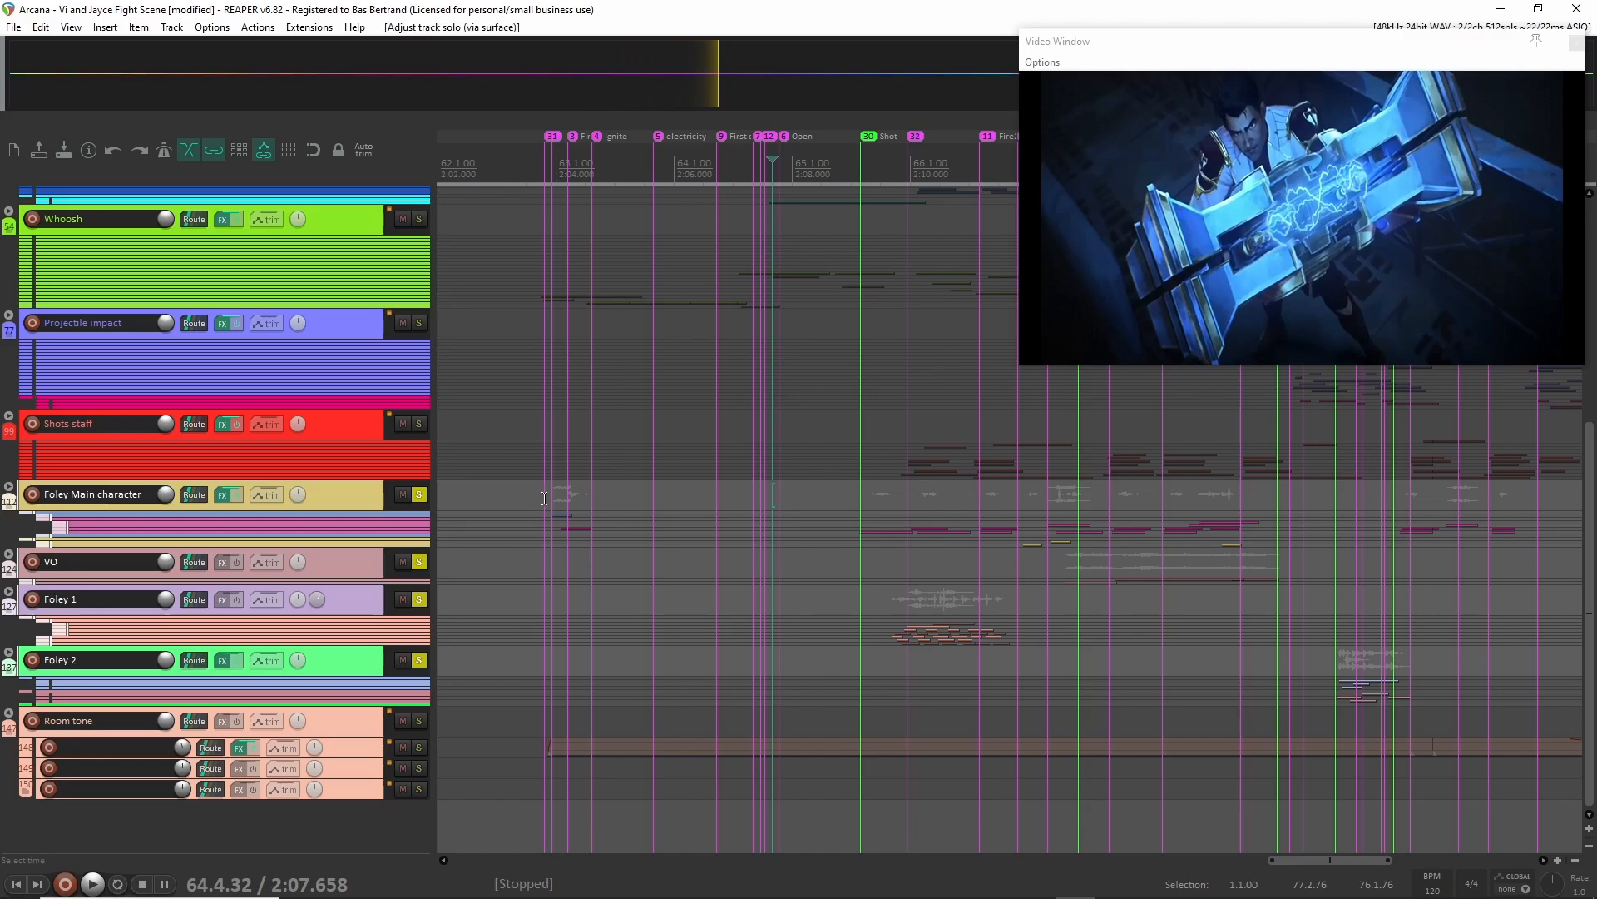
Audition the soloed foley and VO groups from about 2:03.8 and again from about 2:07.2.
click(545, 498)
key(space)
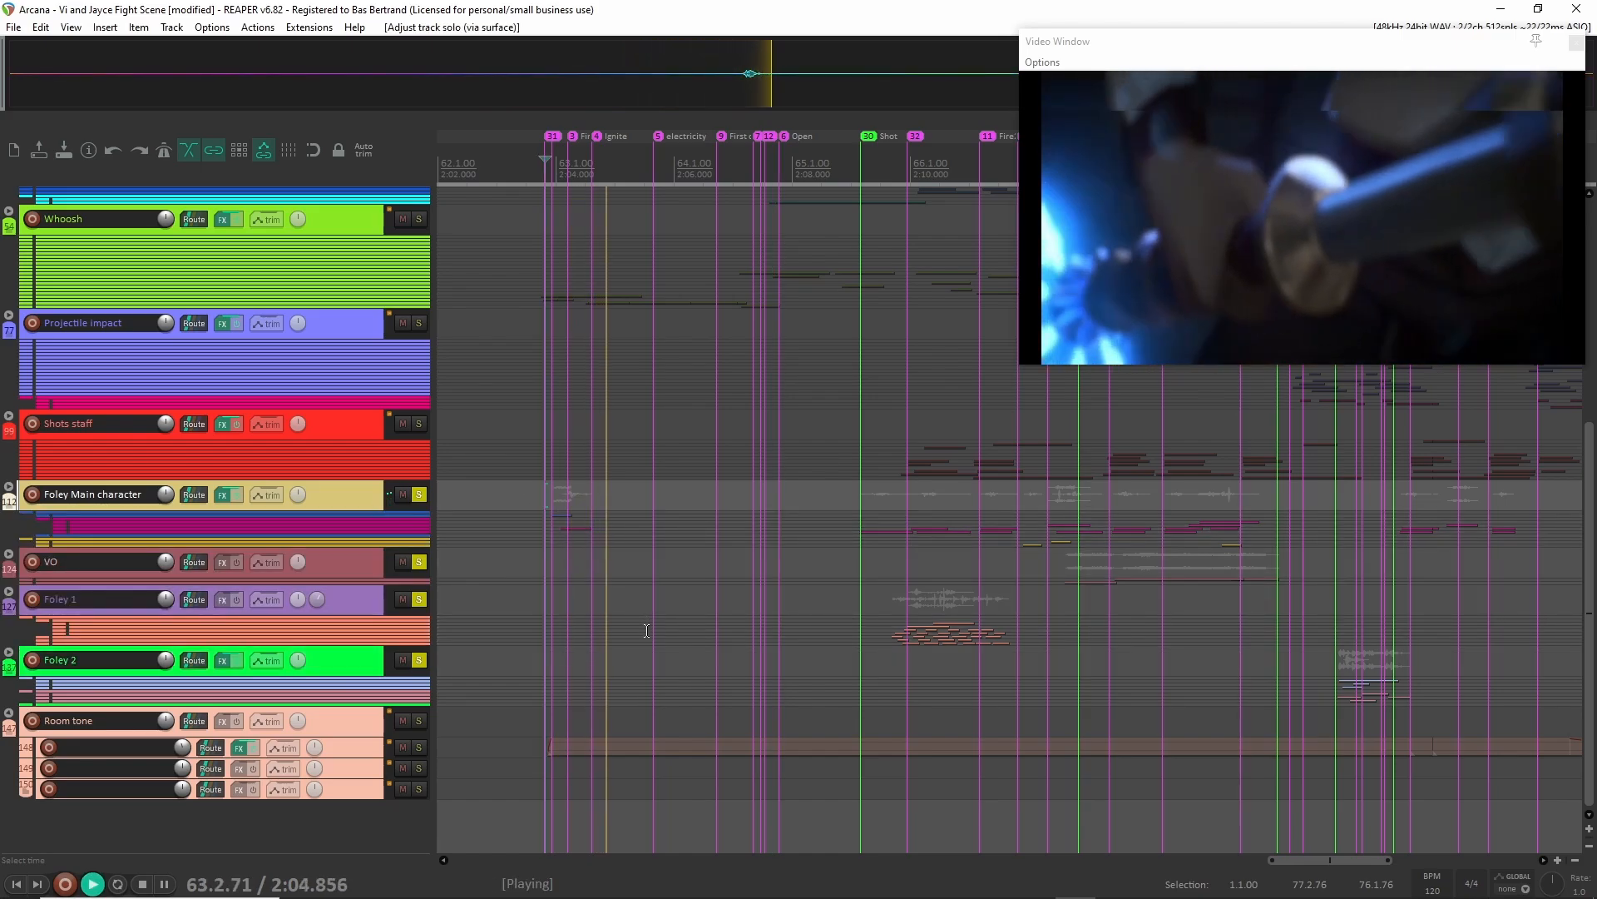
key(space)
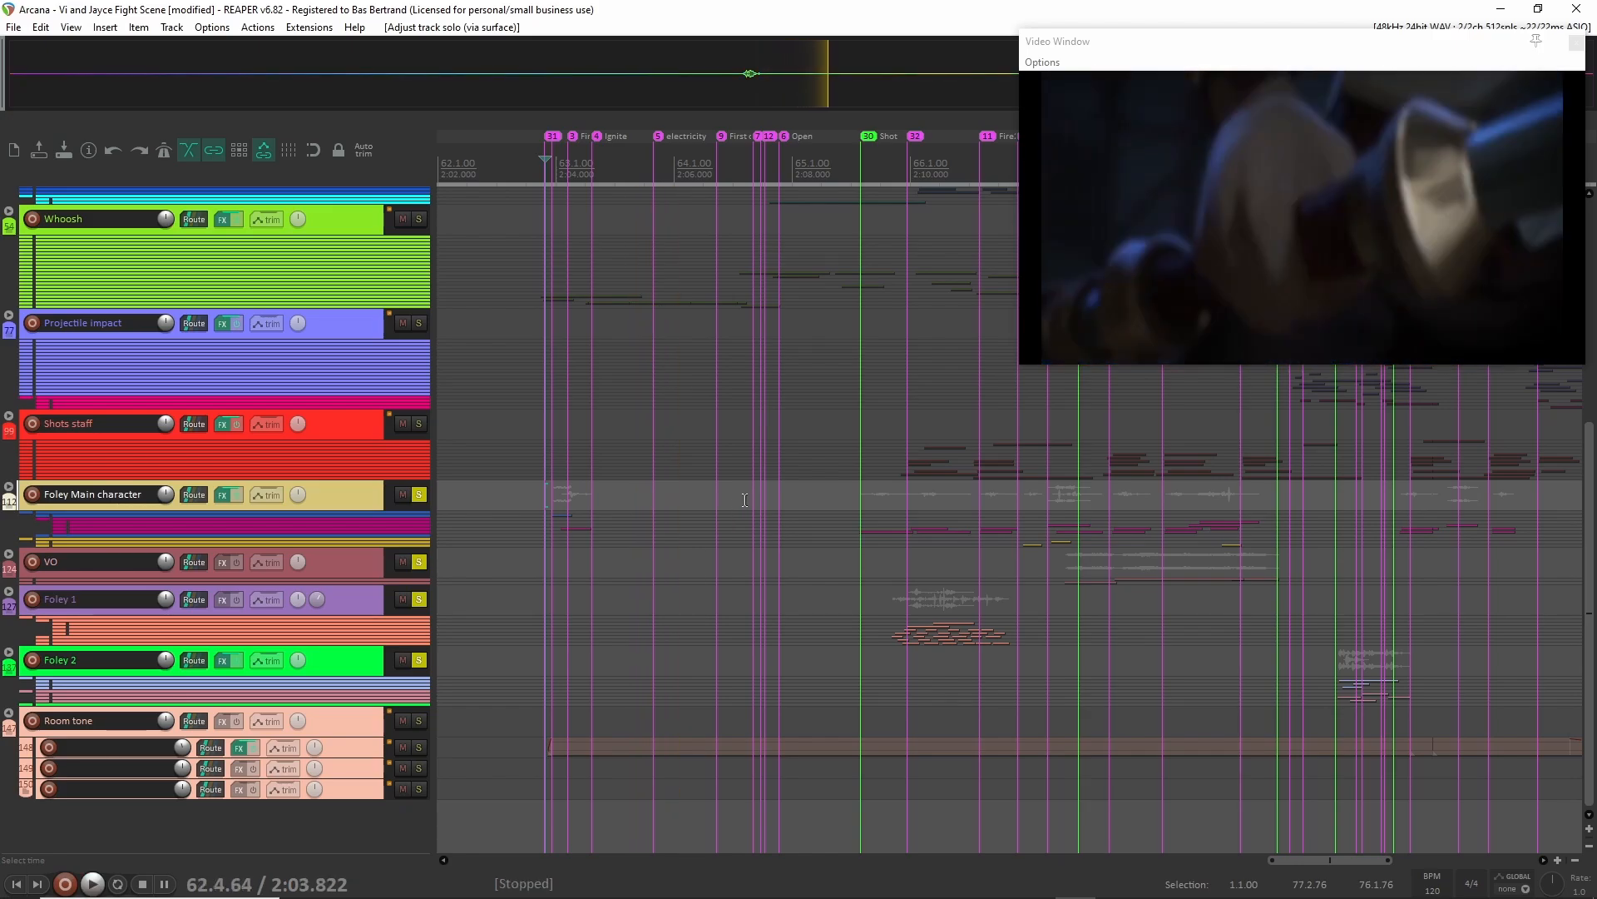
click(745, 500)
key(space)
key(space)
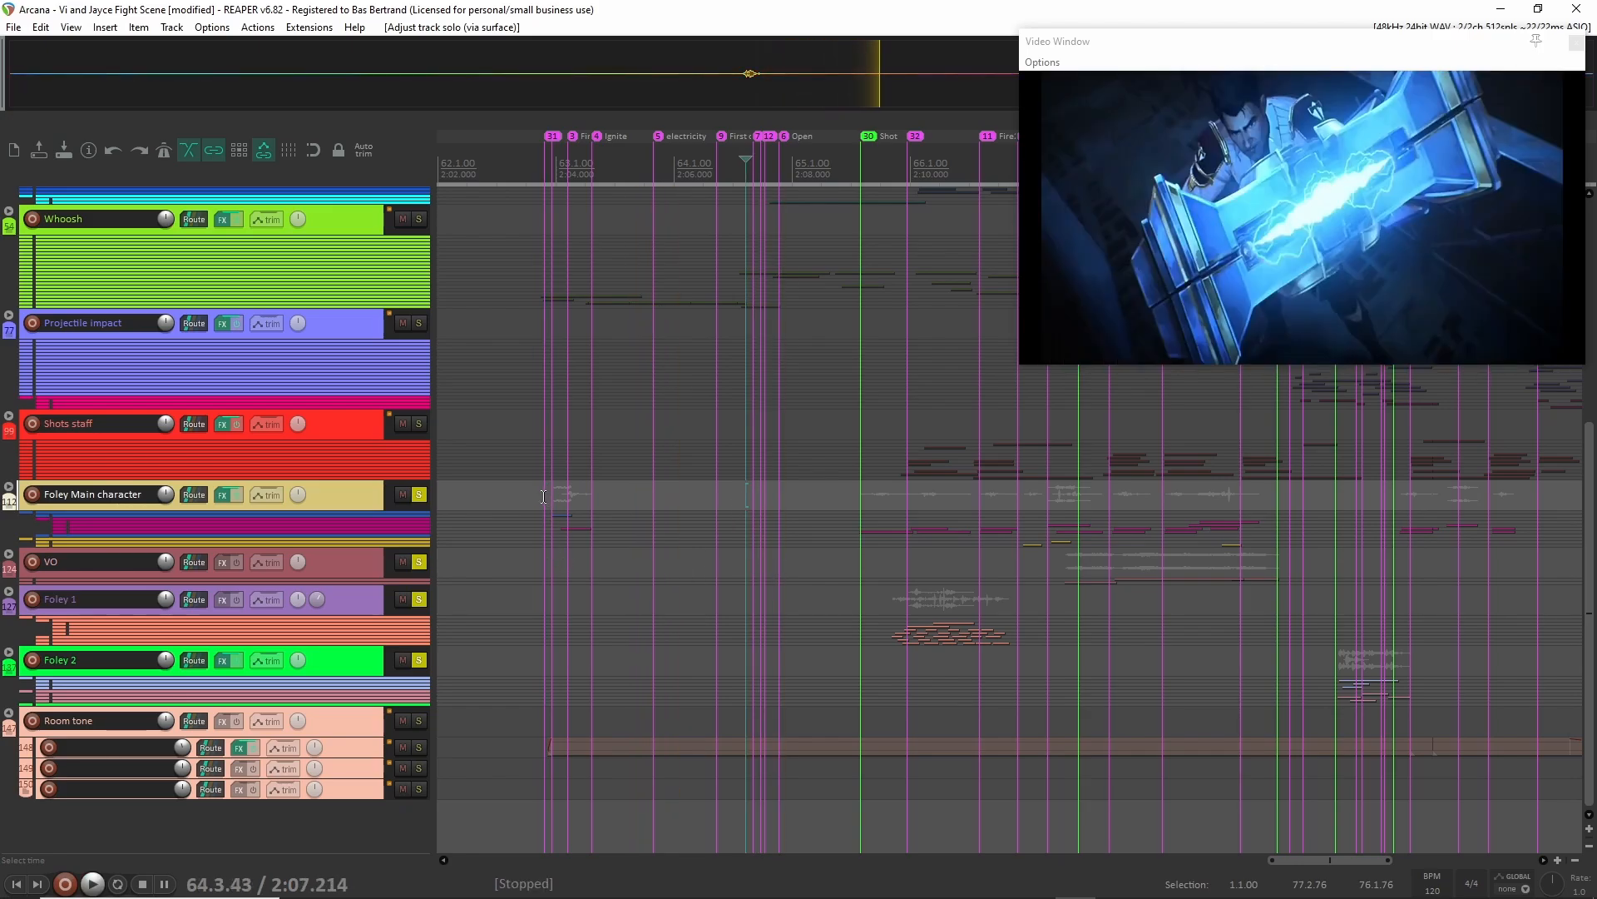
click(544, 496)
key(space)
key(space)
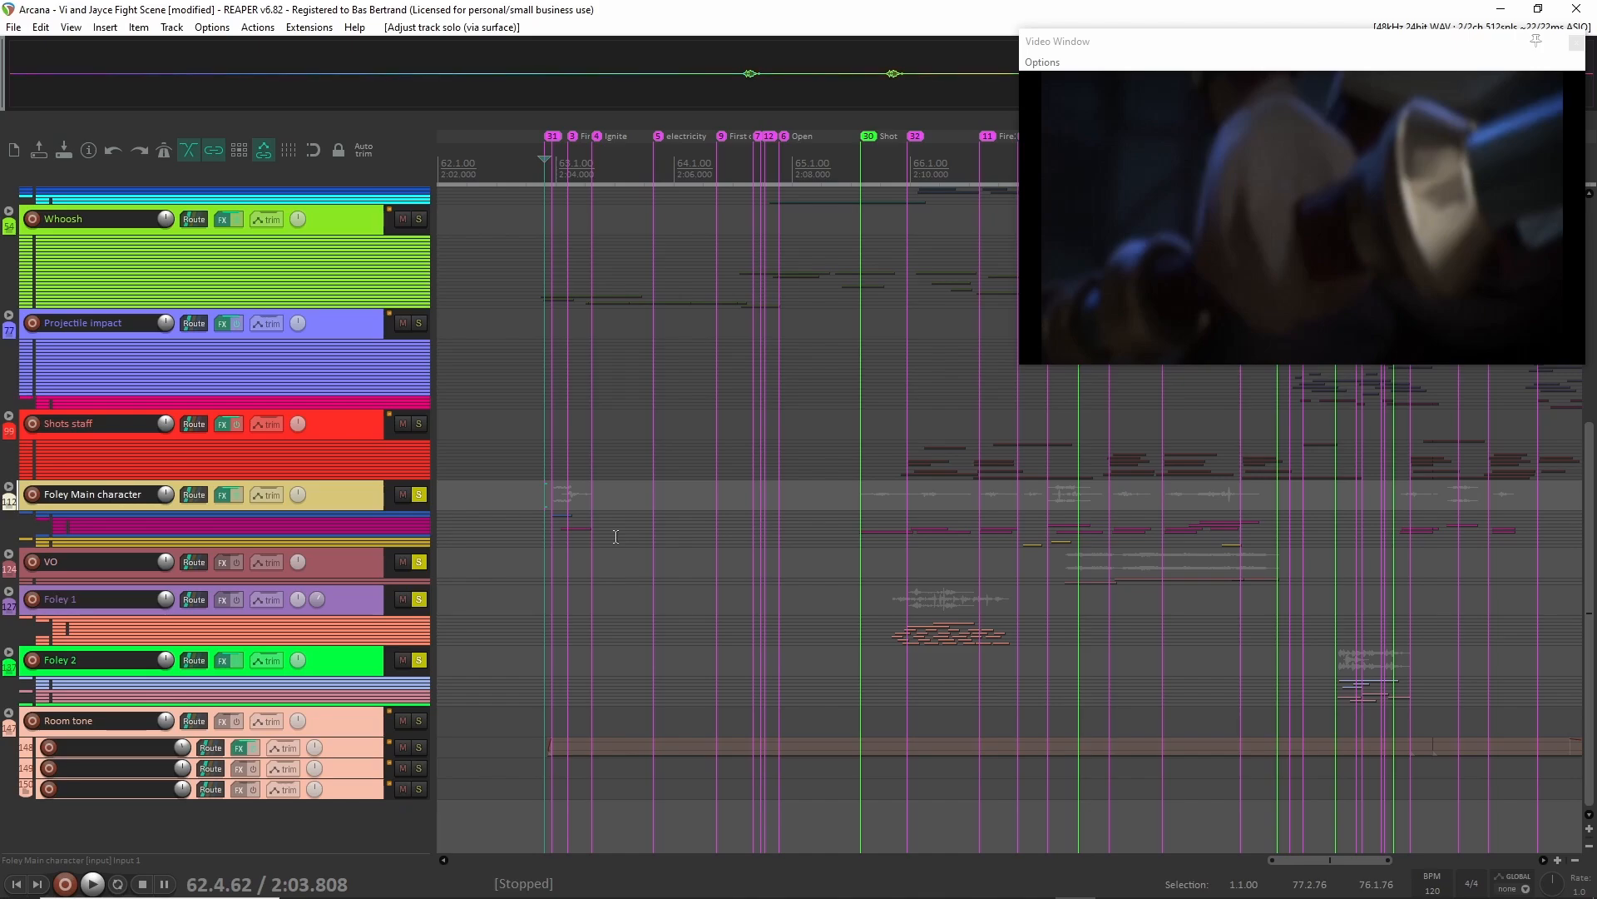
Turn off the solo on the Foley Main character, VO, Foley 1 and Foley 2 groups.
shift+click(346, 668)
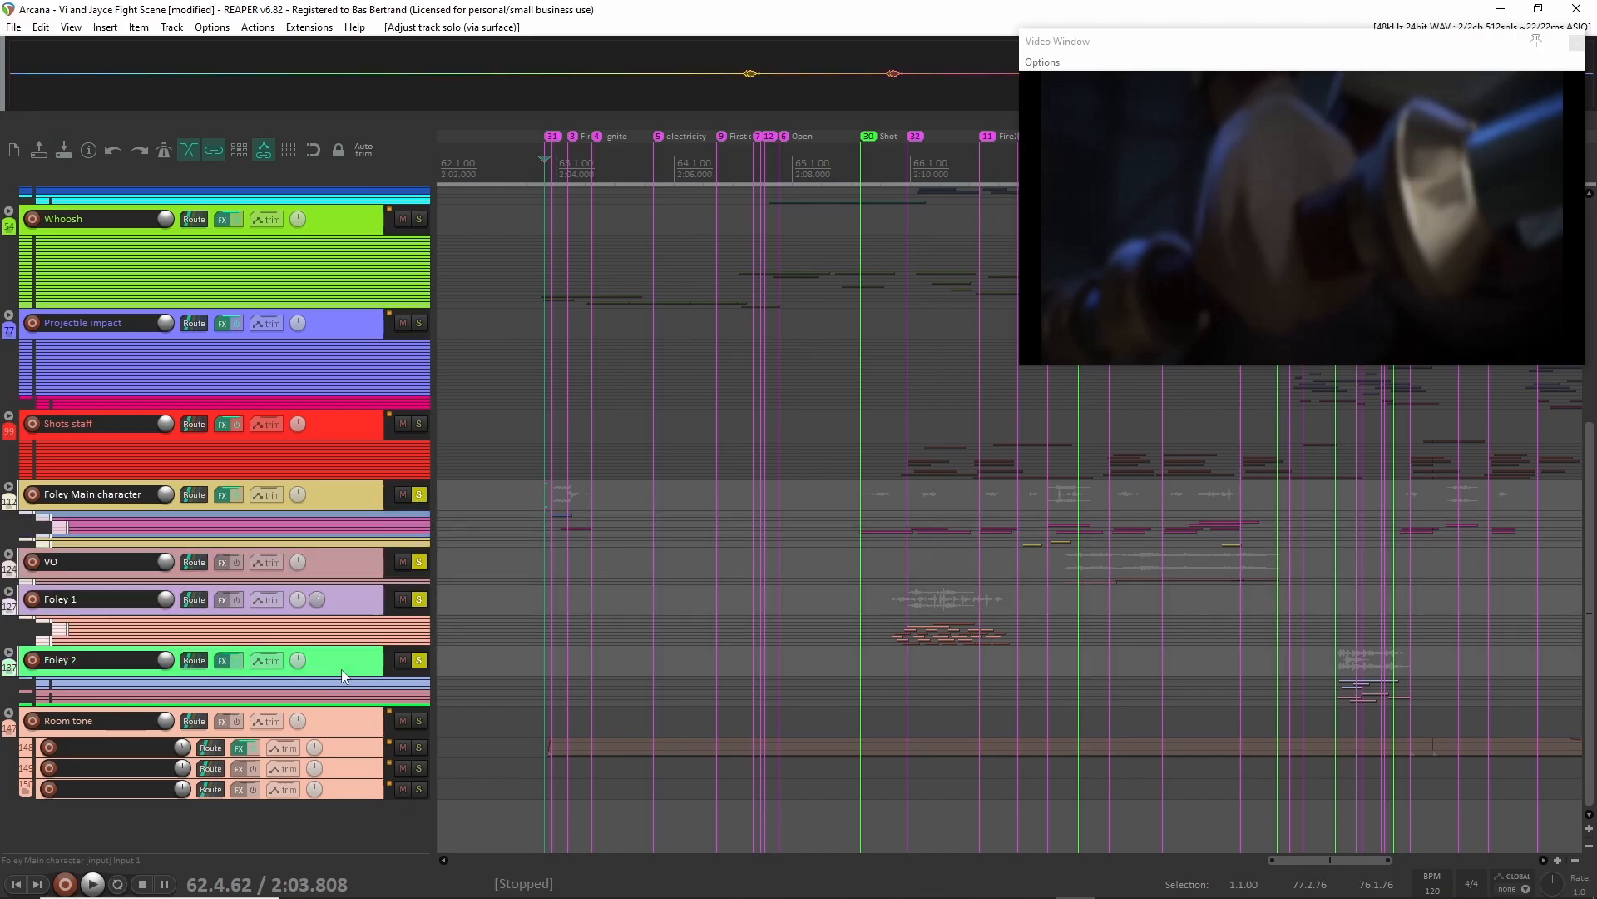
click(419, 660)
scroll(762, 602, down, 3)
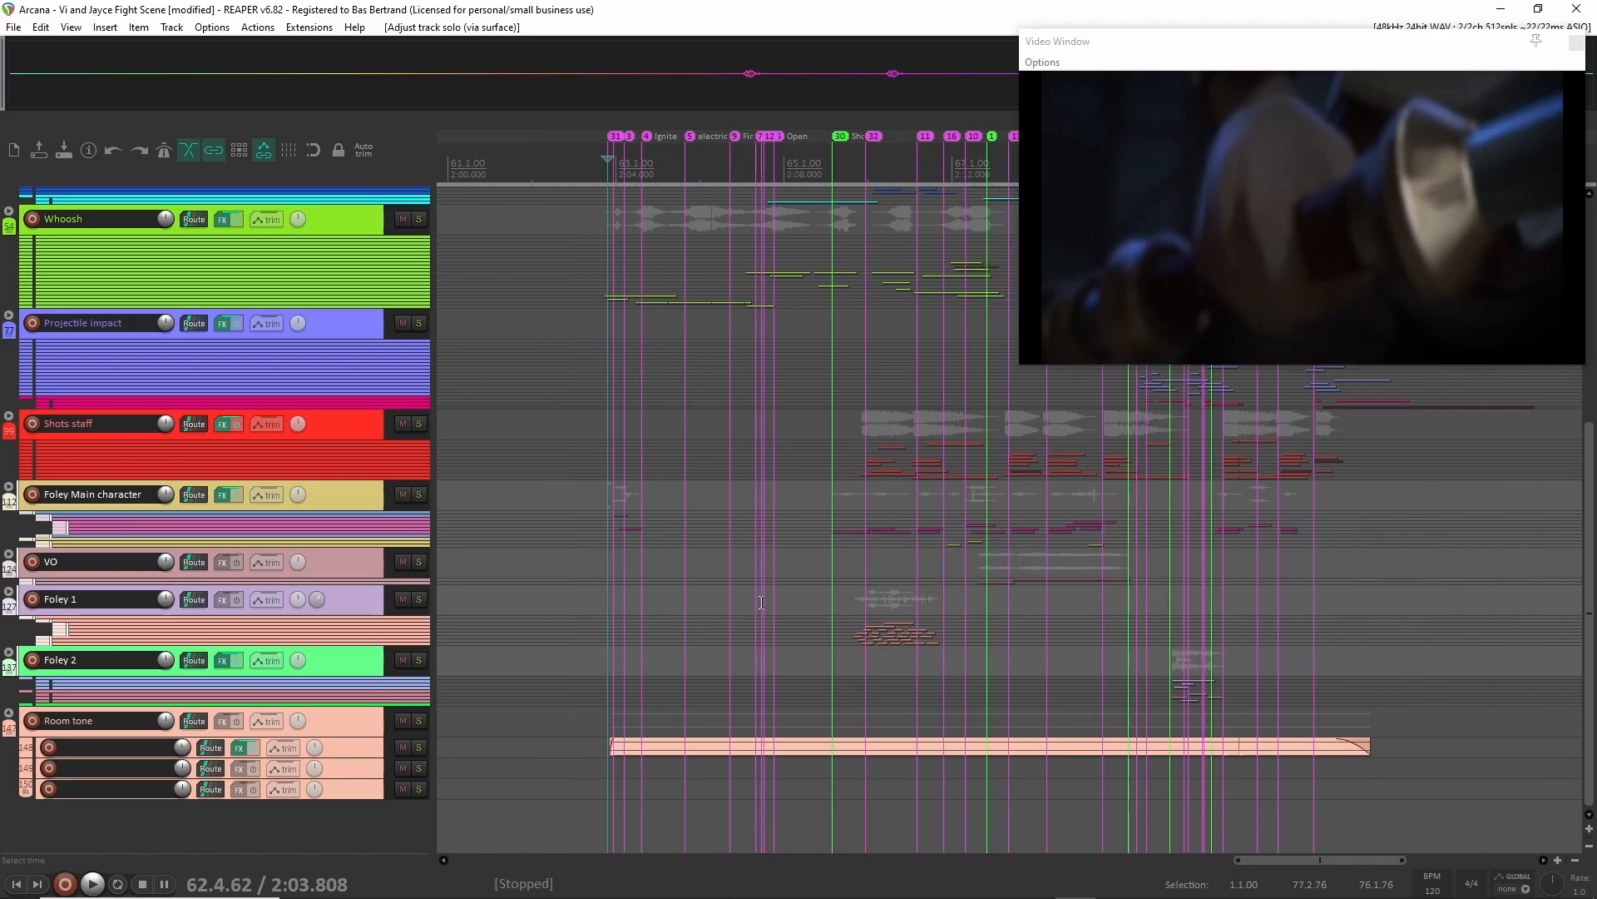
Play the full mix of the fight scene from the first Shot marker at about 2:09.1.
click(550, 354)
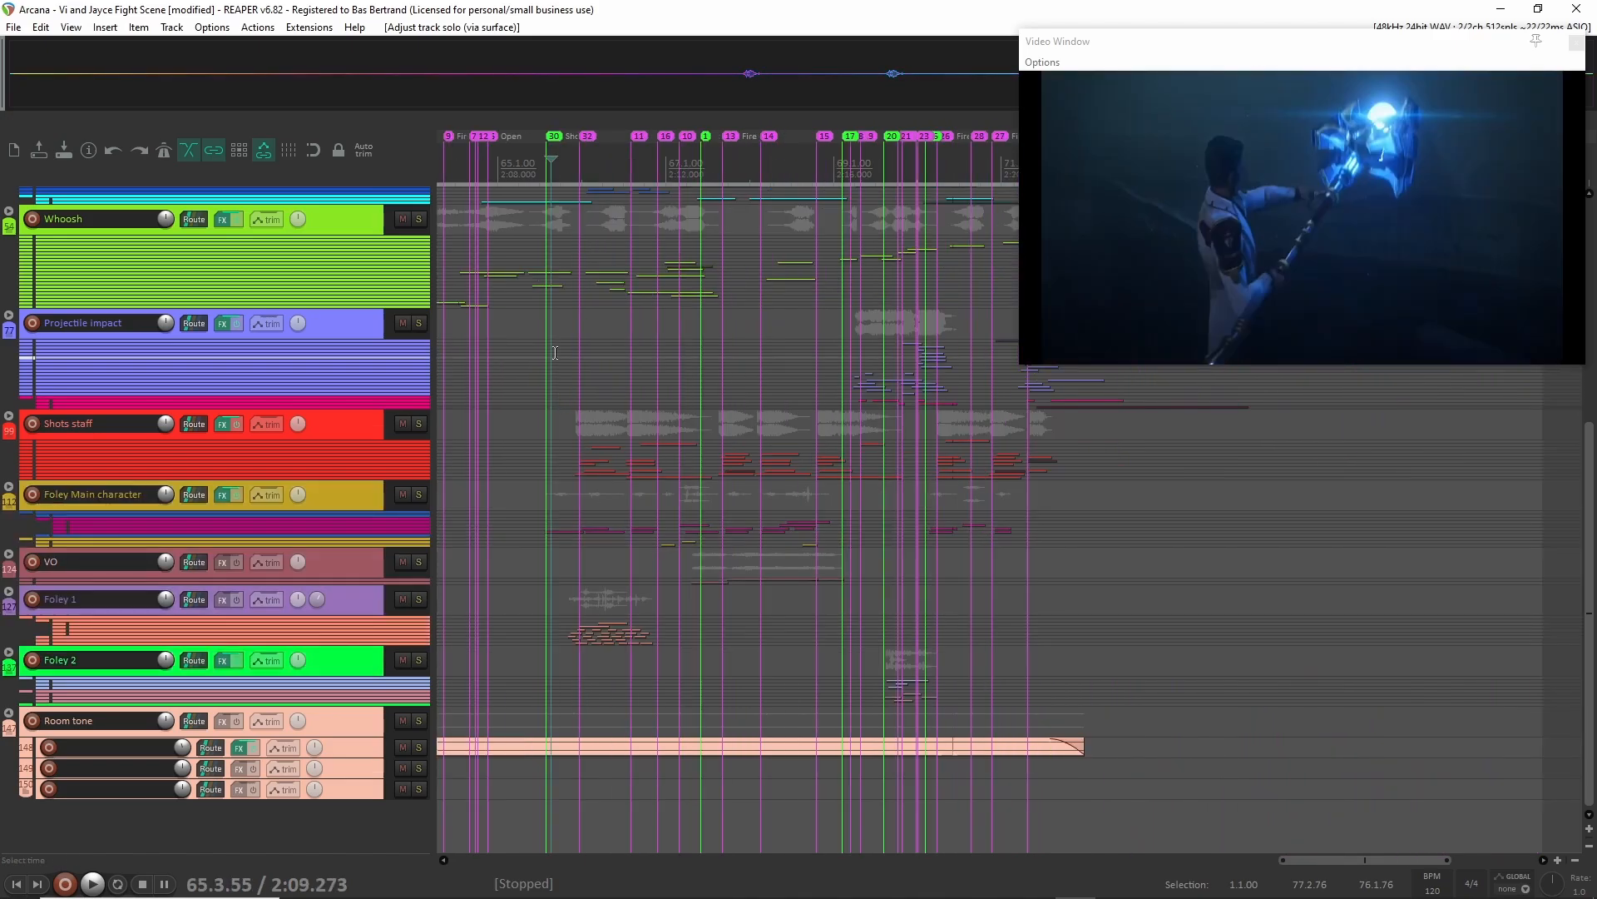
scroll(565, 383, up, 1)
scroll(563, 416, up, 2)
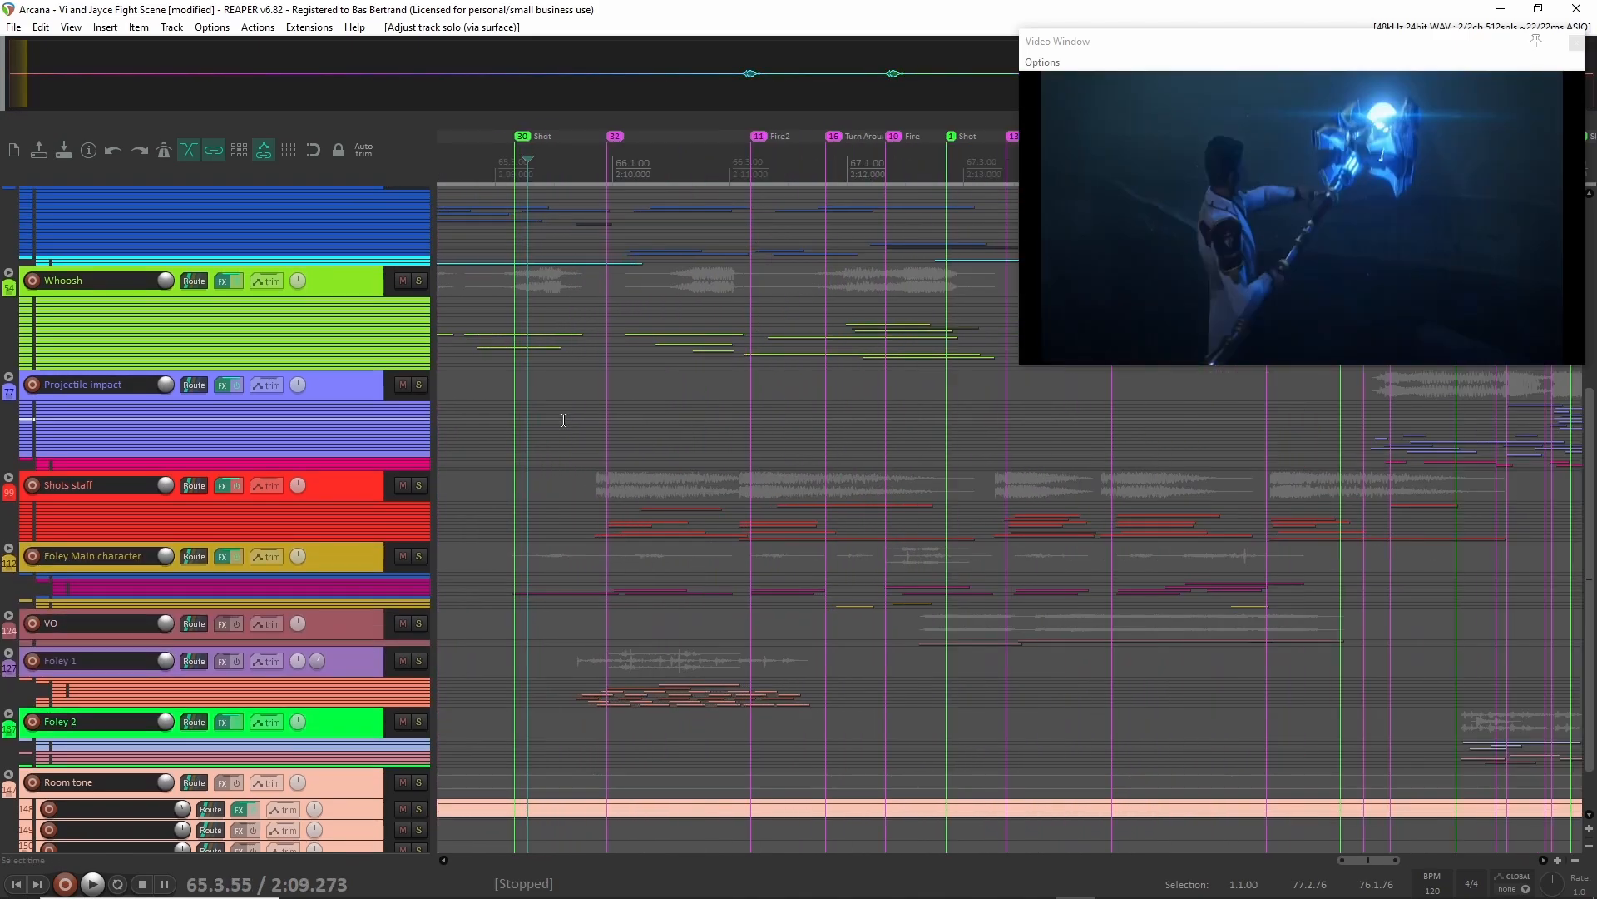
click(517, 364)
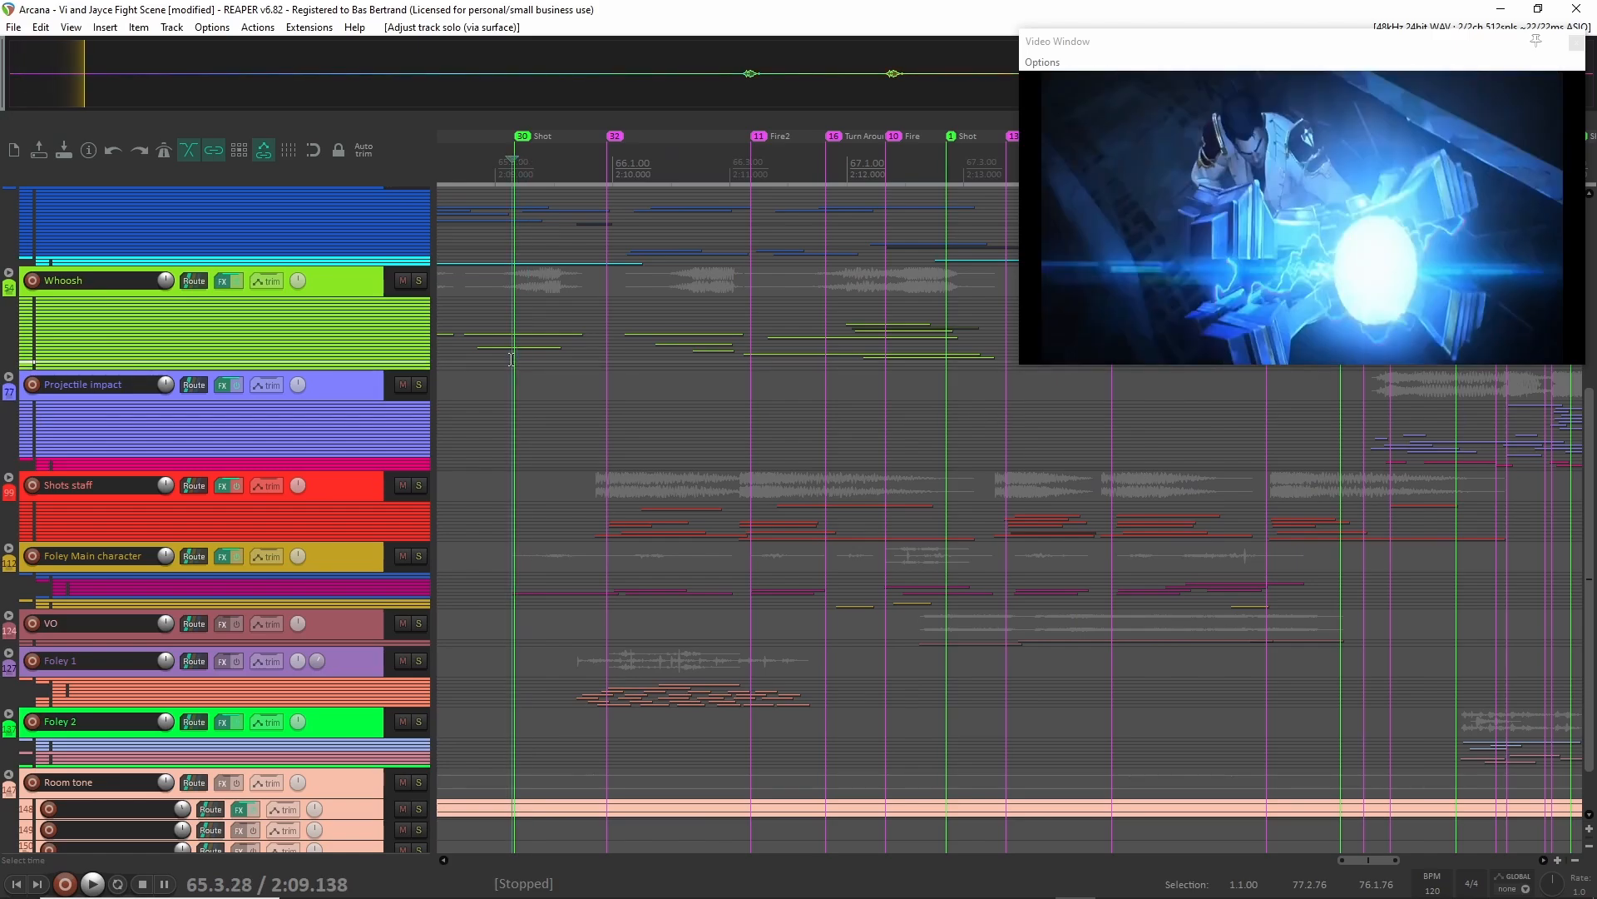
key(space)
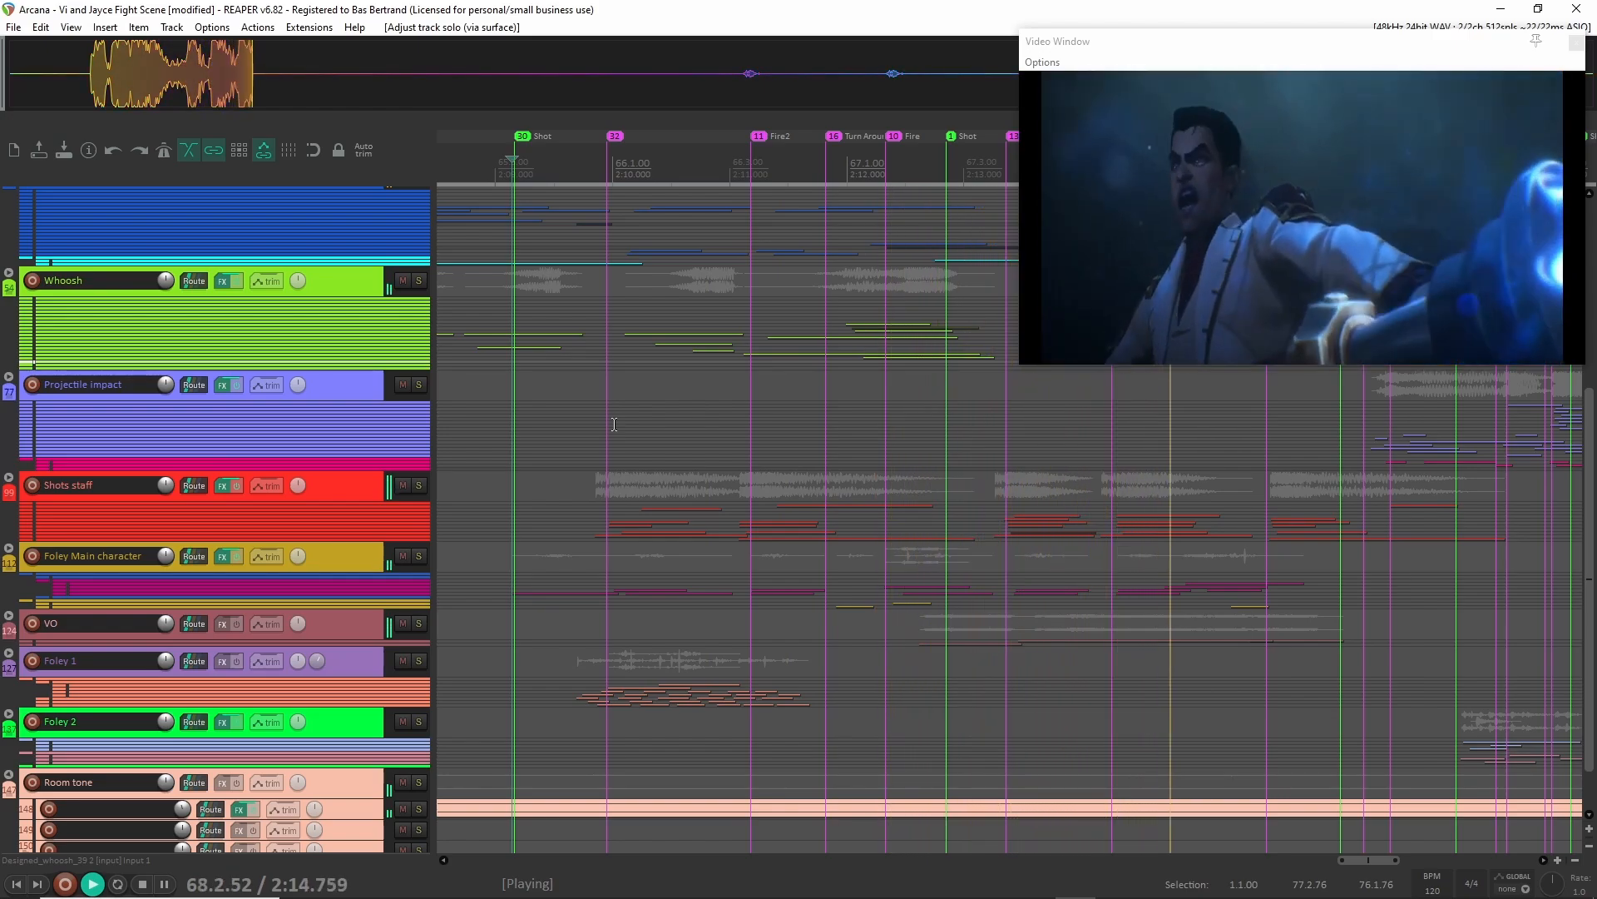
key(space)
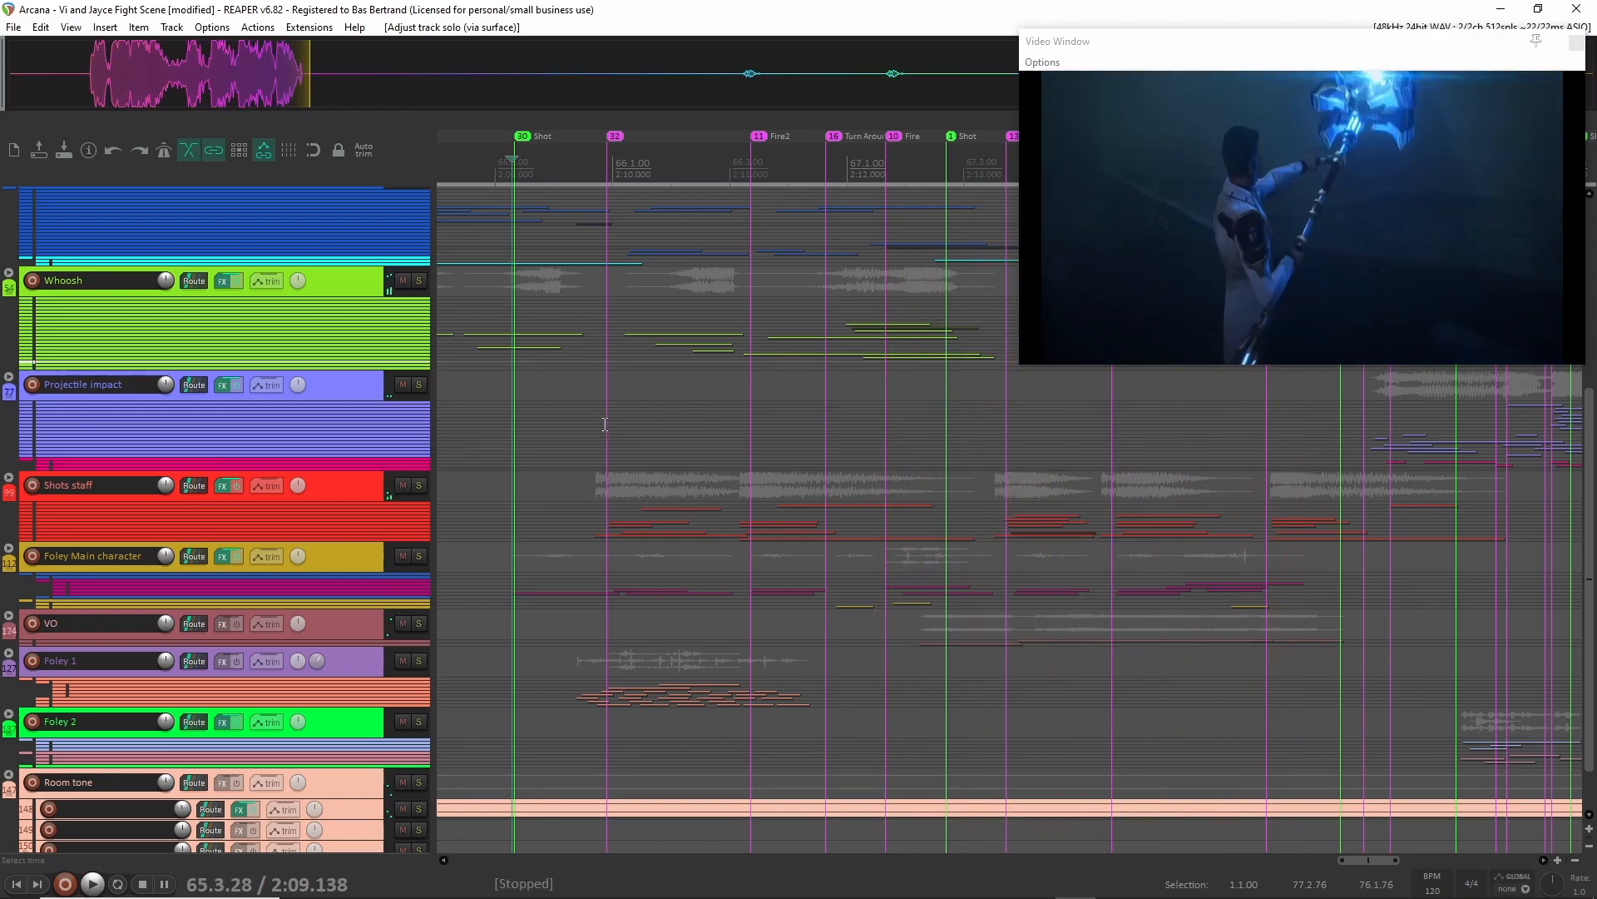
Place the edit cursor just before the first Shot marker and expand the Electric group's folder.
click(508, 330)
scroll(509, 330, up, 2)
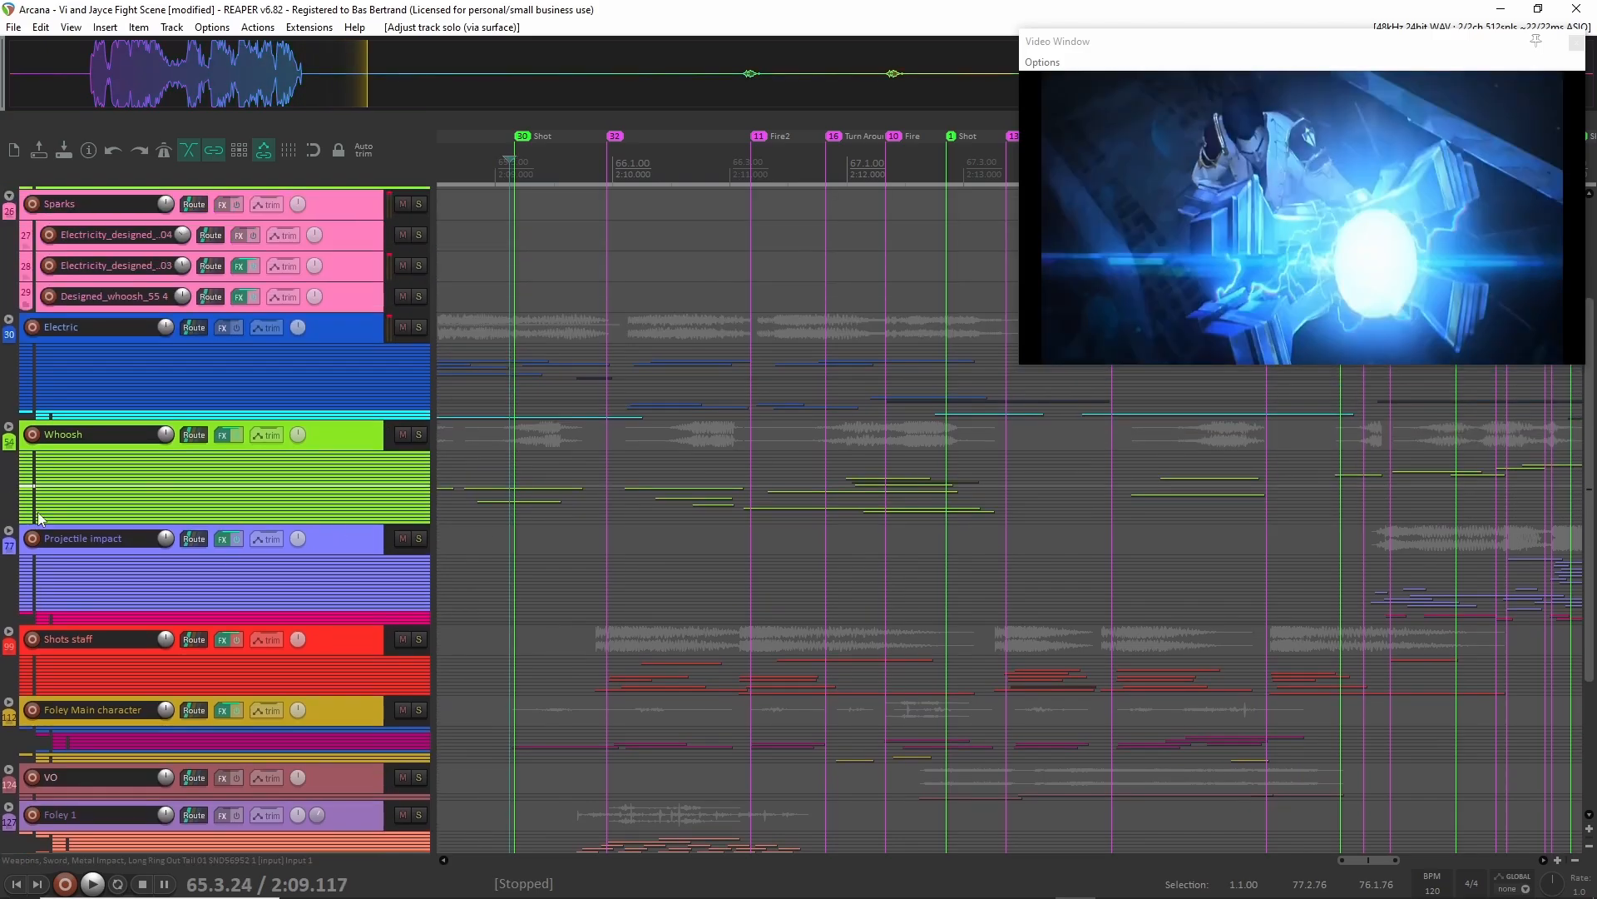
click(8, 319)
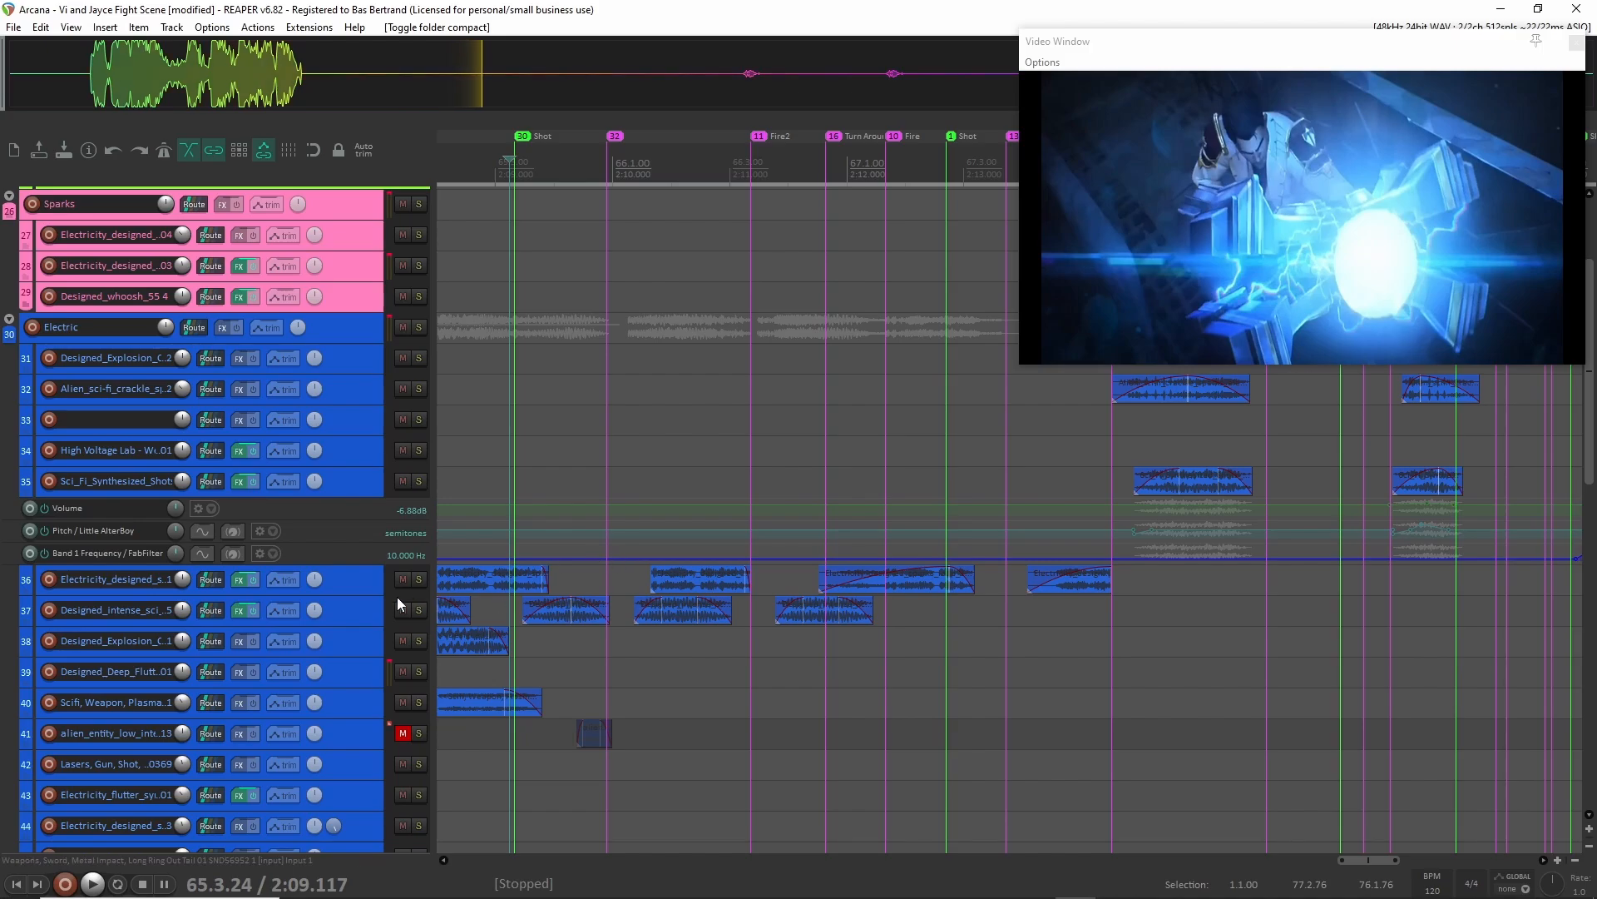
Show the envelopes of the Designed_intense_sci layer on track 37 and enlarge its lanes to examine the clips and automation.
click(352, 614)
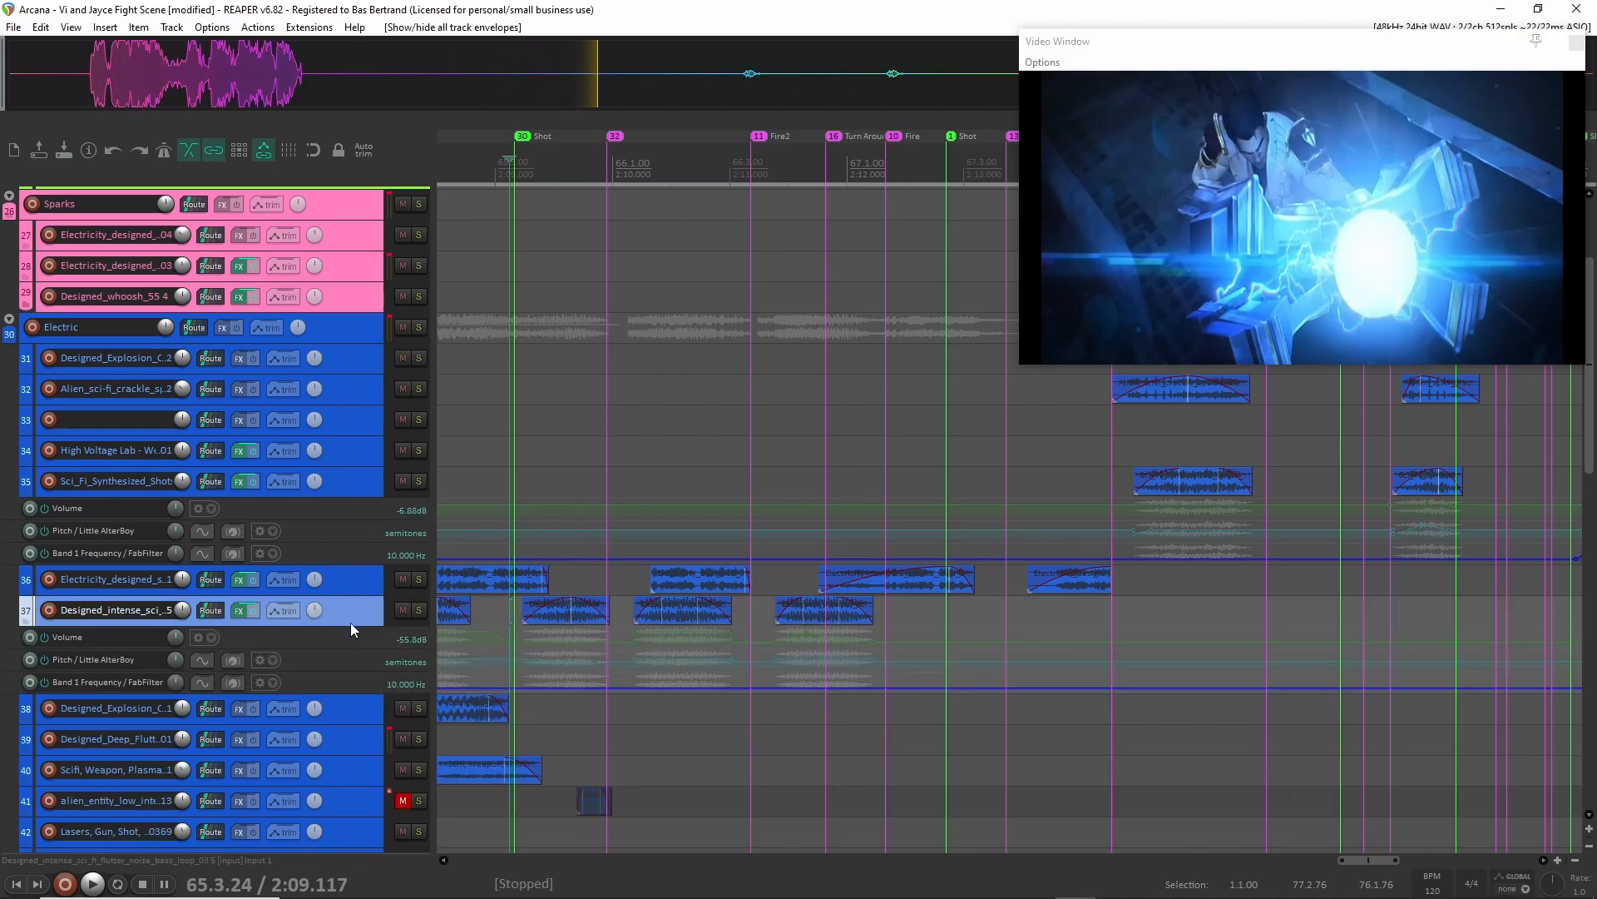
drag(346, 624, 346, 707)
scroll(557, 682, up, 5)
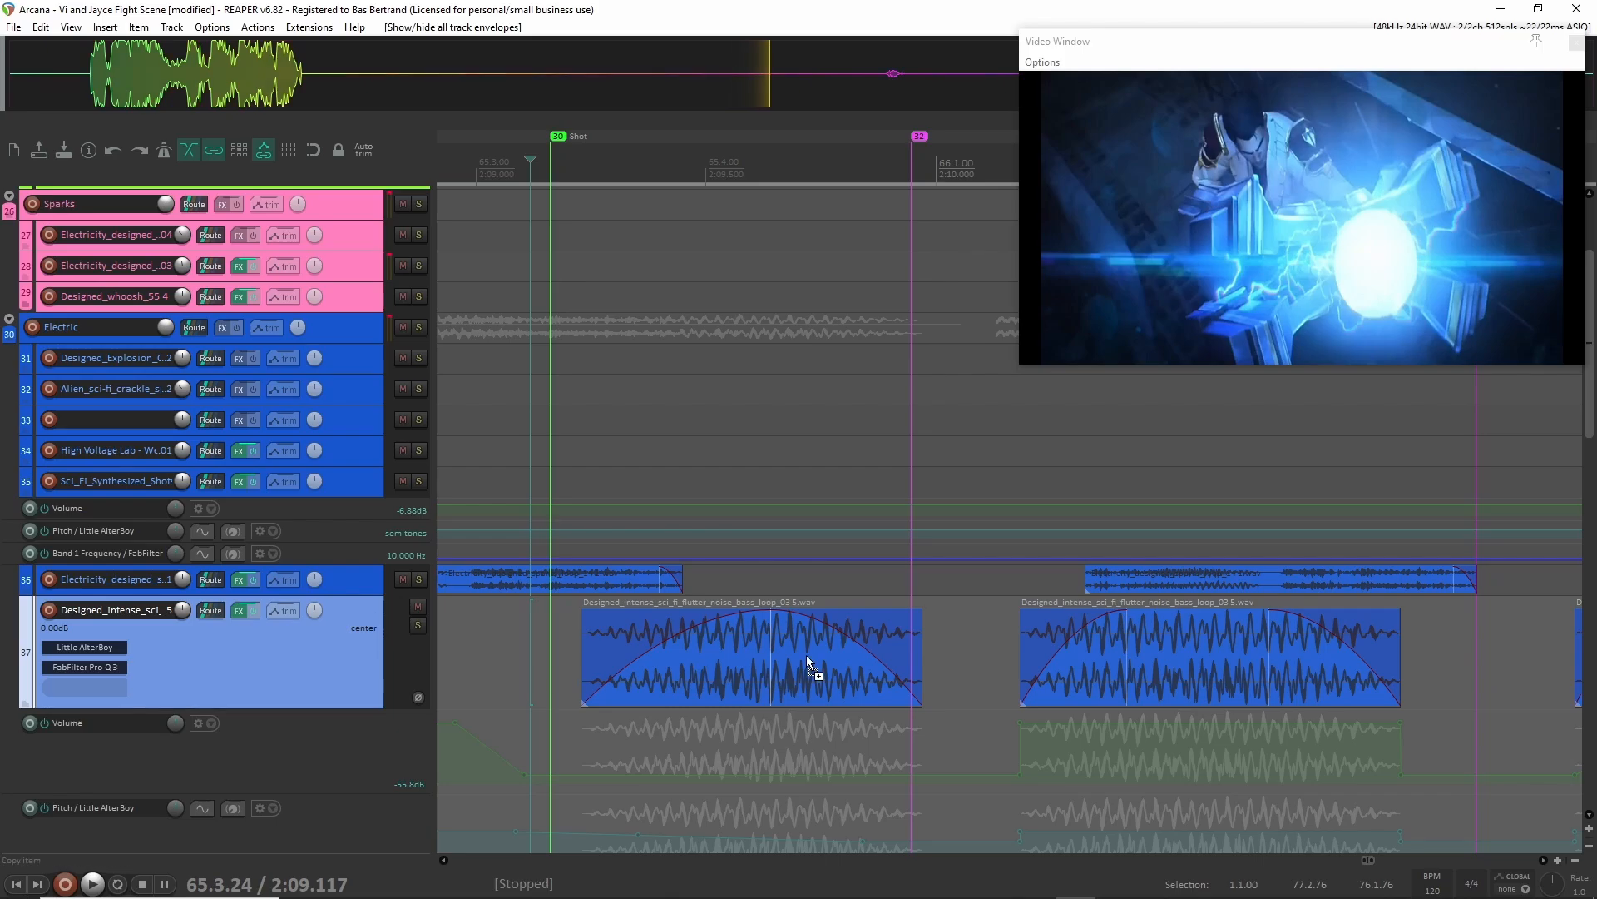
scroll(811, 670, down, 3)
scroll(758, 672, right, 2)
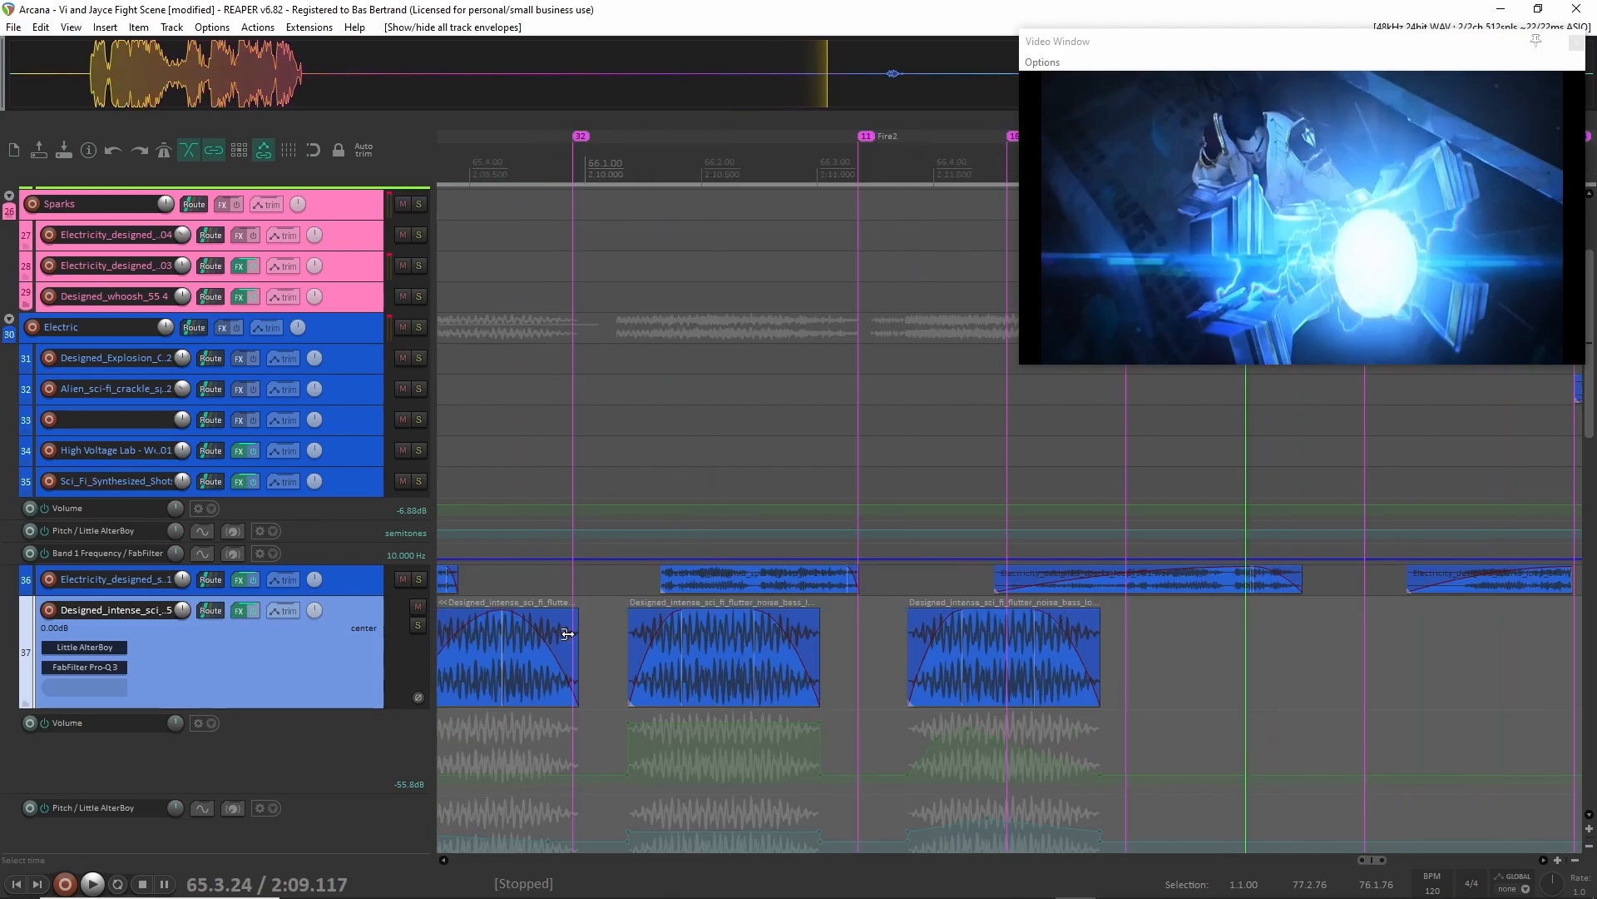
Enlarge the Electricity_designed layer on track 36 and solo it.
drag(348, 595, 349, 673)
click(640, 624)
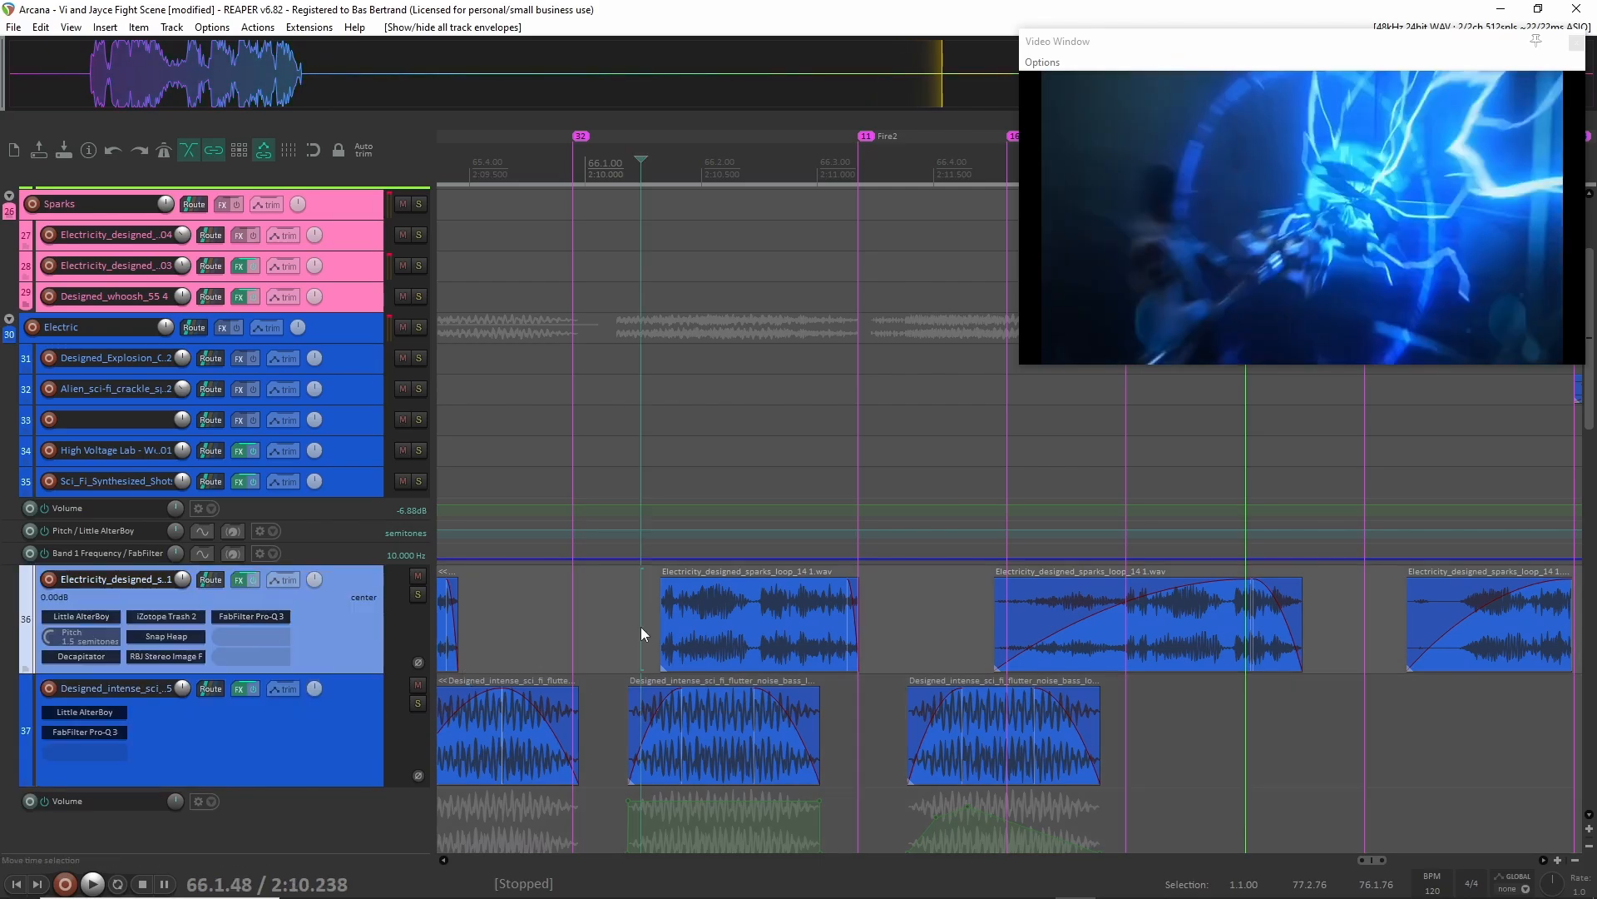
scroll(640, 628, down, 3)
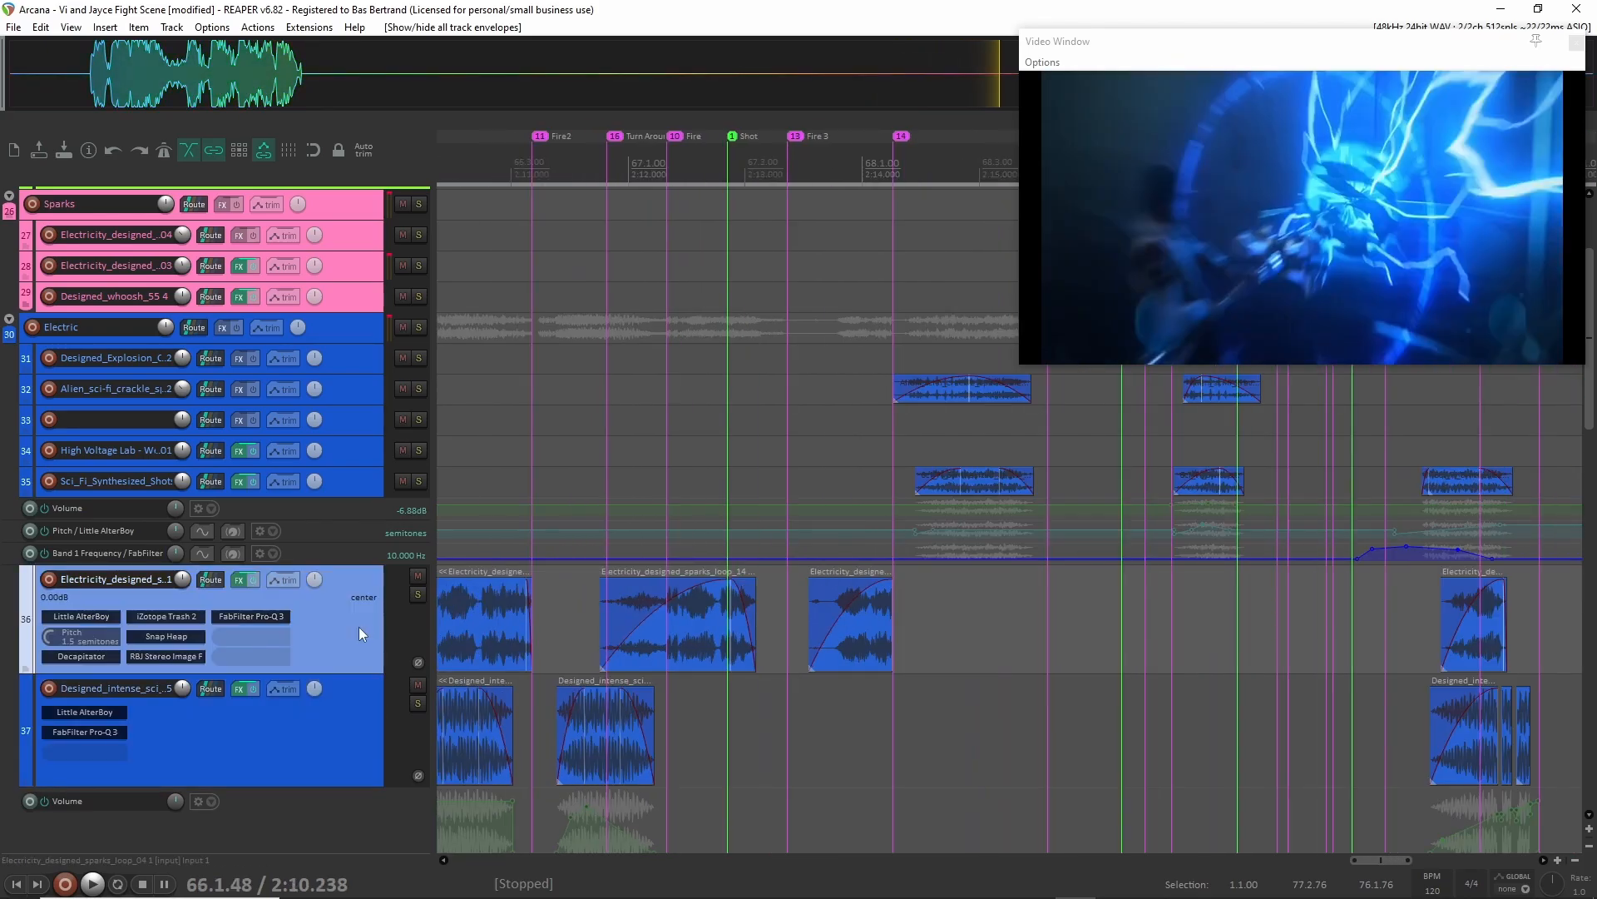
click(418, 595)
click(589, 615)
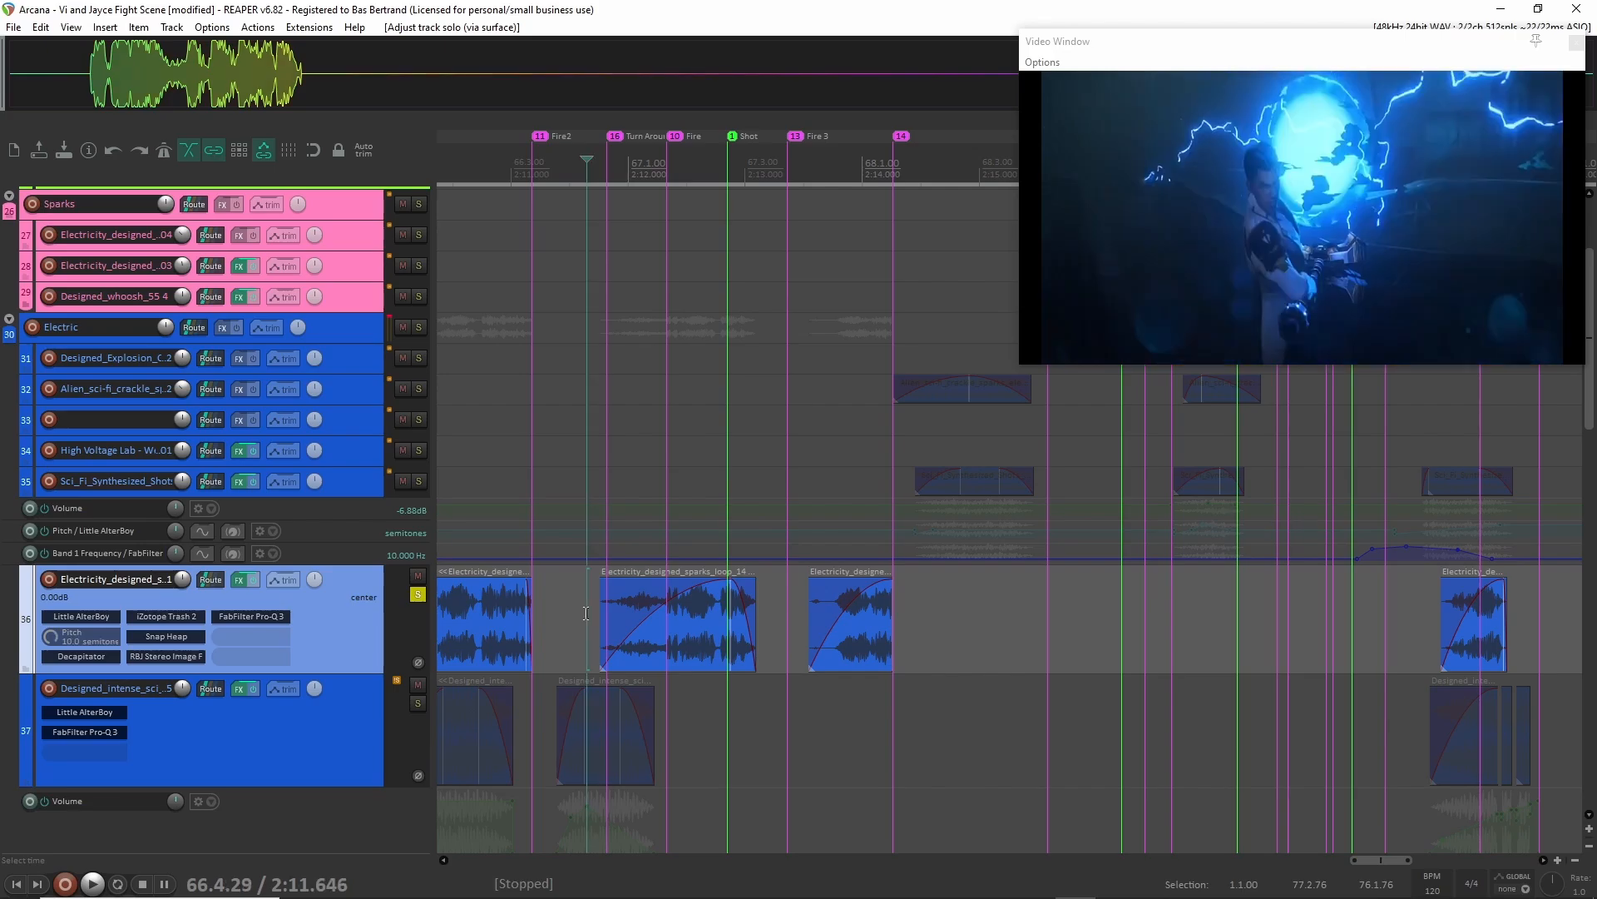
Audition the Electricity_designed clips on track 36 from about 2:08.0 and 2:10.4, and turn off the layer's solo.
scroll(587, 616, left, 3)
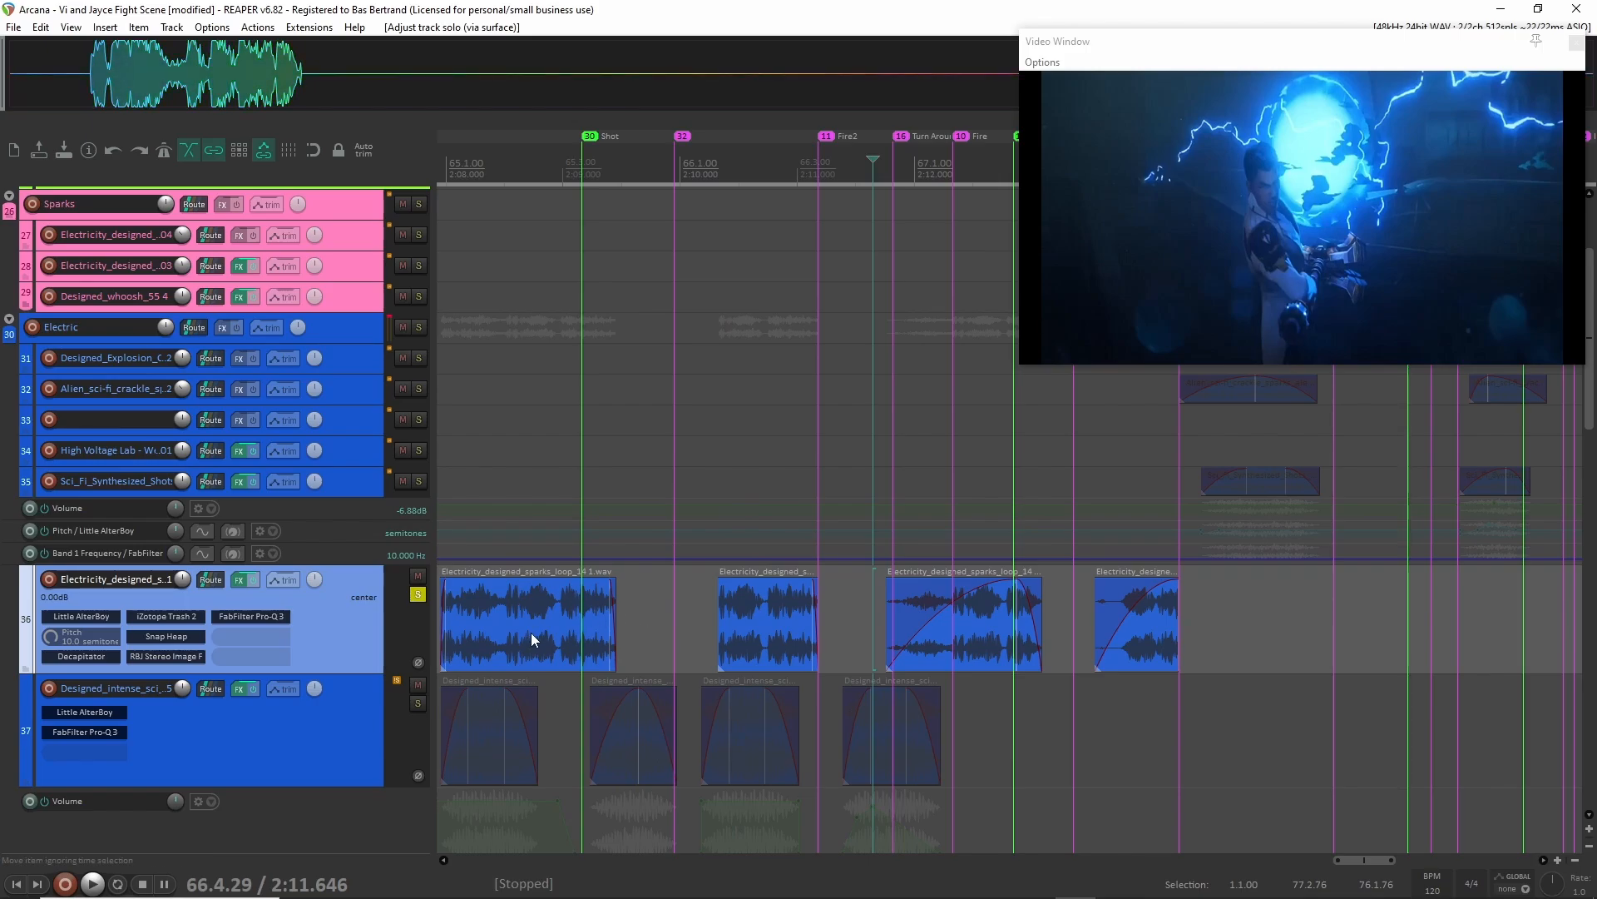
scroll(531, 632, left, 2)
click(599, 637)
key(space)
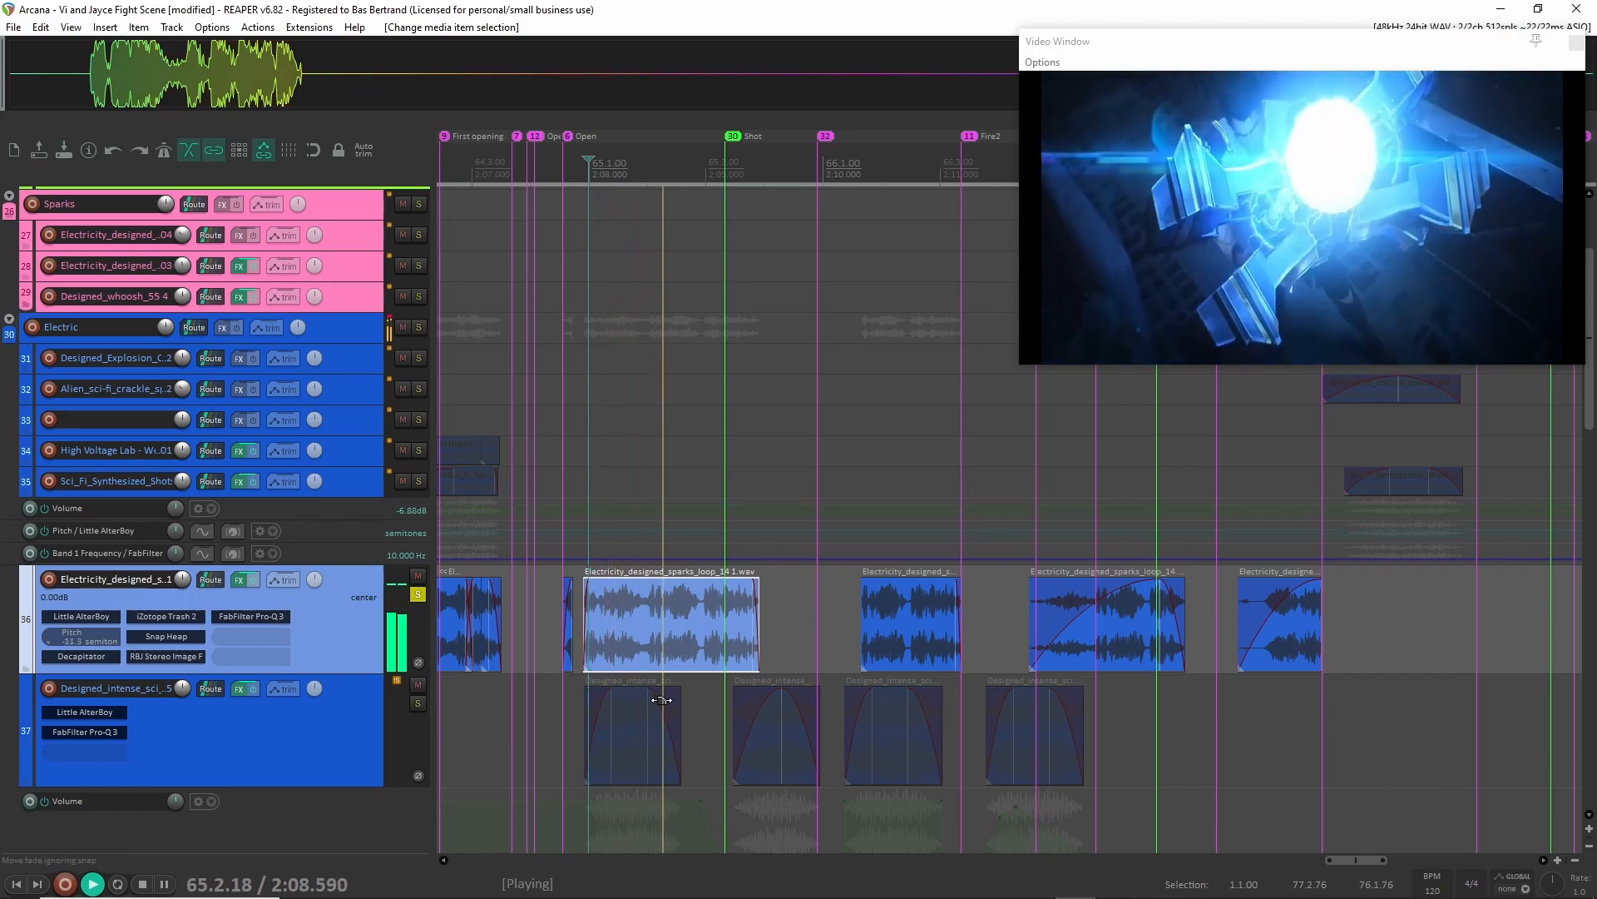
key(space)
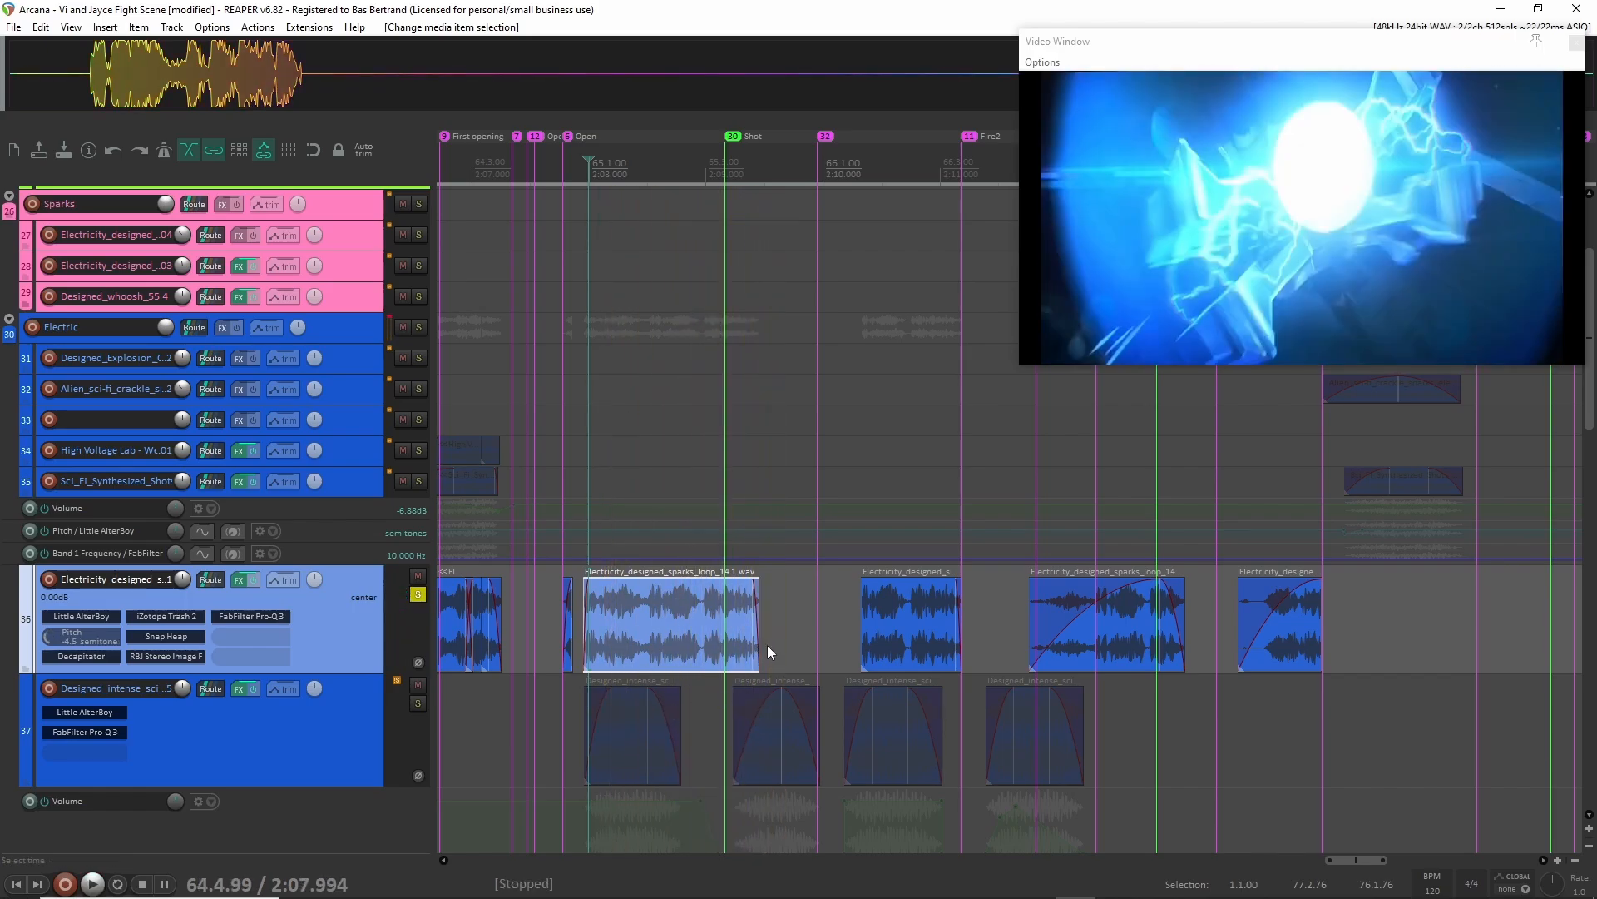
click(872, 614)
key(space)
key(space)
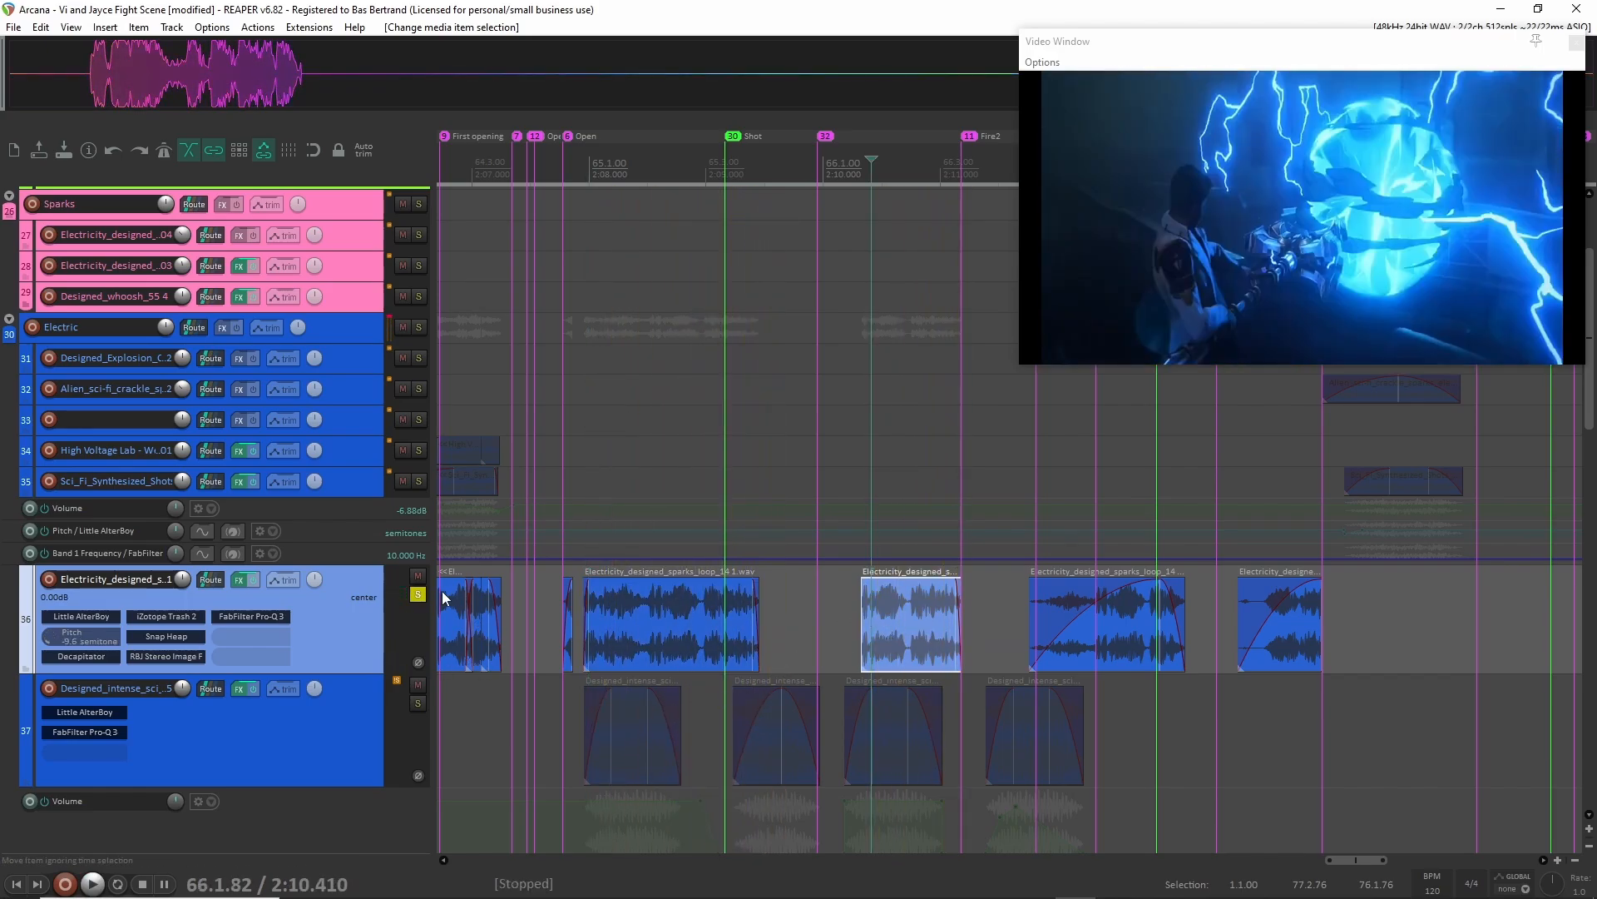
click(418, 594)
Examine the Electric group's layers on tracks 31, 32 and 35 and the placement of their clips along the scene.
scroll(620, 622, right, 3)
scroll(613, 622, up, 1)
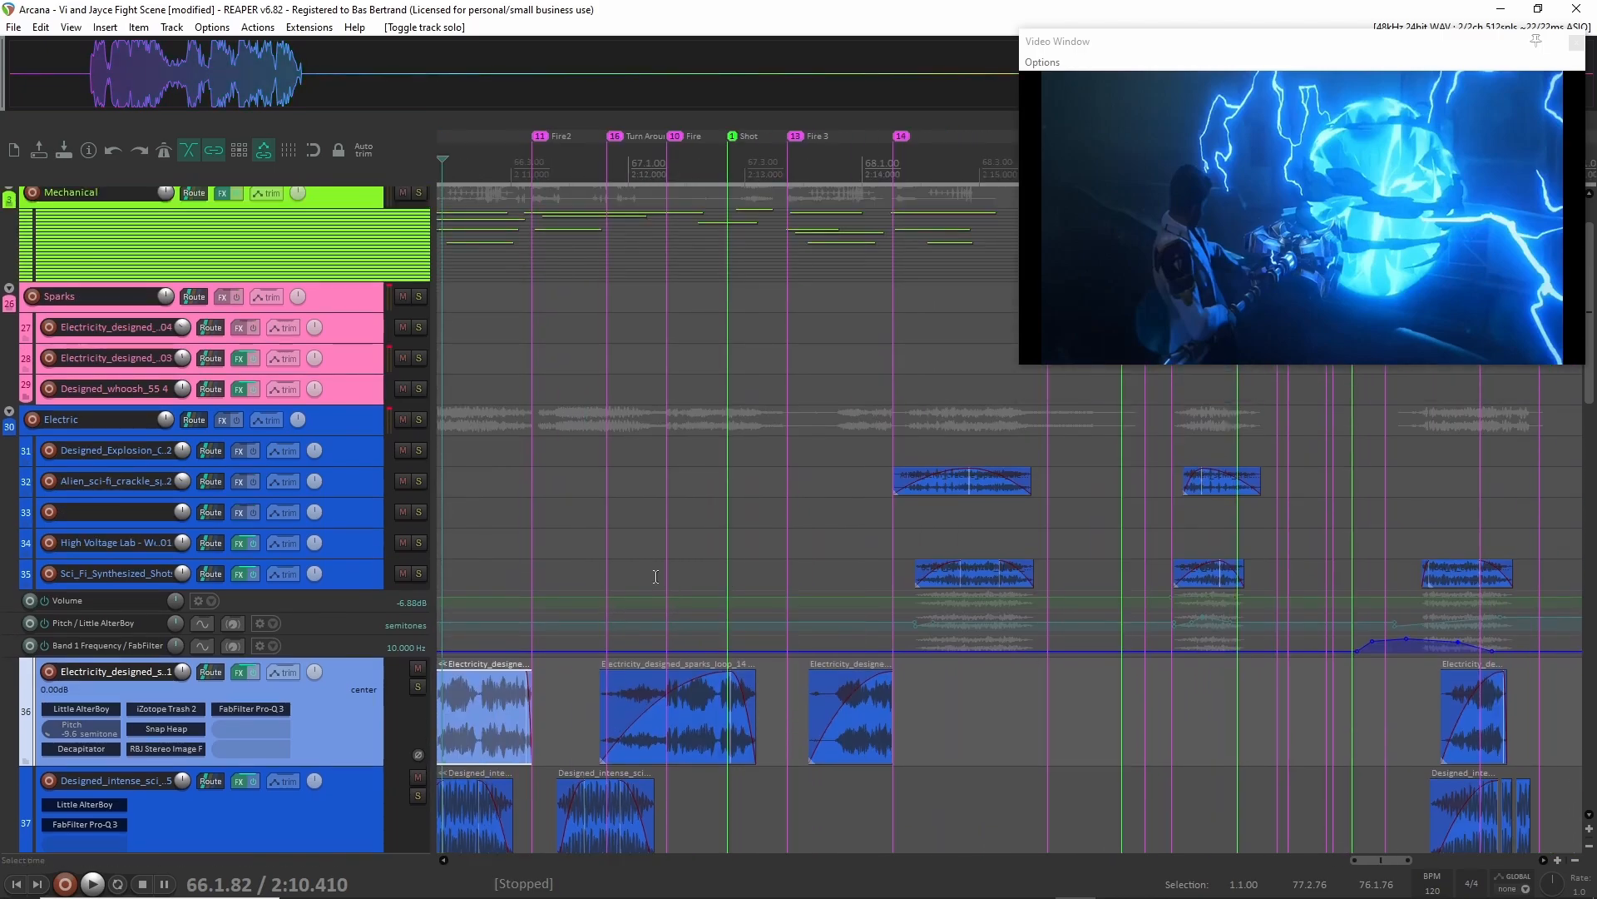
scroll(658, 576, down, 2)
click(336, 481)
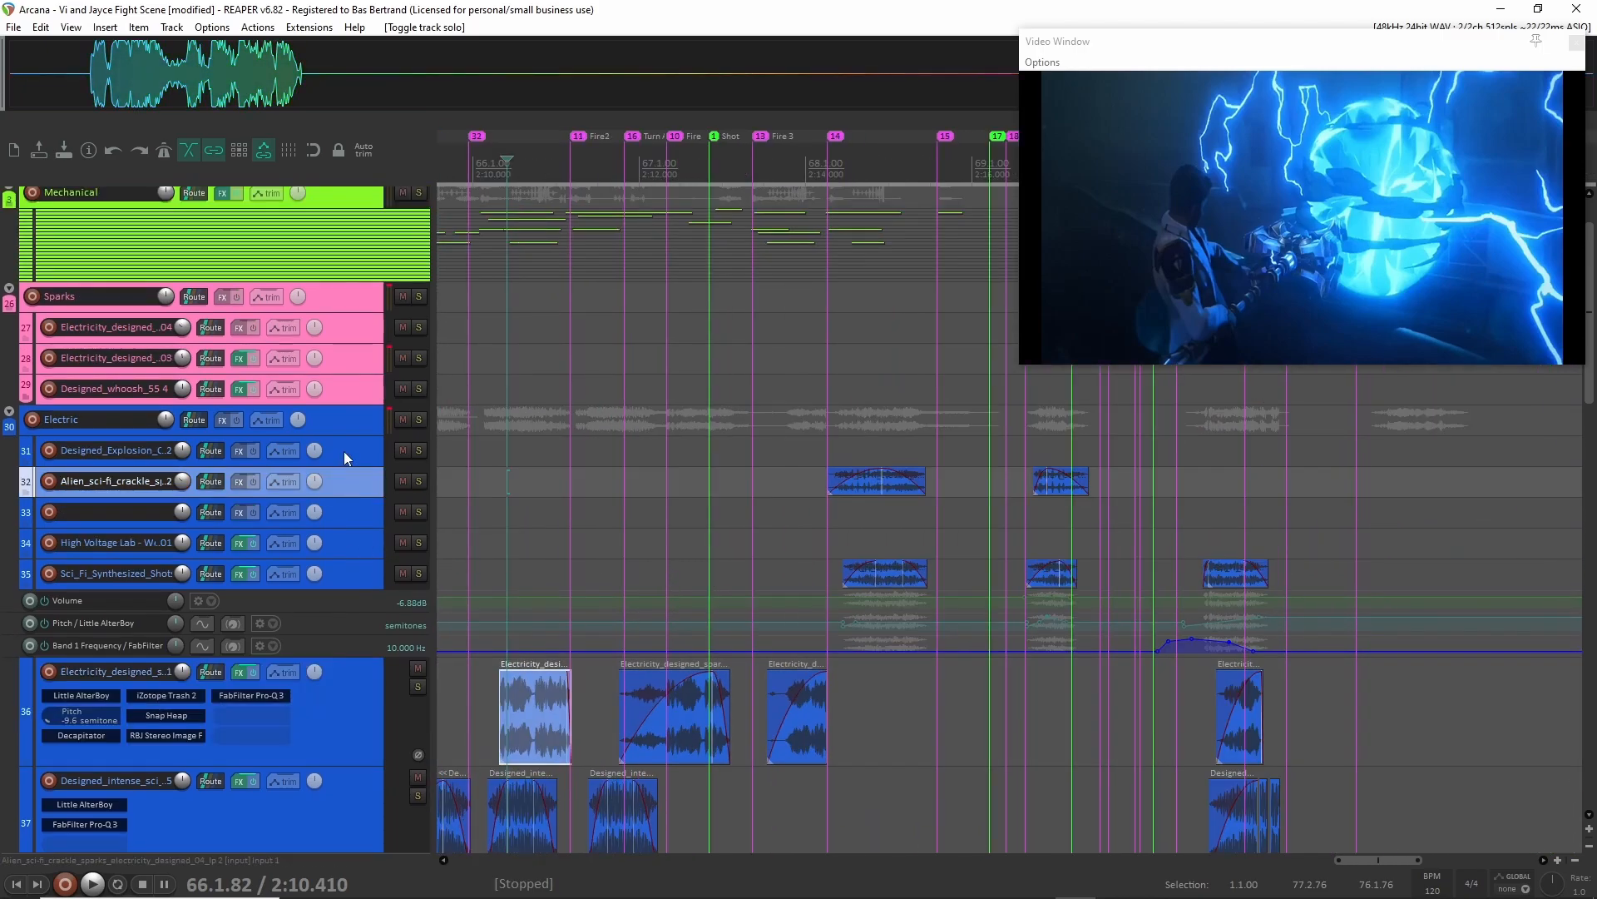
ctrl+click(343, 451)
click(351, 487)
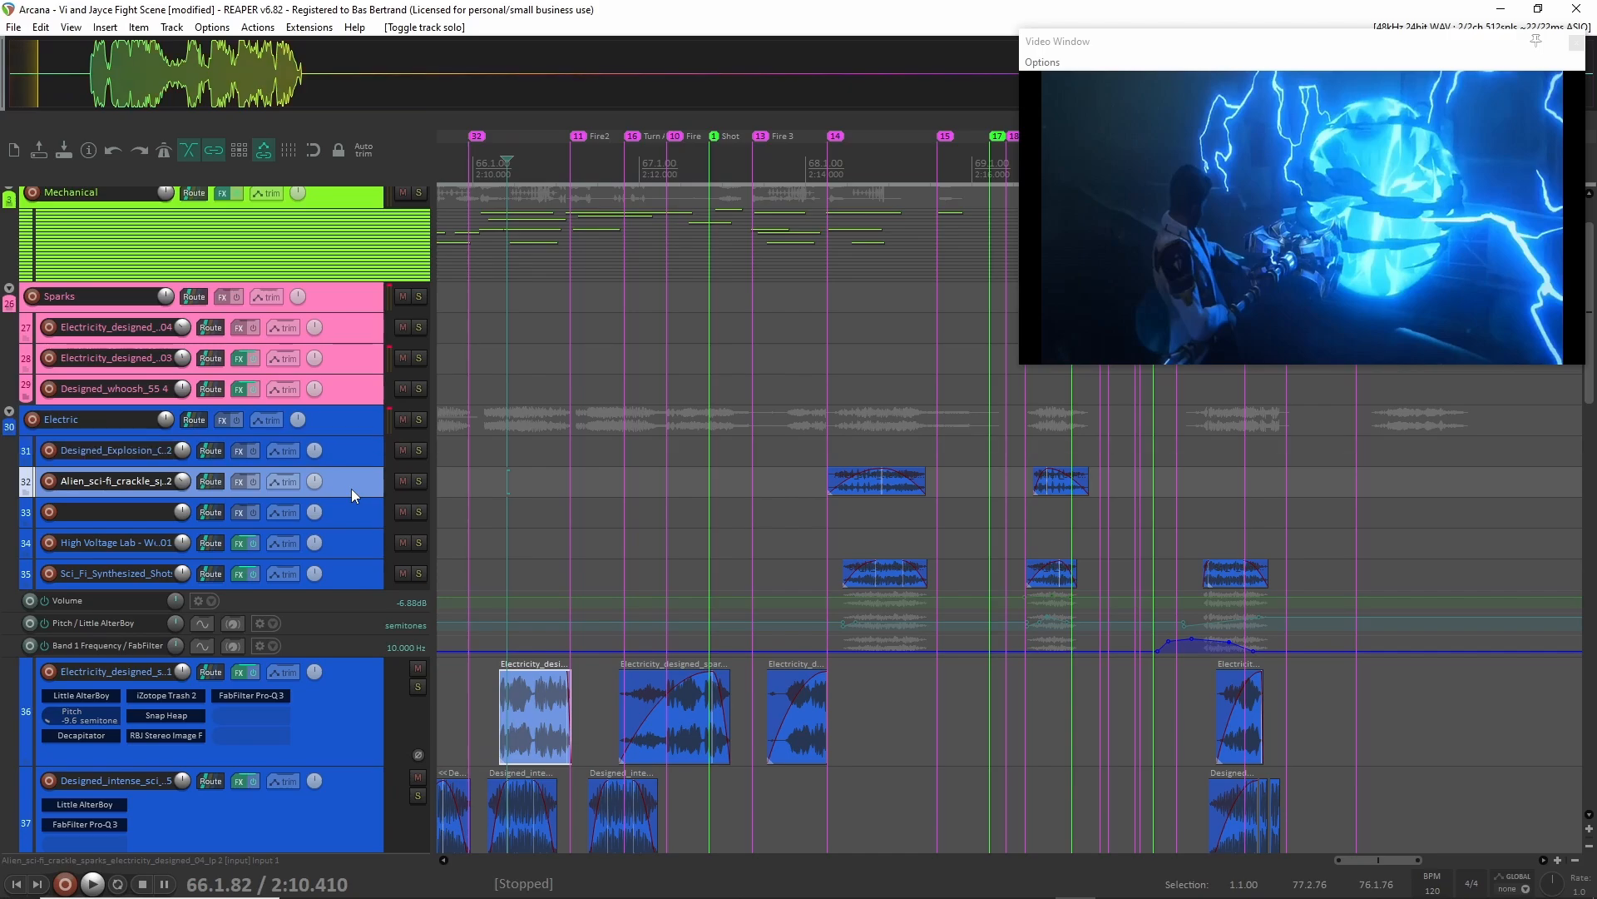
click(348, 573)
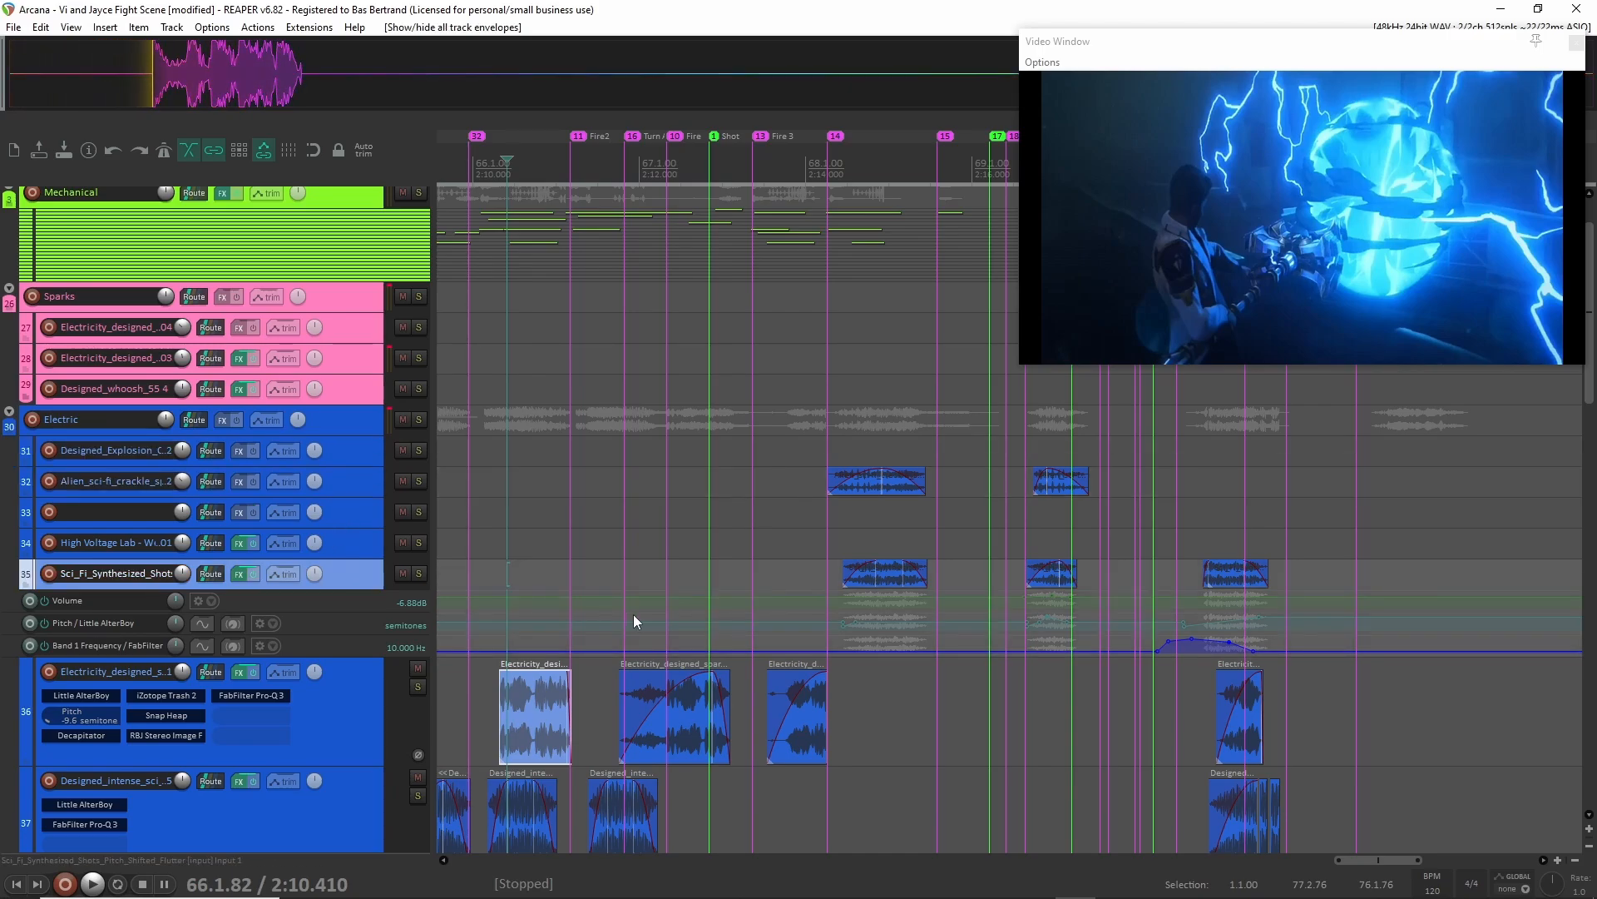
scroll(632, 620, down, 3)
scroll(633, 620, left, 5)
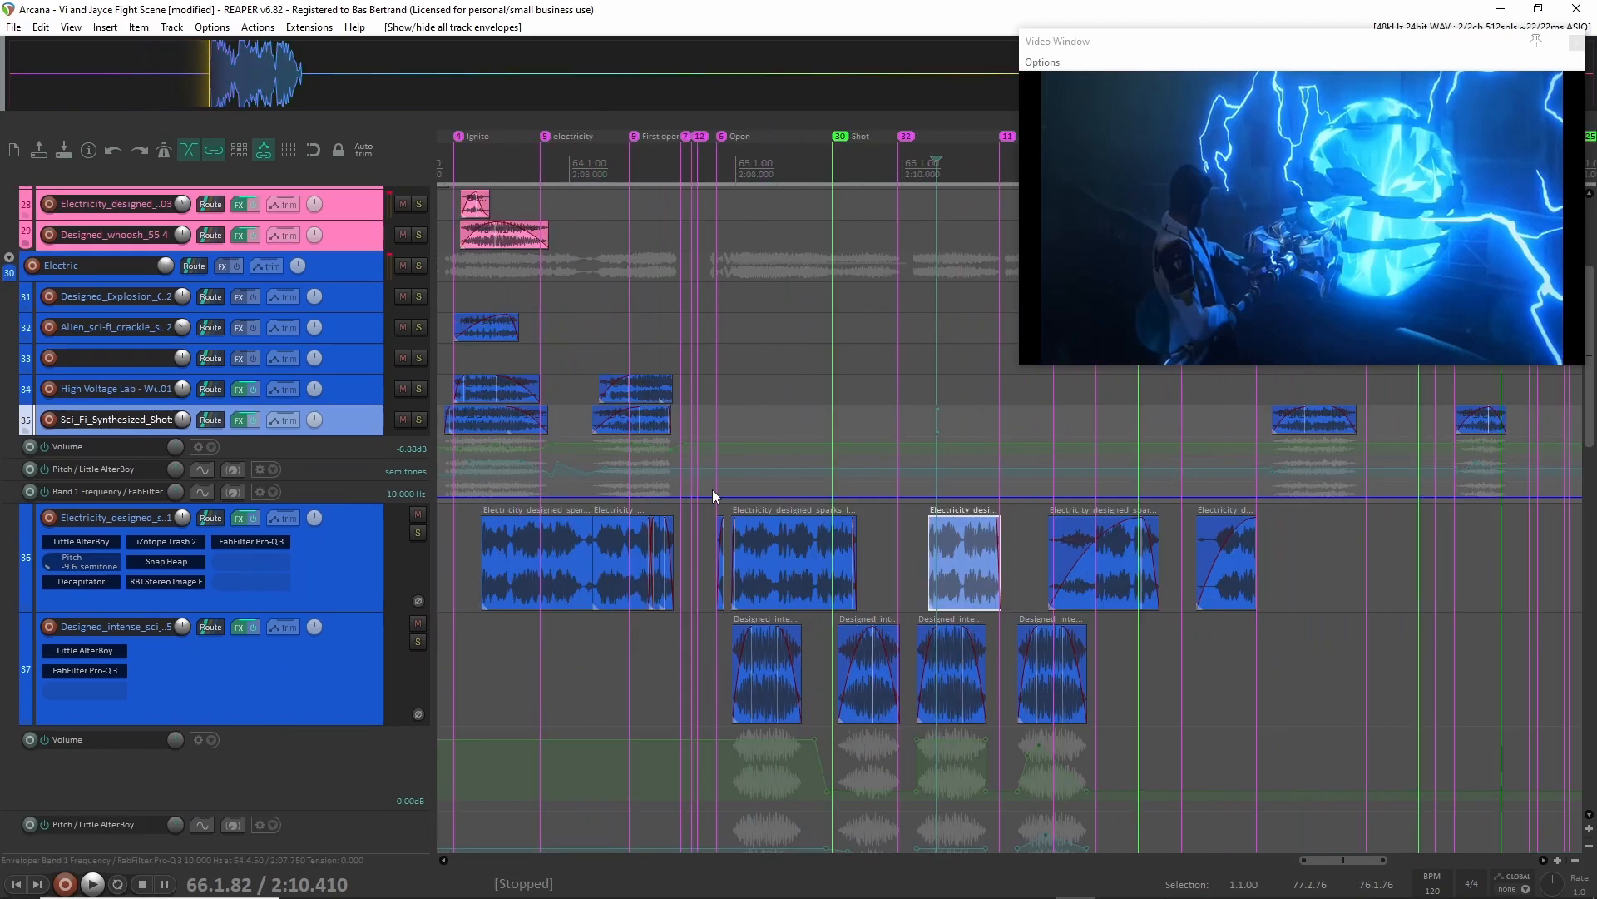
Solo the Electric group and audition it from 2:08.000.
click(353, 268)
click(419, 265)
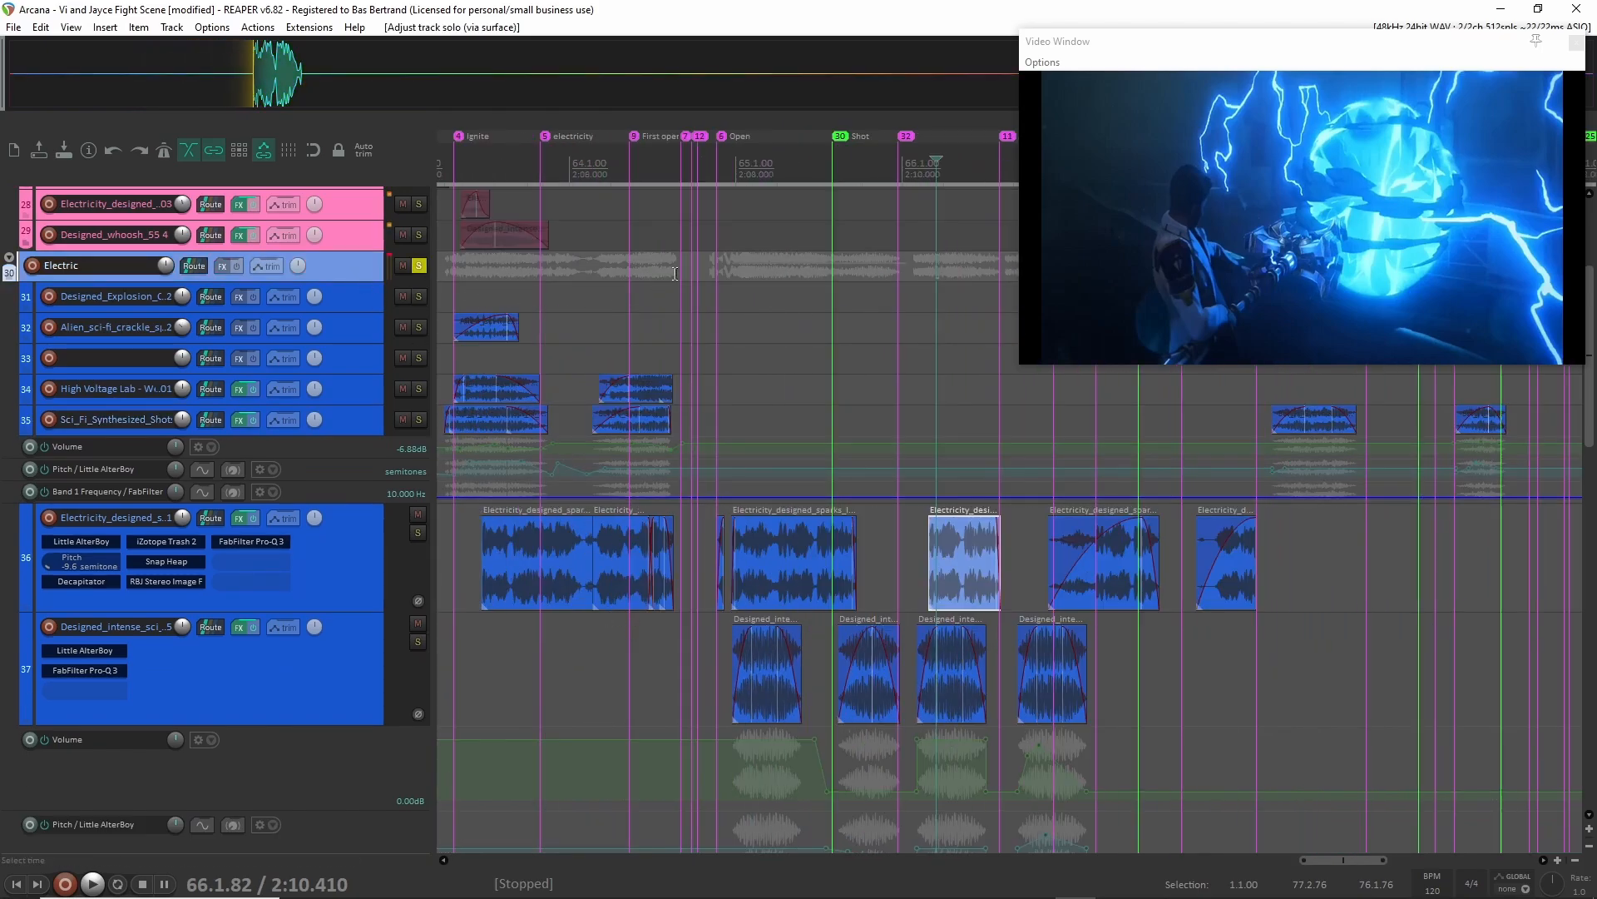
click(735, 260)
key(space)
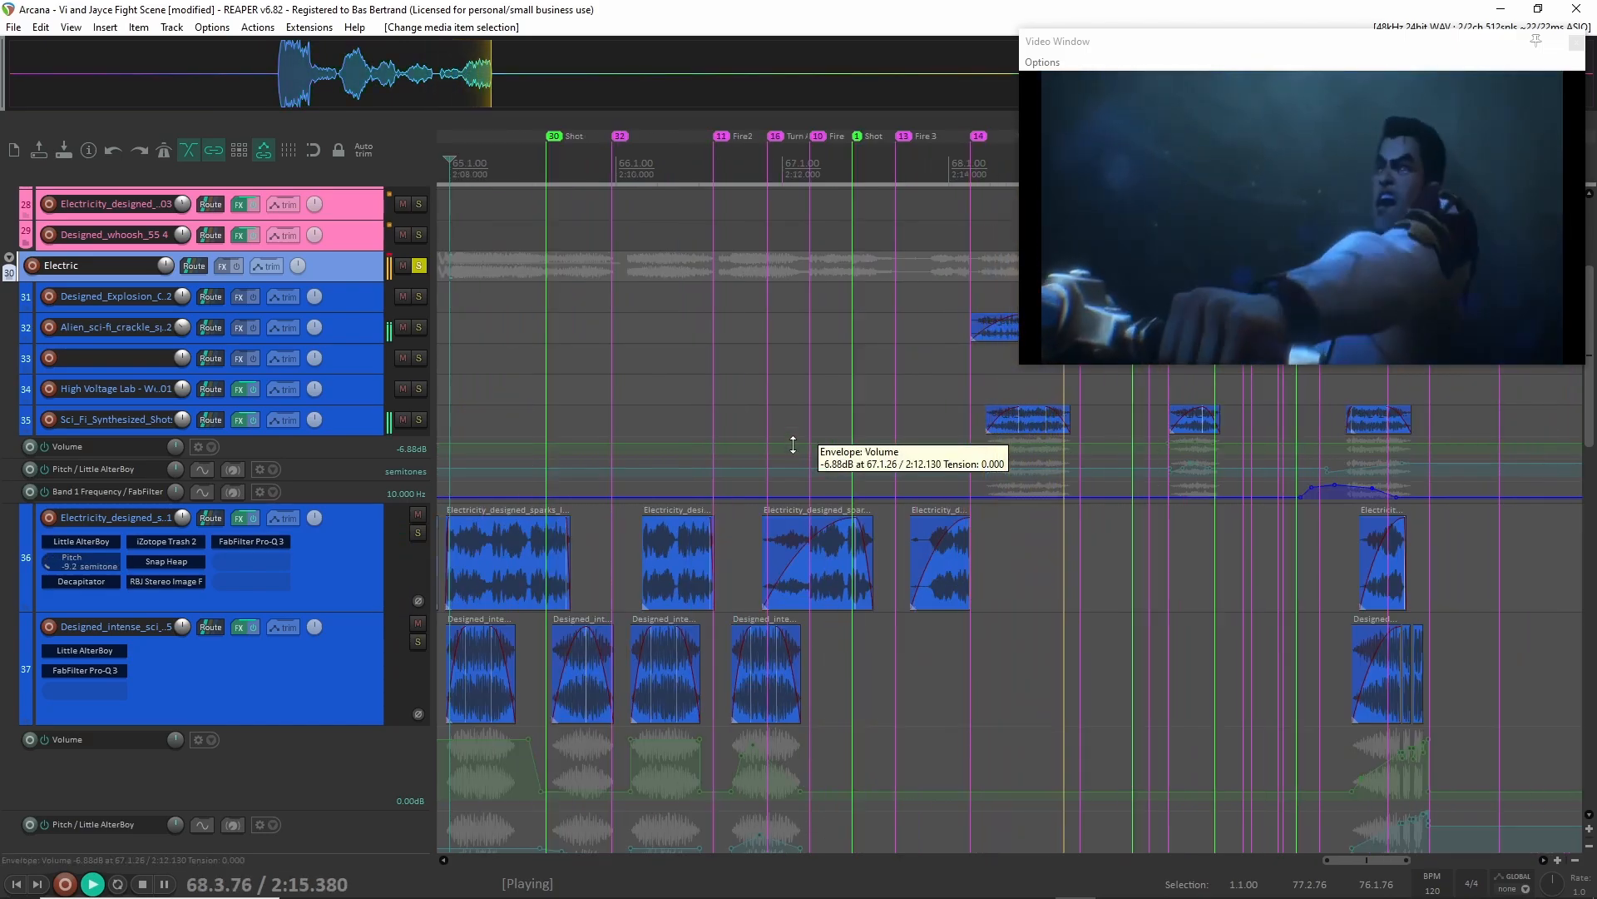
key(space)
Hide the envelopes of the Designed_intense_sci layer on track 37.
scroll(795, 460, down, 5)
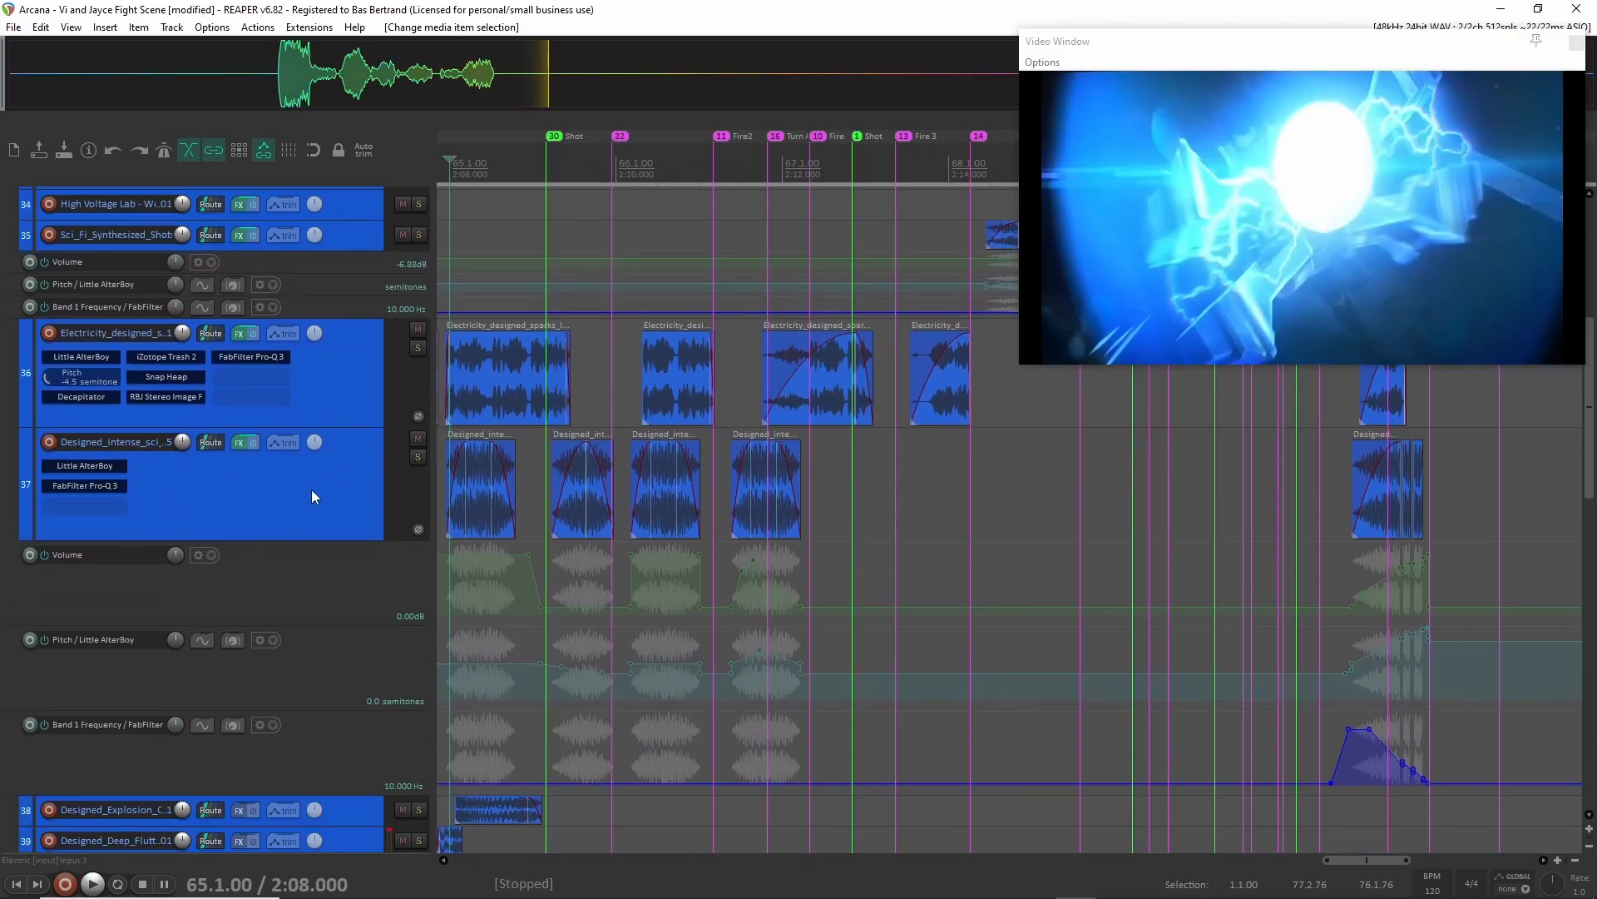
click(312, 493)
key(e)
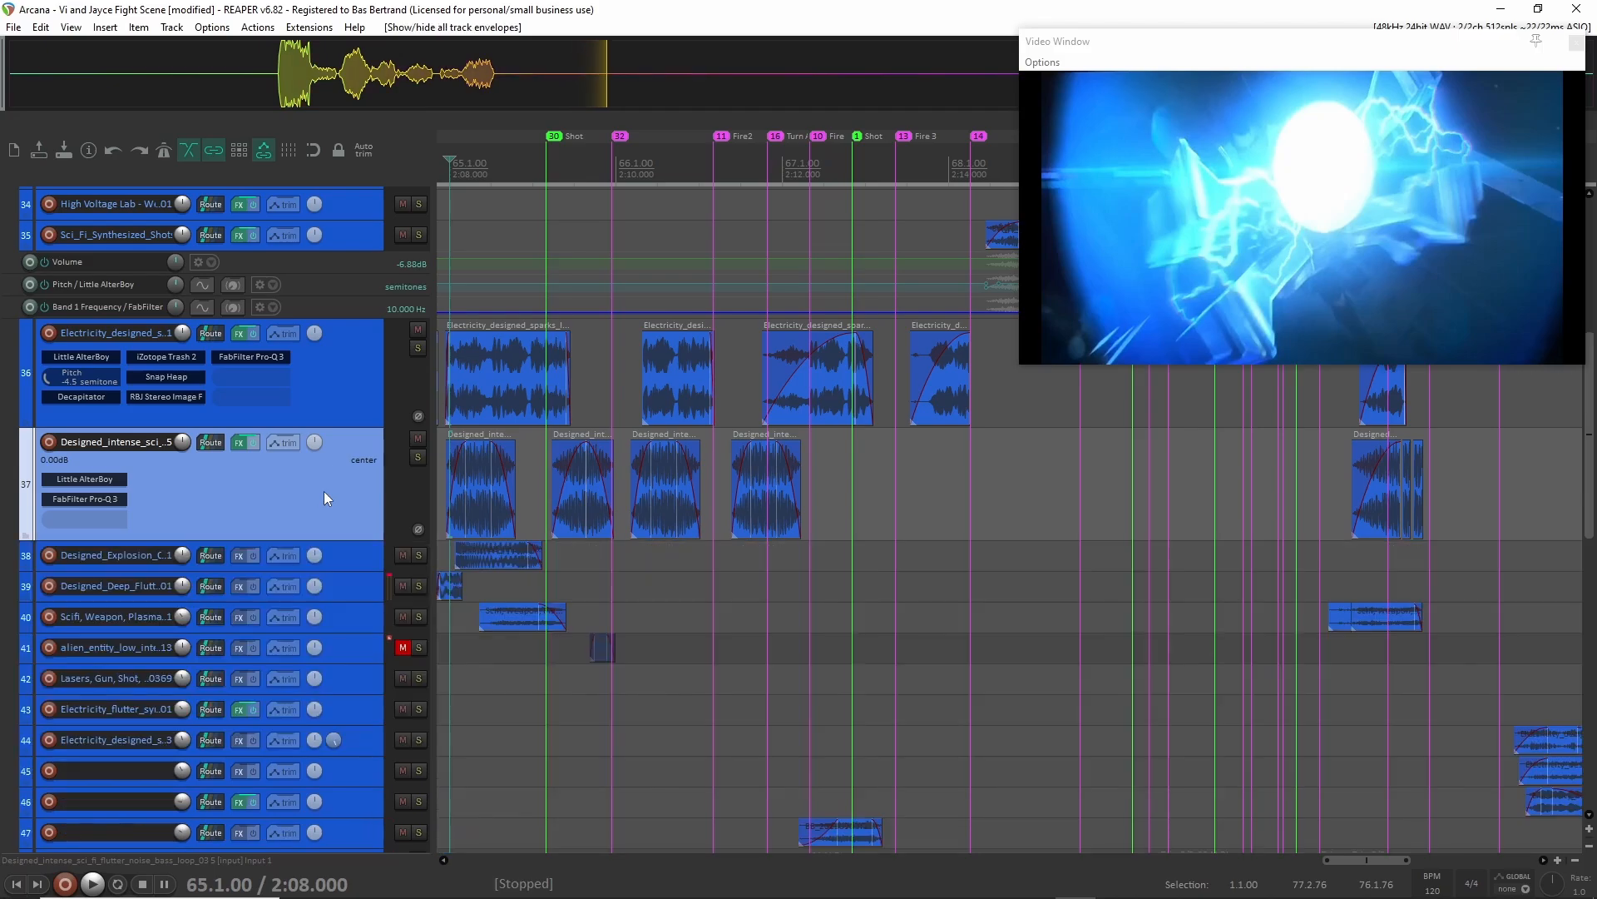
Enlarge the unnamed layer on track 47 to show its BB clip in detail.
scroll(354, 608, down, 6)
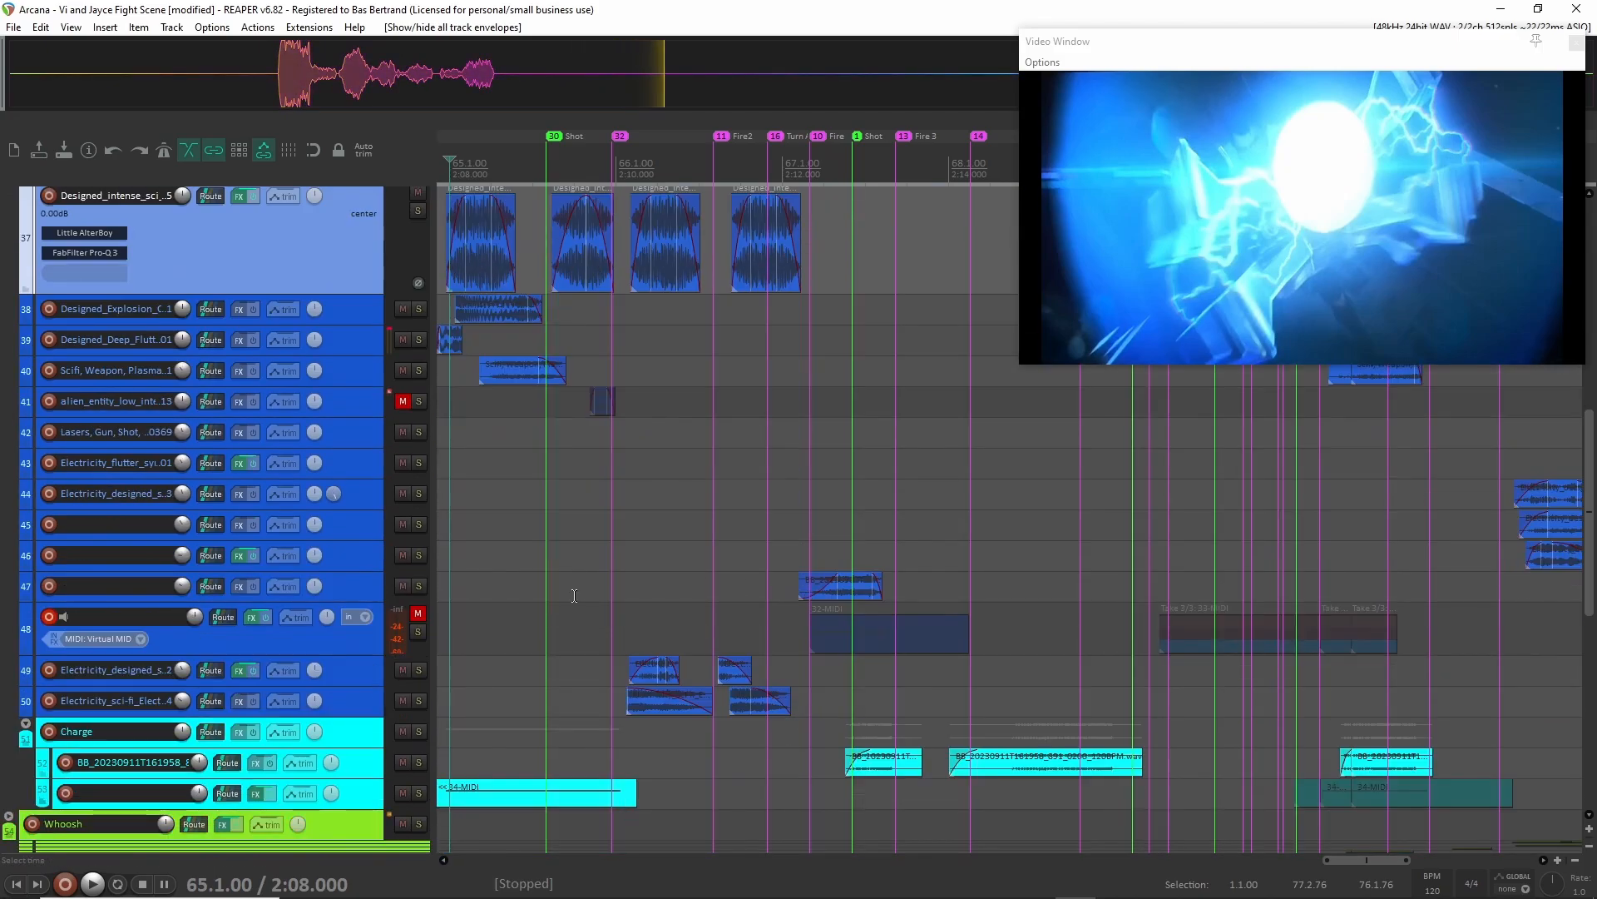
click(360, 591)
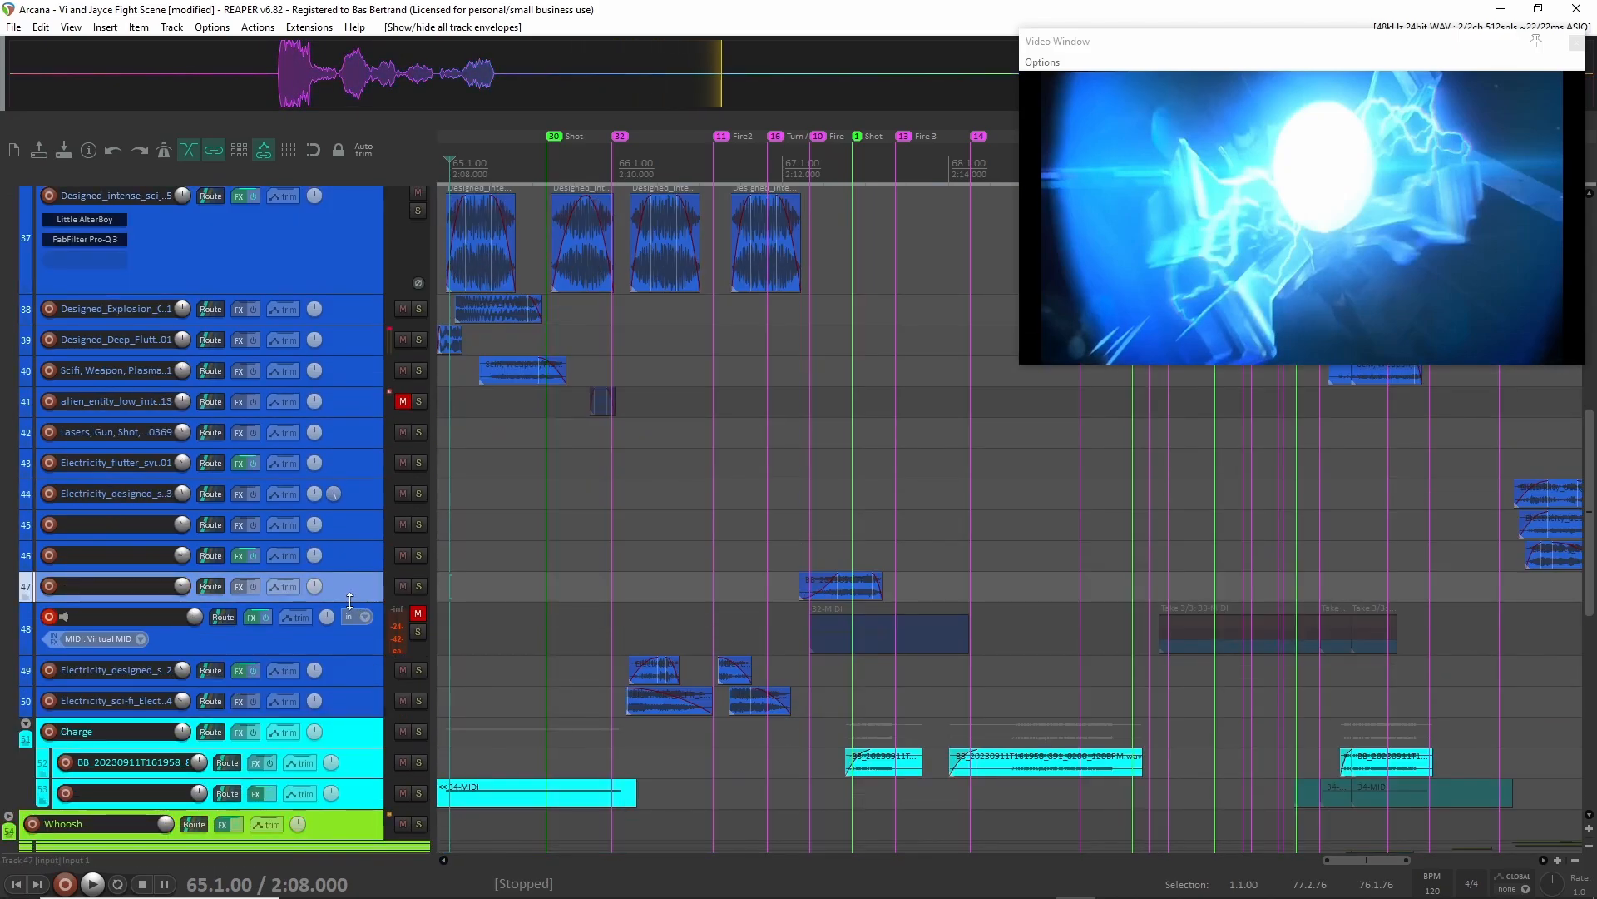
drag(353, 601, 350, 678)
scroll(414, 697, down, 3)
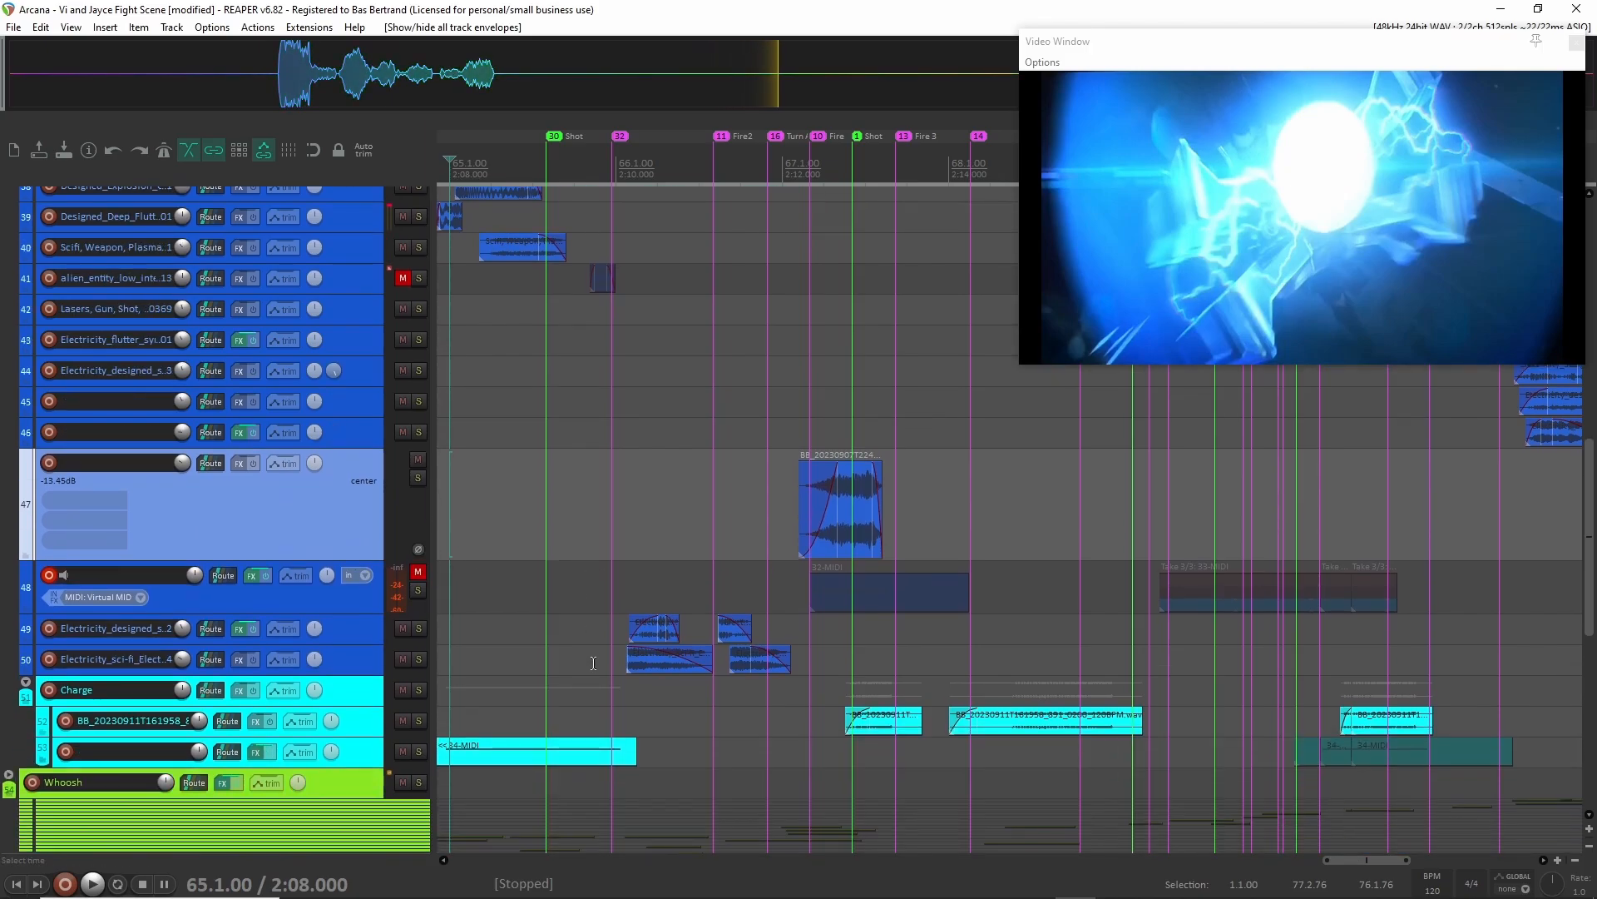
Solo the Charge group and enlarge its two layers on tracks 52 and 53.
click(358, 699)
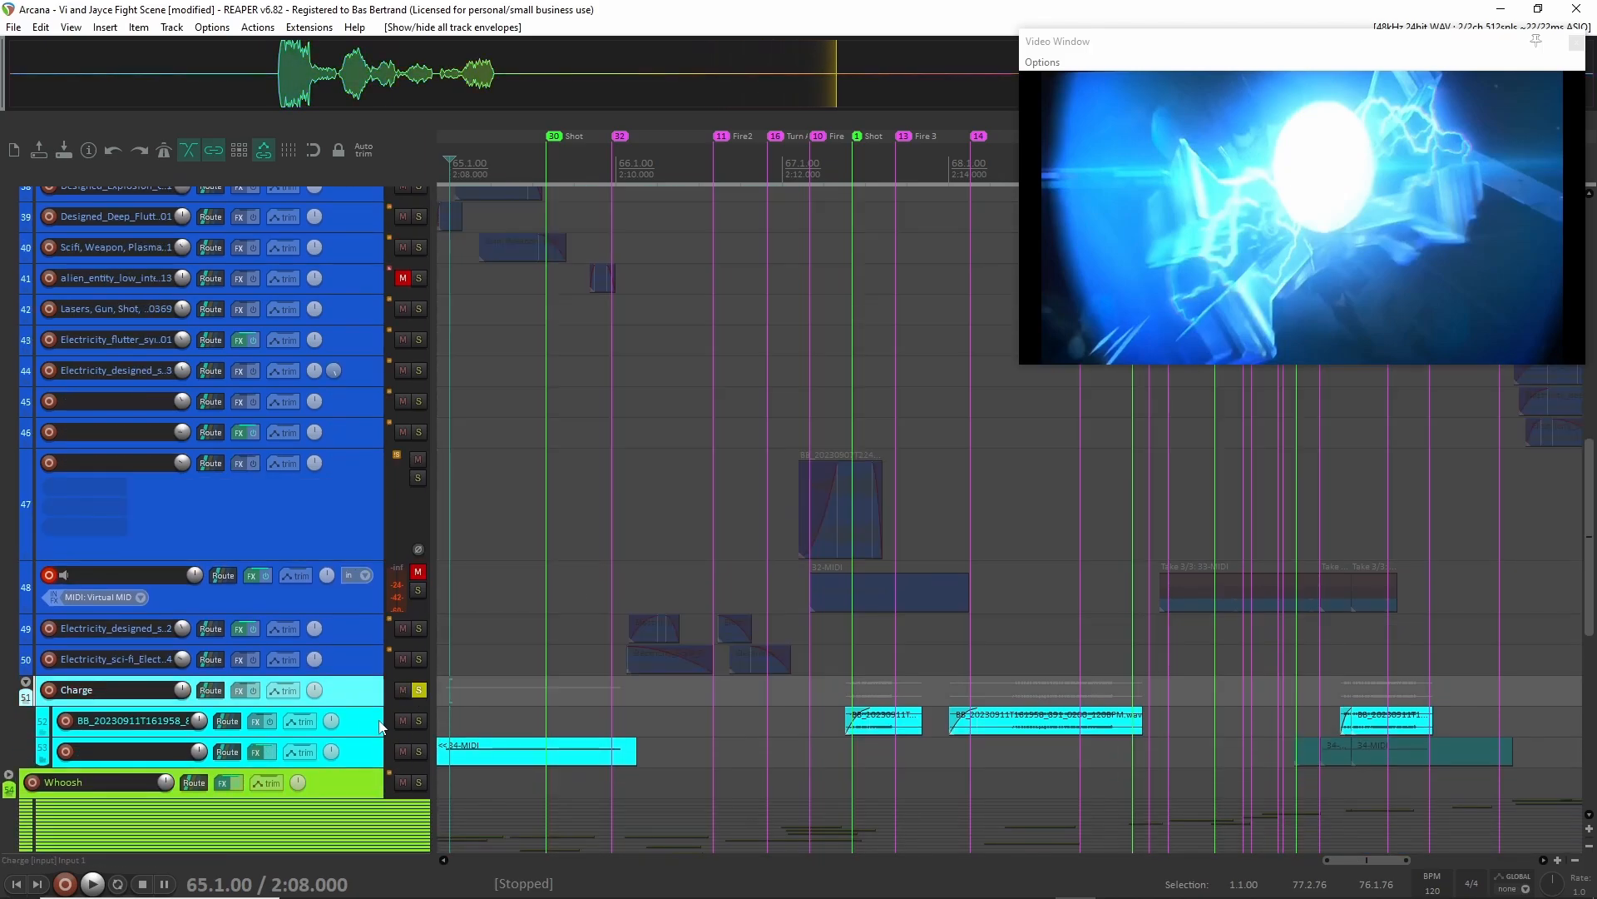
scroll(353, 671, up, 15)
scroll(352, 671, down, 15)
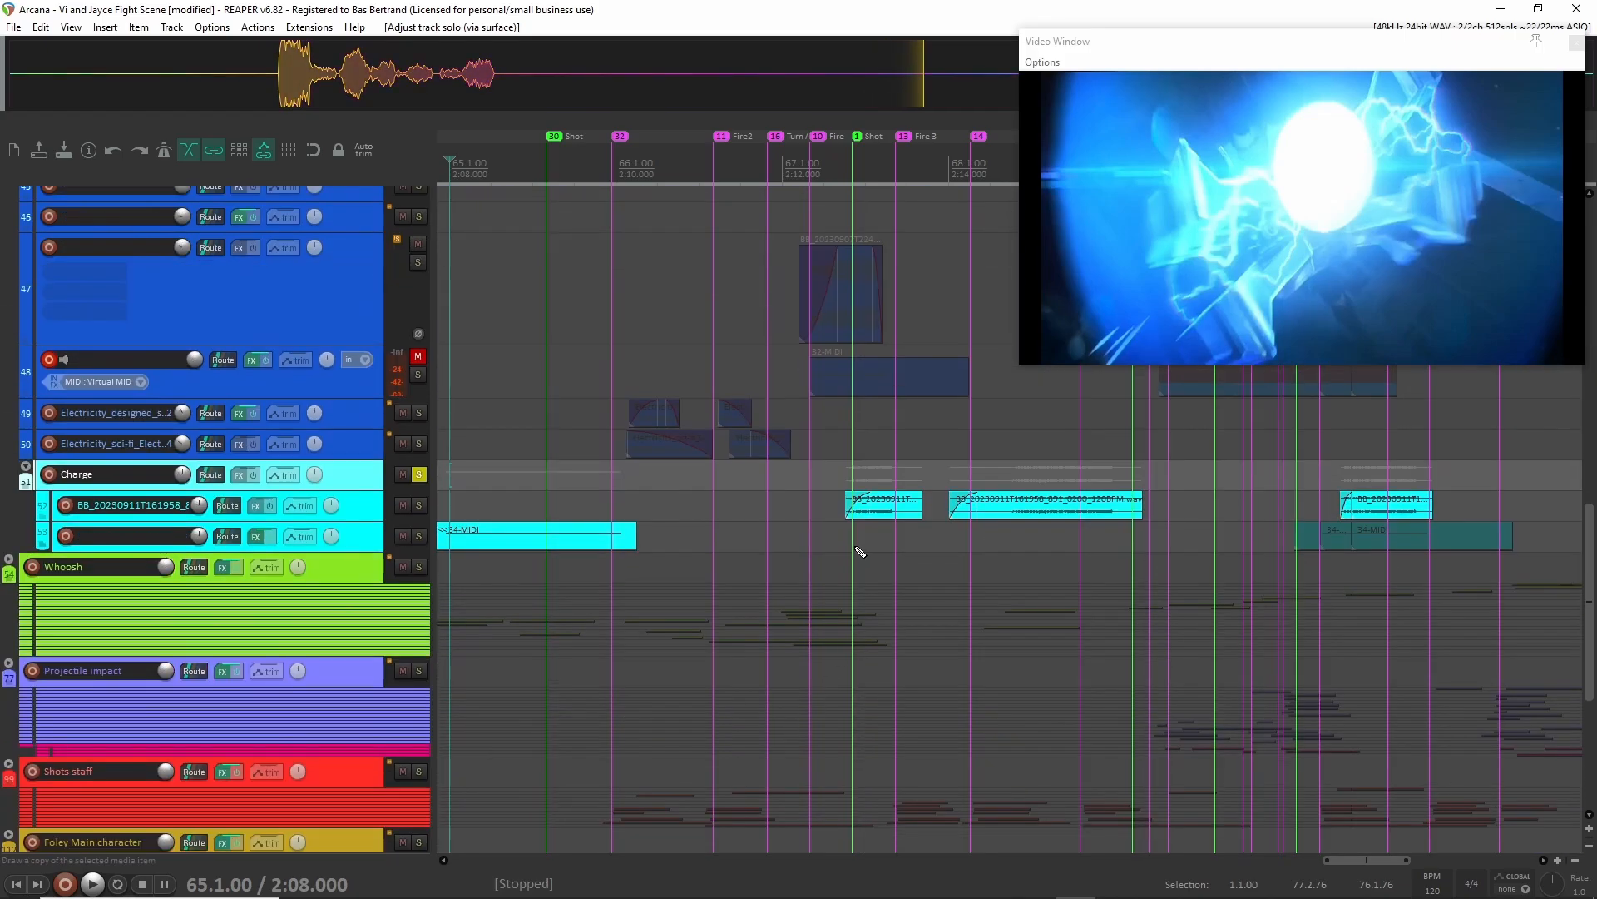
click(363, 532)
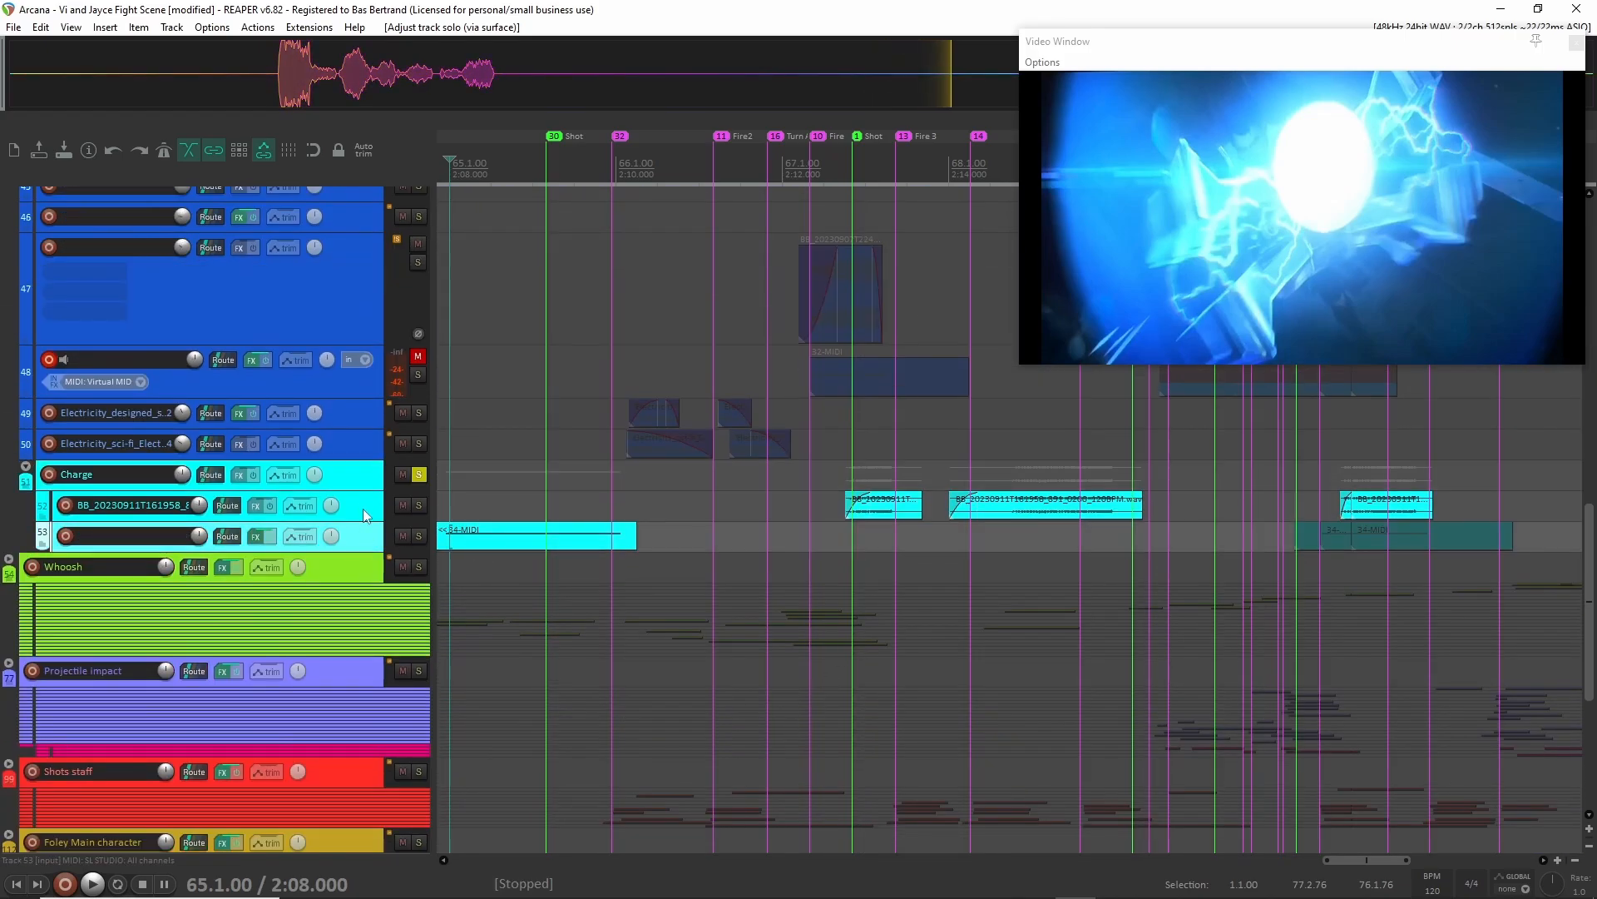
shift+click(363, 509)
scroll(363, 514, up, 4)
scroll(363, 514, up, 3)
click(791, 558)
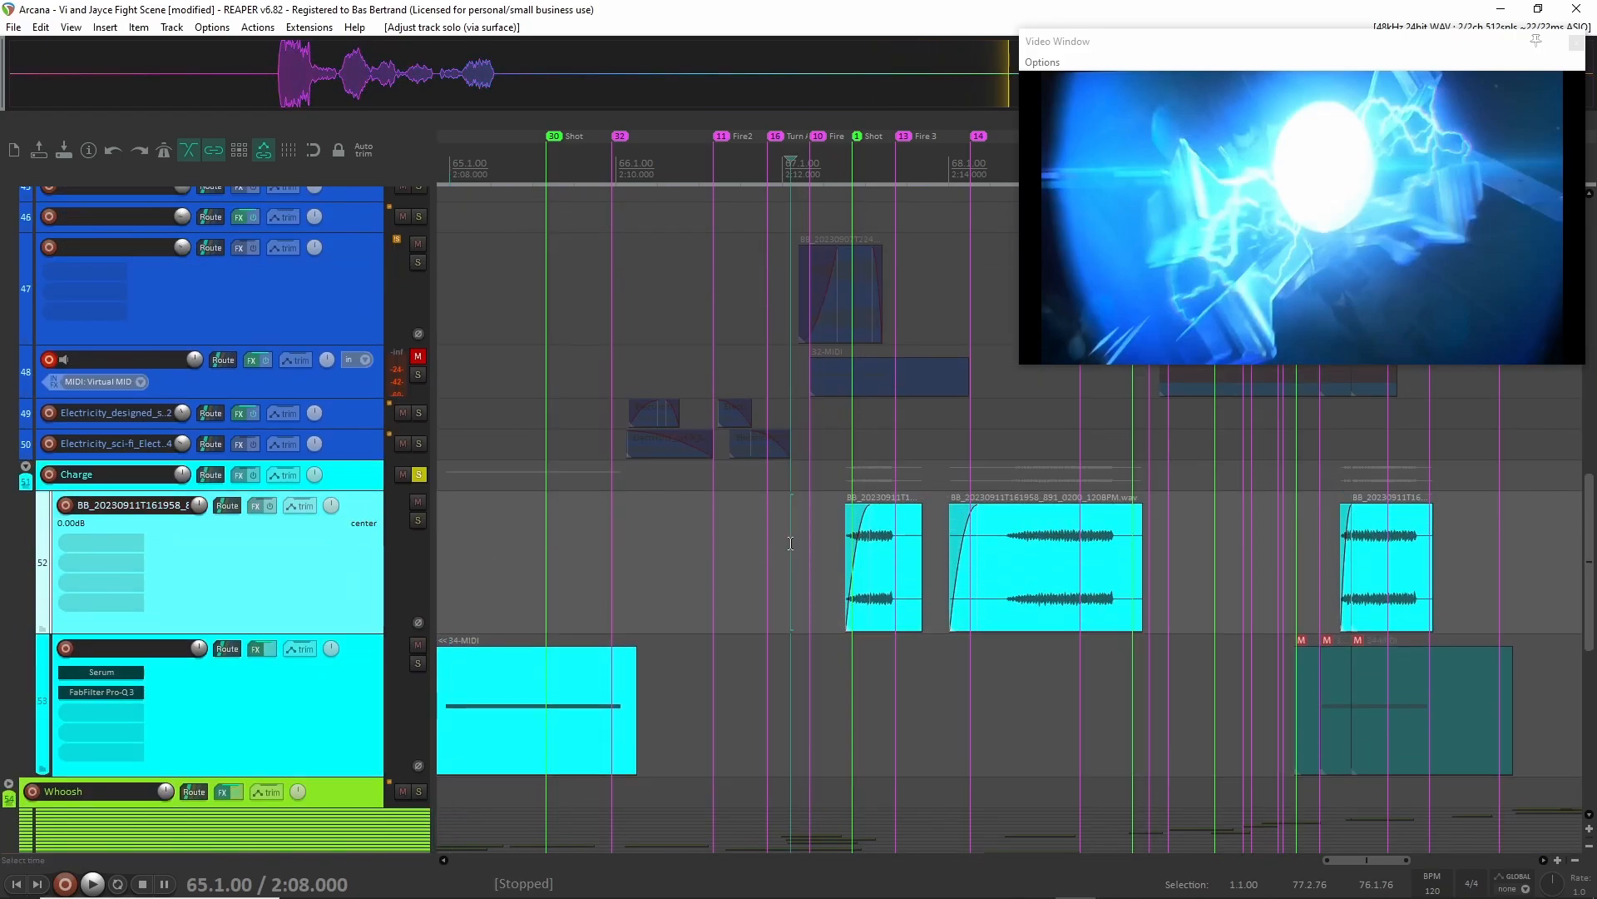
Inspect the Serum synth settings on track 53 and close the plug-in window.
scroll(812, 559, right, 2)
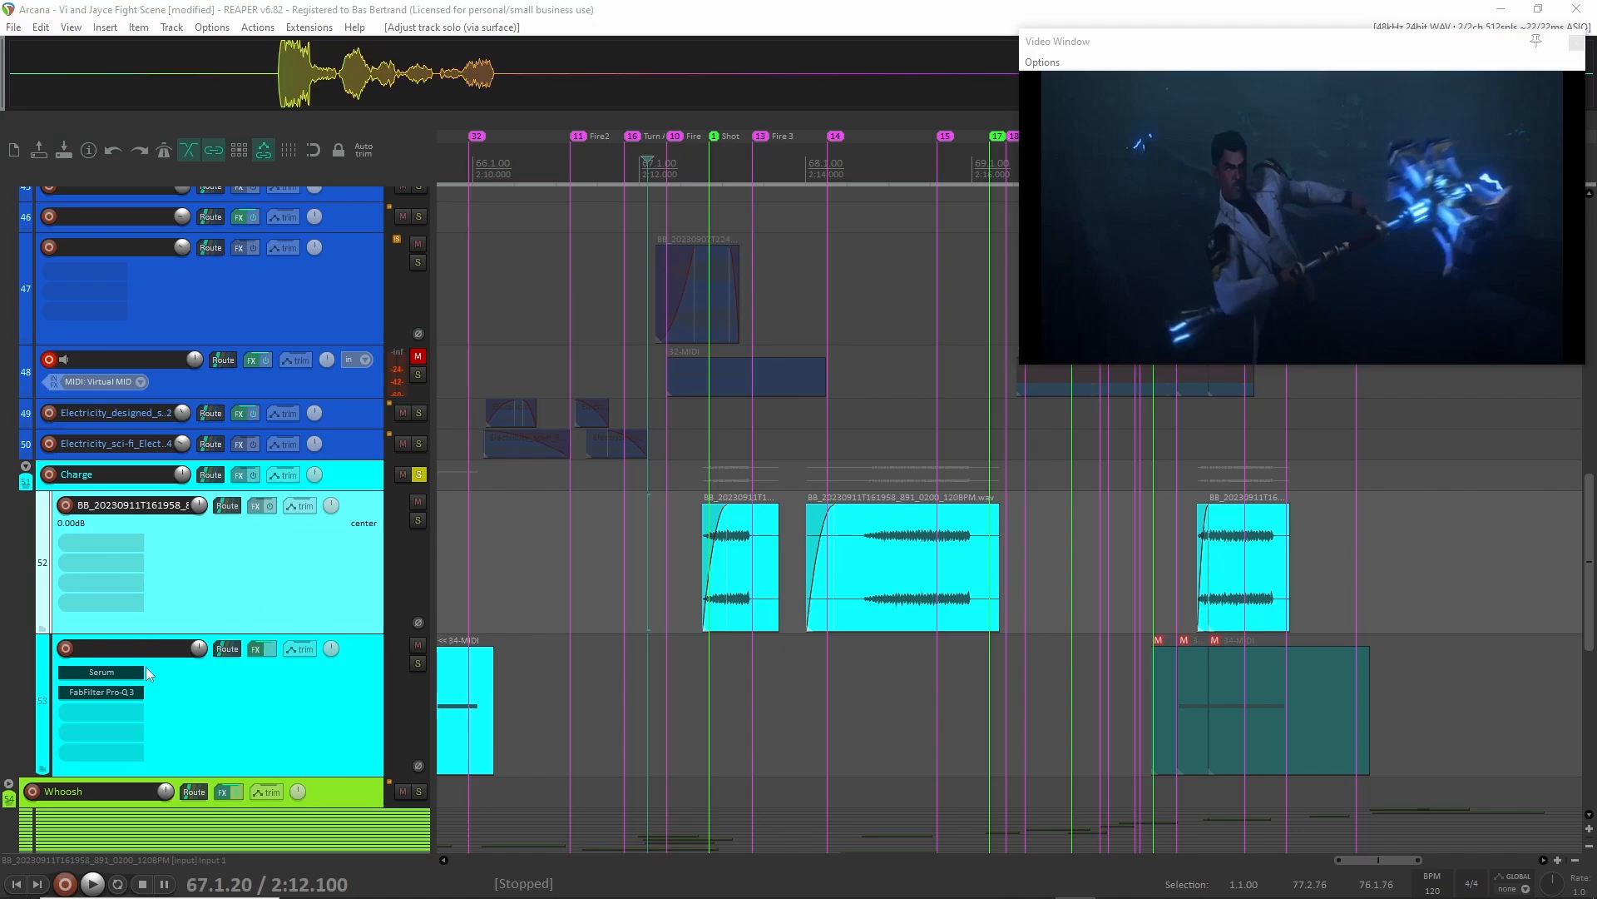
click(102, 671)
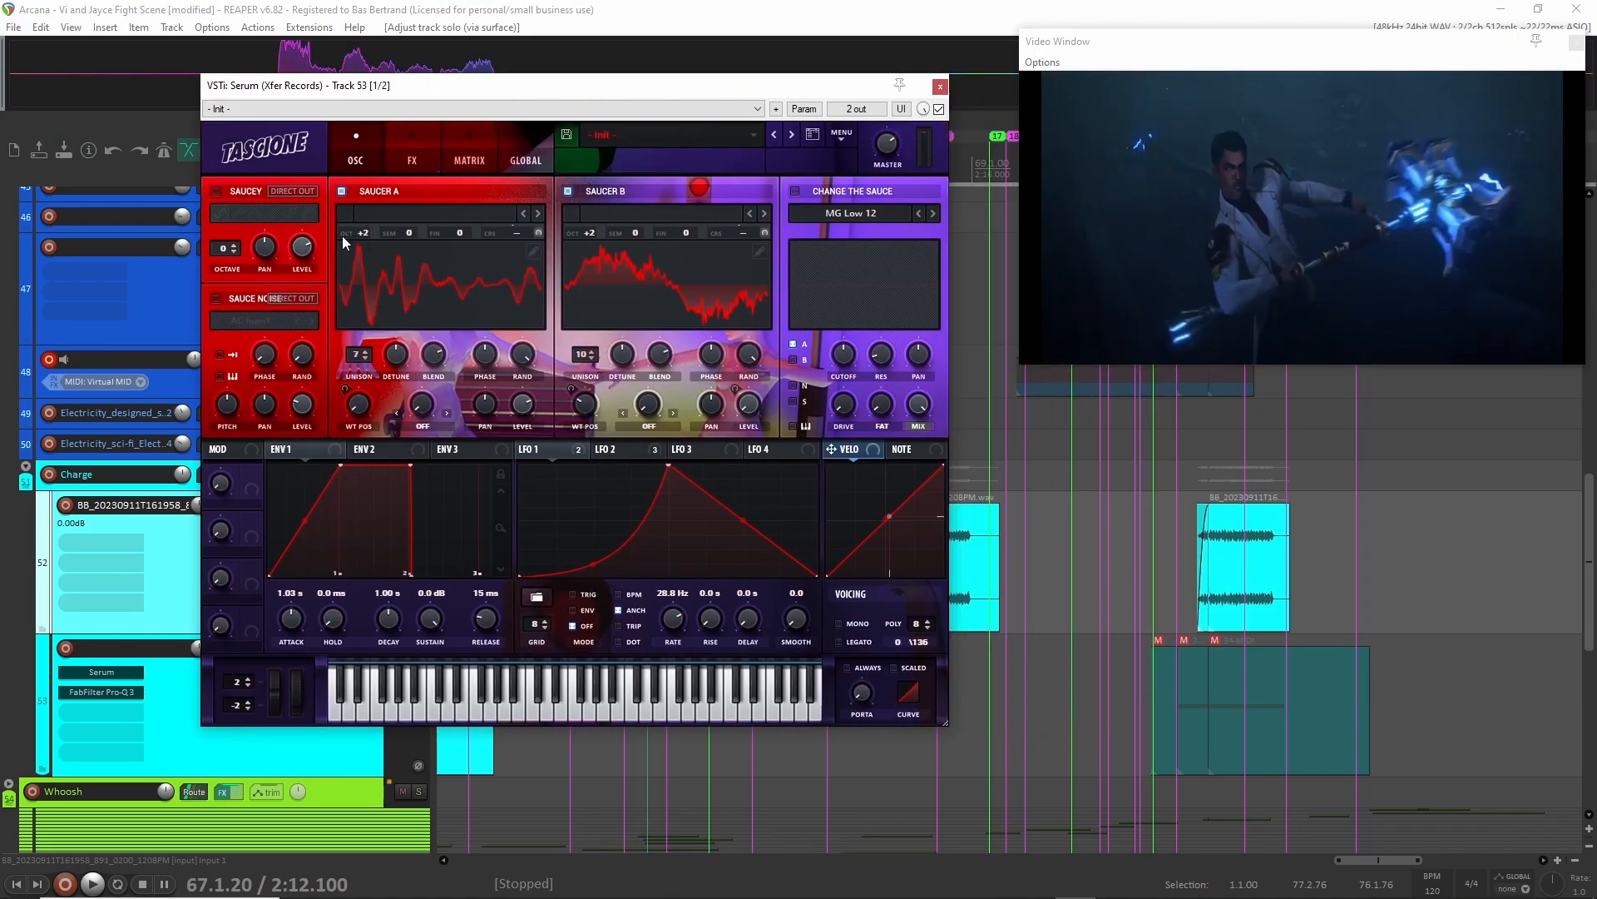
click(940, 87)
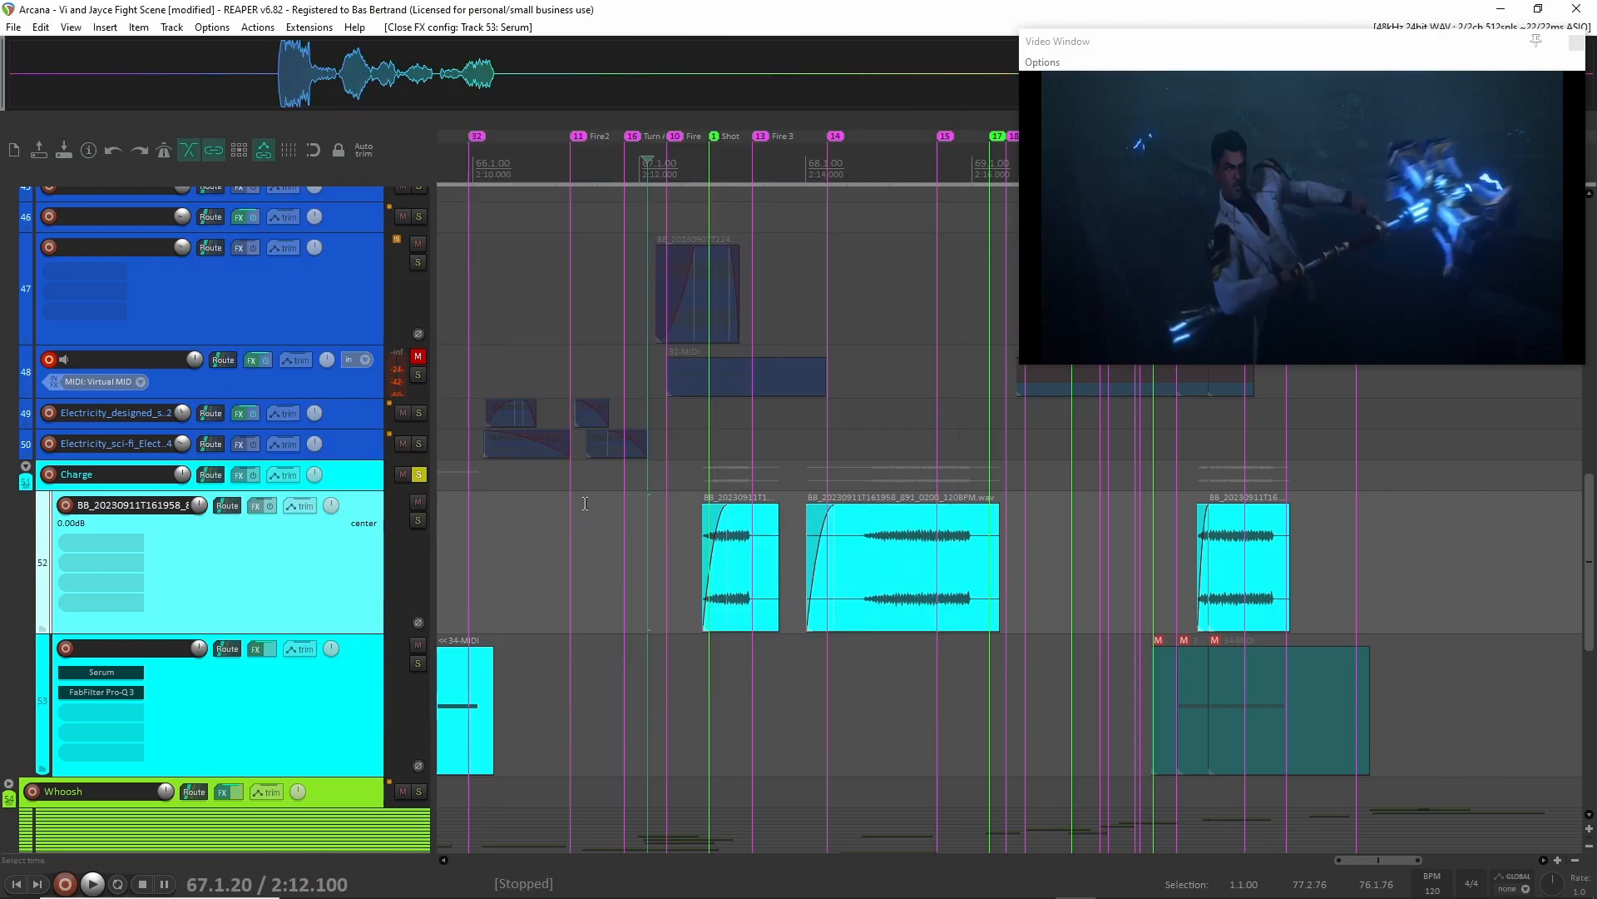
Audition the Charge group's MIDI clip on track 53 from about 2:07.8.
scroll(557, 697, left, 3)
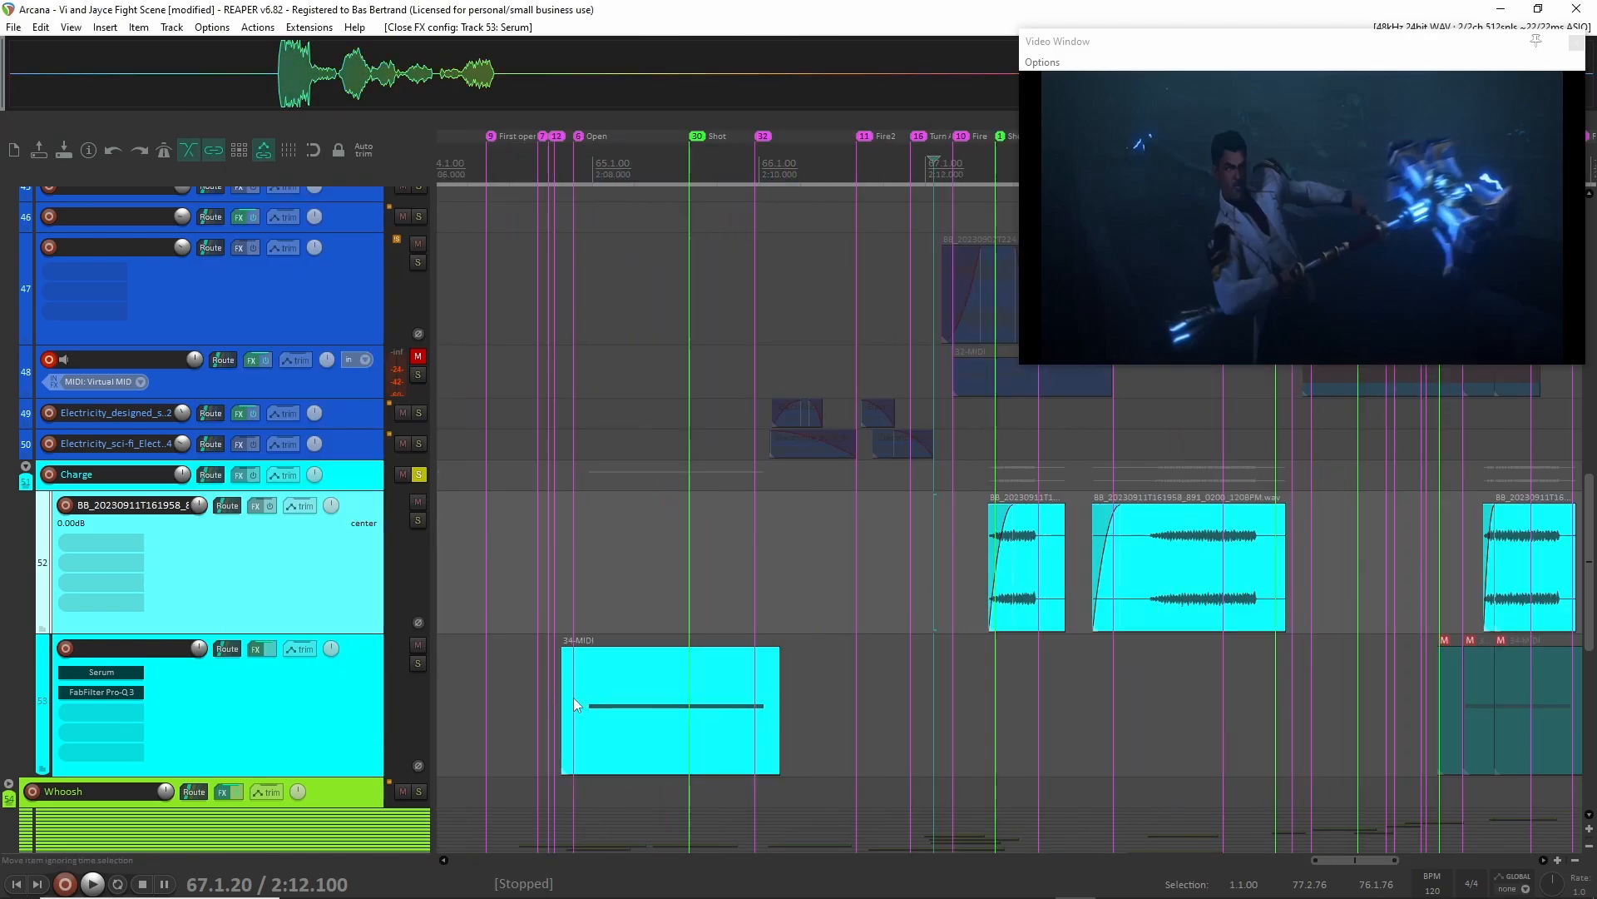
click(574, 704)
key(space)
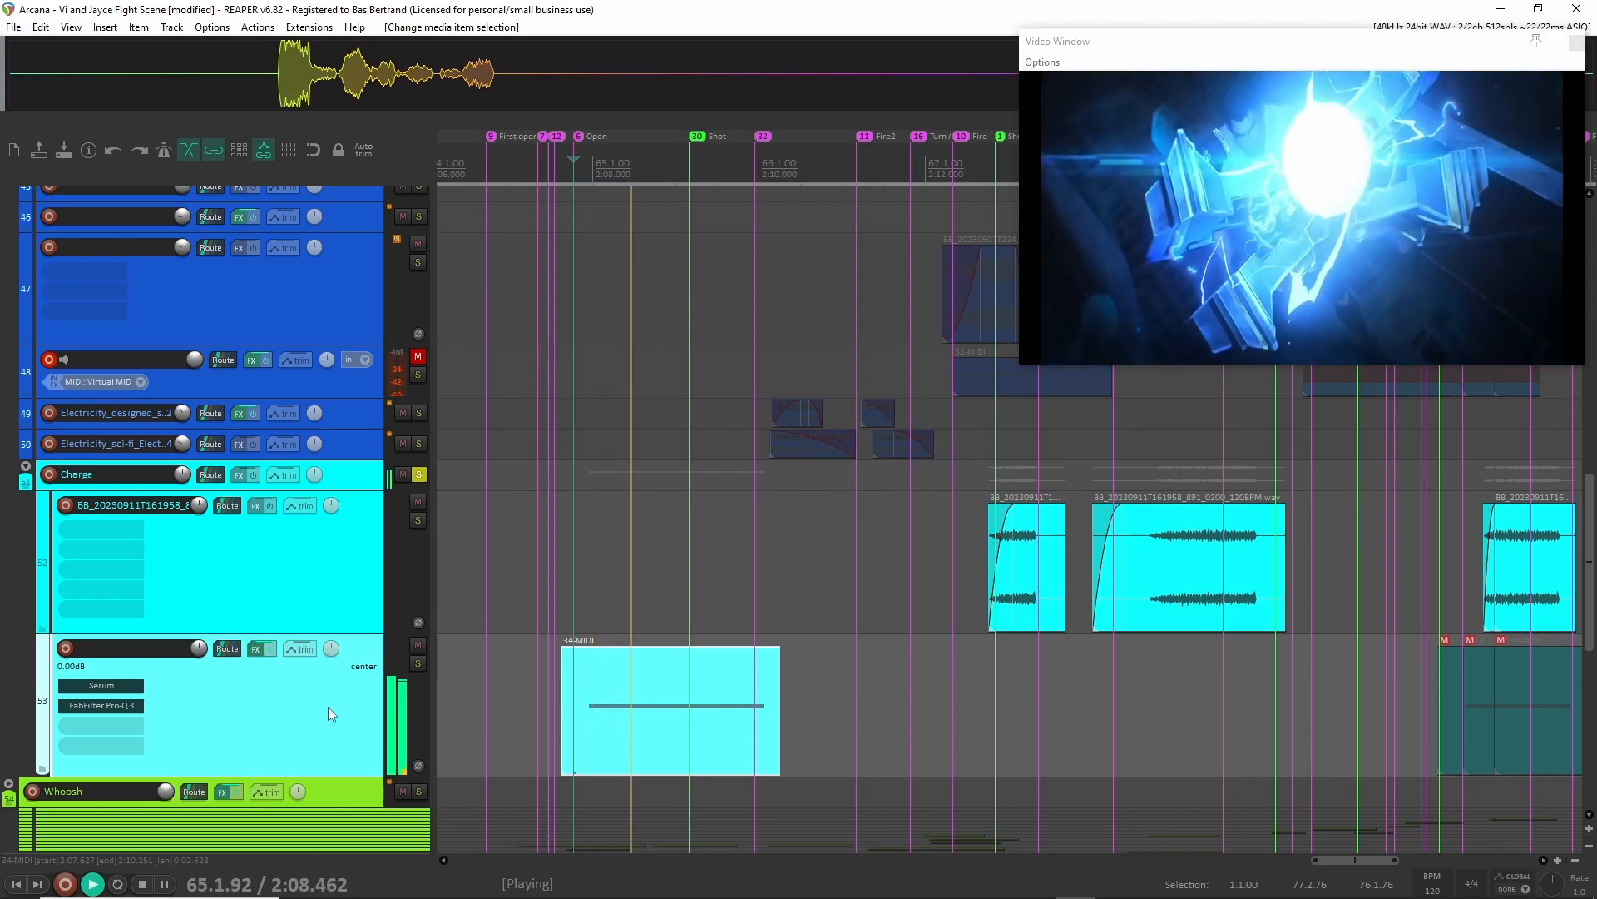
key(space)
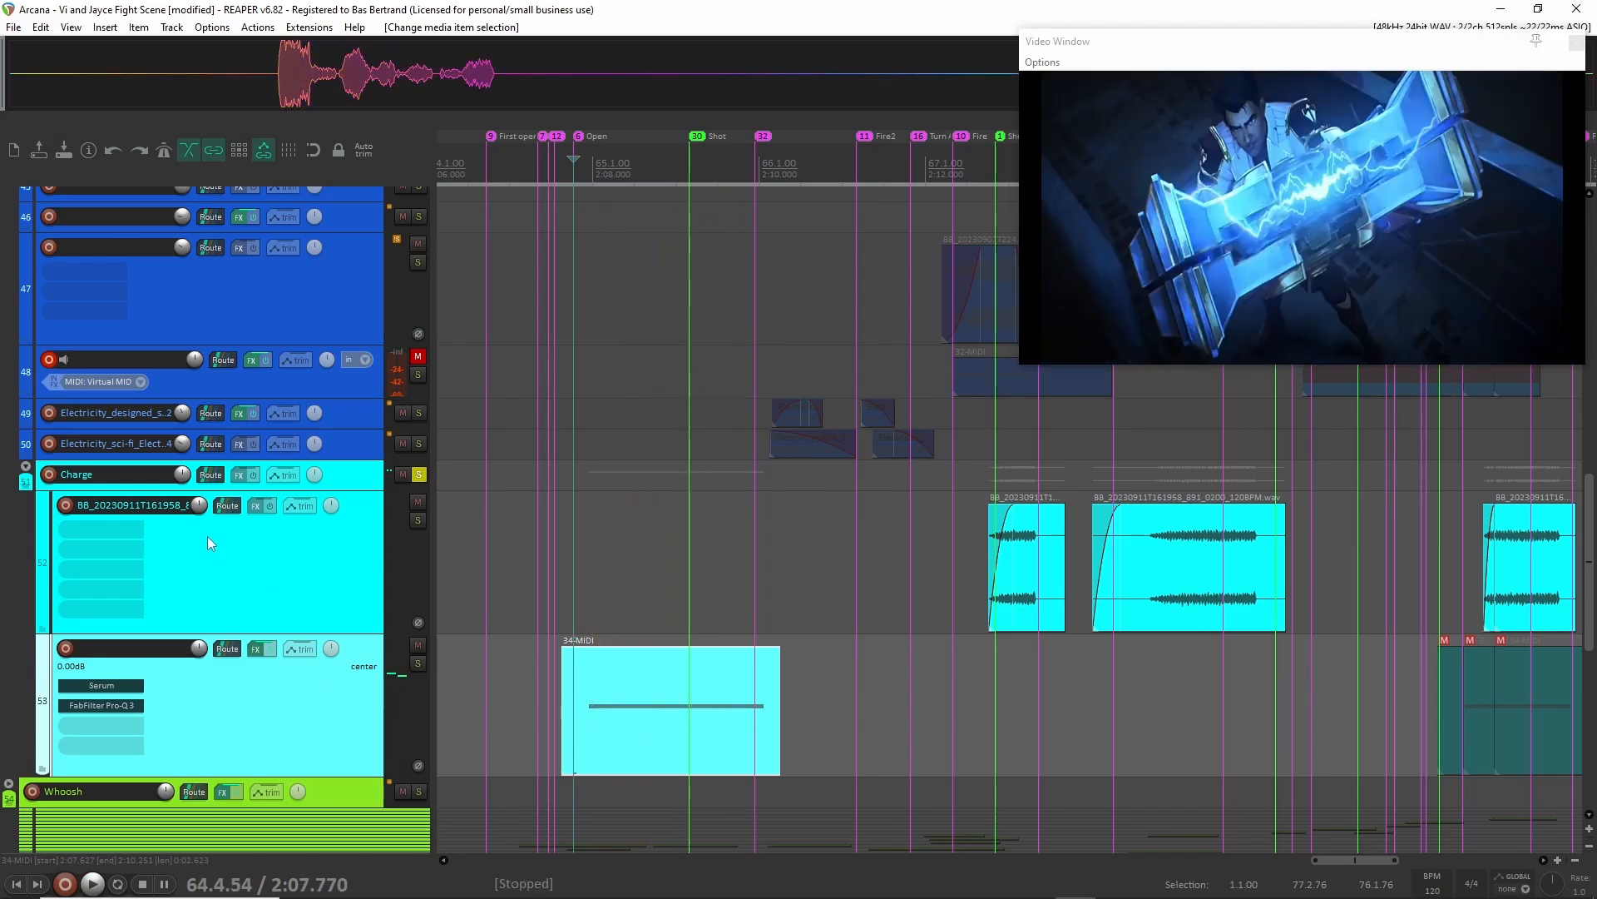
Enlarge the Charge folder track and replay the MIDI clip on track 53 from about 2:07.8.
drag(334, 489, 331, 558)
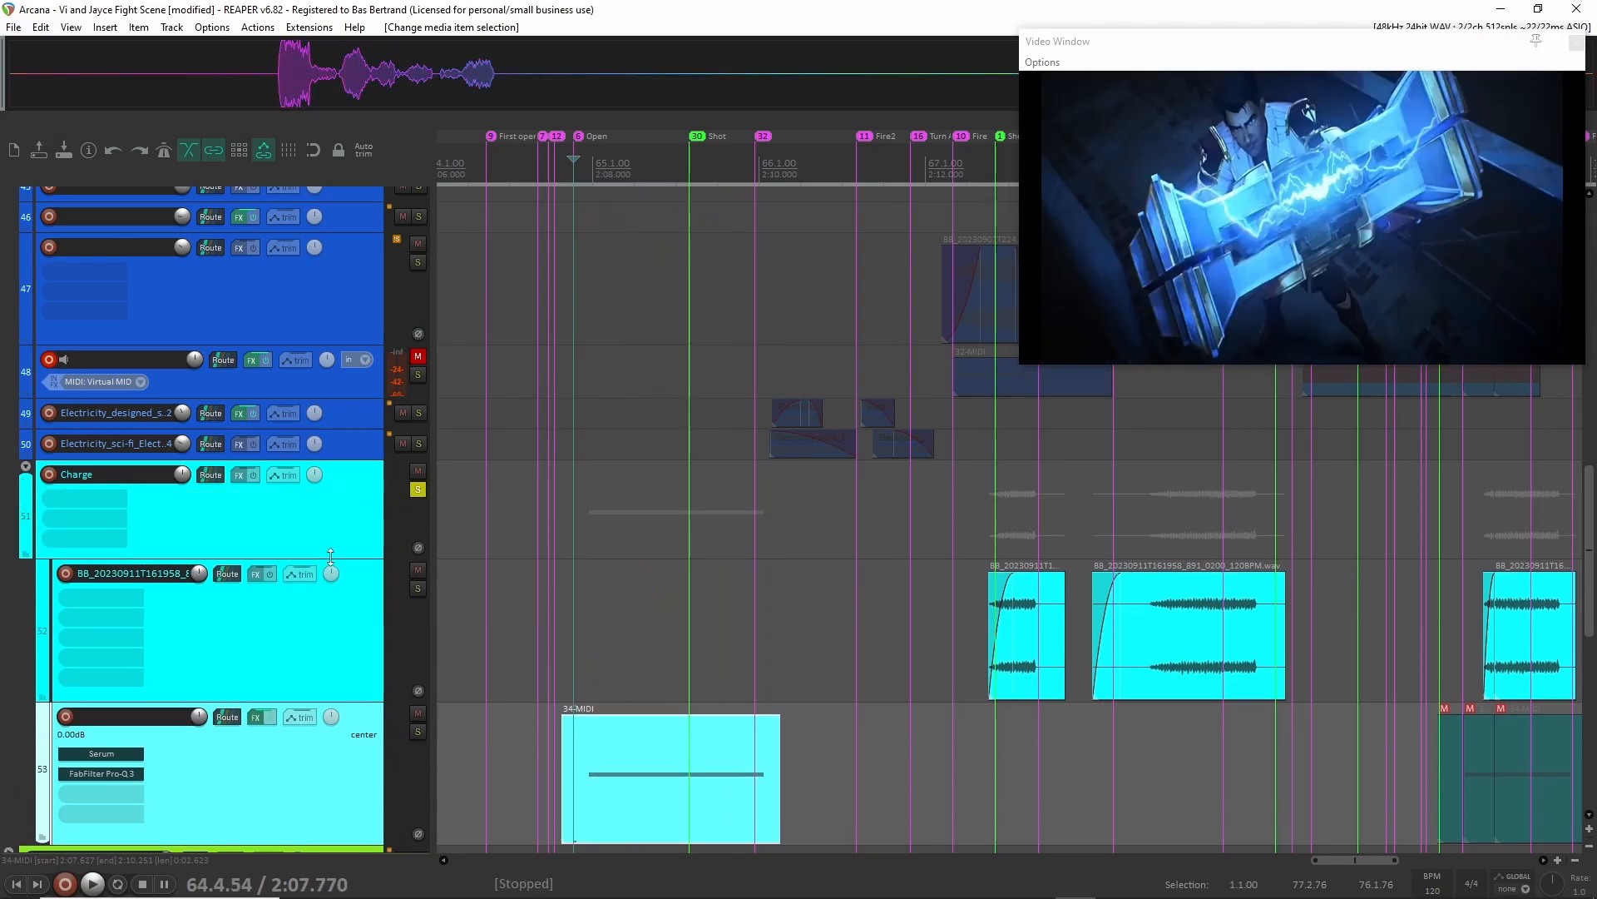
click(913, 629)
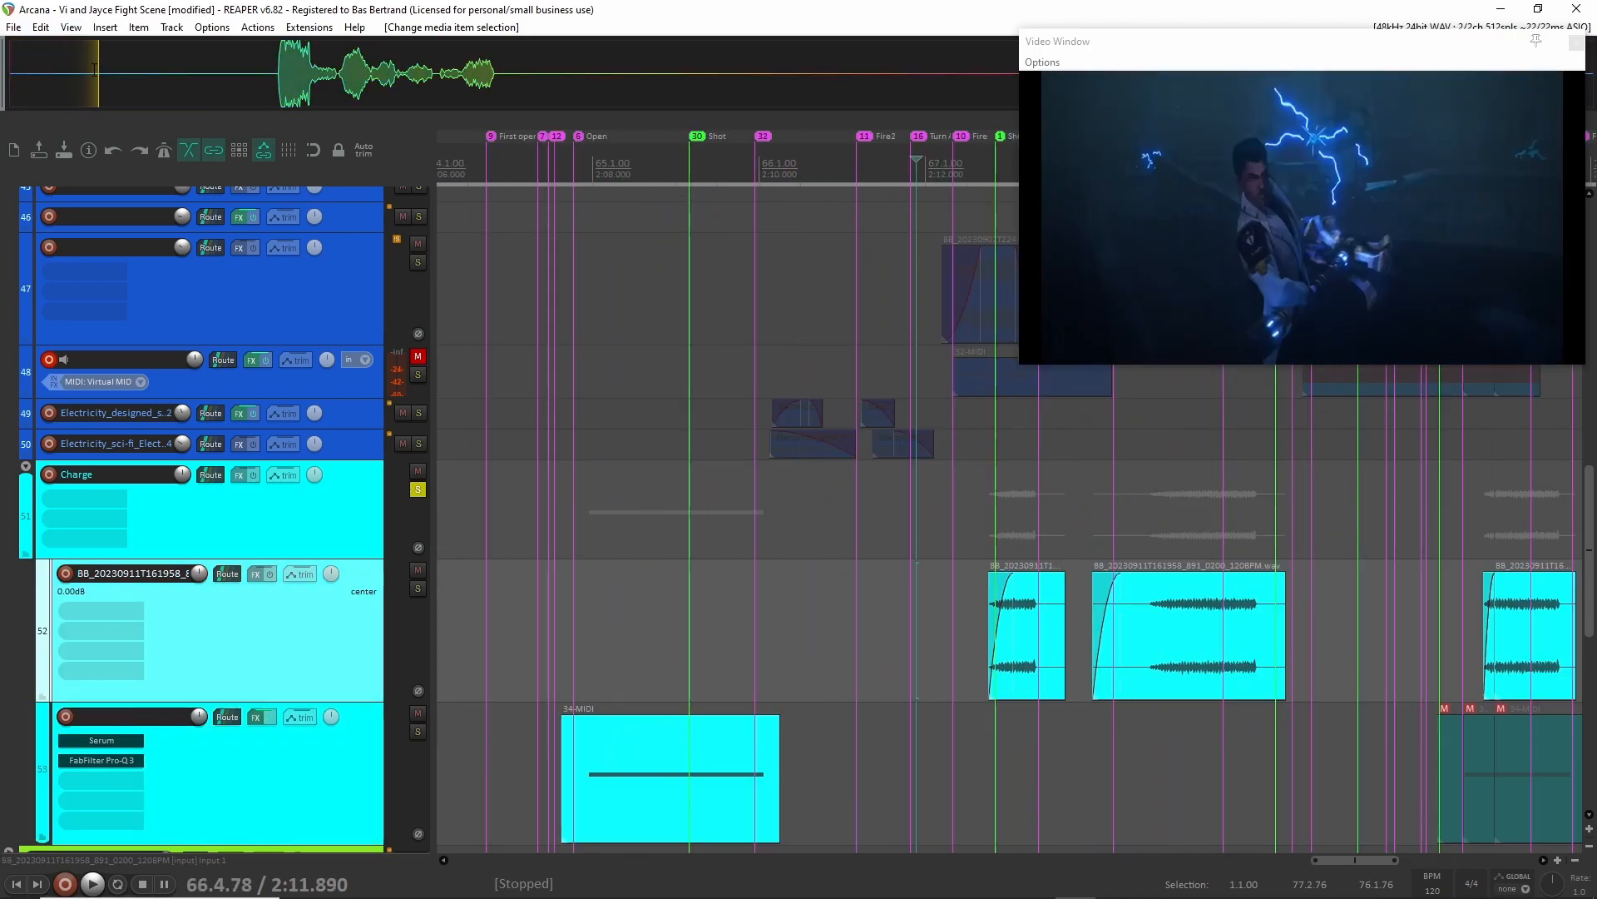
drag(133, 69, 144, 72)
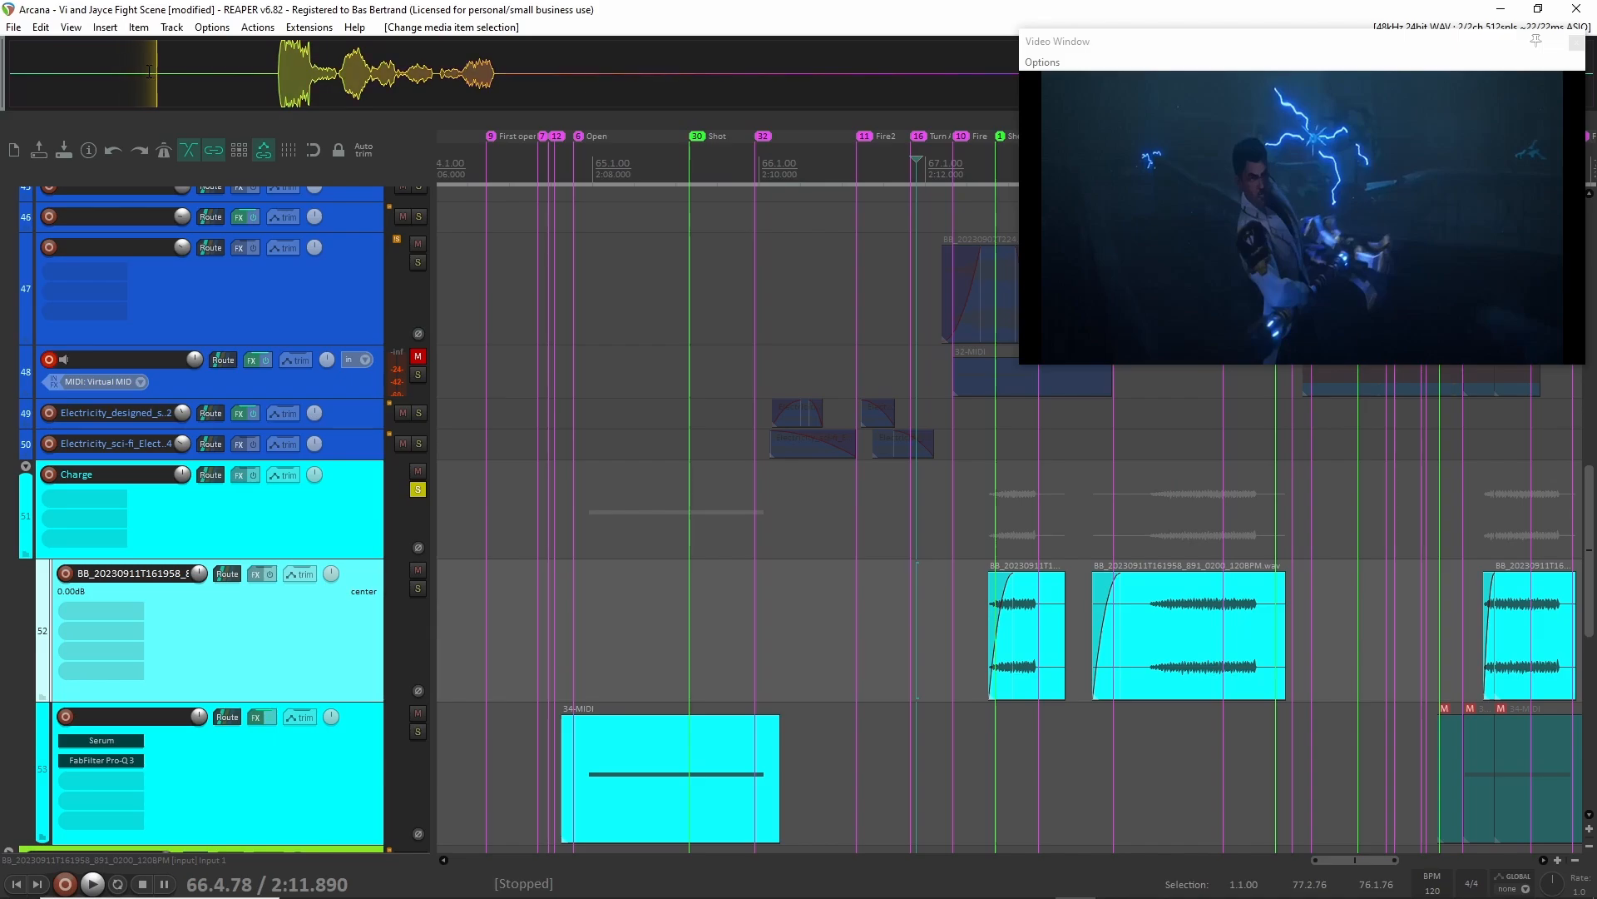
click(588, 790)
key(space)
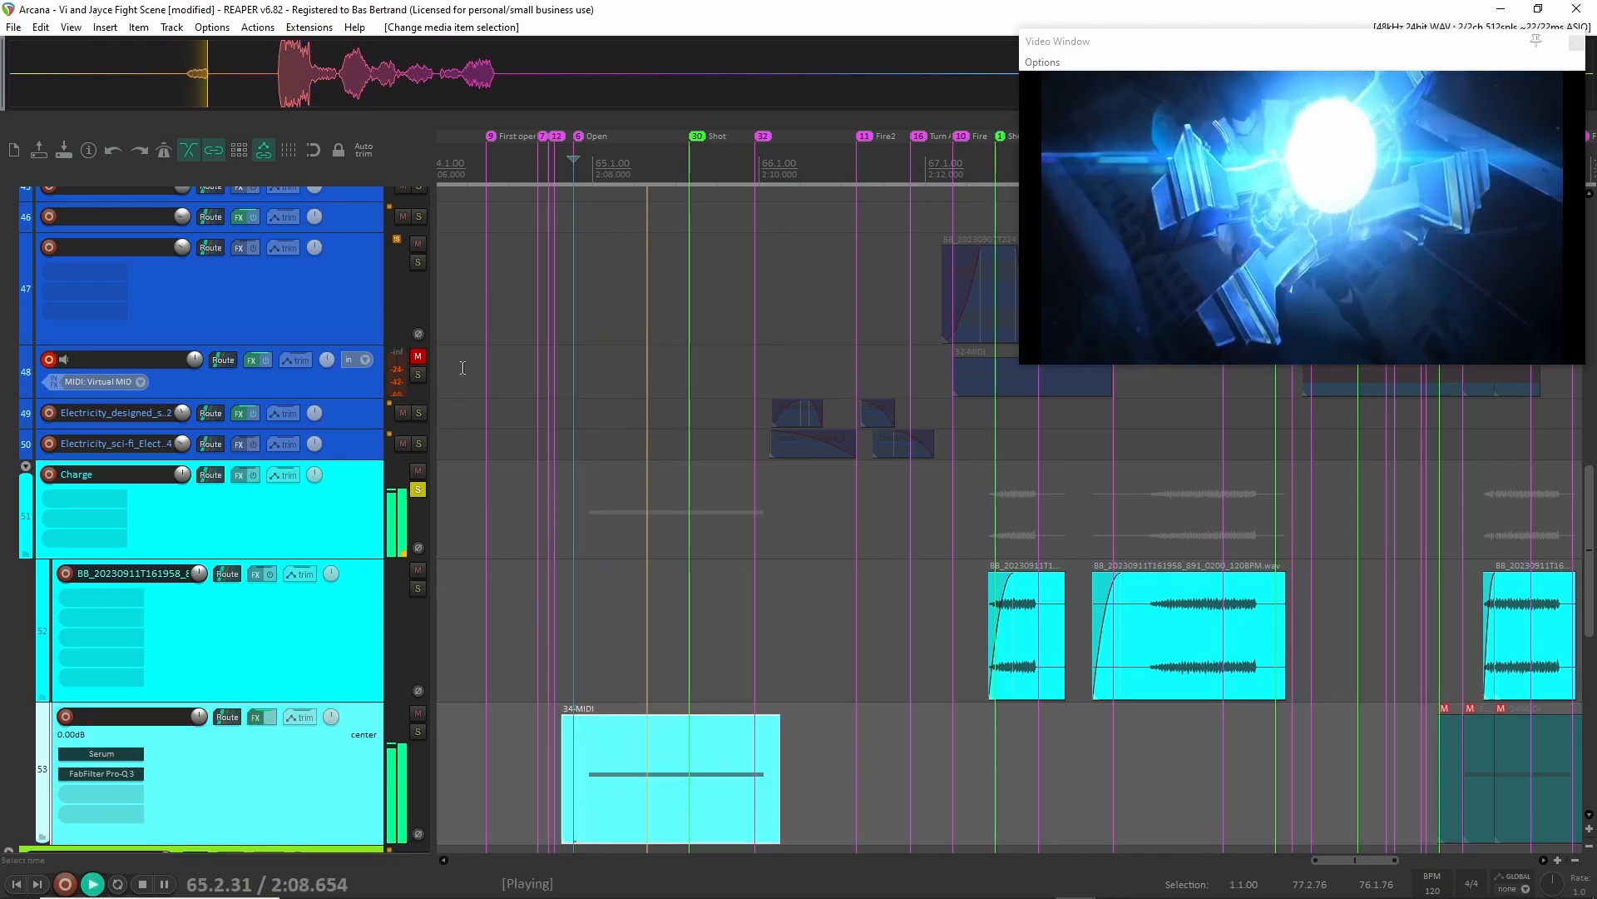
key(space)
Insert the captured audio as a clip on the EMPTy track at about 2:06.8 and delete it again.
scroll(591, 333, up, 15)
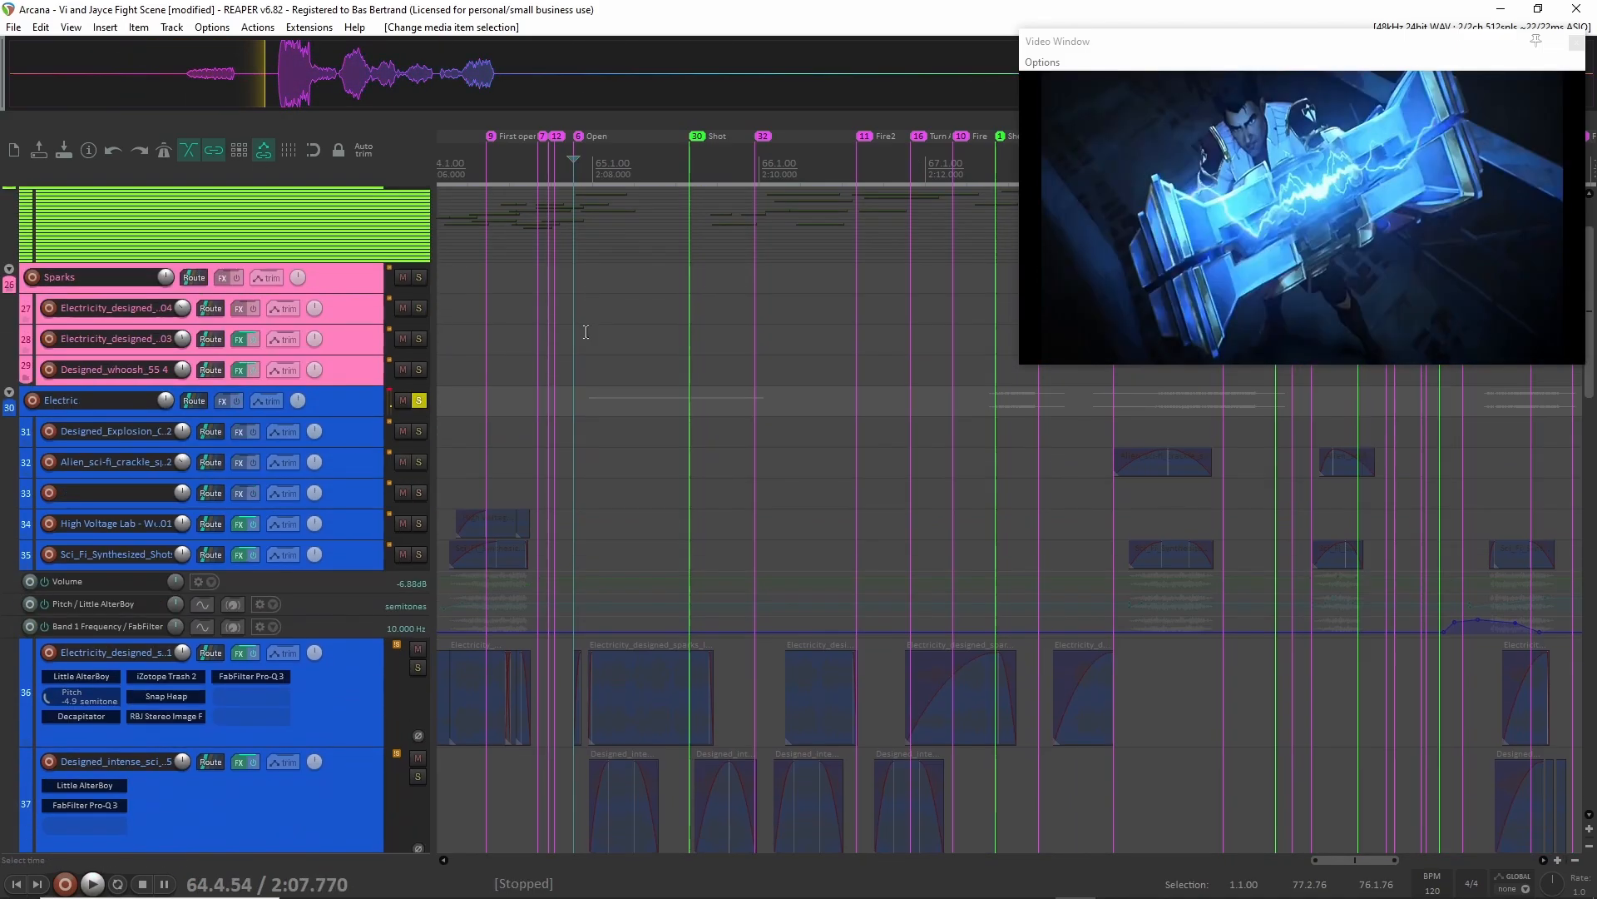
scroll(586, 332, up, 3)
drag(314, 243, 314, 249)
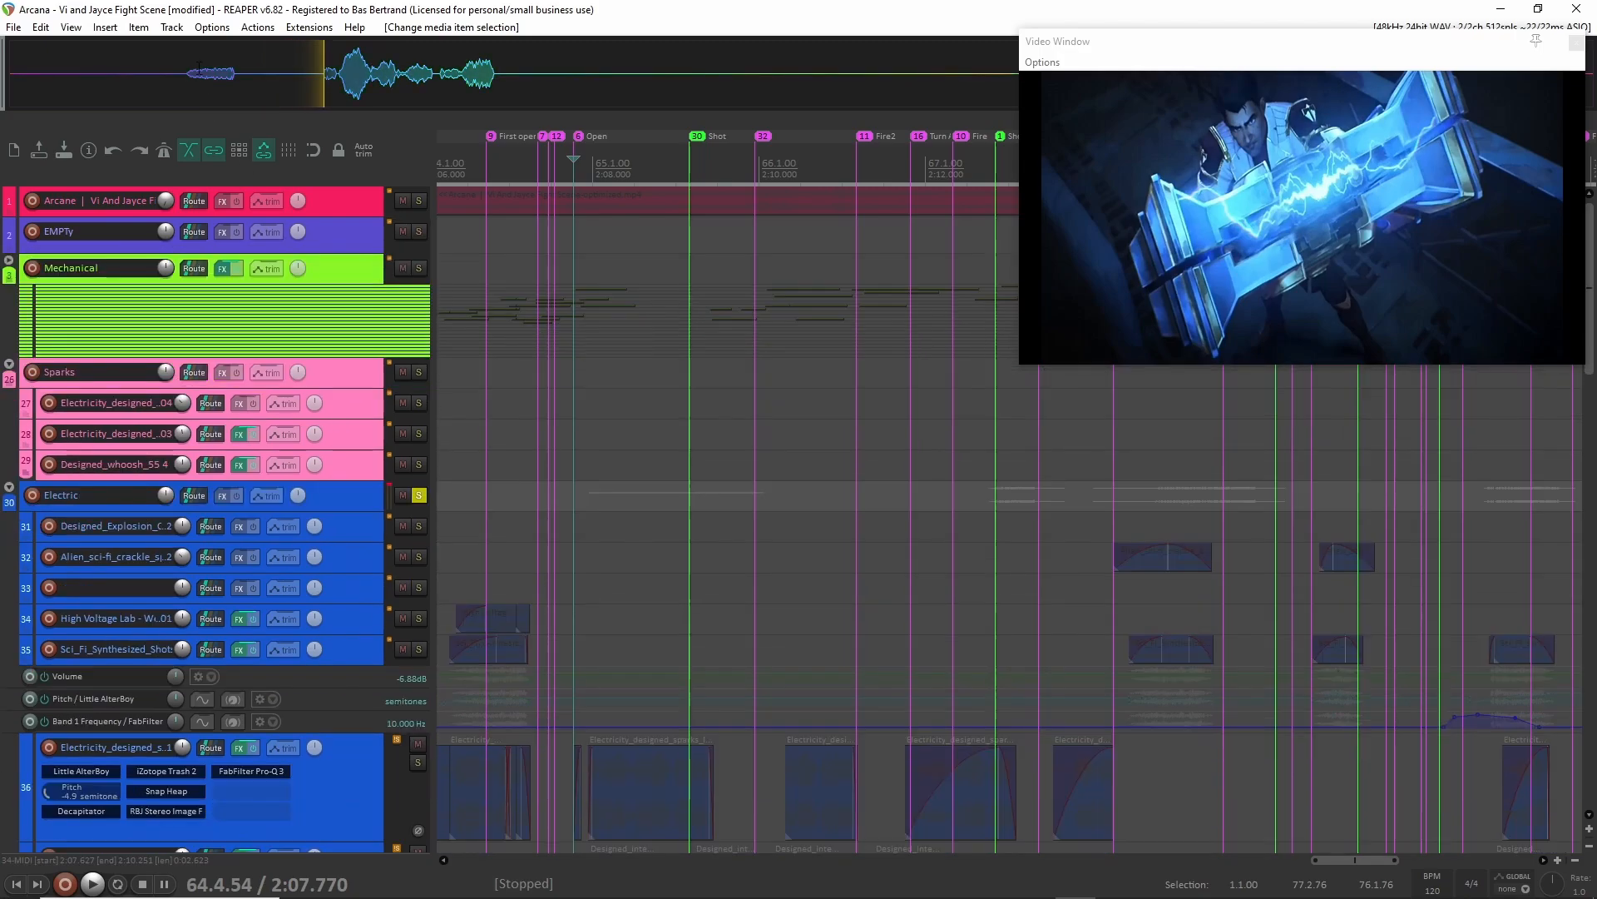
click(491, 231)
drag(491, 224, 492, 227)
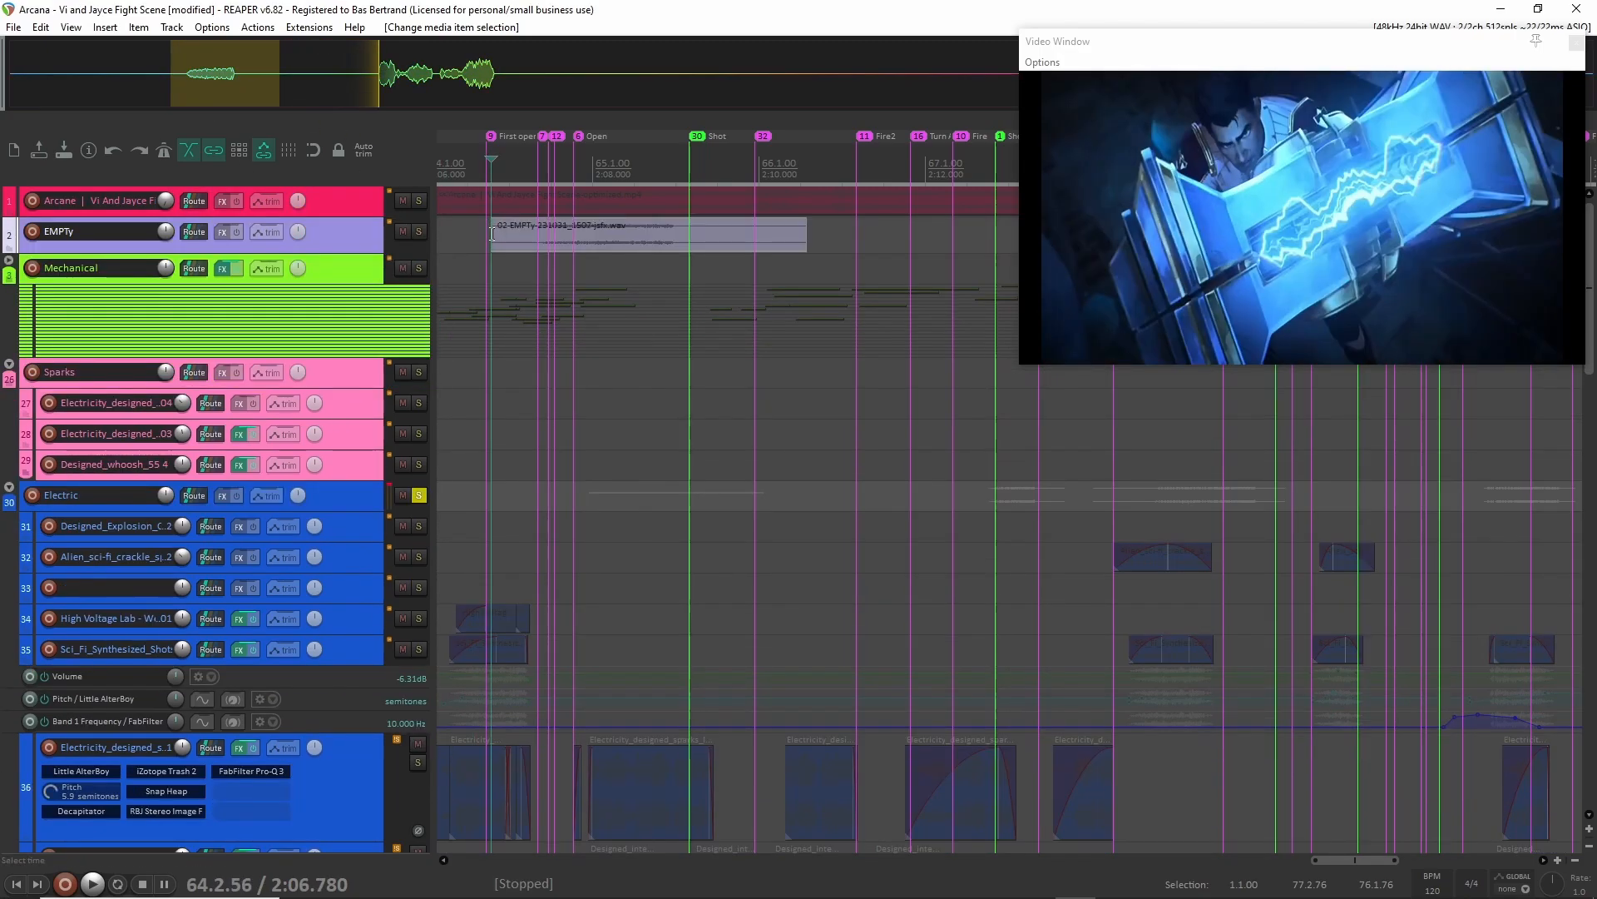
click(634, 246)
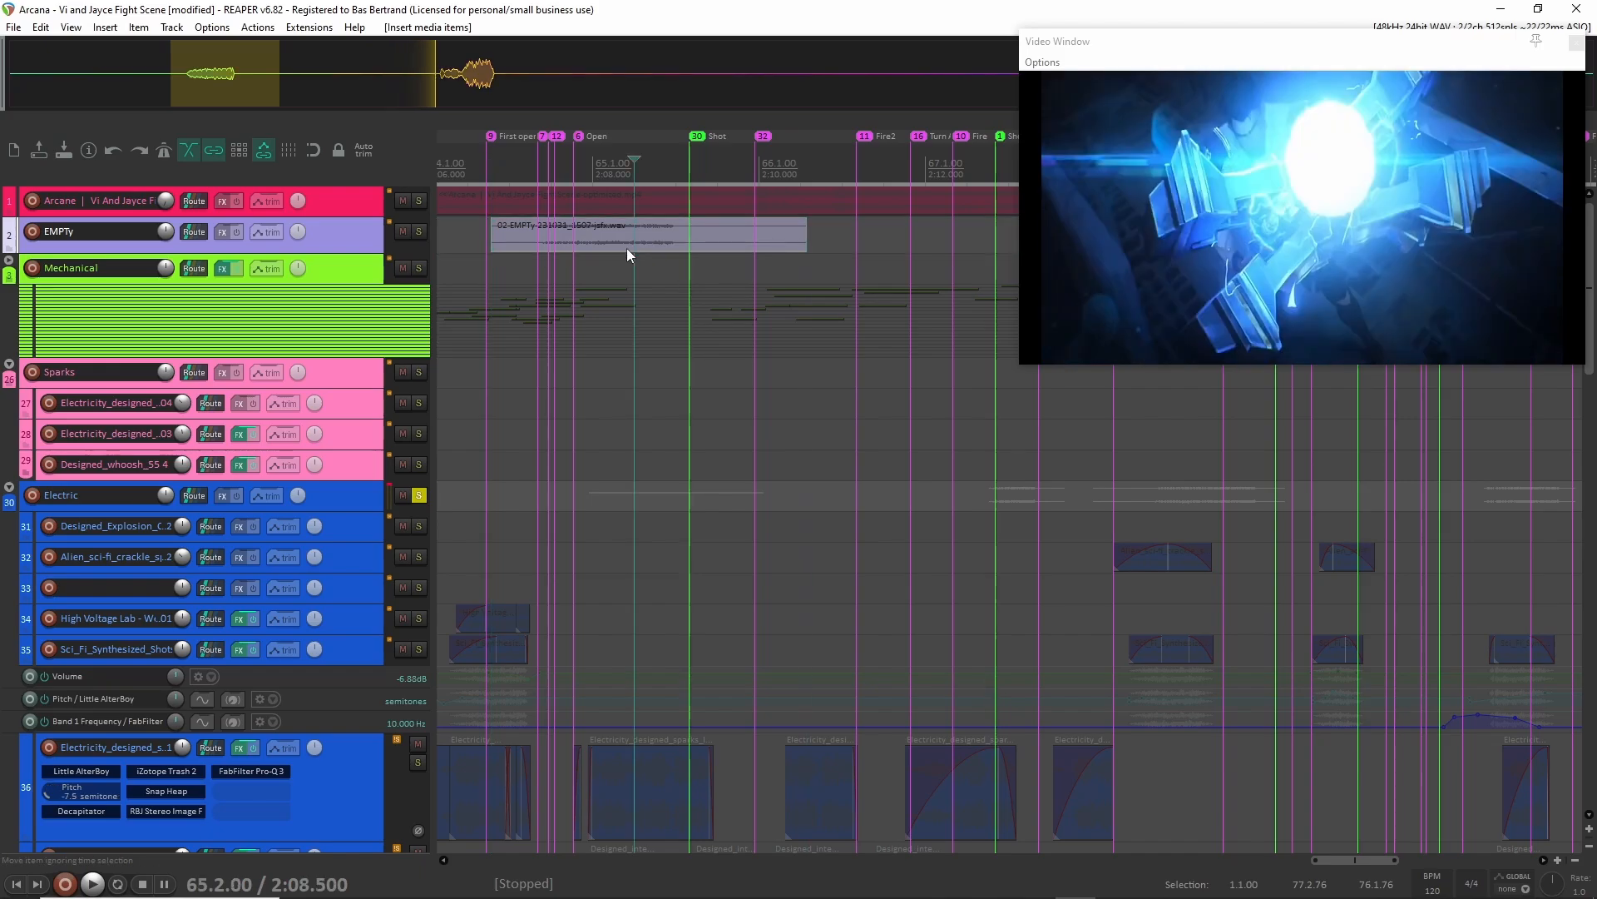
key(Delete)
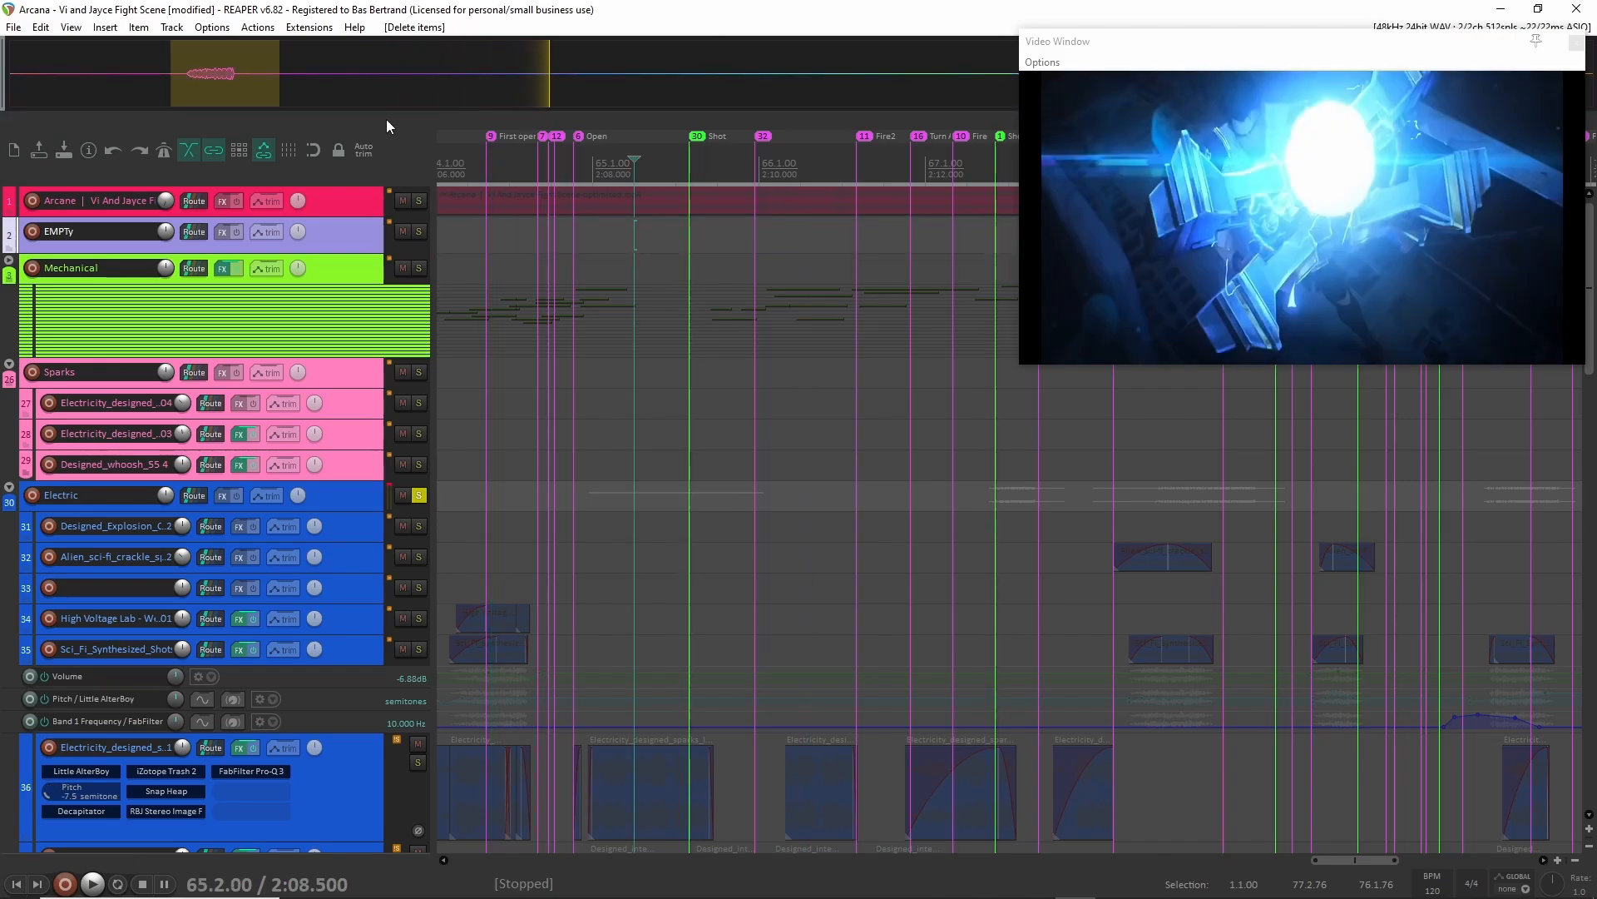
Return to the Charge group and place the edit cursor at about 2:12.5, just before the first BB clip on track 52.
scroll(642, 427, down, 5)
scroll(641, 428, down, 8)
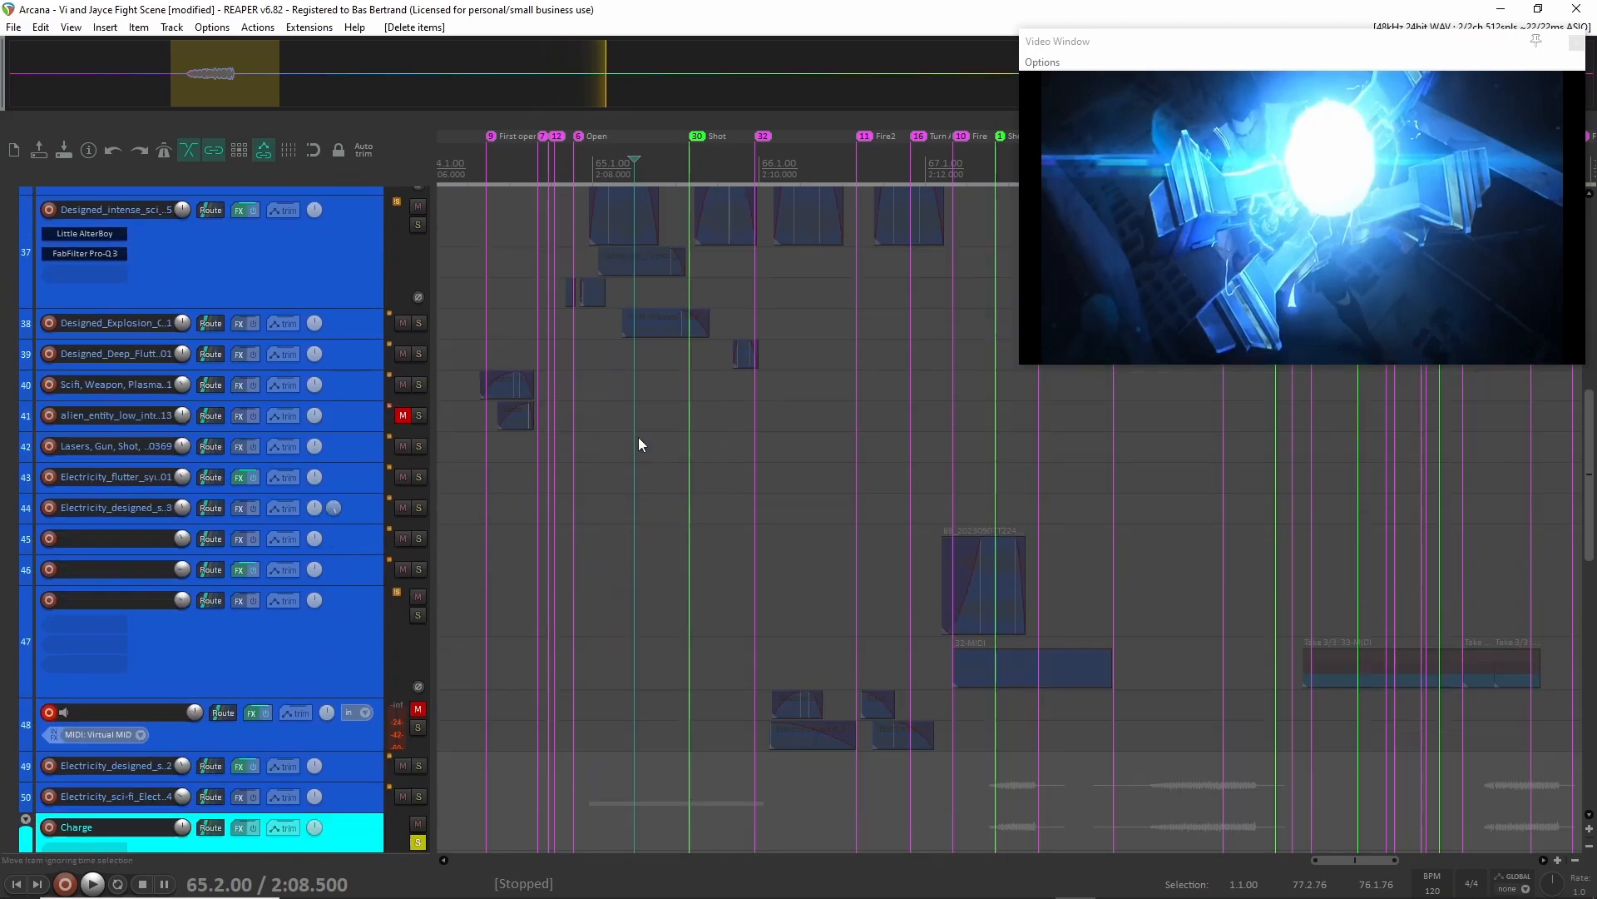
scroll(670, 521, right, 2)
scroll(660, 503, up, 3)
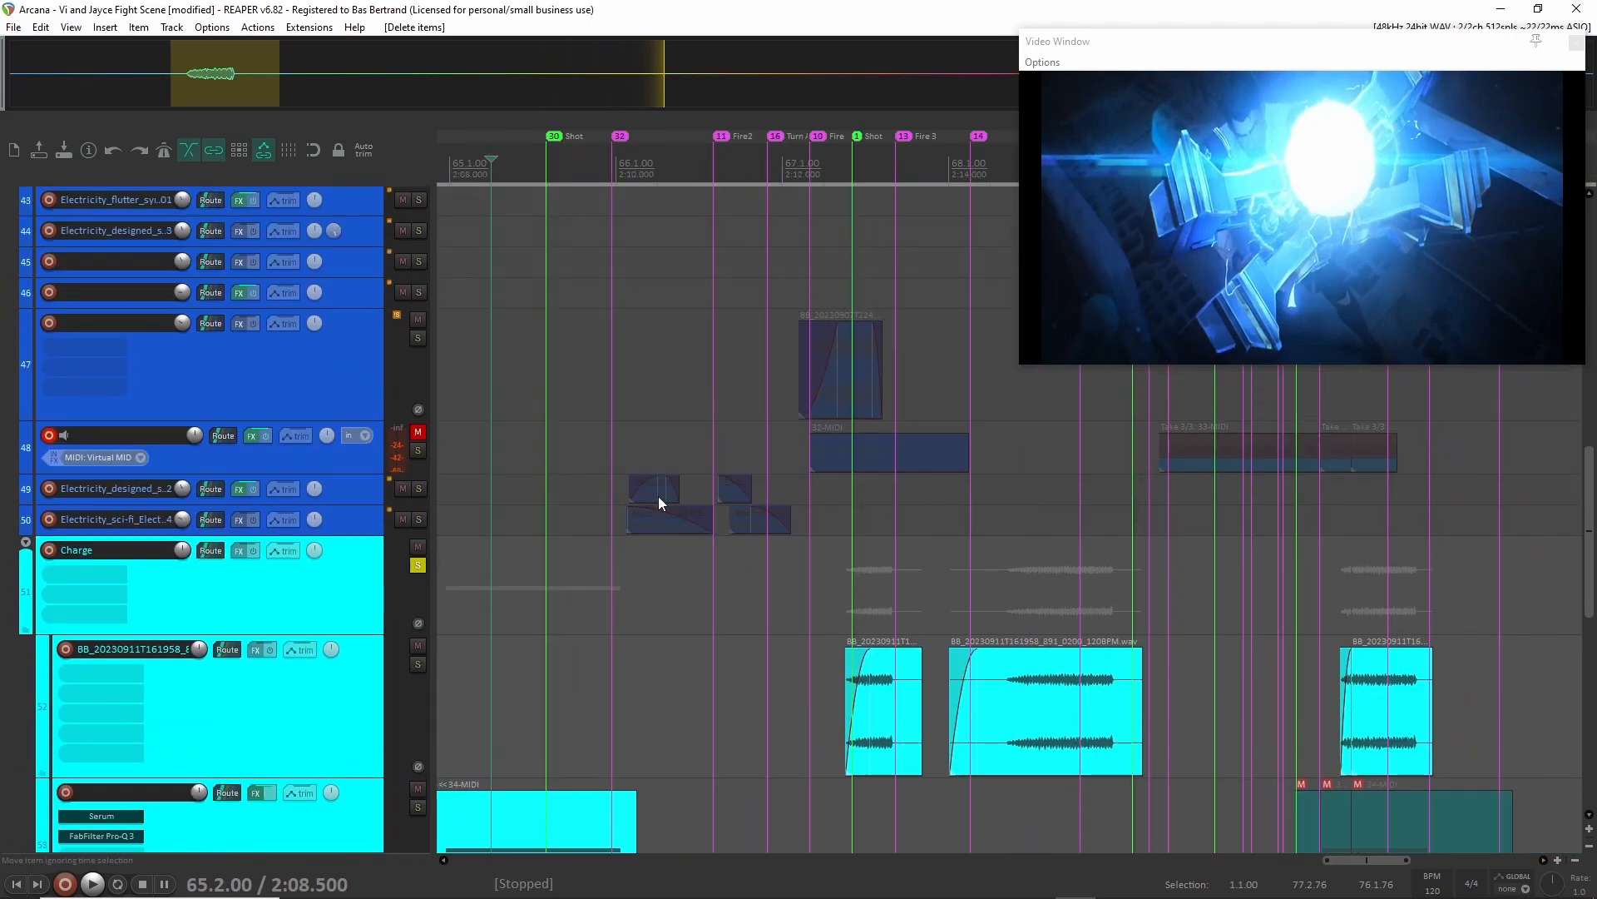
scroll(650, 520, down, 4)
scroll(644, 522, left, 2)
scroll(632, 538, right, 3)
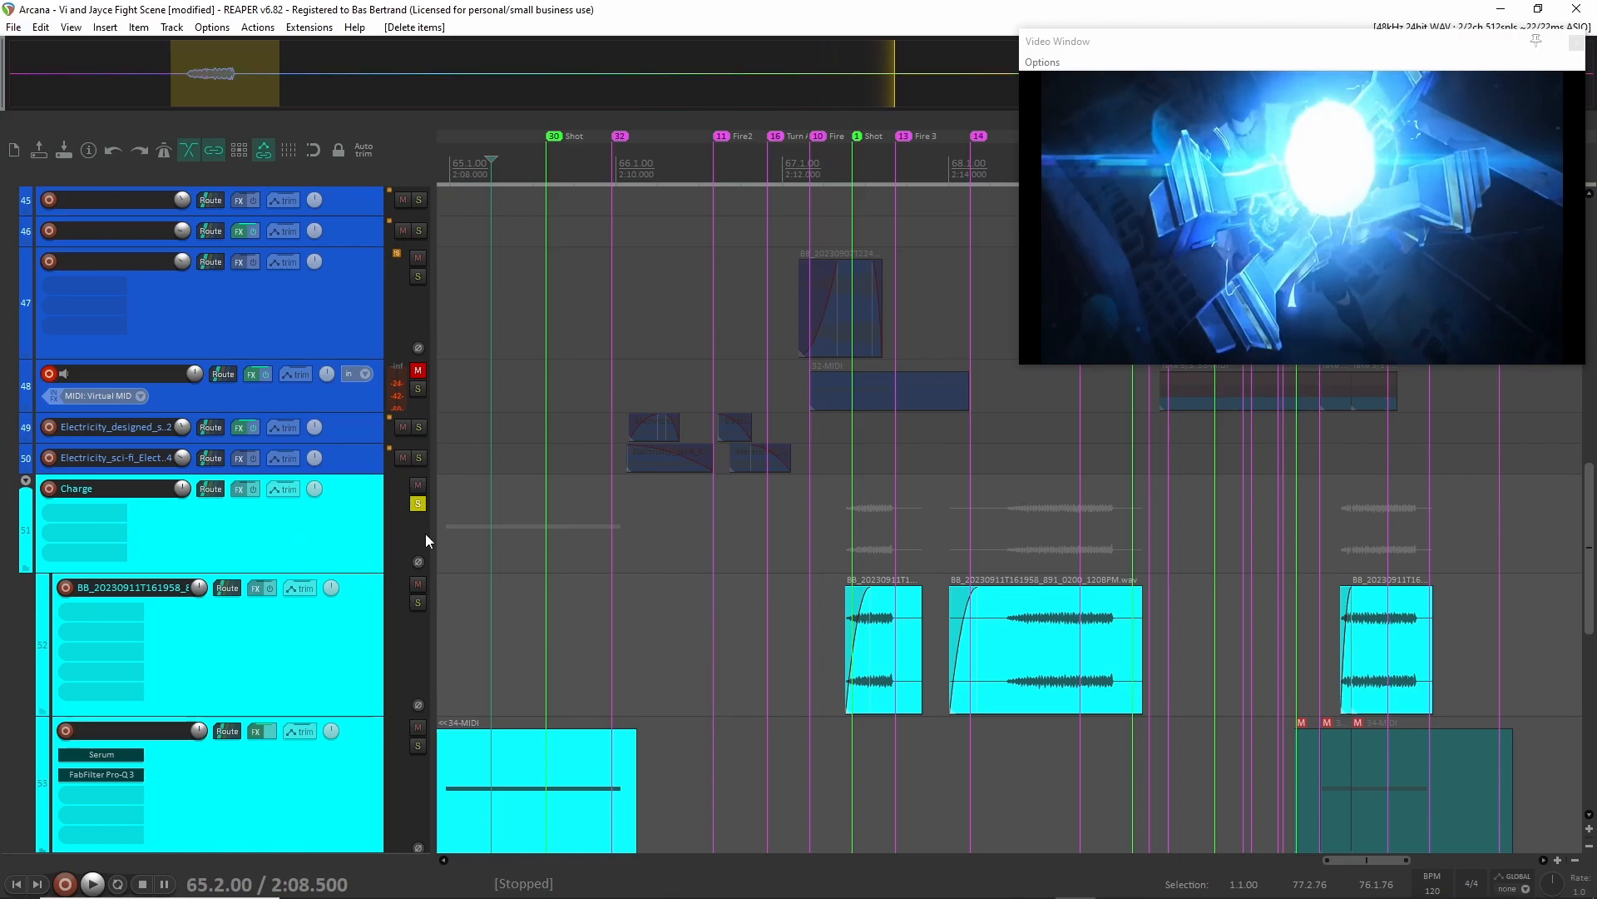
click(821, 524)
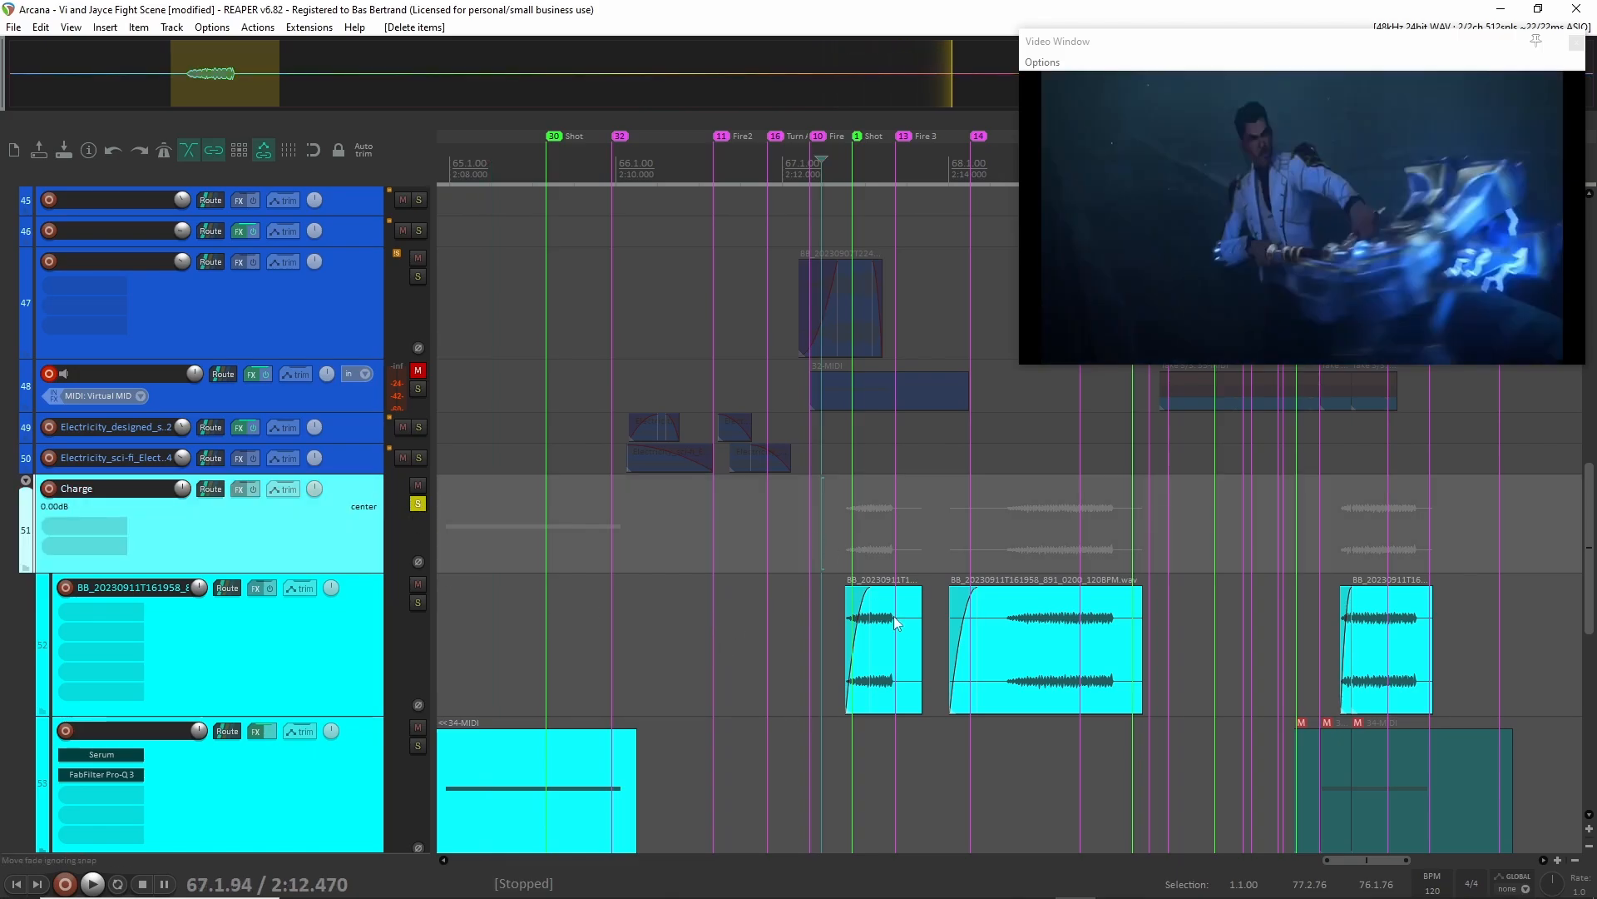
Audition the Charge group's BB clips from about 2:12.5 and release the group's solo.
key(space)
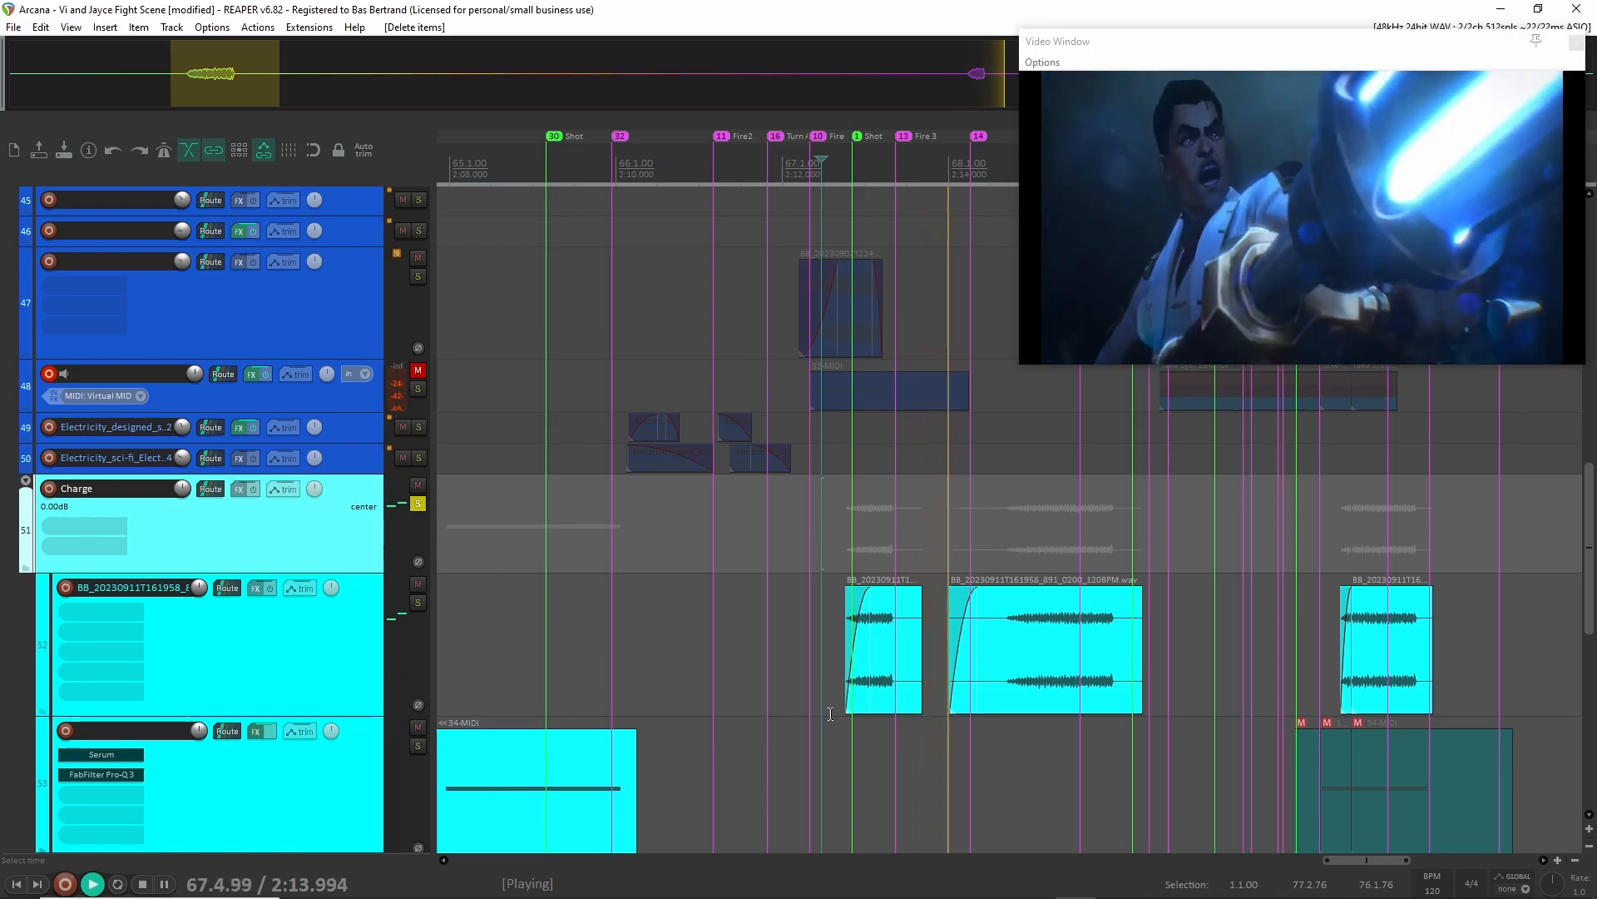
key(space)
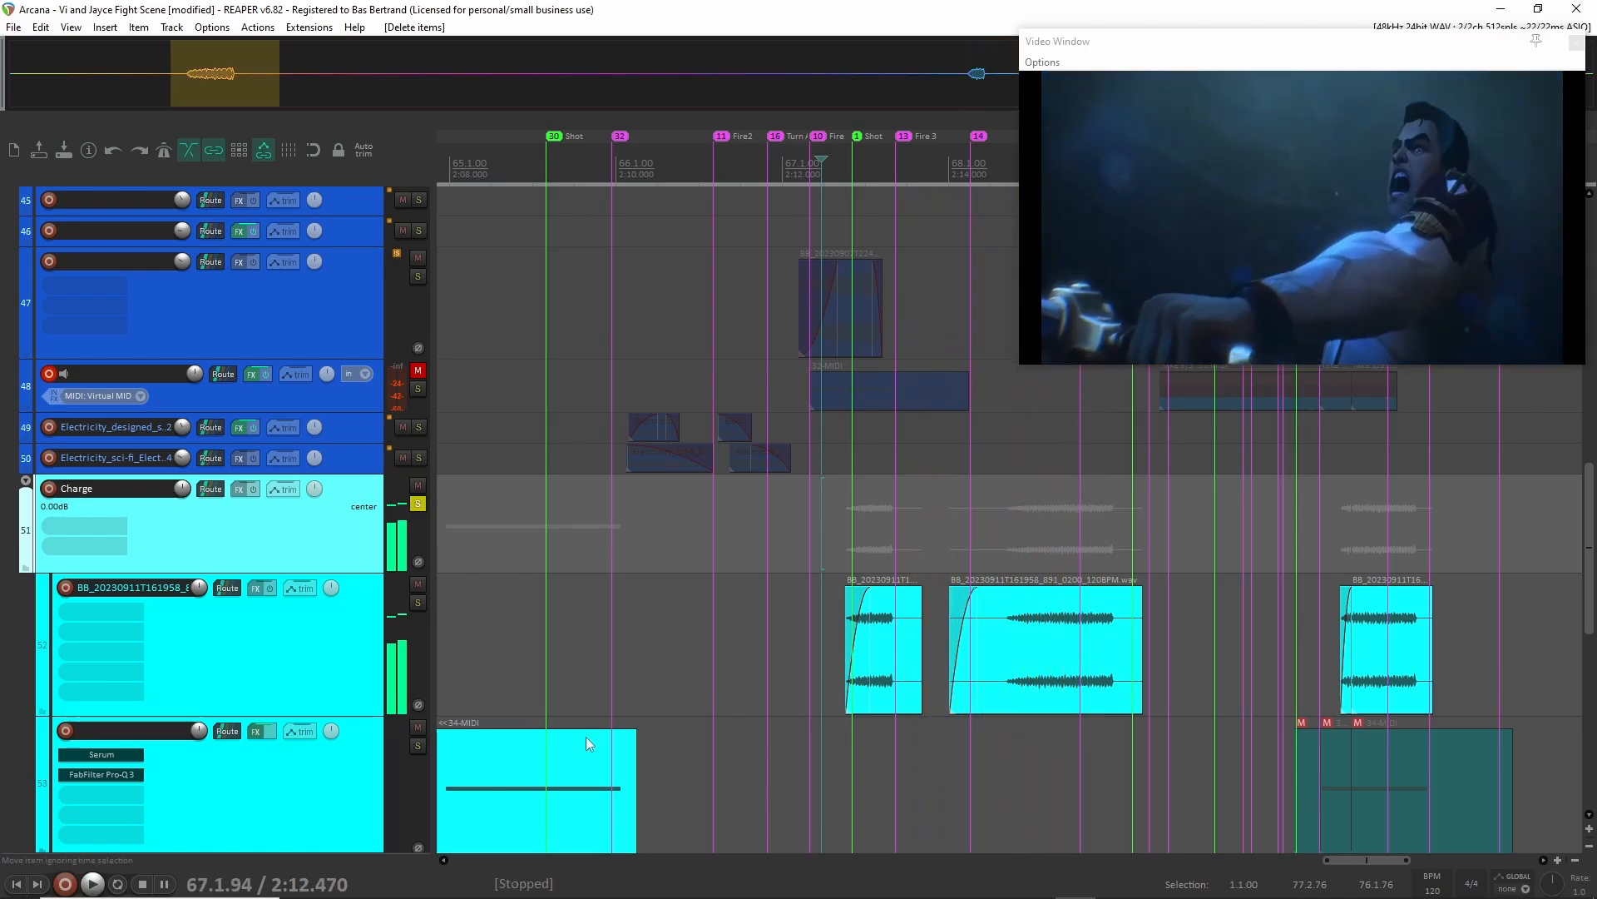
scroll(491, 748, left, 2)
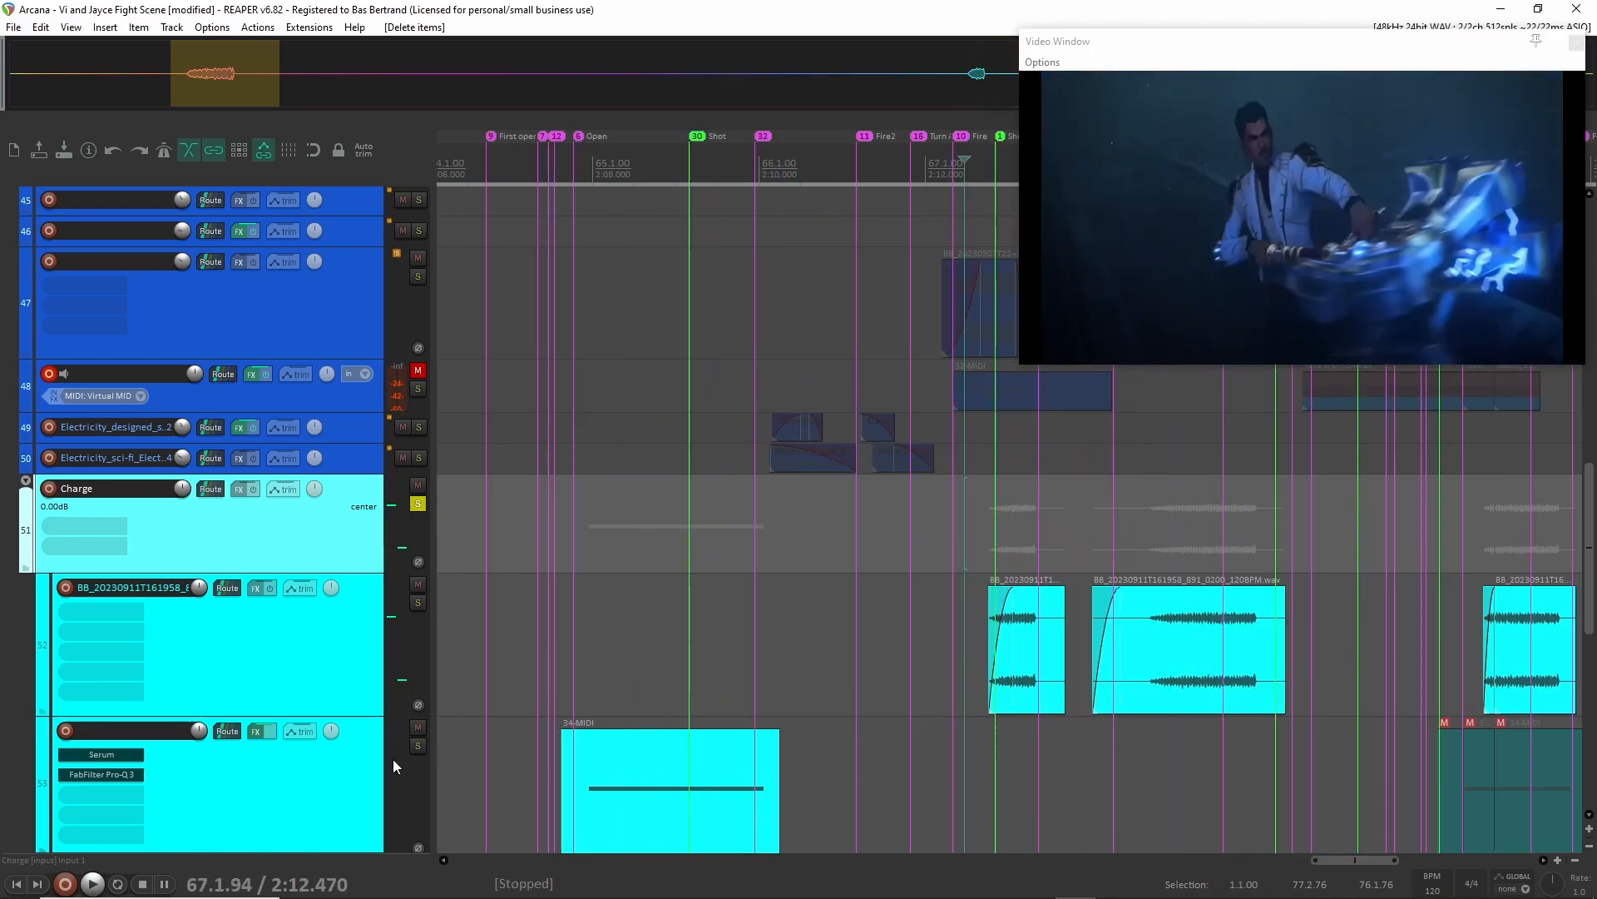
click(418, 503)
scroll(921, 529, right, 4)
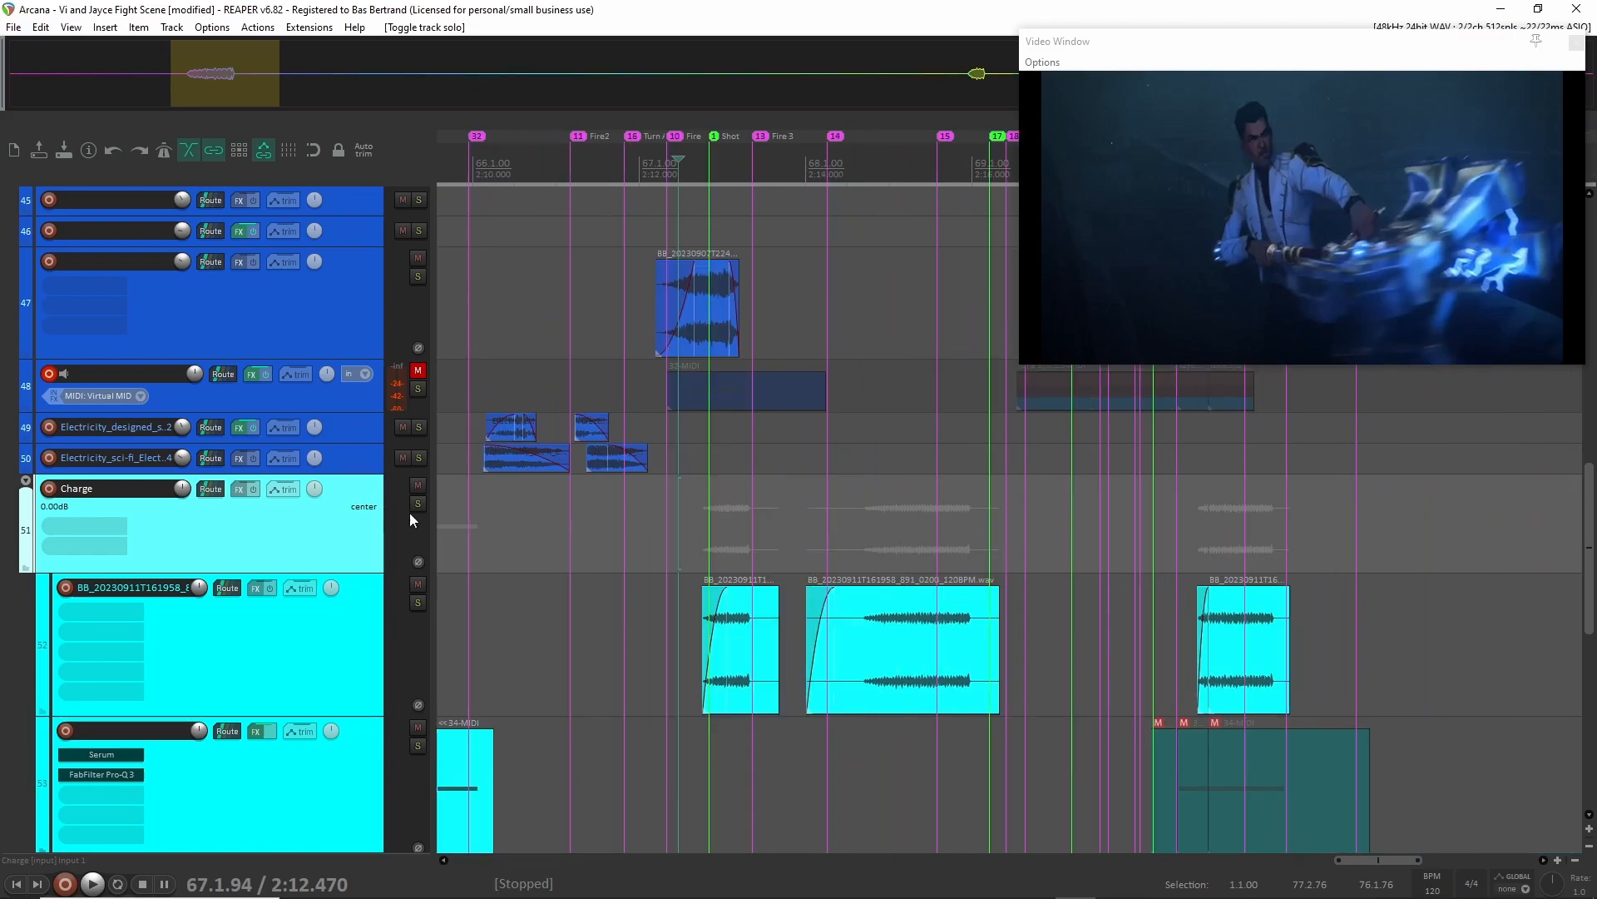
Shrink the Charge folder's child tracks and play the Charge and Electric layers together from about 2:10.9.
click(25, 481)
click(542, 533)
key(space)
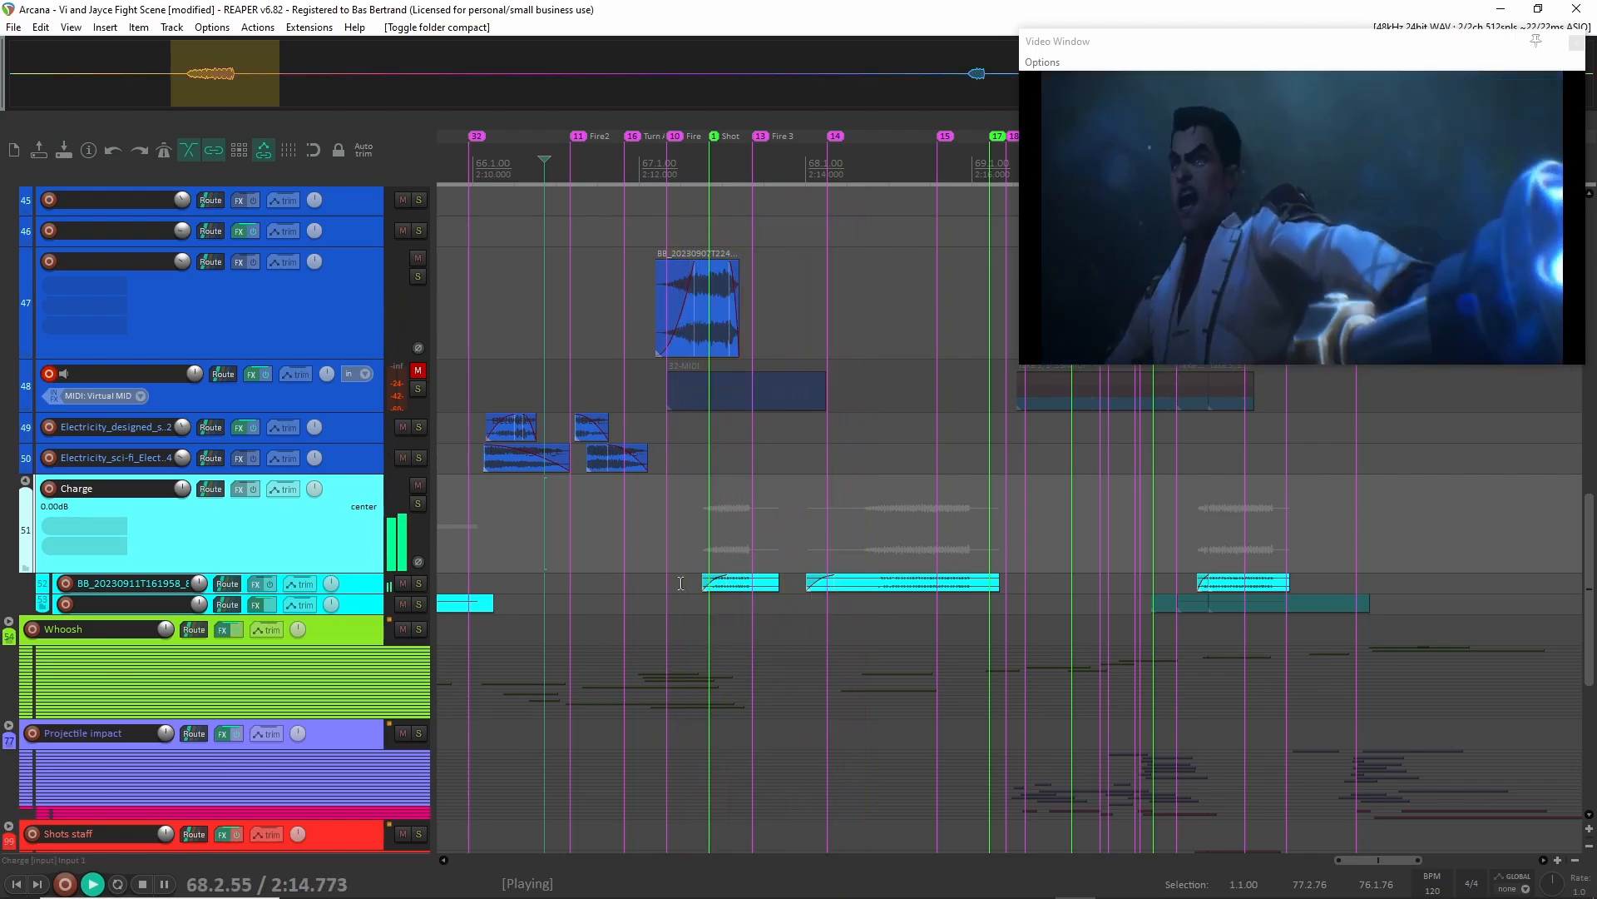
key(space)
Release the solo on the Electric group and collapse its child tracks fully.
scroll(428, 529, up, 3)
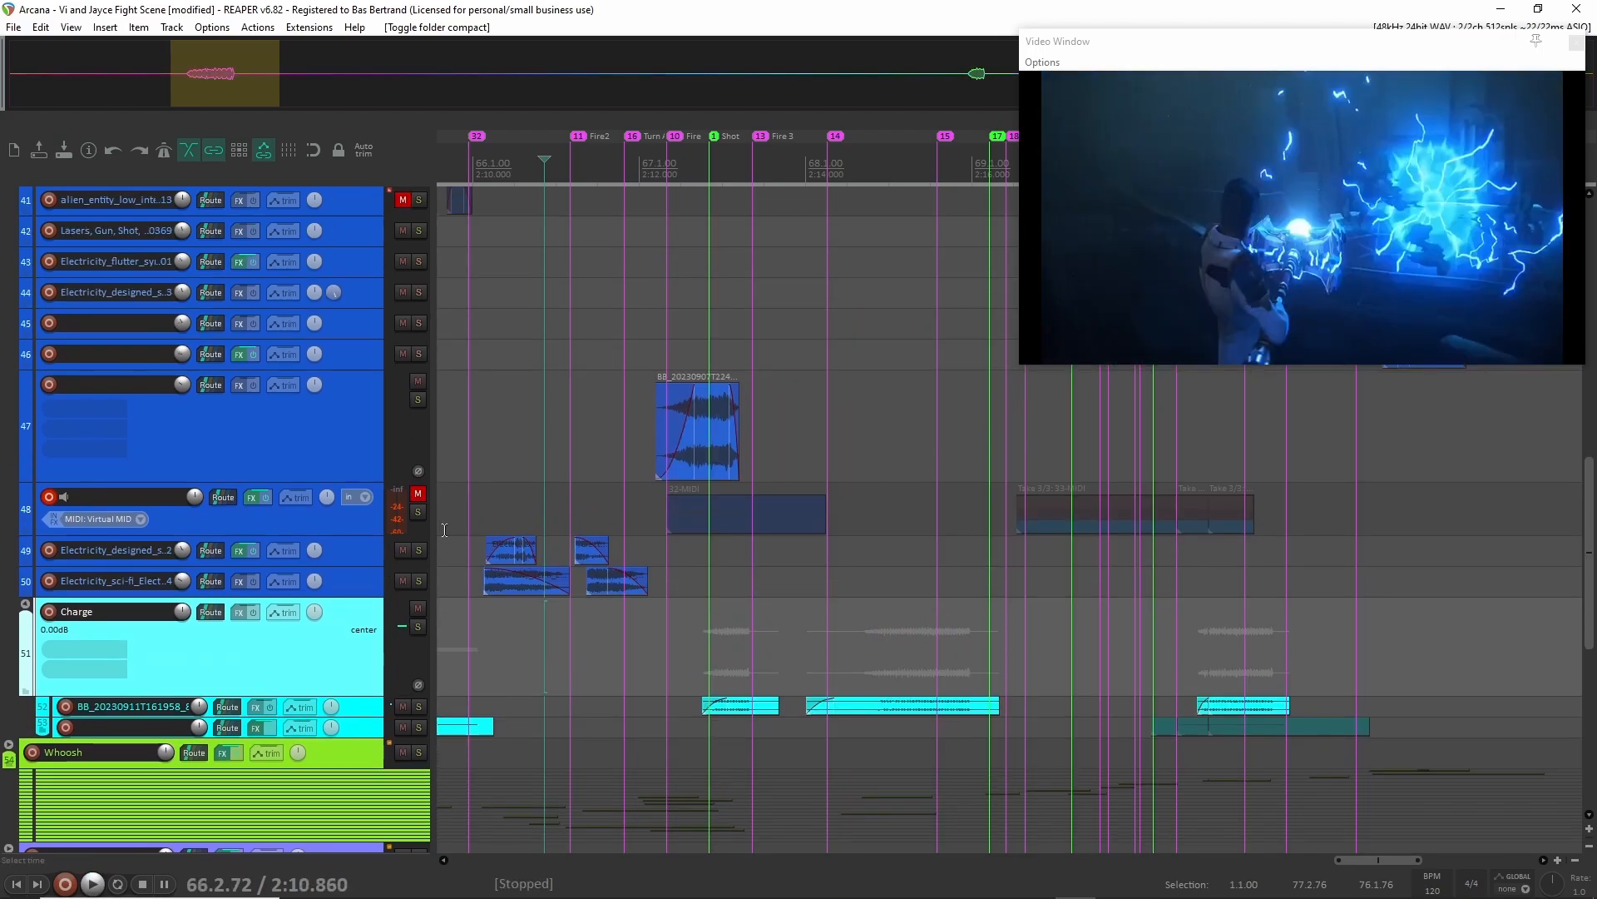
scroll(428, 529, up, 15)
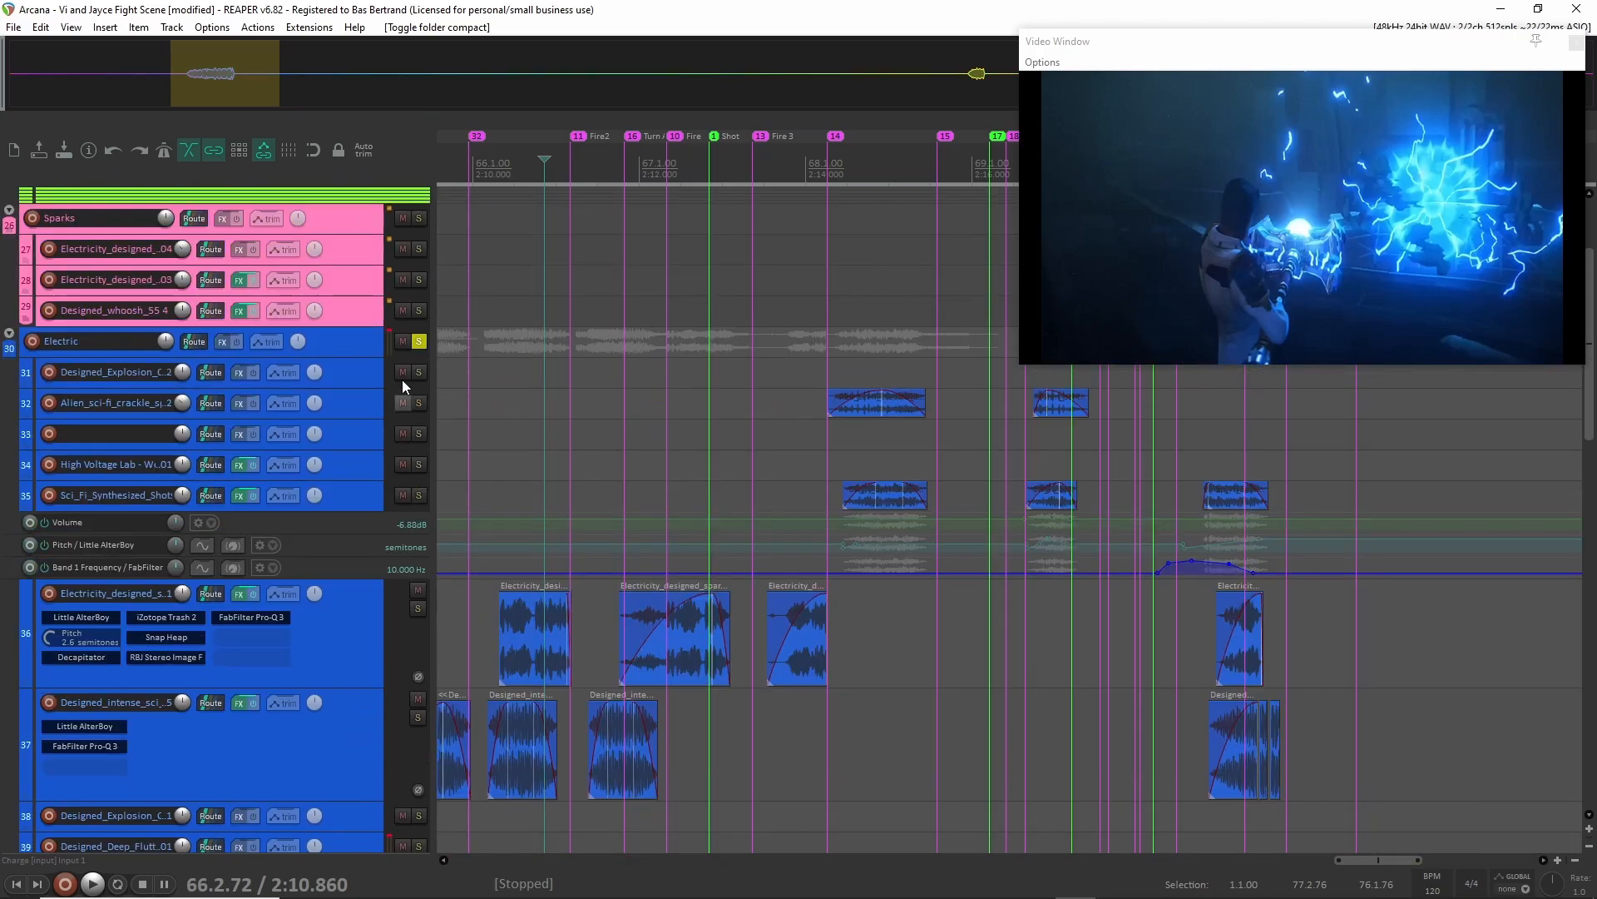
click(417, 497)
click(9, 488)
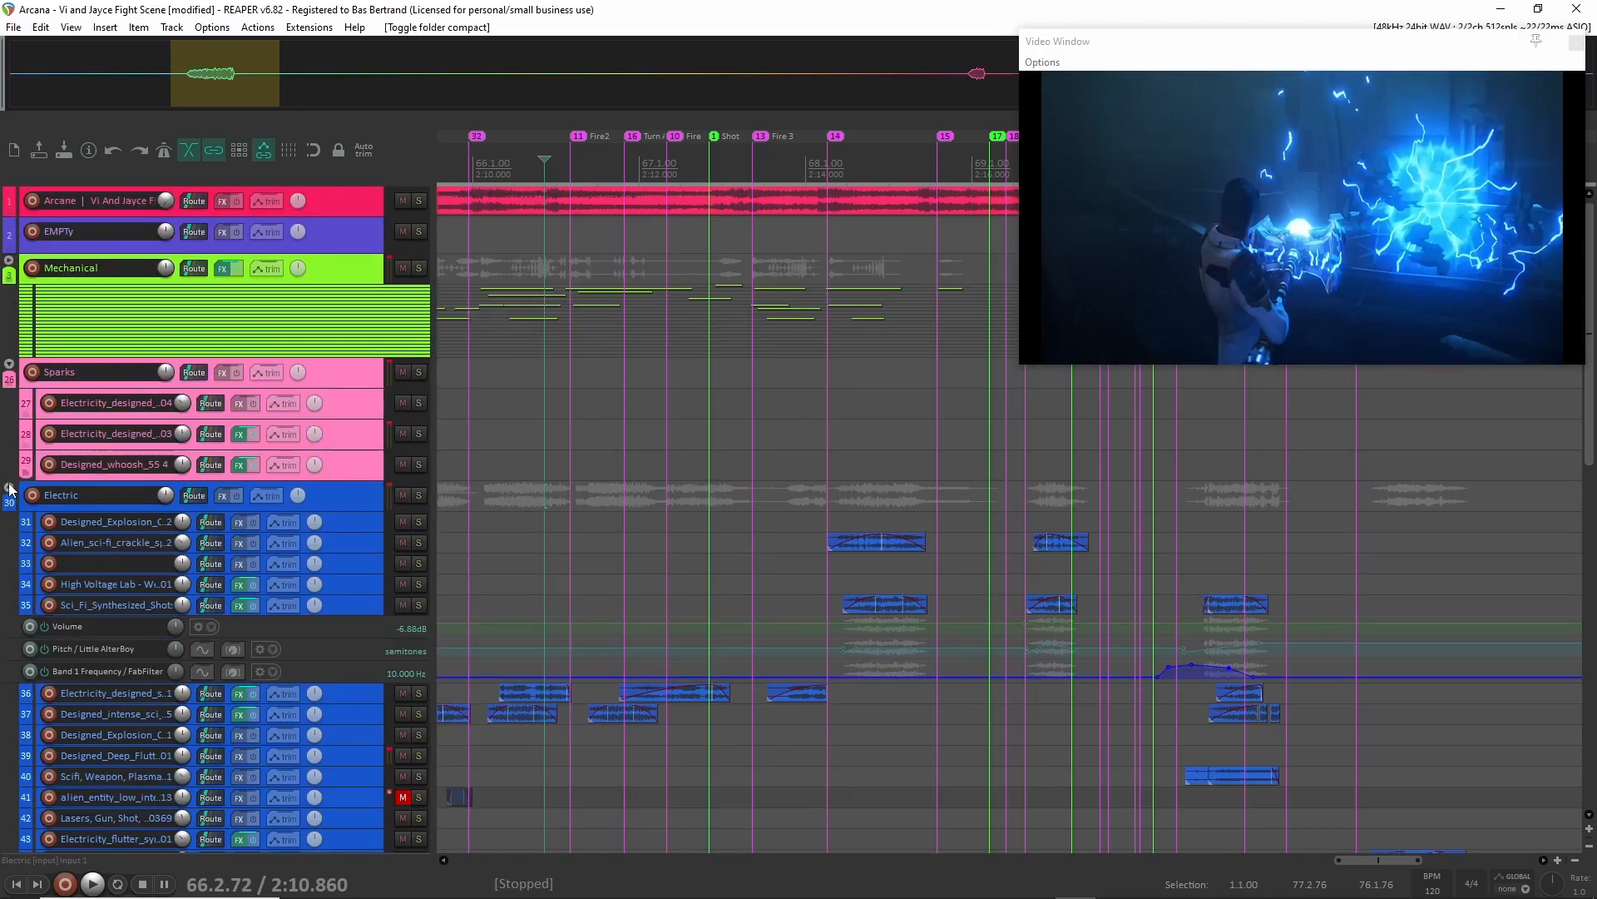
click(9, 487)
Expand the Whoosh folder to show its child tracks and solo the group.
scroll(717, 606, down, 3)
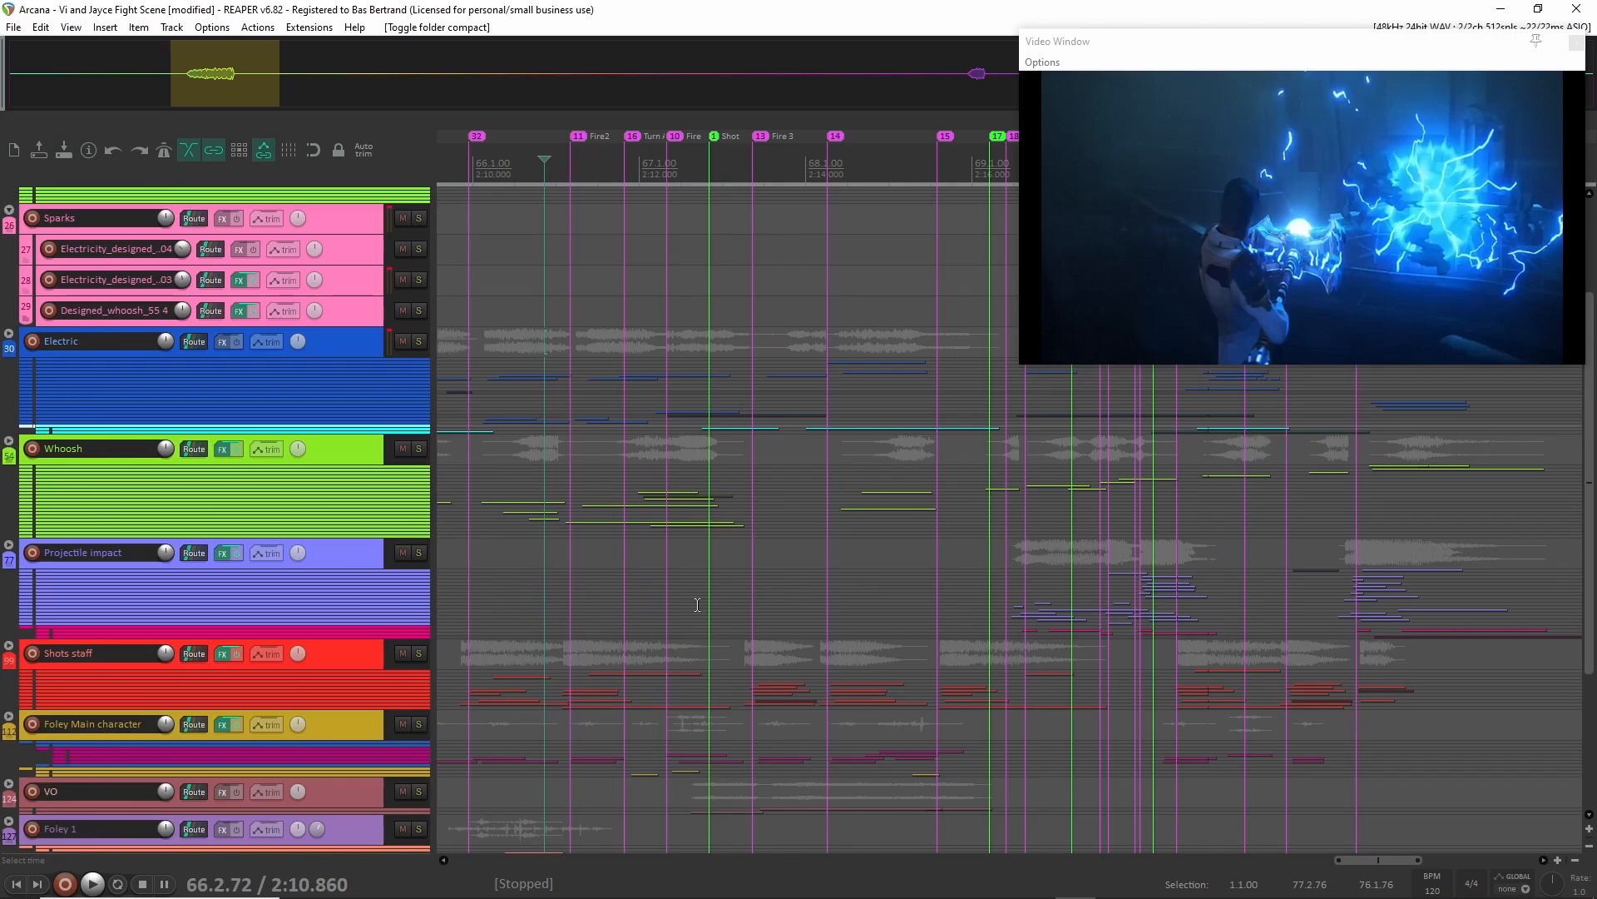
click(8, 442)
scroll(386, 443, down, 1)
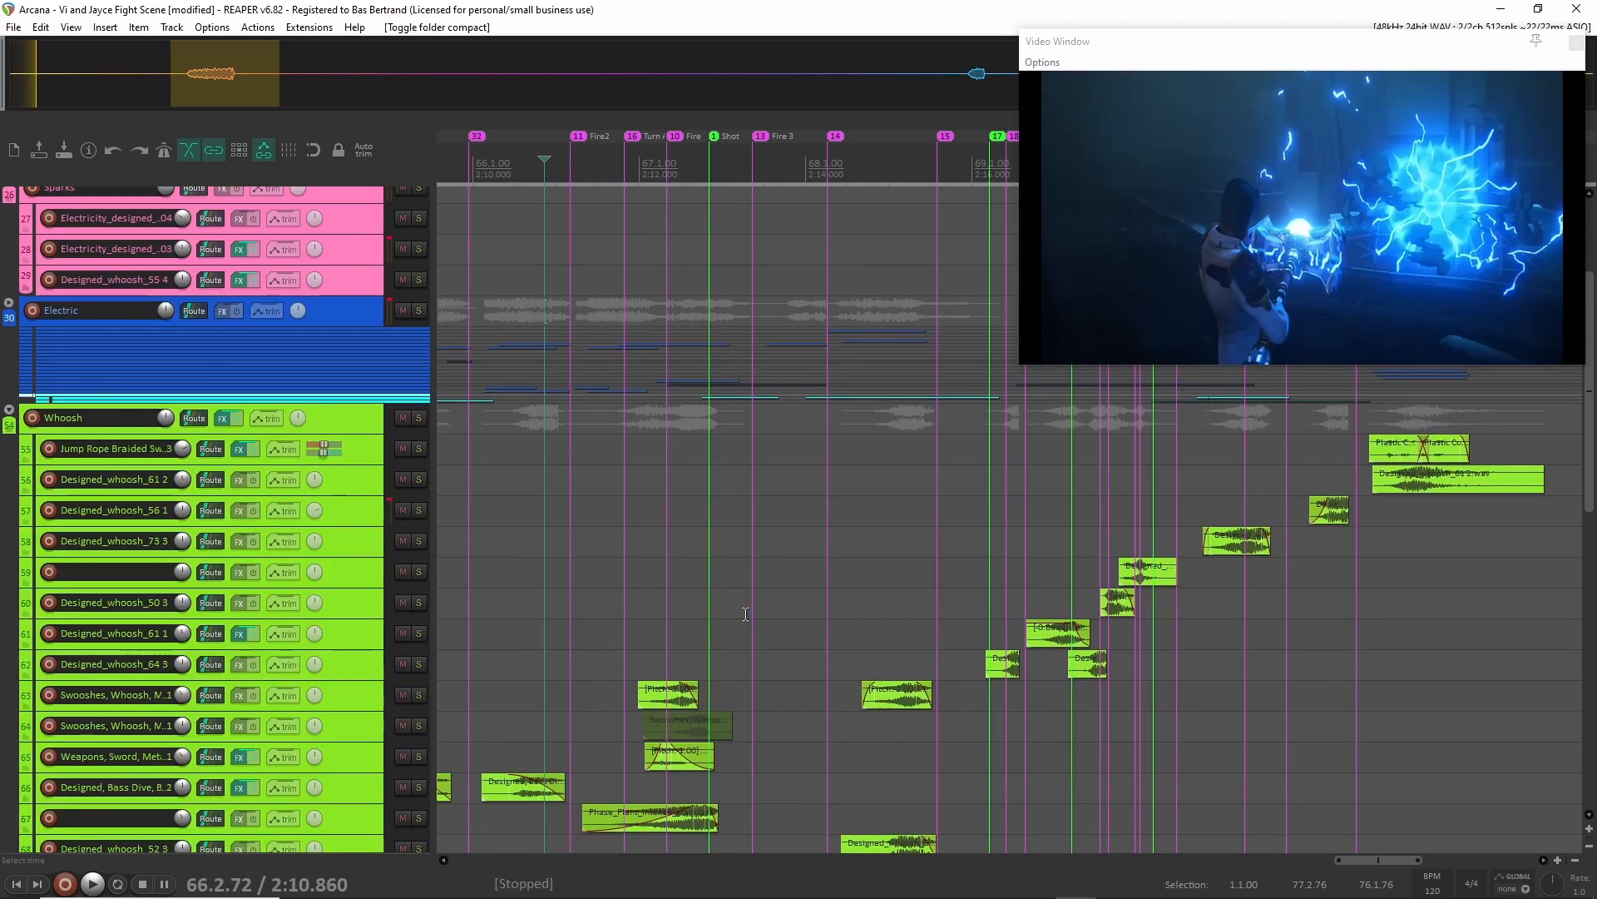
click(418, 417)
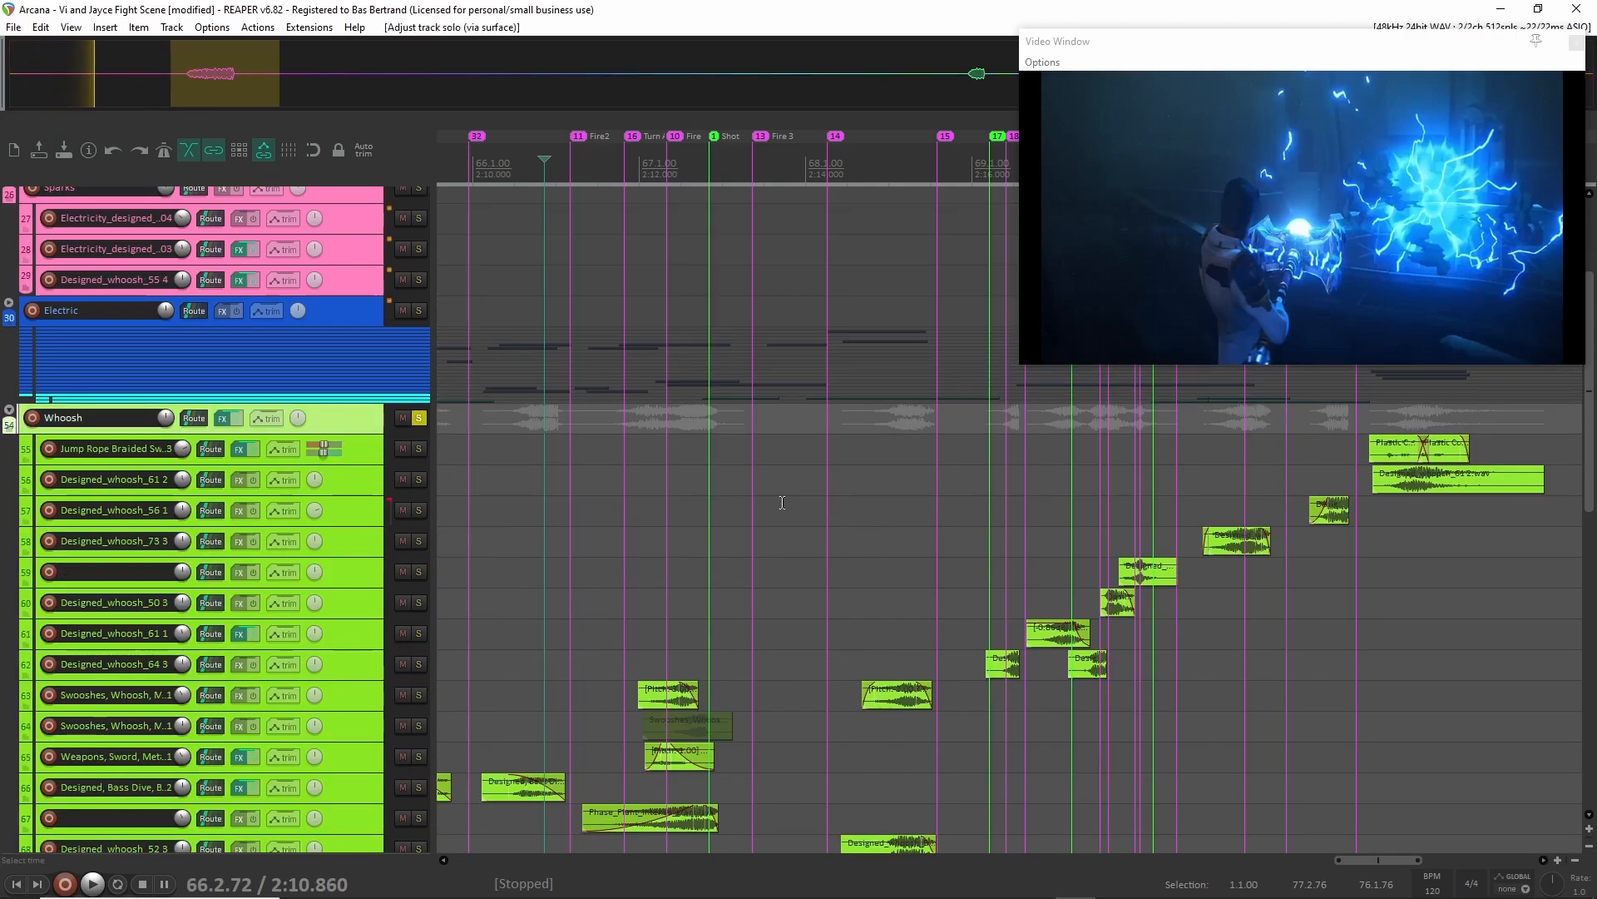
Audition the Whoosh group from about 2:12.9 and again from about 2:12.6, and release its solo.
click(713, 404)
key(space)
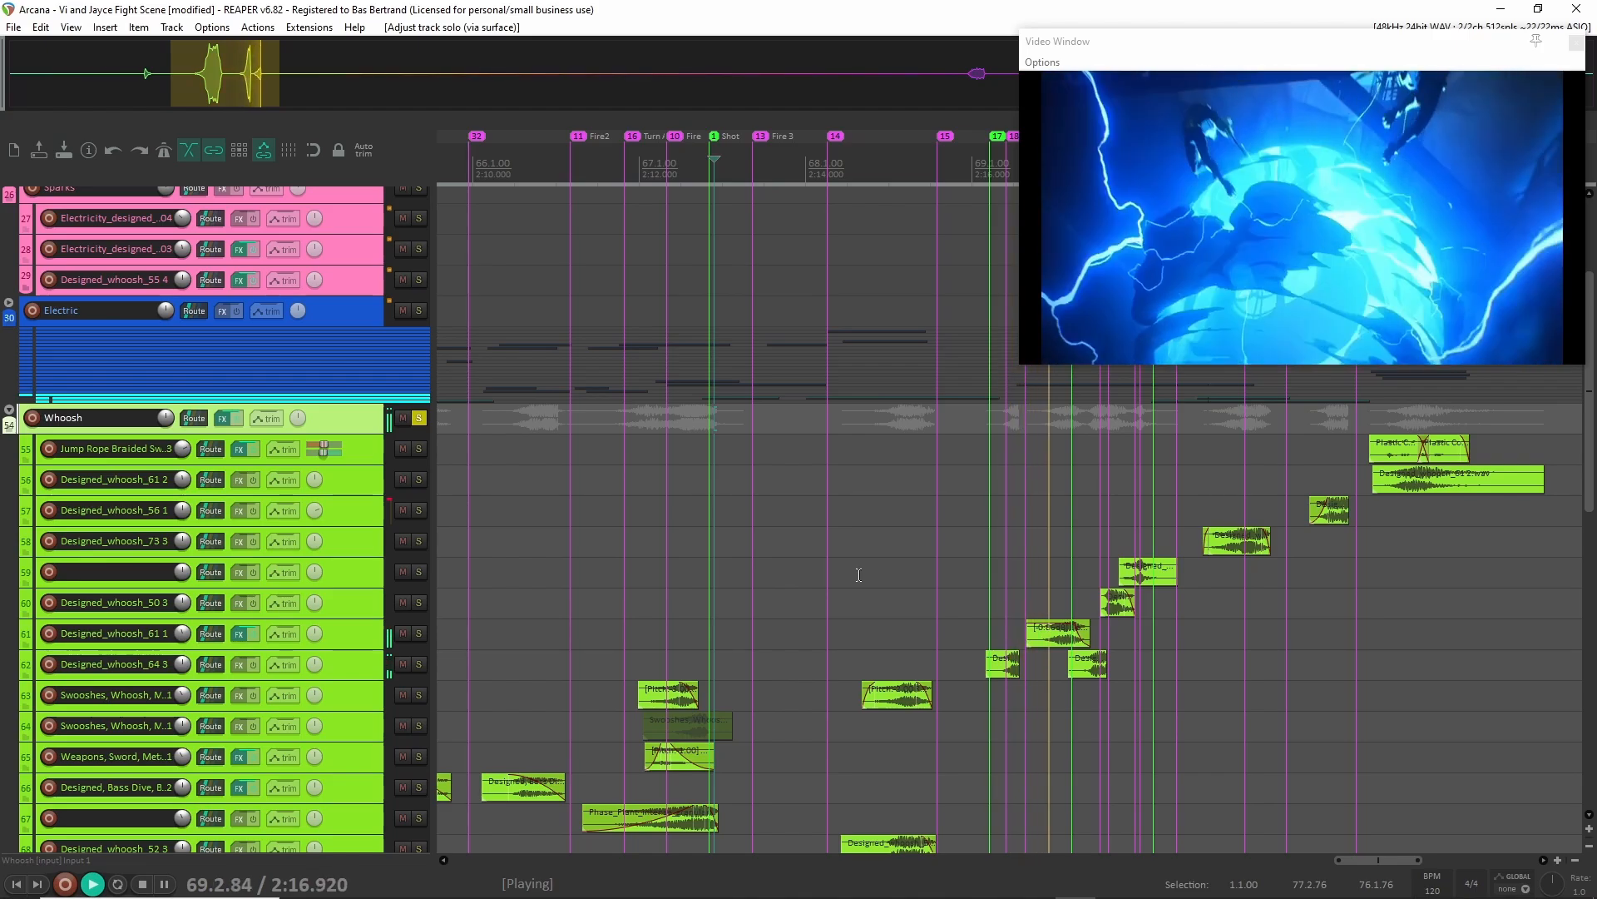
key(space)
click(691, 468)
key(space)
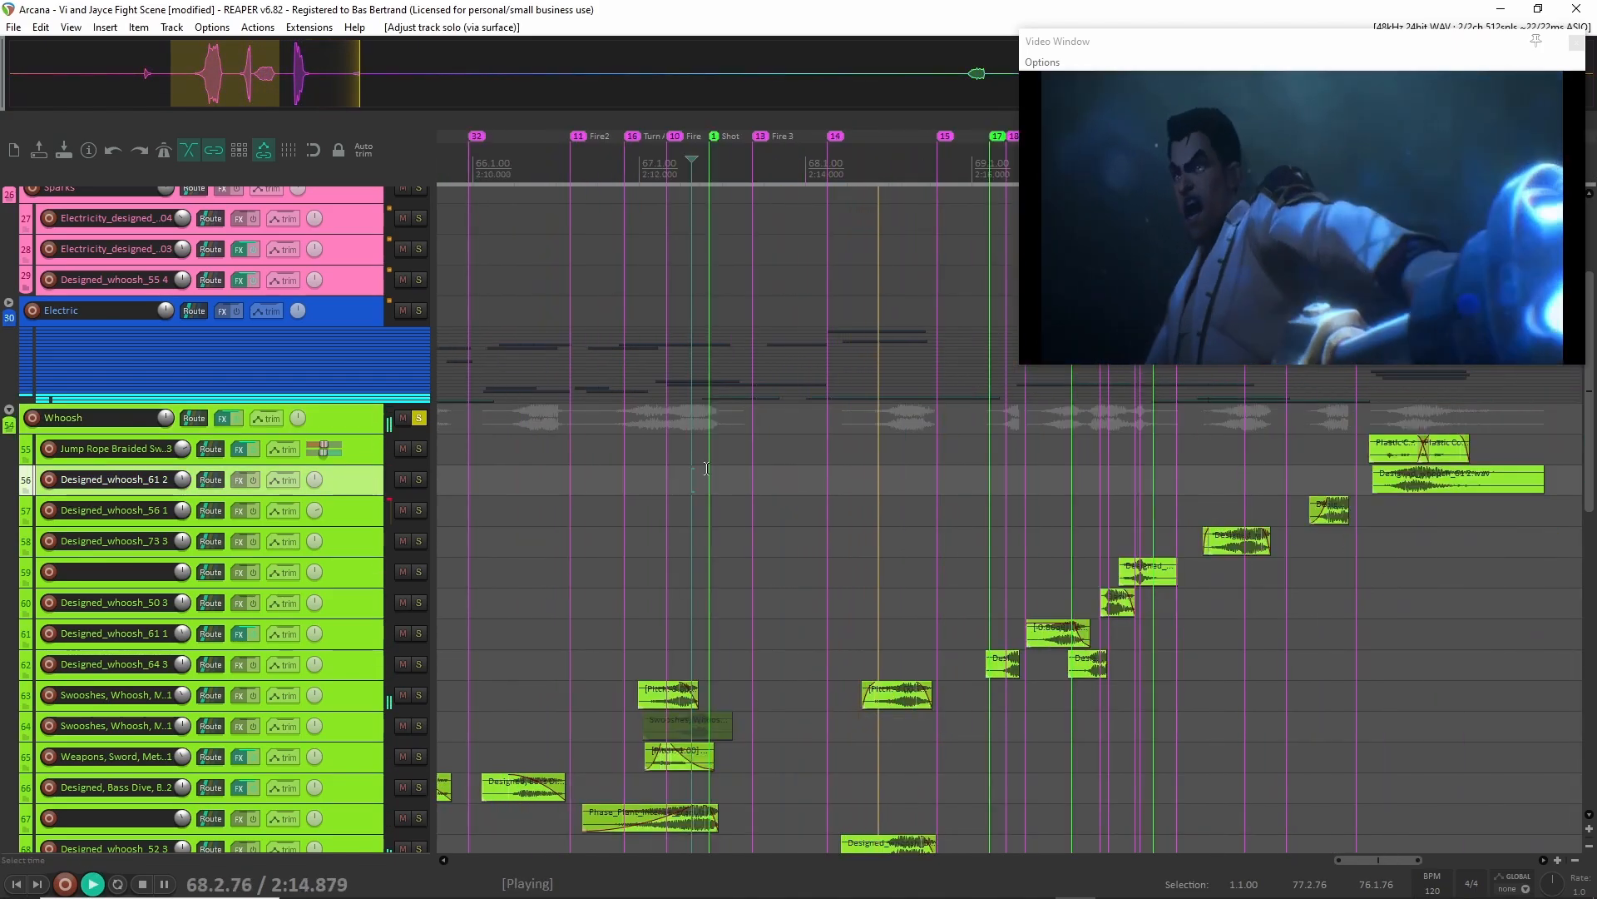
key(space)
scroll(377, 330, down, 8)
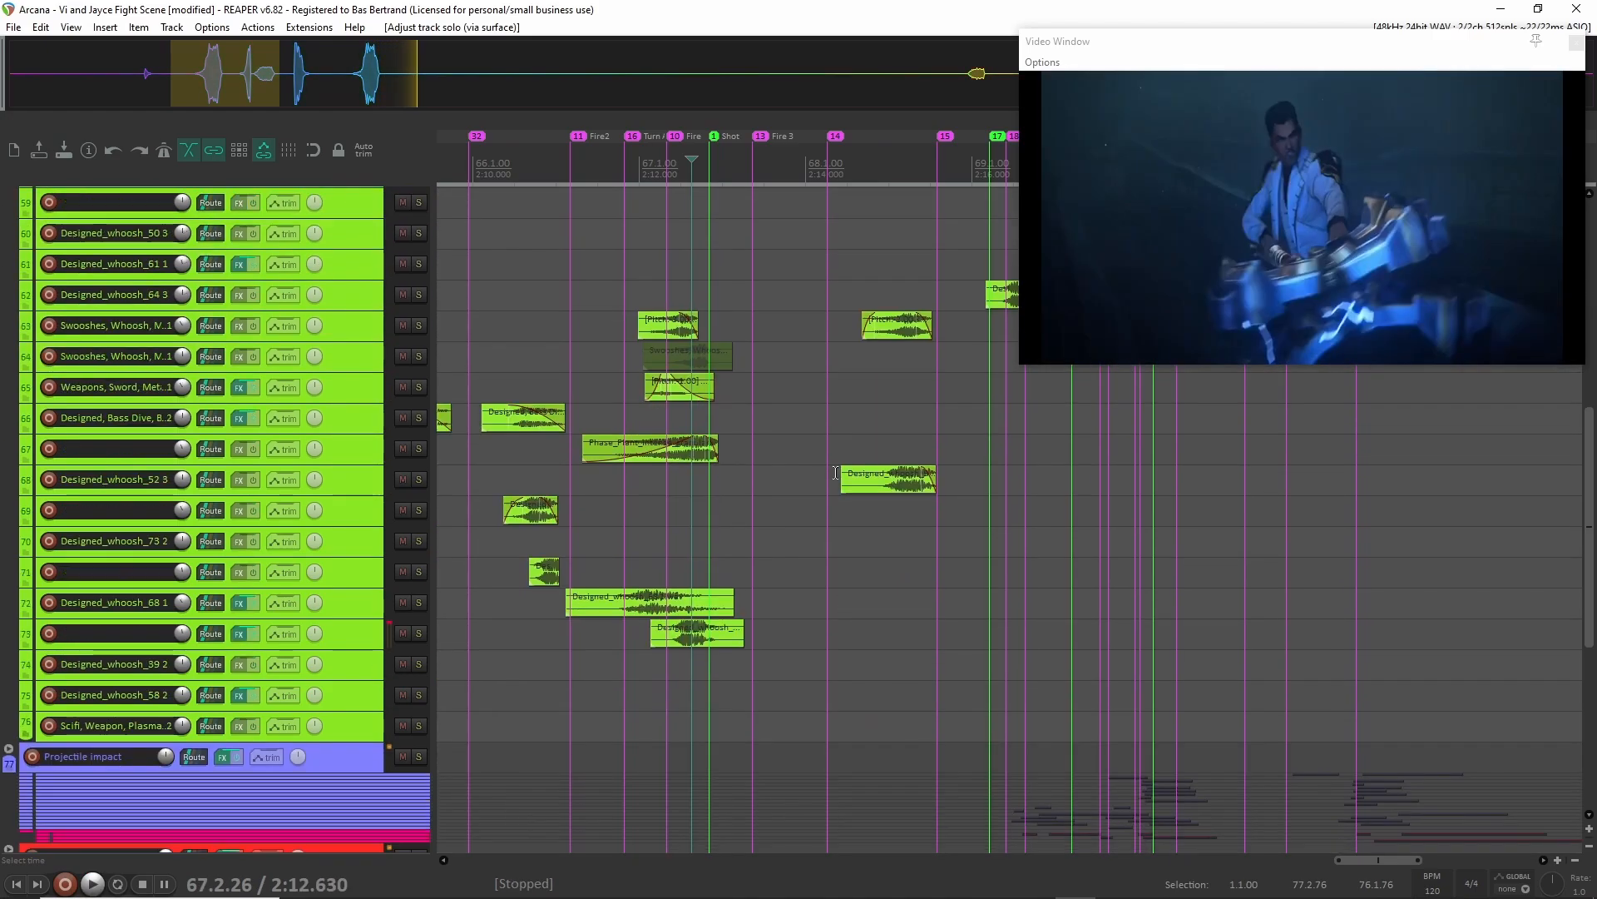
scroll(377, 330, up, 3)
click(418, 296)
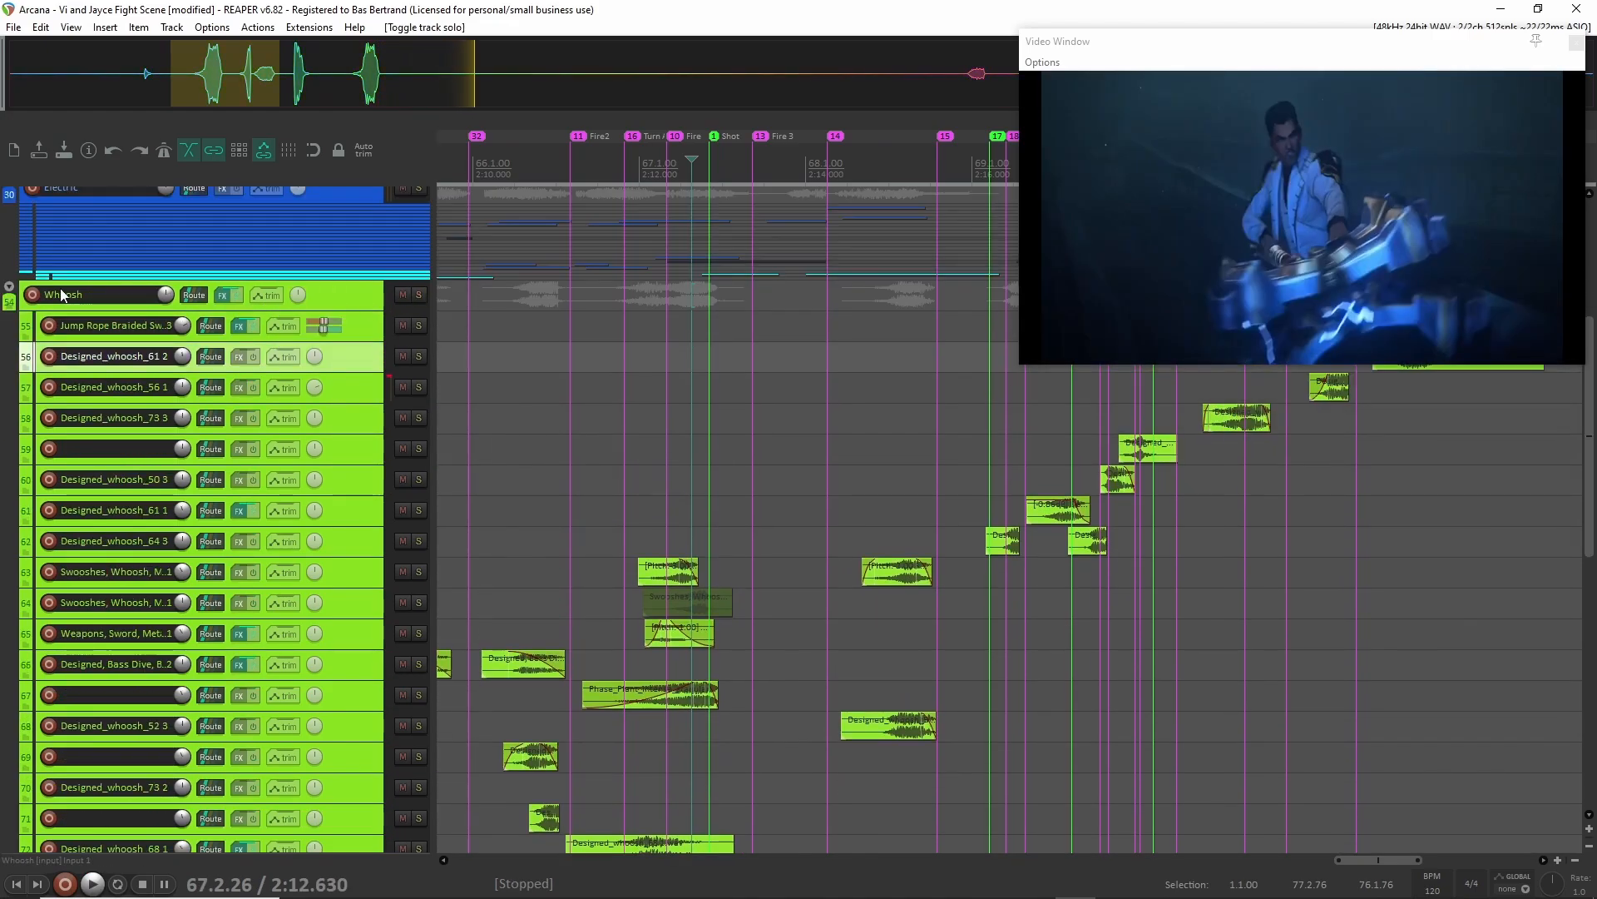
Enlarge track 68 in the Whoosh group and place the edit cursor at the start of its Designed_whoosh_52 3 clip.
scroll(919, 577, down, 3)
scroll(919, 578, up, 4)
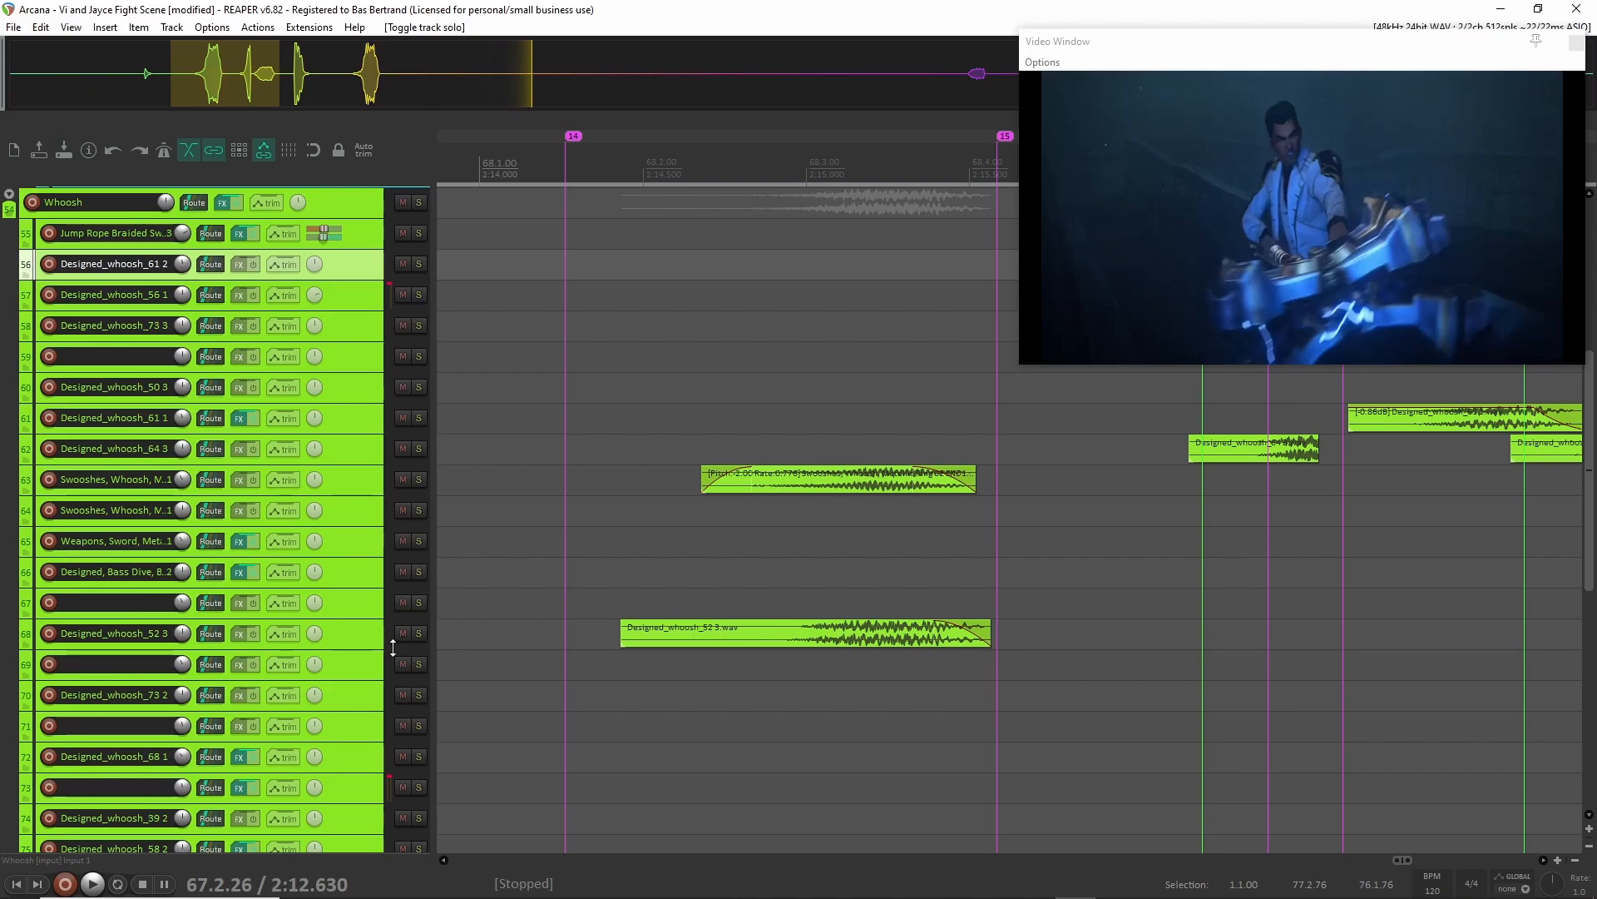
drag(379, 647, 376, 746)
click(696, 682)
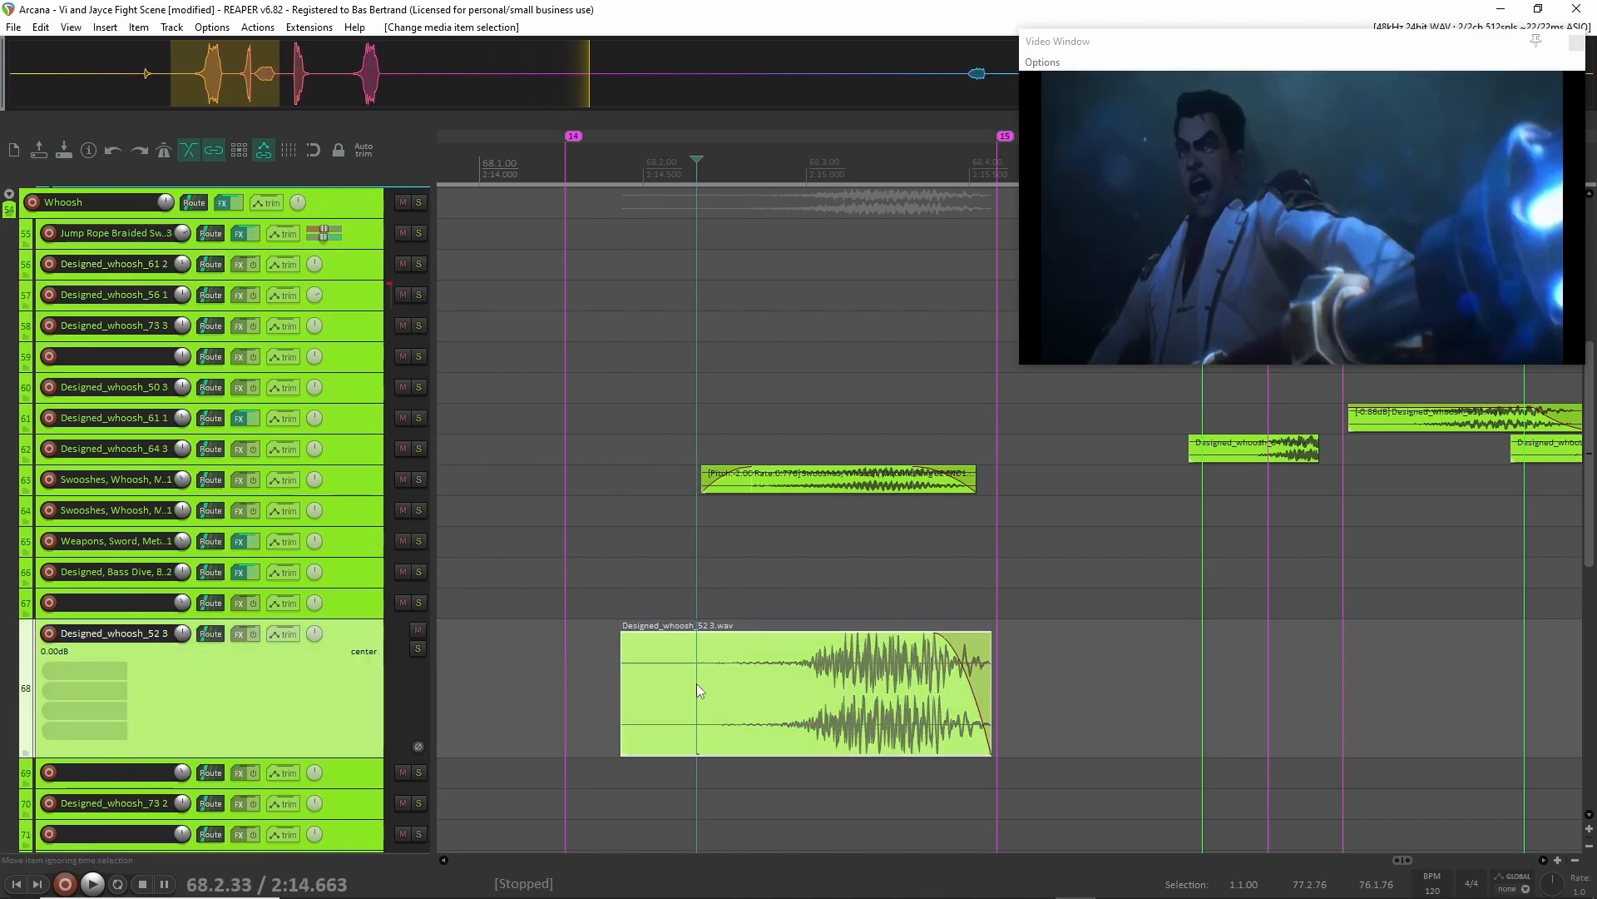
click(620, 705)
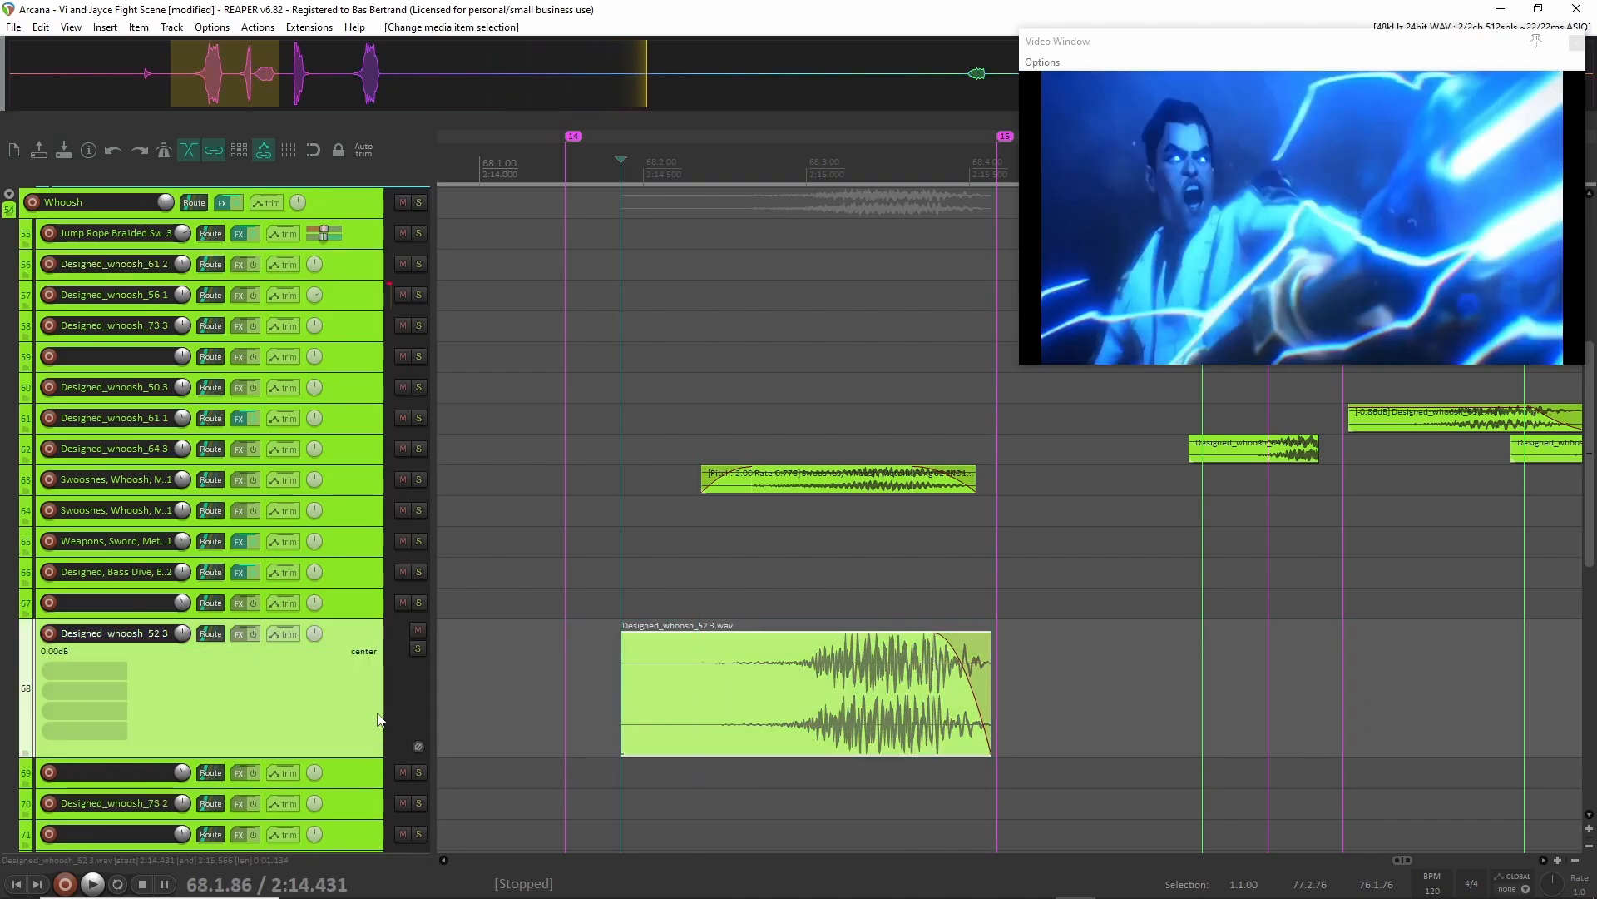
Solo track 68, audition the Designed_whoosh_52 3 clip from its start, and release the solo.
key(F6)
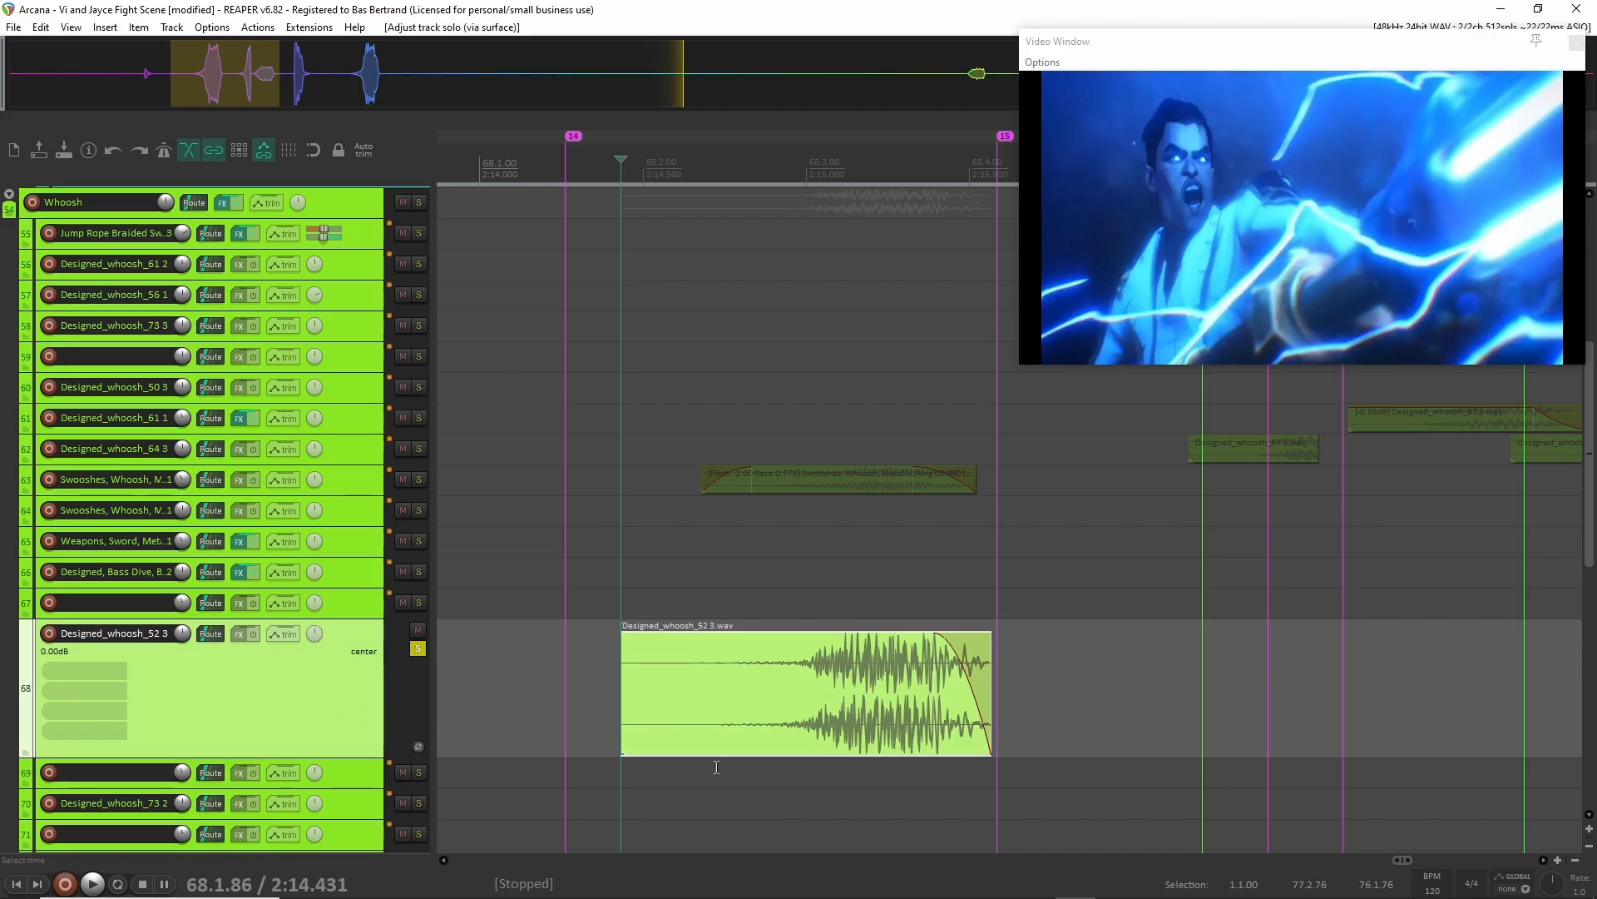
key(space)
key(space)
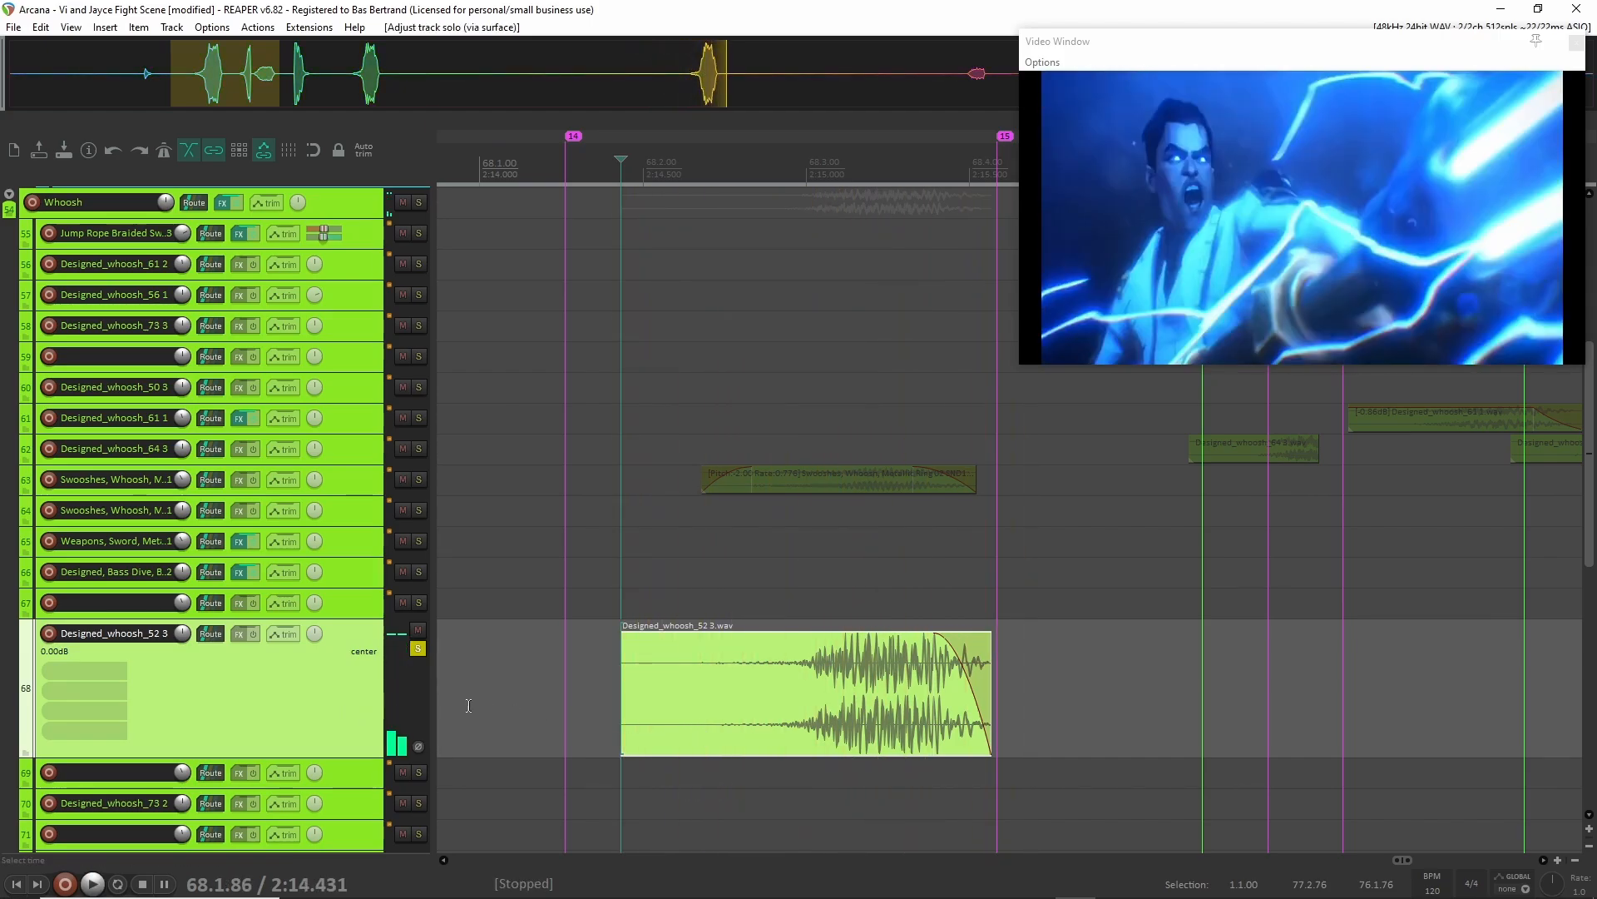
click(418, 648)
Enlarge track 63 and audition its Swooshes, Whoosh, Metallic Ring clip in solo from about 2:14.6, releasing the solo at the end.
click(402, 490)
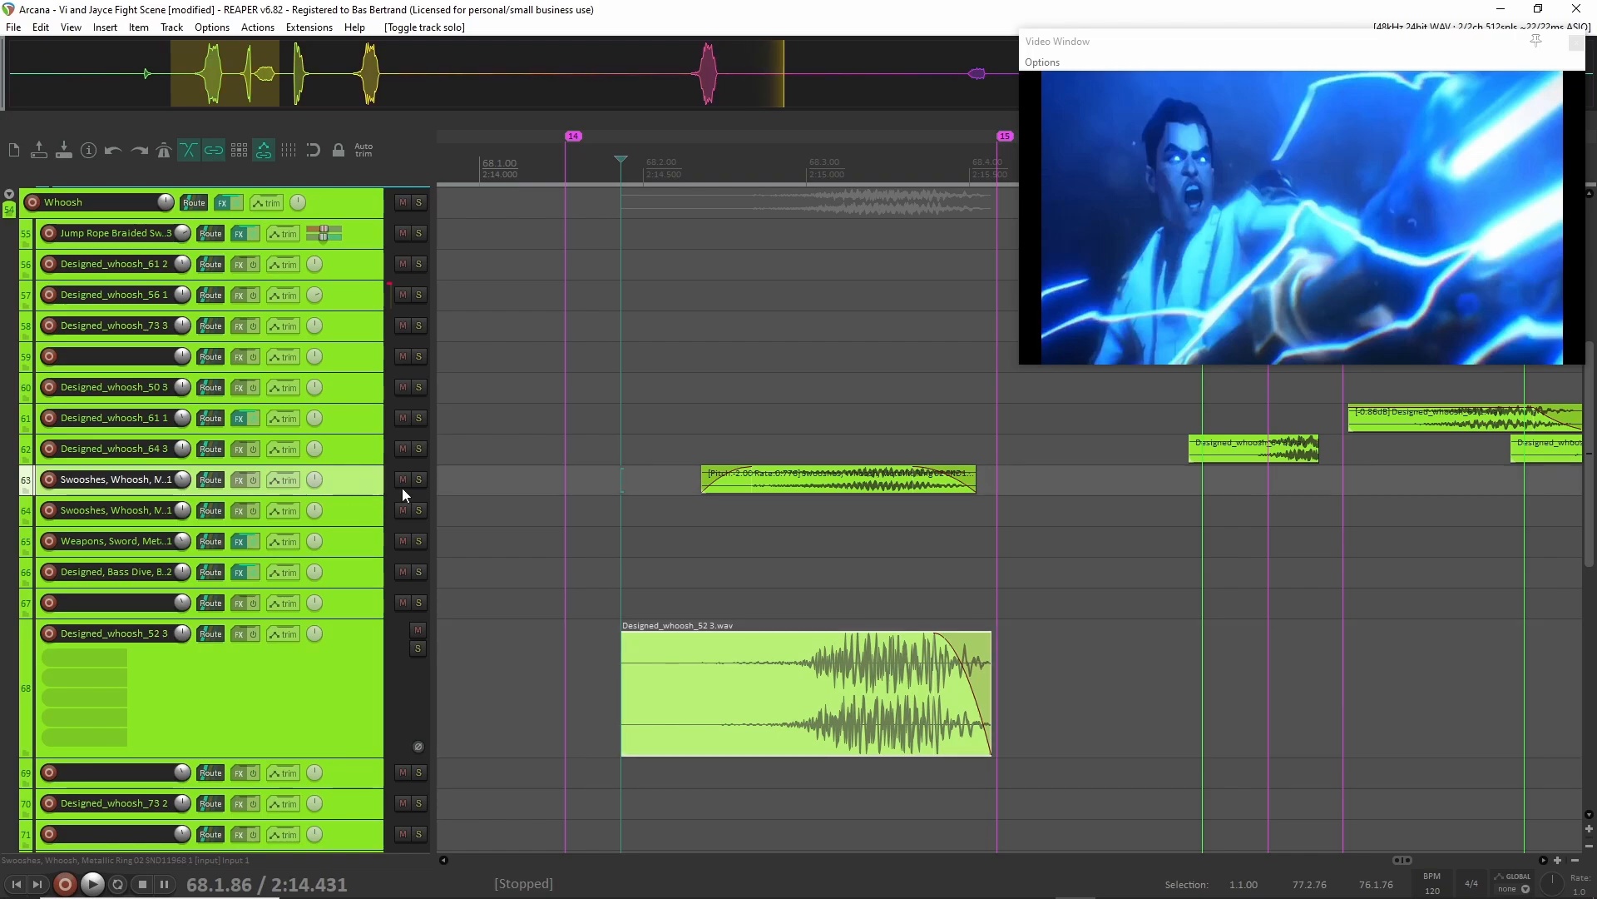
drag(347, 494, 348, 610)
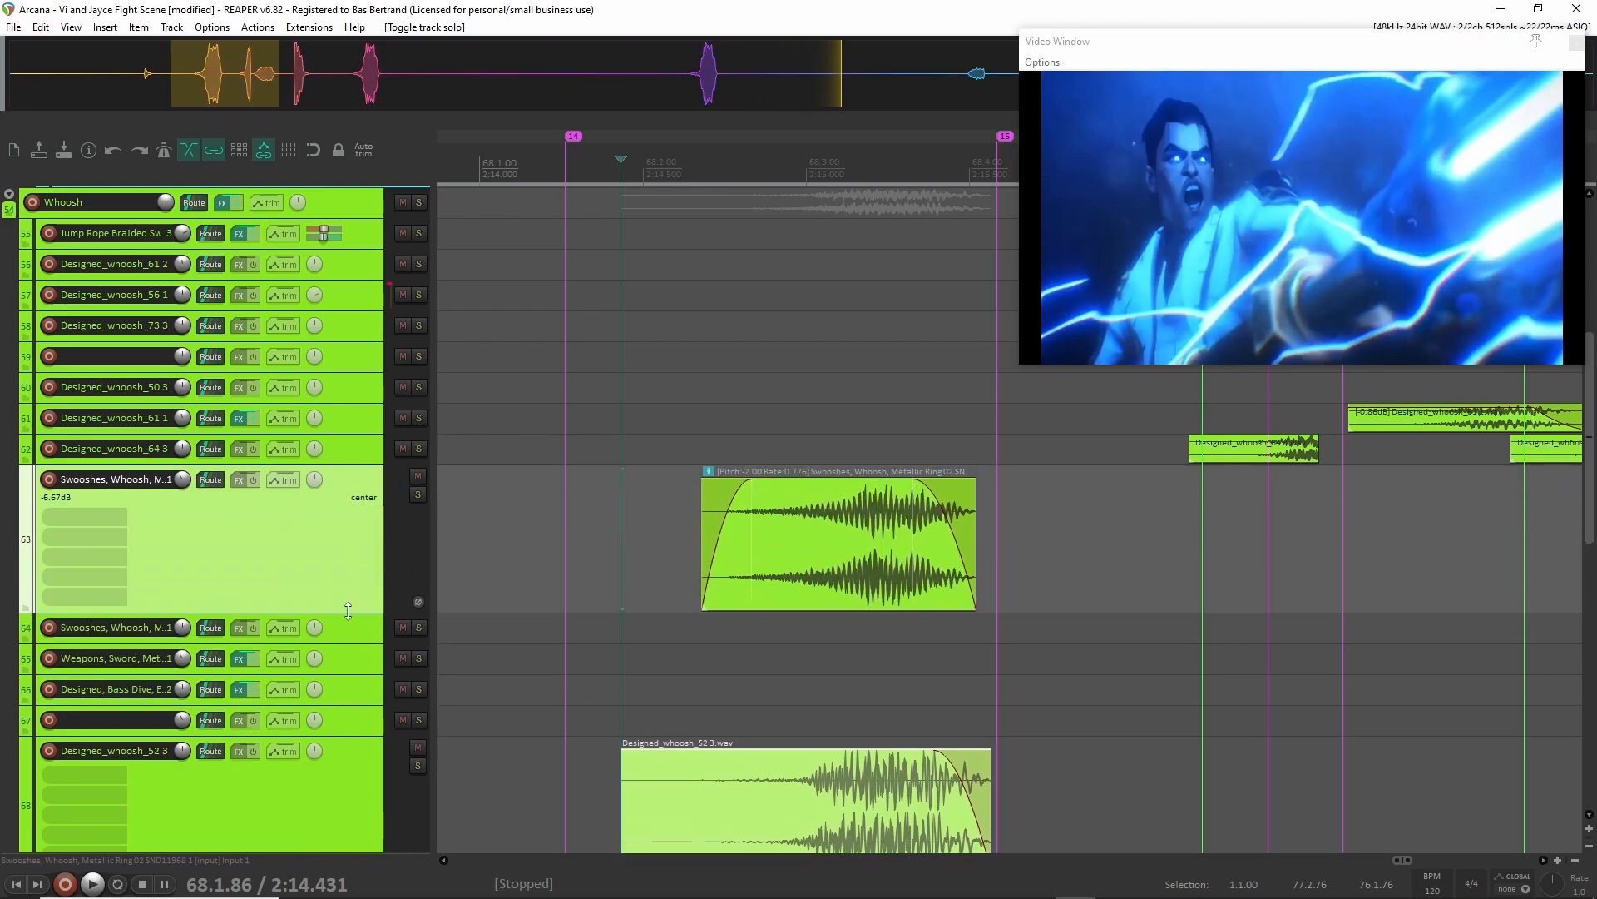
click(682, 549)
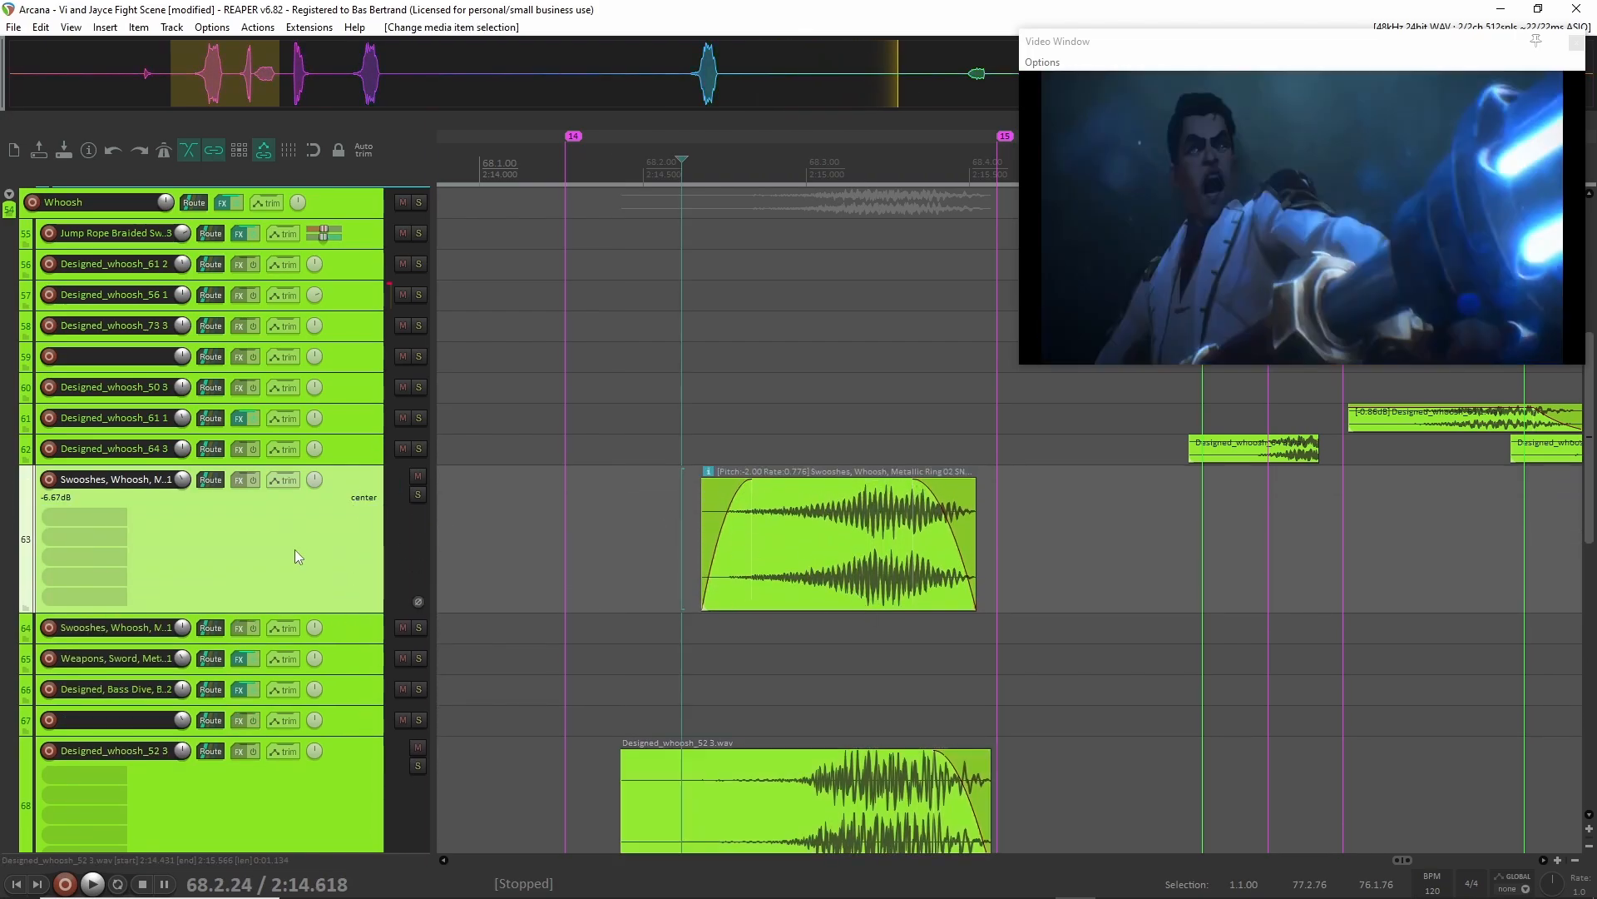
key(F6)
key(space)
key(space)
key(F6)
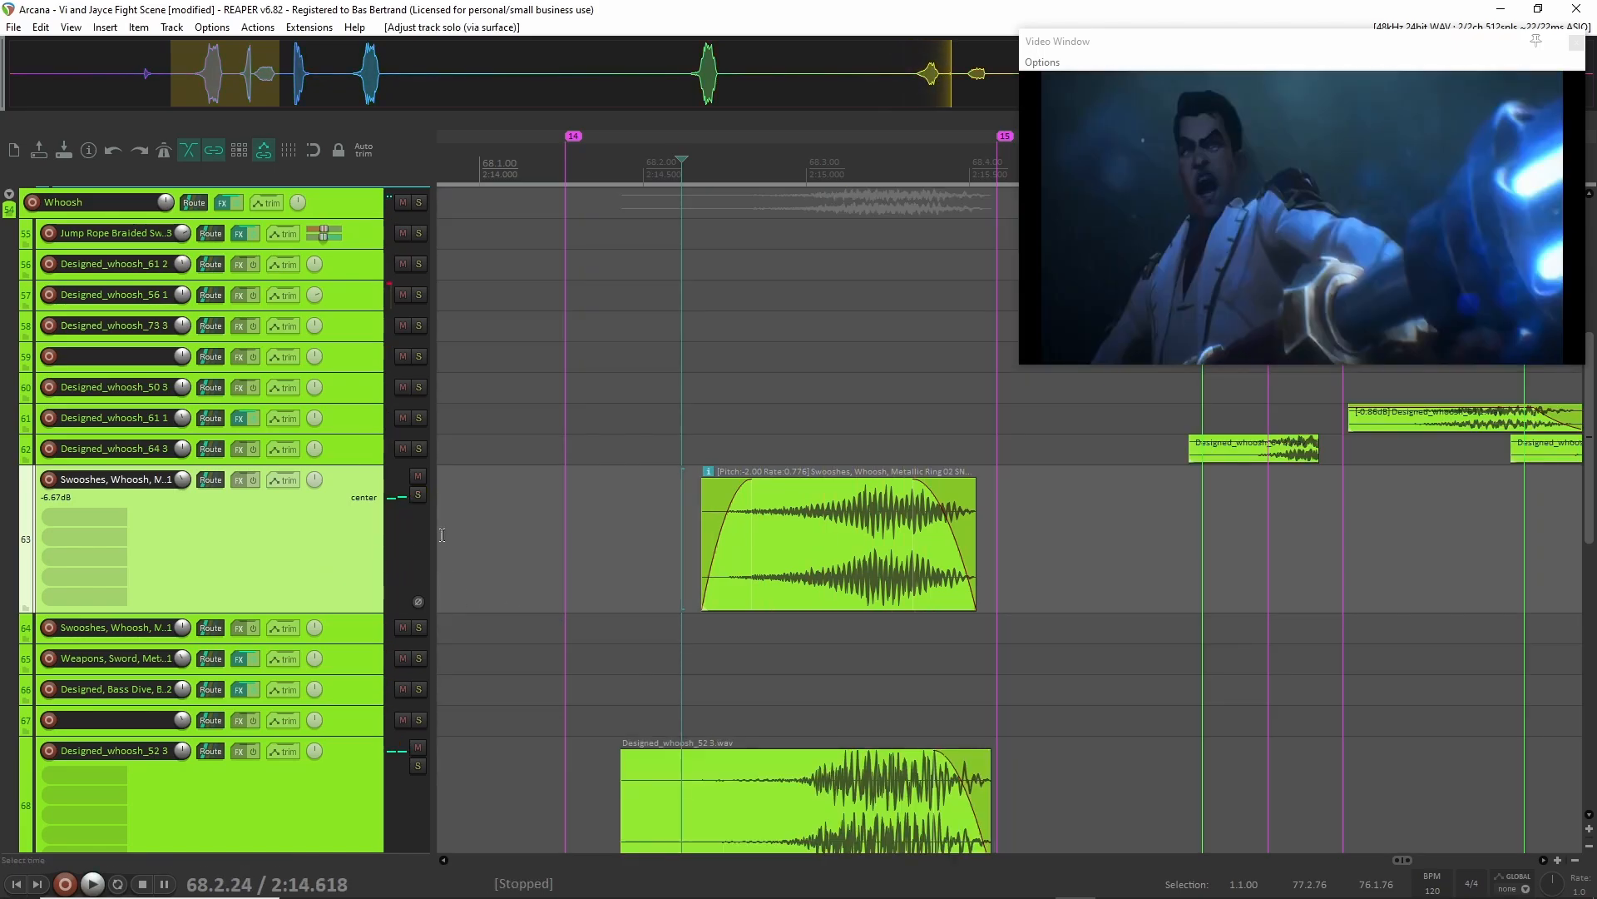
Collapse the Whoosh folder's child tracks fully.
scroll(396, 561, up, 5)
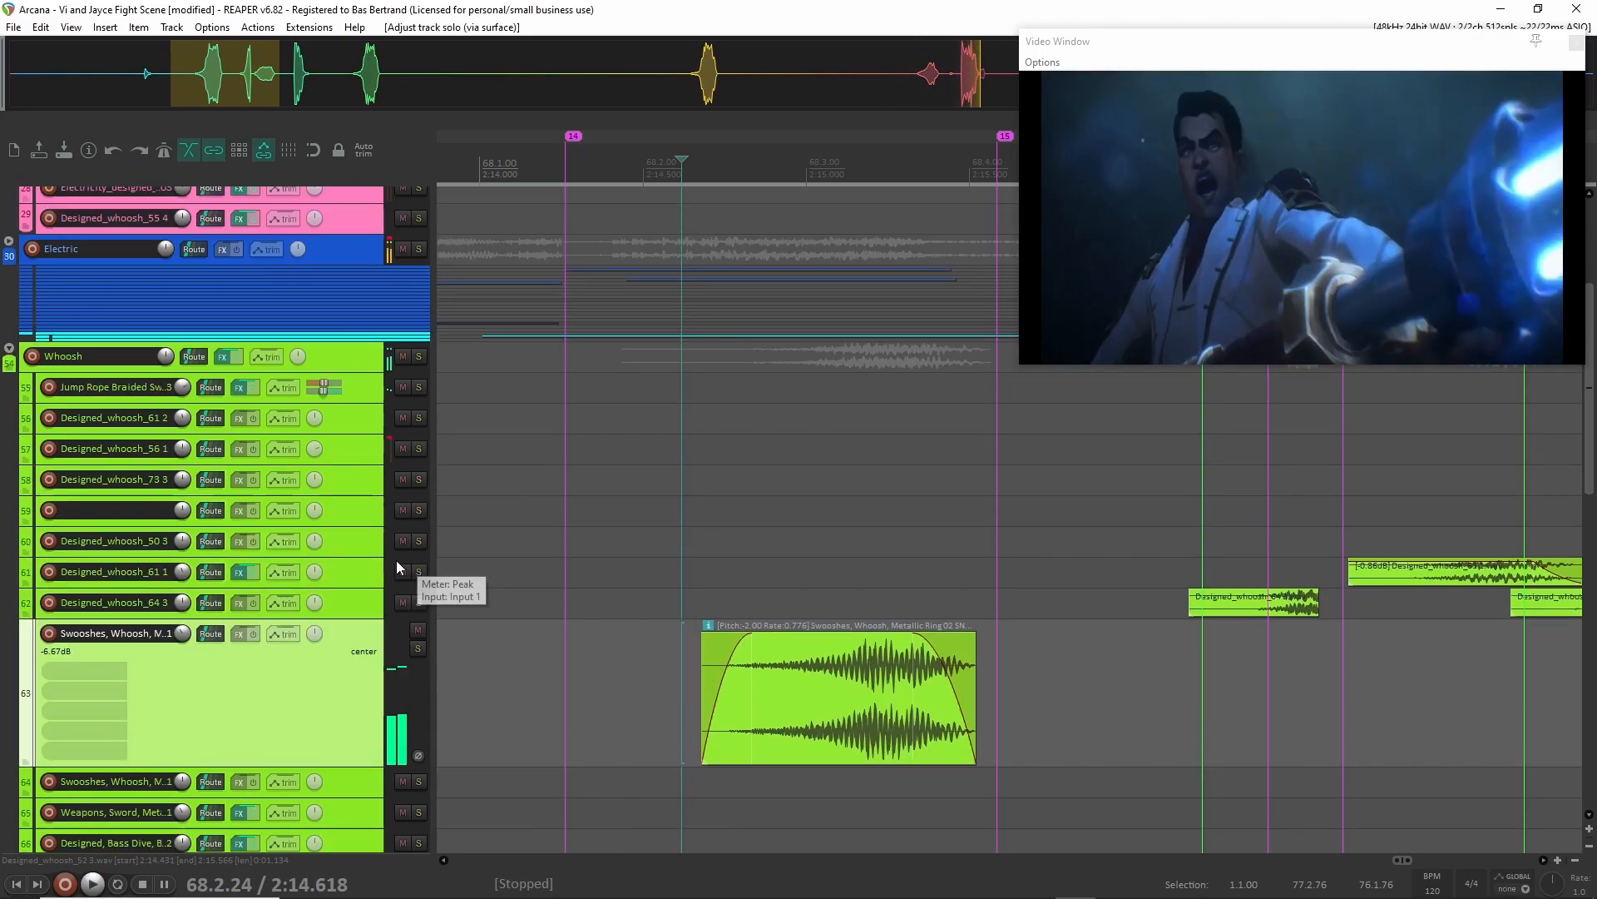
click(8, 441)
click(8, 442)
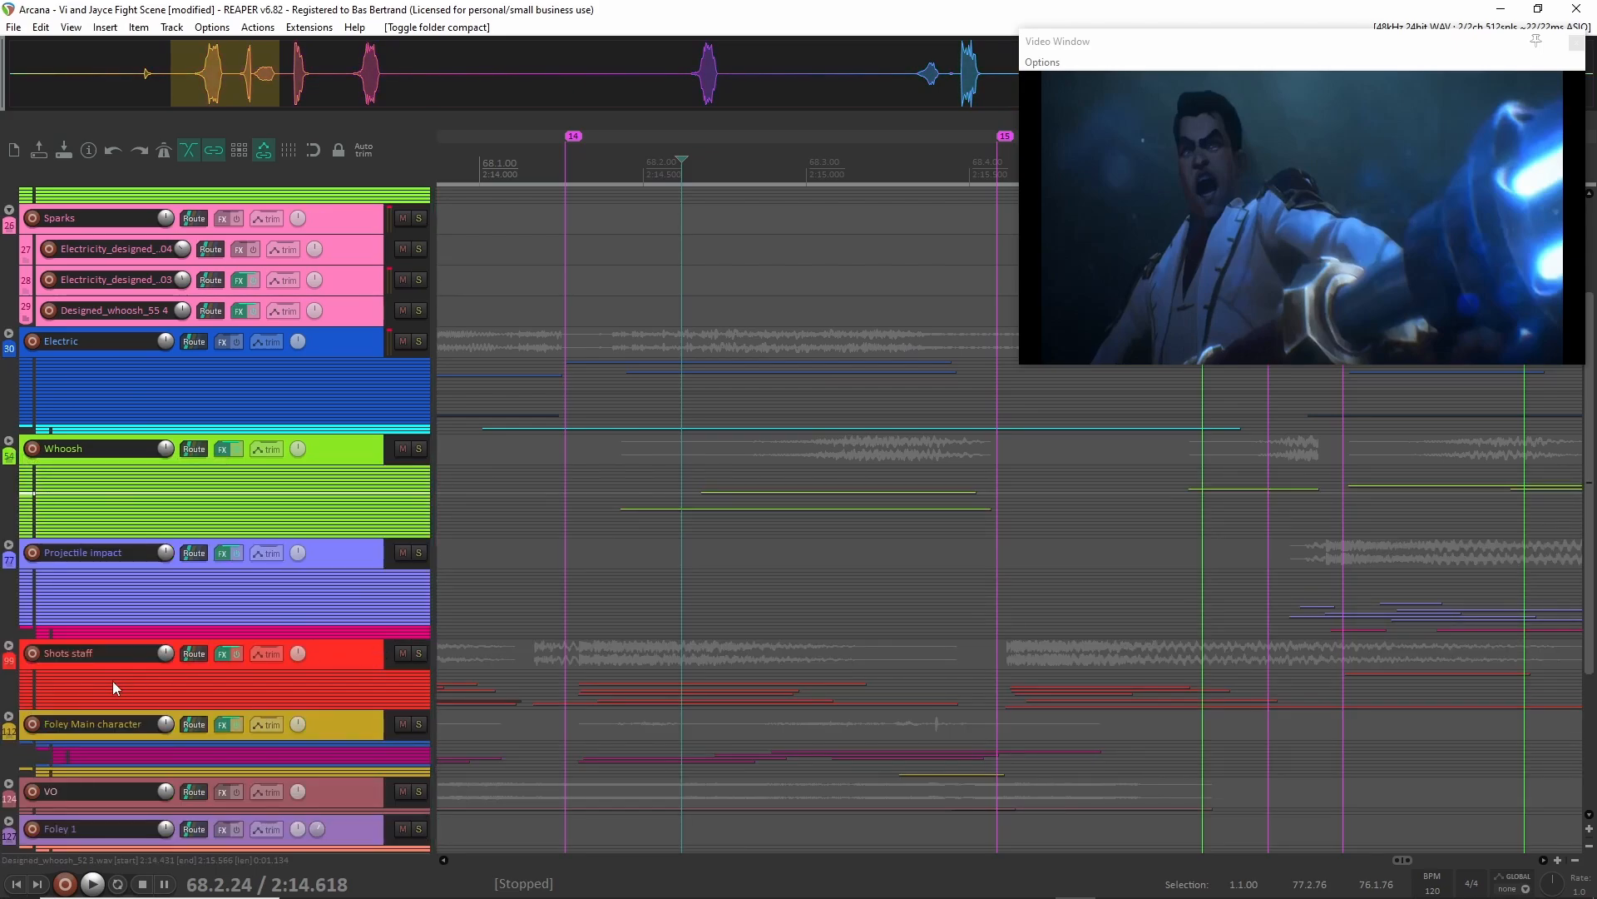
Expand the Shots staff folder, solo the group and bring all its layers into view.
scroll(666, 692, down, 3)
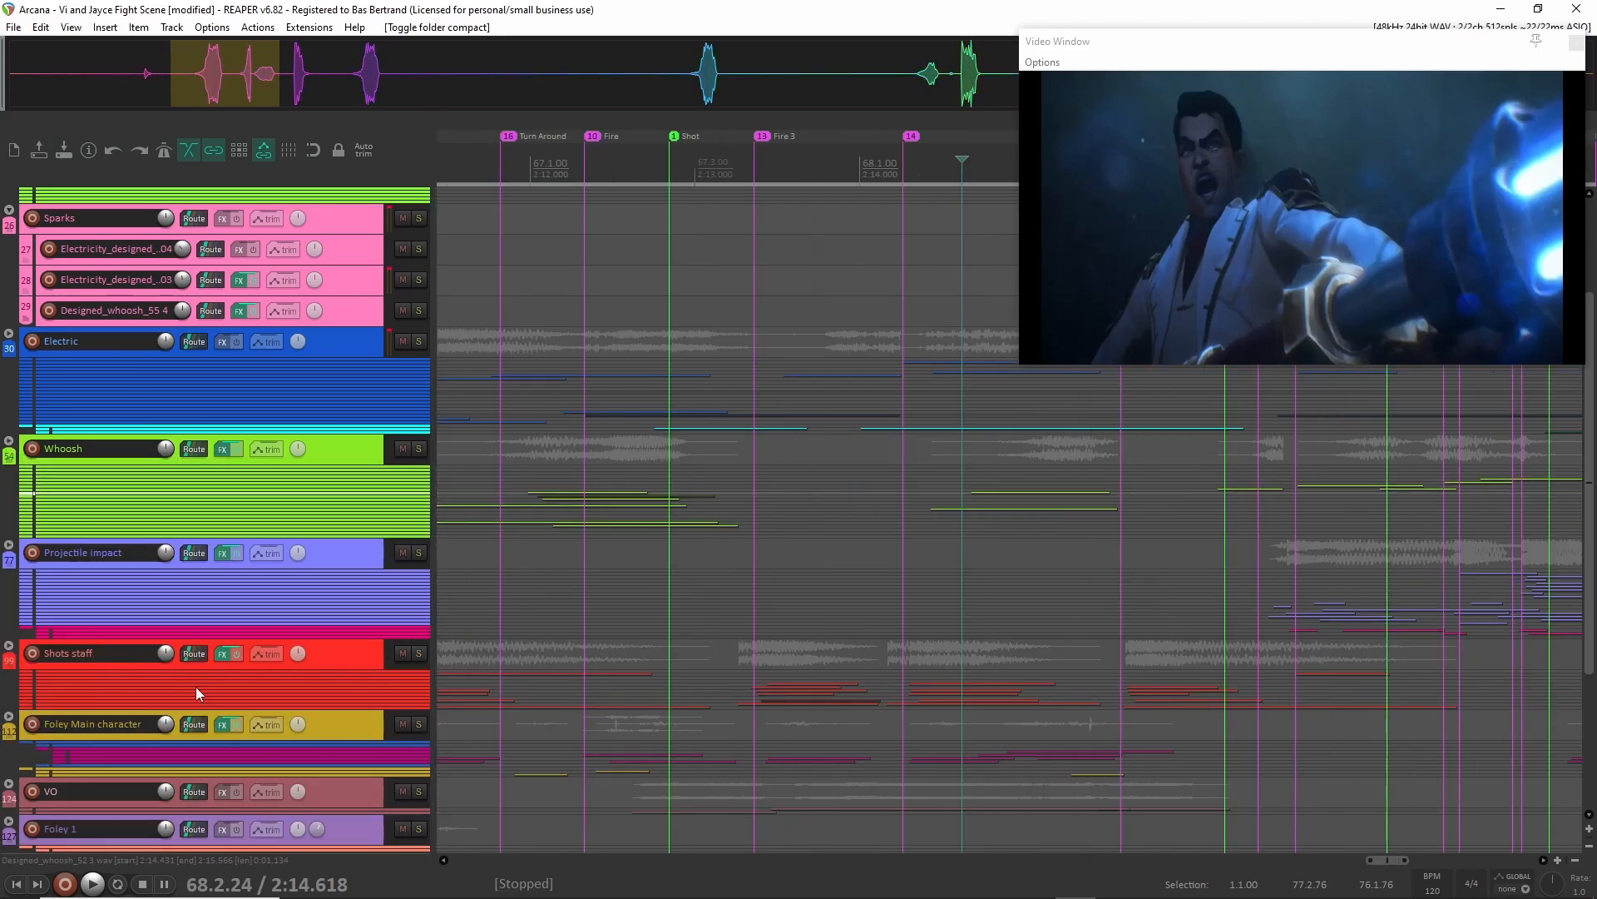
click(9, 646)
click(377, 656)
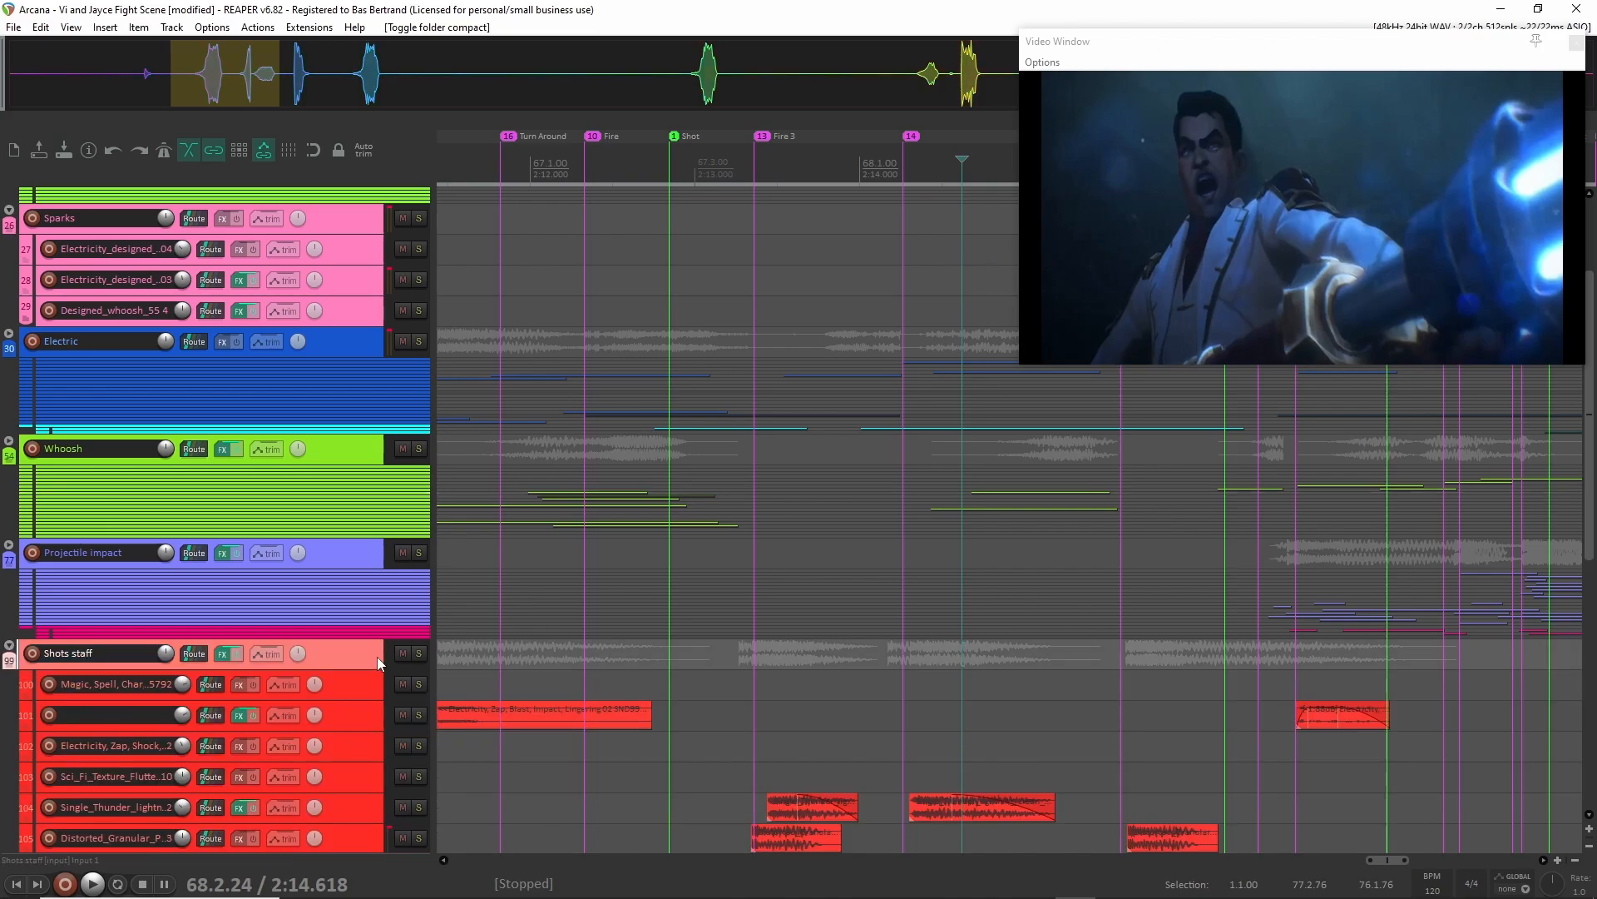
key(s)
scroll(816, 624, down, 4)
scroll(804, 634, down, 4)
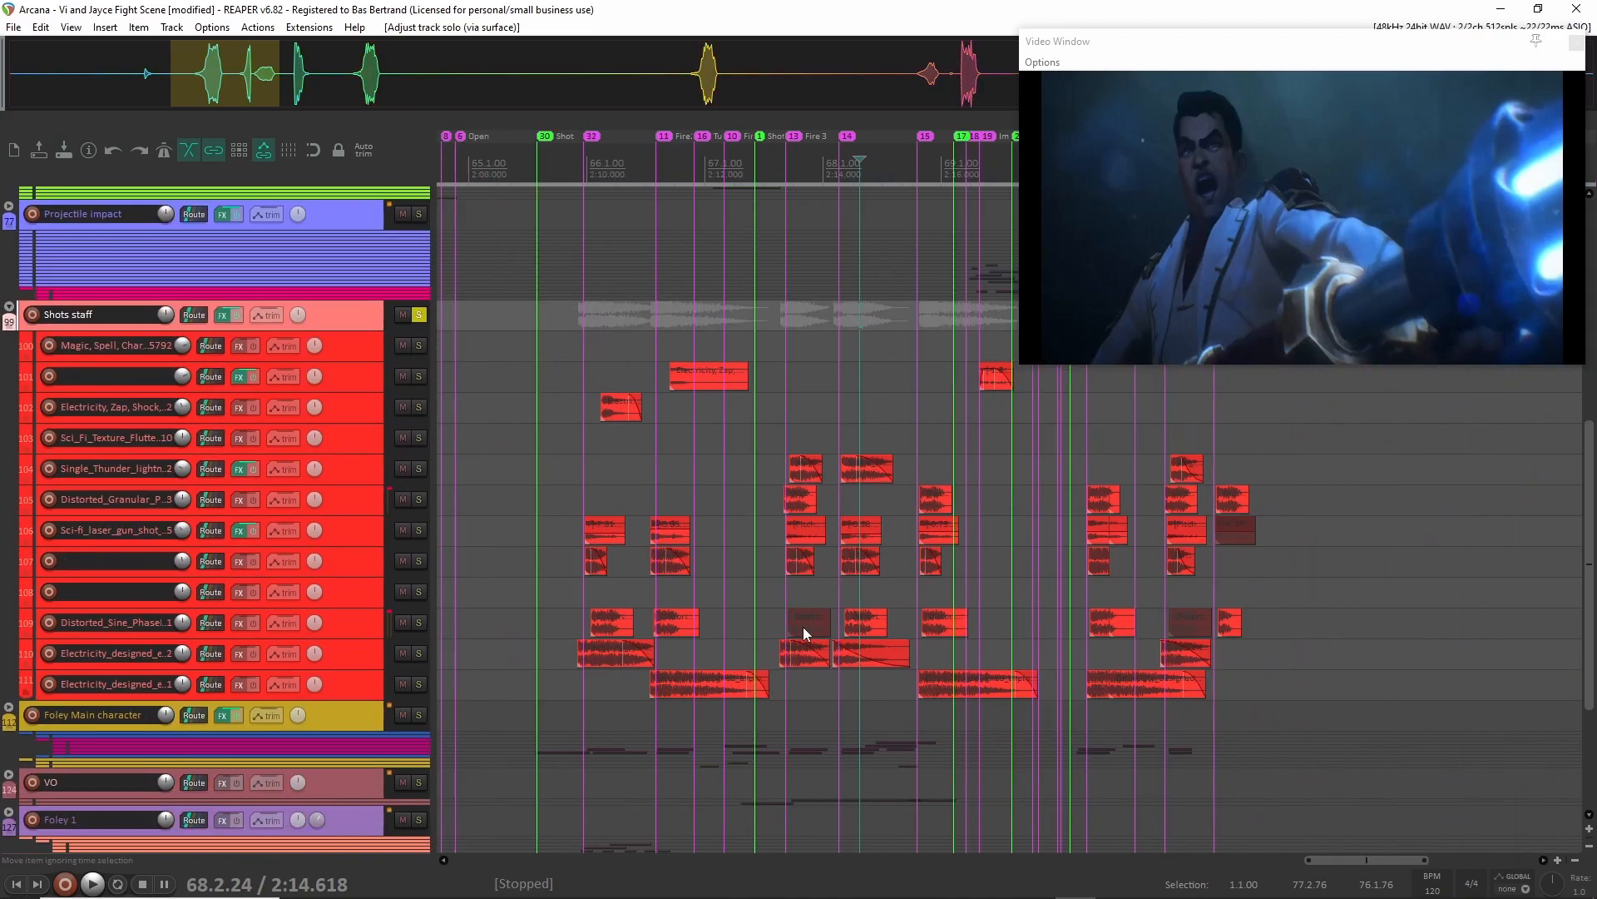
Audition the soloed Shots staff group from about 2:09.4 through the following shots.
scroll(585, 615, up, 6)
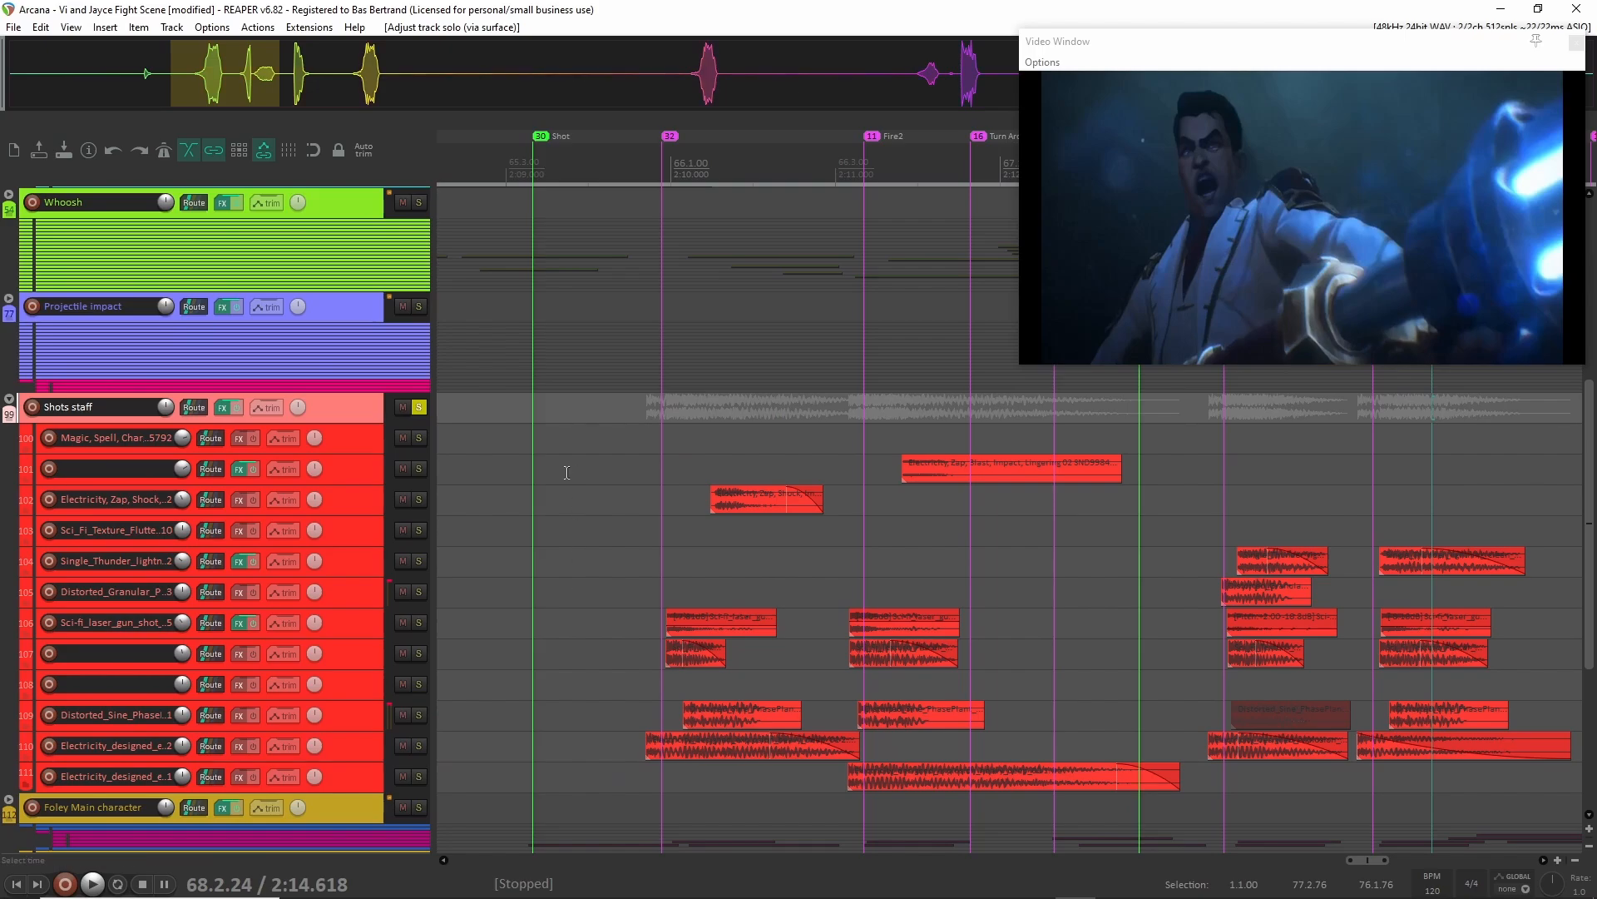
click(576, 470)
key(space)
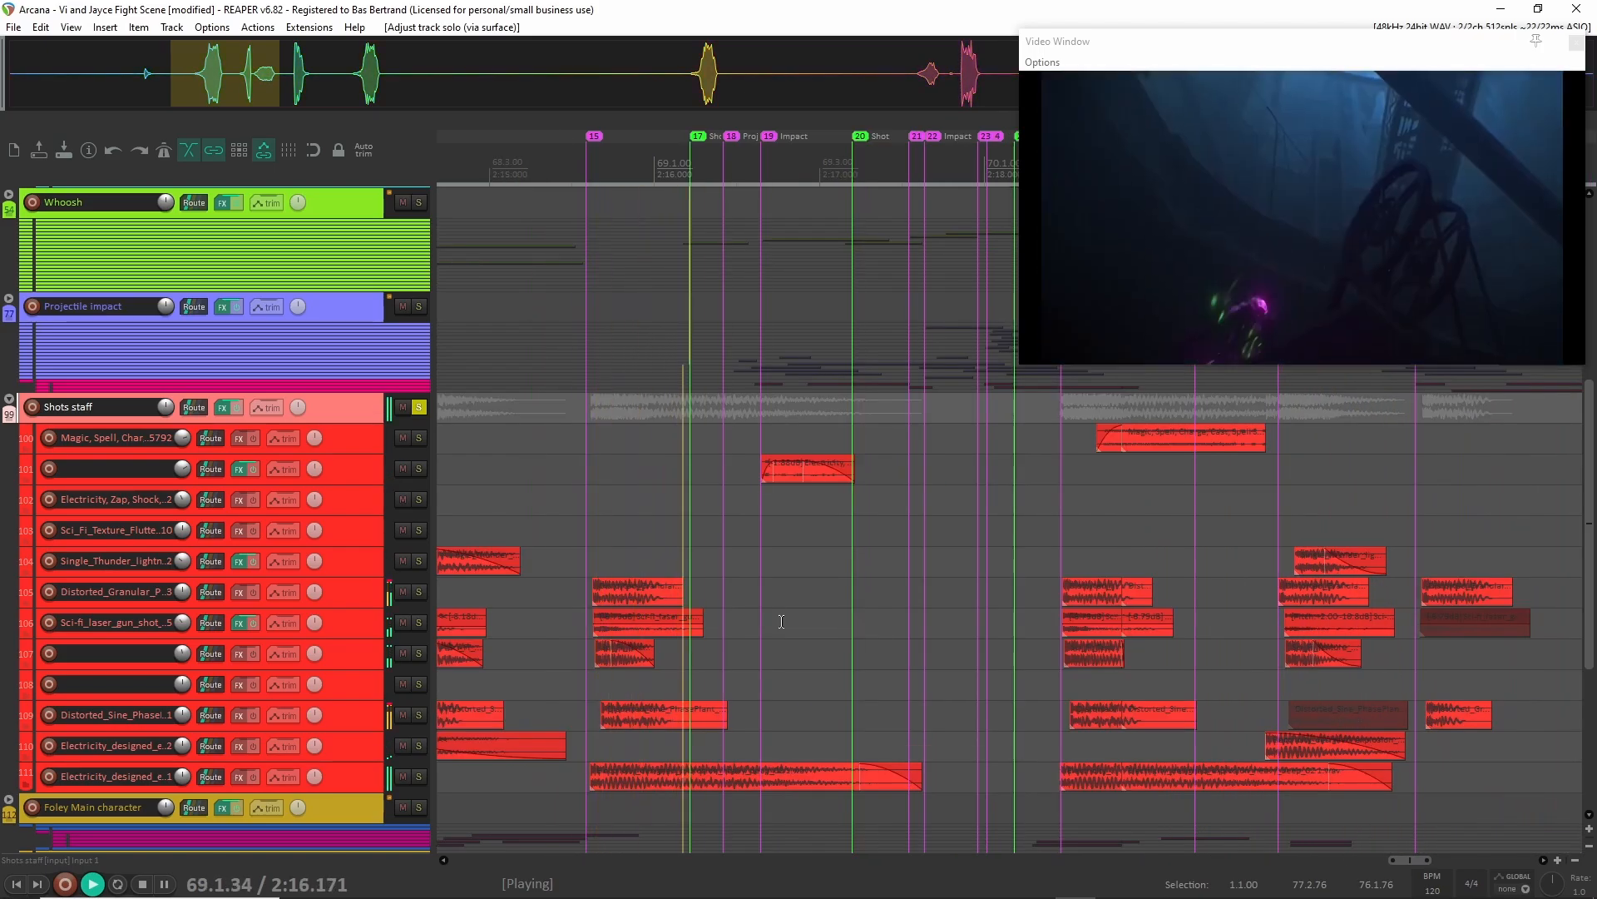
key(space)
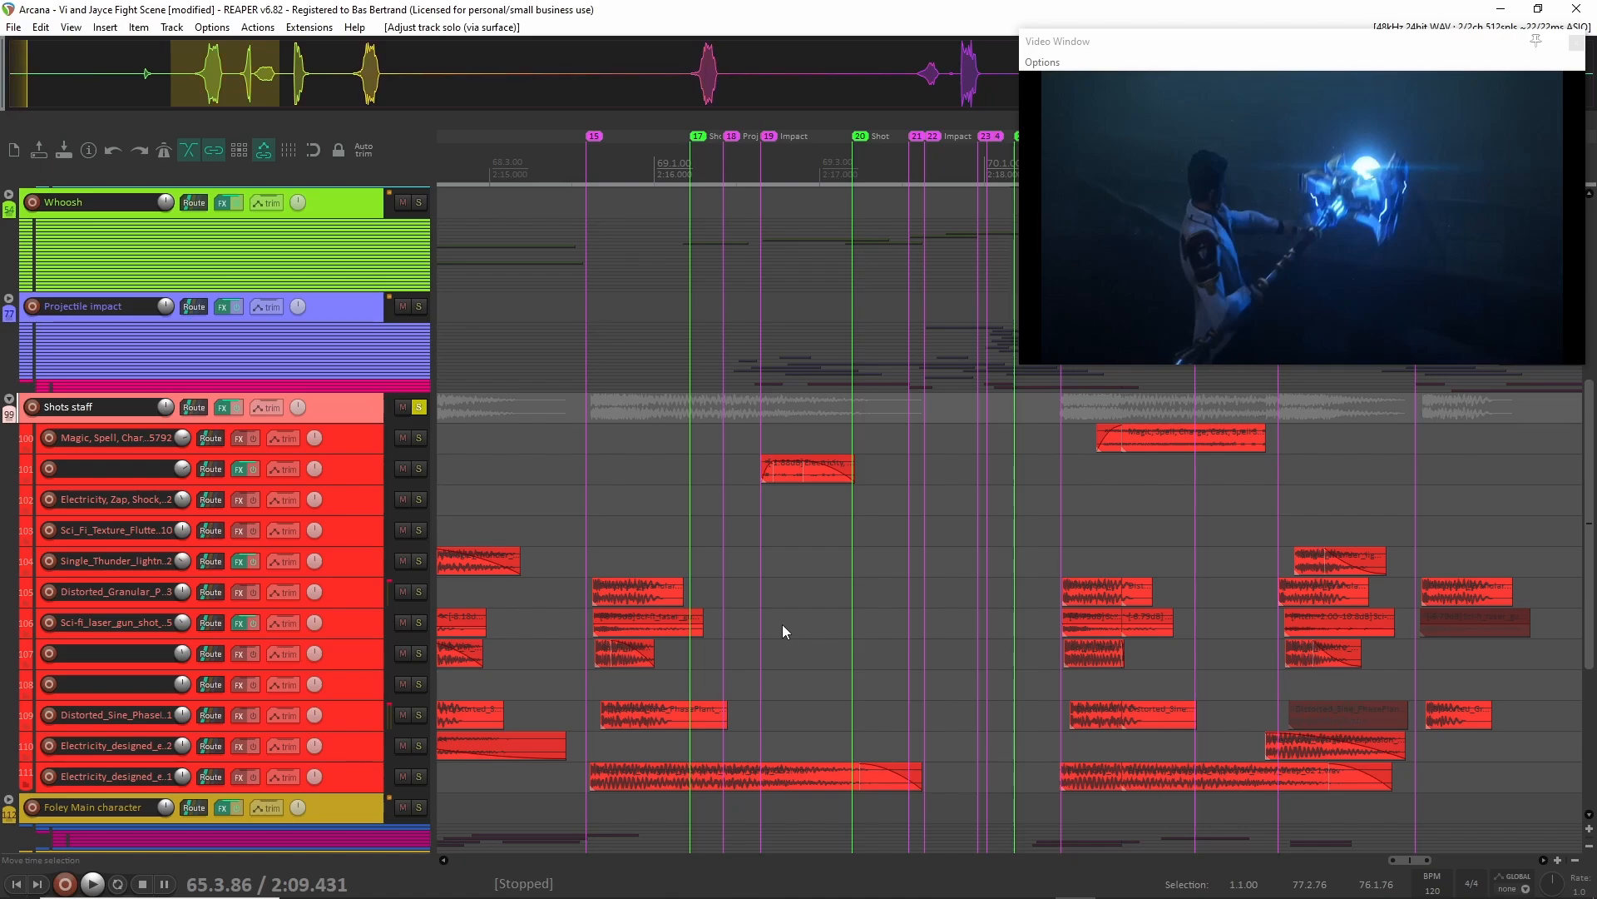
Enlarge the Shots staff layers on tracks 100 to 110 and bring the first shot's clips near 2:10 into view.
scroll(783, 625, left, 4)
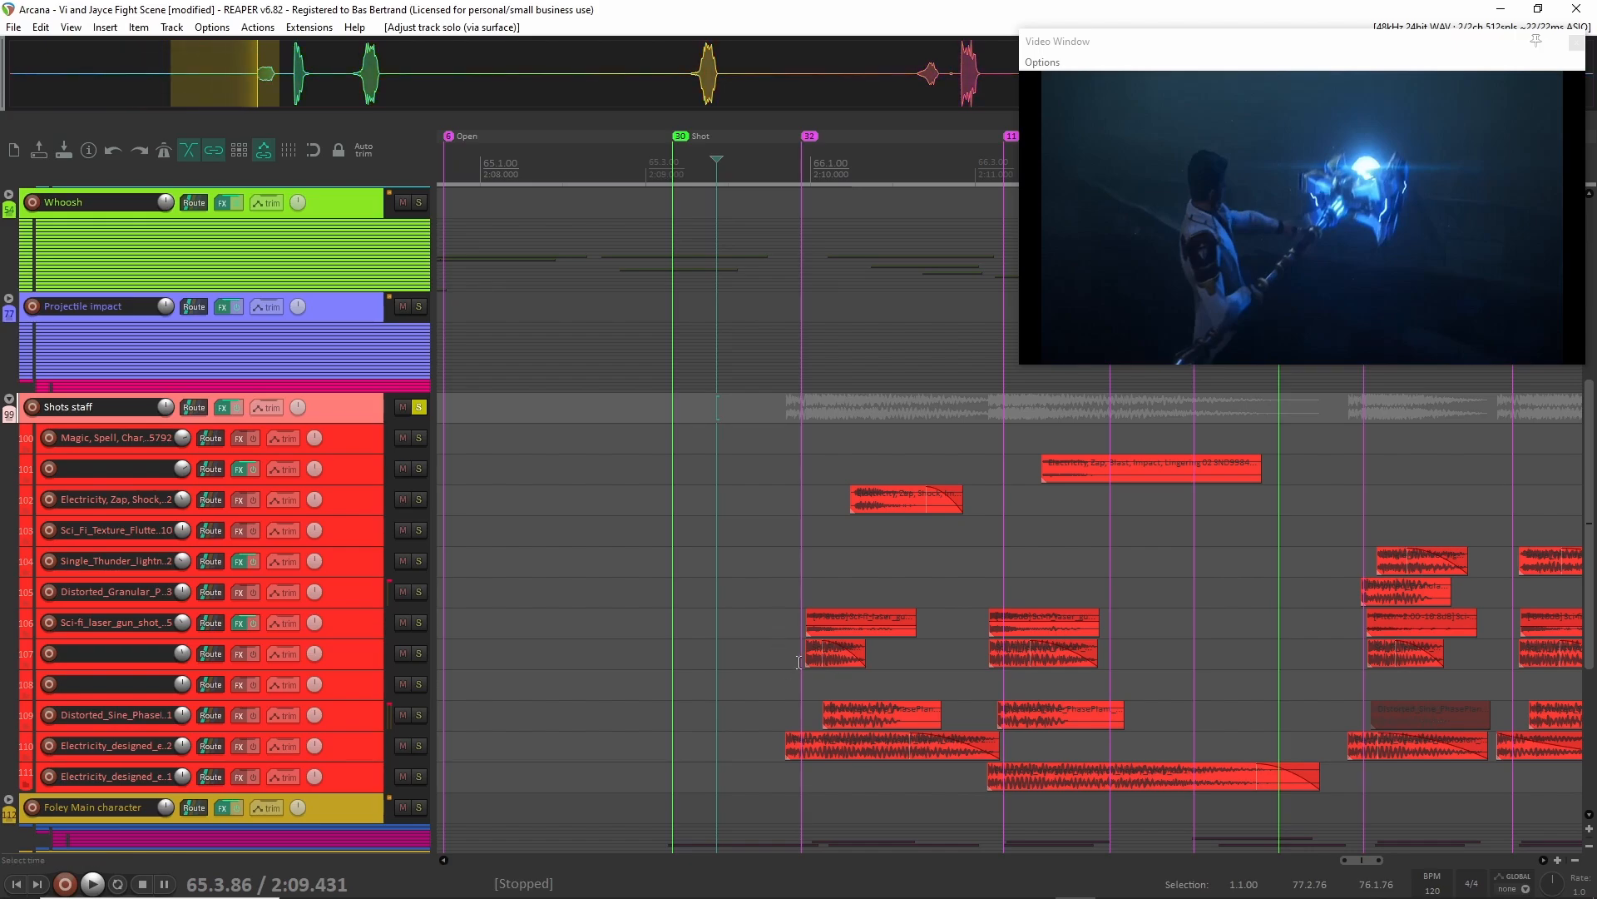
click(799, 661)
scroll(794, 666, up, 6)
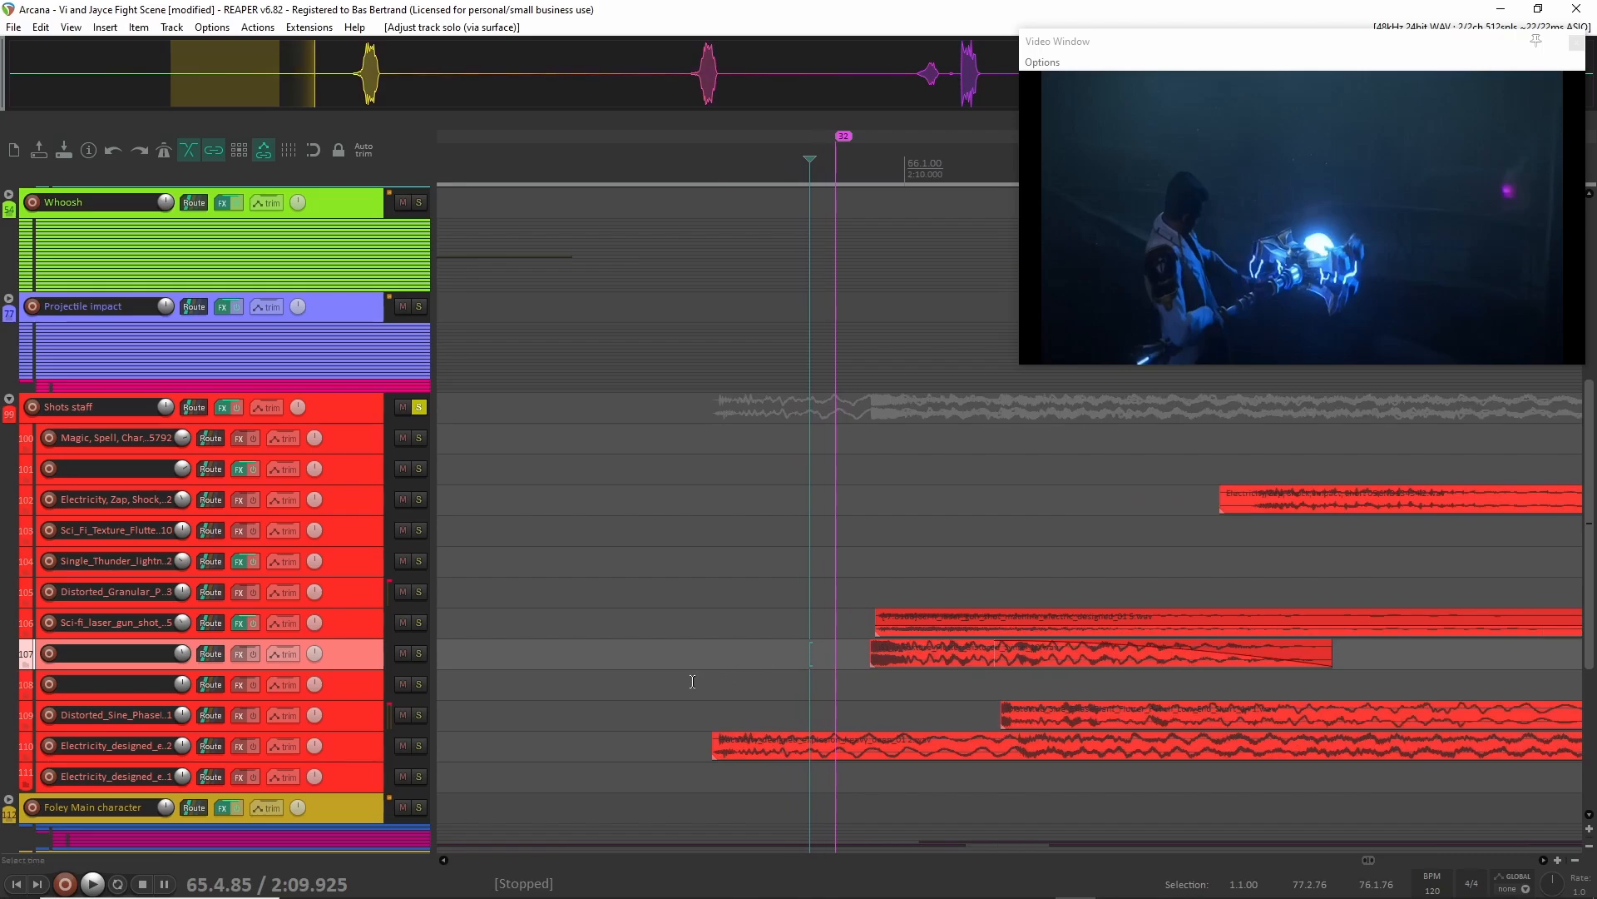
click(693, 682)
click(347, 747)
shift+click(352, 439)
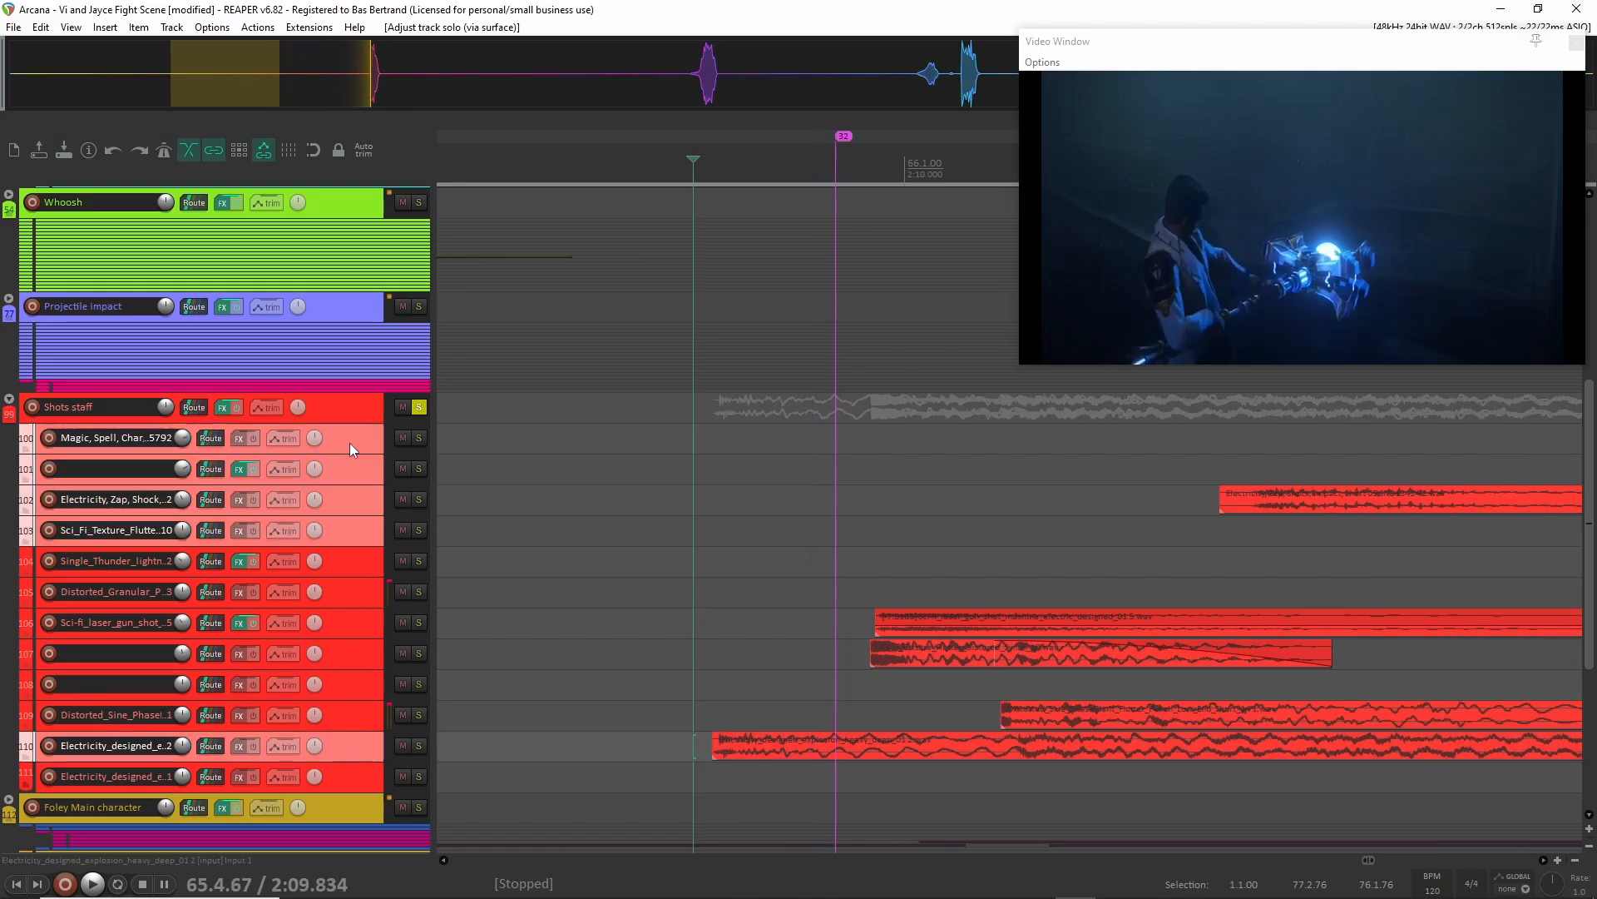
scroll(347, 469, up, 3)
scroll(724, 613, down, 4)
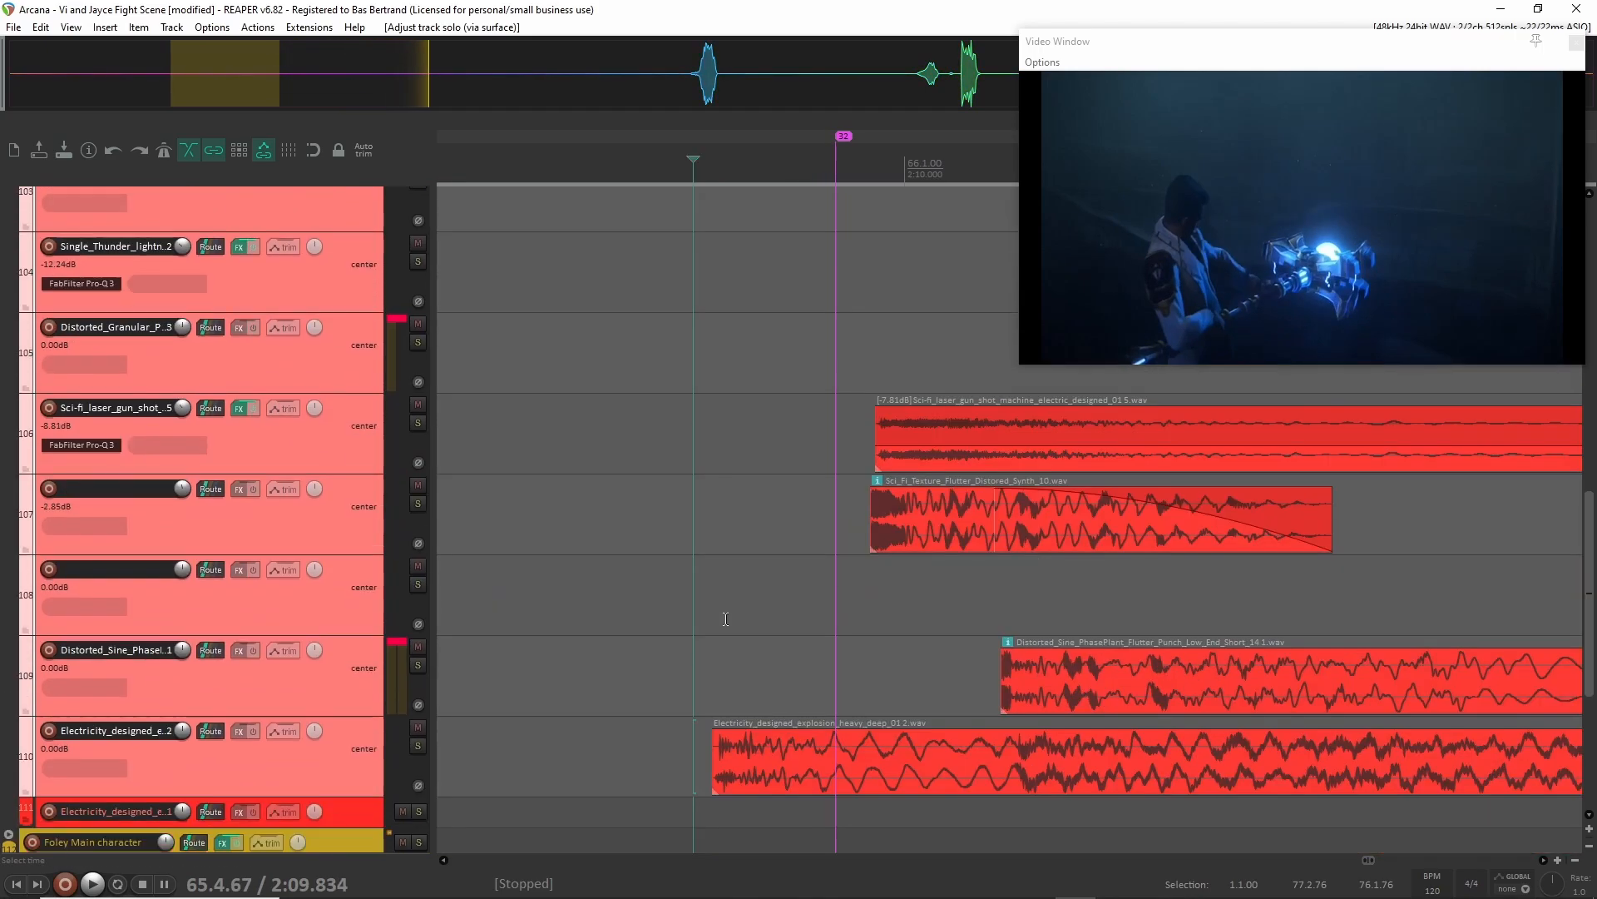
click(679, 631)
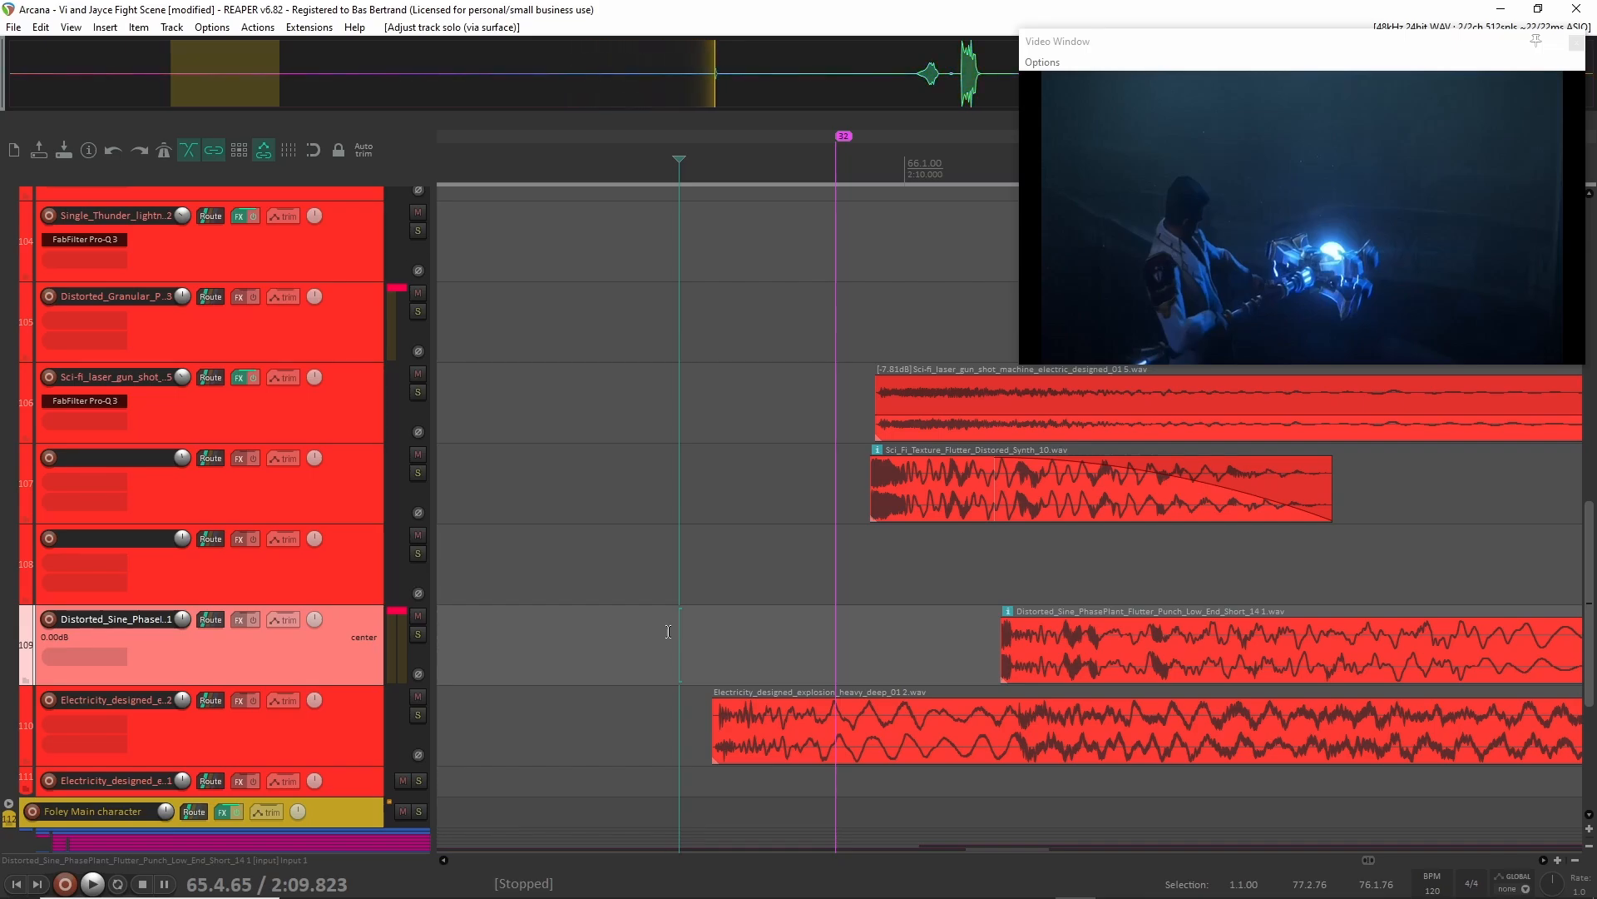
Solo tracks 107 to 110 and audition them briefly from 2:09.749, releasing the solo at the end.
click(348, 701)
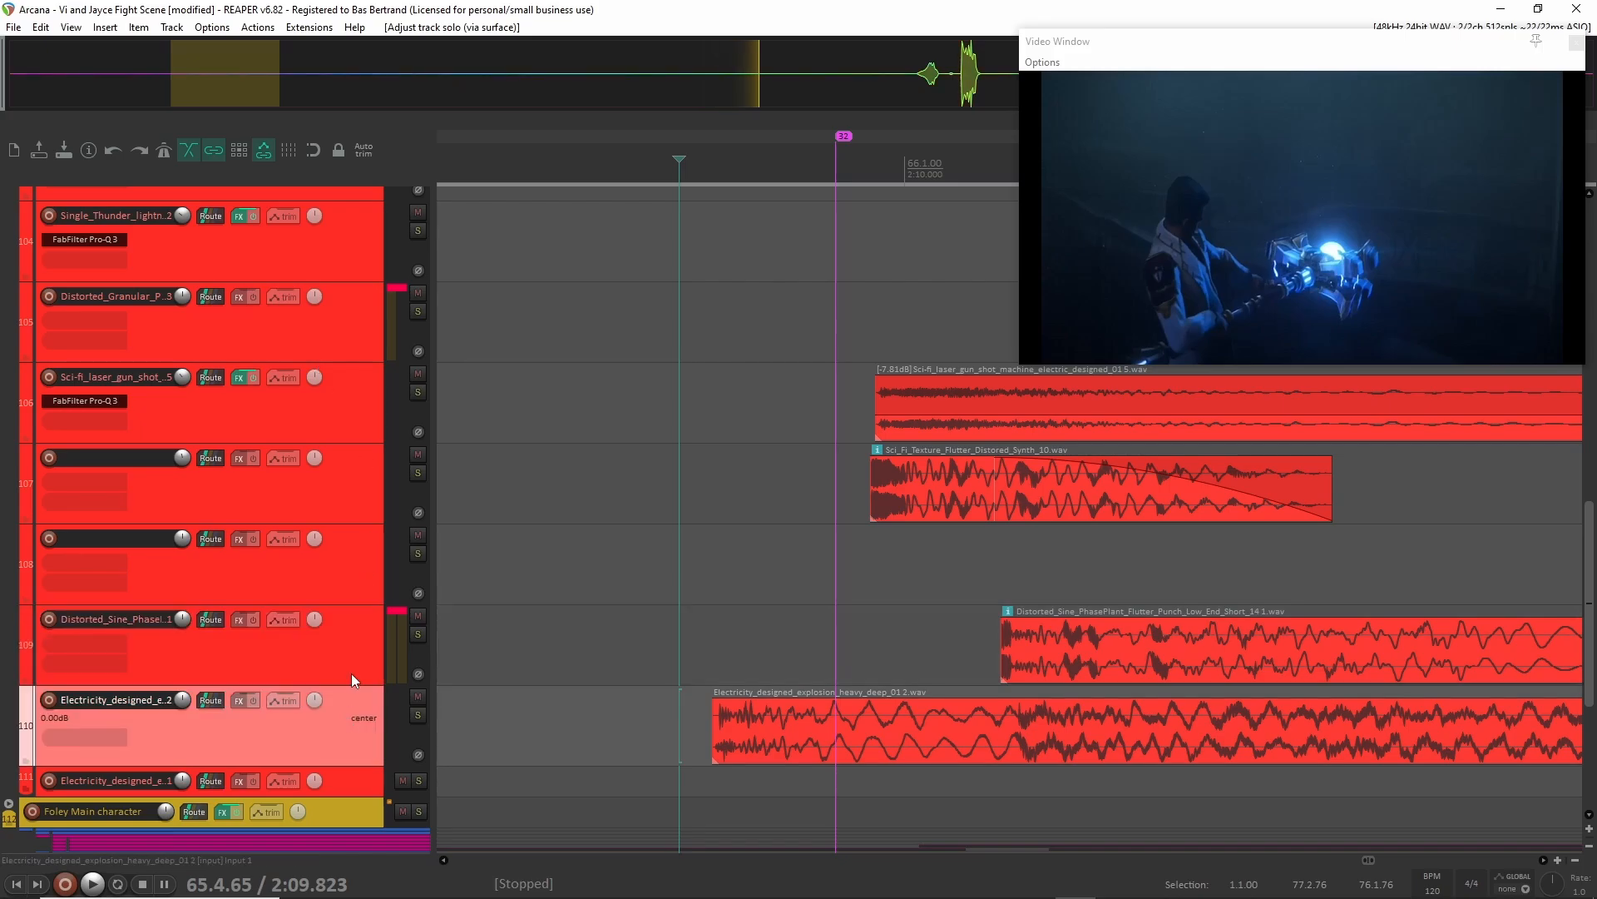
shift+click(357, 496)
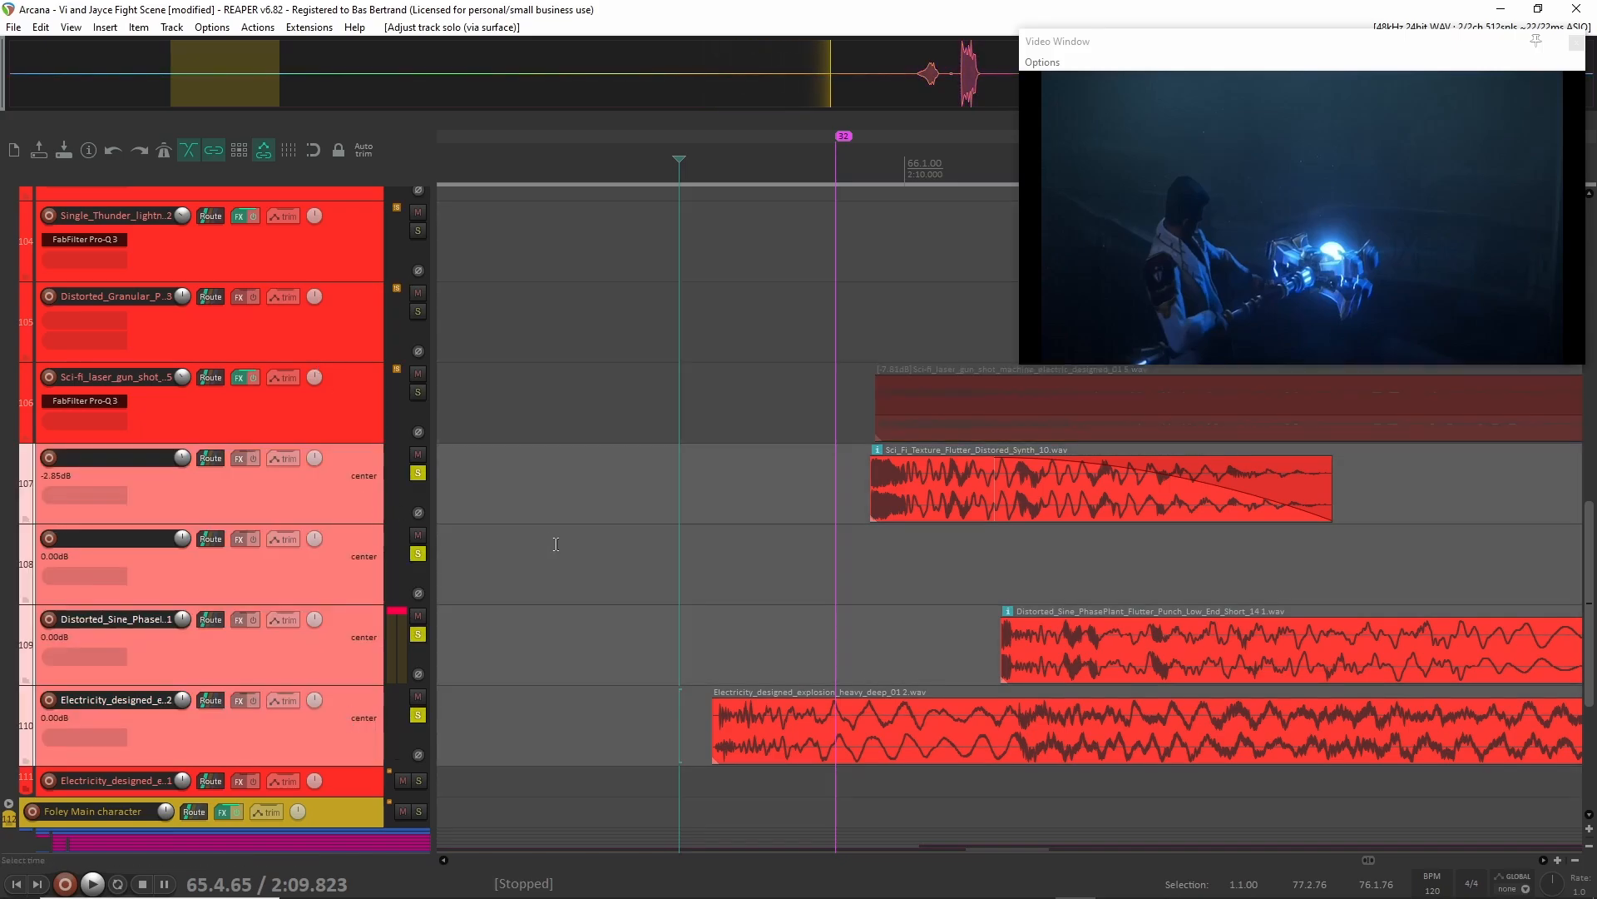
click(585, 490)
scroll(585, 491, down, 3)
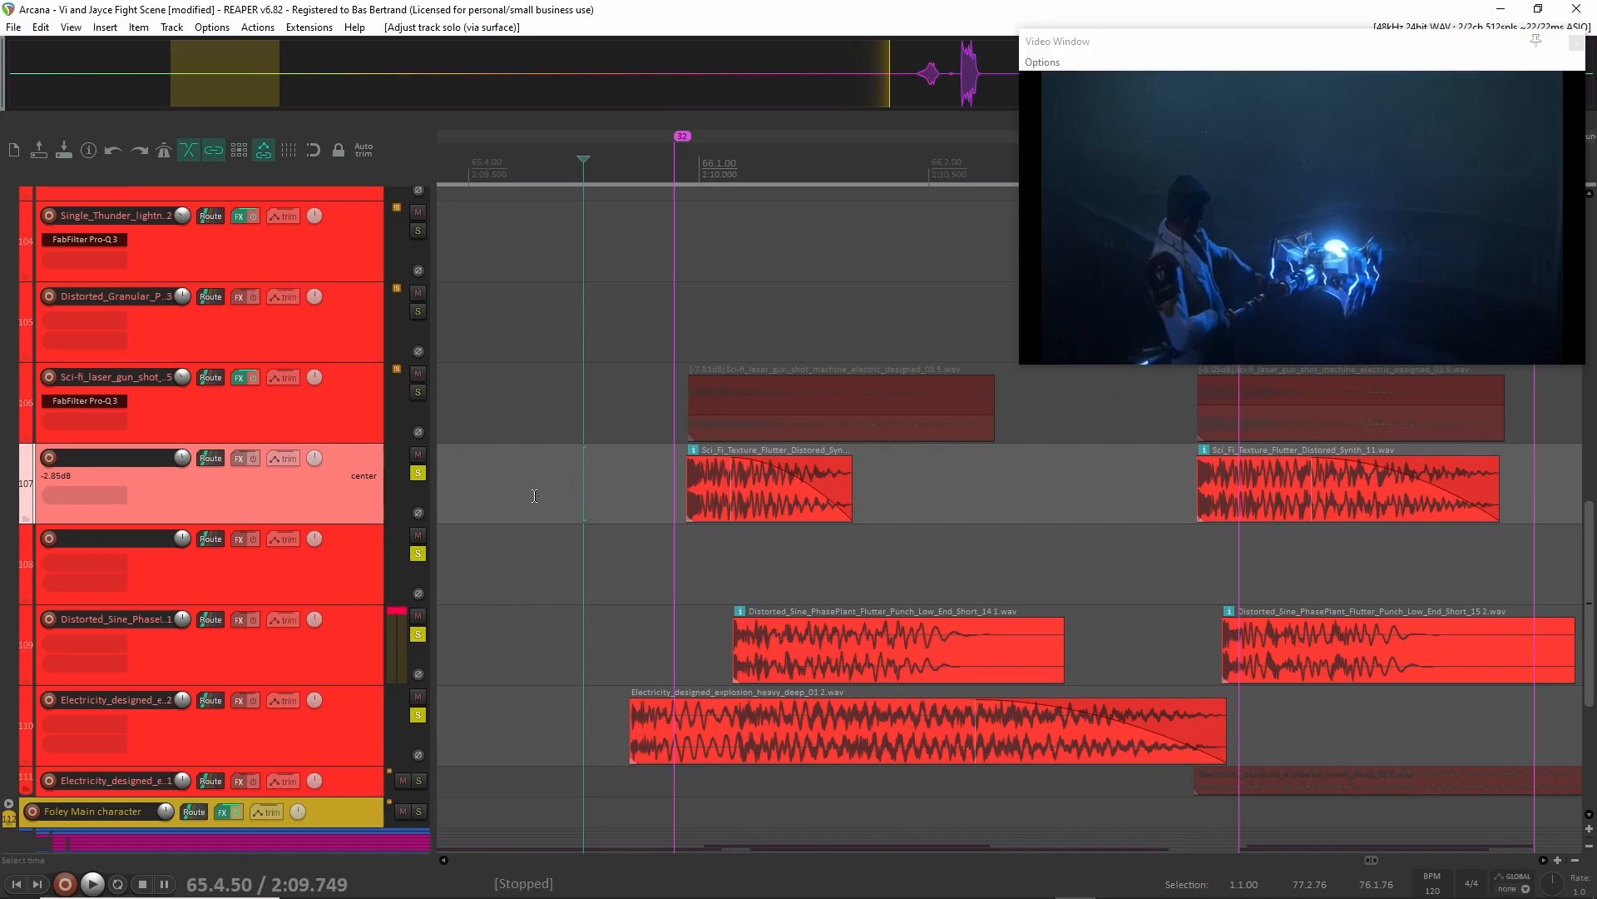
key(space)
key(space)
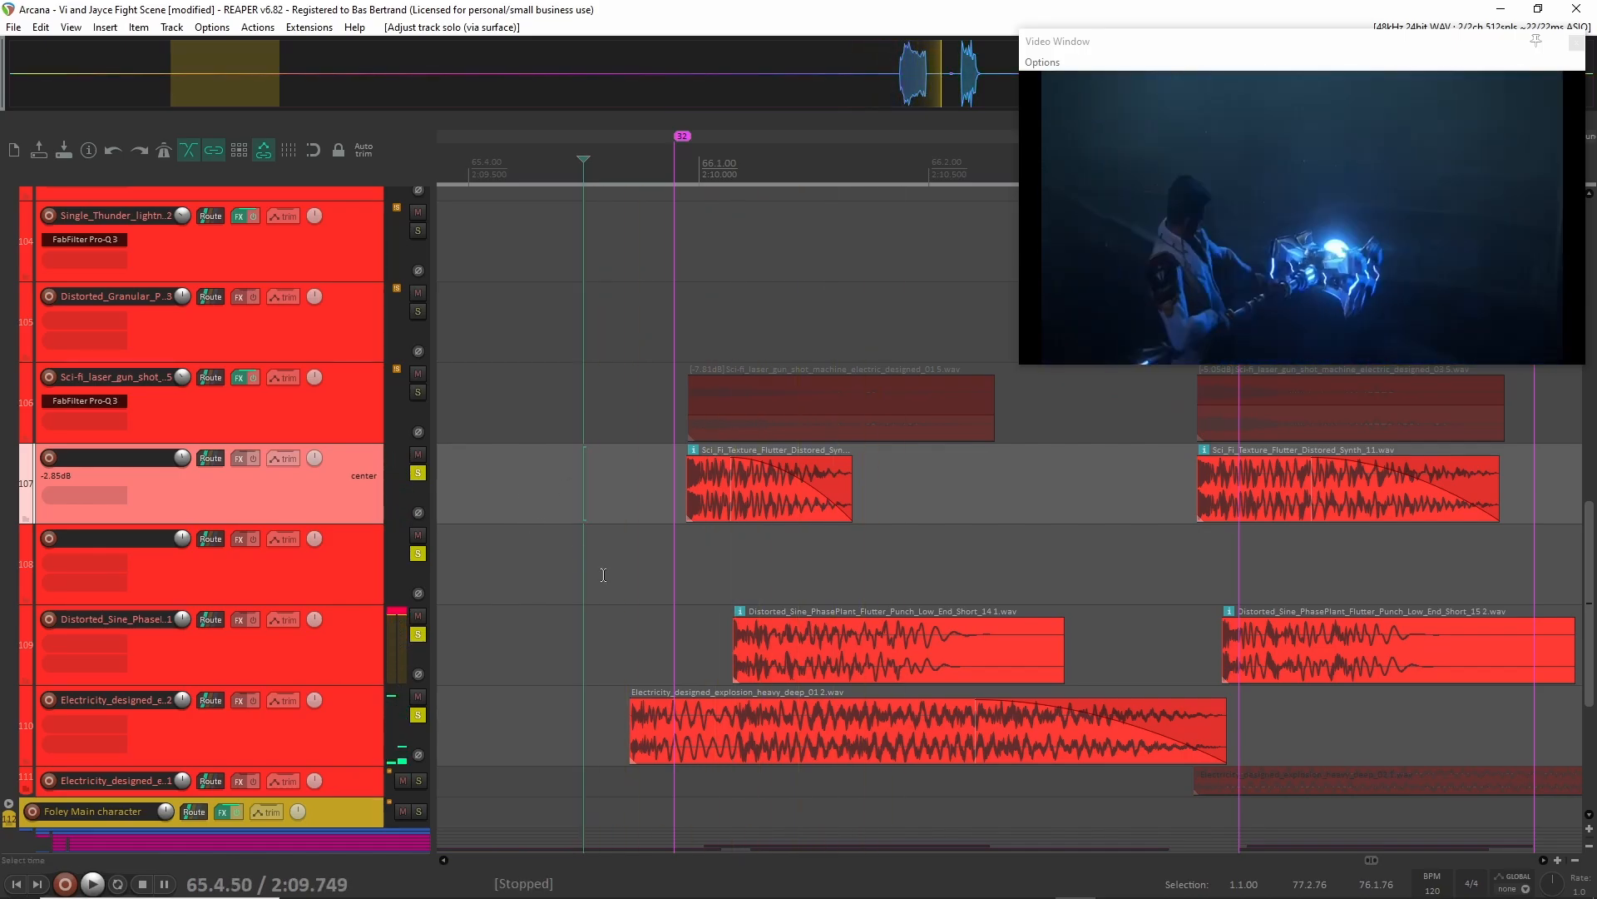
shift+click(341, 693)
click(418, 473)
click(349, 476)
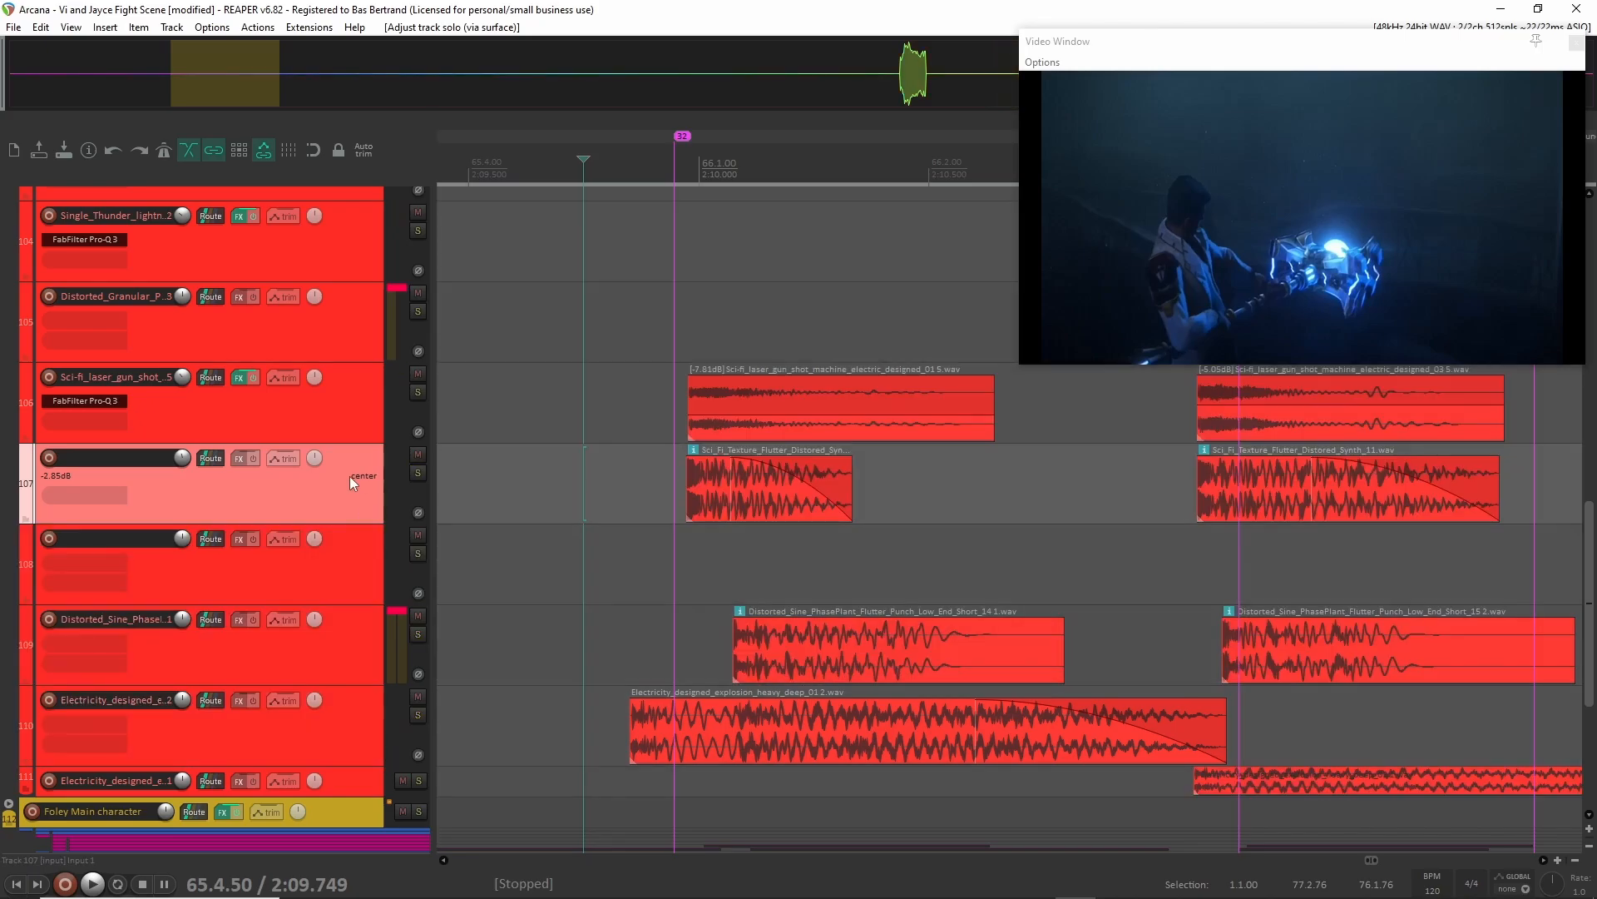
Audition the Electricity_designed_explosion_heavy_deep clip on track 110 in solo from 2:09.749, releasing the solo at the end.
click(356, 722)
key(F6)
scroll(537, 698, left, 2)
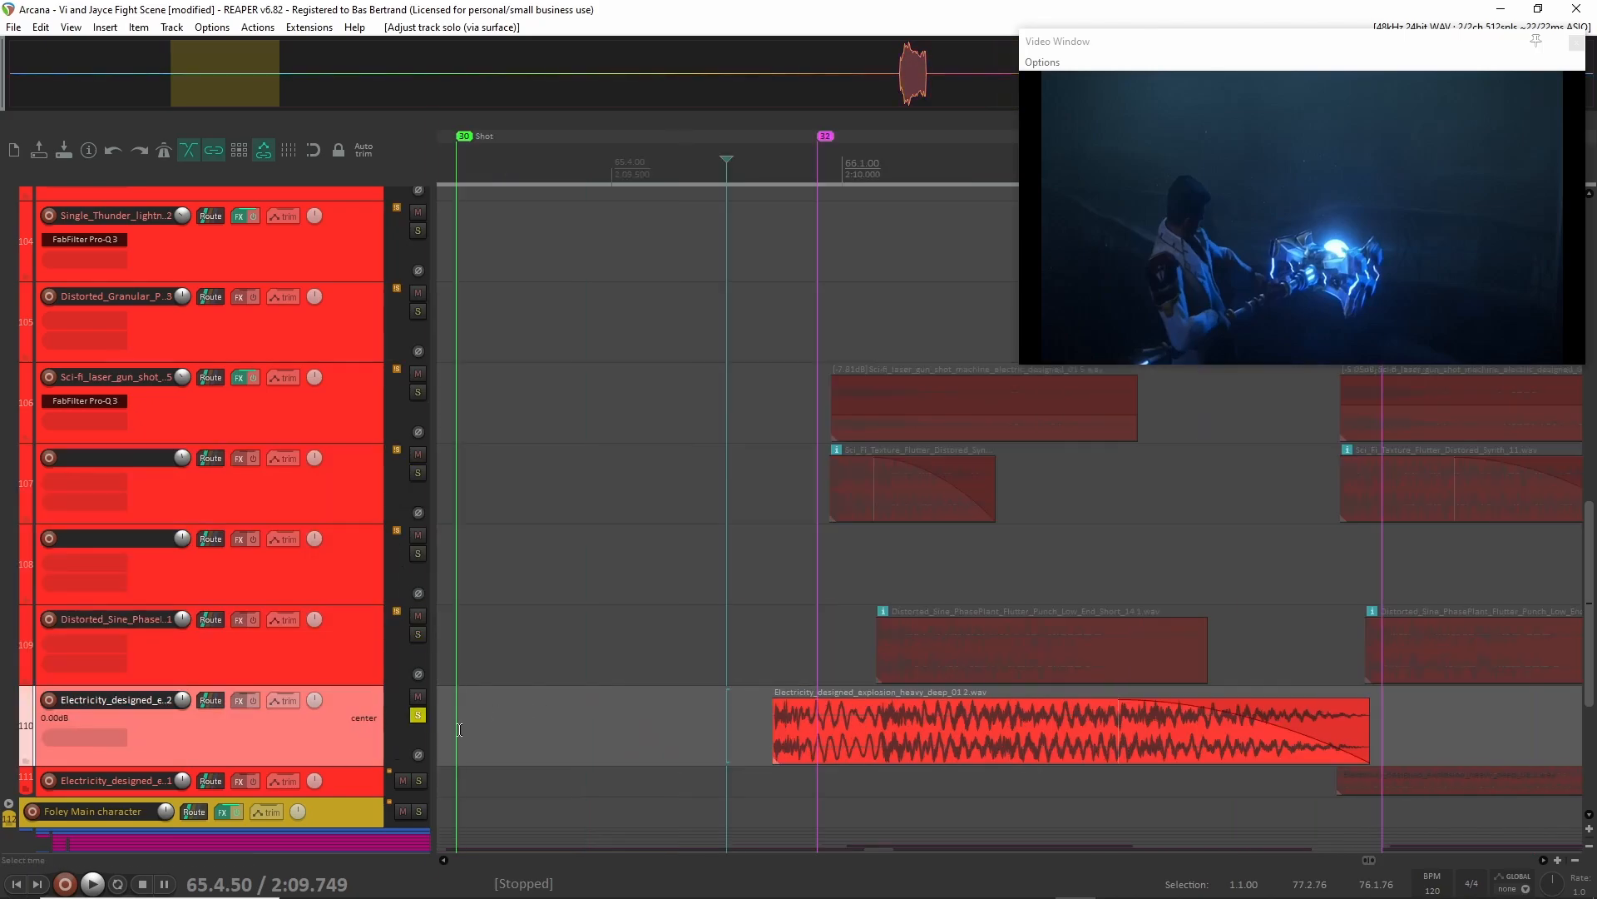
key(space)
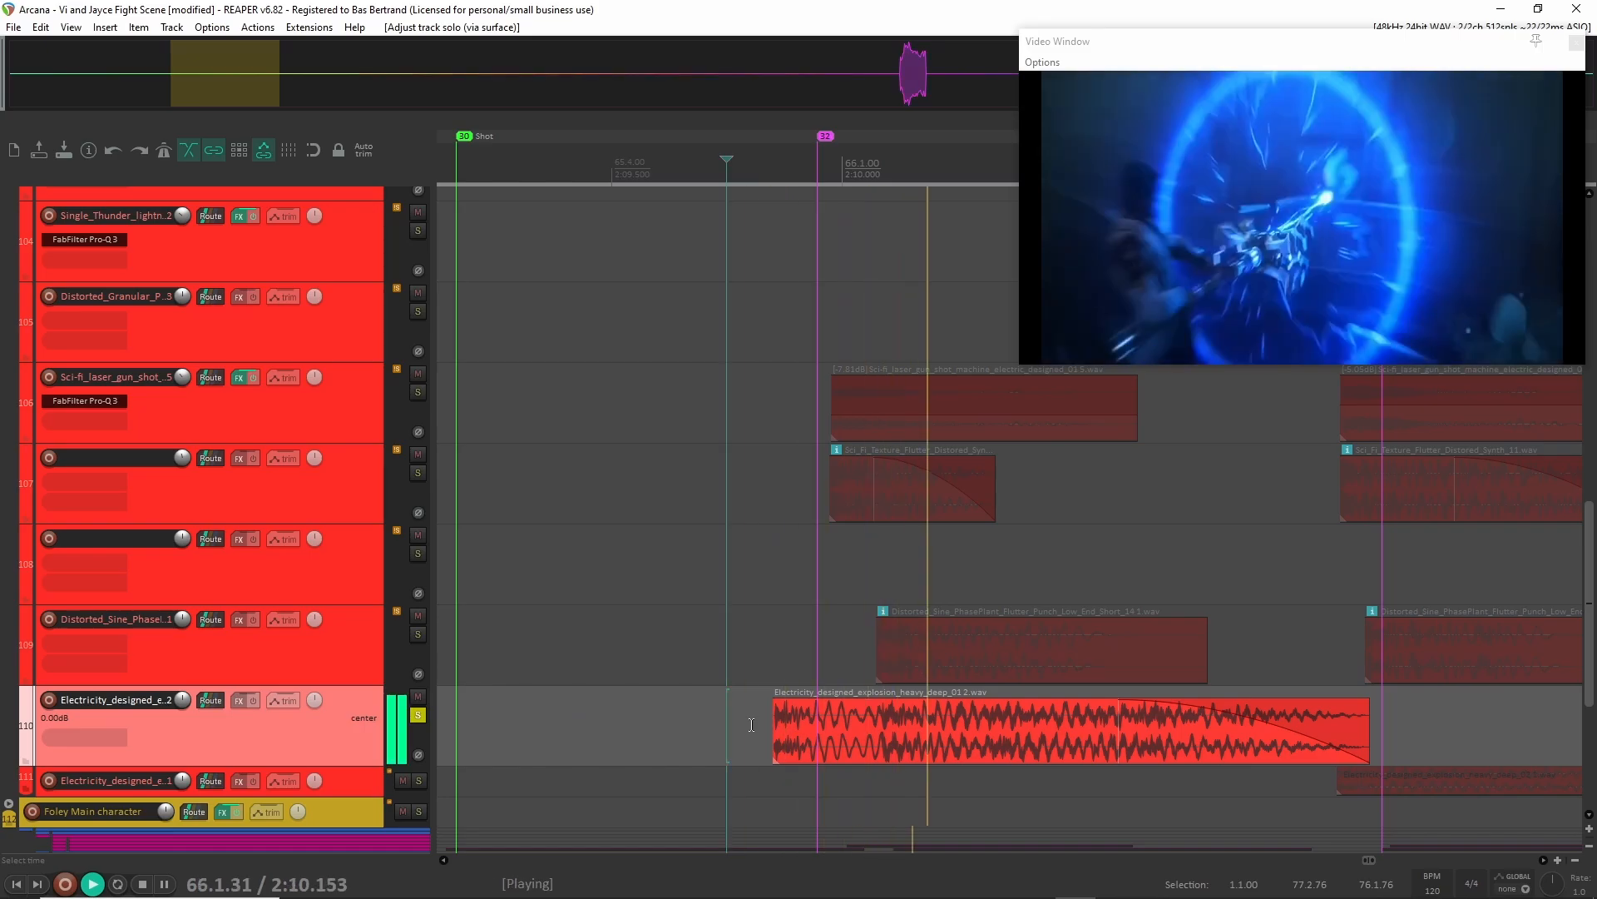
key(space)
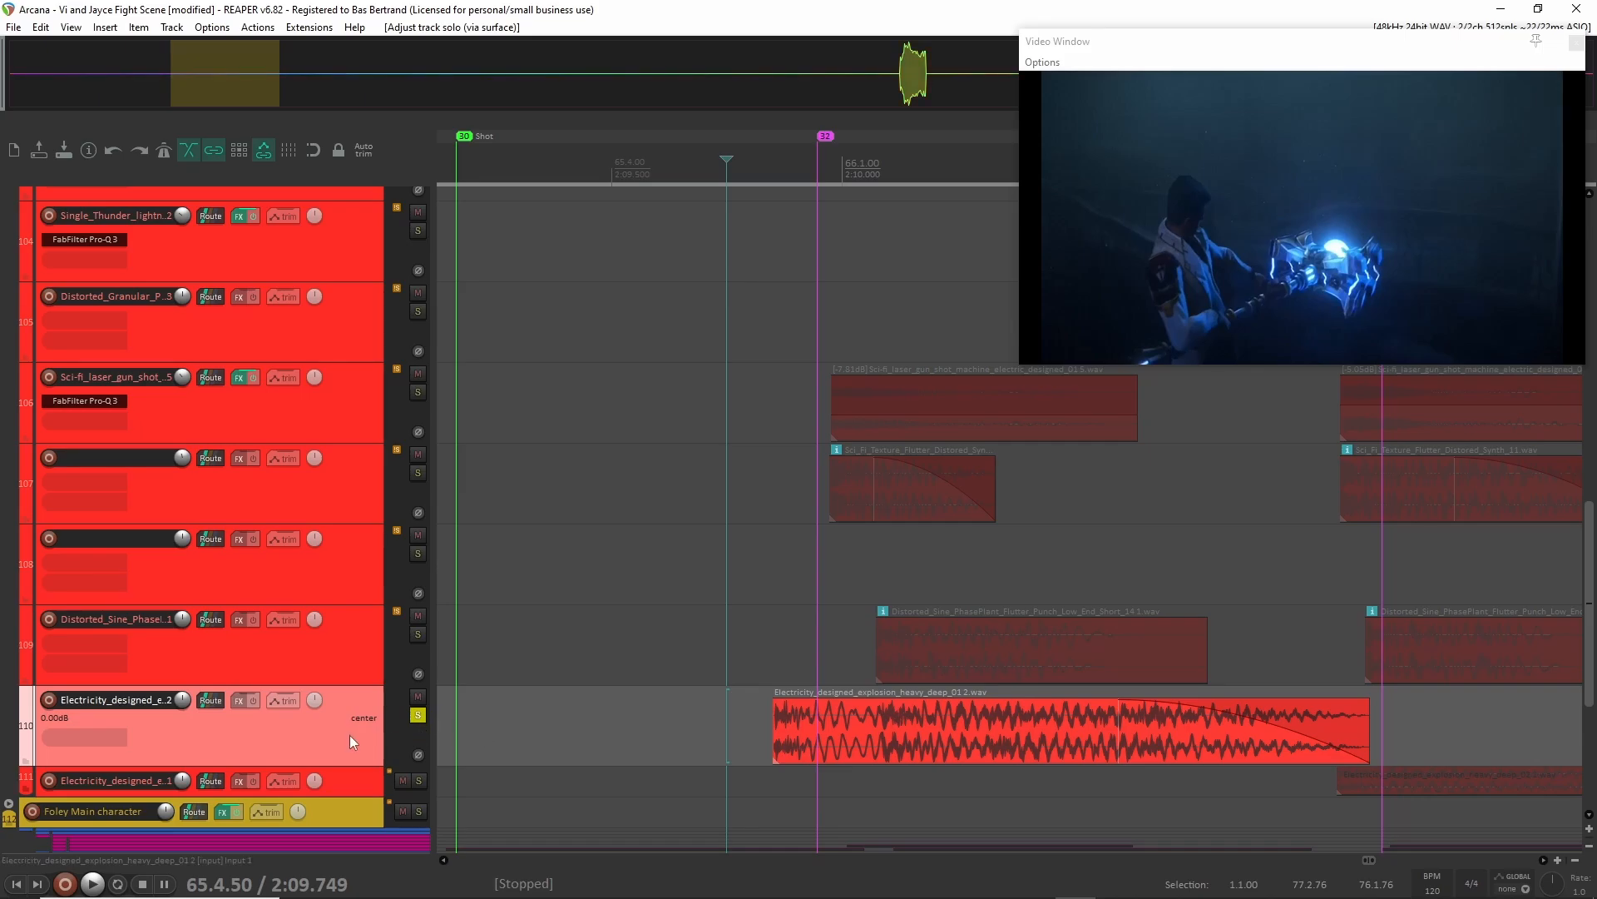
click(347, 662)
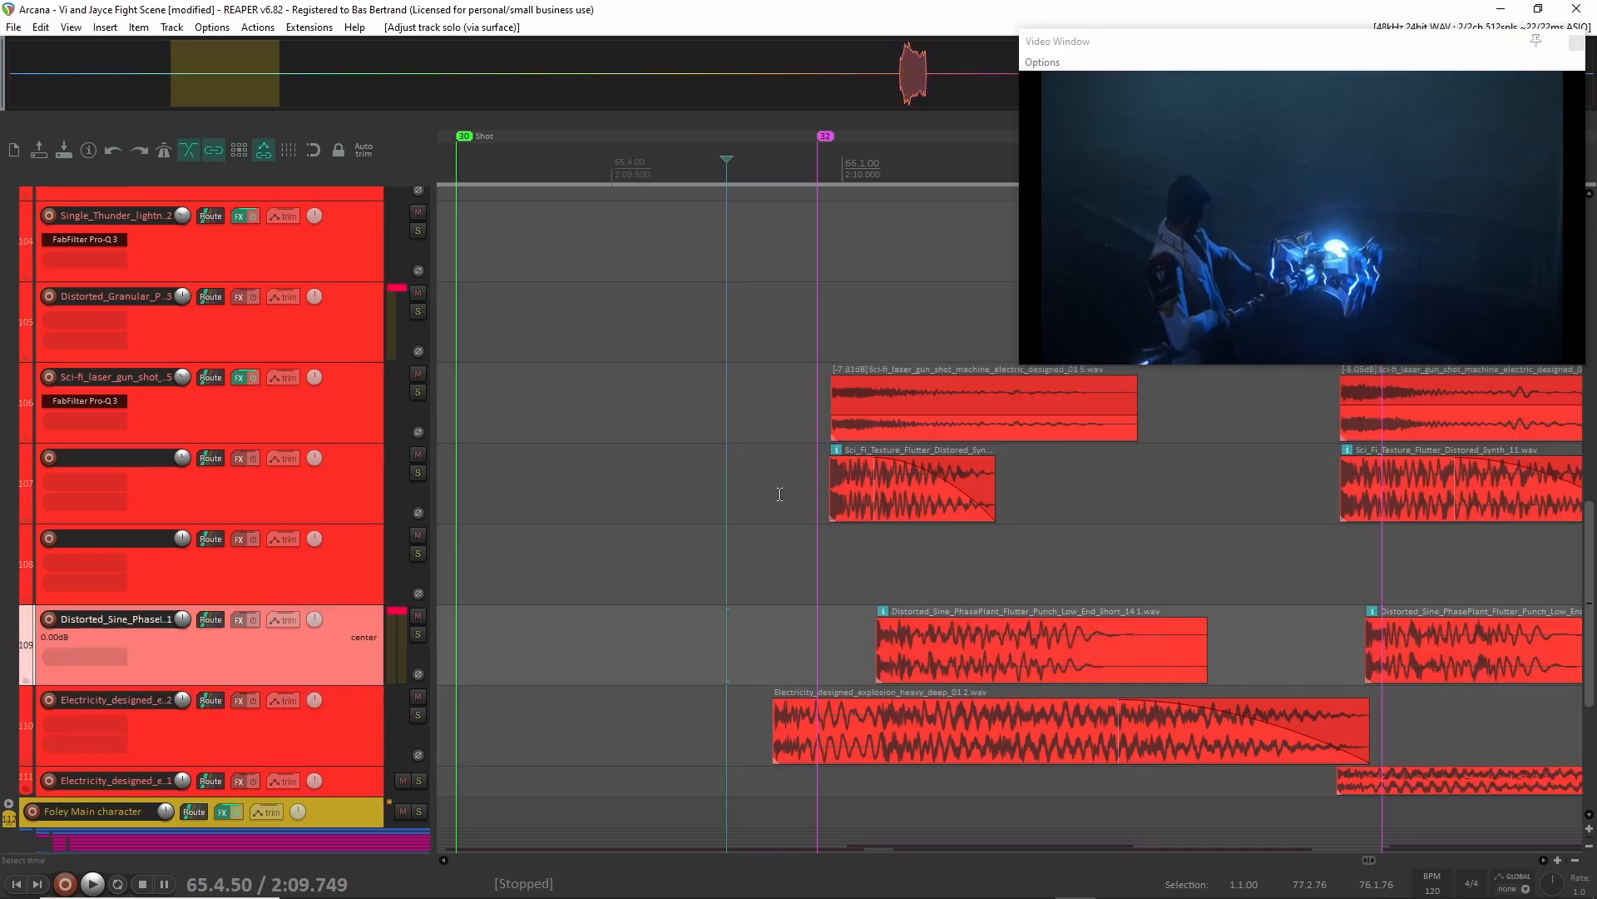
Mark a time selection from 65.4.78 to 66.1.14 around the staggered clip starts of the first shot.
click(778, 634)
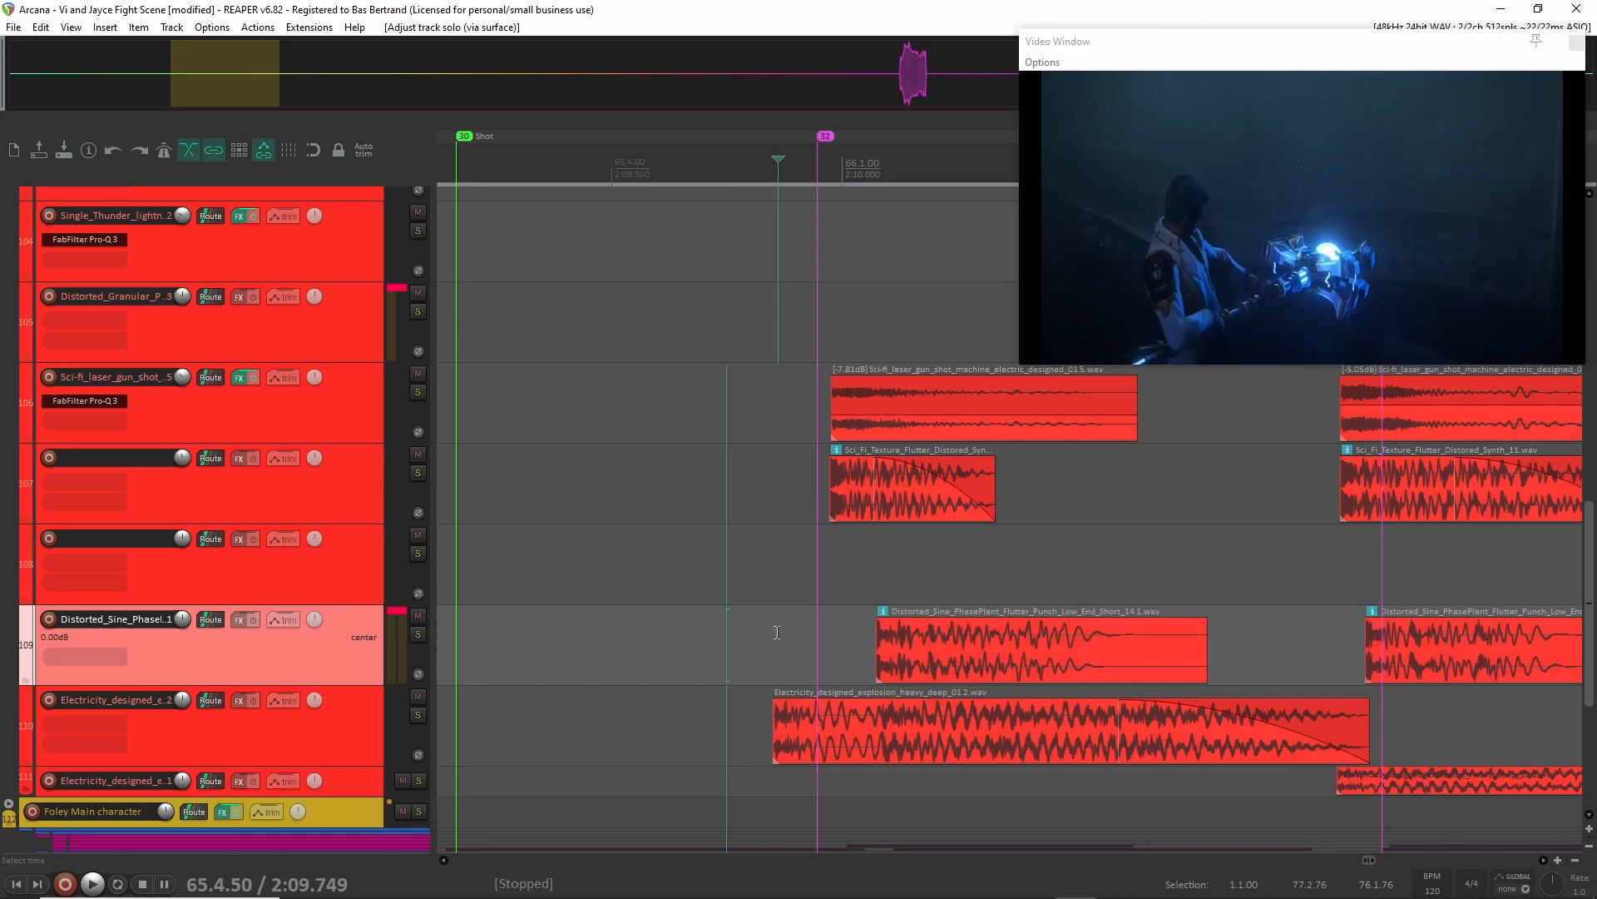
click(822, 585)
click(841, 577)
click(905, 577)
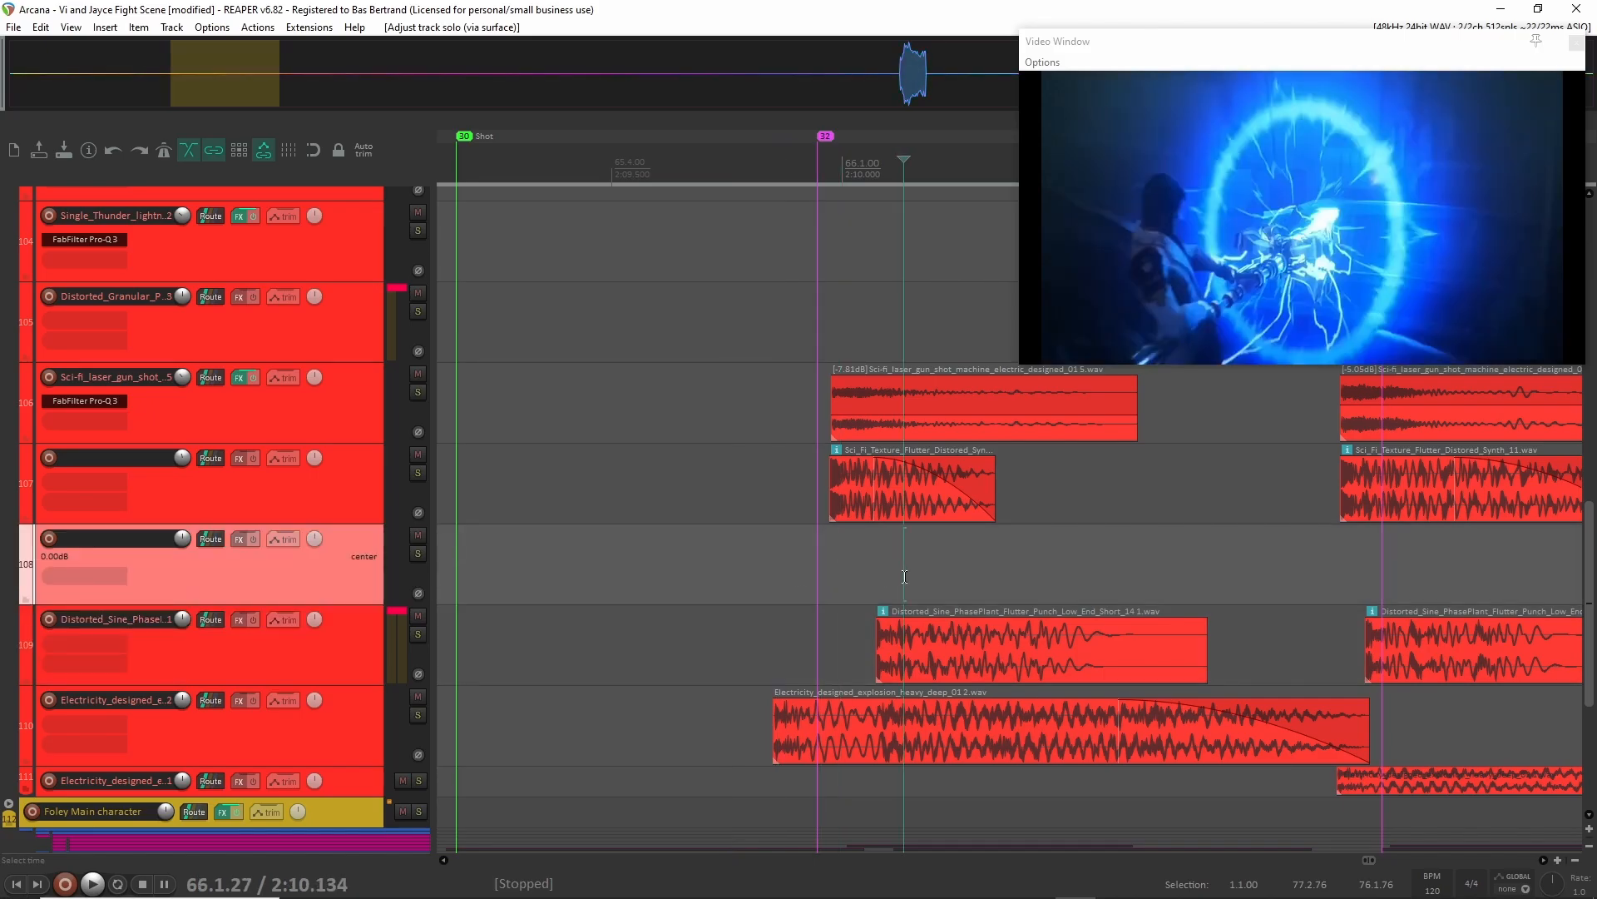
drag(790, 562, 872, 565)
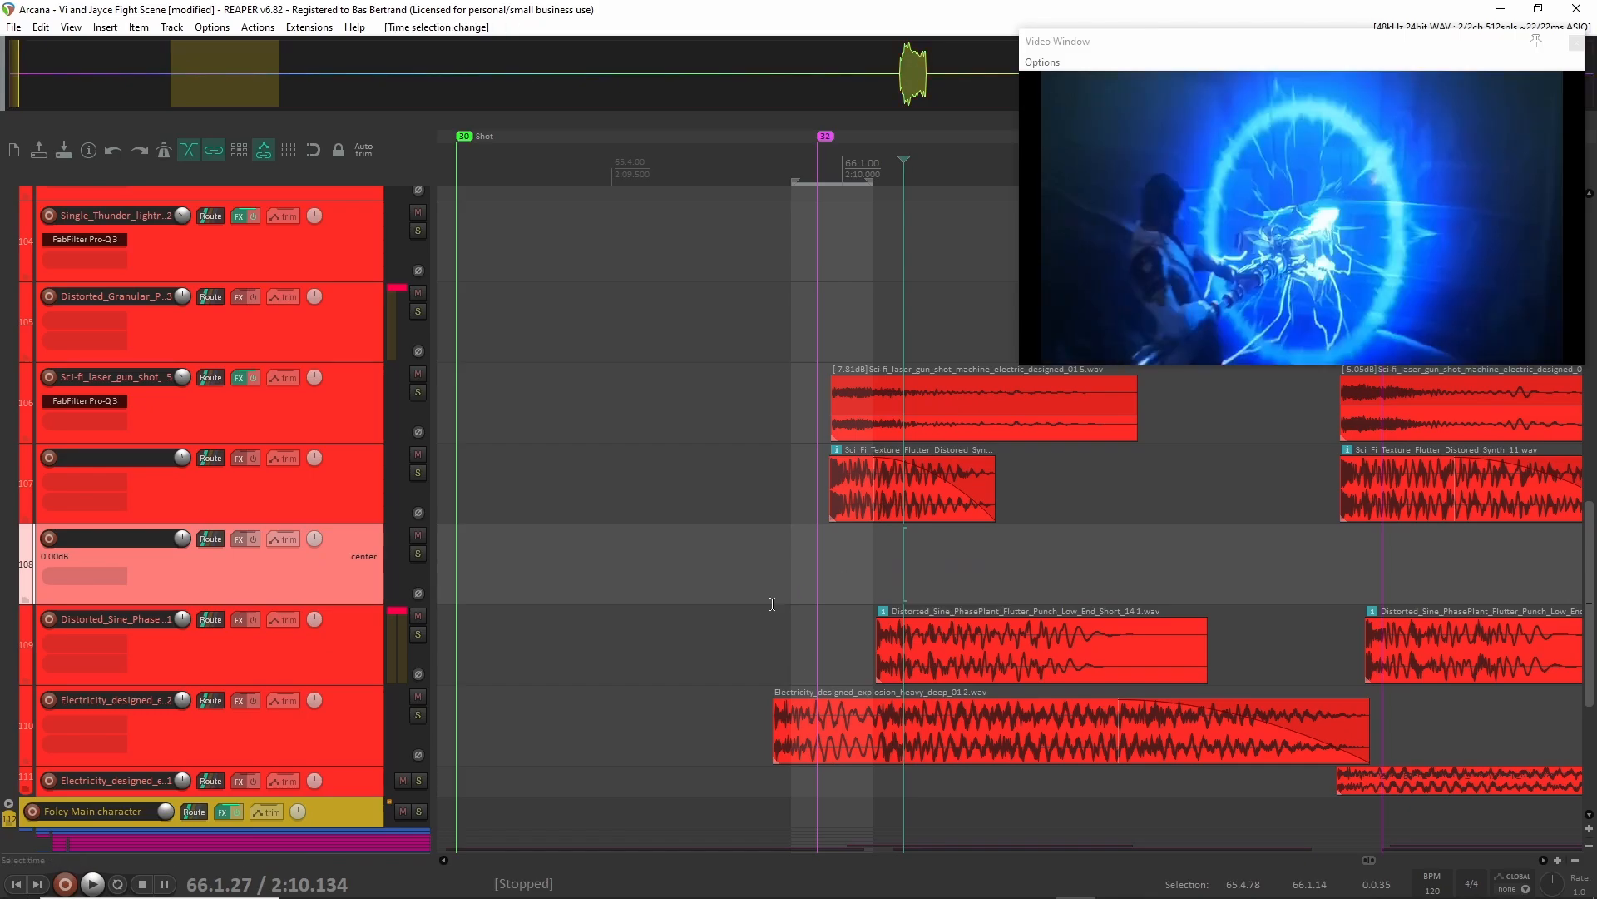
Audition all Shots staff layers together from 2:09.669 through the first two shots.
click(689, 586)
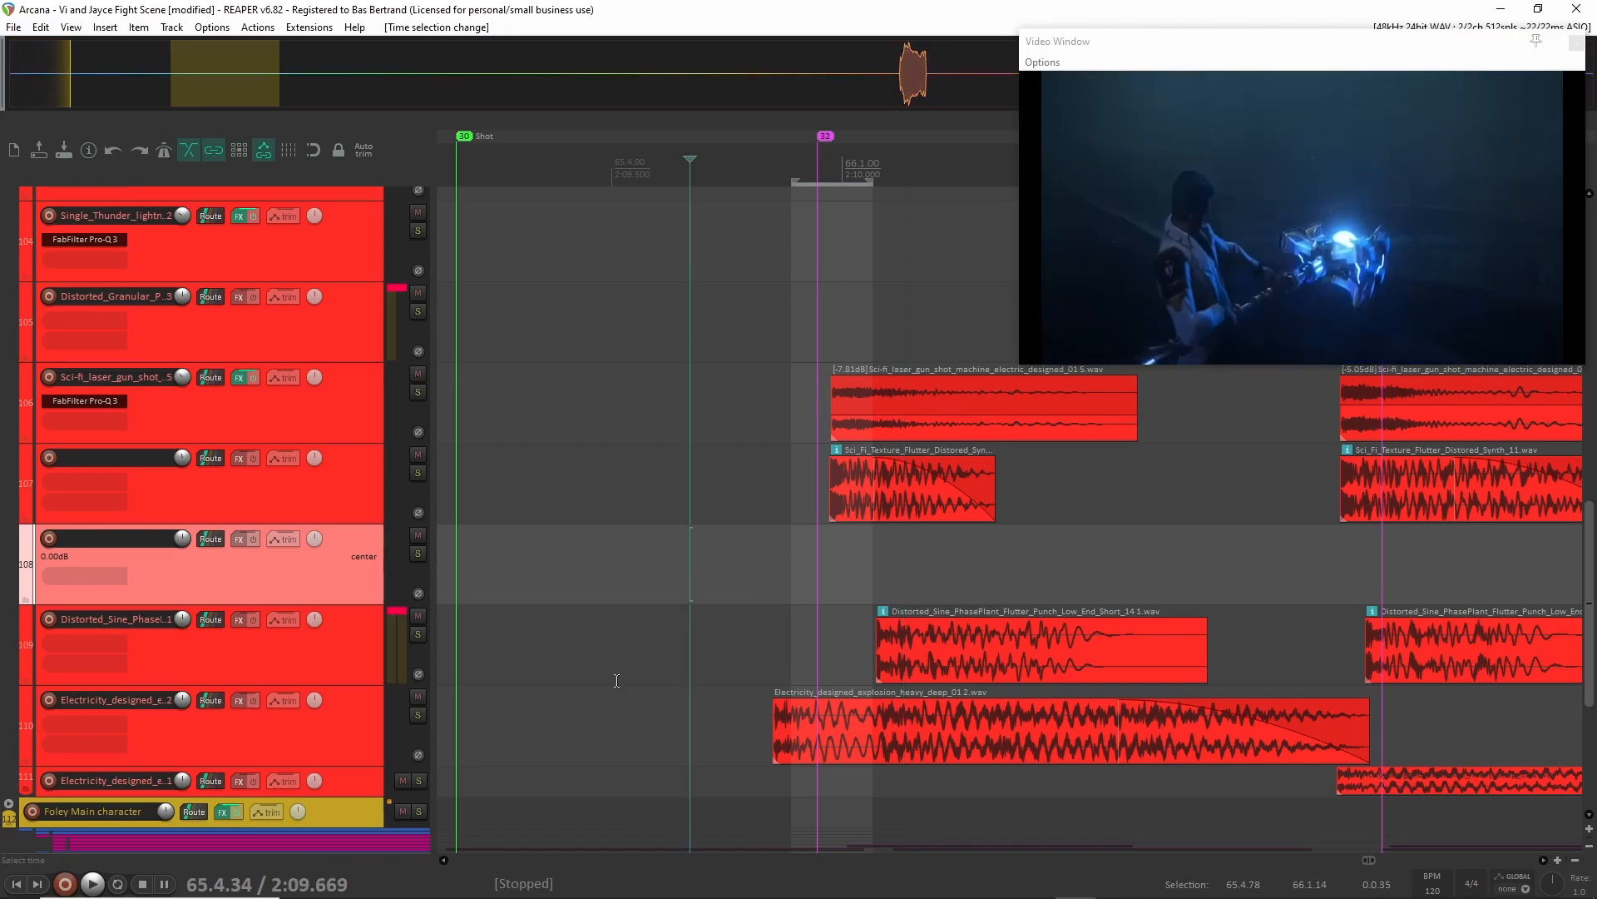
key(space)
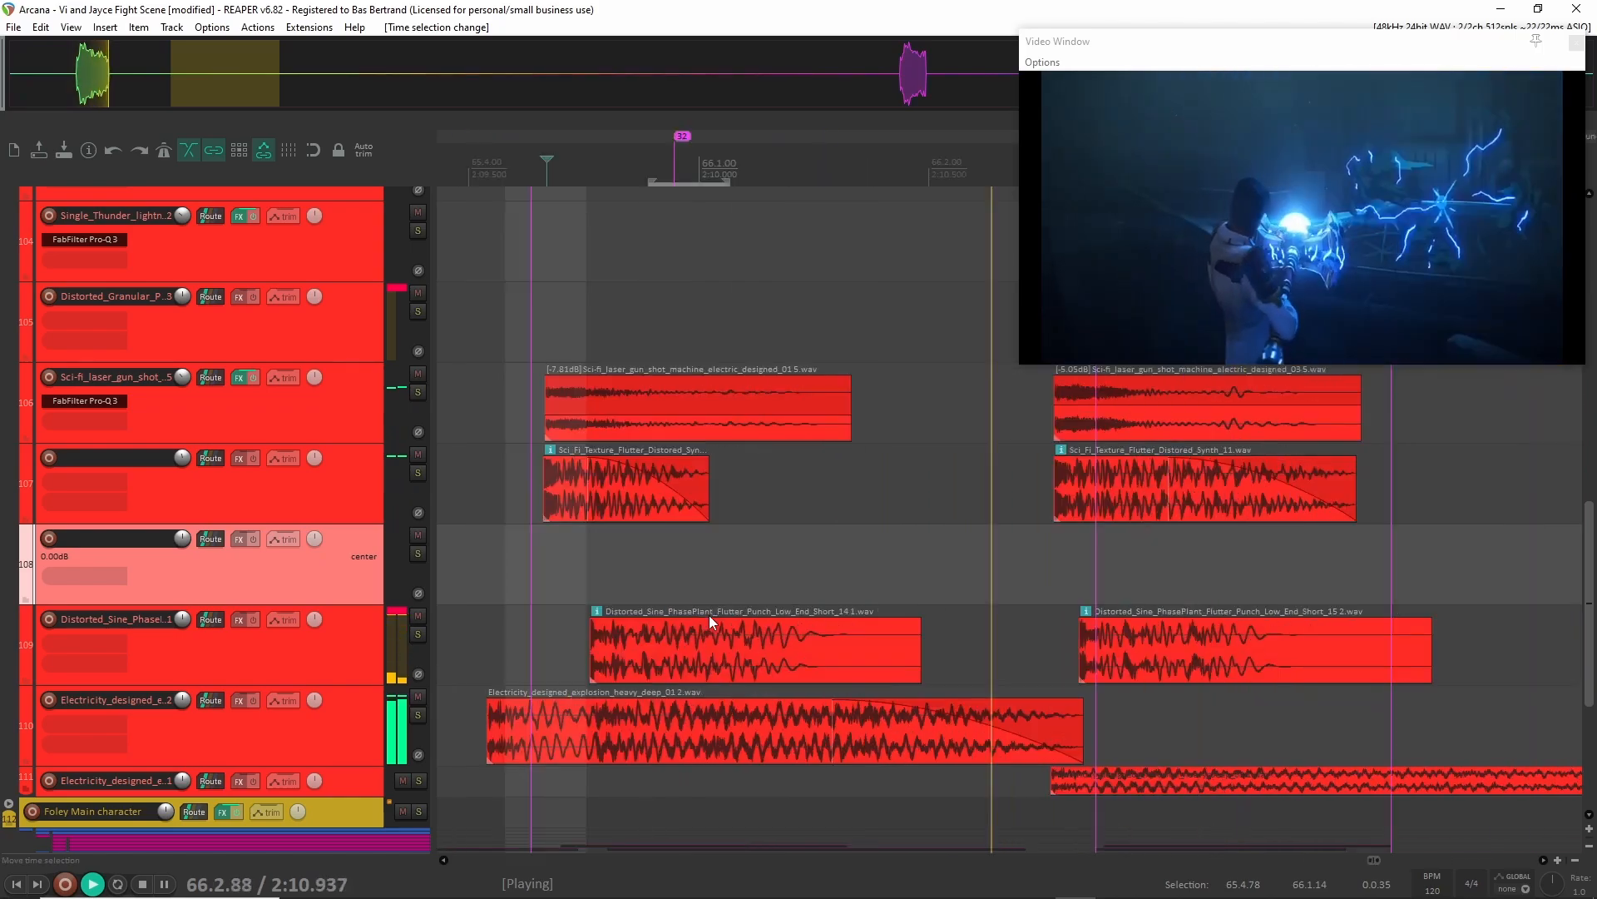
key(space)
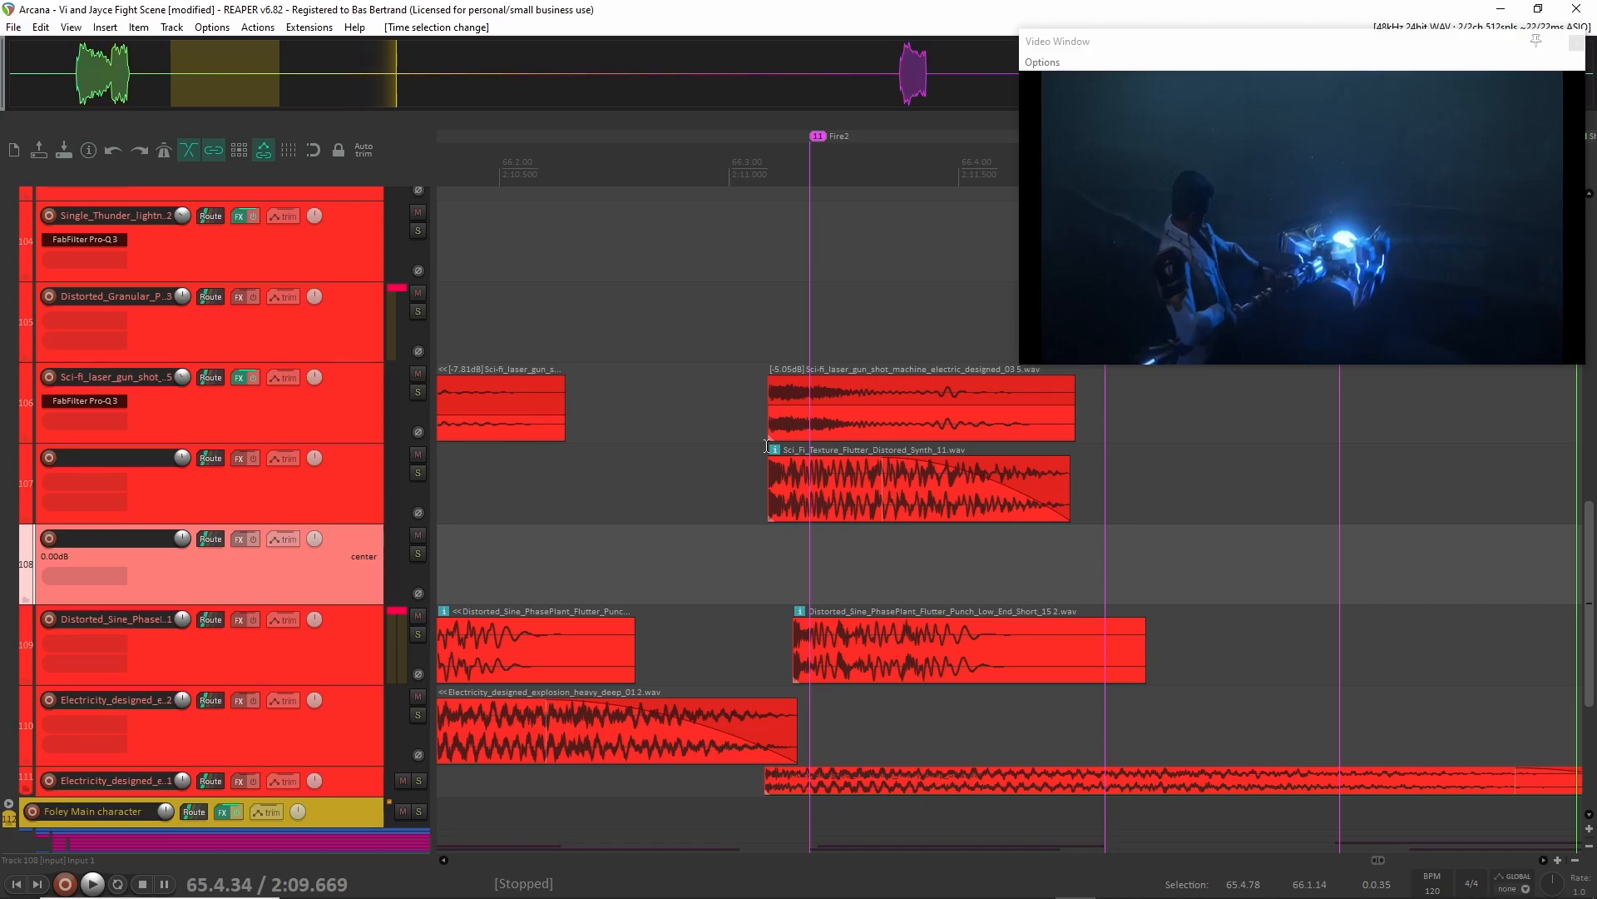
Bring the Fire 3 shot's clips into view and audition the staff layers from 2:13.229.
scroll(772, 463, right, 5)
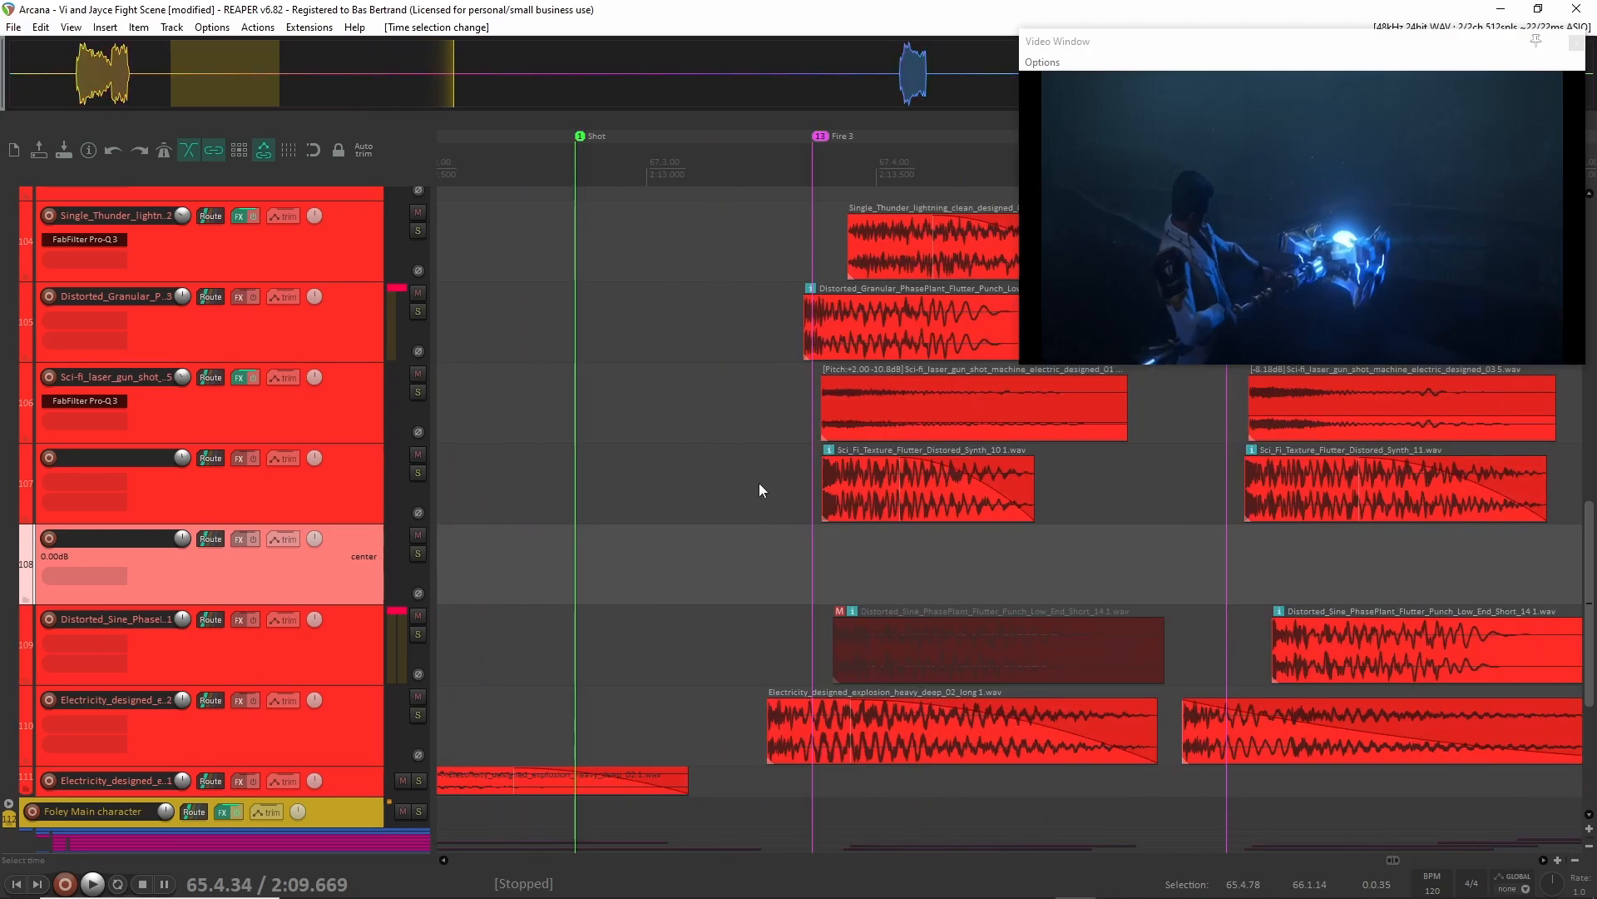
scroll(759, 489, right, 3)
scroll(745, 502, up, 1)
scroll(745, 501, left, 2)
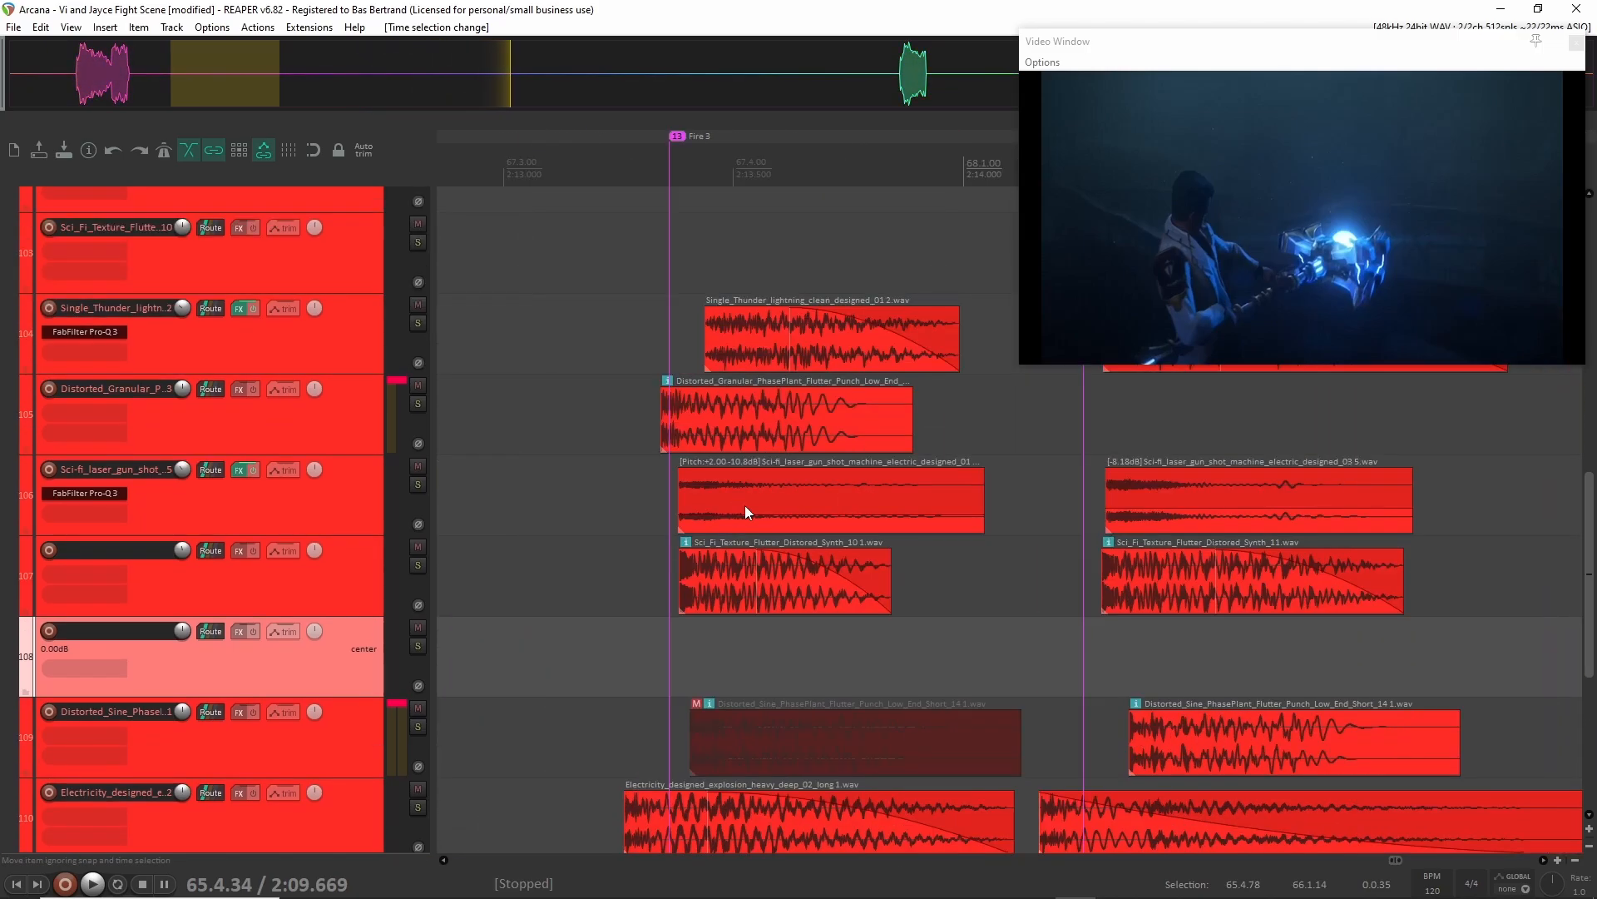
scroll(746, 506, down, 1)
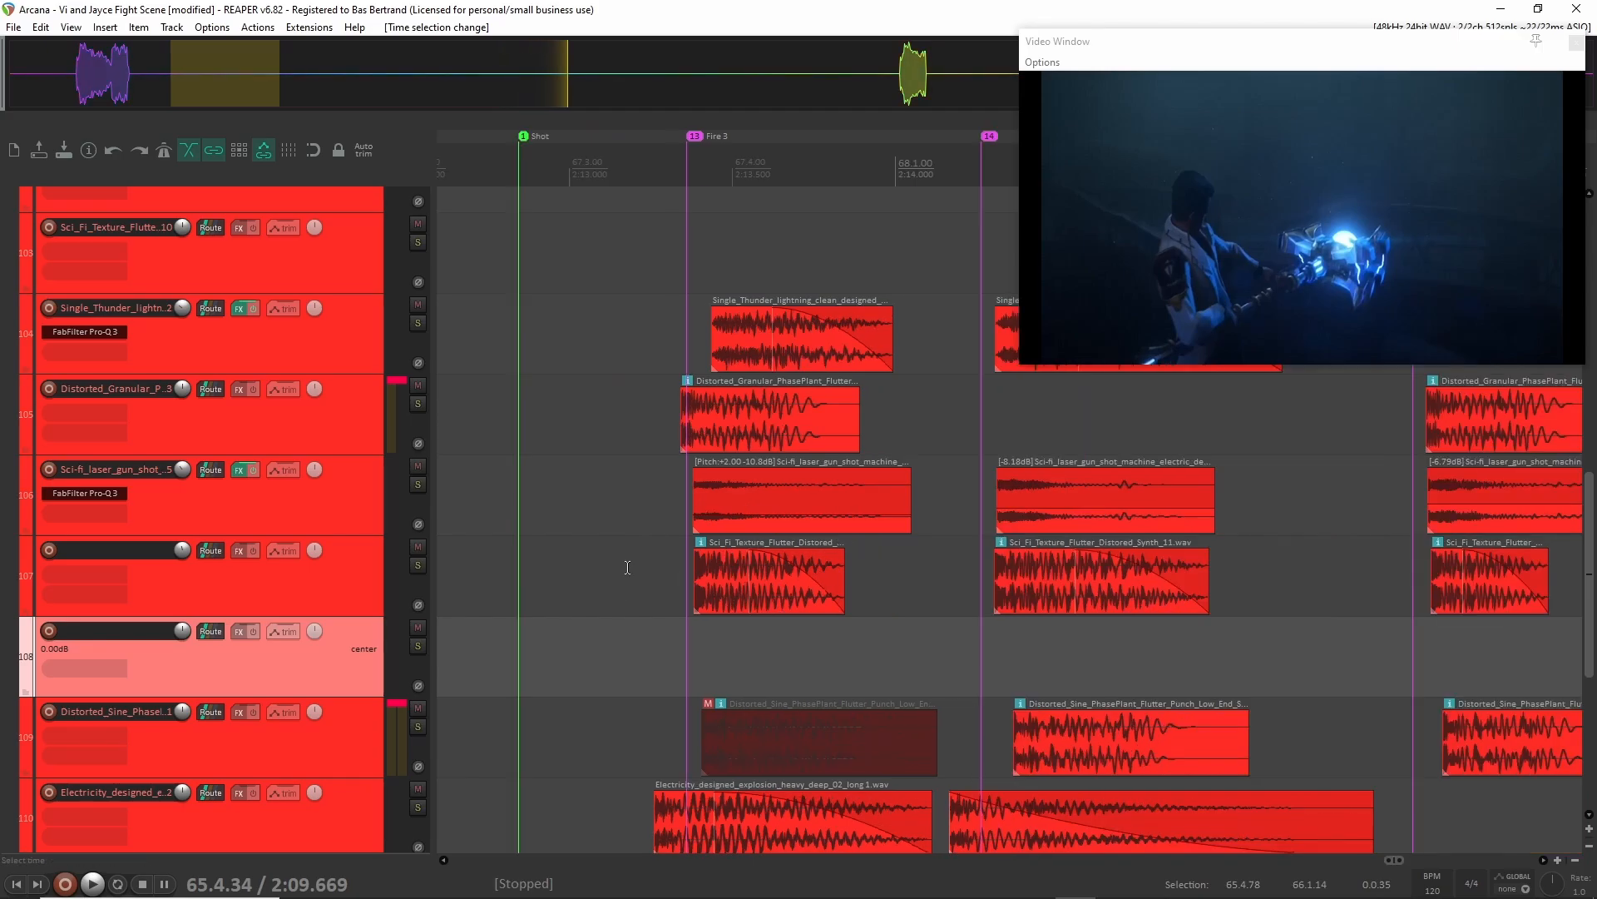
click(644, 500)
key(space)
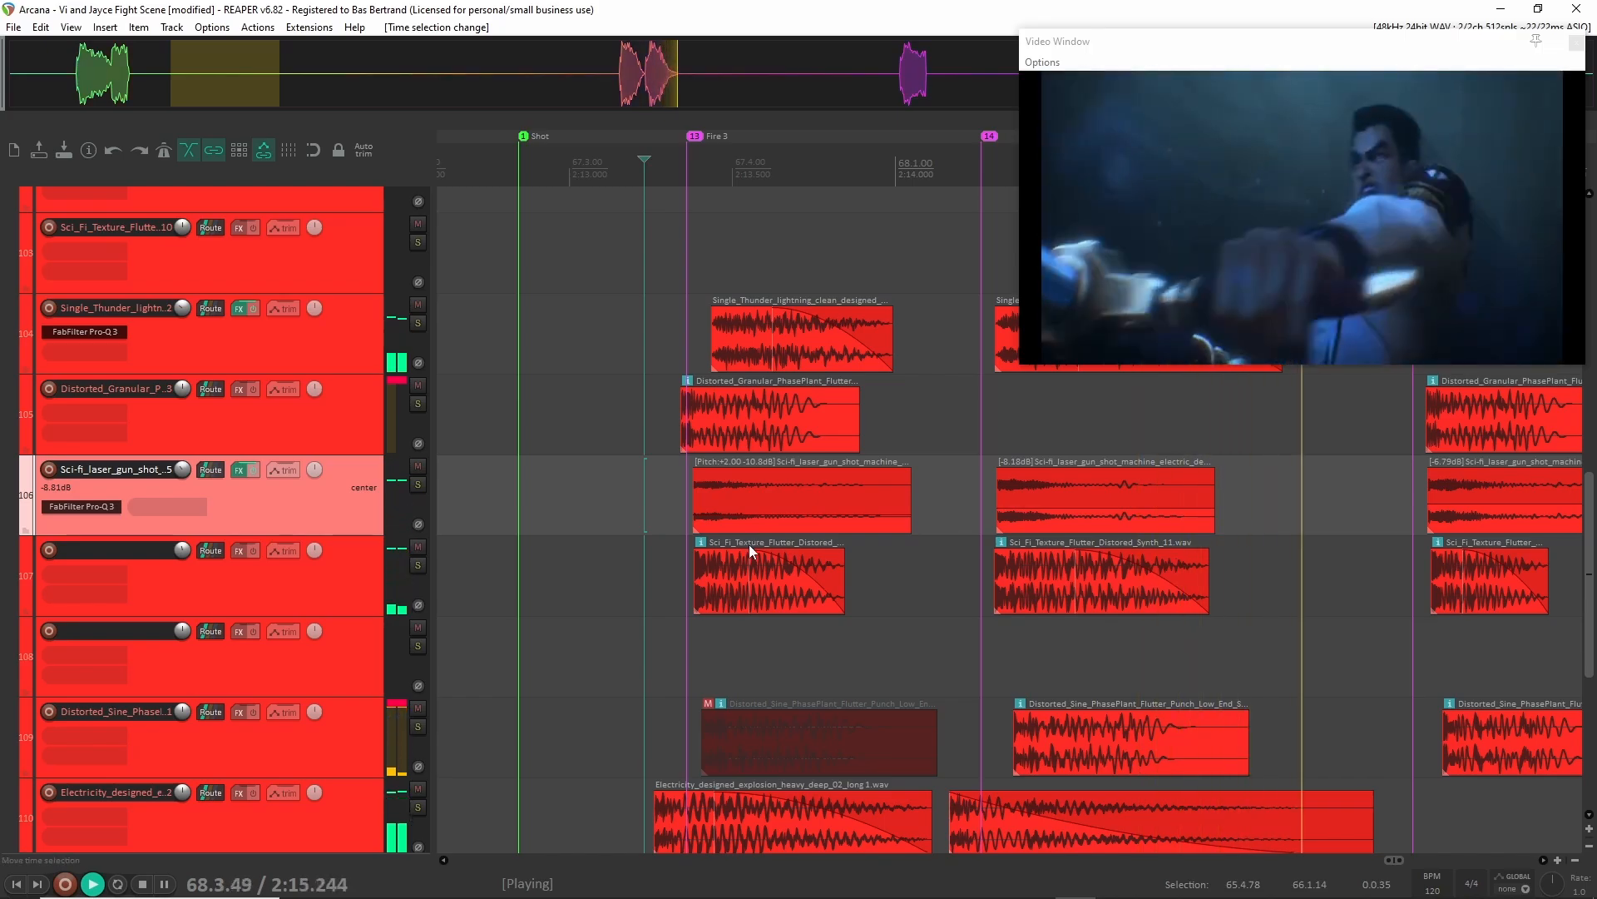
key(space)
Review the layers of the Fire 3 shot and select the tracks from Single_Thunder_lightning, track 104, down to track 110.
scroll(293, 464, up, 1)
scroll(293, 464, up, 4)
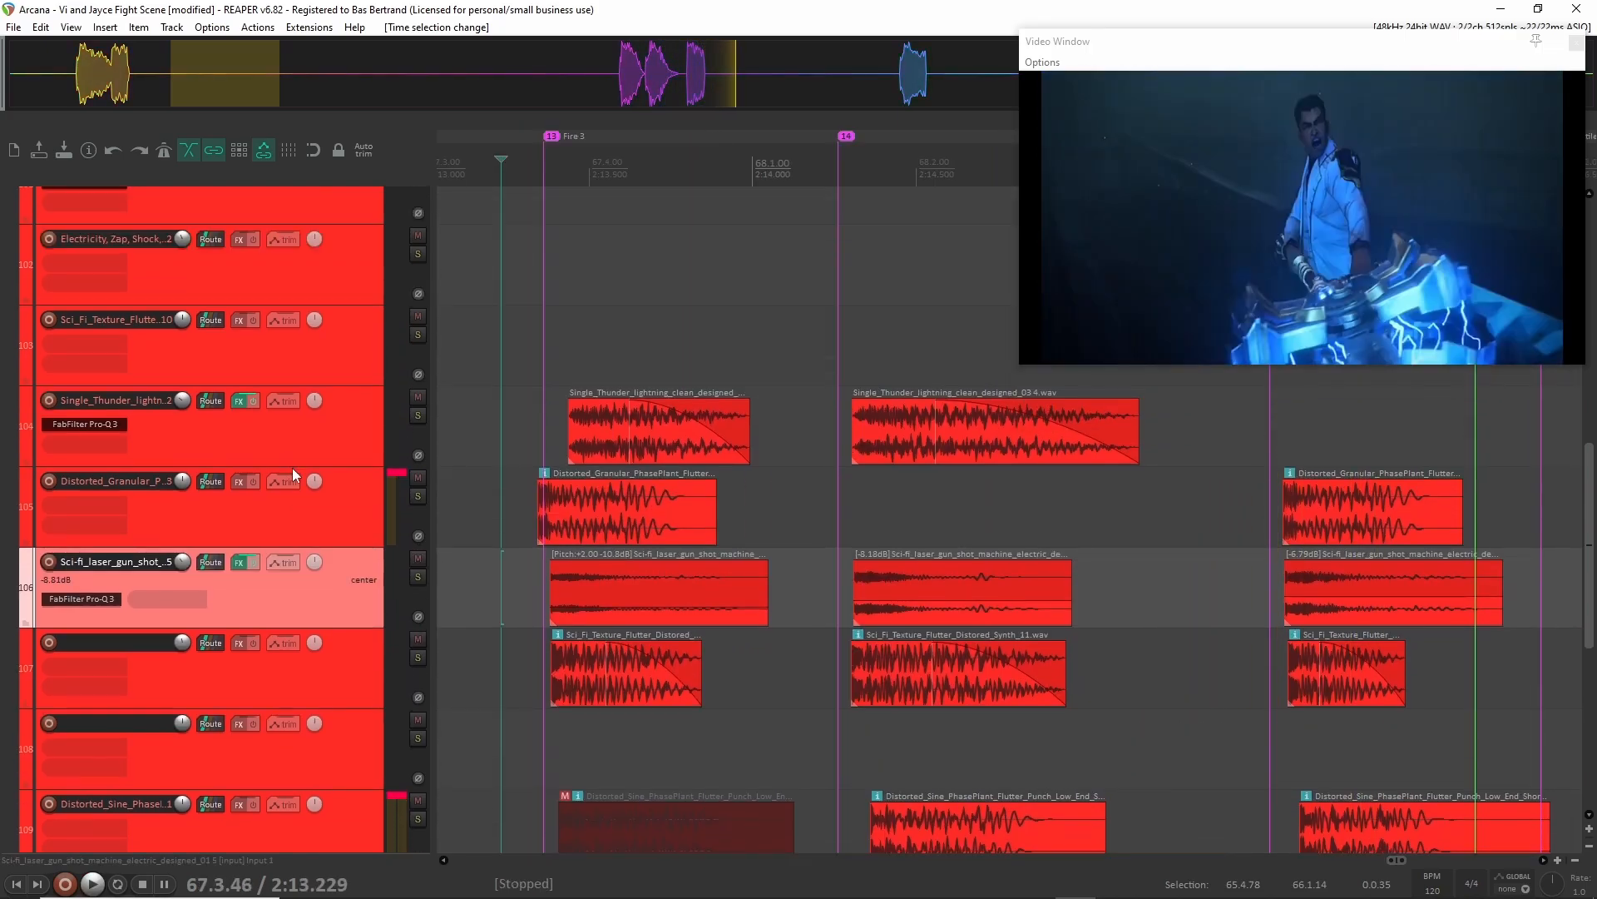
scroll(326, 369, down, 7)
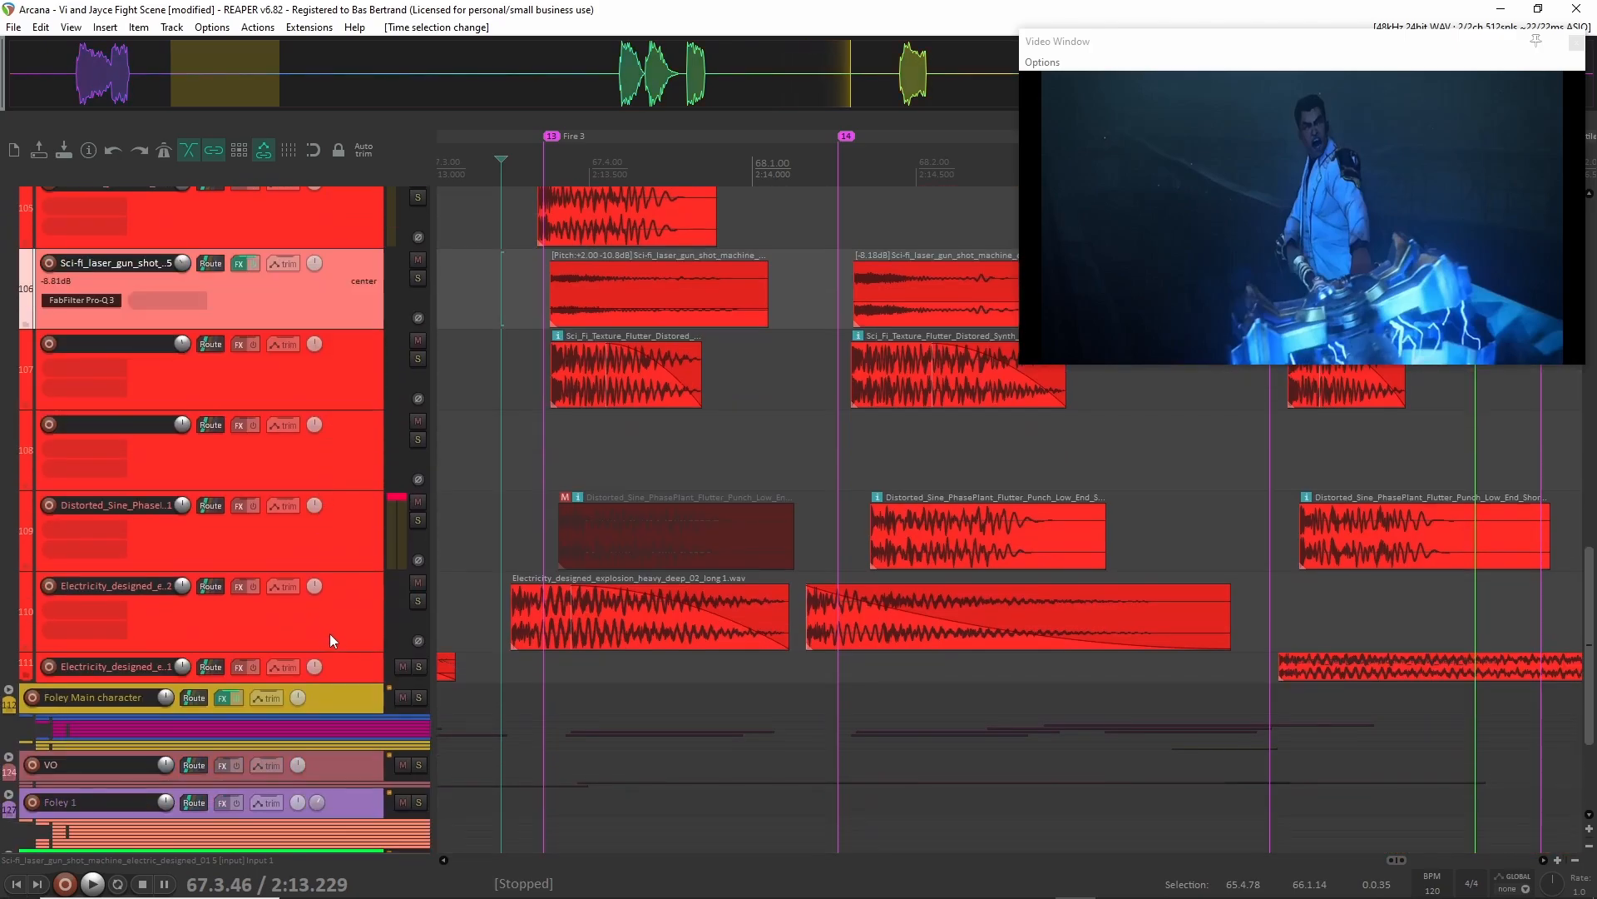
scroll(354, 664, up, 5)
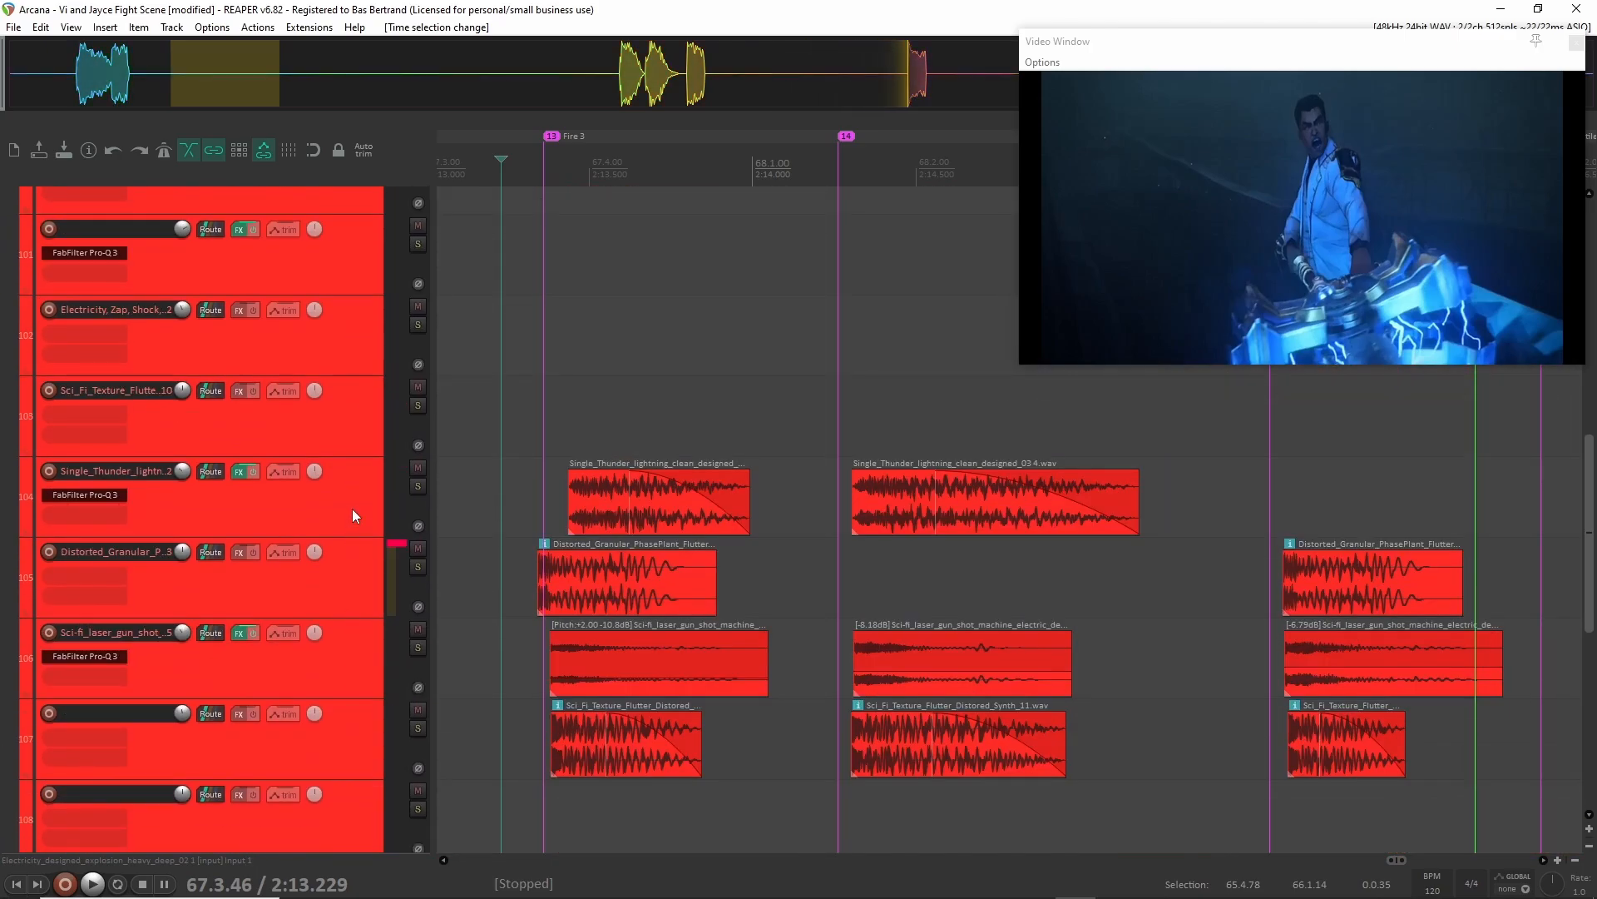
shift+click(352, 508)
scroll(352, 510, left, 2)
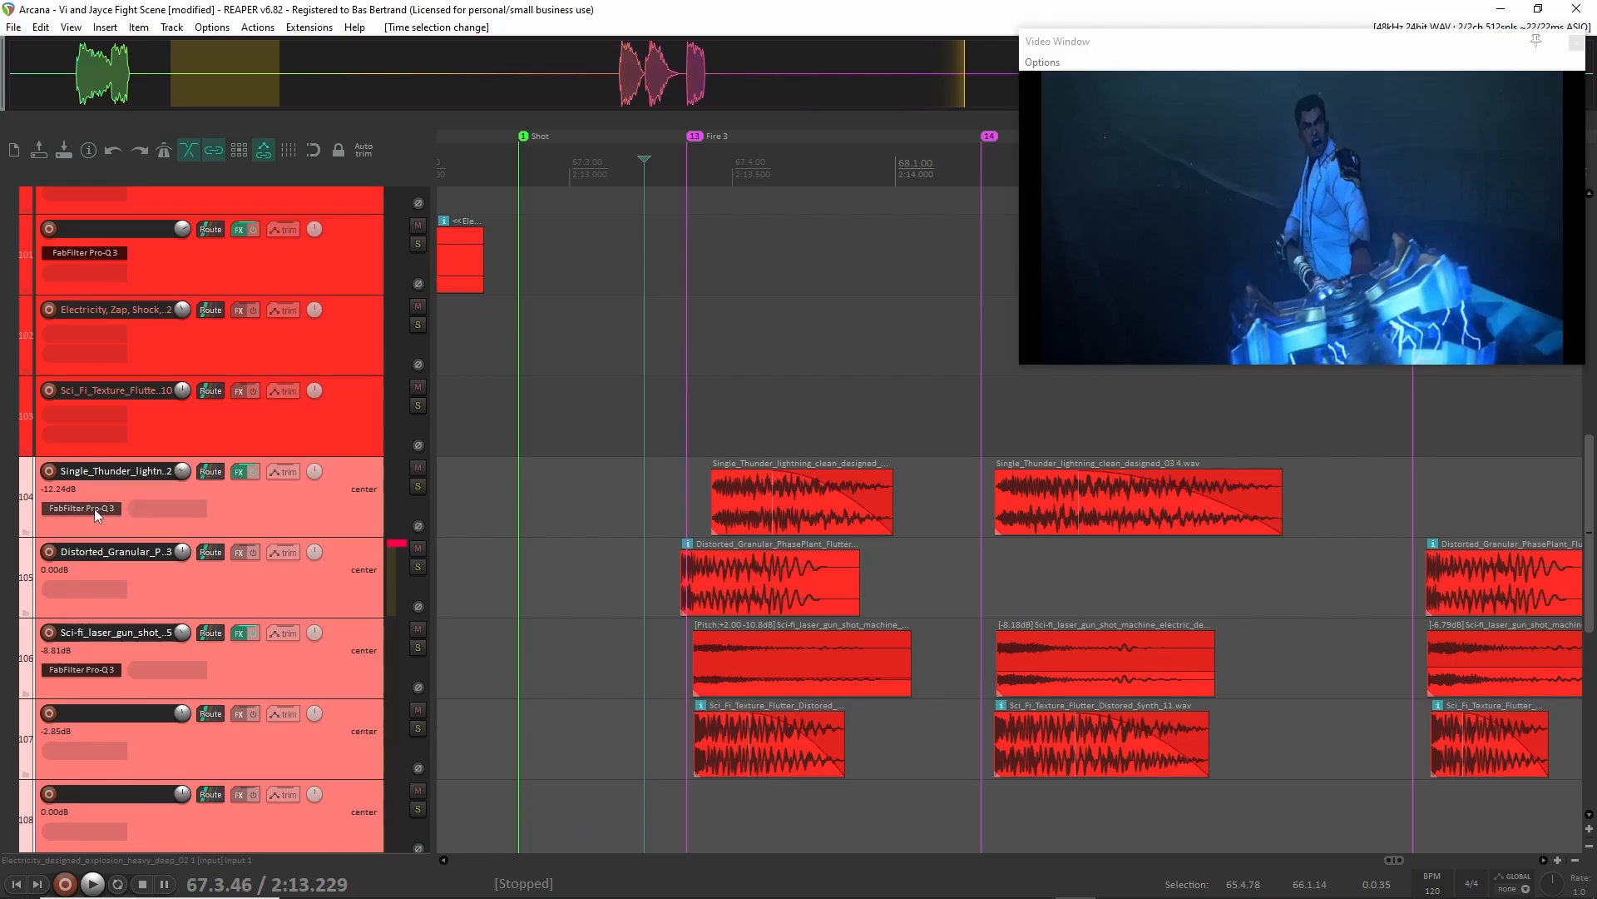
Open FabFilter Pro-Q 3 on track 104, move its window over the arrangement and select only that track.
scroll(142, 577, down, 2)
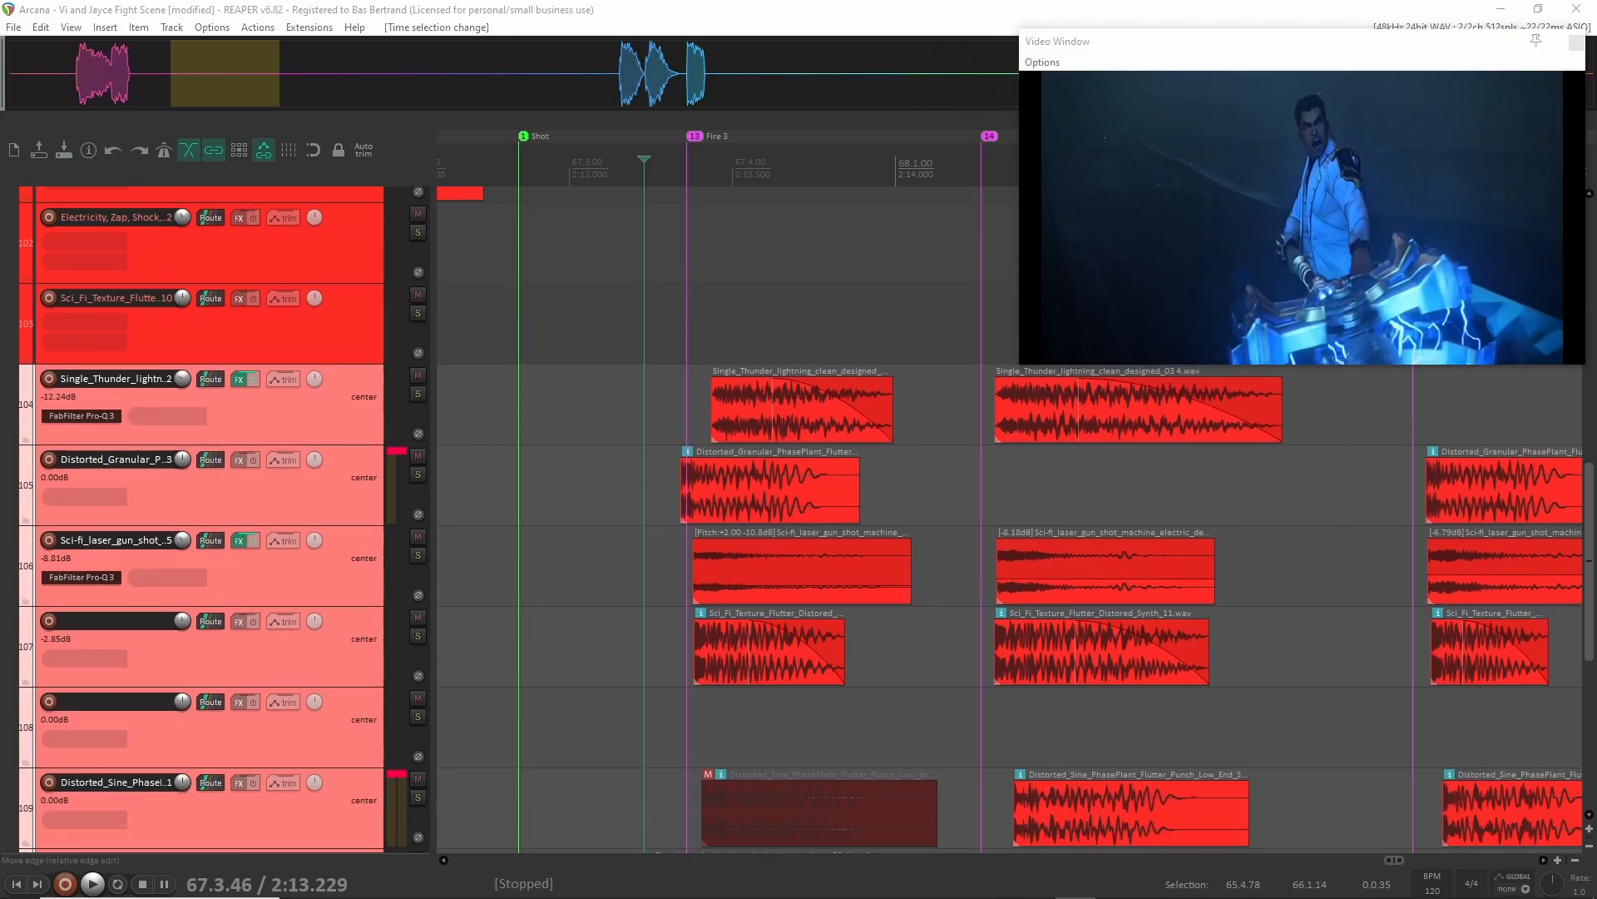
drag(1596, 133, 970, 106)
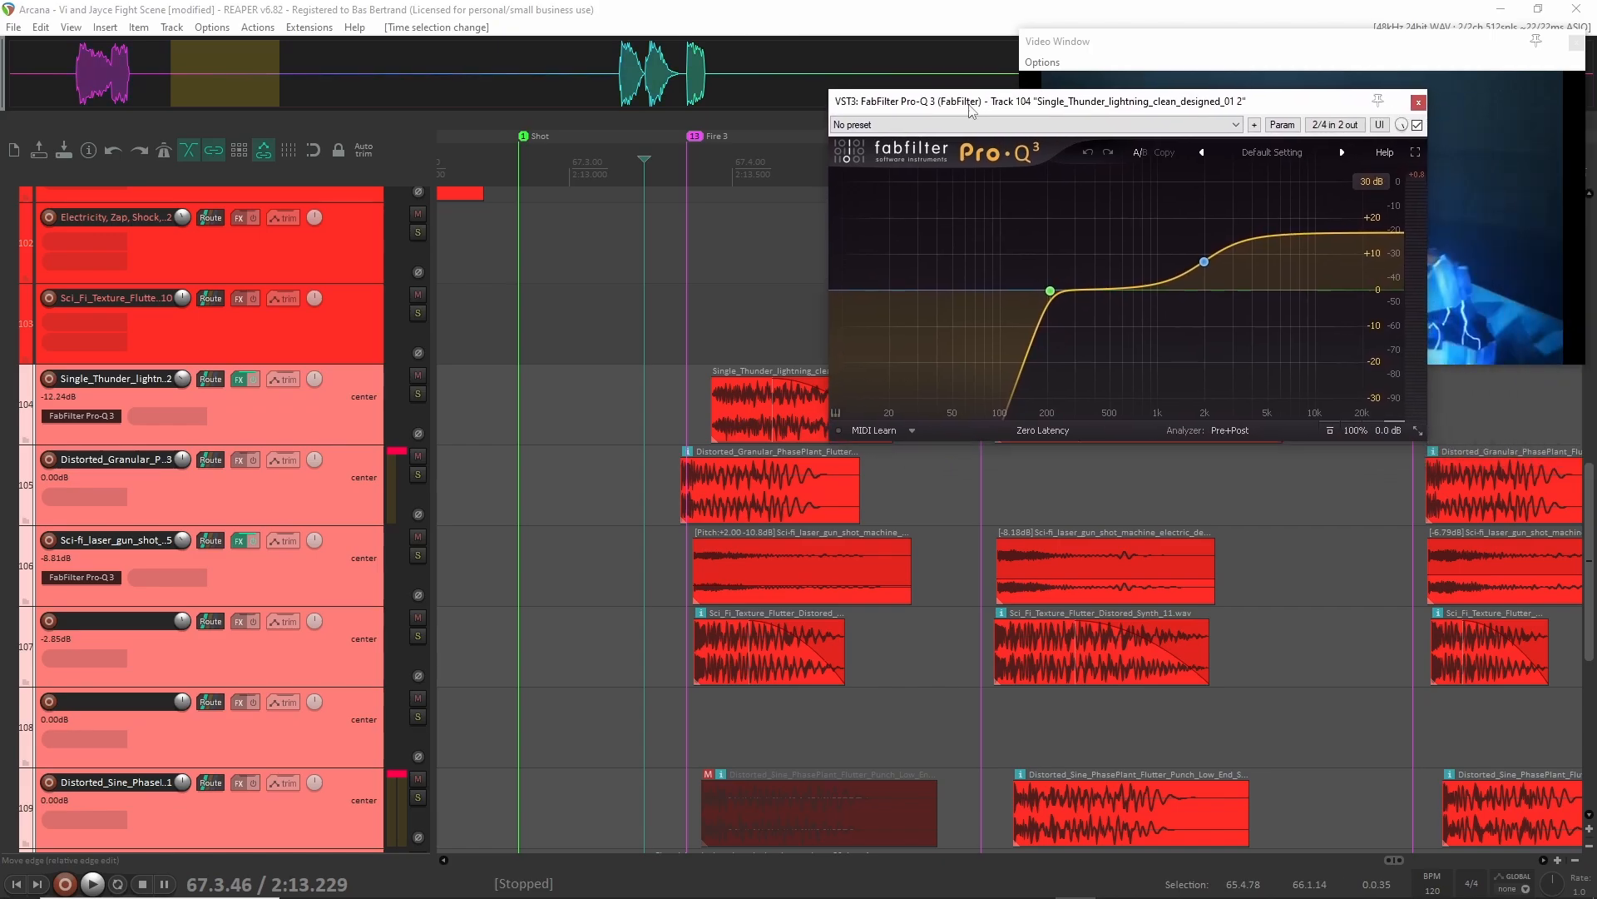
click(333, 436)
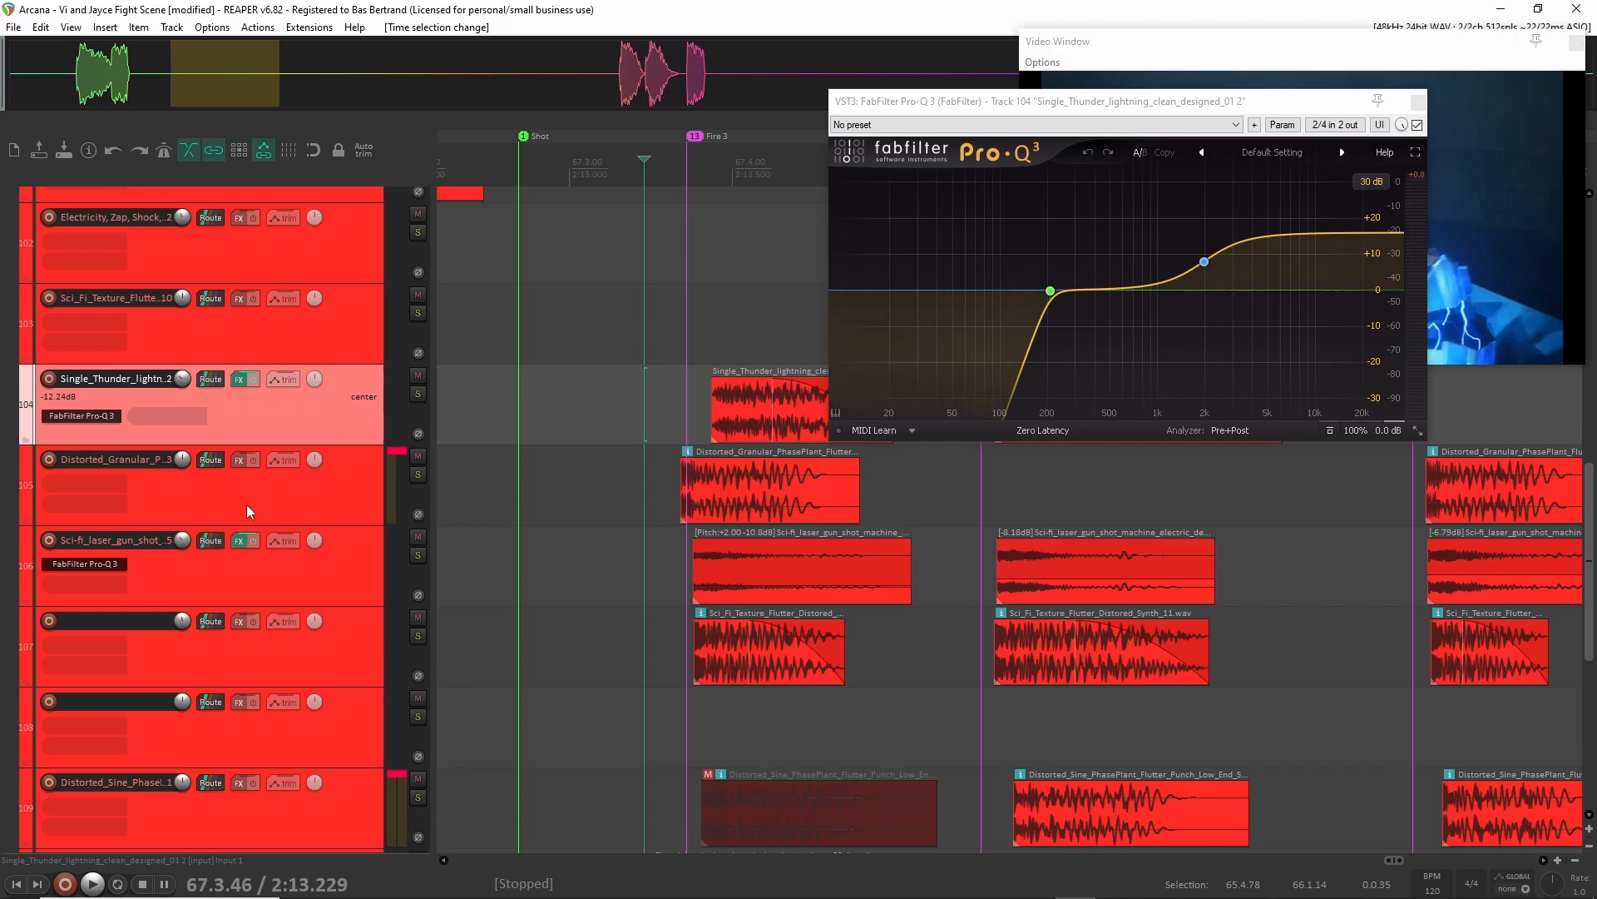
Return to the Shots staff folder track and check its FabFilter Pro-C 2 compressor, closing the plug-in at the end.
scroll(274, 551, down, 5)
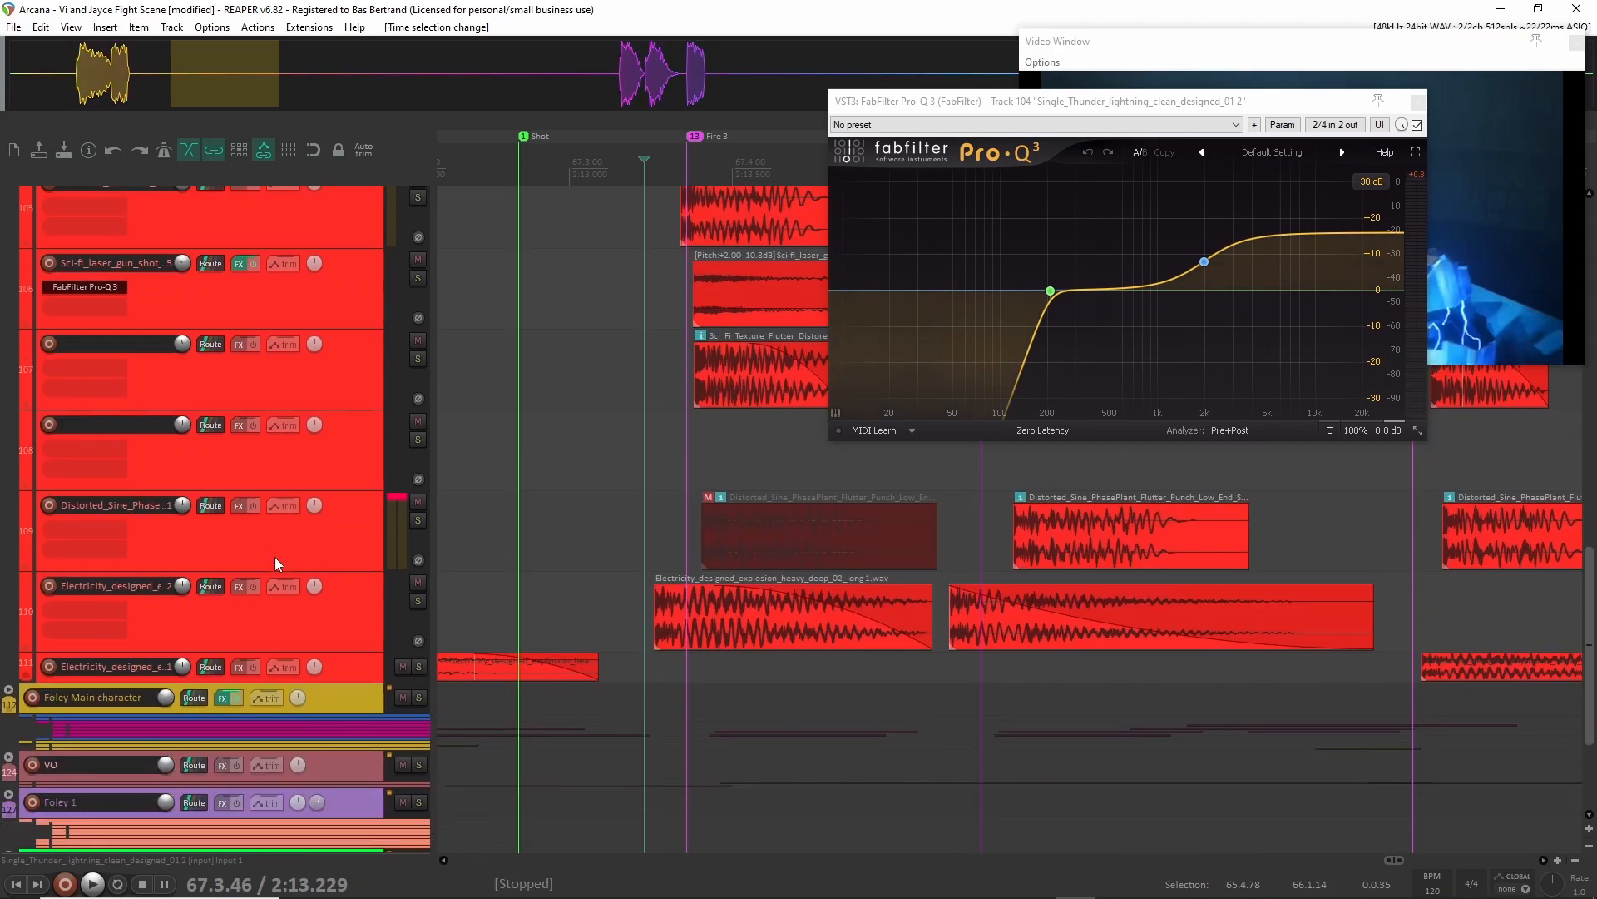
scroll(275, 560, down, 1)
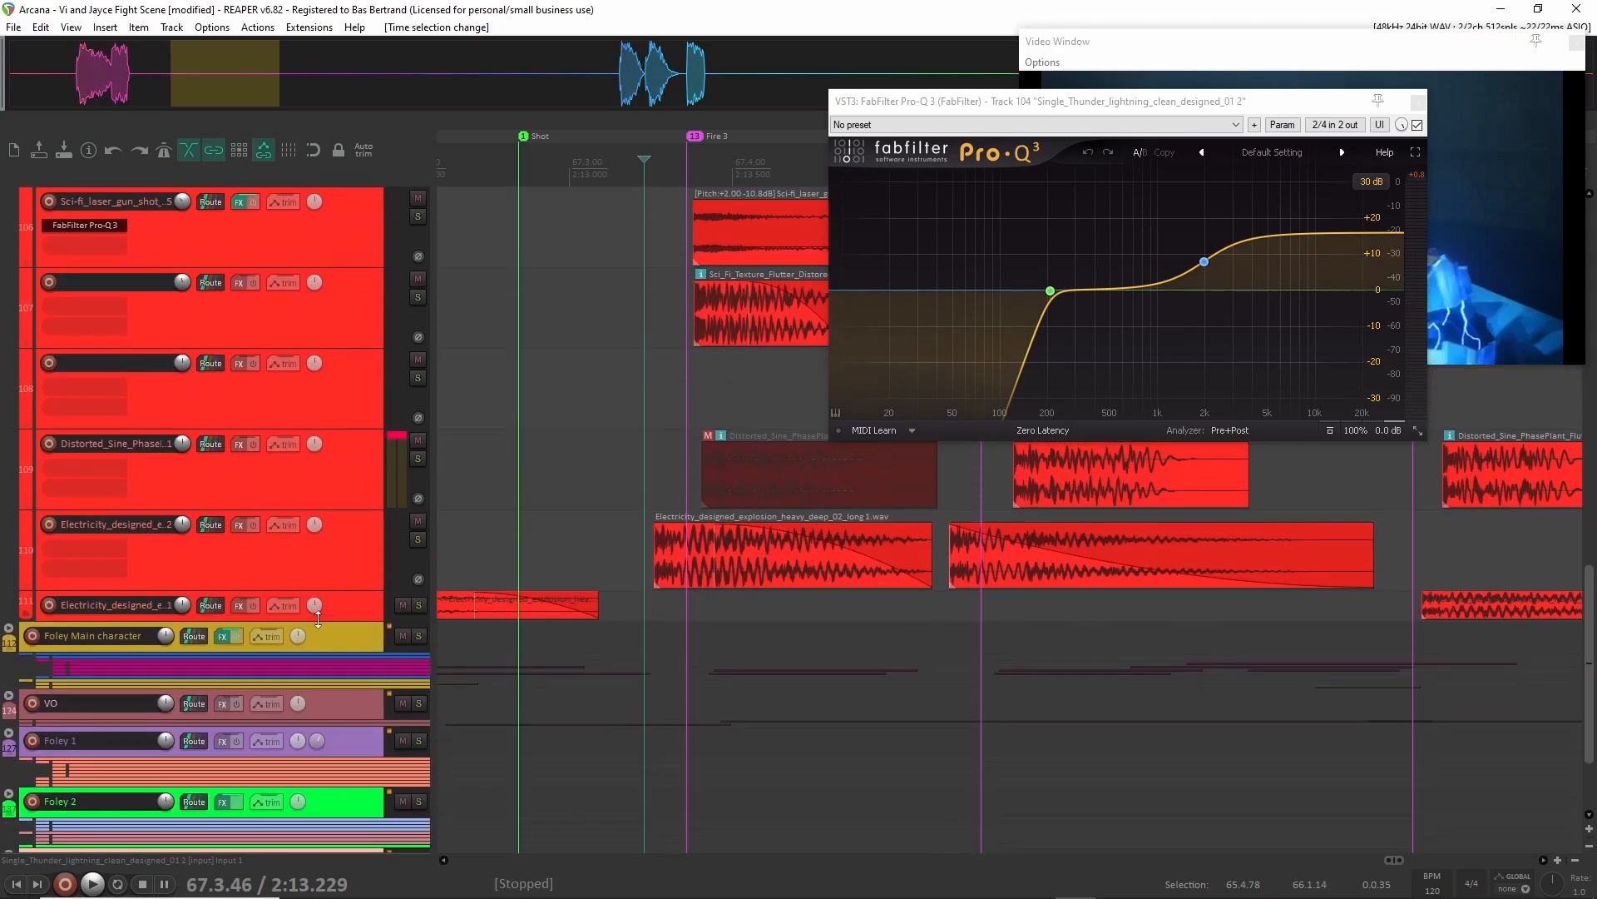
scroll(318, 619, up, 12)
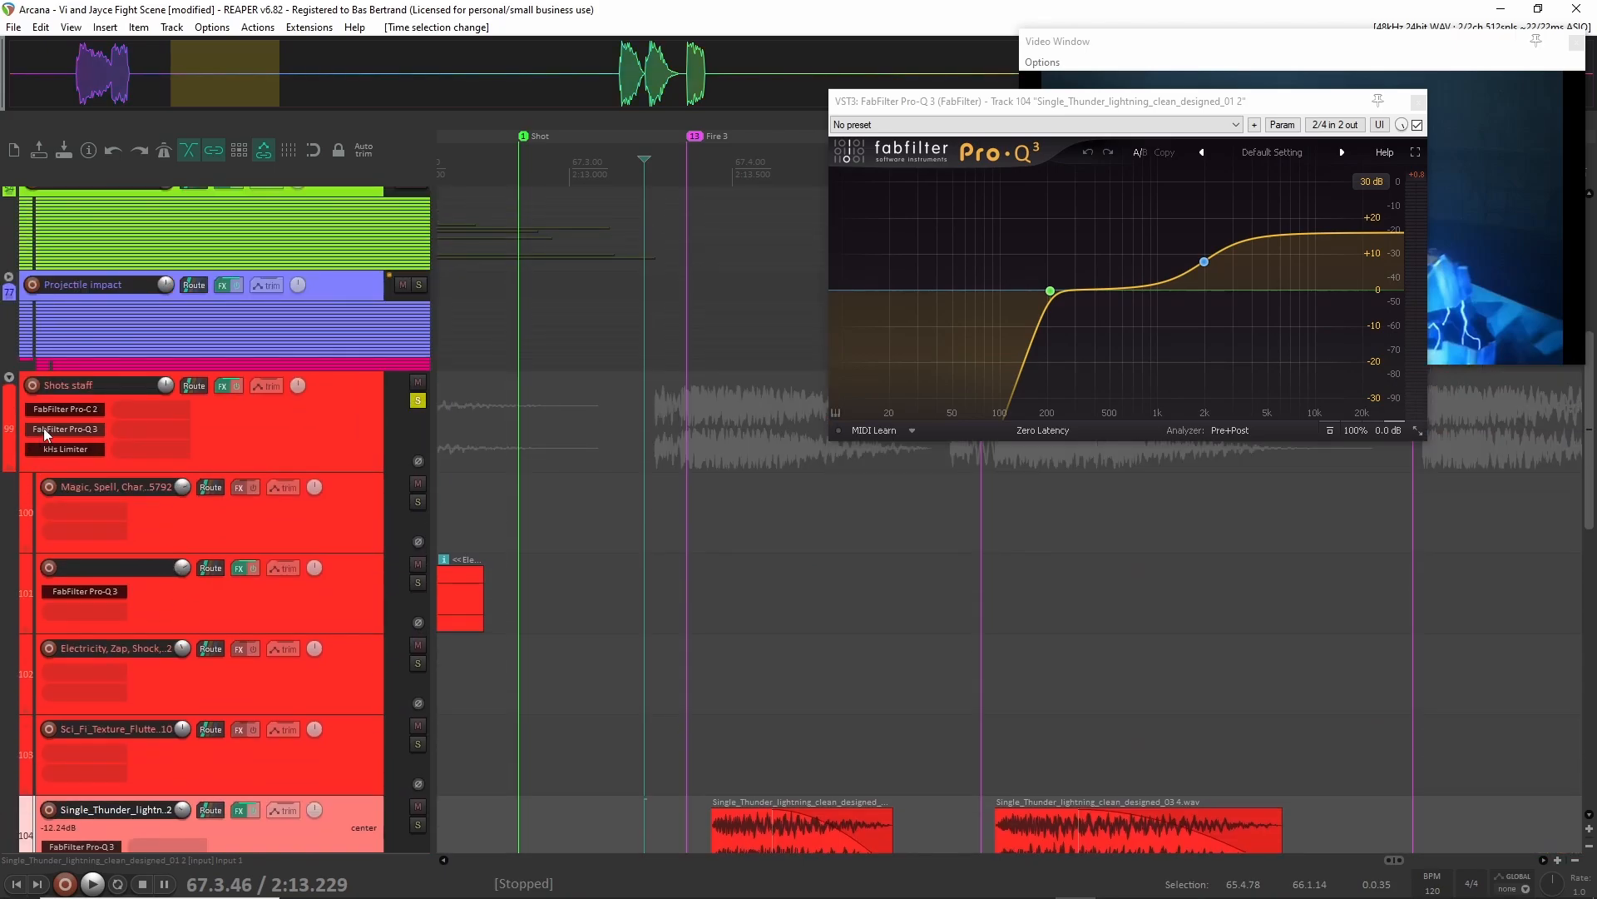
click(62, 410)
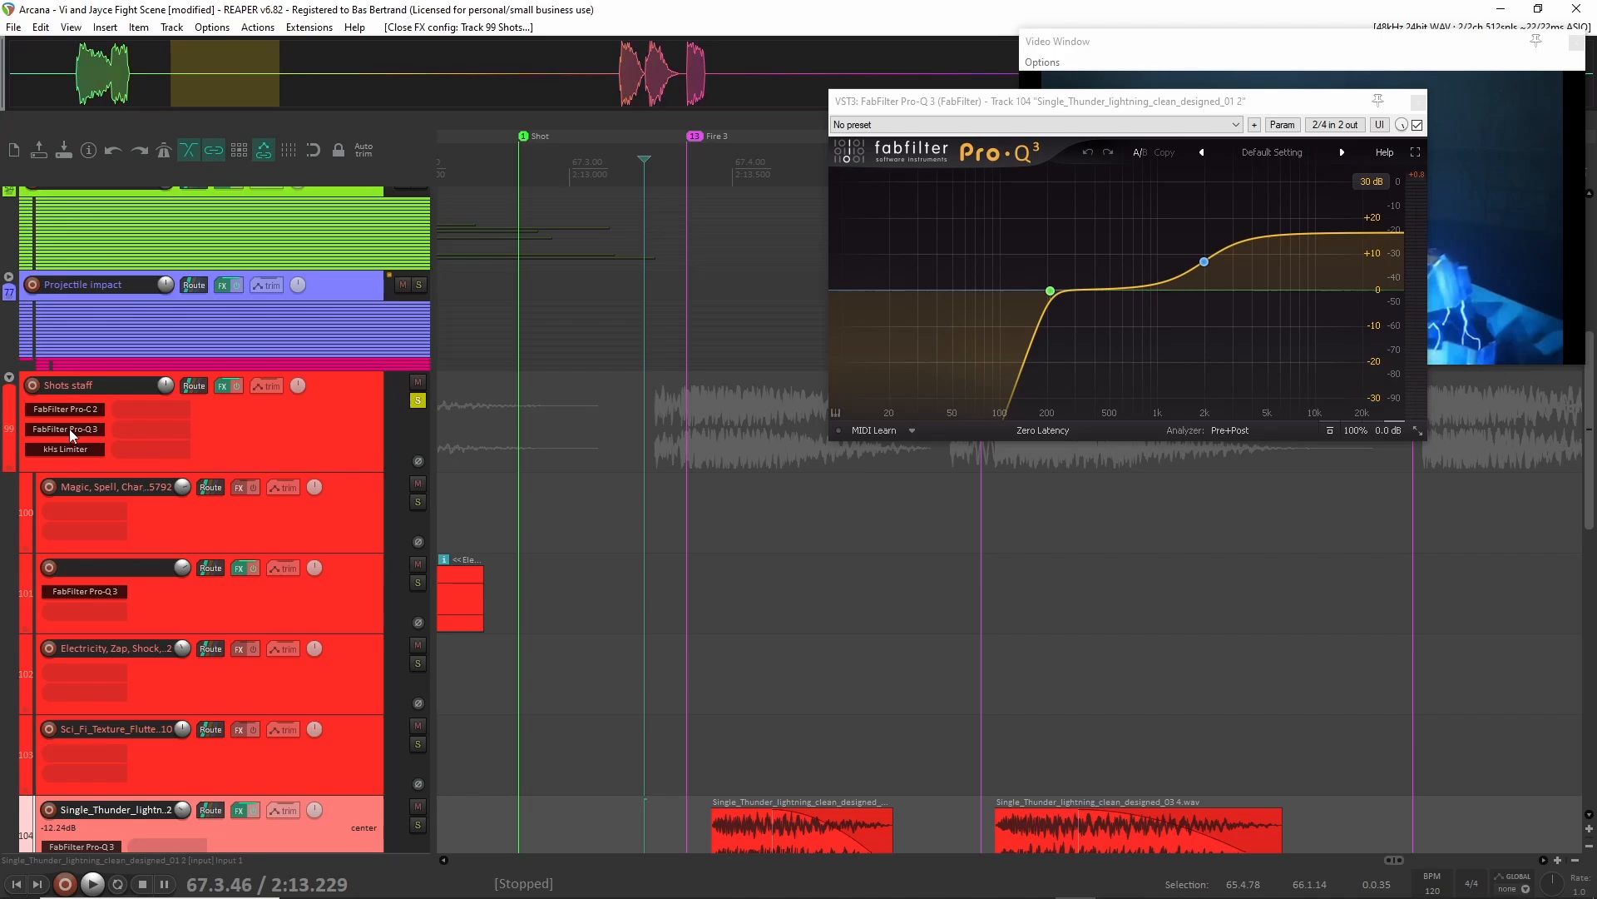
Check FabFilter Pro-Q 3 on the Shots staff folder track, close the plug-in and unsolo the folder.
click(71, 432)
click(612, 58)
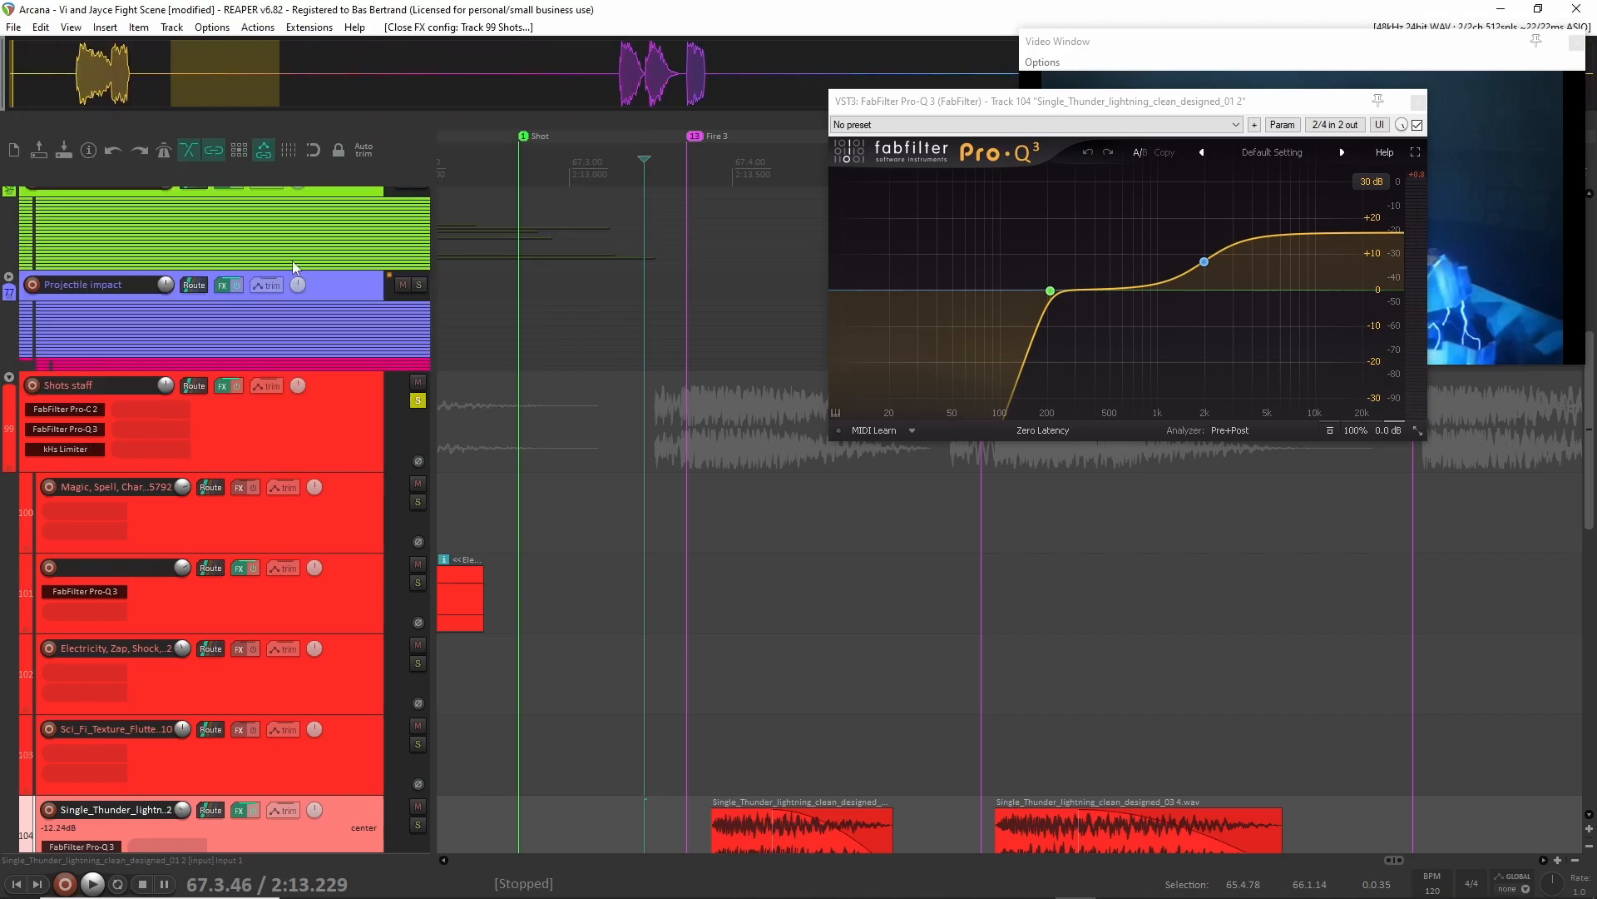
click(419, 403)
Expand the Mechanical folder so its child tracks are shown individually.
scroll(283, 511, up, 5)
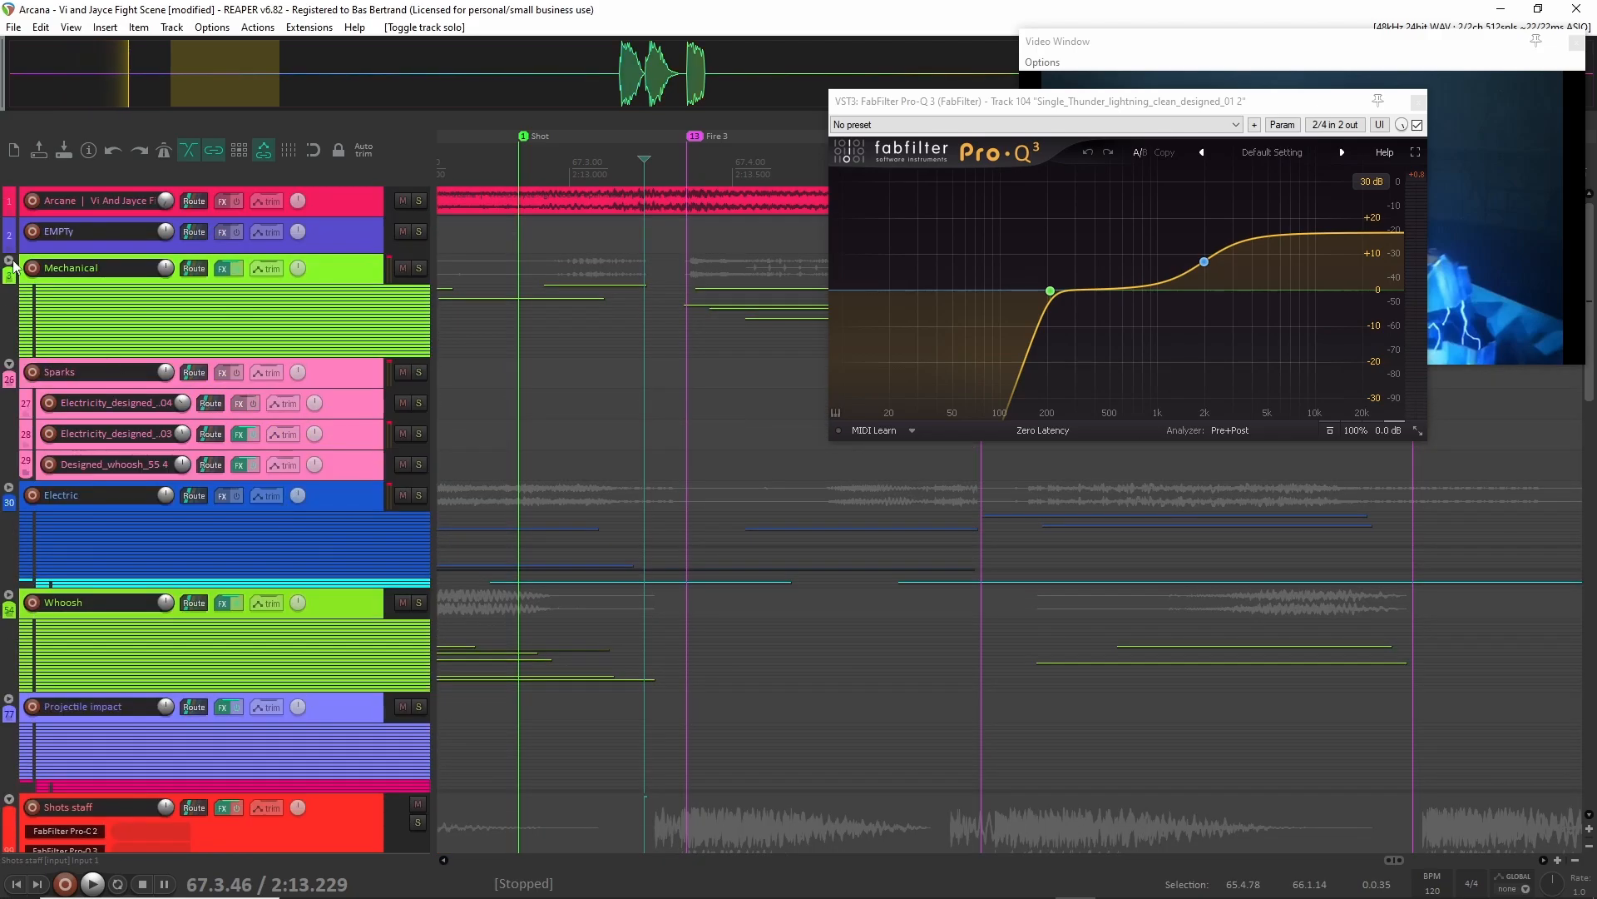
click(9, 262)
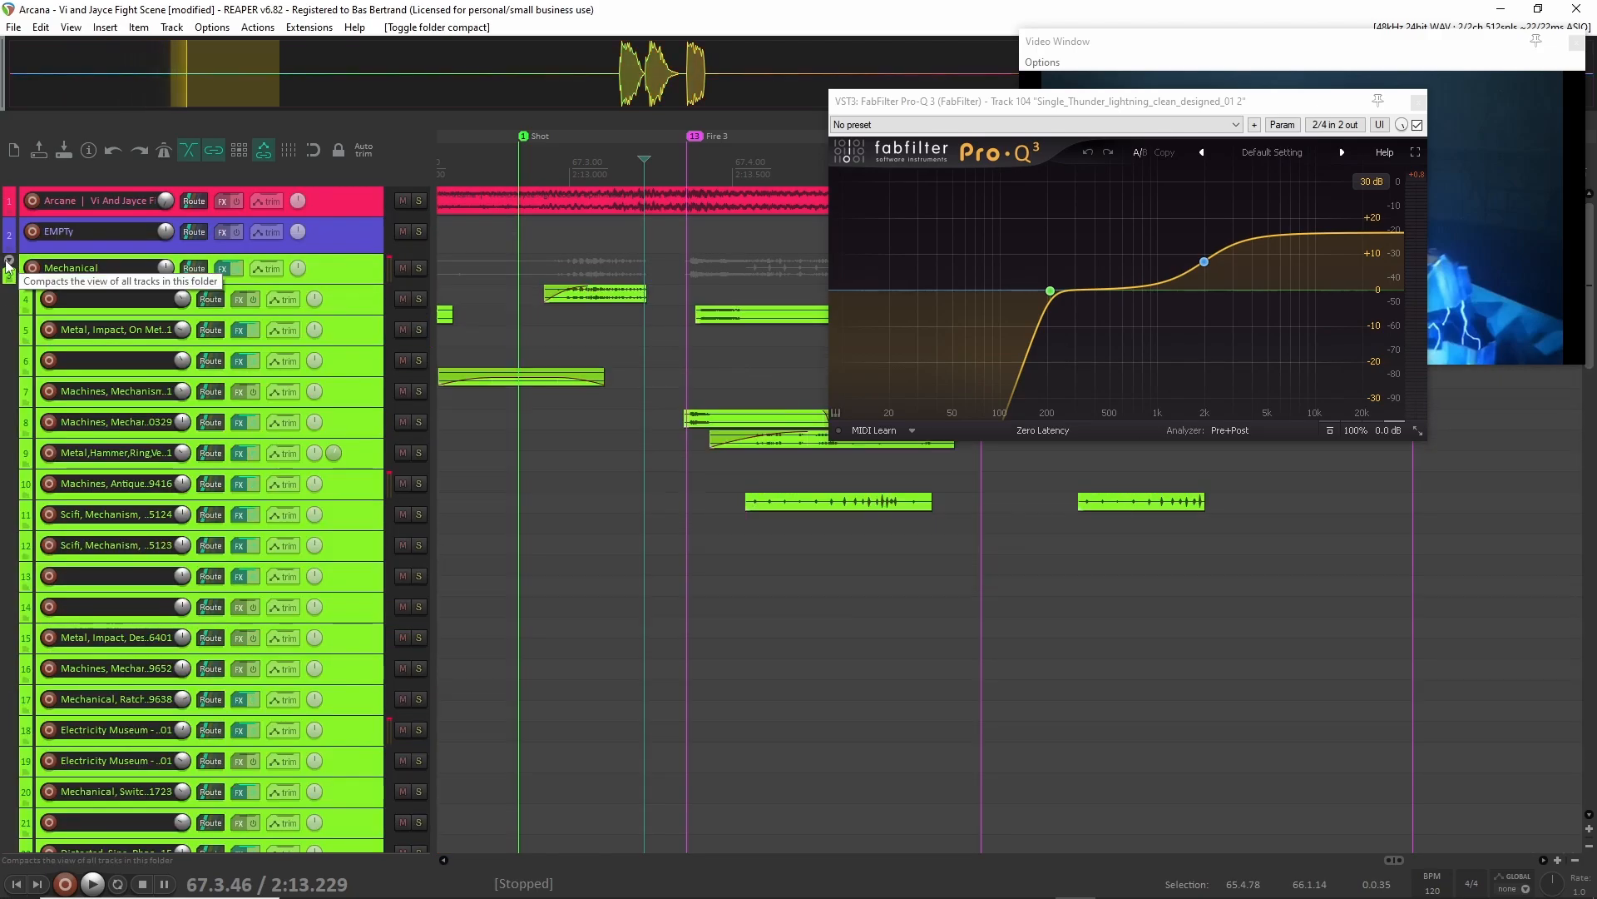
click(9, 262)
click(10, 262)
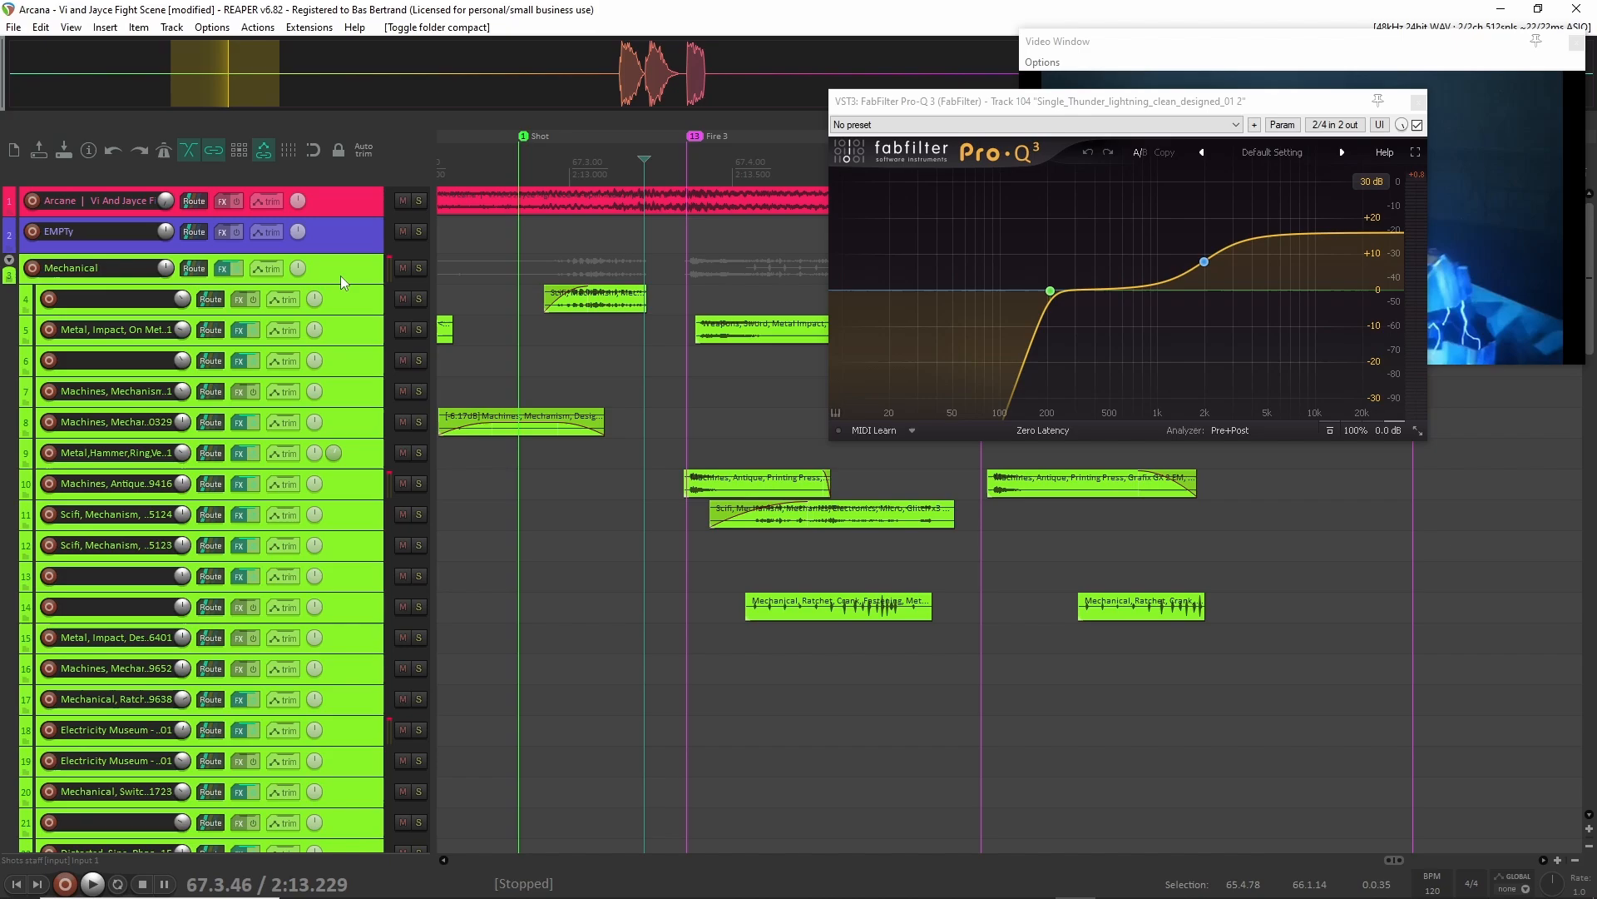
Close track 104's FabFilter Pro-Q 3 window and move the video window slightly higher.
click(1418, 101)
drag(1285, 52, 1293, 28)
Solo the Mechanical folder and audition its layers with the video from 2:13.229.
click(418, 268)
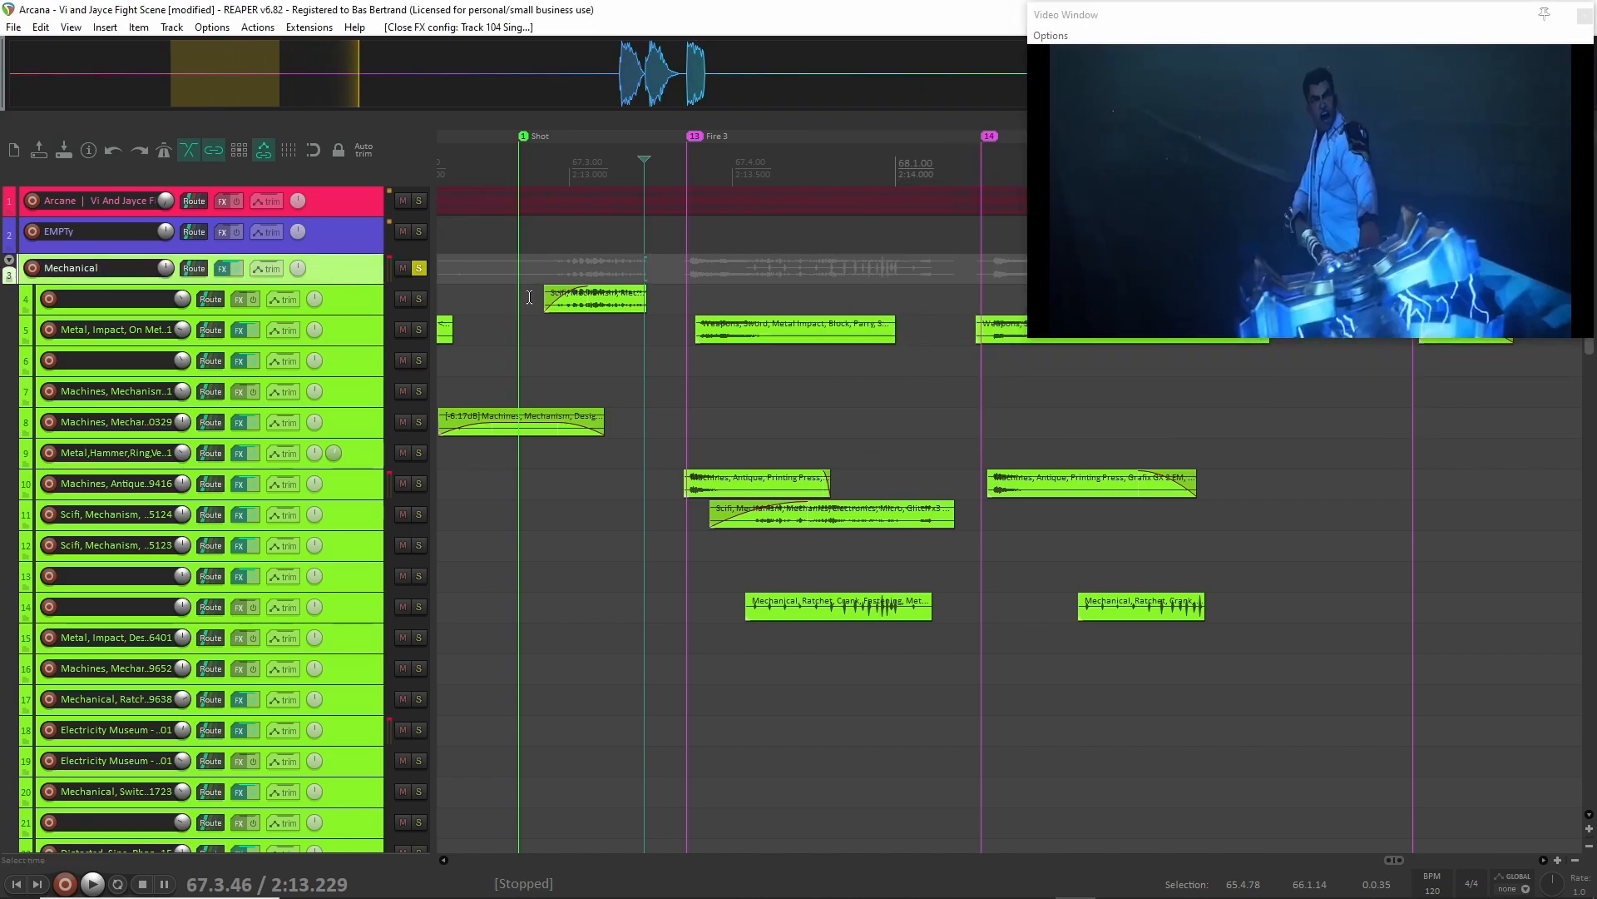
scroll(601, 573, down, 10)
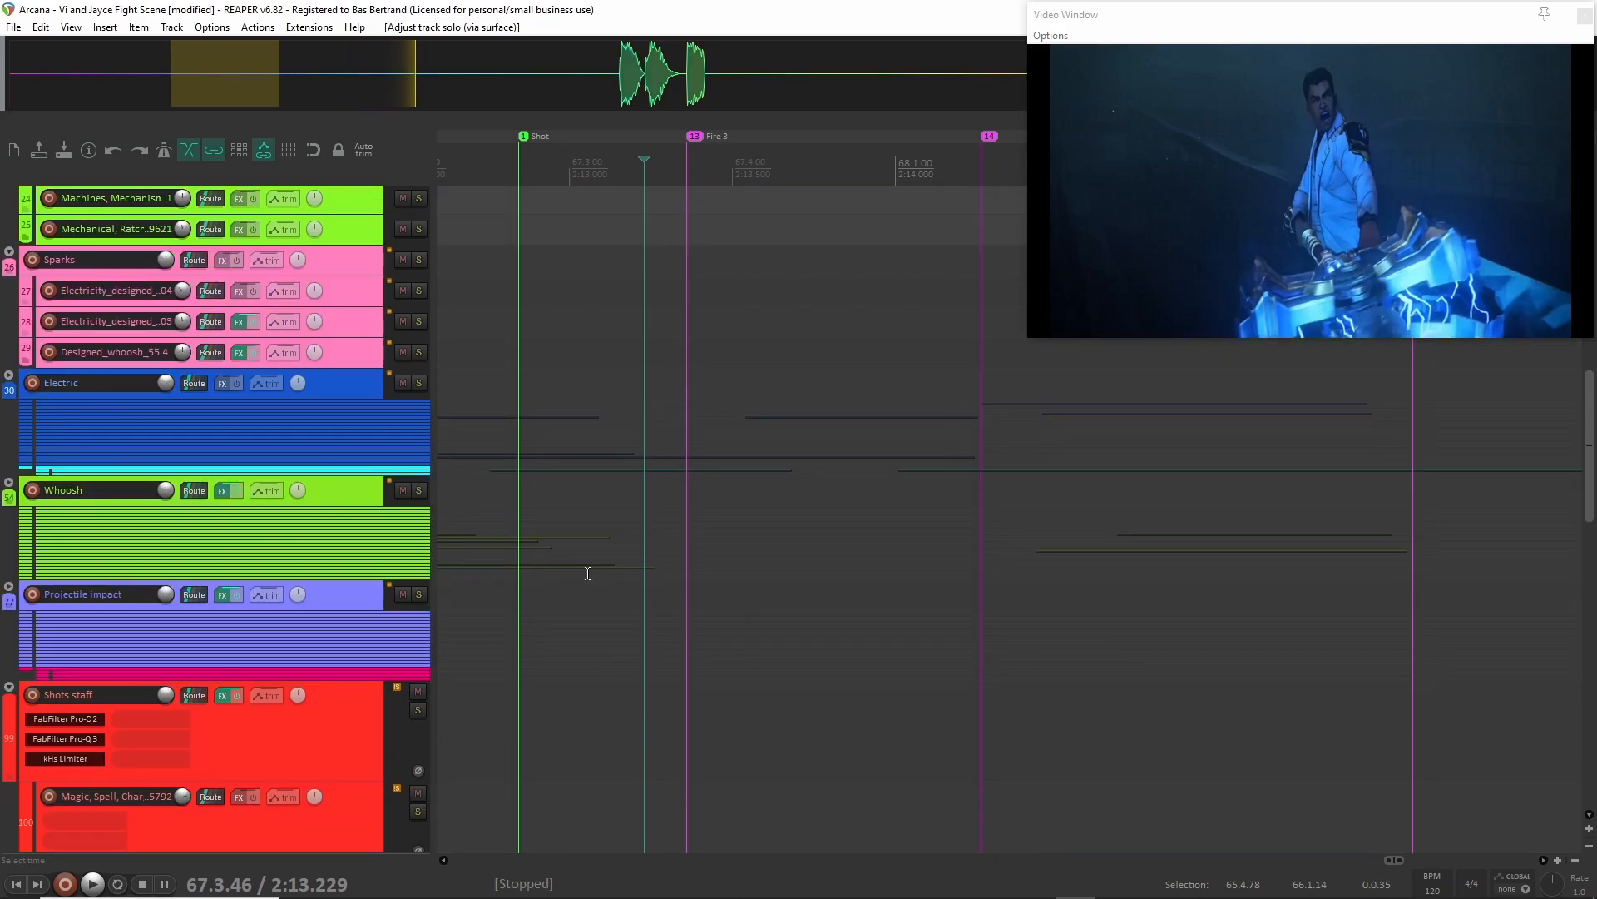
scroll(587, 574, up, 10)
key(space)
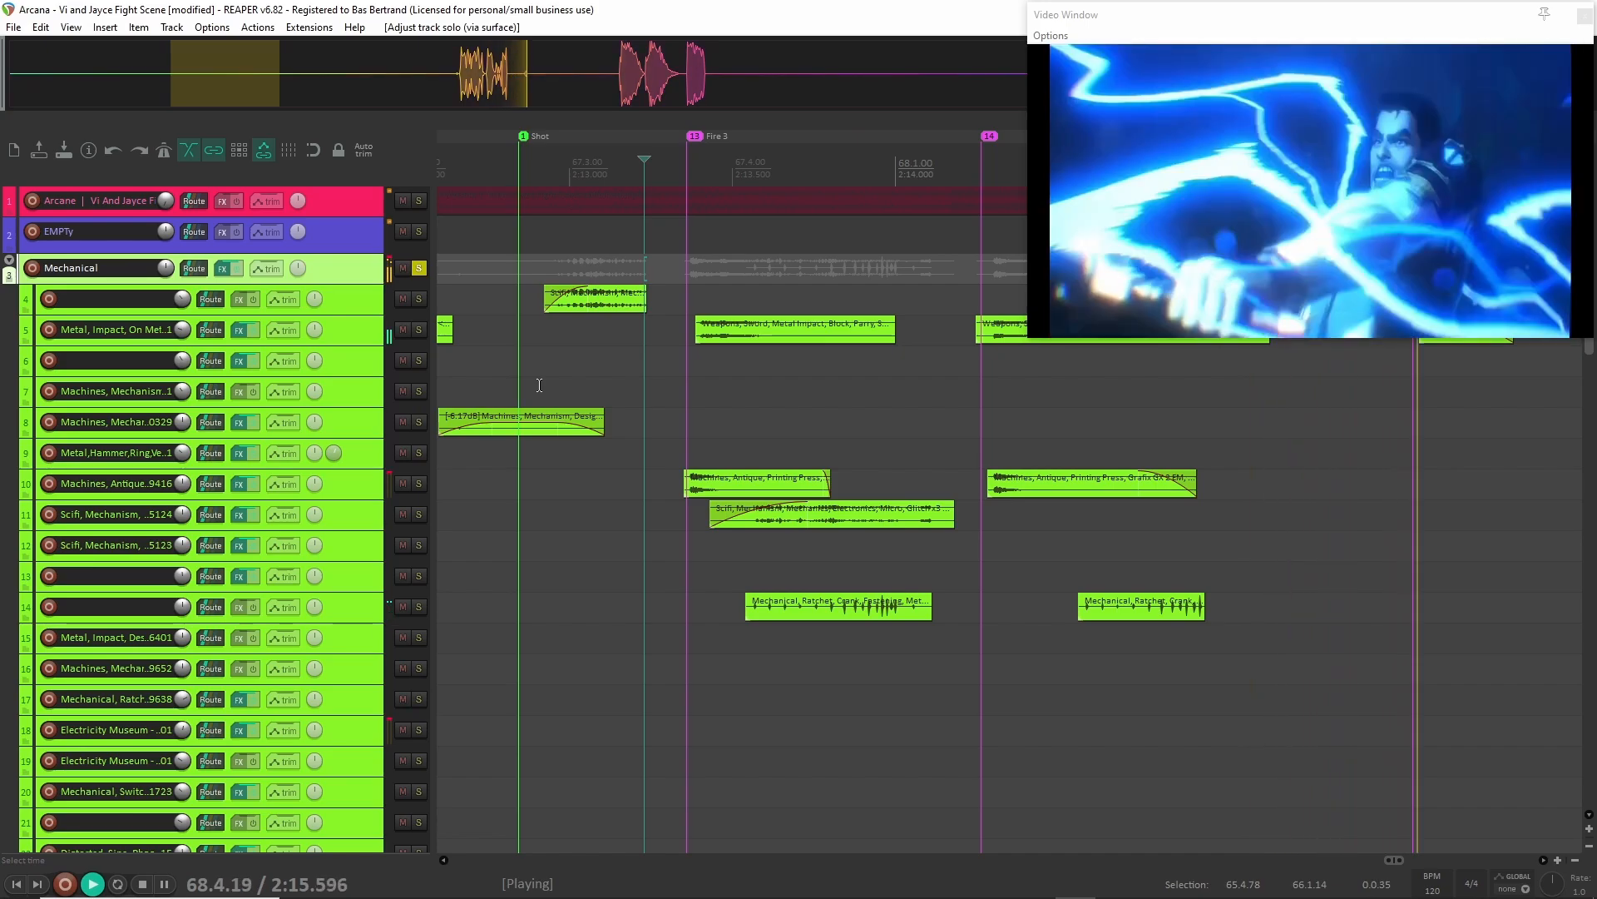
key(space)
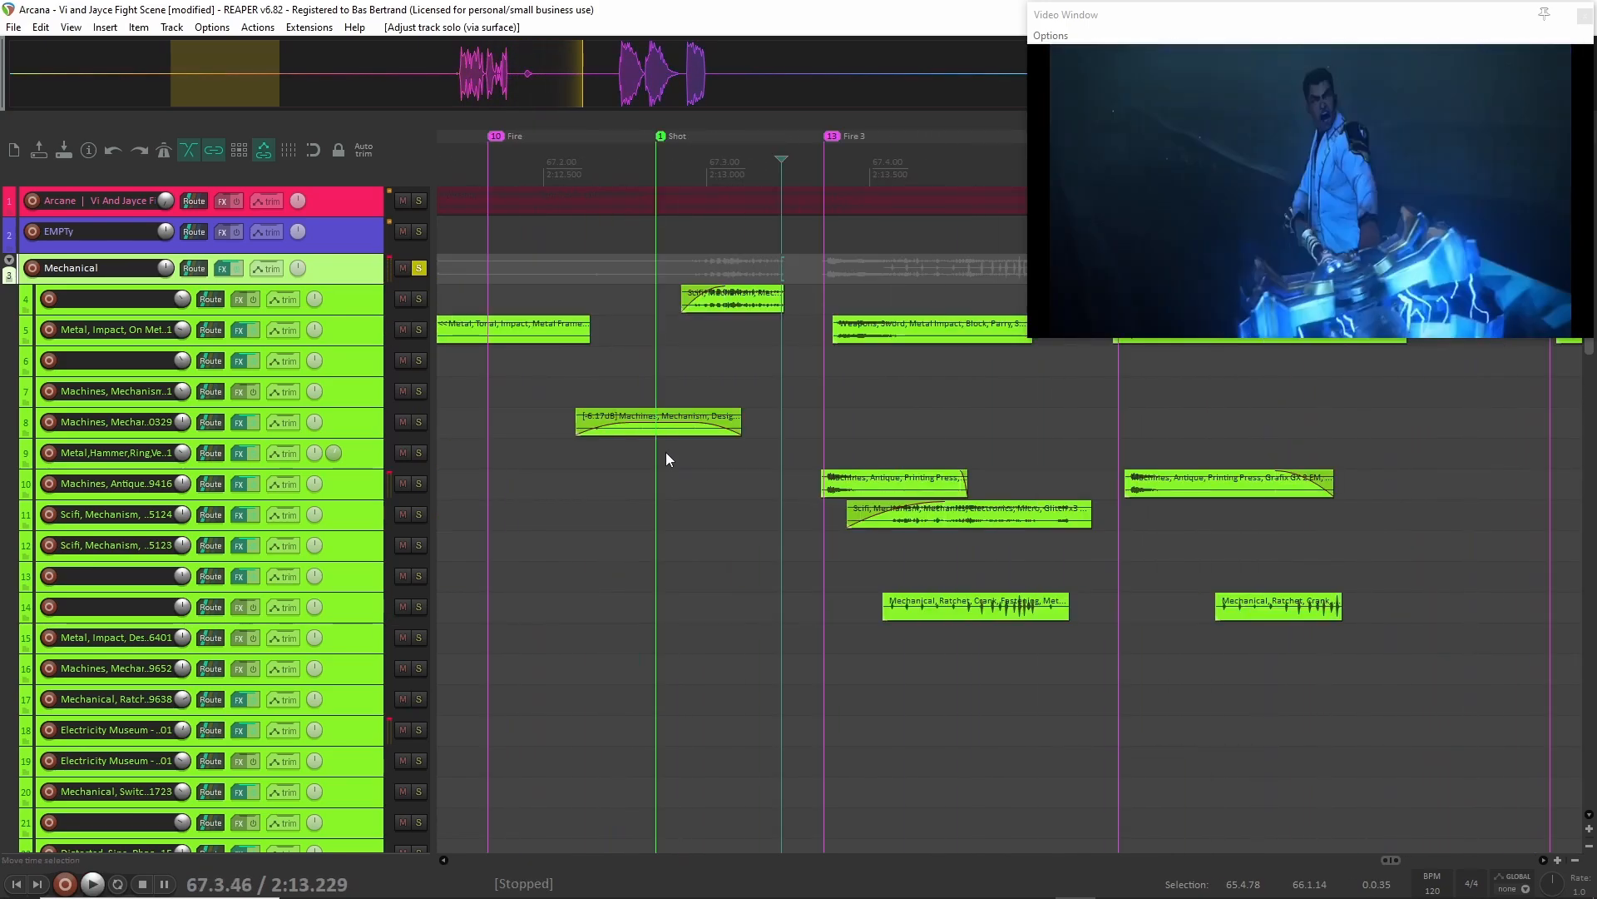
Enlarge the Mechanical folder track and its child tracks 4 to 13 to reveal their plug-ins and clips.
drag(337, 283, 333, 395)
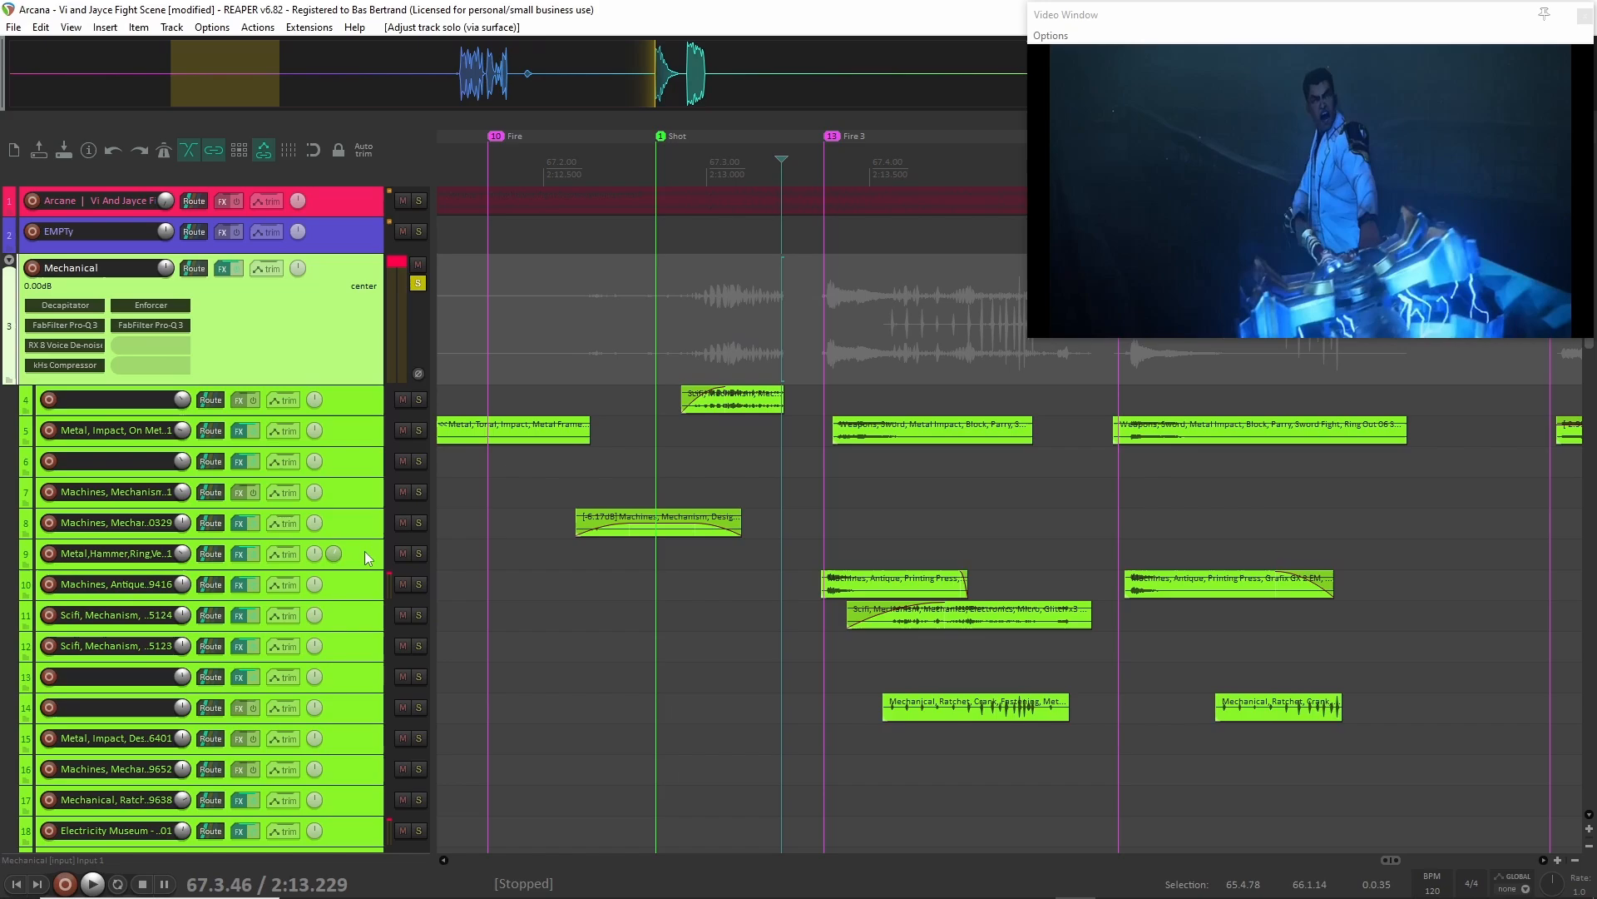
click(358, 685)
shift+click(353, 416)
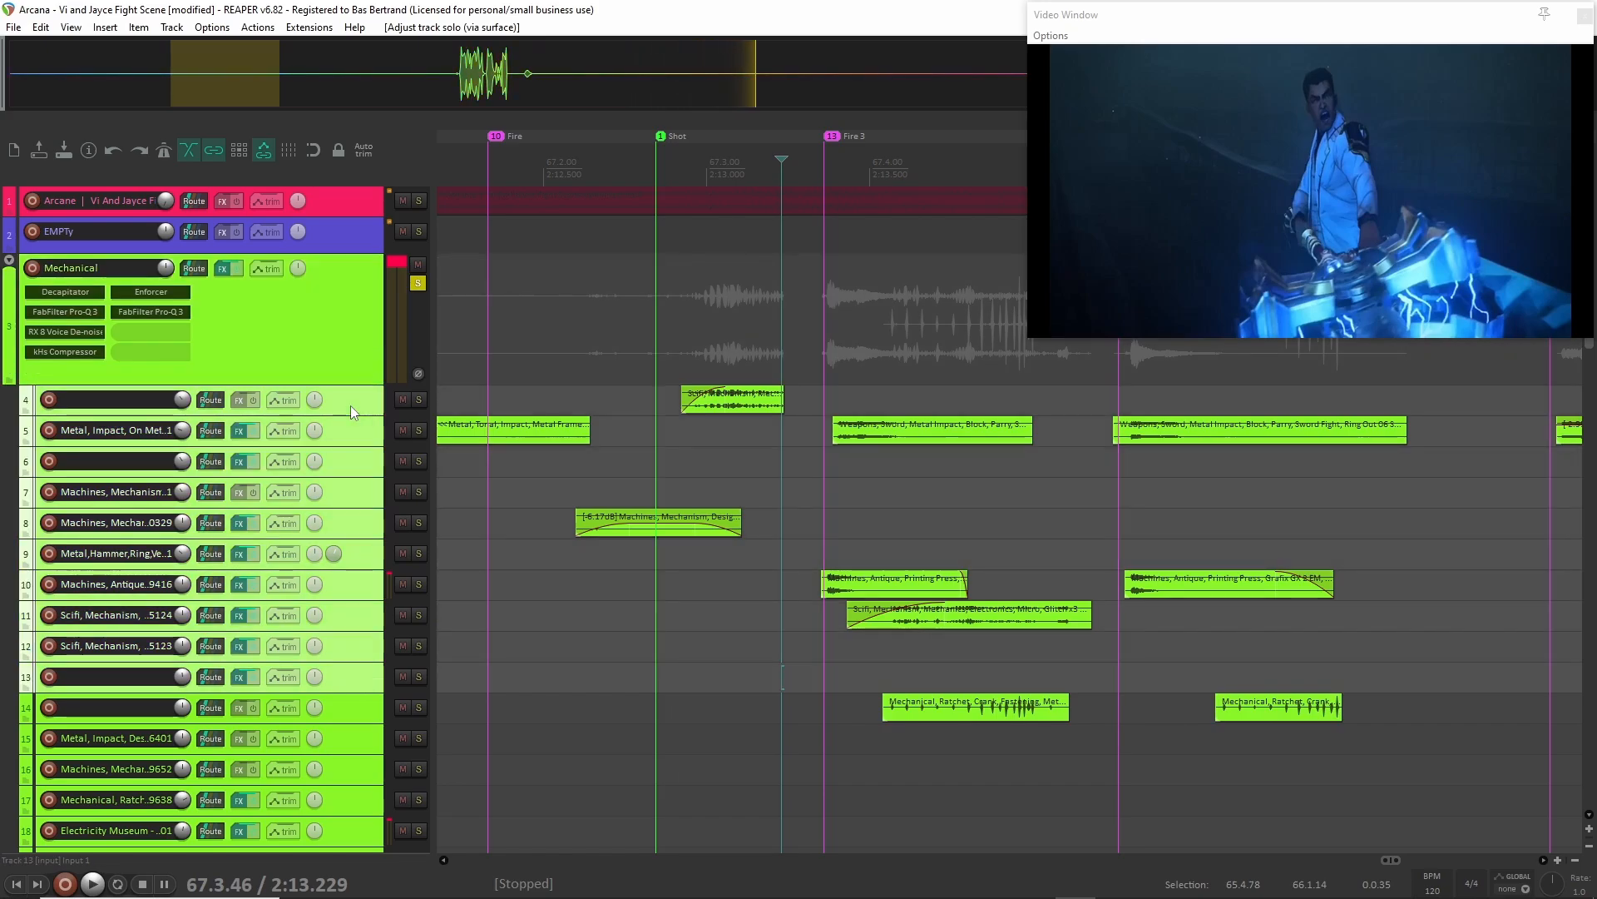
drag(351, 414, 343, 438)
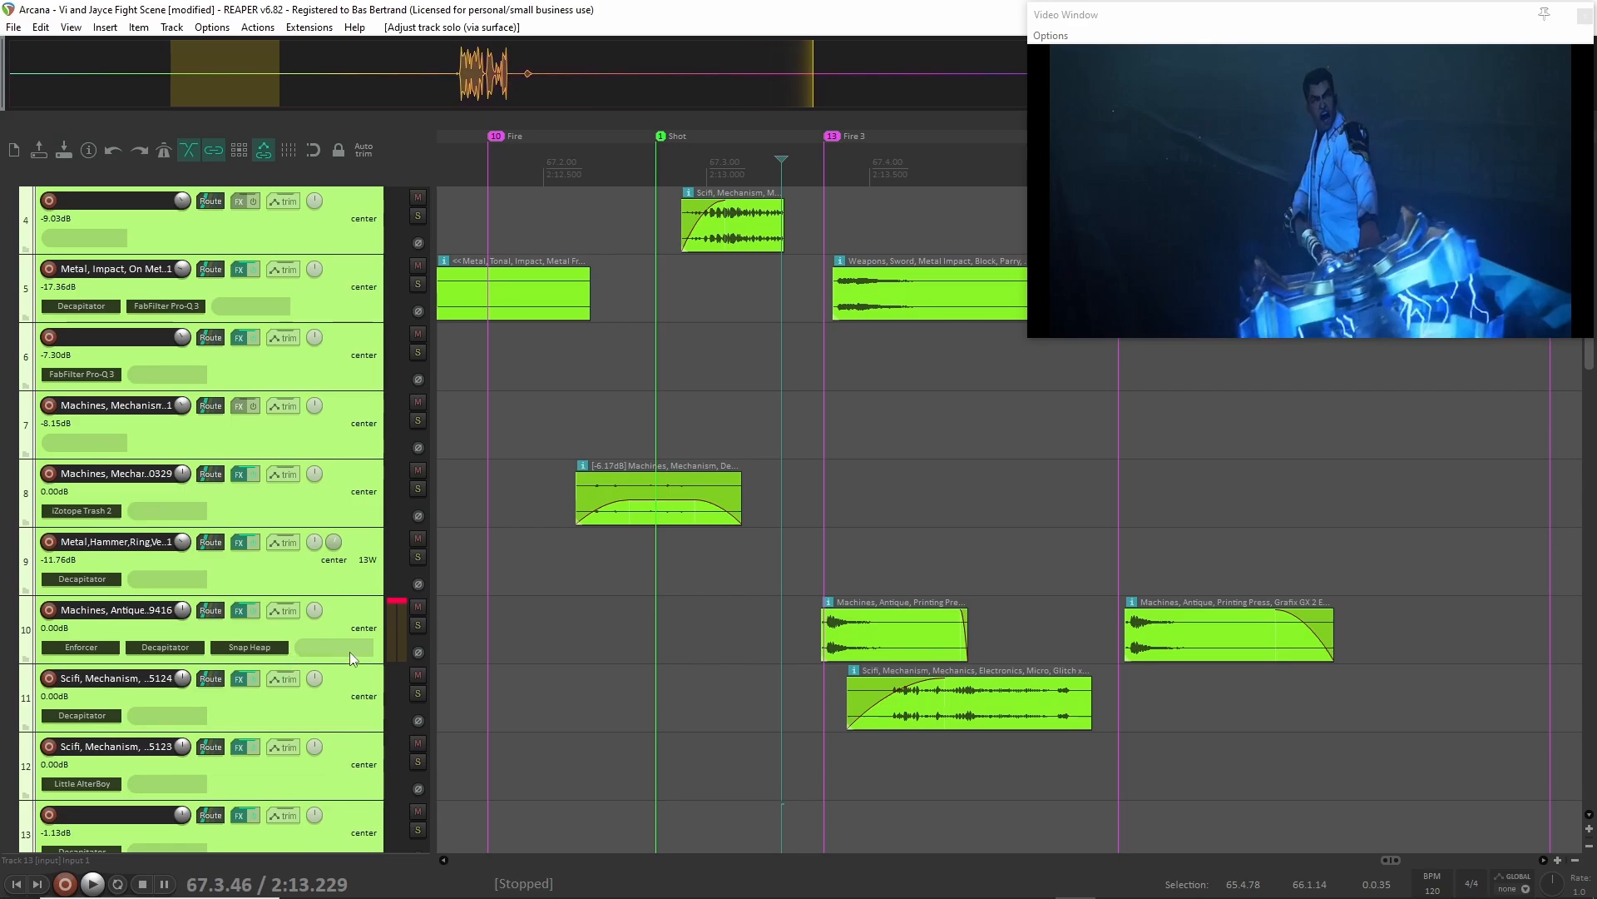
Solo track 10, Machines, Antique, and audition its printing press layer twice from 2:13.084.
click(350, 621)
key(F6)
click(734, 631)
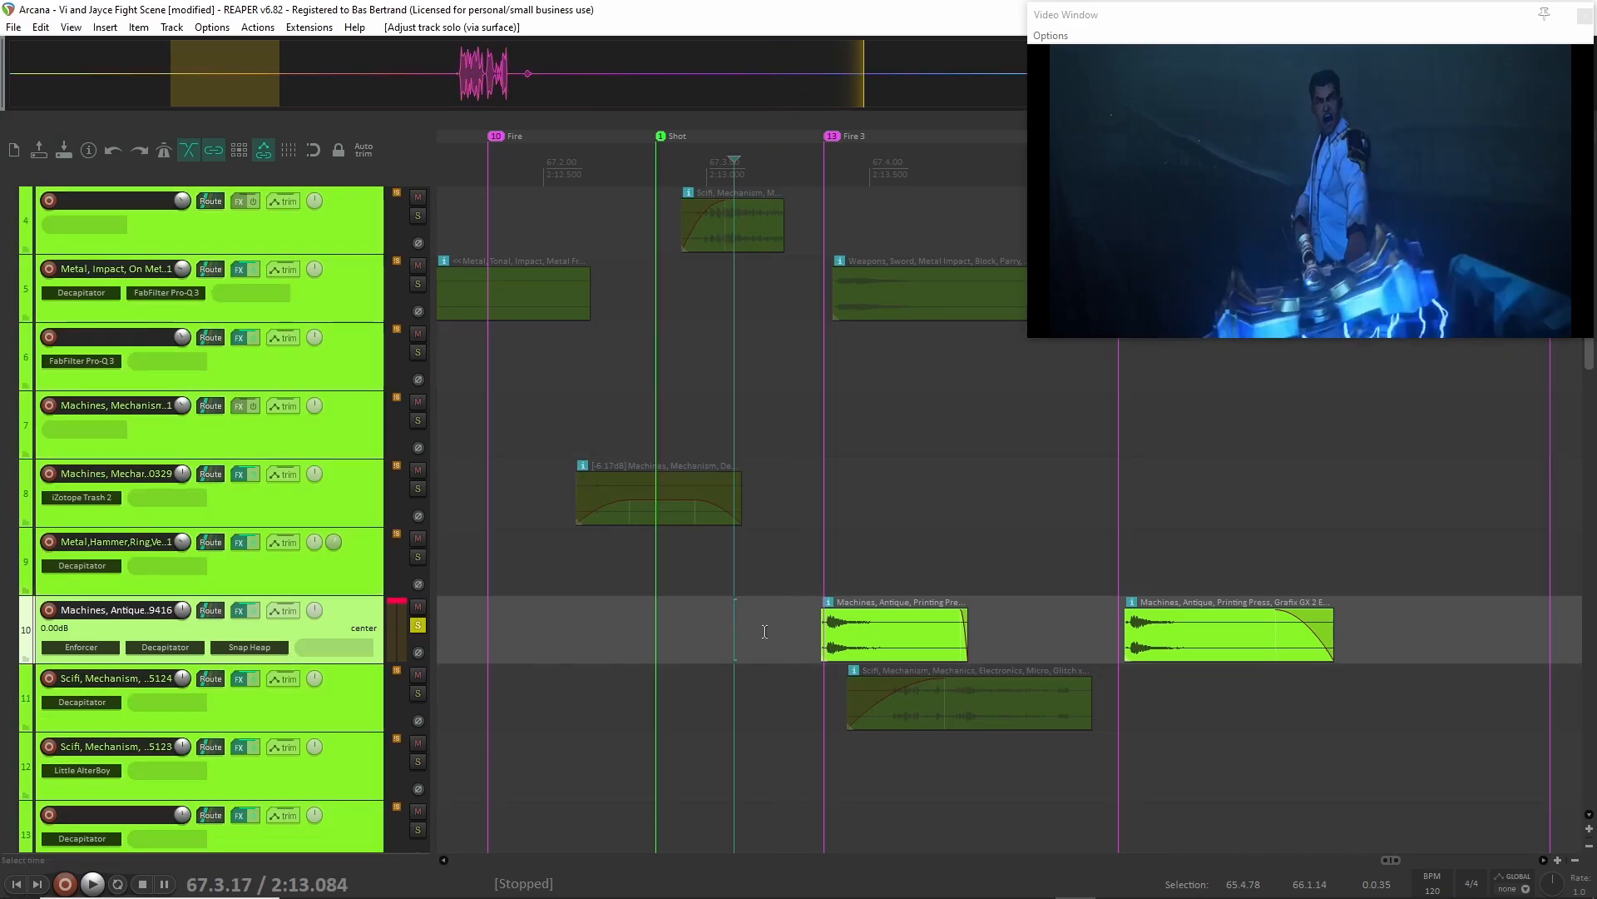
key(space)
key(space)
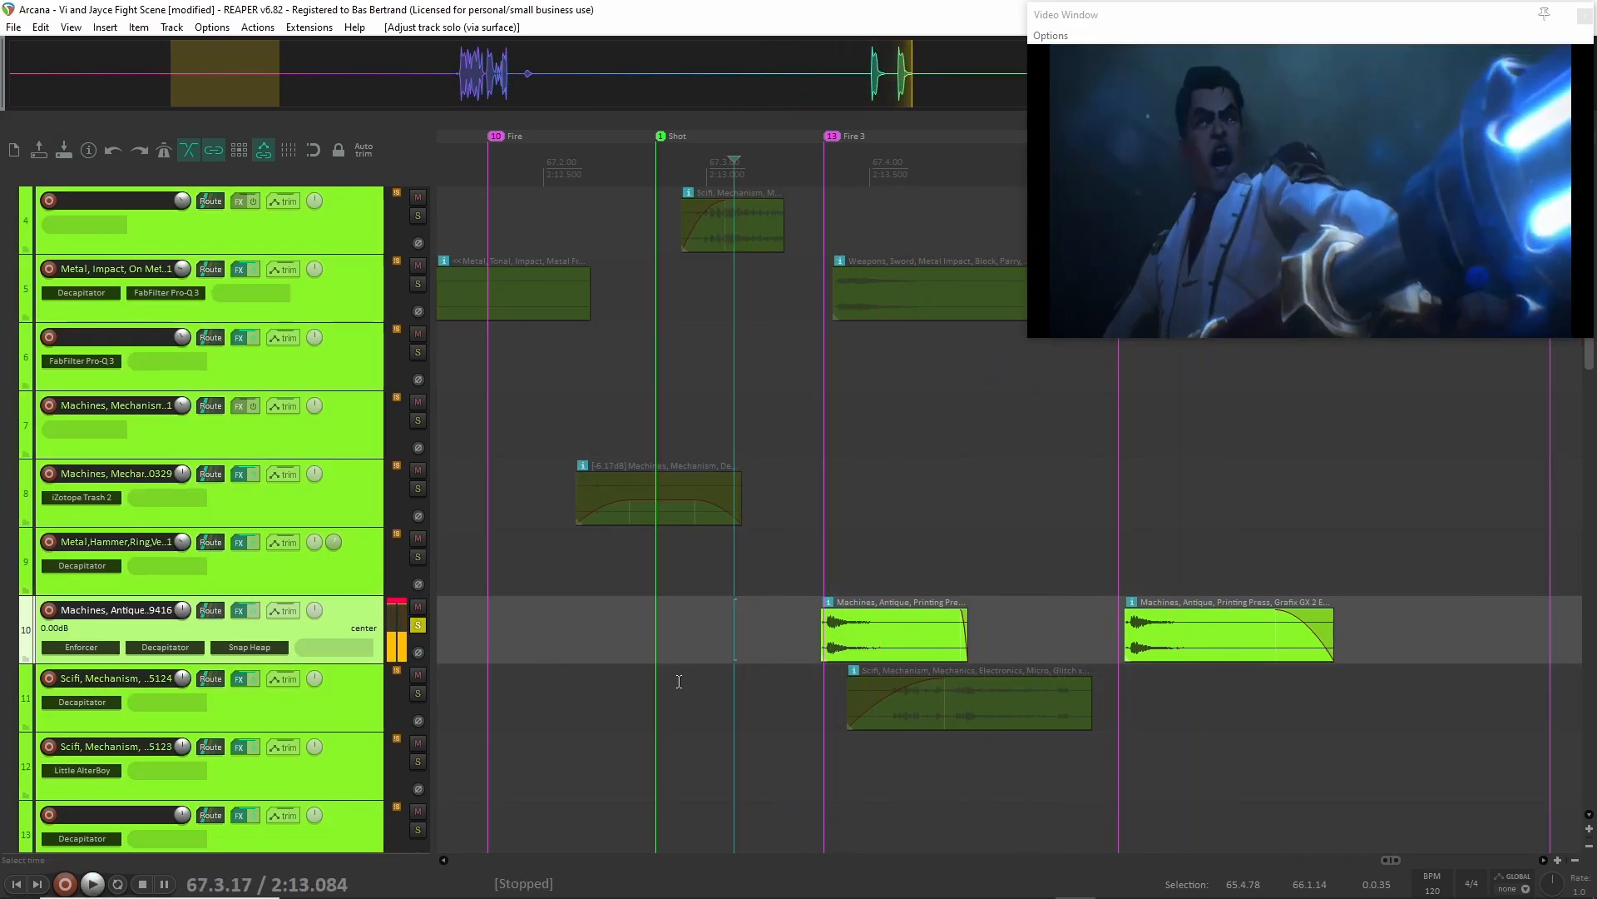
key(space)
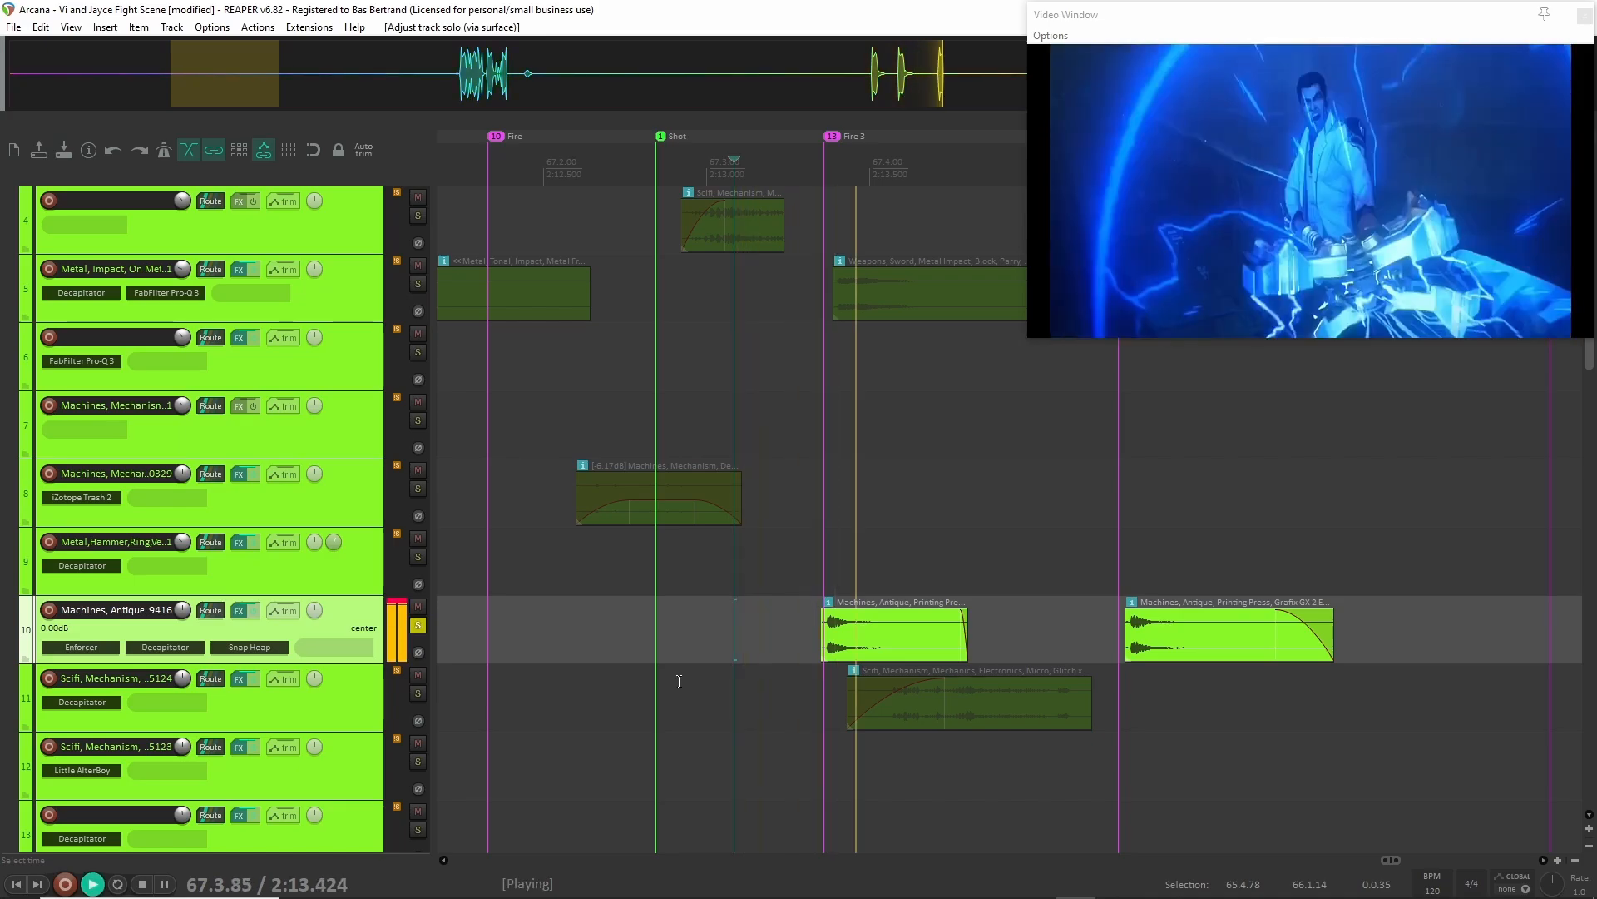
key(space)
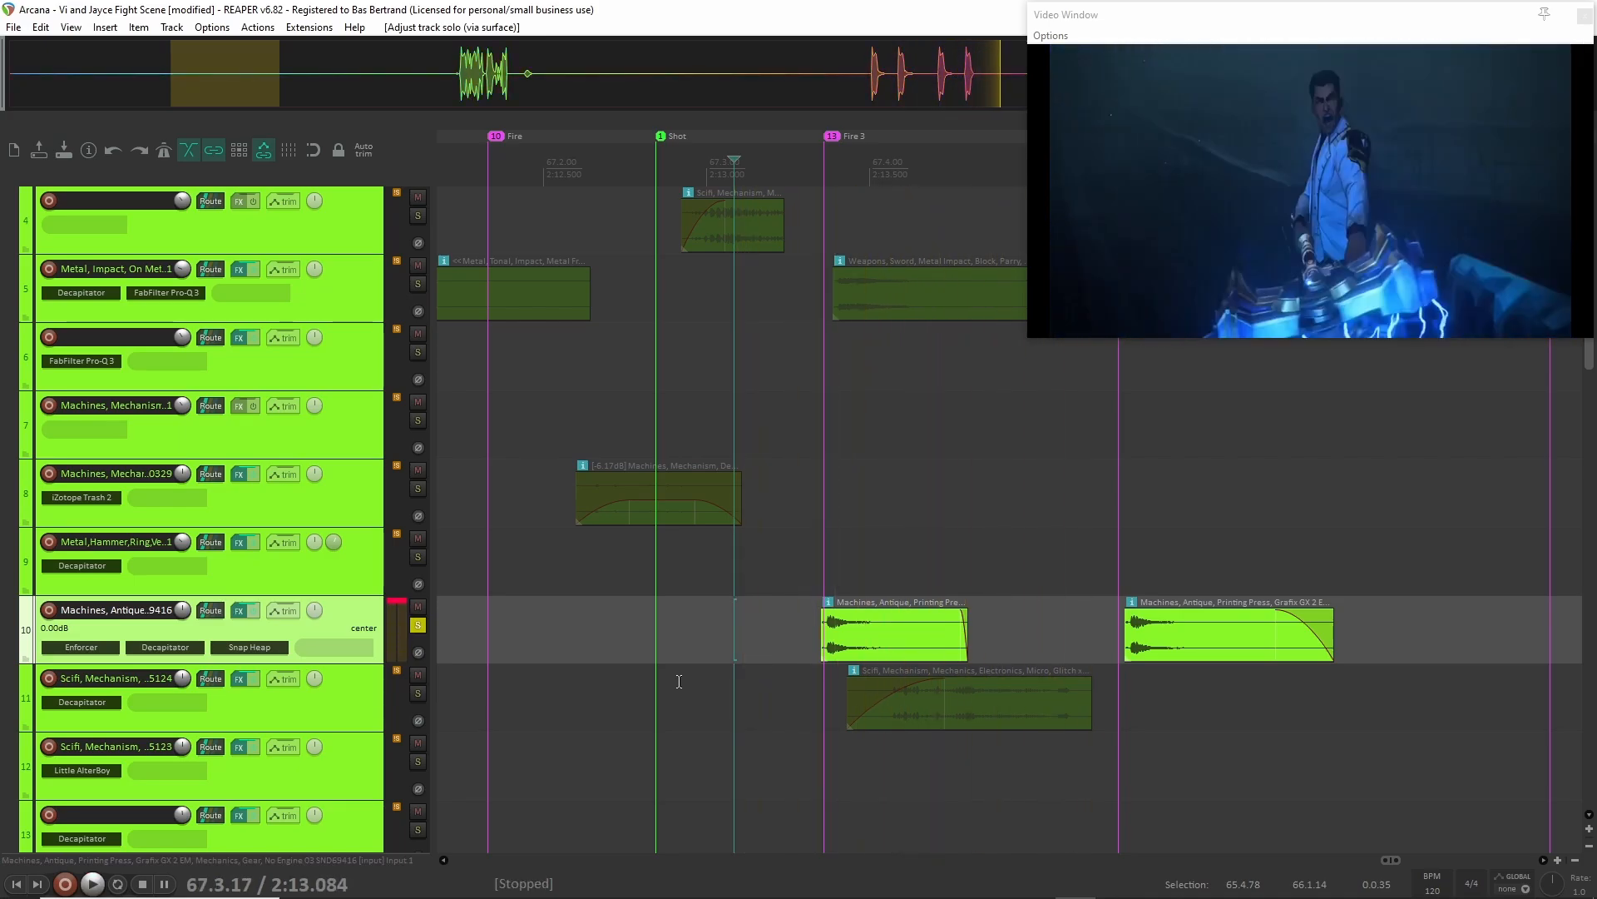
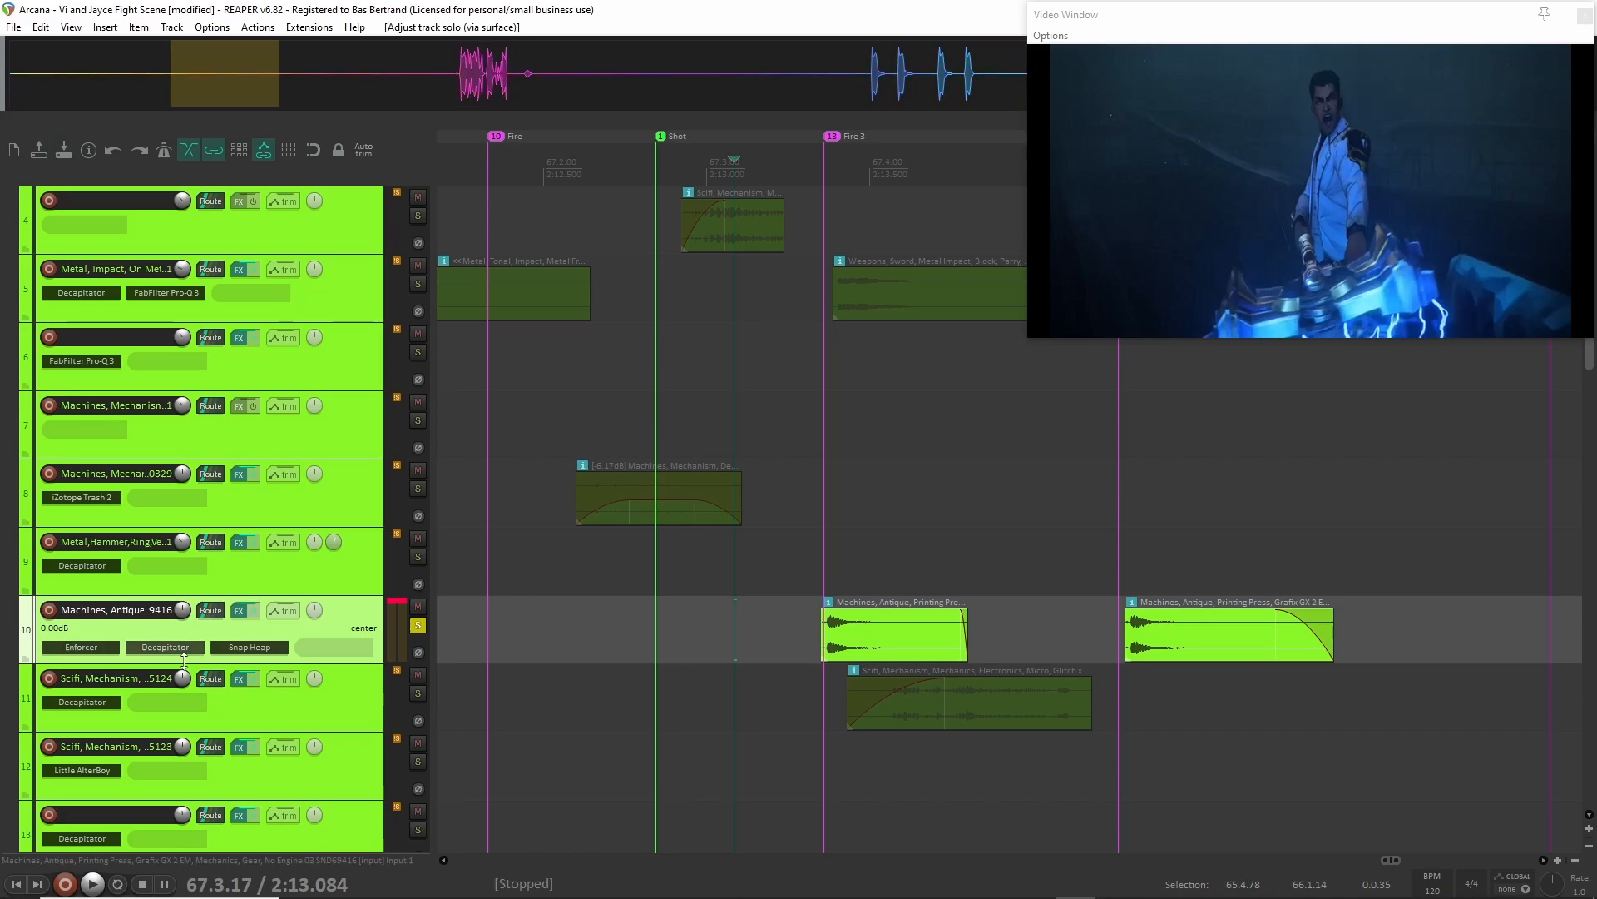
Enlarge the Mechanical folder track so all its plug-ins fit, and turn off the solo on track 10, Machines, Antique.
scroll(293, 520, up, 4)
click(298, 327)
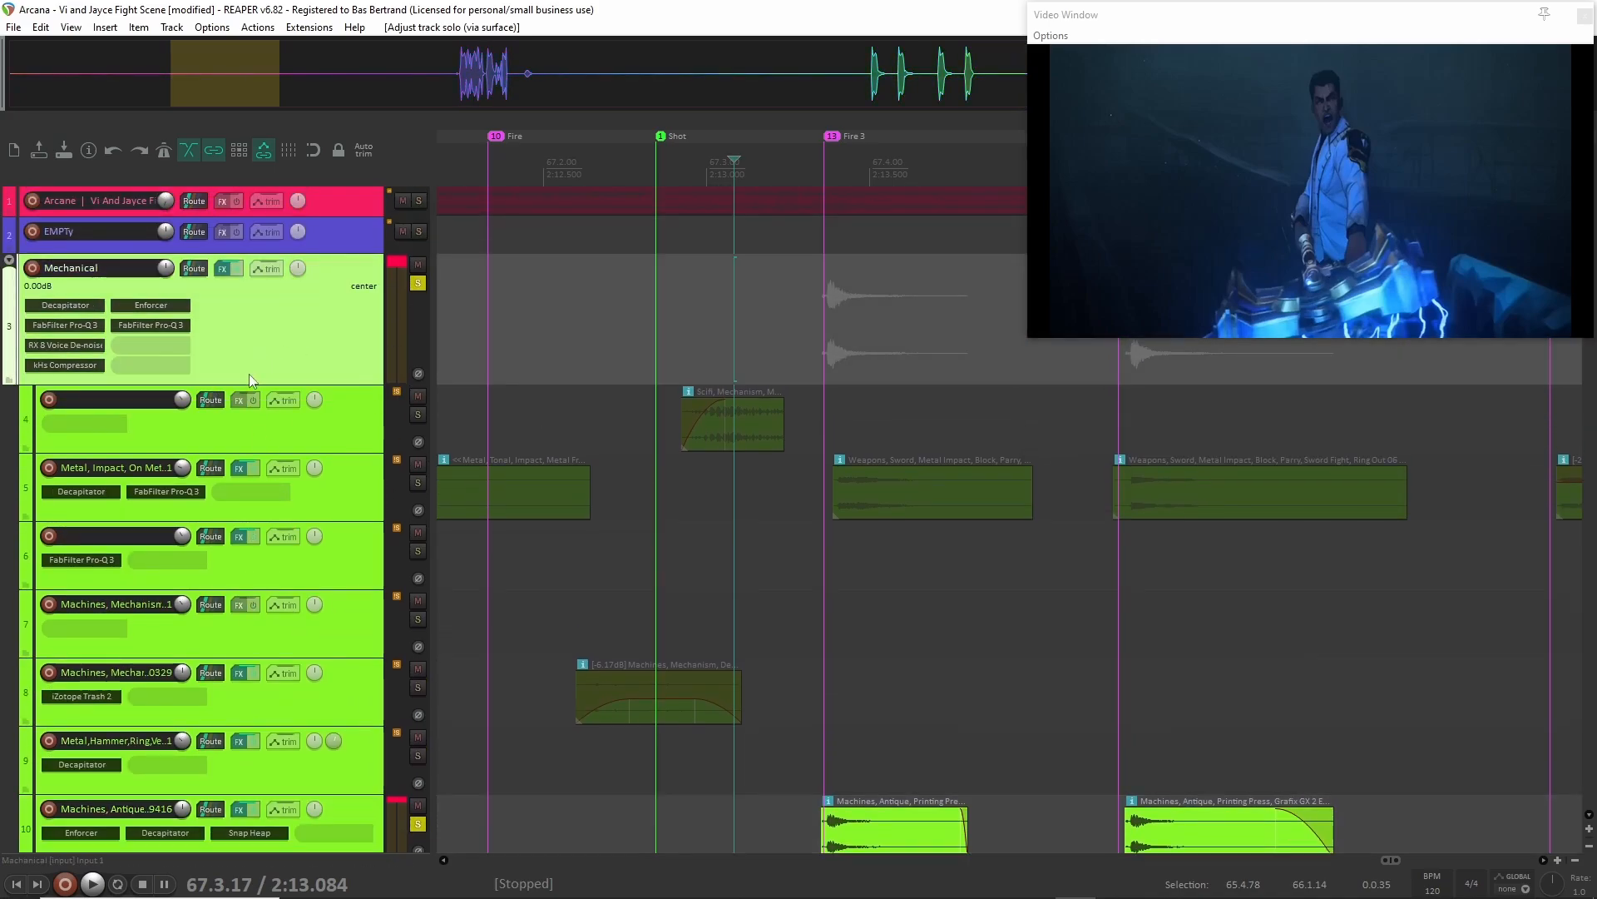
drag(200, 381, 201, 408)
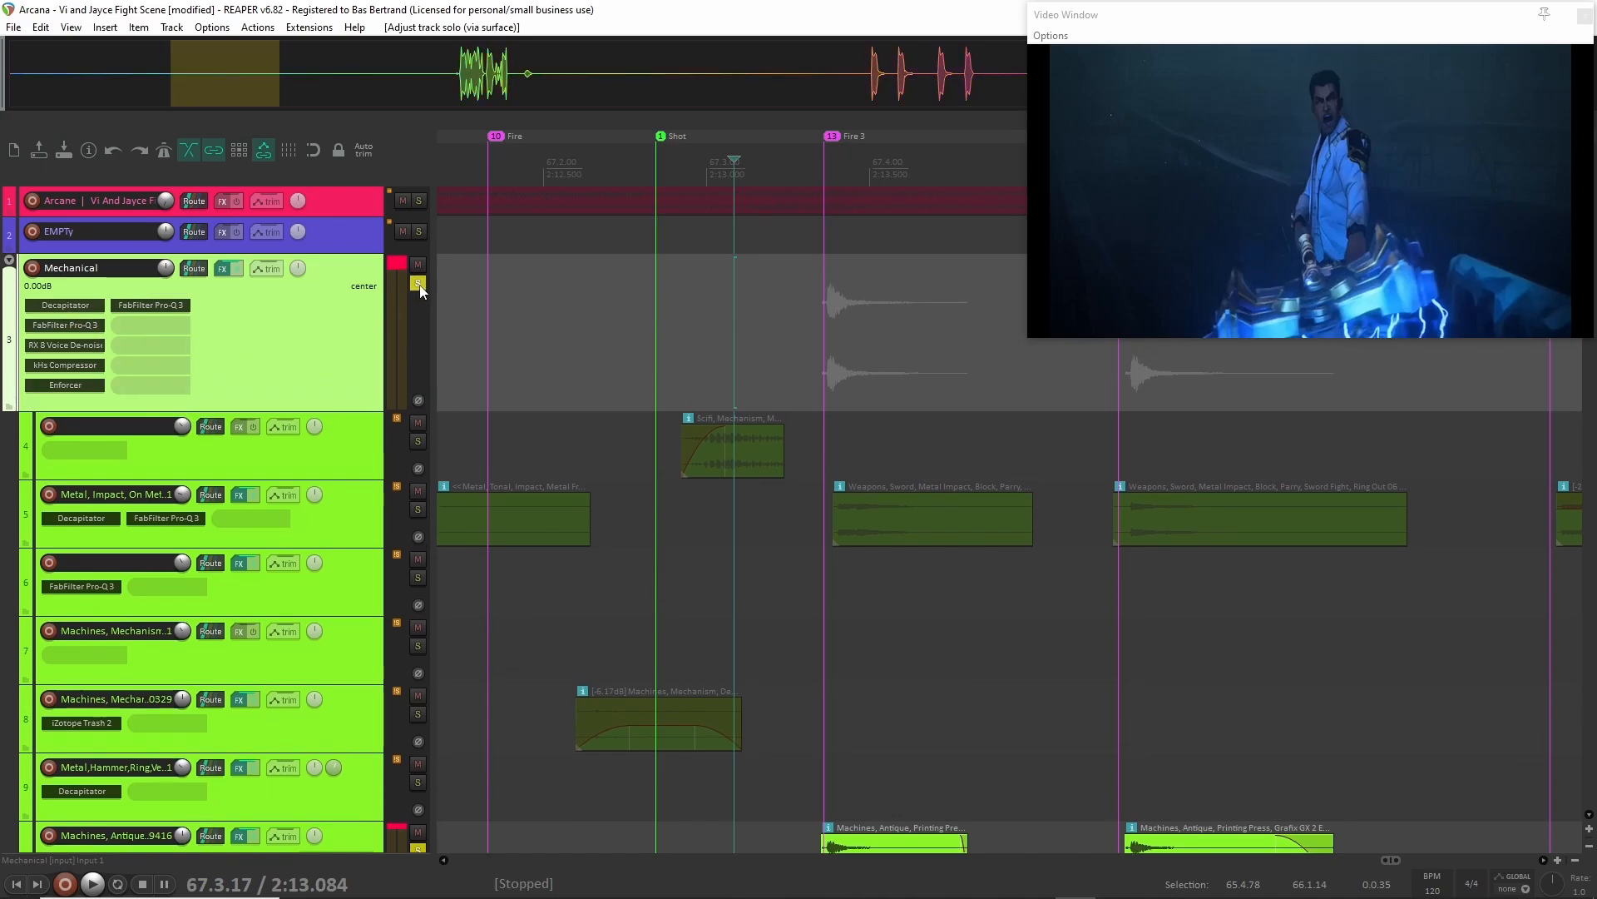
scroll(367, 722, down, 3)
click(418, 759)
scroll(268, 511, up, 1)
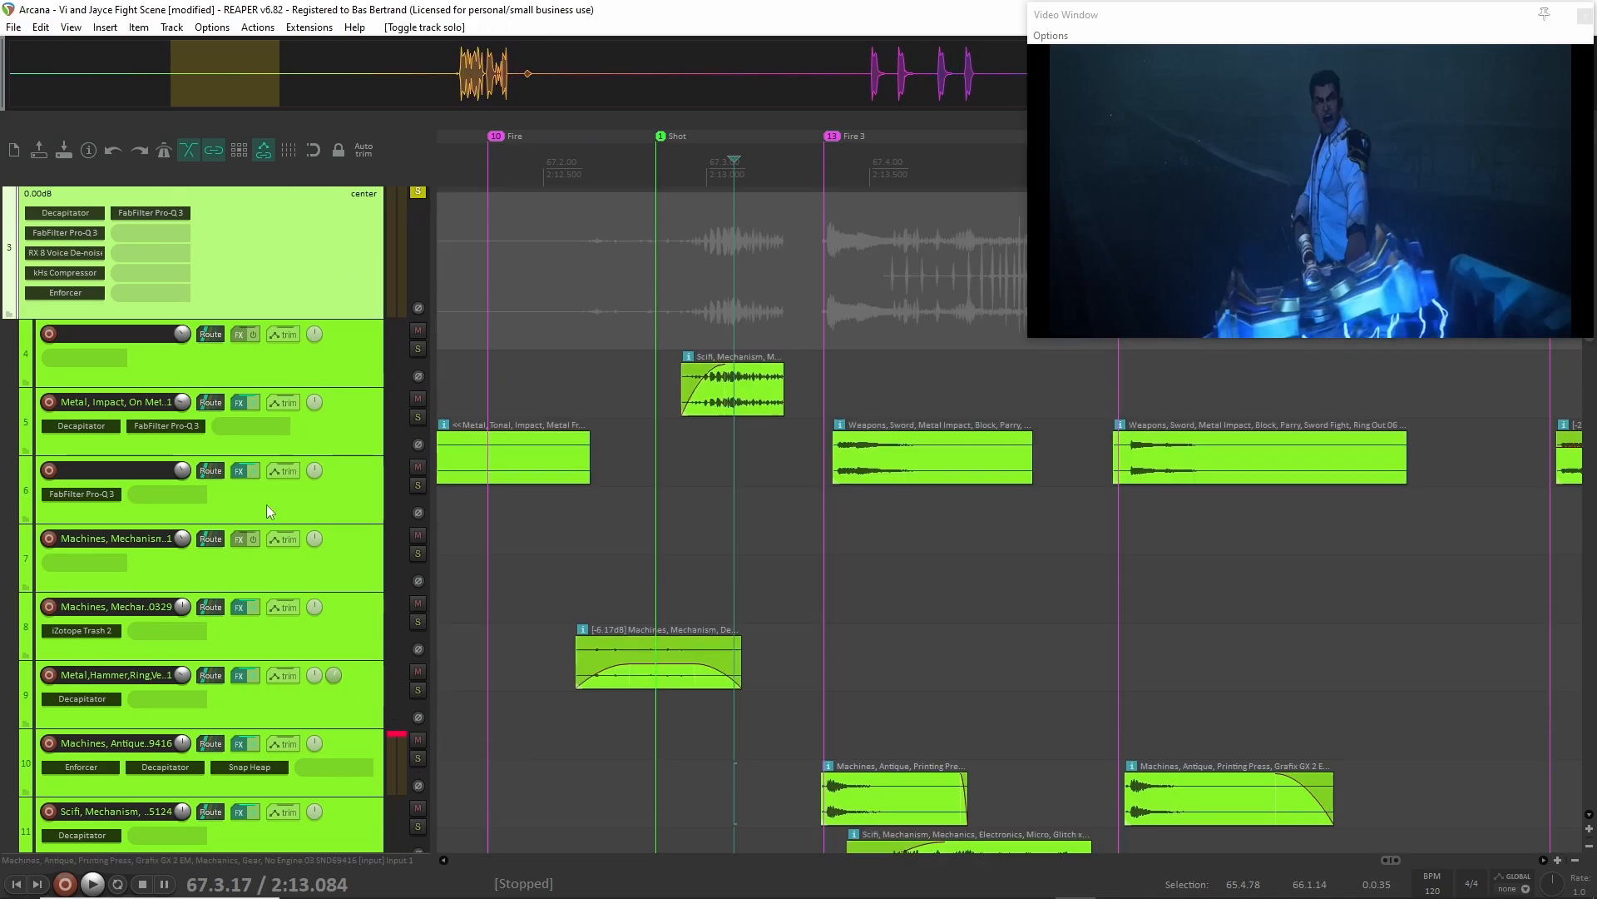
Inspect the Mechanical folder's Decapitator, first FabFilter Pro-Q 3 and RX 8 Voice De-noise settings, closing each plug-in window.
click(65, 304)
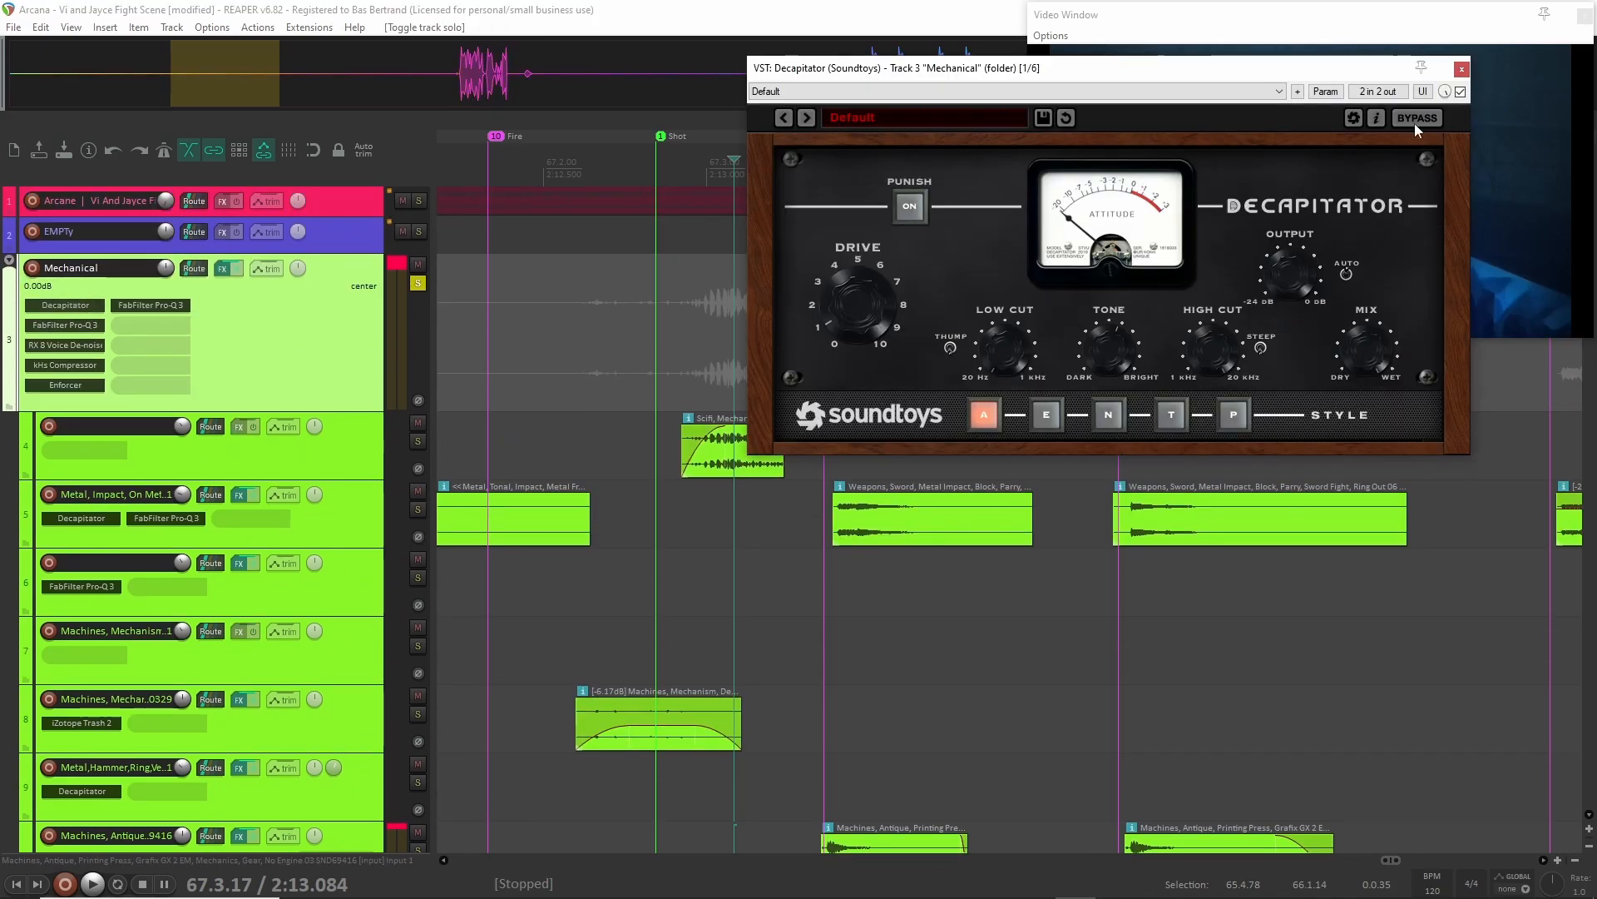
click(1462, 69)
click(65, 325)
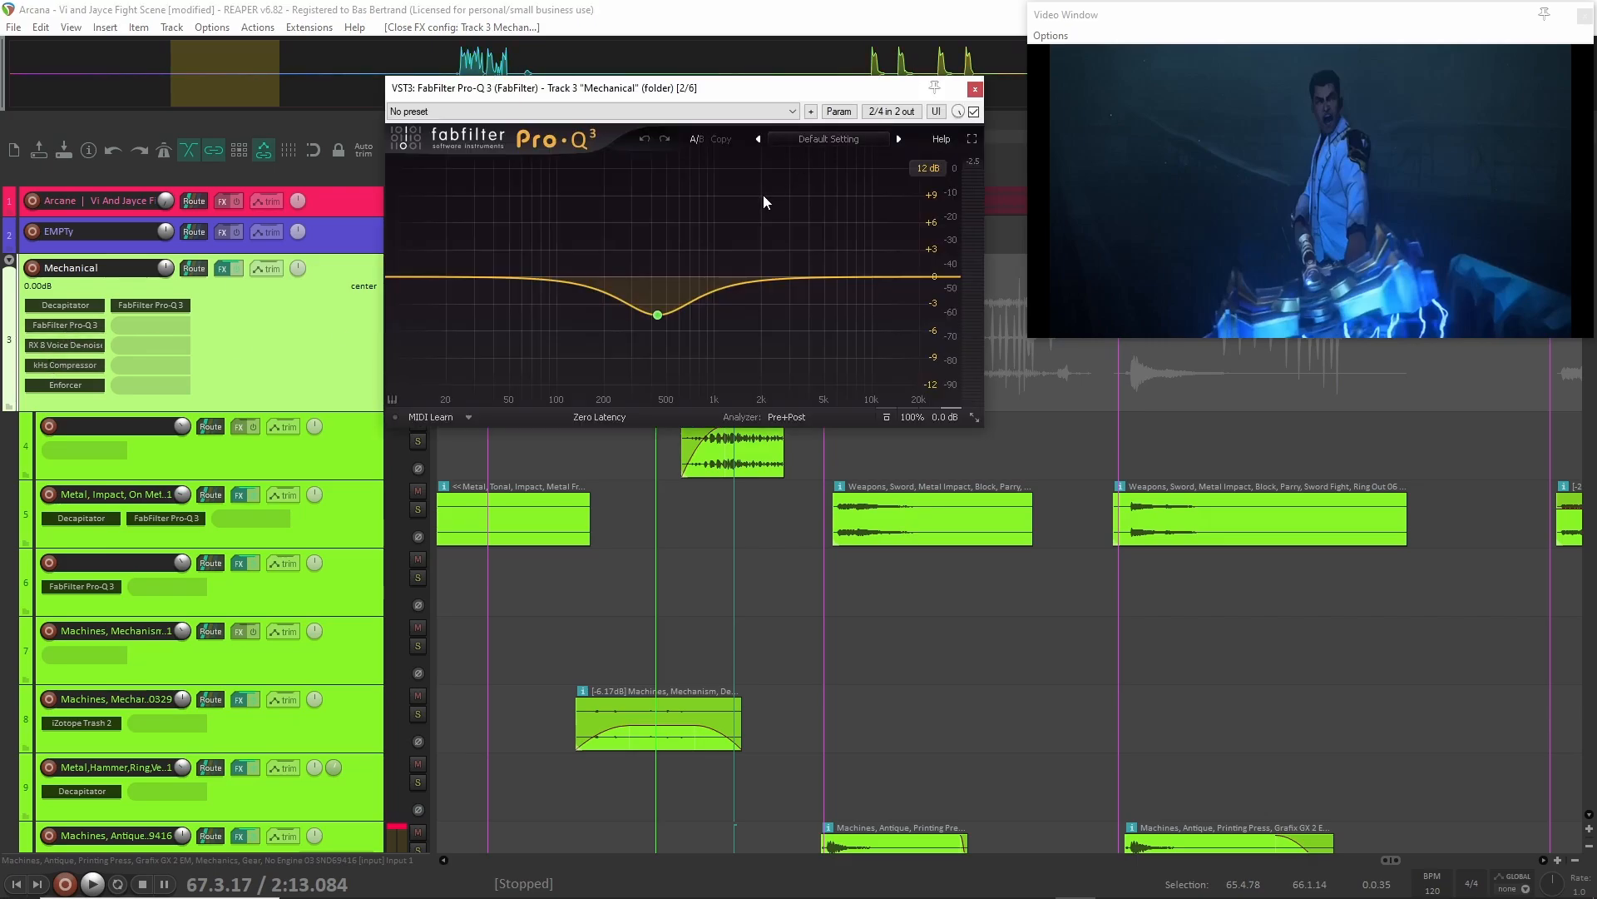
click(972, 88)
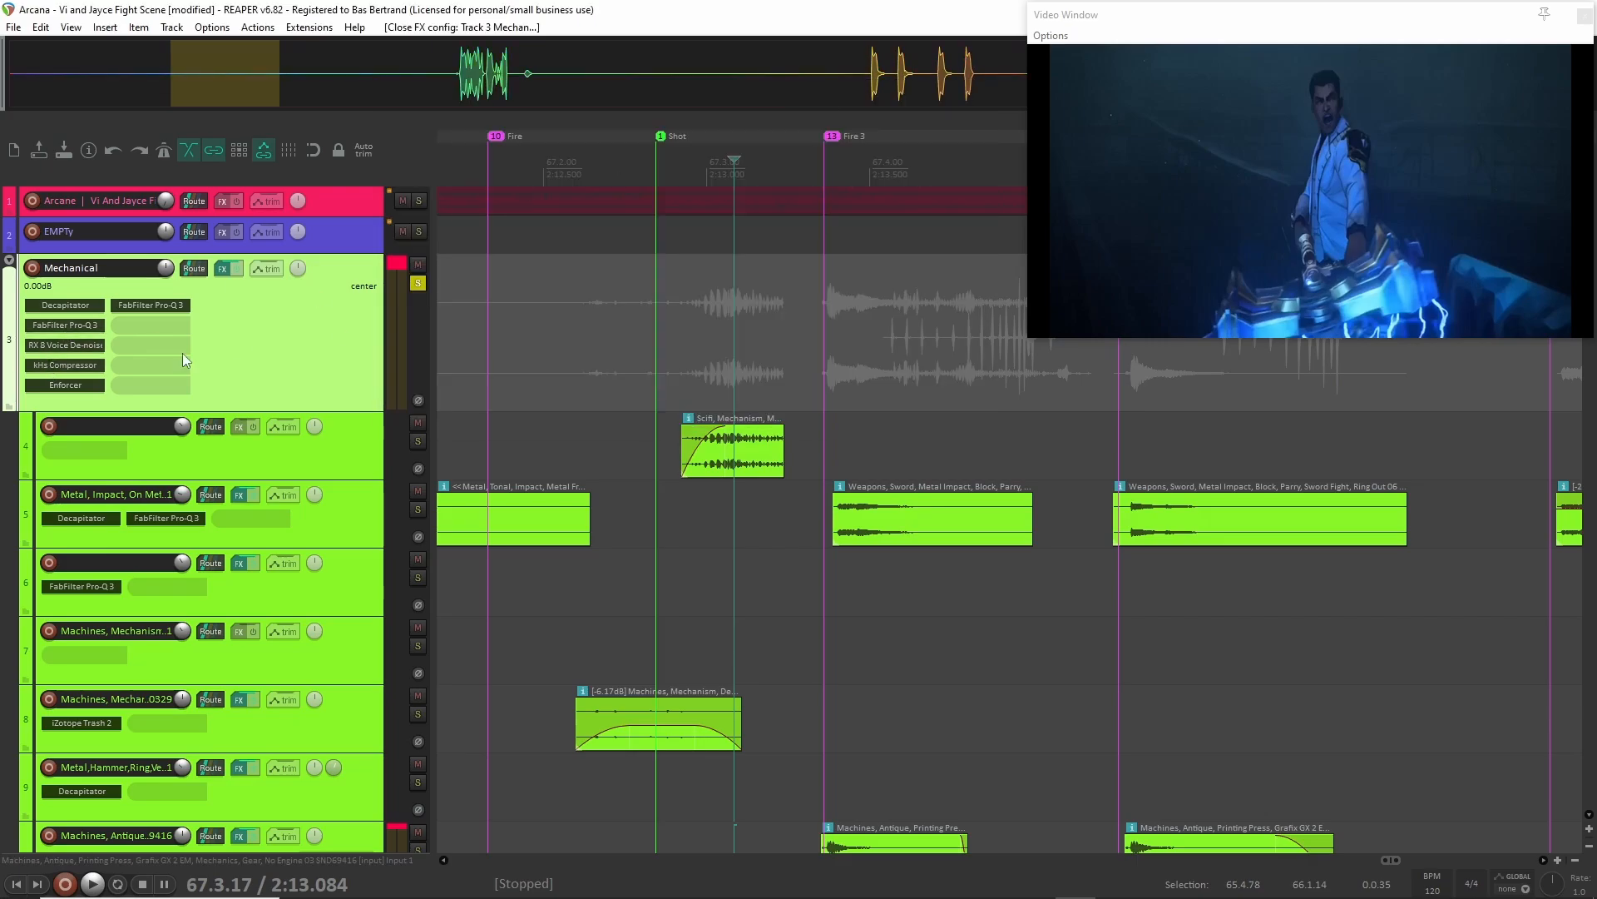
click(65, 345)
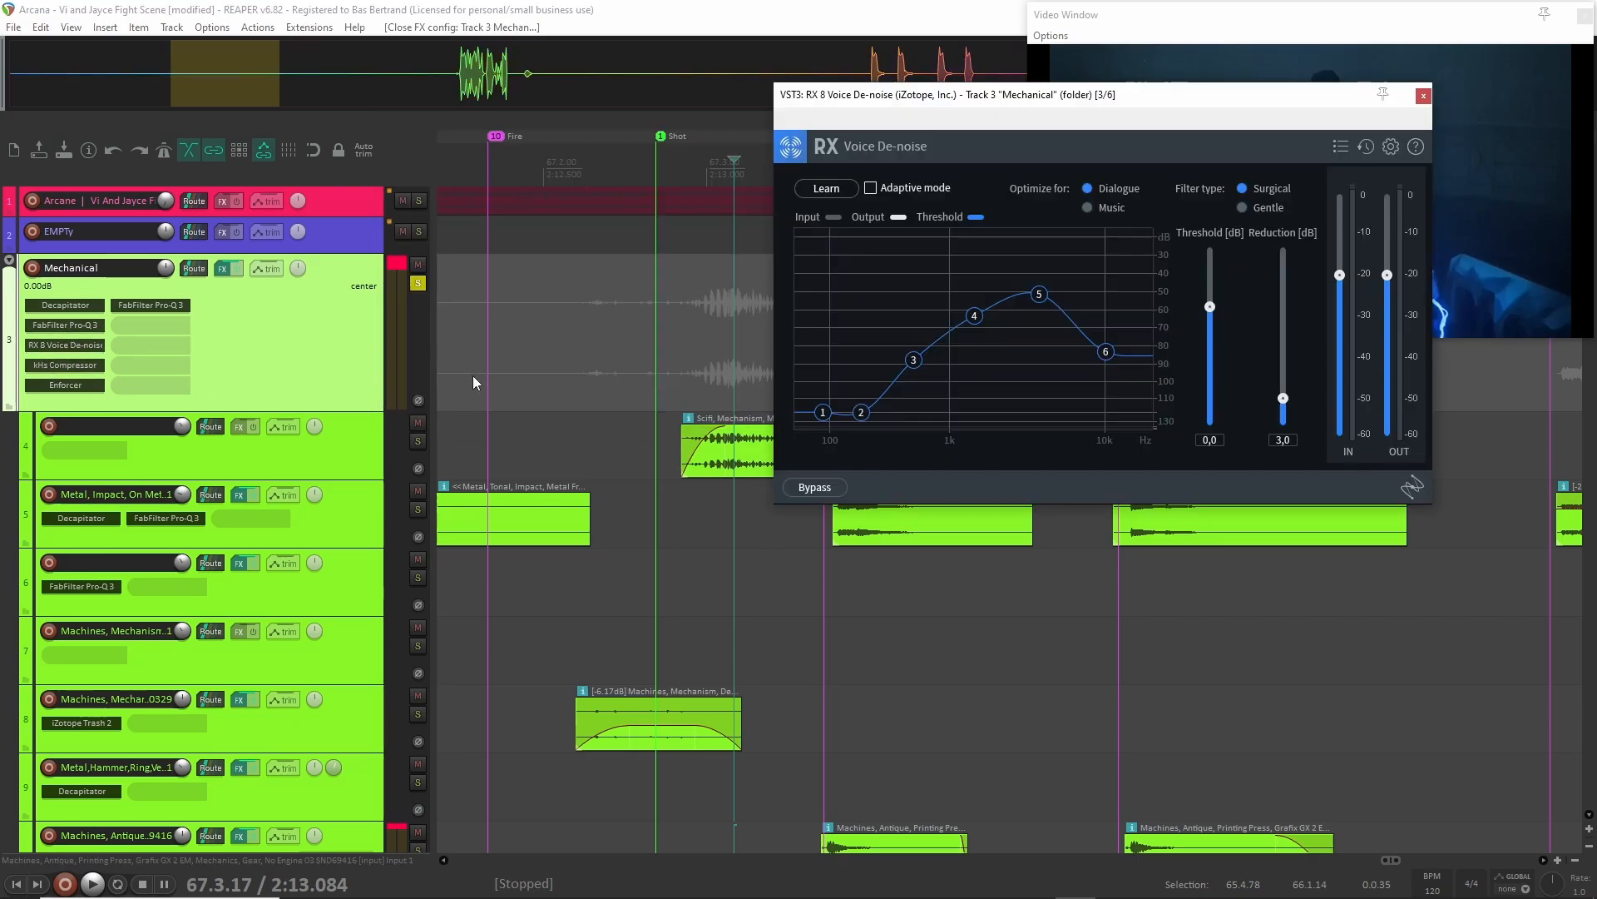
click(1424, 97)
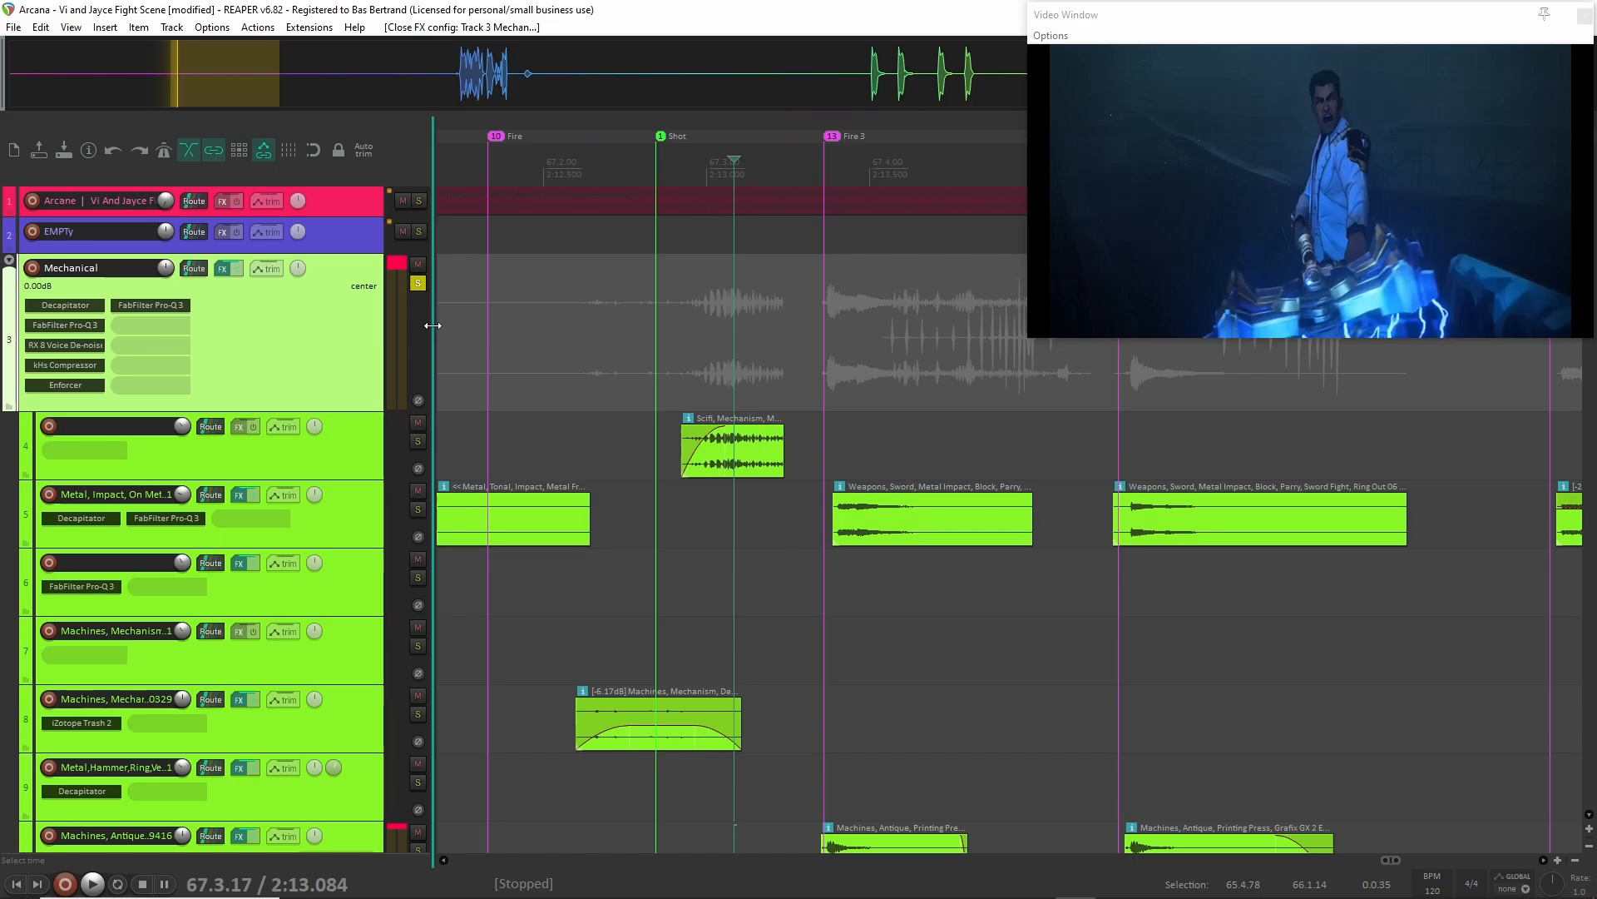
Inspect the Mechanical folder's Enforcer and second FabFilter Pro-Q 3 settings, closing each plug-in window.
click(72, 382)
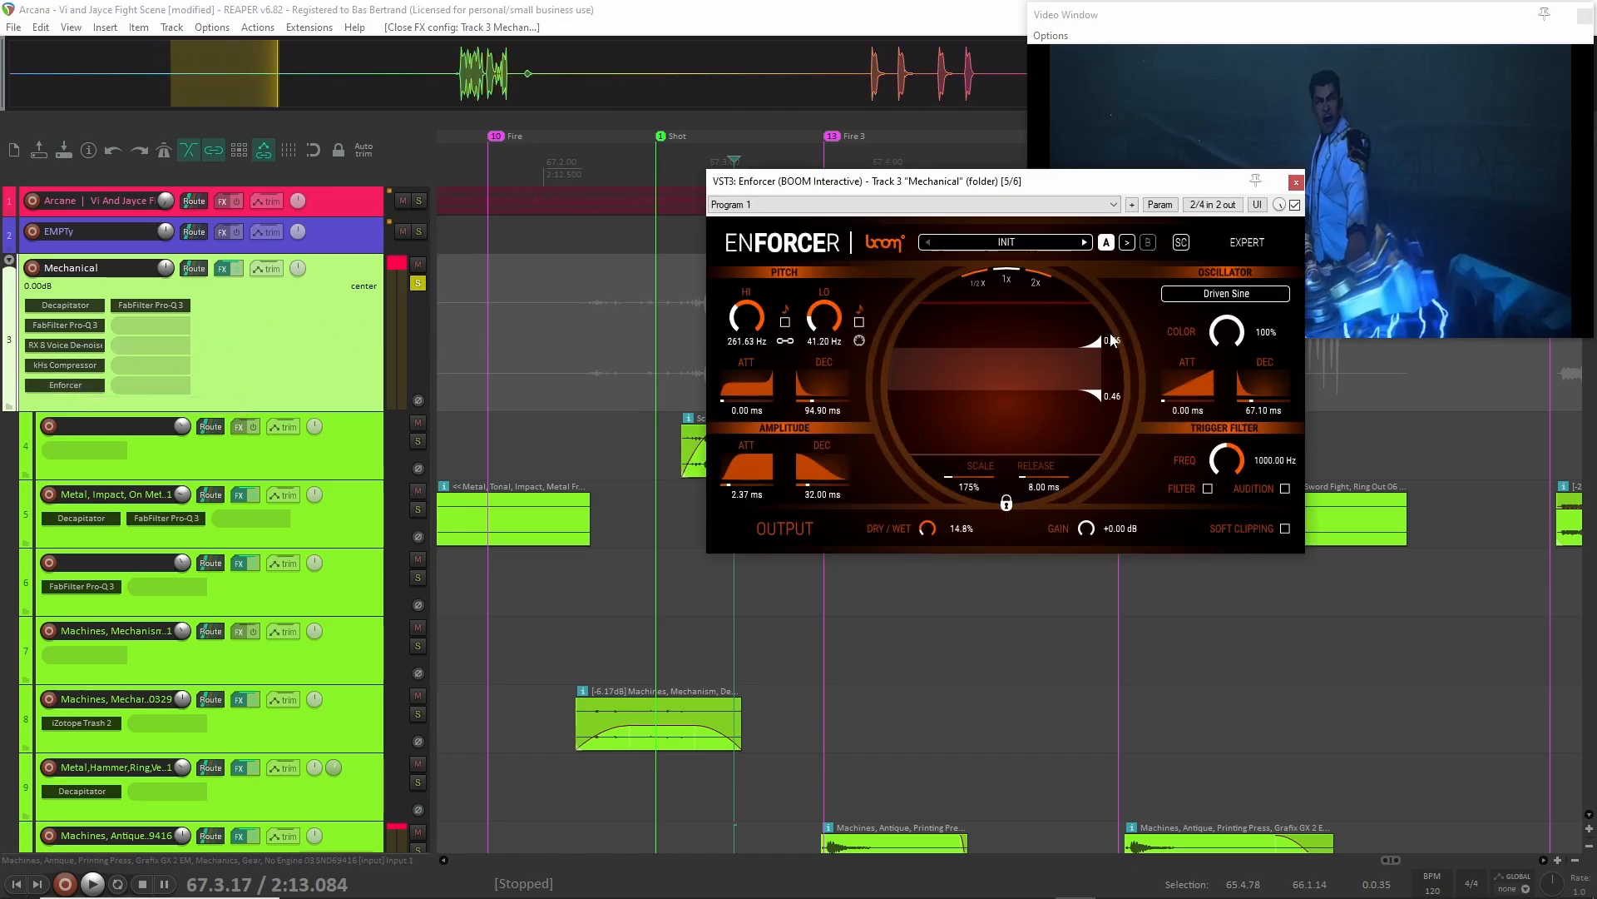
click(1296, 182)
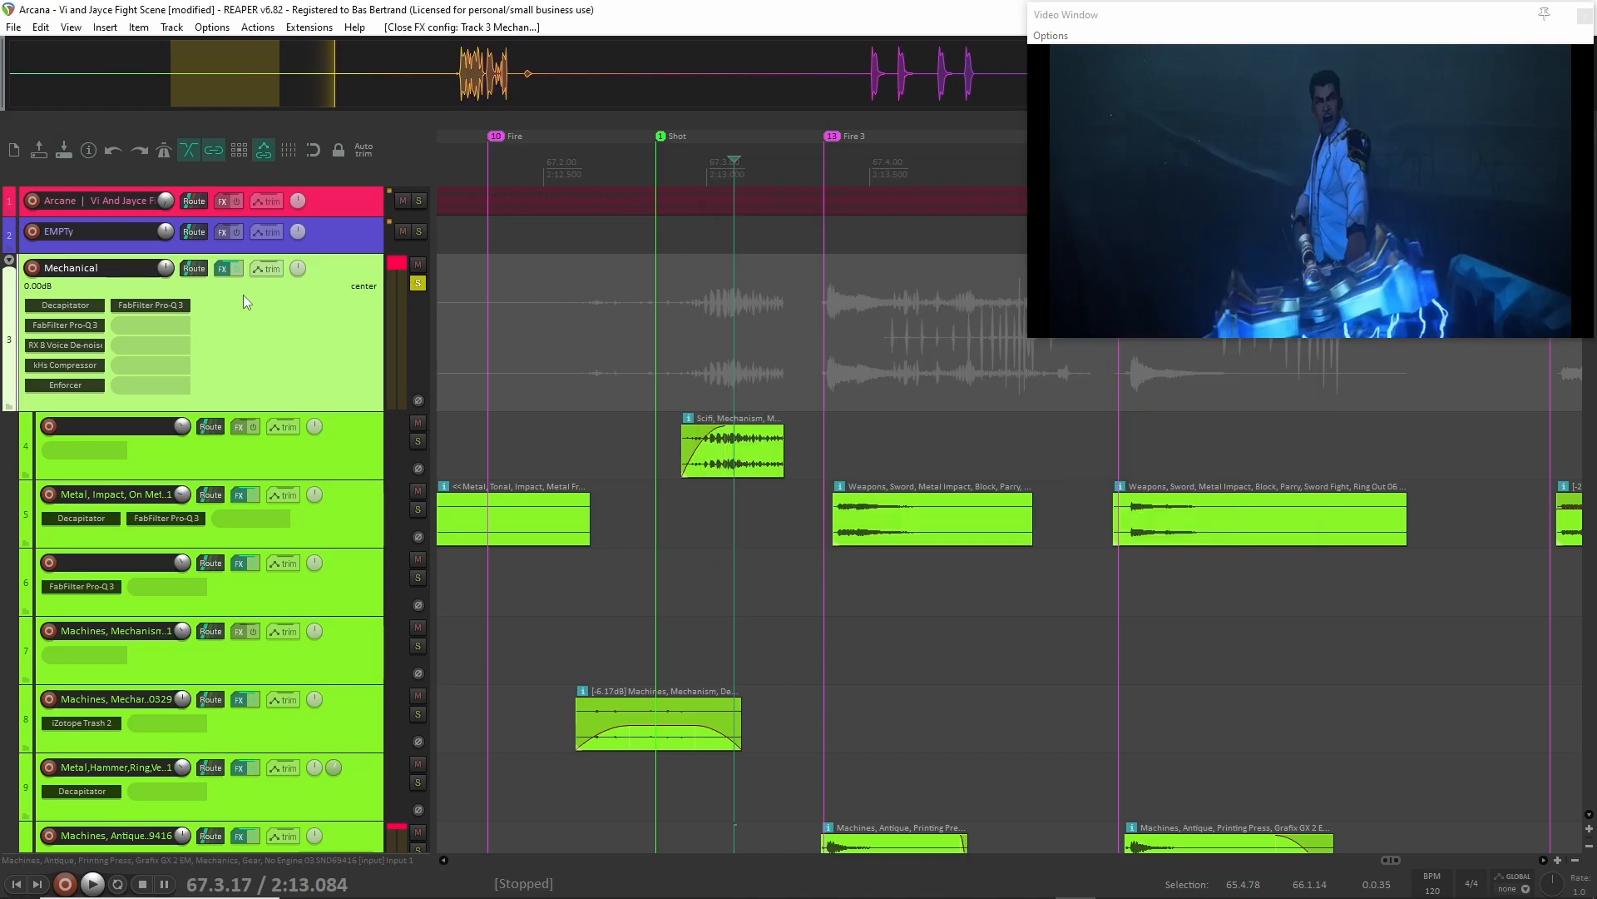
click(151, 305)
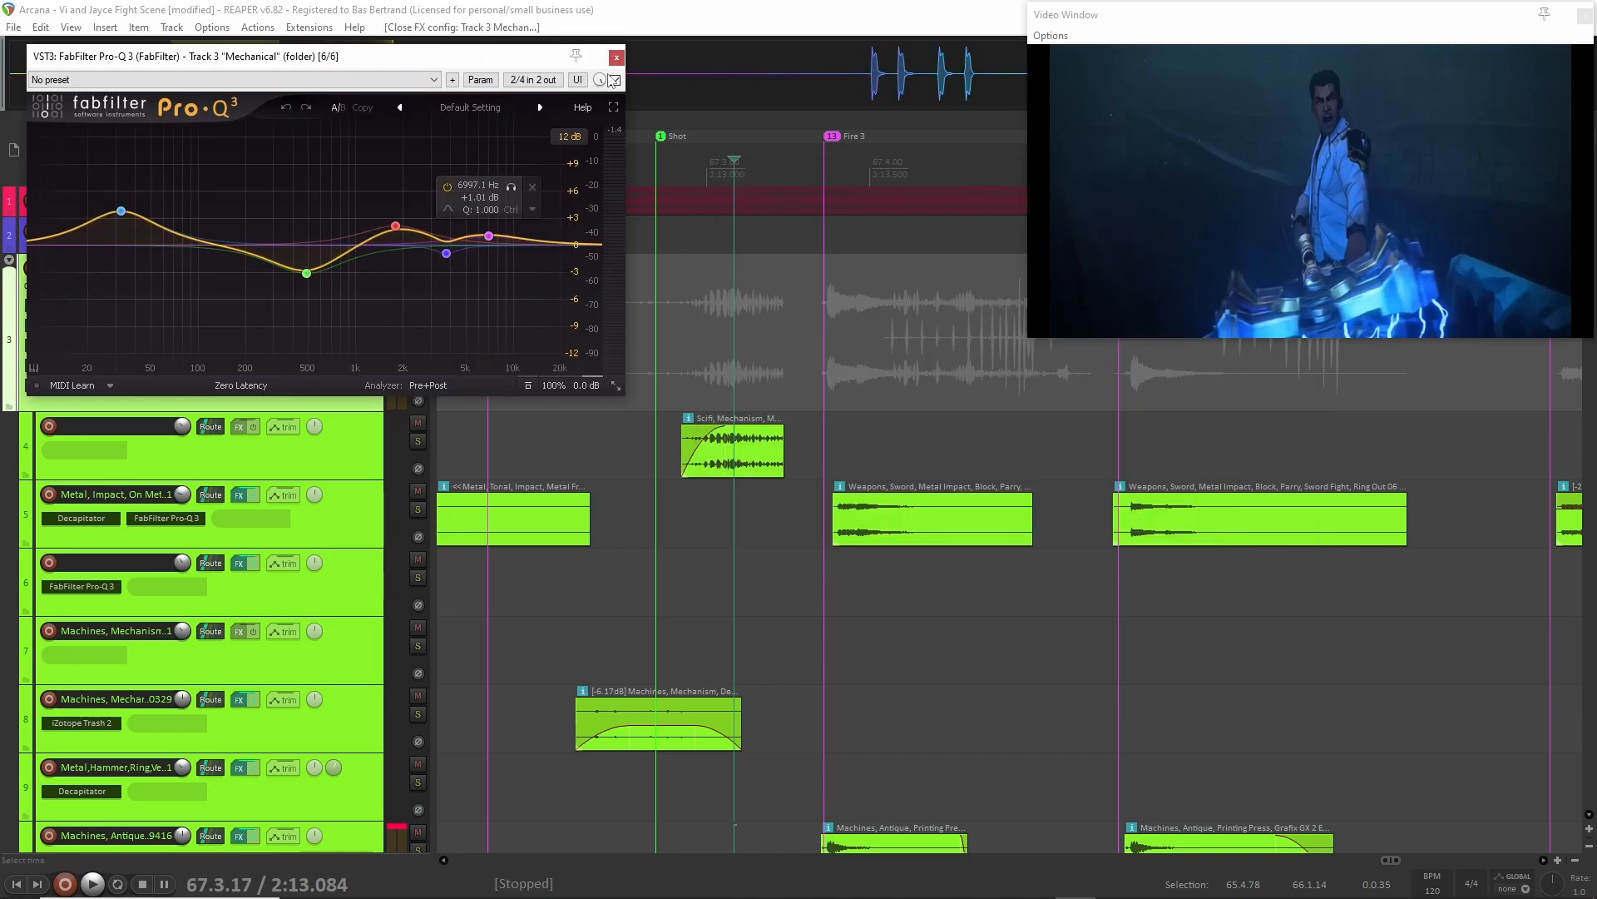
click(616, 57)
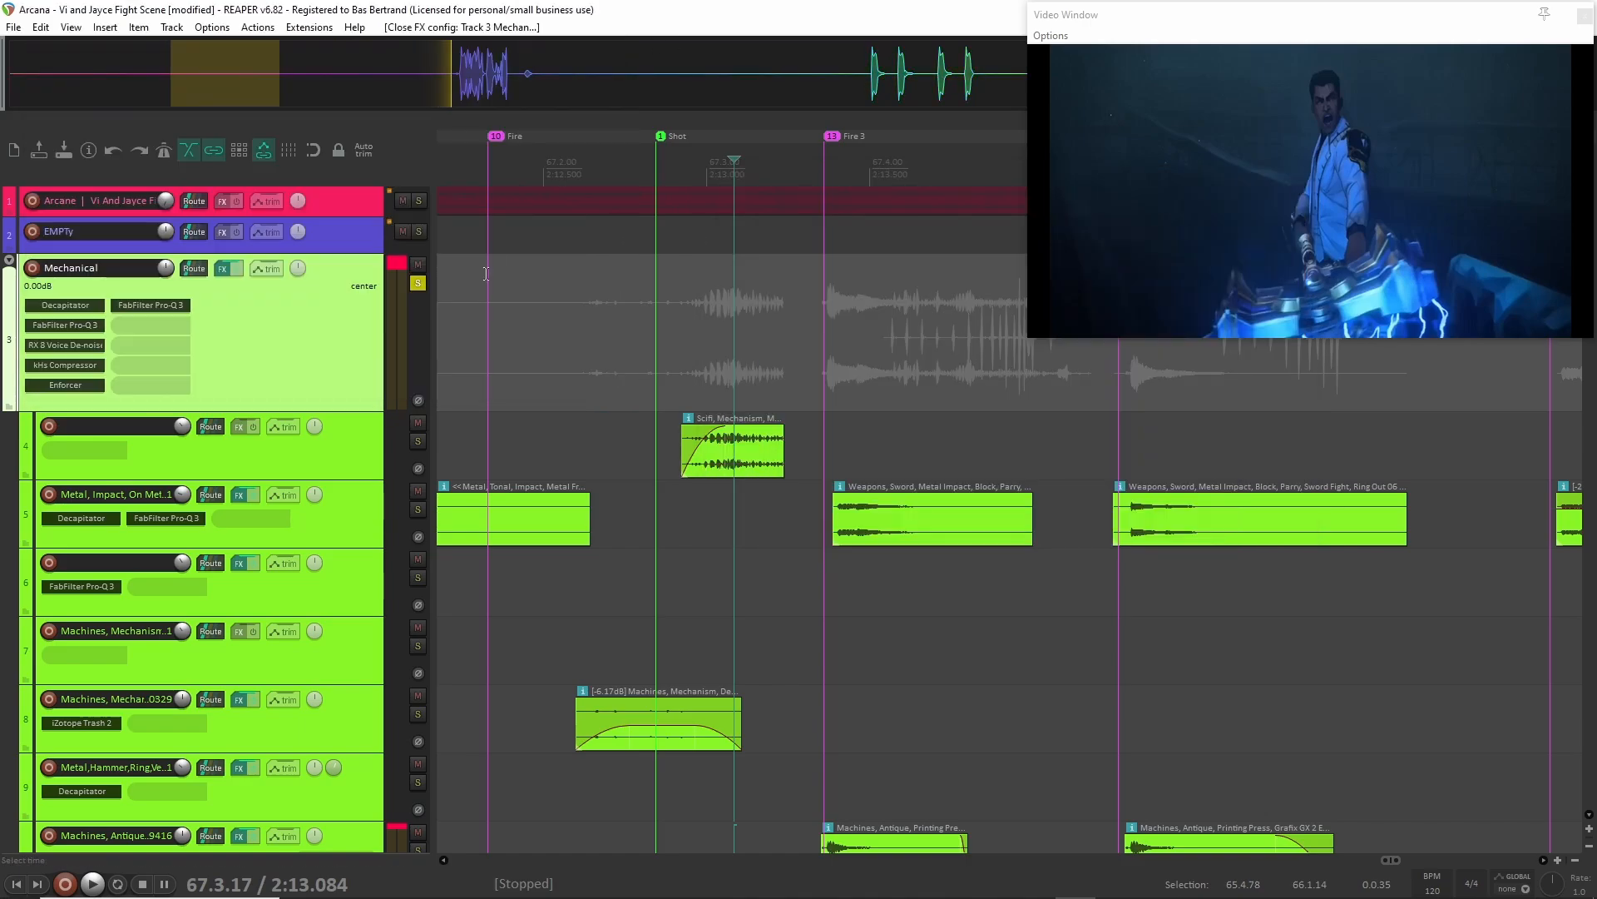
Bypass all six plug-ins on the Mechanical folder and audition the unprocessed layers from 2:12.564.
shift+click(68, 303)
shift+click(63, 325)
shift+click(64, 344)
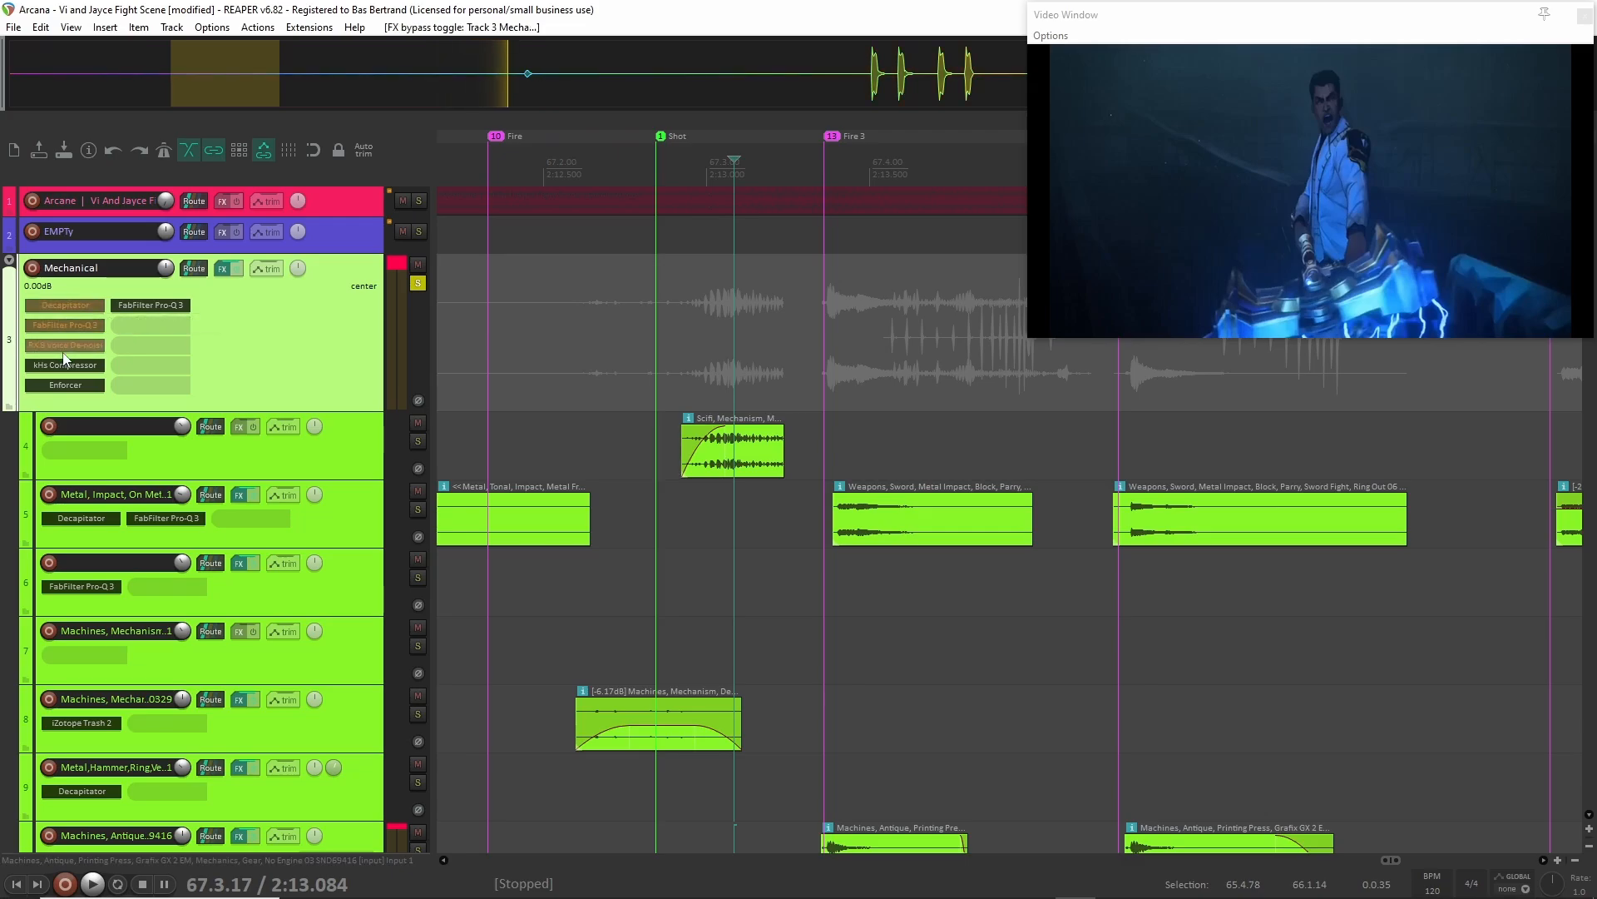
shift+click(63, 364)
shift+click(64, 387)
shift+click(150, 307)
click(565, 354)
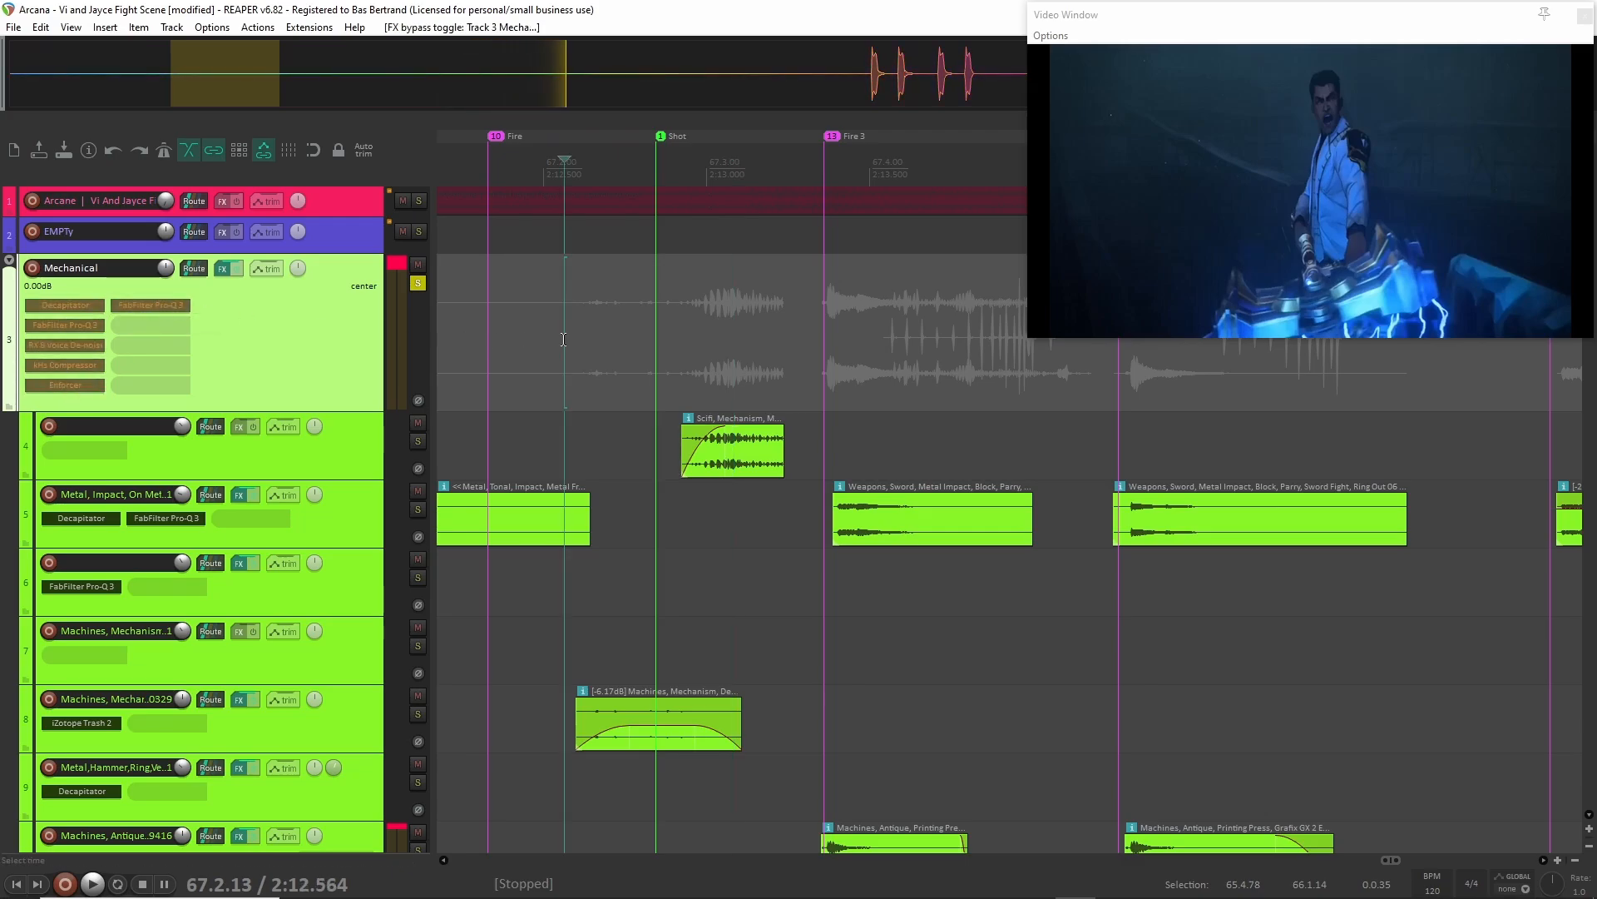
key(space)
key(space)
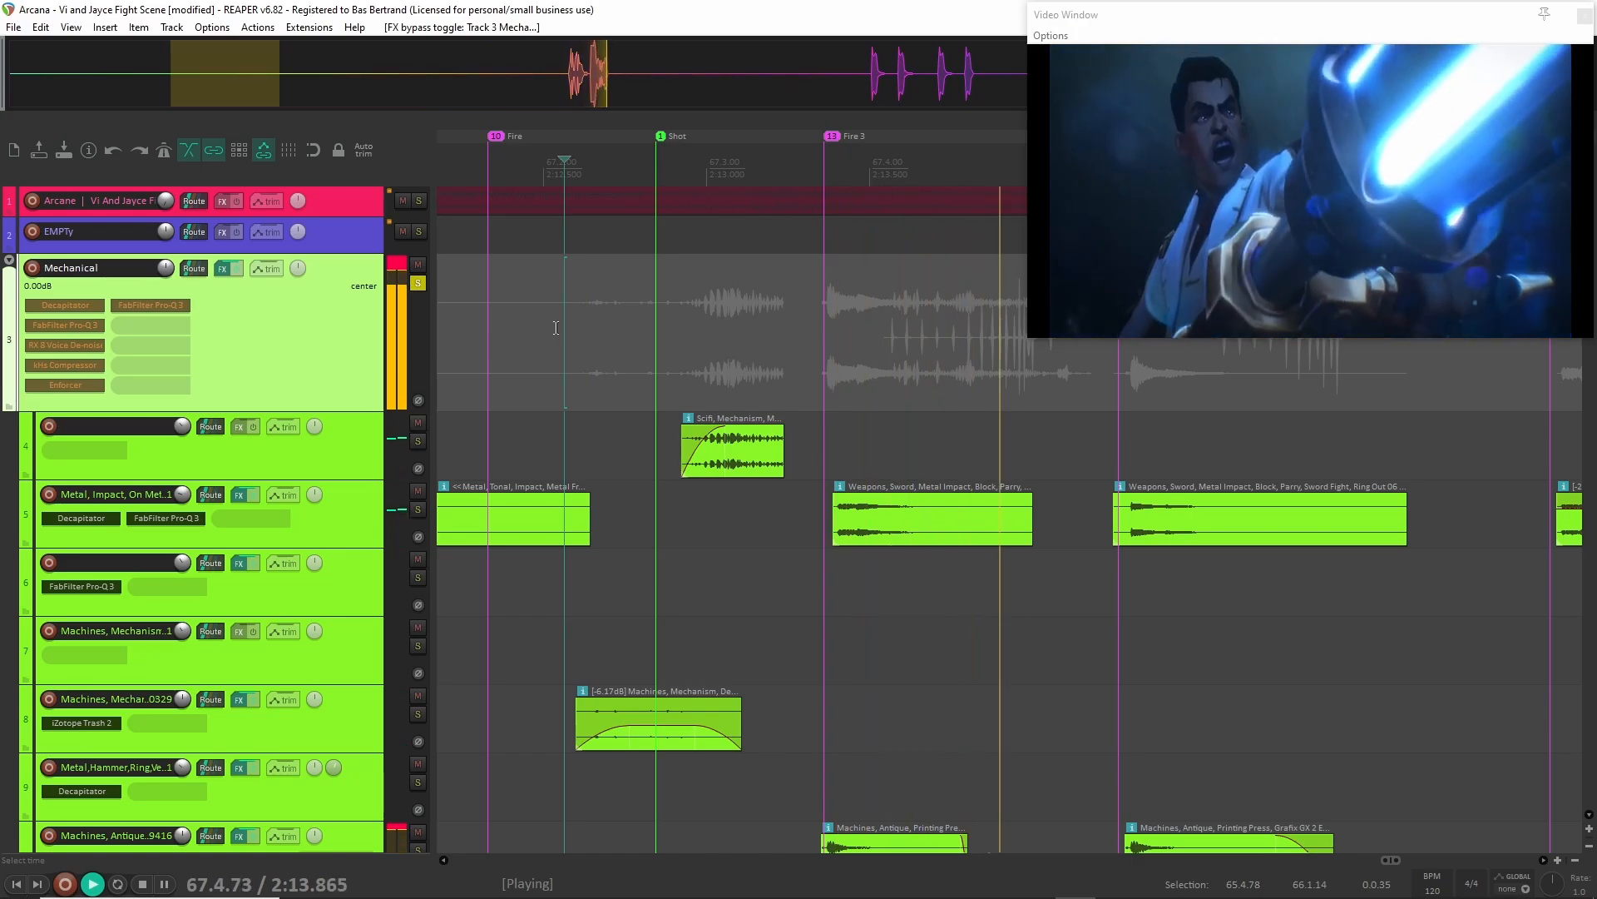
key(space)
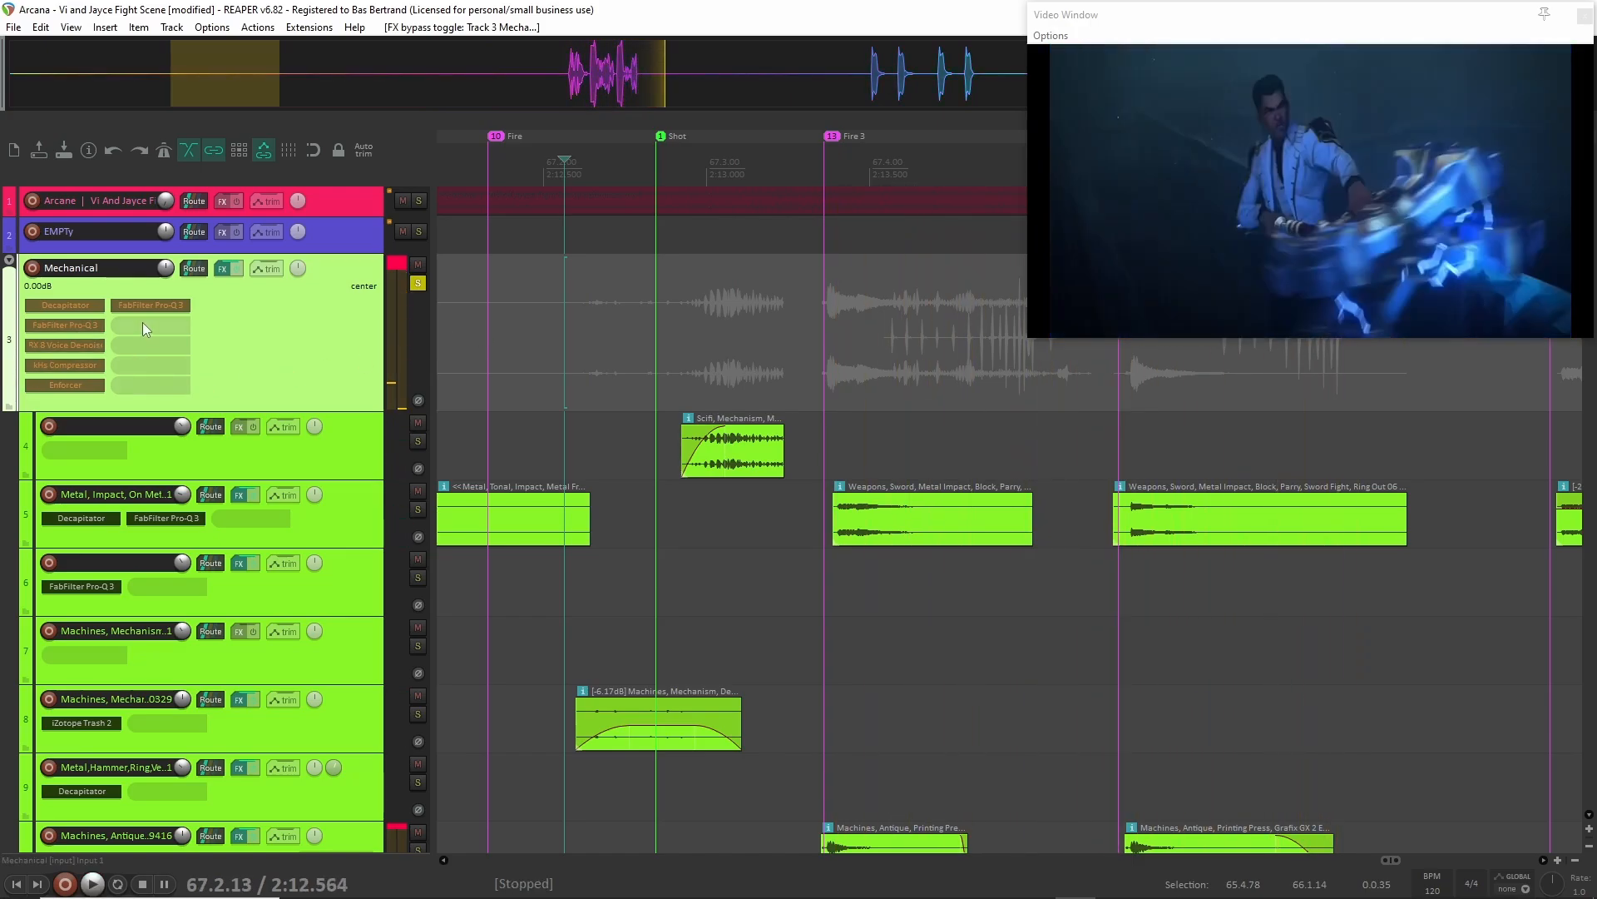
Re-enable all six plug-ins on the Mechanical folder and audition the processed layers from 2:12.564.
shift+click(74, 382)
shift+click(72, 364)
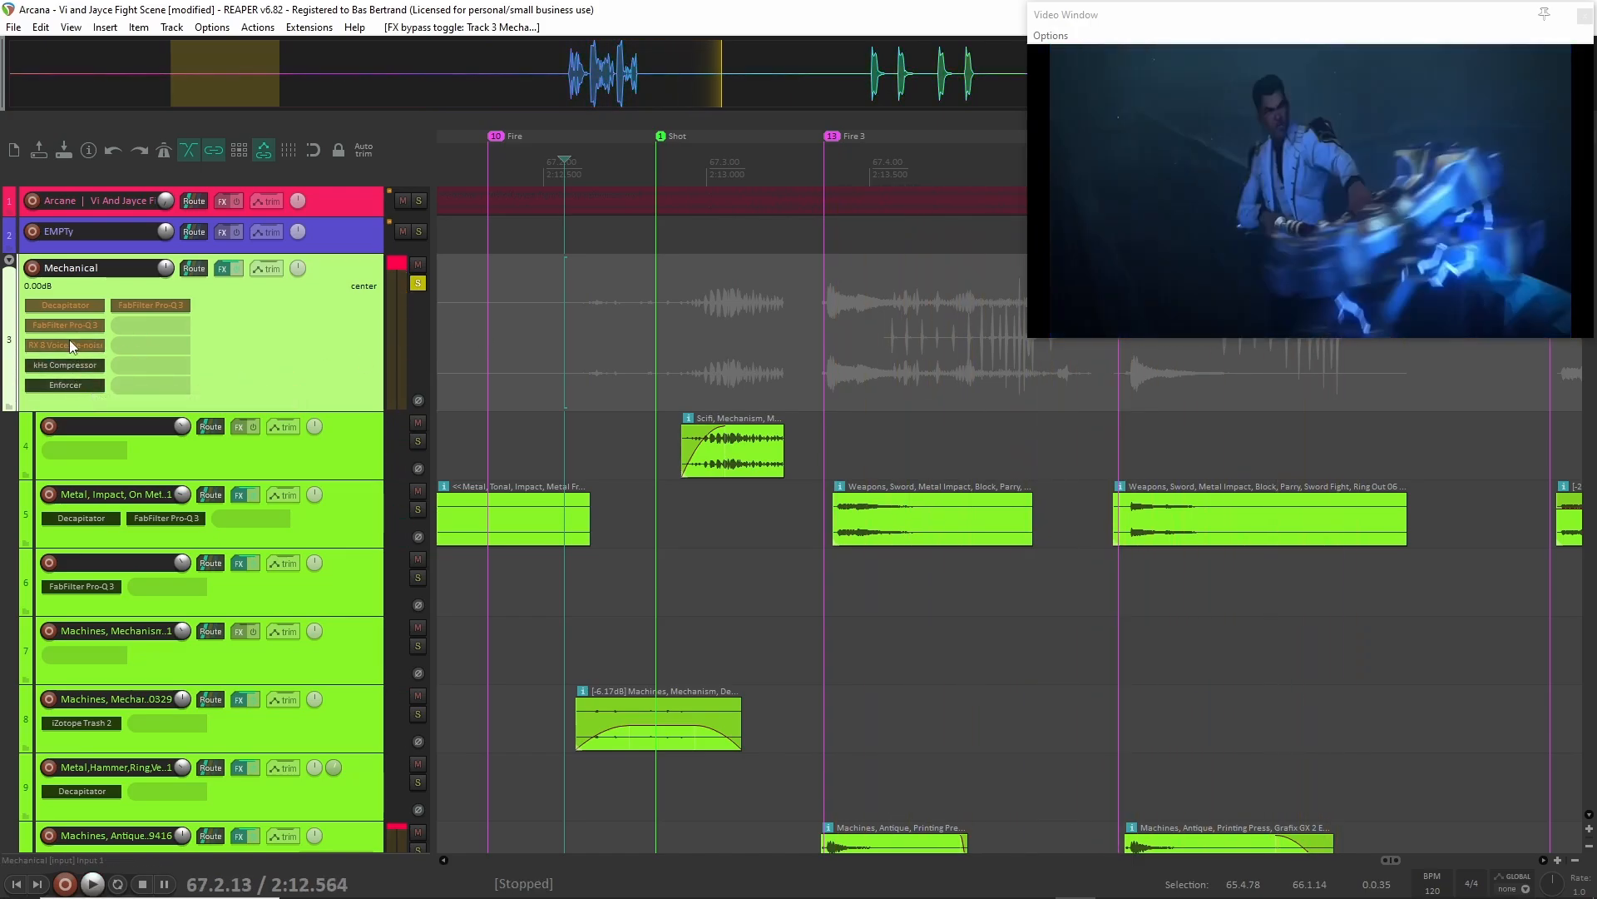
shift+click(68, 344)
shift+click(65, 325)
shift+click(142, 304)
key(space)
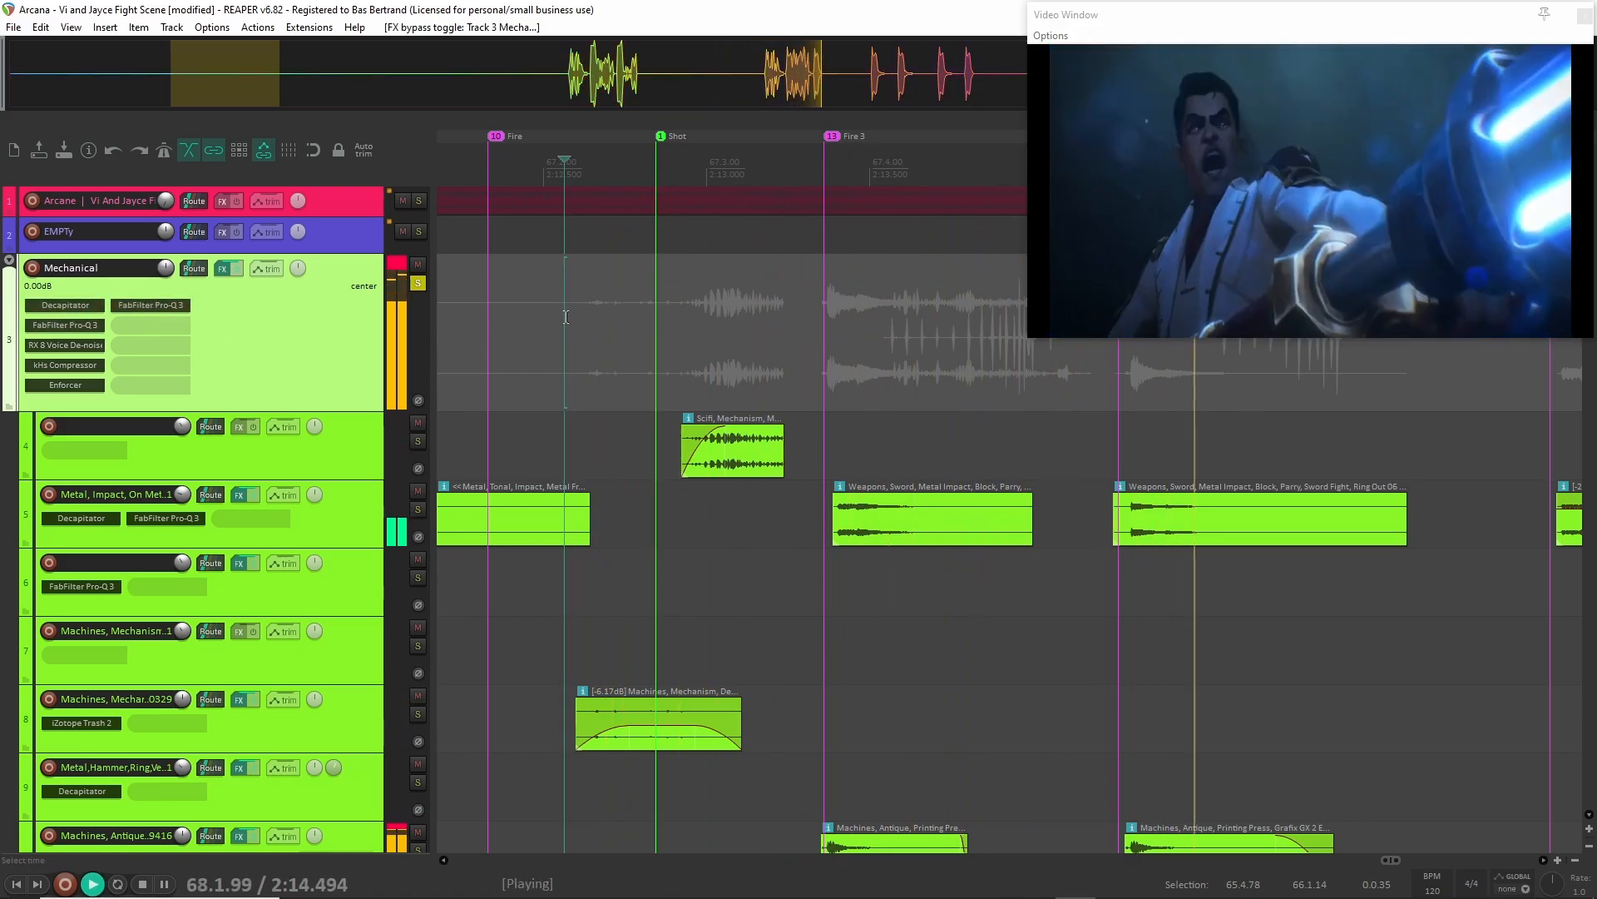
key(space)
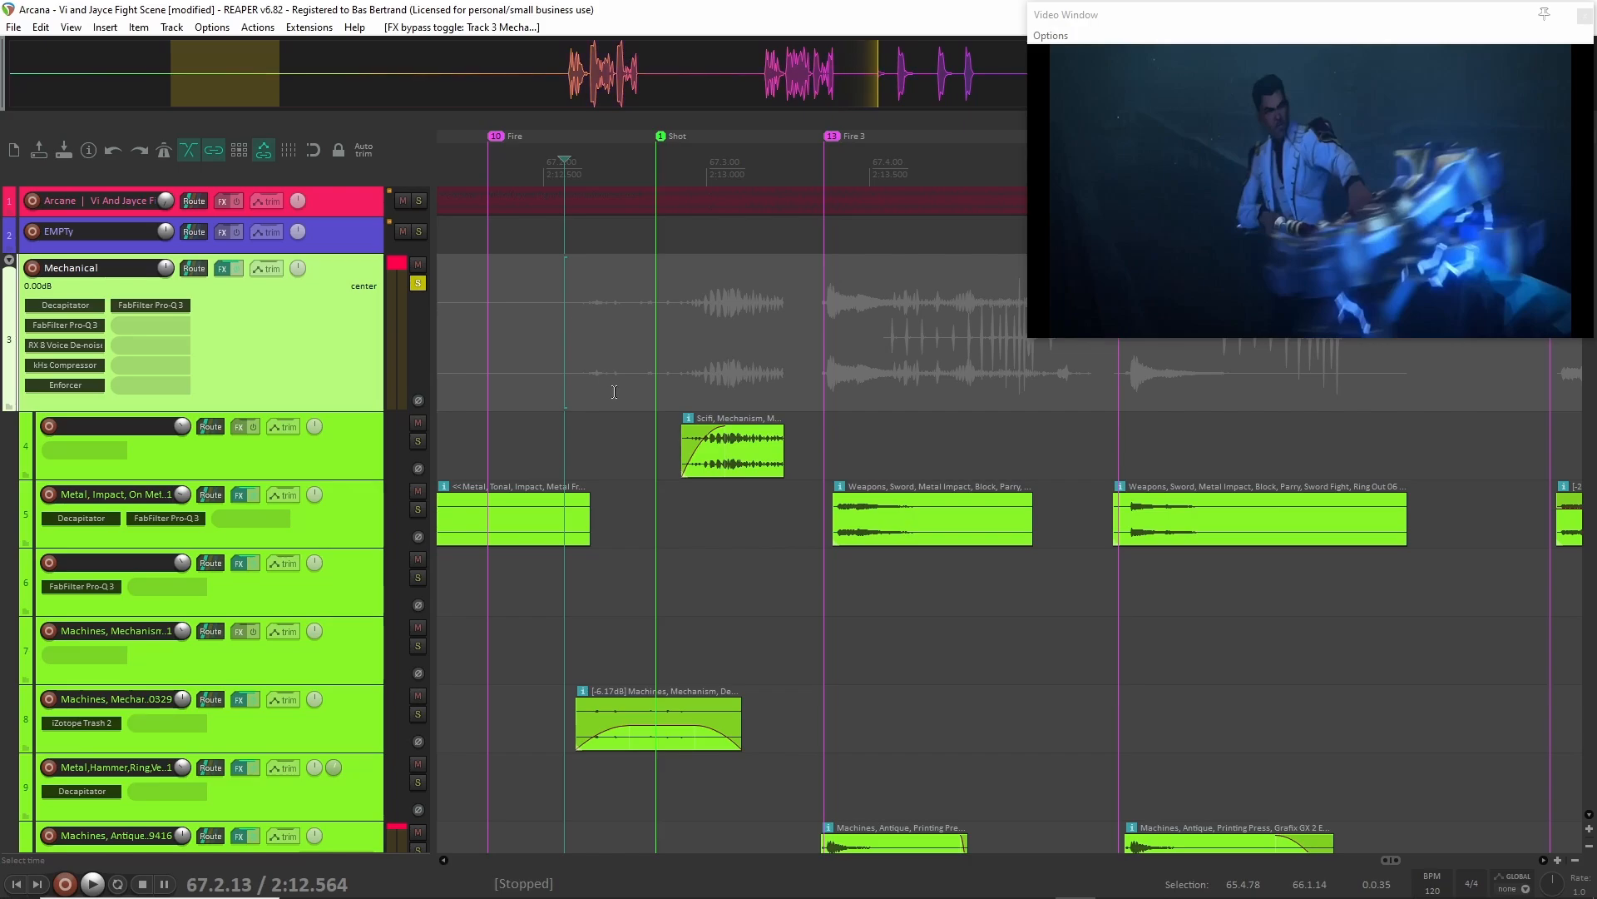
Unsolo the Mechanical folder and collapse the child tracks of the Mechanical and Shots staff folders.
click(420, 286)
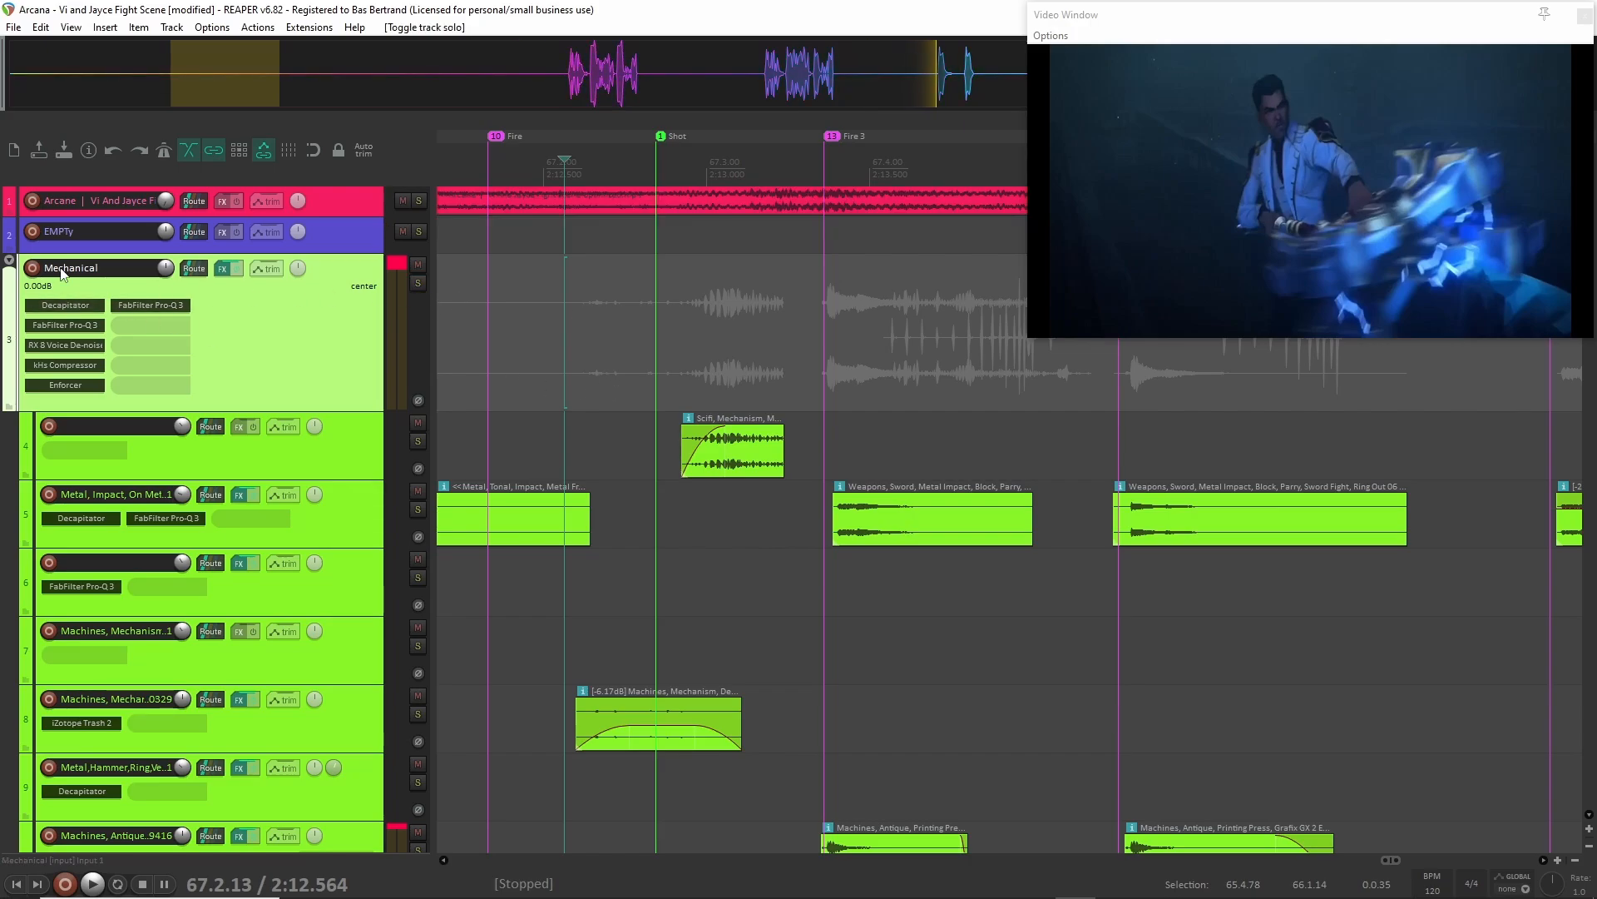
click(10, 261)
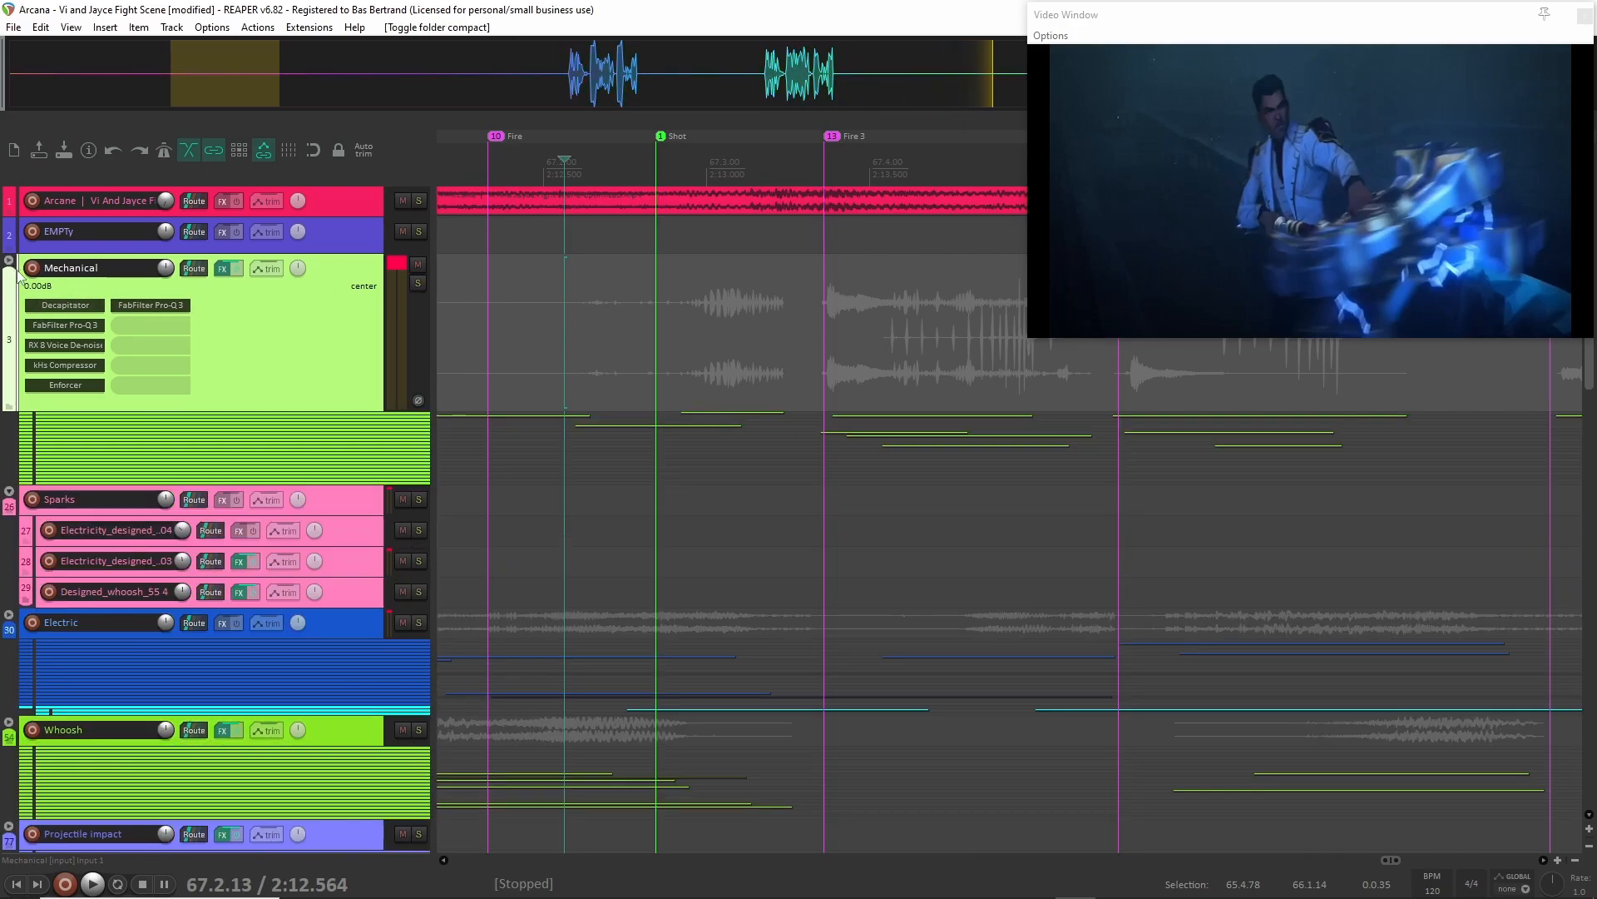
scroll(684, 528, down, 3)
scroll(632, 563, down, 3)
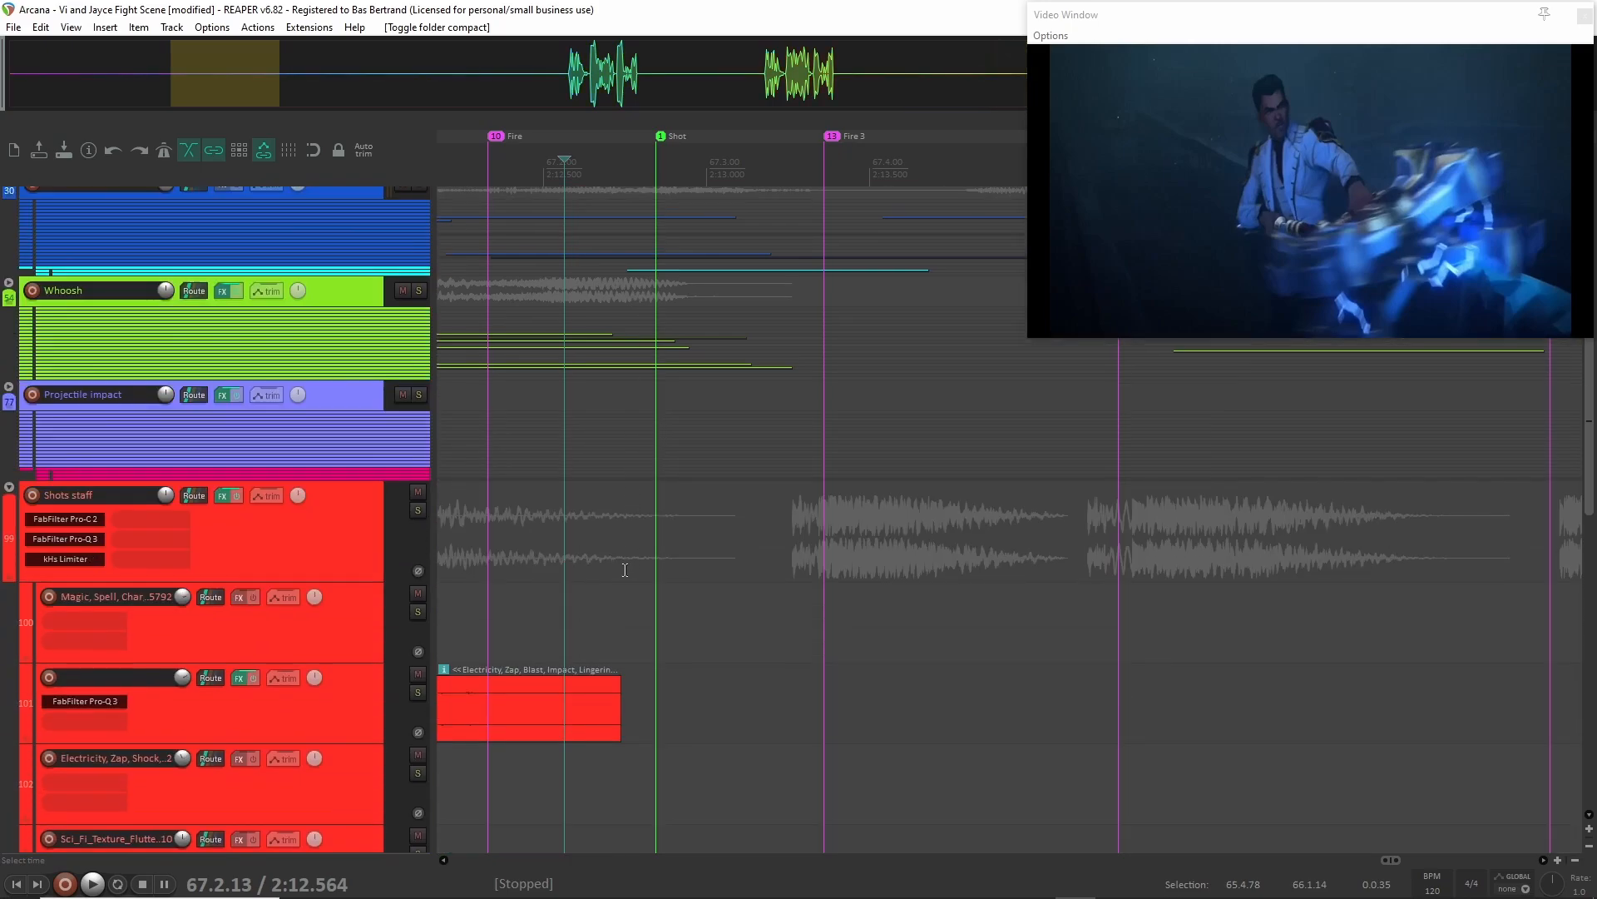
click(10, 491)
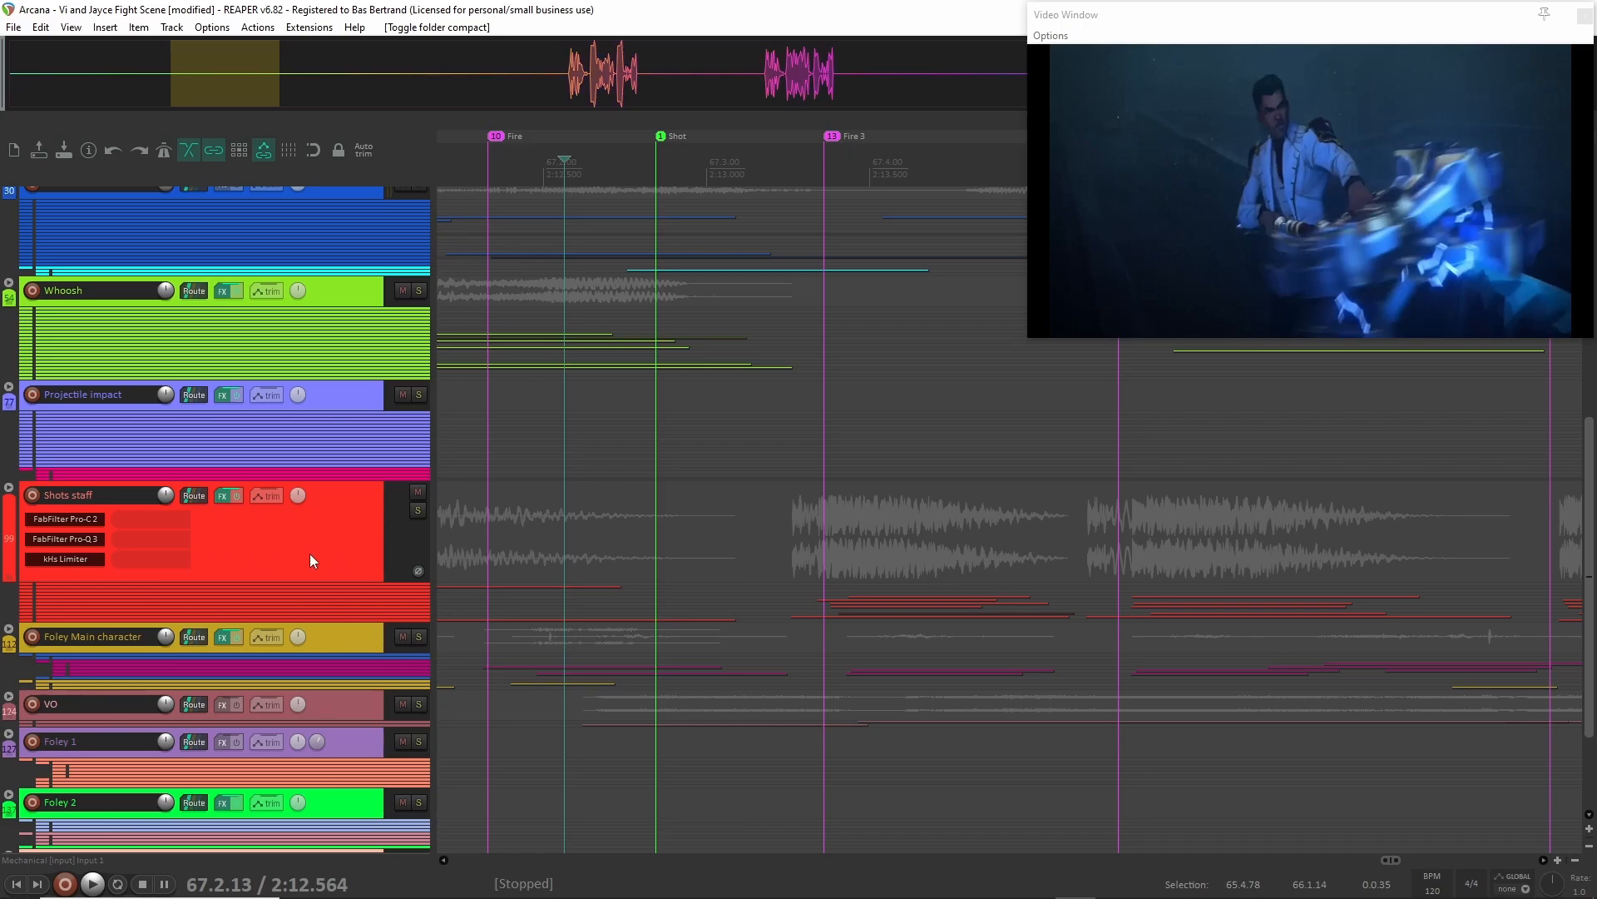
Solo the Foley Main character, VO, Foley 1 and Foley 2 folders together and audition them from 2:12.564.
click(347, 647)
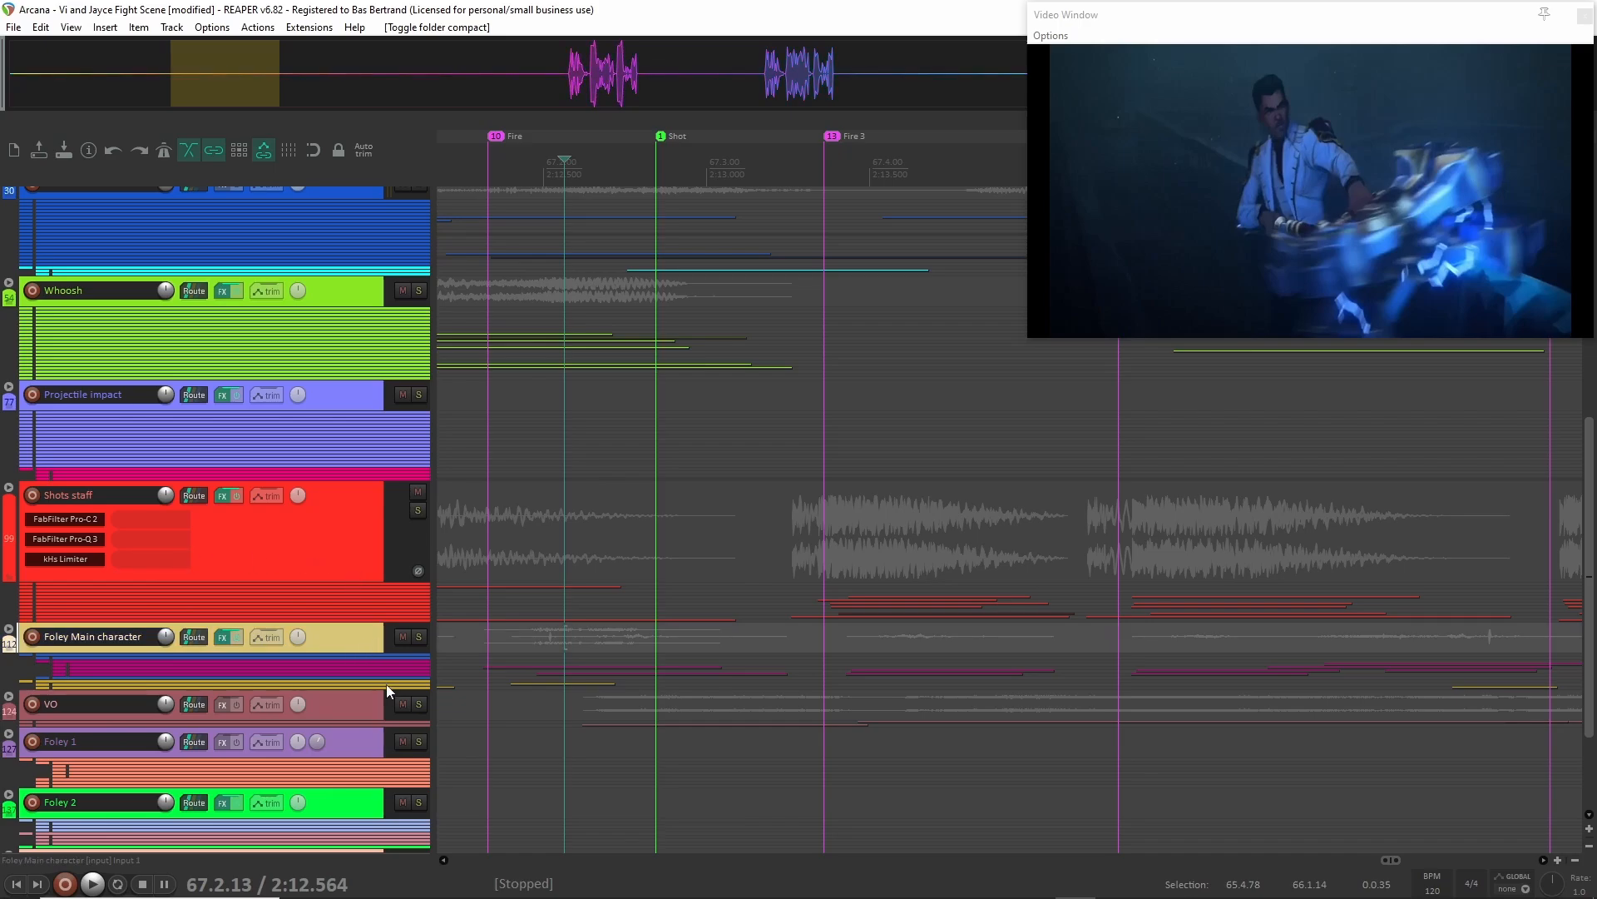
scroll(386, 684, down, 1)
shift+click(348, 717)
click(526, 699)
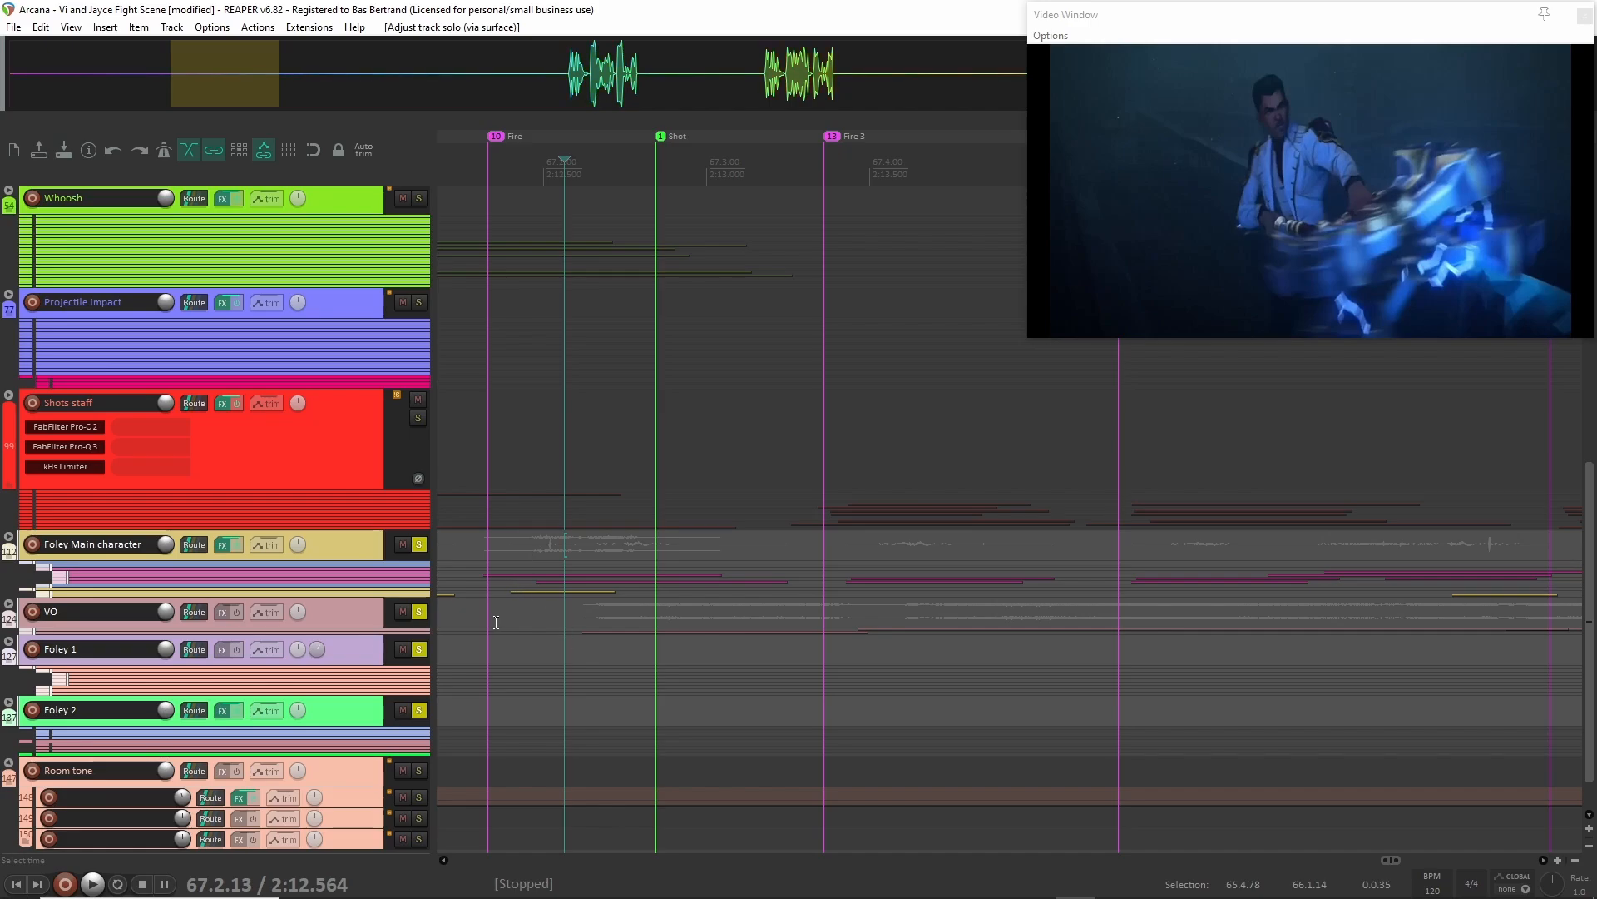
key(space)
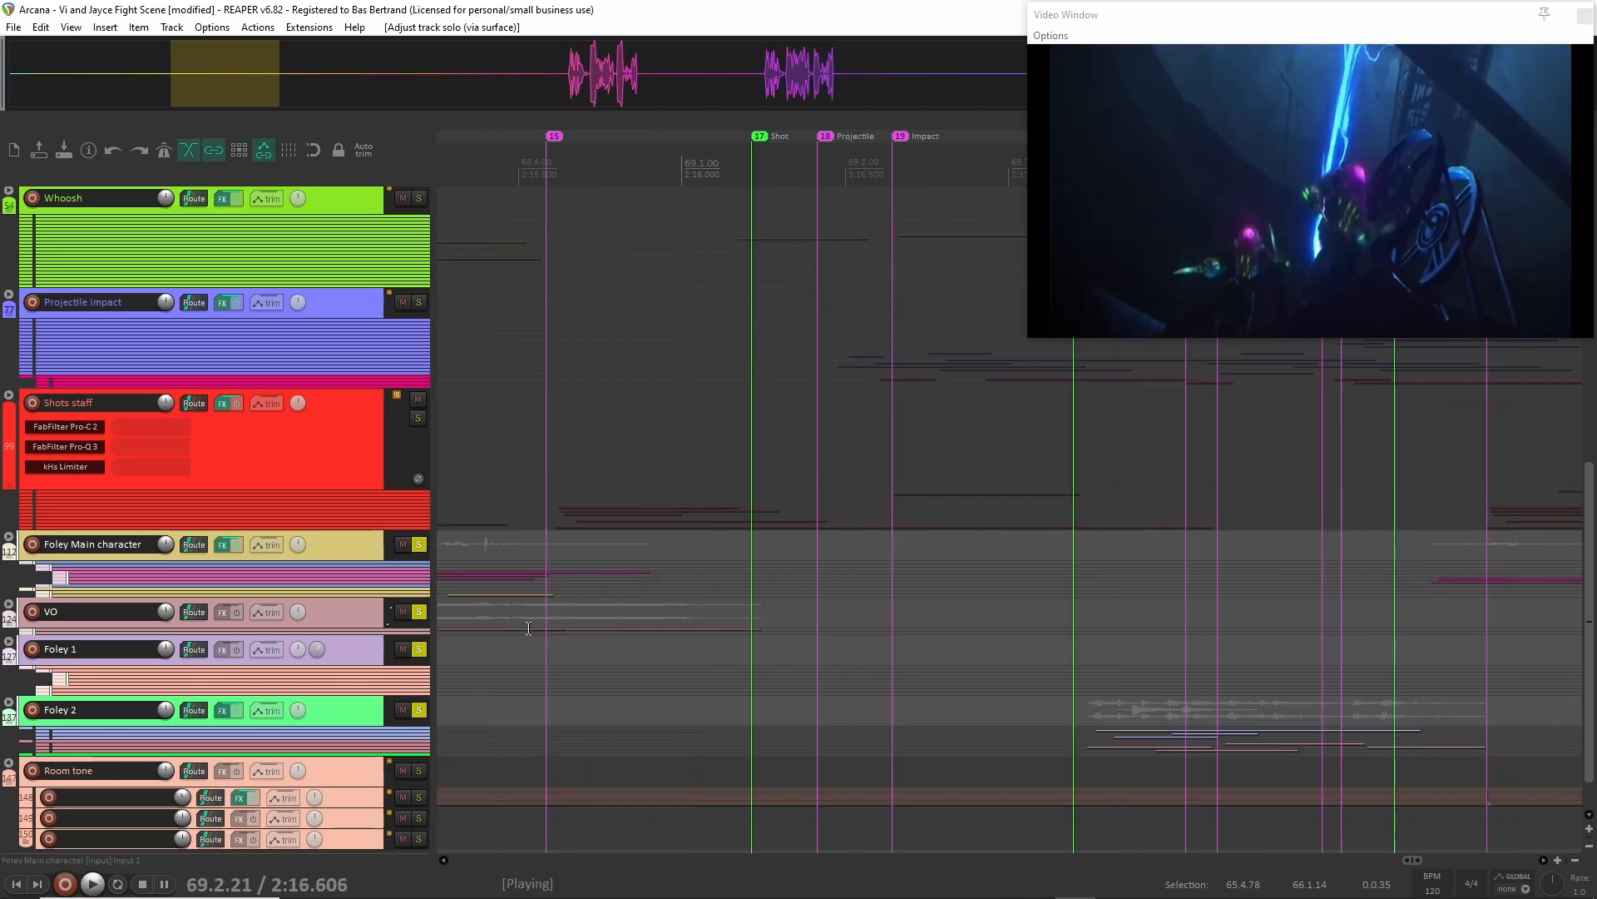
key(space)
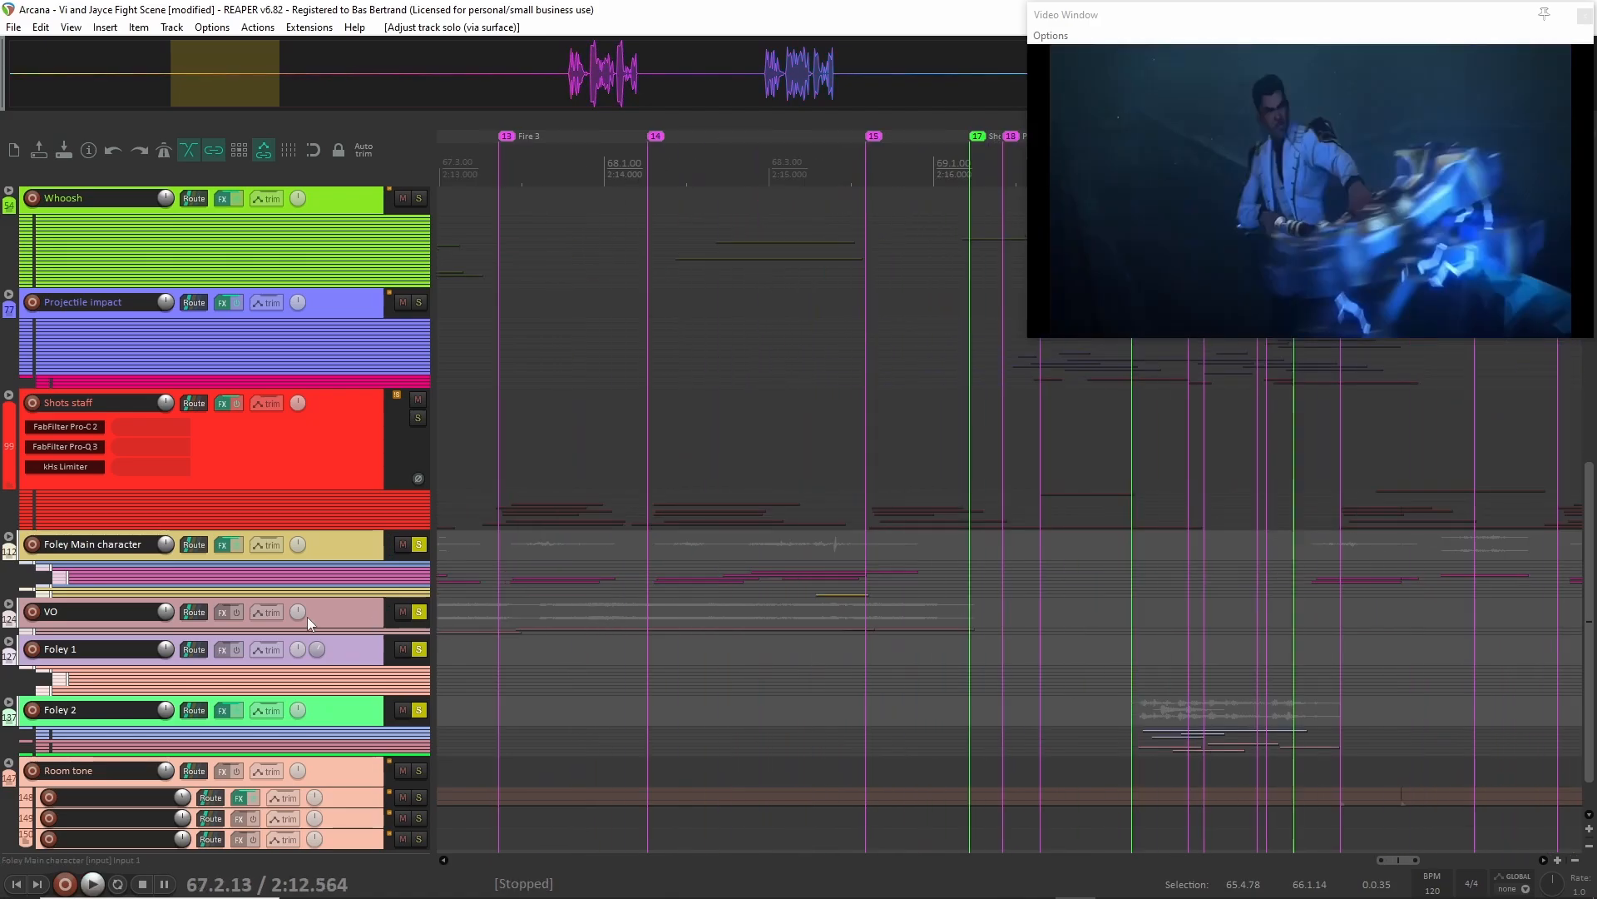
Unsolo the Foley Main character, VO, Foley 1 and Foley 2 folders and expand their child tracks.
click(414, 614)
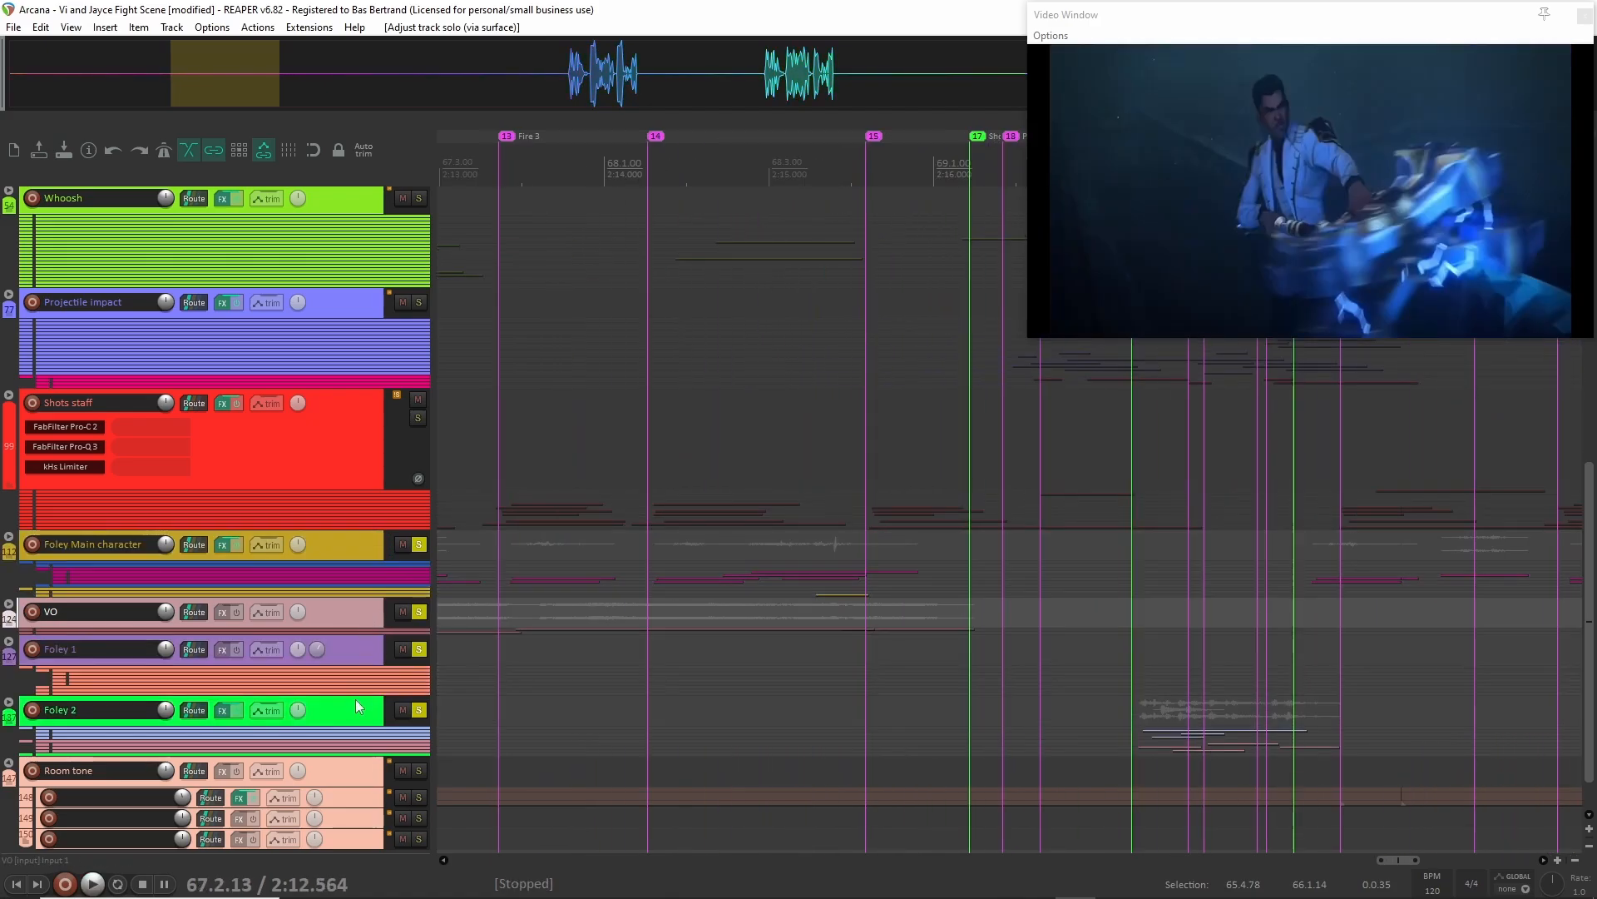
click(359, 706)
shift+click(351, 552)
click(422, 614)
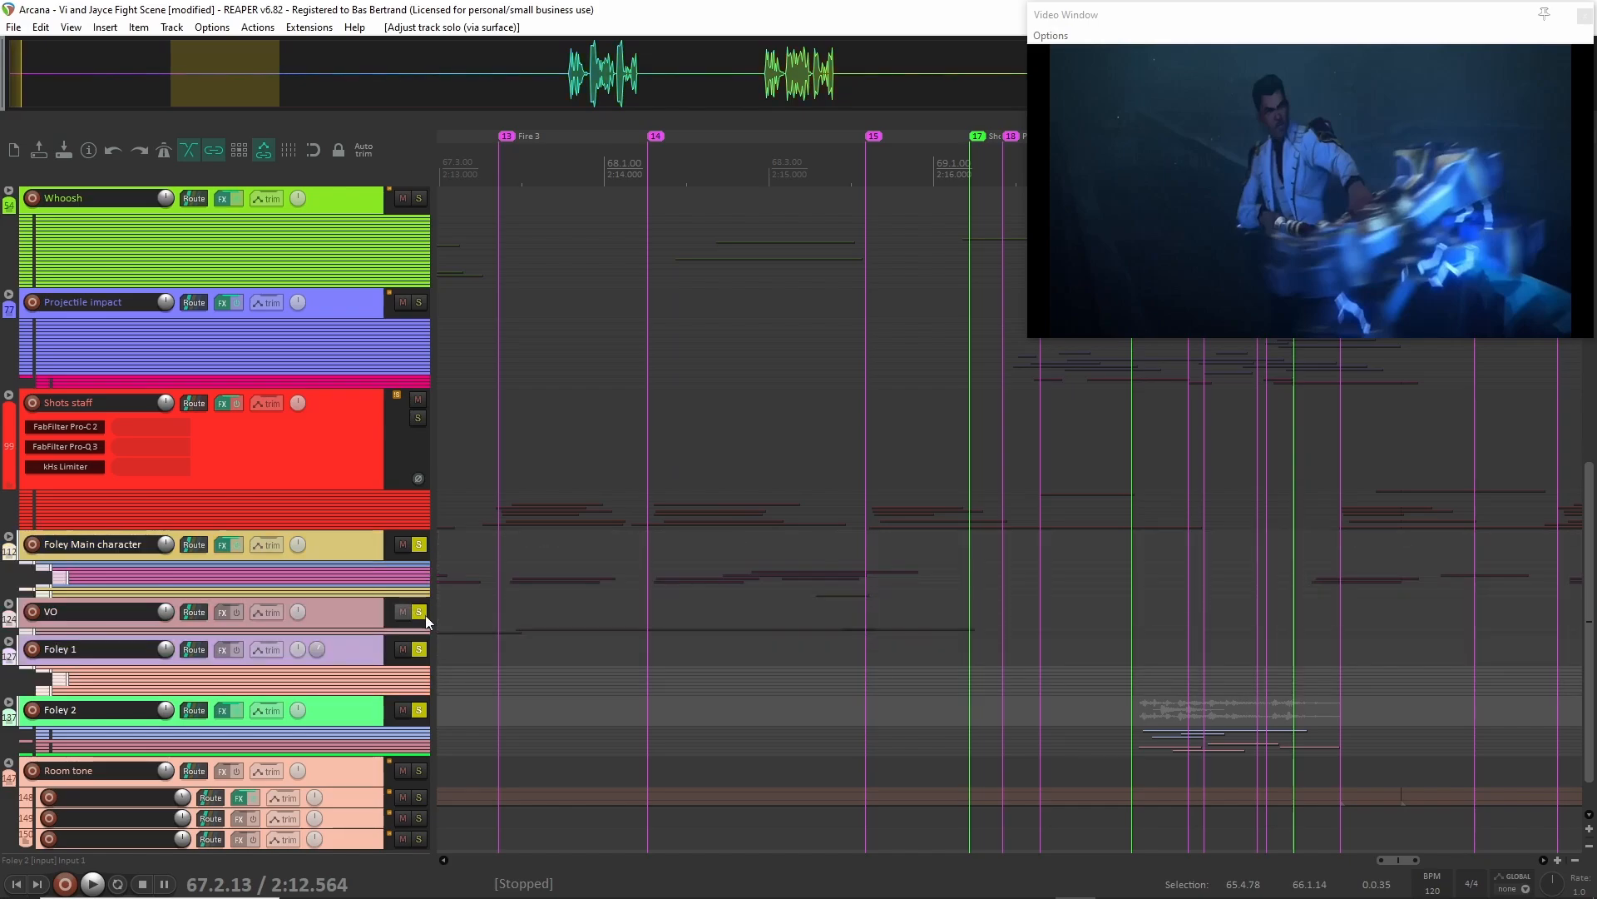
click(9, 605)
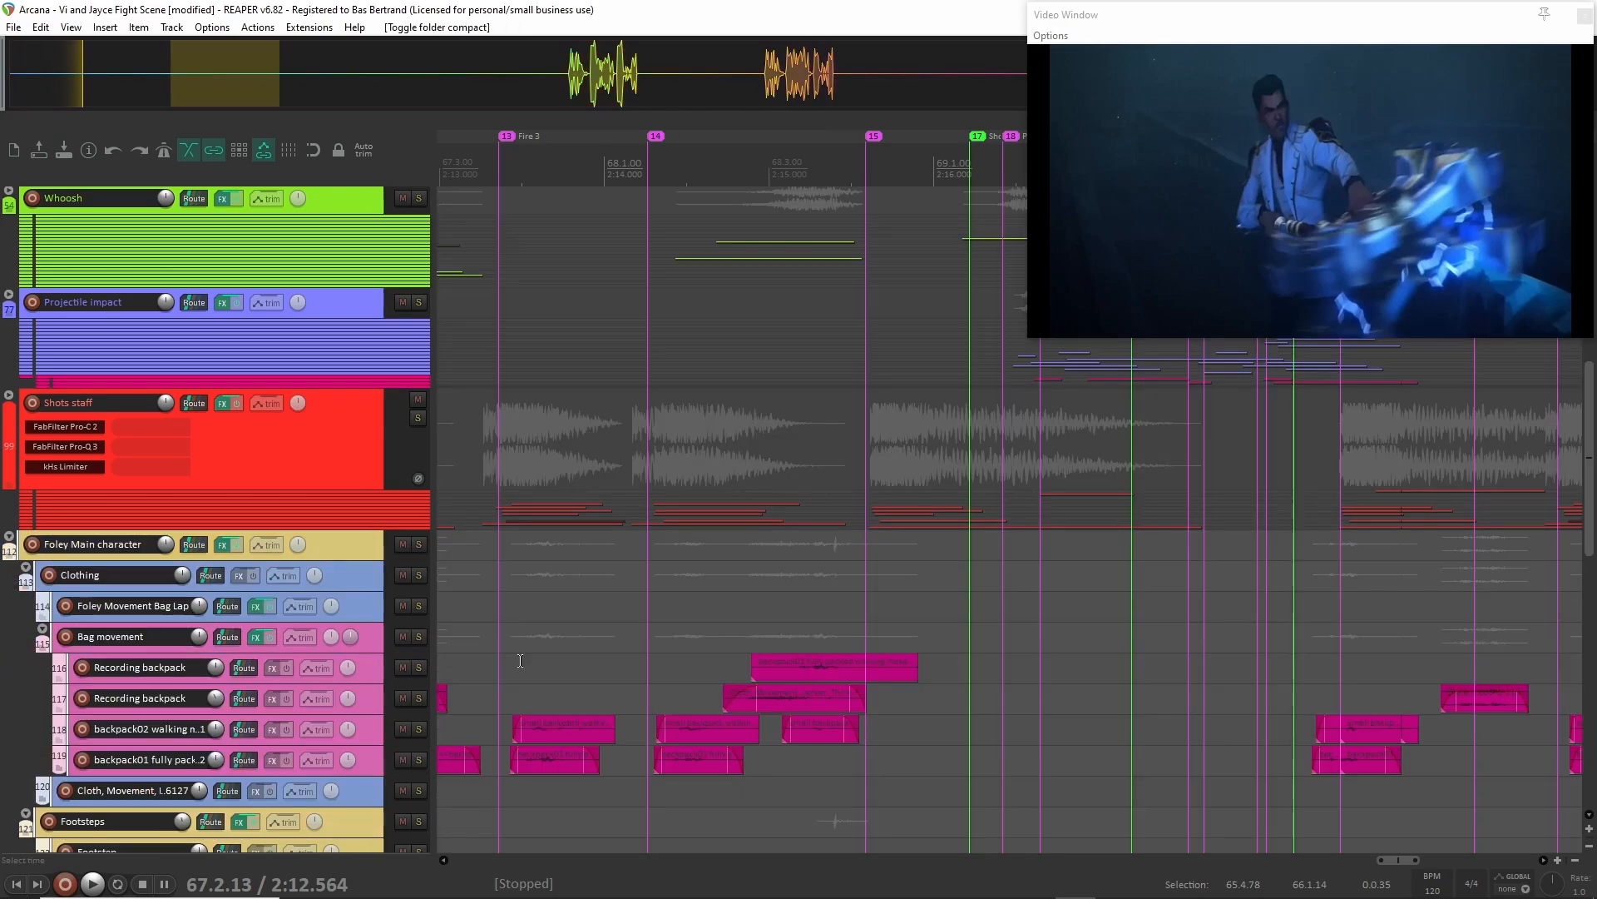
Examine the Bag movement clips in the Foley Main character folder, and collapse that folder.
scroll(535, 658, left, 3)
scroll(640, 682, down, 2)
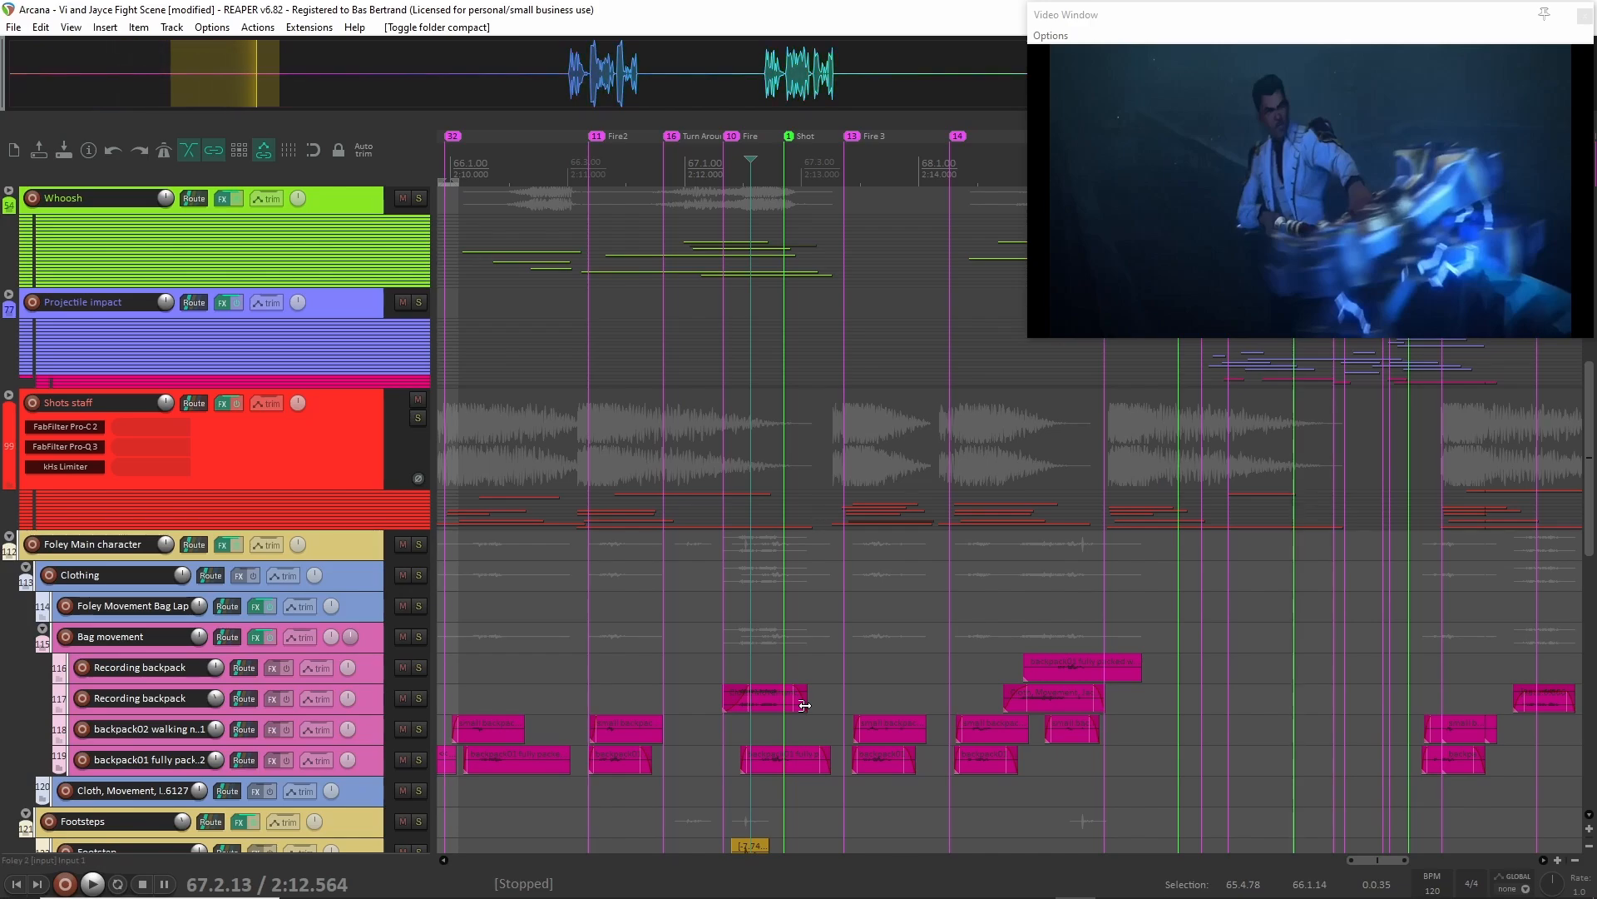
click(373, 641)
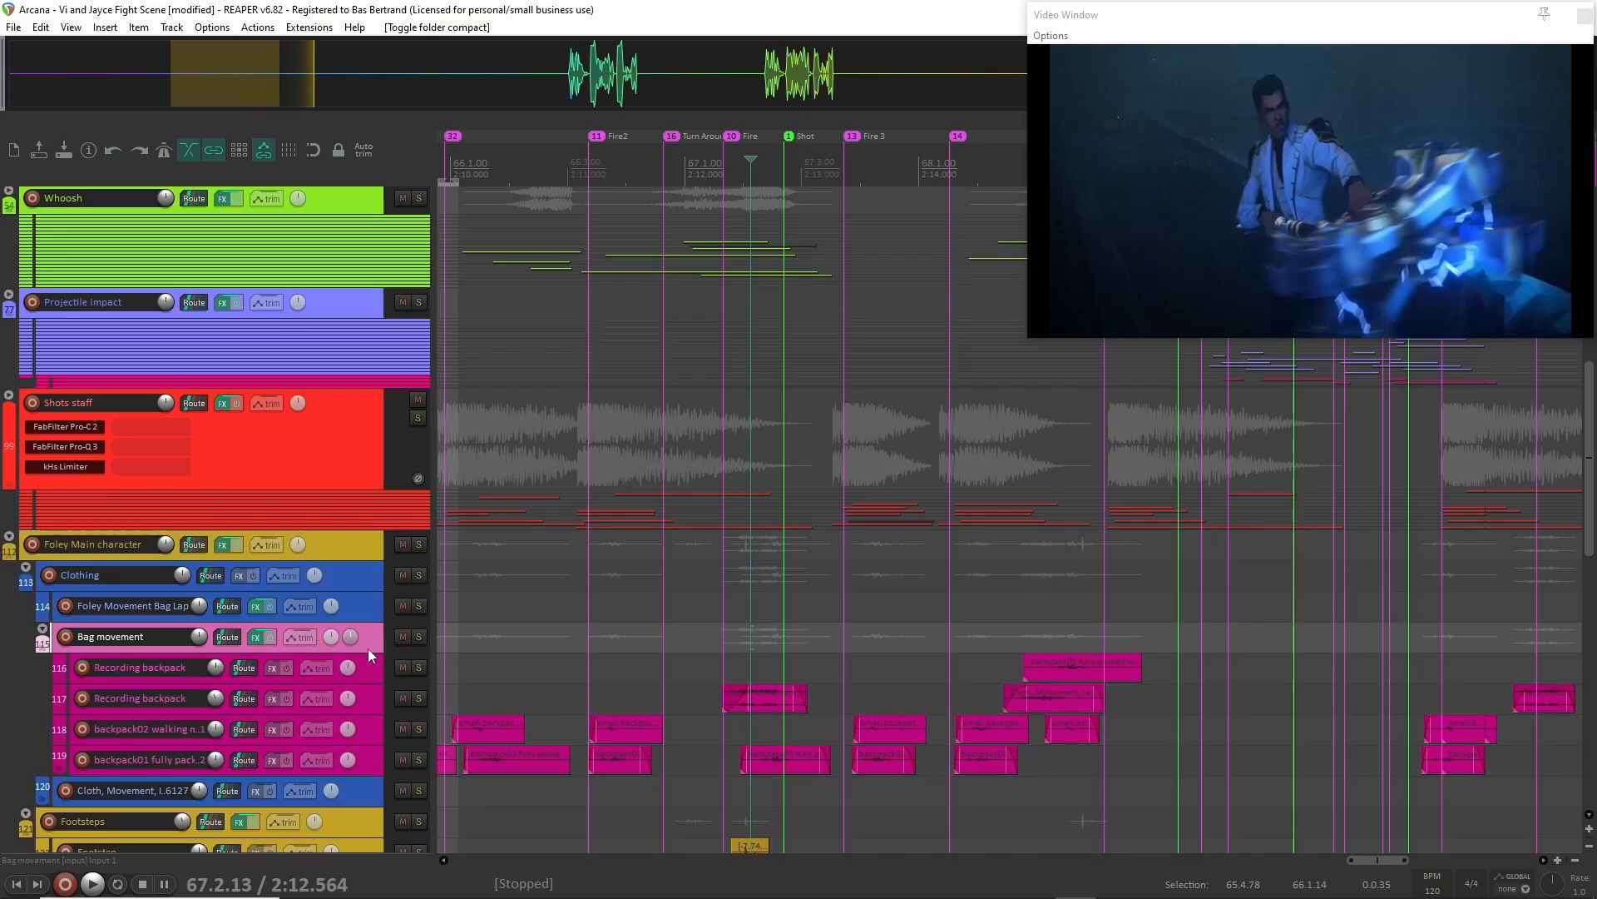
click(9, 552)
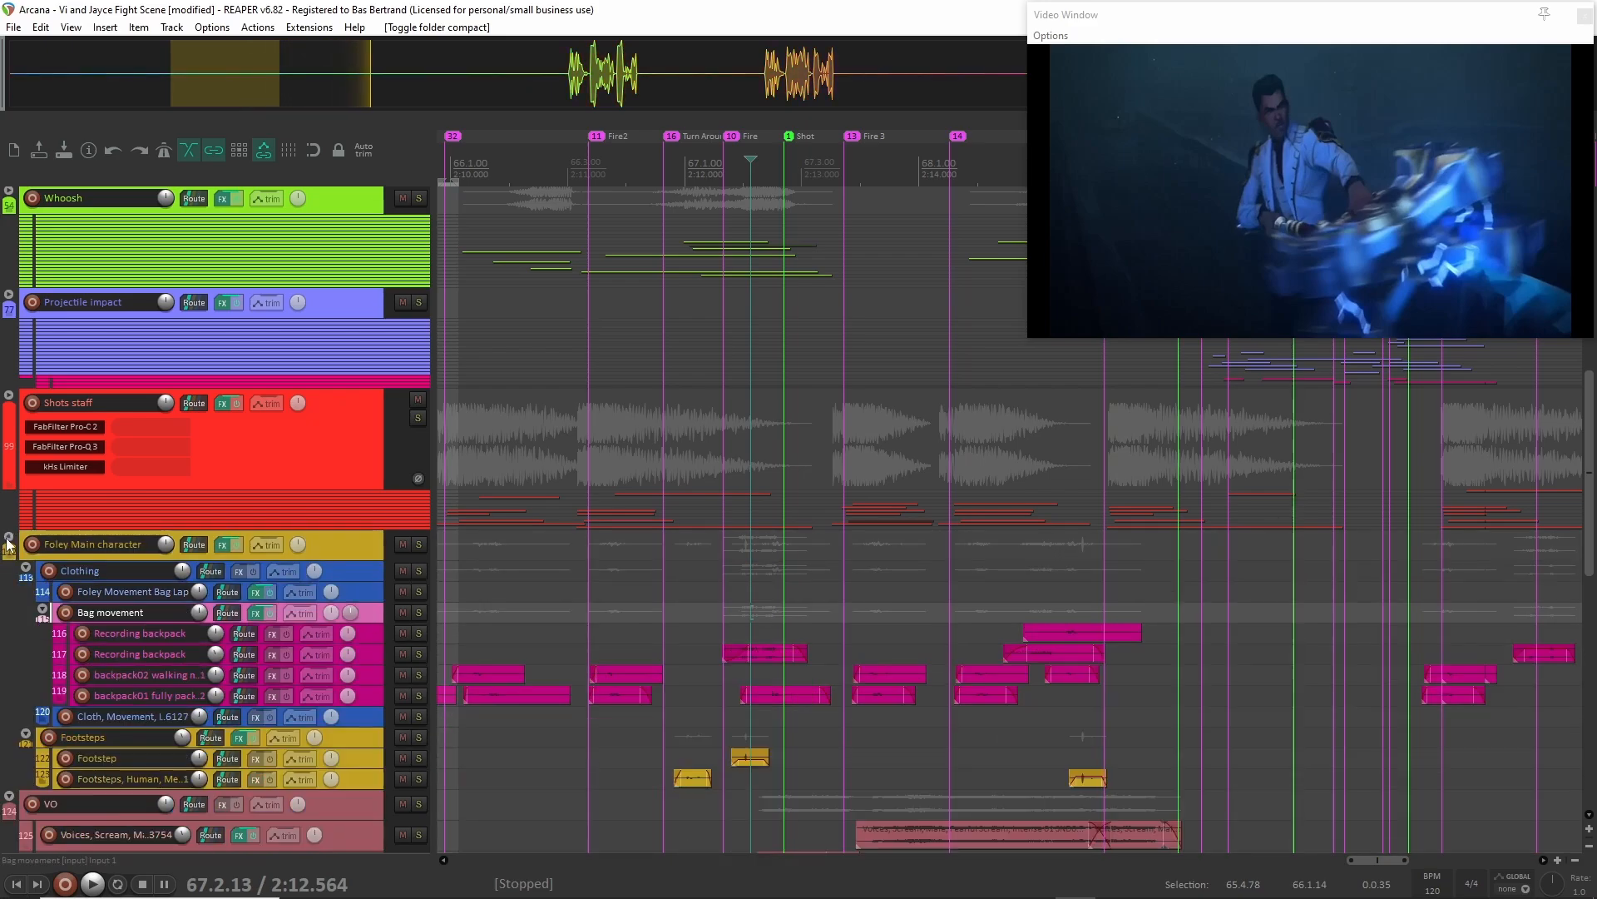
Enlarge the two scream tracks in the VO folder and examine their clips and plug-ins.
click(330, 624)
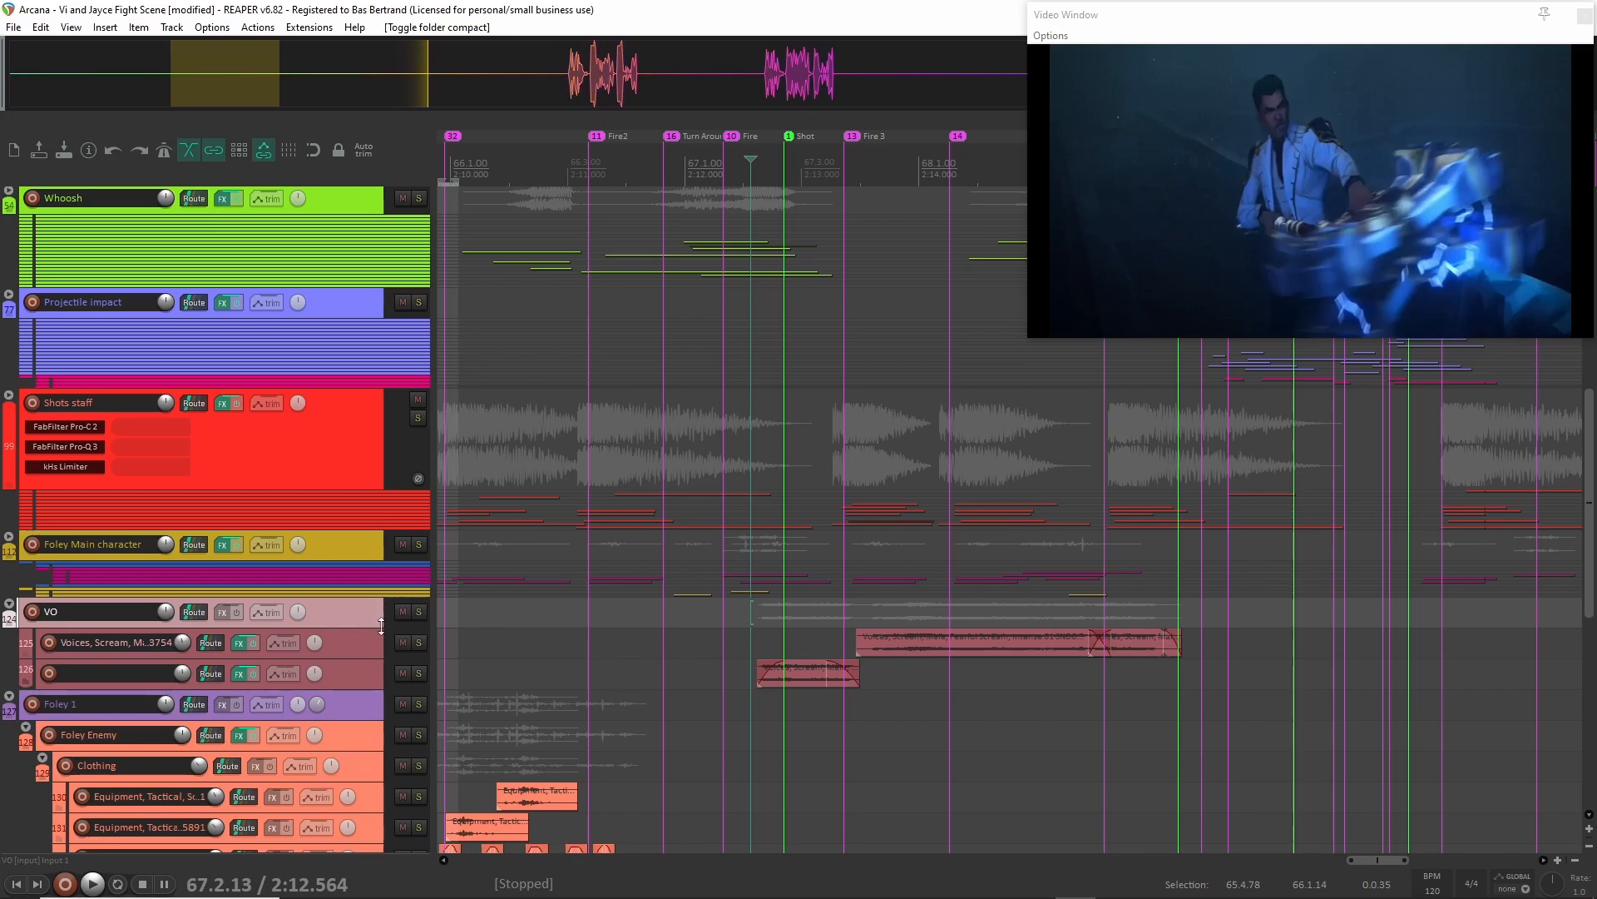
click(351, 655)
shift+click(346, 663)
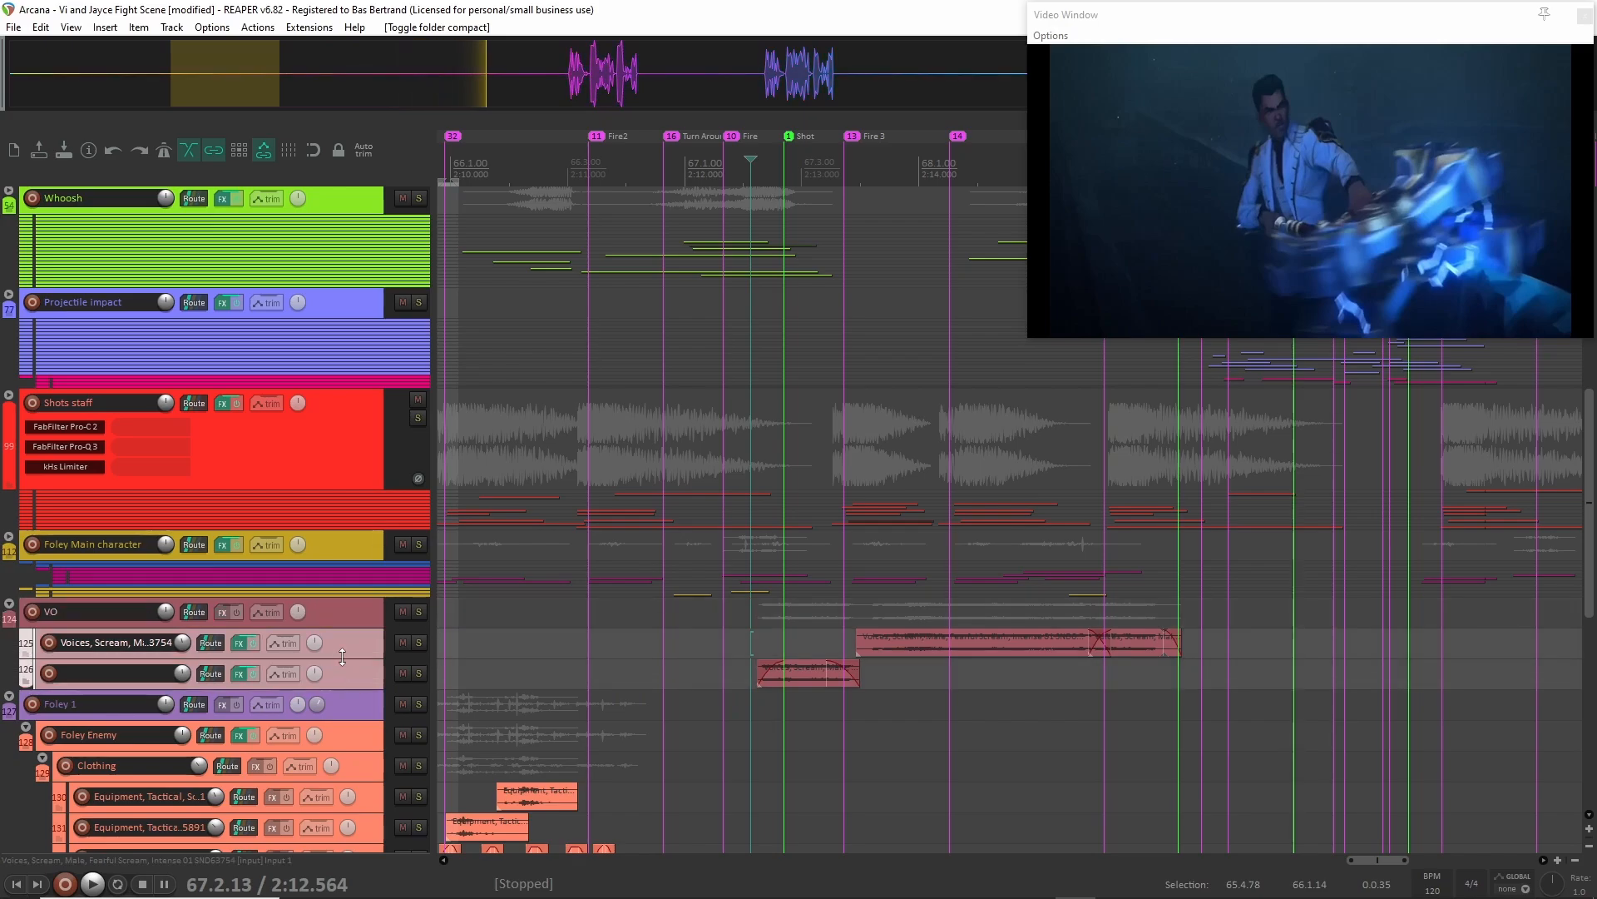
scroll(352, 654, up, 5)
scroll(844, 481, up, 3)
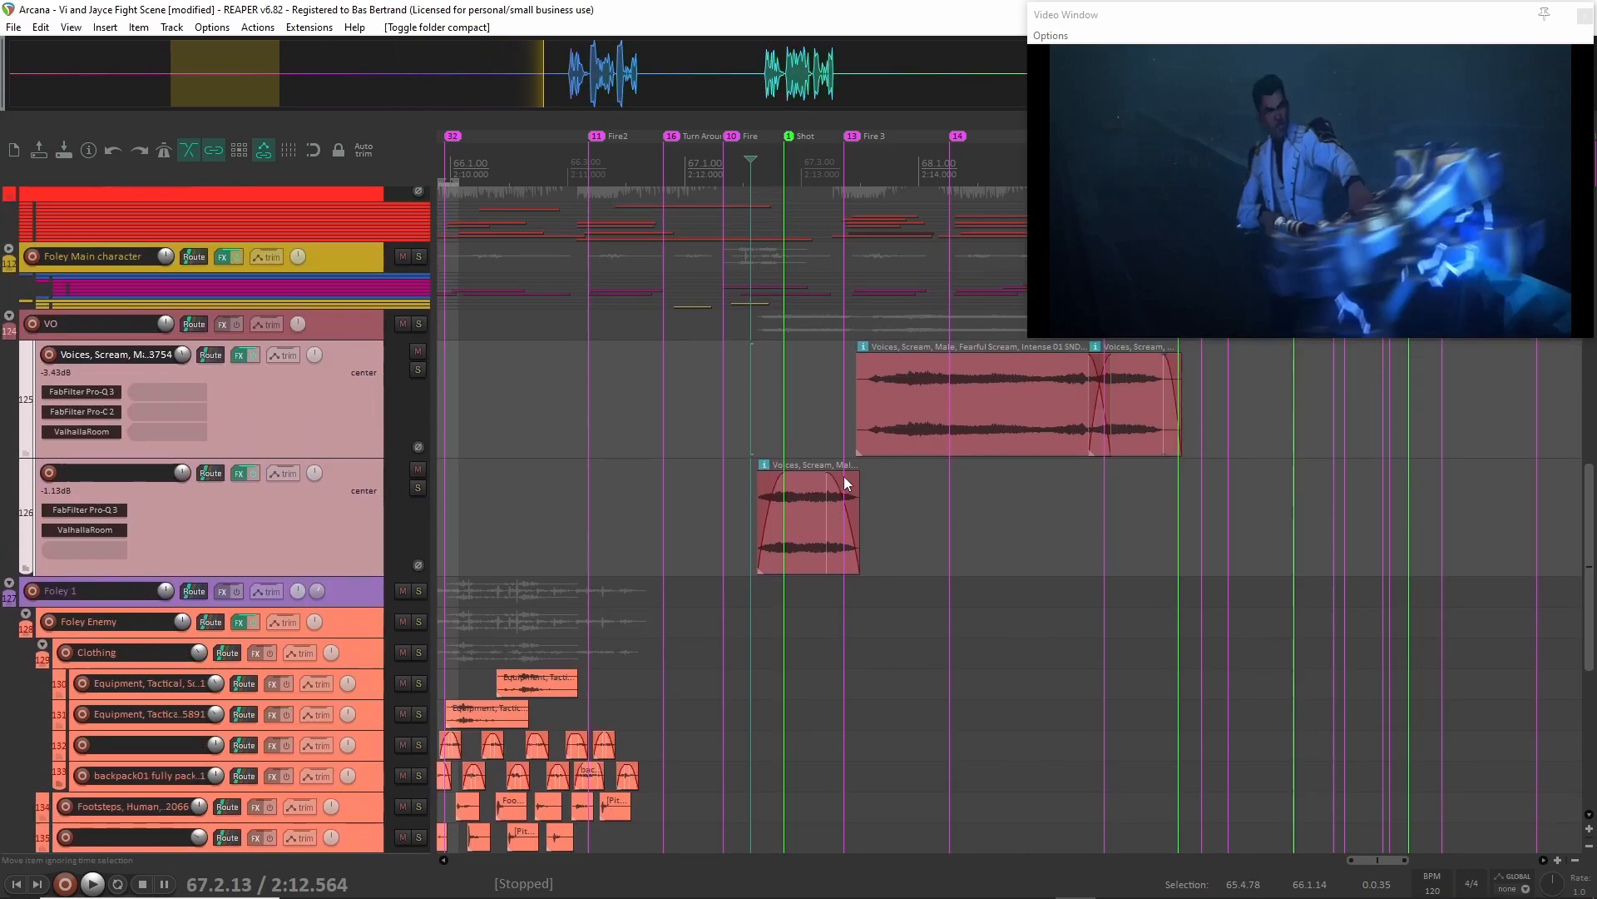
scroll(844, 476, up, 2)
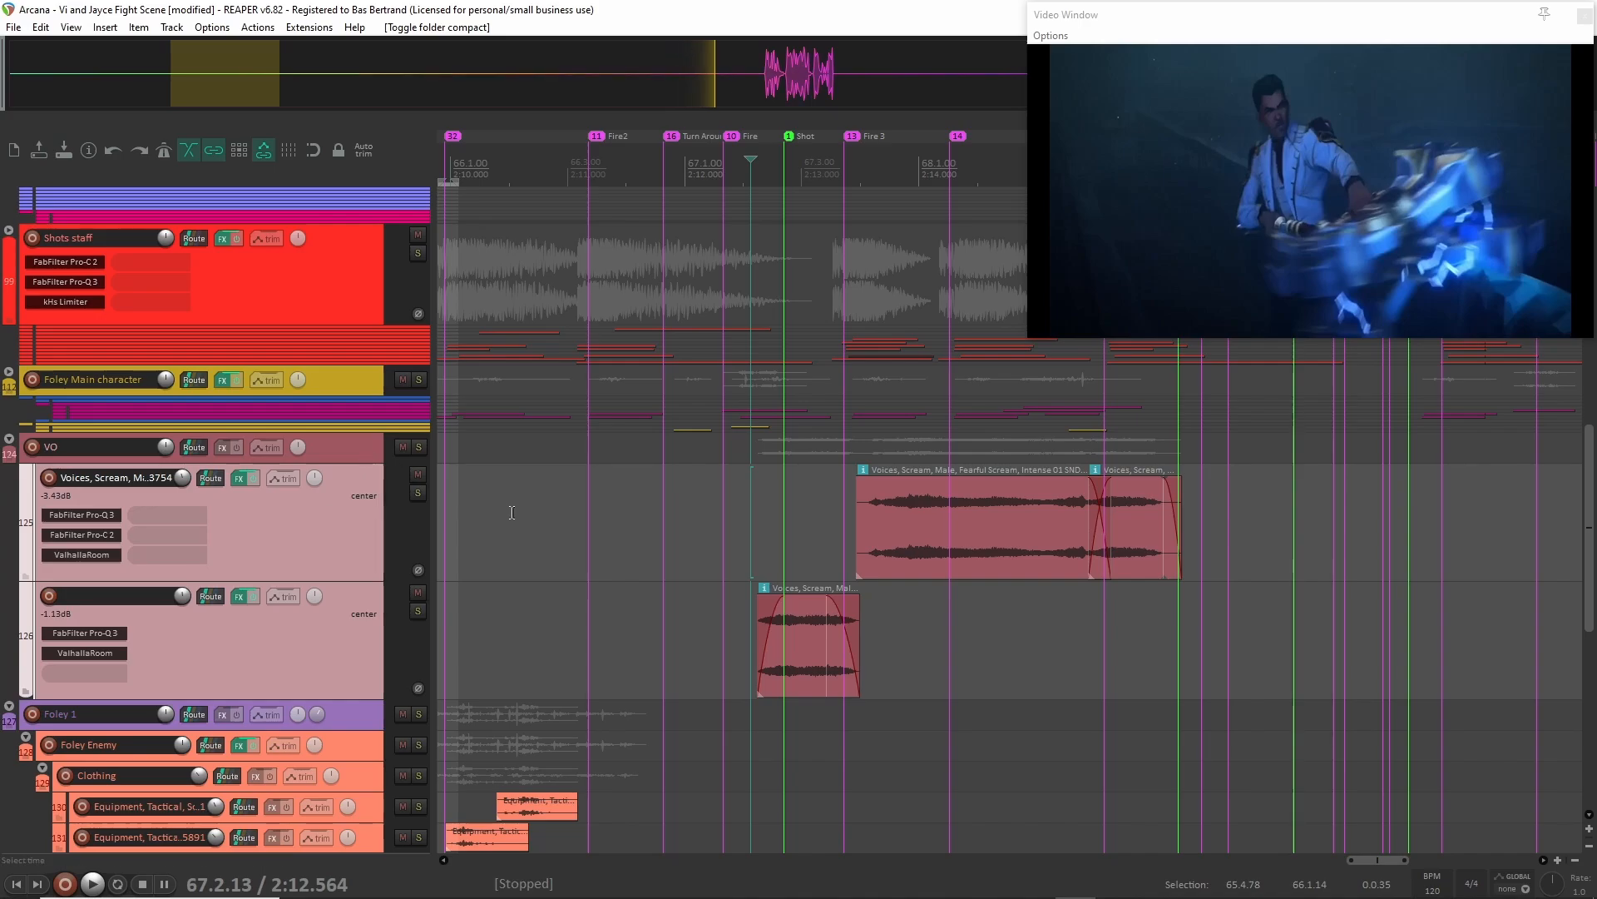
scroll(512, 512, right, 3)
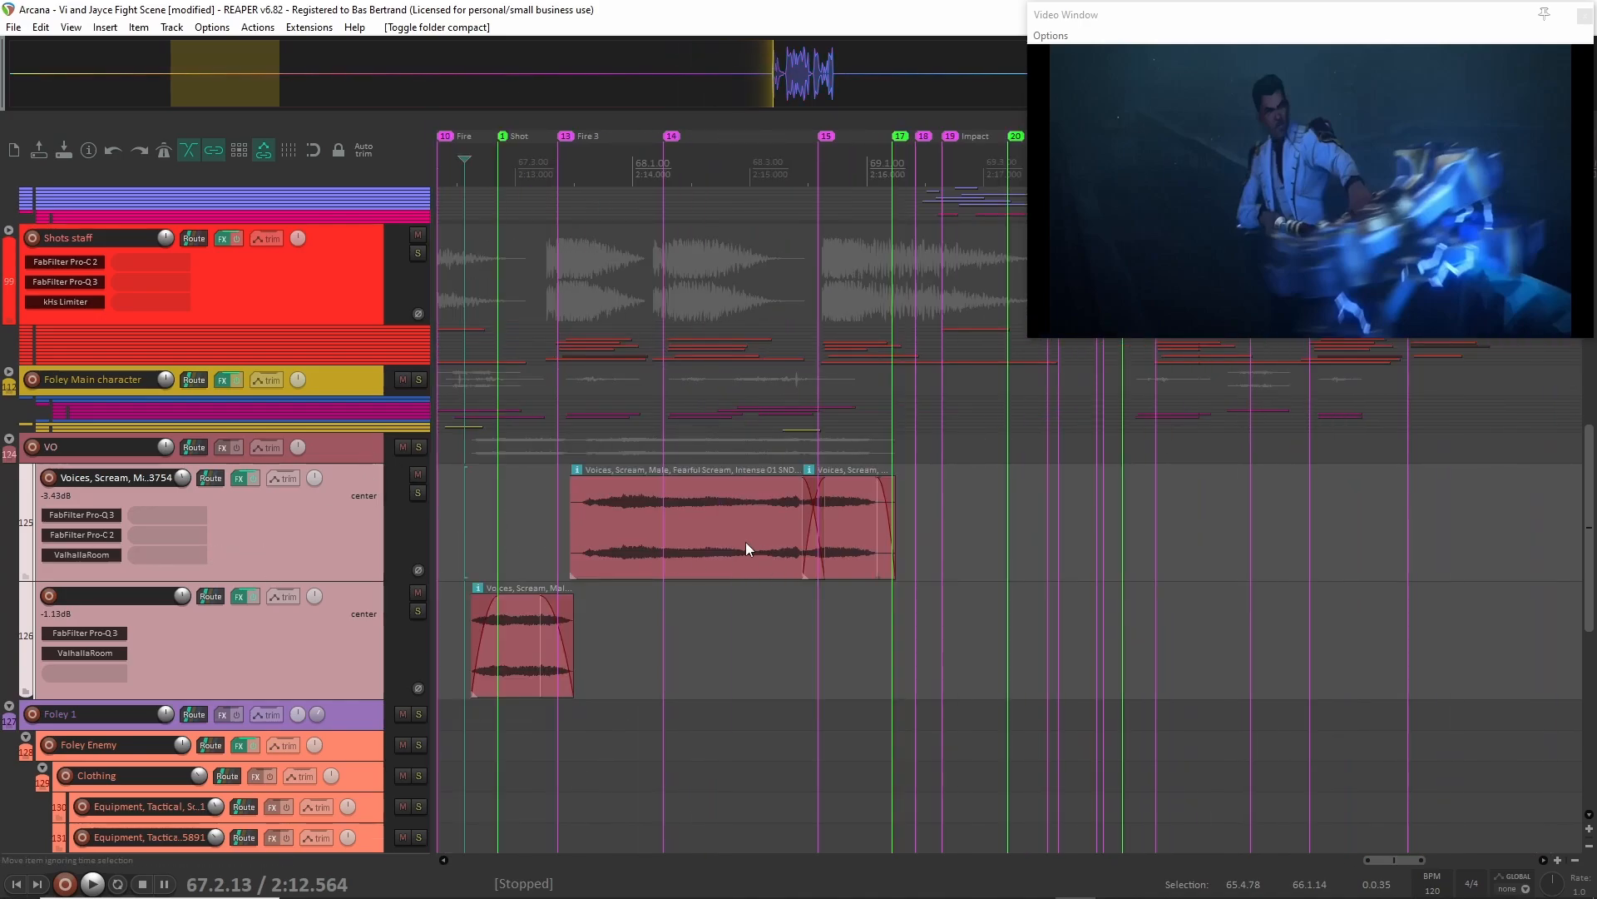
scroll(534, 556, left, 2)
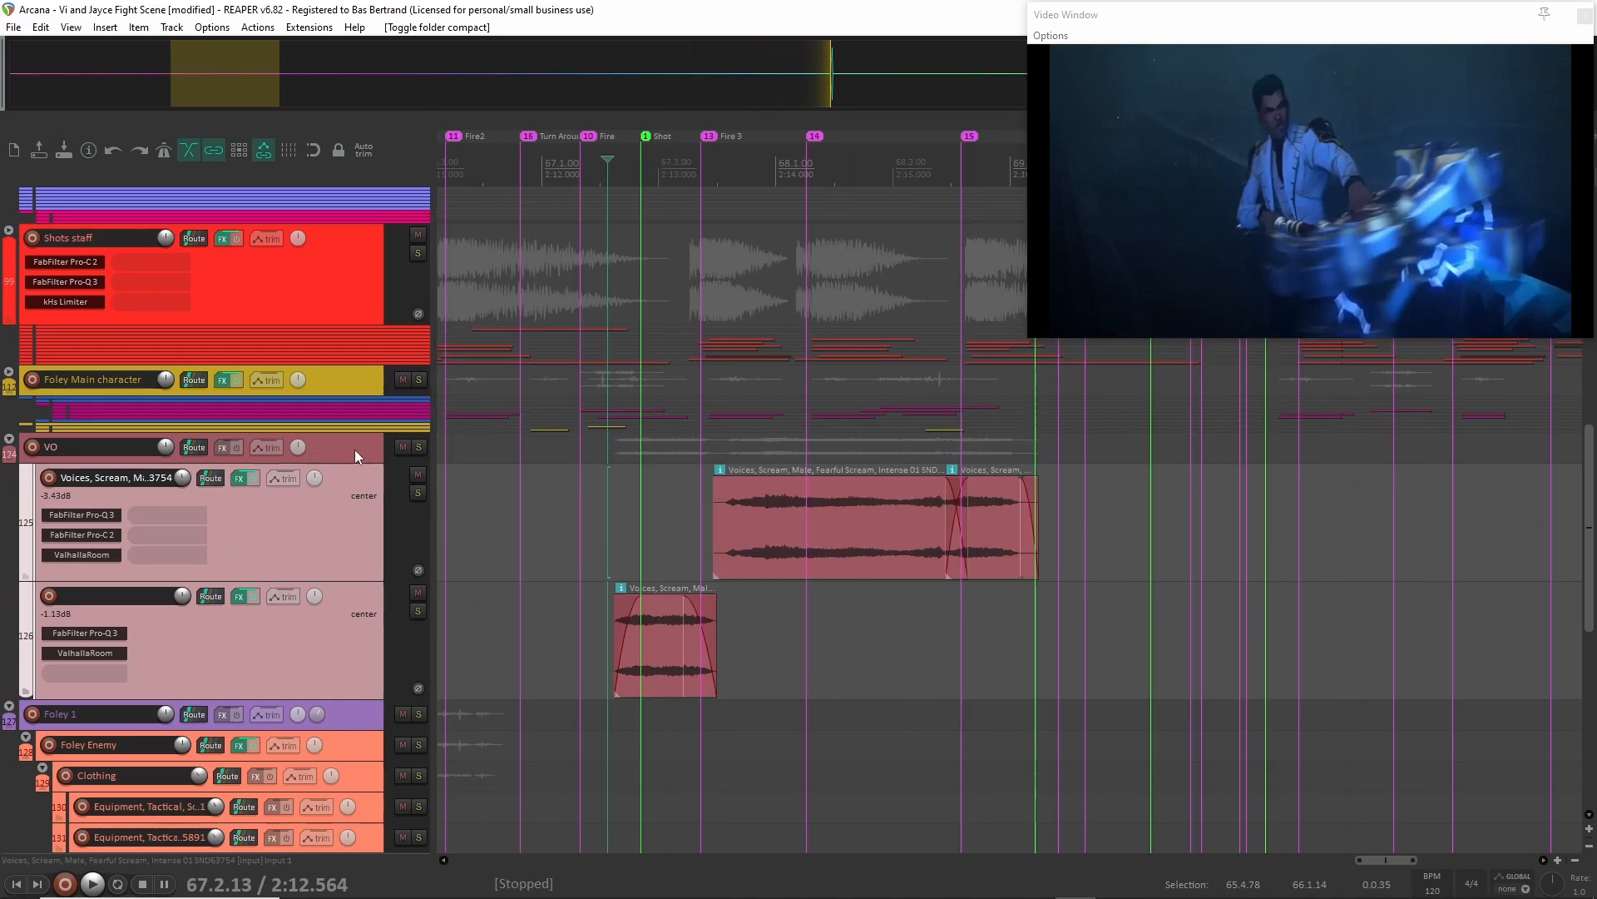
Solo the VO folder and audition its scream layers from 2:12.564.
click(419, 447)
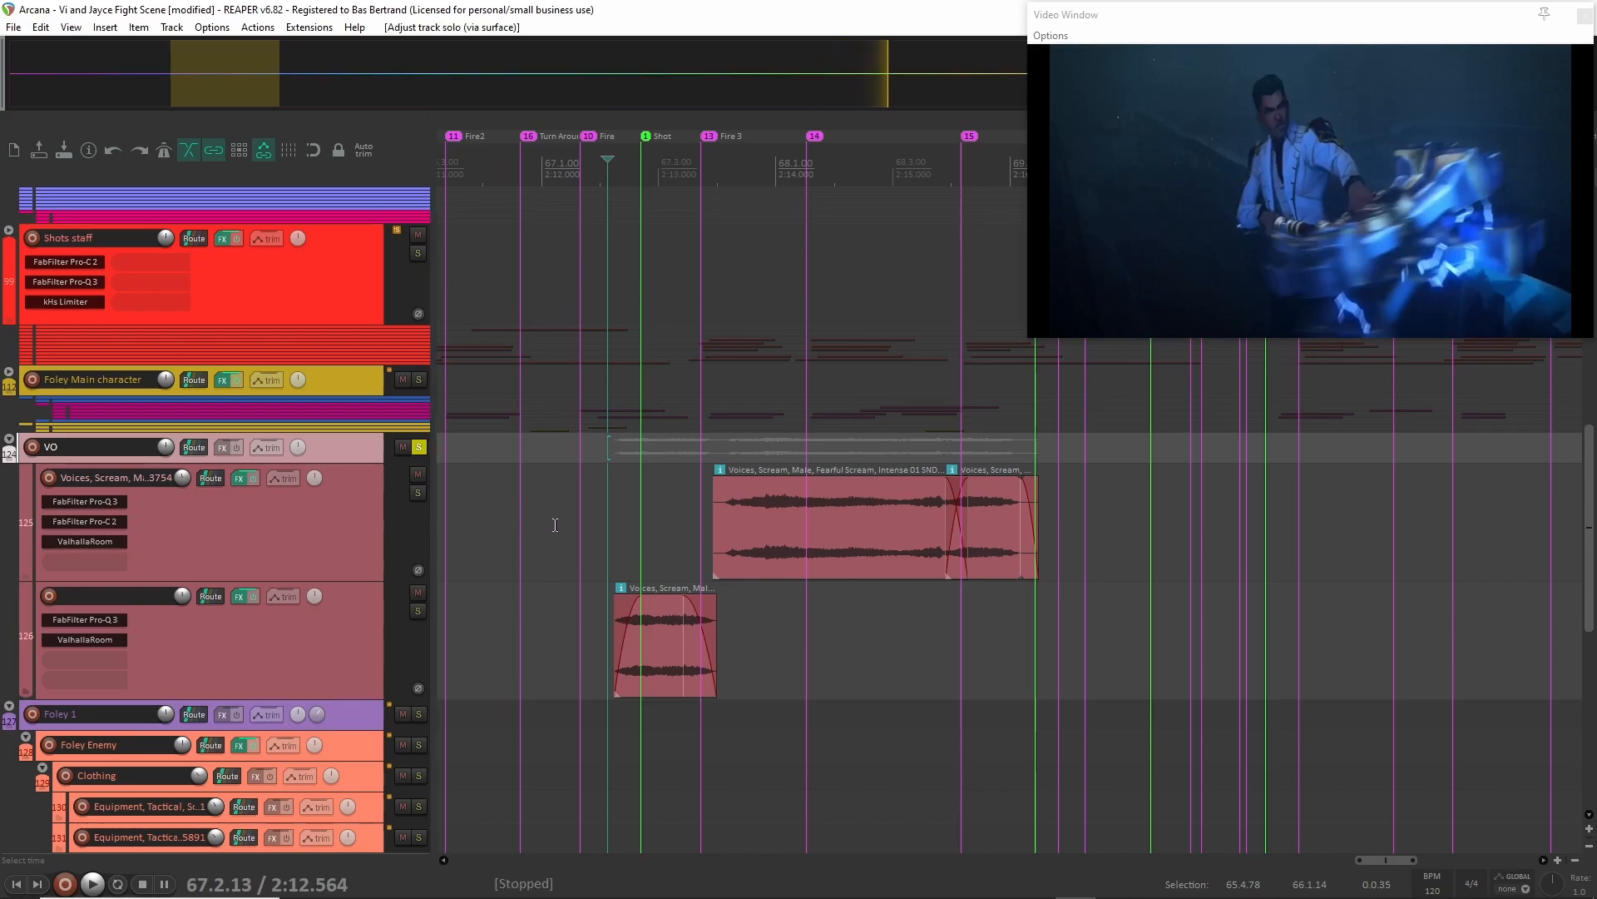
scroll(555, 525, up, 1)
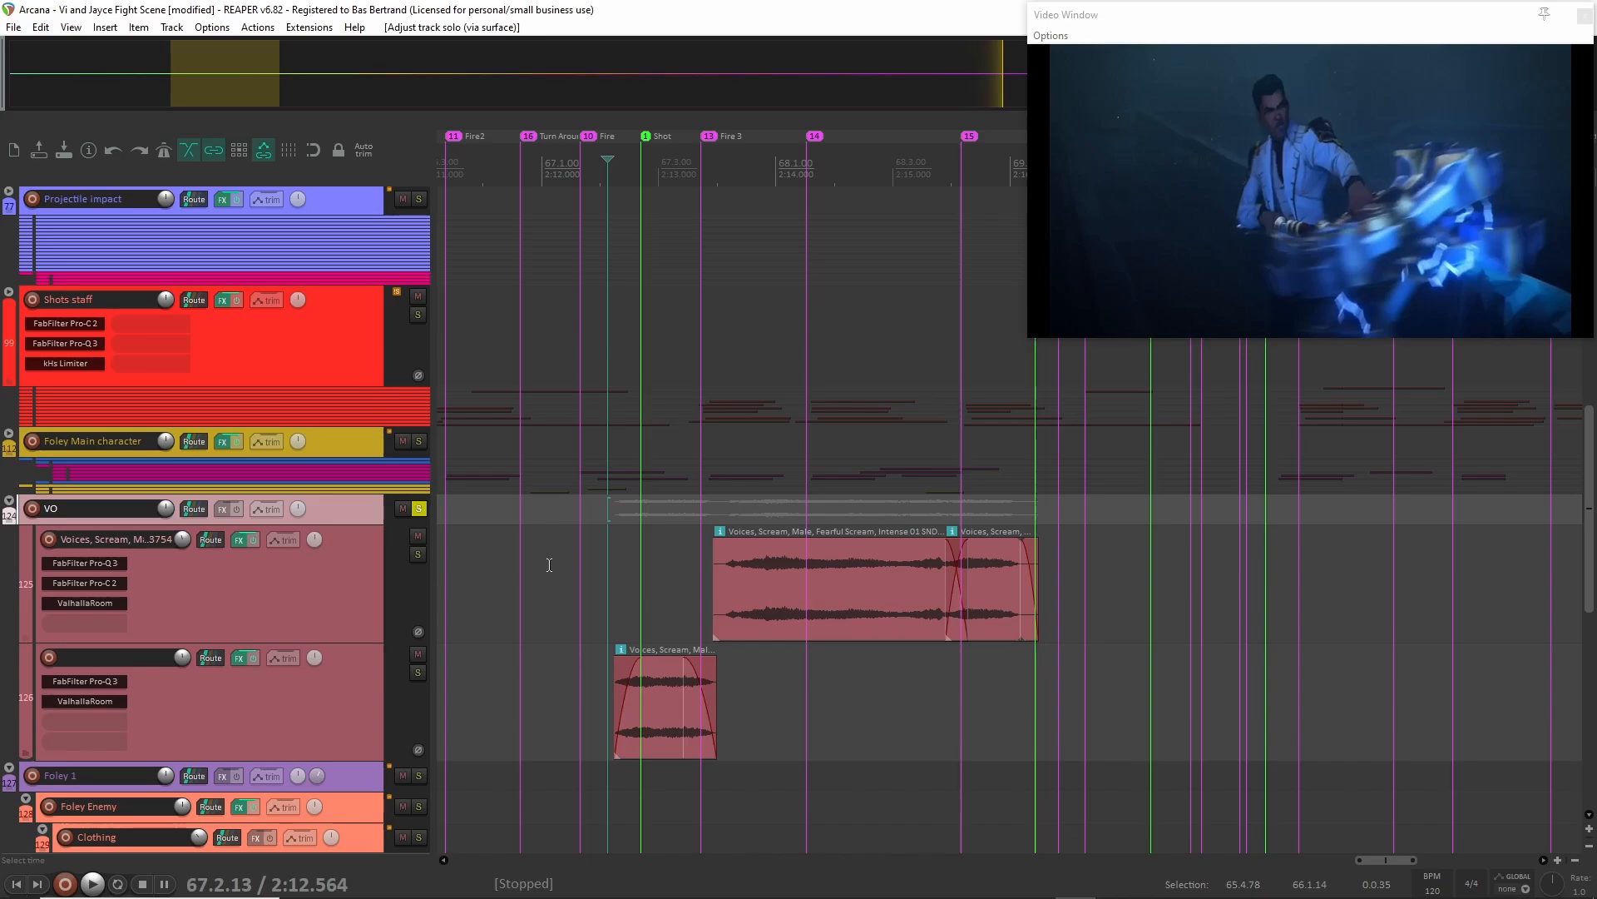
key(space)
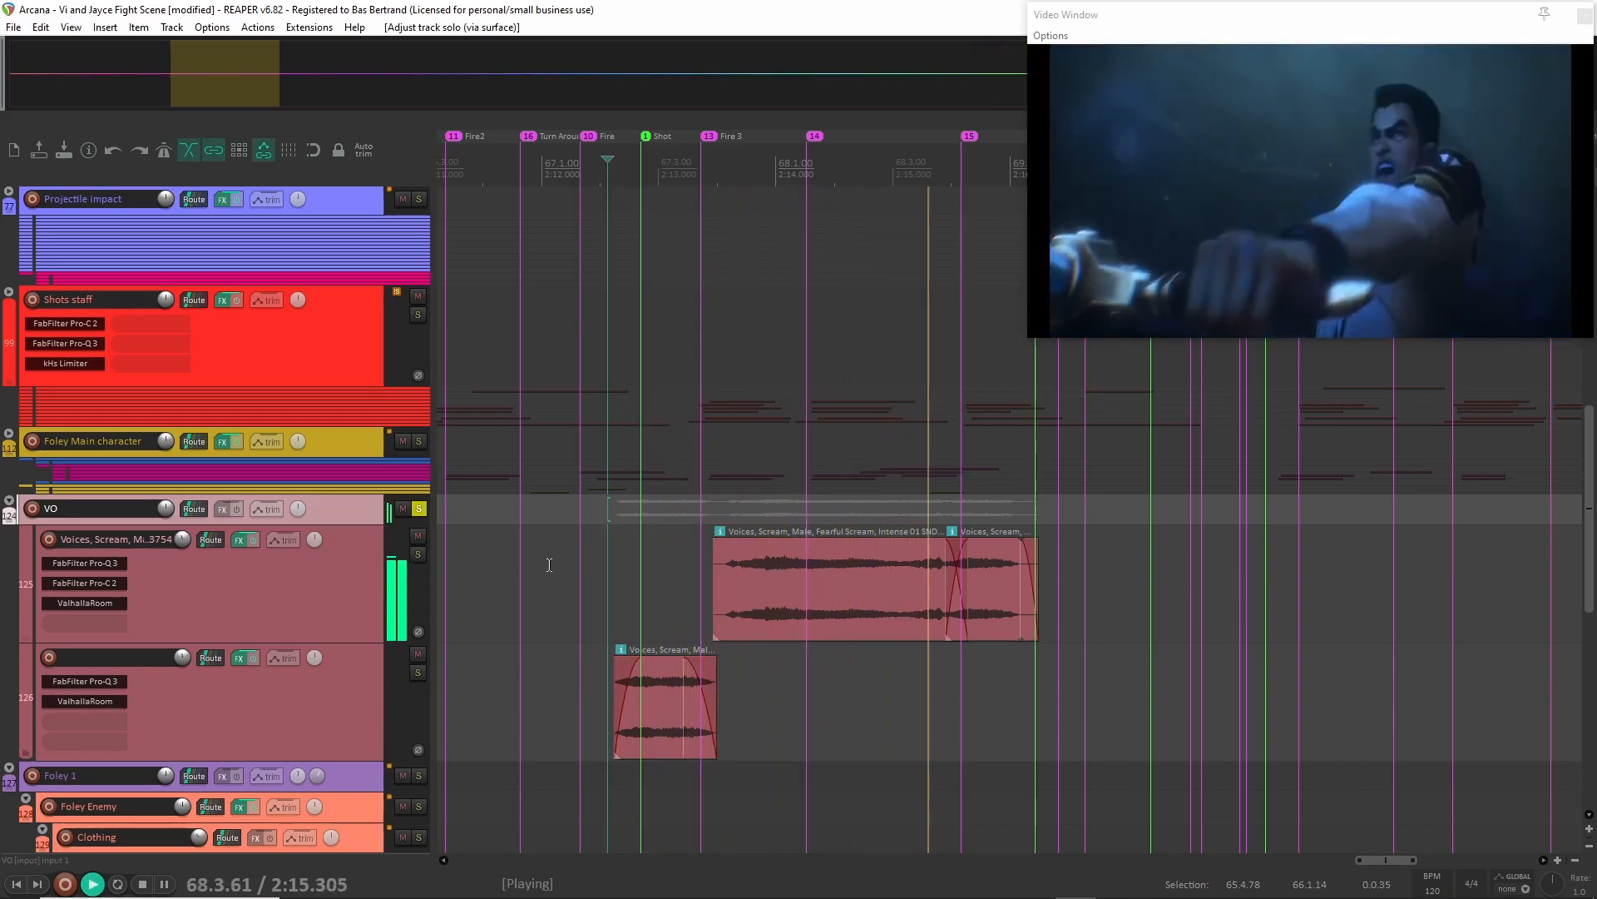
key(space)
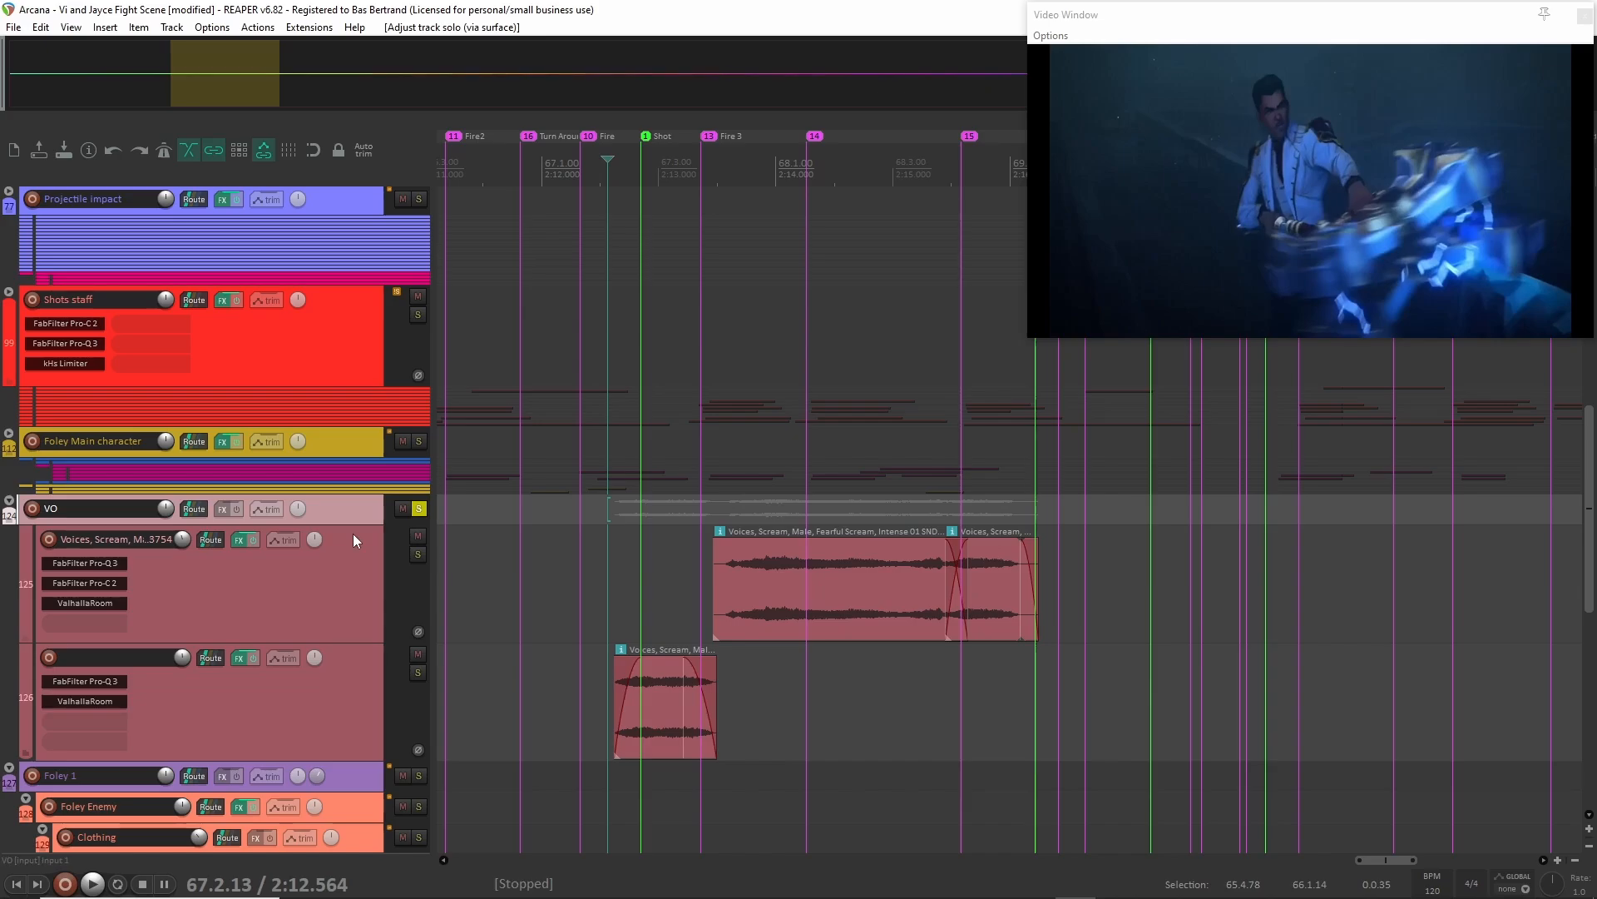
Unsolo the VO folder and collapse its child tracks.
drag(200, 525, 199, 573)
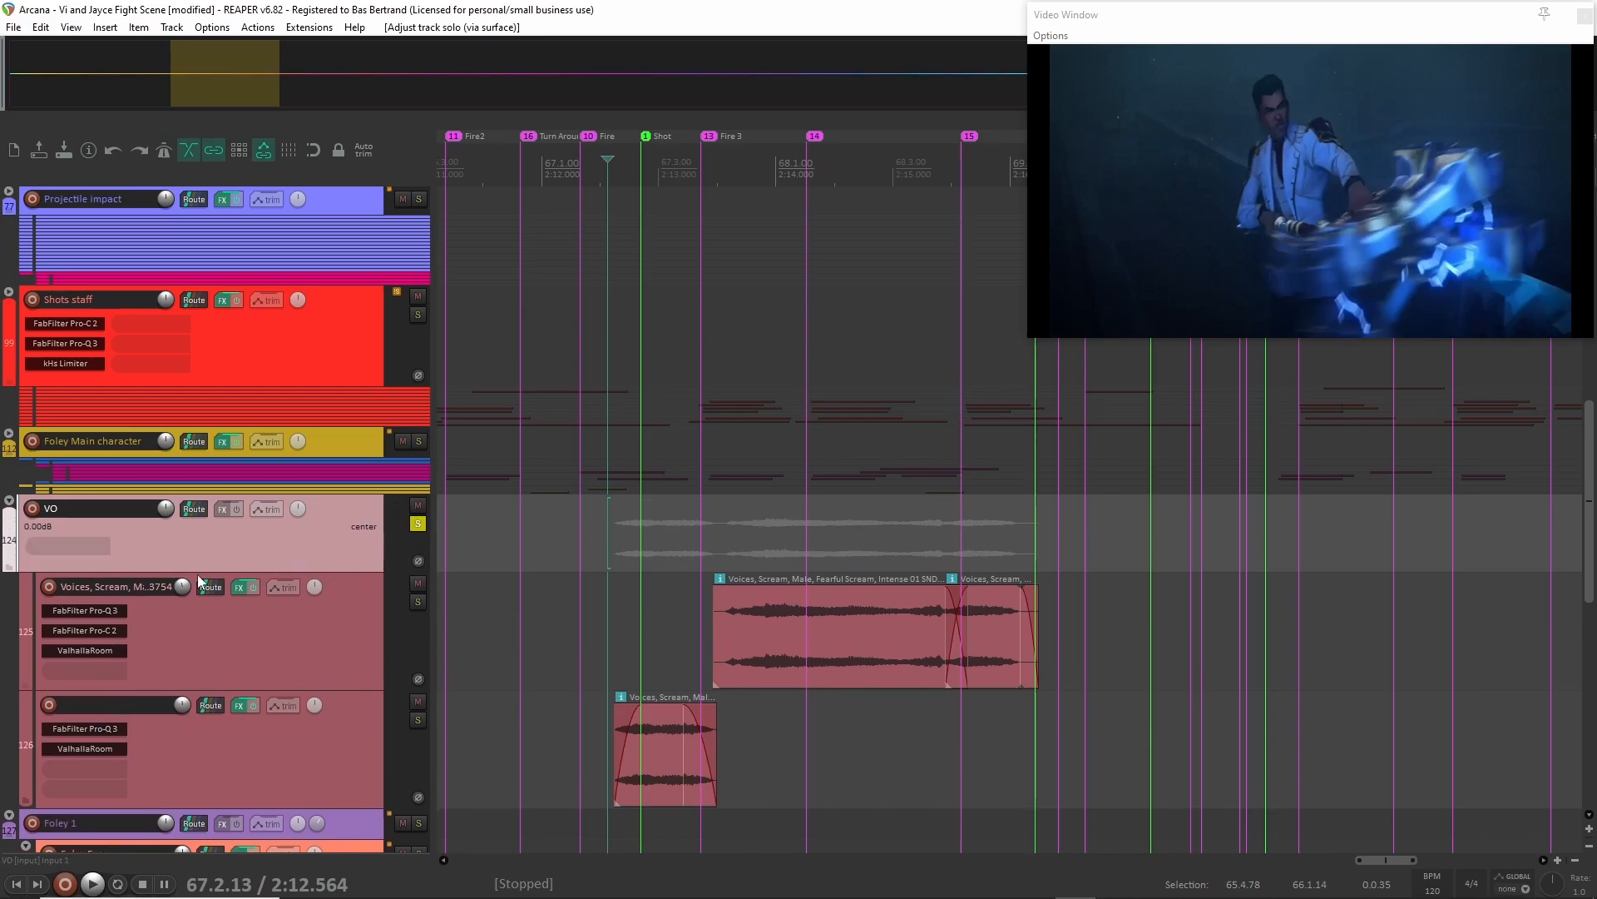
click(414, 525)
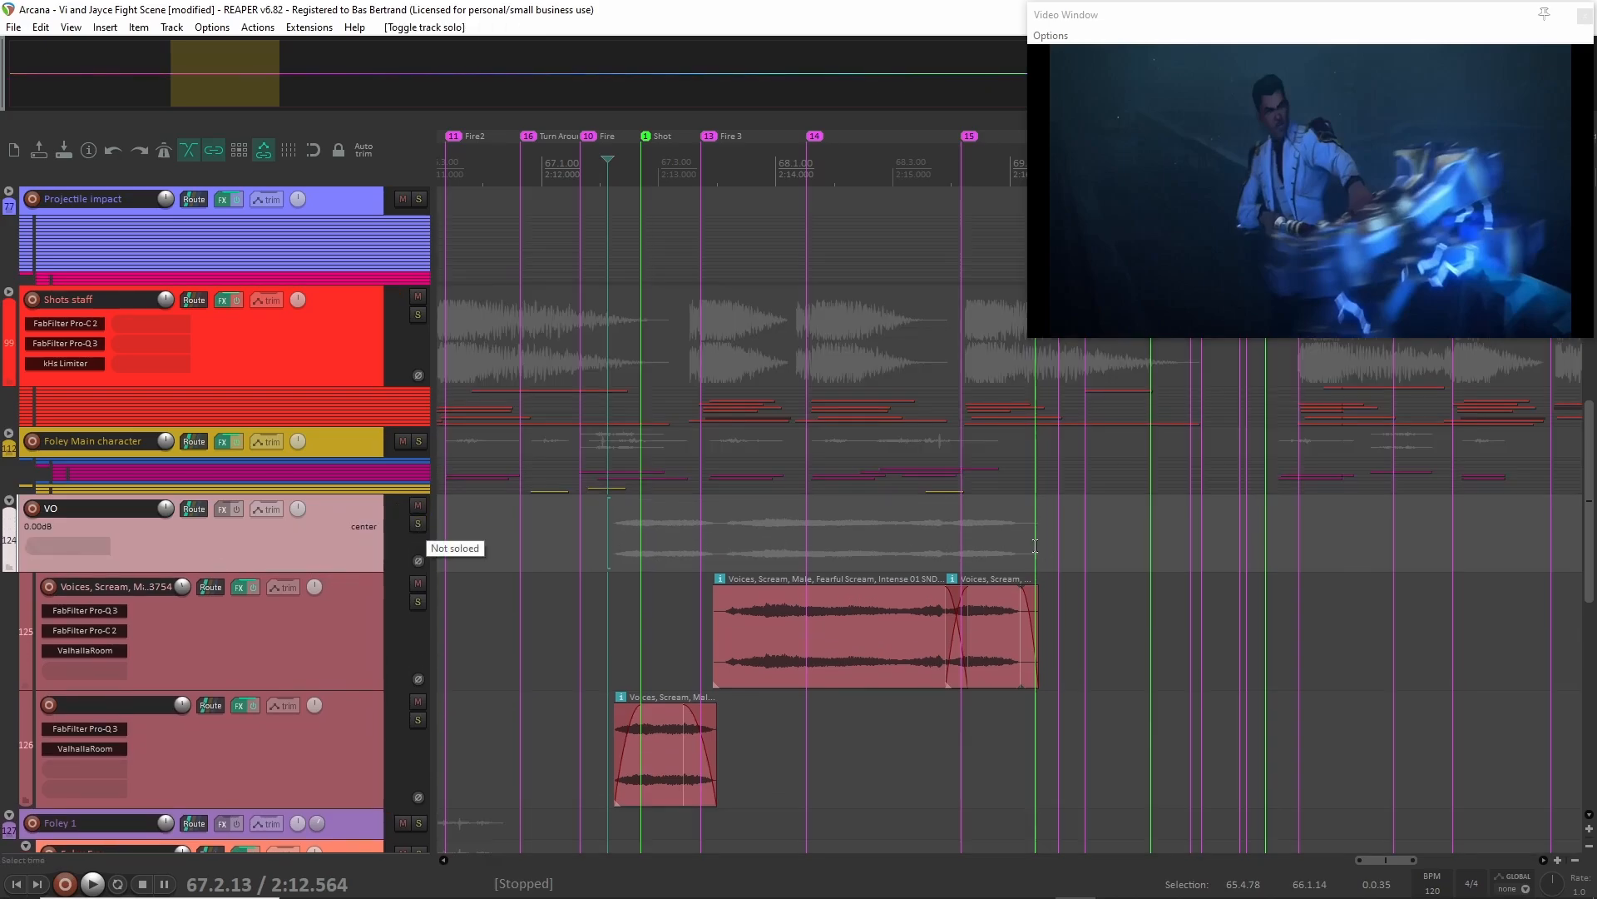
click(8, 503)
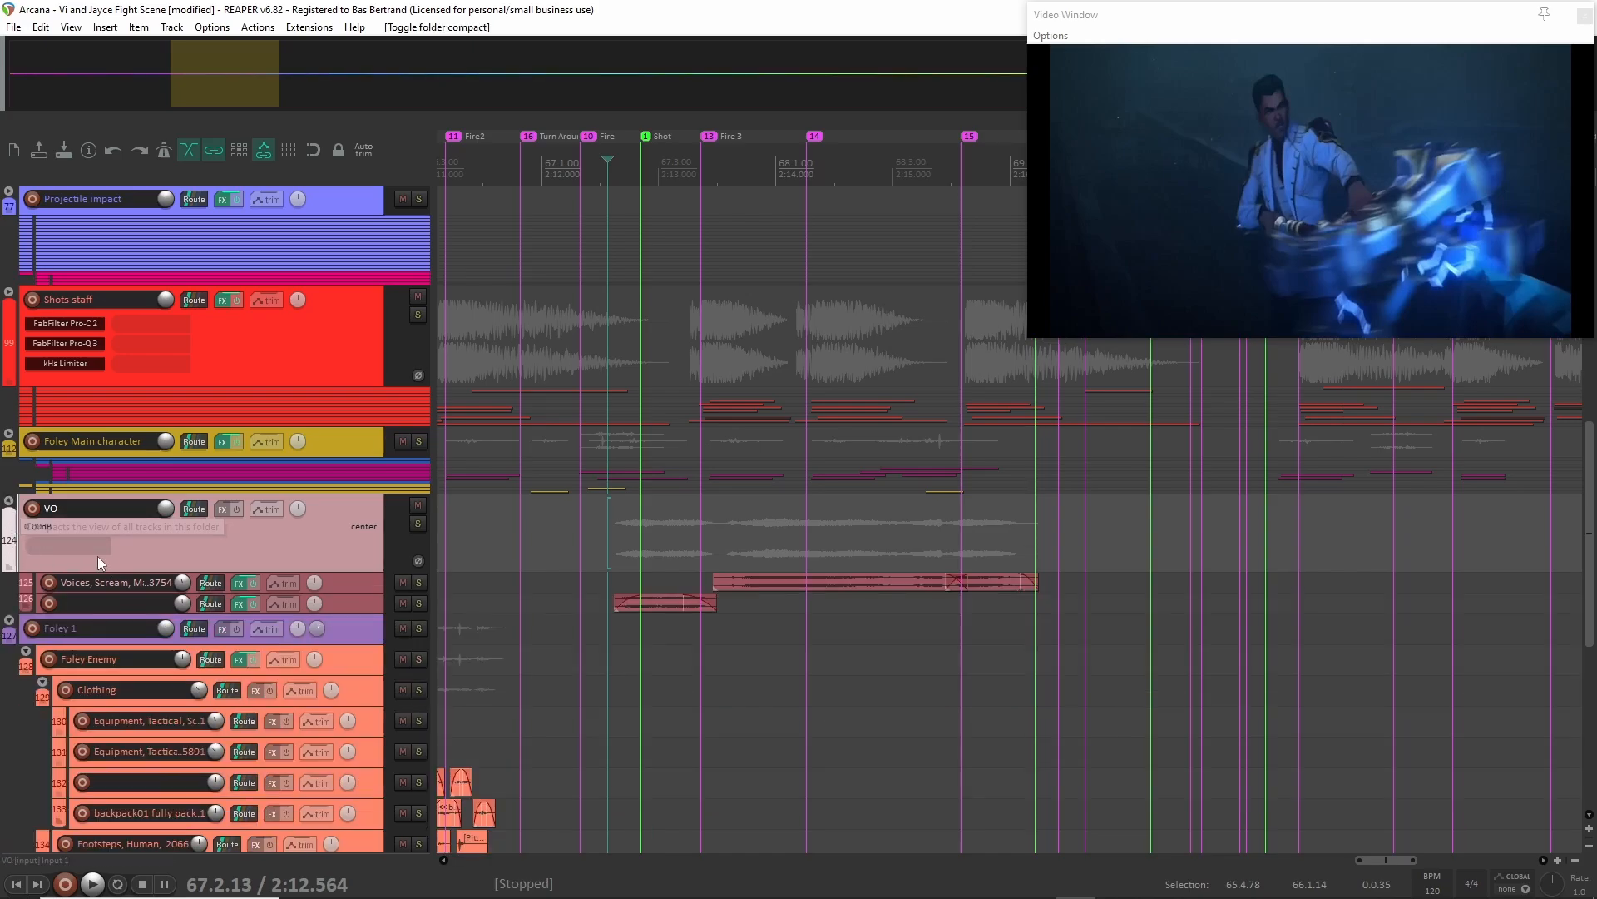
click(10, 500)
Move the edit cursor to 2:17.088 in the projectile impact section and briefly play the full mix.
scroll(845, 642, up, 3)
scroll(845, 641, right, 5)
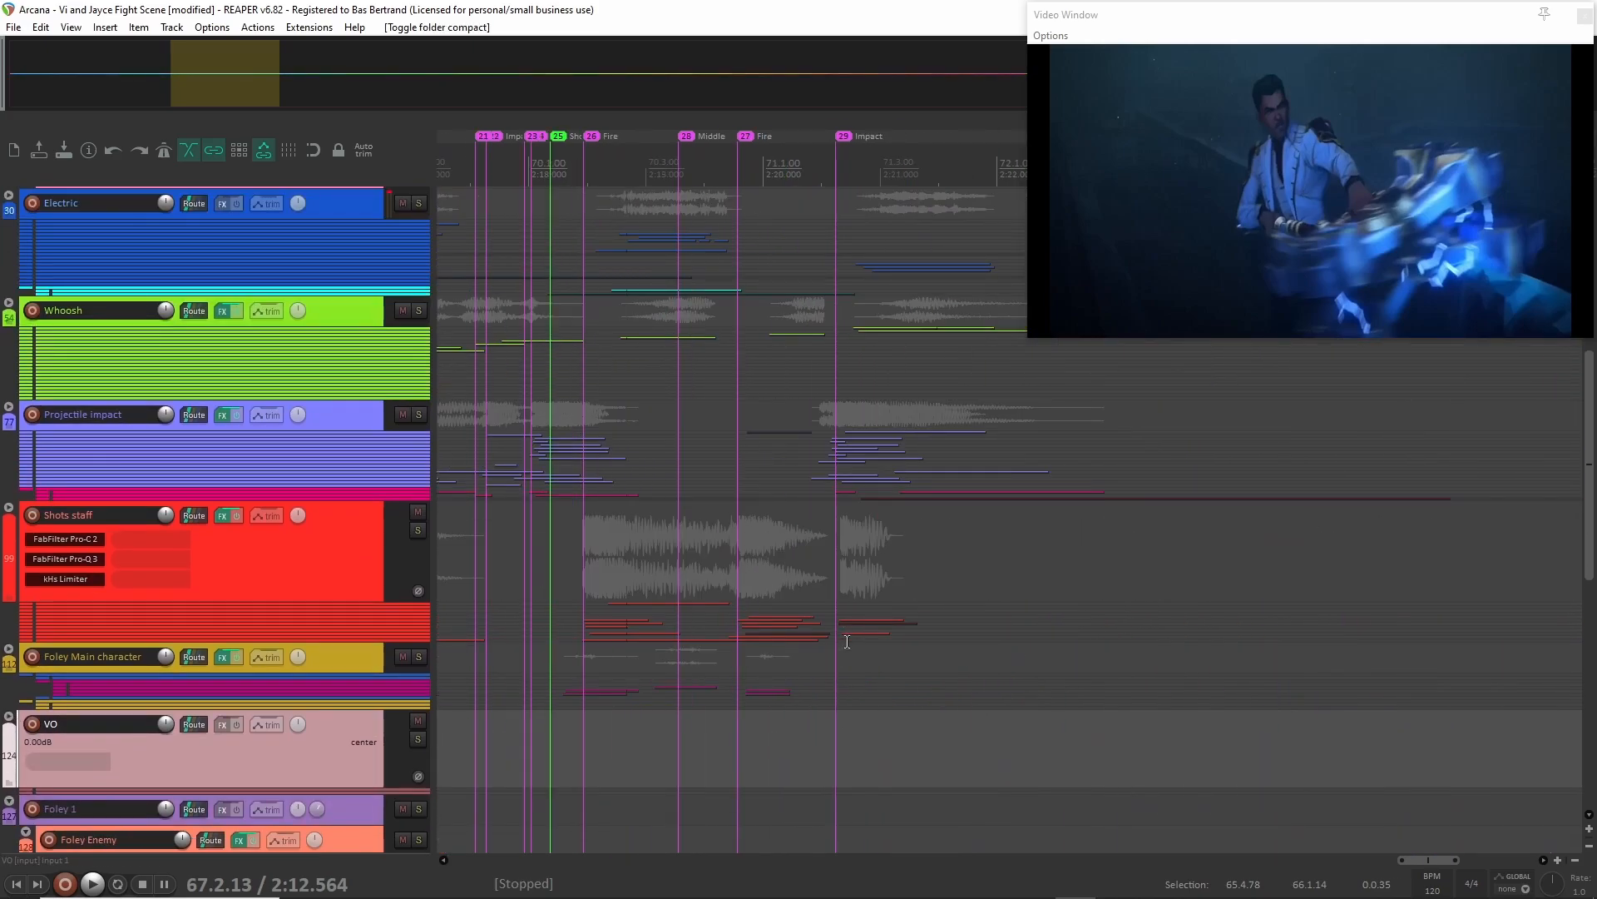
click(550, 363)
click(524, 371)
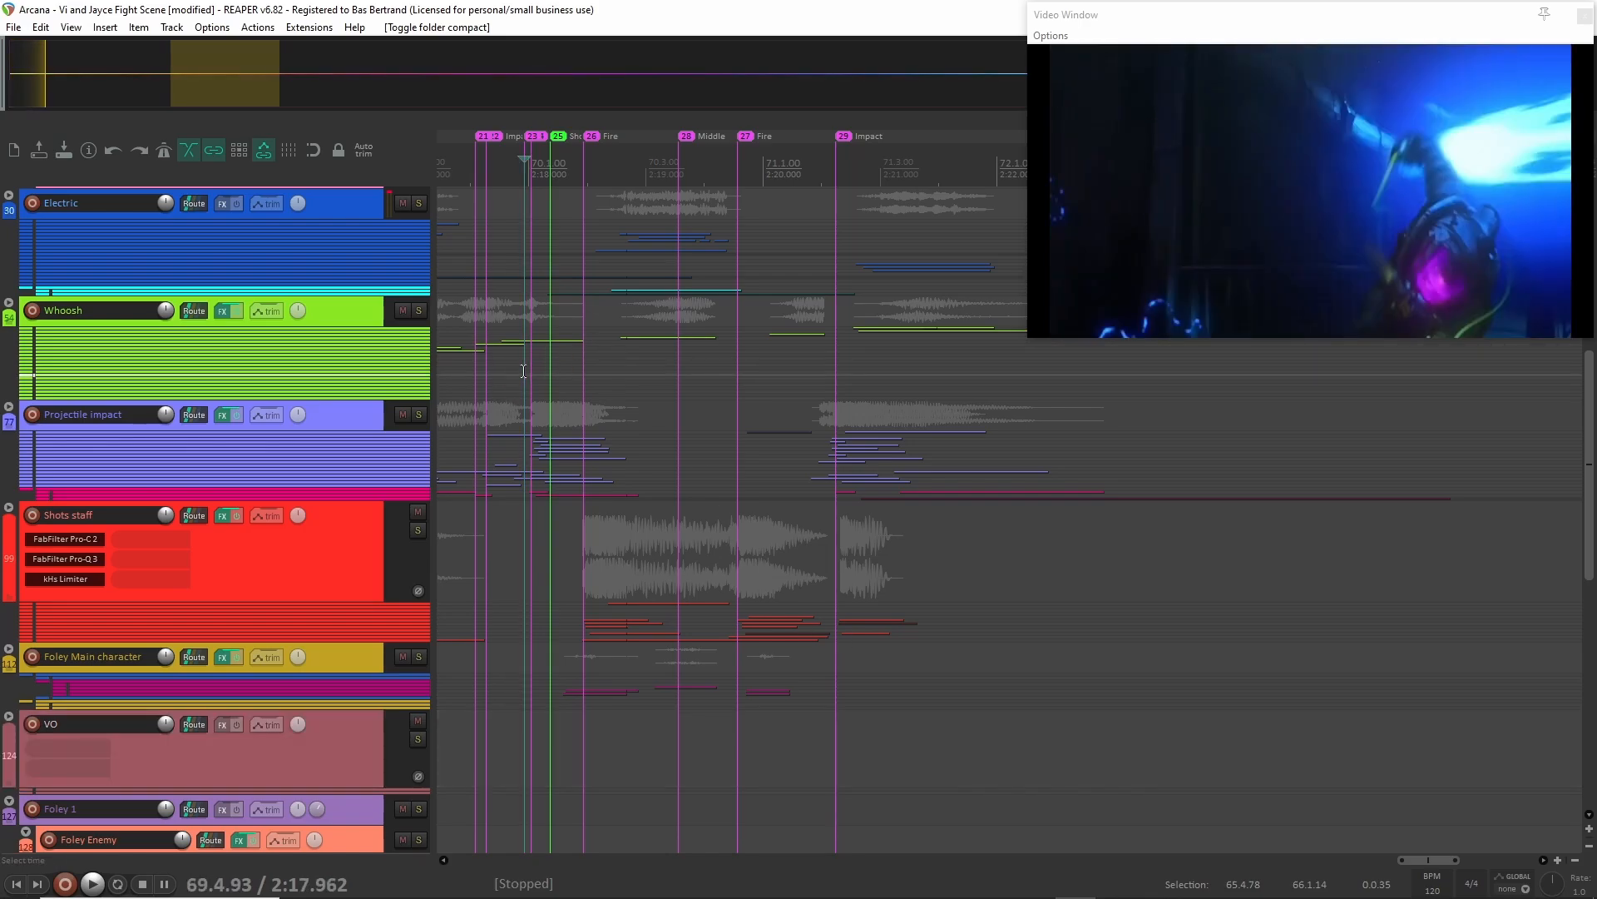
scroll(534, 378, left, 1)
click(632, 418)
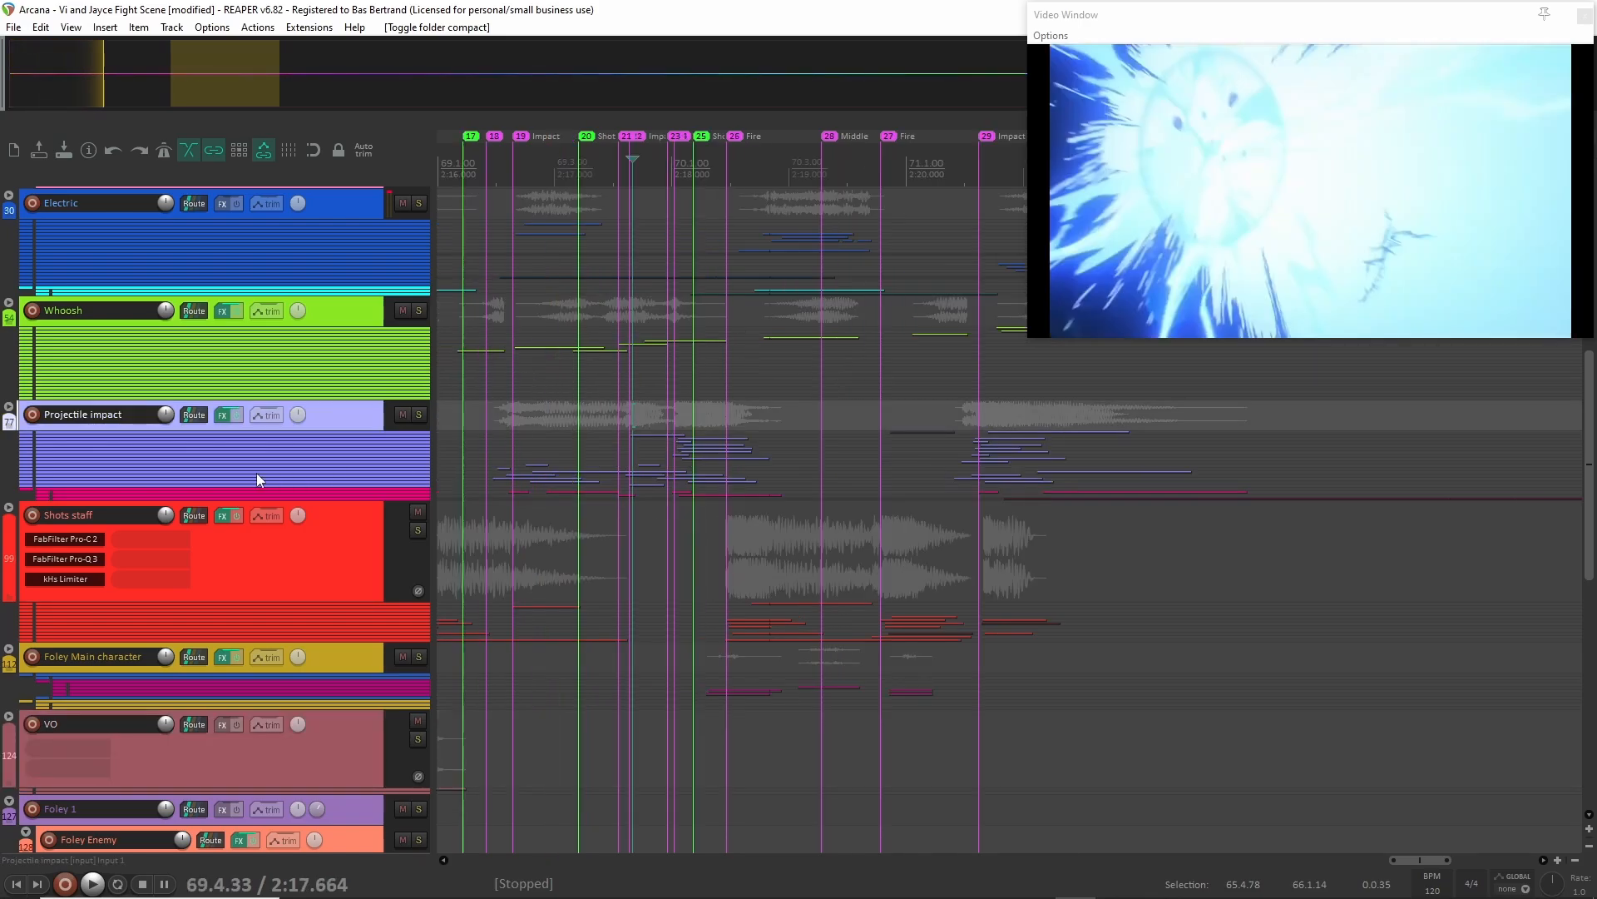
scroll(662, 410, up, 2)
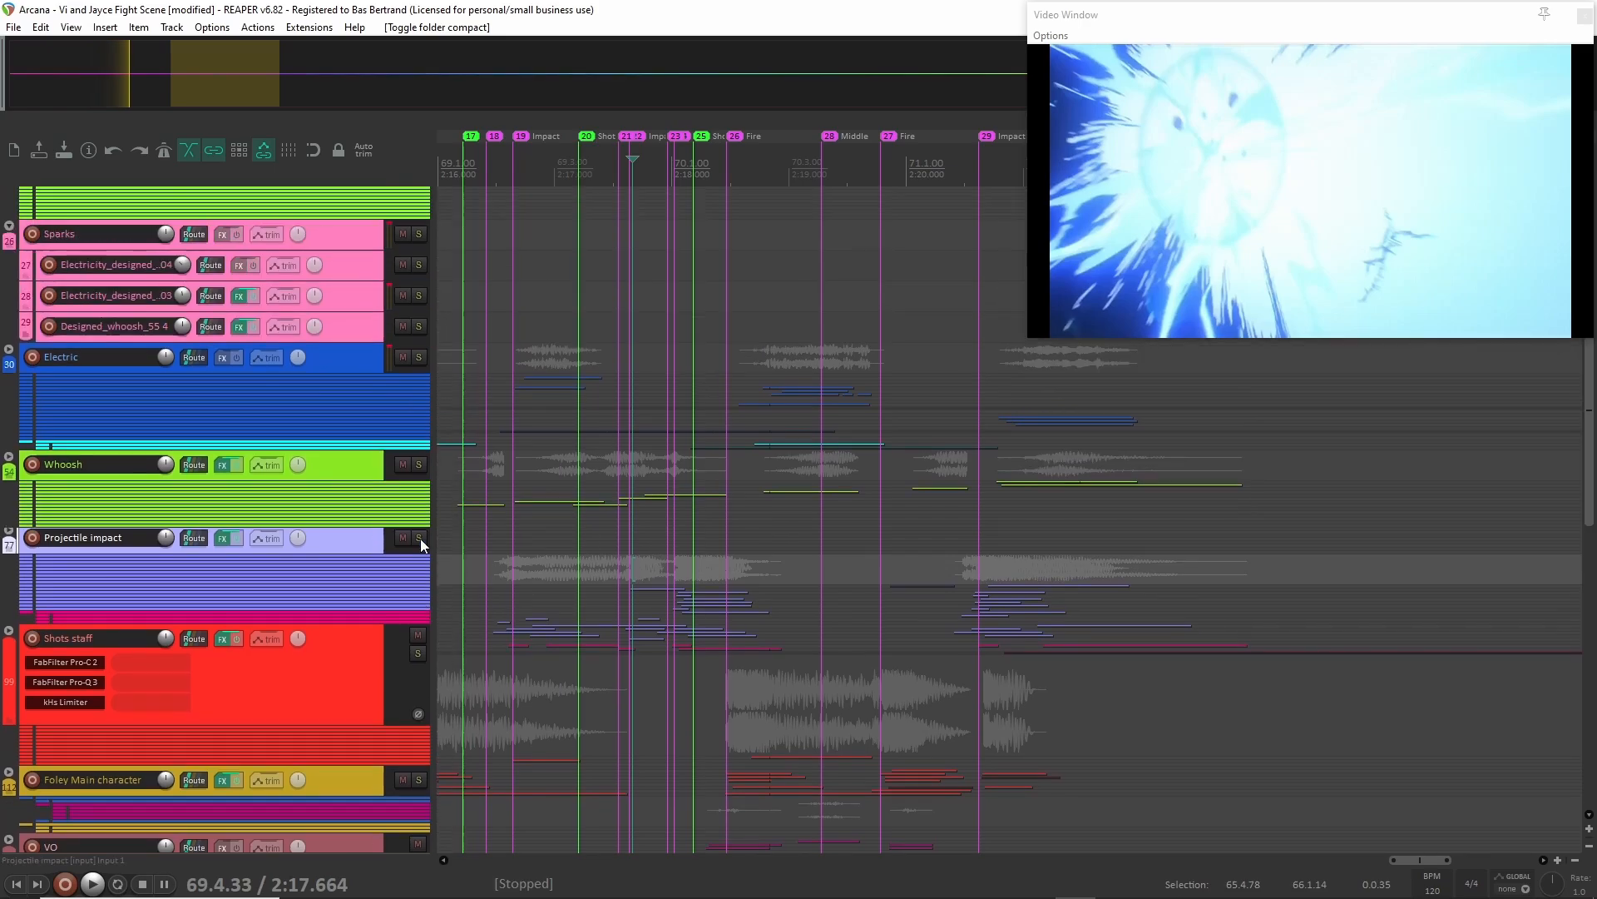
click(599, 337)
click(574, 337)
click(565, 336)
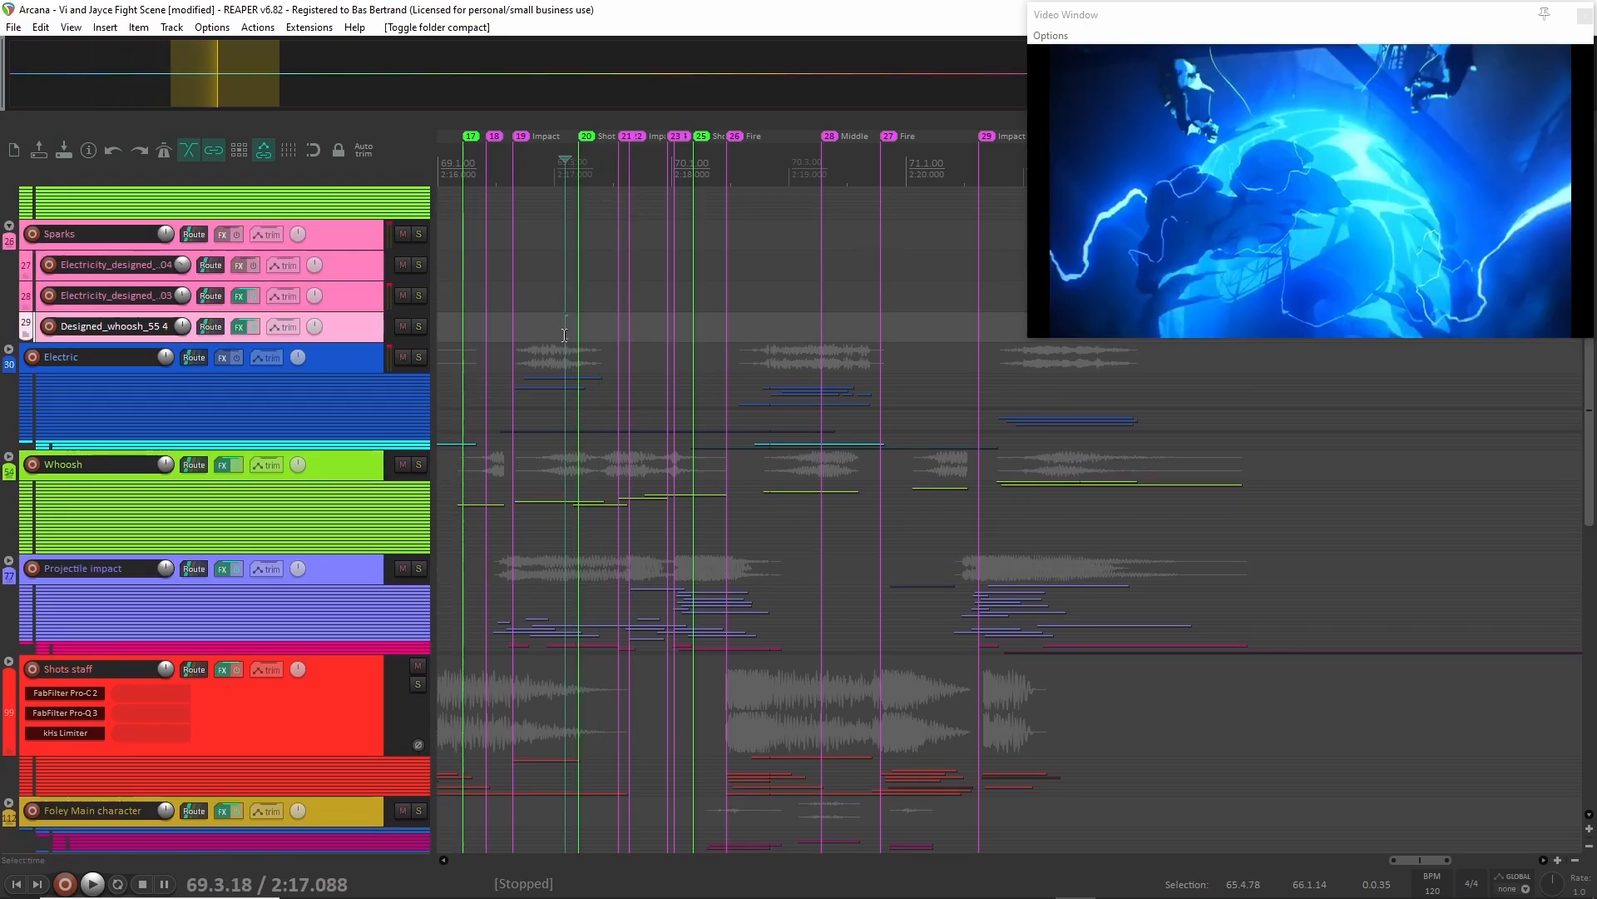
key(space)
Audition the full mix of the shot and impact section from 2:16.271.
key(space)
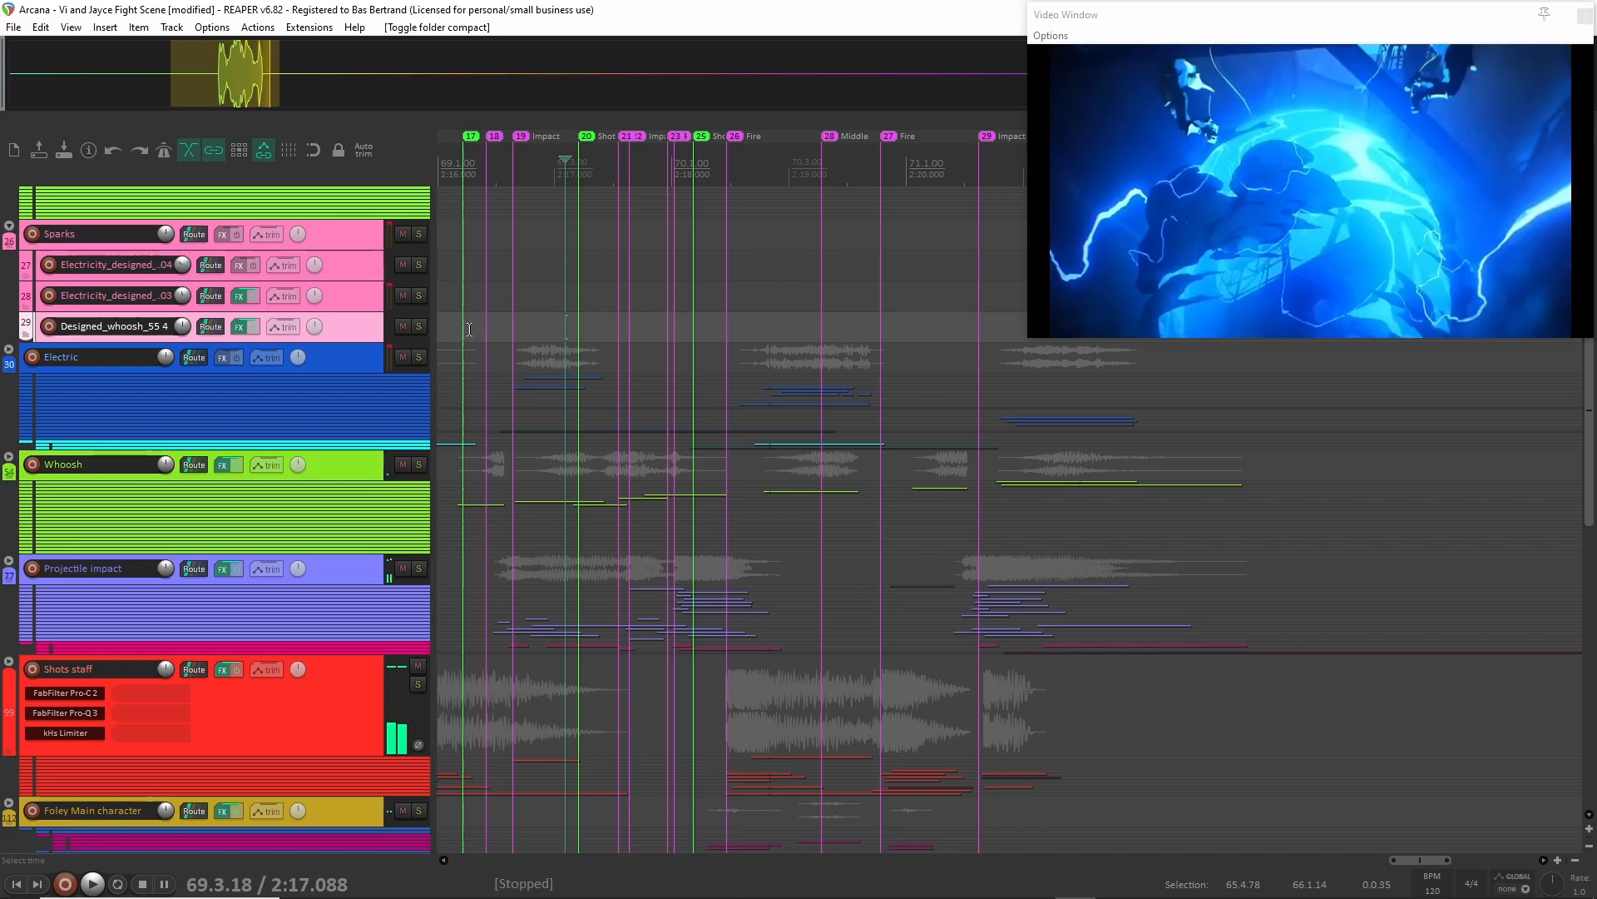
click(470, 336)
key(space)
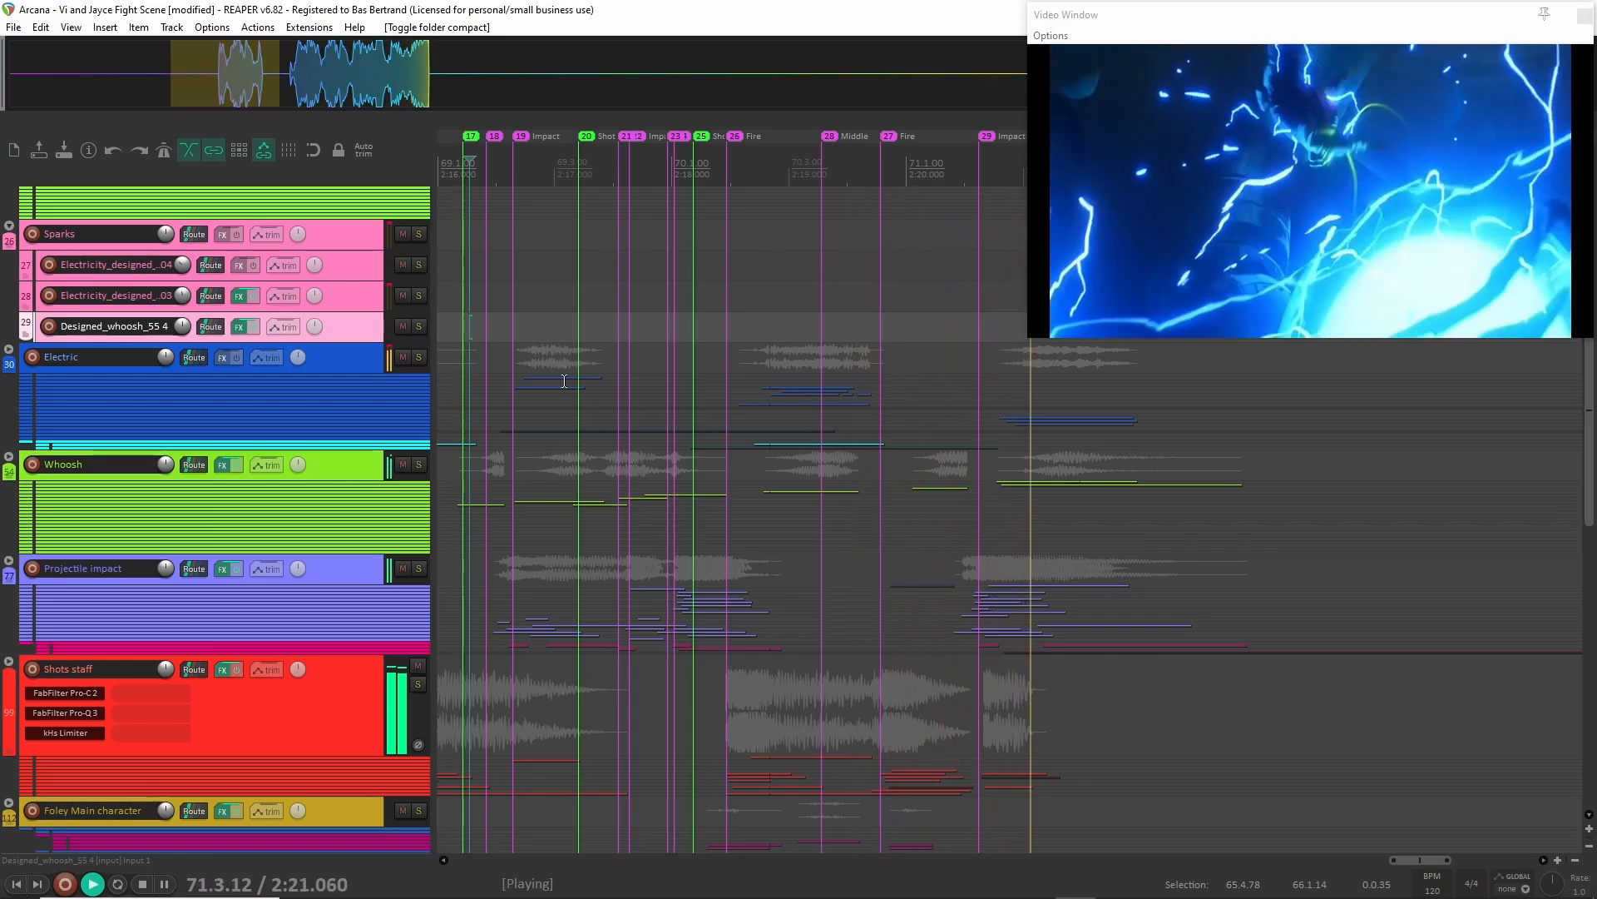
key(space)
Select the Projectile impact and Shots staff folders and solo them together.
scroll(63, 488, up, 4)
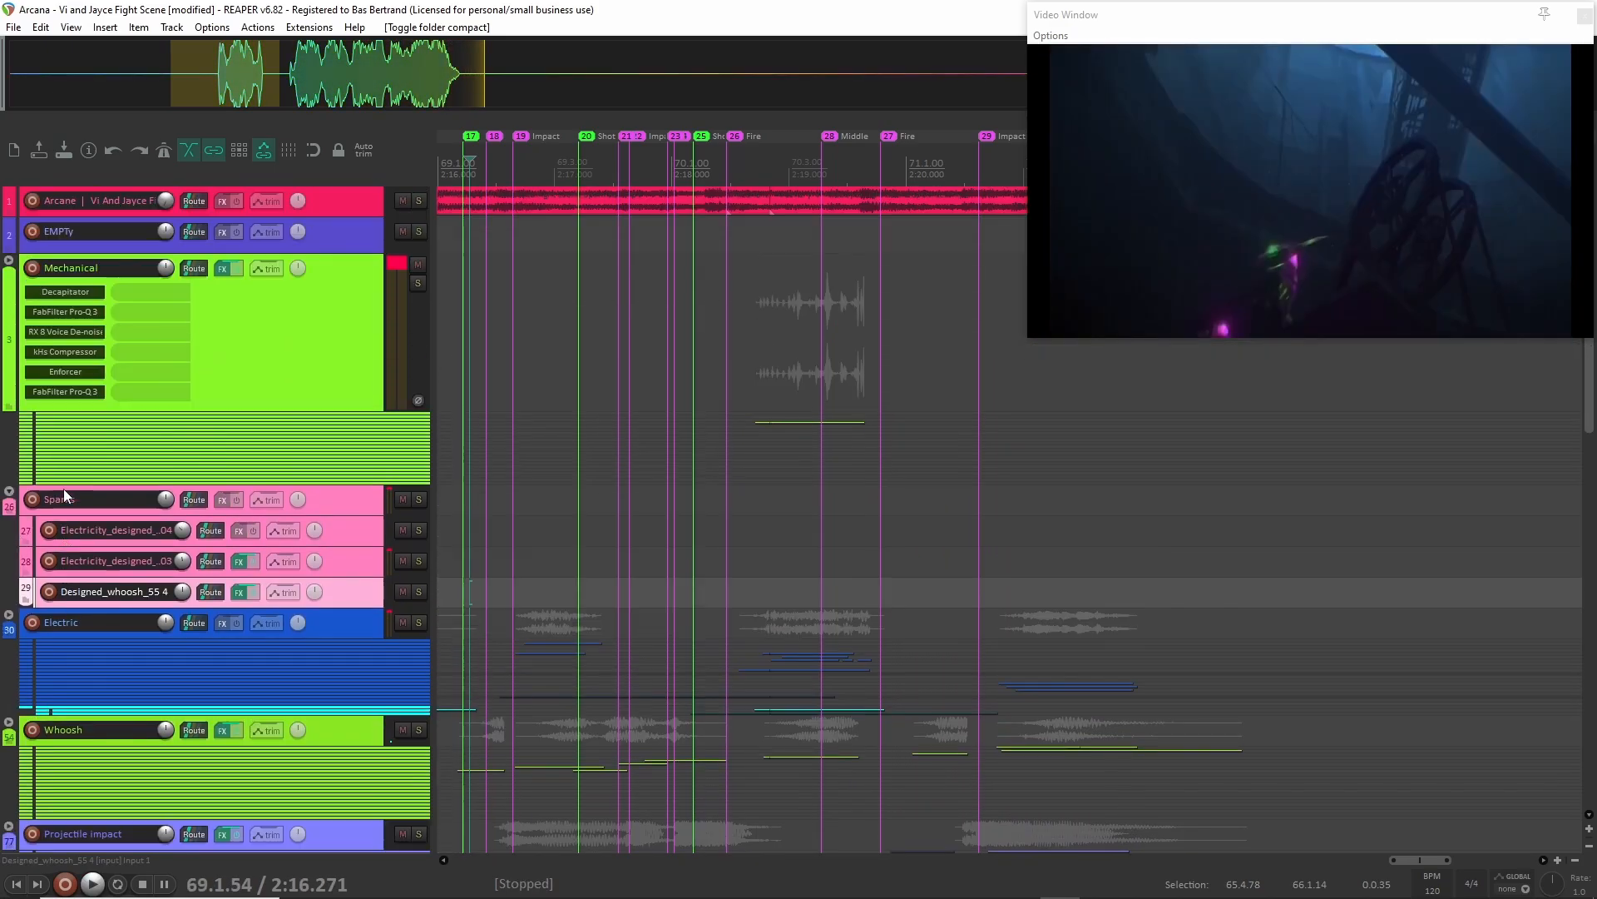
scroll(182, 555, down, 2)
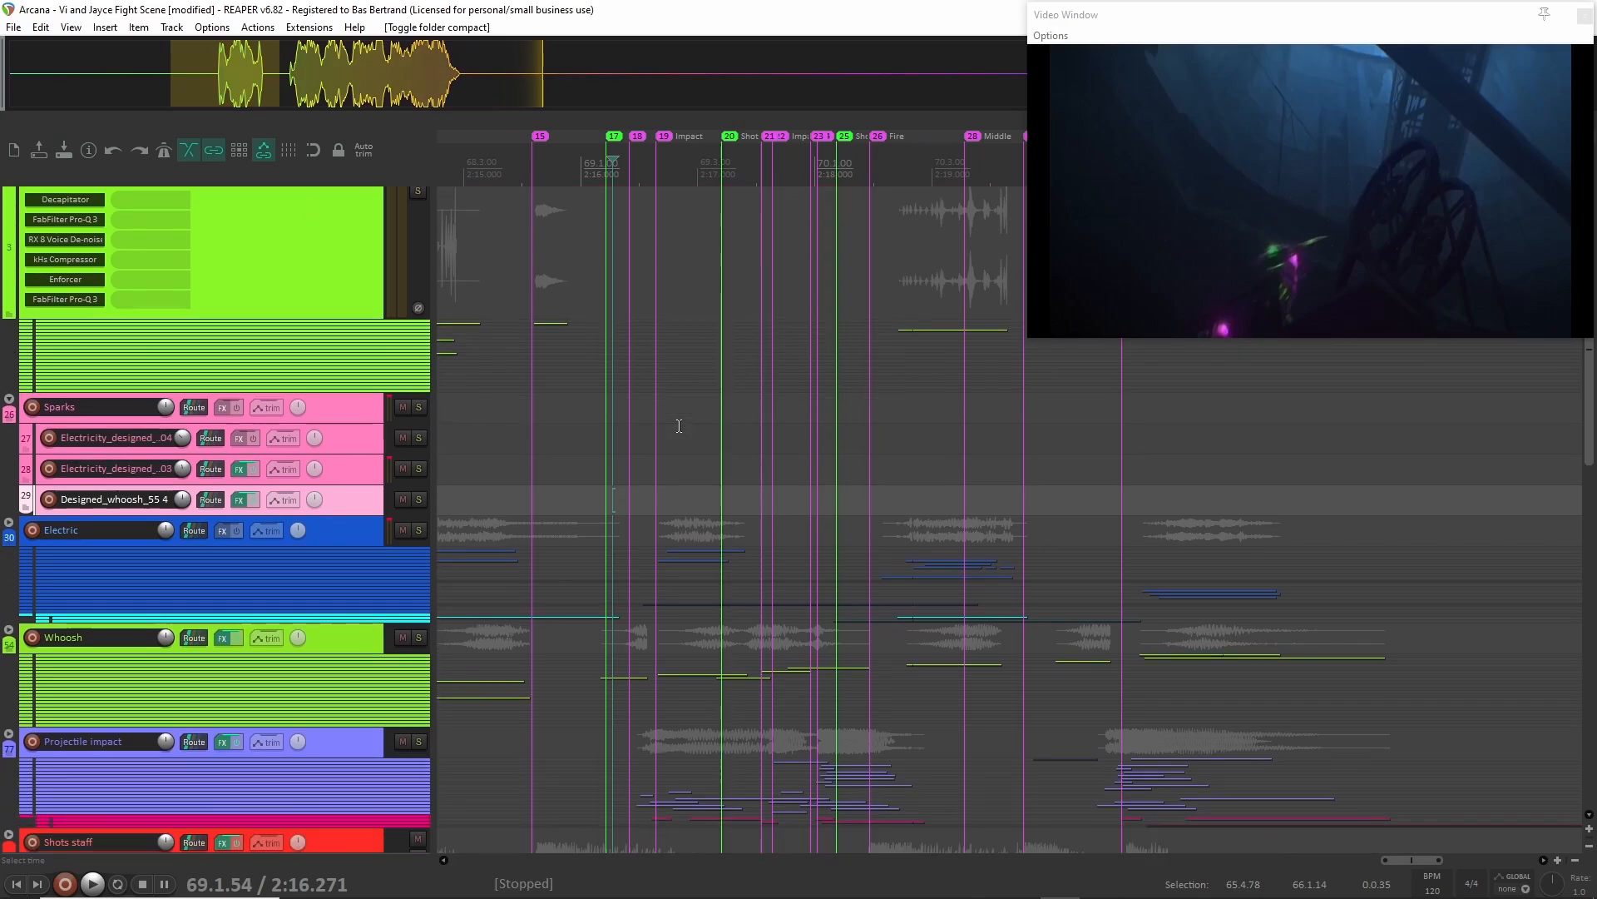
scroll(187, 581, down, 2)
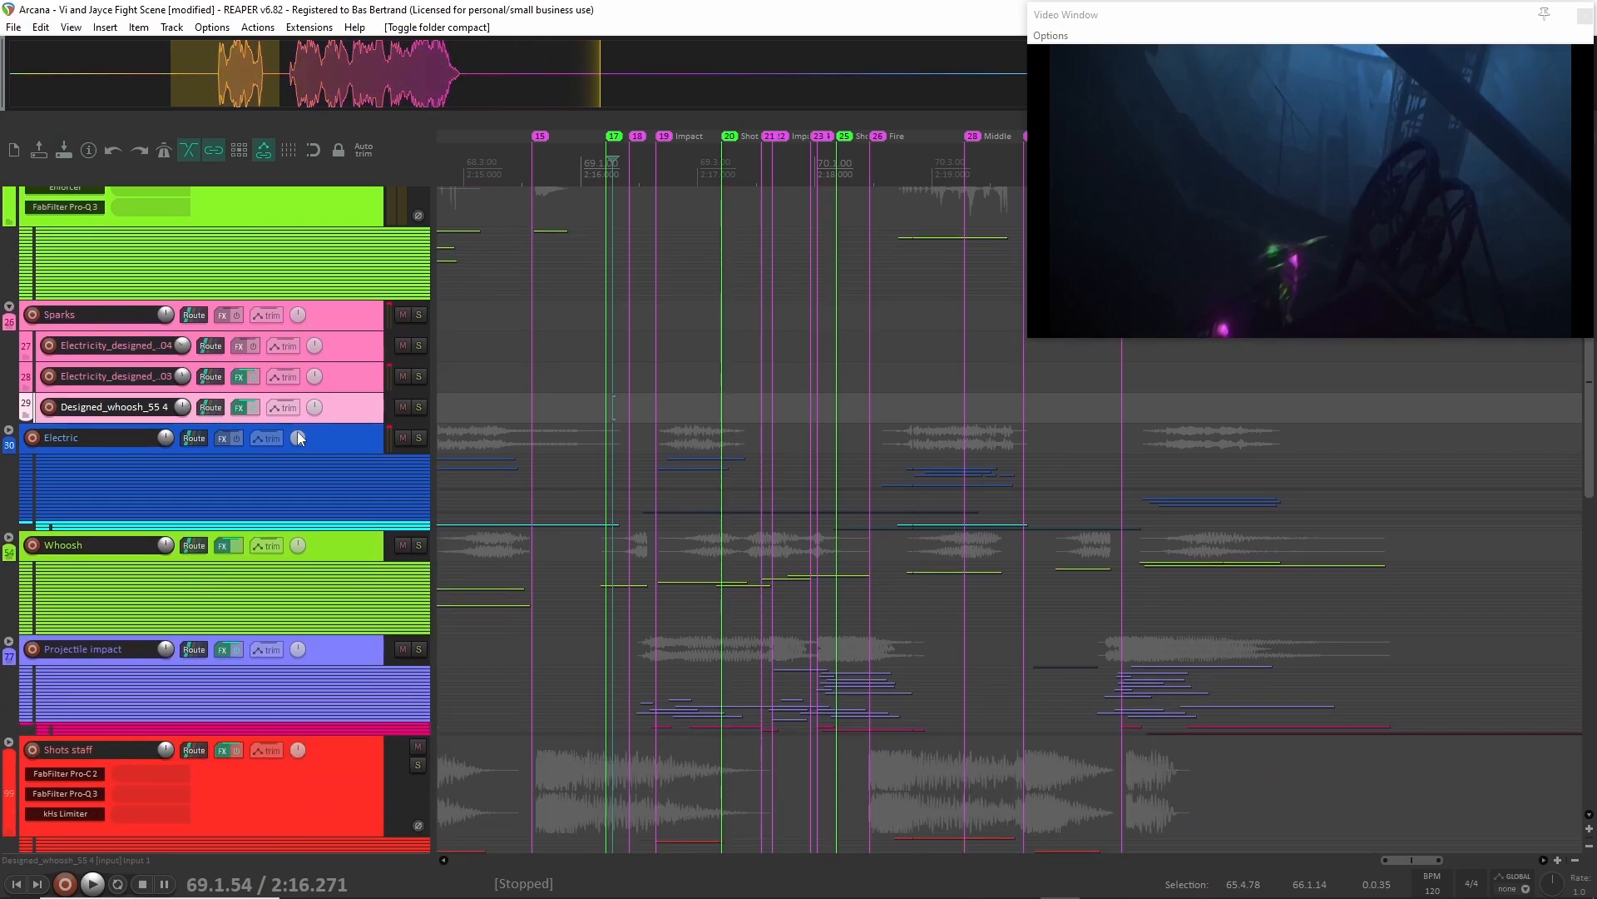
click(356, 556)
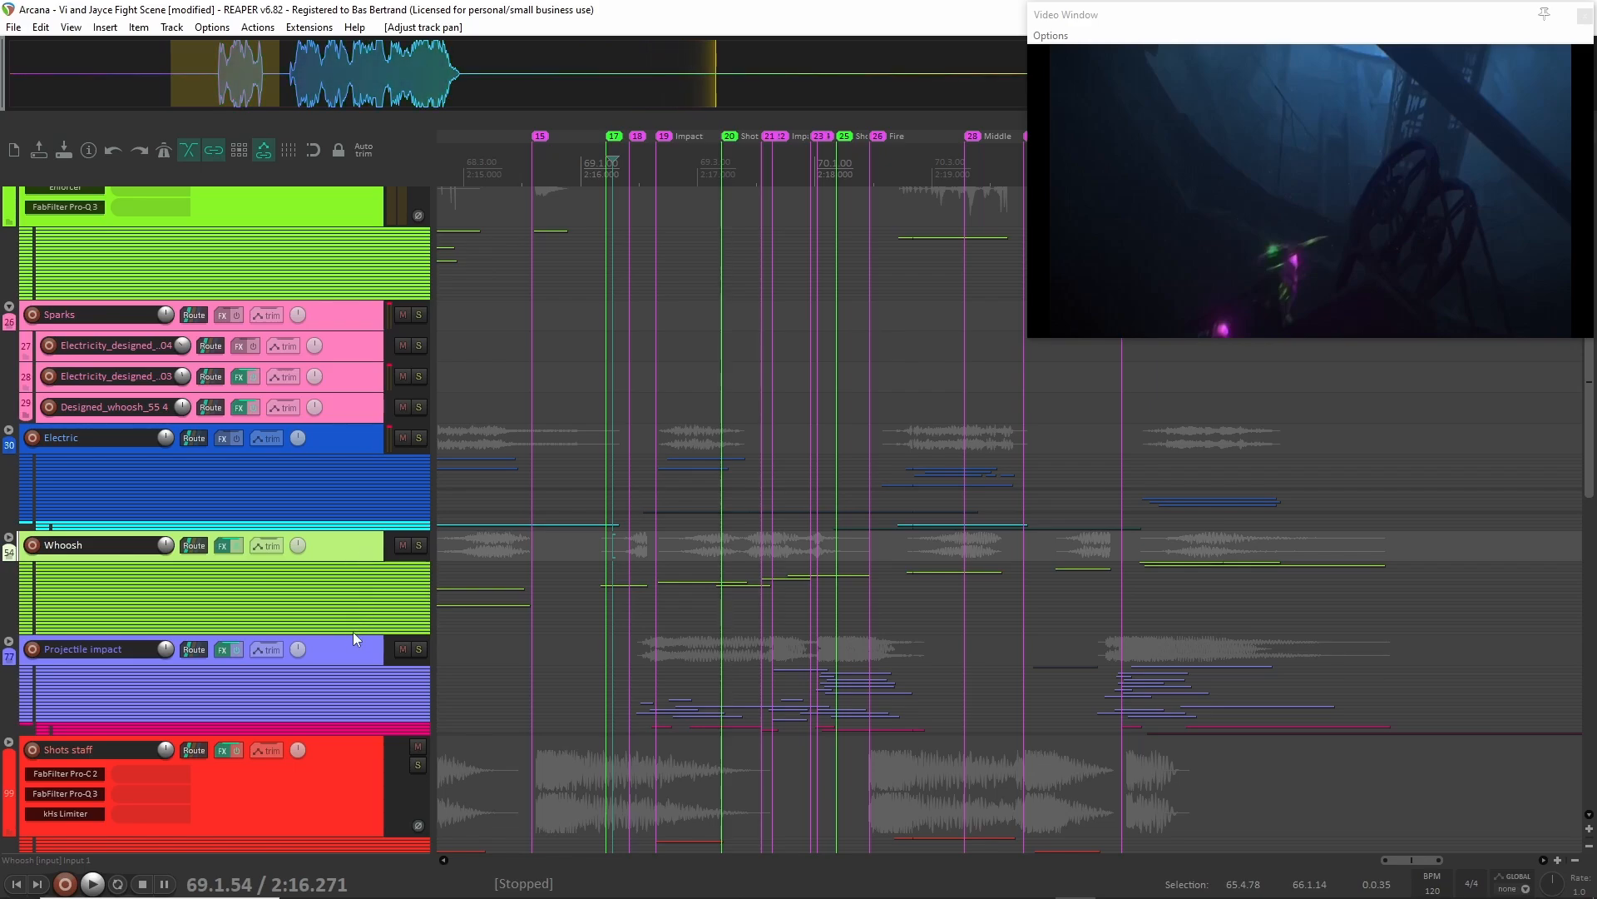
click(333, 657)
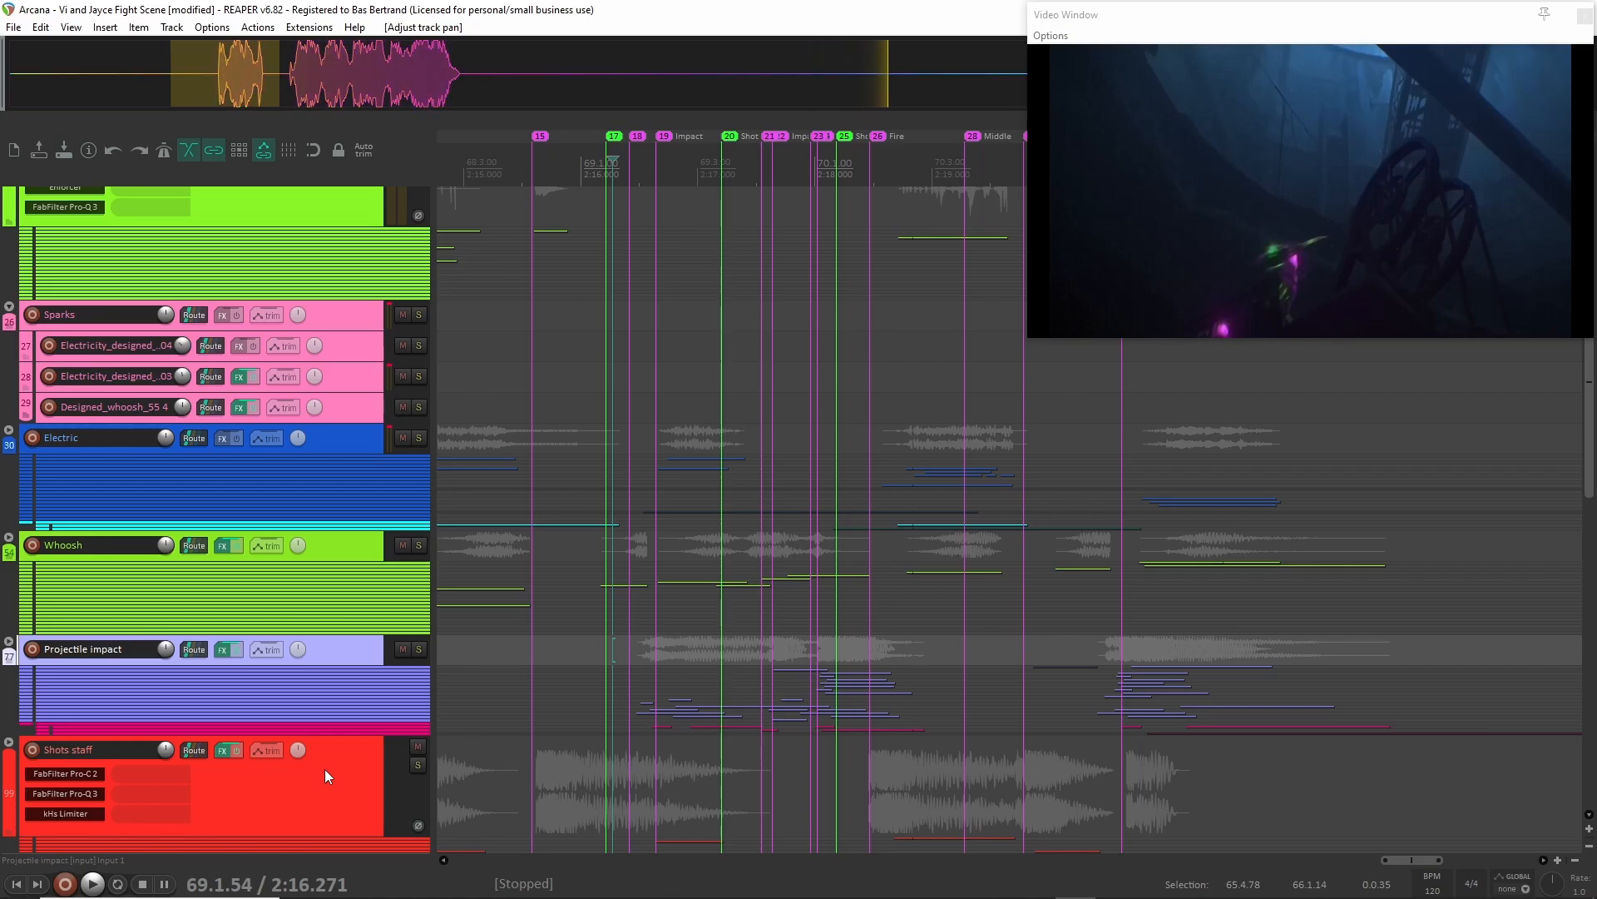
scroll(324, 768, down, 2)
click(342, 717)
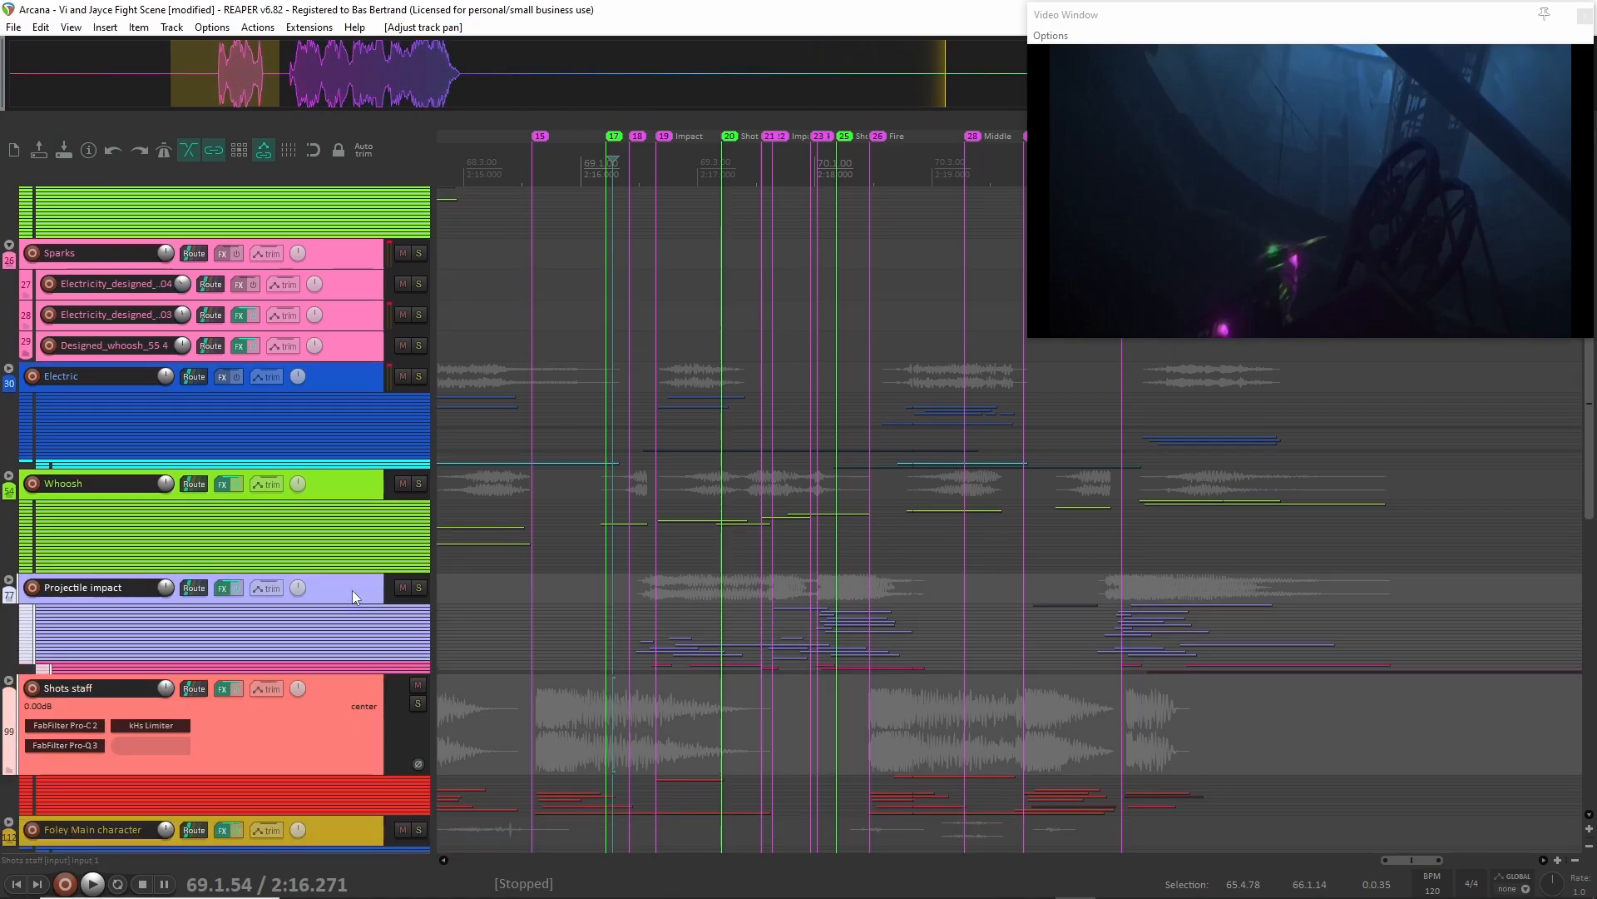
key(F6)
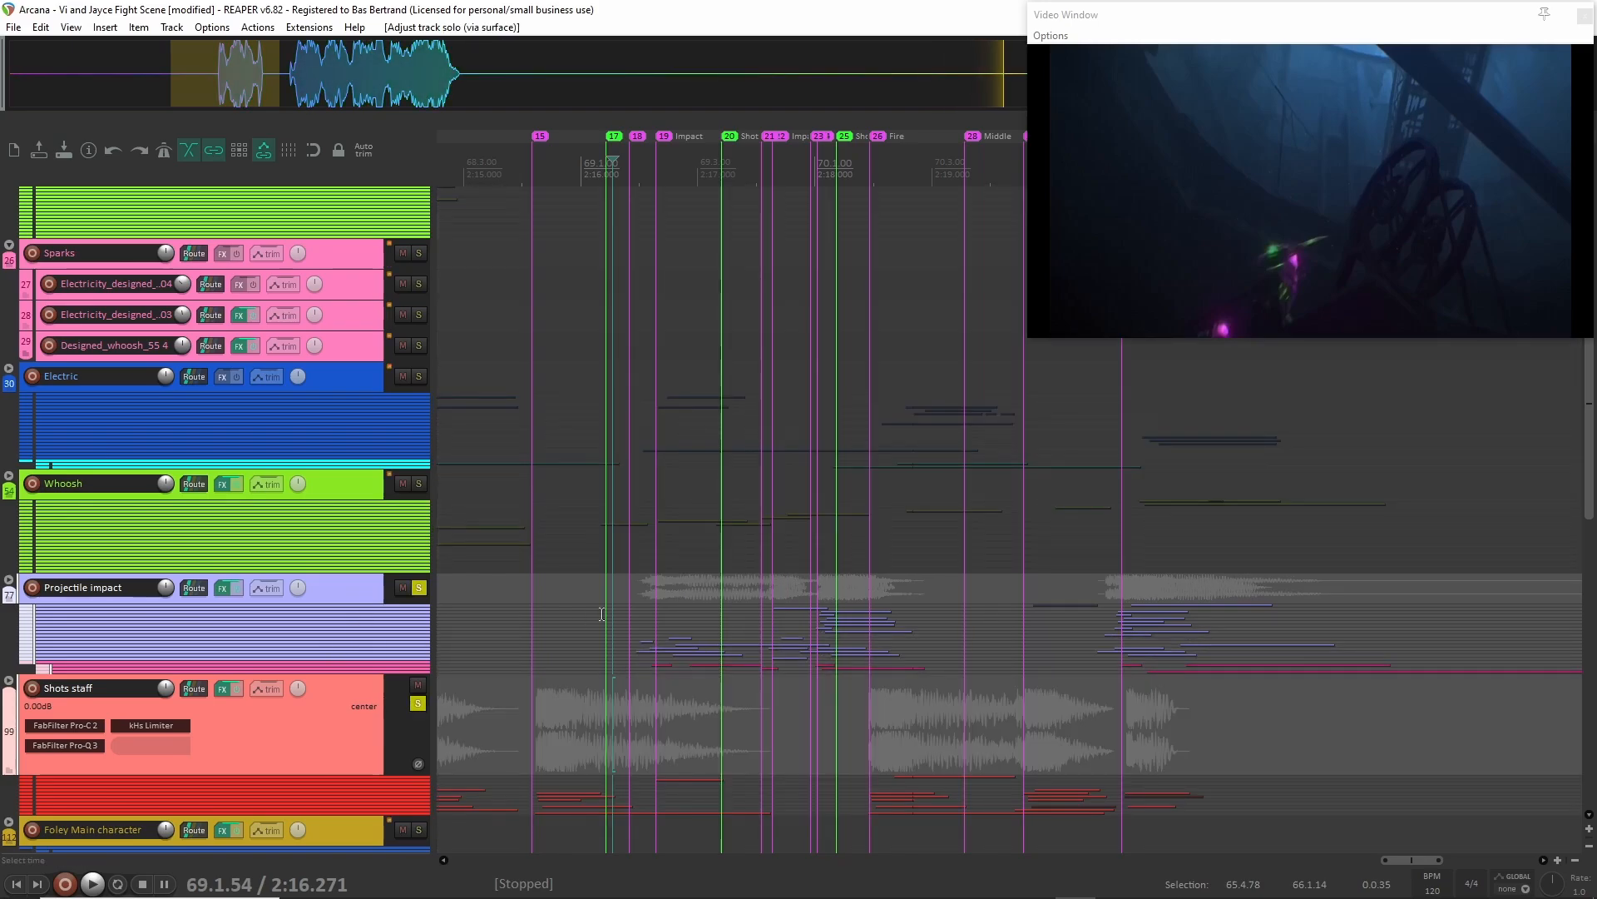
Audition the soloed Projectile impact and Shots staff layers from 2:16.293.
click(617, 599)
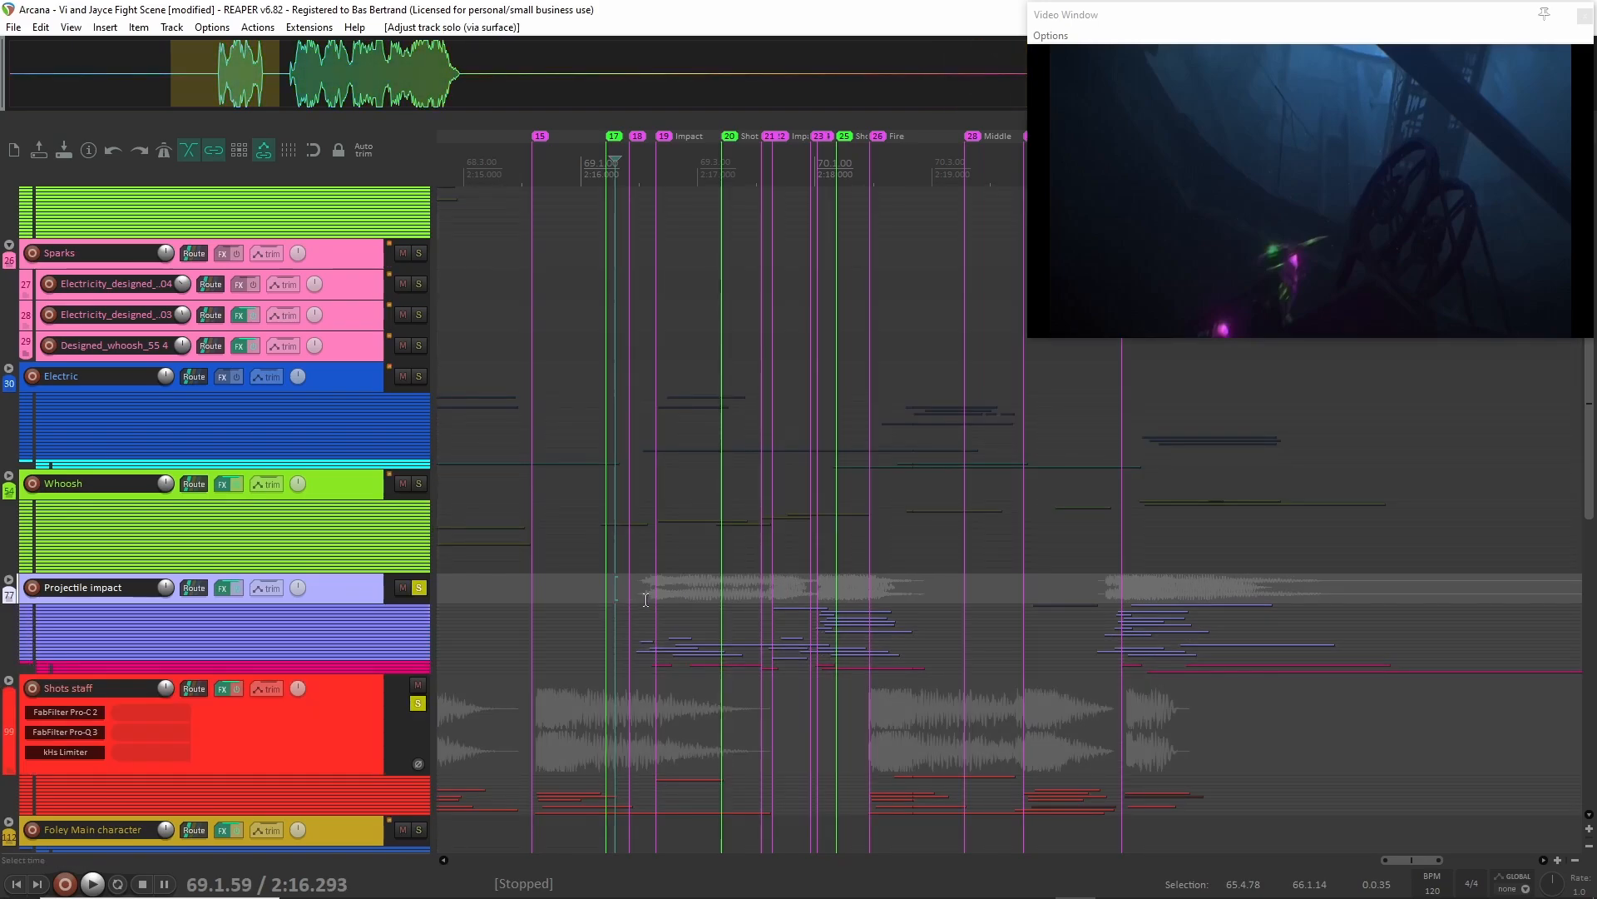
key(space)
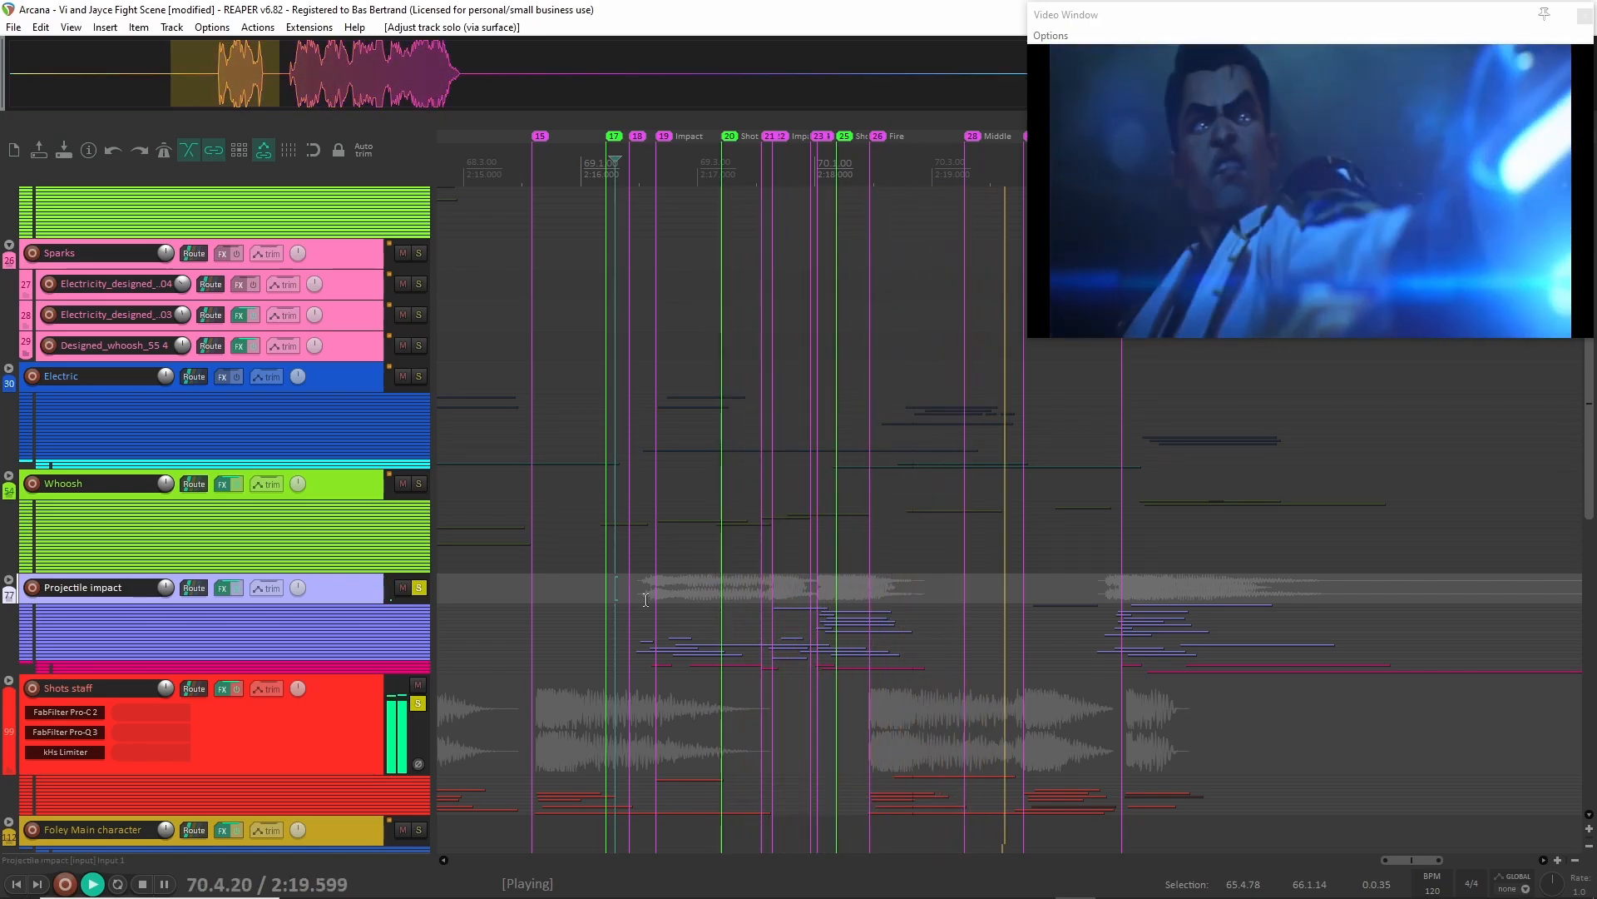
key(space)
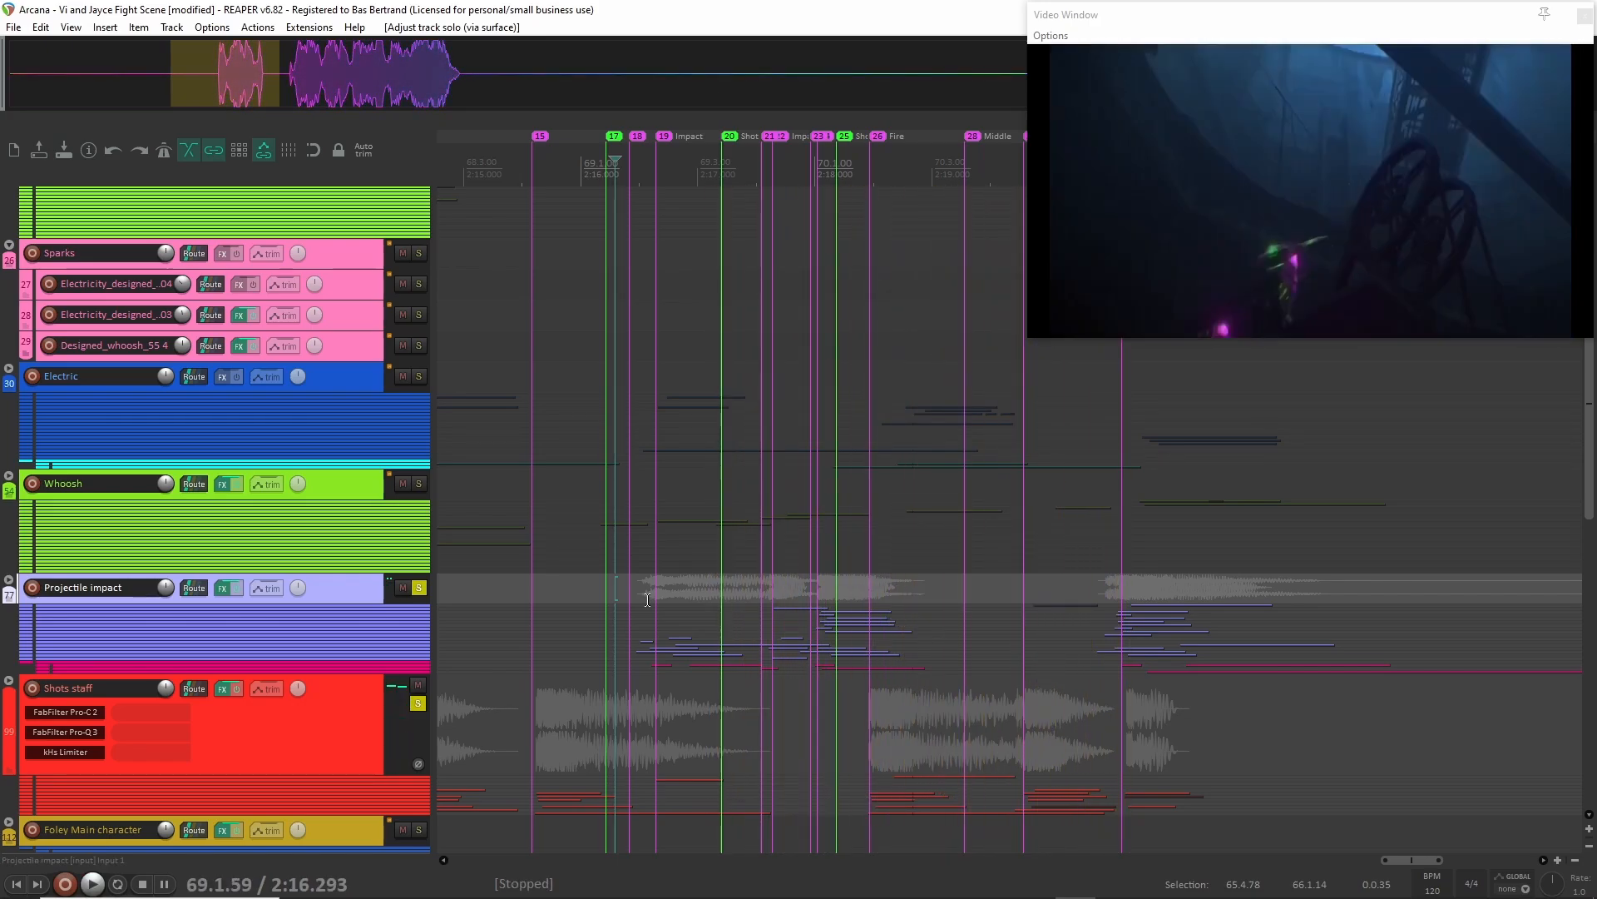
Place the edit cursor at 2:16.236, unsolo the Shots staff folder and expand the child tracks of Projectile impact.
click(608, 588)
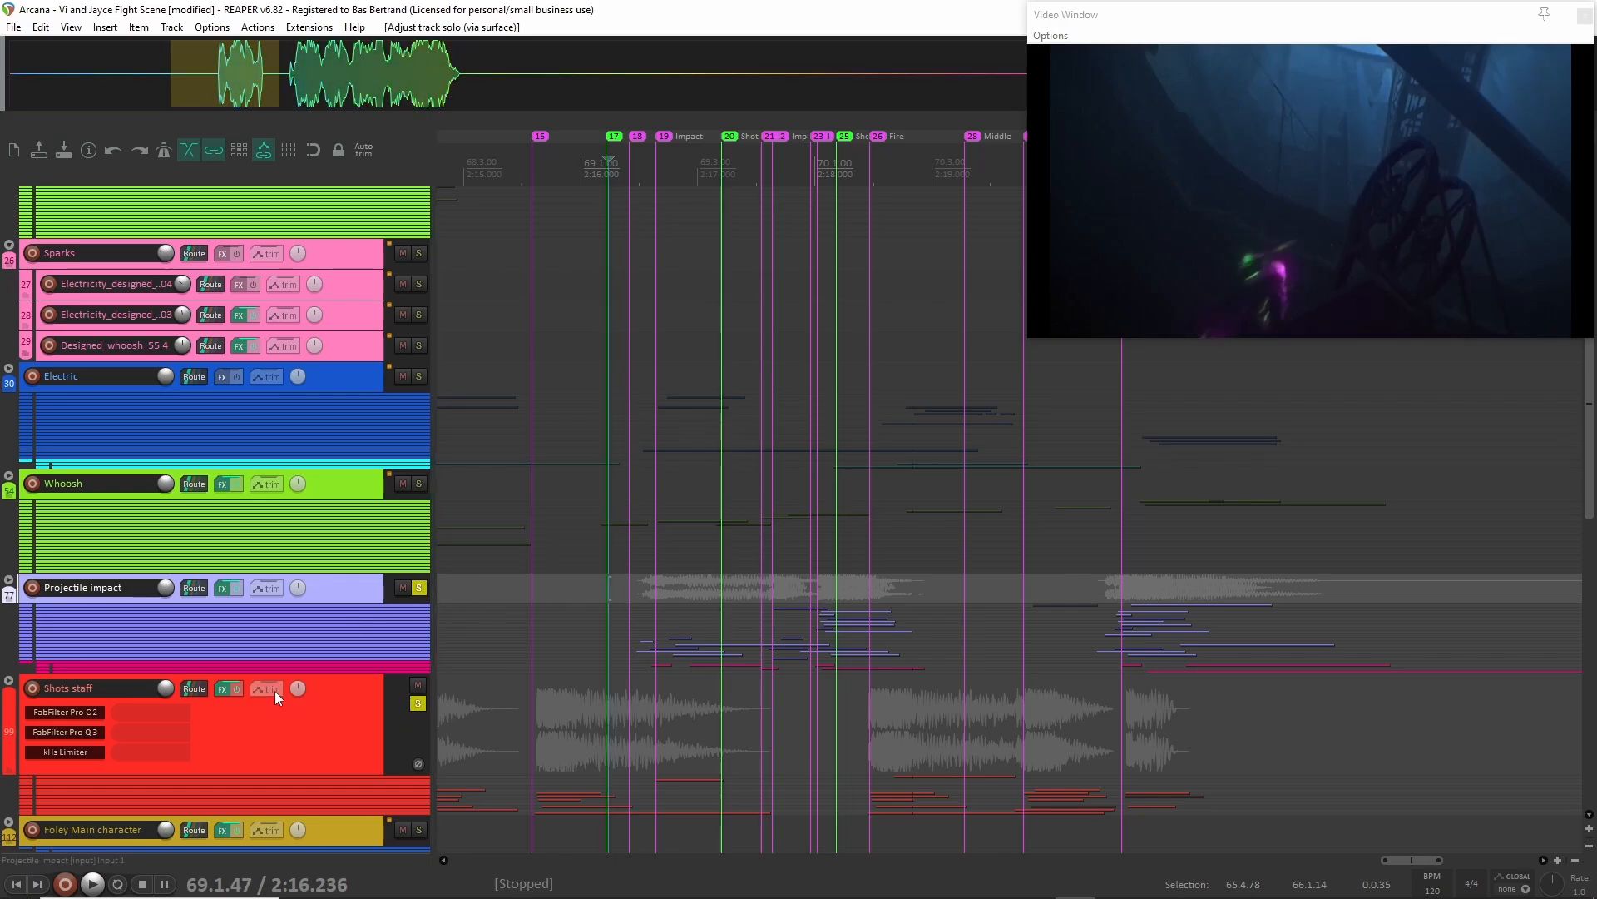
click(418, 705)
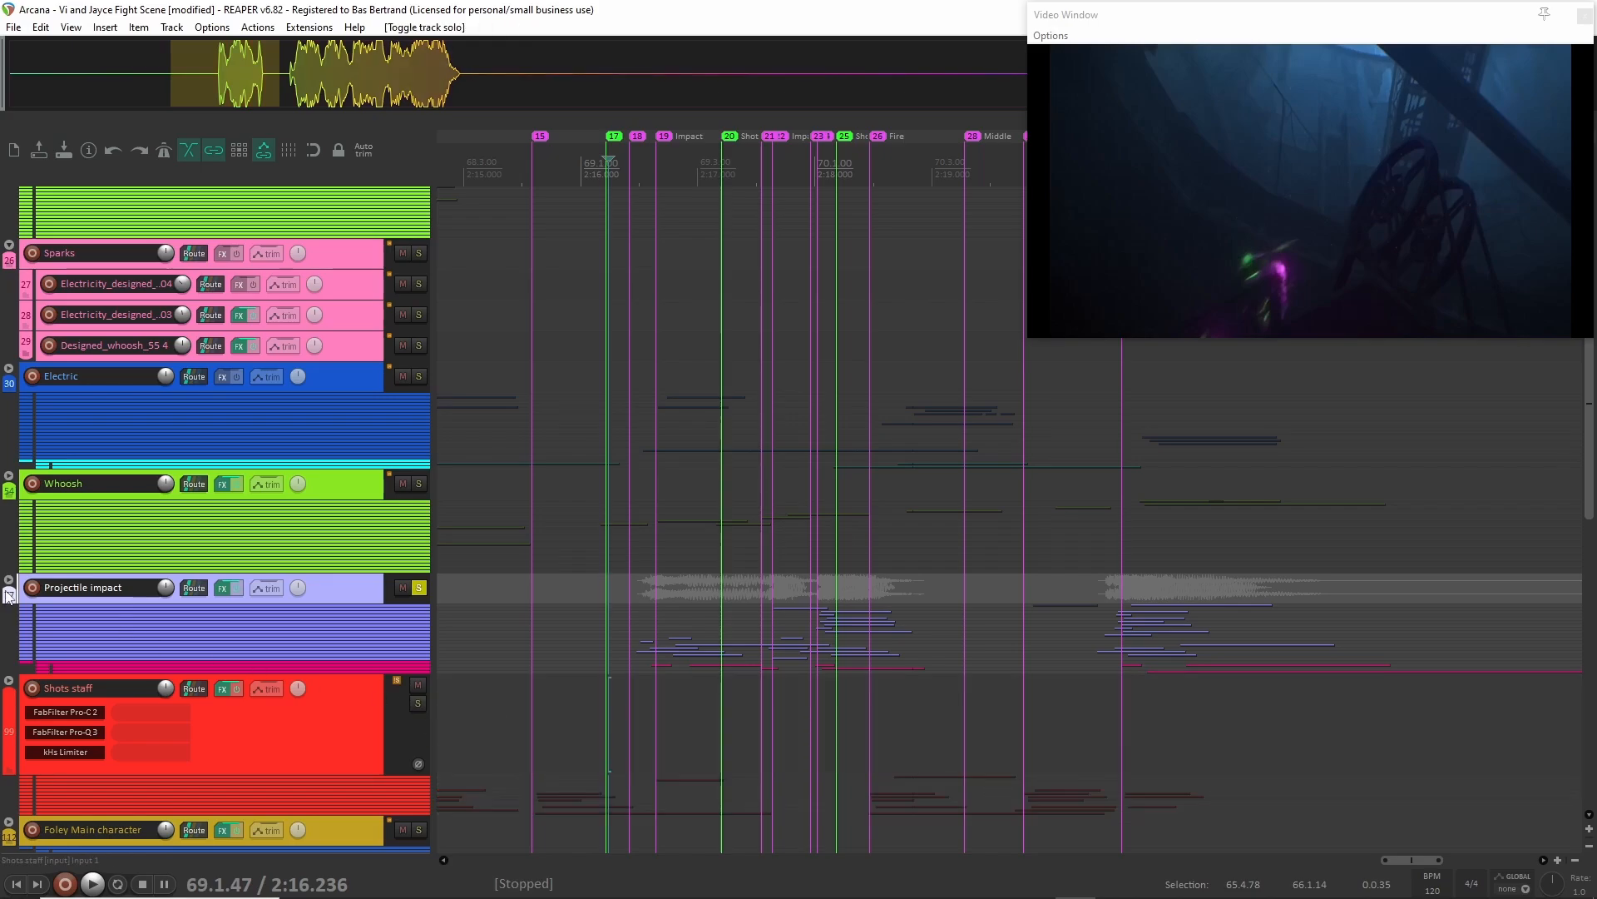
click(9, 586)
Examine the clips of the Projectile impact layers down through the Recorded gun subfolder.
scroll(363, 533, down, 1)
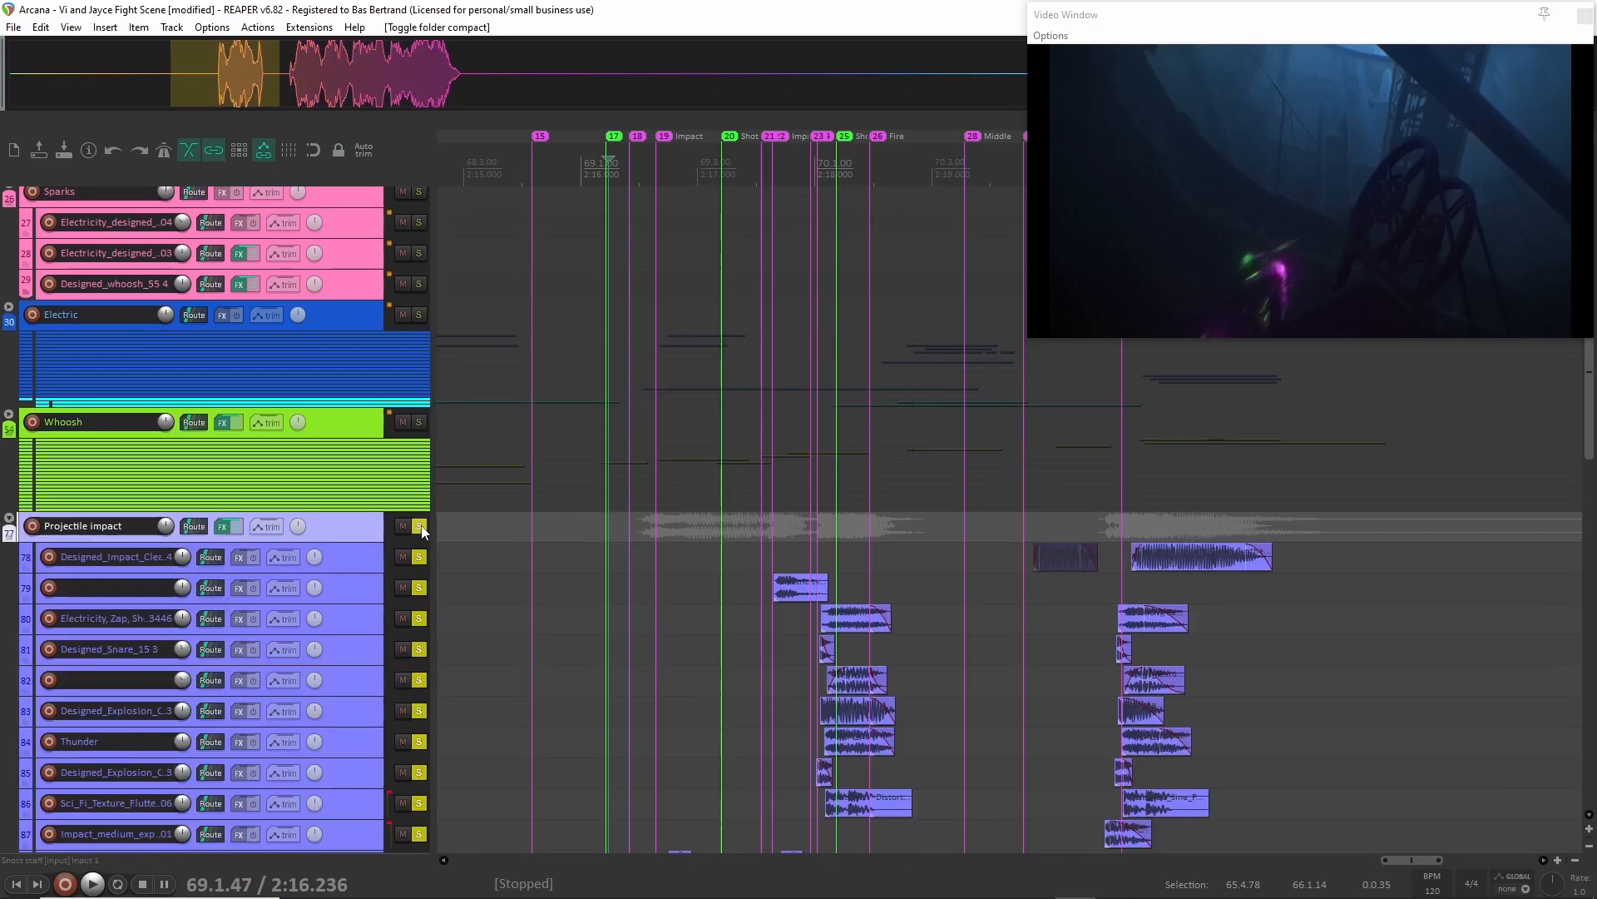
scroll(364, 534, down, 3)
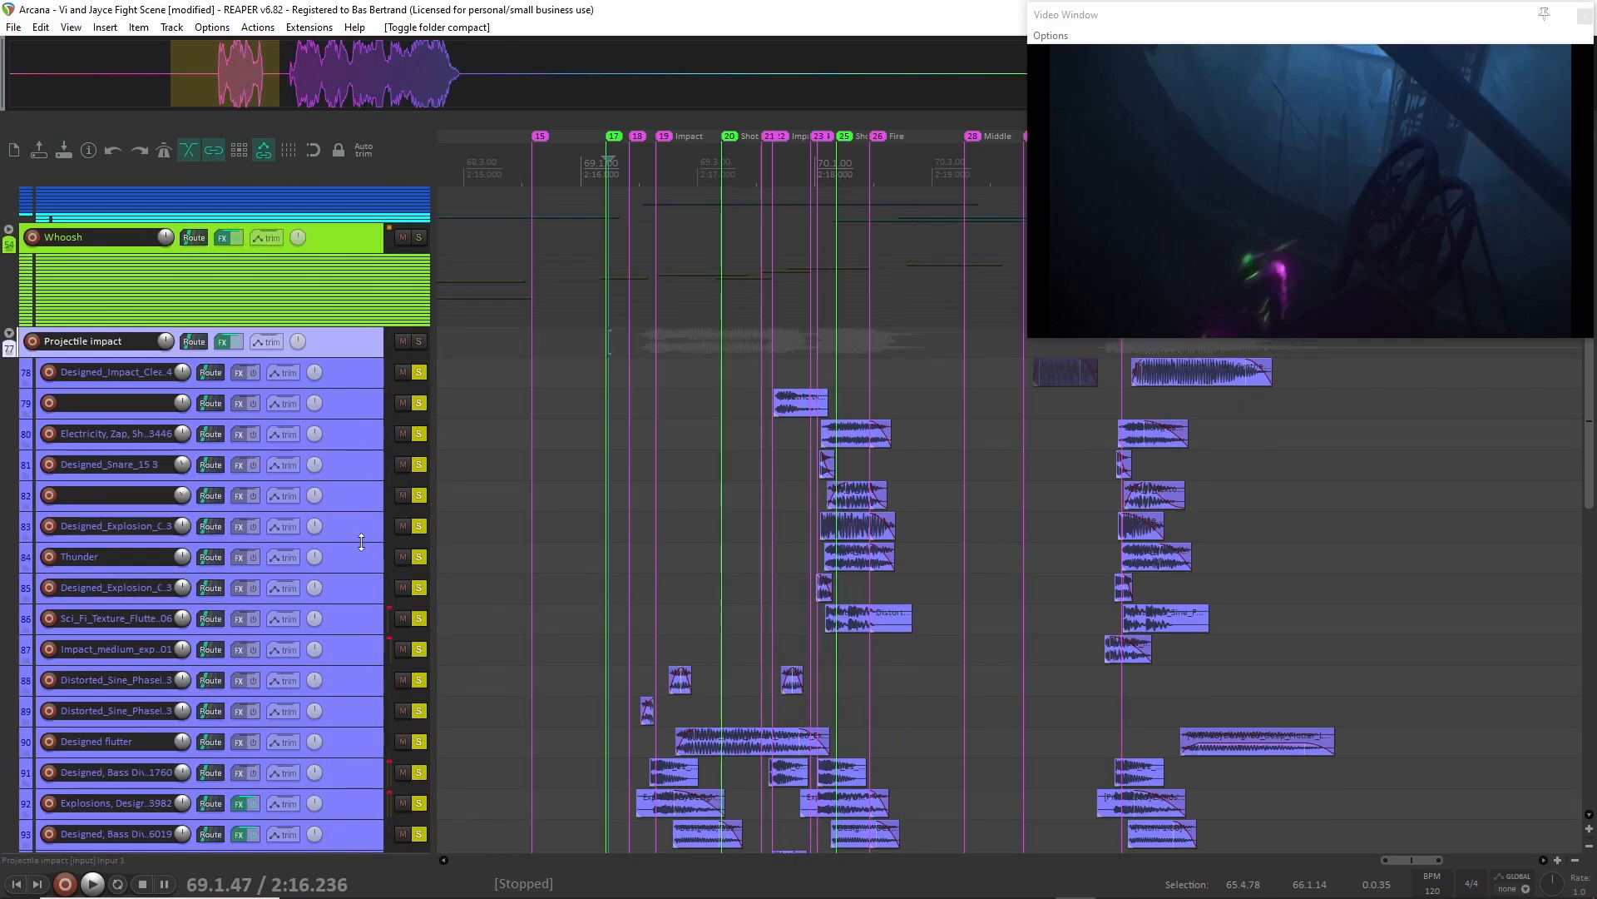
scroll(364, 428, down, 3)
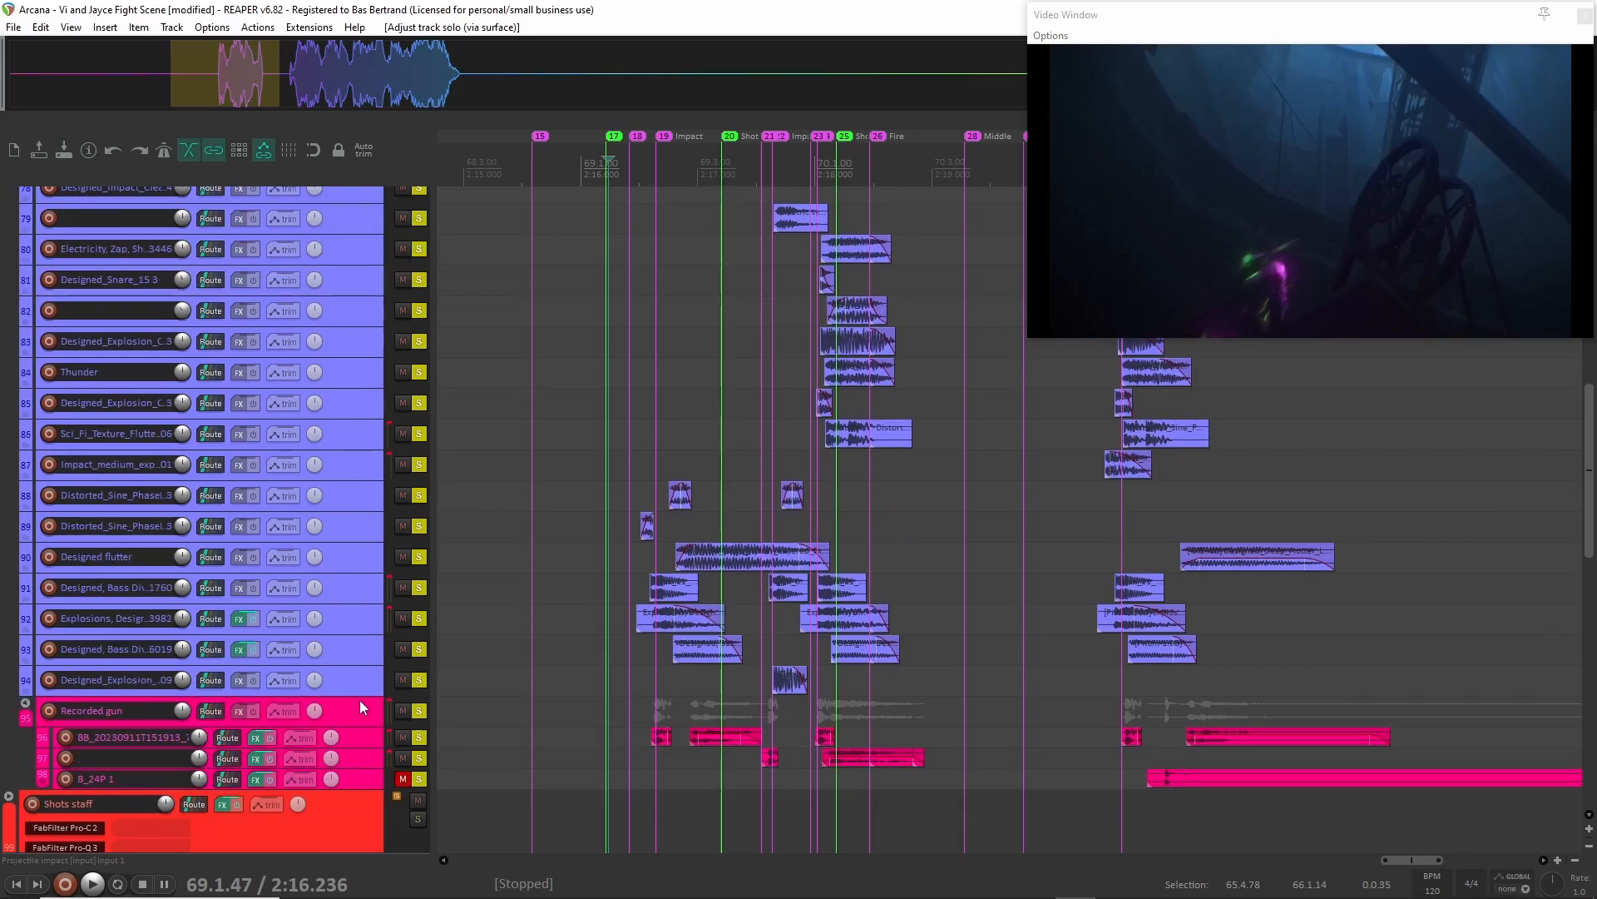
Unsolo the selected child tracks of Projectile impact and solo only the Projectile impact folder.
shift+click(377, 776)
key(F6)
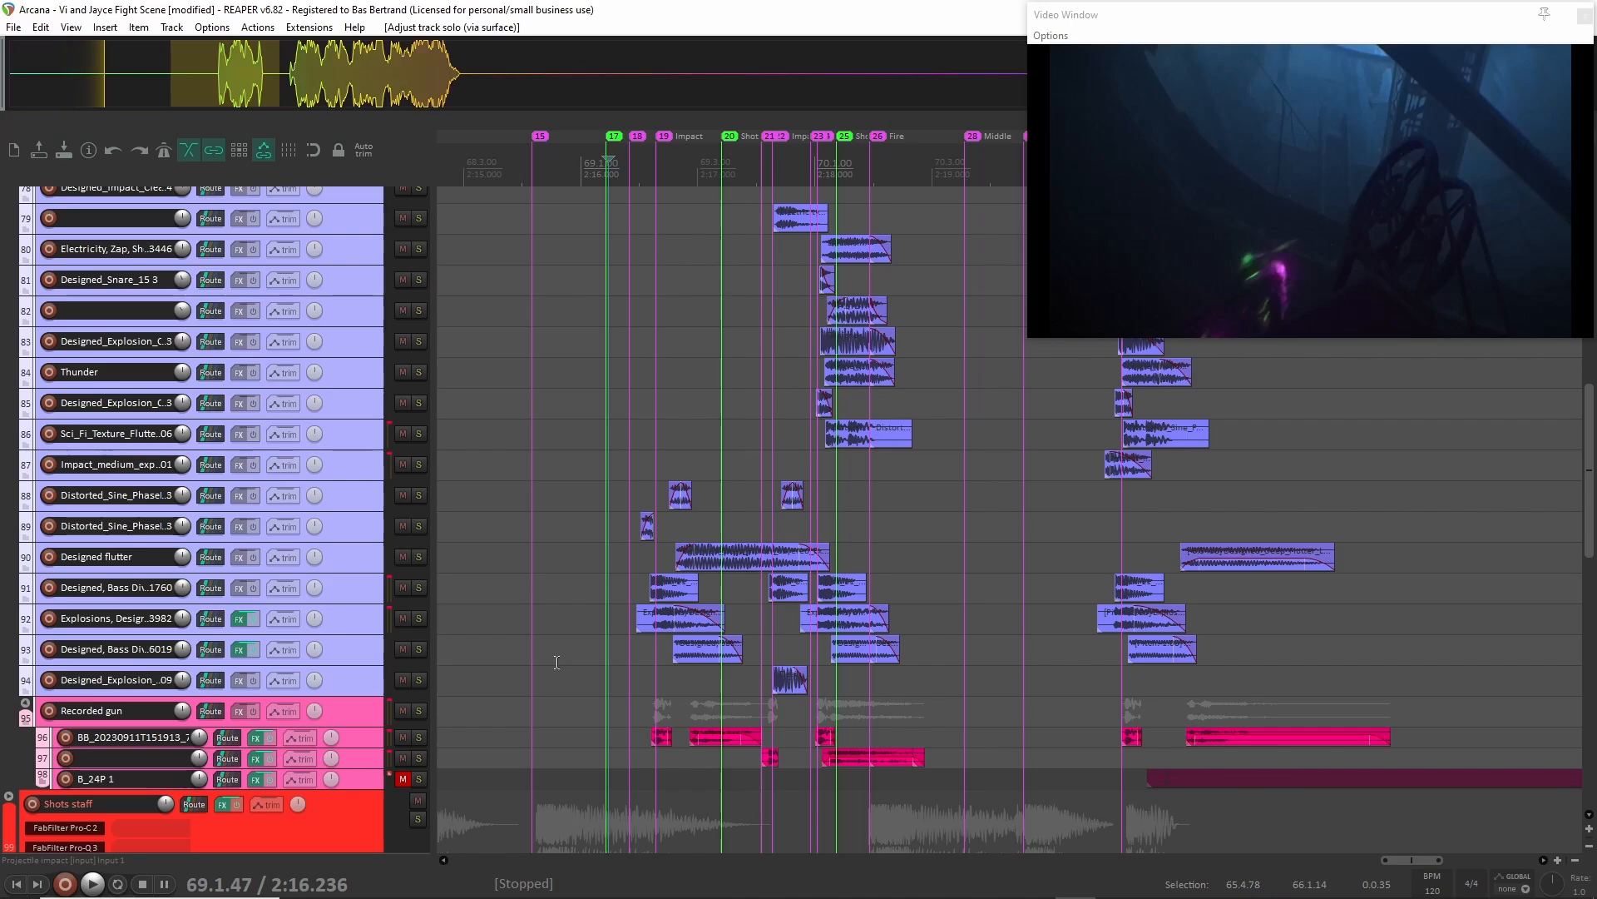
scroll(541, 632, up, 5)
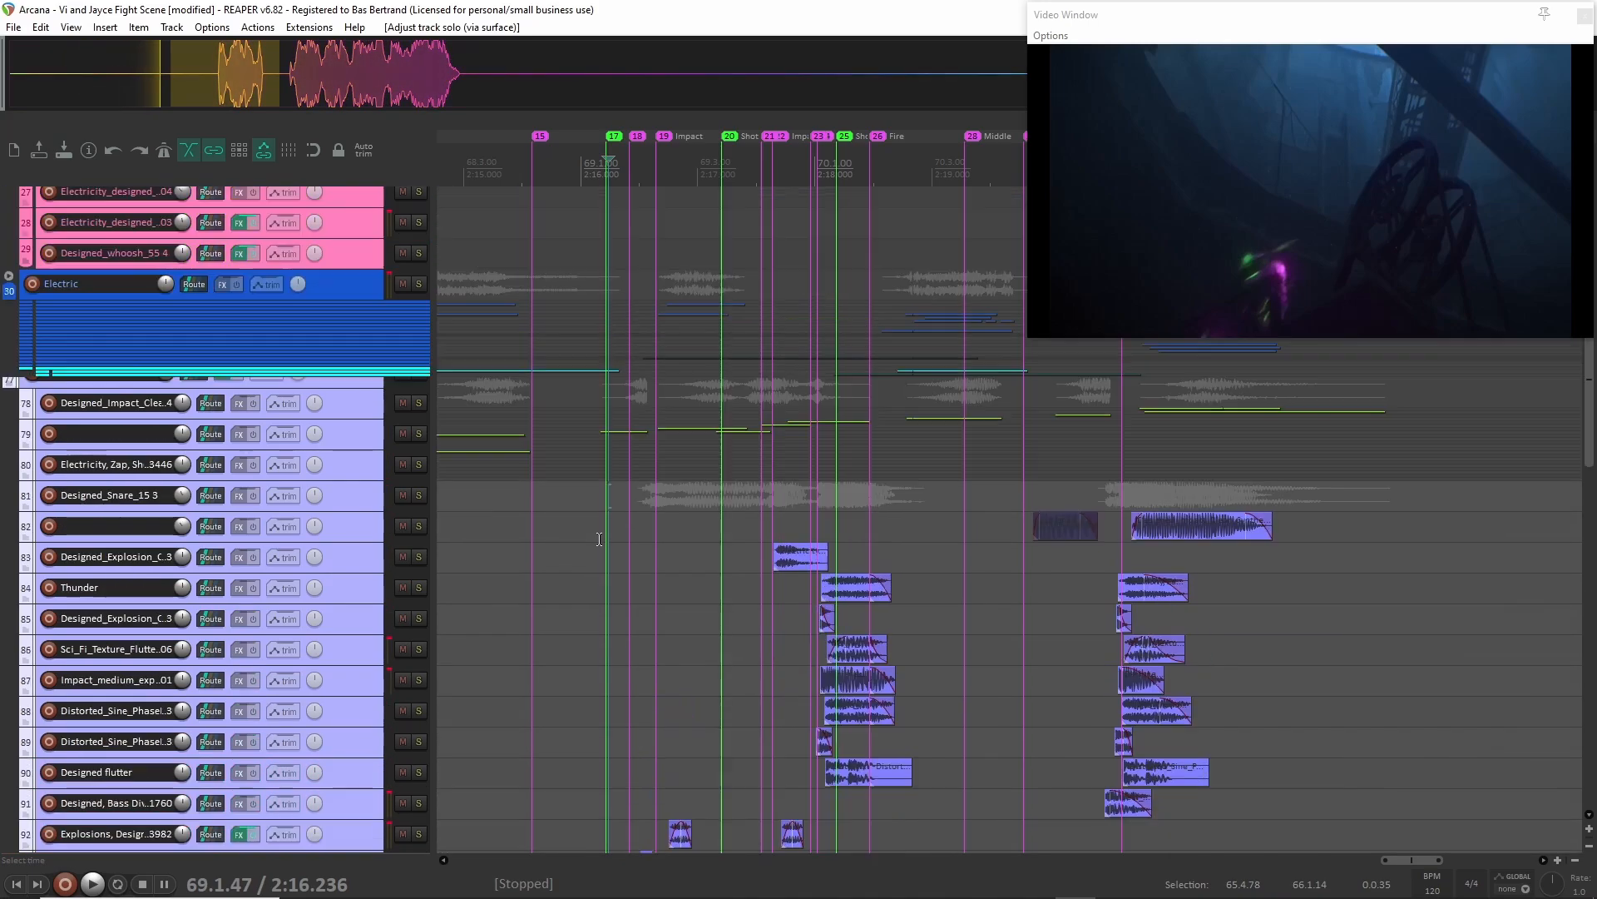
scroll(745, 652, down, 3)
scroll(736, 658, up, 3)
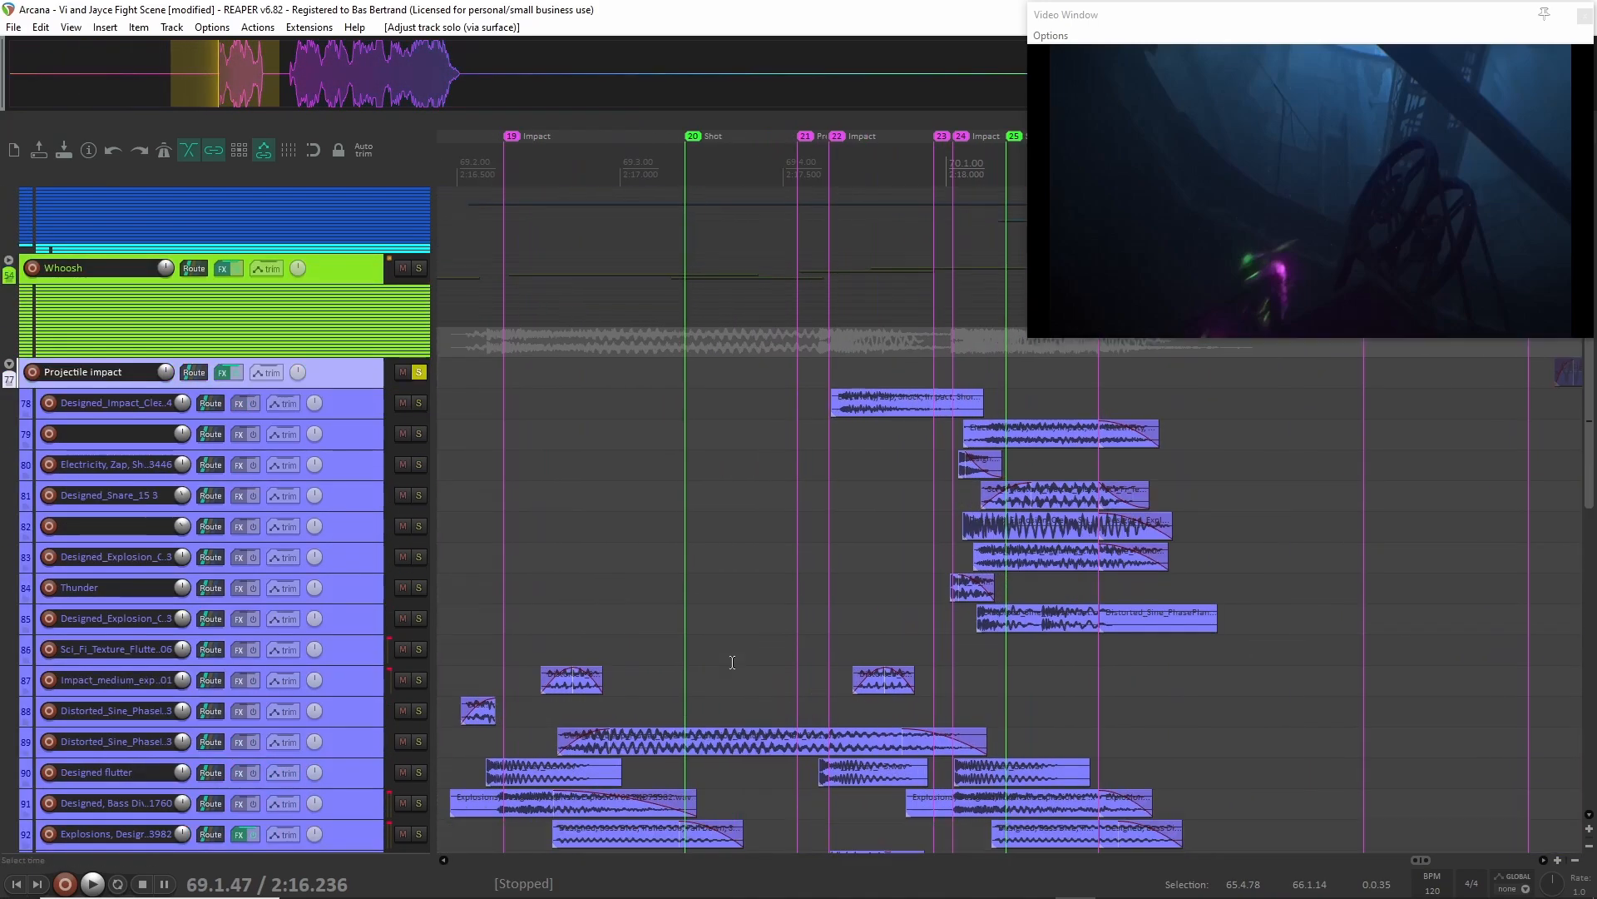
Audition the soloed Projectile impact layers from 2:16.289, starting just after the marker 17 shot.
scroll(732, 662, down, 2)
scroll(732, 666, left, 3)
scroll(749, 656, down, 1)
scroll(747, 653, right, 2)
scroll(741, 622, down, 1)
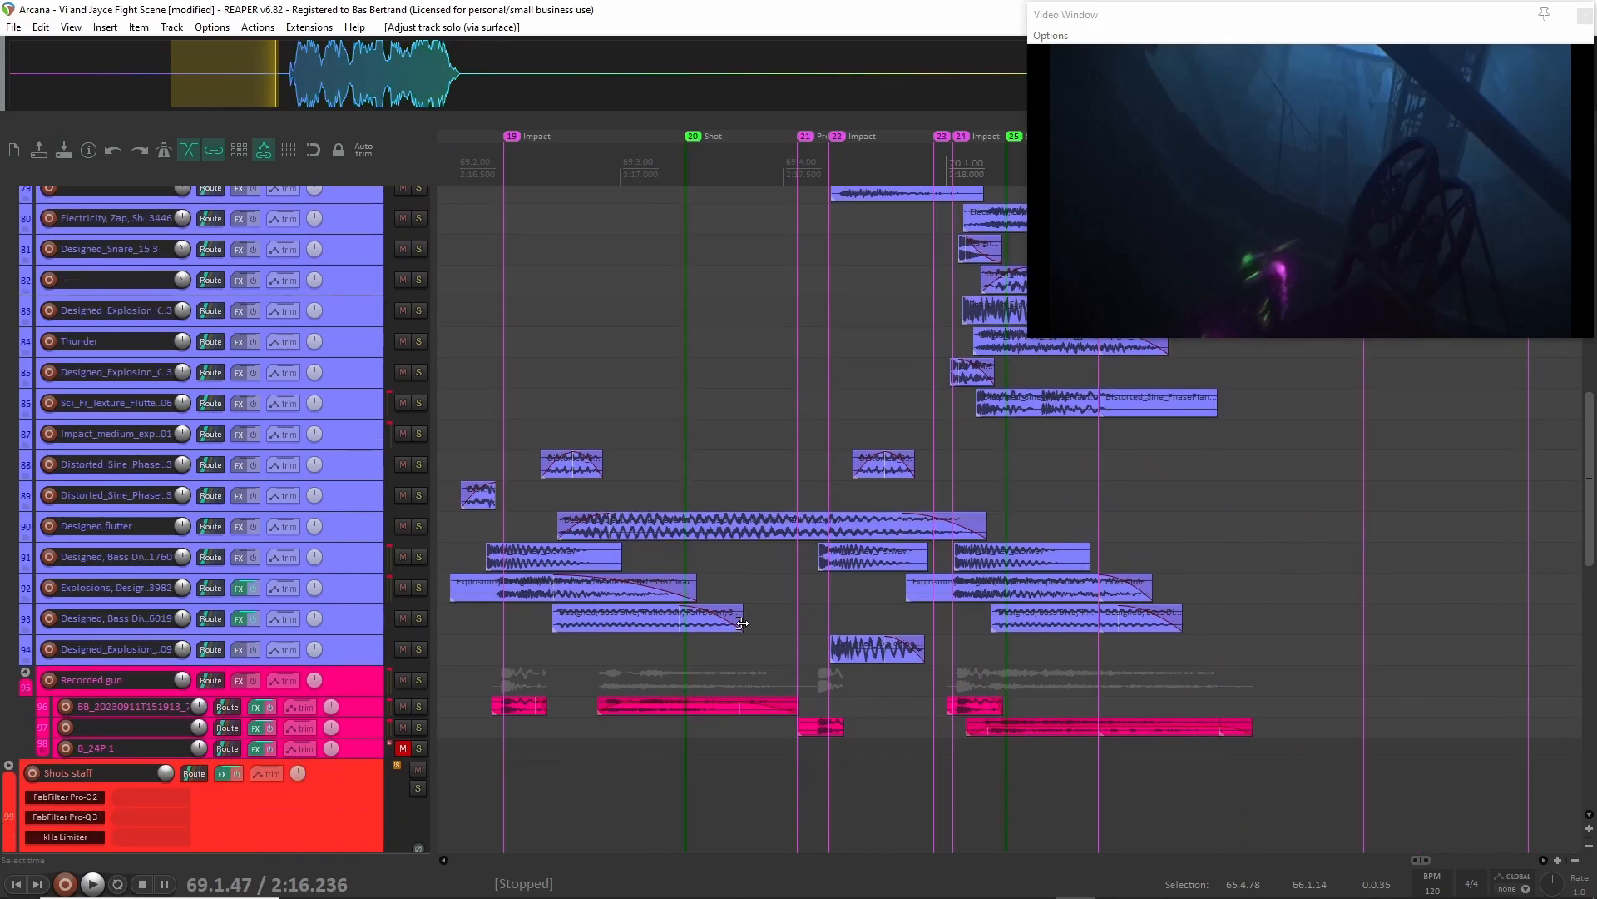
scroll(732, 617, left, 1)
click(532, 534)
key(space)
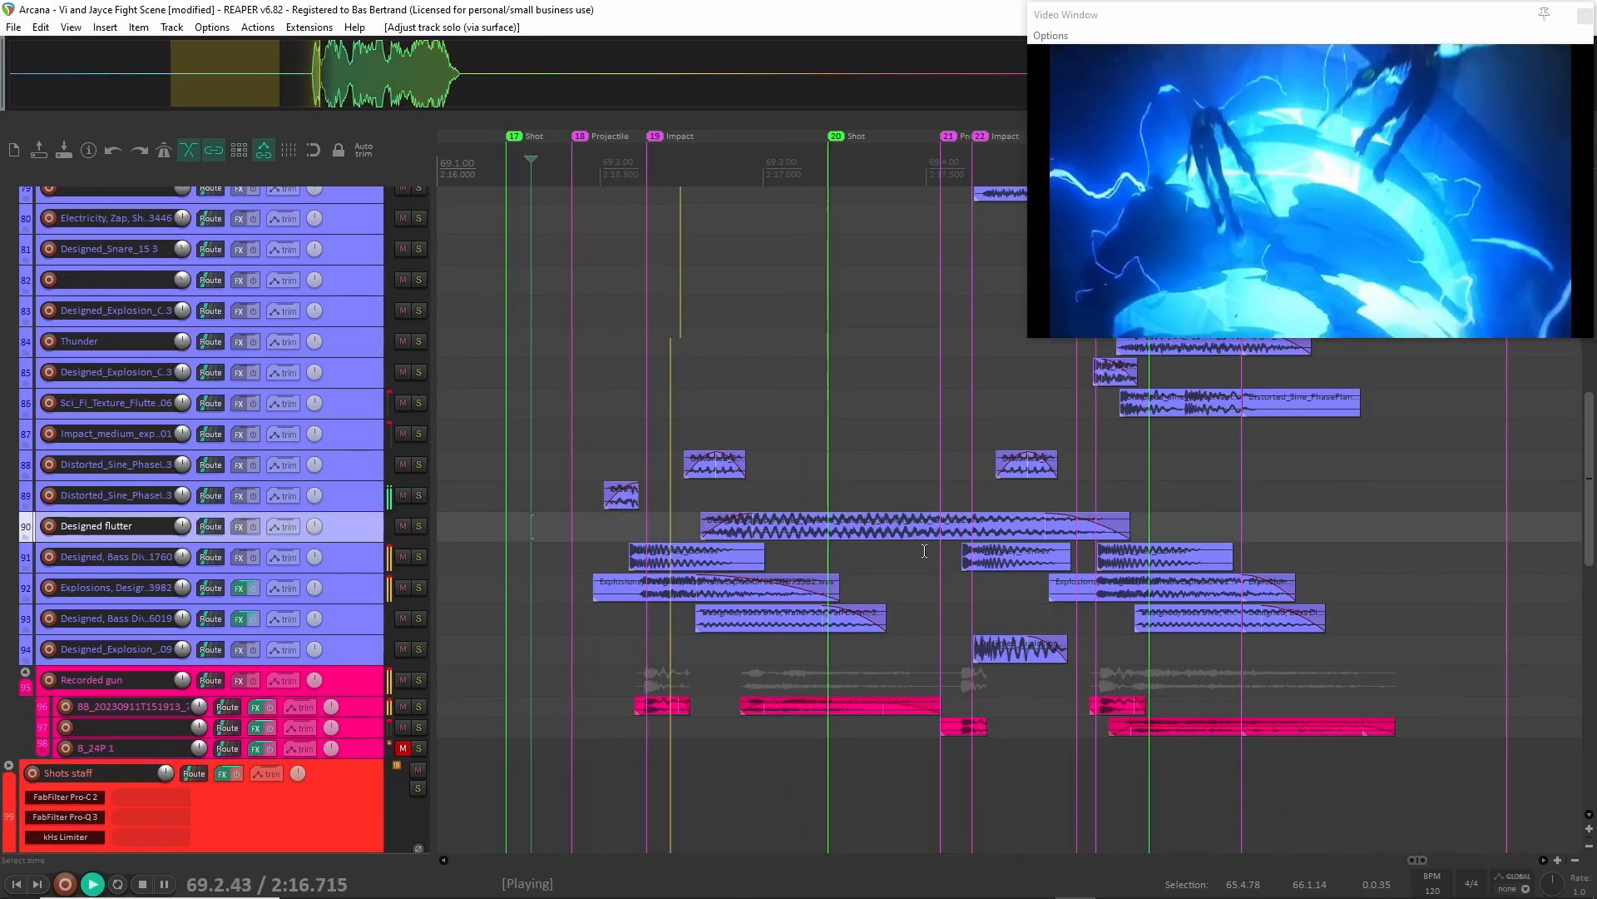
scroll(913, 580, up, 1)
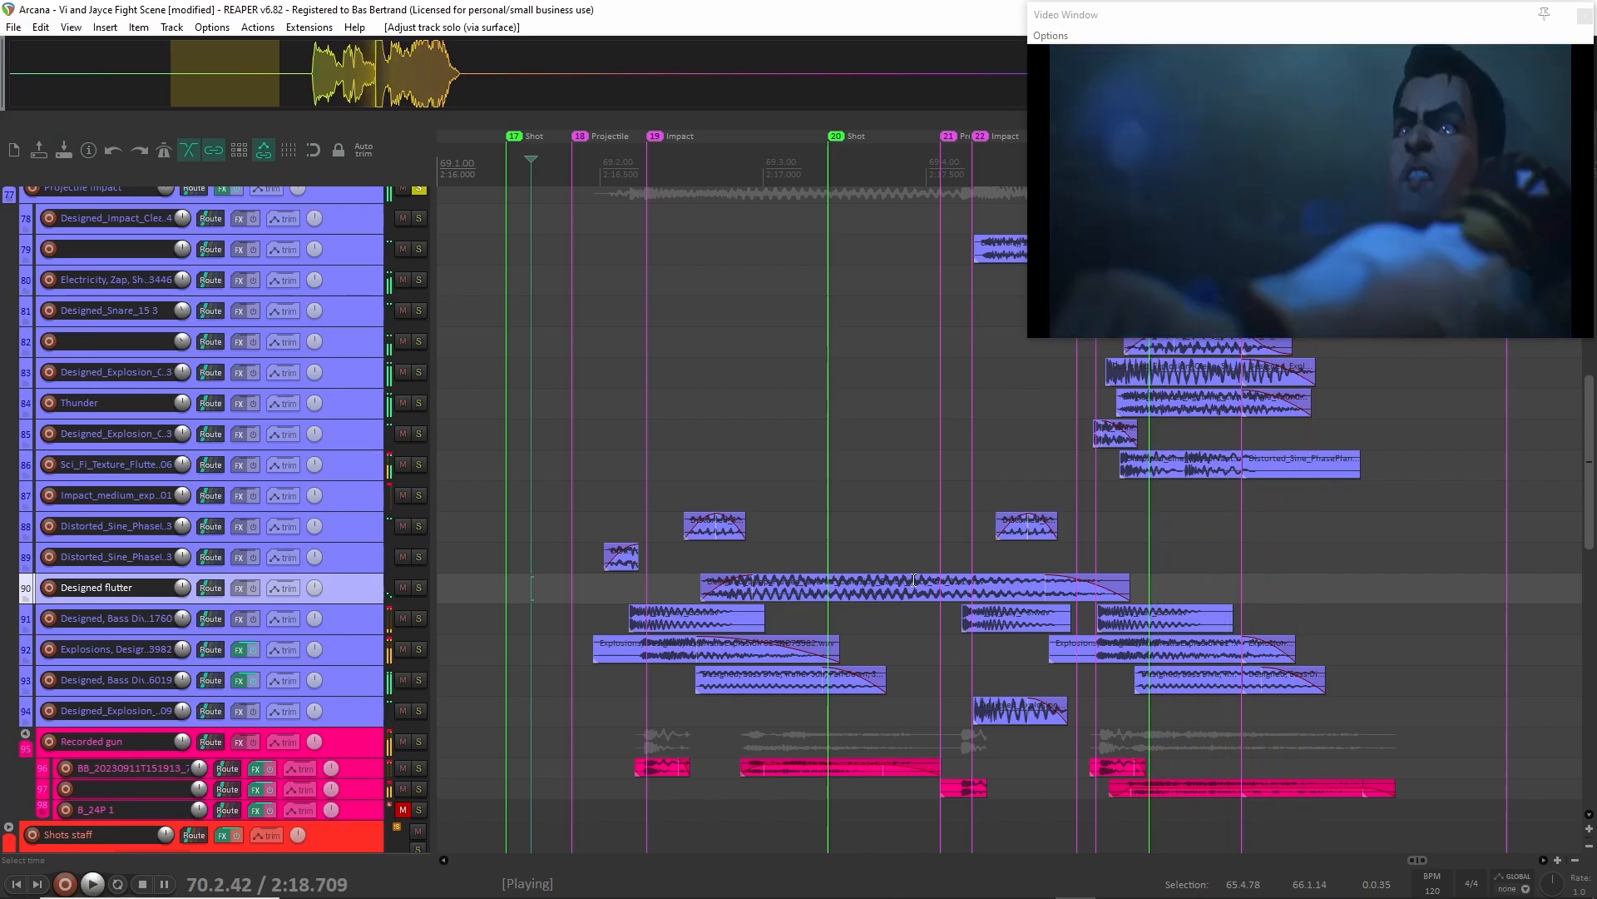
key(space)
Enlarge the child tracks of Projectile impact and select the unnamed track 79 with the electricity zap clip.
scroll(338, 591, up, 3)
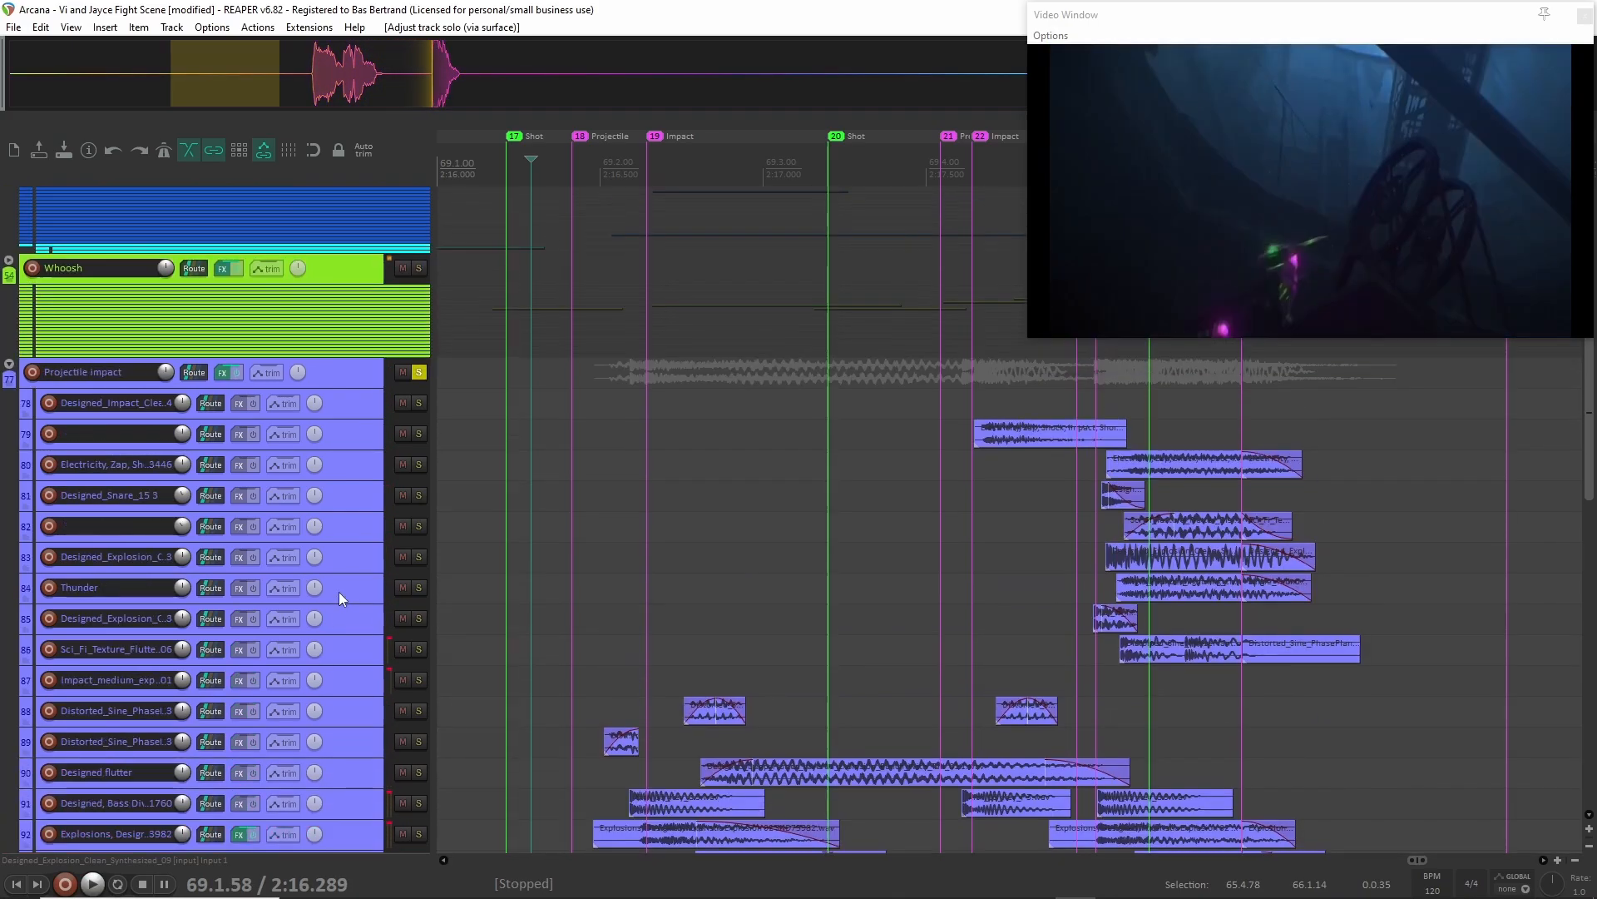
scroll(347, 457, up, 3)
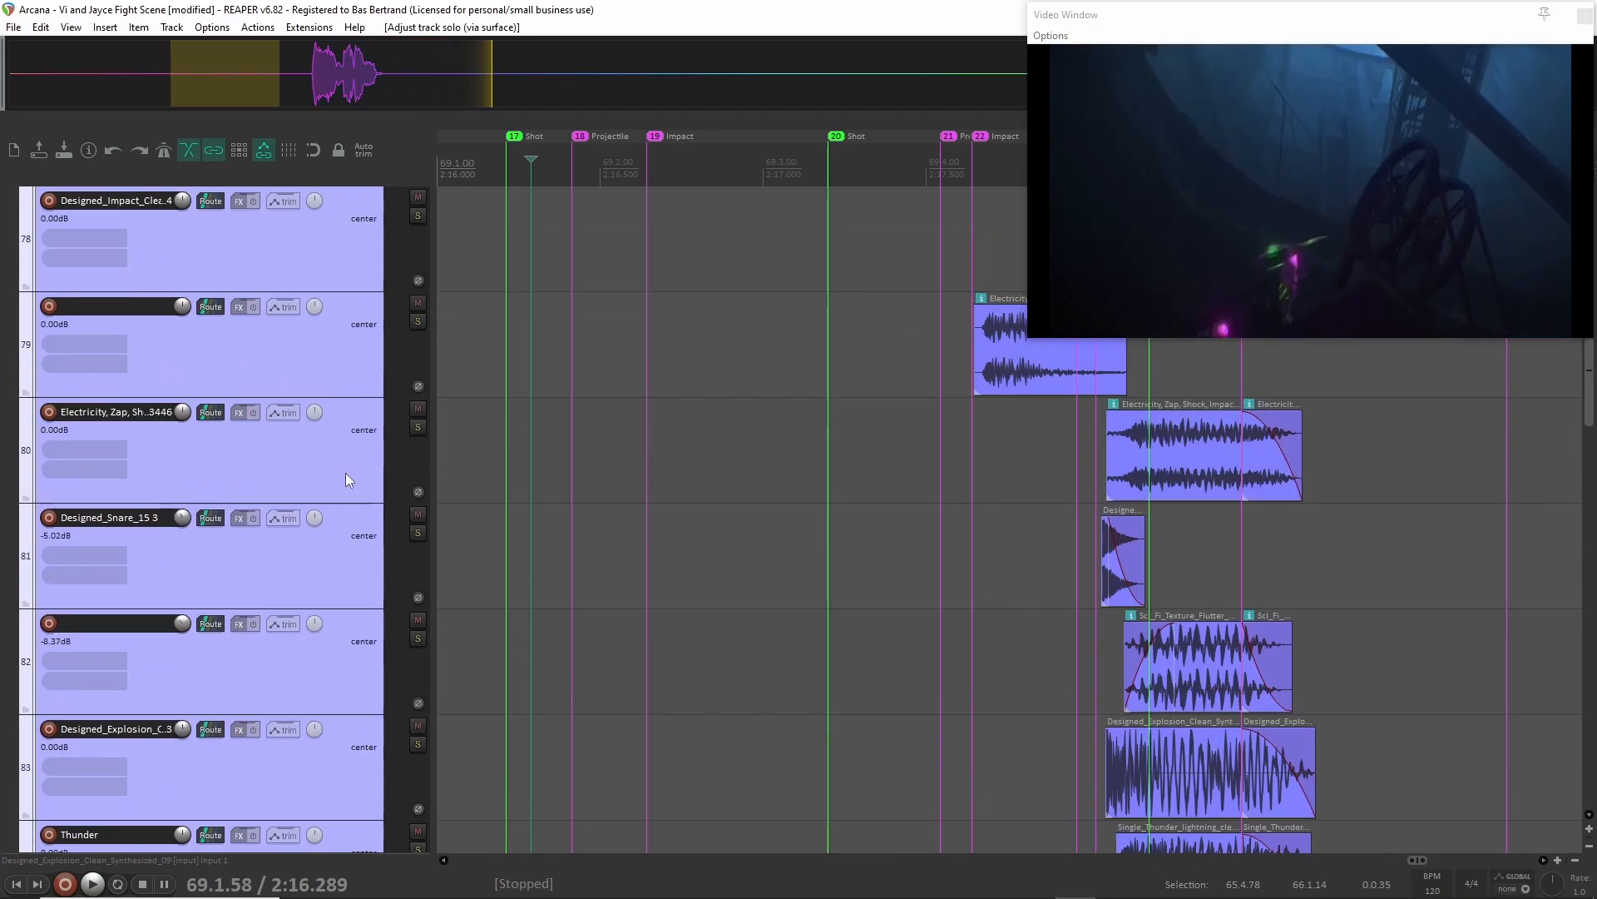
scroll(1015, 742, down, 1)
scroll(998, 767, right, 3)
scroll(998, 767, up, 2)
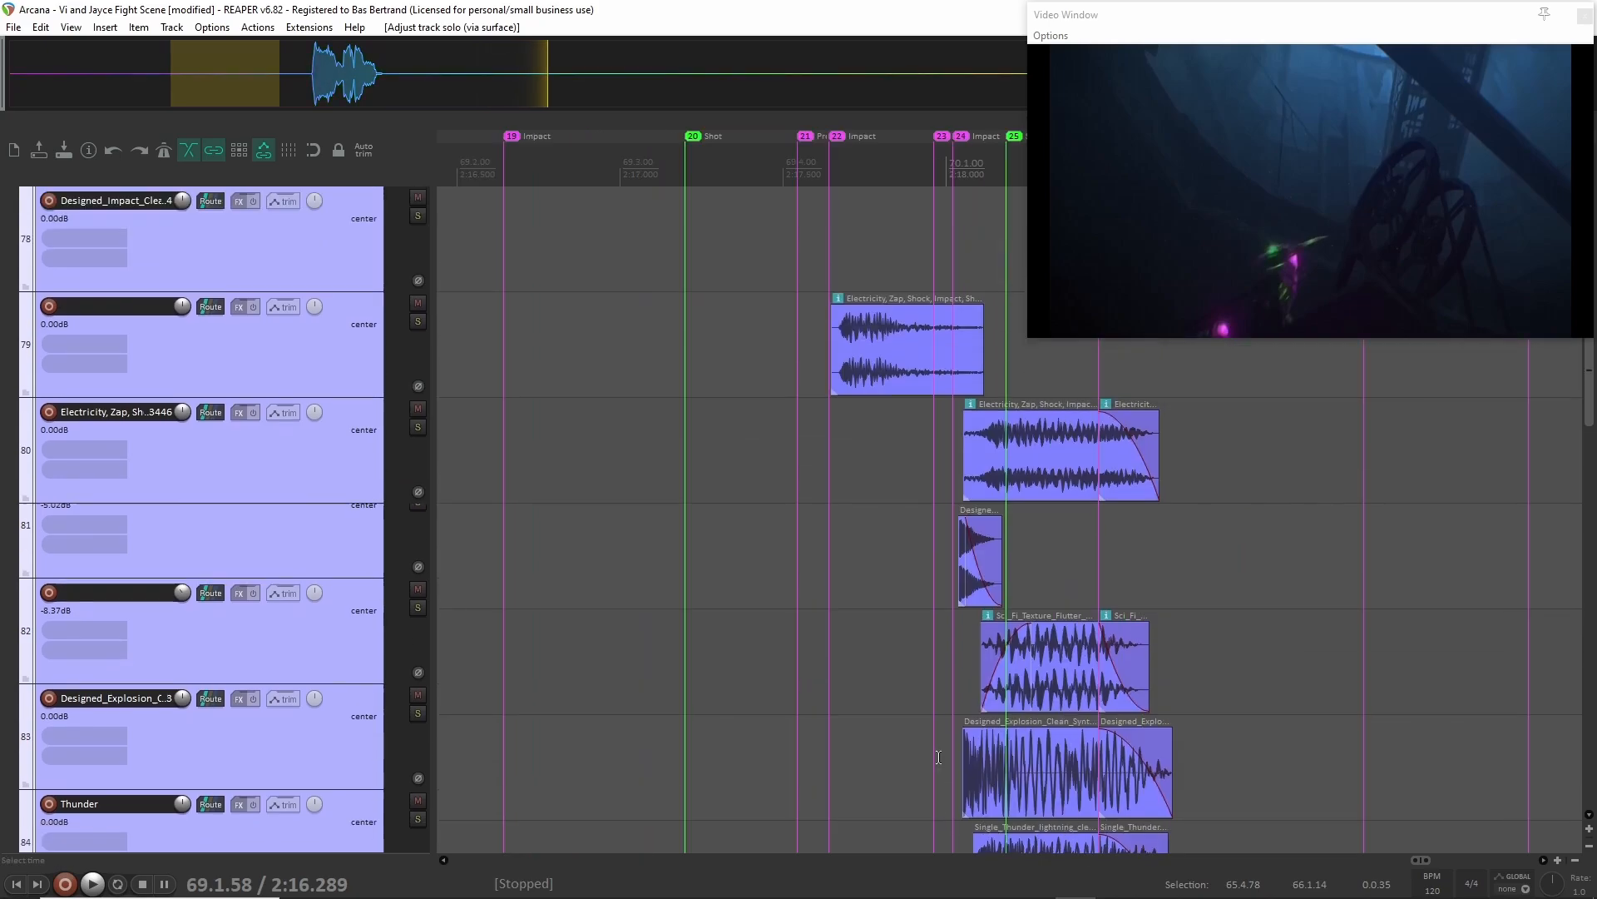
click(318, 385)
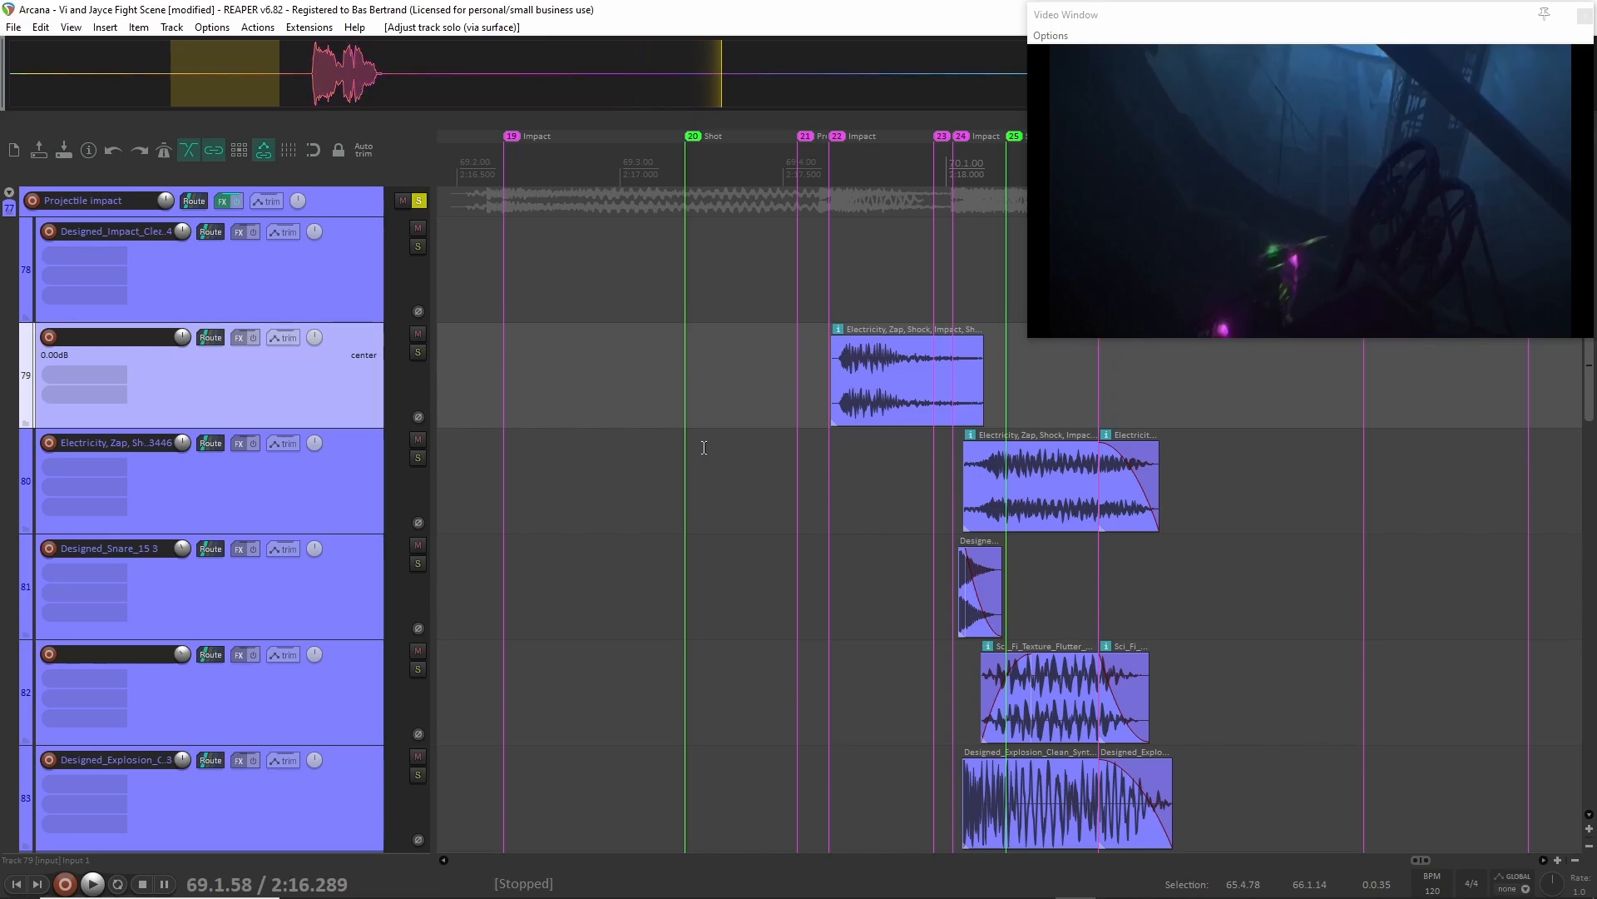
scroll(704, 449, down, 2)
click(332, 420)
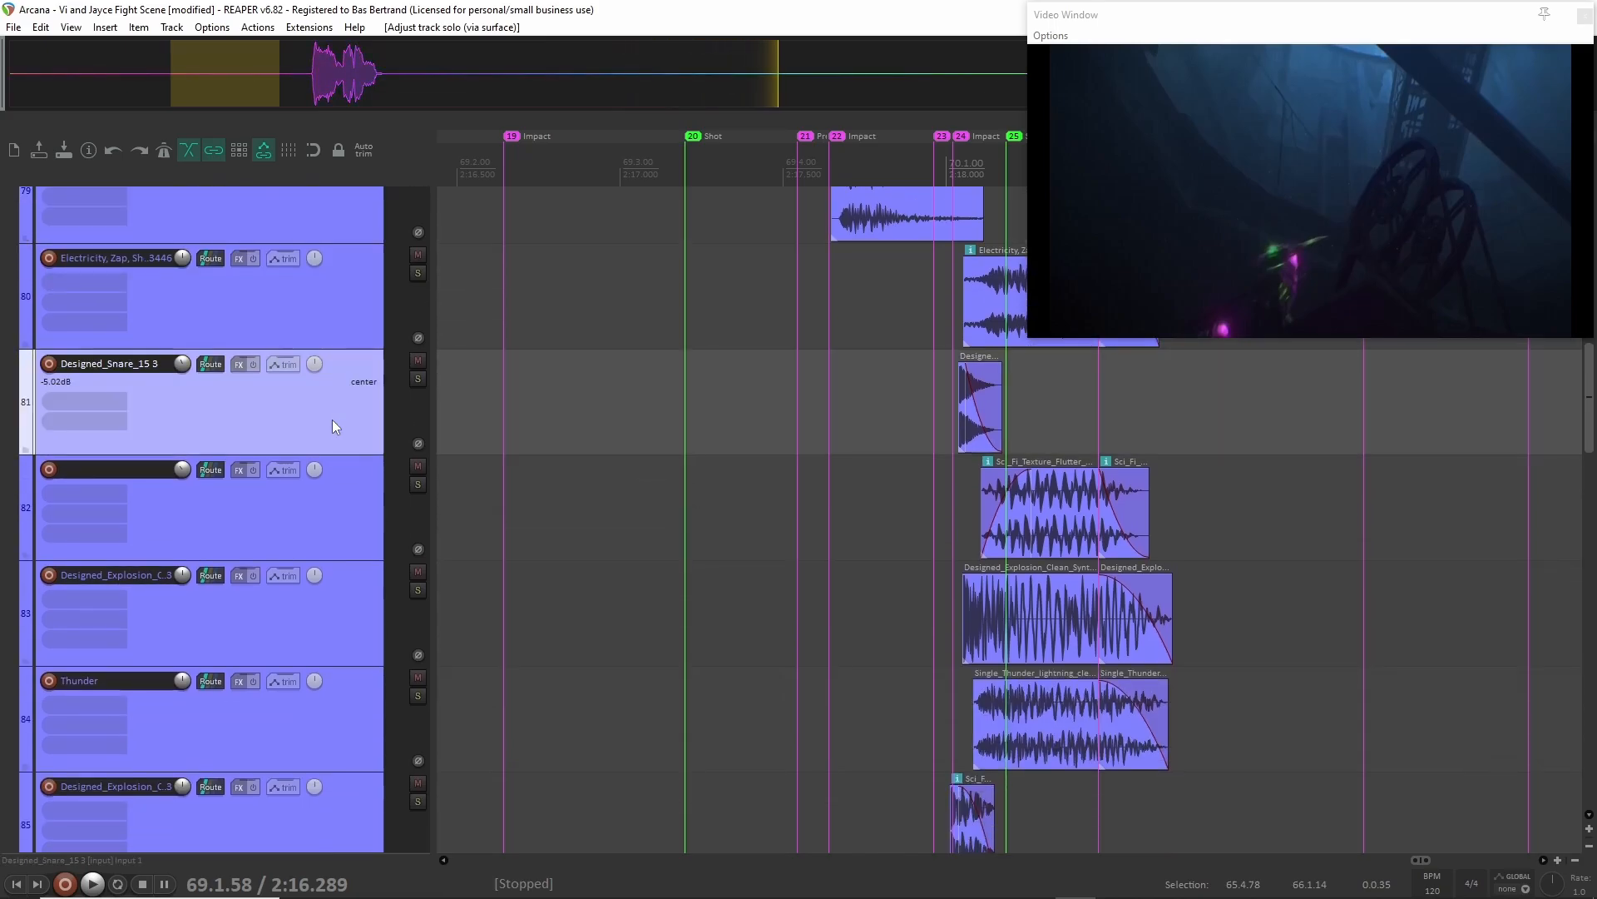
key(F6)
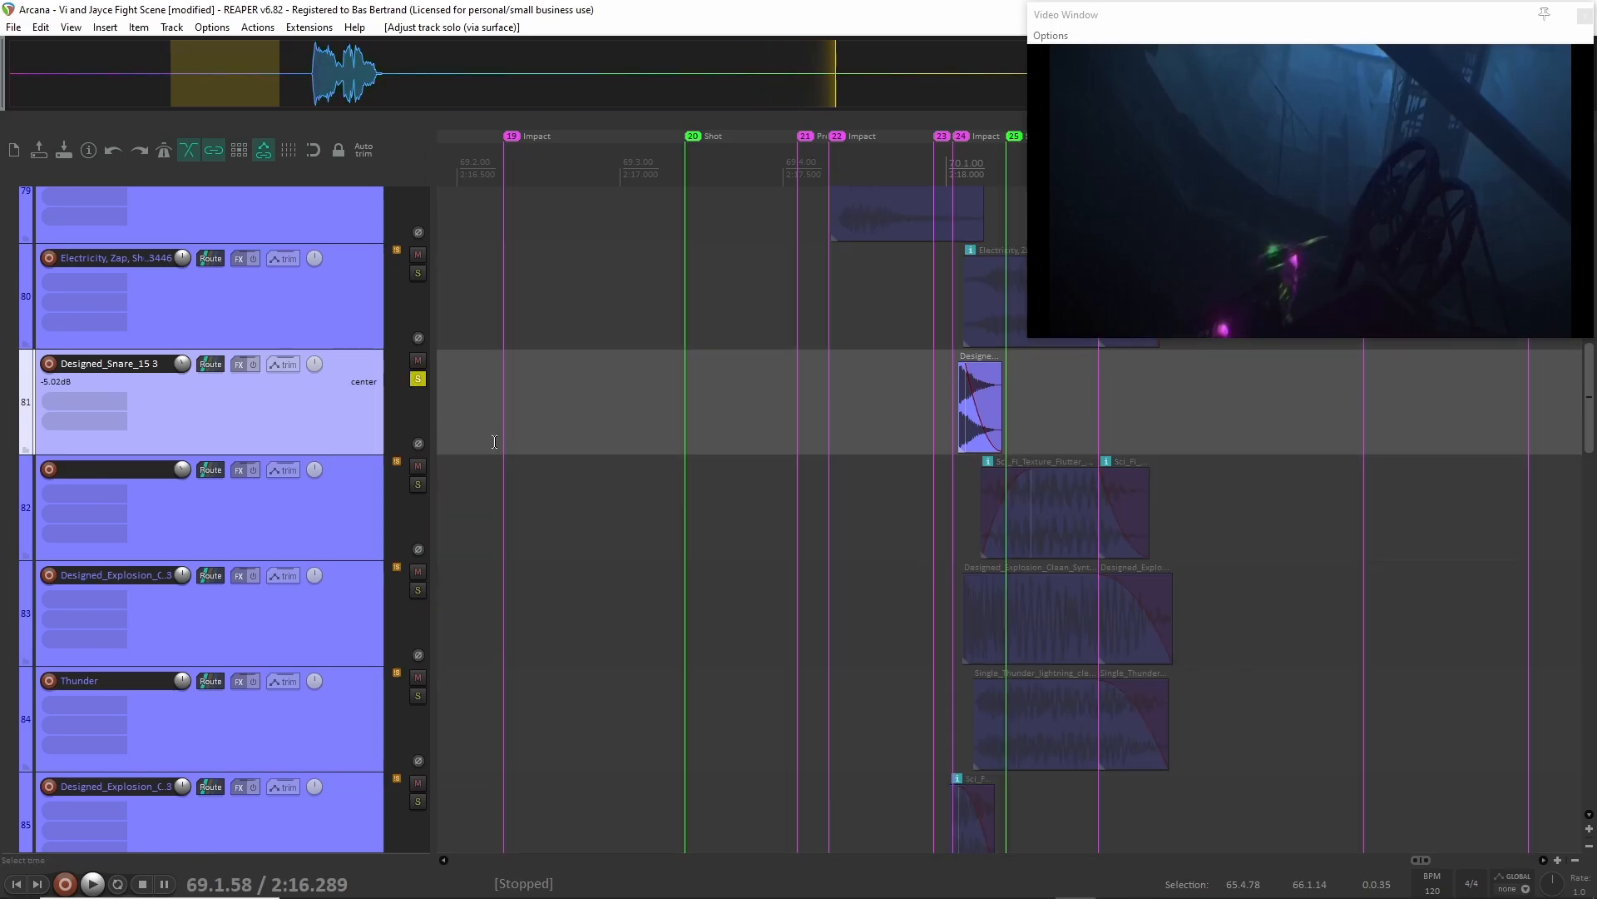
key(F6)
click(327, 544)
scroll(368, 460, up, 1)
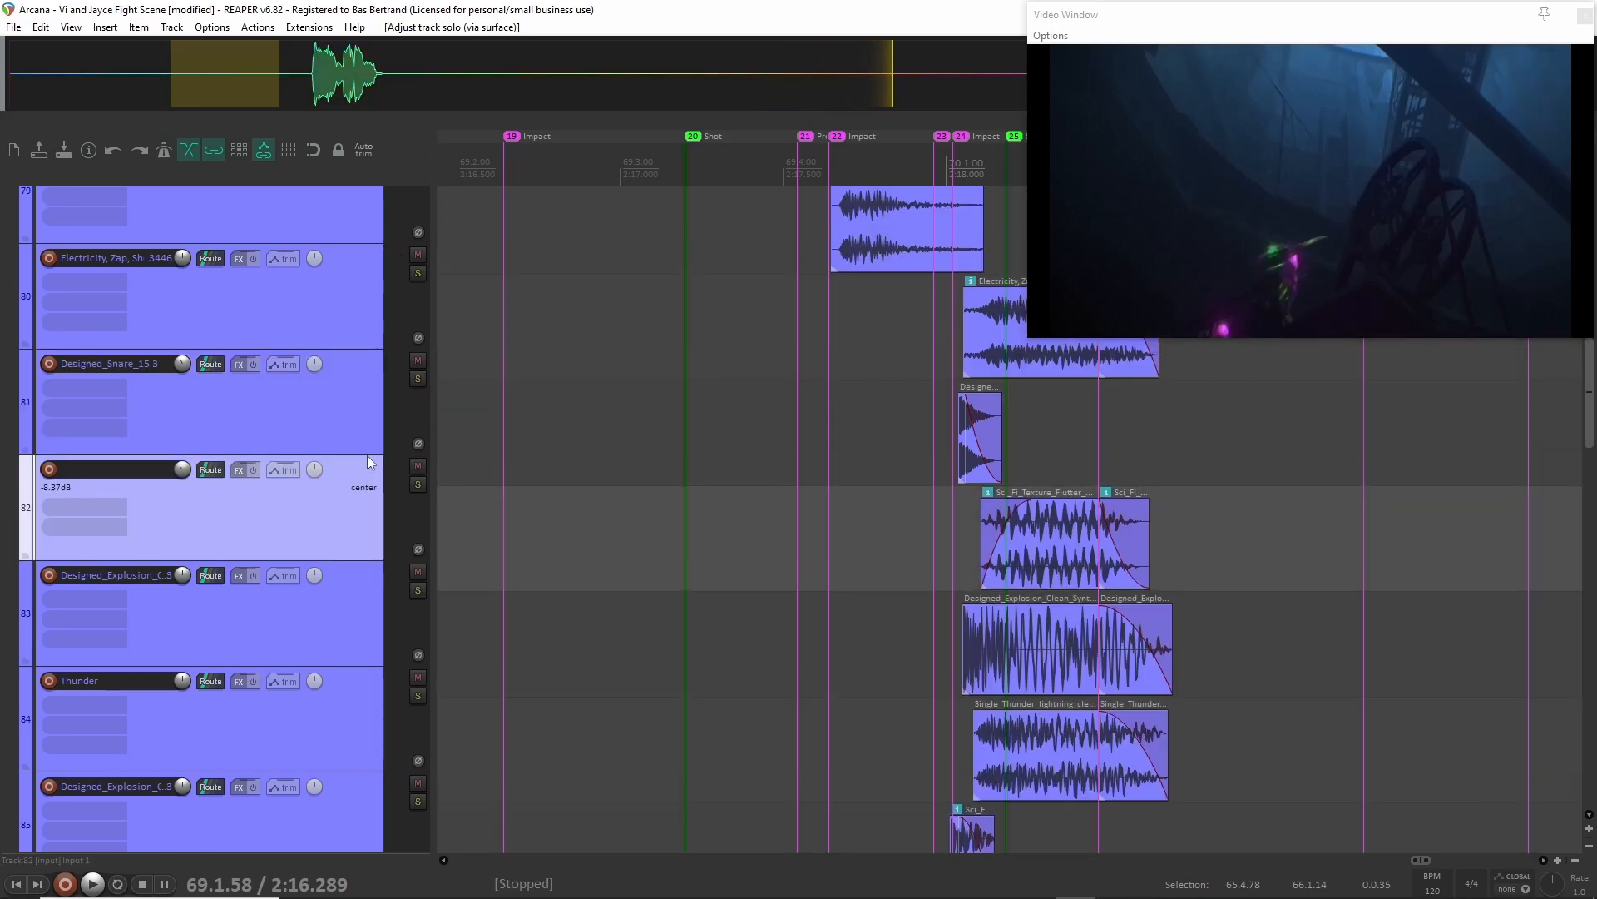
Audition the Electricity, Zap, Shock clip on the unnamed track 79 in solo around 2:17.425.
scroll(367, 456, up, 1)
key(space)
click(306, 372)
key(F6)
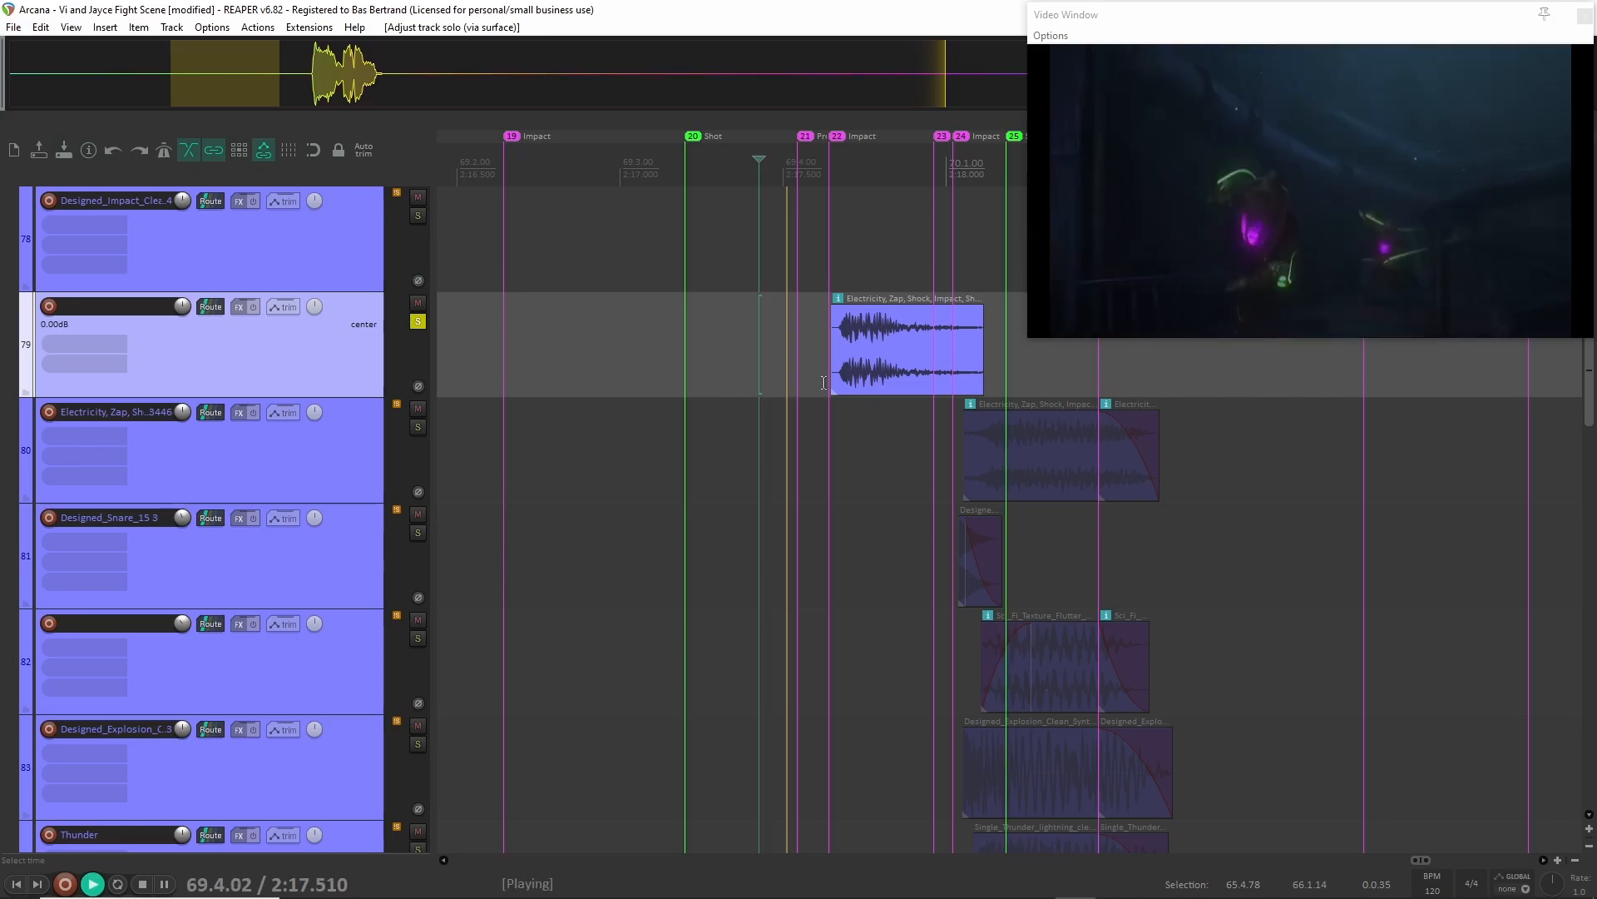
key(F6)
key(space)
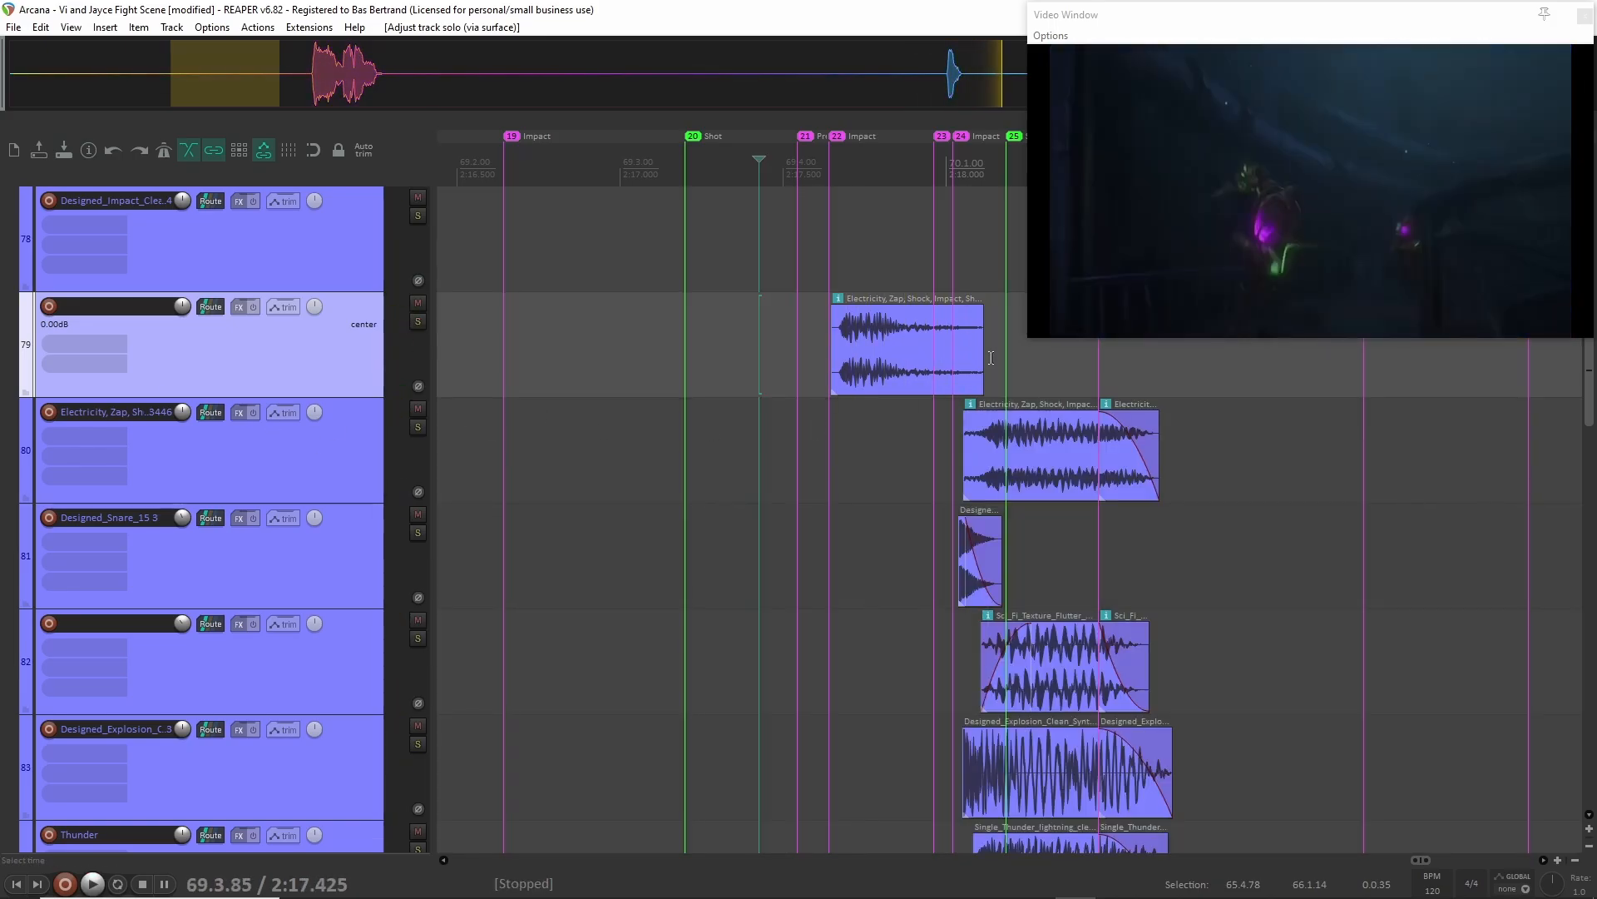
Isolate the Electricity, Zap, Shock layers on tracks 79 and 80 in turn and clear their solos.
key(F6)
click(328, 486)
key(F6)
click(334, 379)
key(F6)
click(352, 477)
key(F6)
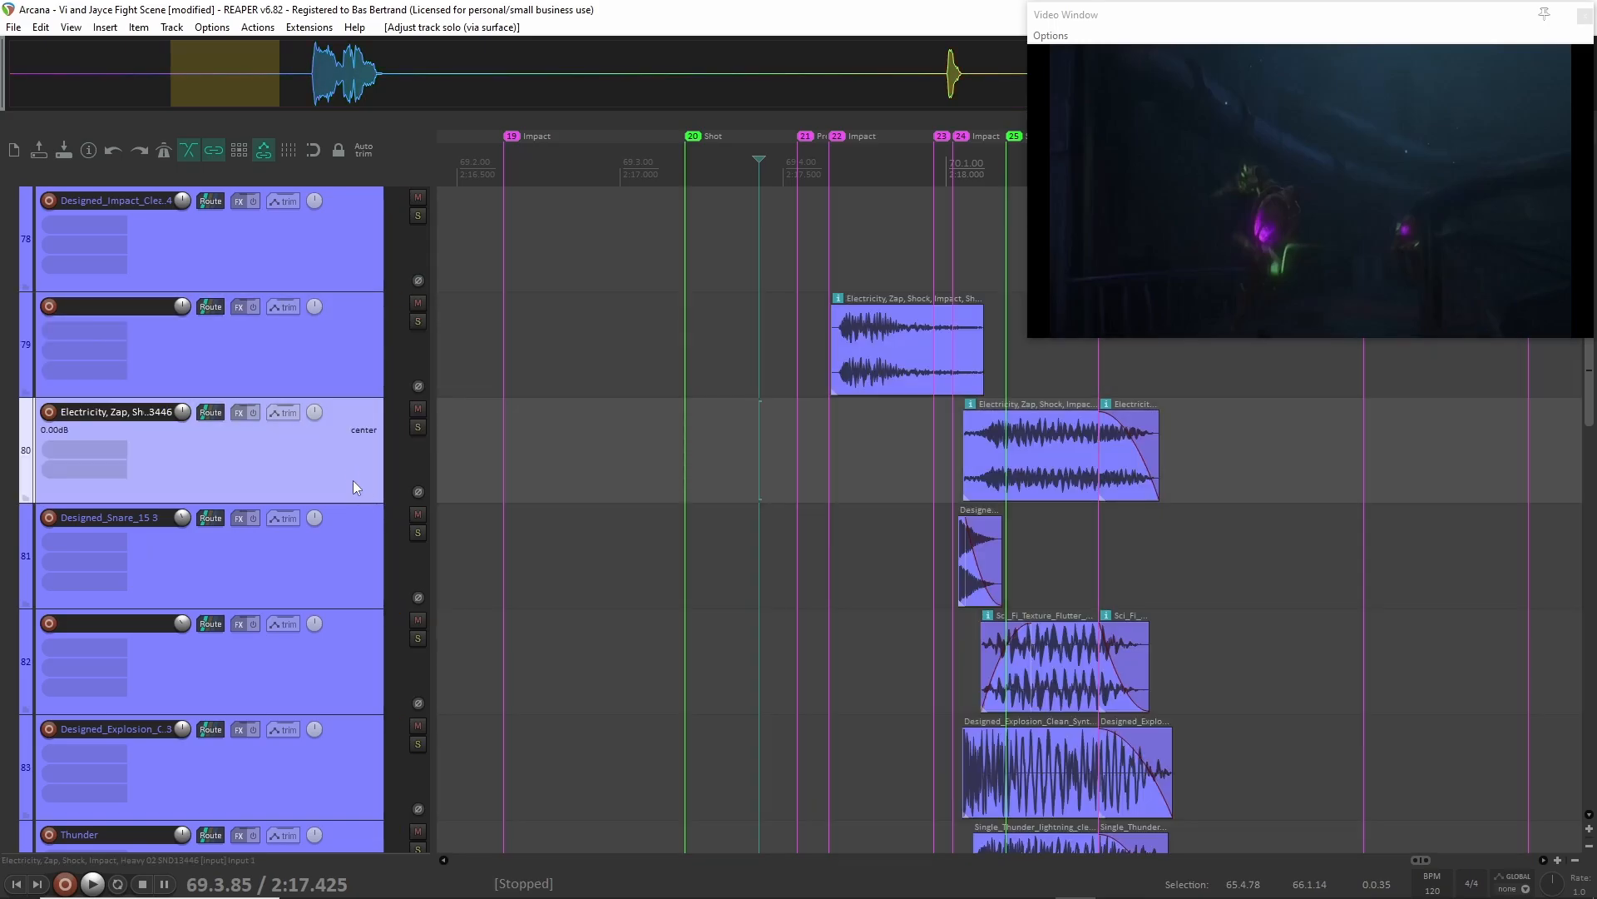
Audition the Sci_Fi_Texture_Flutter clips on track 82 in solo from 2:17.968 and clear the solo.
scroll(332, 577, down, 1)
click(323, 577)
key(F6)
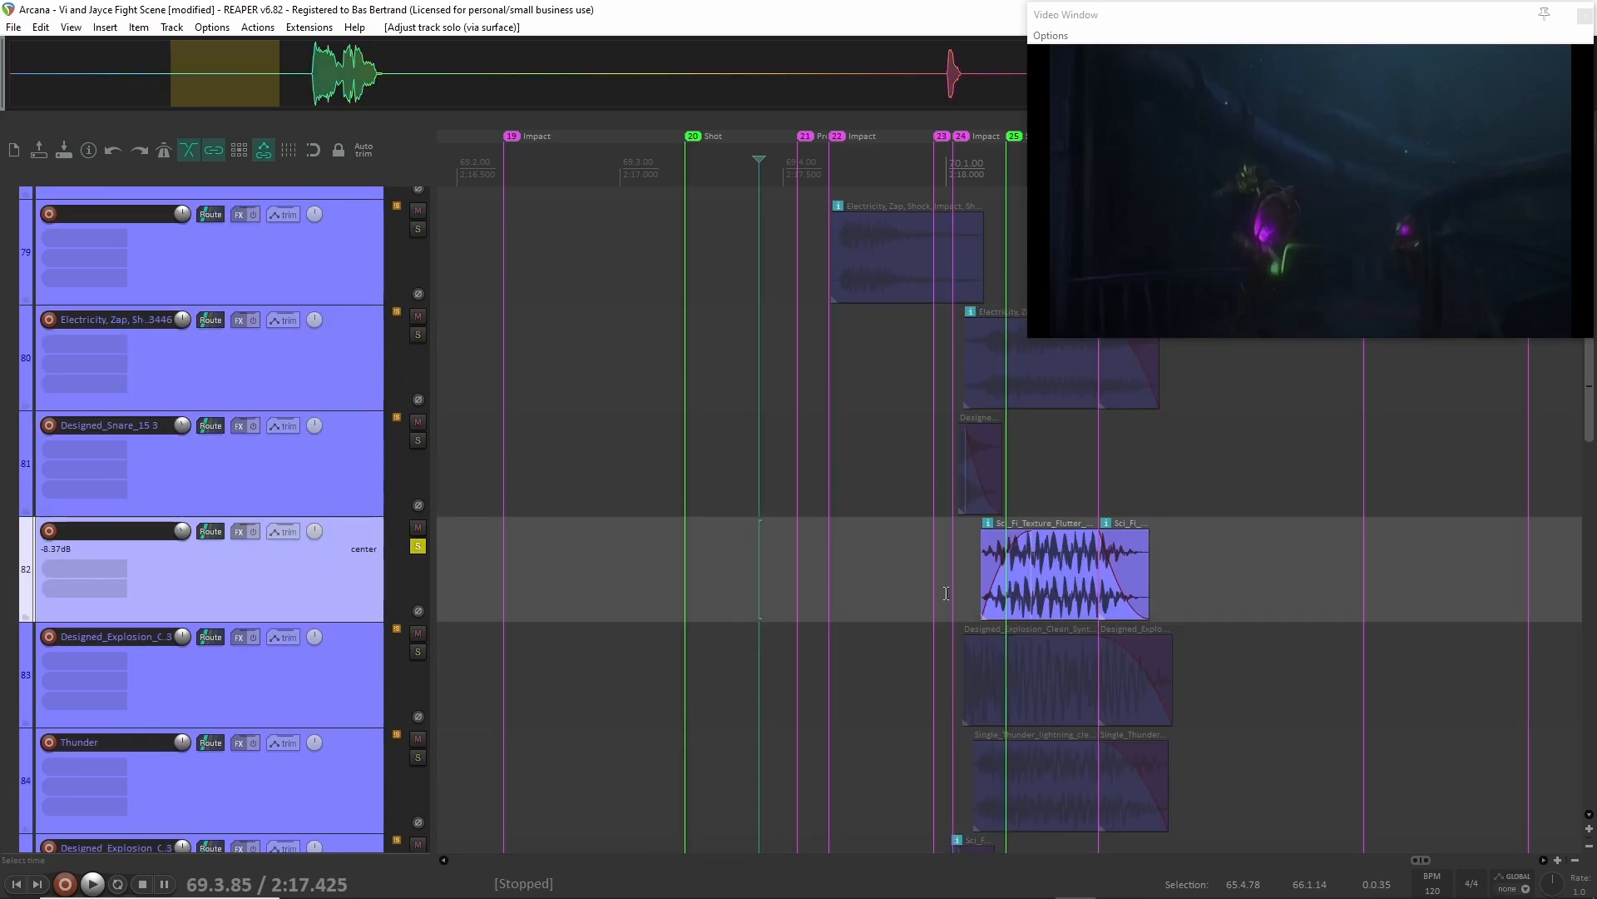
click(936, 575)
key(space)
key(space)
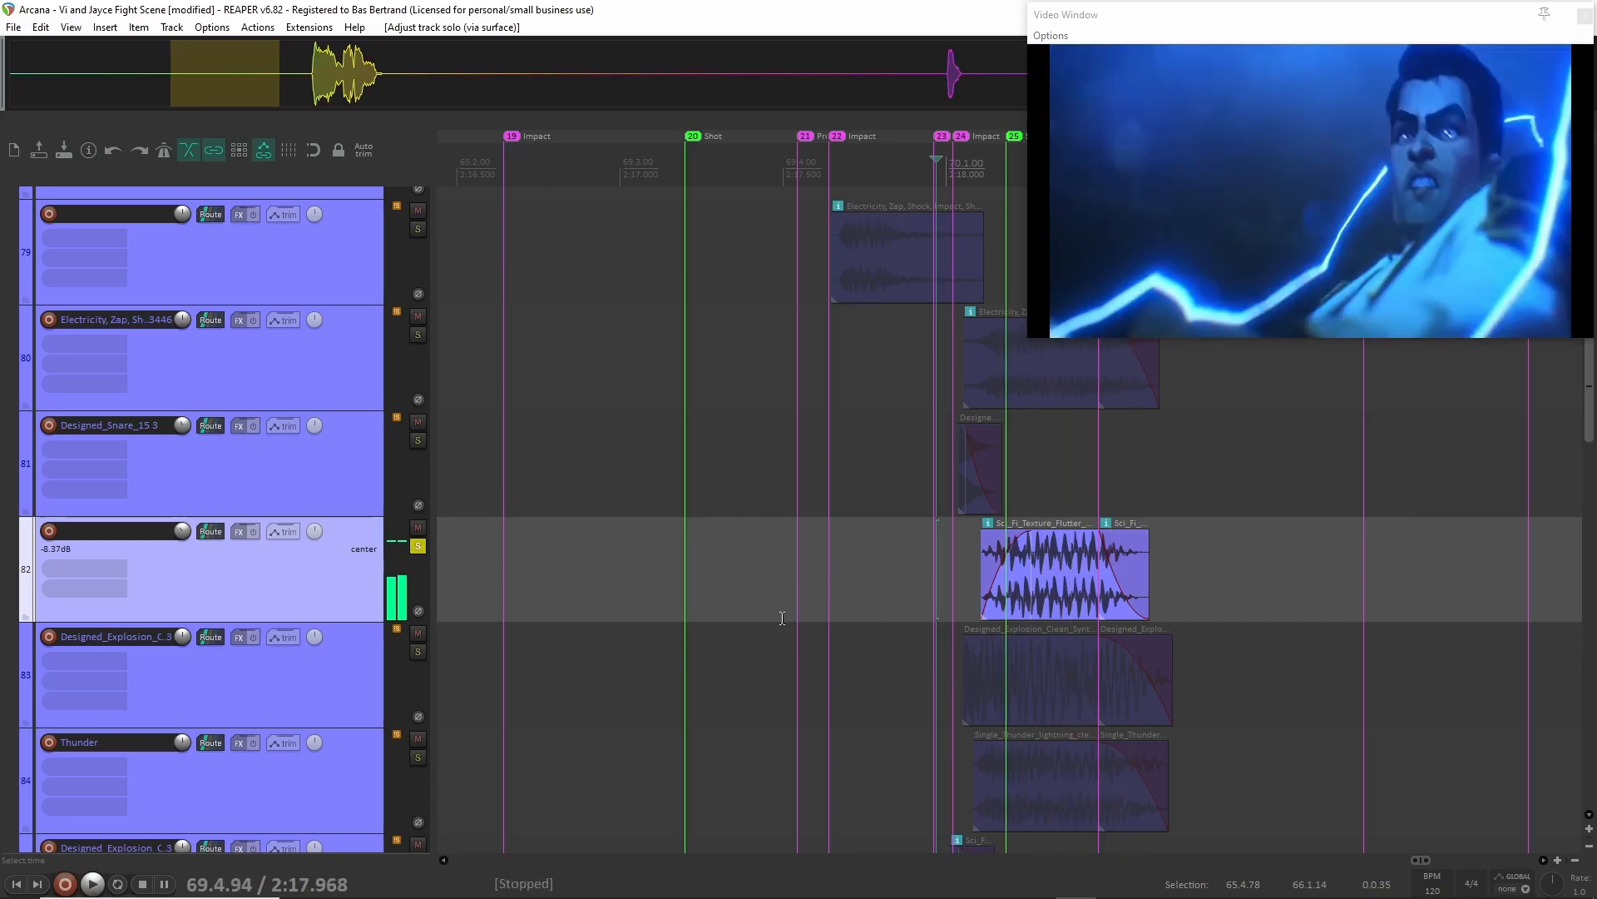
key(F6)
Audition the Designed_Snare_15 3 track in solo from 2:17.871 and clear the solo.
click(333, 465)
key(F6)
click(903, 485)
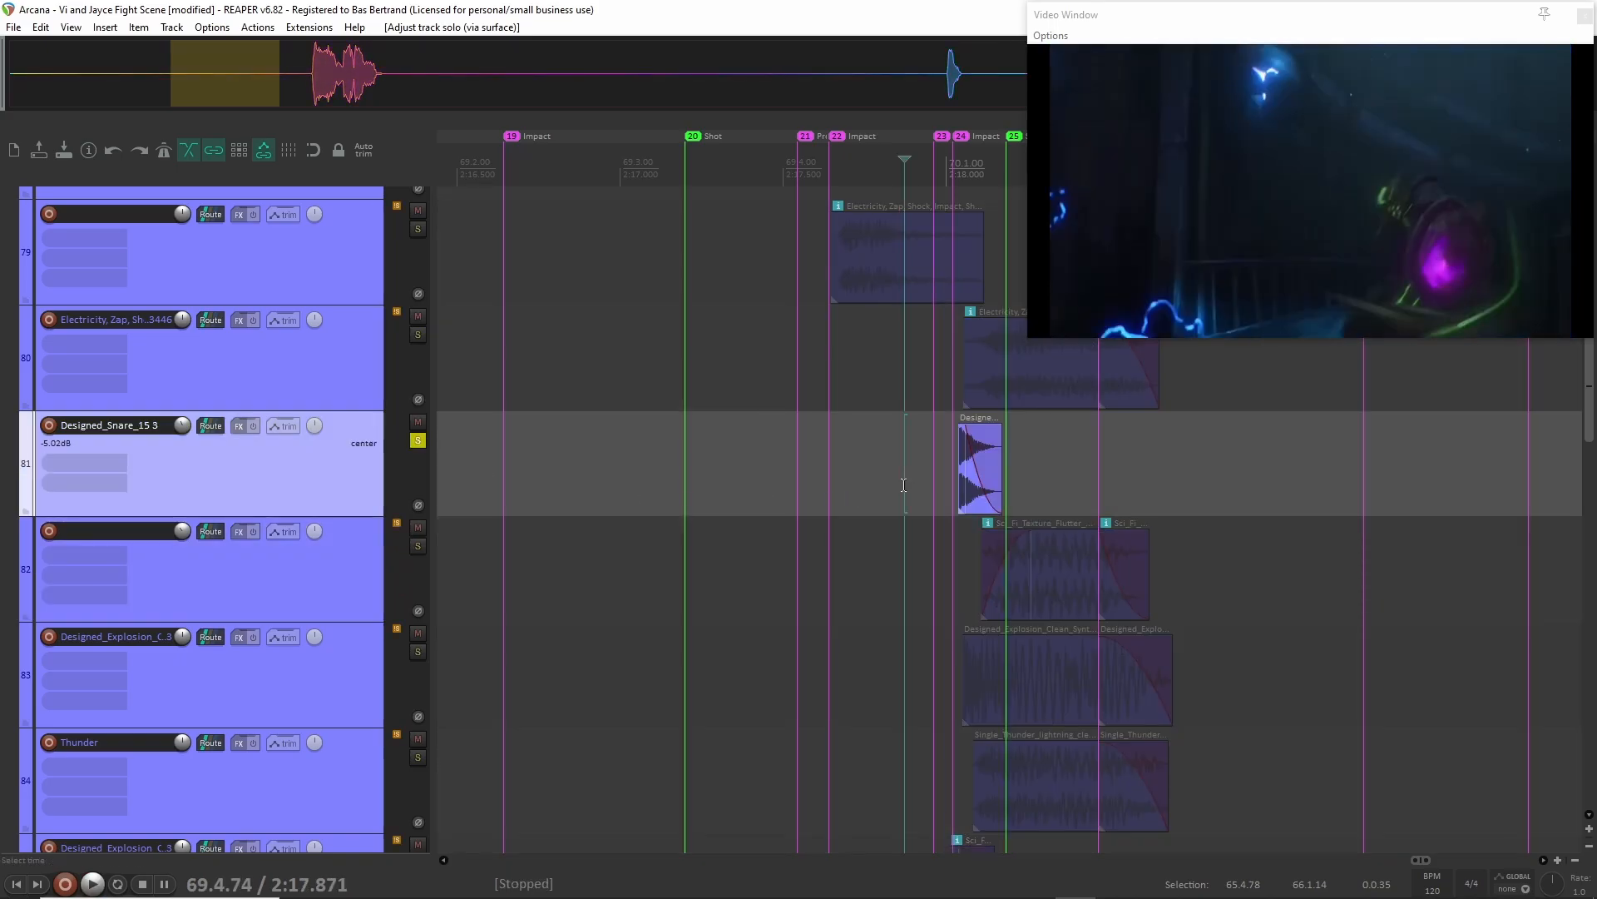
key(space)
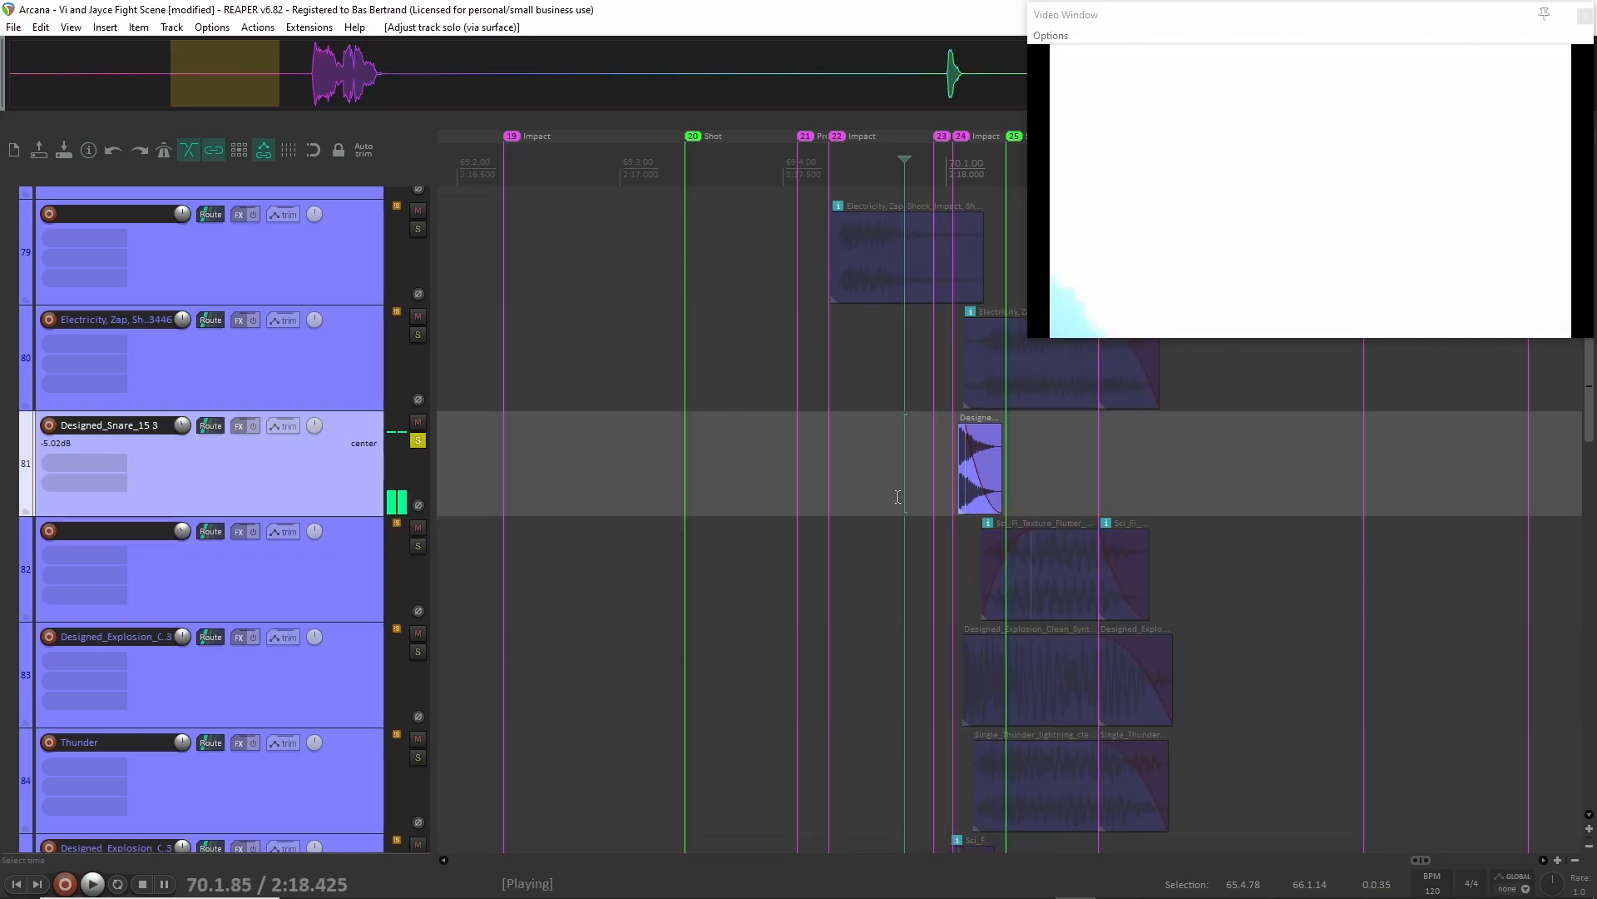
key(space)
key(F6)
Audition the Designed_Explosion_Clean layer on track 83 in solo from 2:17.759 and clear the solo.
scroll(401, 513, down, 1)
click(339, 597)
key(F6)
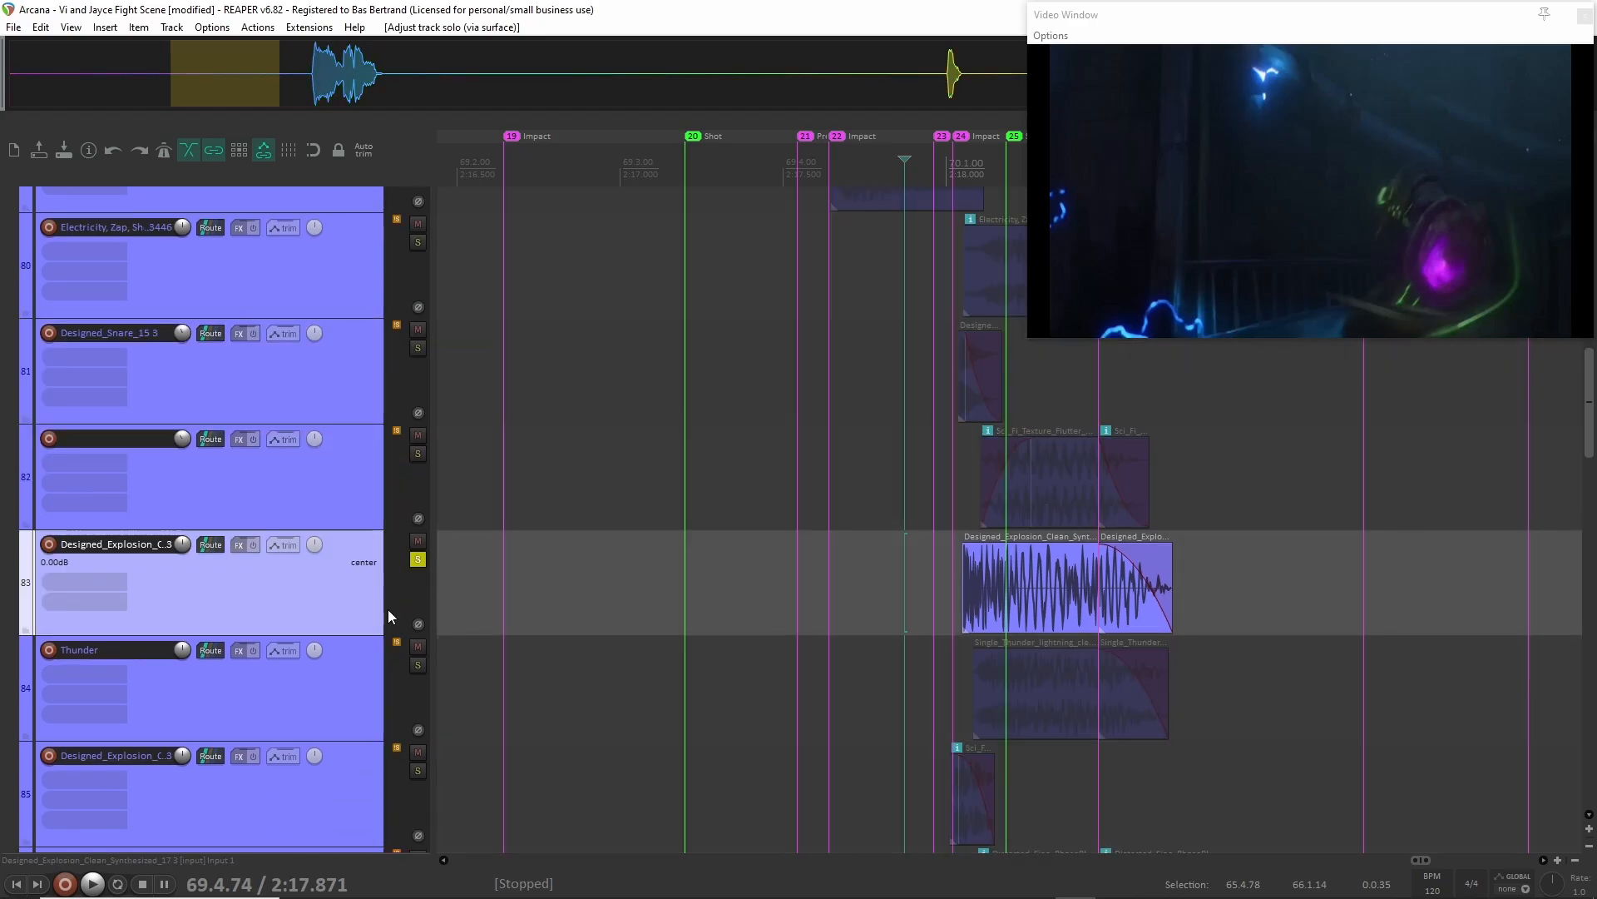
click(867, 581)
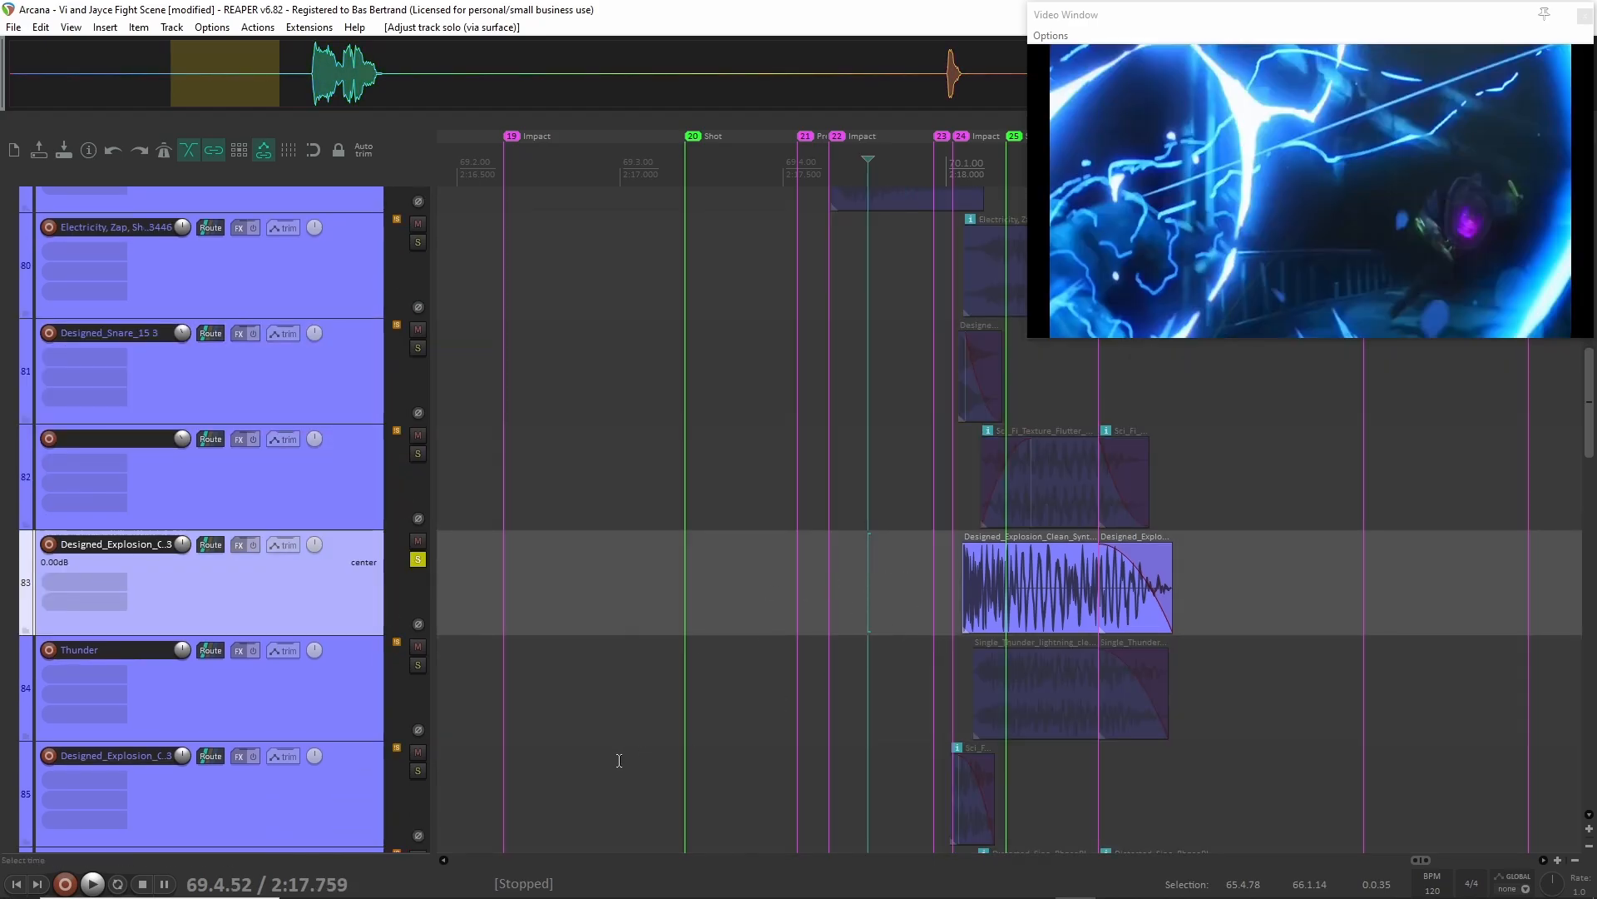
key(space)
key(space)
key(F6)
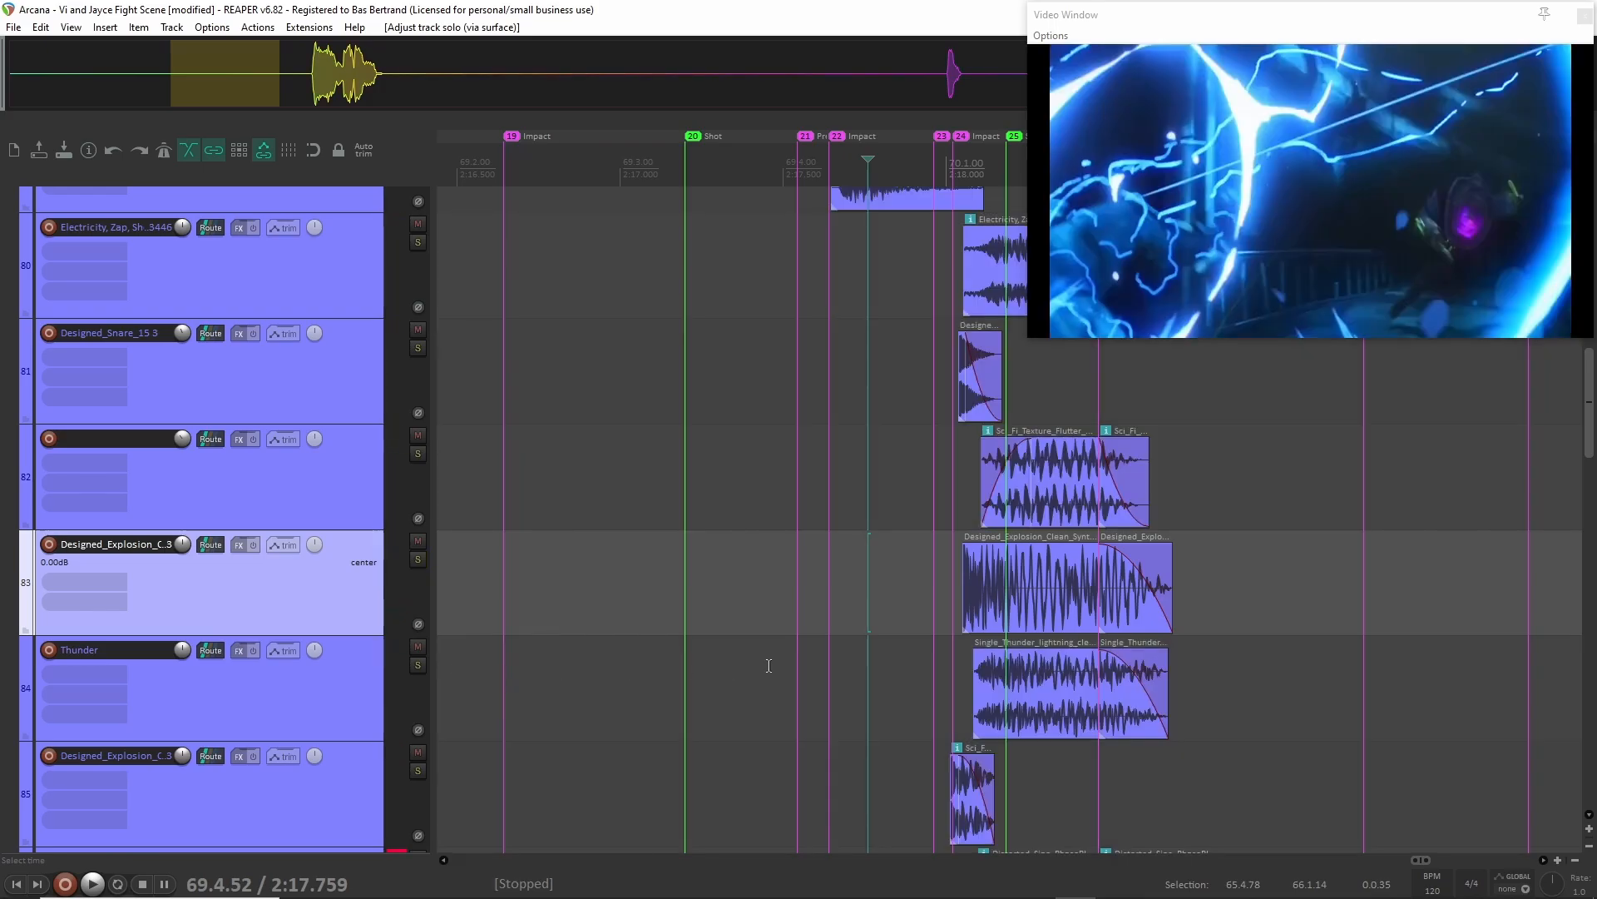
Audition the Thunder track in solo from 2:17.759 and clear the solo.
scroll(768, 665, down, 1)
click(363, 568)
key(F6)
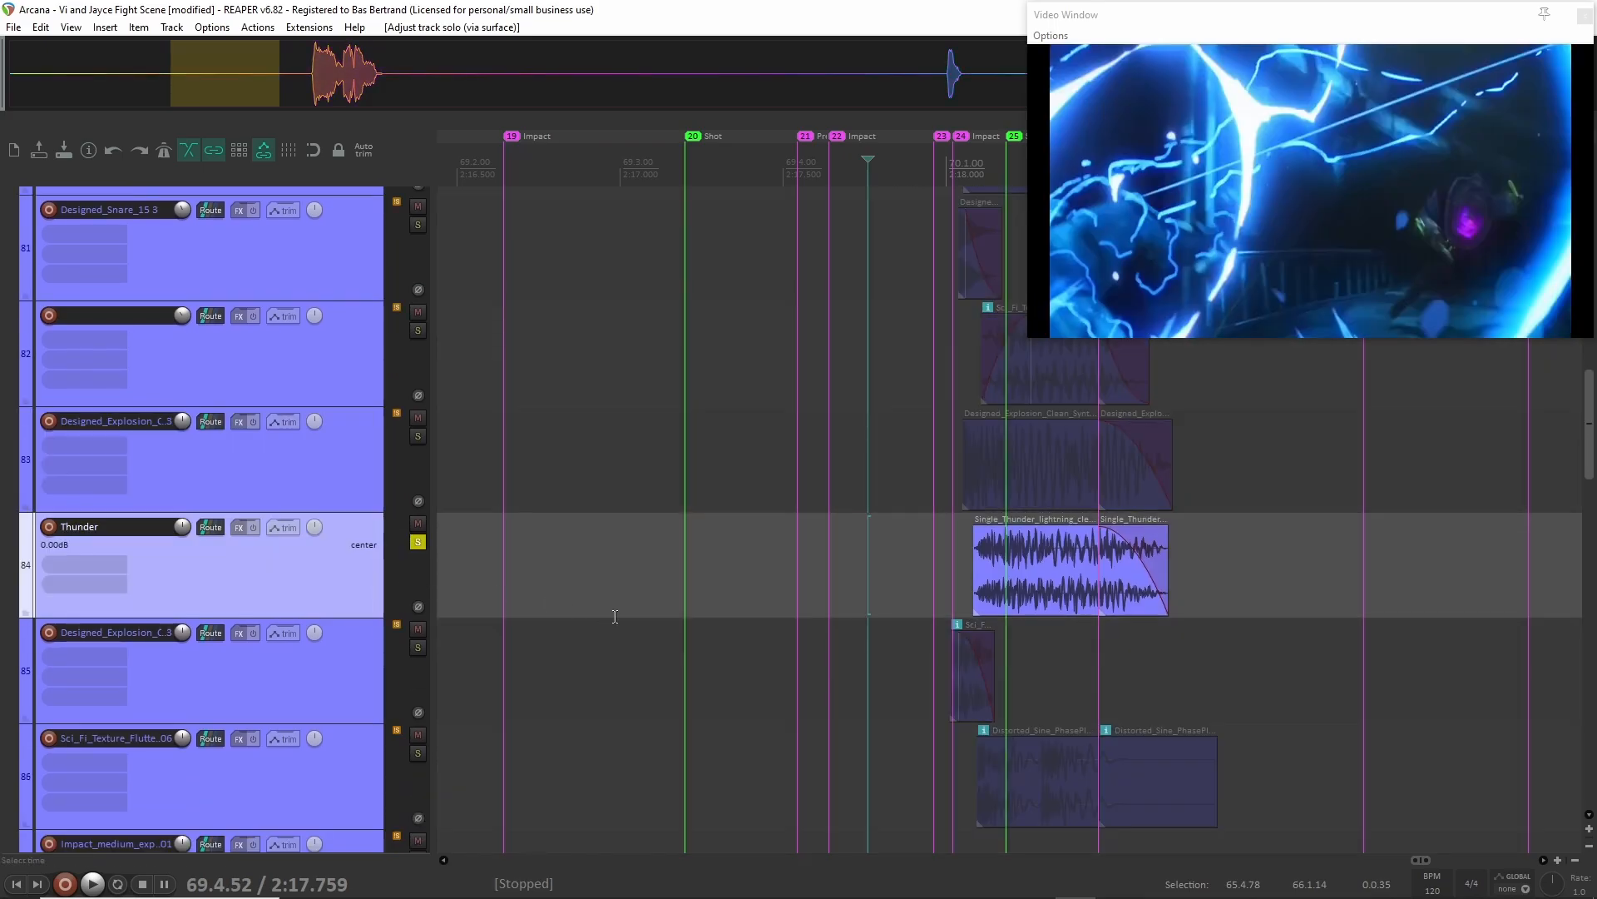
key(space)
key(space)
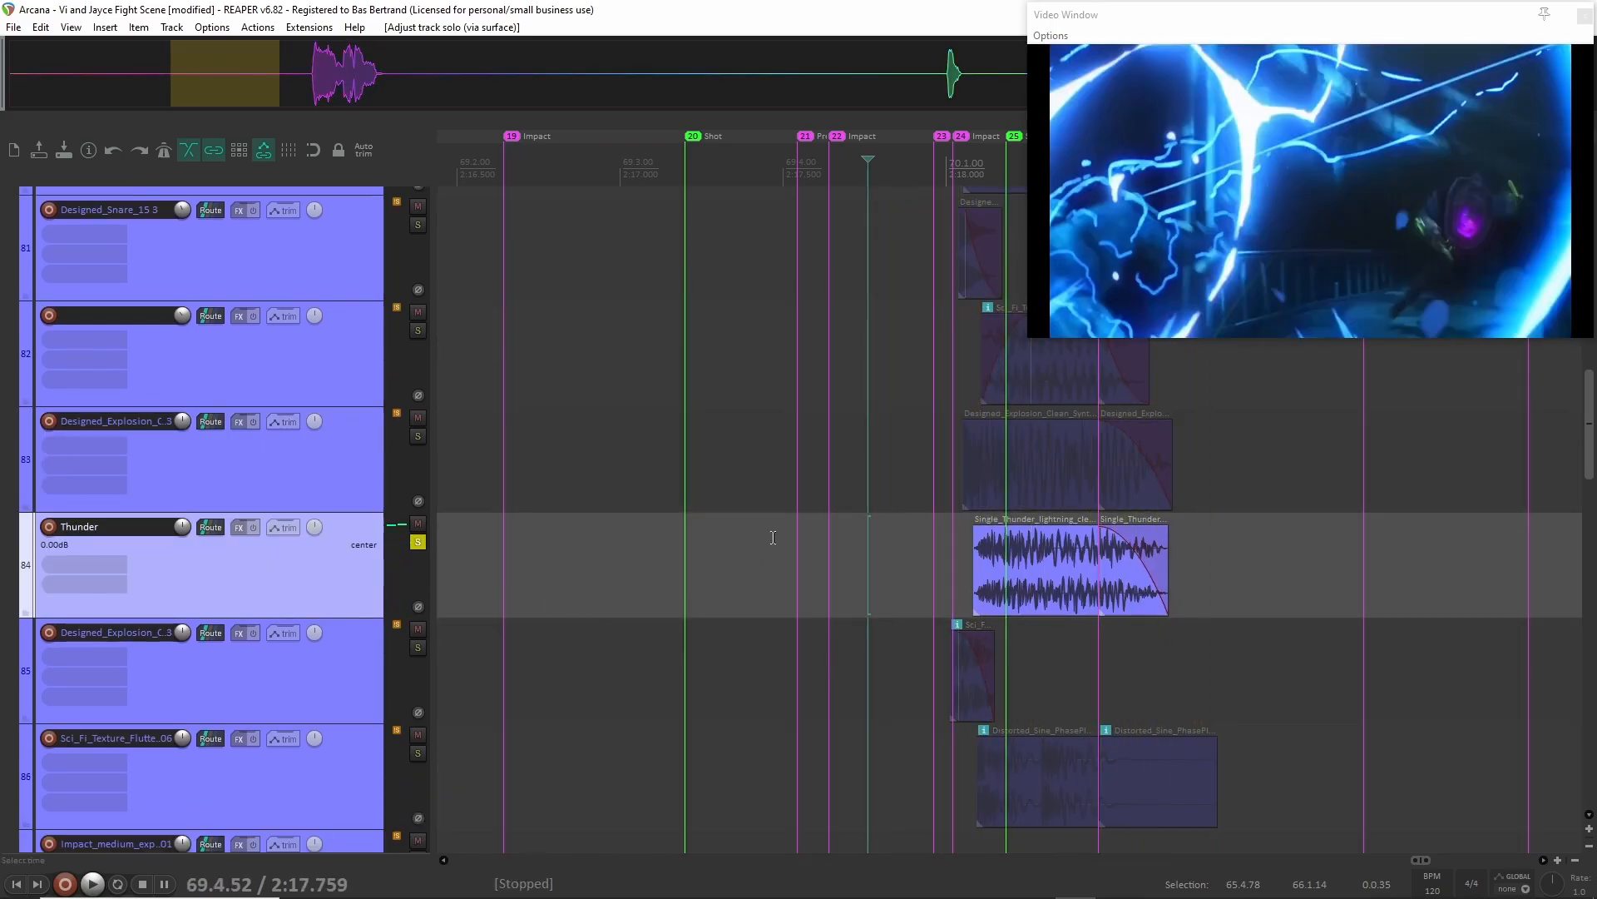
key(F6)
Select the impact clips on tracks 83 to 86 together, and examine the first Sci_Fi_Texture_Flutter clip on track 82.
scroll(771, 536, down, 2)
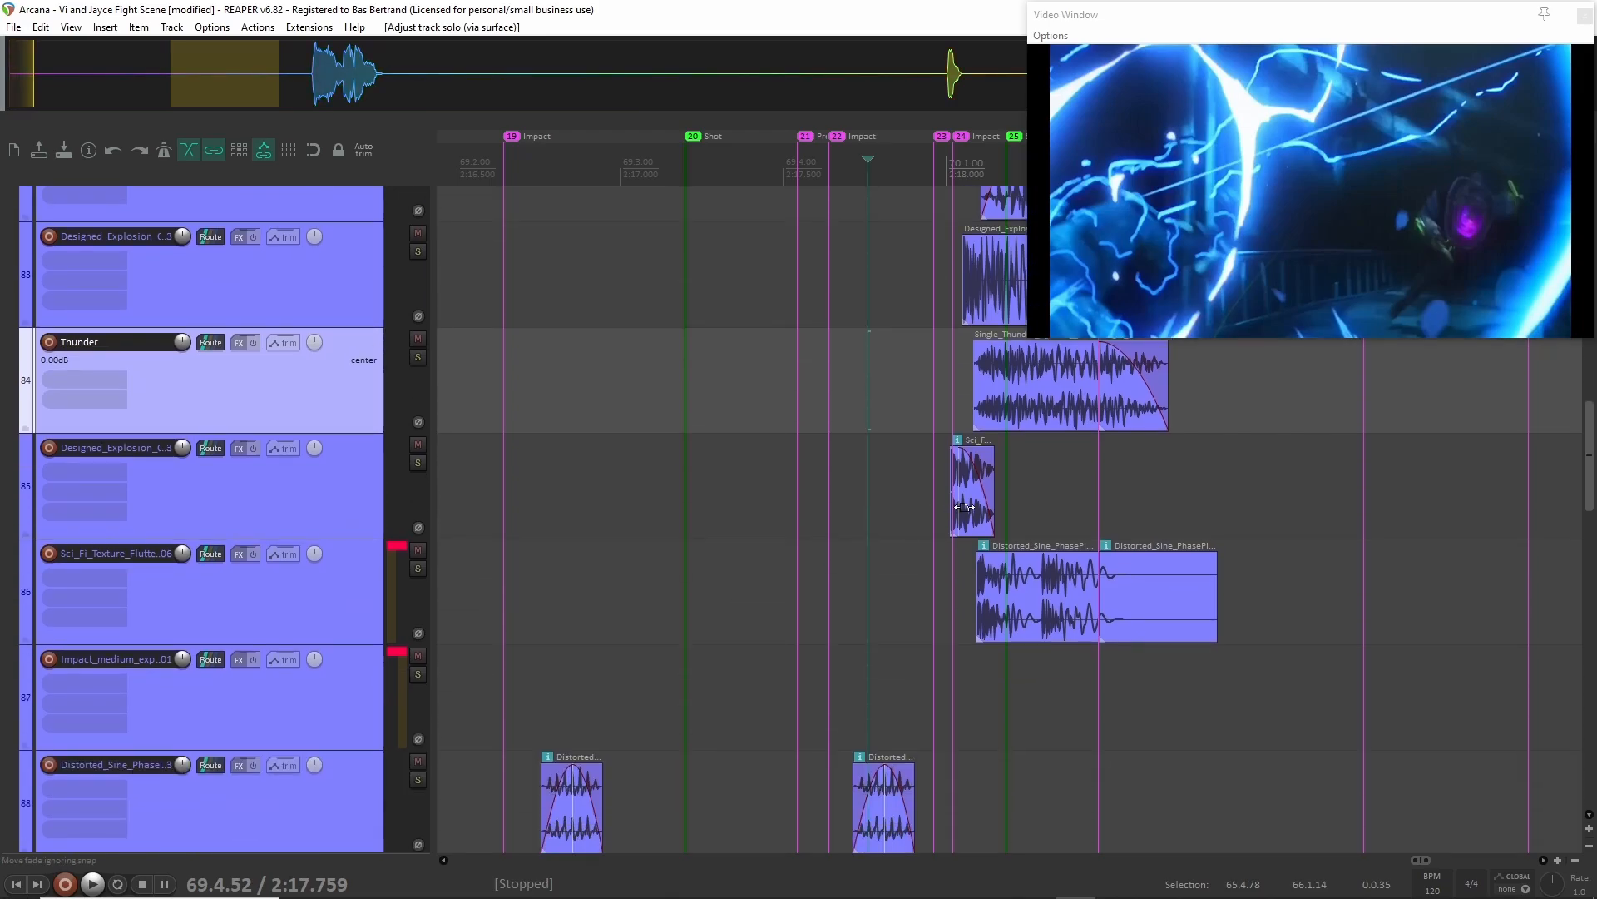
drag(641, 258, 1186, 636)
scroll(1186, 636, right, 3)
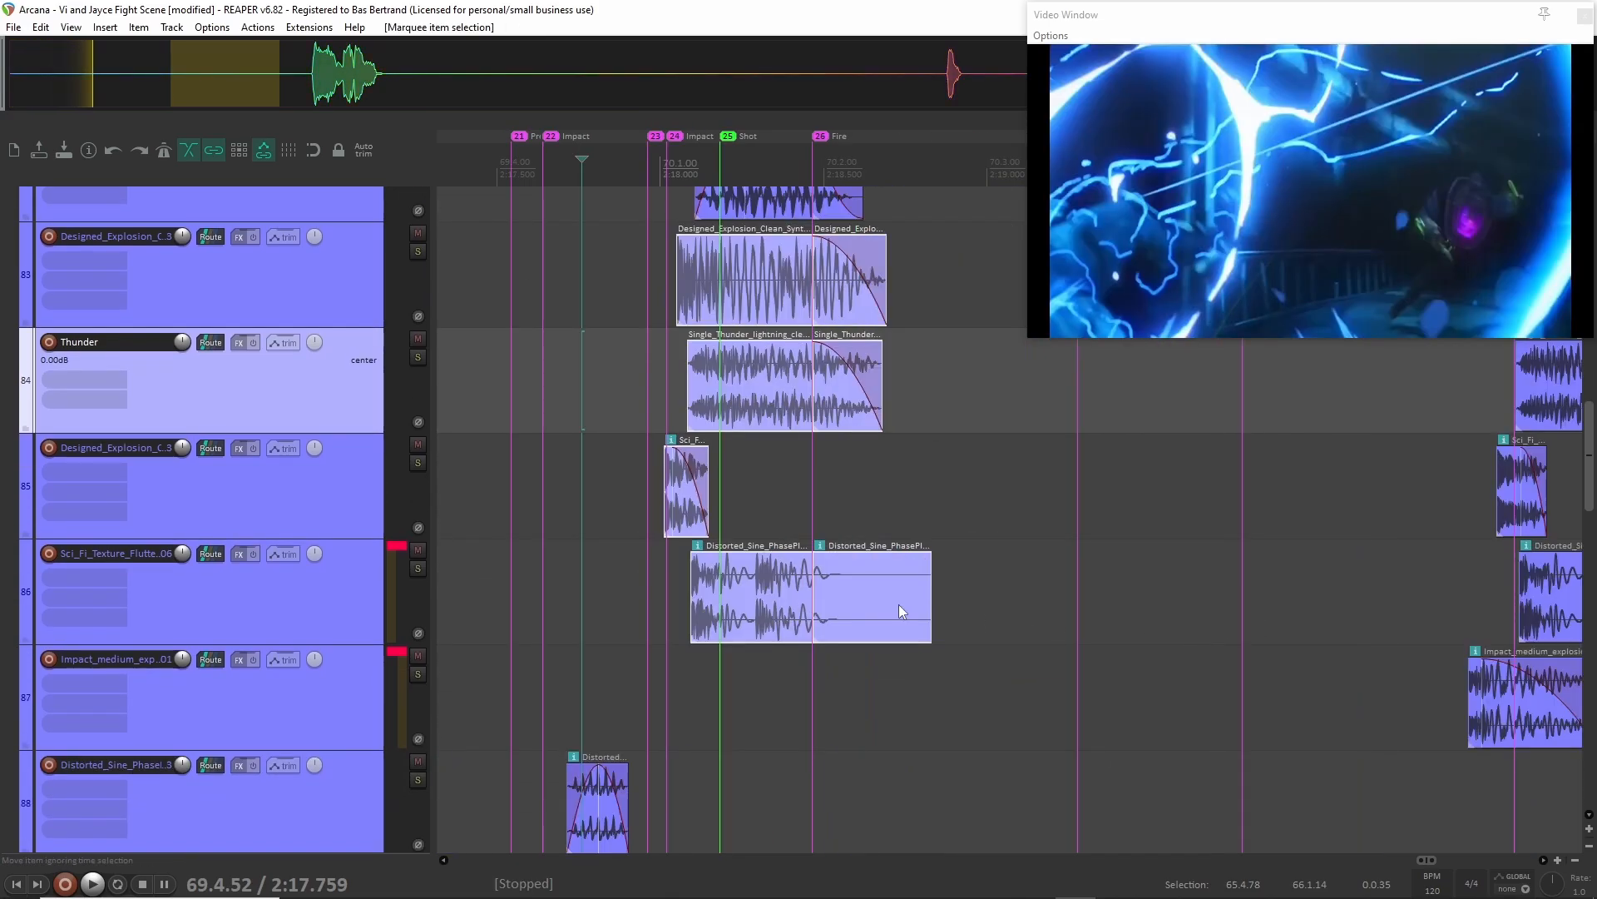
scroll(898, 604, up, 4)
click(800, 286)
scroll(732, 373, up, 1)
scroll(729, 376, down, 3)
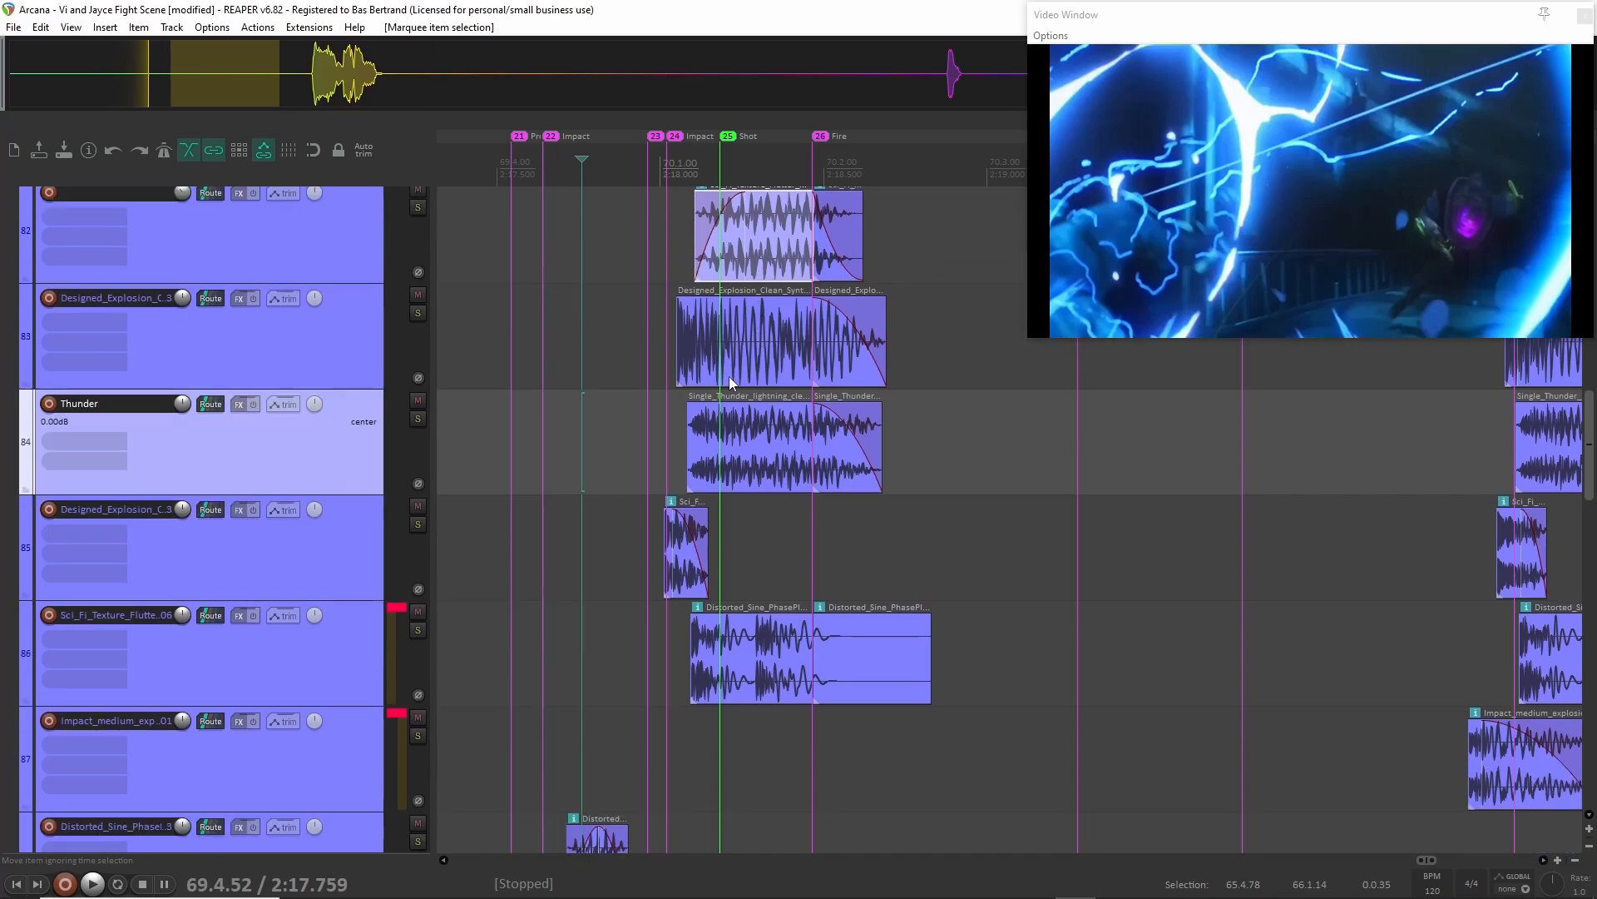
scroll(717, 384, down, 1)
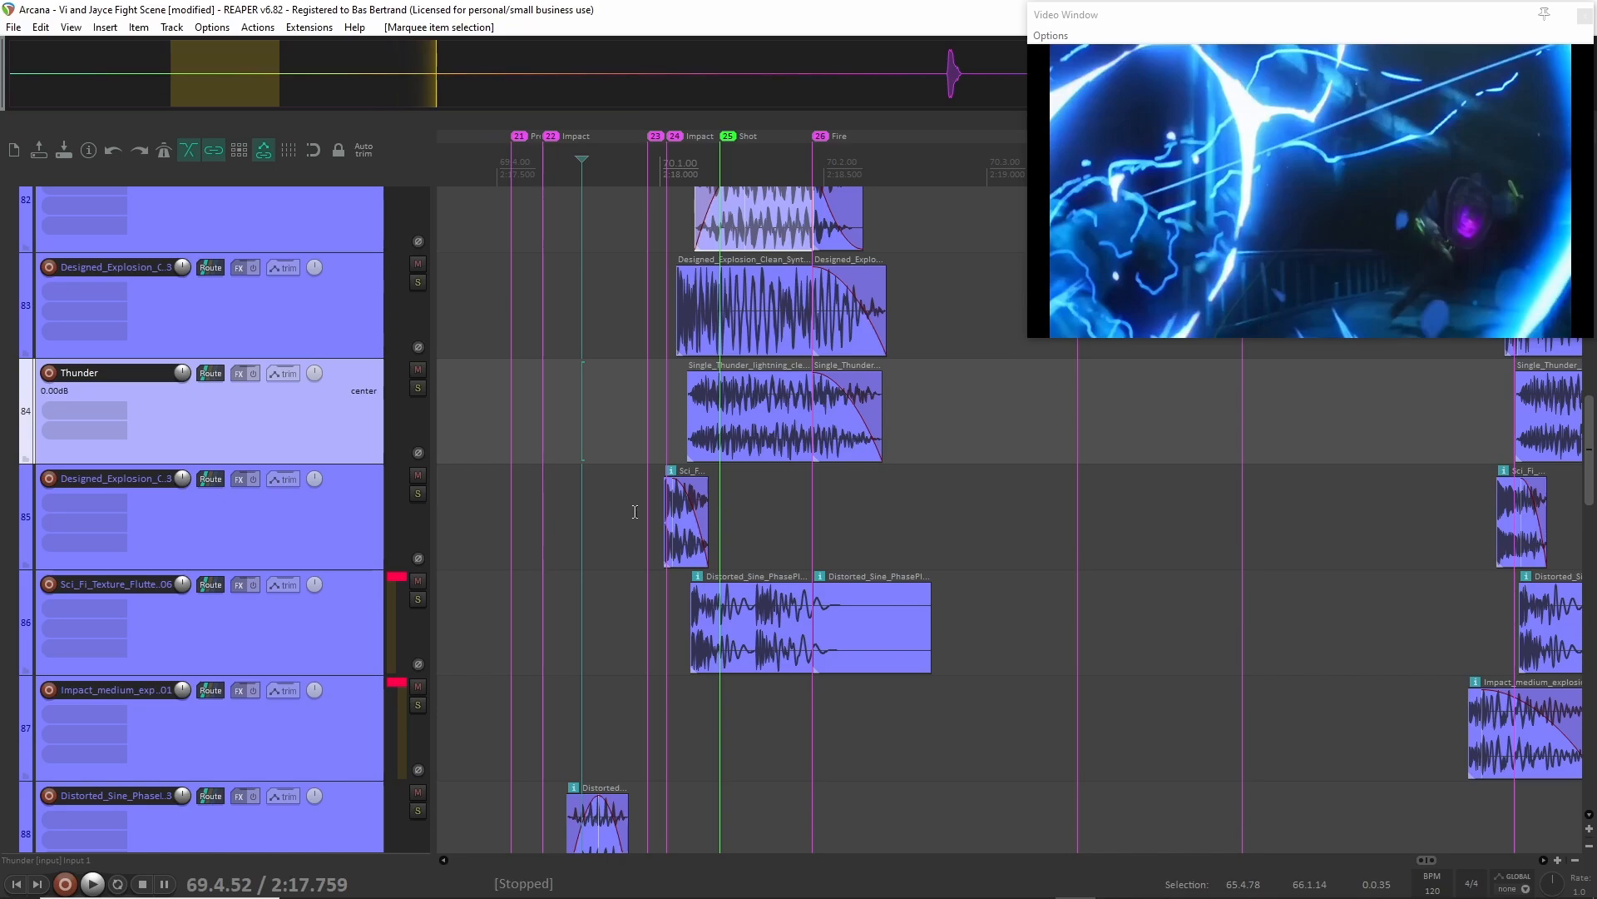
Audition the Sci_Fi_Texture_Flutter track 86 in solo from 2:17.942 and clear the solo.
click(251, 651)
scroll(487, 517, left, 3)
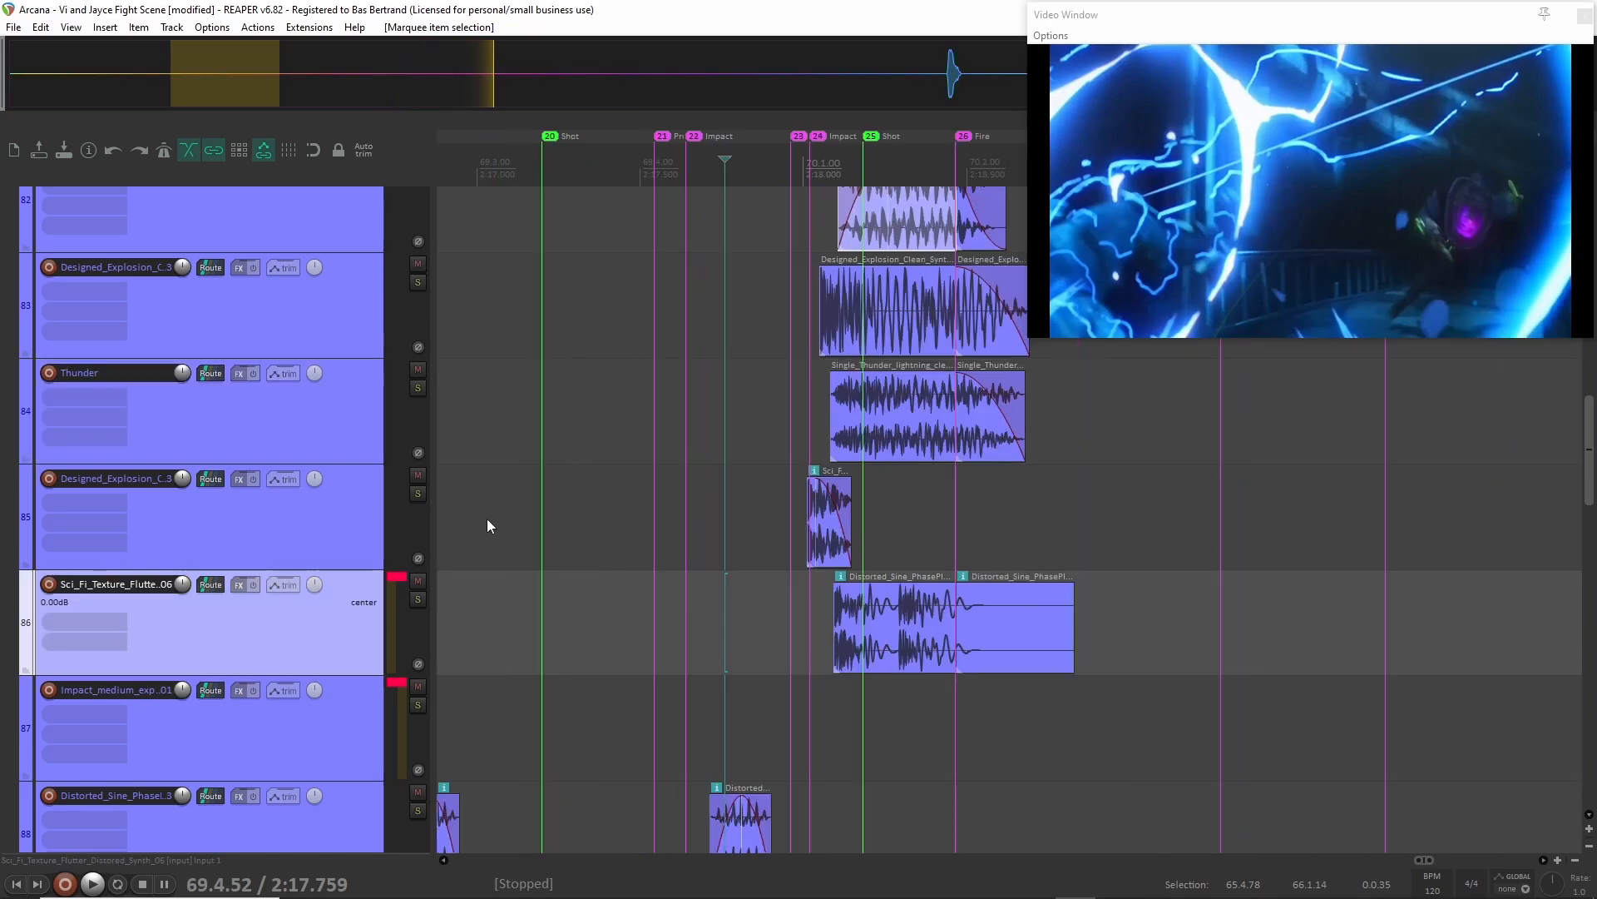
scroll(490, 516, down, 2)
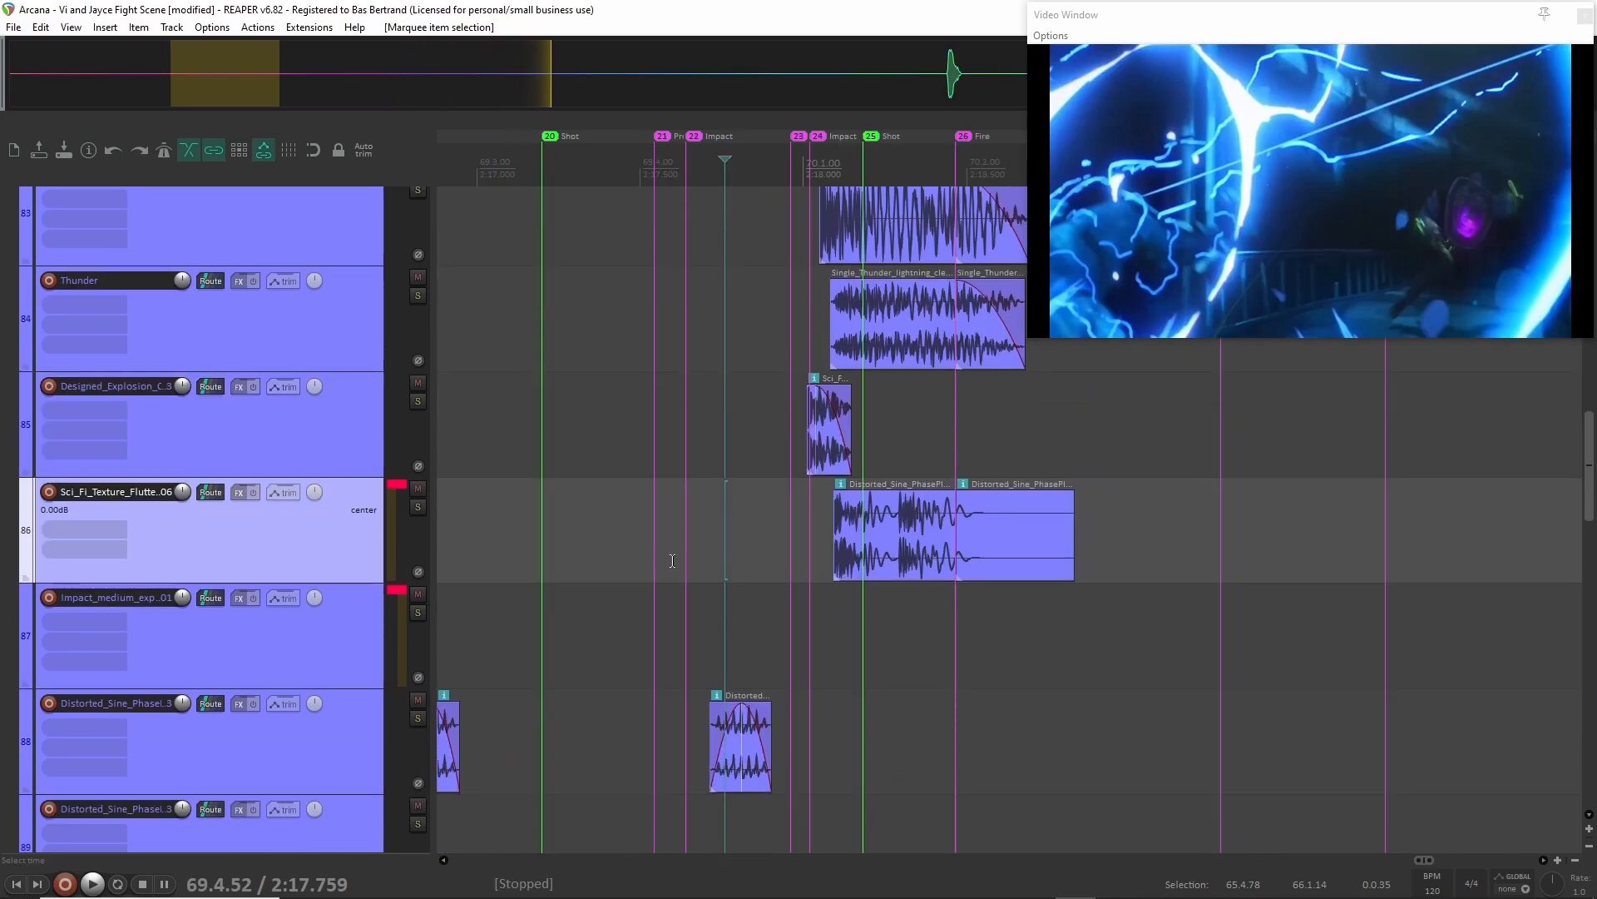
key(F6)
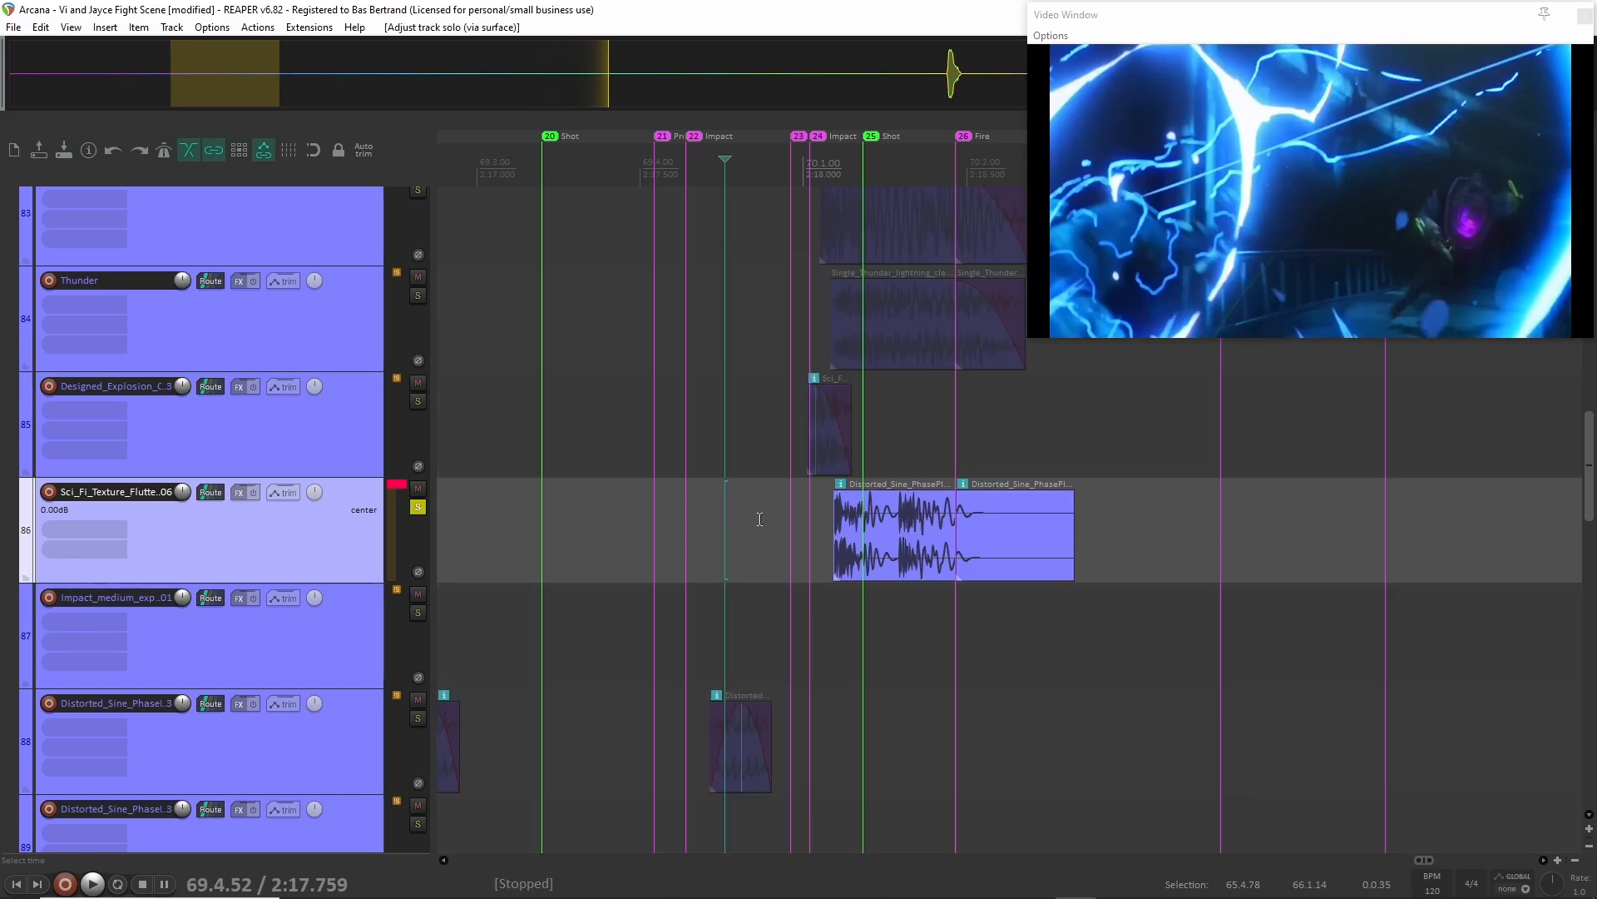
scroll(761, 557, up, 2)
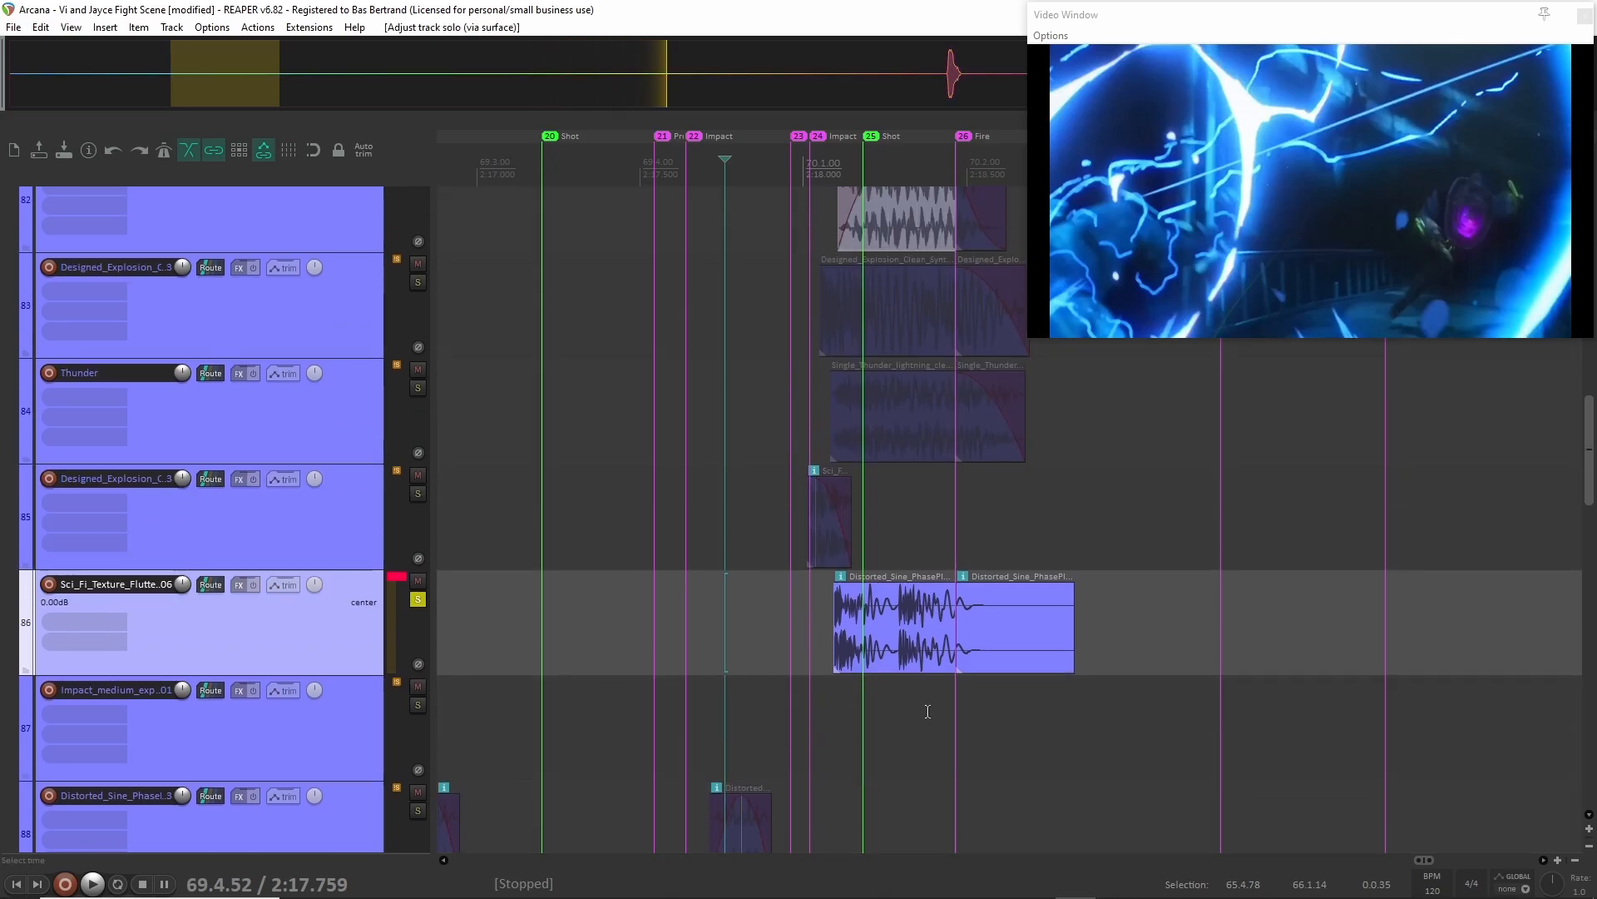
click(785, 649)
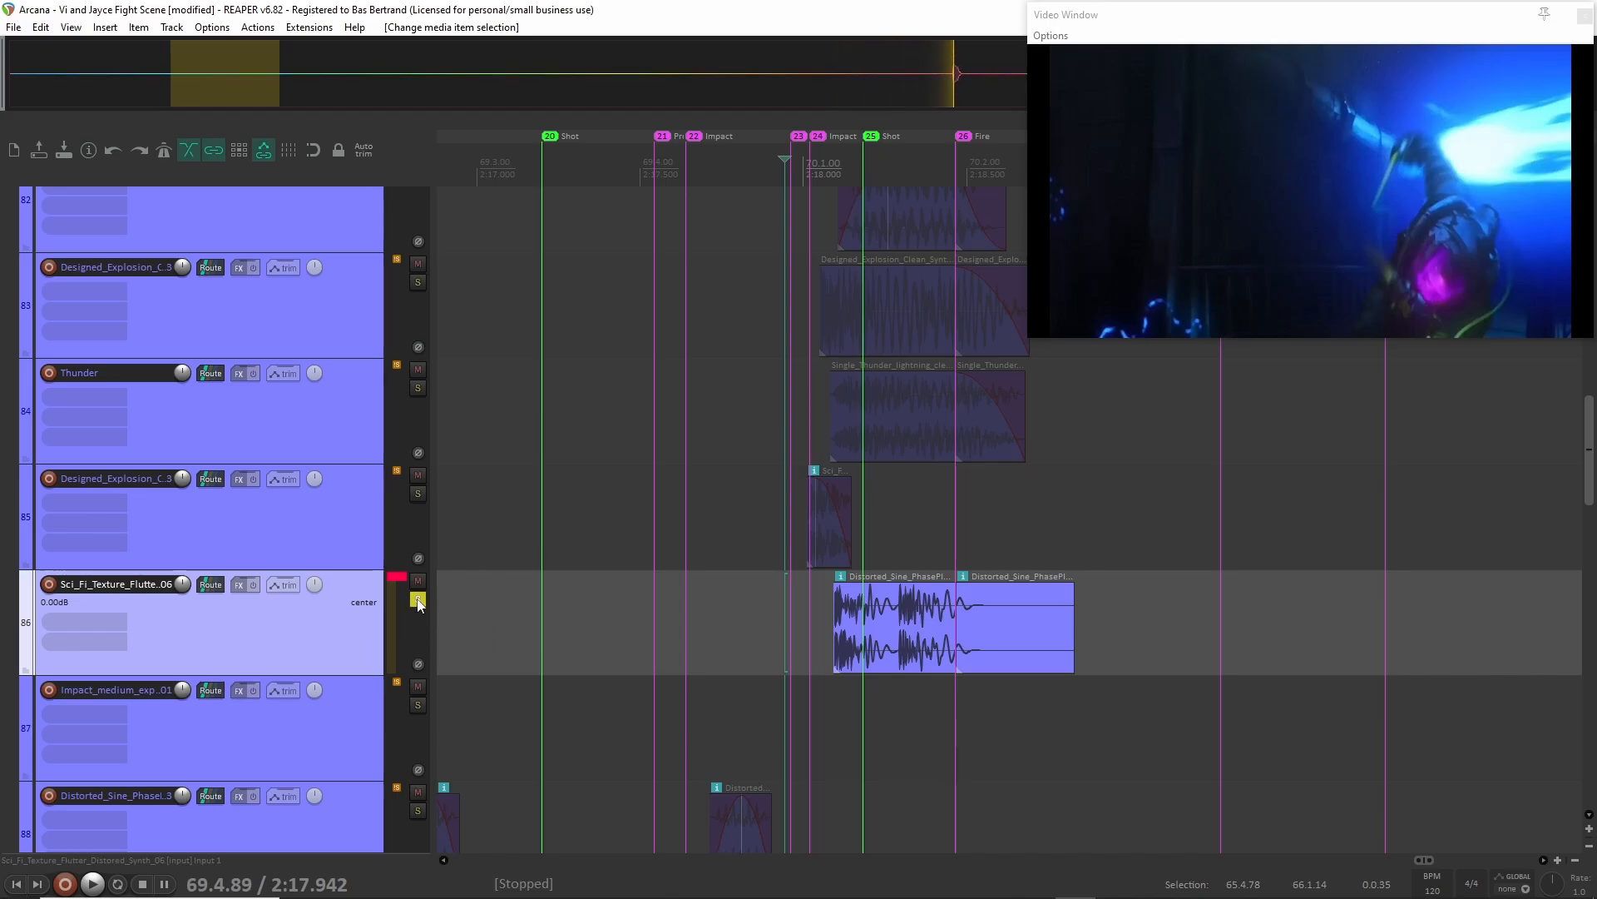
key(space)
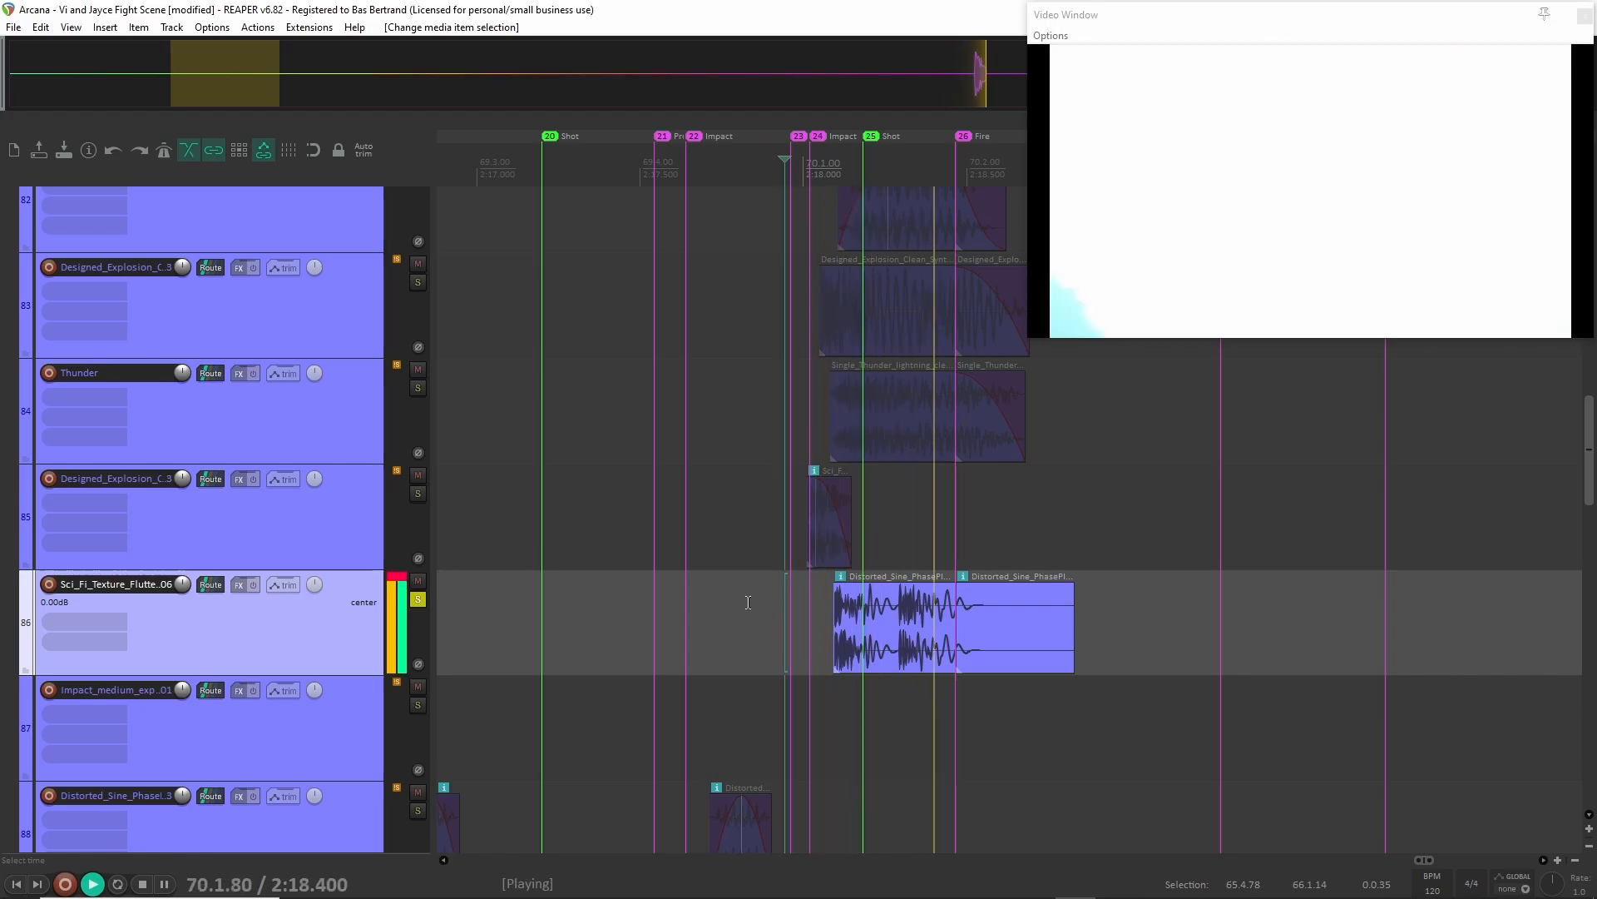
key(space)
Select and enlarge the Projectile impact folder track, and inspect its first FabFilter Pro-Q 3 equalizer curve.
scroll(333, 631, up, 10)
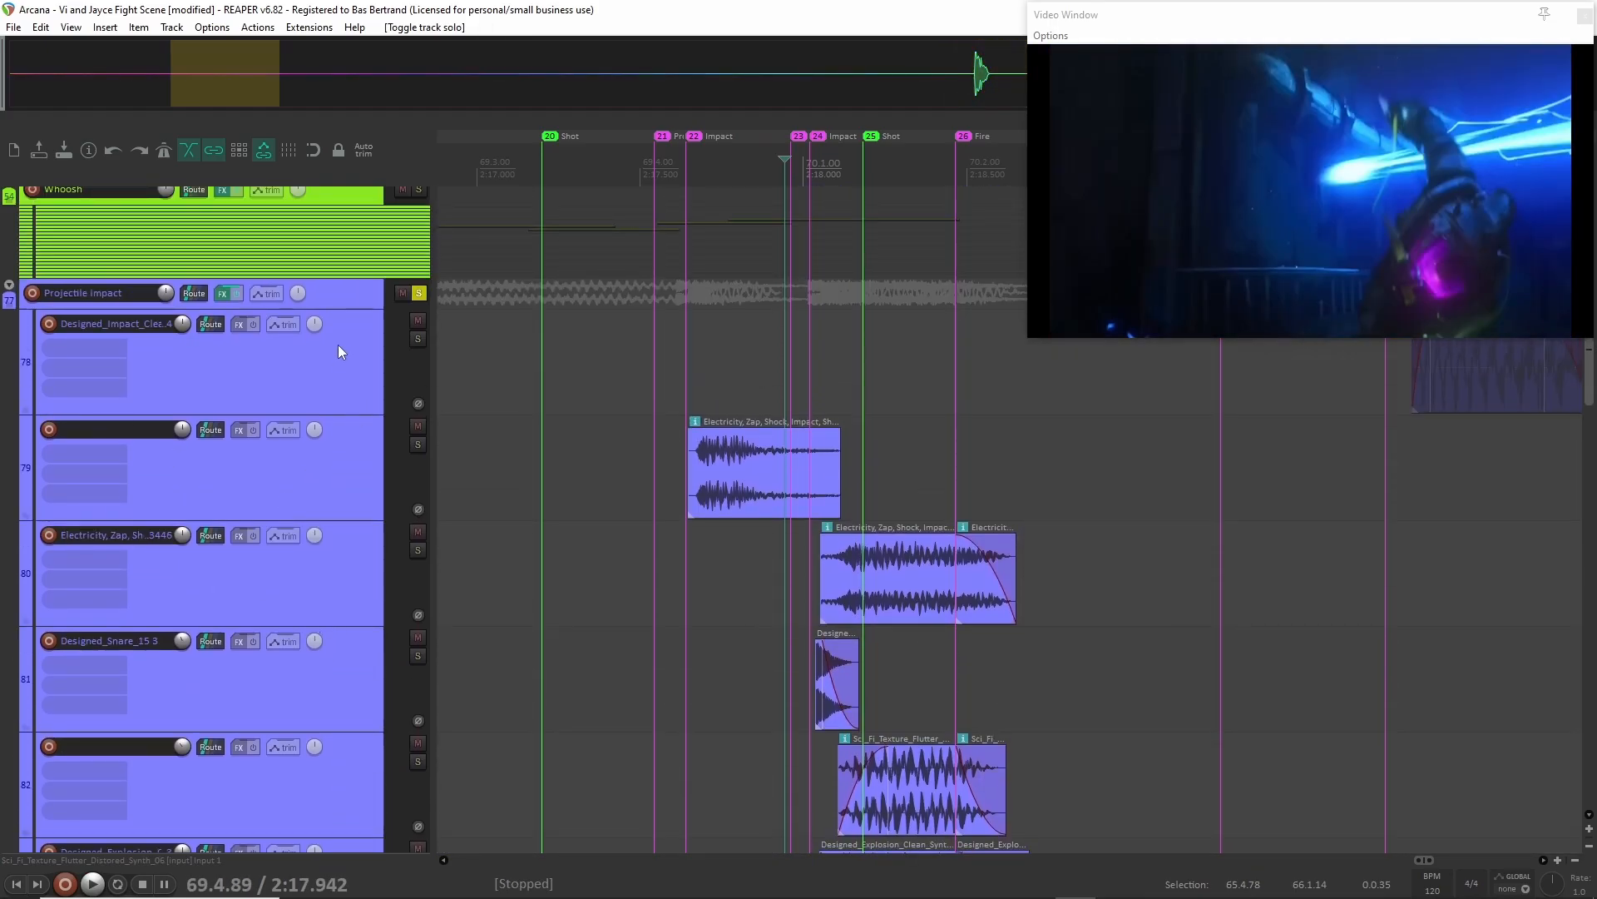
click(350, 307)
drag(348, 310, 358, 388)
scroll(462, 500, down, 3)
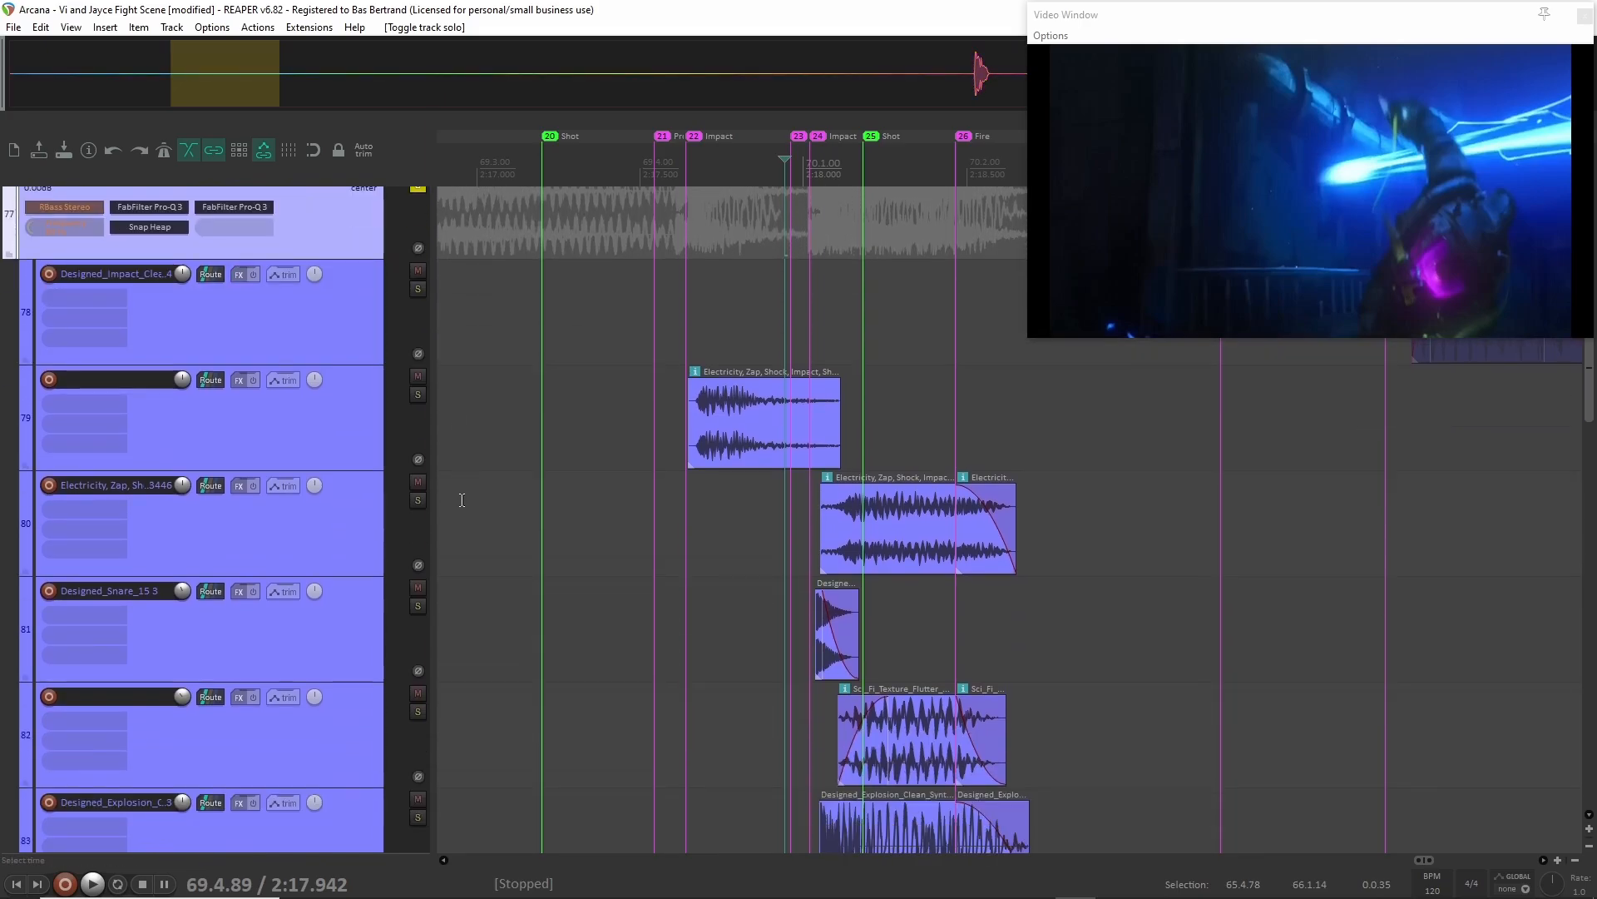
scroll(390, 427, up, 2)
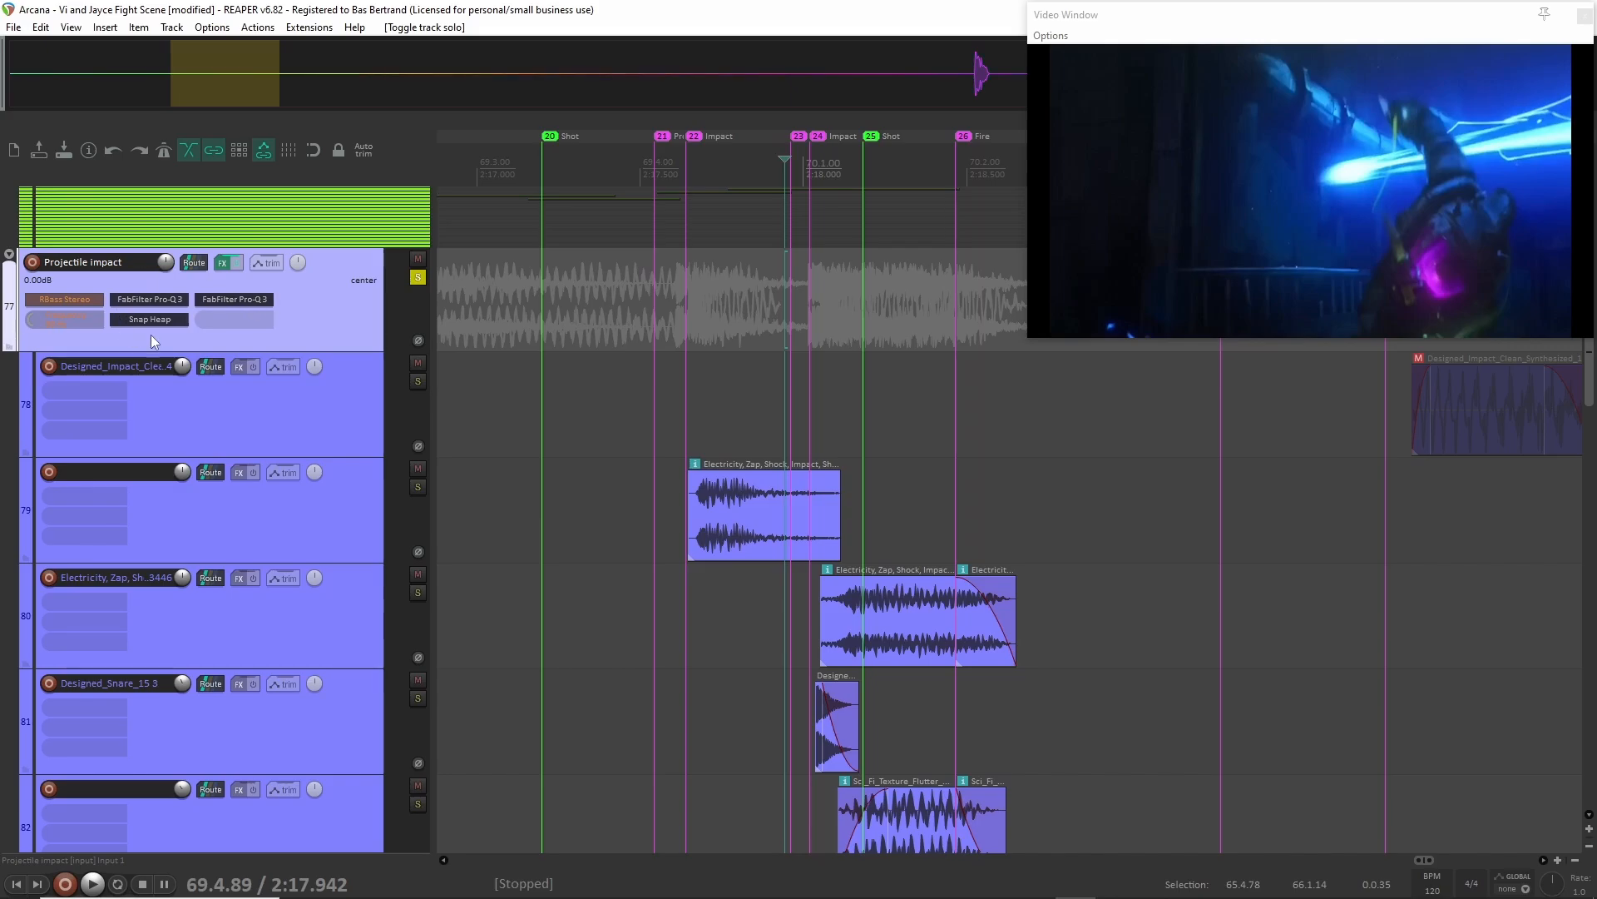
scroll(354, 440, down, 3)
scroll(337, 481, up, 3)
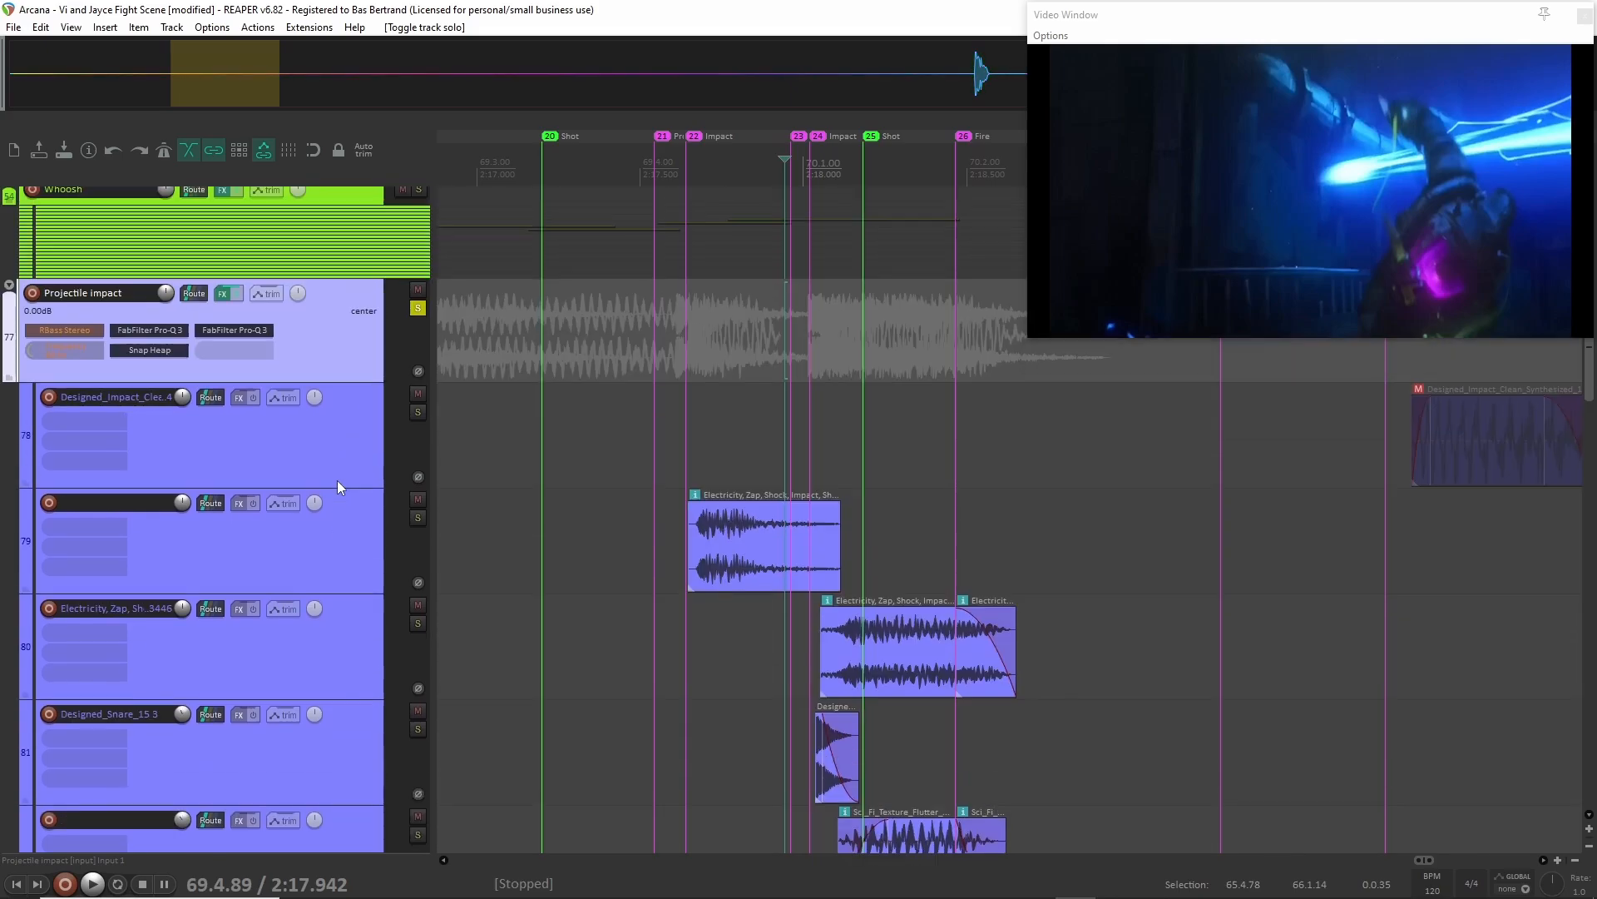
scroll(333, 491, down, 10)
scroll(312, 492, up, 10)
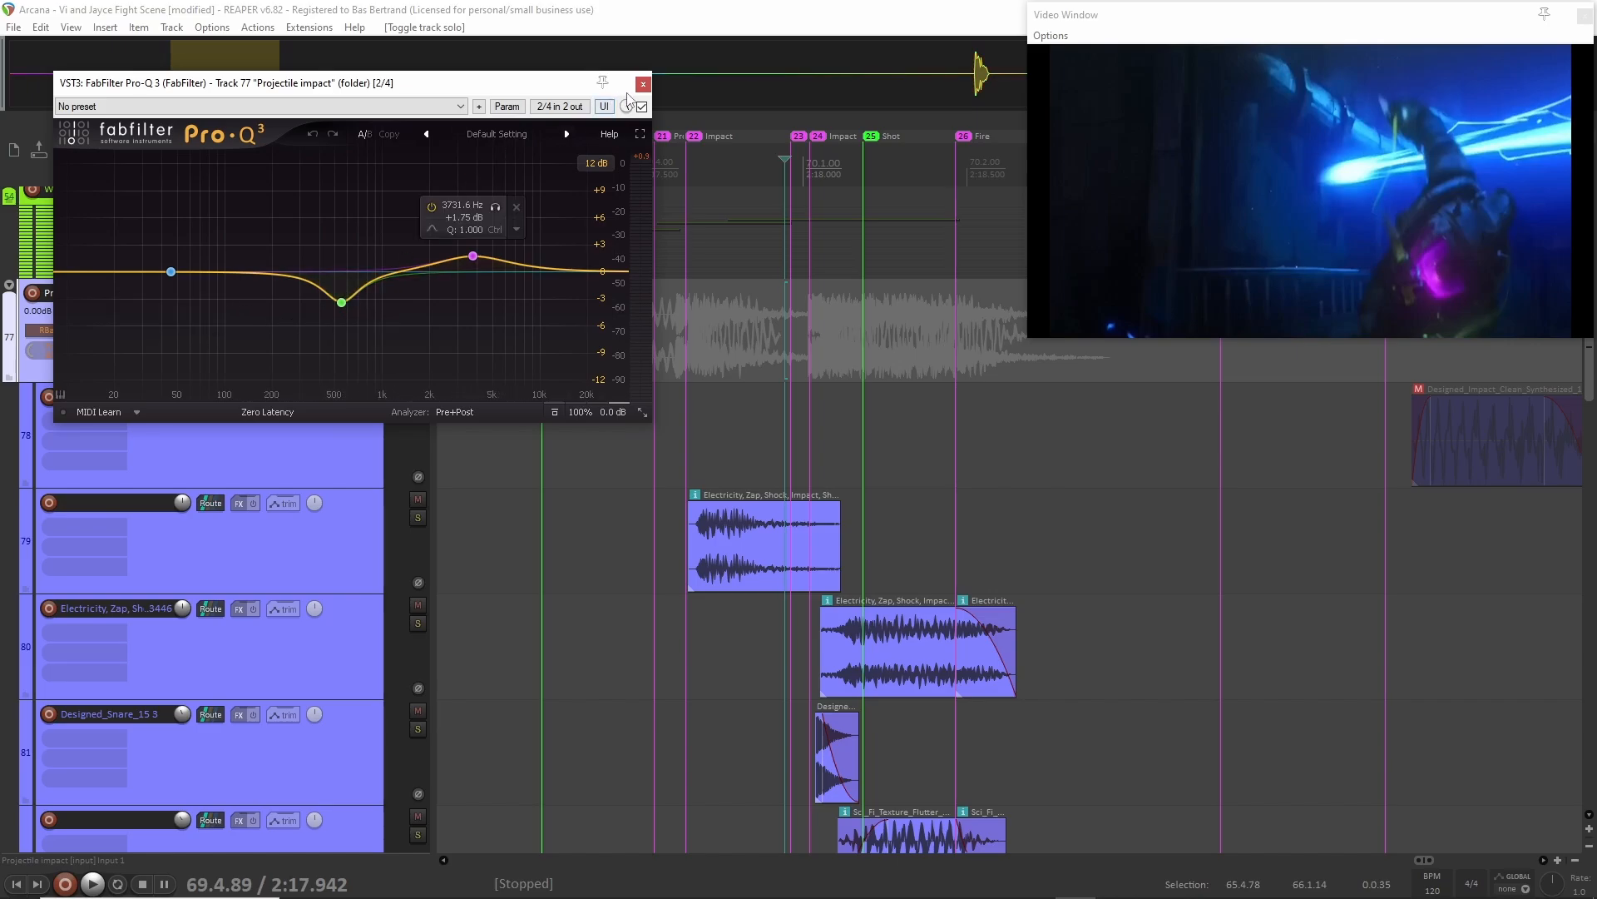
click(643, 86)
Examine the Snap Heap effect chain on the Projectile impact track, including its limiters, dynamics, Disperser and distortion.
click(153, 352)
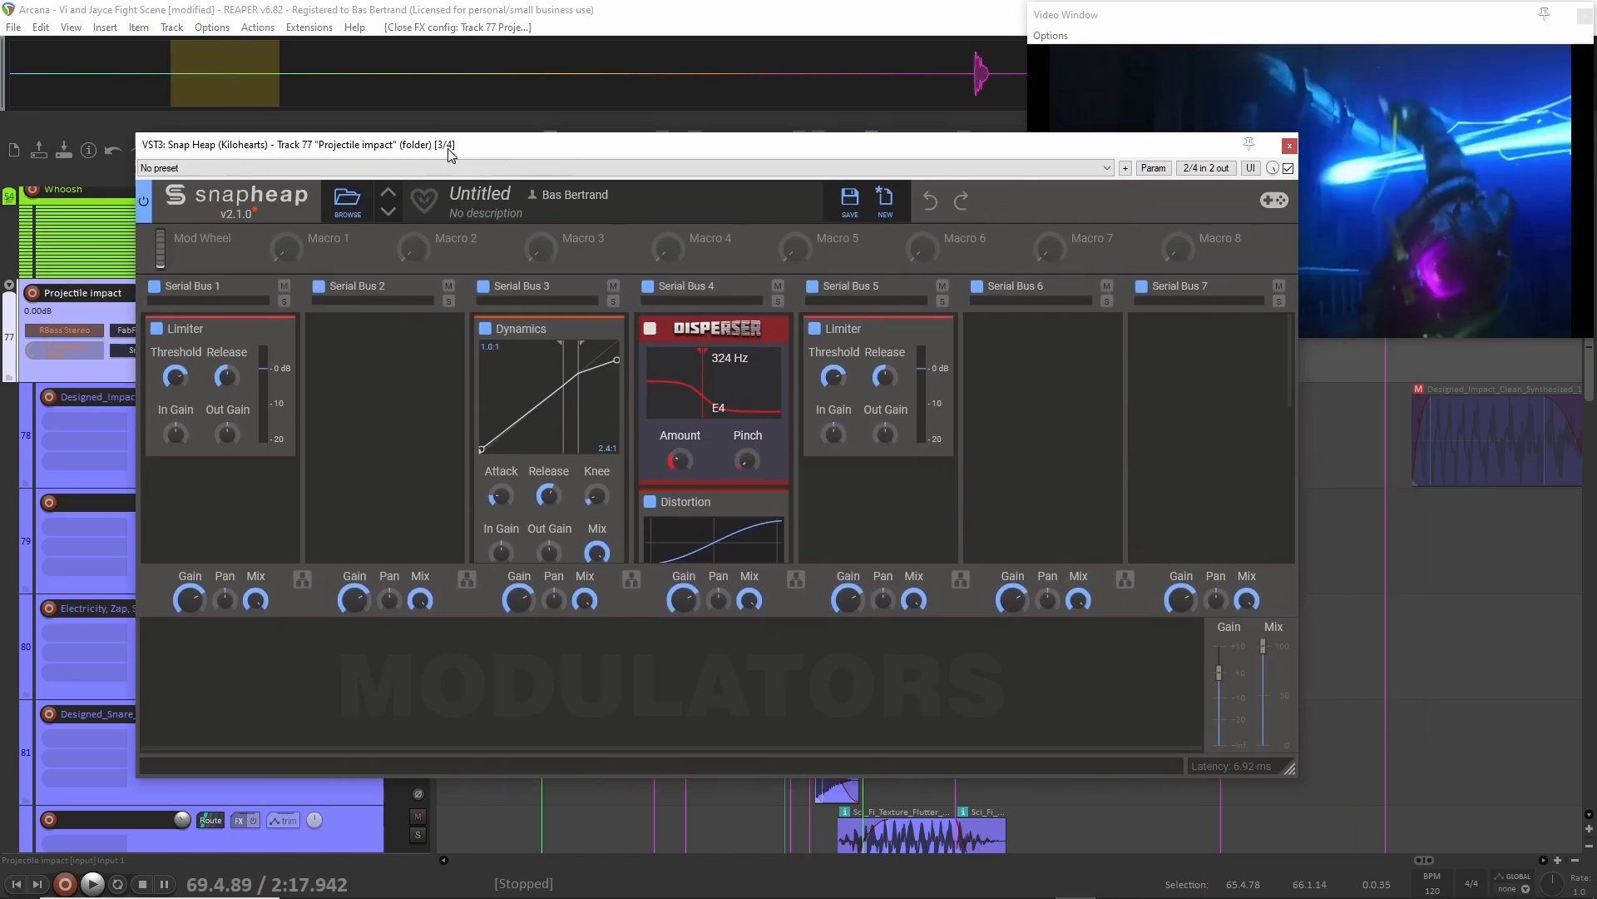
drag(450, 153, 393, 122)
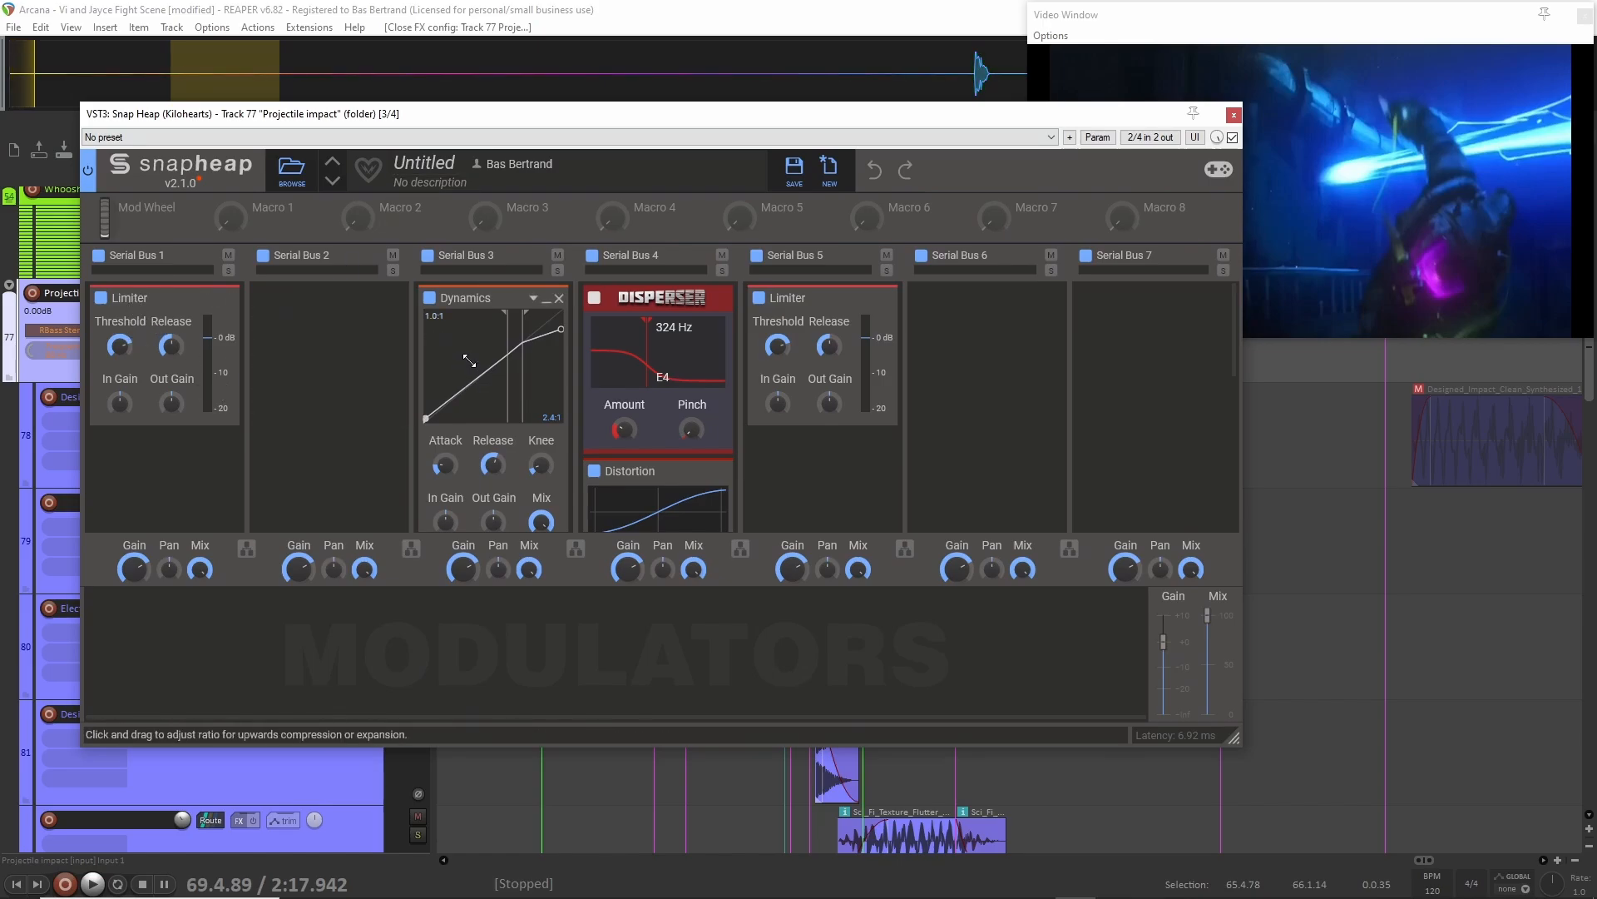
scroll(642, 317, down, 3)
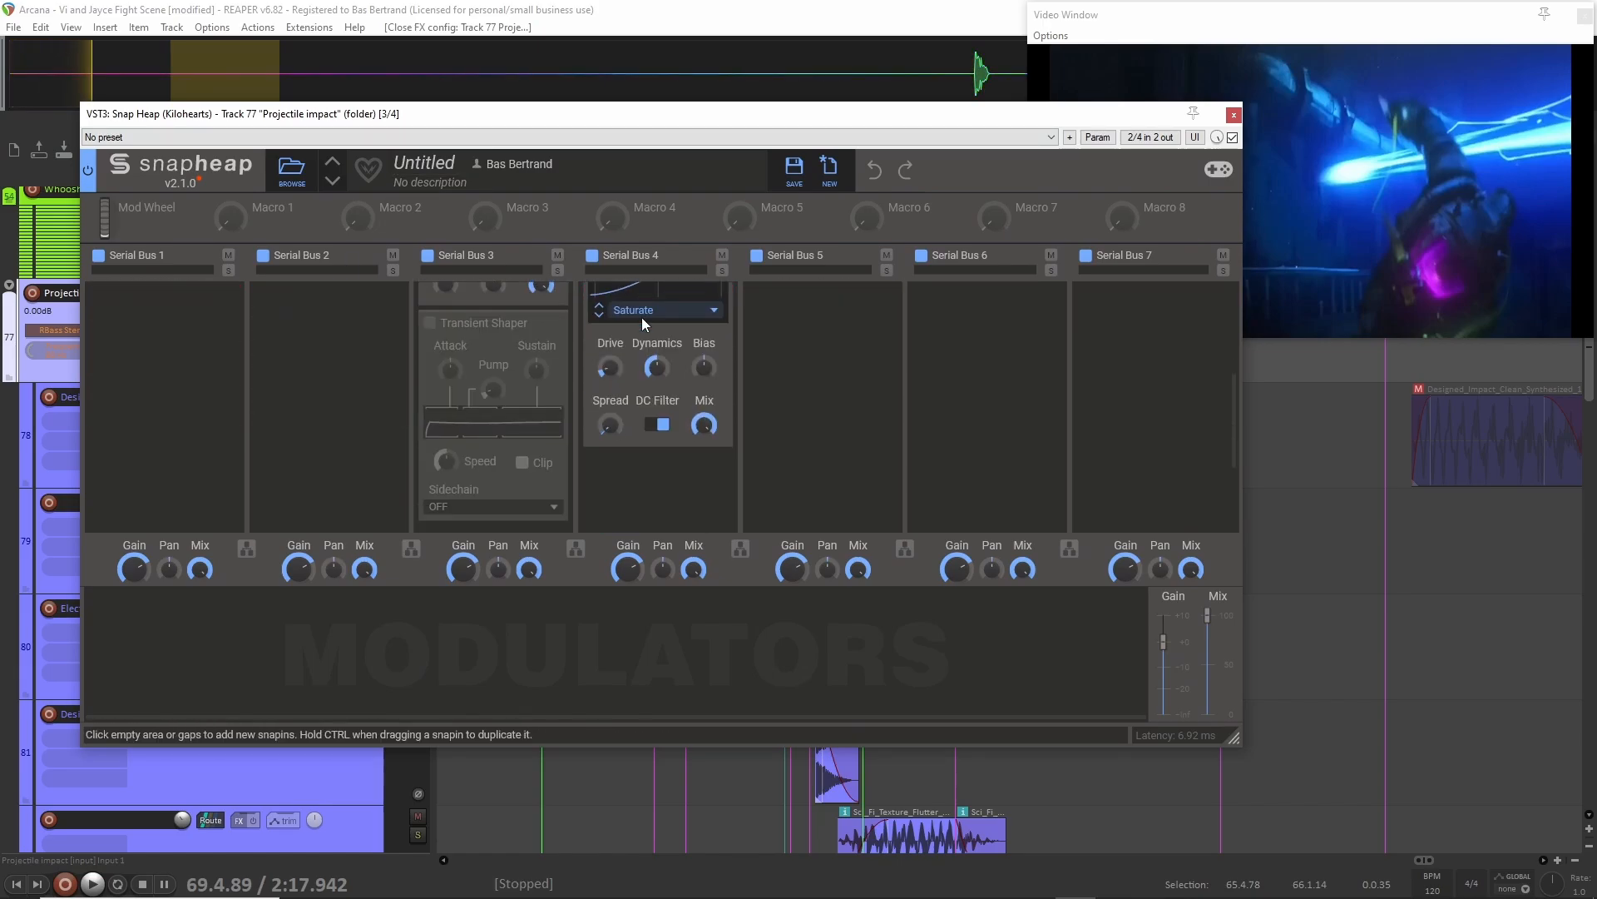
scroll(642, 317, up, 3)
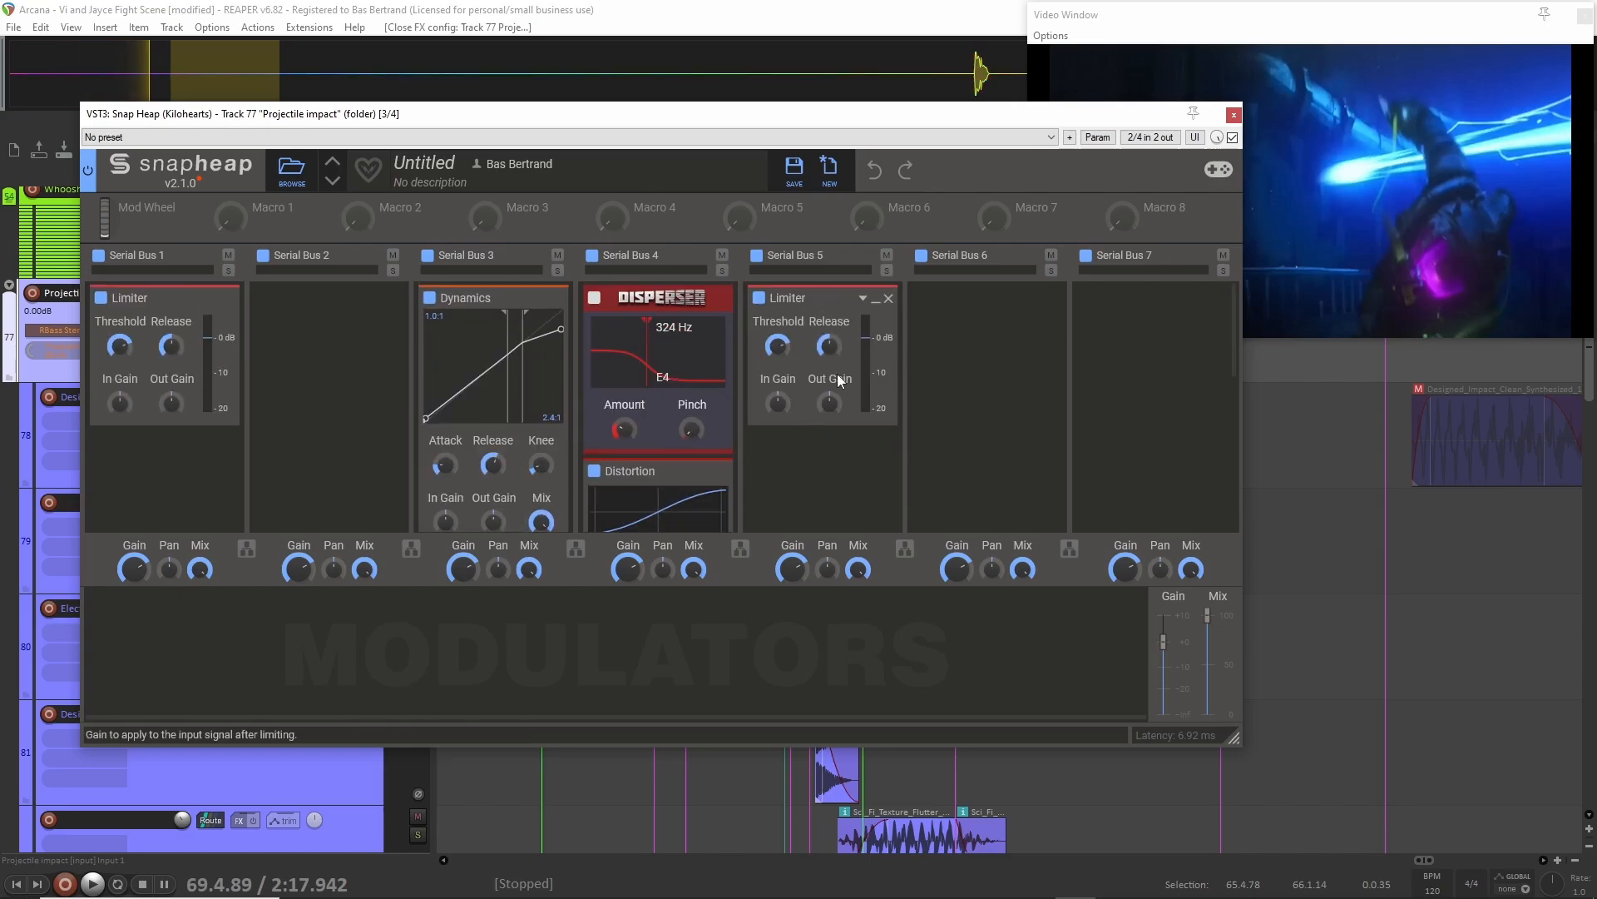
click(1235, 115)
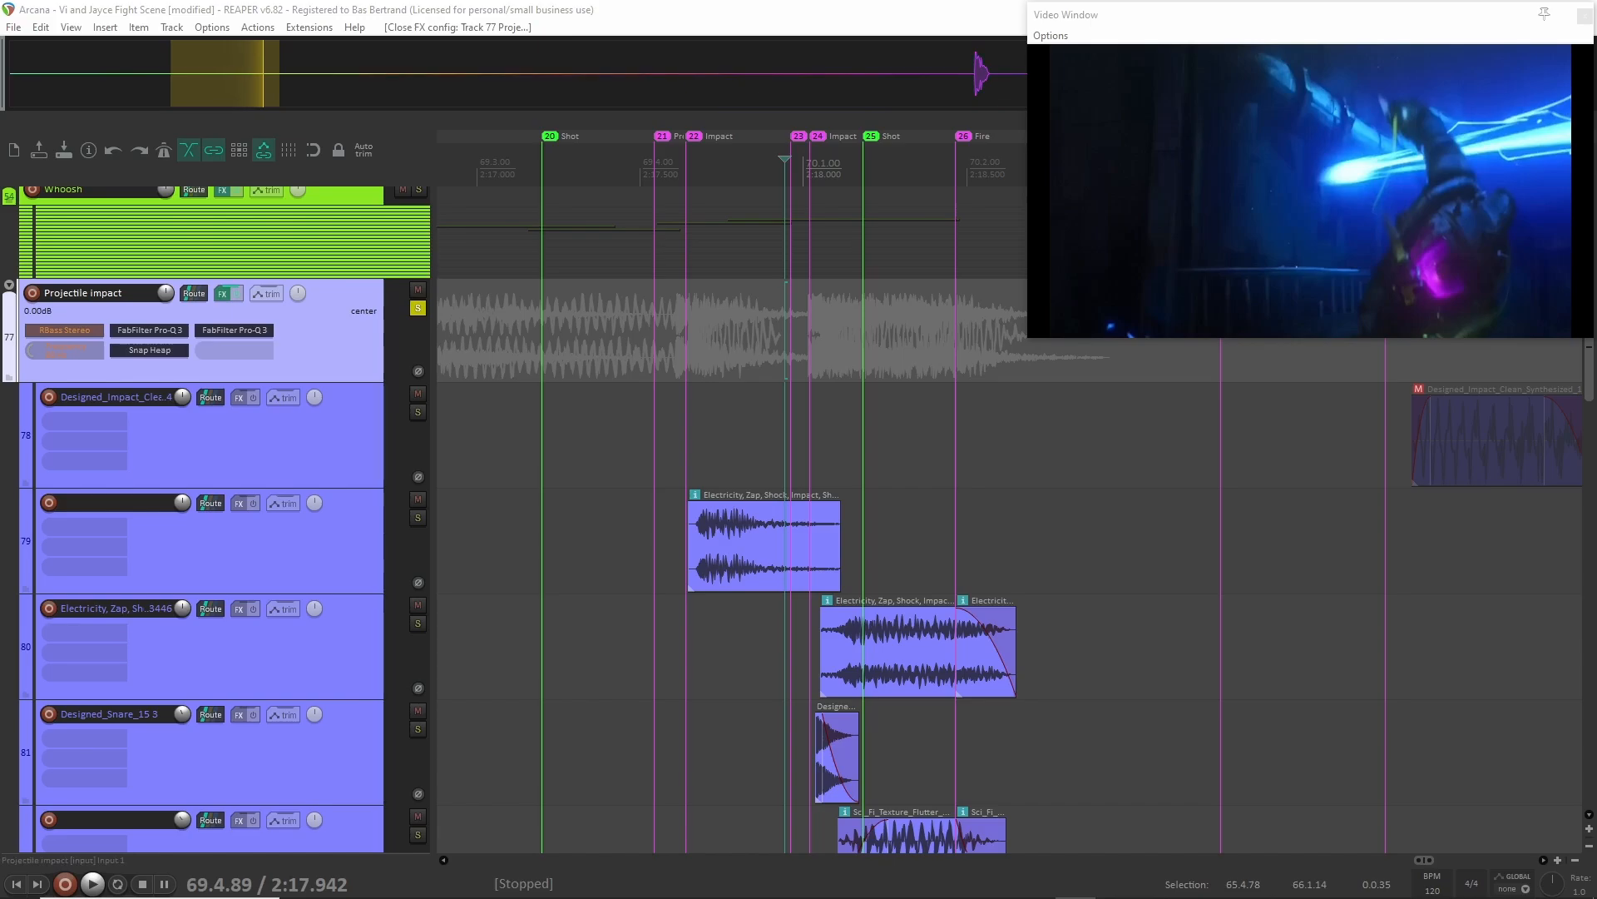
Inspect the high-cut band in the second FabFilter Pro-Q 3 on the Projectile impact track.
click(234, 331)
drag(1238, 111, 574, 179)
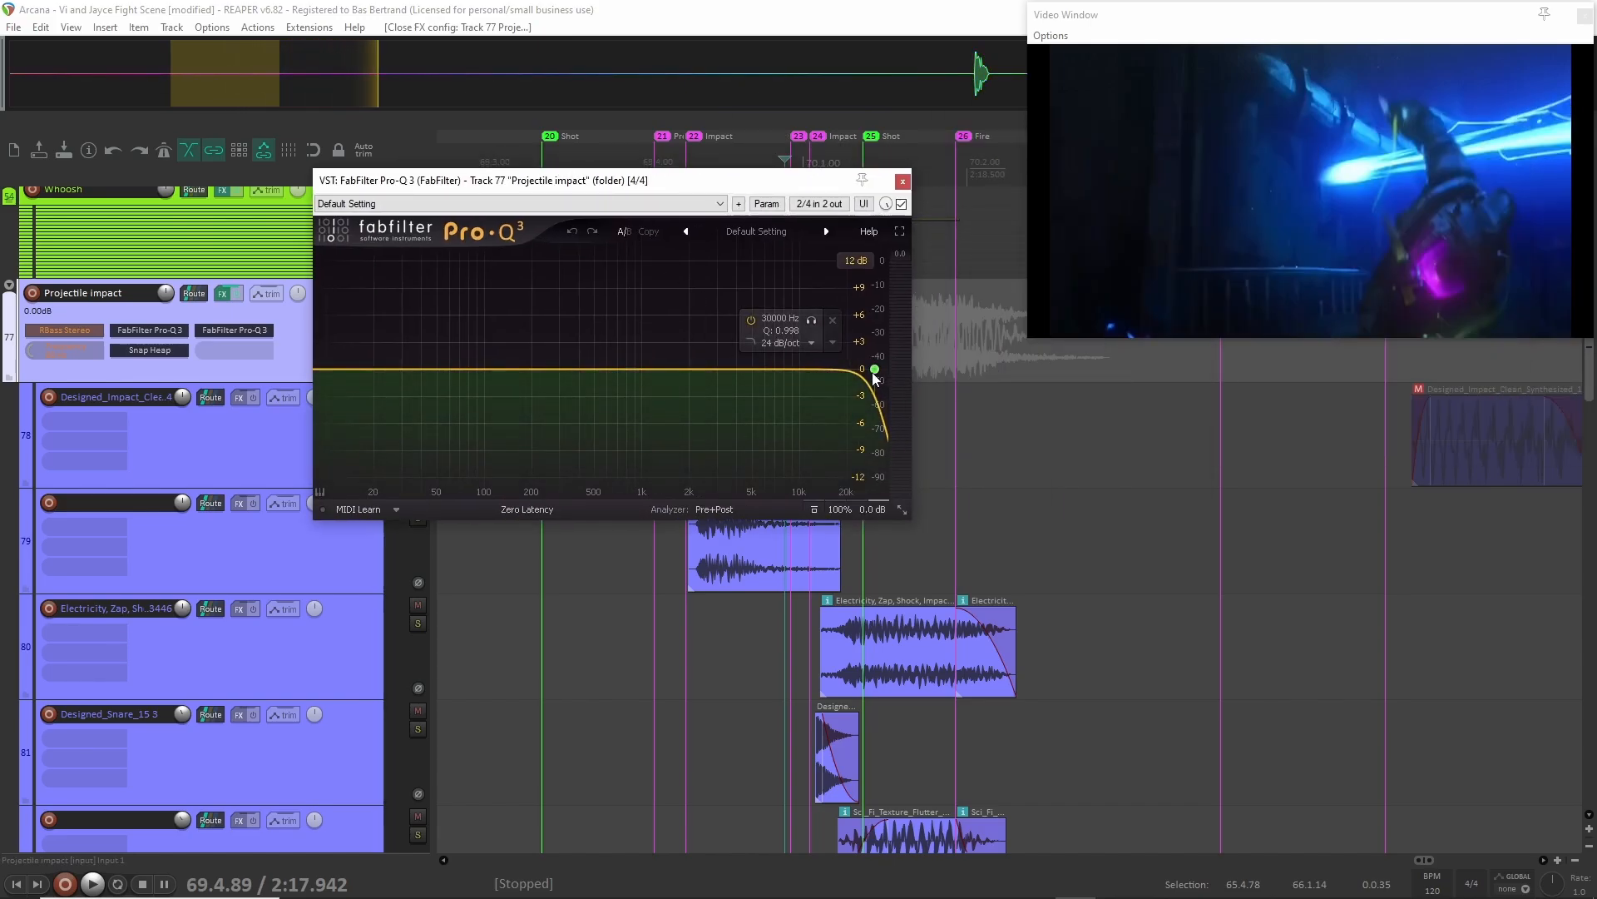
click(903, 181)
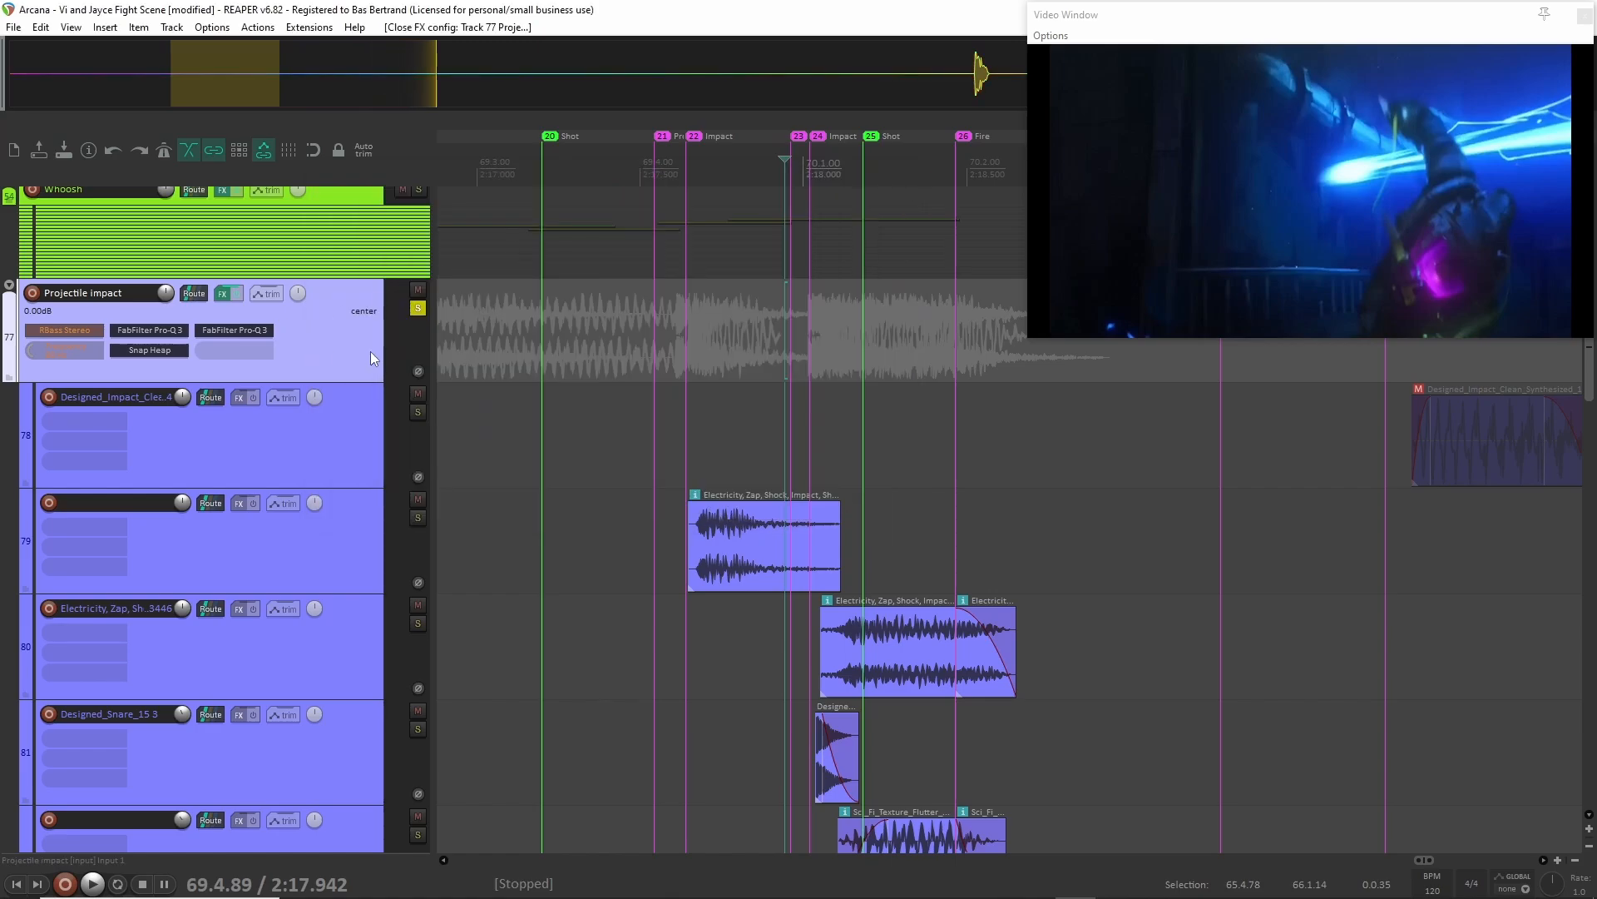
Show the Projectile impact track's envelopes and play the whole group from 2:17.464.
key(v)
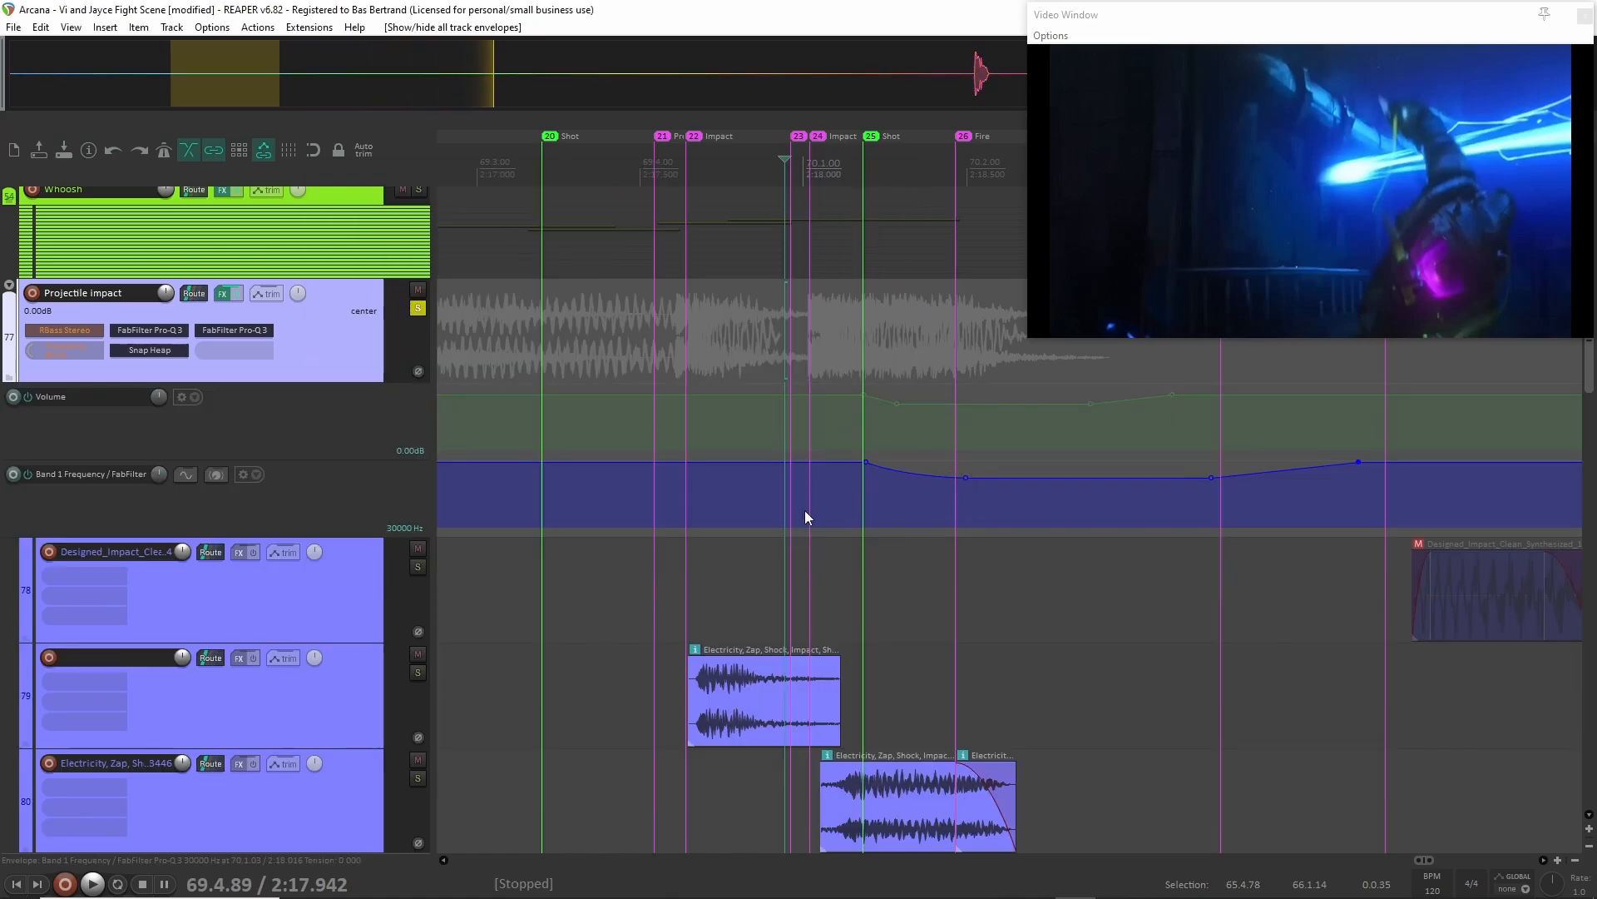
scroll(772, 516, down, 2)
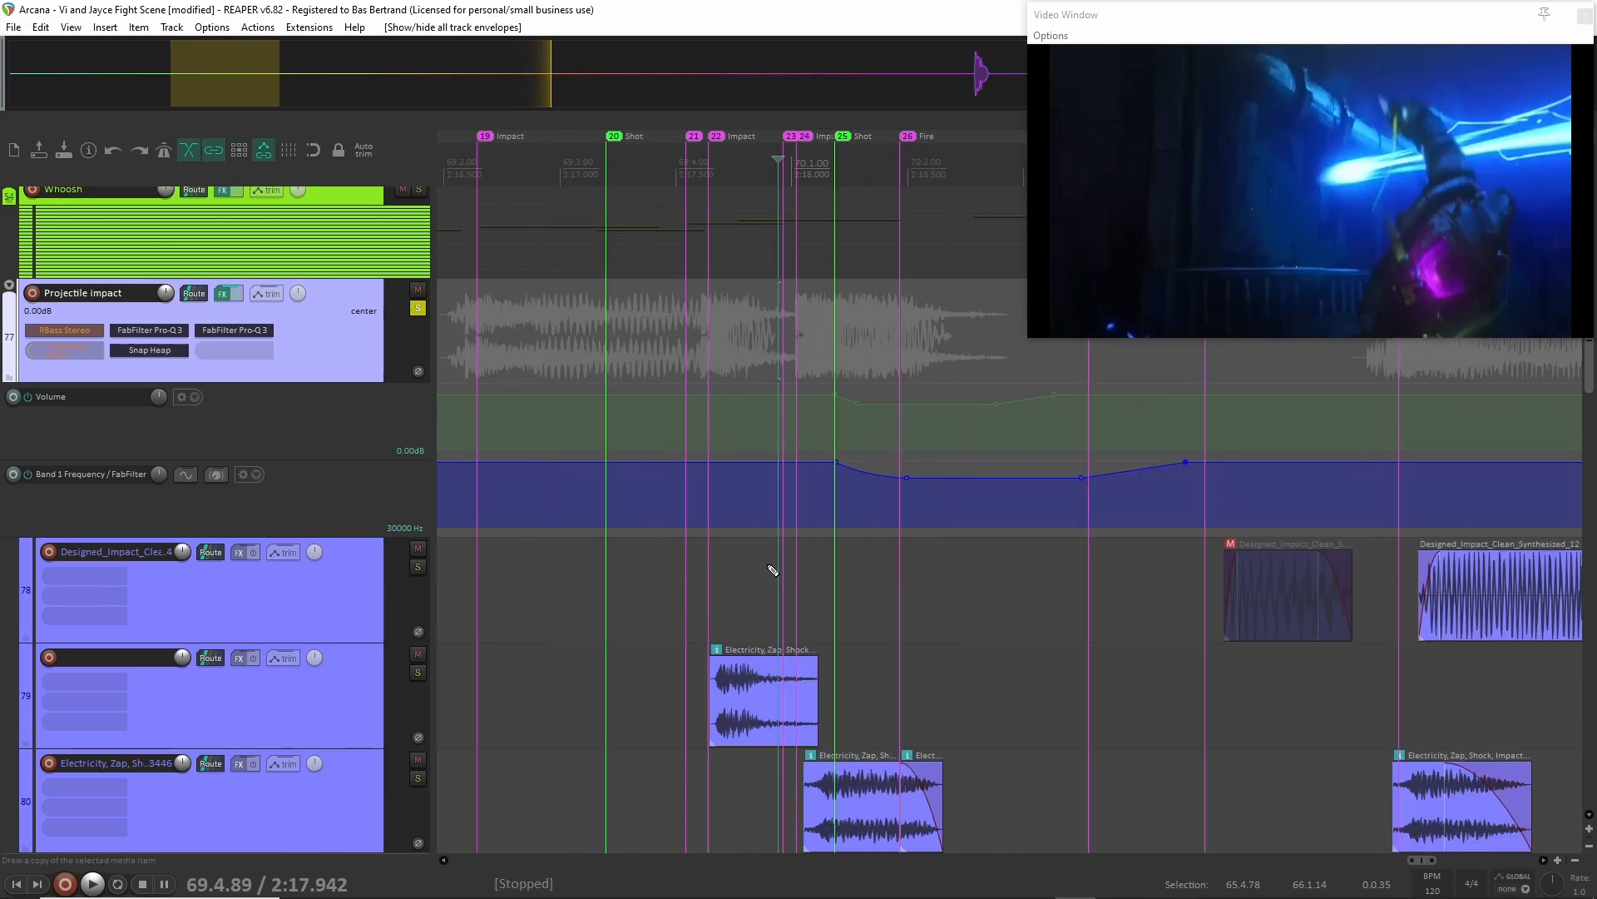
click(667, 527)
key(space)
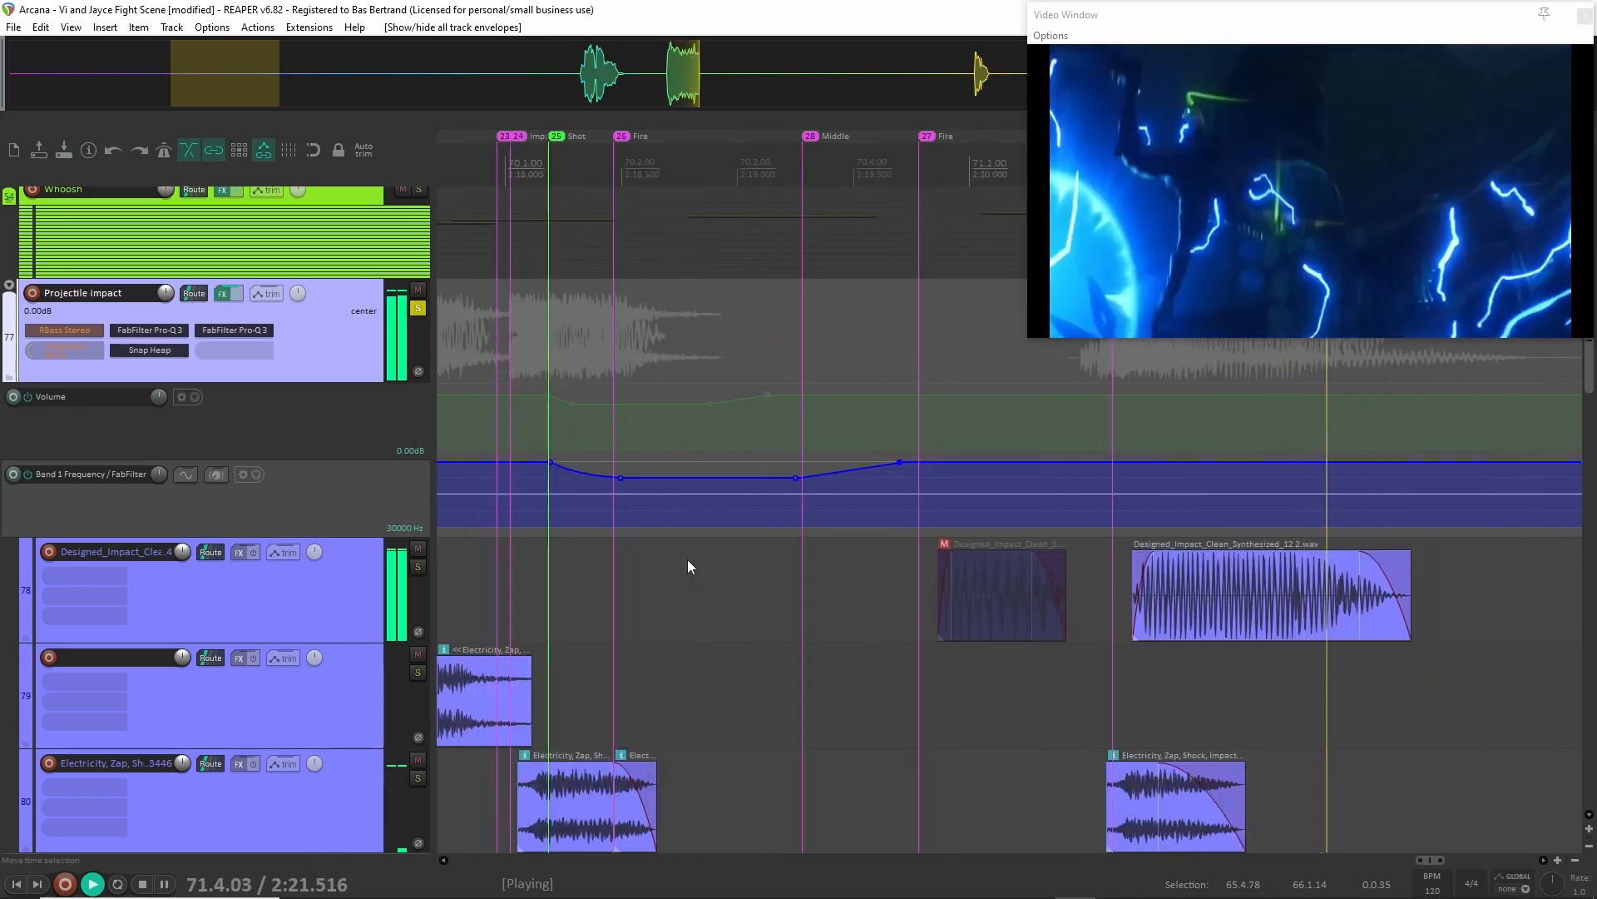
key(space)
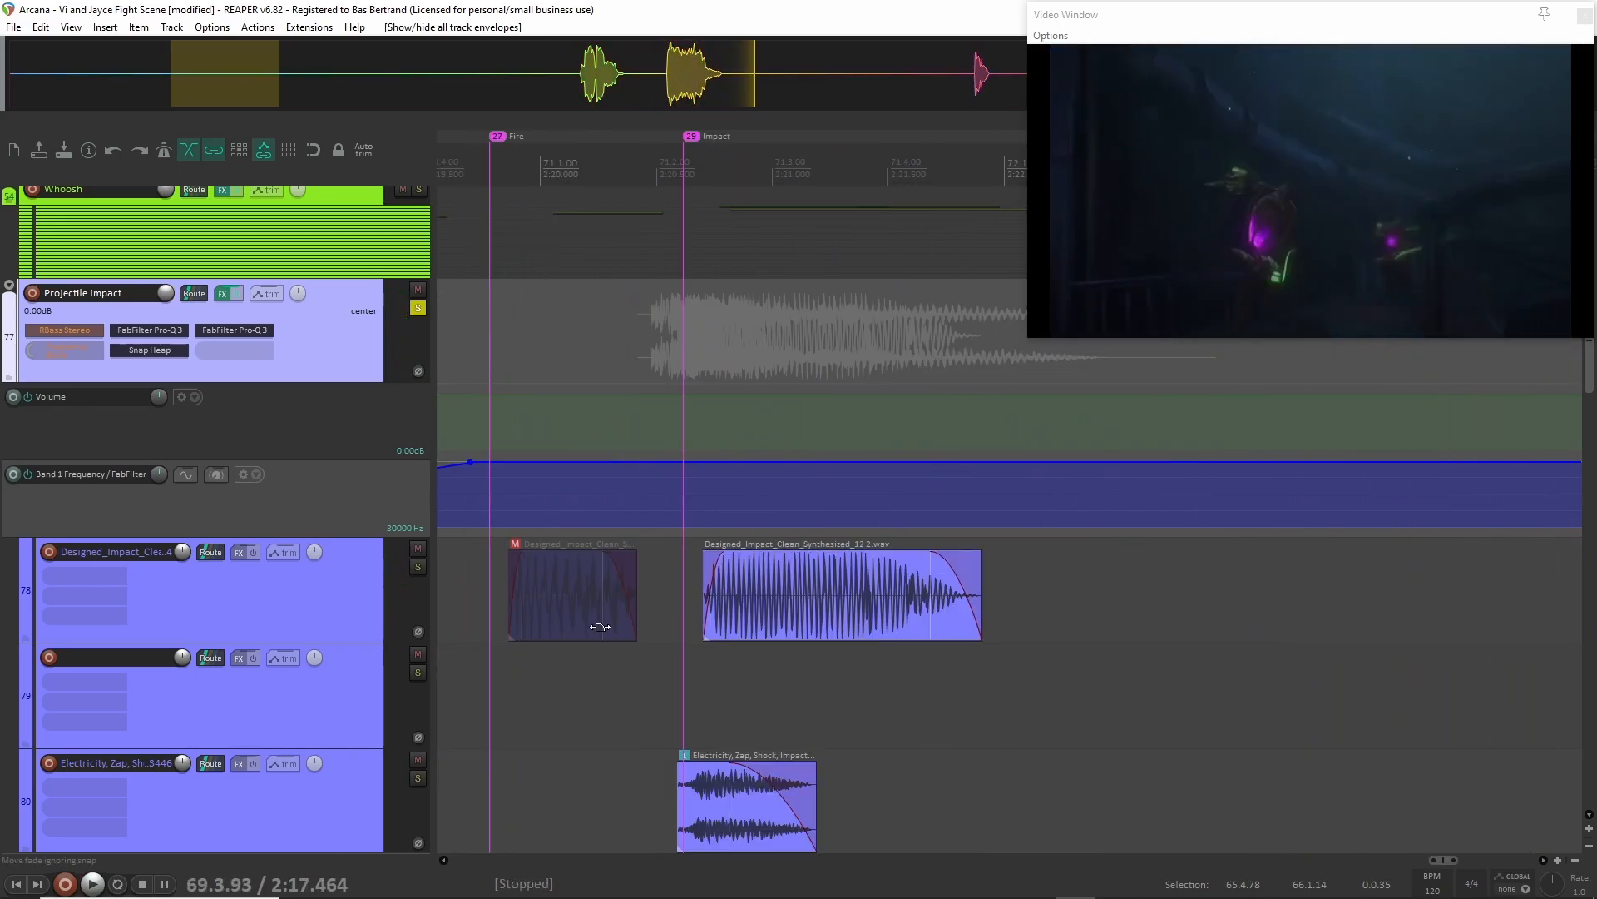
Audition the Designed_Impact_Clean layer on track 78 in solo from 2:20.558 and clear the solo.
scroll(615, 615, down, 6)
scroll(545, 622, down, 2)
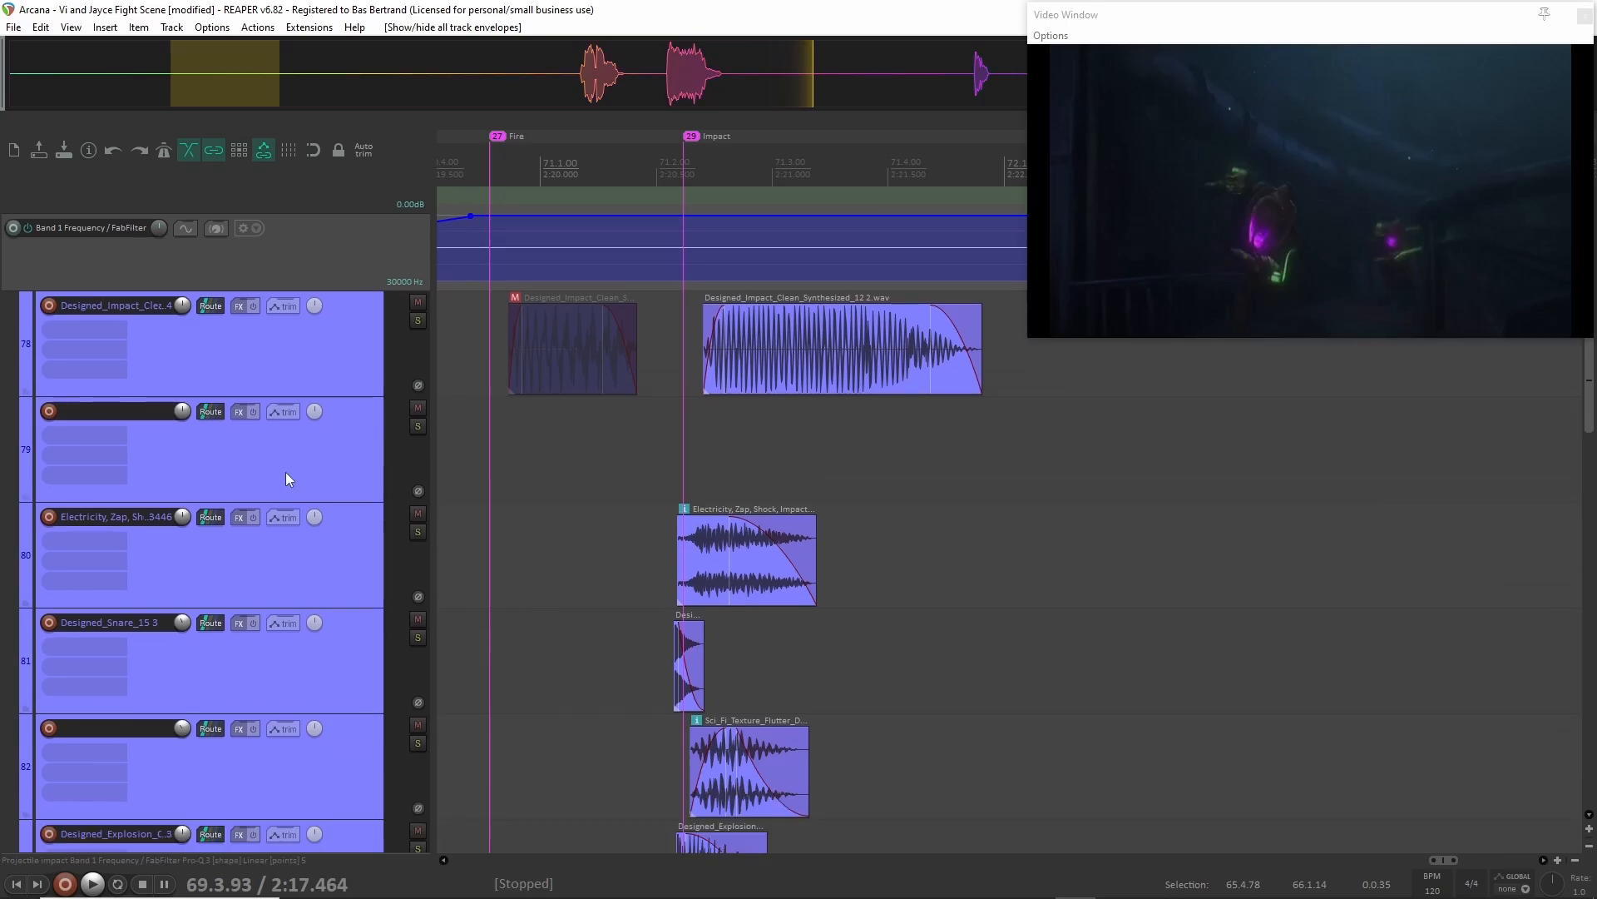
click(284, 366)
key(F6)
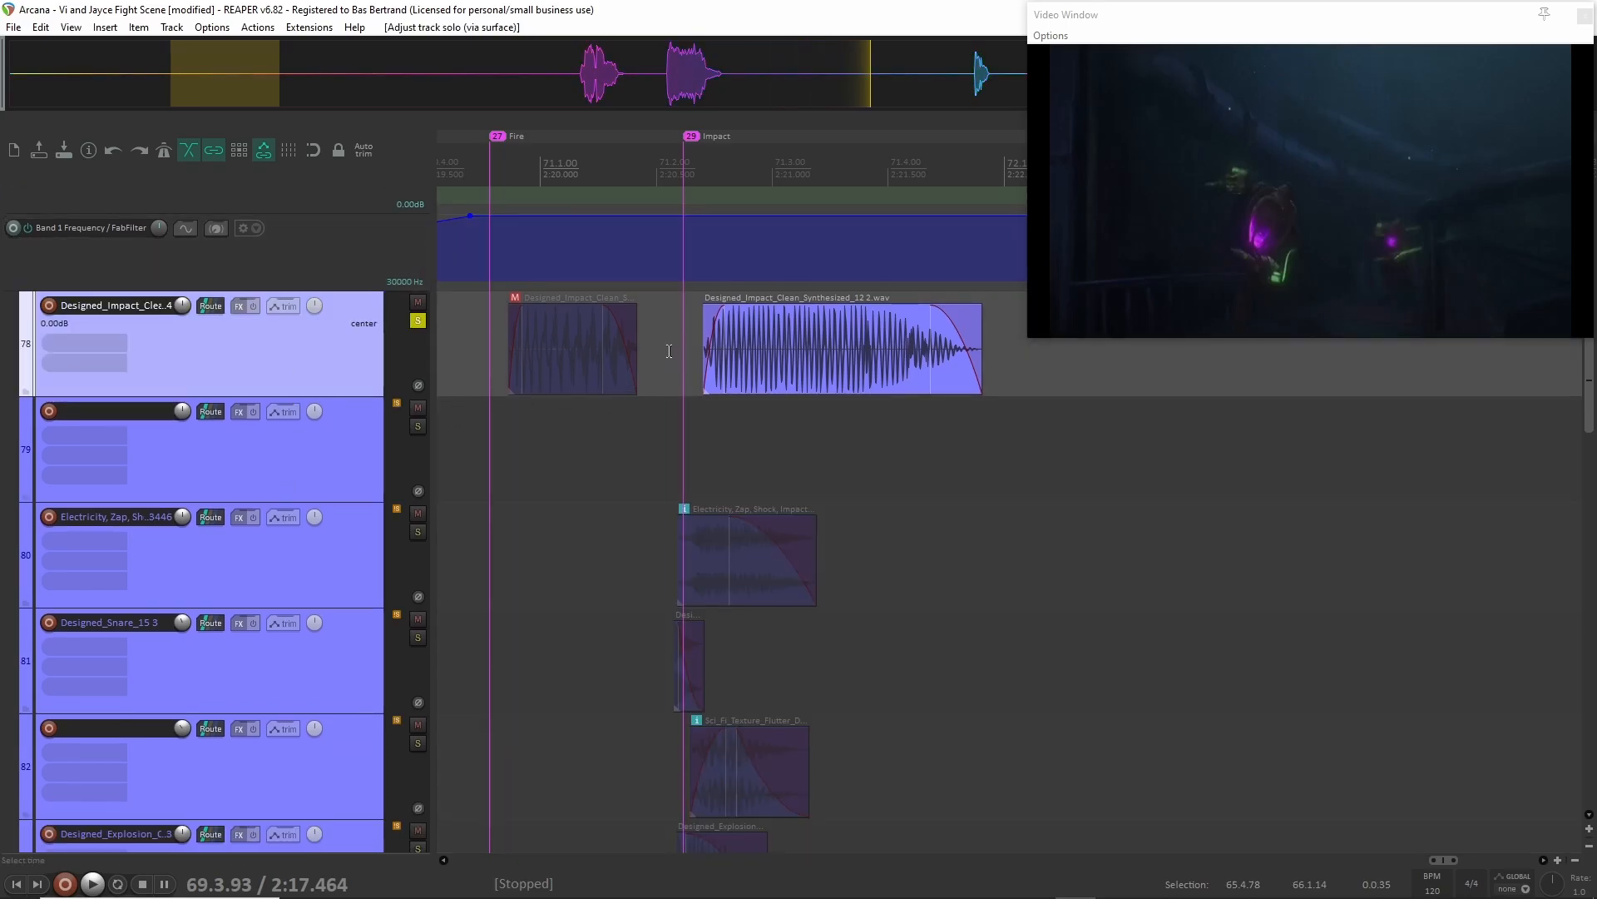
click(669, 350)
key(space)
key(space)
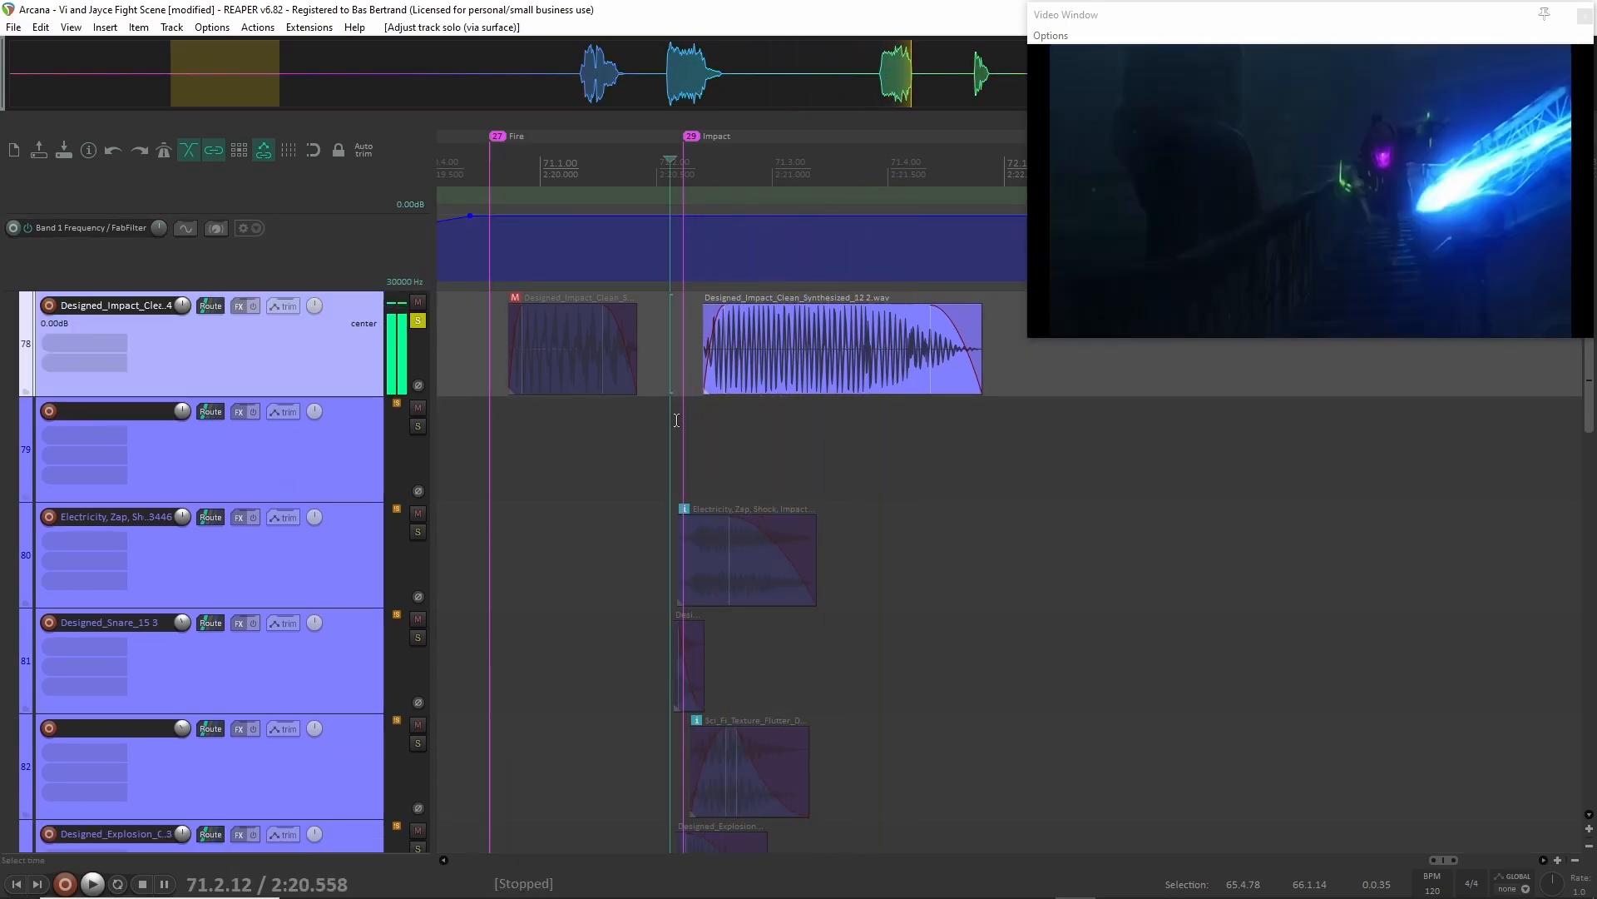
key(F6)
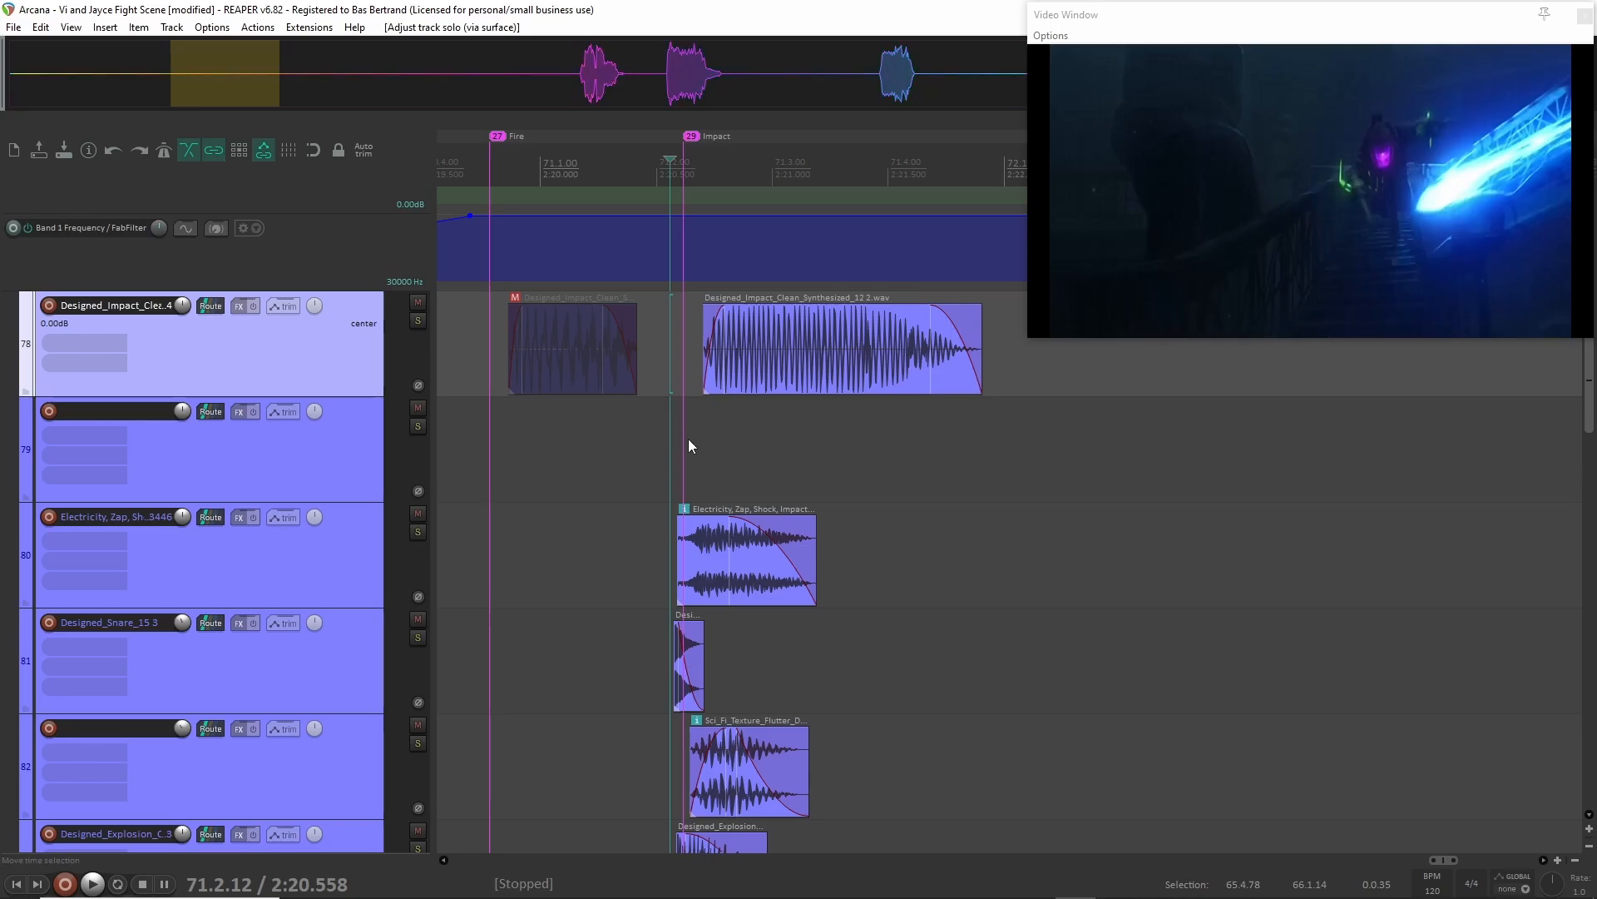
Audition the Designed_Explosion layer on track 94 in solo from 2:17.465 and clear the solo.
scroll(689, 473, left, 4)
scroll(689, 474, down, 8)
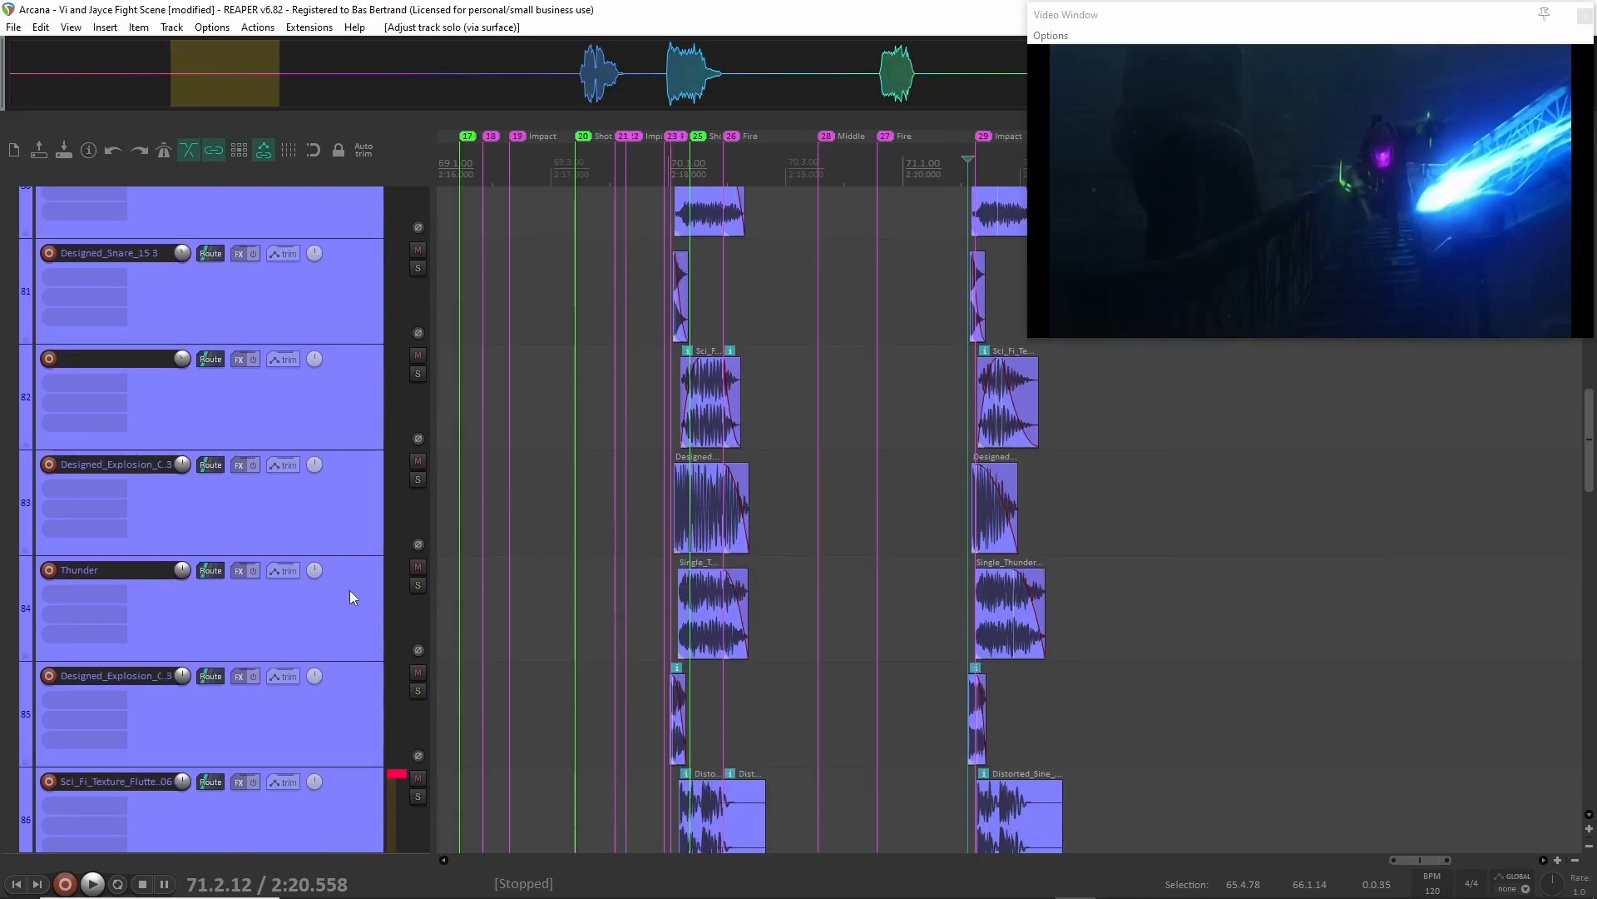
scroll(350, 591, down, 8)
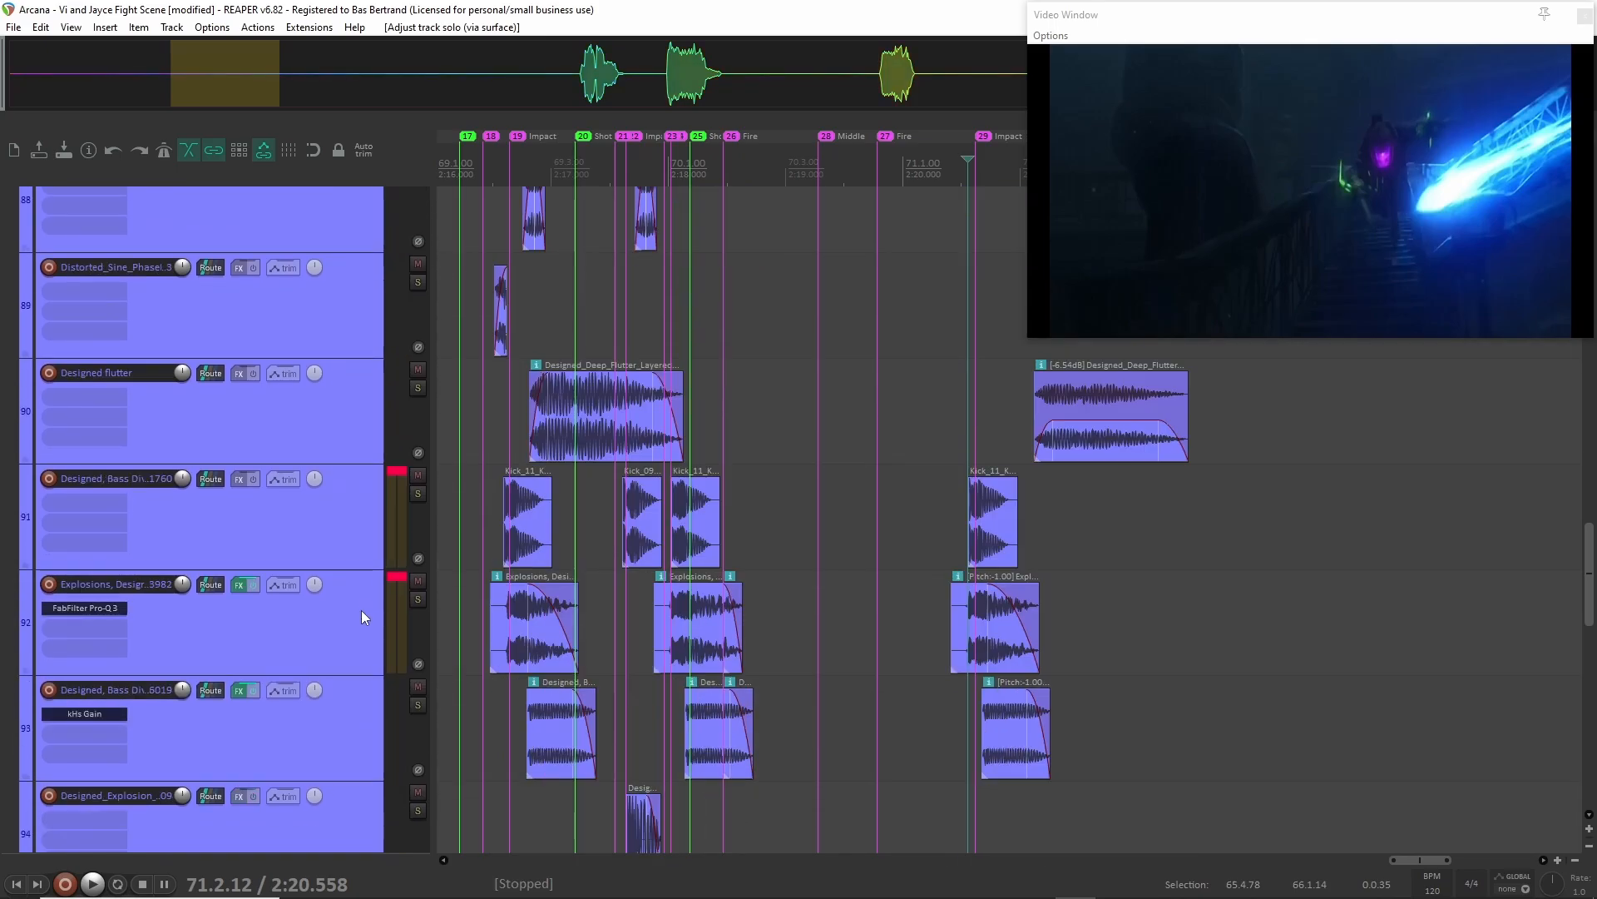
scroll(362, 610, down, 3)
scroll(417, 599, left, 2)
click(369, 651)
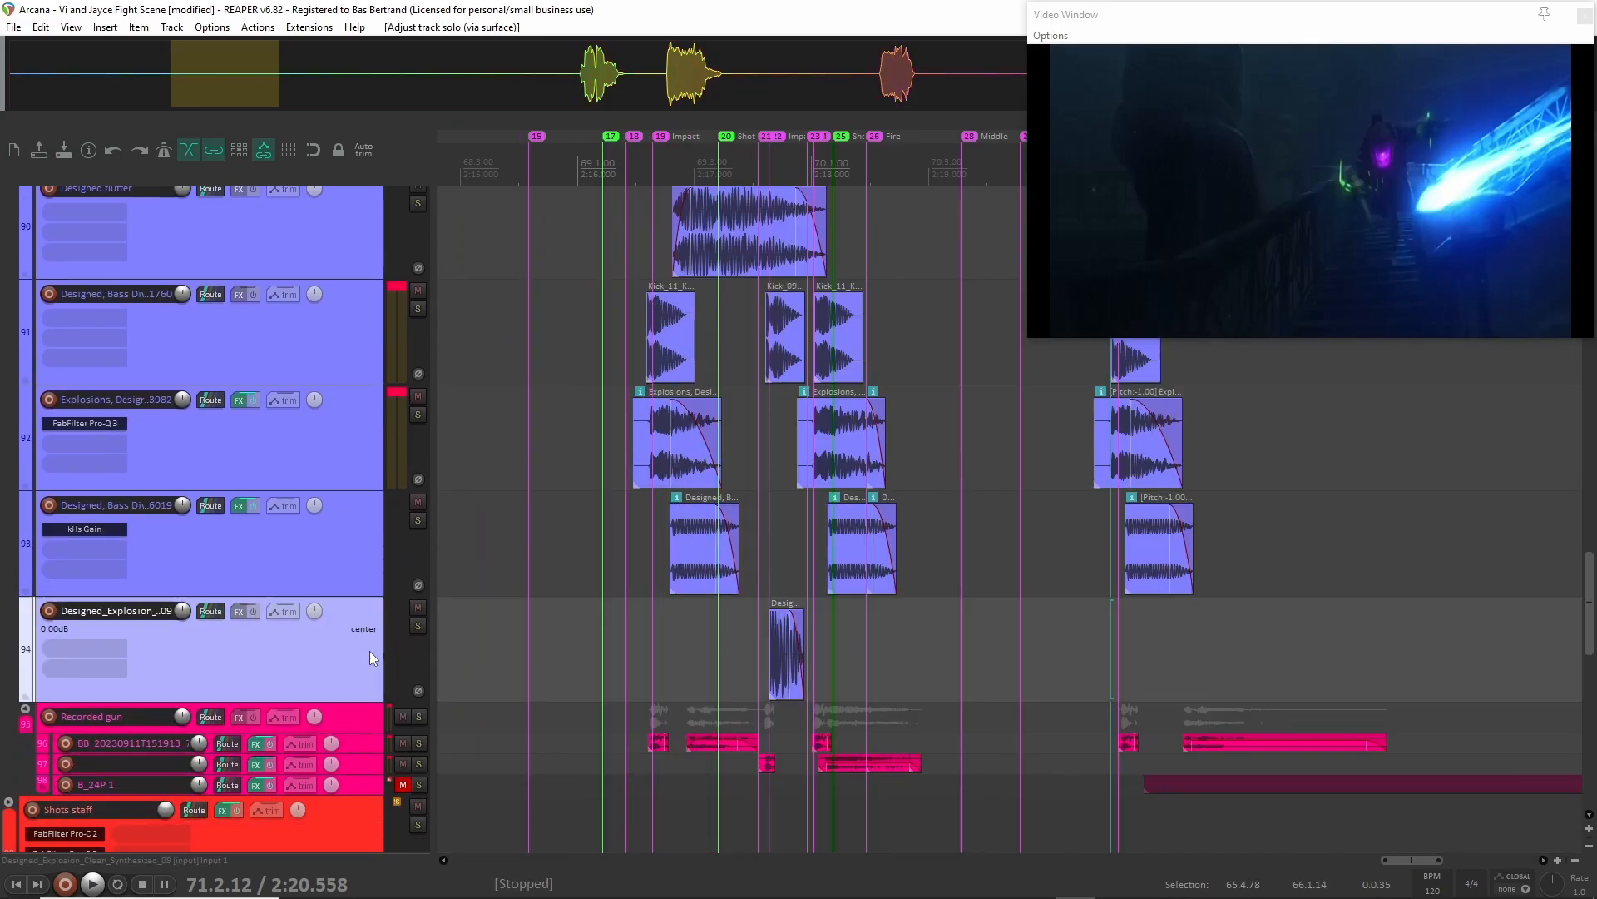
click(418, 626)
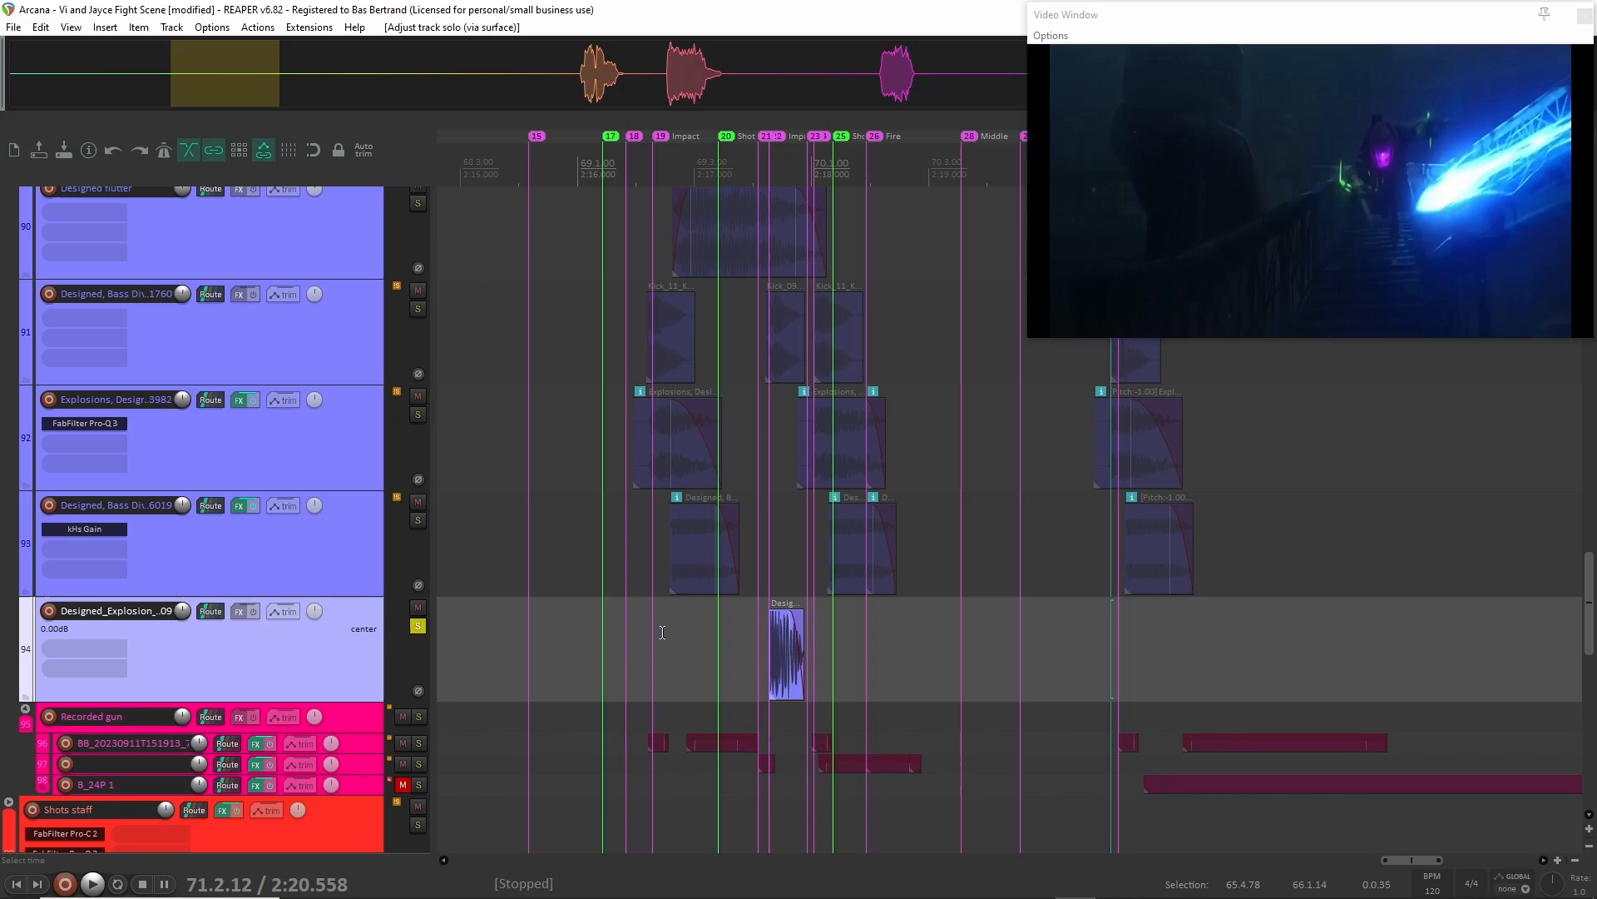
click(748, 651)
key(space)
Audition the Designed, Bass Dive layer on track 93 in solo from 2:17.955 and clear the solo.
key(space)
click(418, 625)
click(318, 562)
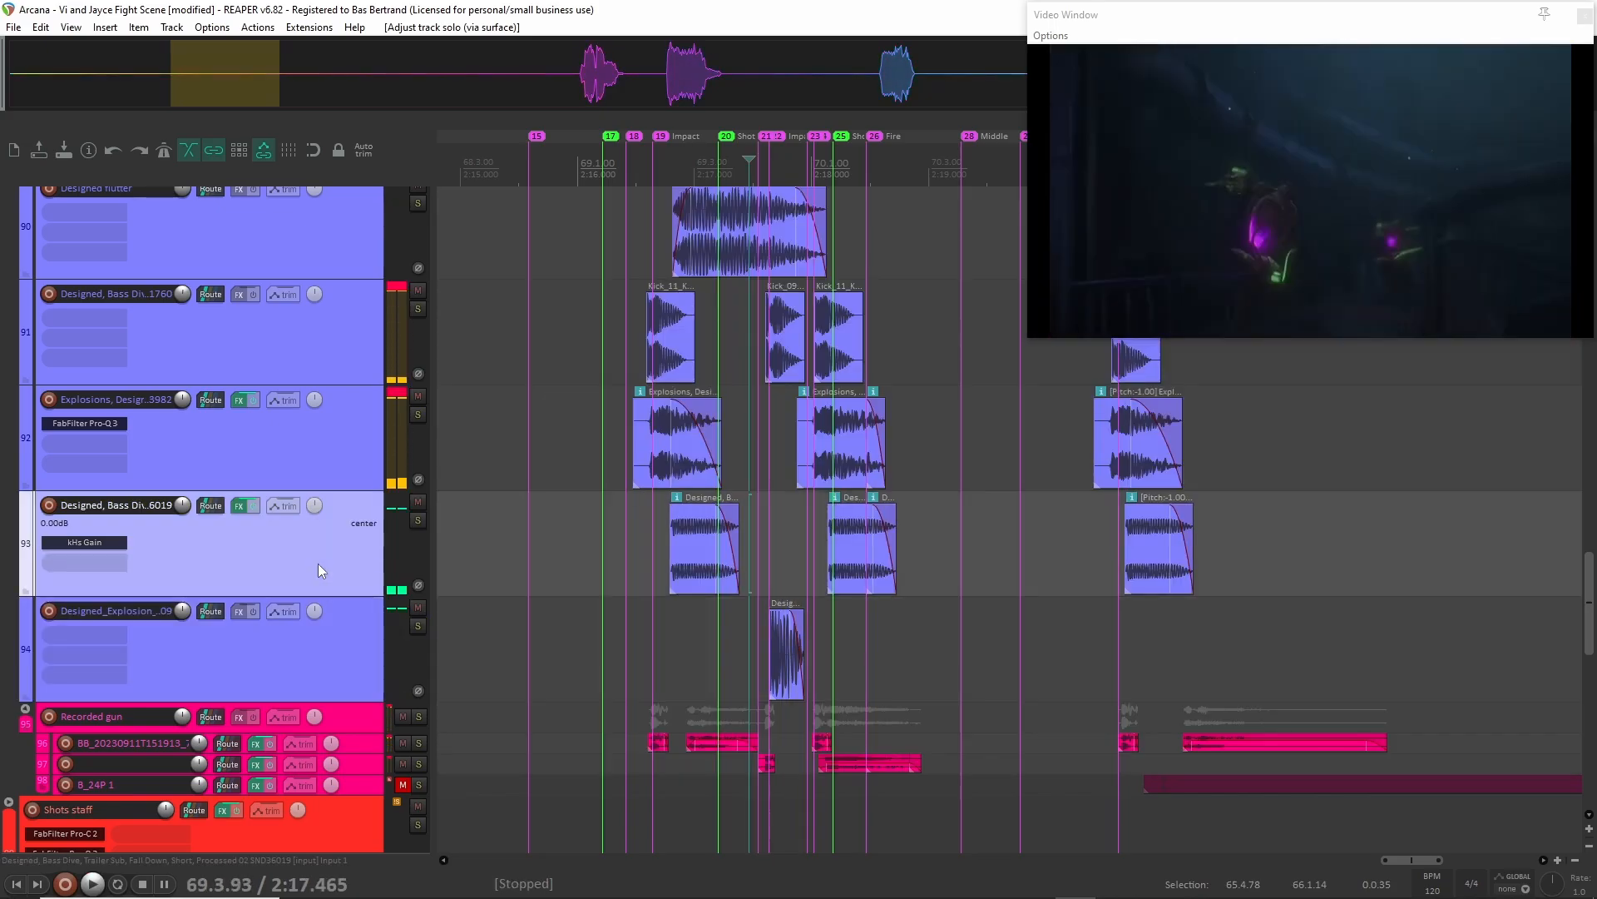
key(F6)
click(806, 551)
key(space)
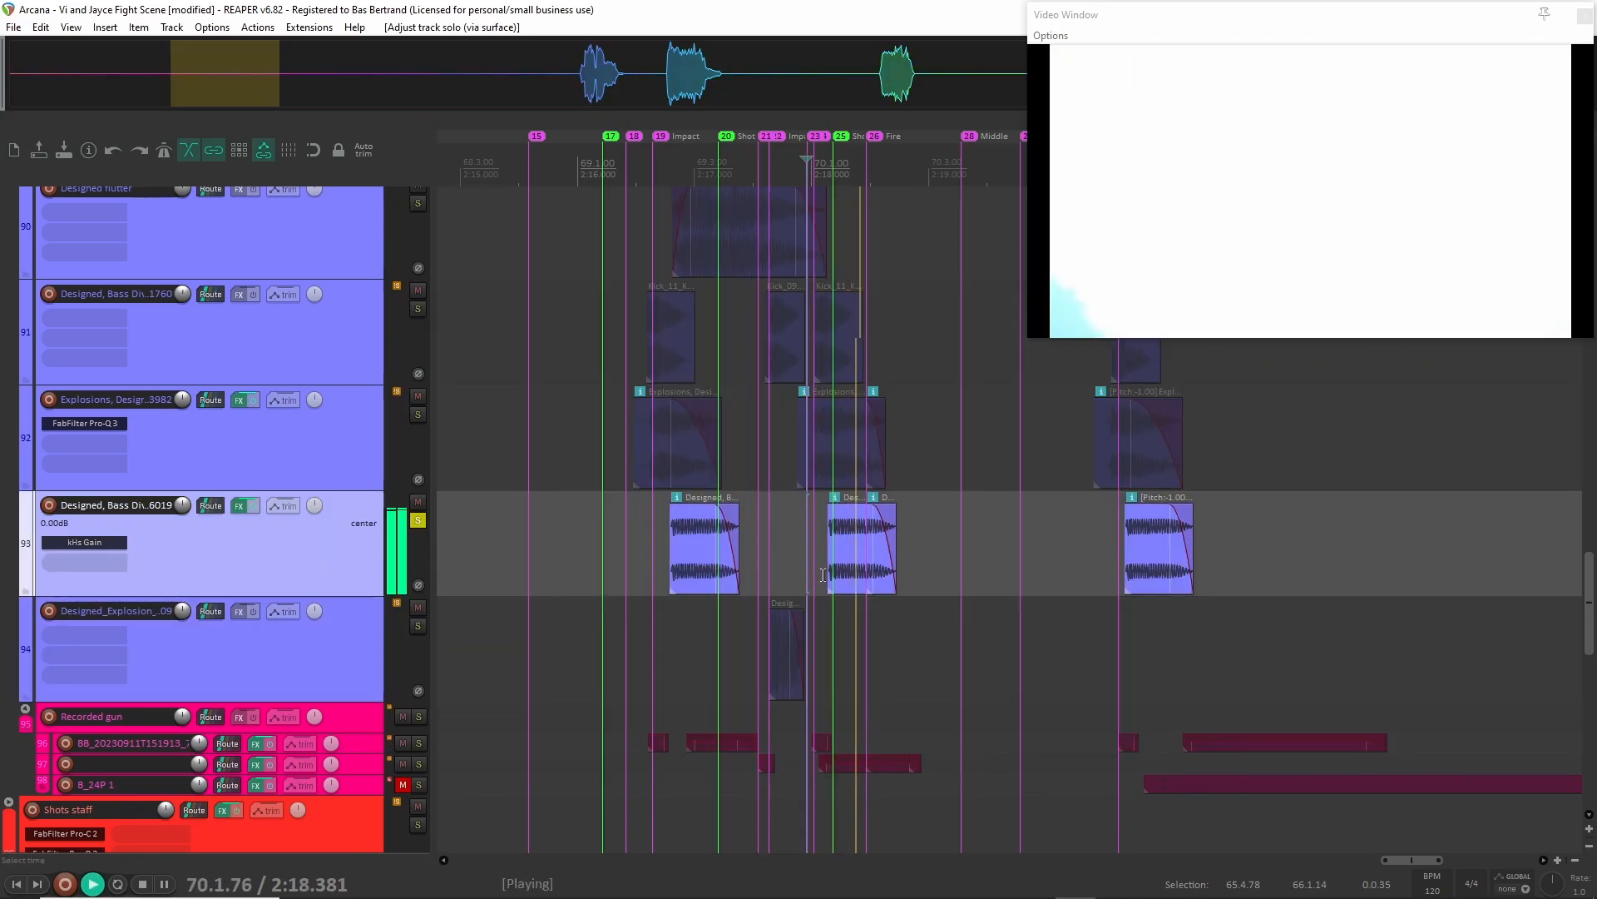
key(space)
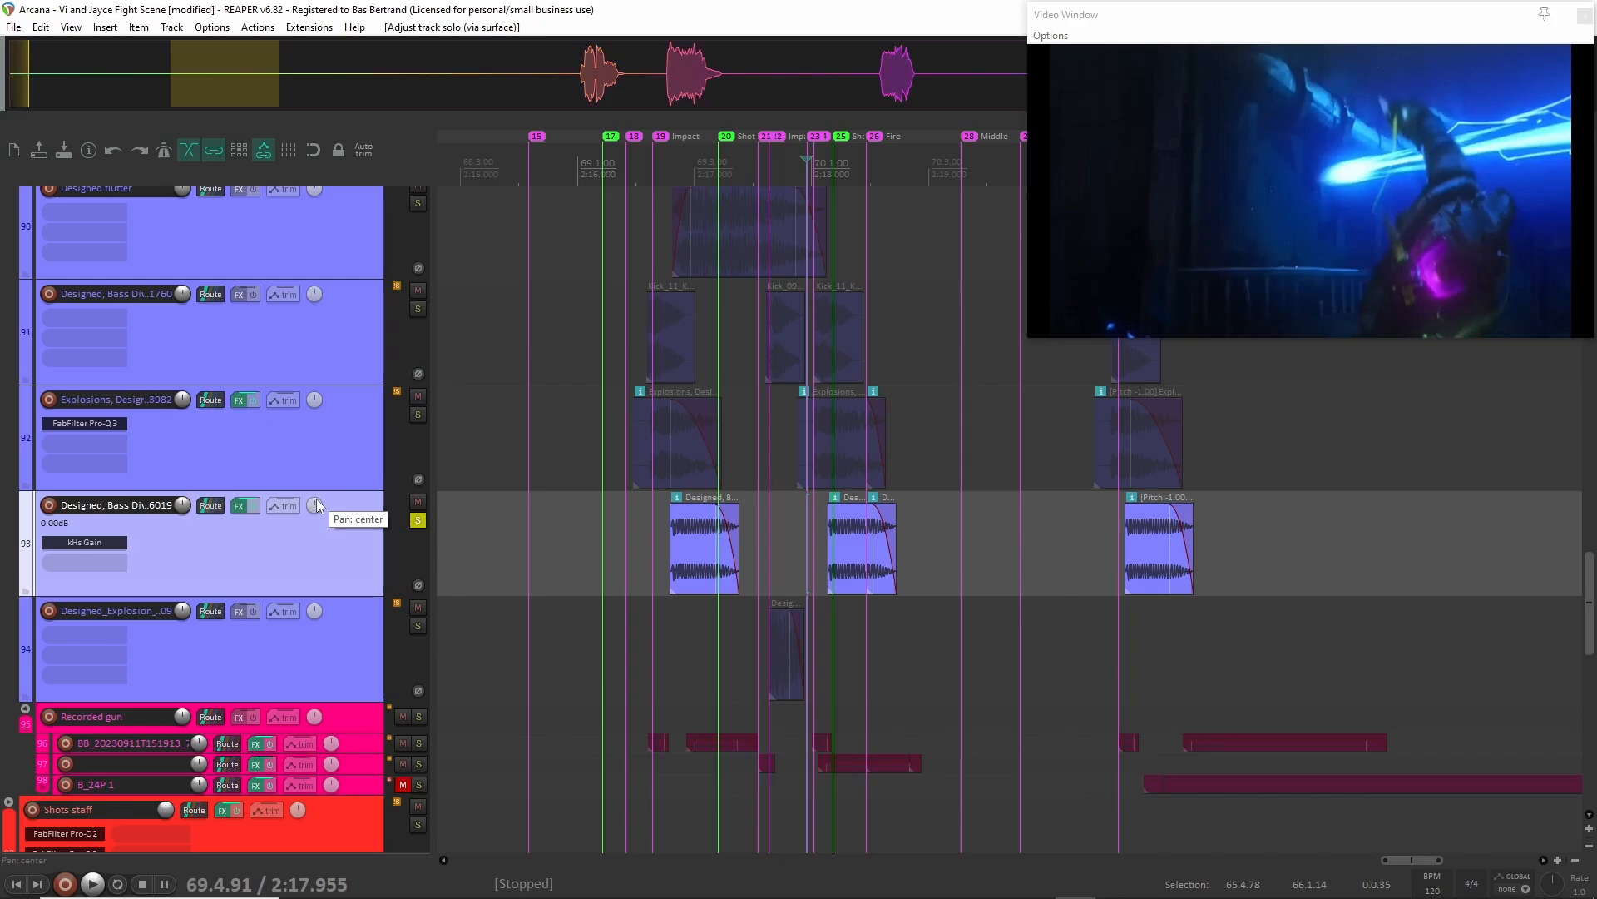
click(413, 520)
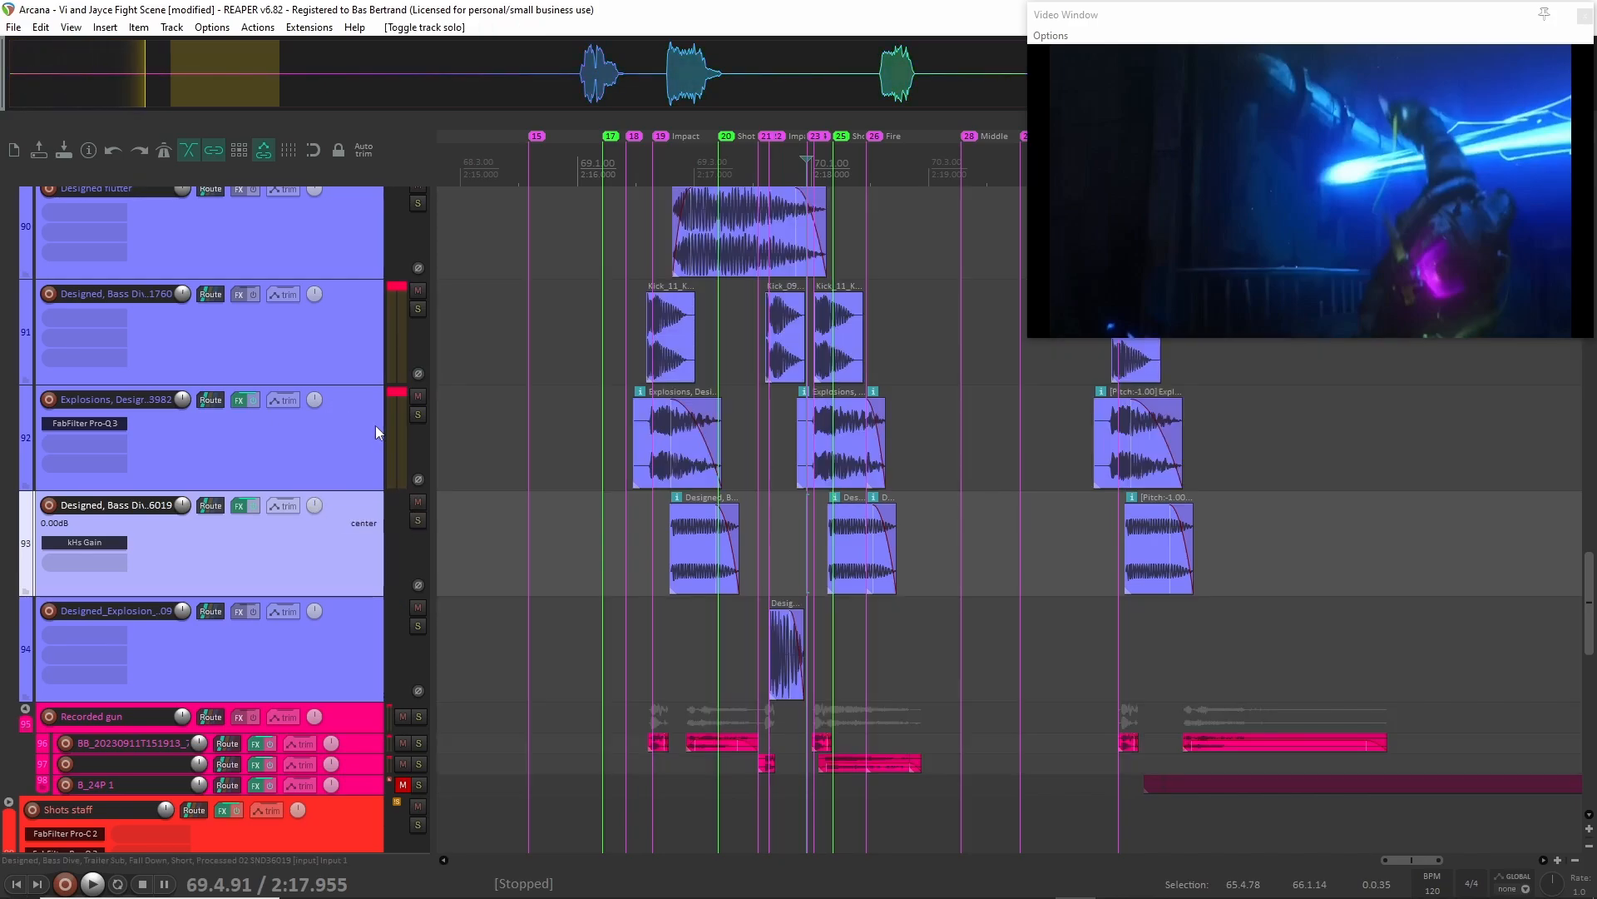
Audition the Explosions, Designed layer on track 92 in solo, inspect its clip up close and clear the solo.
click(417, 416)
click(287, 428)
key(F6)
key(F6)
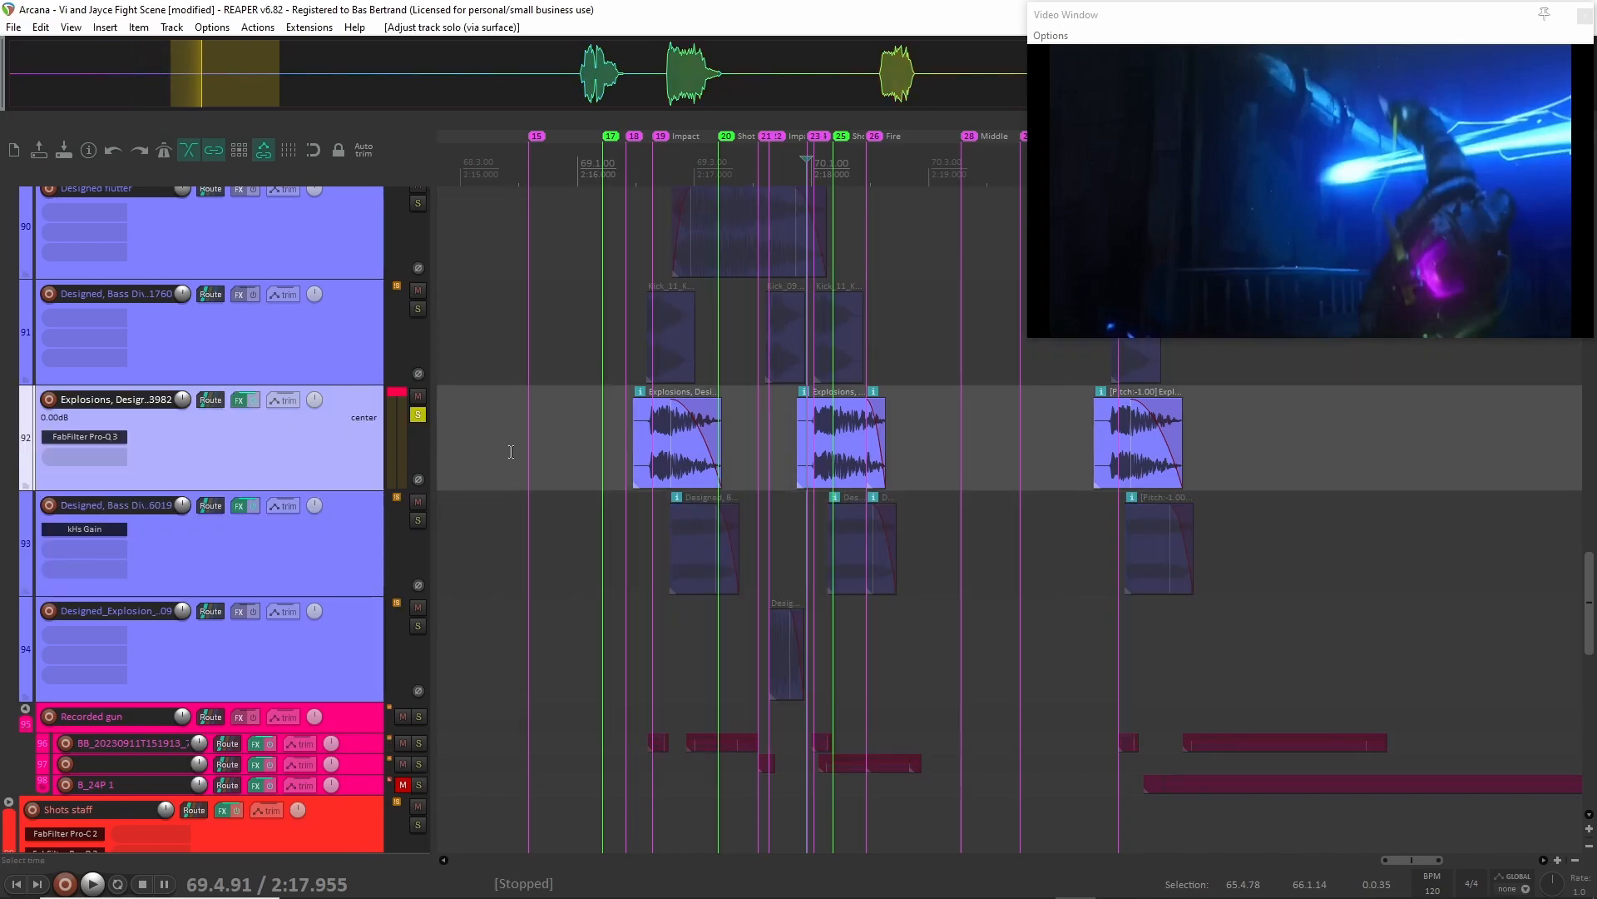
key(space)
key(space)
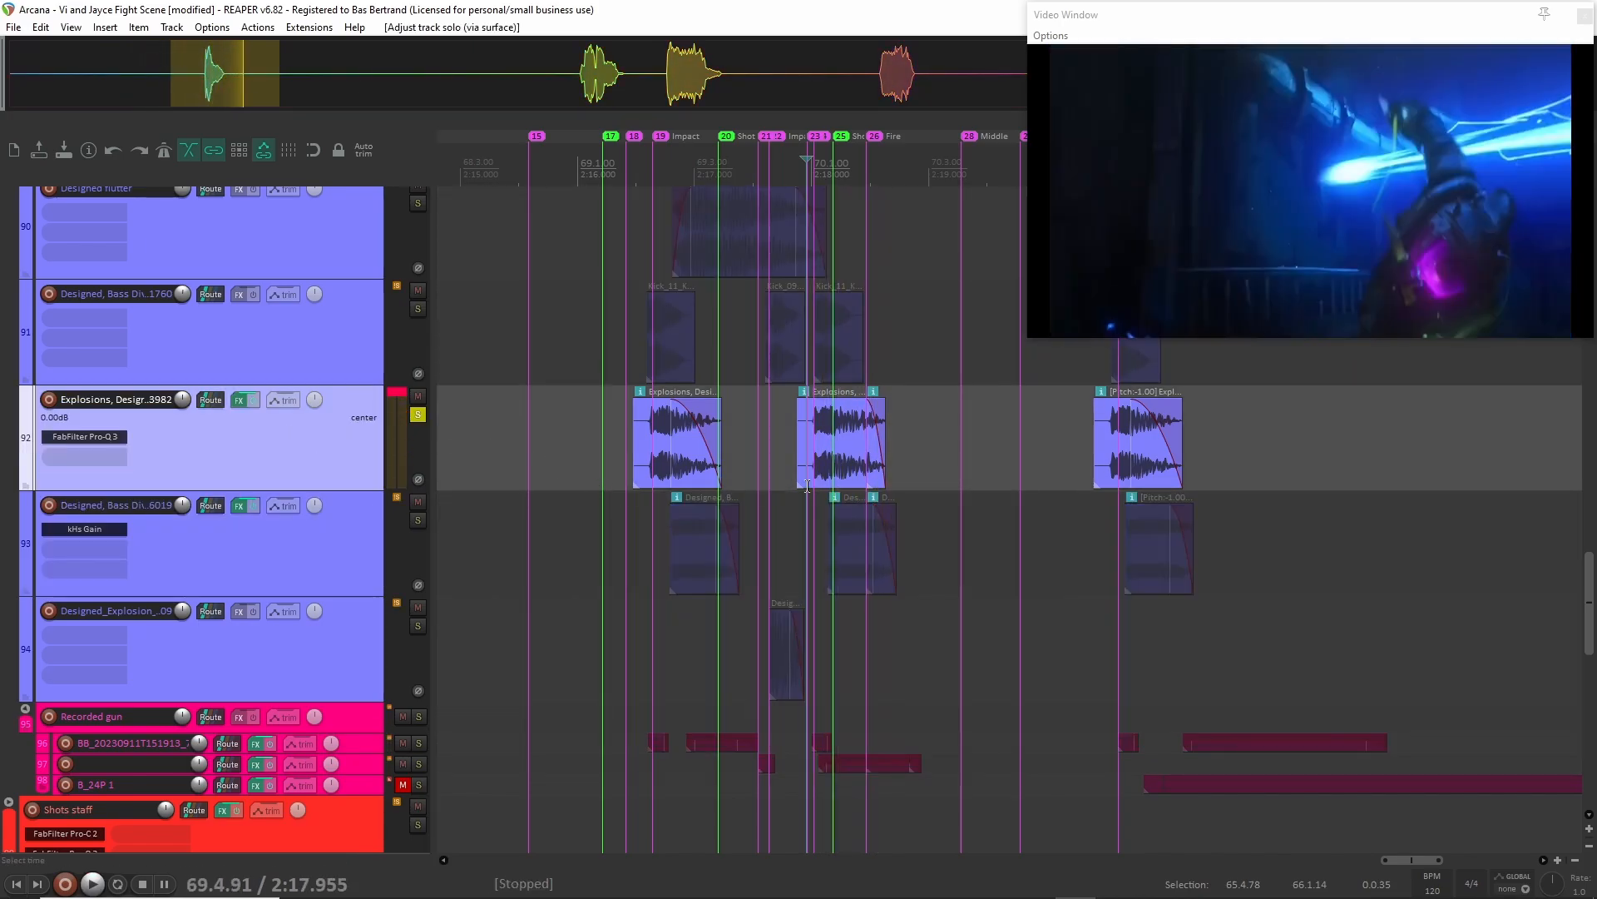
scroll(795, 454, up, 4)
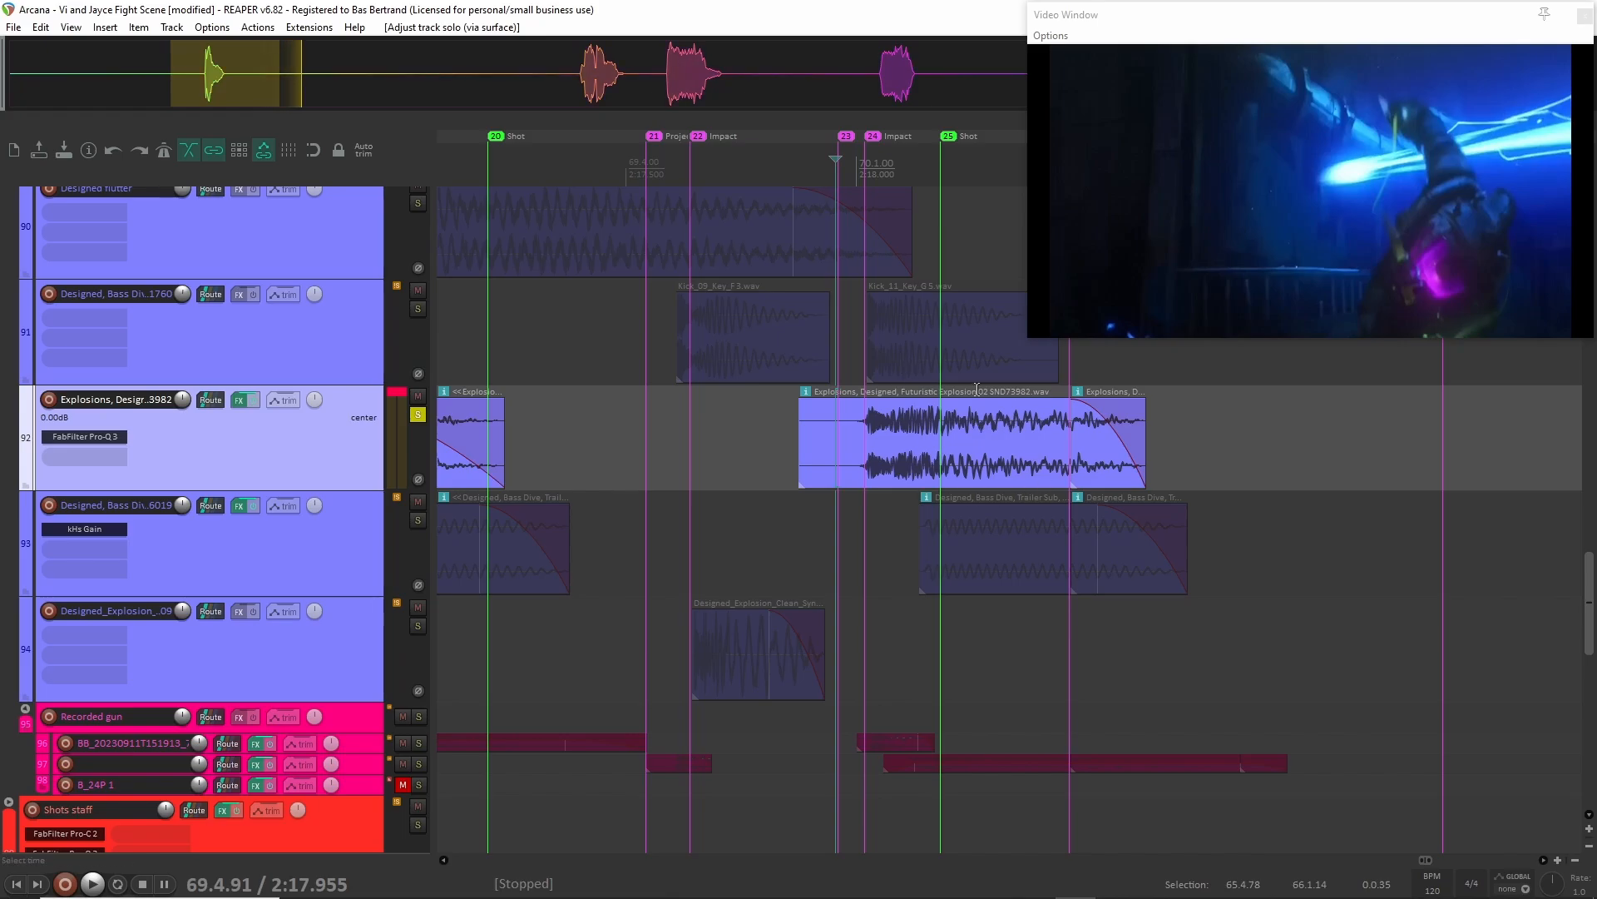
scroll(978, 420, up, 2)
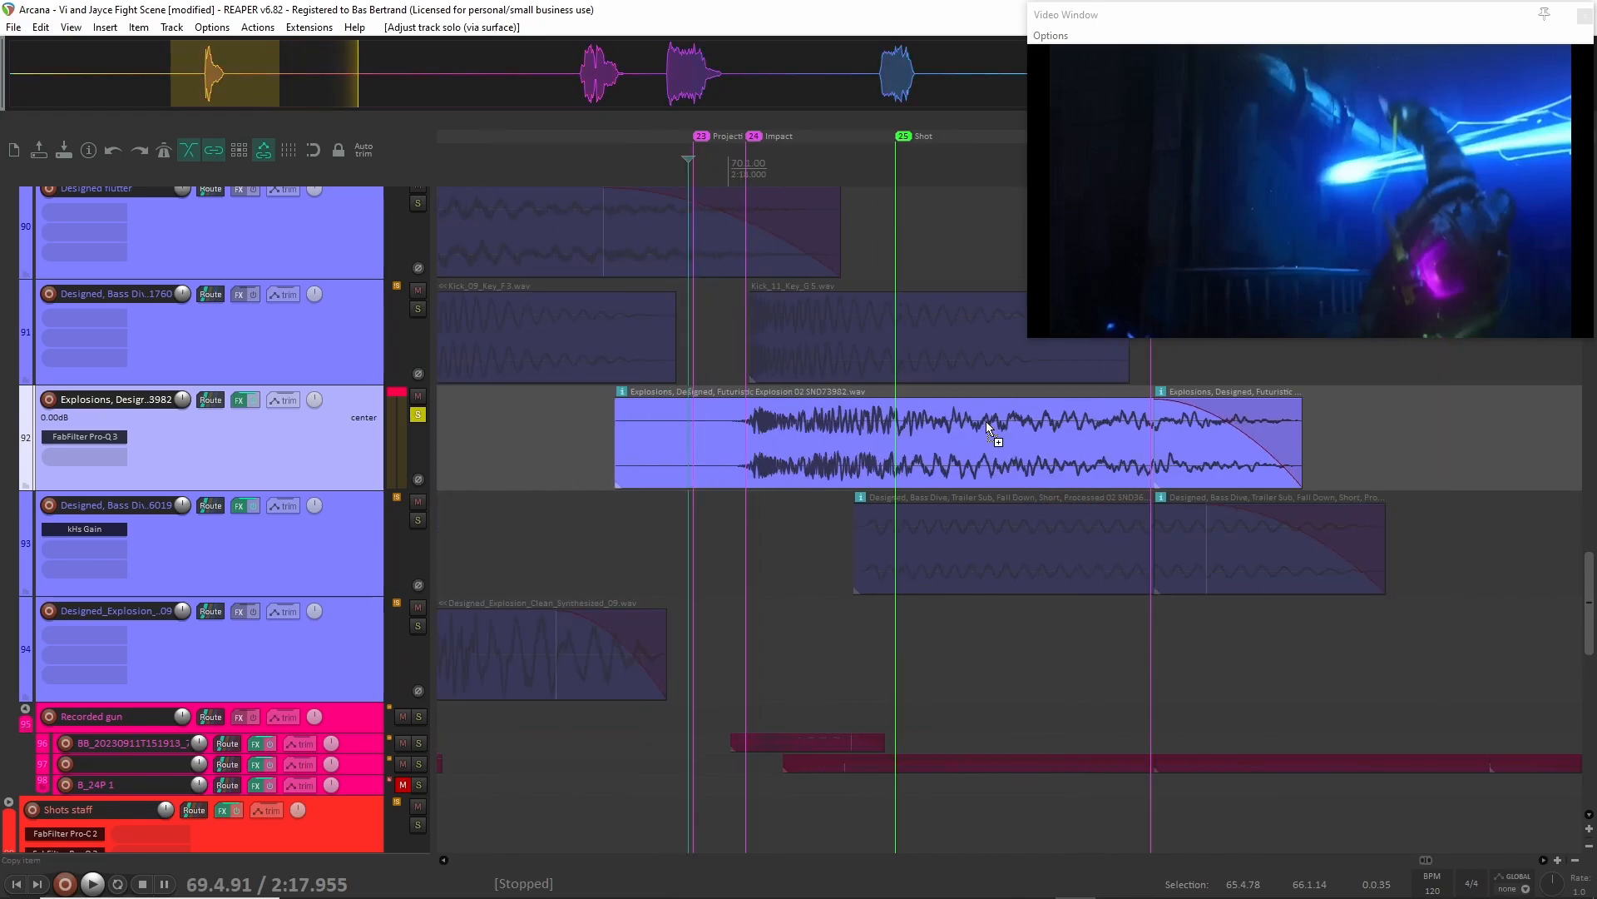
scroll(696, 435, down, 6)
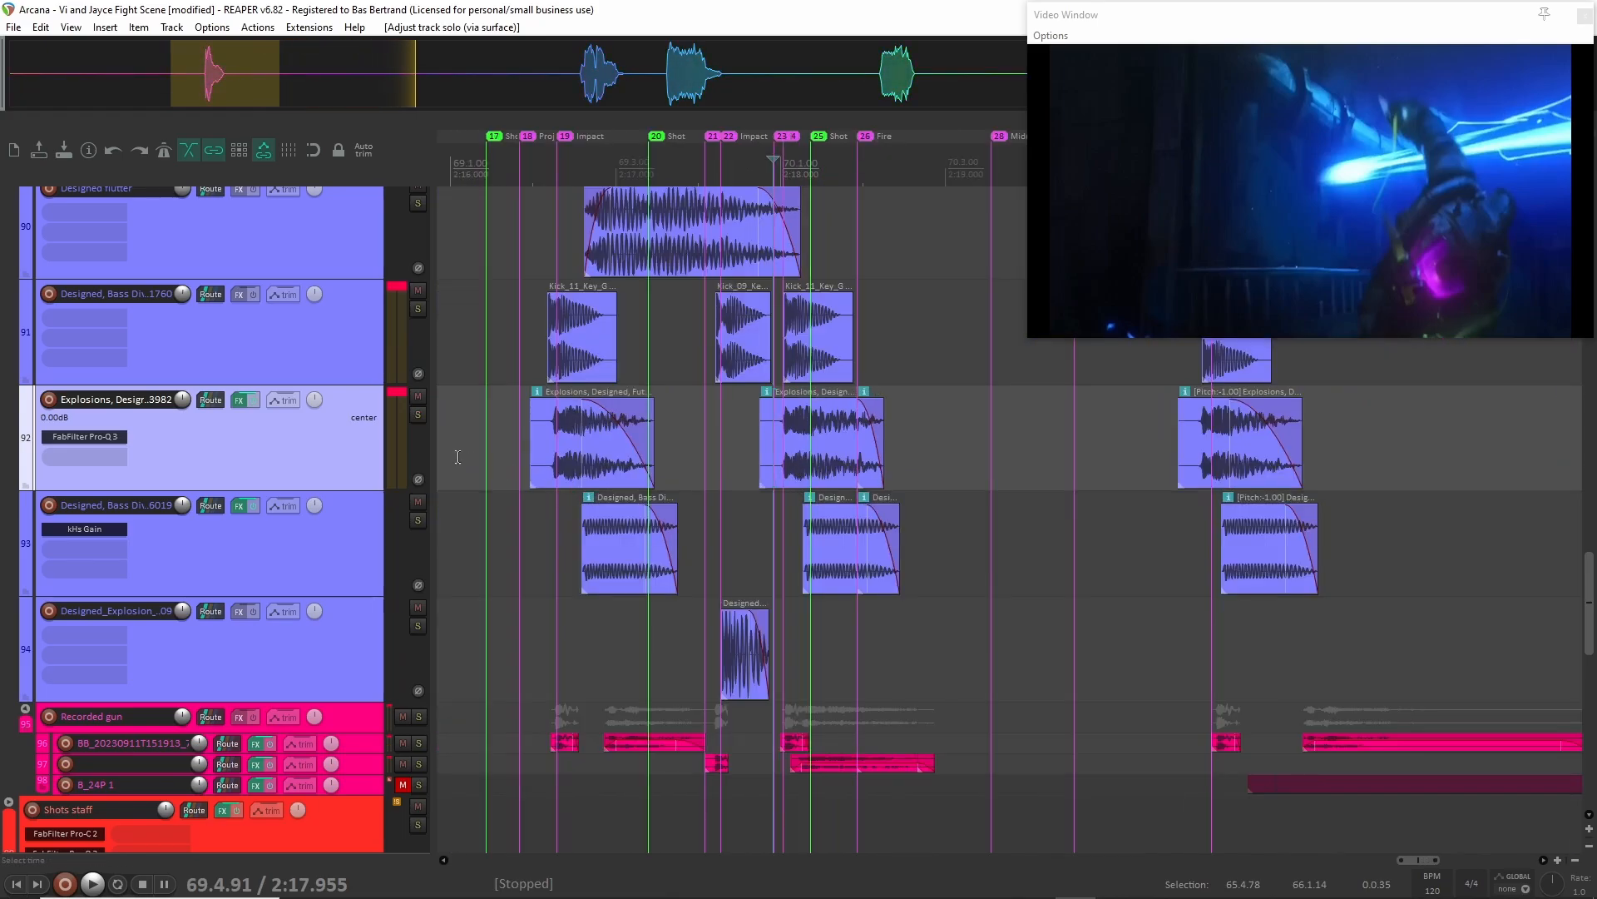
Audition the kick clips of the Designed, Bass Dive layer on track 91 in solo from 2:16.538 and clear the solo.
scroll(375, 412, up, 1)
click(386, 416)
key(s)
key(space)
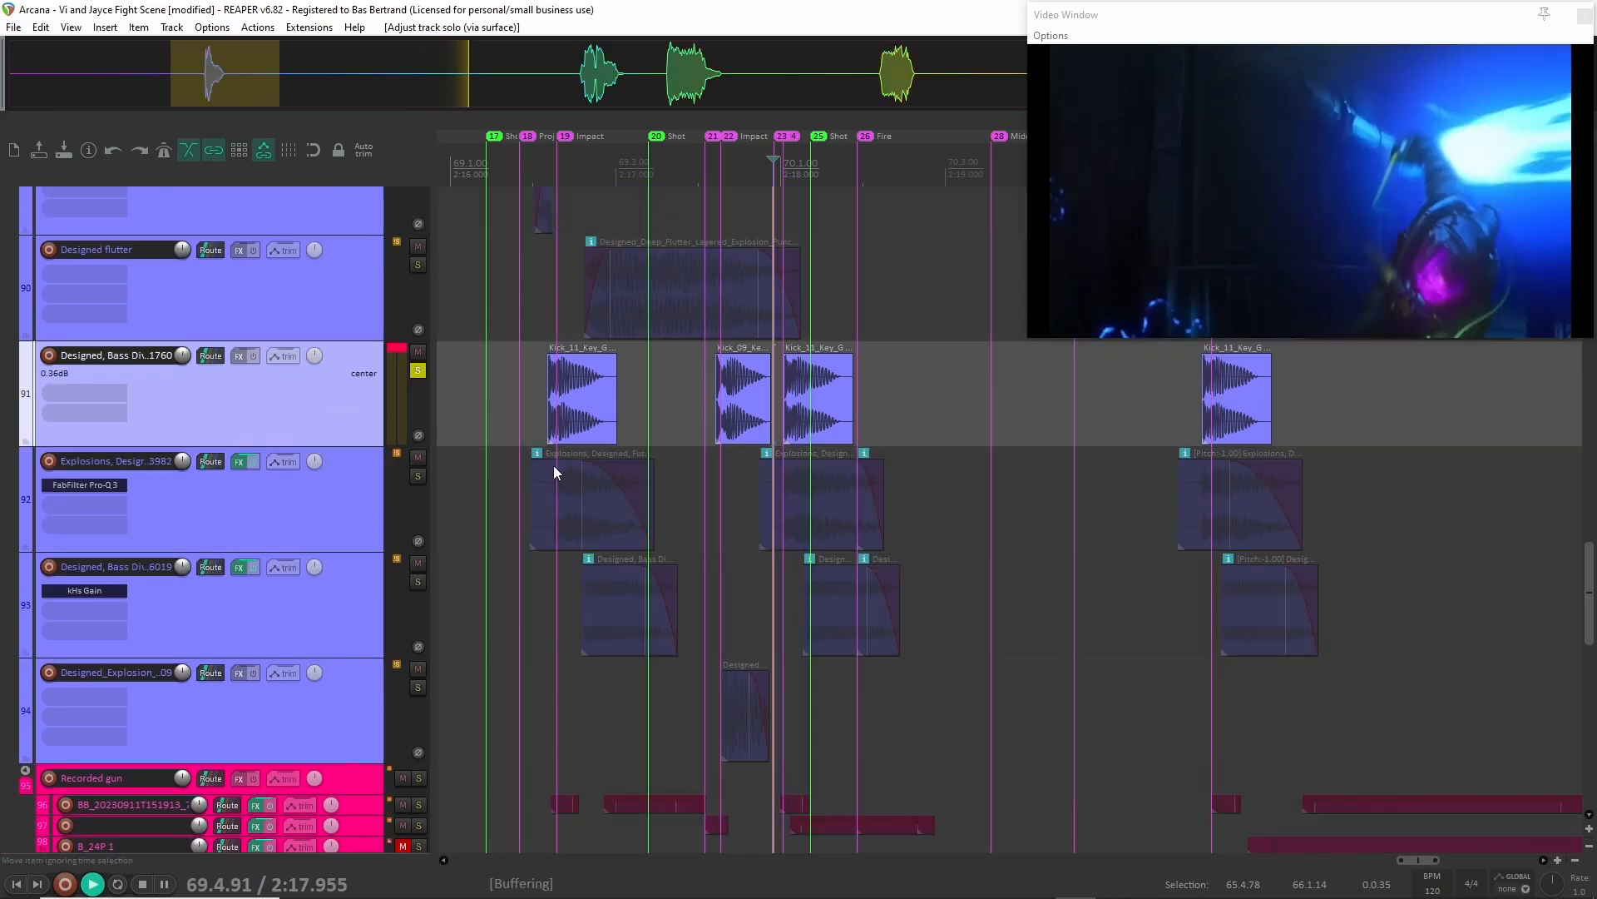
key(space)
click(539, 399)
key(space)
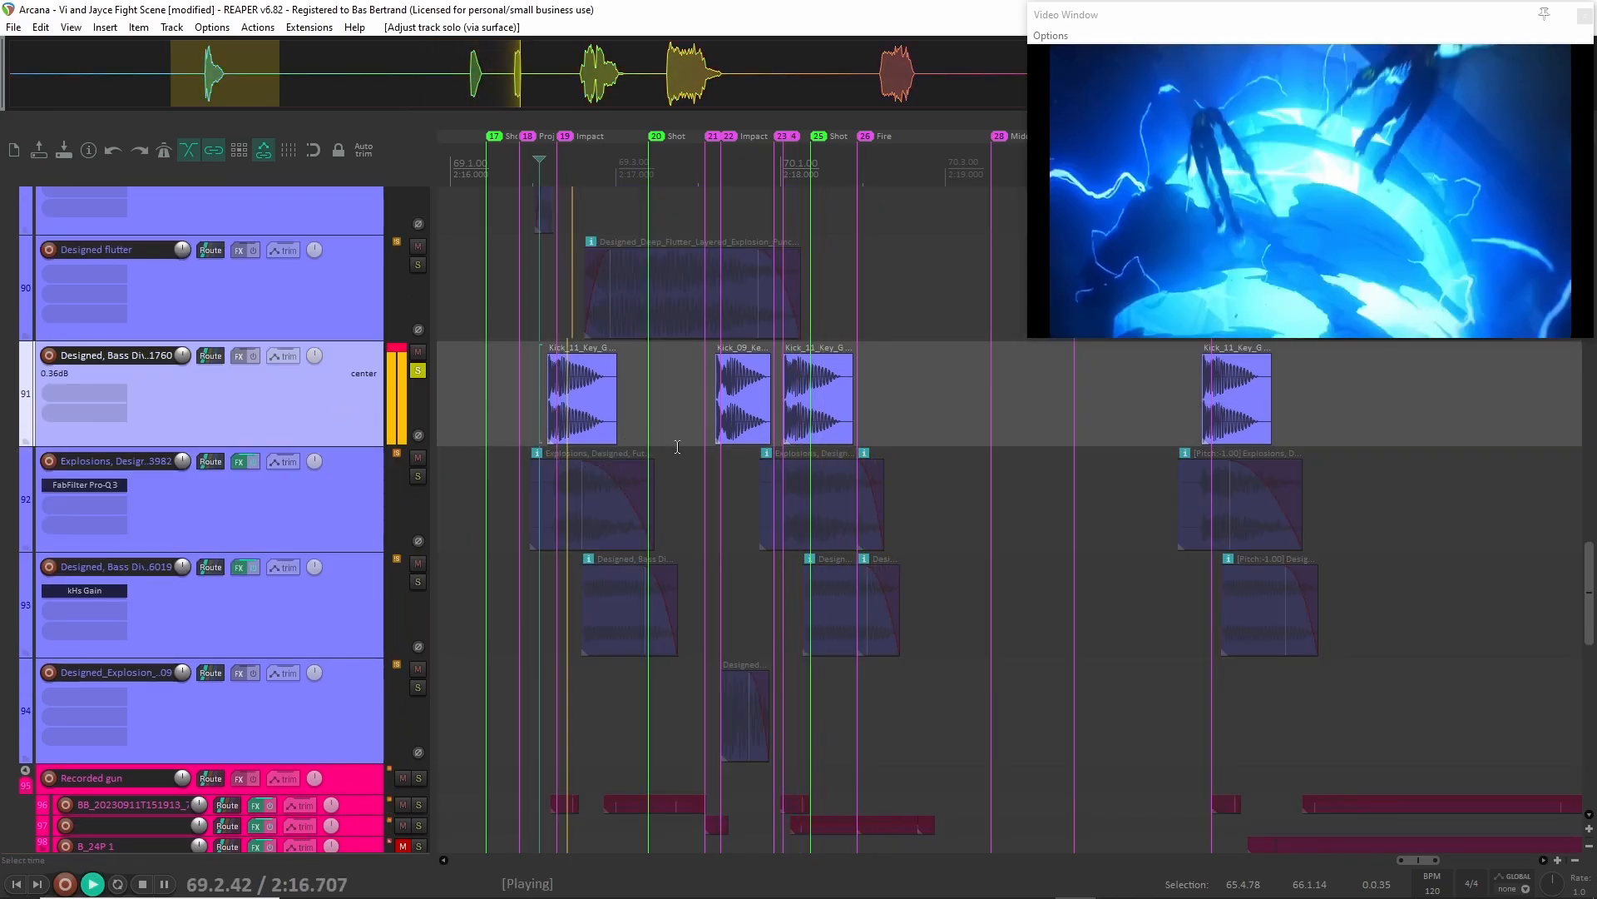
key(space)
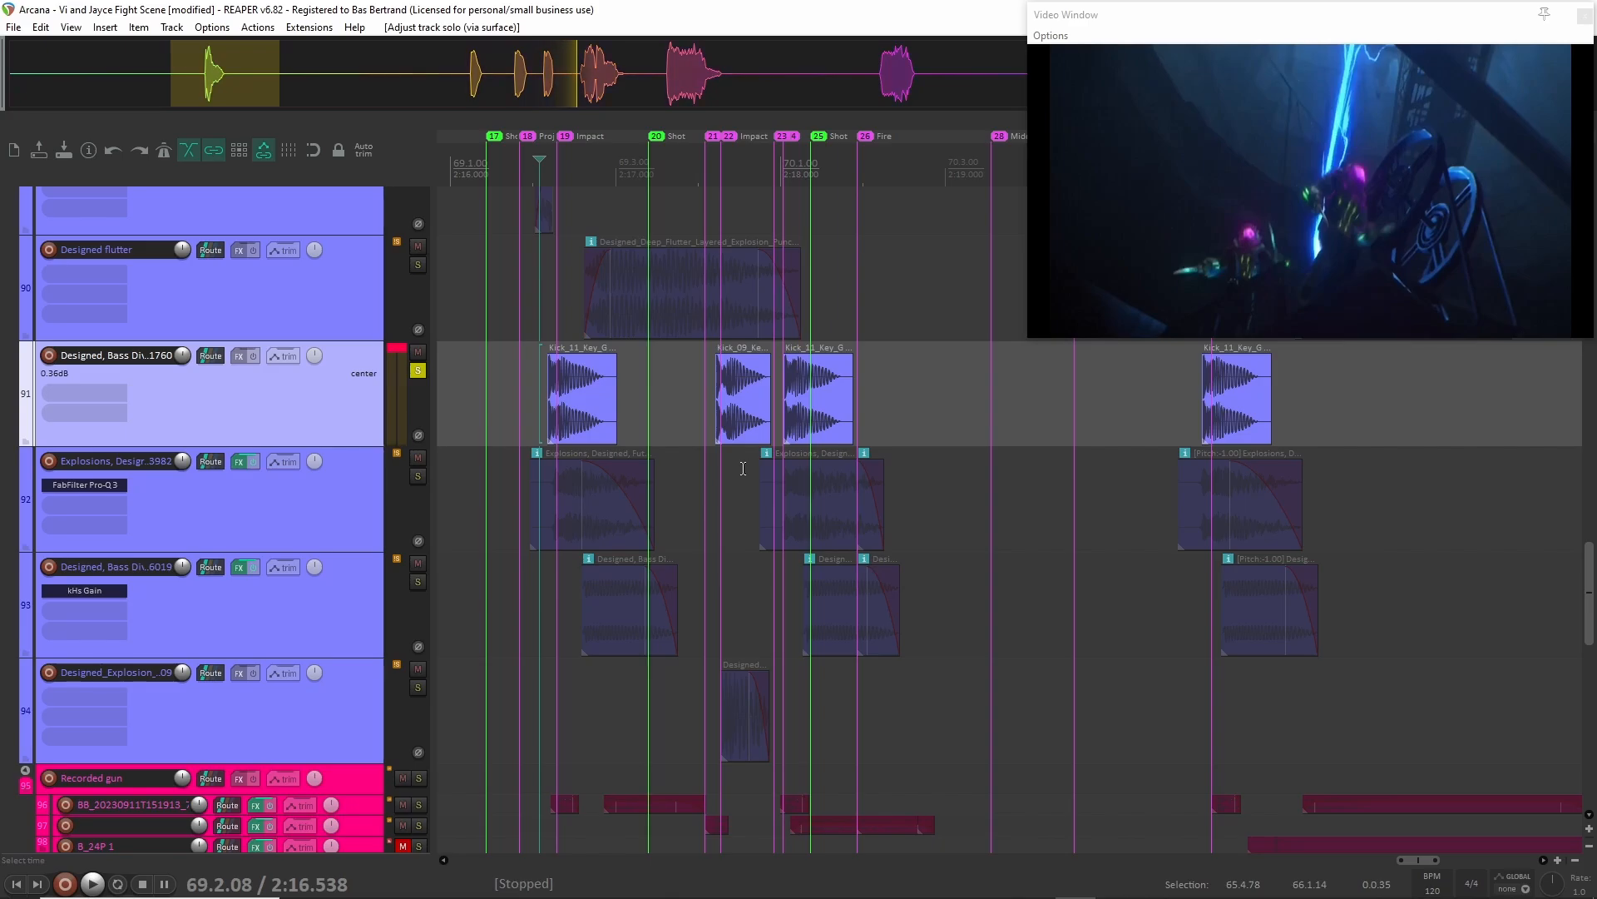
Fully collapse the Projectile impact folder's child tracks.
scroll(743, 469, up, 8)
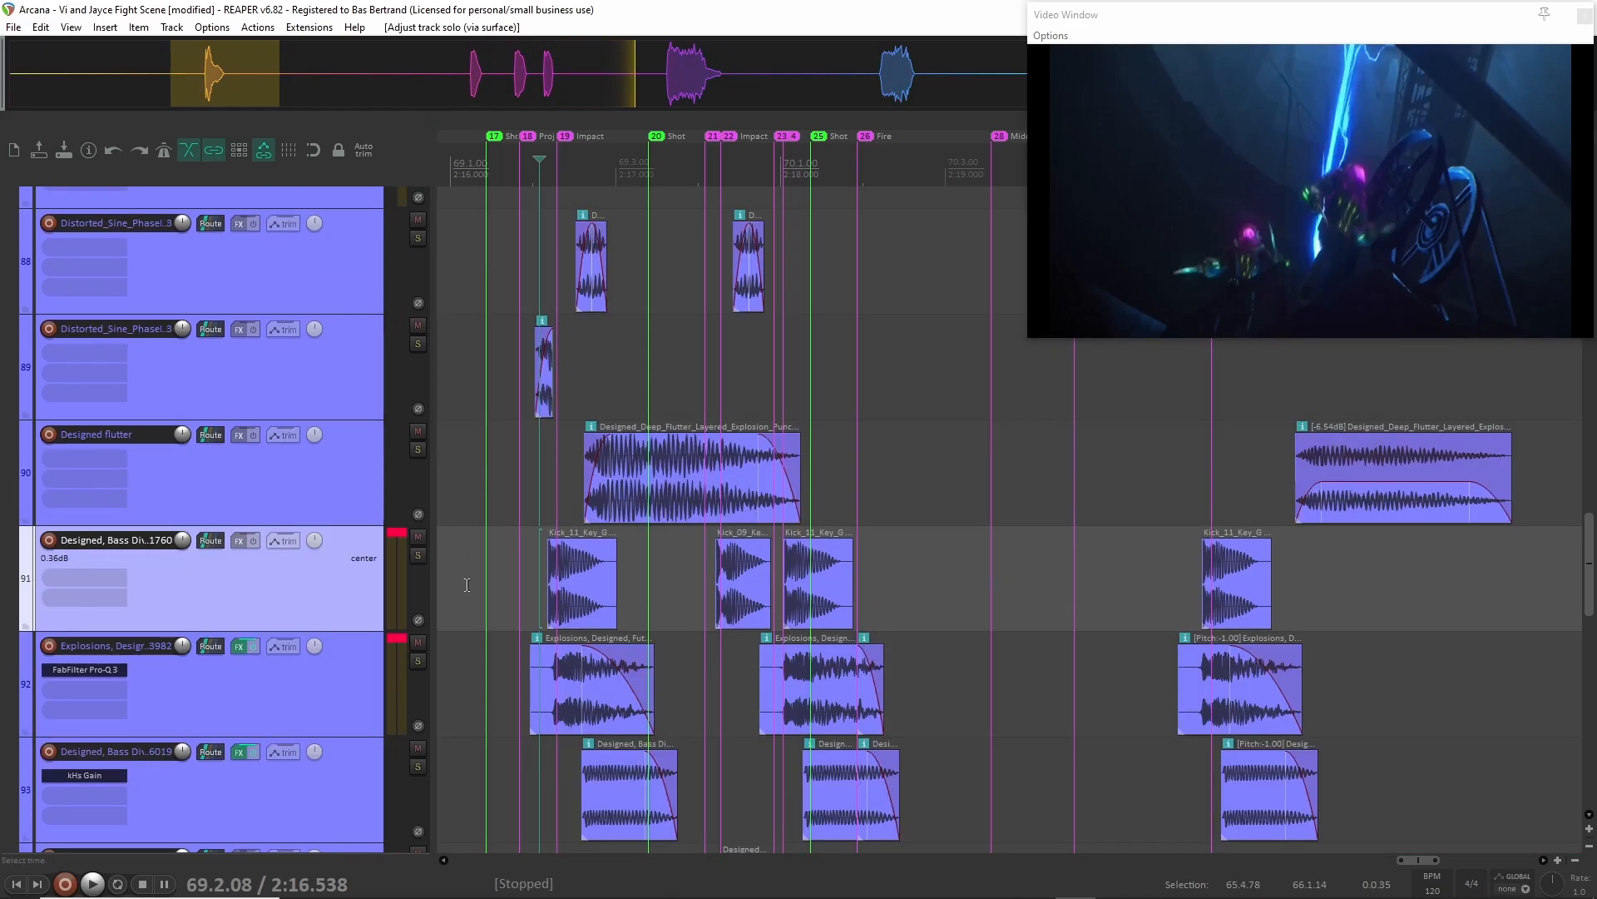
scroll(278, 413, up, 5)
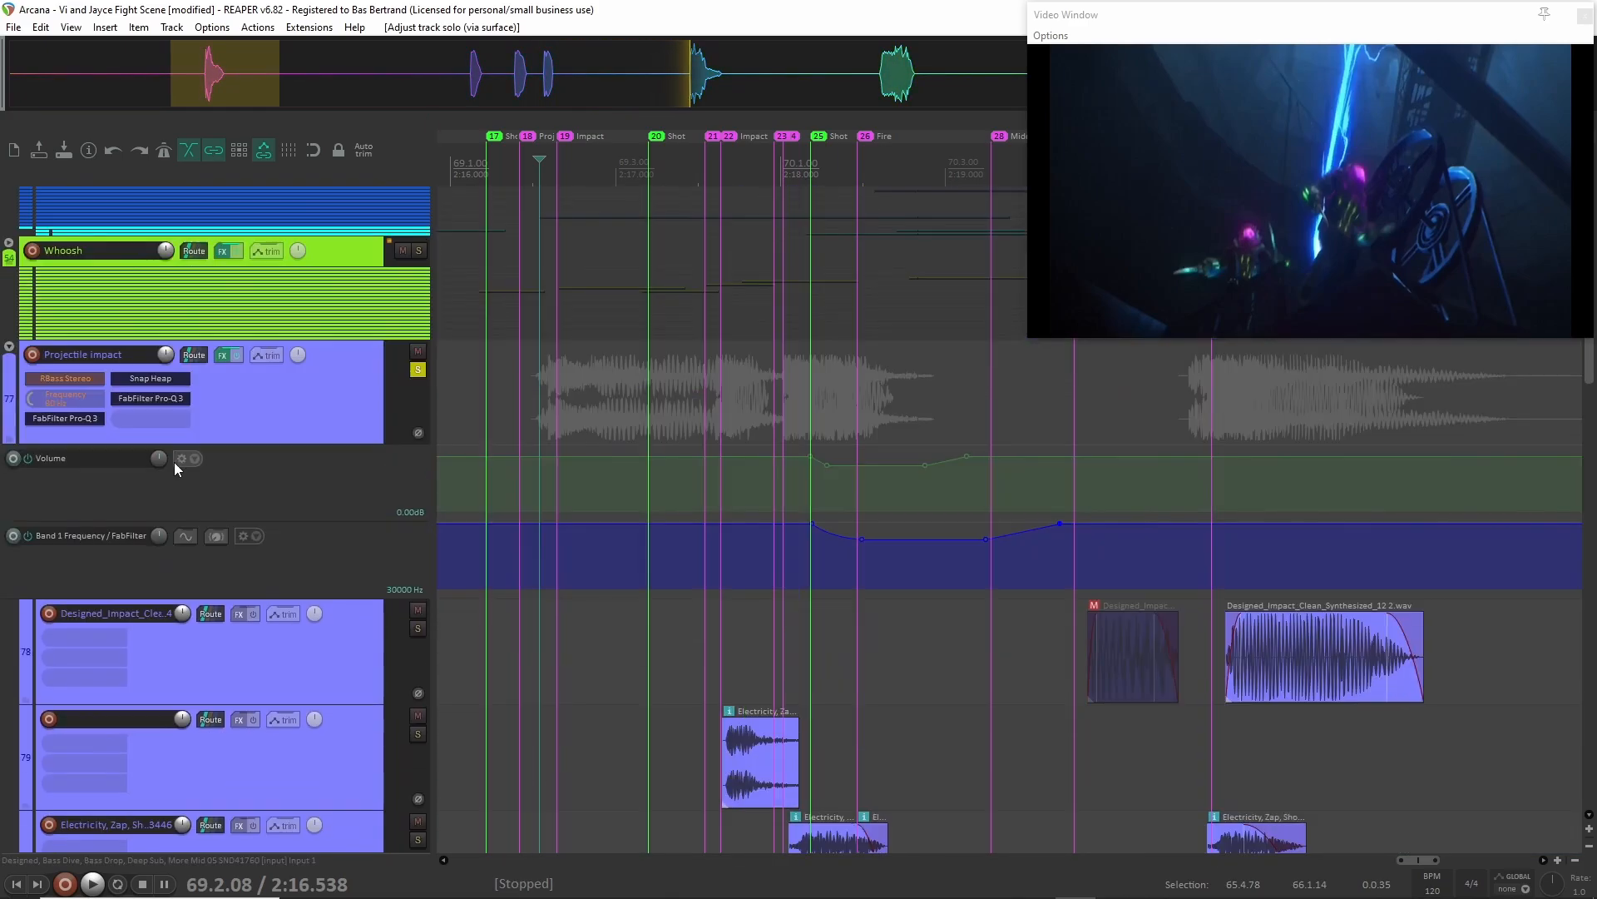
click(9, 347)
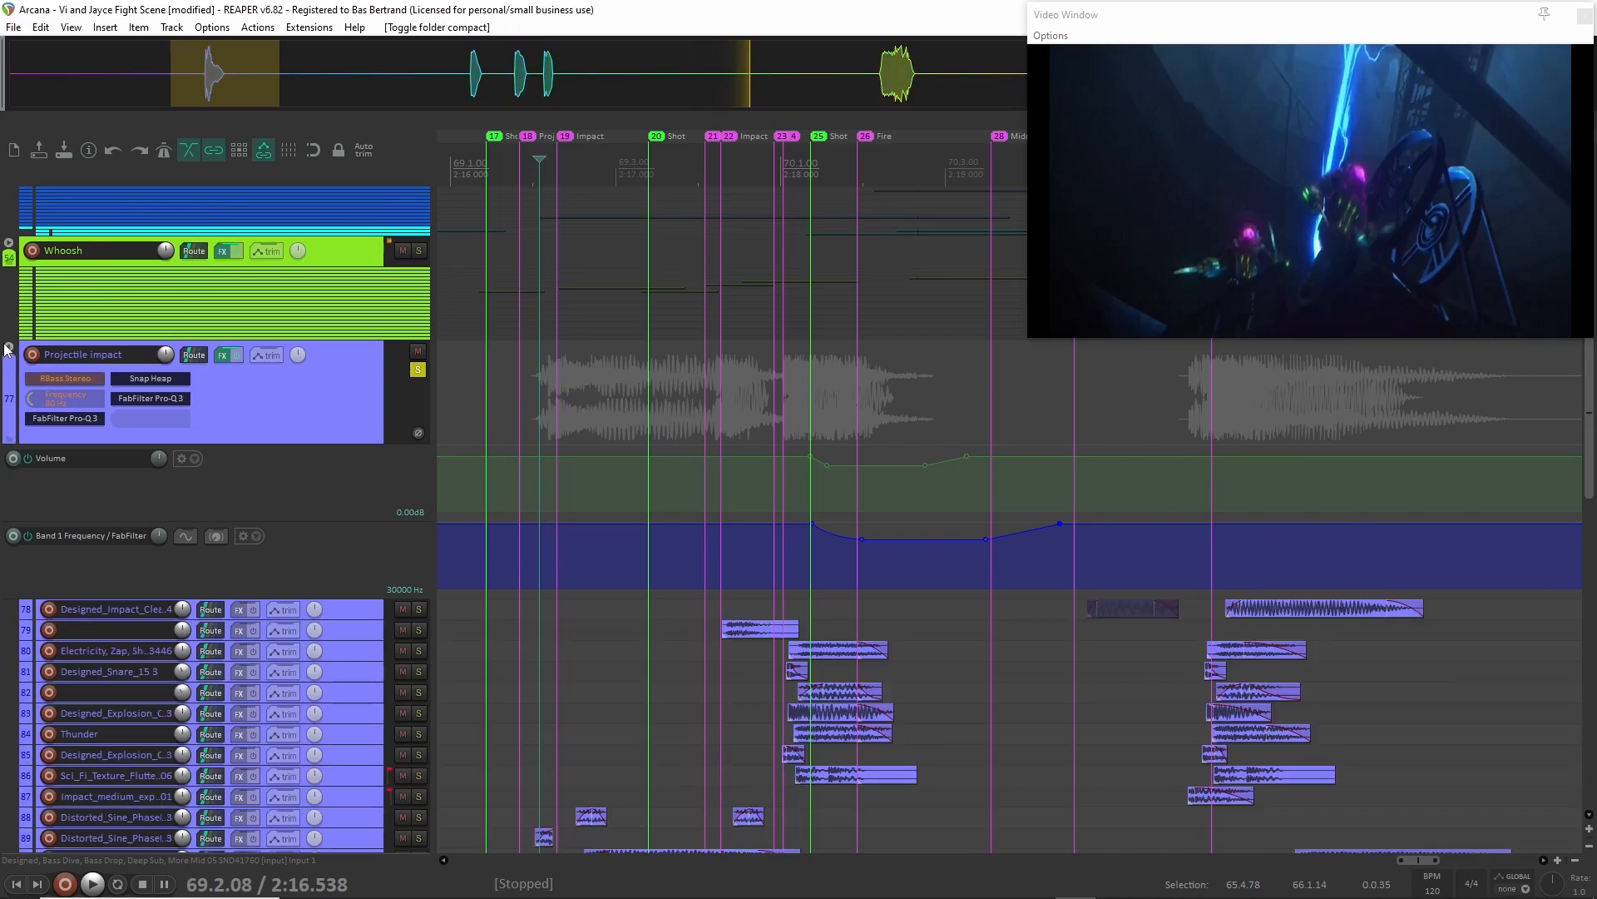
click(9, 347)
Clear the Projectile impact solo and expand the Whoosh folder's child tracks.
click(10, 244)
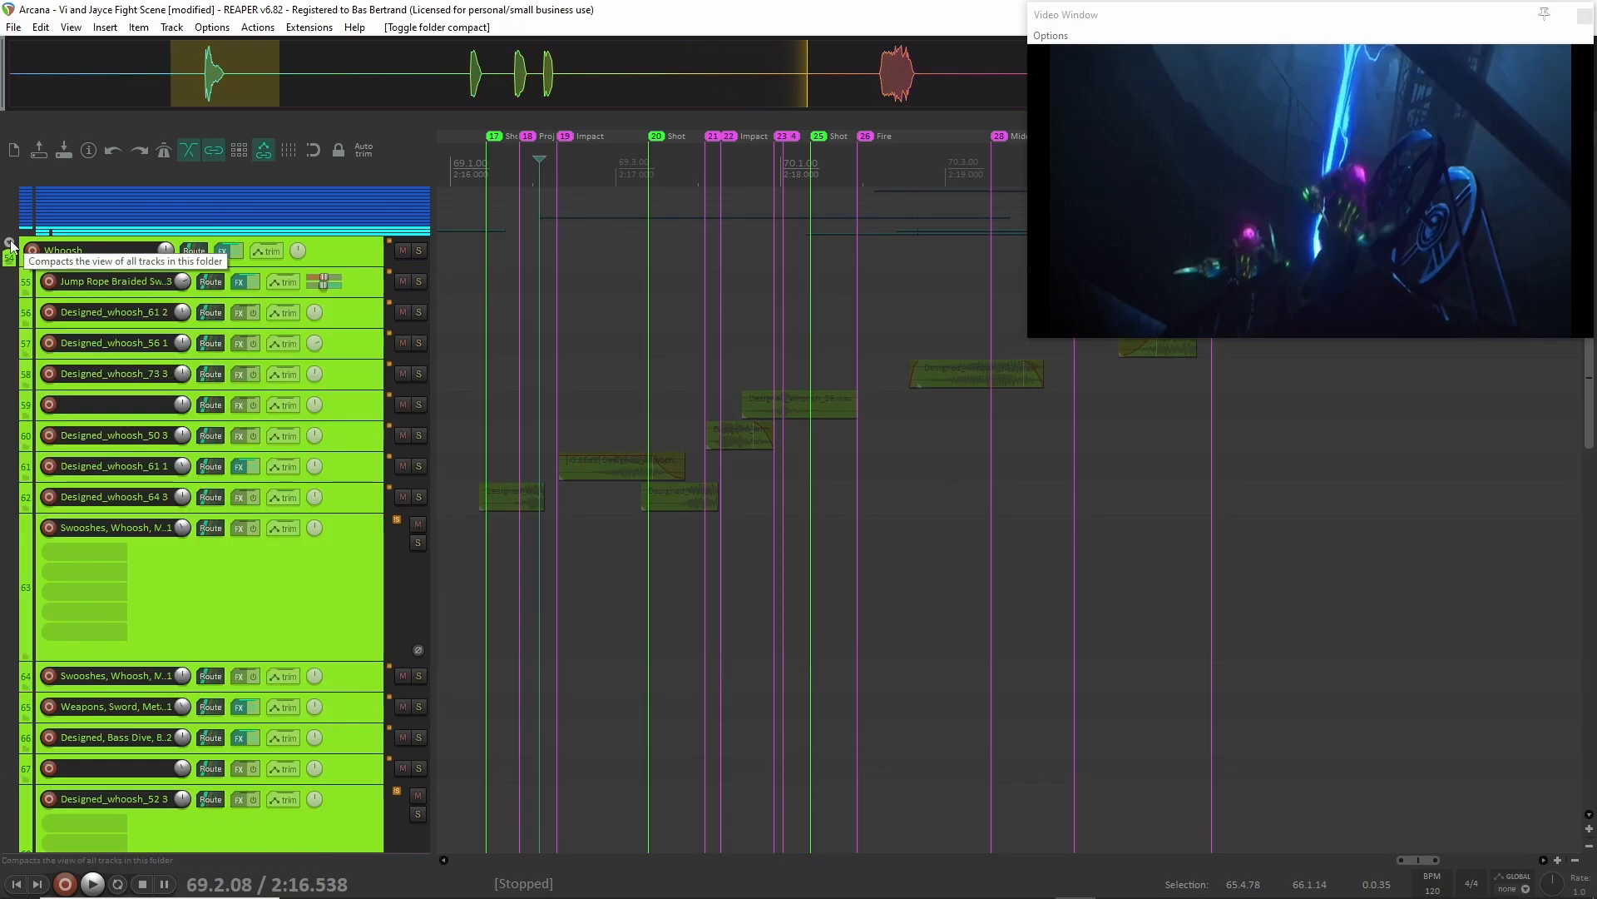
click(10, 244)
click(10, 244)
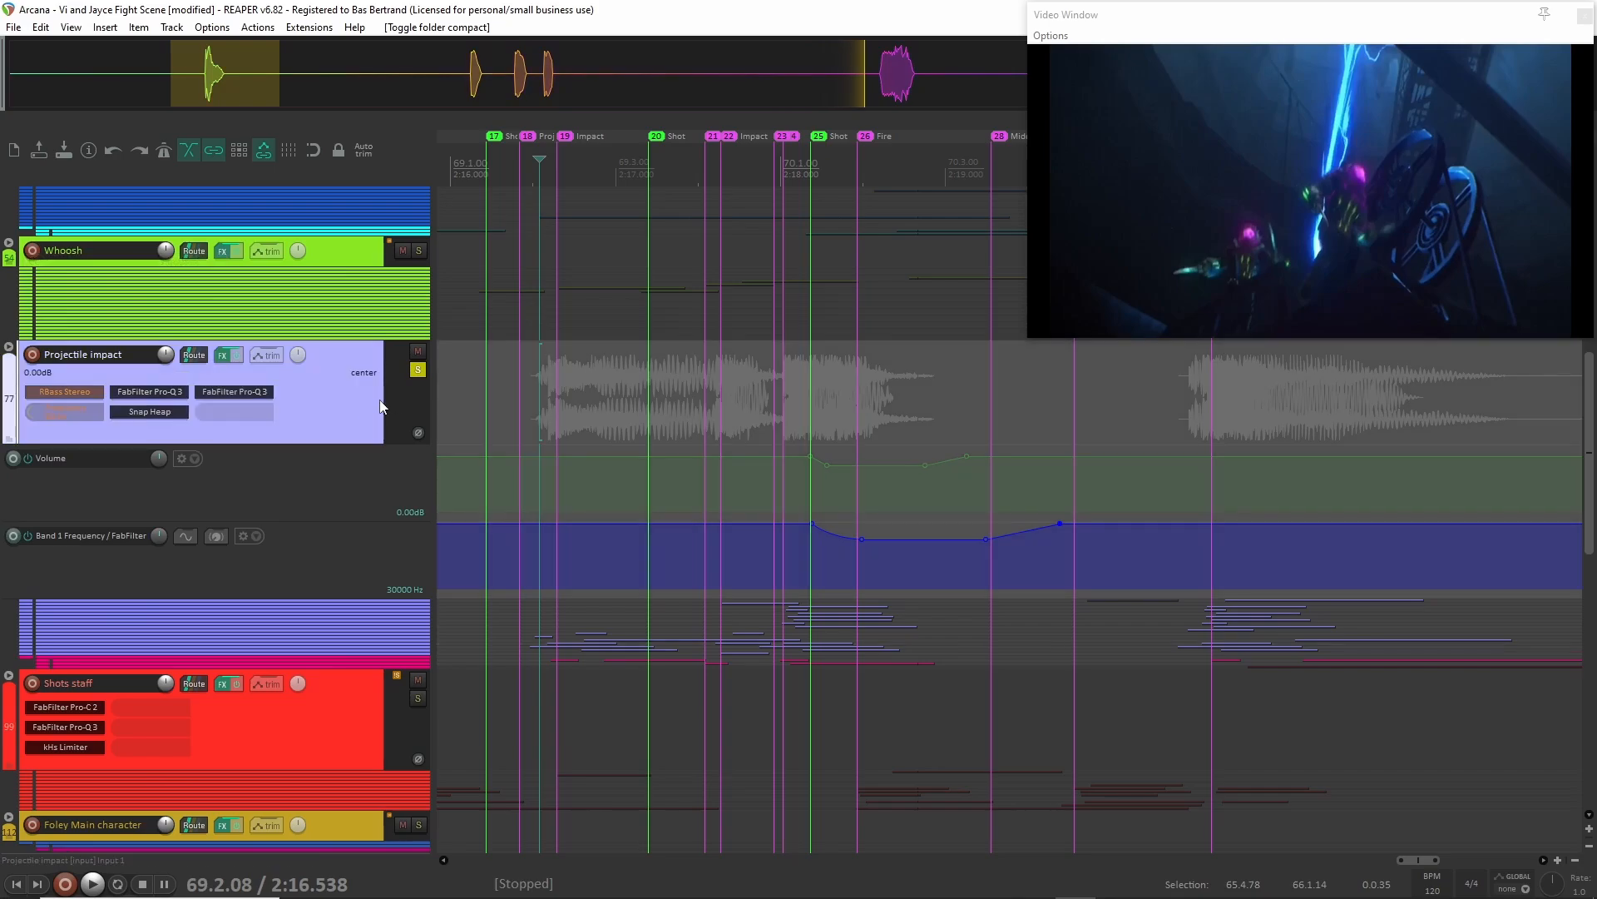
click(10, 245)
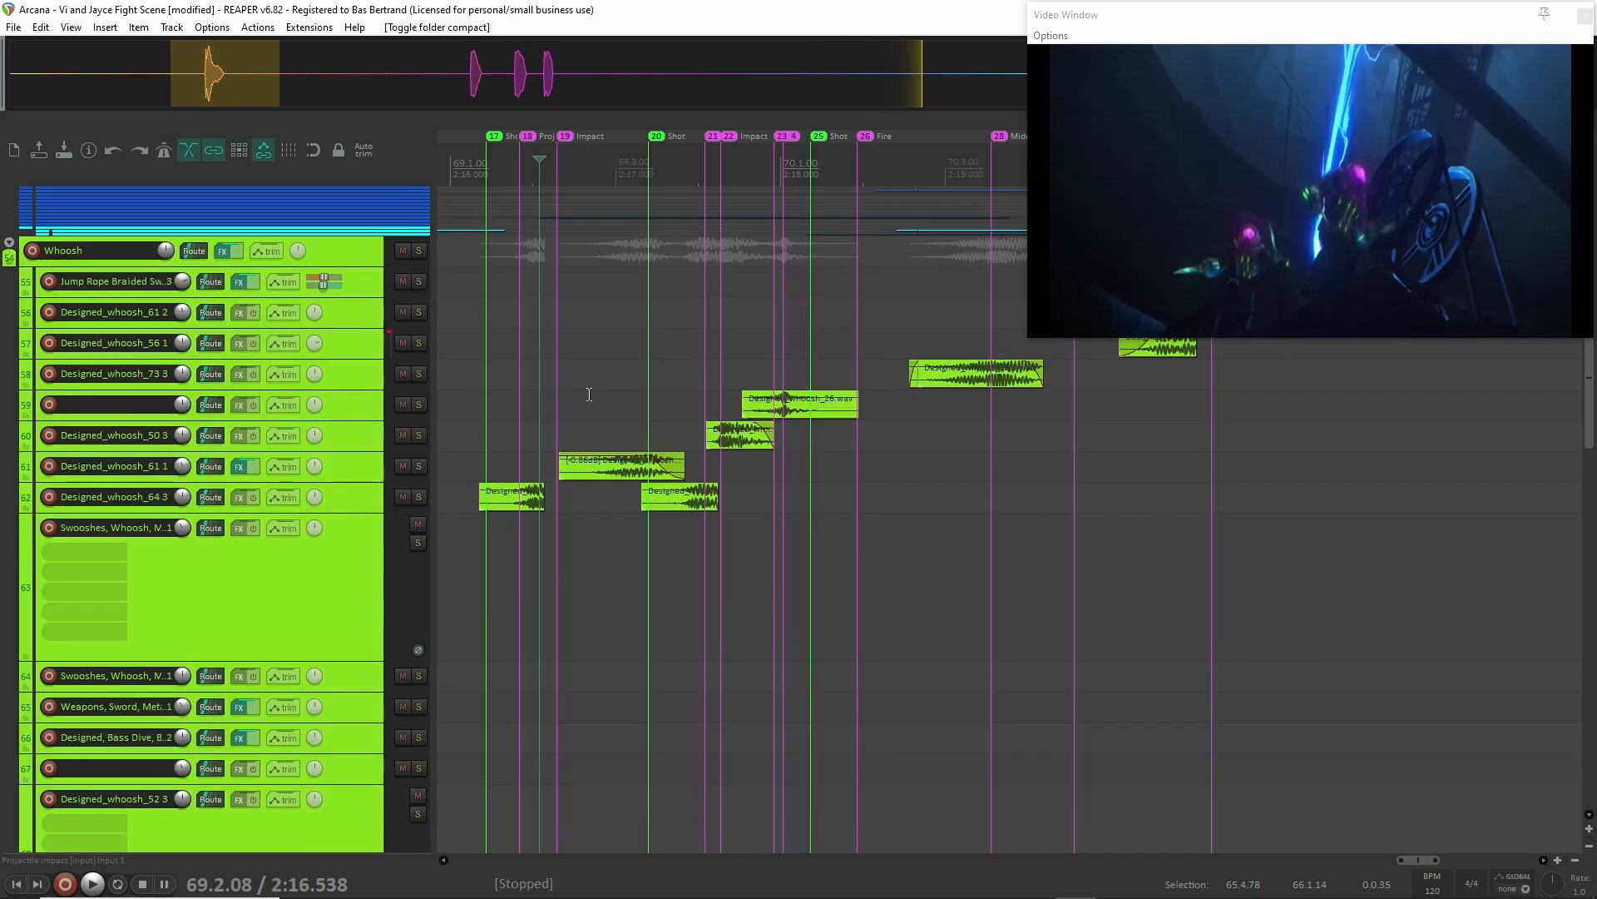
Solo the Whoosh group, play it from 2:16.103 and clear the solo.
scroll(589, 394, down, 2)
scroll(374, 367, up, 3)
click(341, 281)
key(F6)
scroll(534, 375, left, 2)
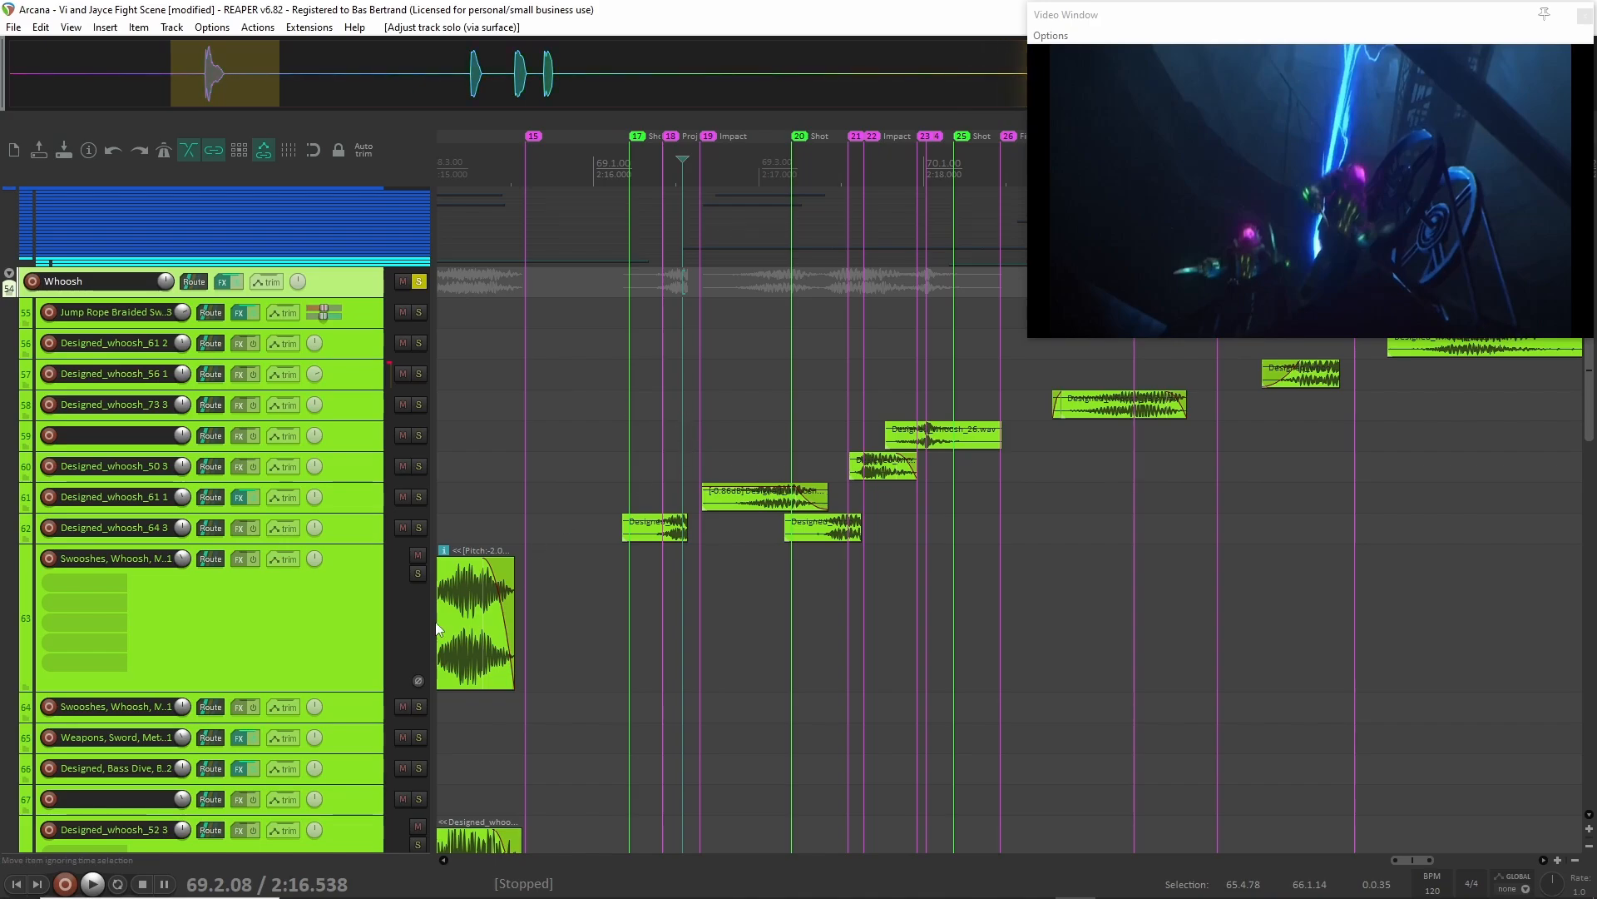
click(611, 287)
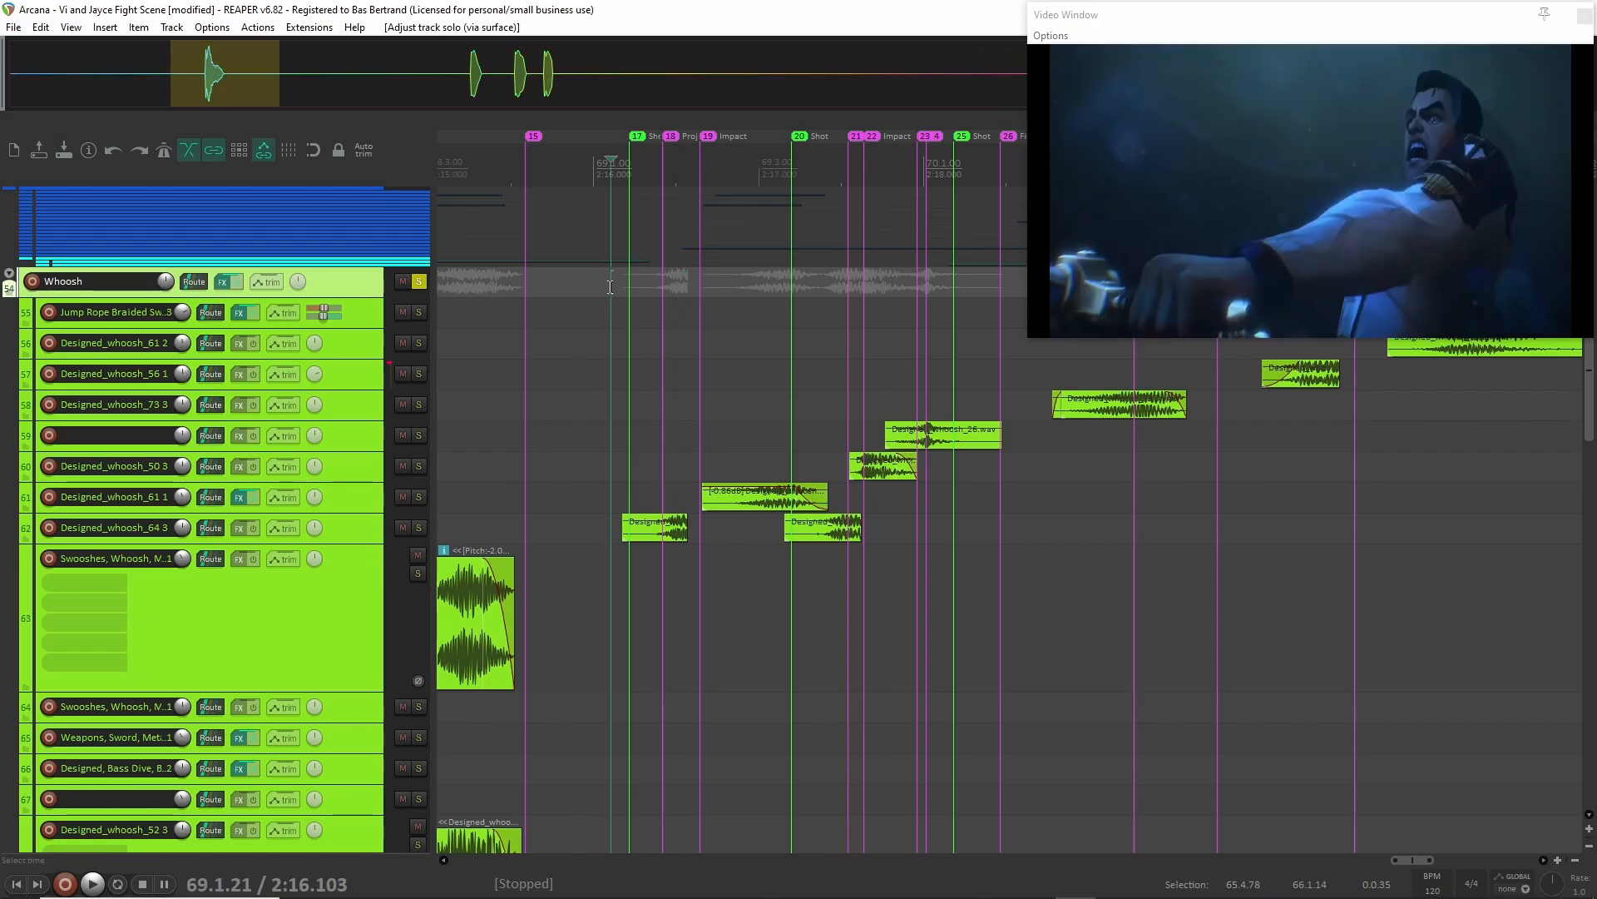
key(space)
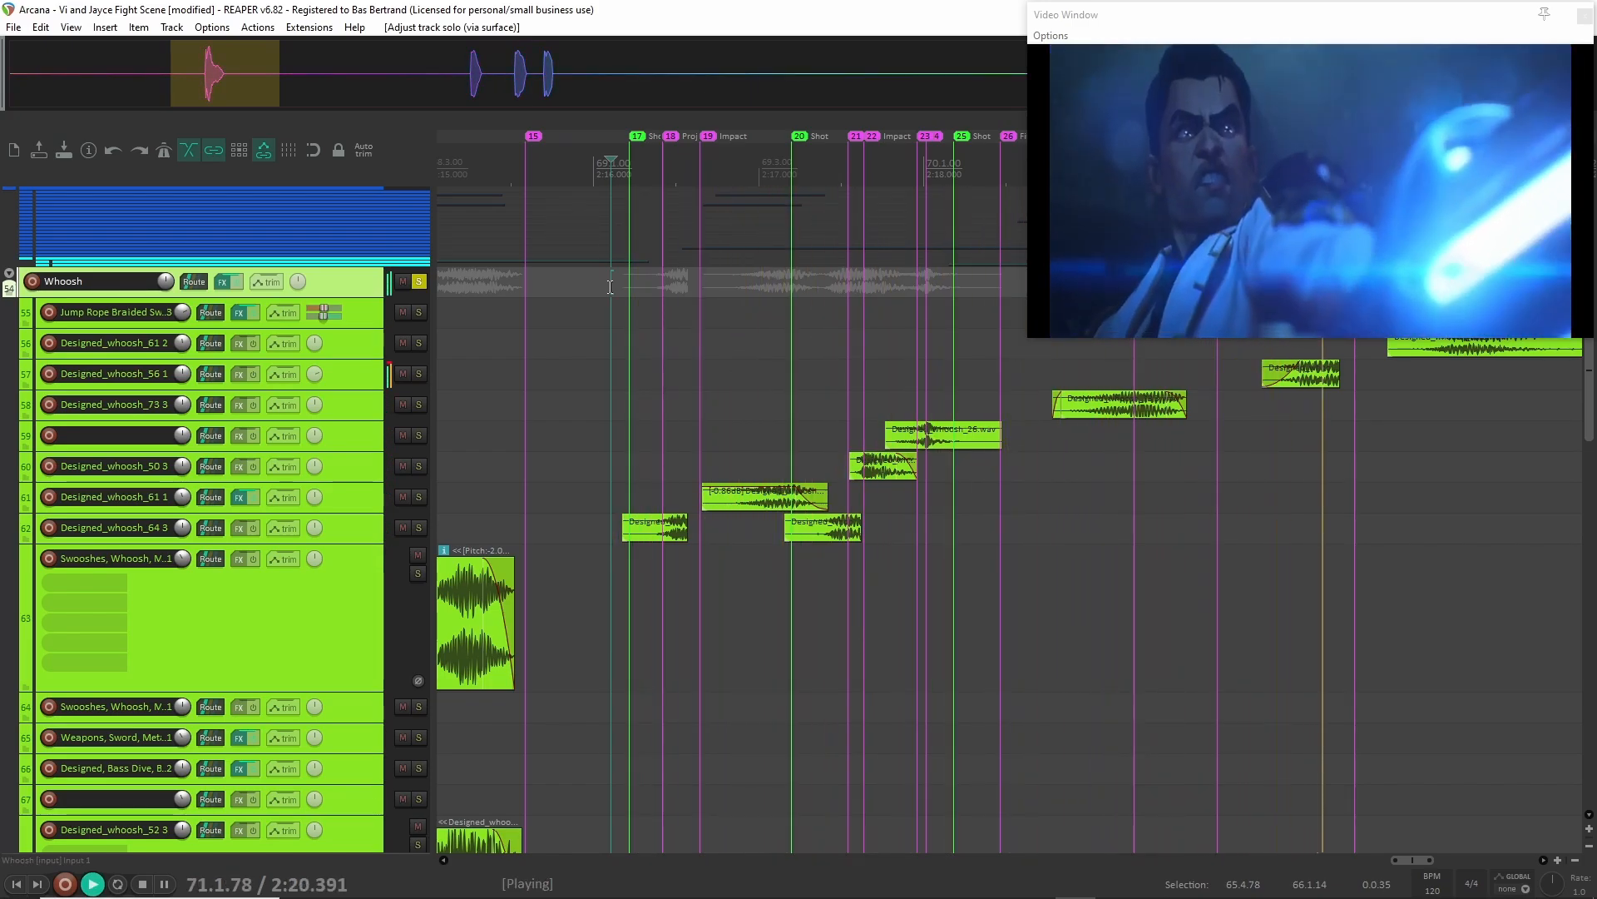
key(space)
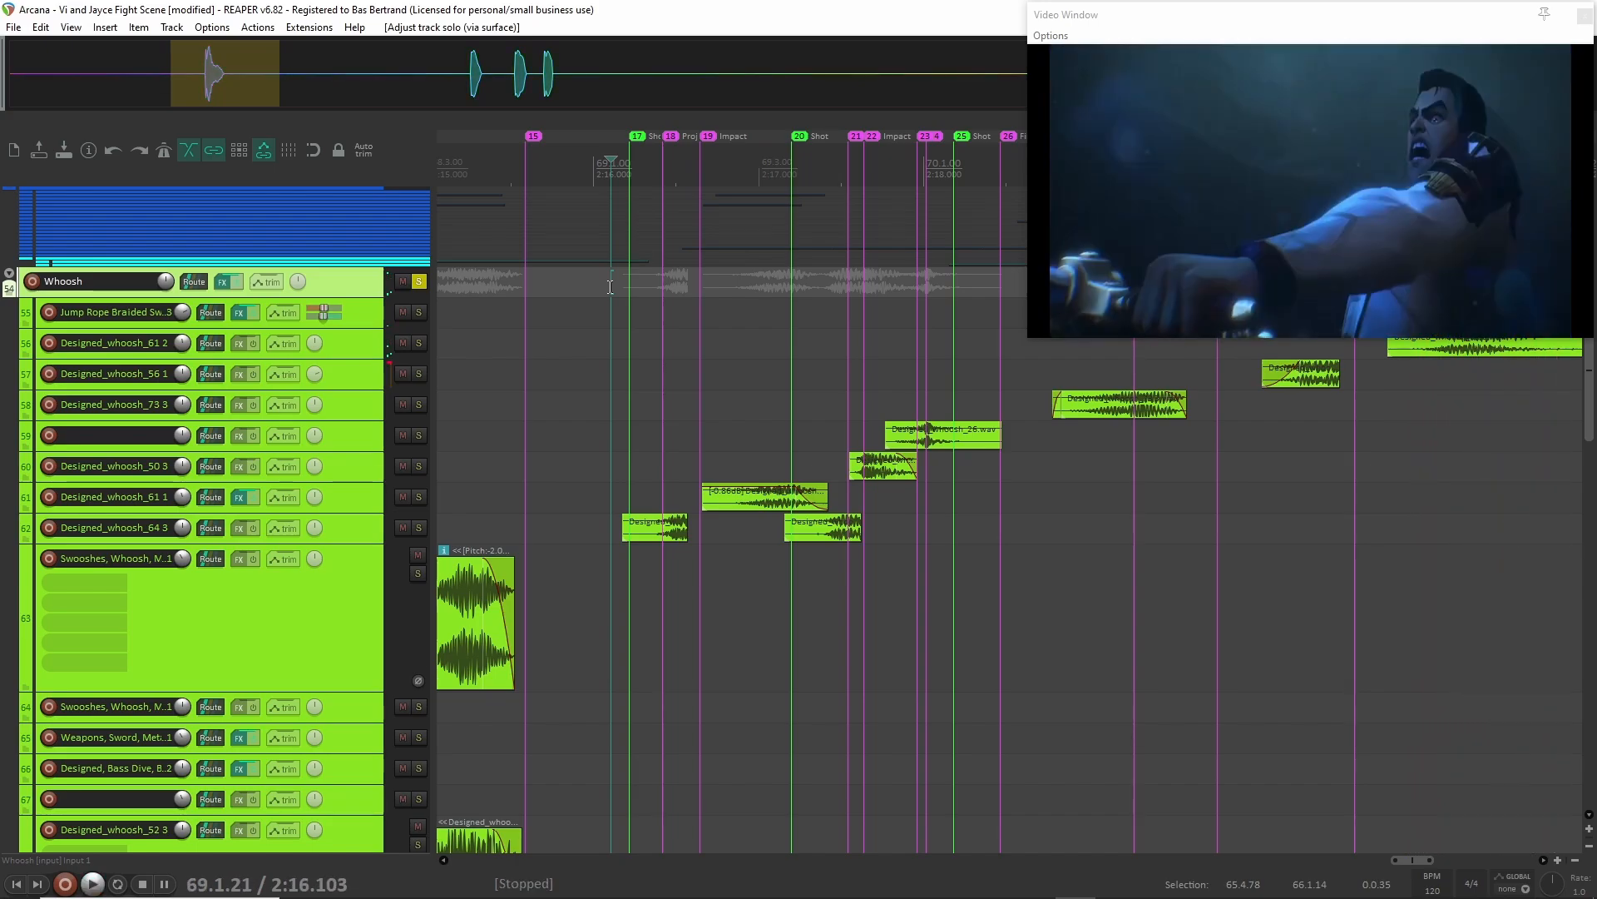
click(419, 283)
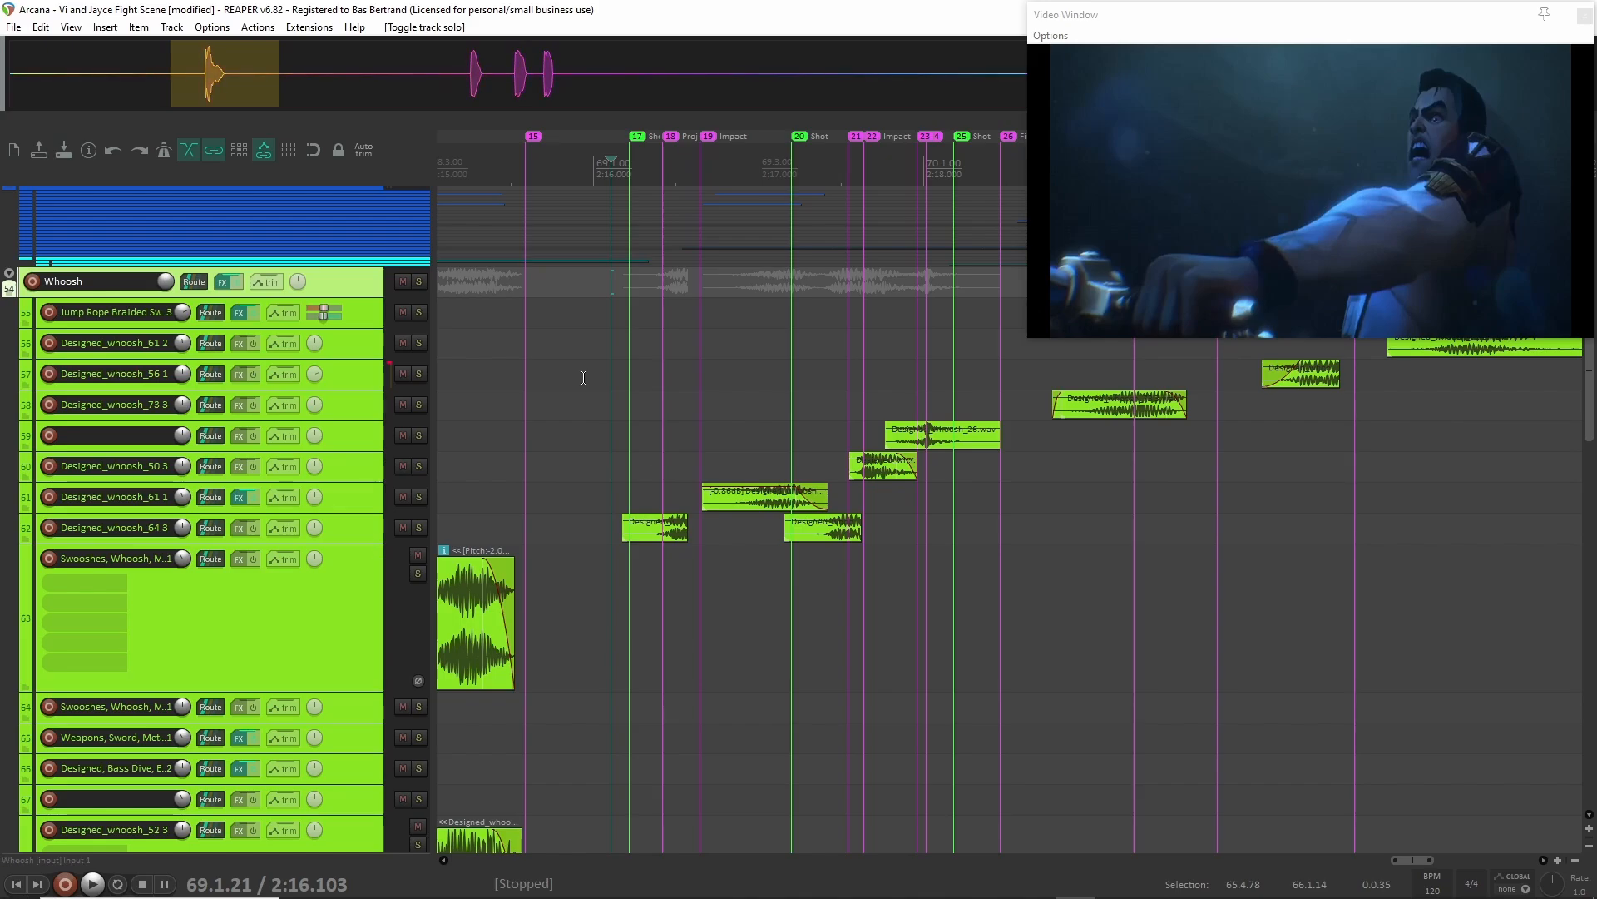
Play the mix without any solo from 2:17.189.
click(787, 388)
key(space)
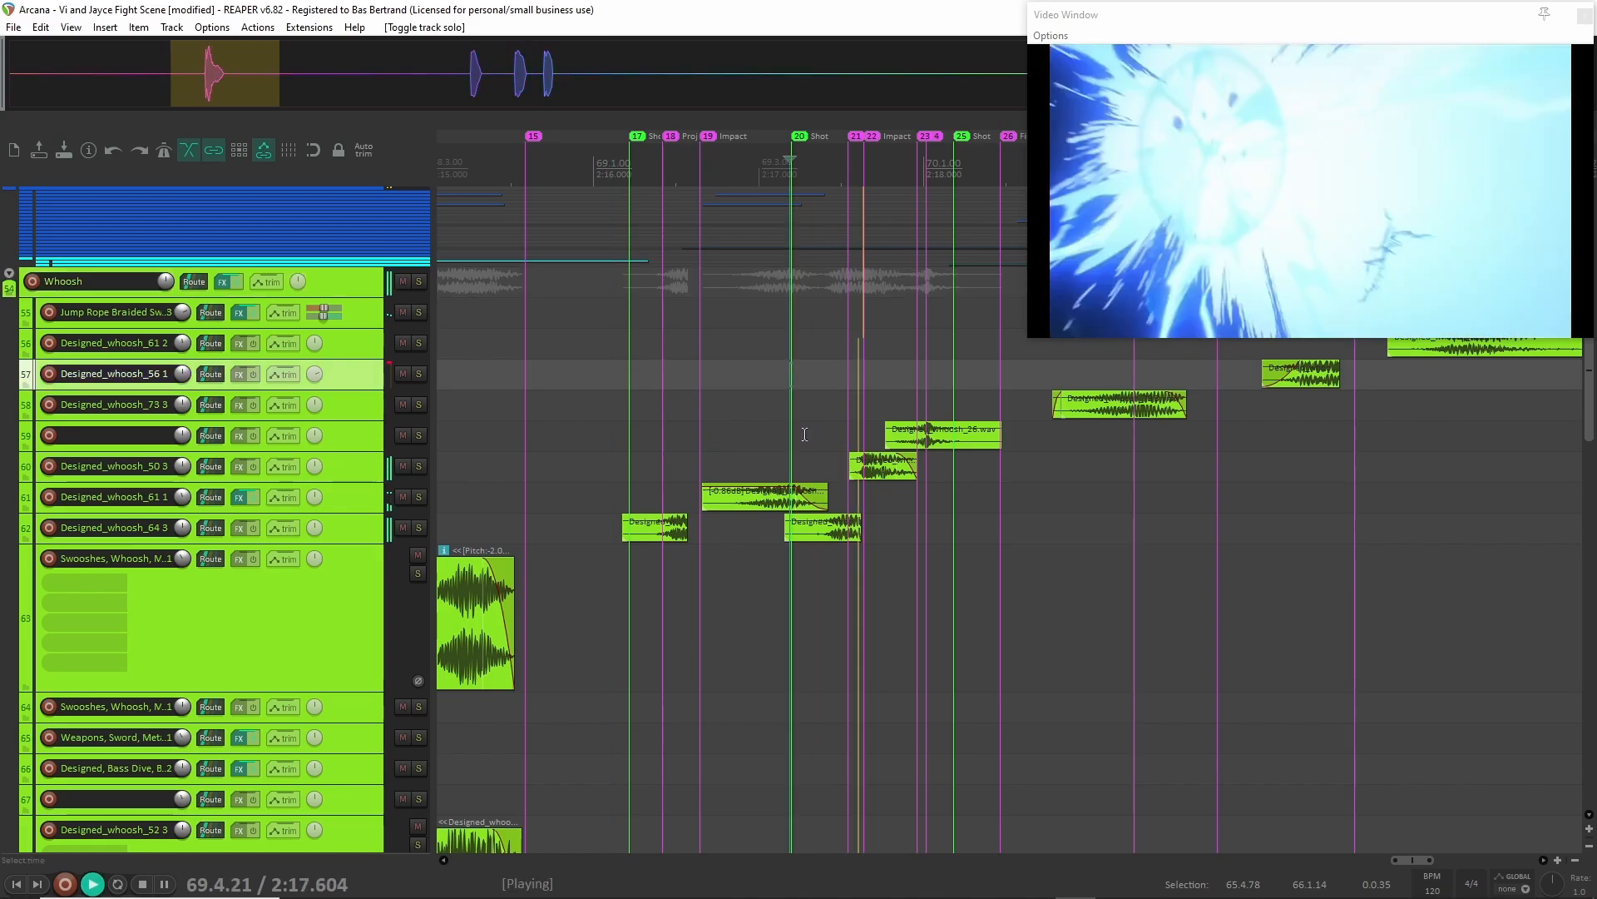
key(space)
Solo the Whoosh group and play the same passage from 2:17.189.
click(354, 282)
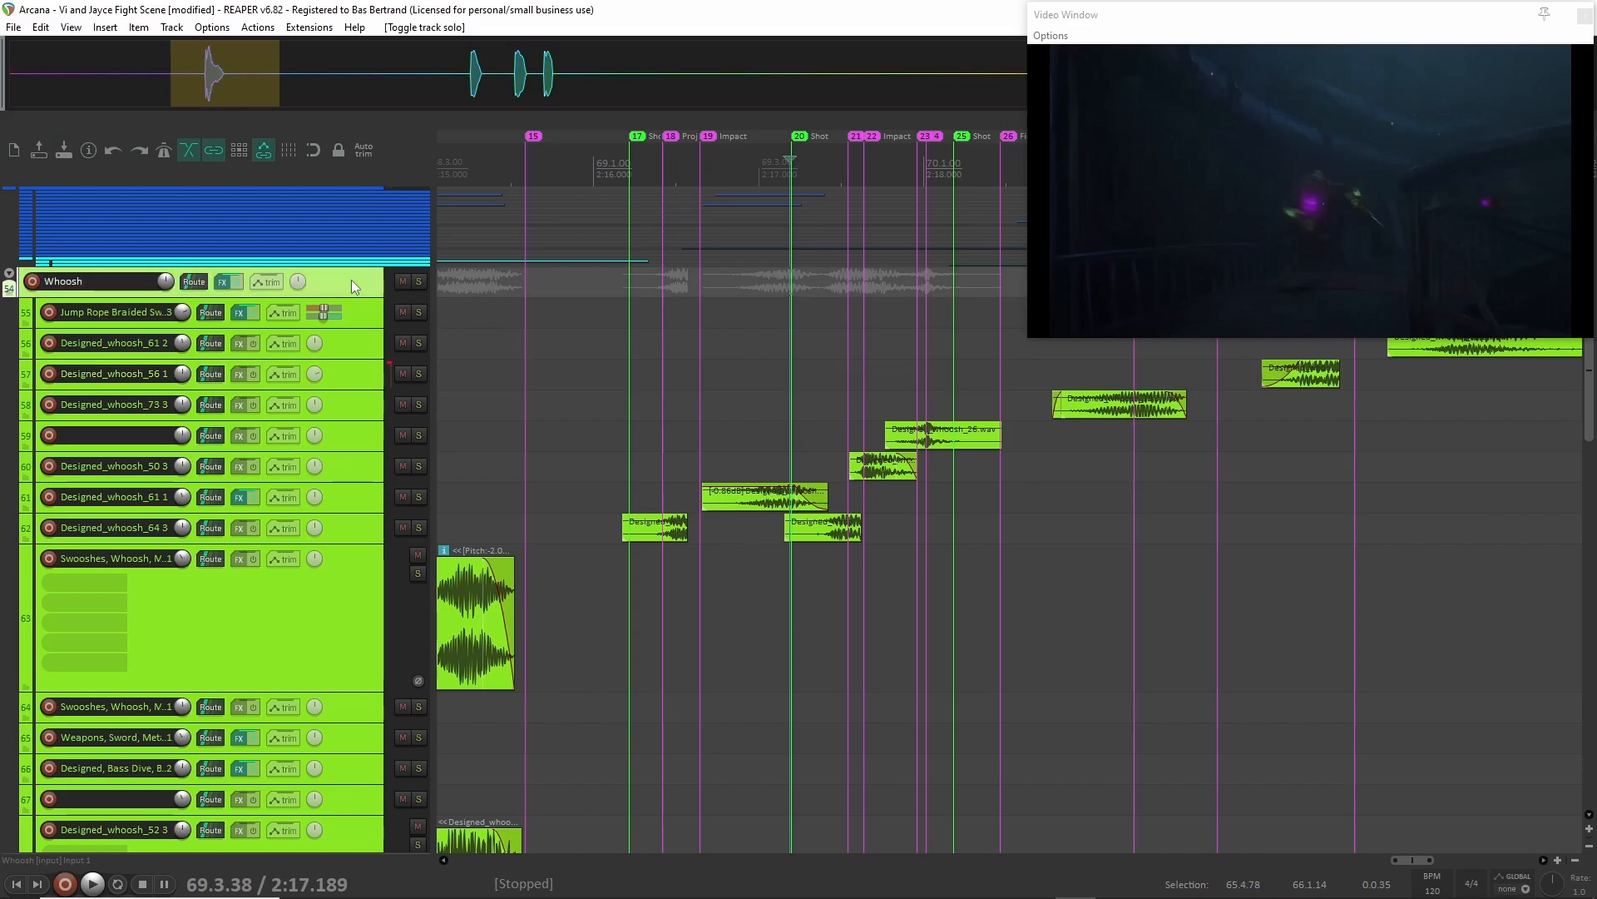
key(F6)
key(space)
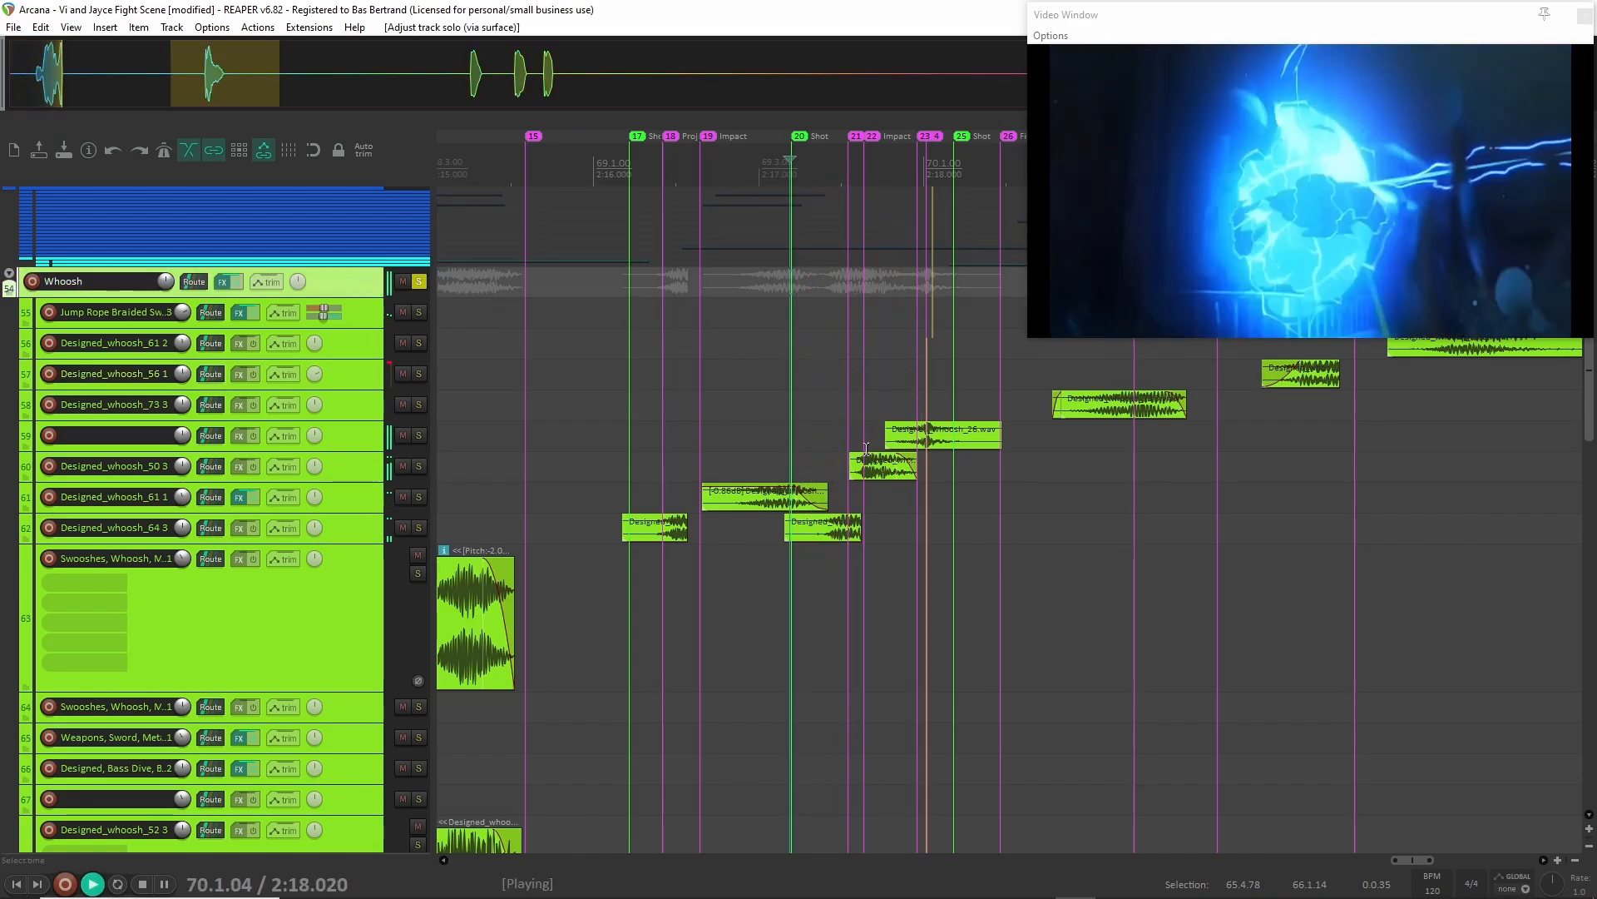
key(space)
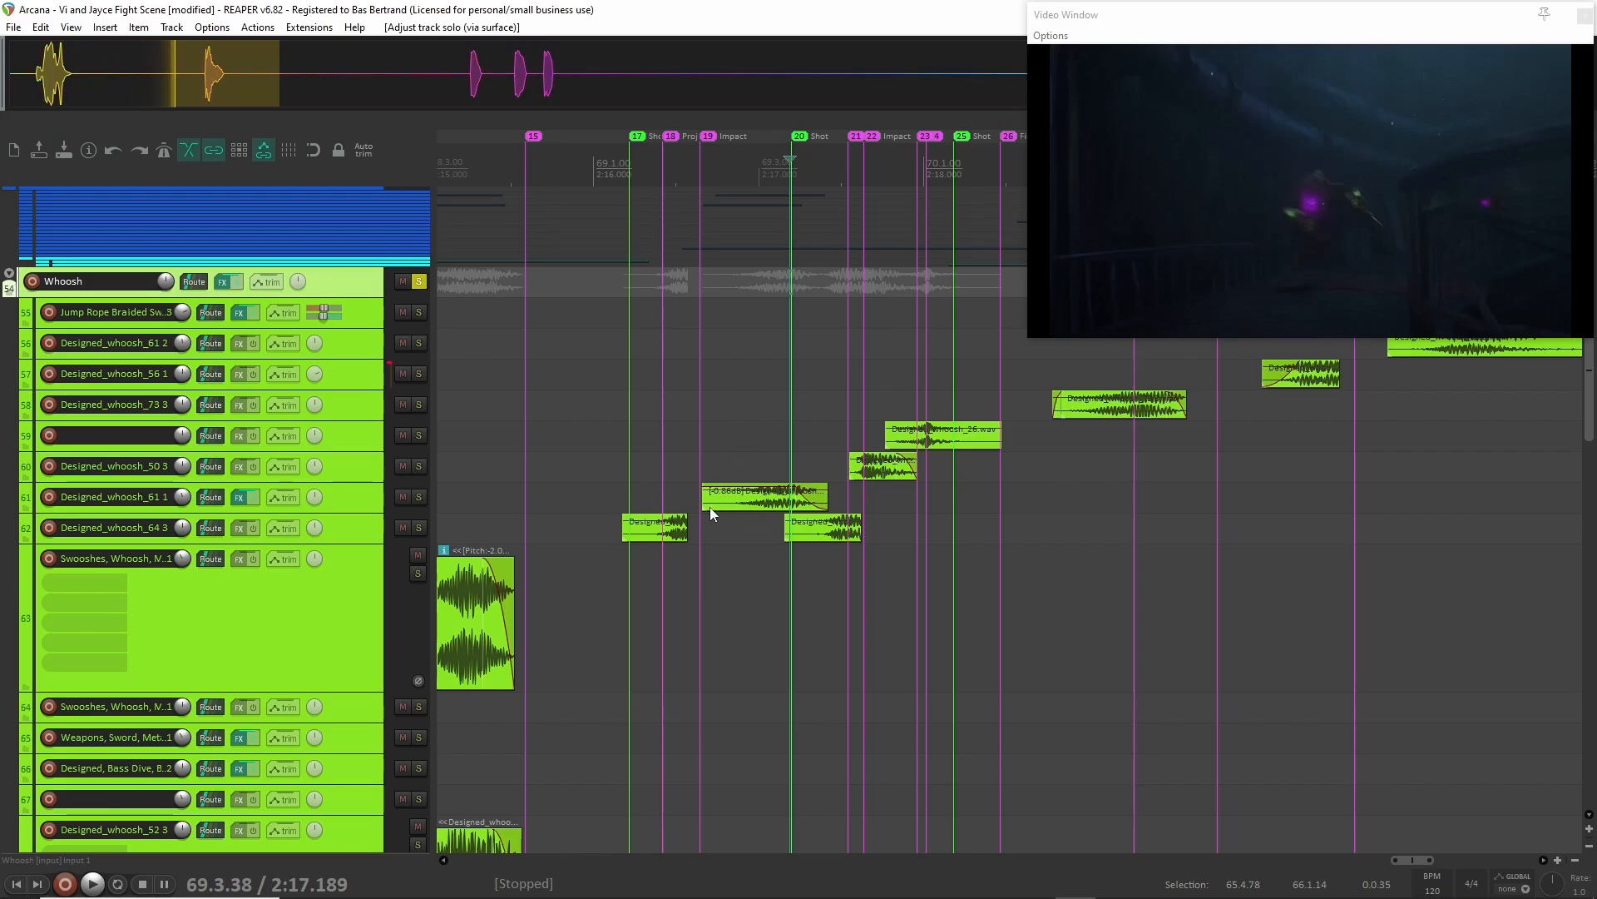
Play the soloed Whoosh group from 2:18.784, at the start of the whoosh clip on track 58.
scroll(950, 457, right, 3)
click(768, 355)
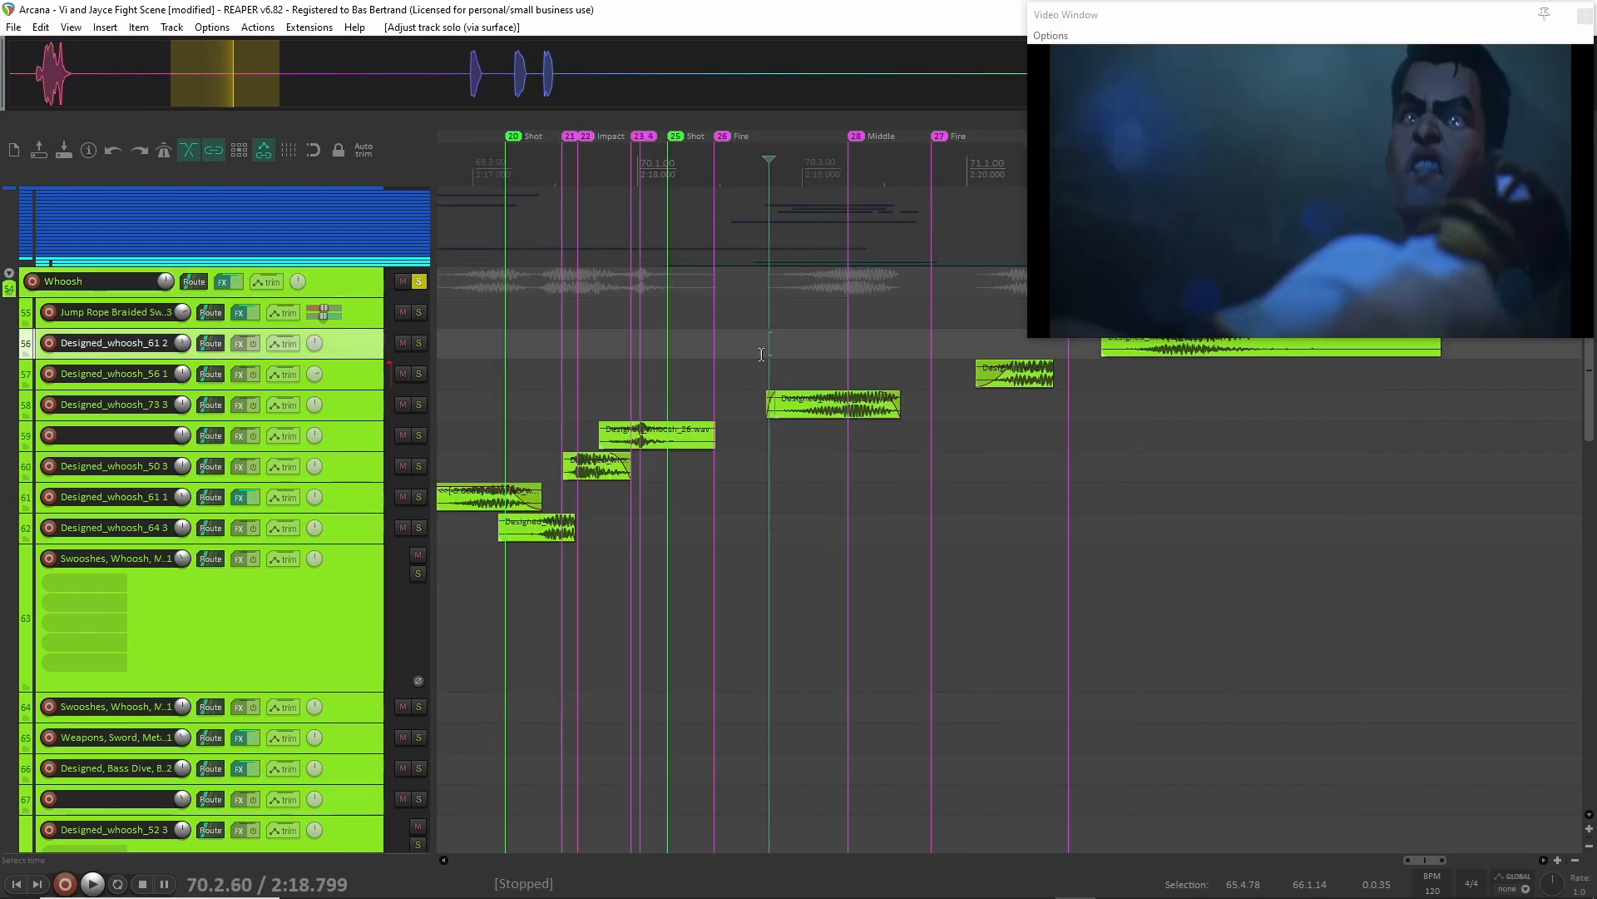
click(767, 322)
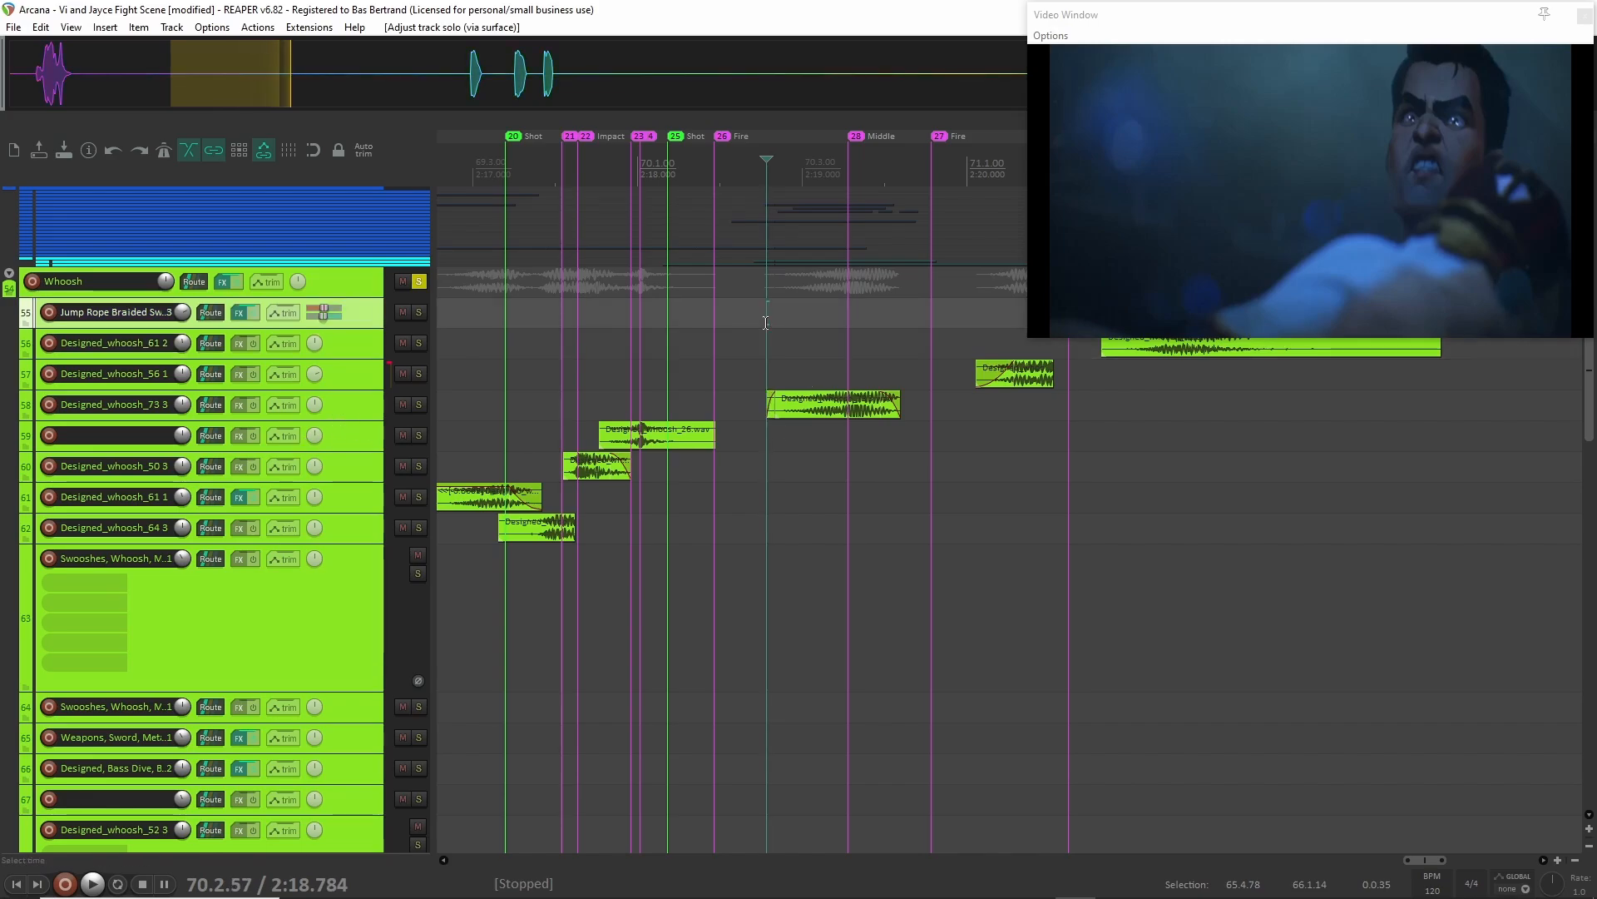
key(space)
key(space)
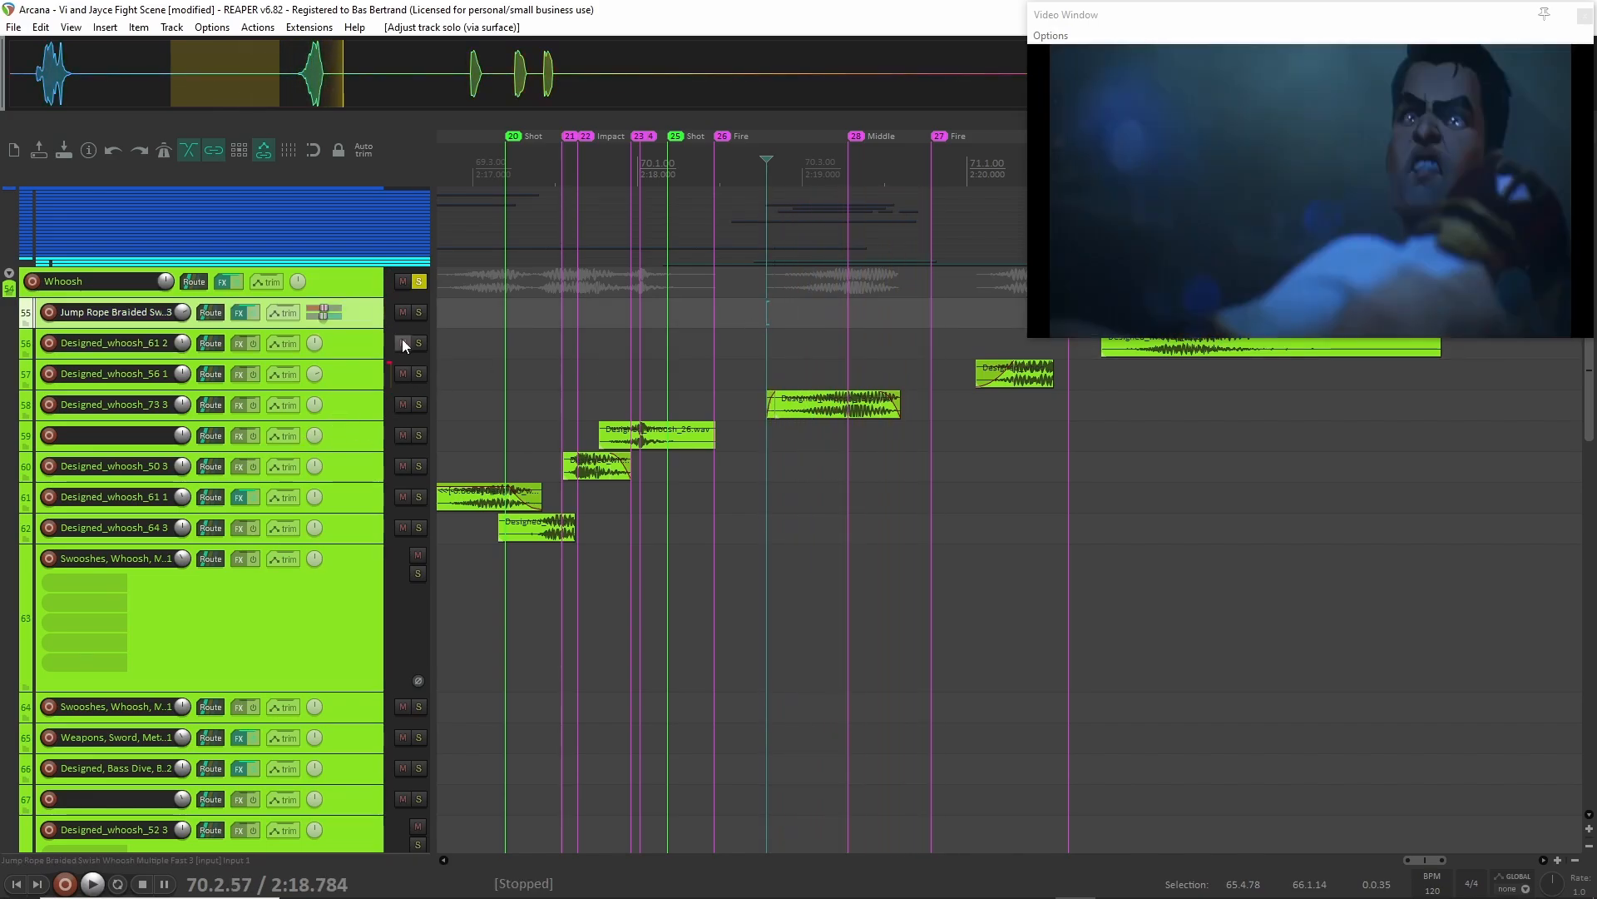
Increase the height of the Whoosh folder track and its child tracks so their effects and waveforms show.
drag(343, 295, 343, 364)
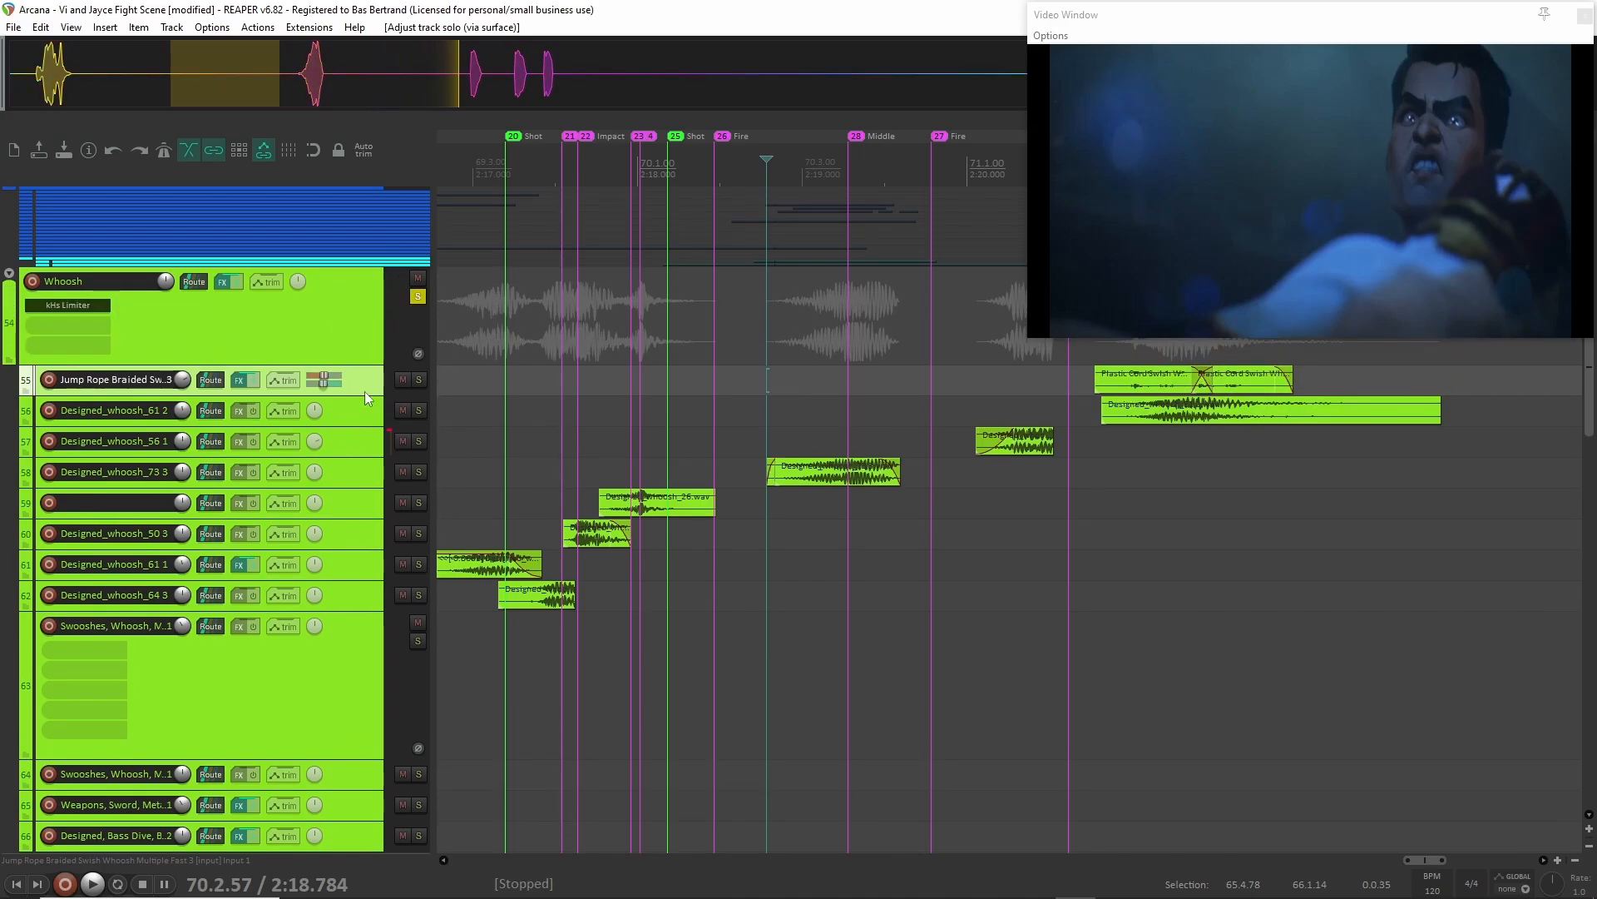
scroll(365, 391, down, 1)
click(352, 672)
scroll(346, 545, up, 4)
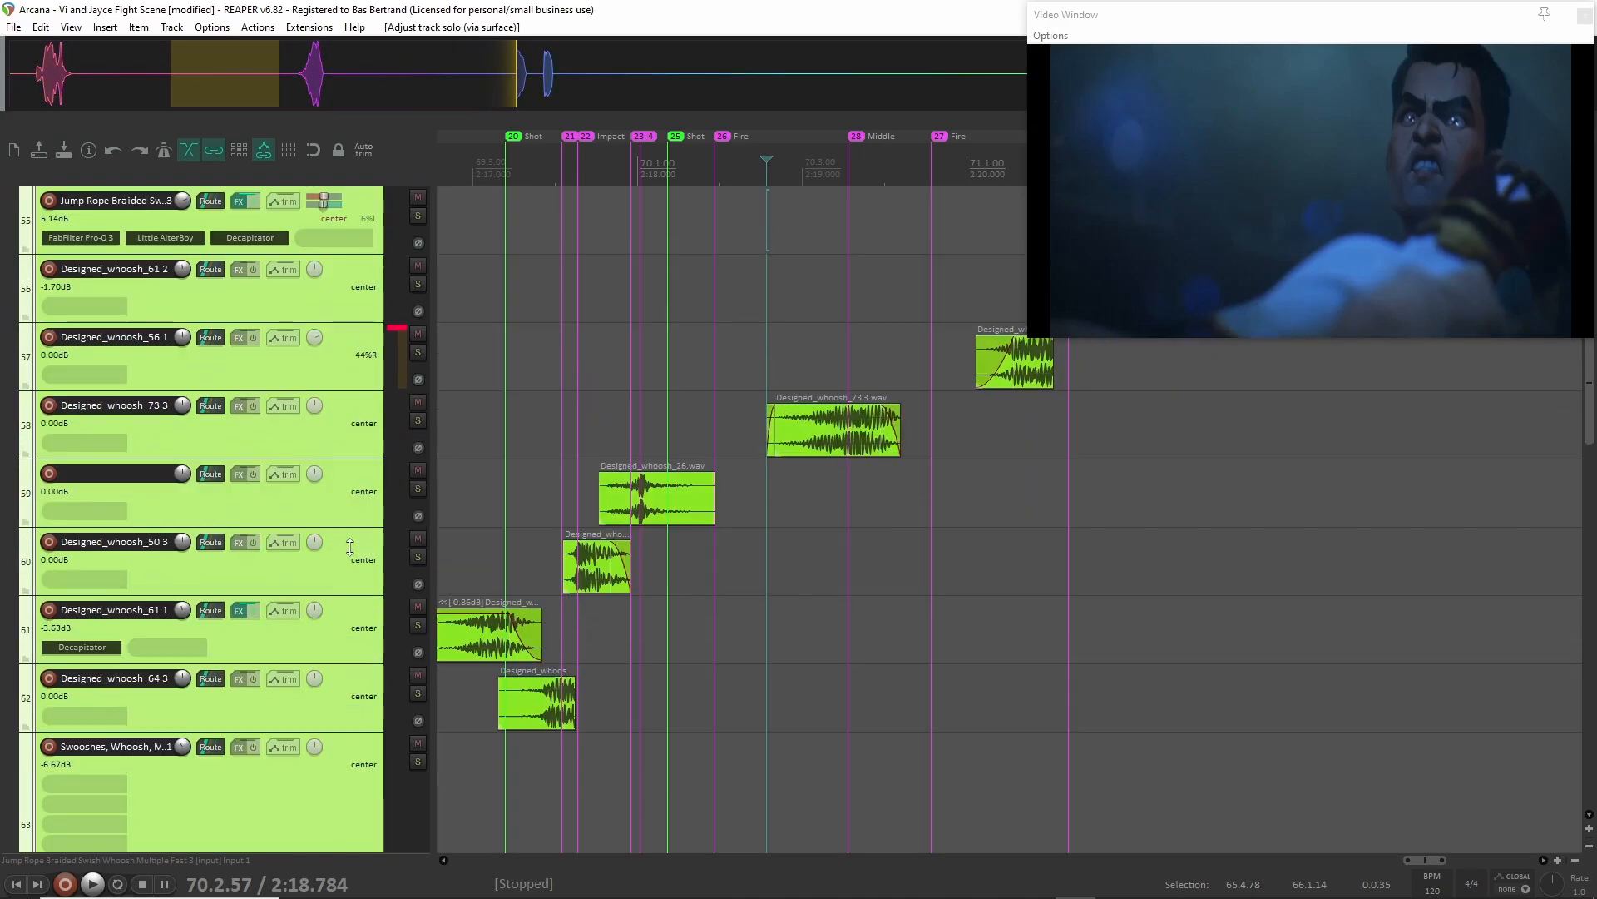
Audition the Jump Rope Braided Swish layer on track 55 in solo from 2:20.692 and clear its solo.
scroll(632, 491, up, 3)
scroll(709, 535, right, 3)
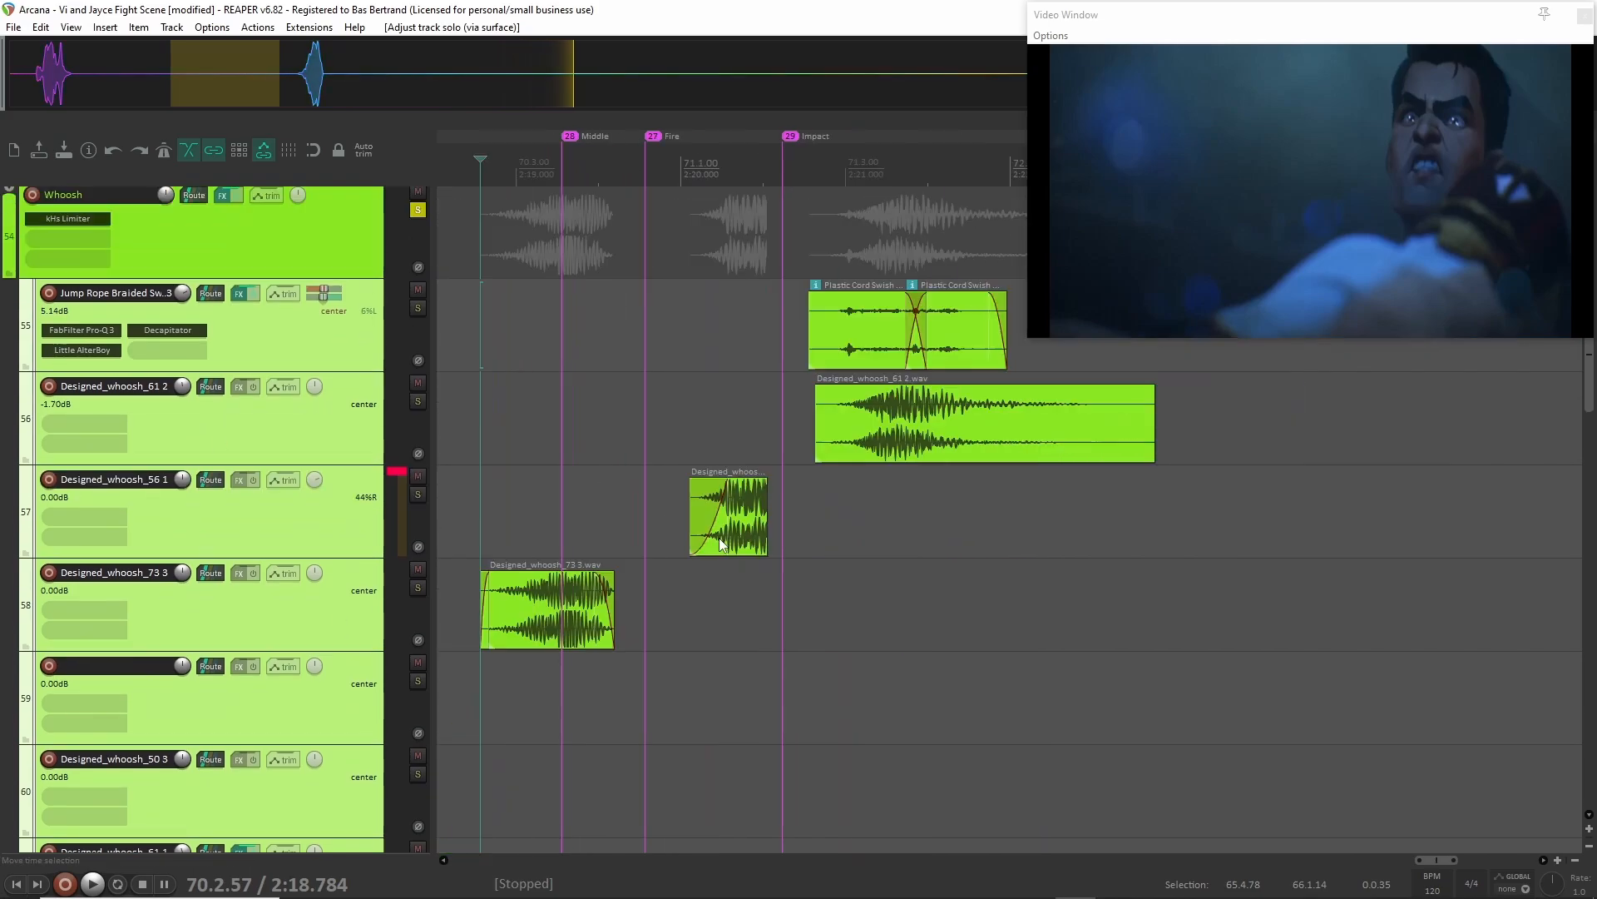
scroll(710, 535, up, 2)
click(779, 392)
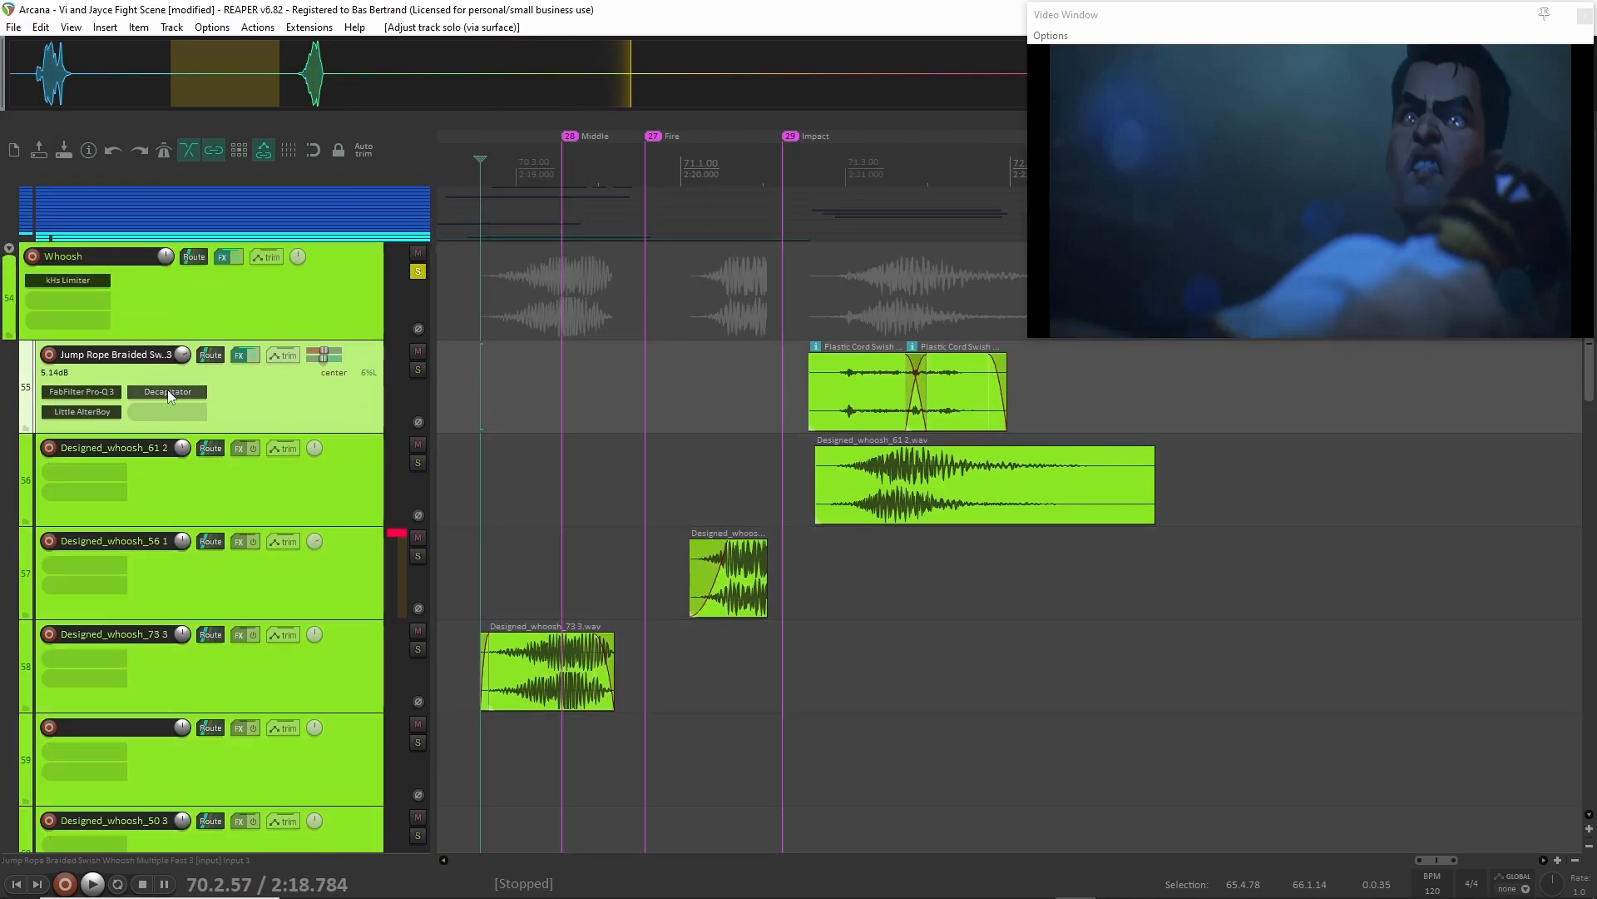
key(F6)
key(space)
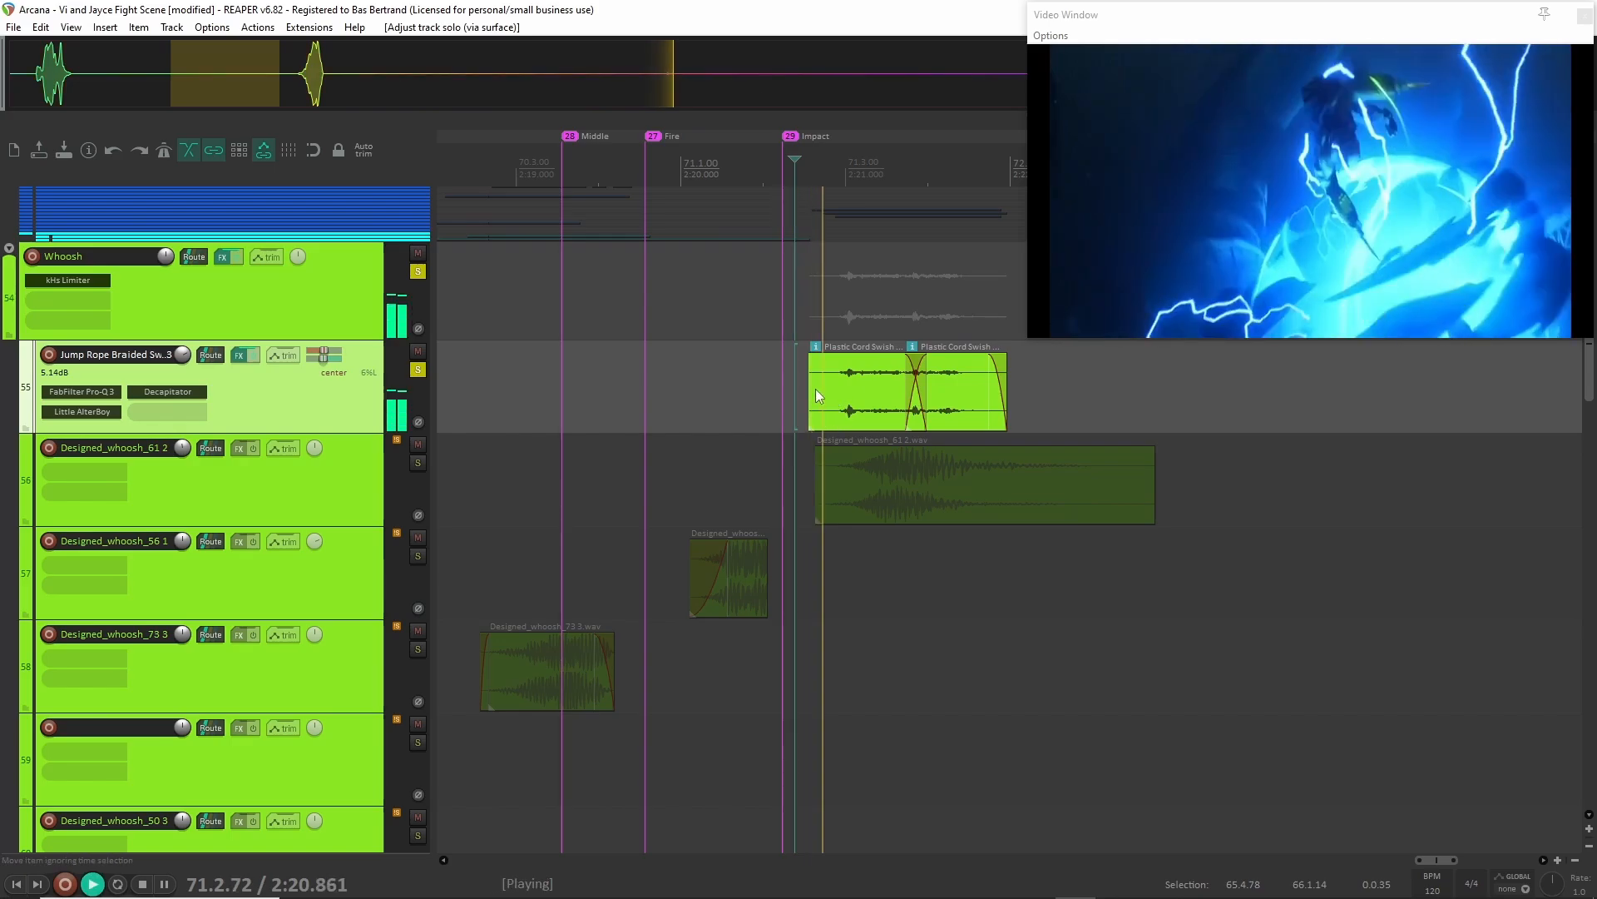
key(space)
key(F6)
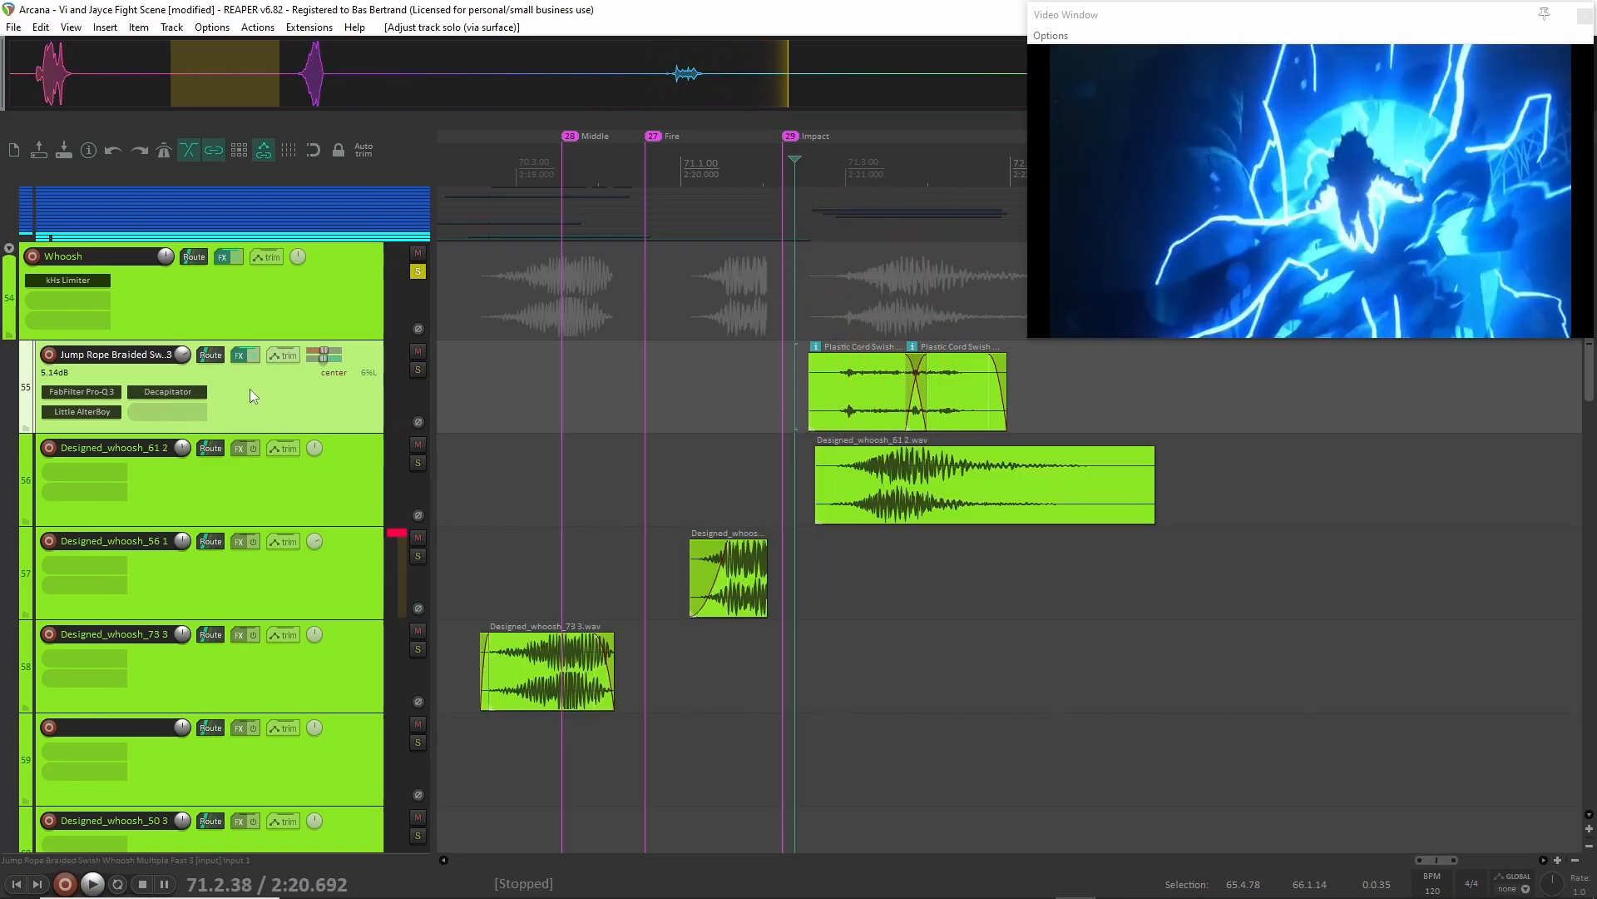
Select the first Plastic Cord Swish clip on track 55 and open that track's FabFilter Pro-Q 3 over the arrangement.
click(830, 411)
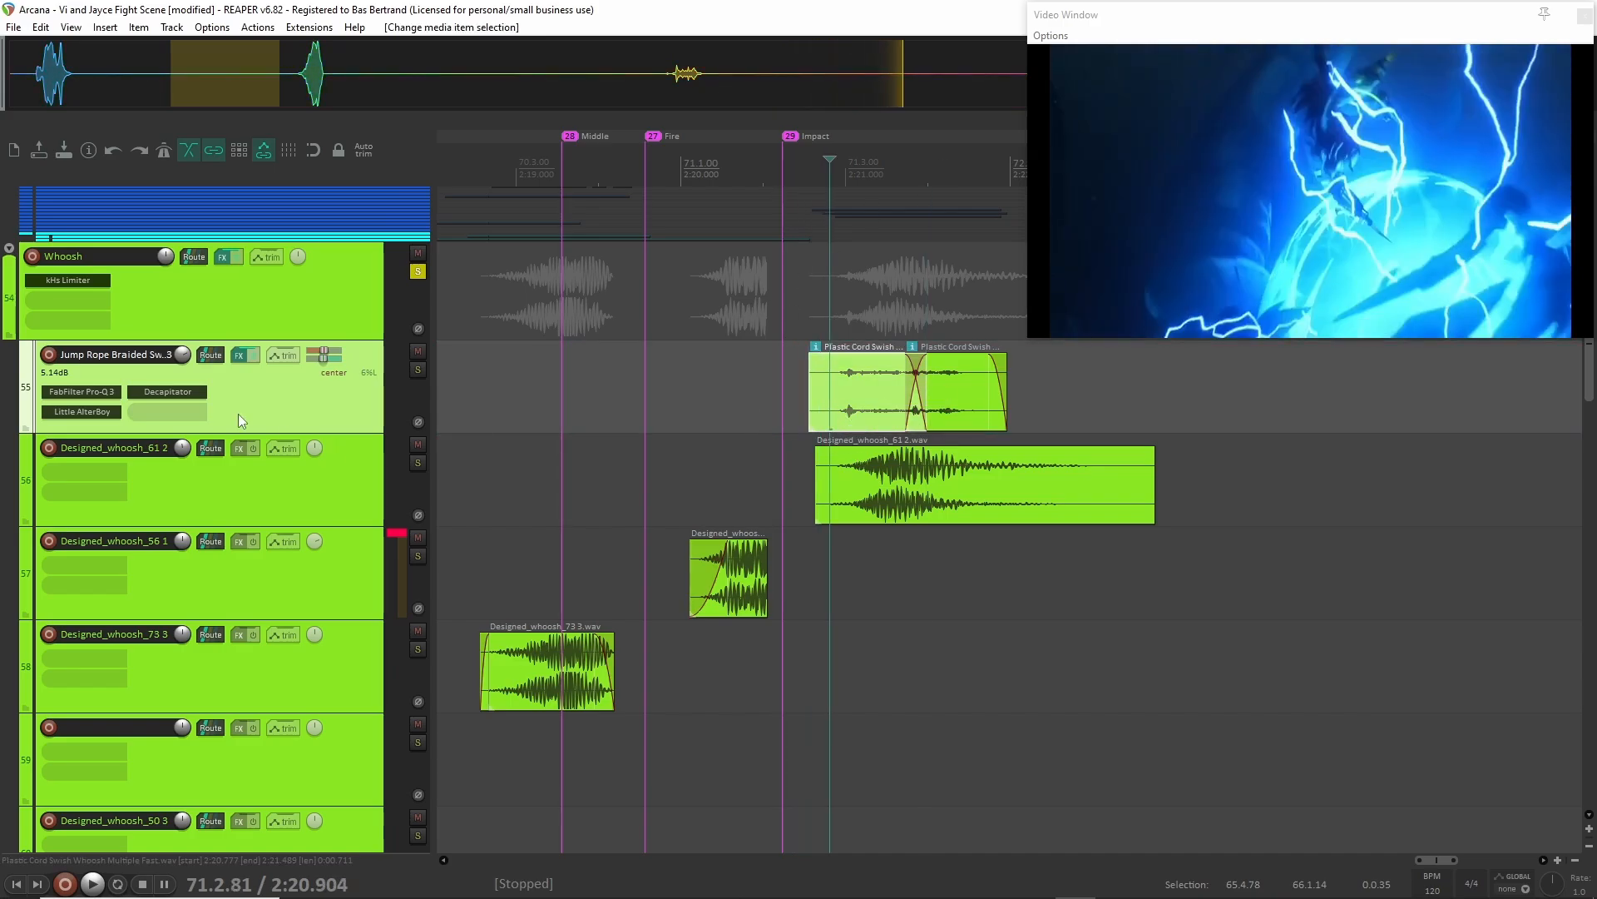
click(94, 391)
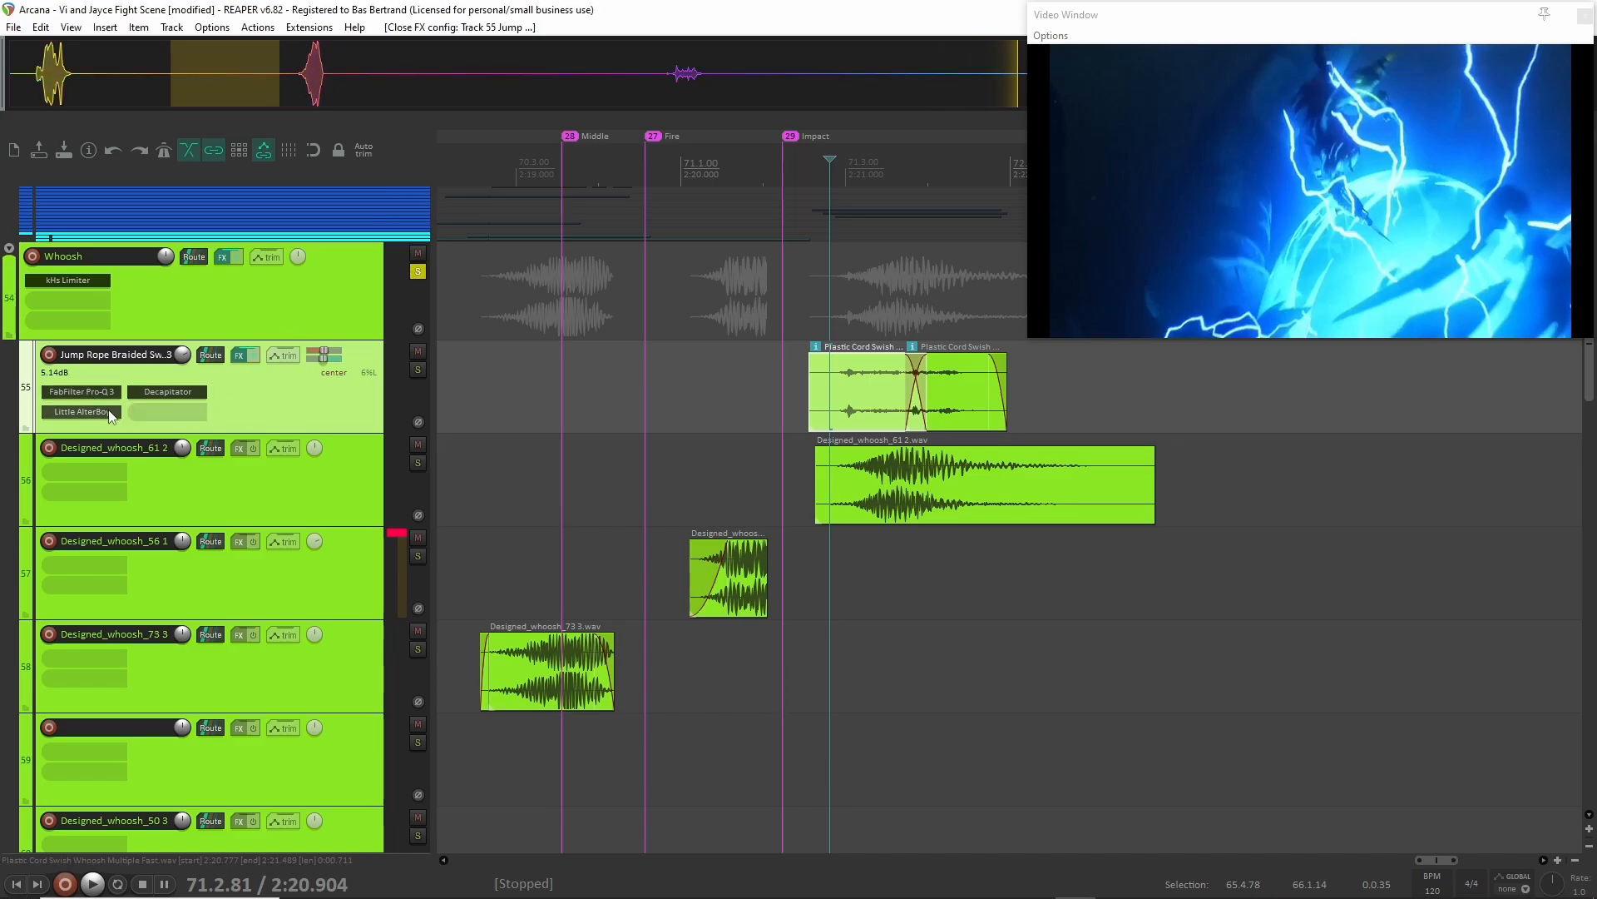
drag(1596, 279, 628, 253)
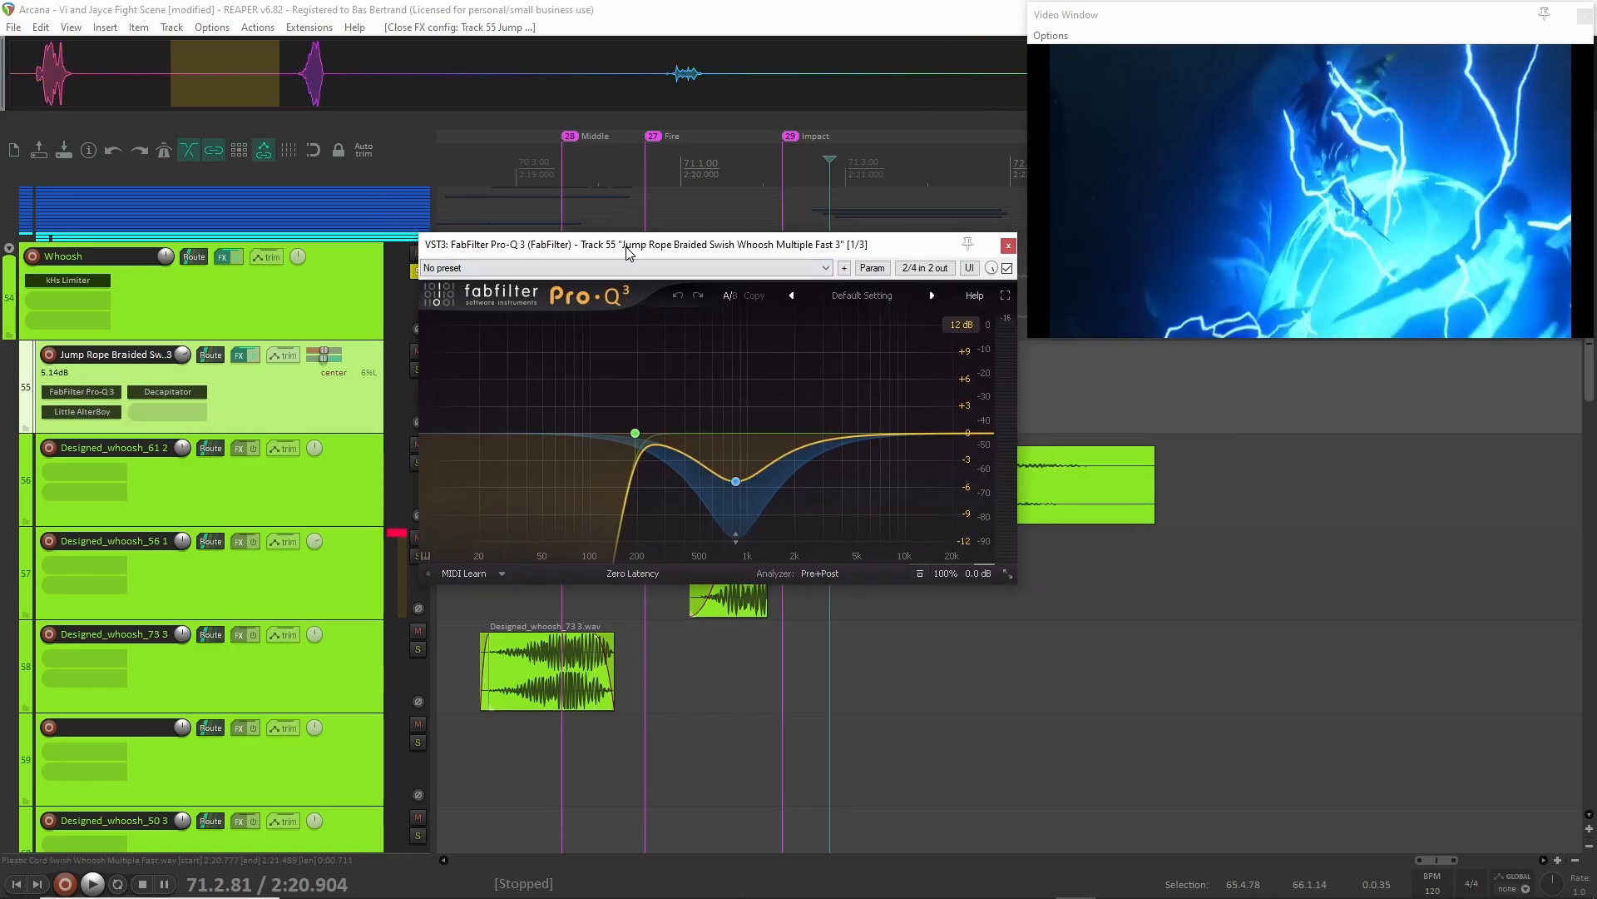
Close Pro-Q 3 and inspect the Little AlterBoy and Decapitator settings on track 55.
click(1009, 245)
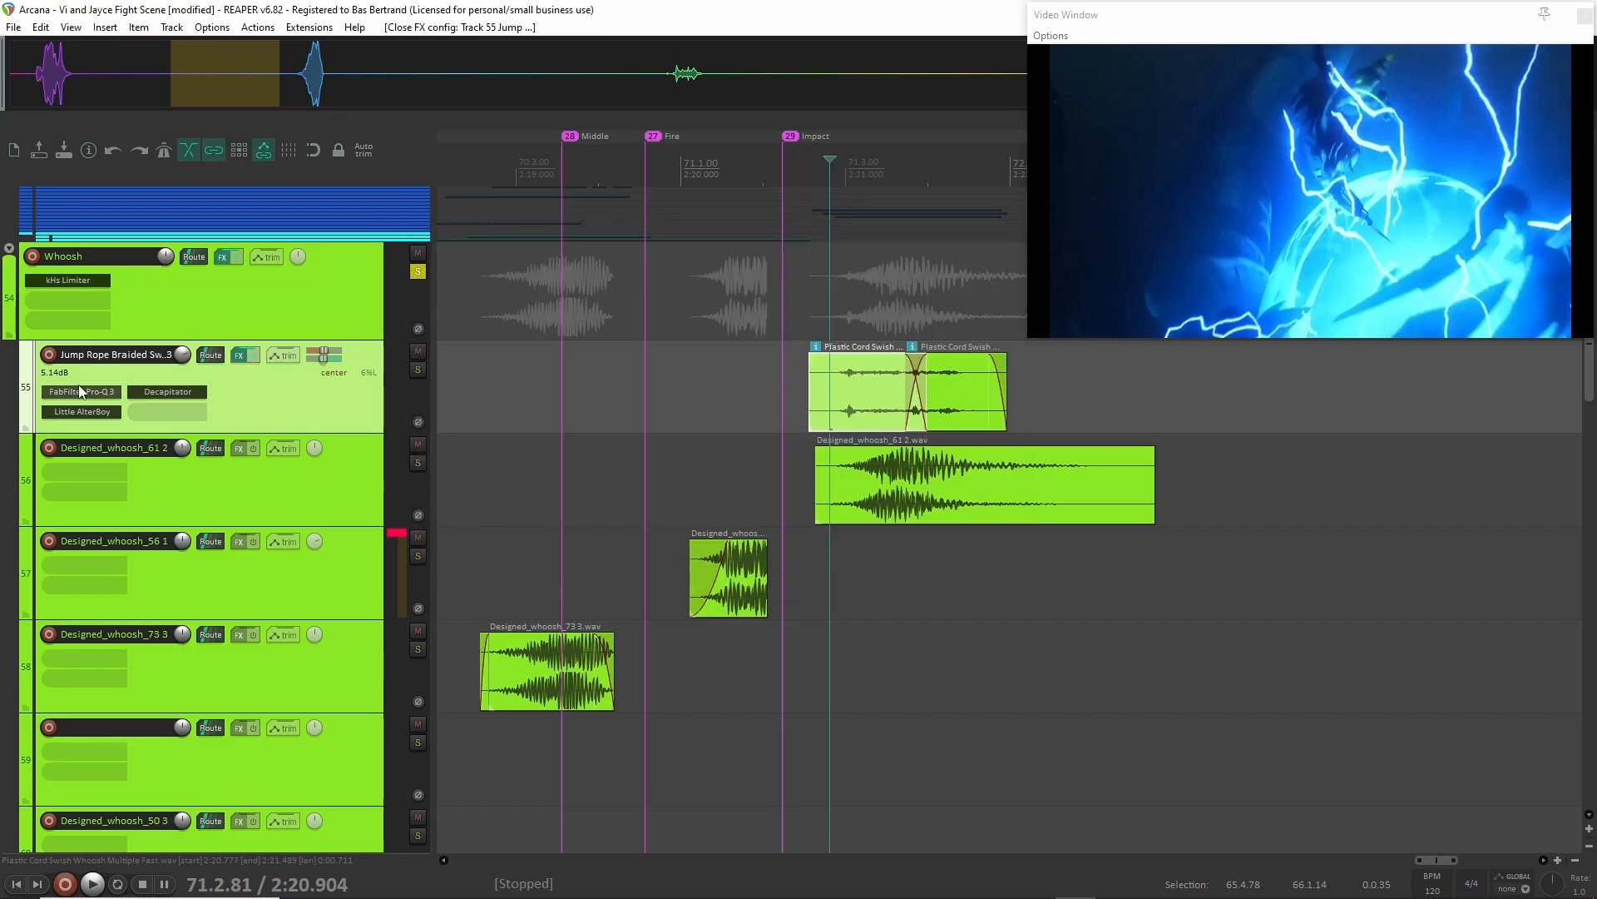
click(82, 411)
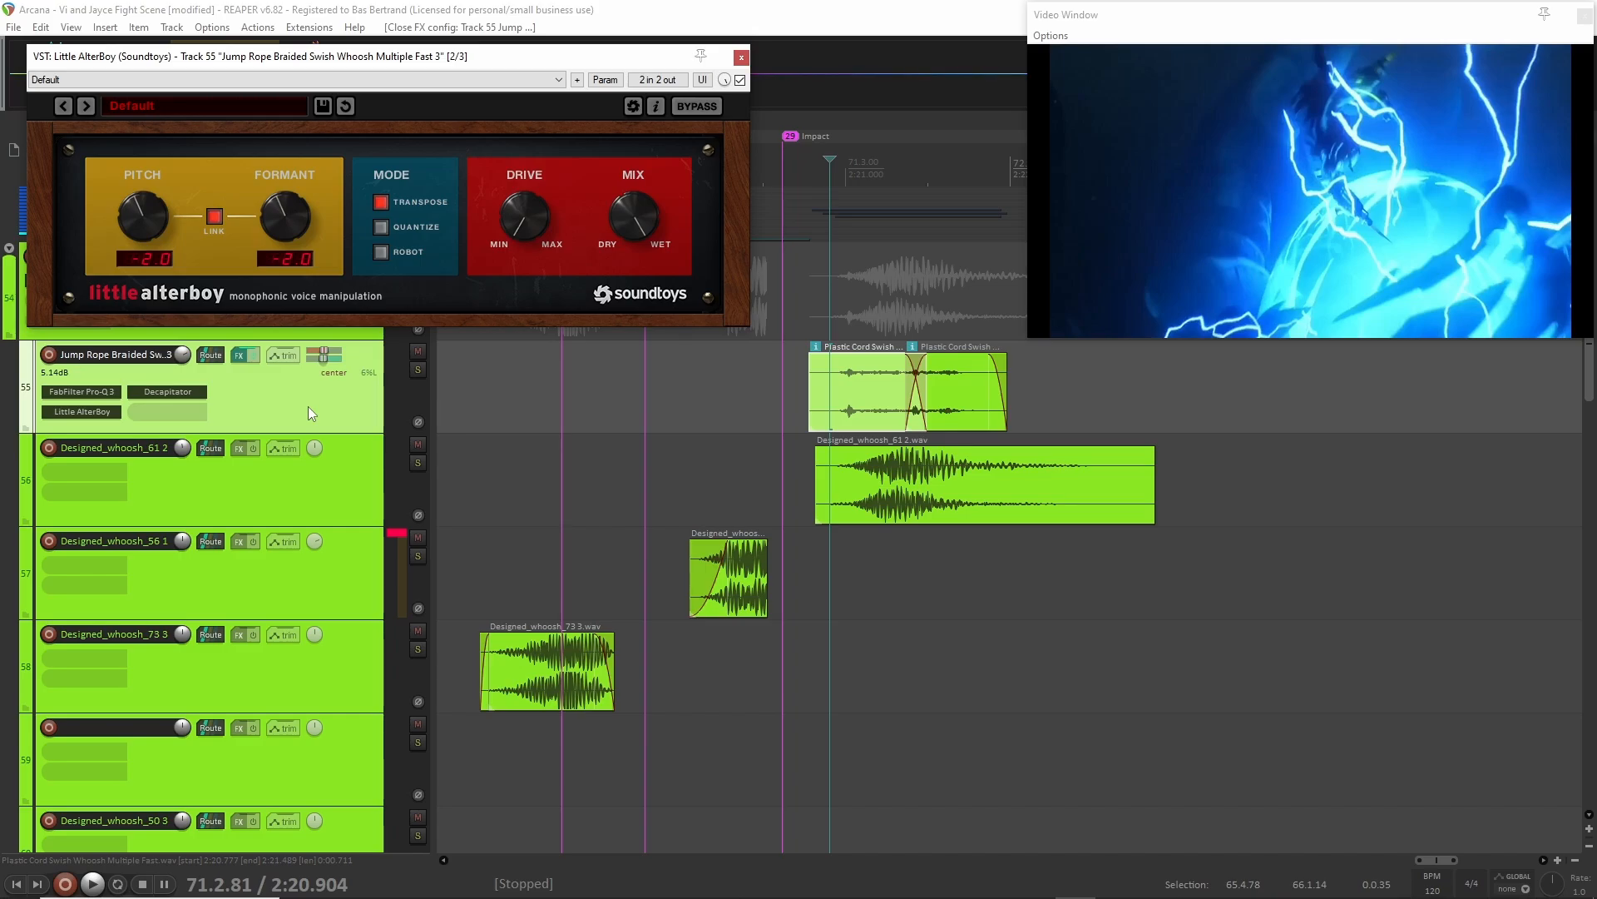
click(173, 397)
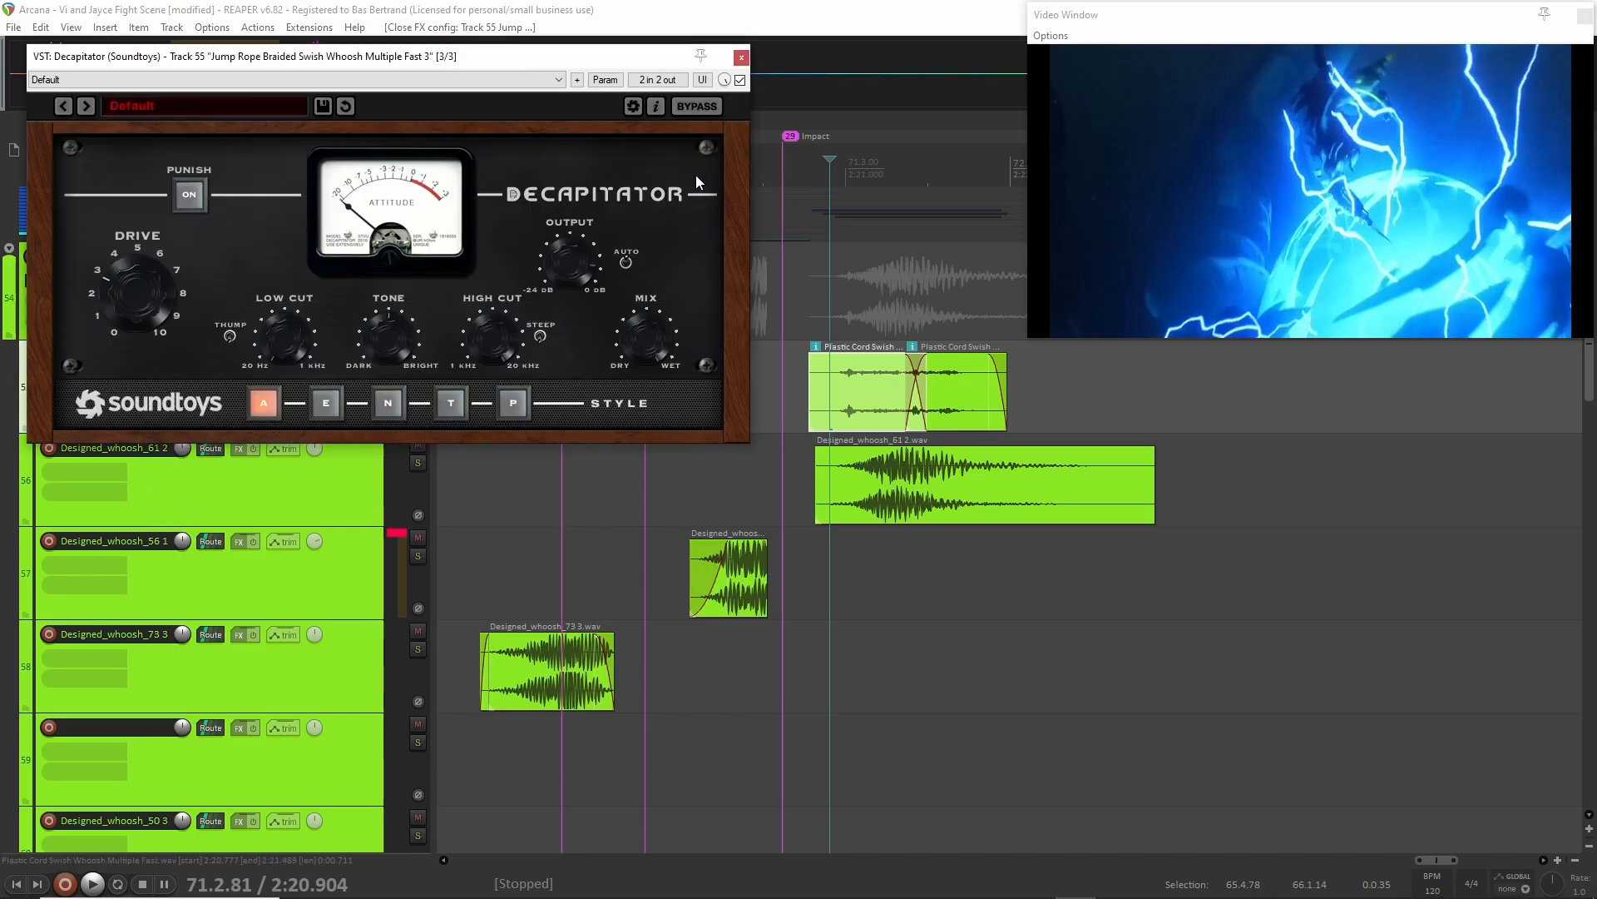
click(740, 57)
click(741, 58)
Clear the Whoosh group's solo and compact its folder so the child tracks collapse.
scroll(409, 436, up, 1)
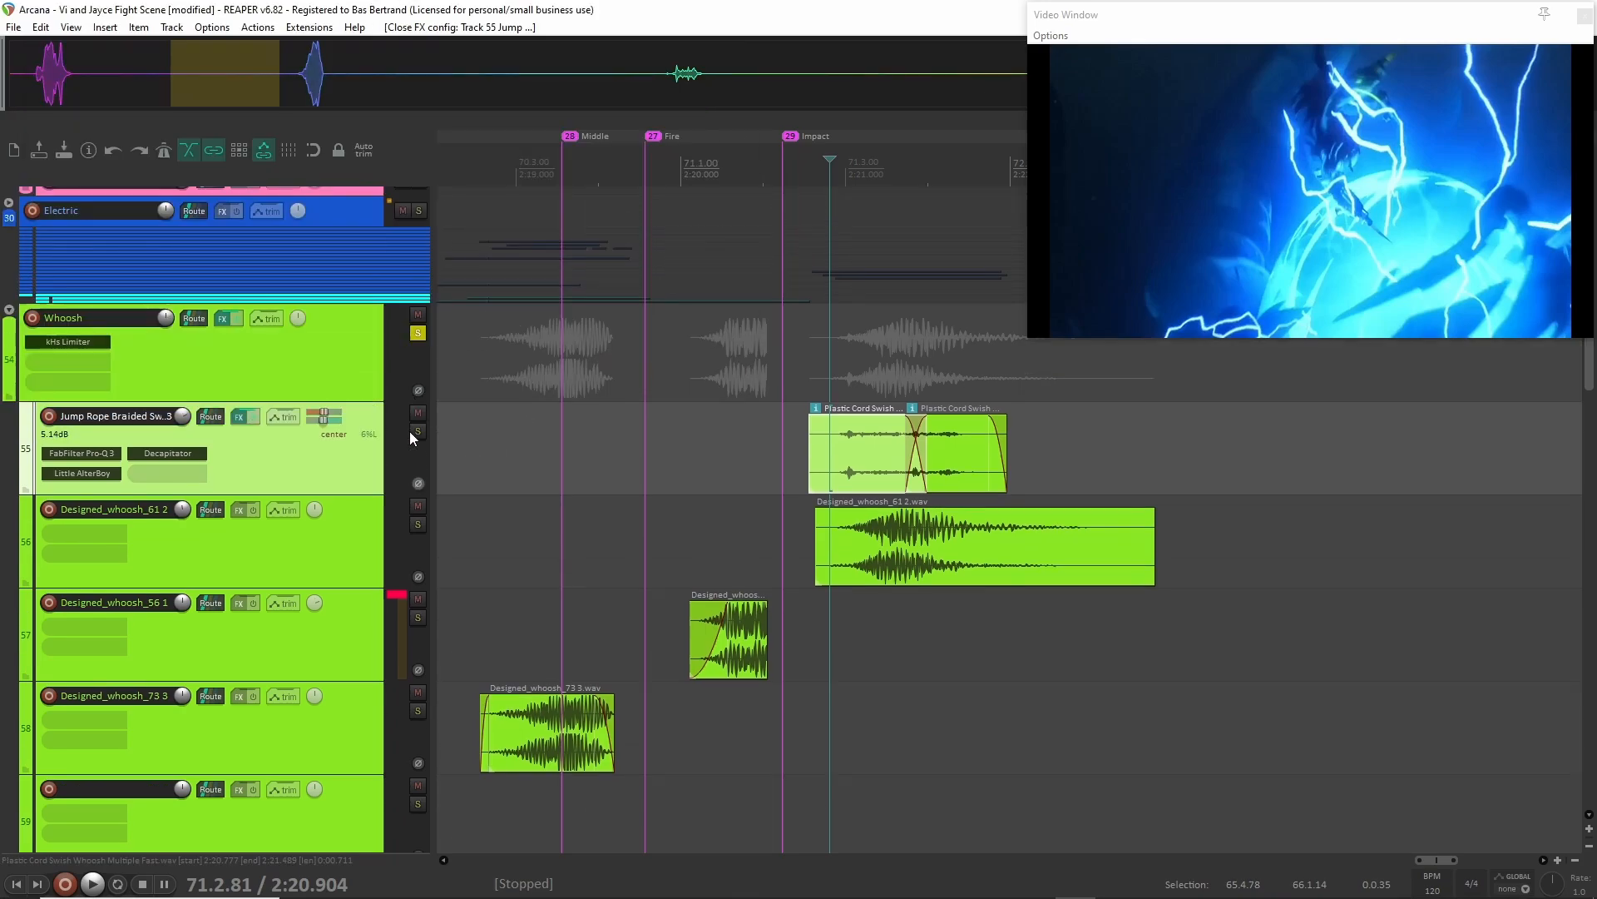
click(419, 333)
click(10, 312)
click(10, 312)
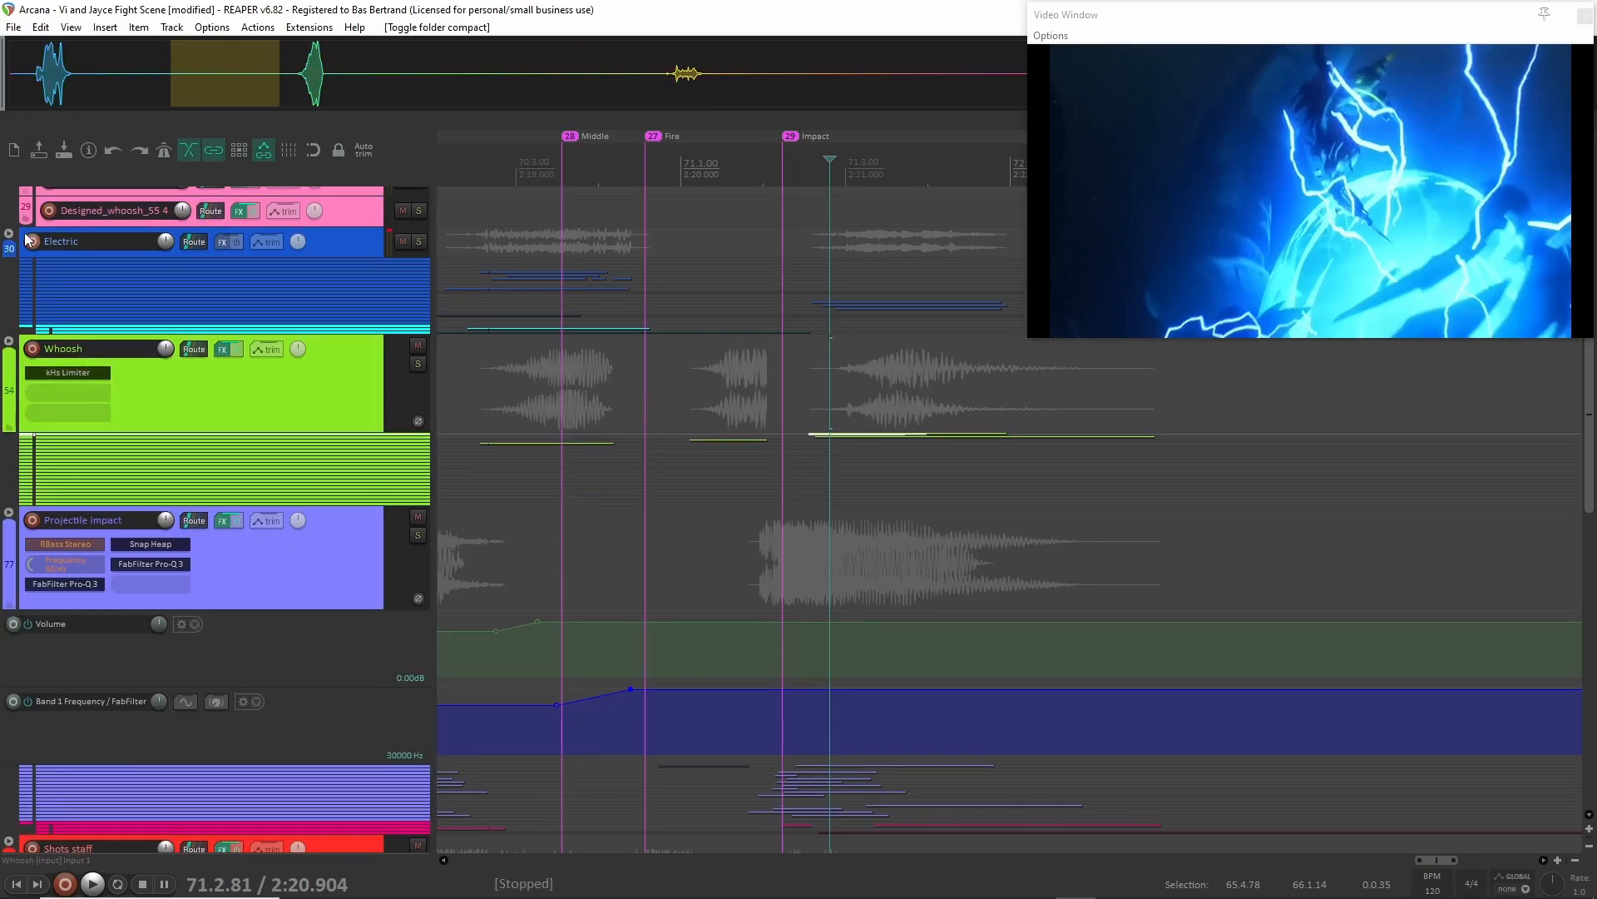
click(10, 341)
click(9, 342)
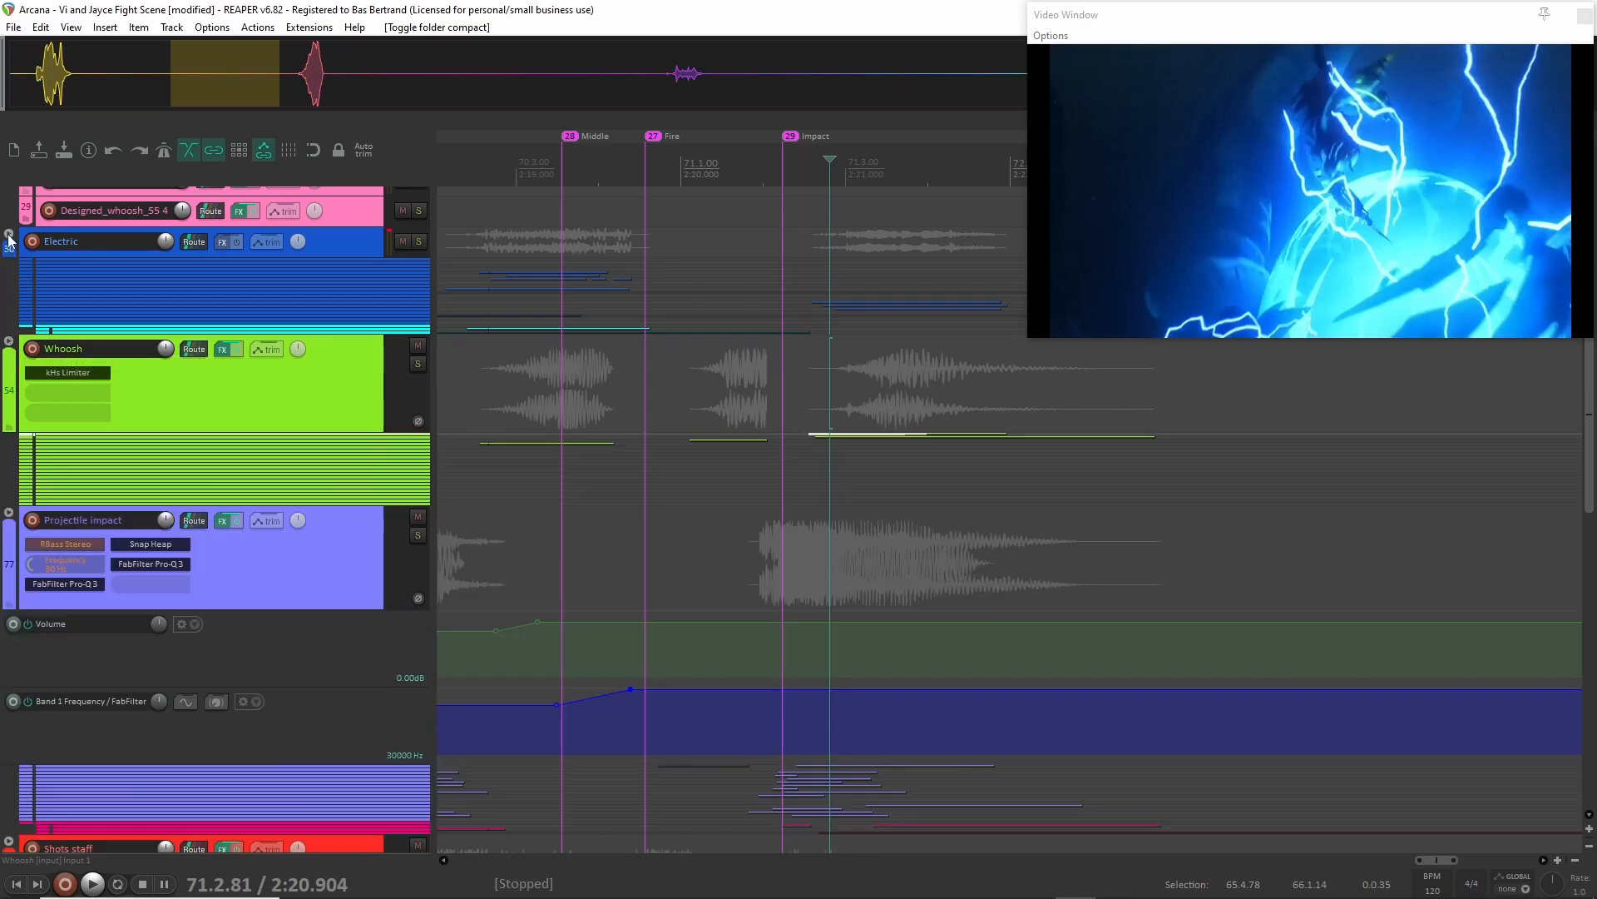
Expand the Electric folder to show its child tracks and solo the whole group.
click(9, 234)
scroll(543, 442, left, 3)
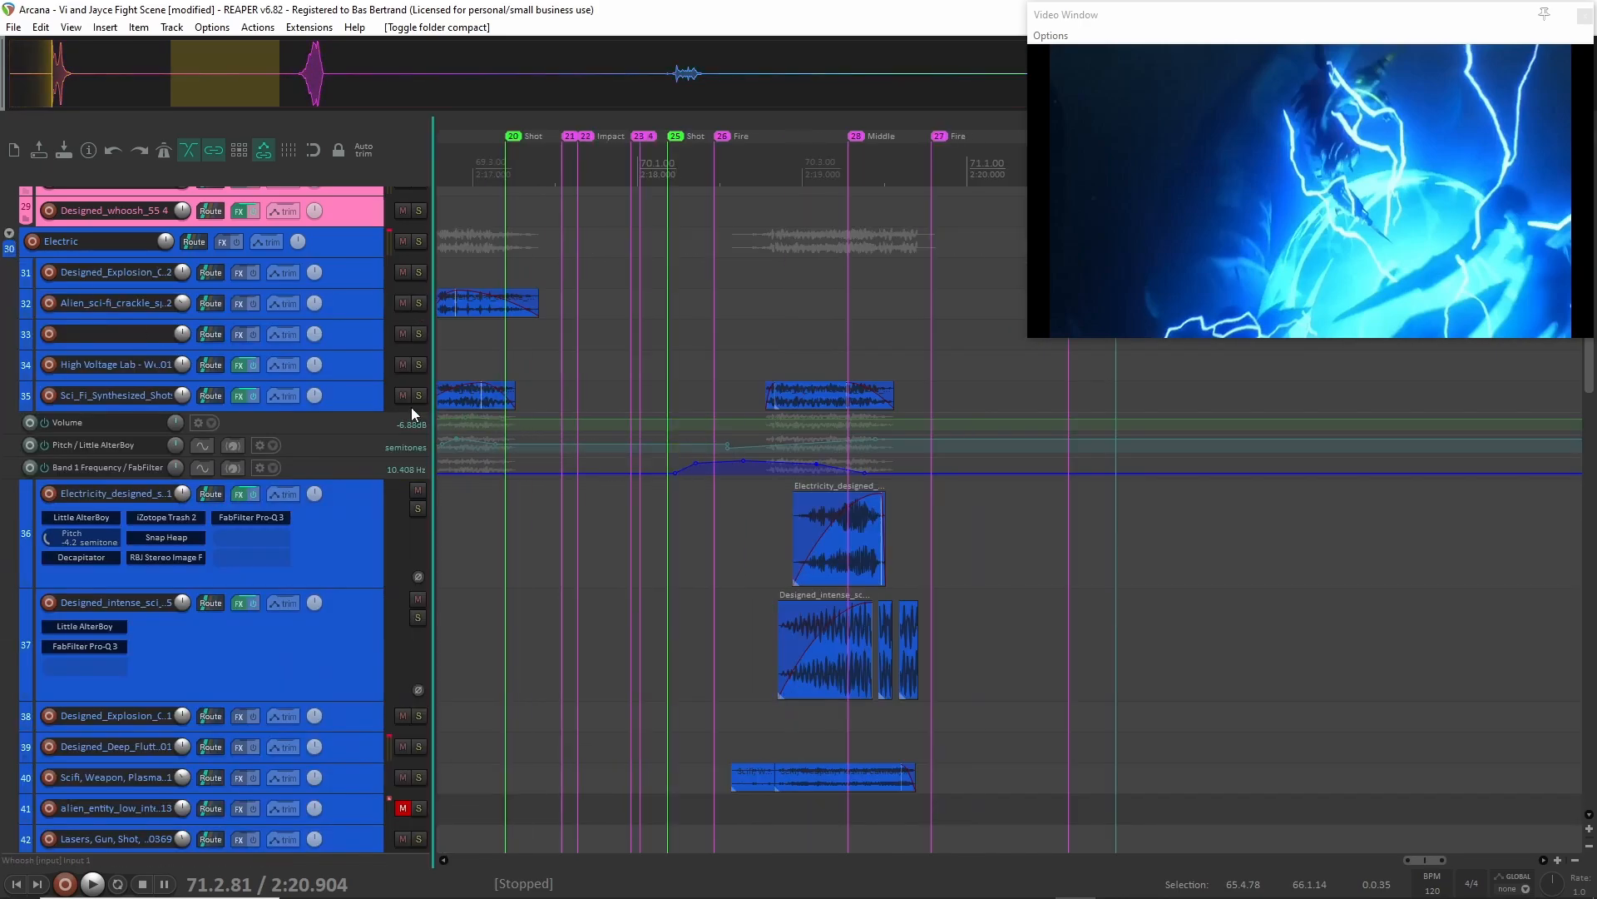
click(338, 245)
key(shift+s)
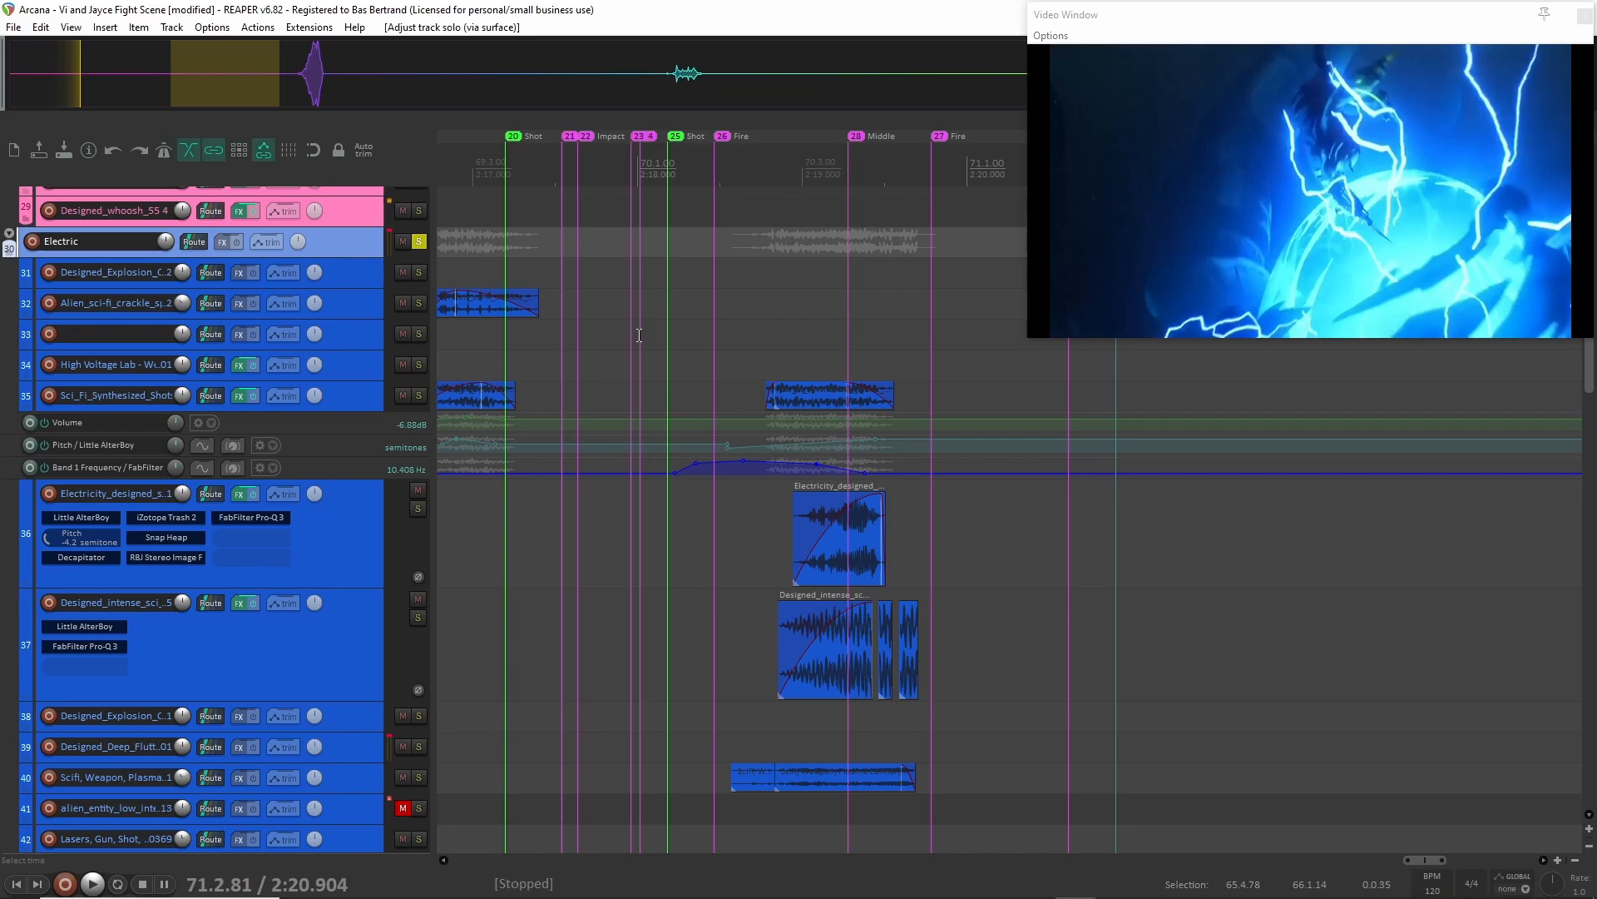
Play the soloed Electric group from 2:18.244, just after marker 25.
click(676, 276)
key(space)
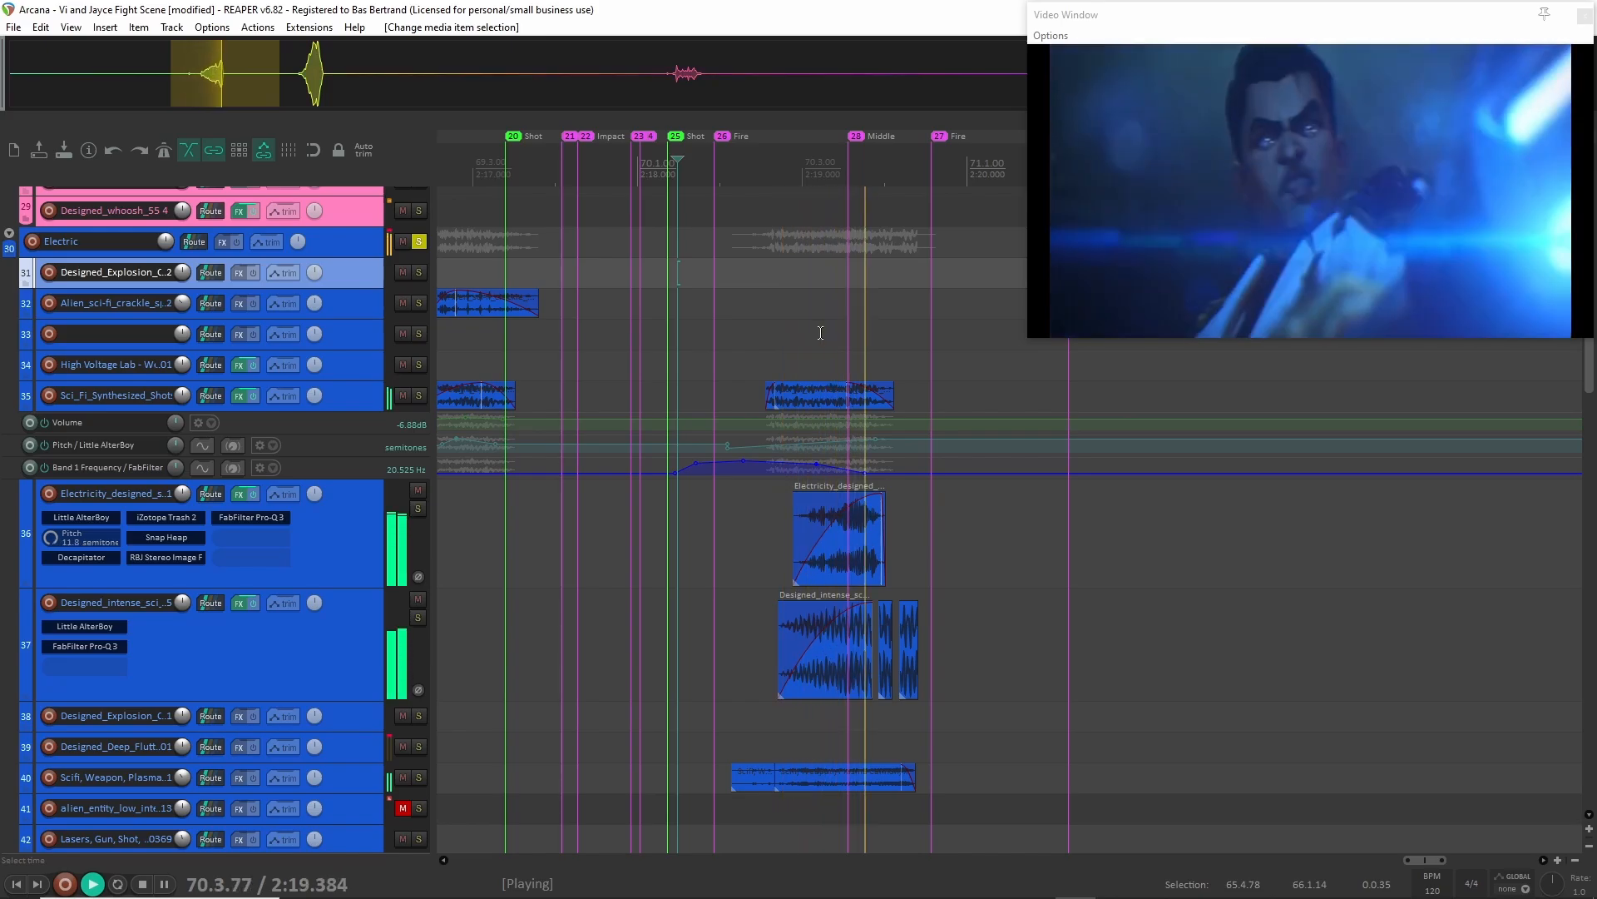
key(space)
Play the soloed Electric group from 2:16.608, just before the marker 19 impact, through the second blast.
scroll(612, 296, left, 3)
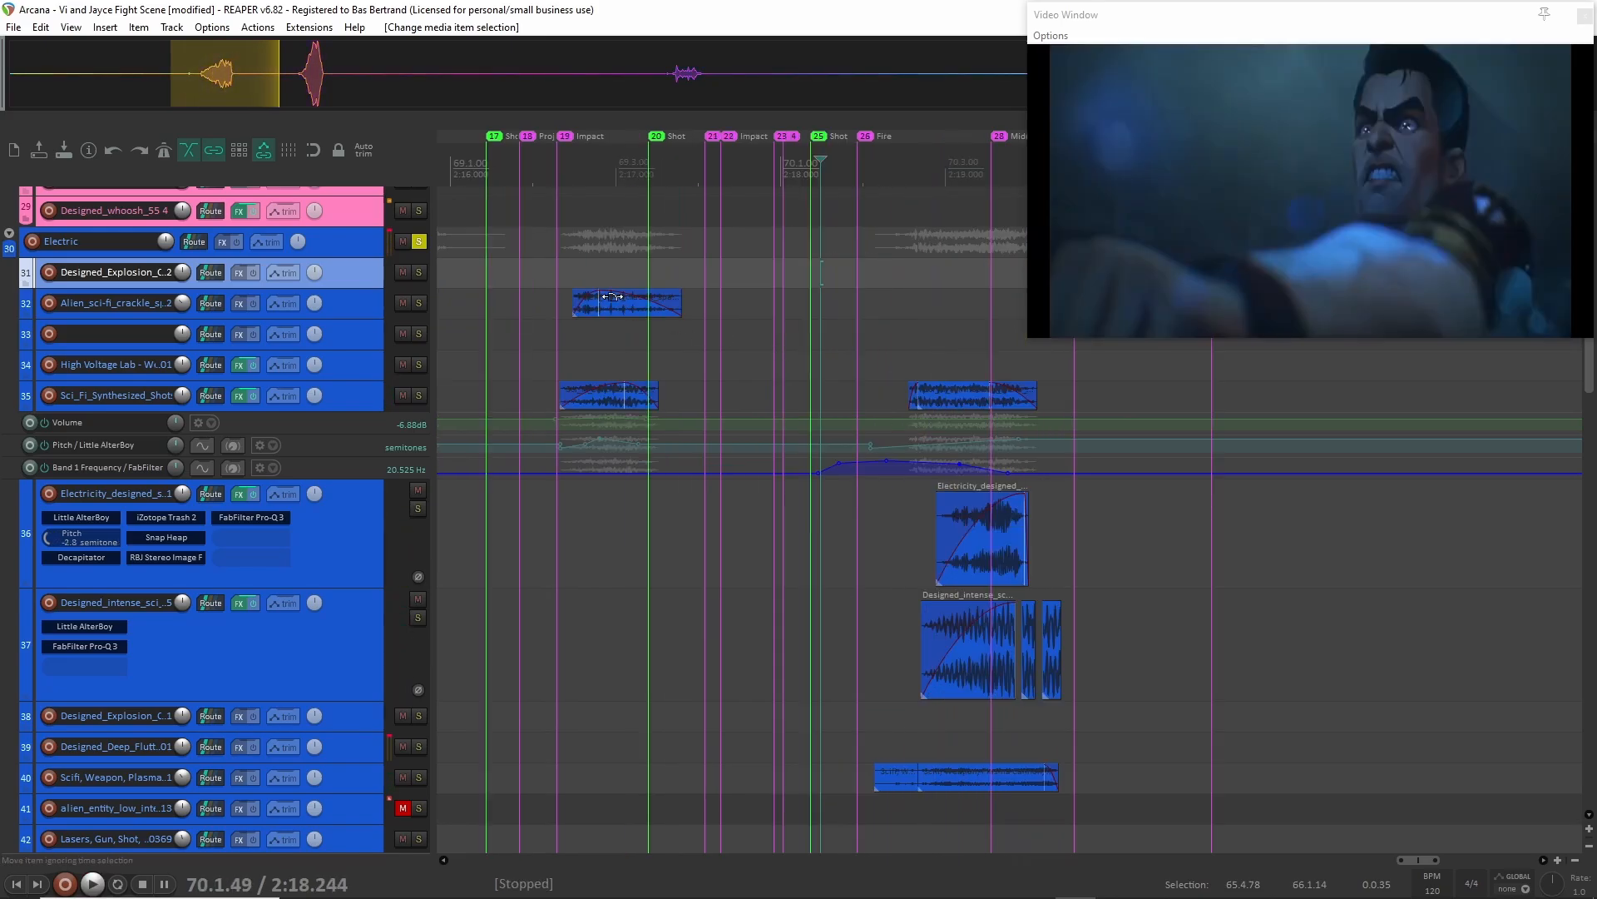
click(550, 275)
key(space)
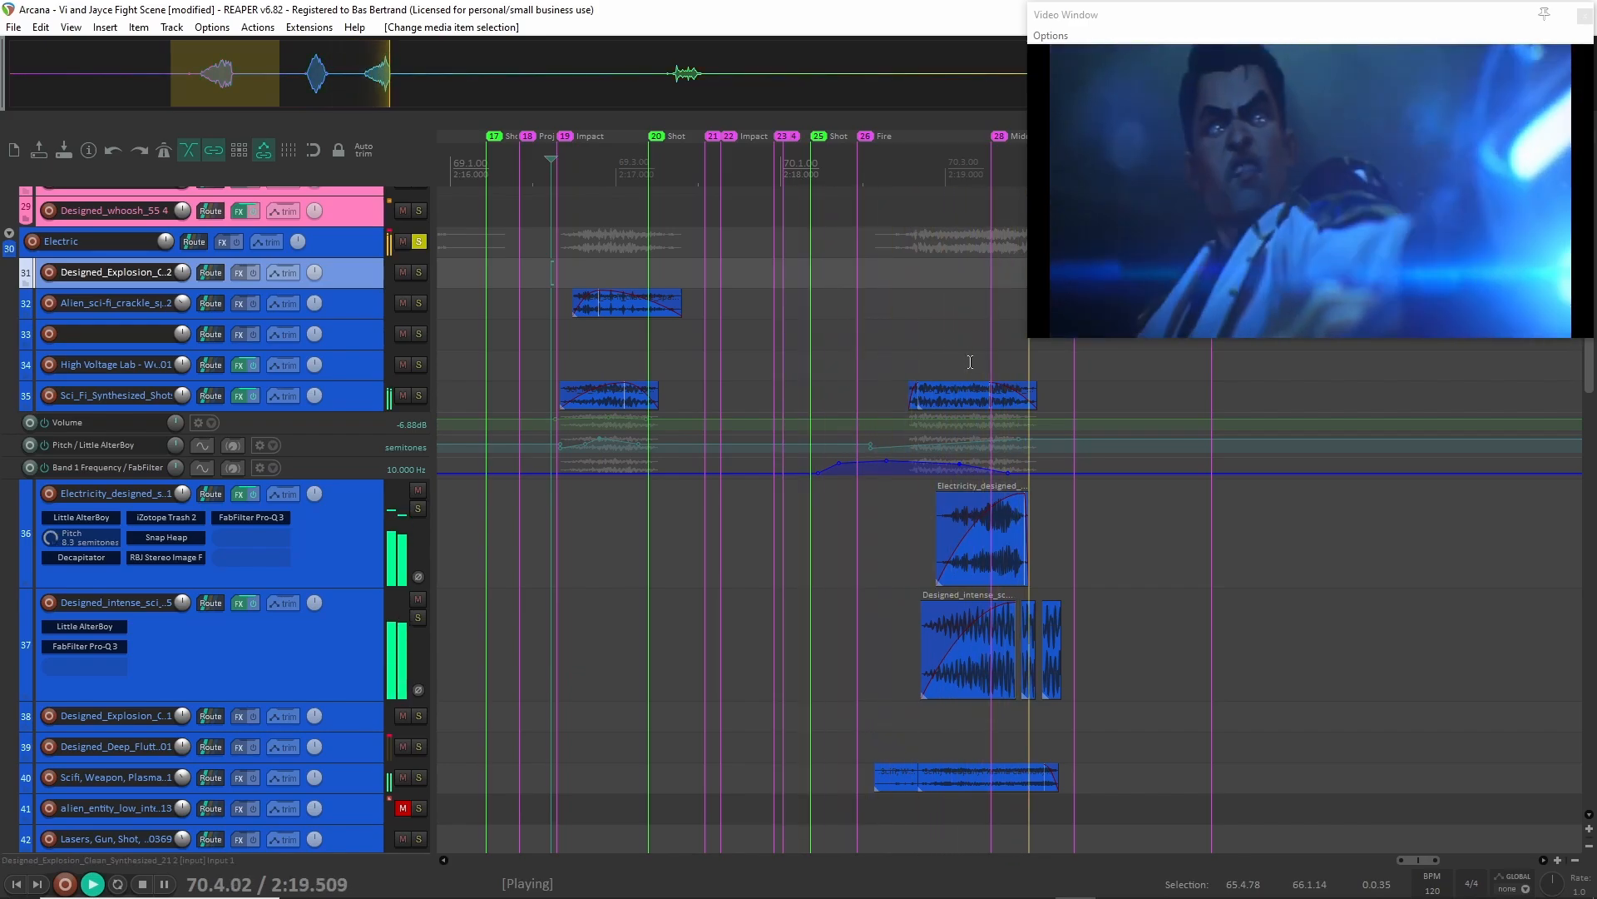
scroll(971, 362, up, 3)
key(space)
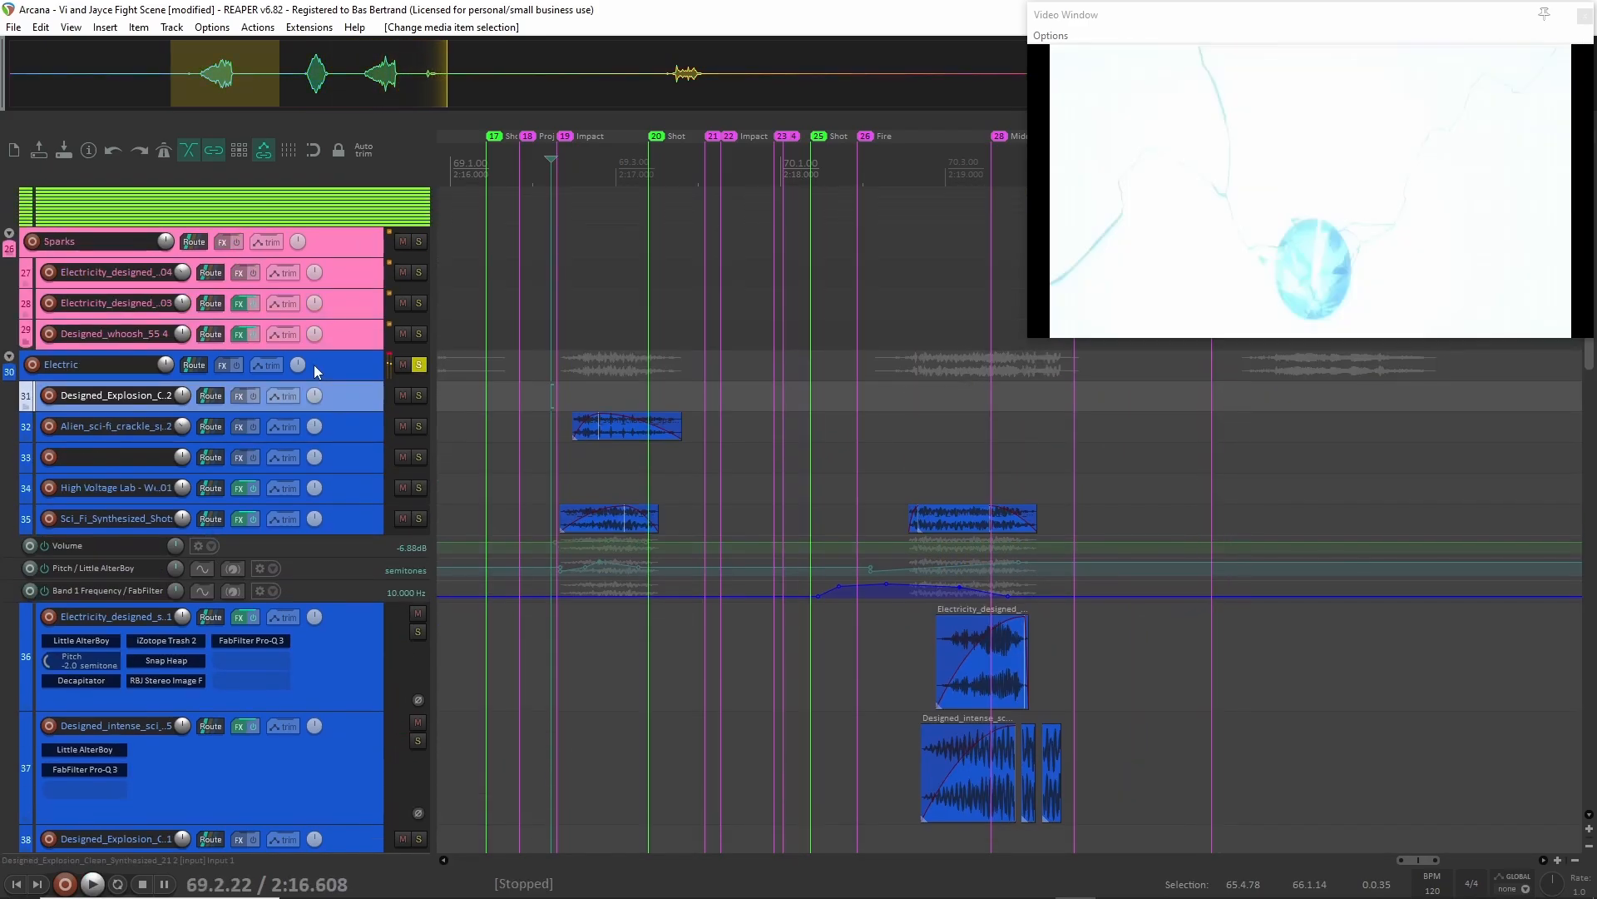
Find the Designed_intense_sci_fi_flutter_noise_bass_loop layer on track 37 and solo it.
scroll(1101, 460, right, 3)
scroll(856, 466, down, 5)
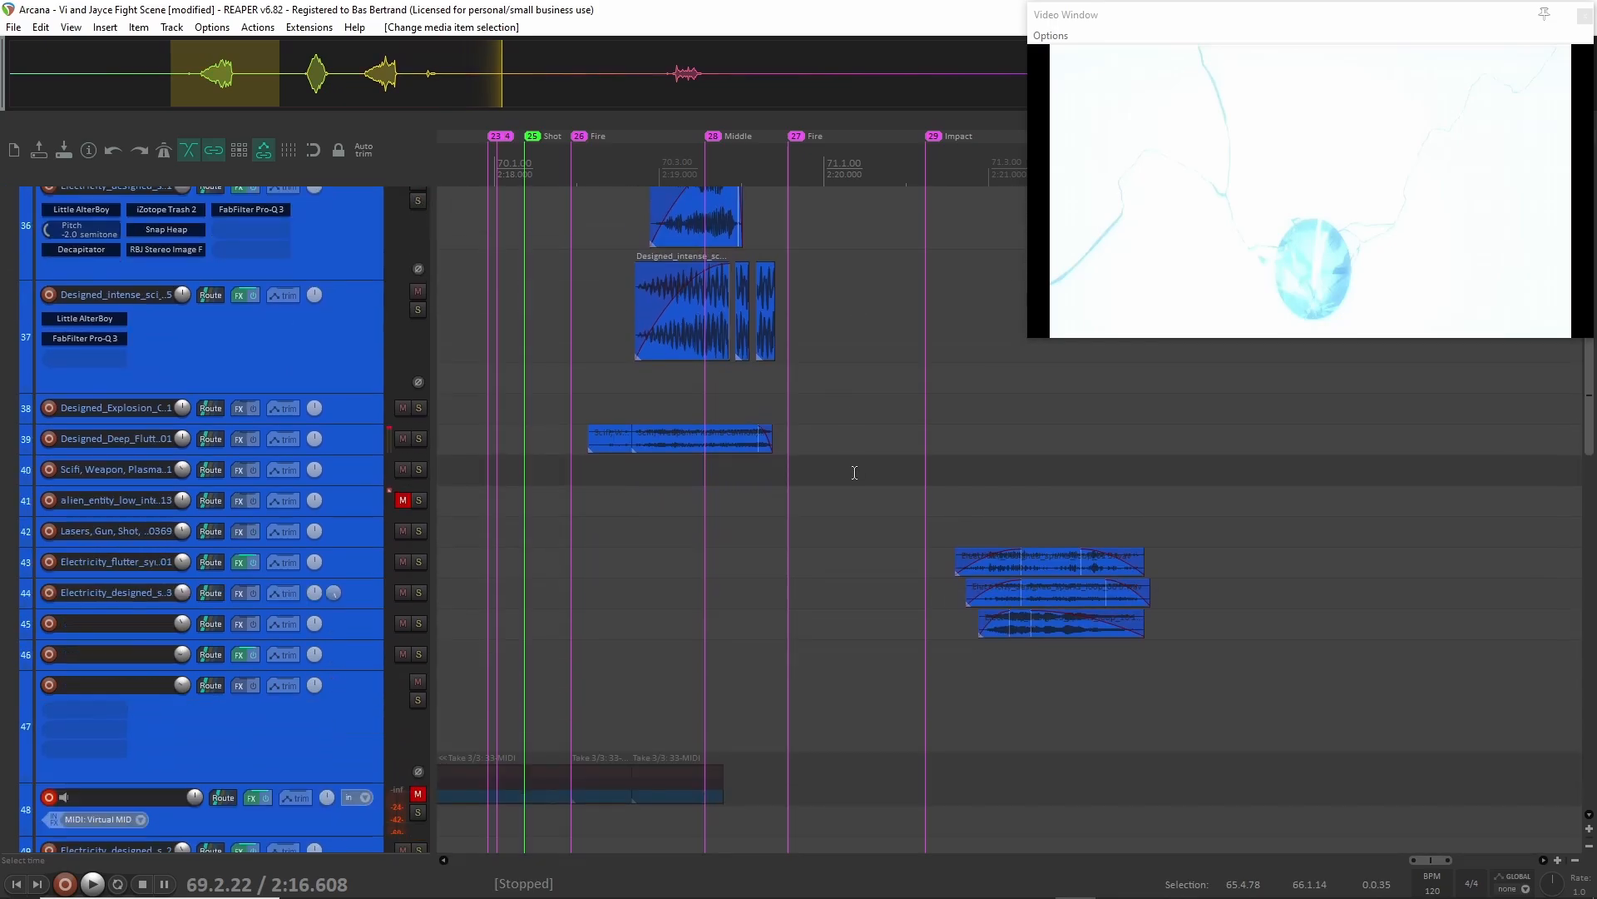
scroll(856, 474, left, 4)
scroll(855, 476, up, 3)
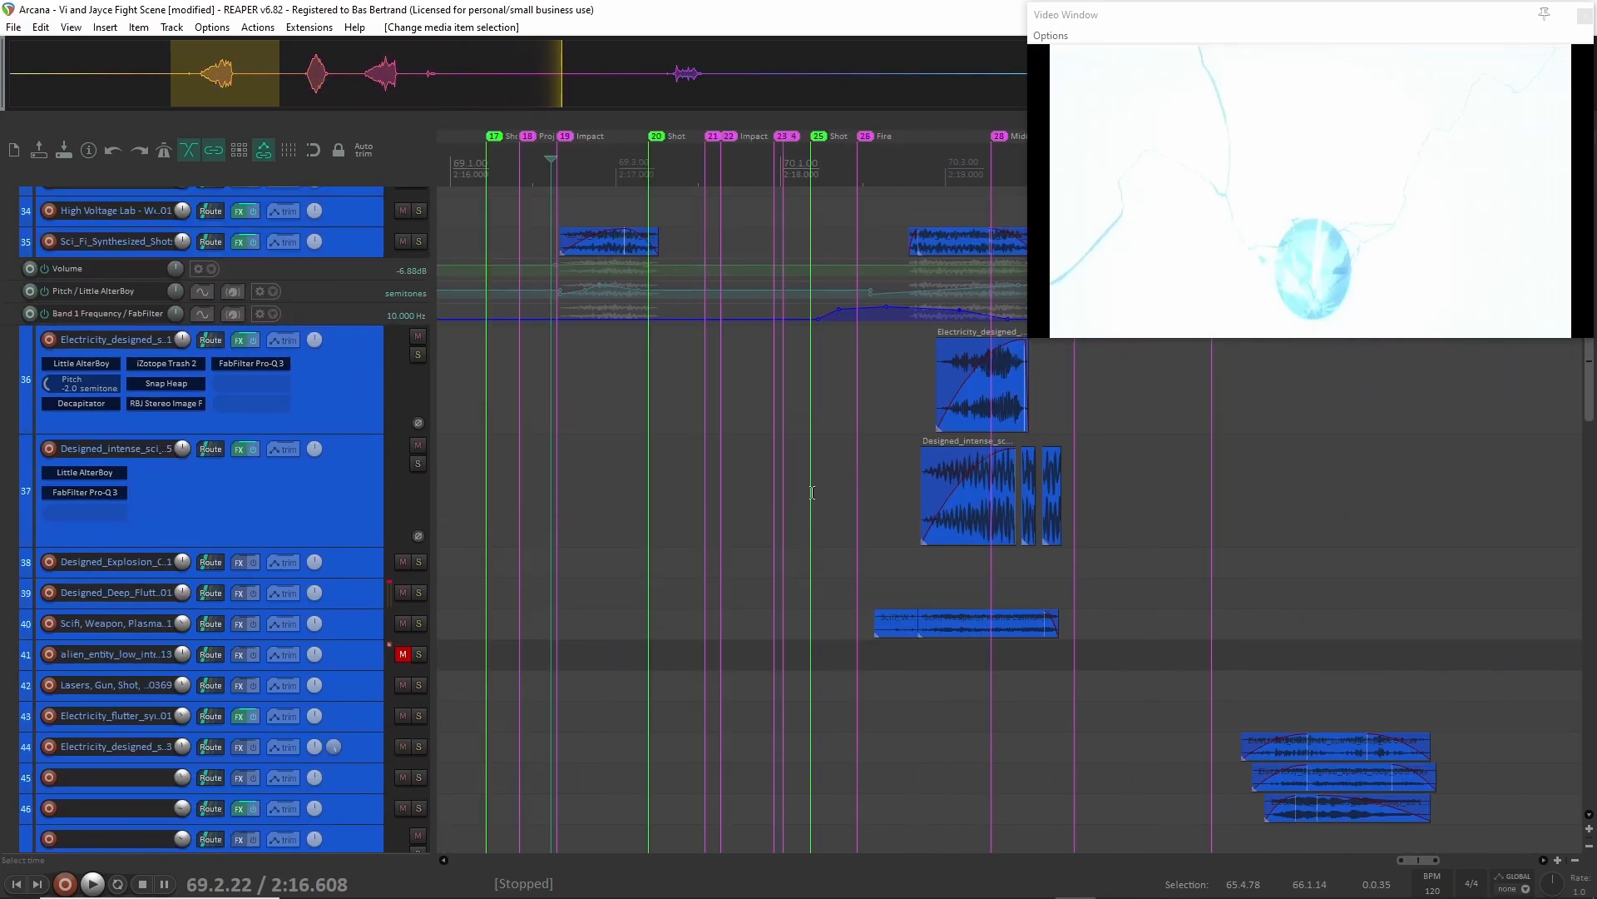
click(351, 506)
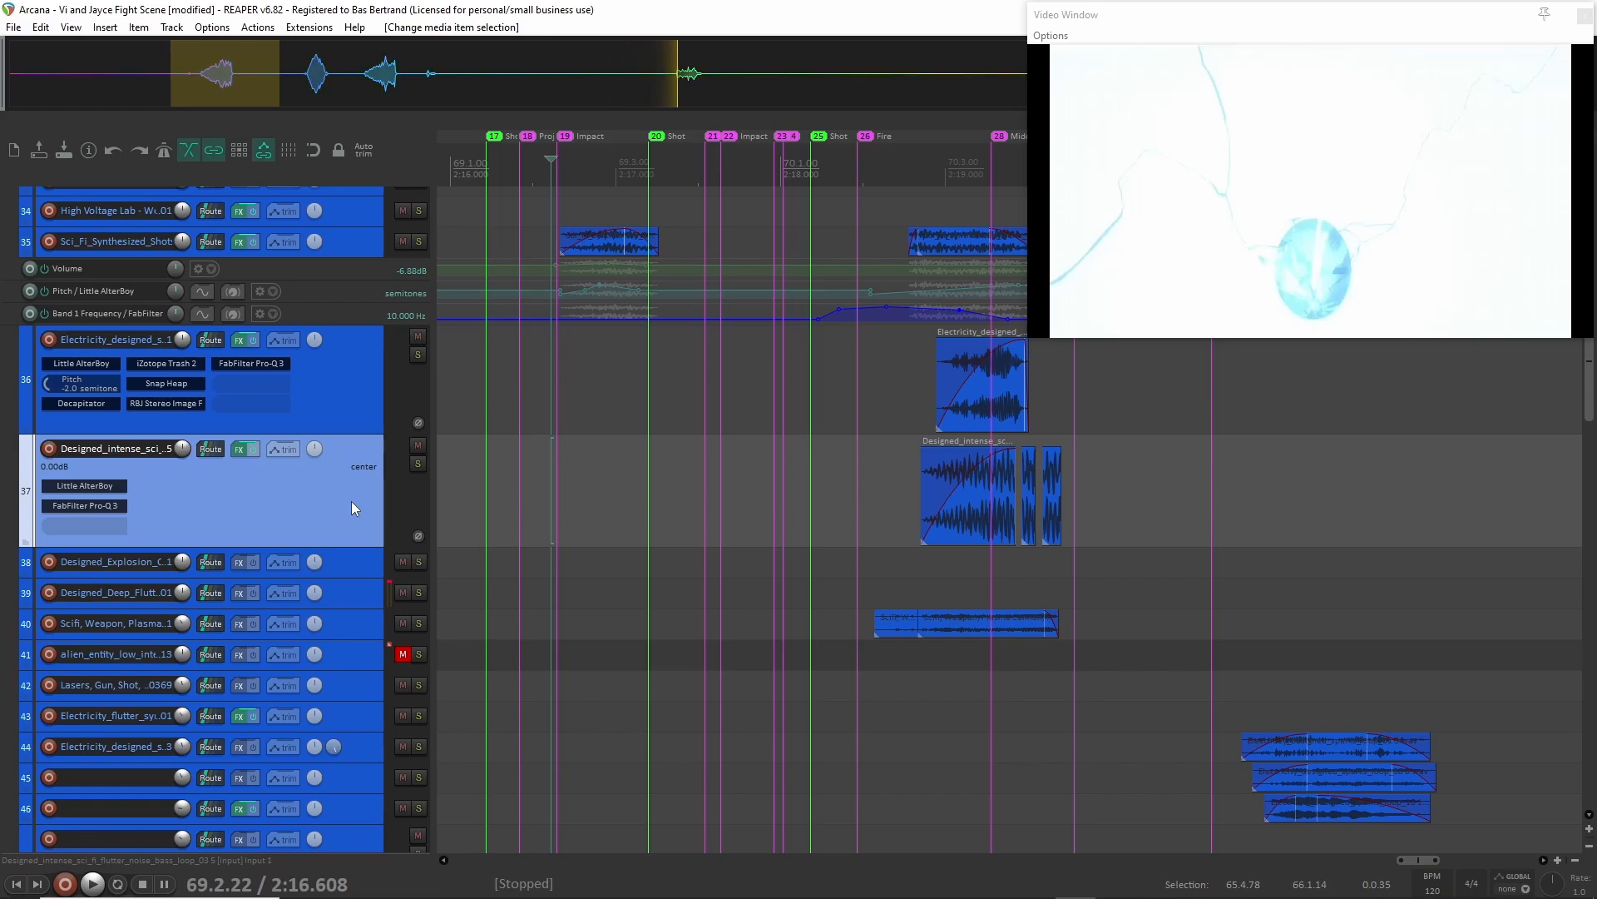
scroll(1020, 545, up, 3)
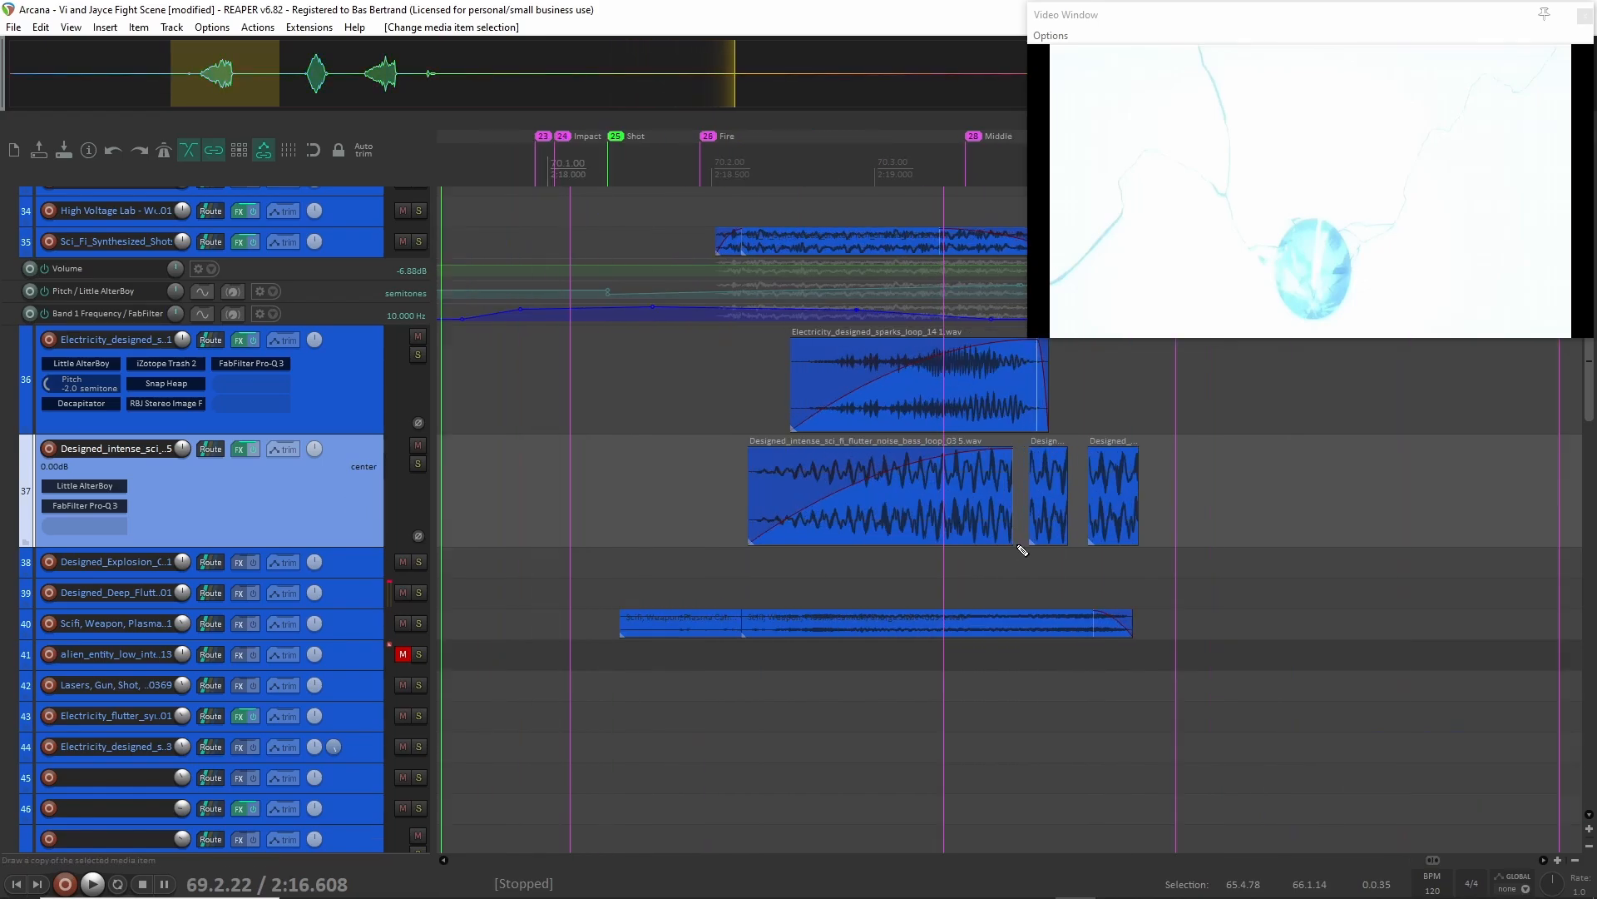
click(418, 464)
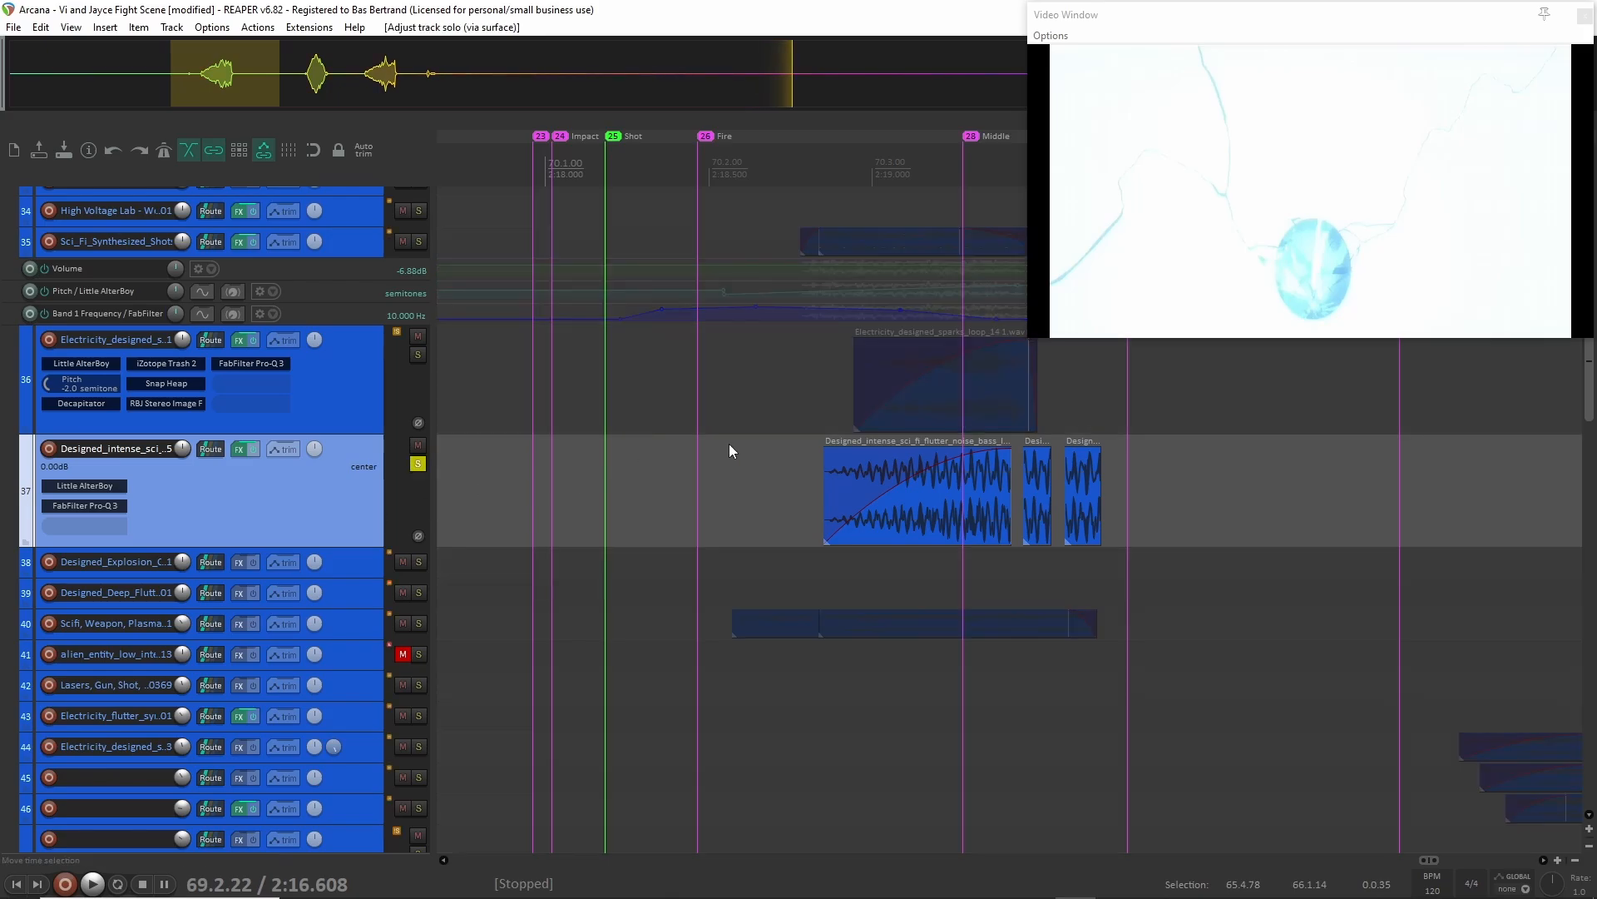
Examine the cut-up flutter clips on track 37 and play them in solo from 2:18.489.
scroll(1036, 524, right, 3)
scroll(756, 525, up, 3)
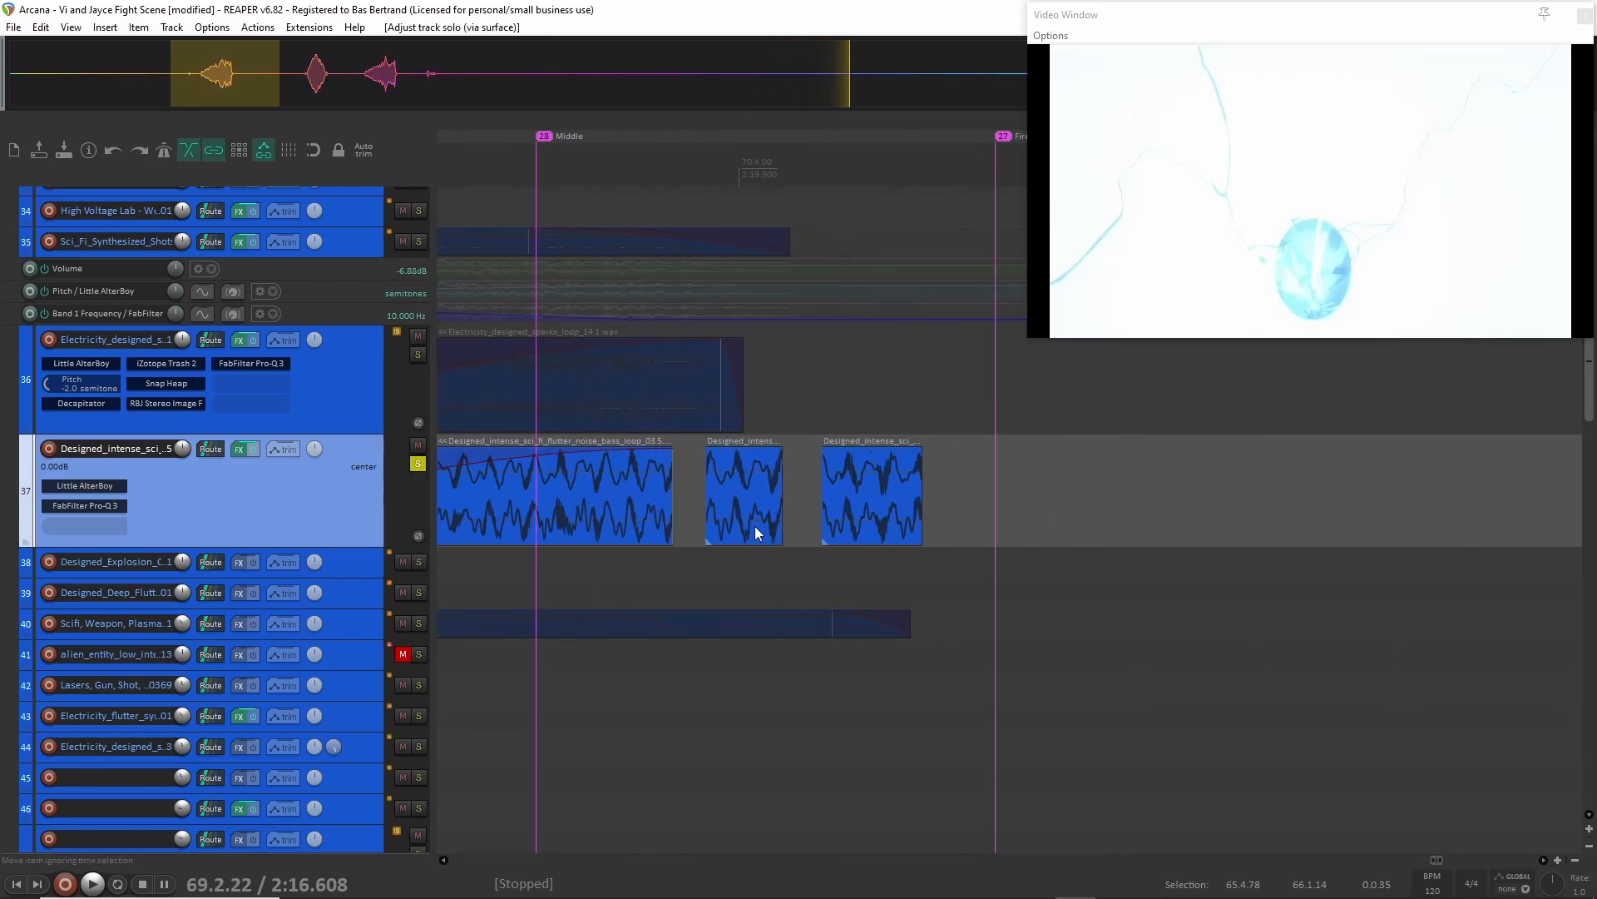
scroll(756, 526, left, 1)
scroll(755, 525, down, 3)
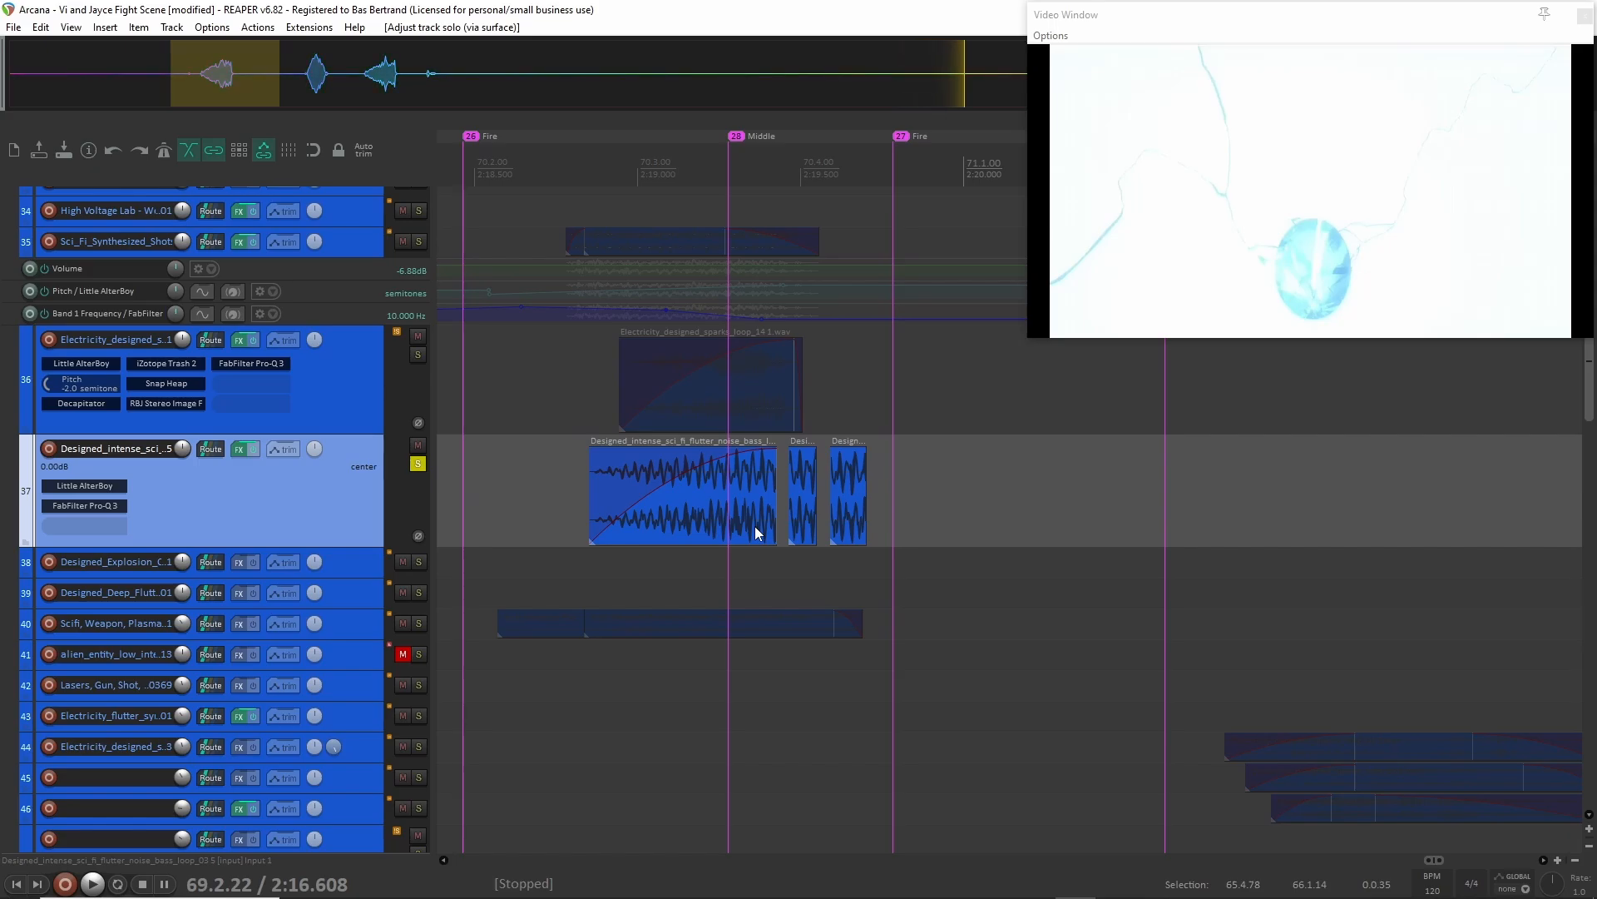
scroll(756, 525, down, 1)
click(554, 516)
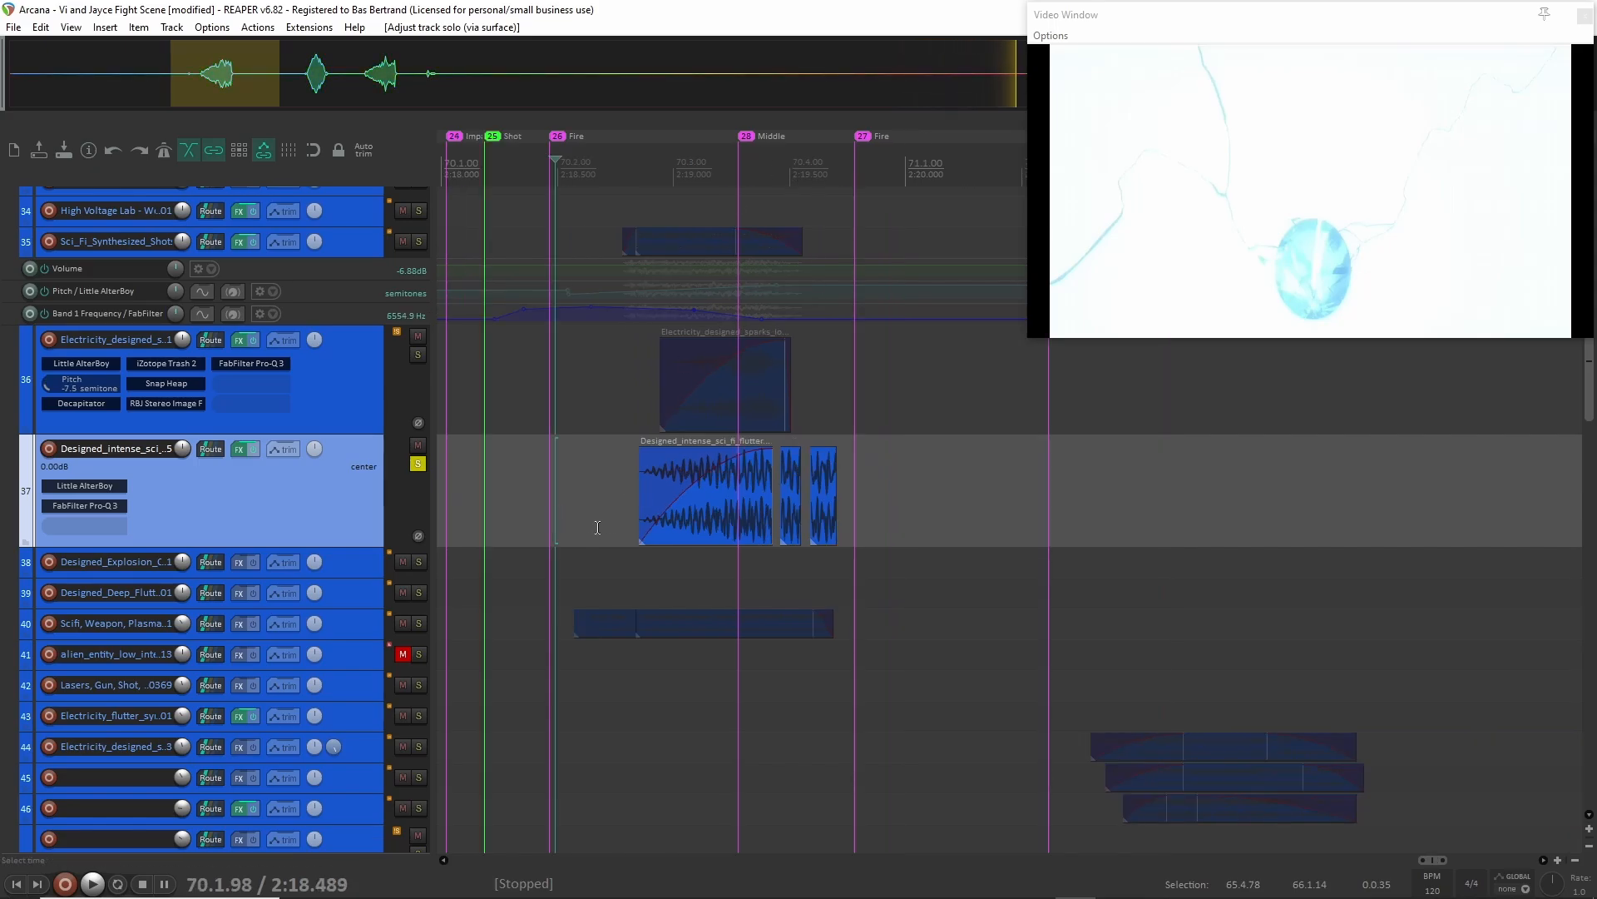
key(space)
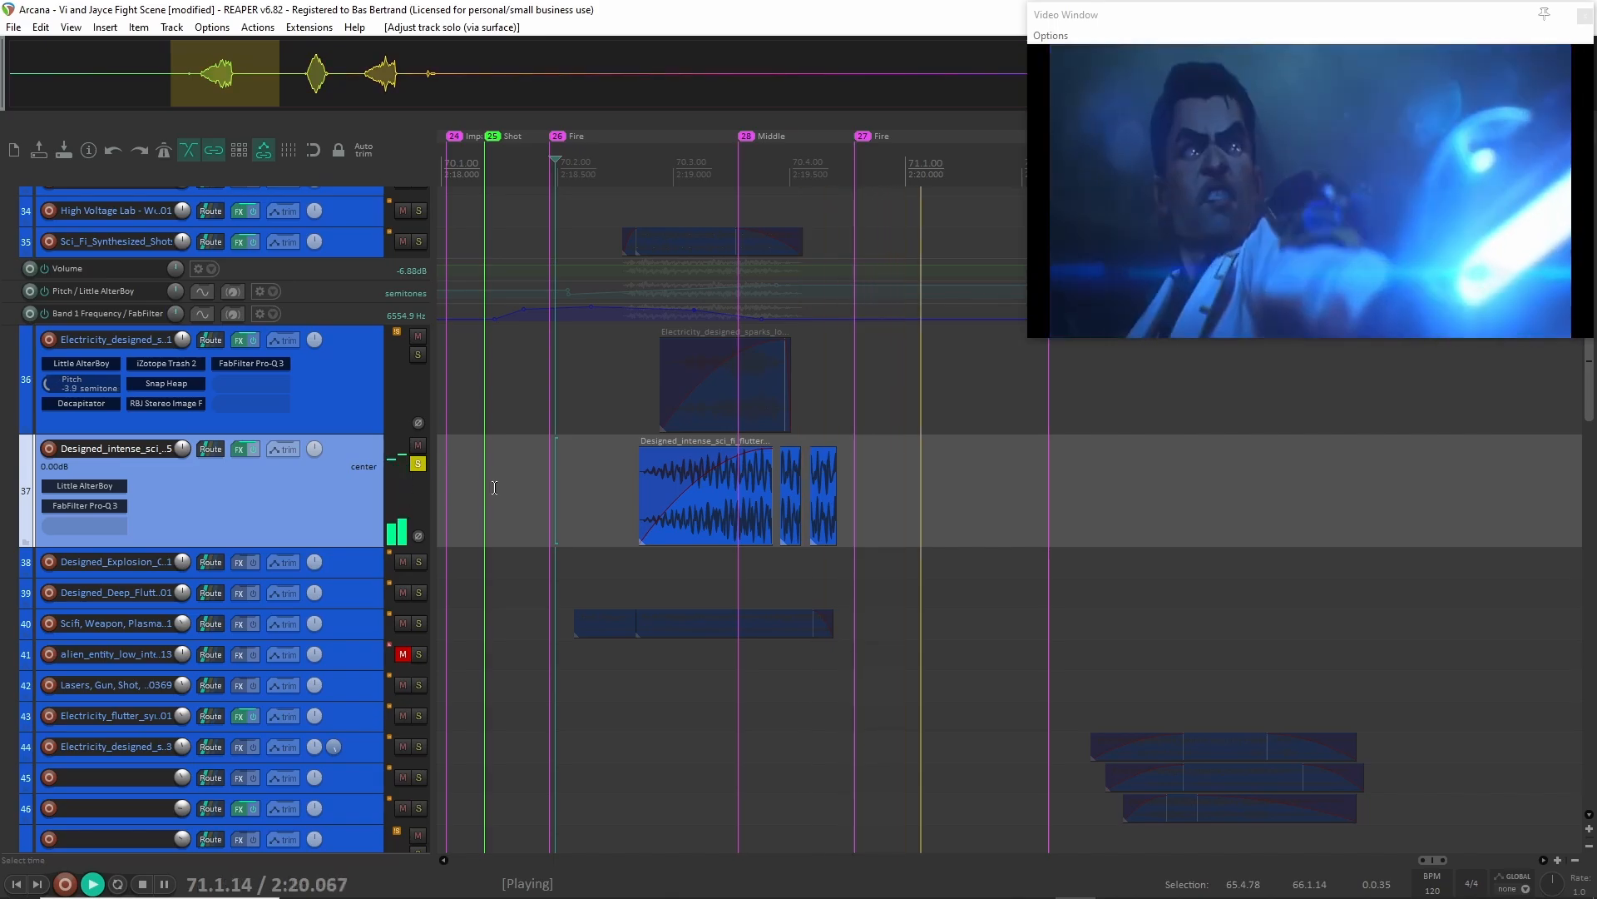
key(space)
Clear the solo on track 37 and play the full Electric group from 2:18.303.
key(F6)
click(511, 506)
key(space)
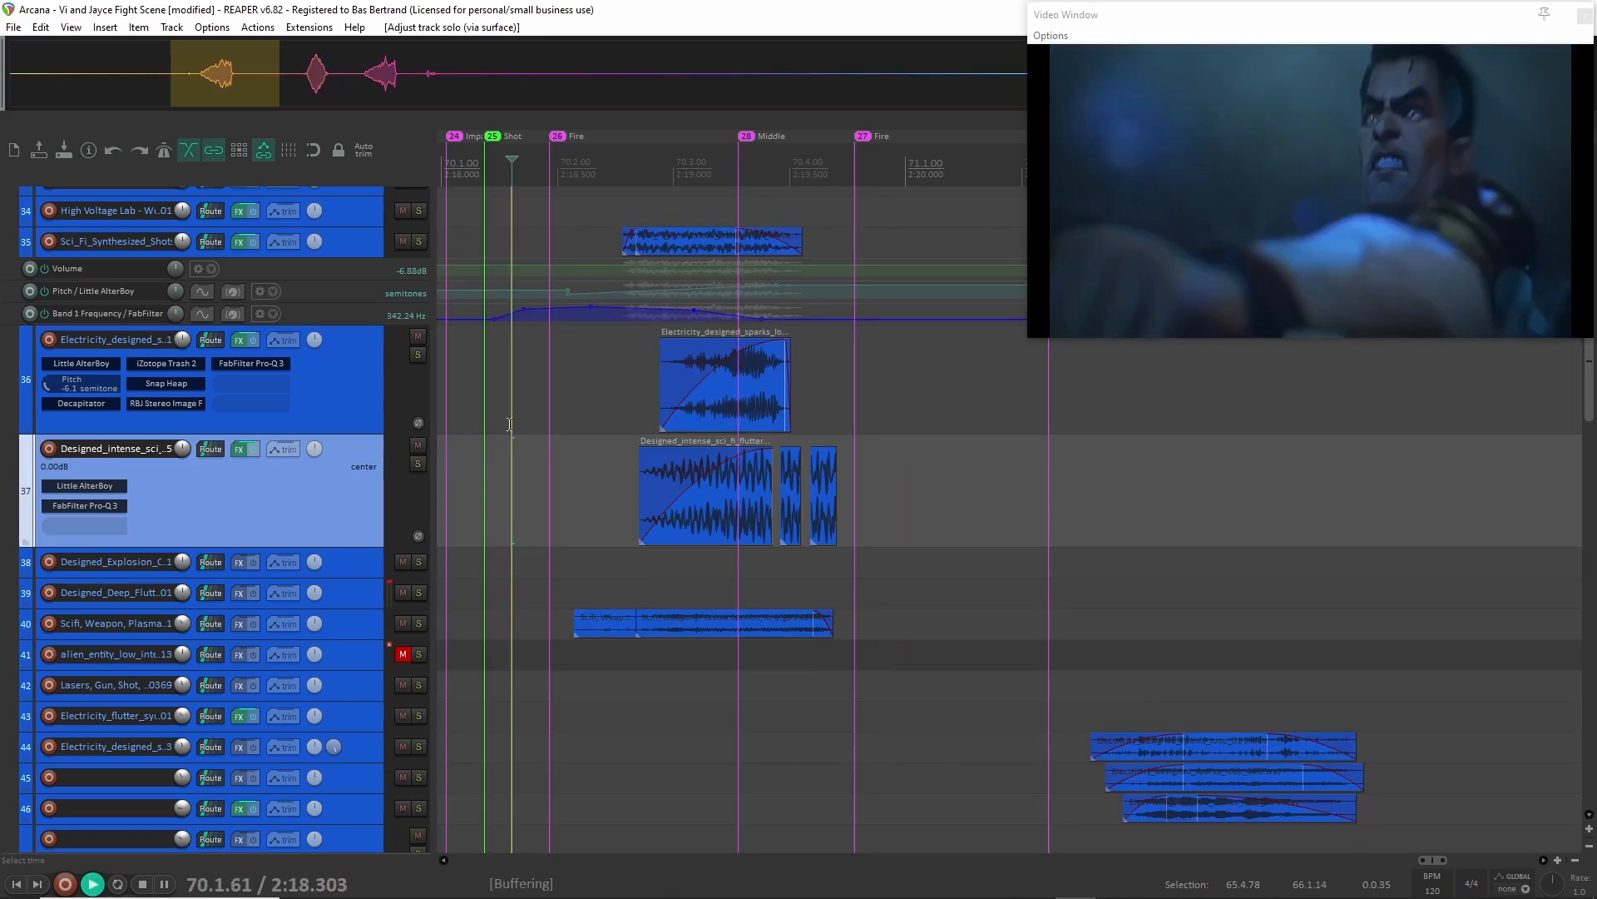
key(space)
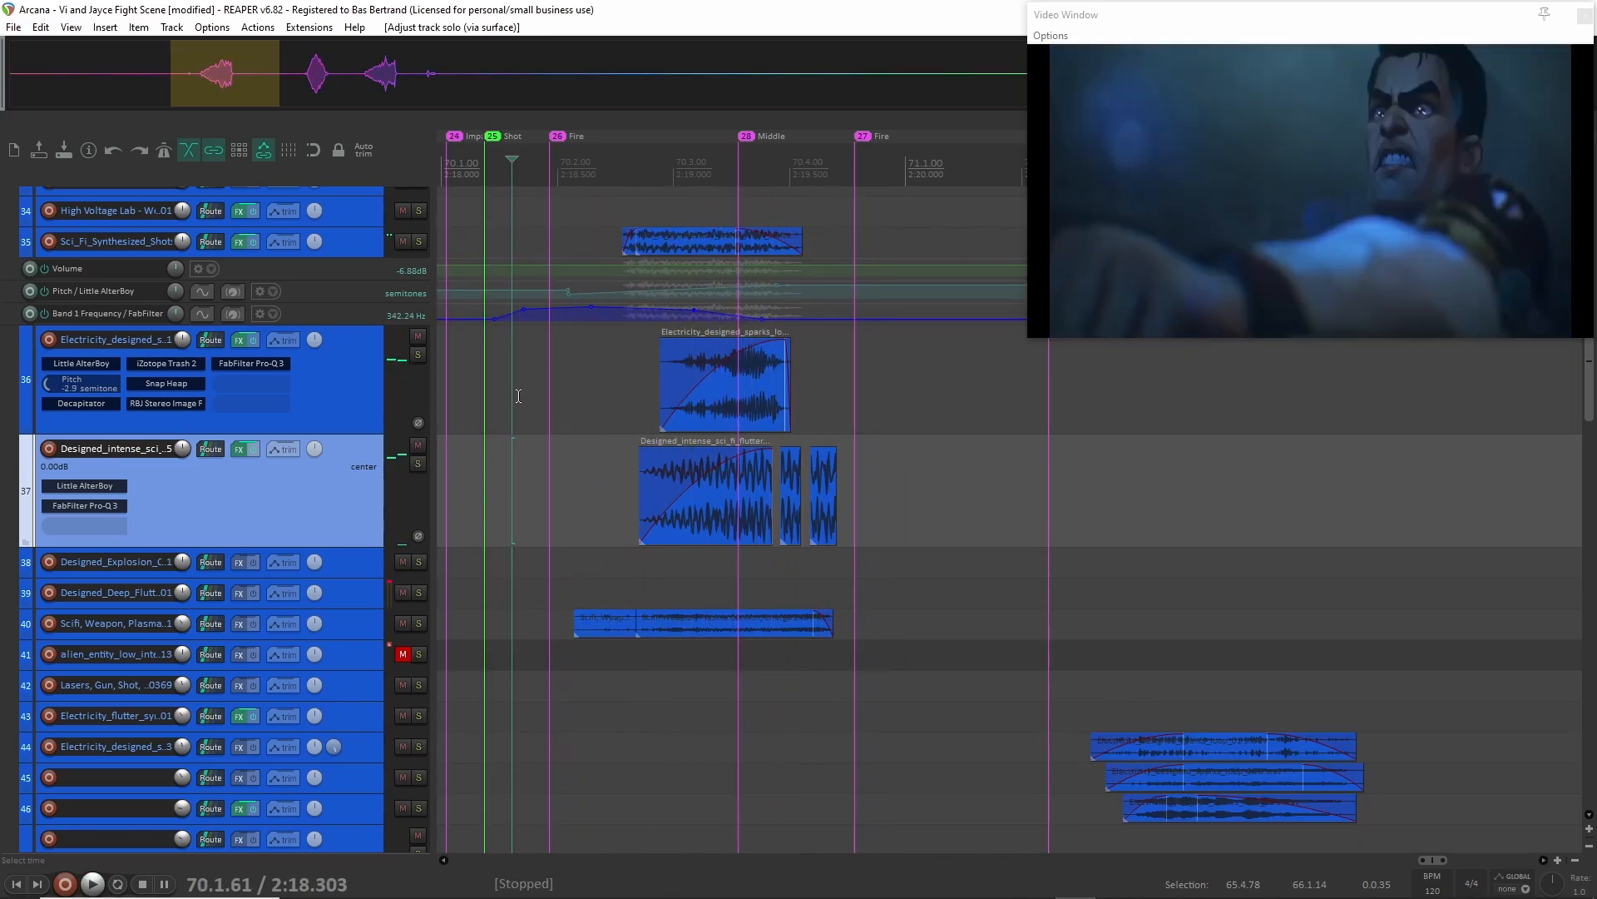
Expand the Mechanical folder and solo that group in place of the Electric group.
scroll(374, 538, up, 5)
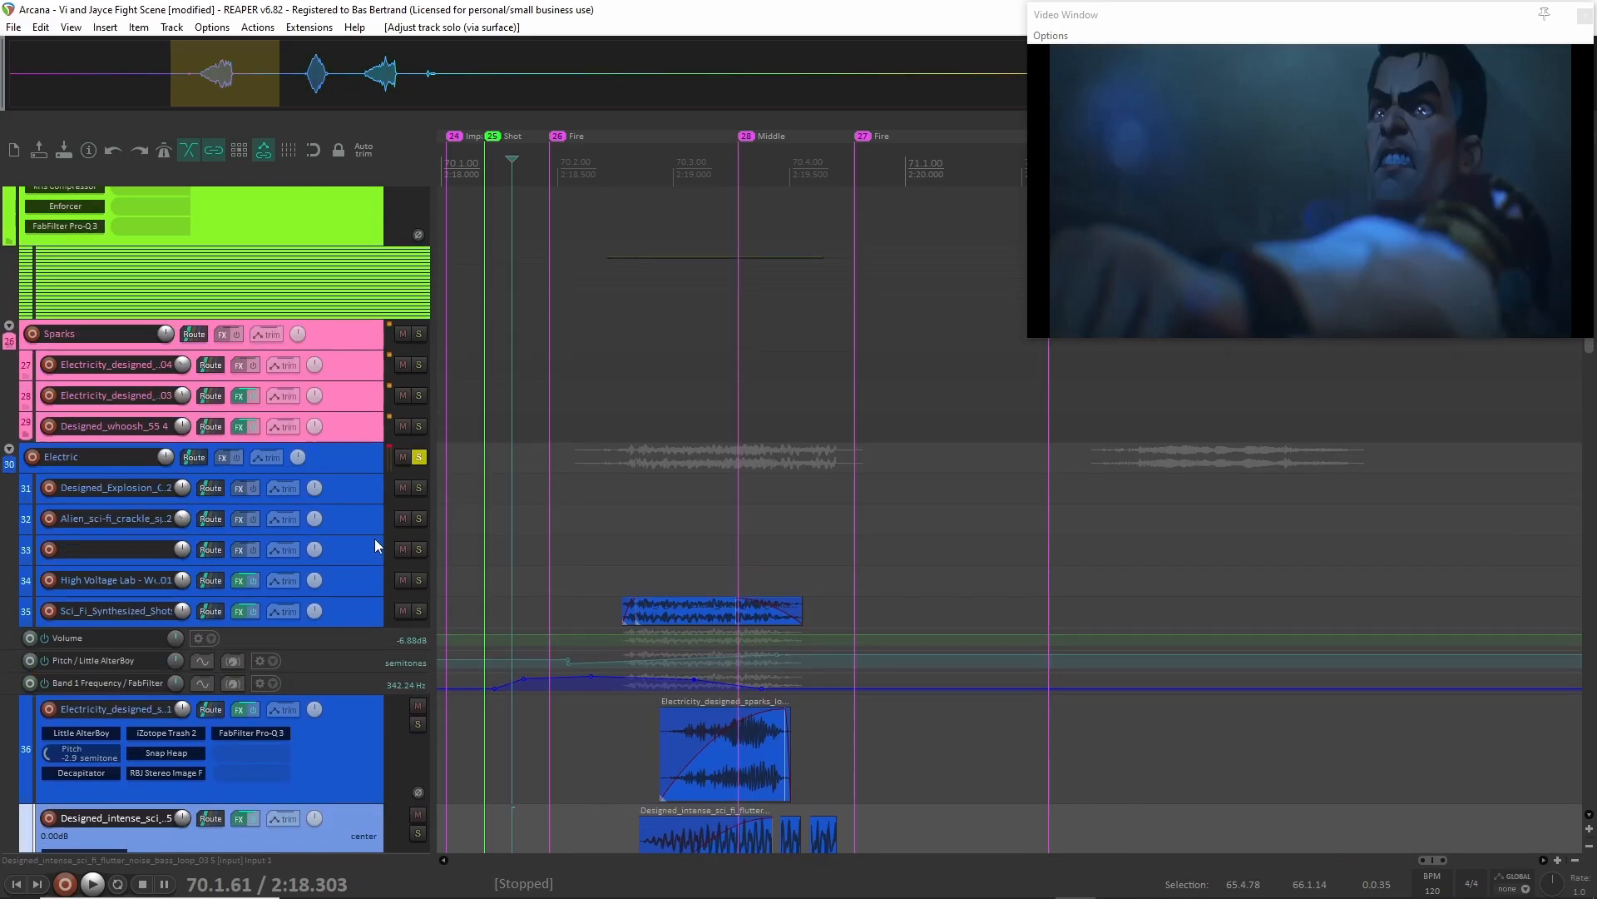
scroll(407, 490, up, 2)
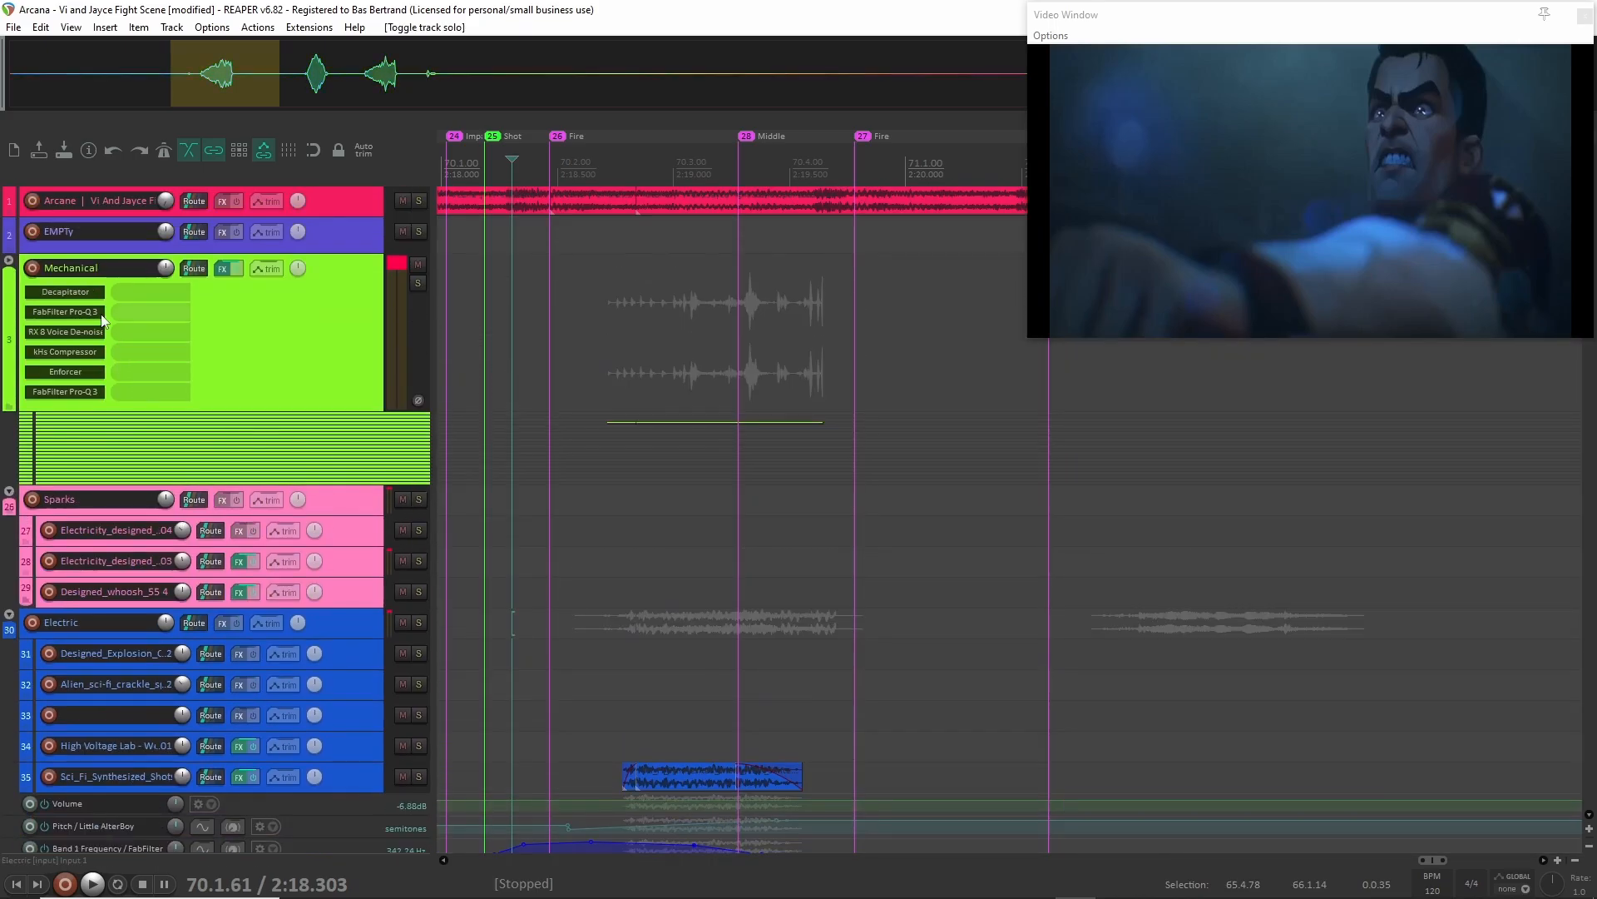
click(9, 260)
scroll(625, 401, left, 3)
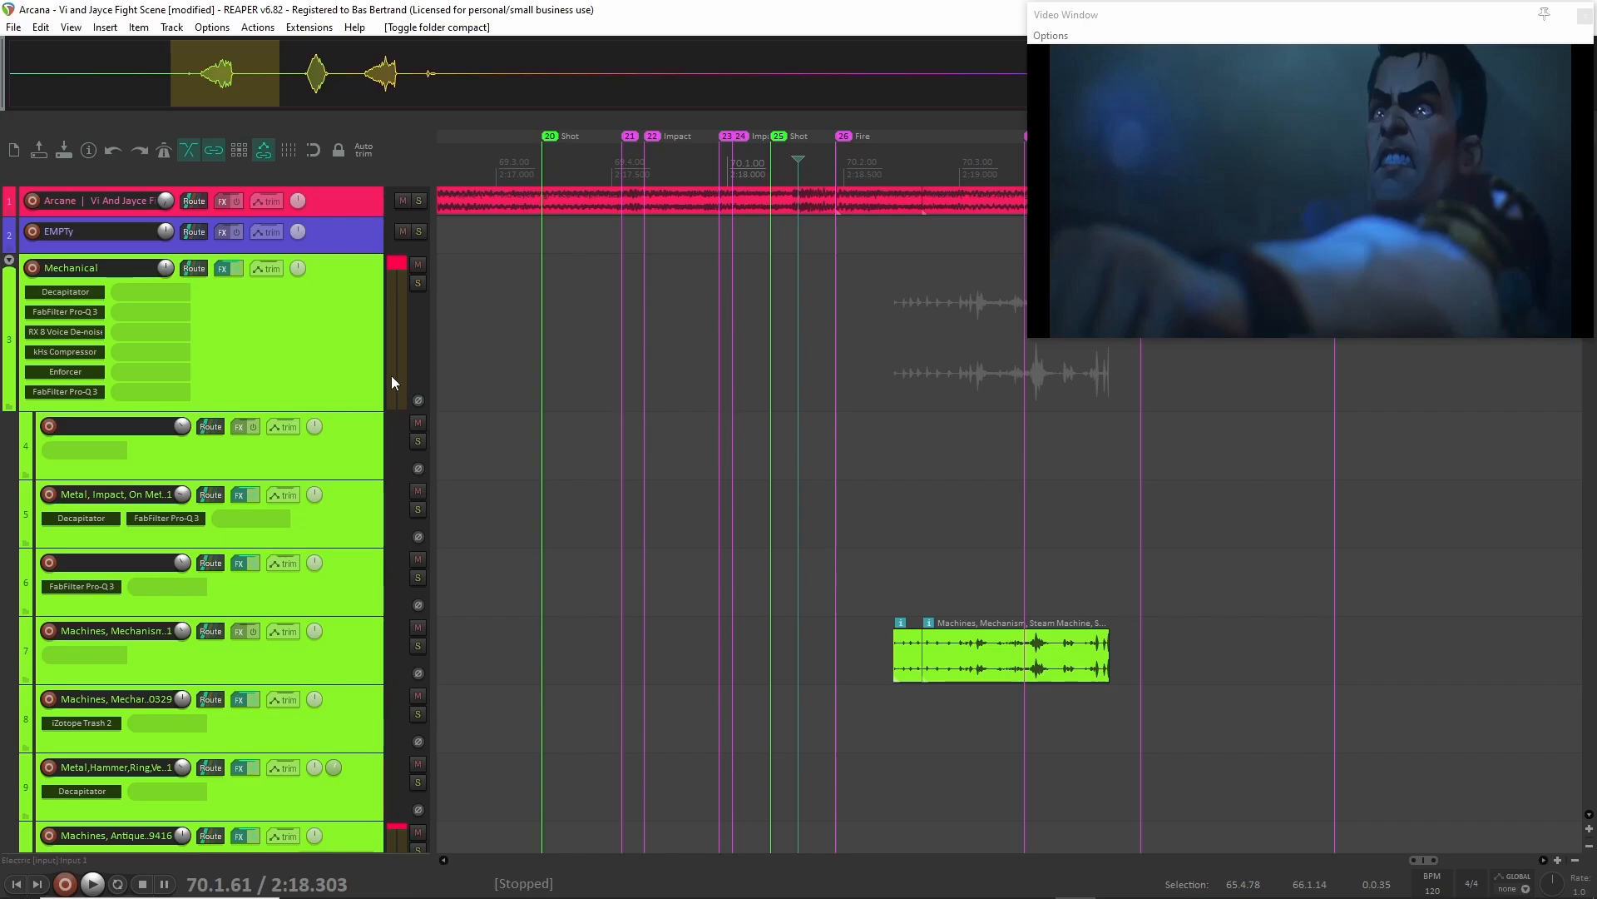
click(360, 341)
Play the soloed Mechanical group from 2:18.184, at the marker 25 shot.
click(833, 385)
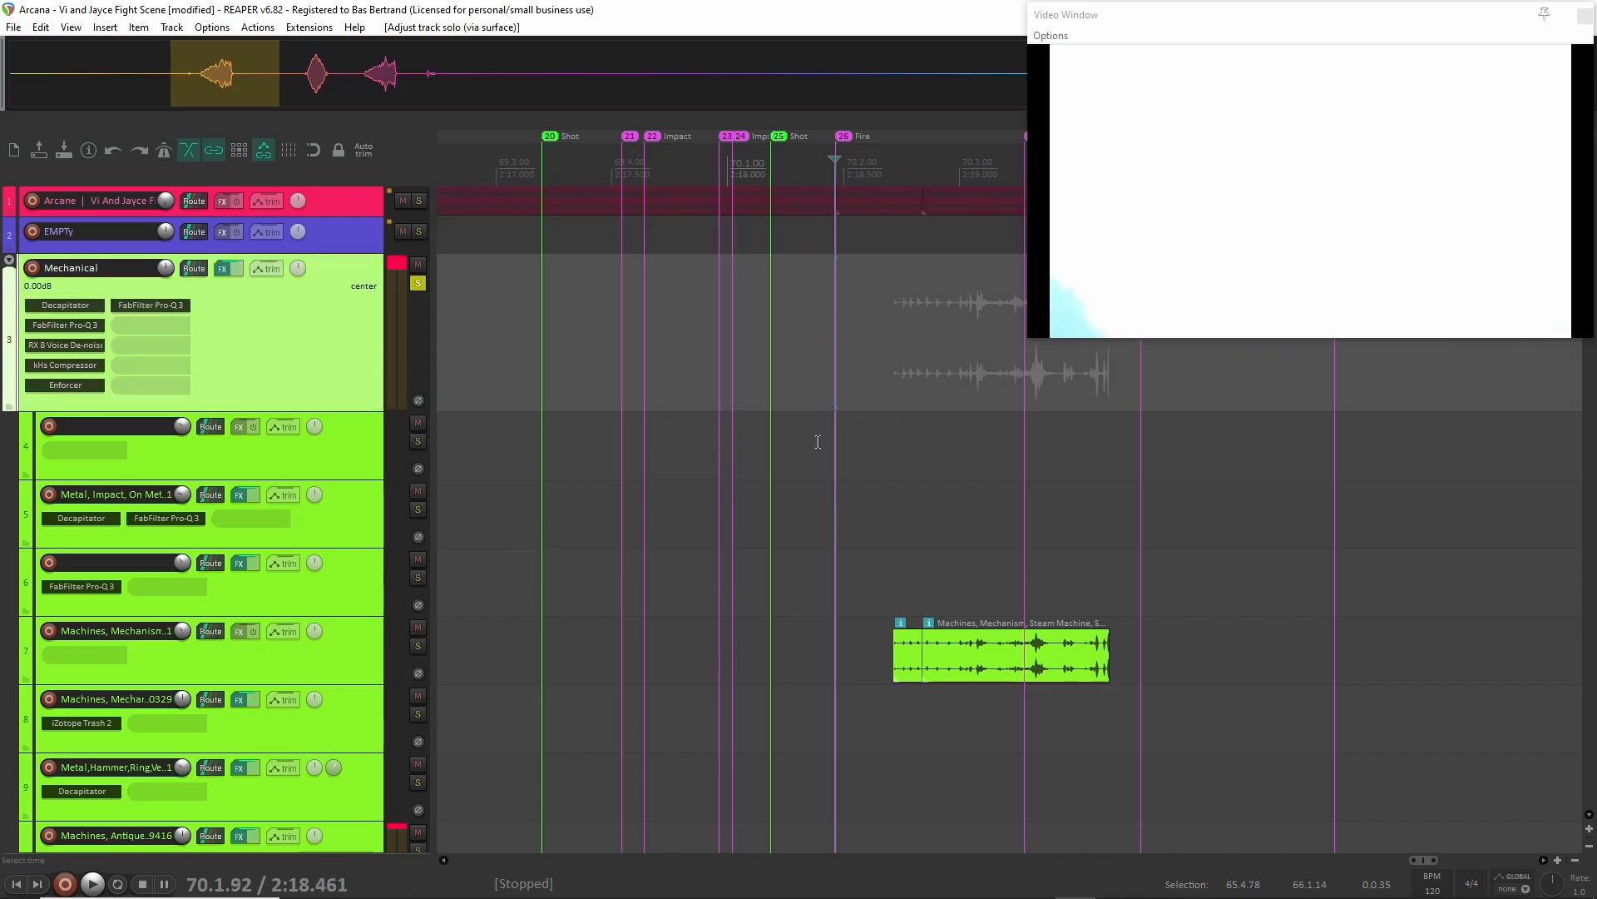
click(771, 360)
key(space)
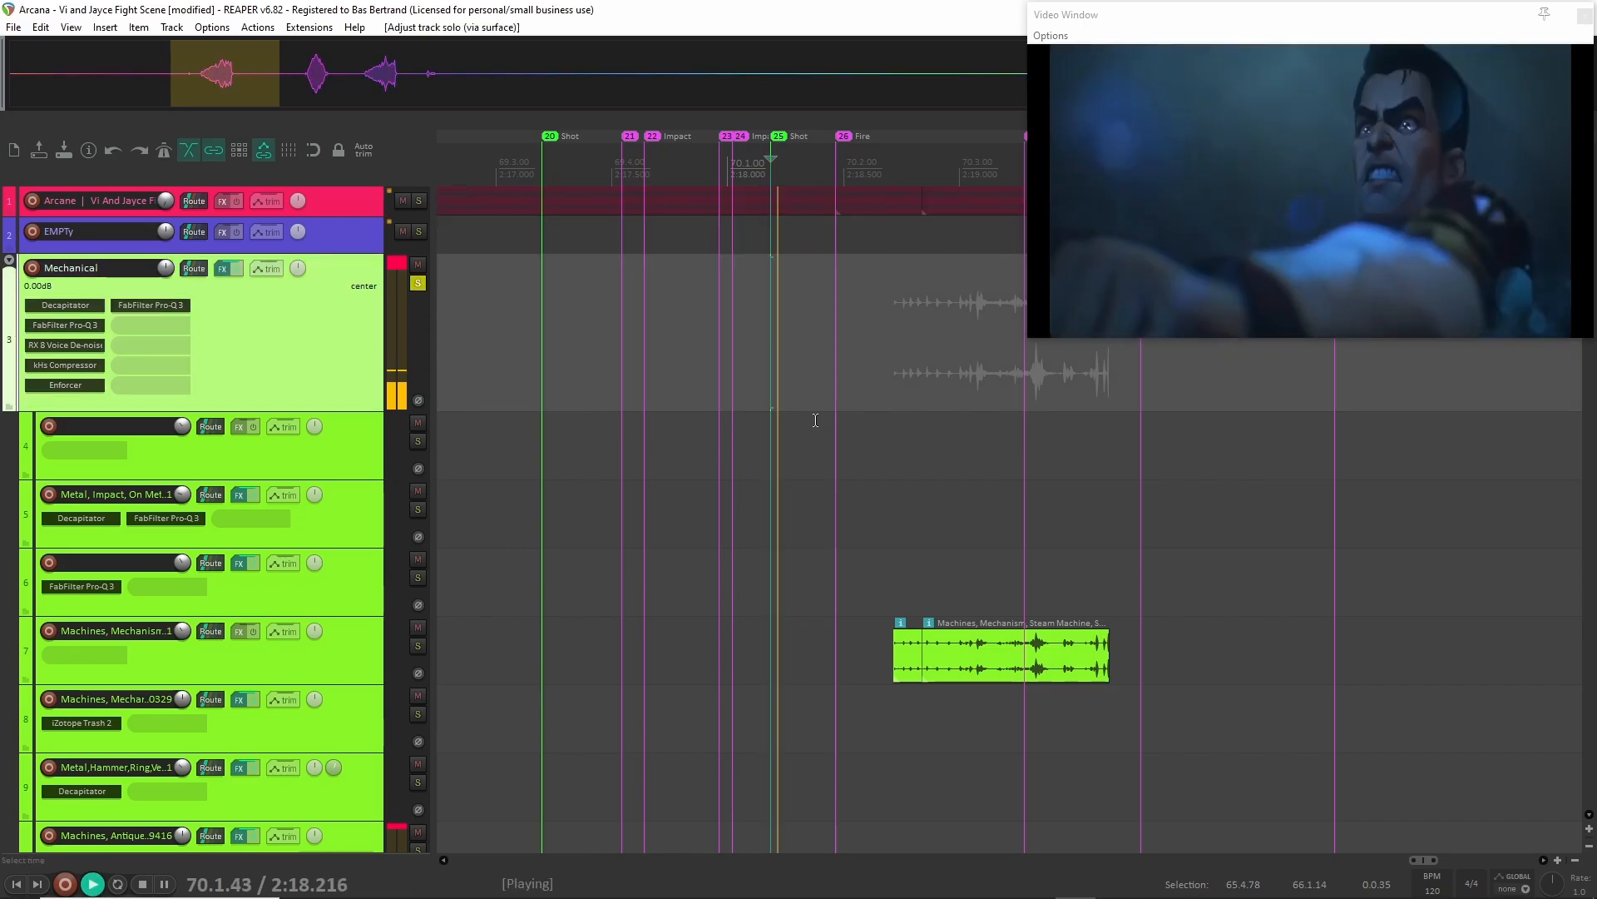
key(space)
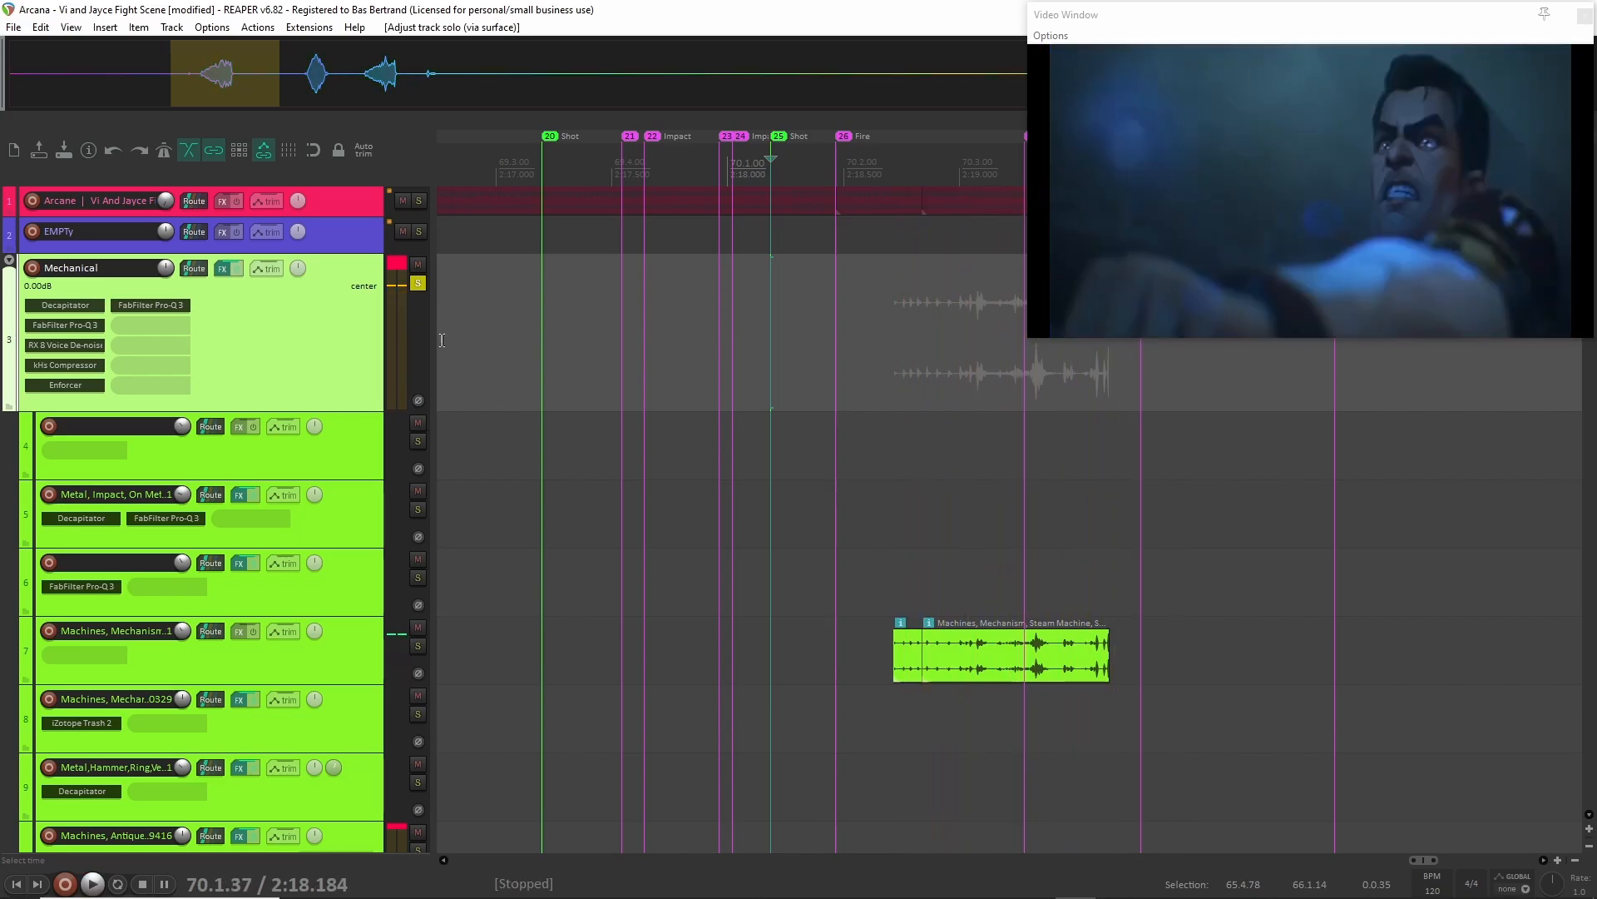
Clear the Mechanical group's solo and compact its folder so the child tracks collapse.
click(416, 284)
scroll(738, 358, down, 3)
scroll(738, 381, down, 6)
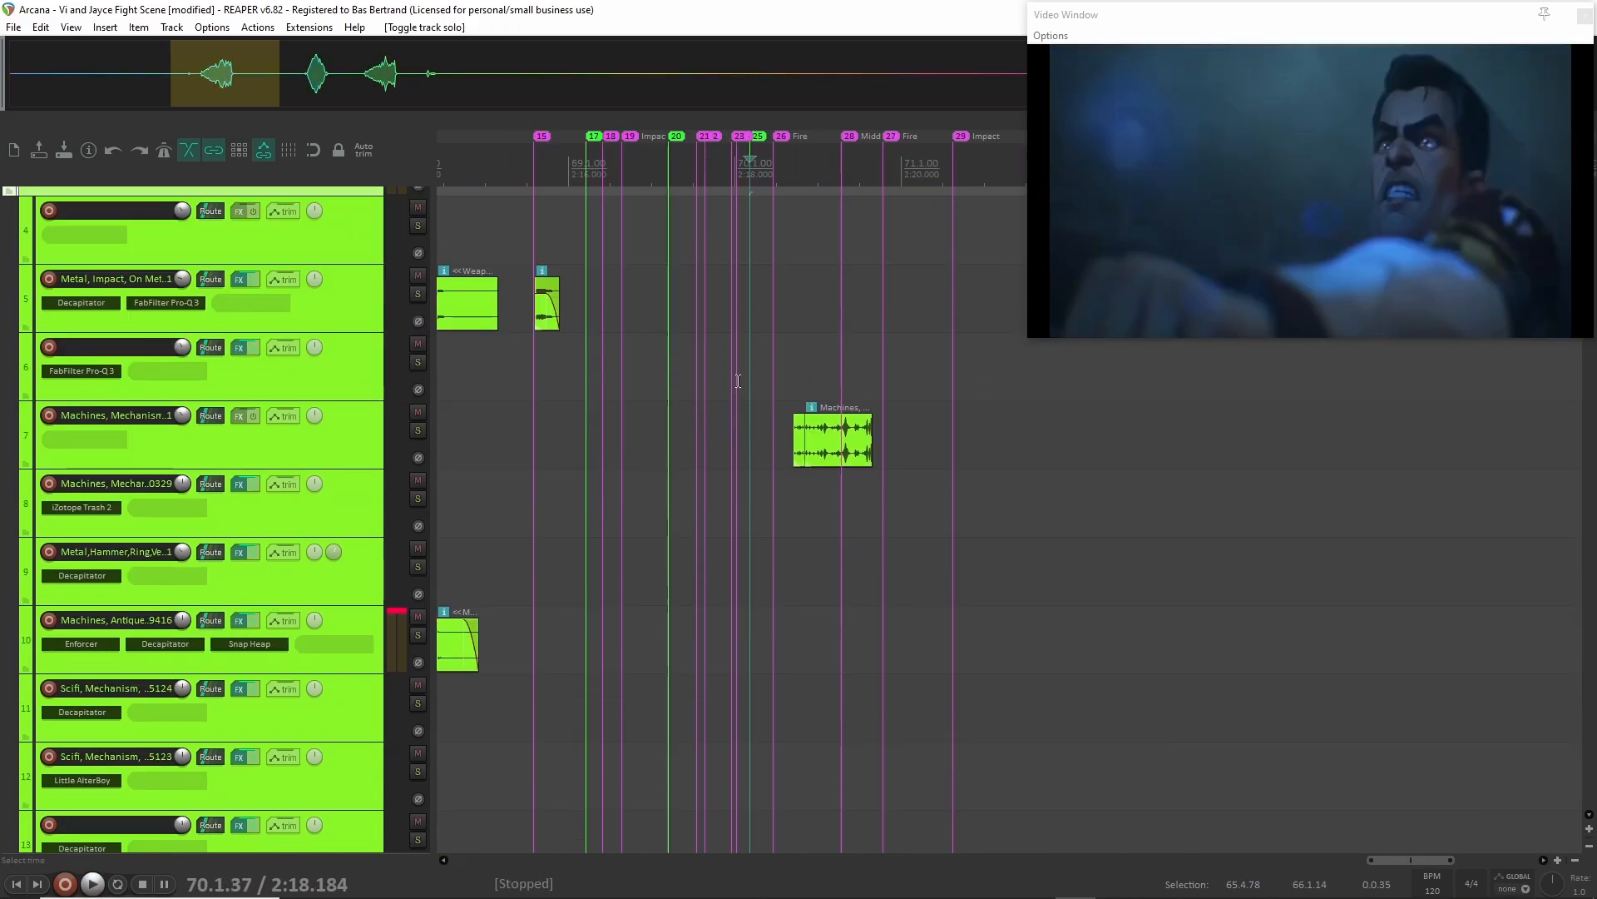
scroll(165, 341, up, 2)
scroll(165, 341, up, 3)
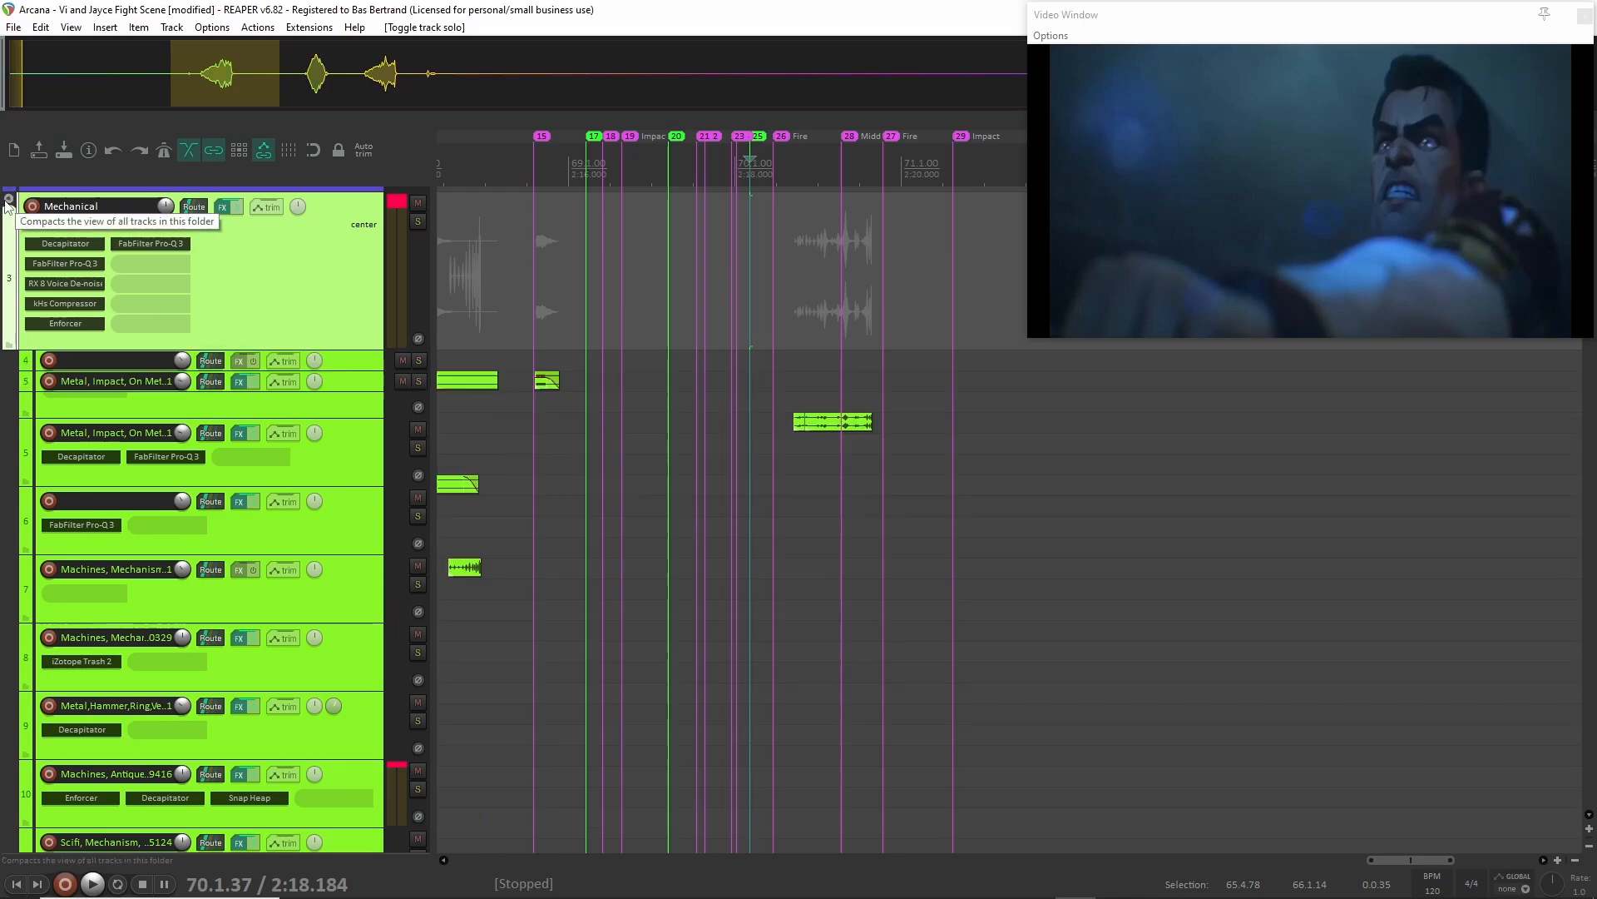
click(9, 199)
Compact the Sparks and Electric folders to collapse their child tracks.
scroll(37, 342, up, 2)
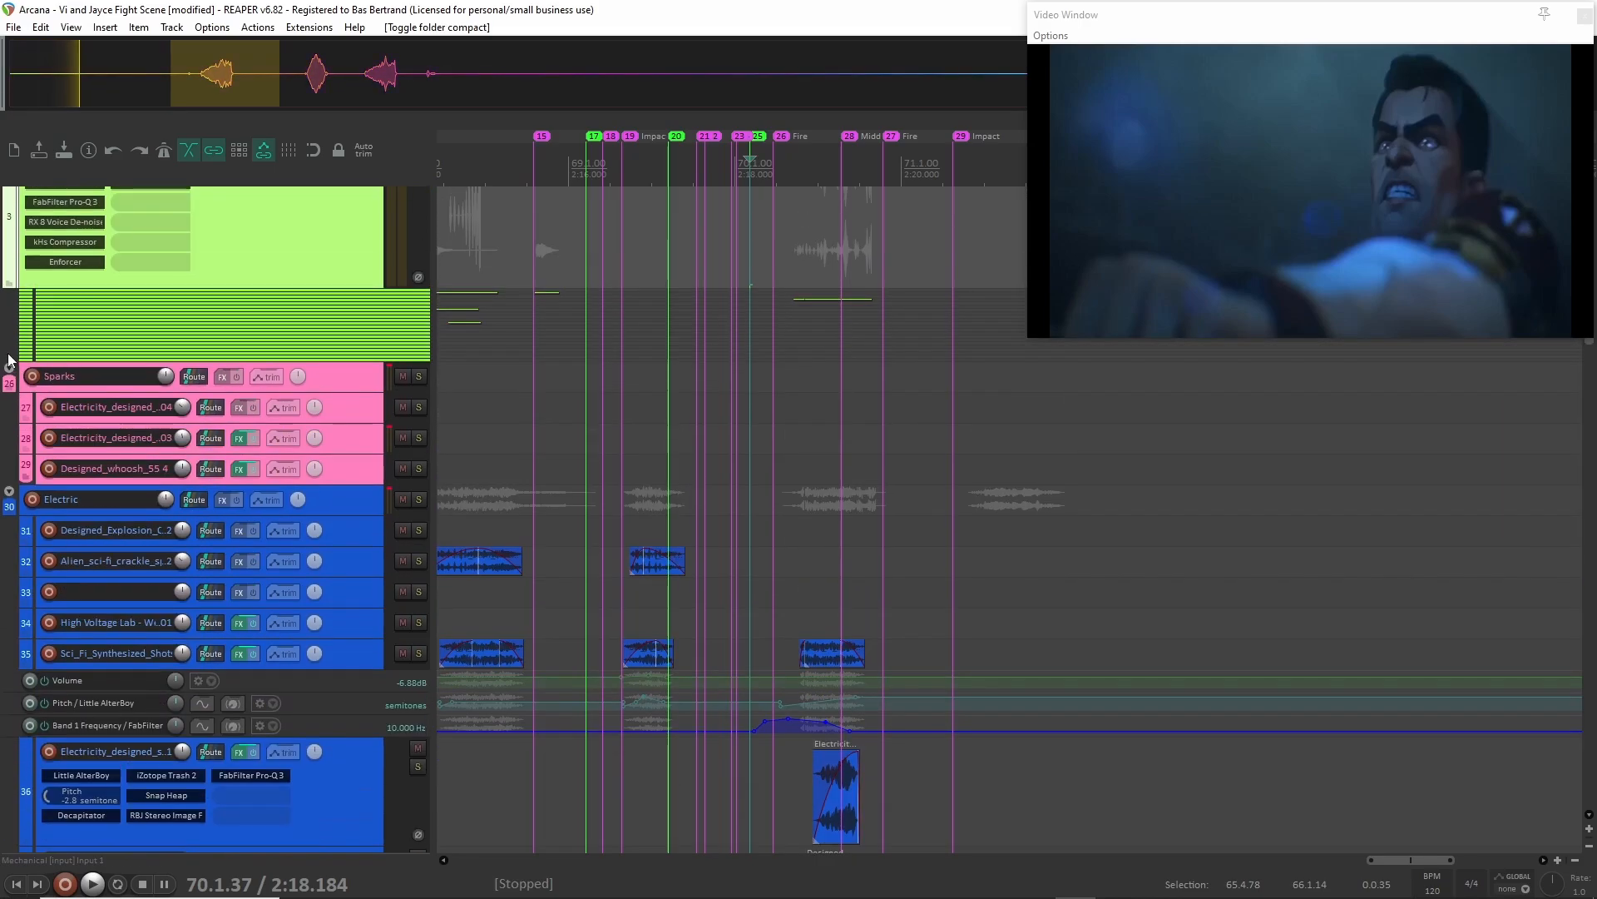
click(8, 368)
click(8, 367)
click(8, 409)
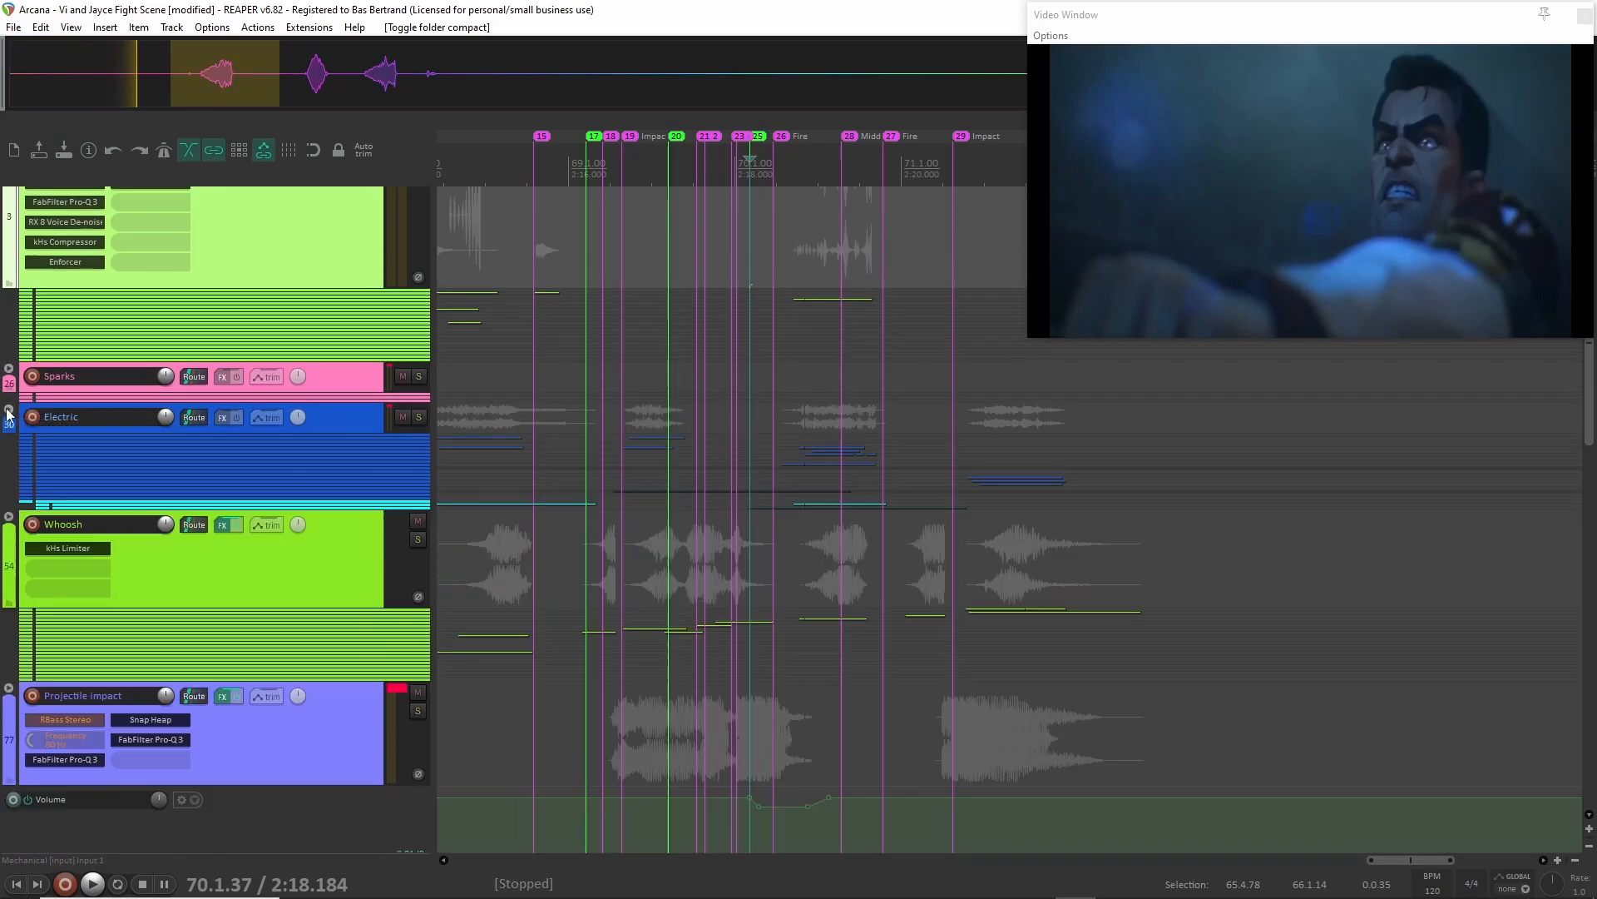
scroll(70, 624, down, 1)
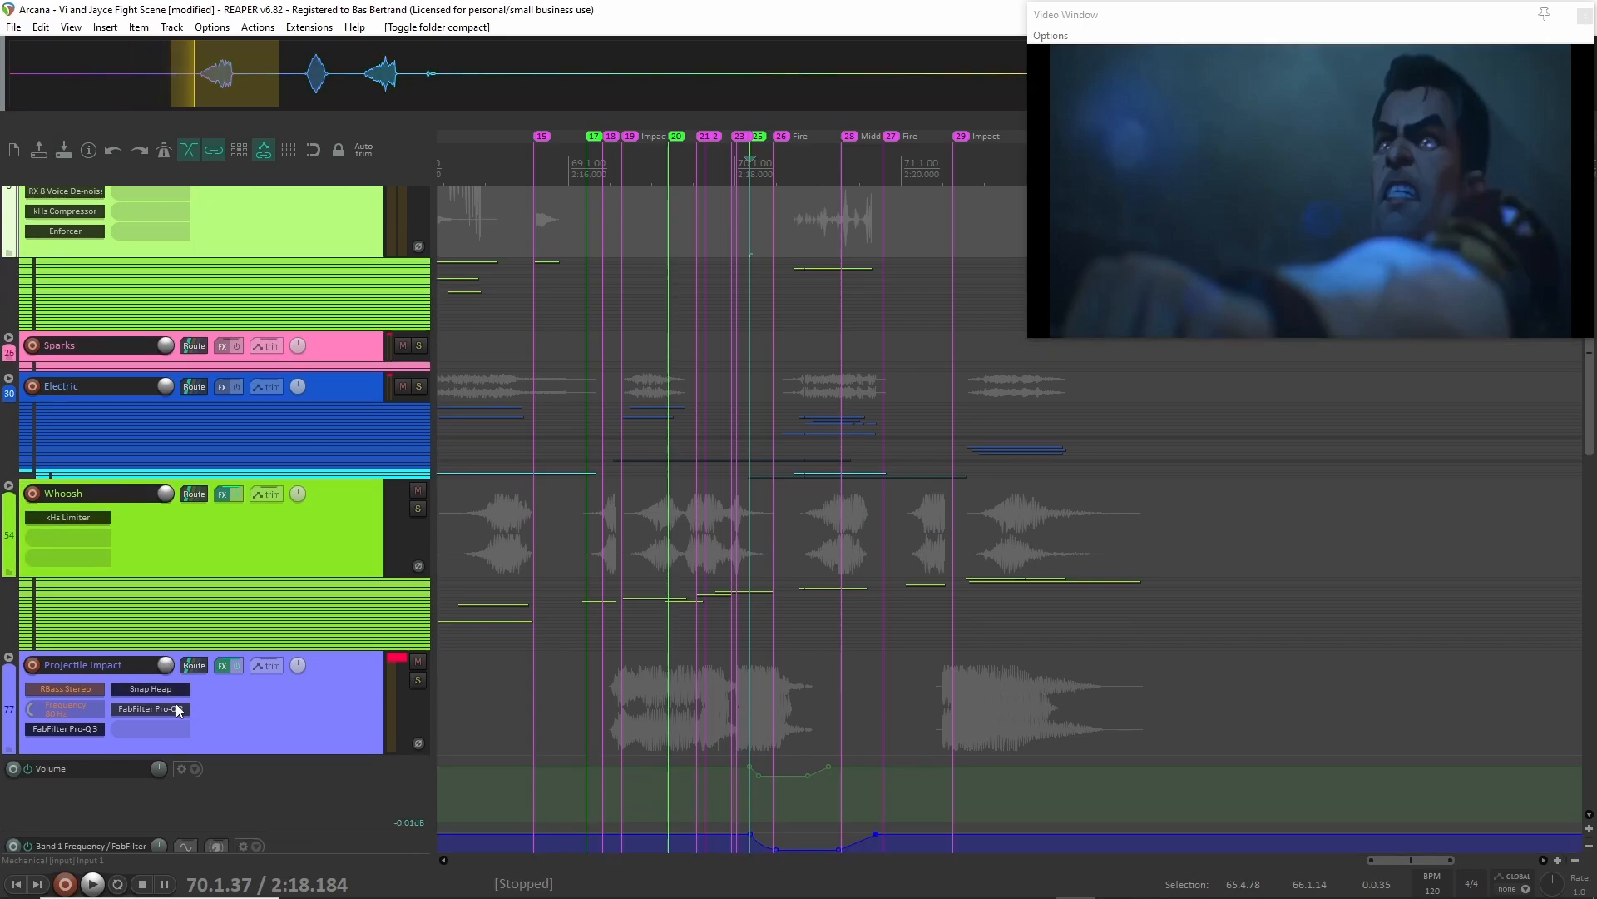
scroll(247, 663, down, 10)
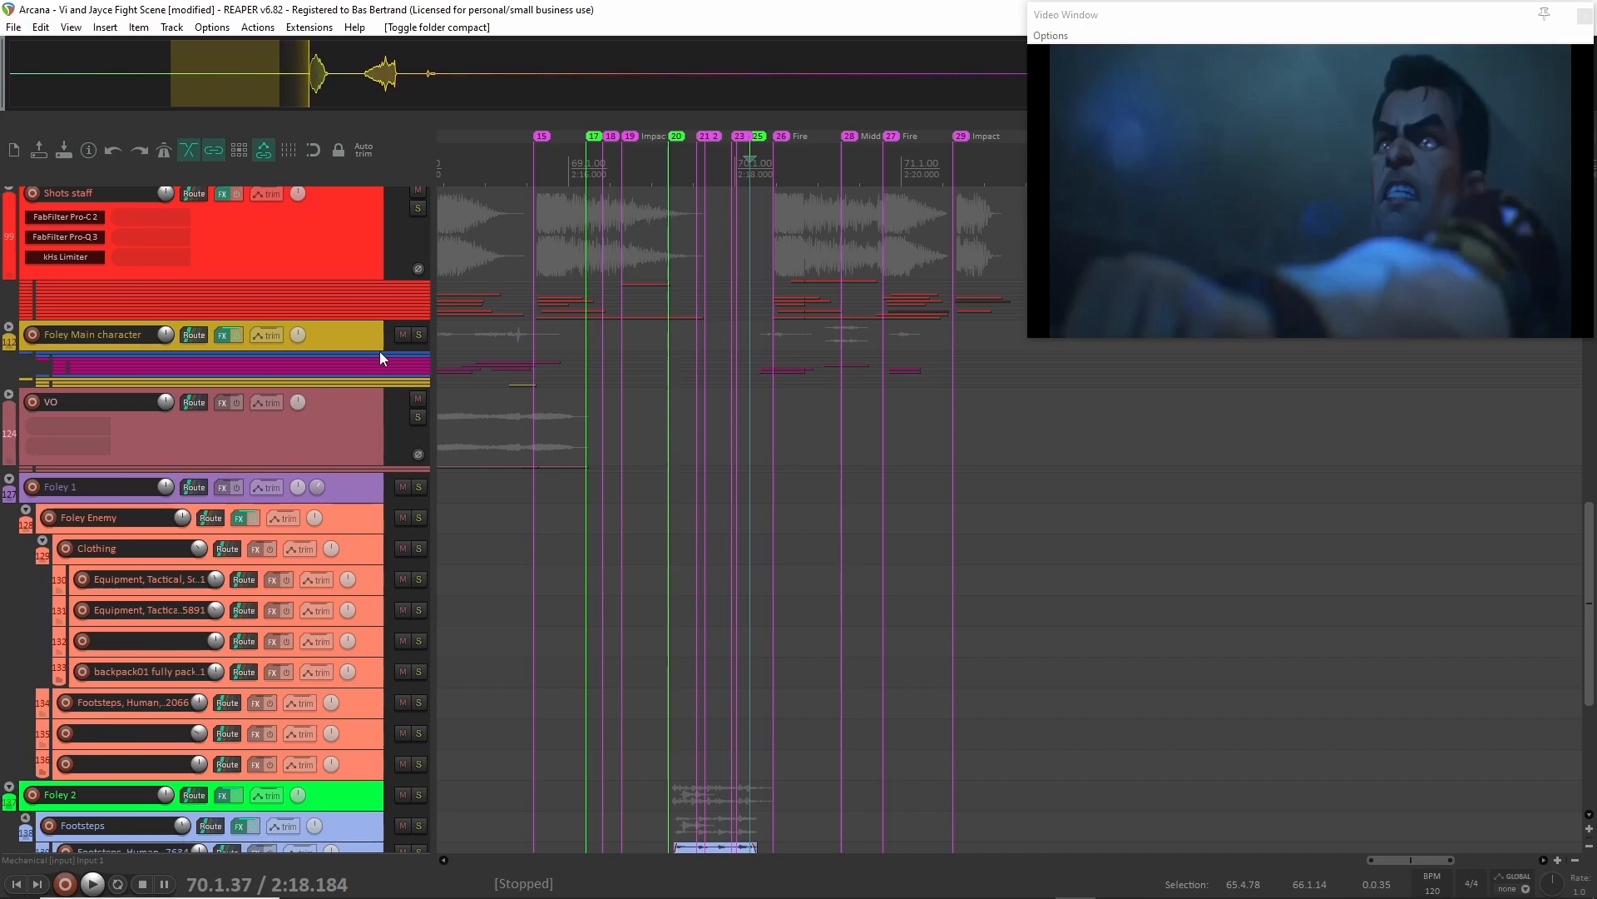
Solo all tracks from Foley Main character through the end of the Foley 2 group and play them from 2:16.590.
click(366, 330)
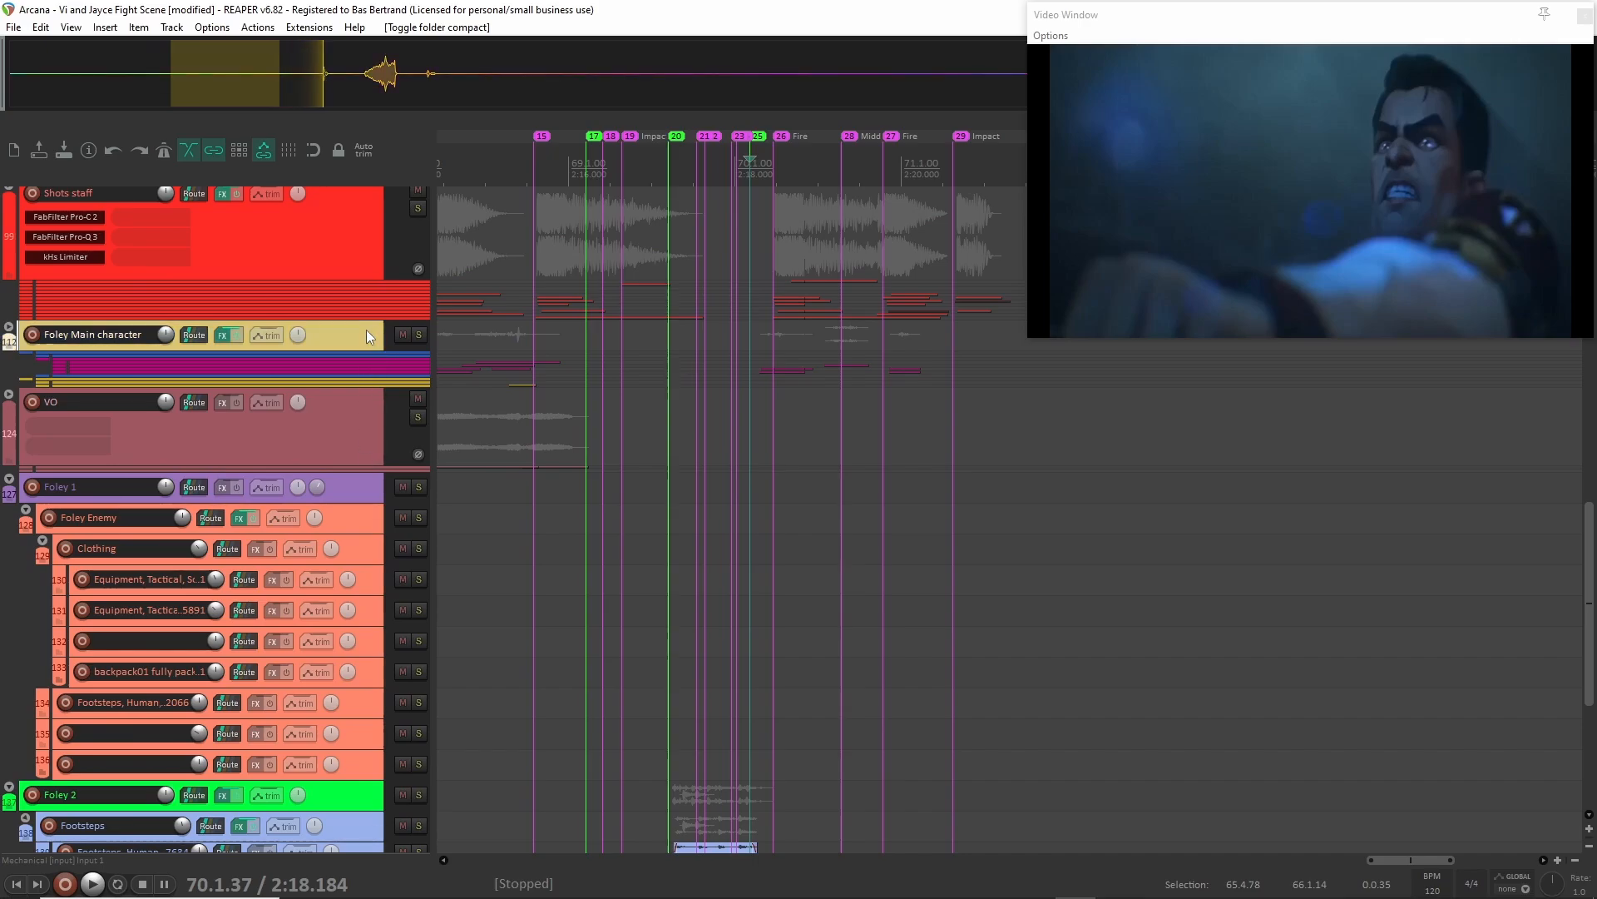
shift+click(345, 786)
scroll(366, 742, down, 8)
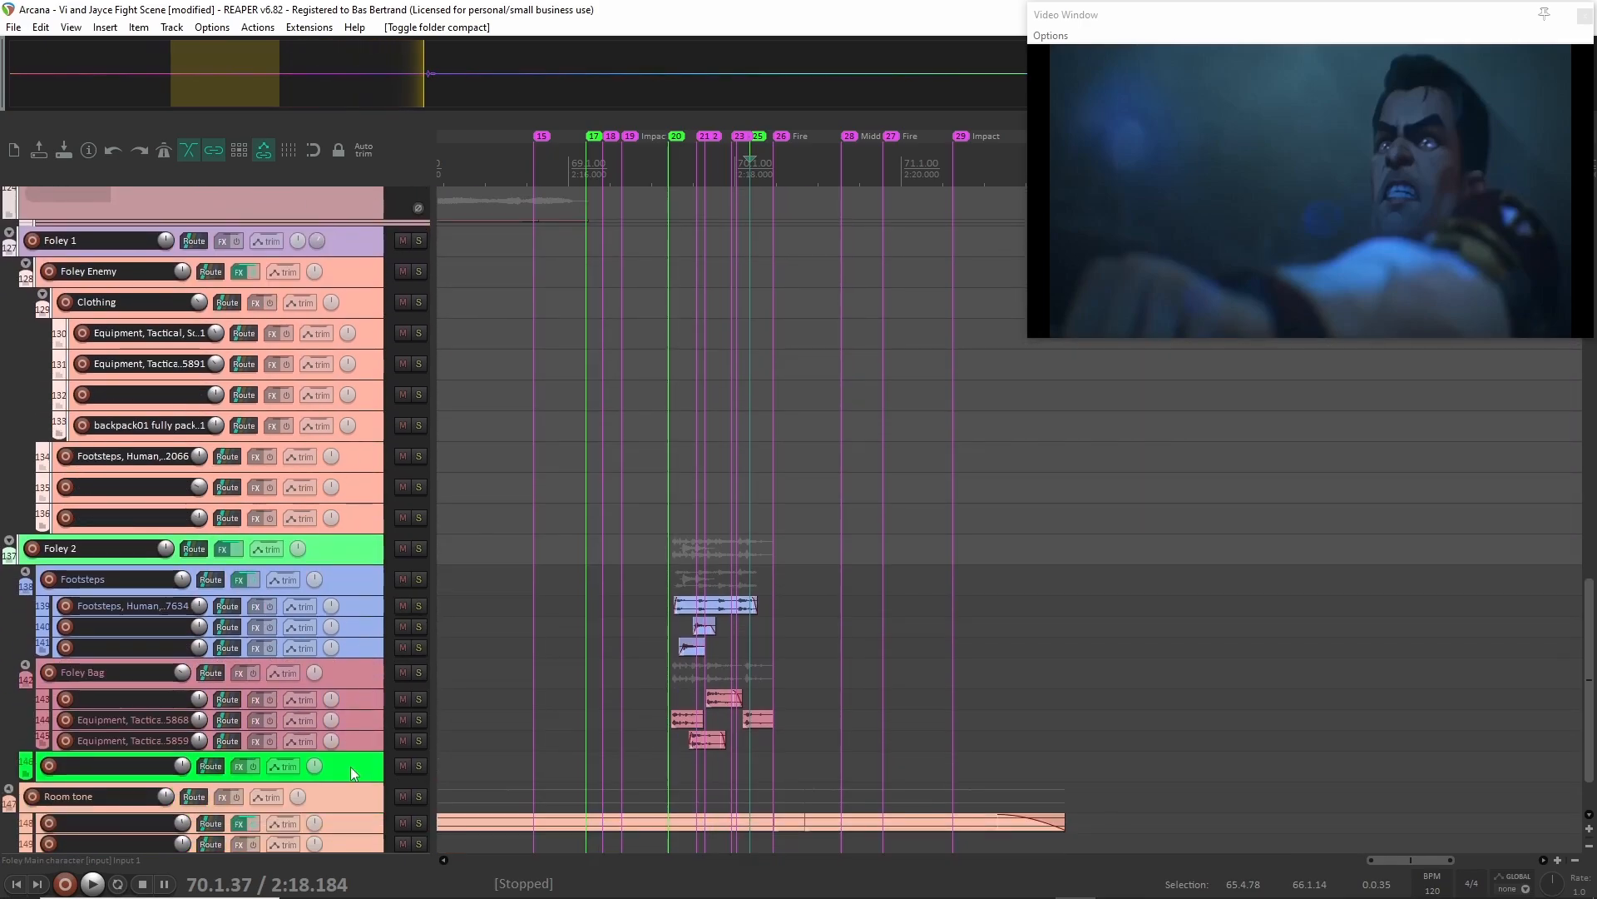
key(F6)
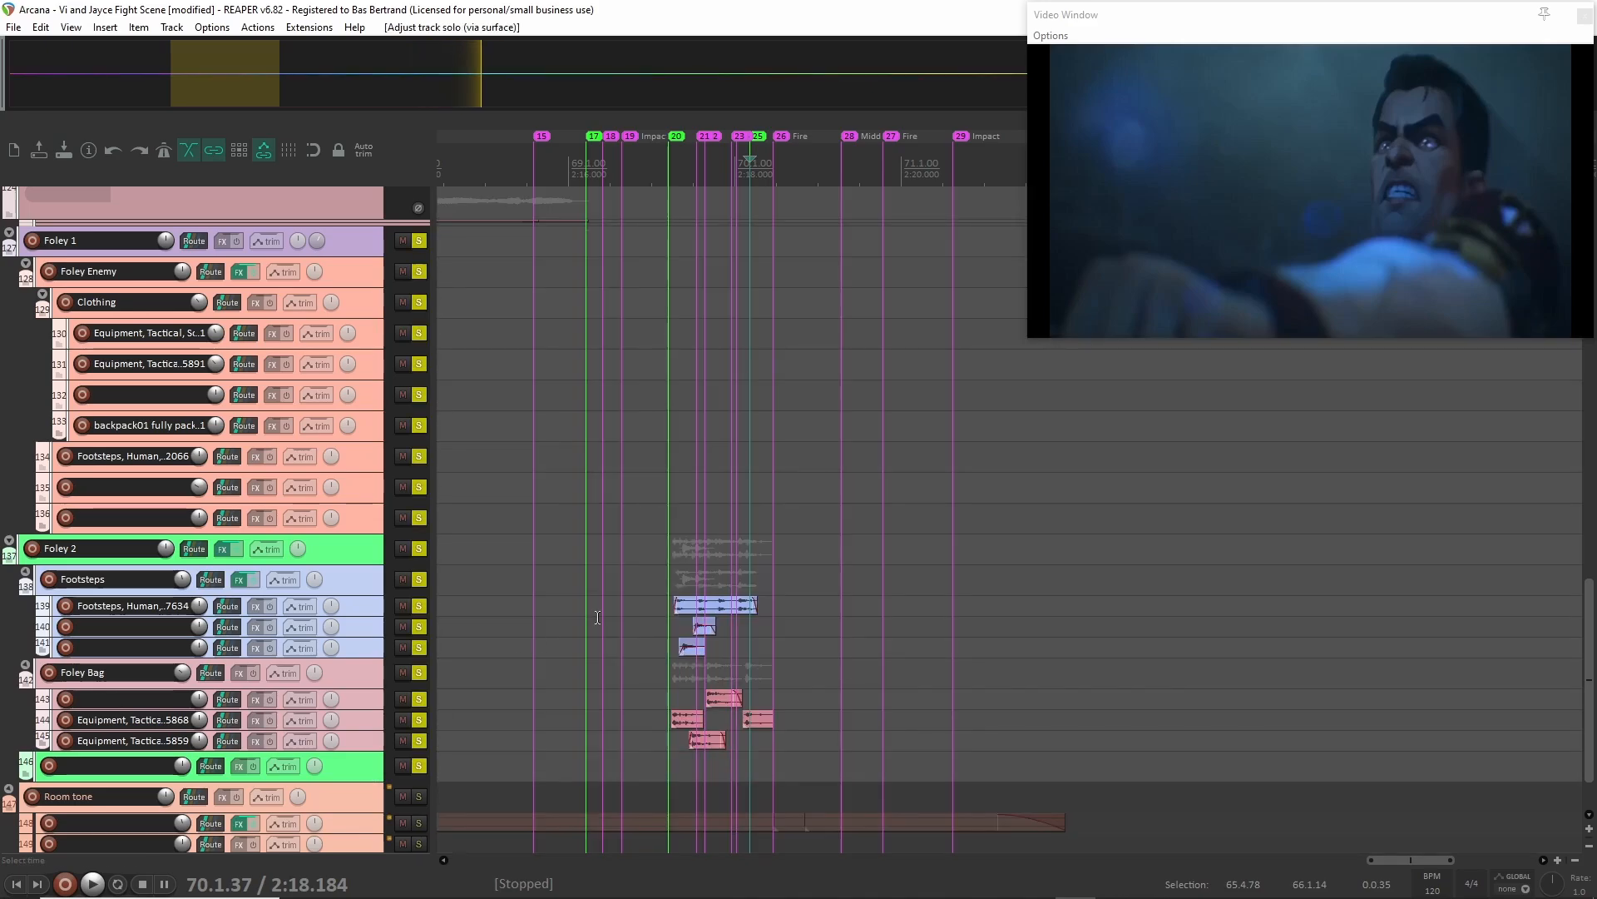
click(621, 386)
click(617, 383)
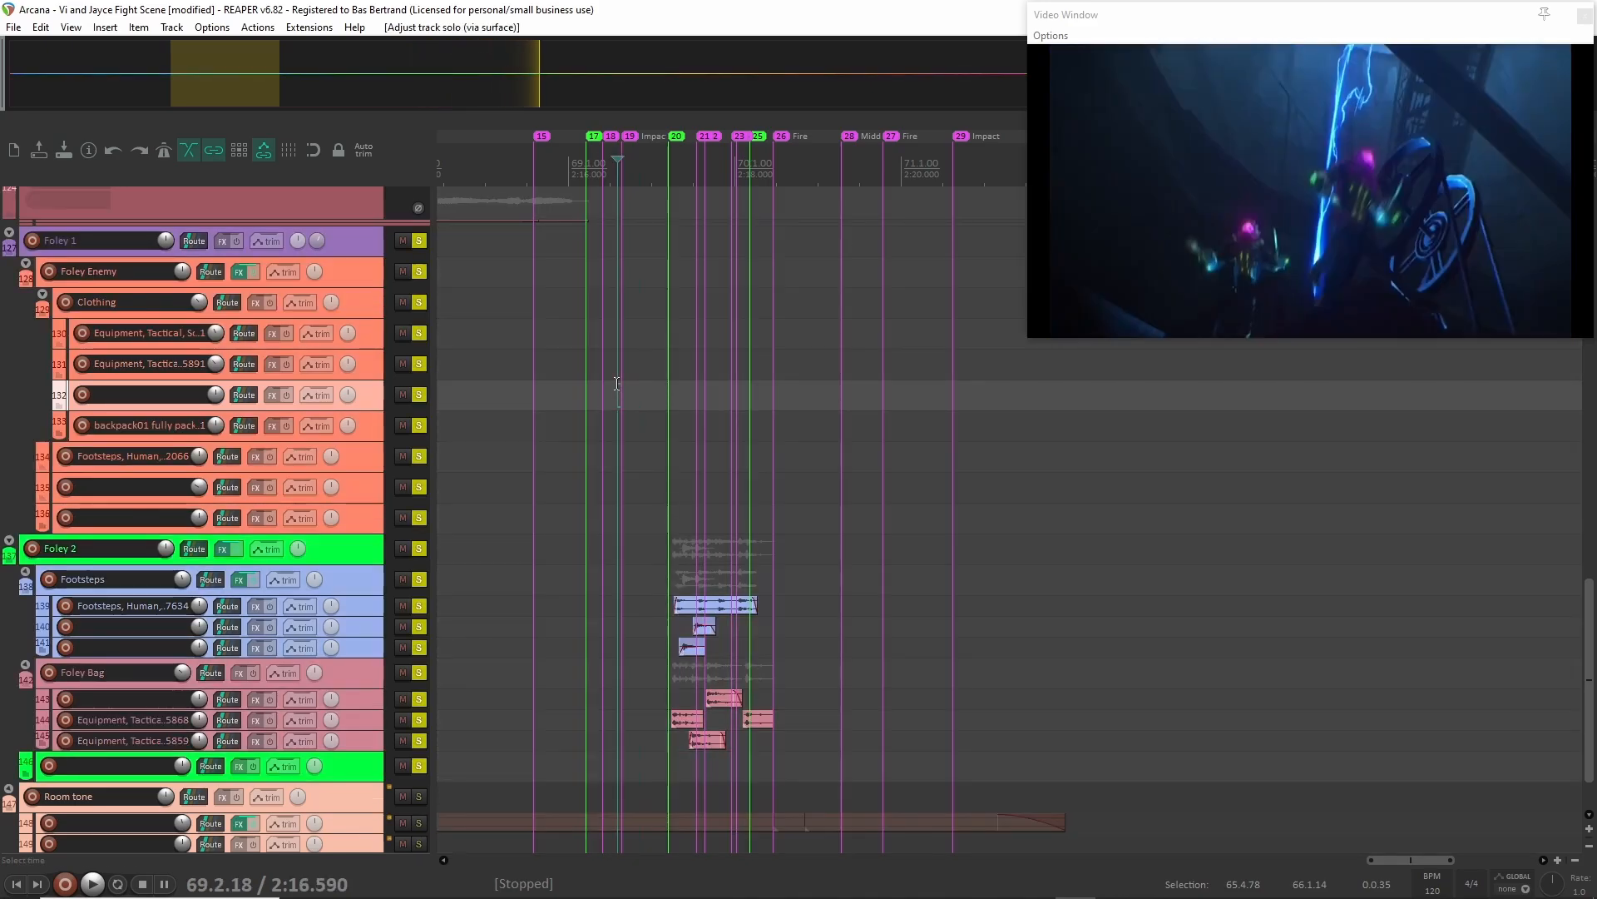
key(space)
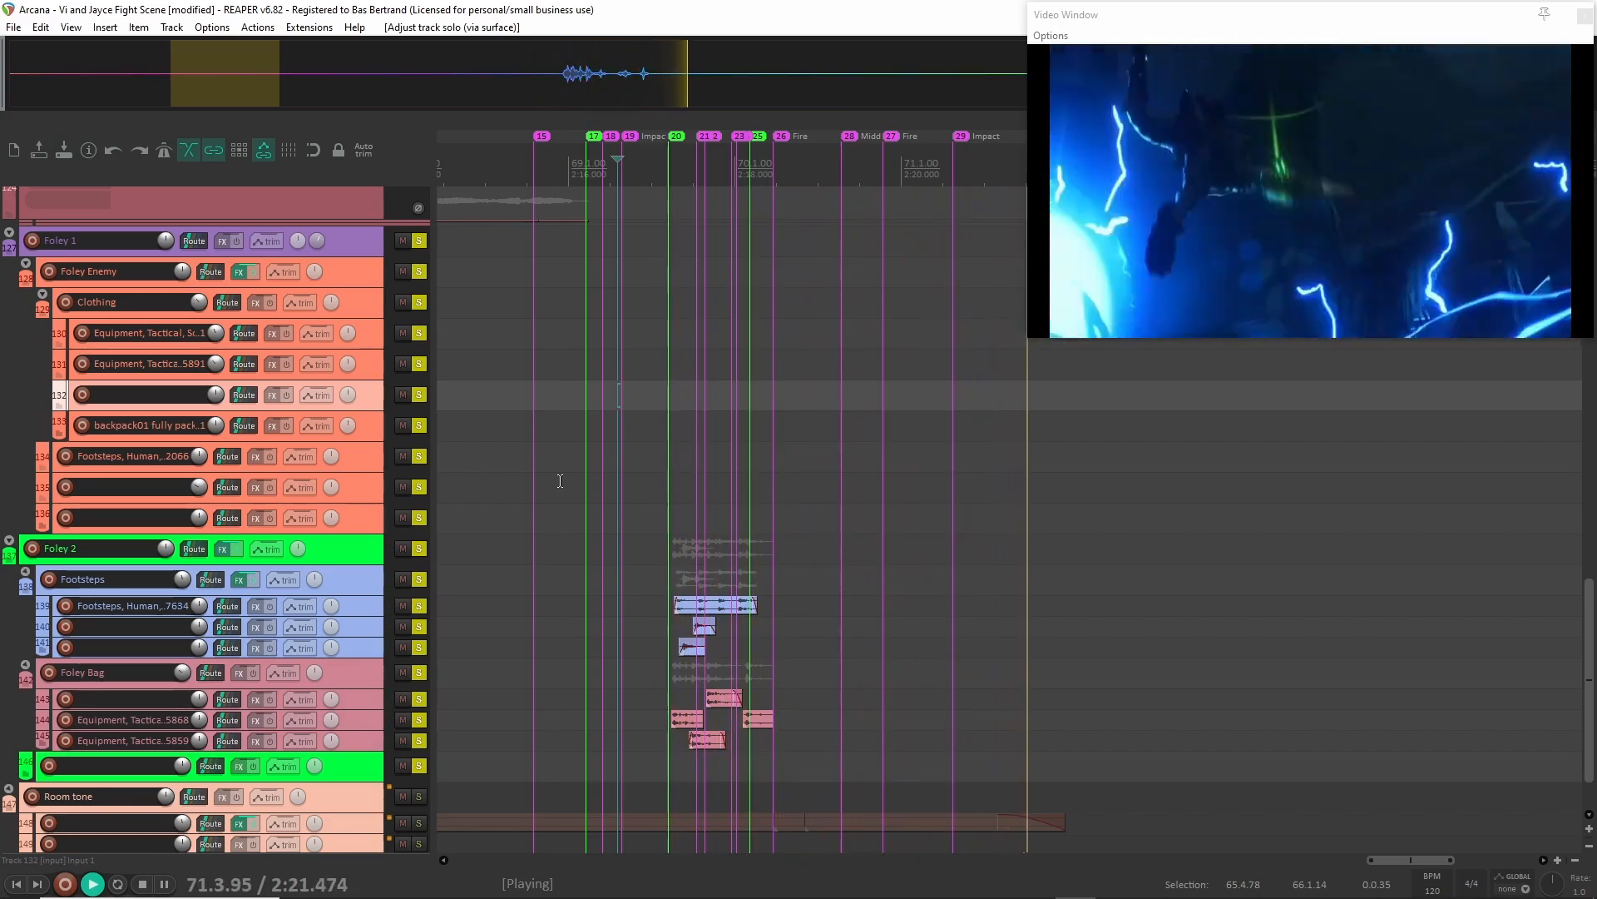
key(space)
Clear the solo on every track from Foley Main character through the end of the Foley 2 group.
scroll(430, 349, up, 3)
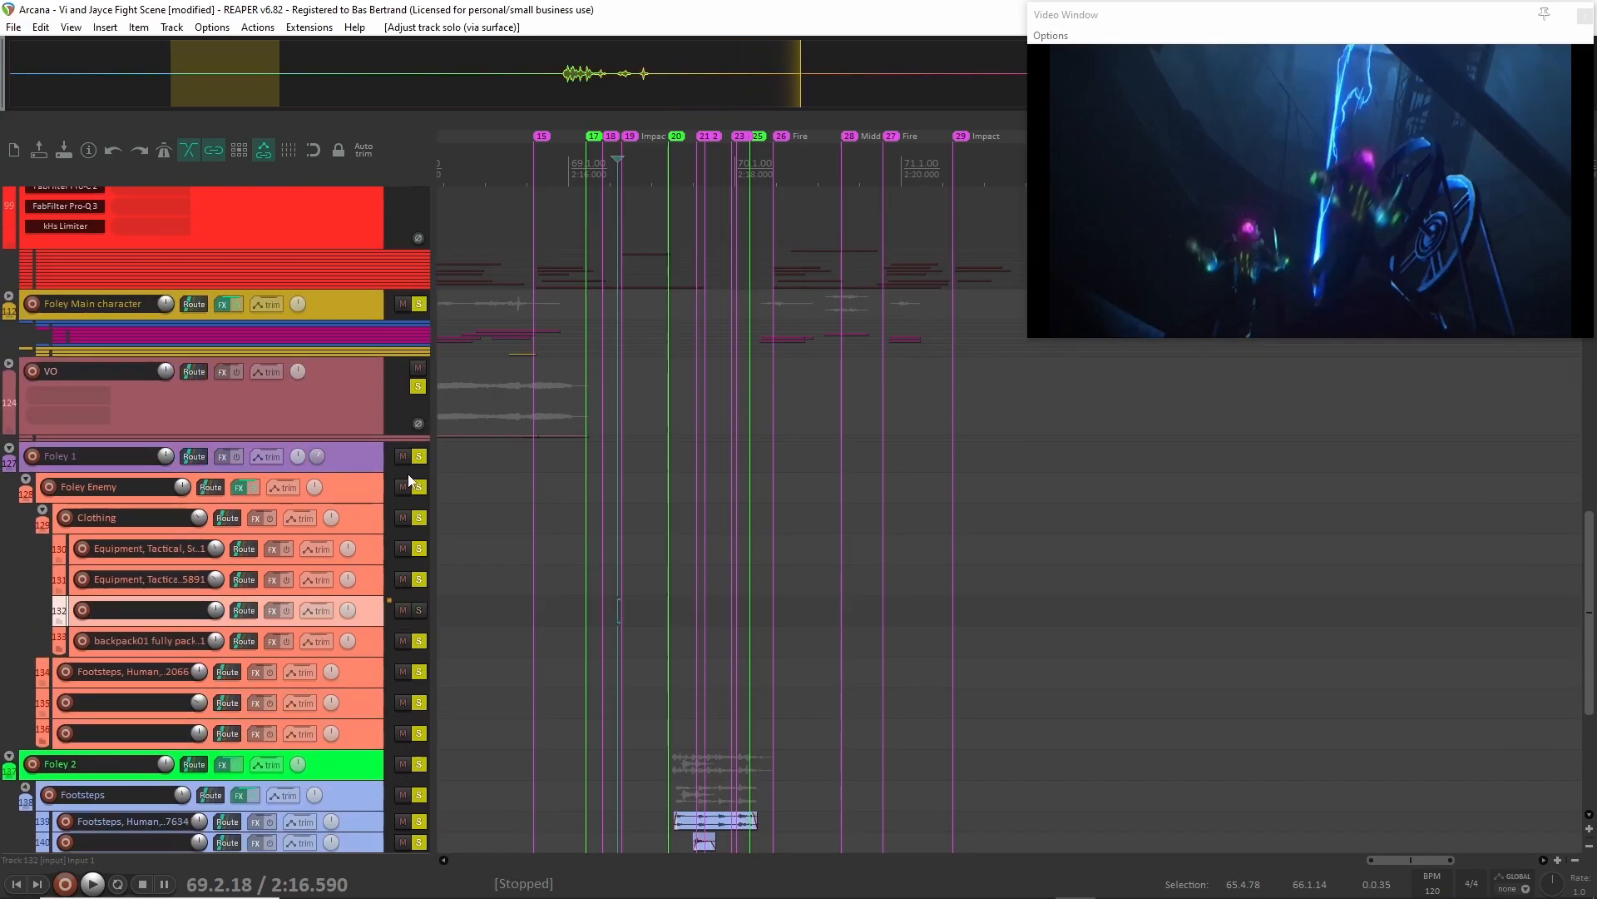
key(F6)
click(355, 305)
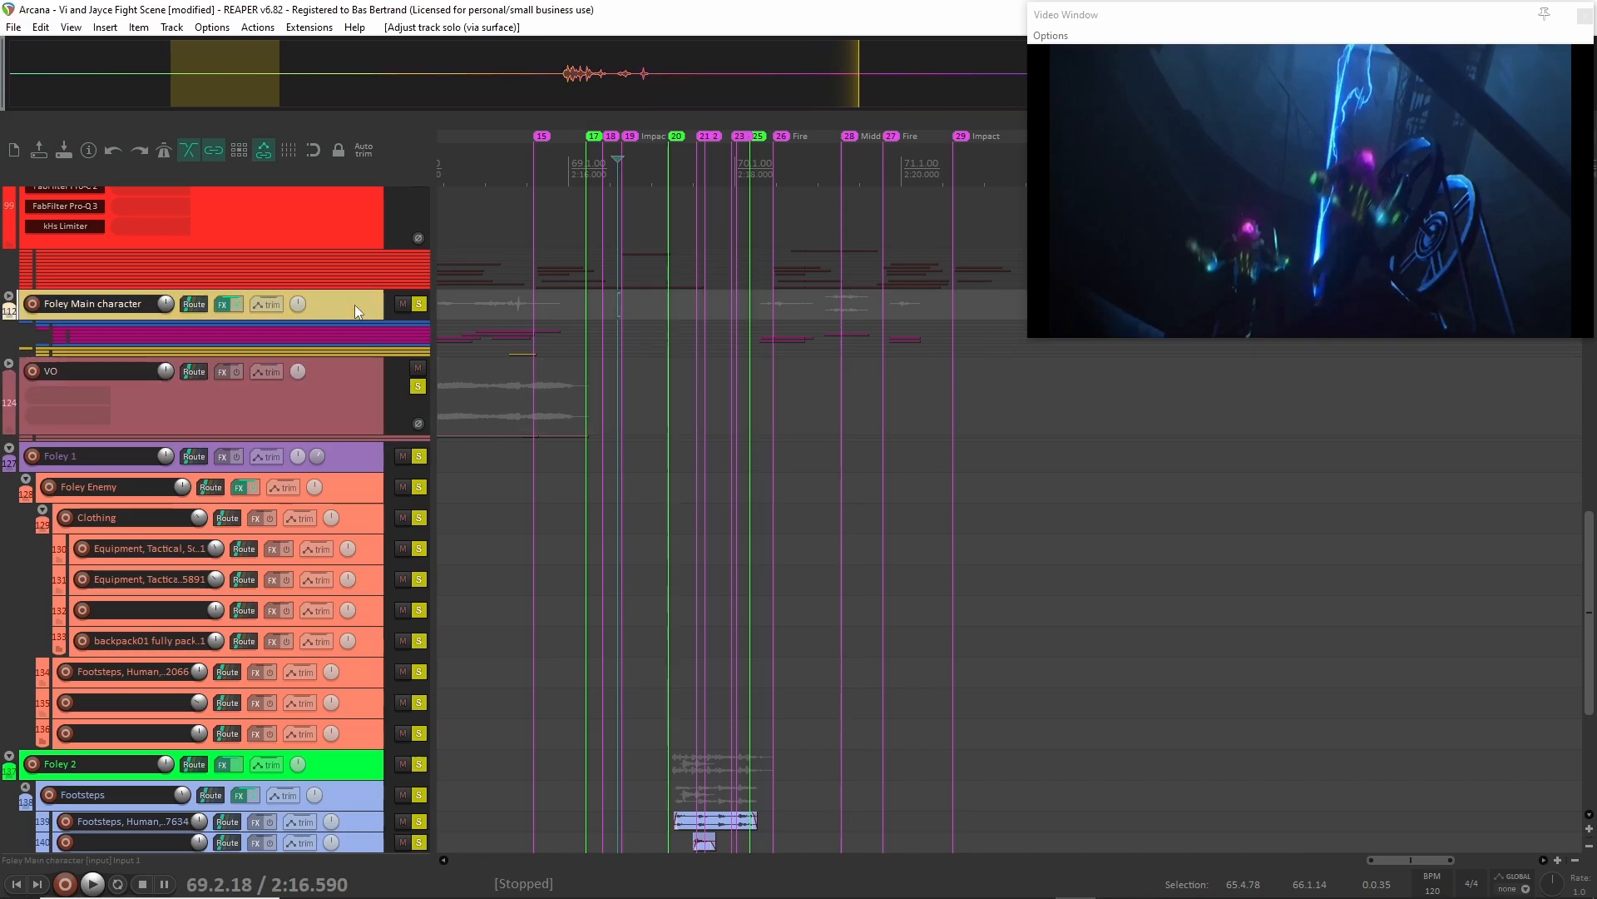
scroll(336, 588, down, 5)
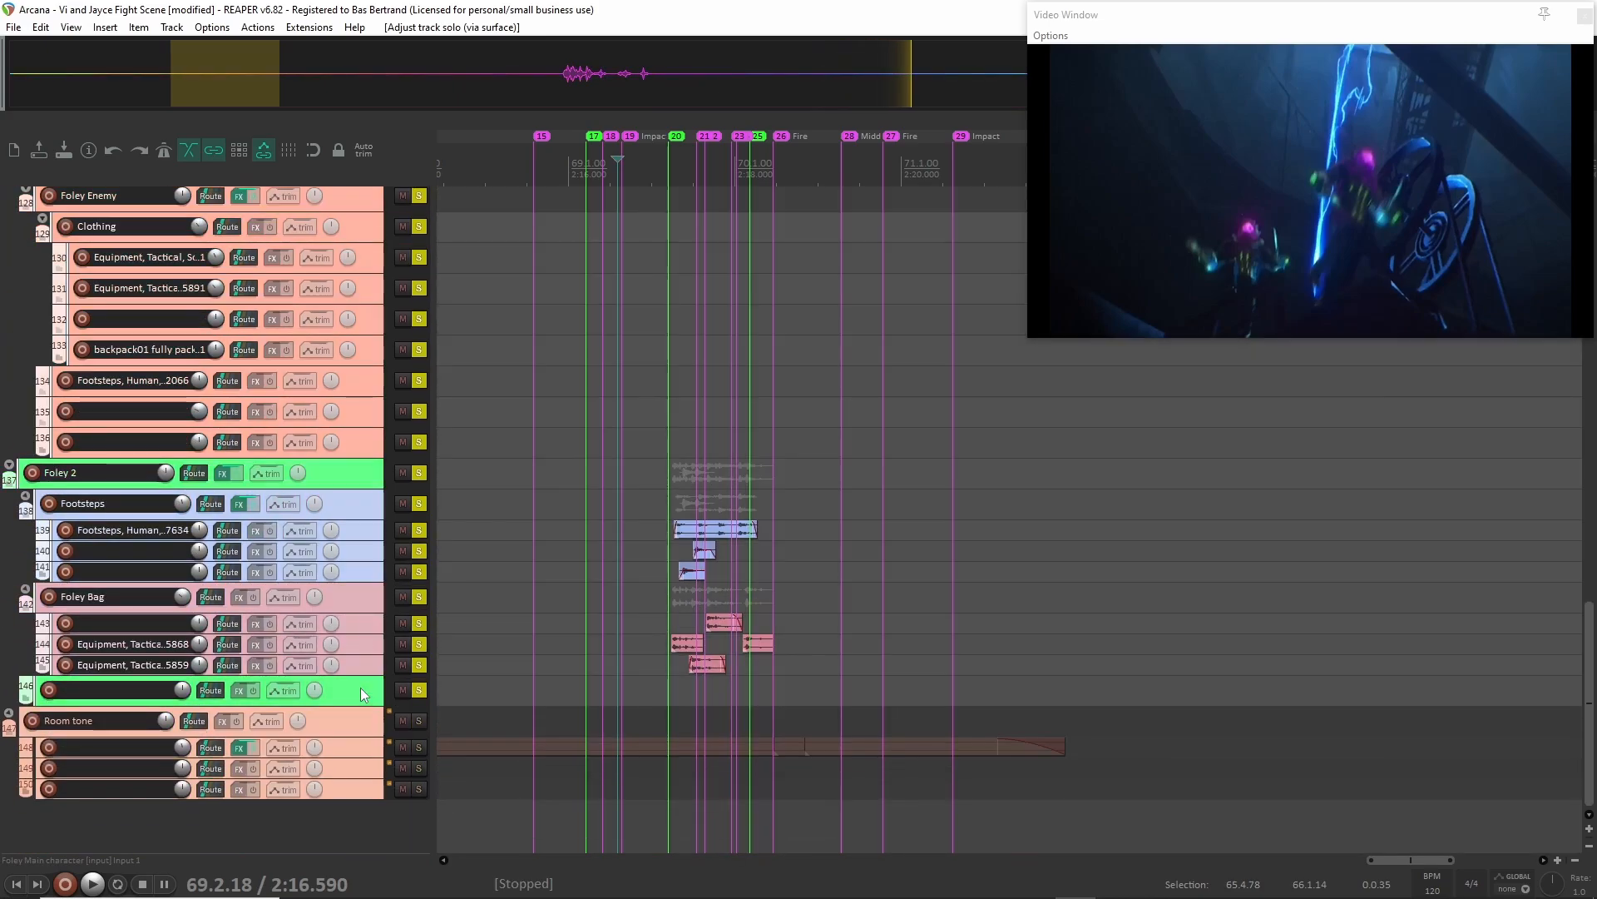
key(F6)
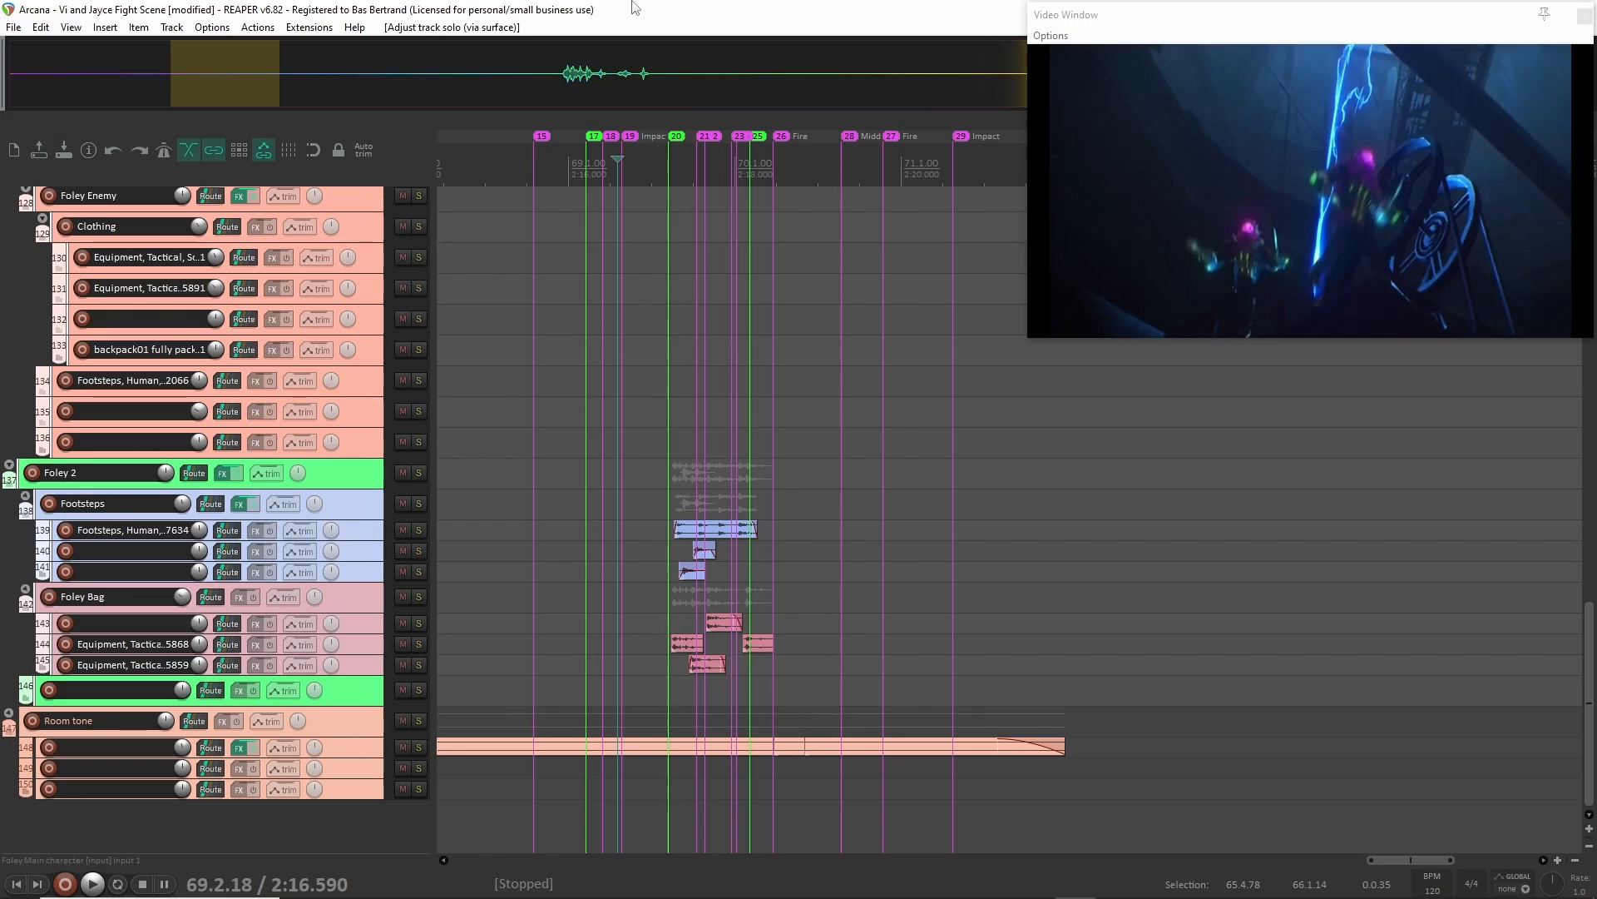
Play the full mix from 2:16.370, at marker 18.
click(599, 280)
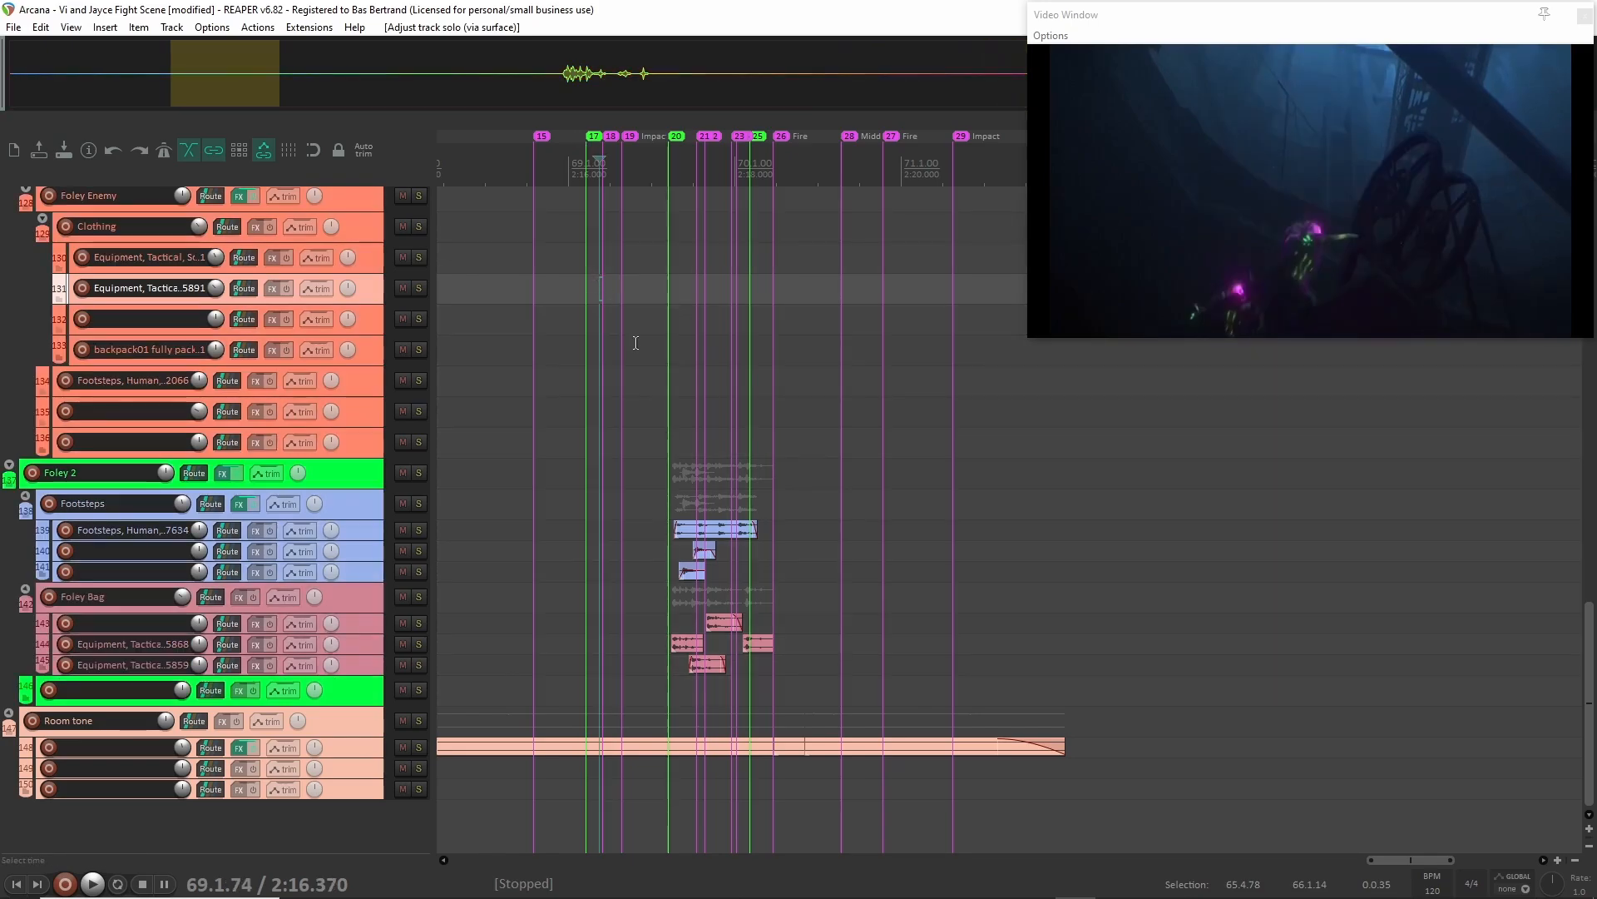
key(space)
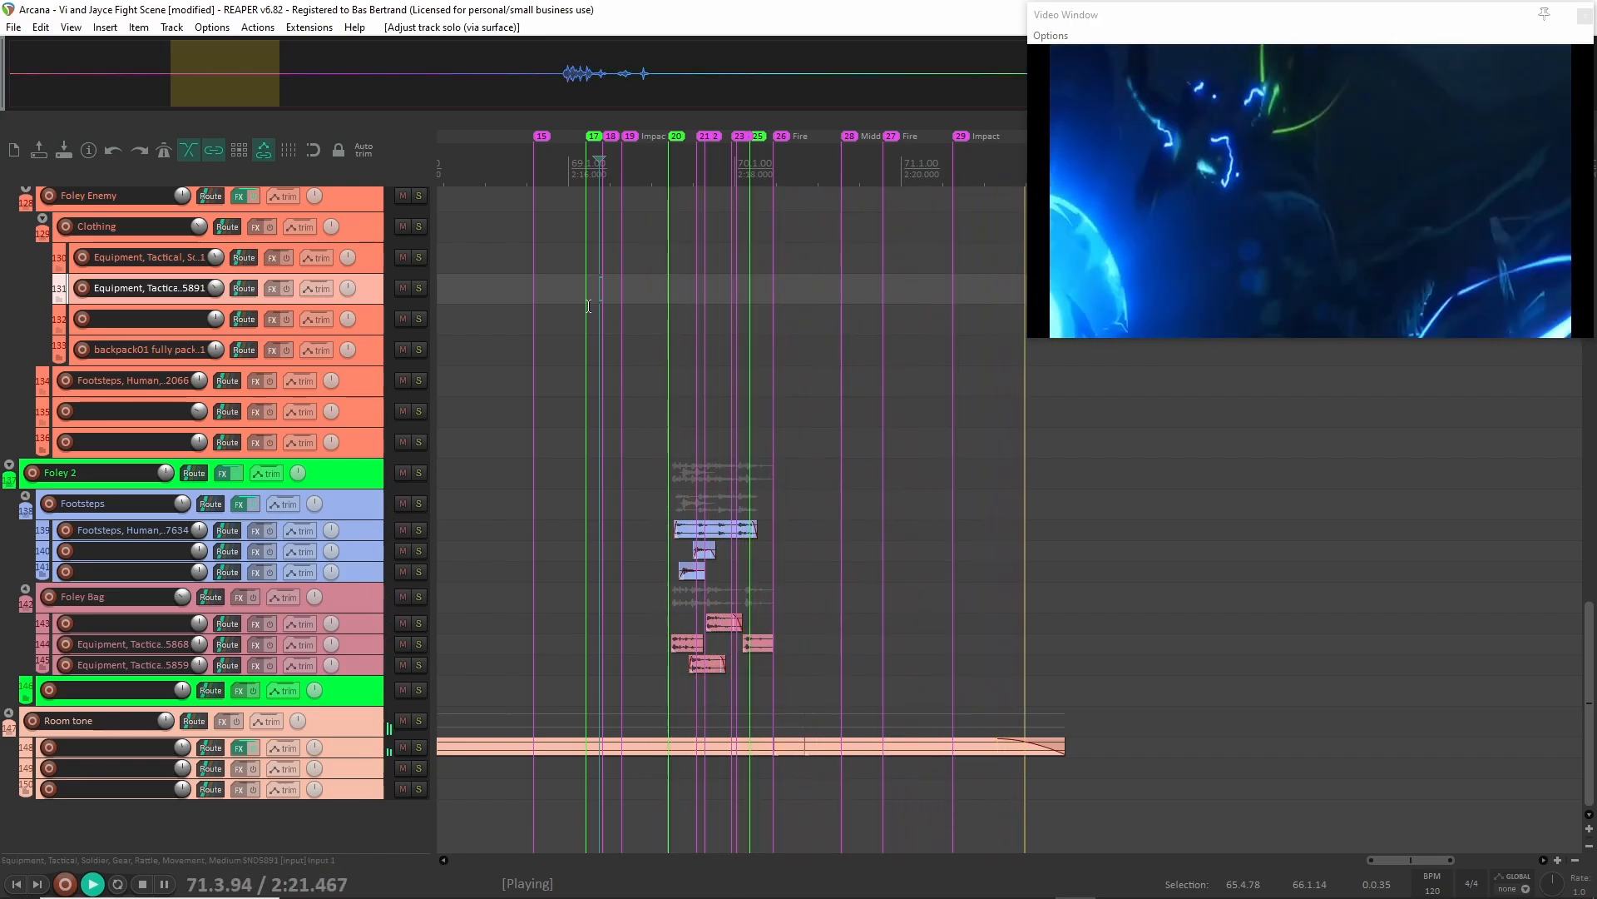
key(space)
Compact the Foley 1 folder so its child tracks collapse.
scroll(588, 306, up, 10)
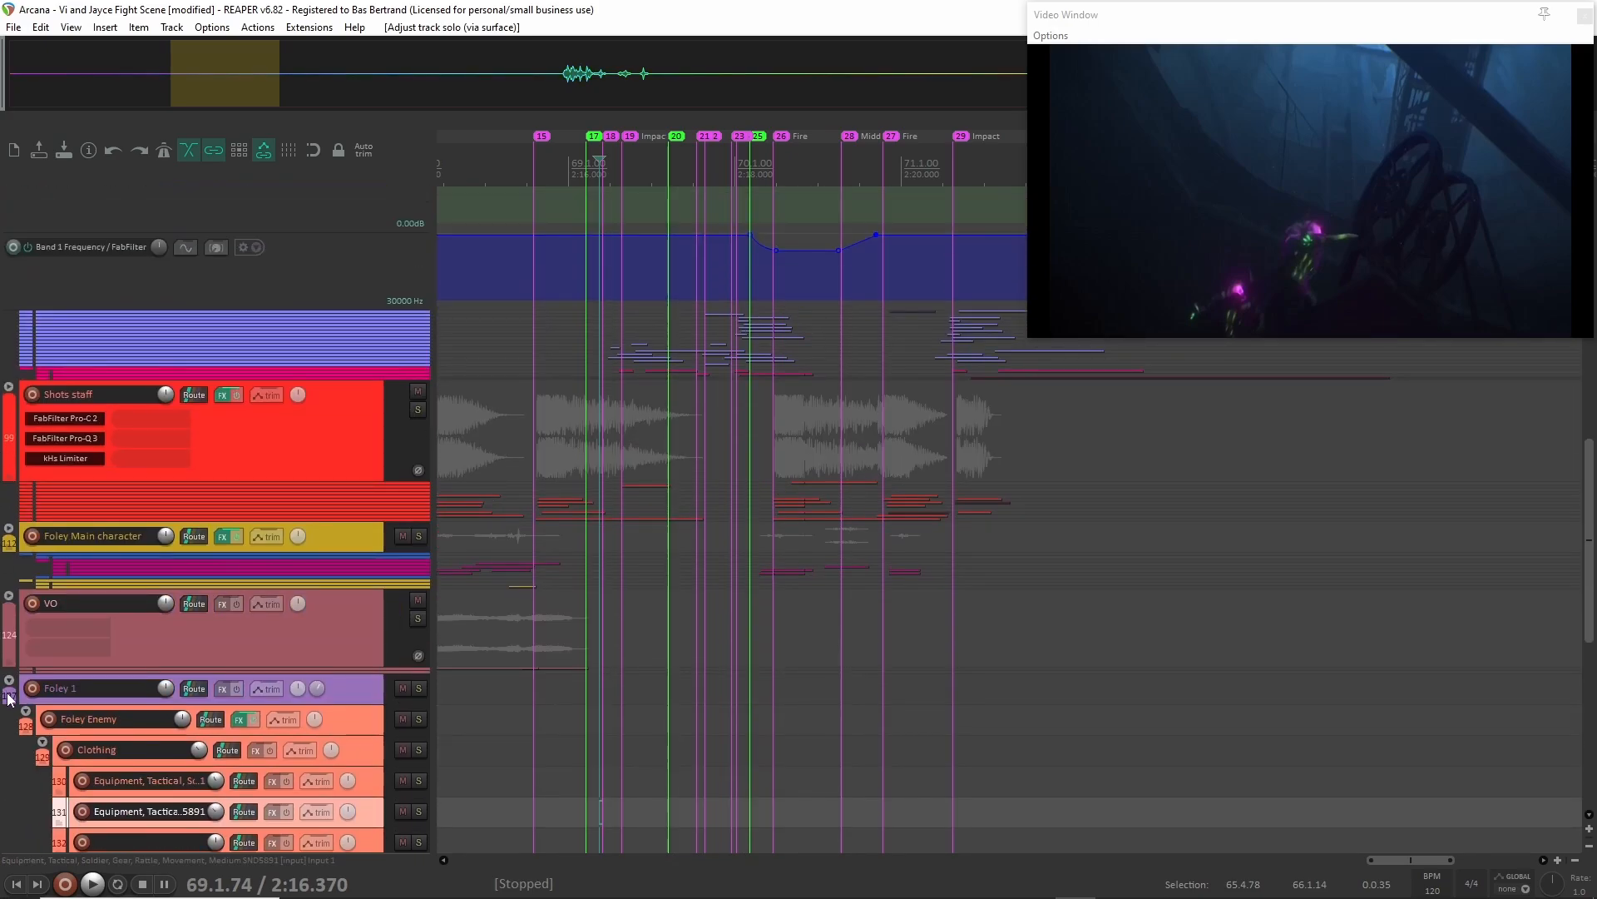
click(8, 690)
scroll(57, 575, up, 5)
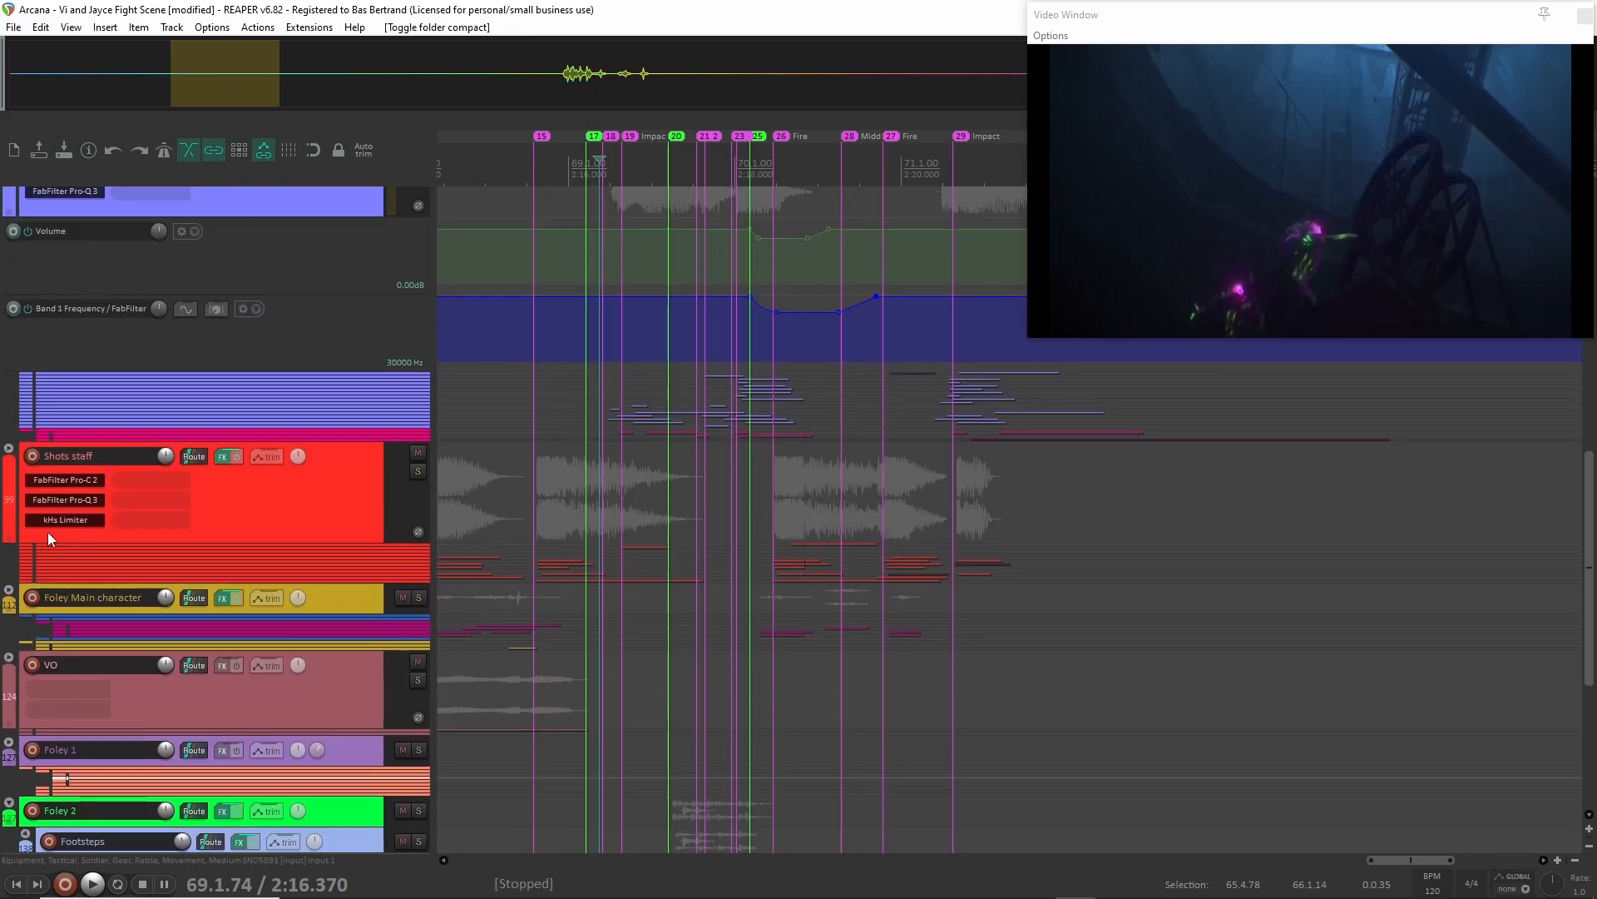
Solo the Electric group, play it from 2:16.370 and again from 2:18.440, and clear its solo.
scroll(45, 353, up, 5)
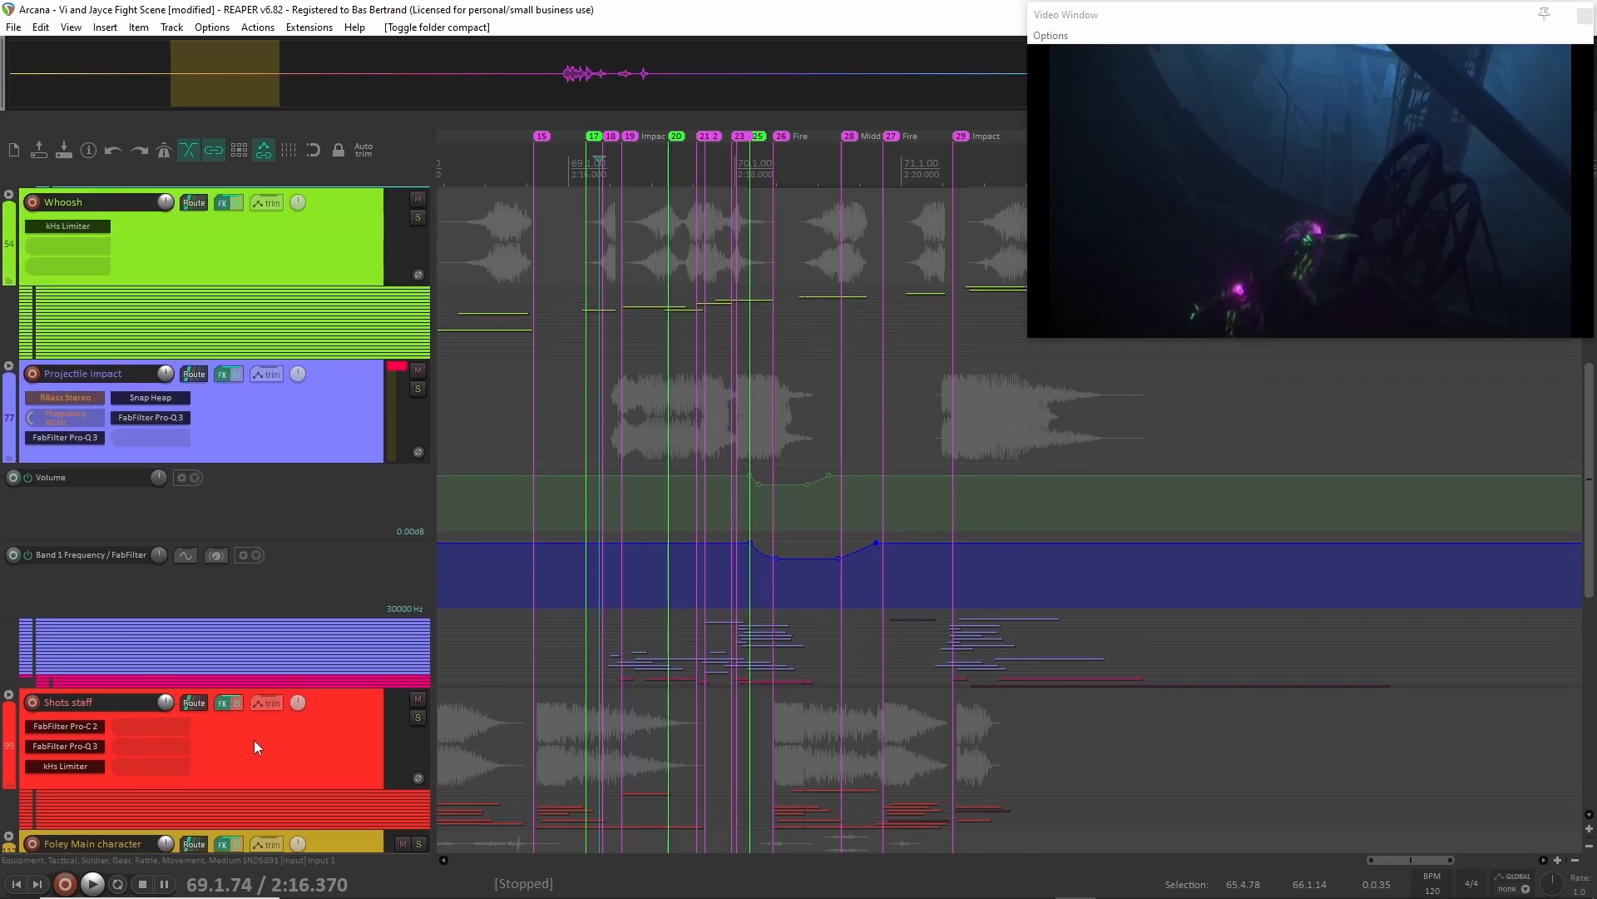
scroll(253, 740, up, 5)
click(418, 434)
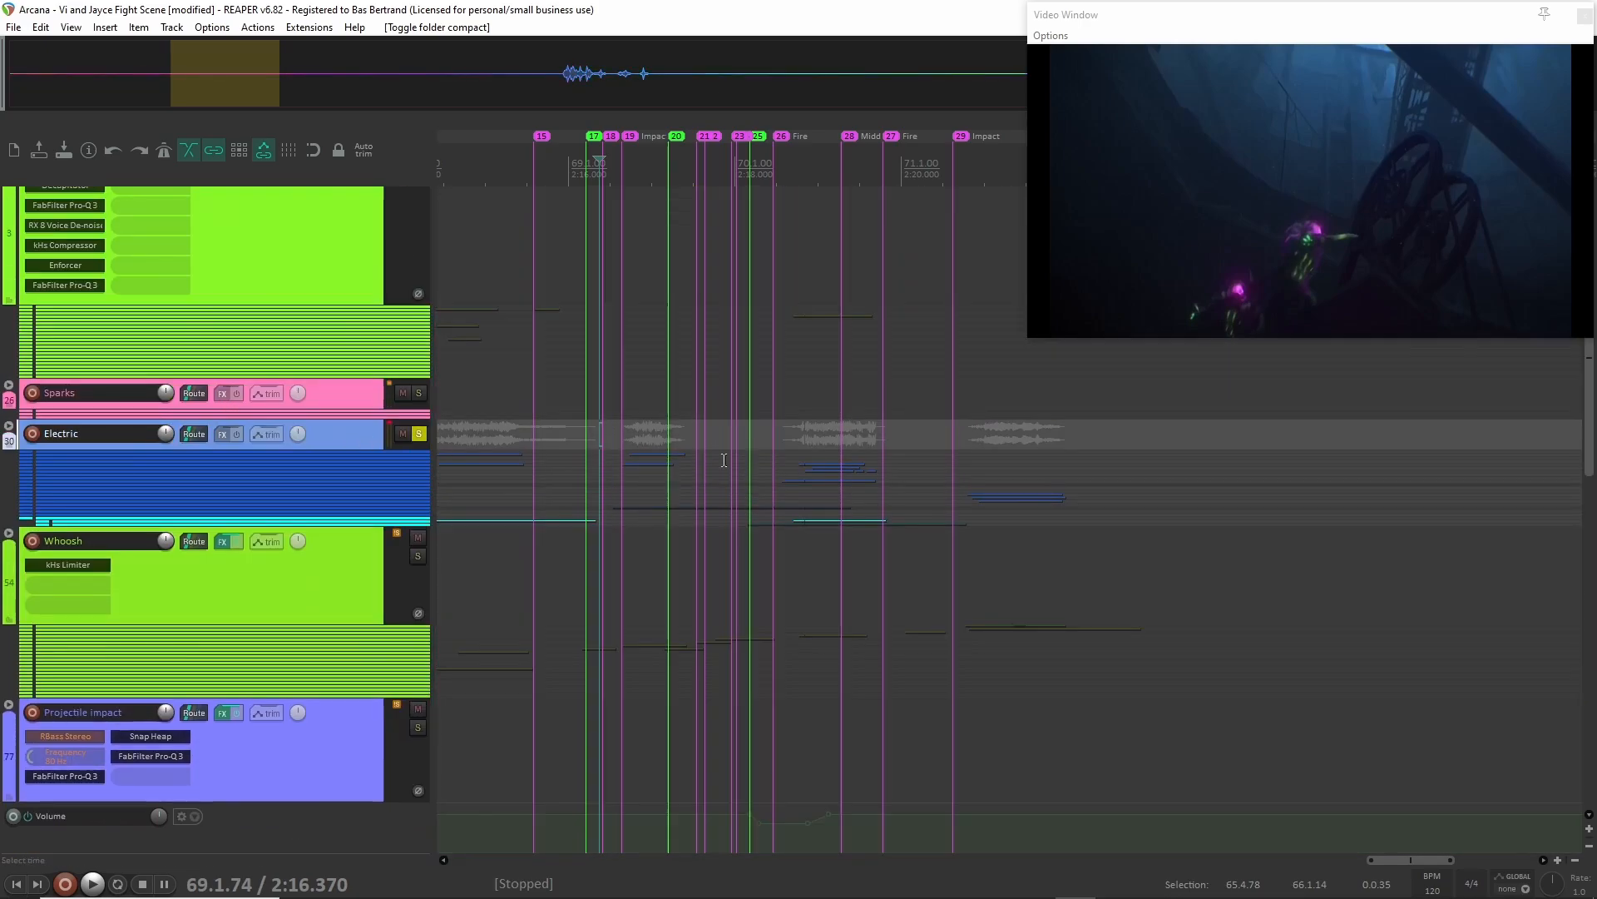
key(space)
click(772, 426)
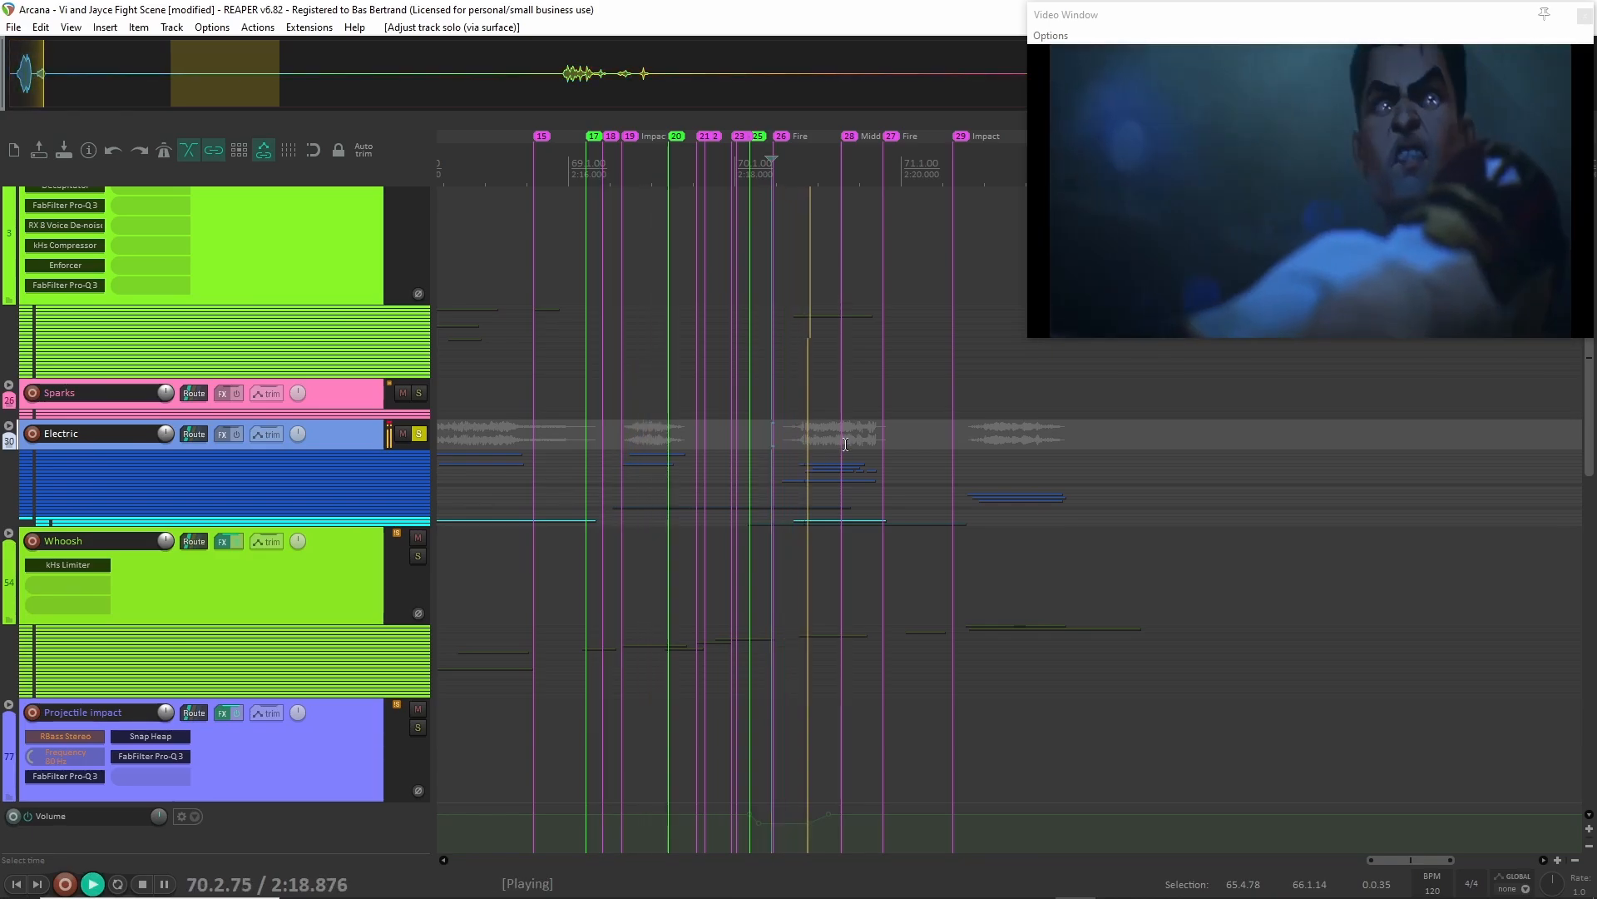
key(space)
click(418, 435)
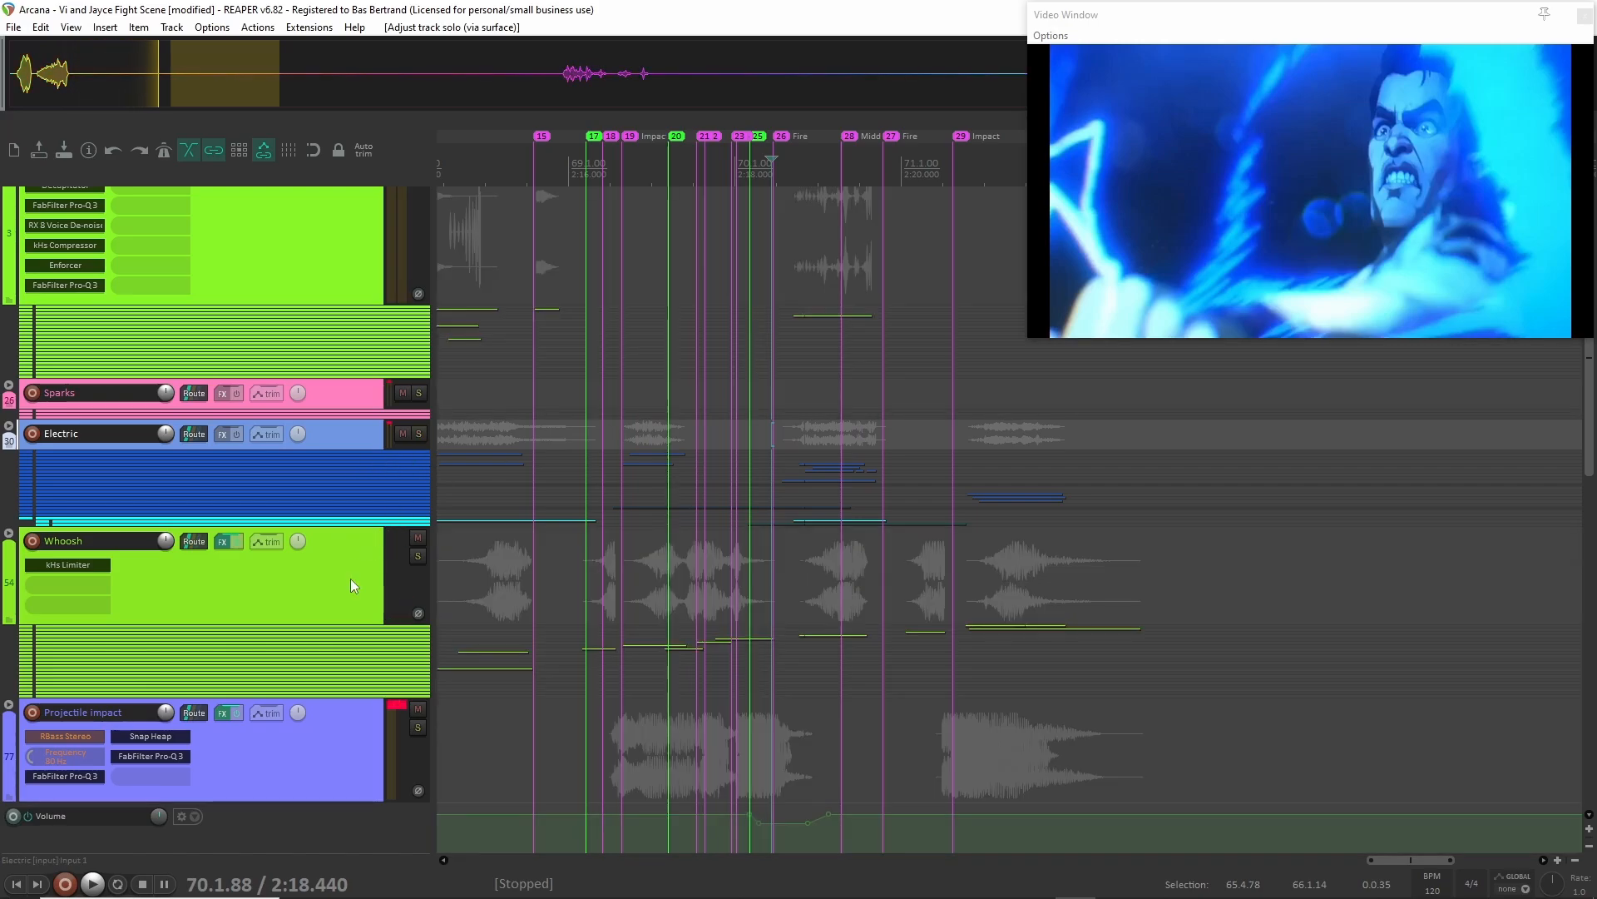
Solo the Projectile impact group, play it from 2:16.670, and clear its solo.
click(360, 727)
click(418, 727)
click(624, 749)
key(space)
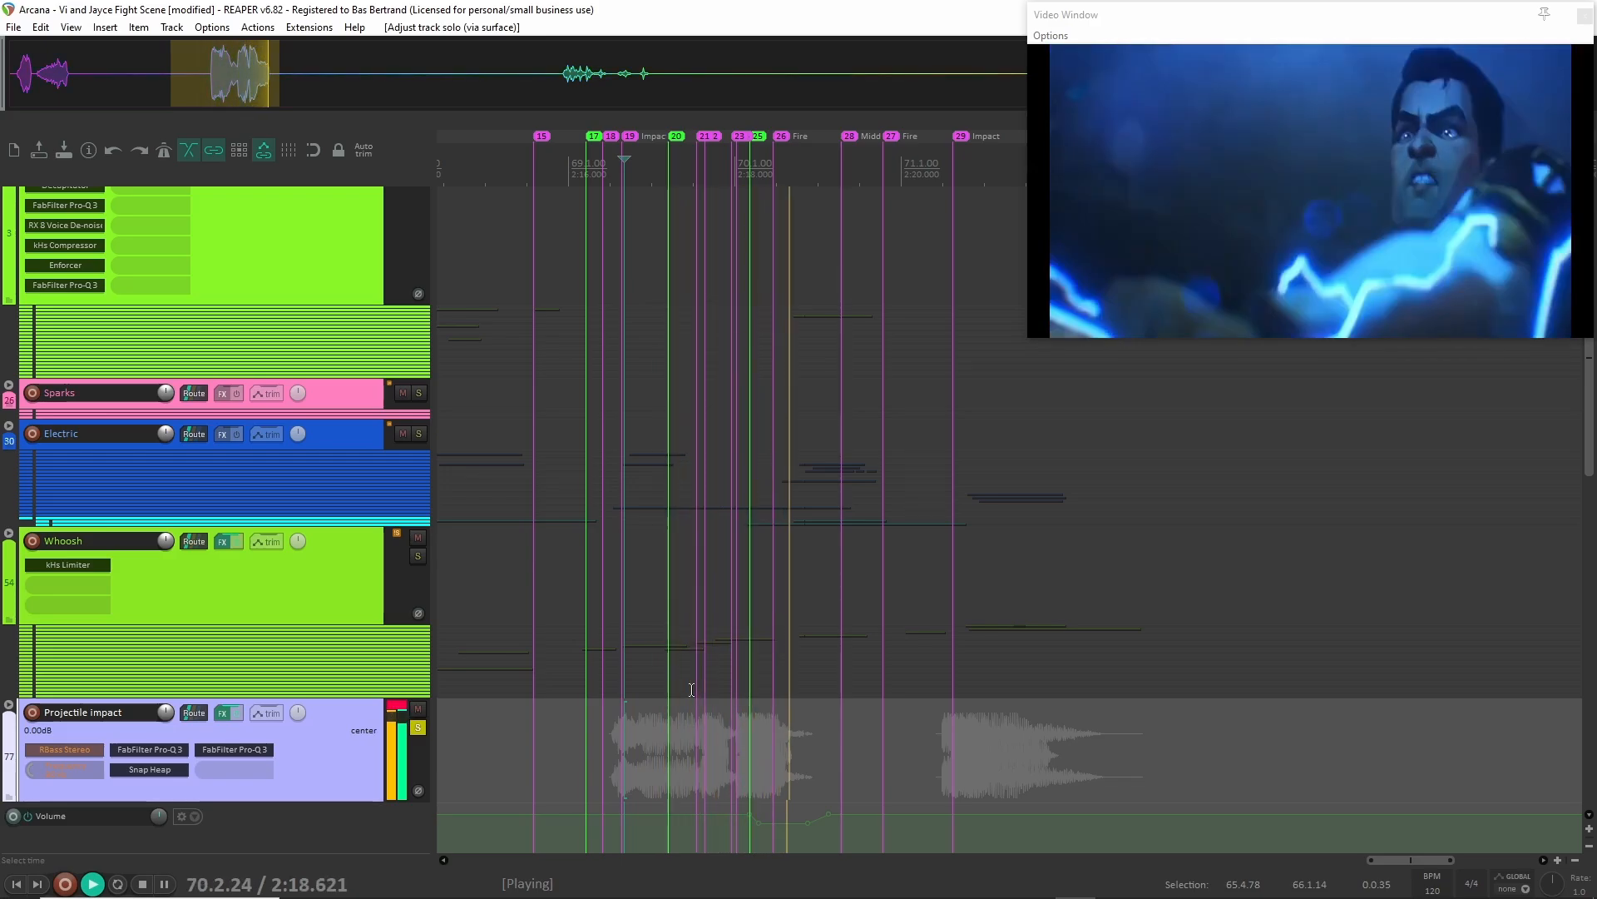
scroll(361, 732, down, 3)
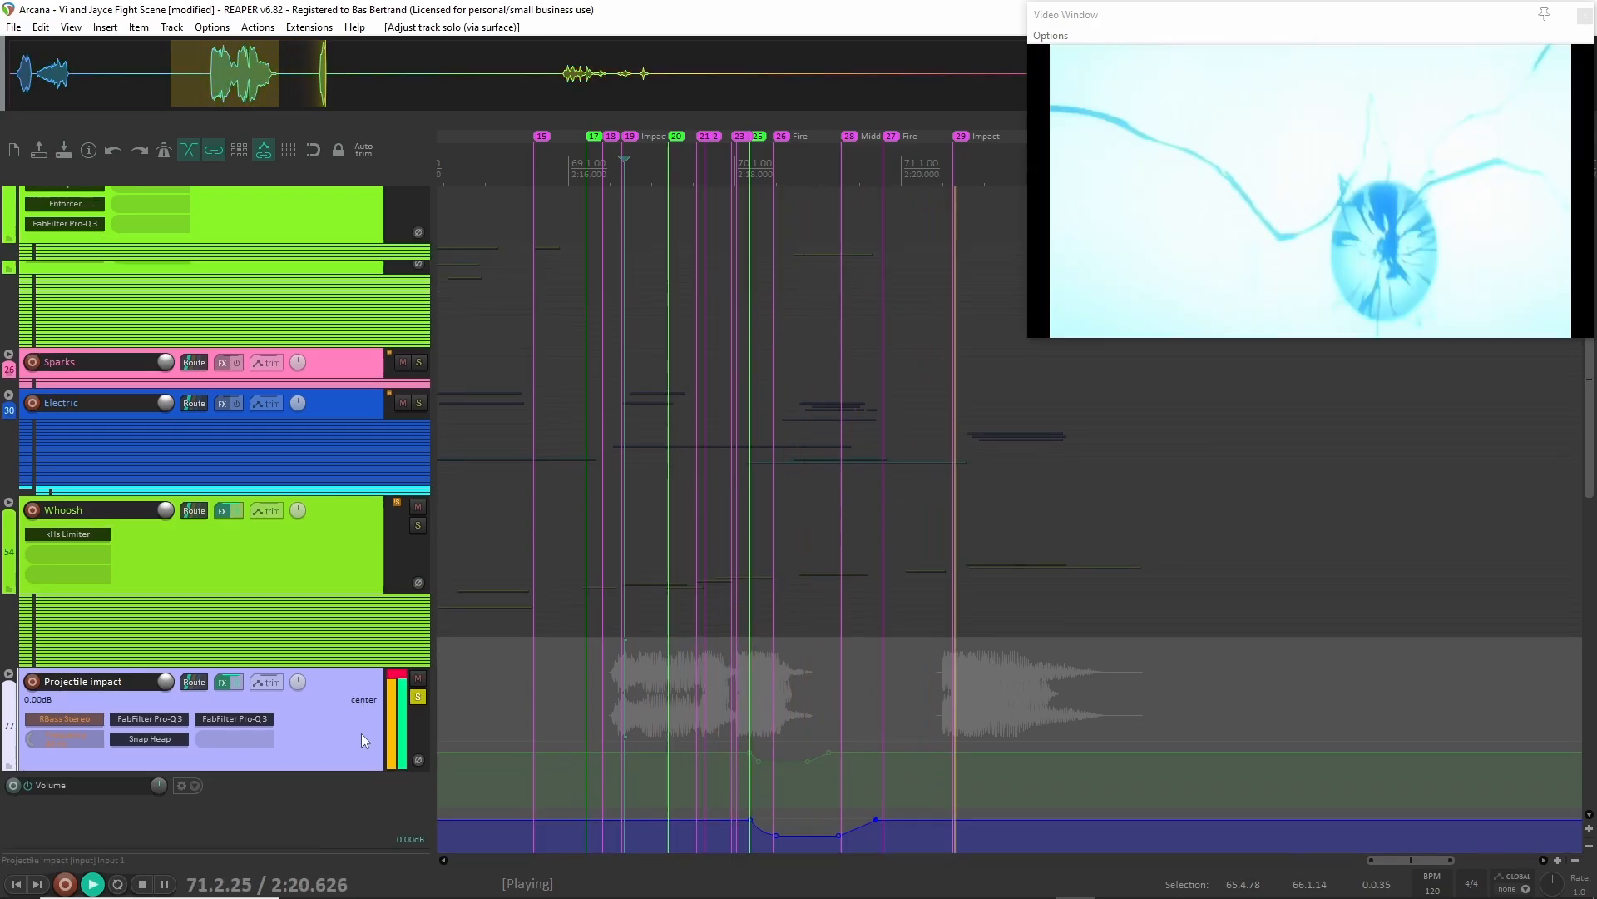
key(space)
click(417, 573)
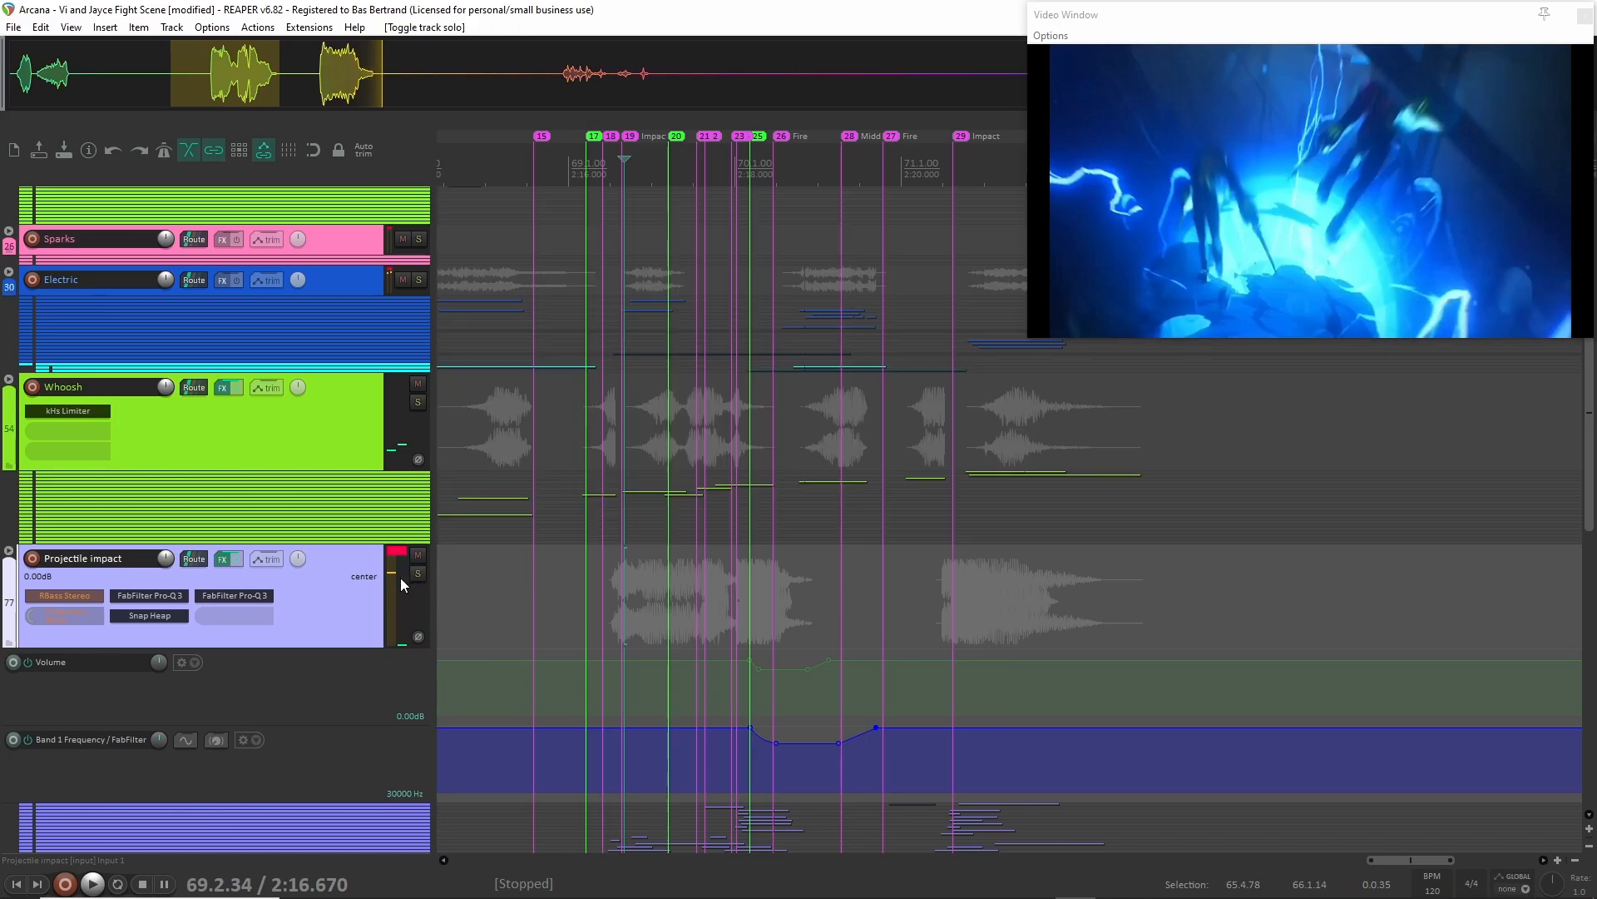
Solo the Shots staff group, play it from 2:15.460, and clear its solo.
scroll(400, 582, down, 4)
click(339, 687)
click(418, 656)
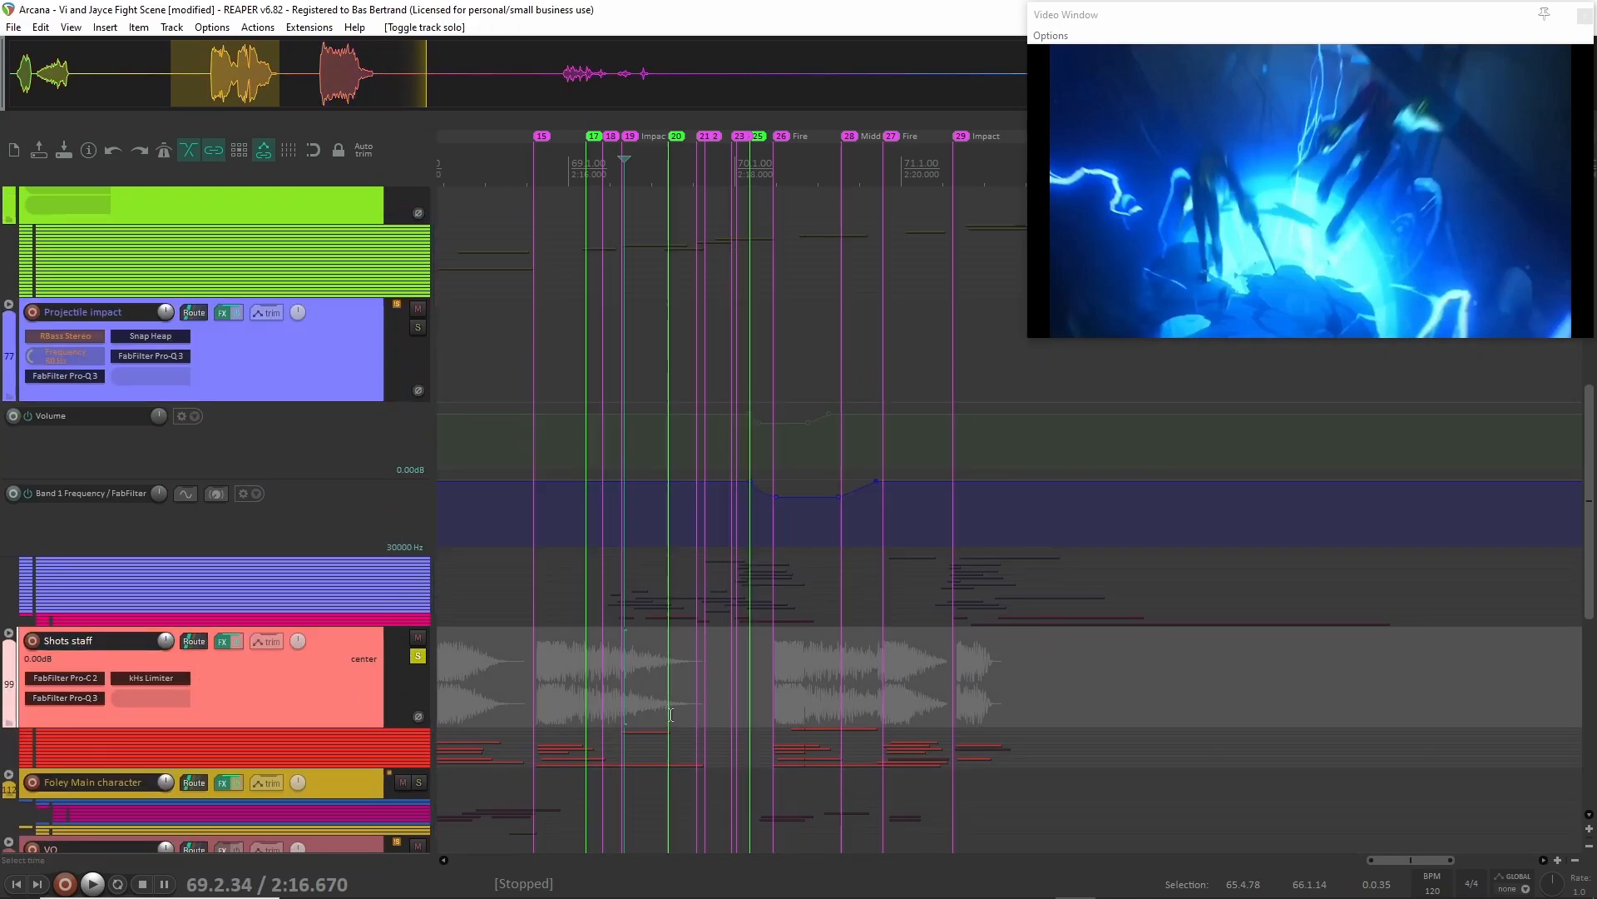
click(524, 670)
key(space)
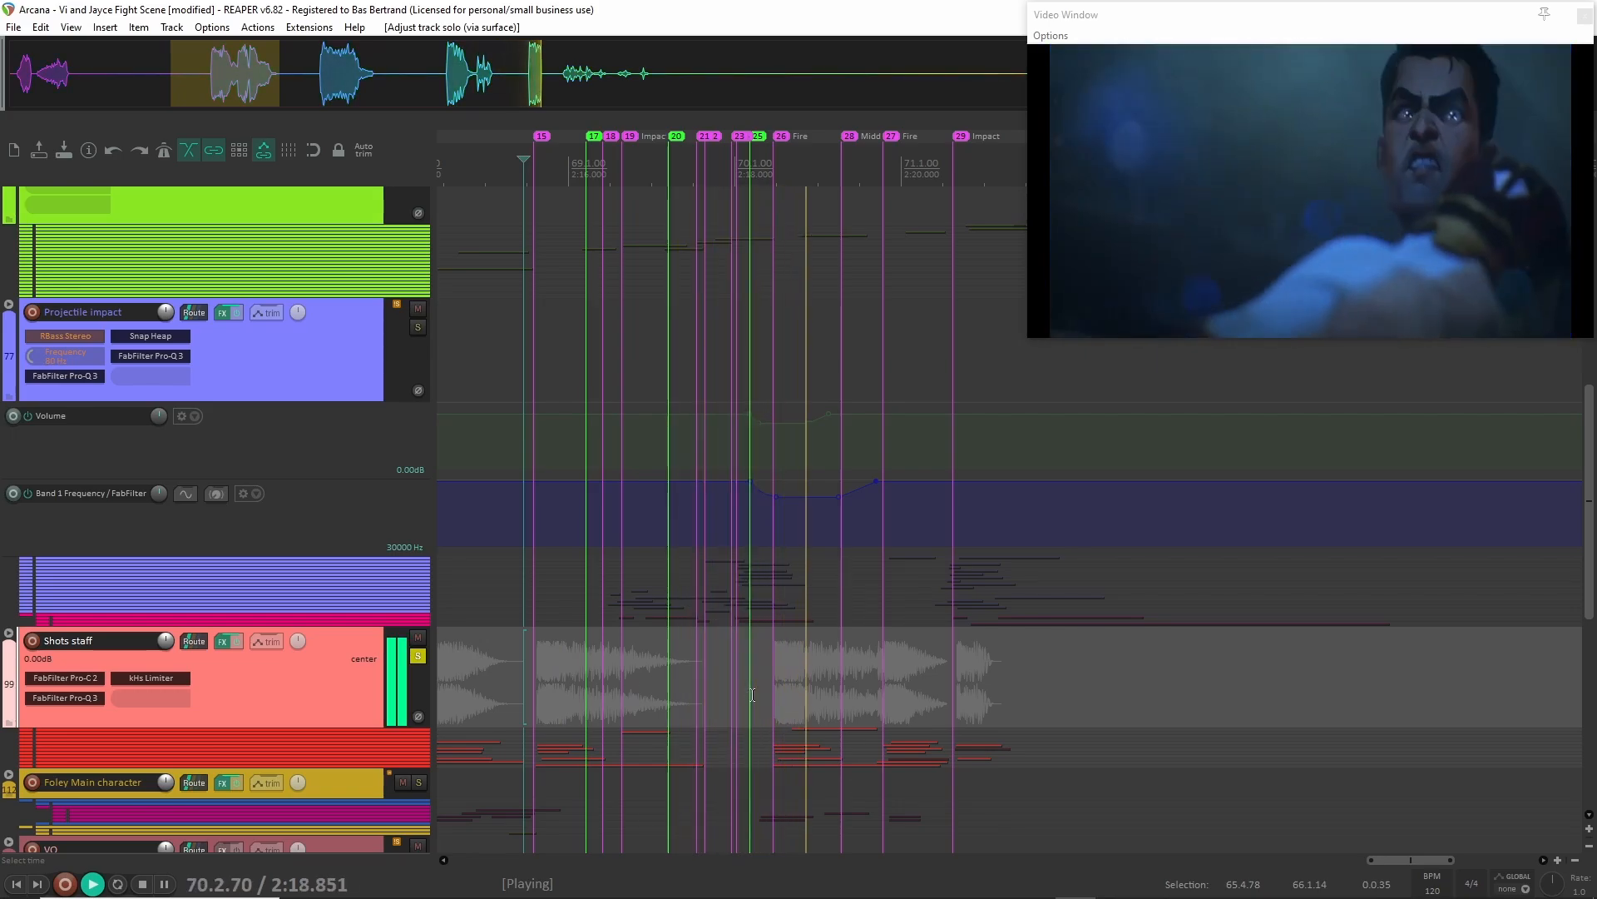
key(space)
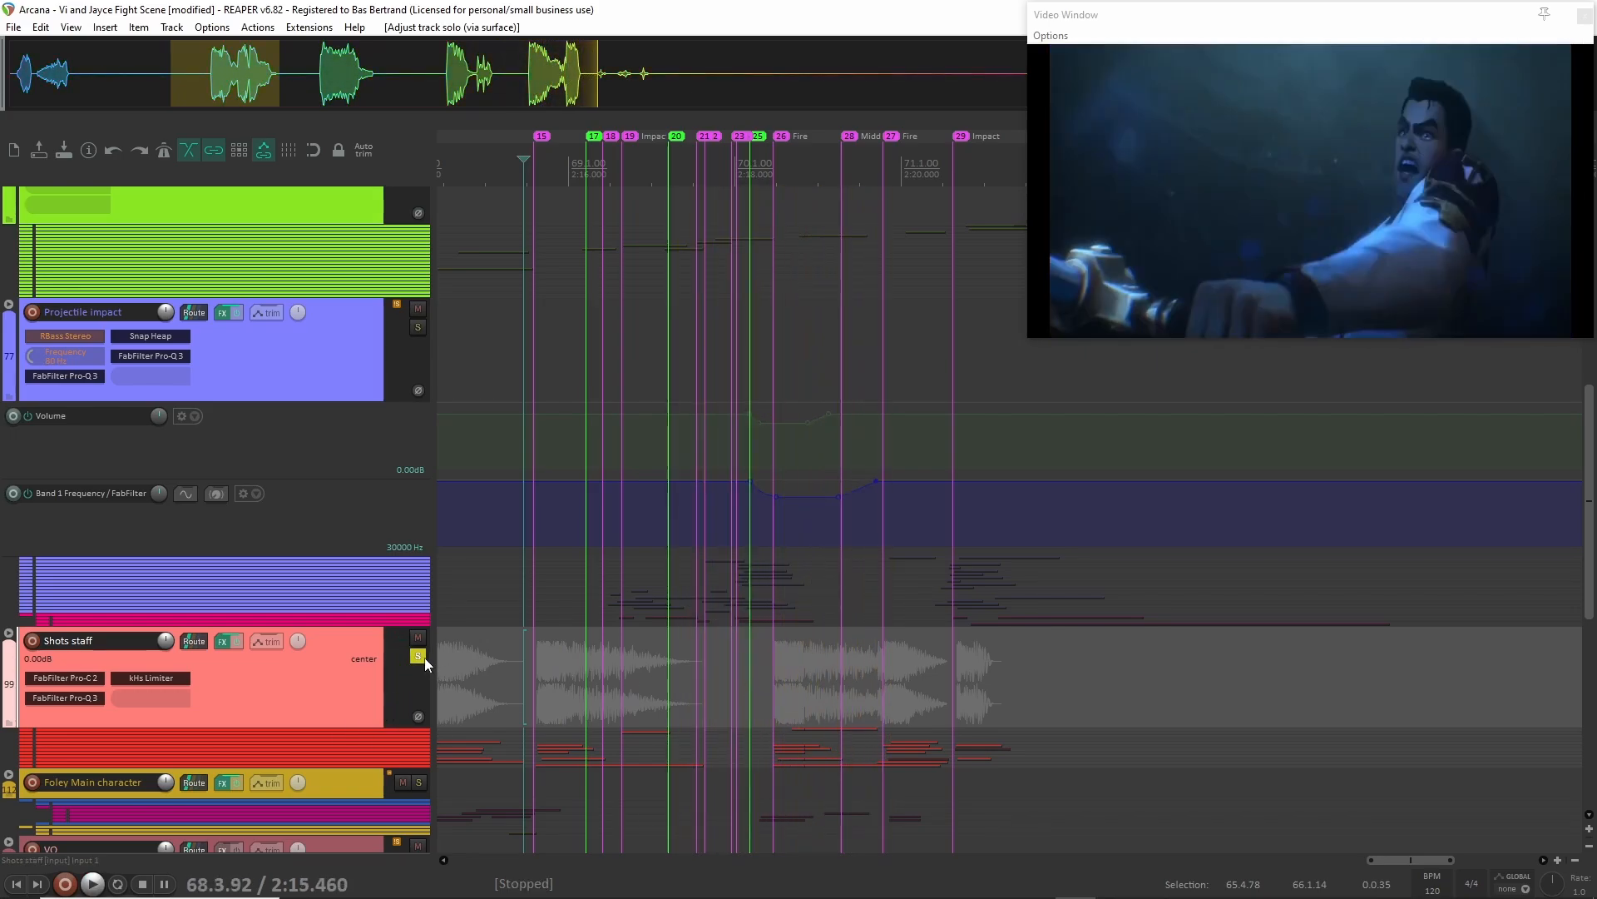
click(418, 656)
Expand the Shots staff folder to examine its layers and play the mix from 2:18.378, just before the marker 26 fire.
click(9, 634)
scroll(10, 635, down, 5)
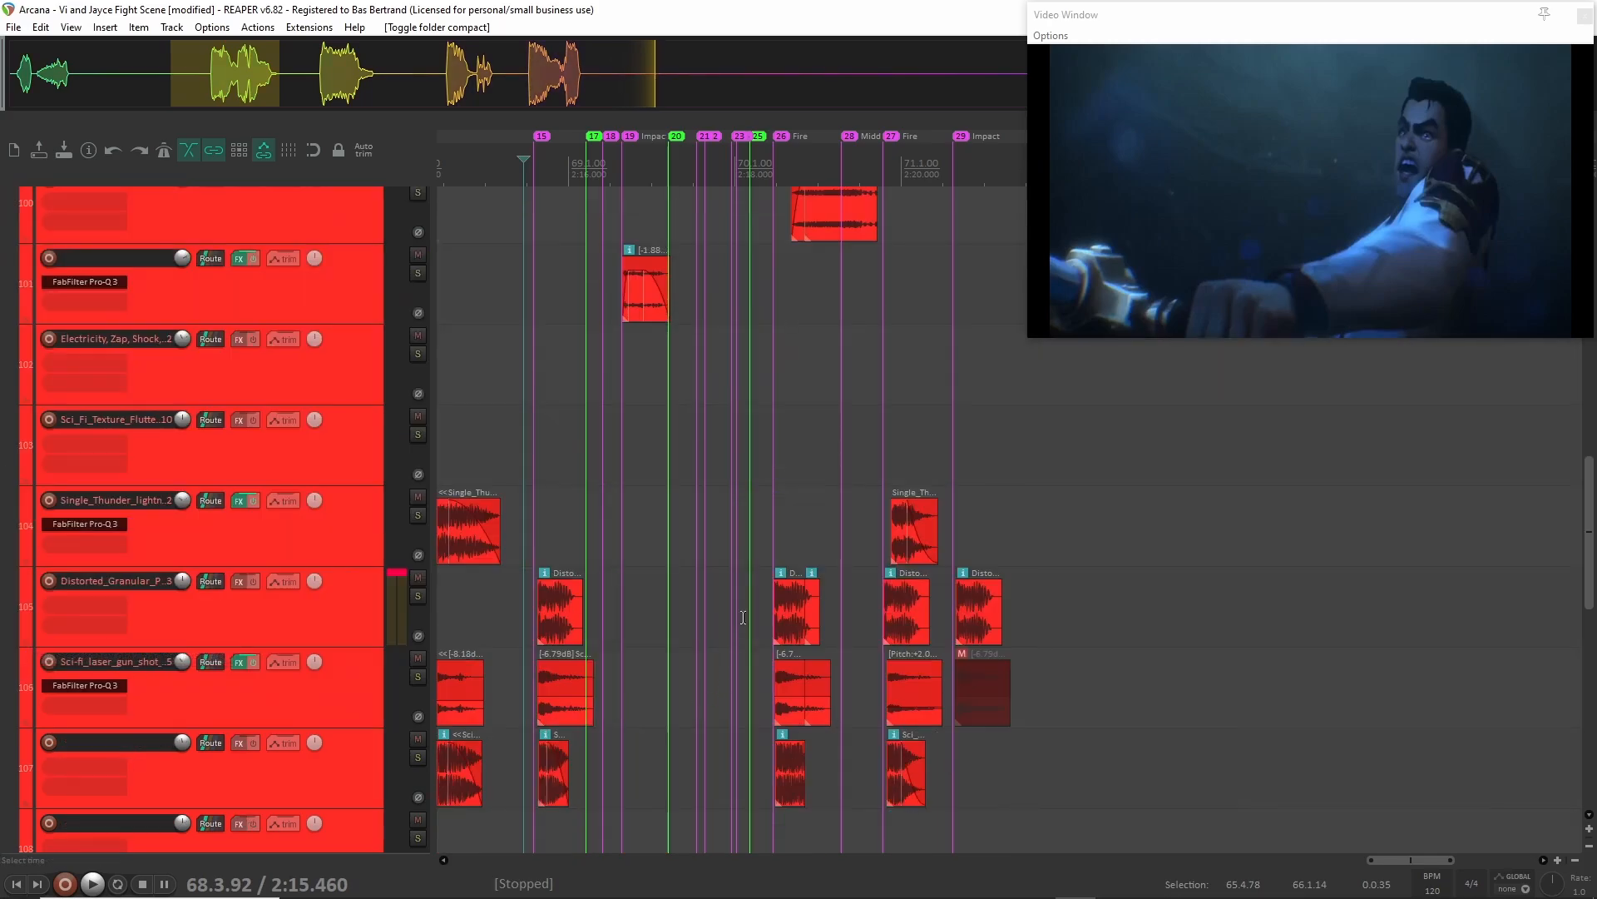
scroll(742, 616, right, 2)
scroll(631, 449, up, 3)
click(630, 449)
key(space)
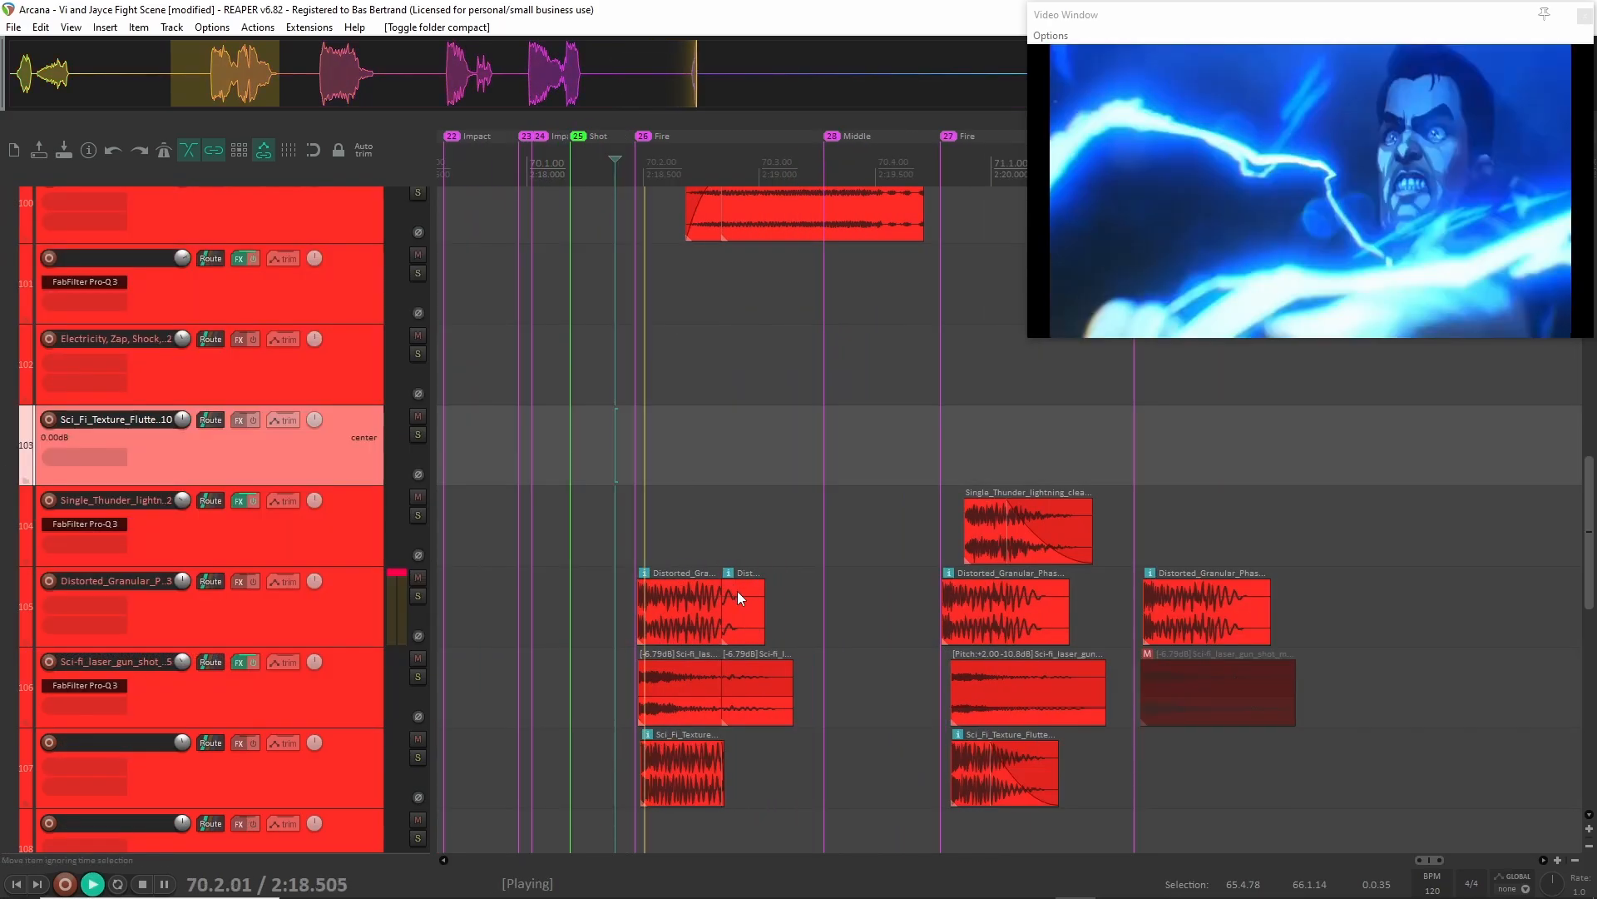
scroll(741, 605, down, 1)
key(space)
scroll(742, 605, down, 6)
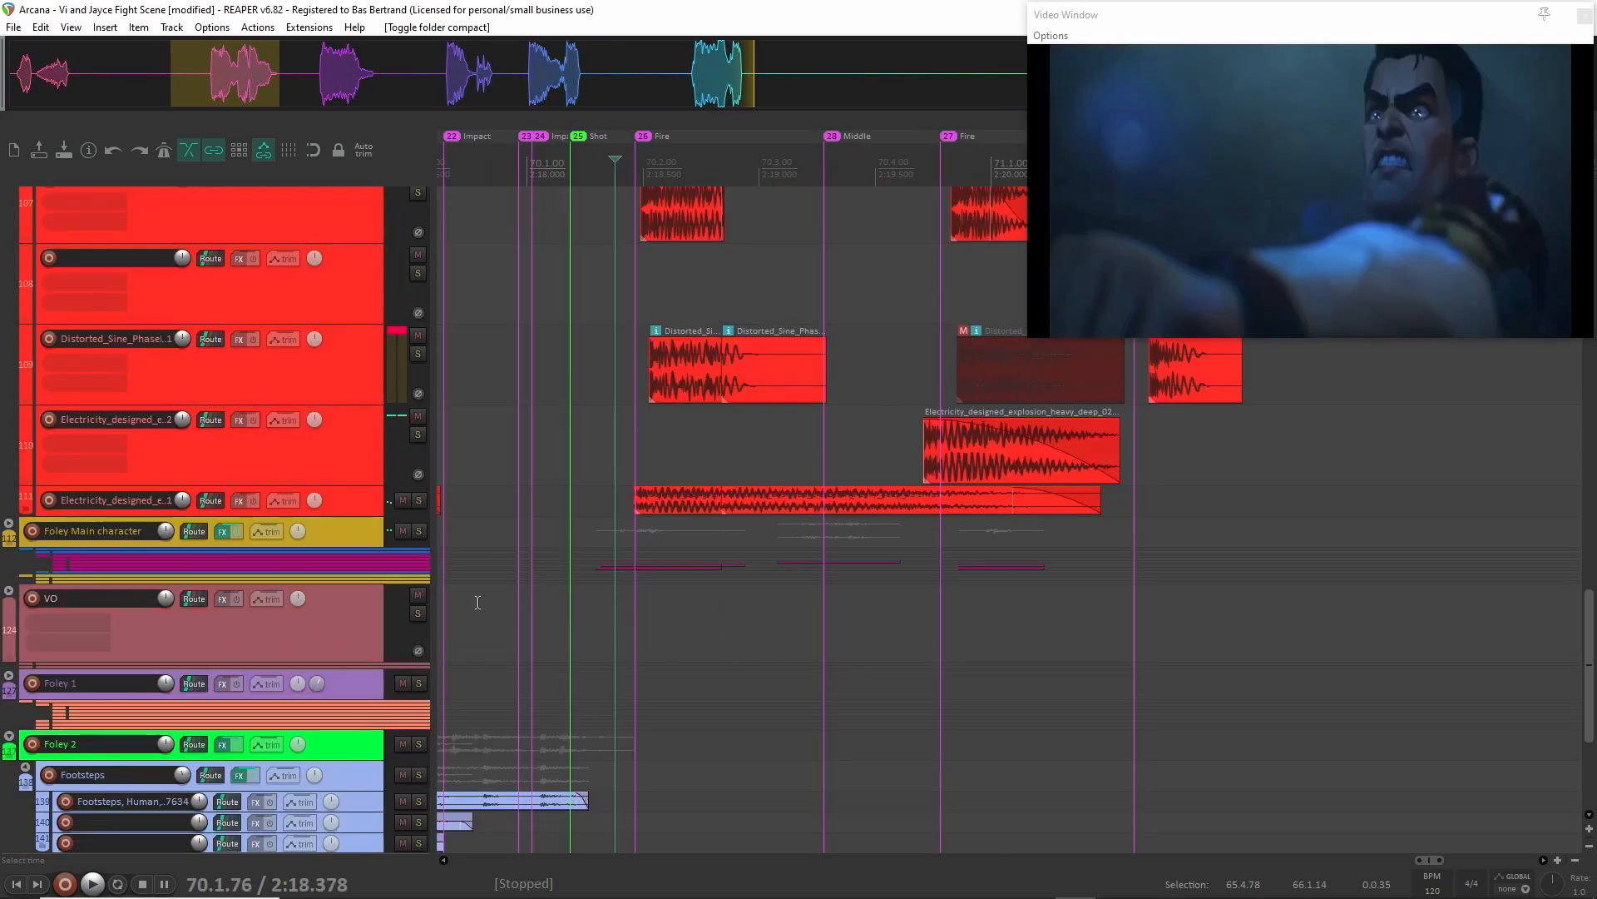
Solo the last Electricity_designed layer of the Shots staff group, play it from 2:18.407, and clear its solo.
click(347, 502)
key(F6)
click(622, 500)
key(space)
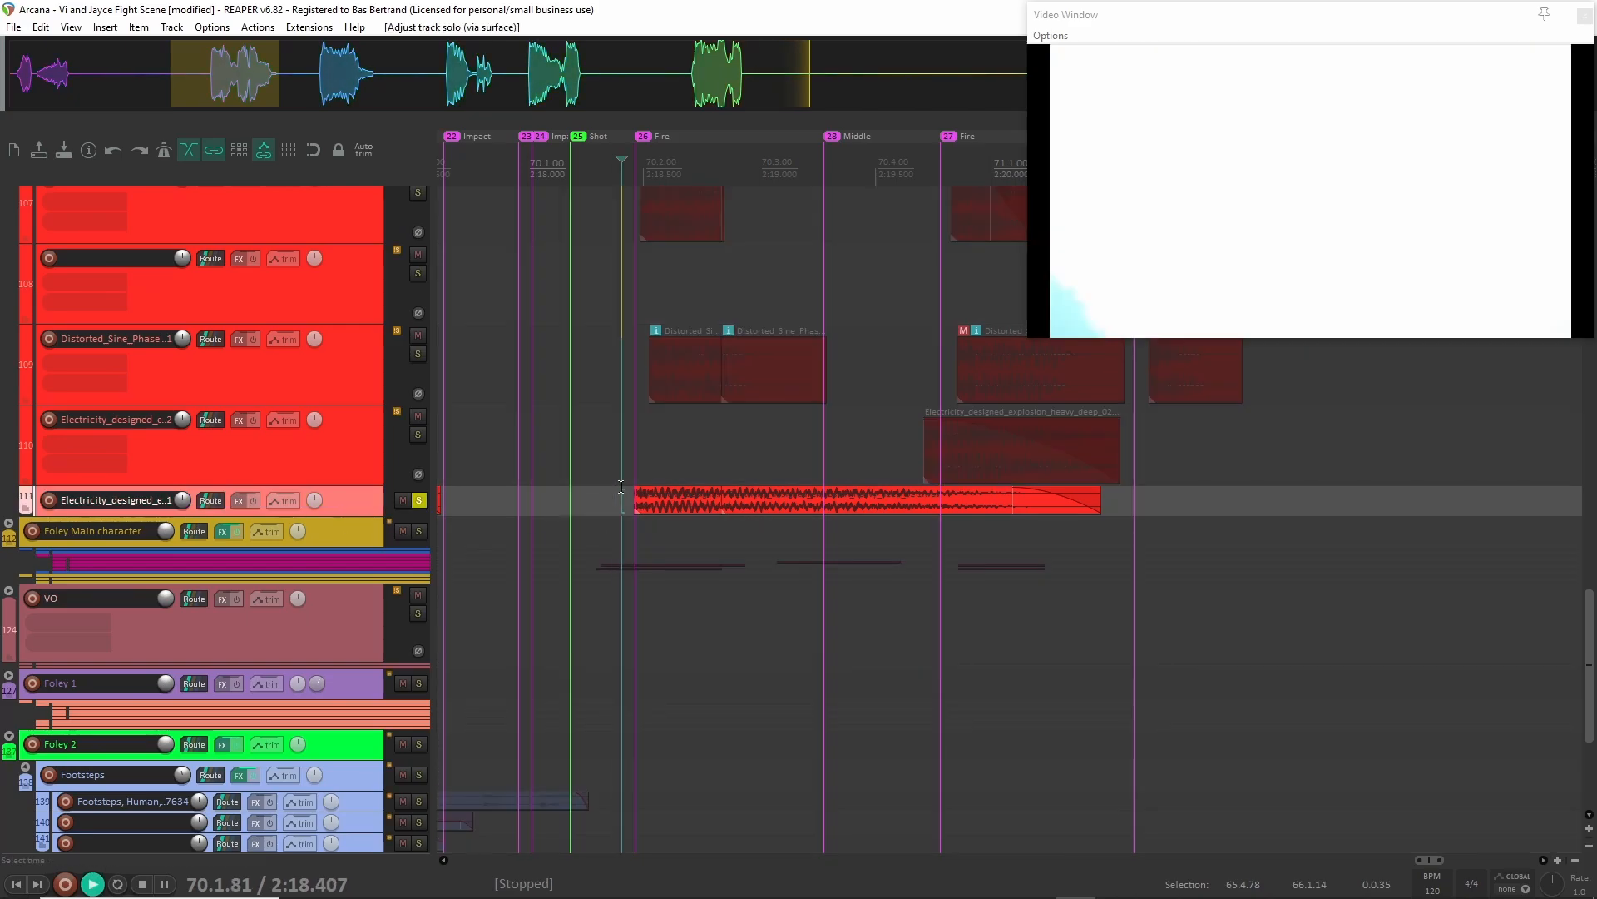
key(space)
key(F6)
Solo the Magic, Spell layer, first child track of Shots staff, and play it from 2:18.565.
scroll(720, 541, up, 17)
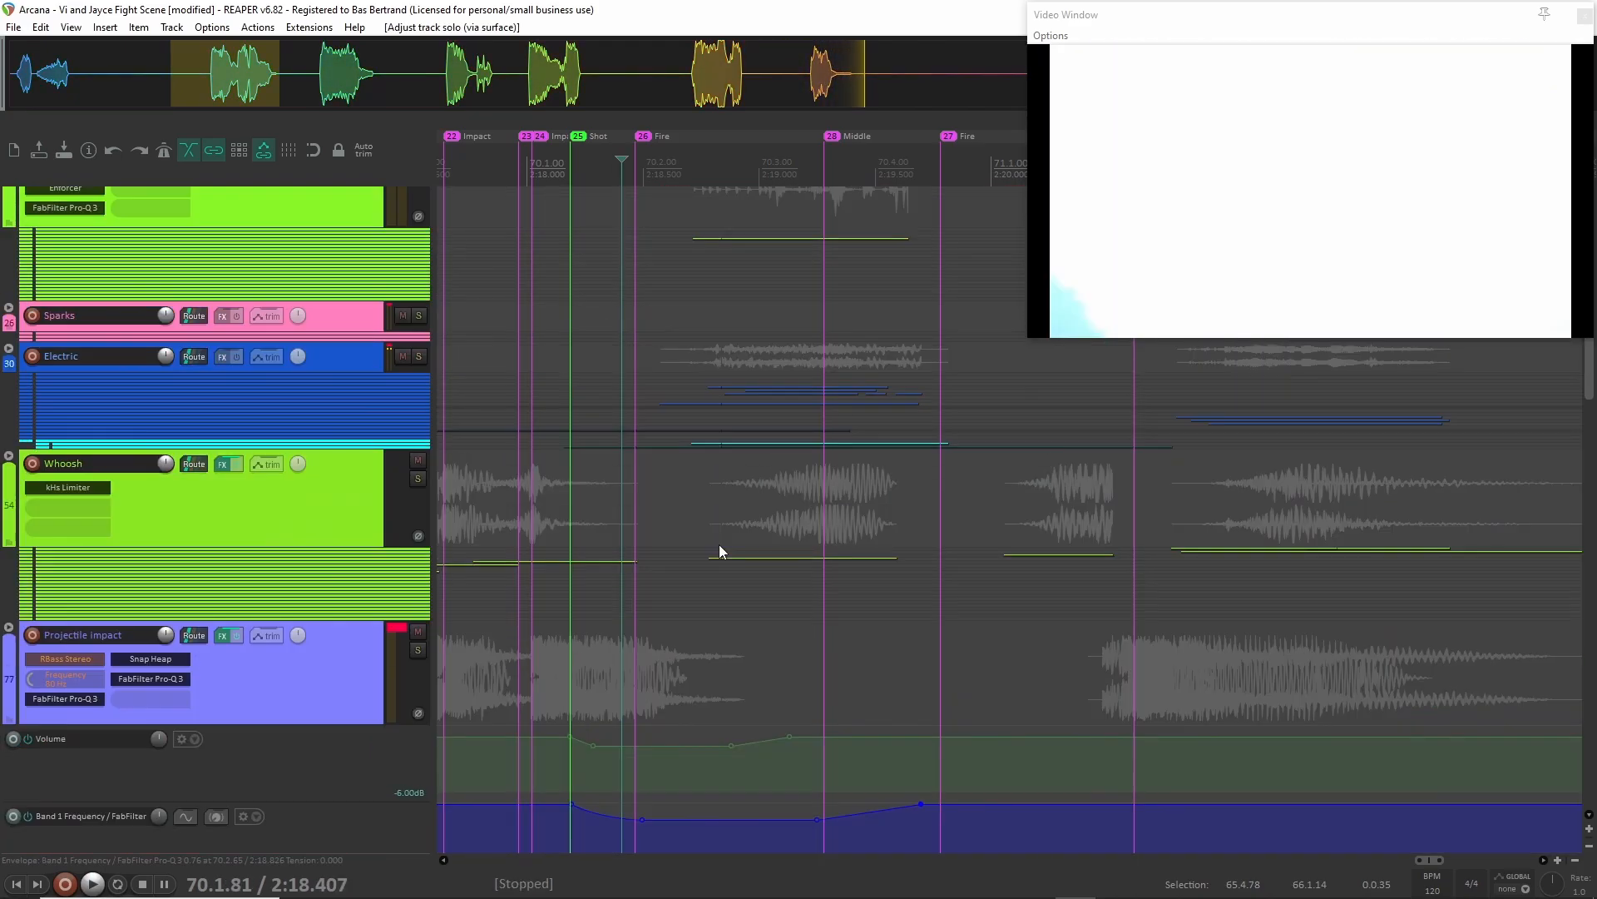
scroll(719, 544, down, 5)
click(331, 687)
key(F6)
click(658, 692)
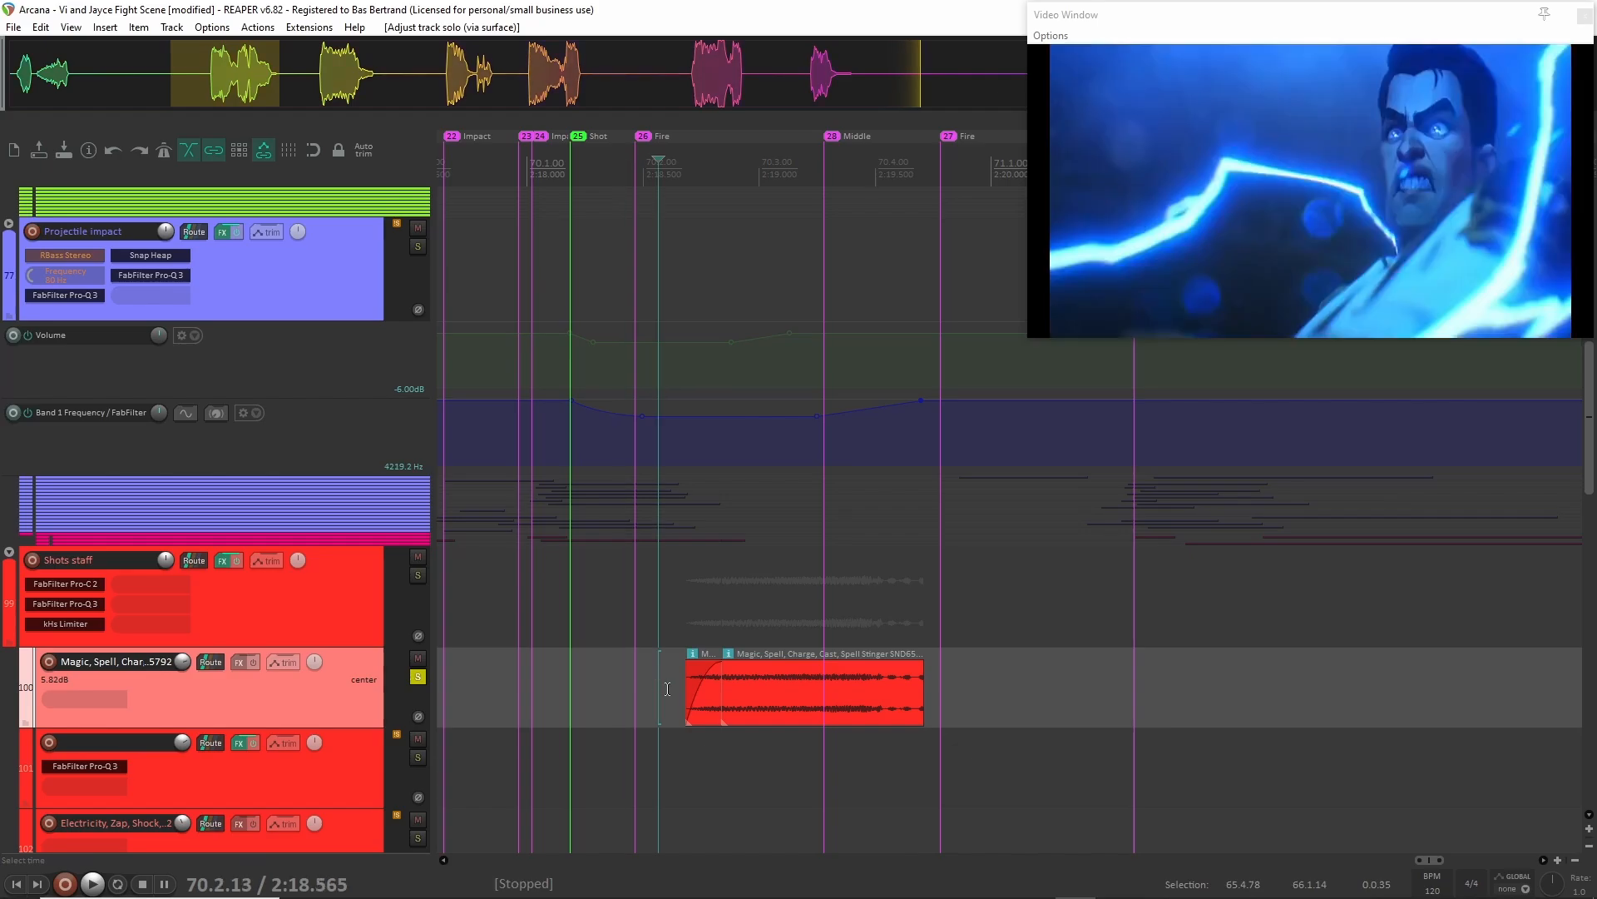
key(space)
key(space)
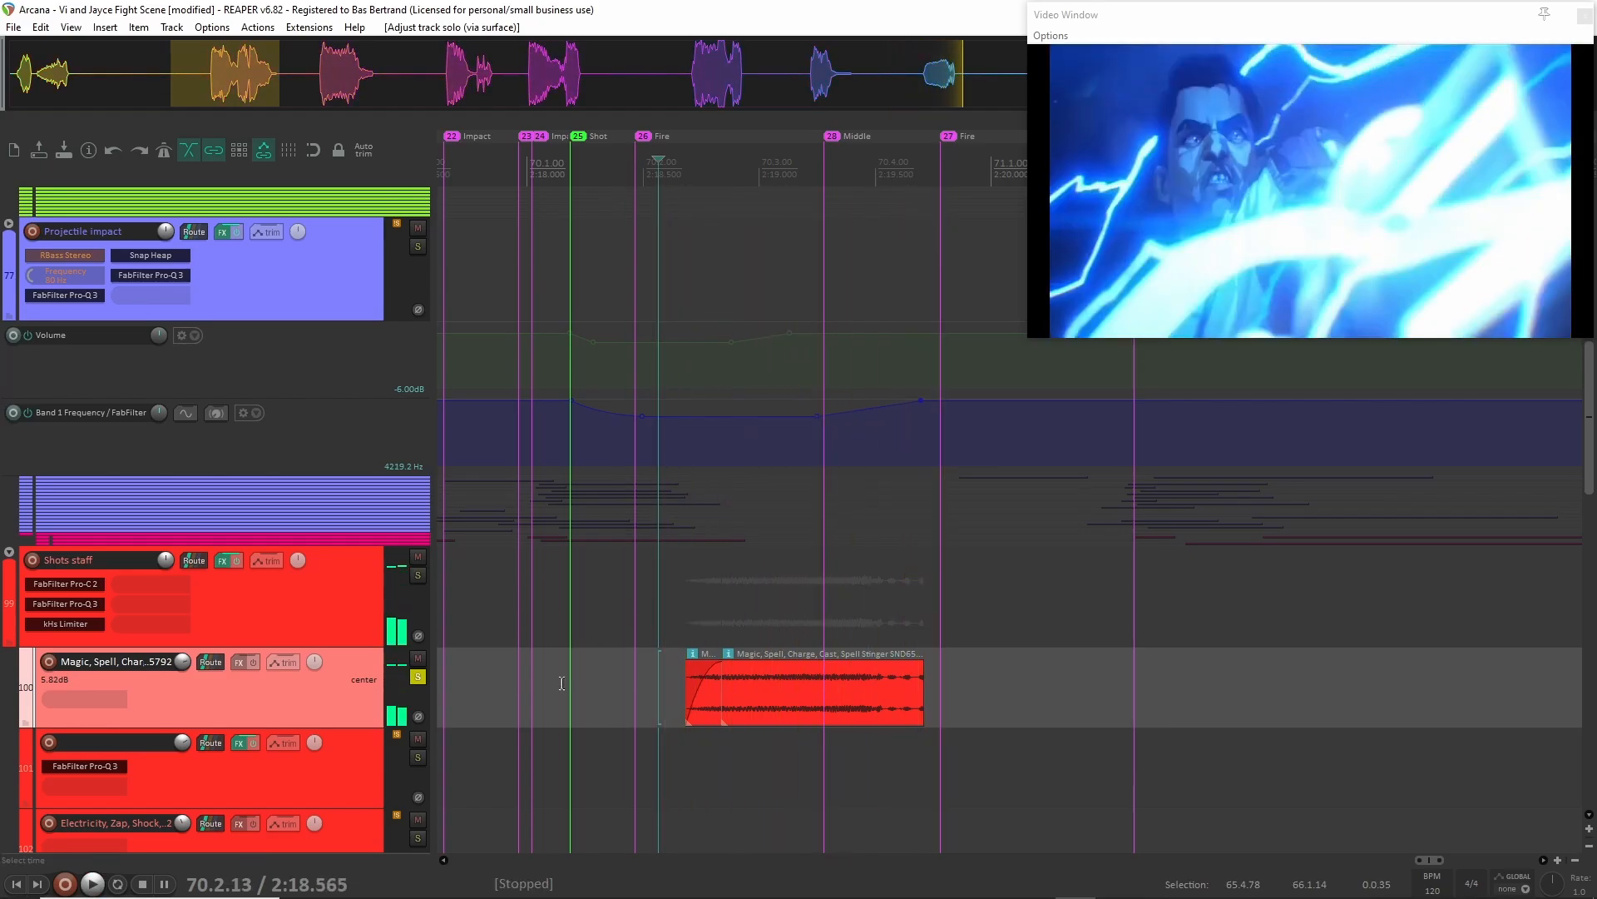
Make the Magic, Spell track taller, replay it soloed from 2:18.360, and clear its solo.
drag(300, 726, 299, 772)
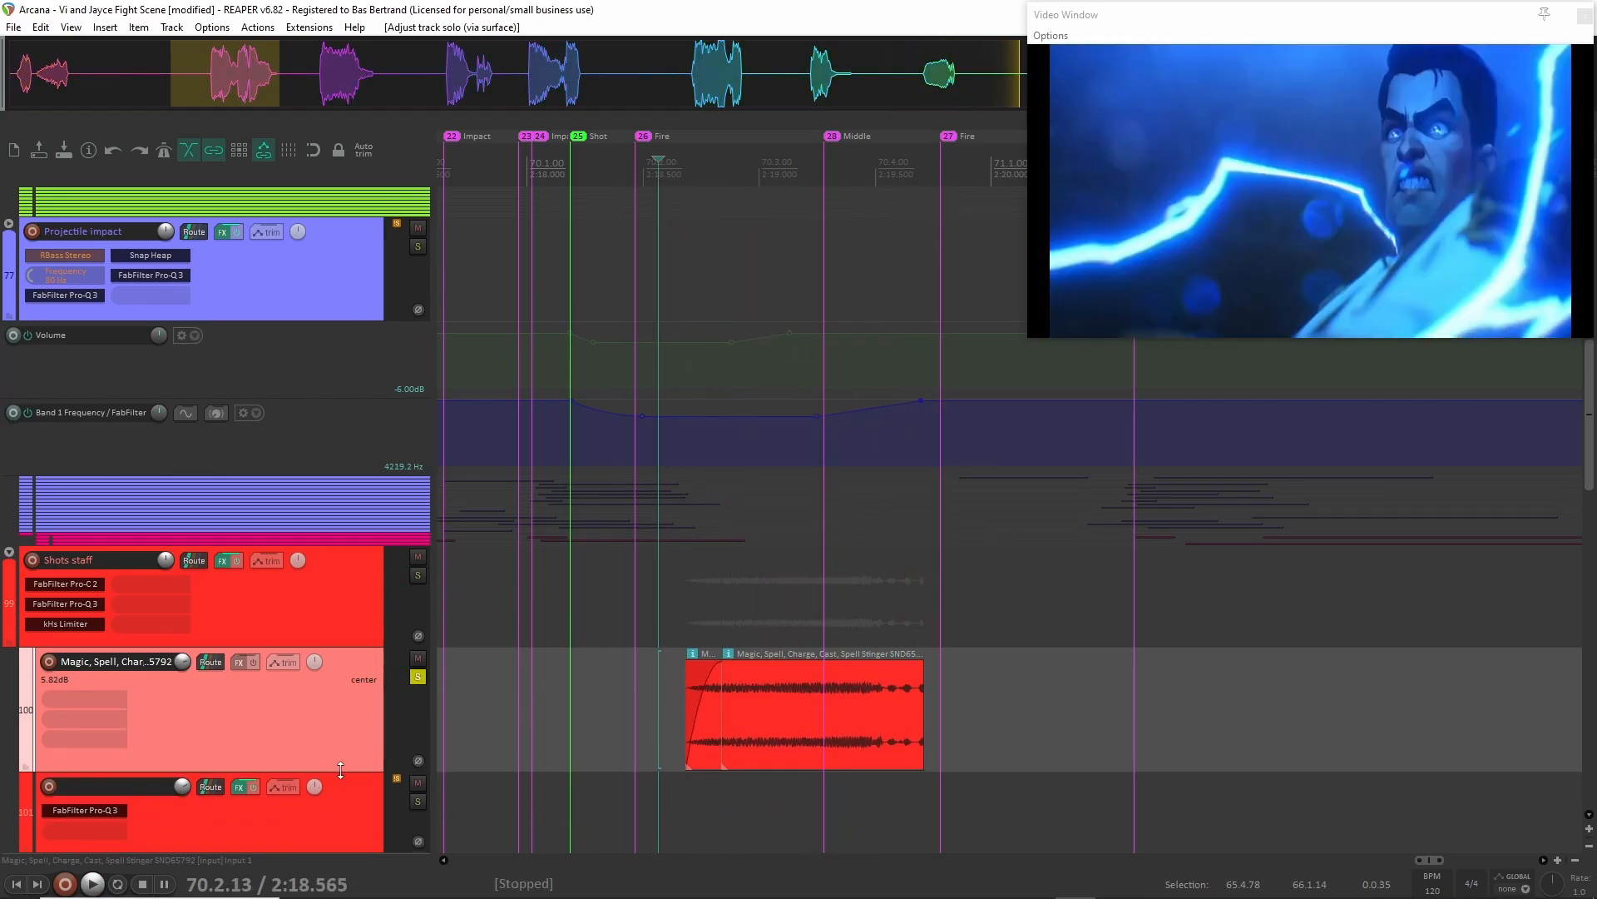
click(638, 695)
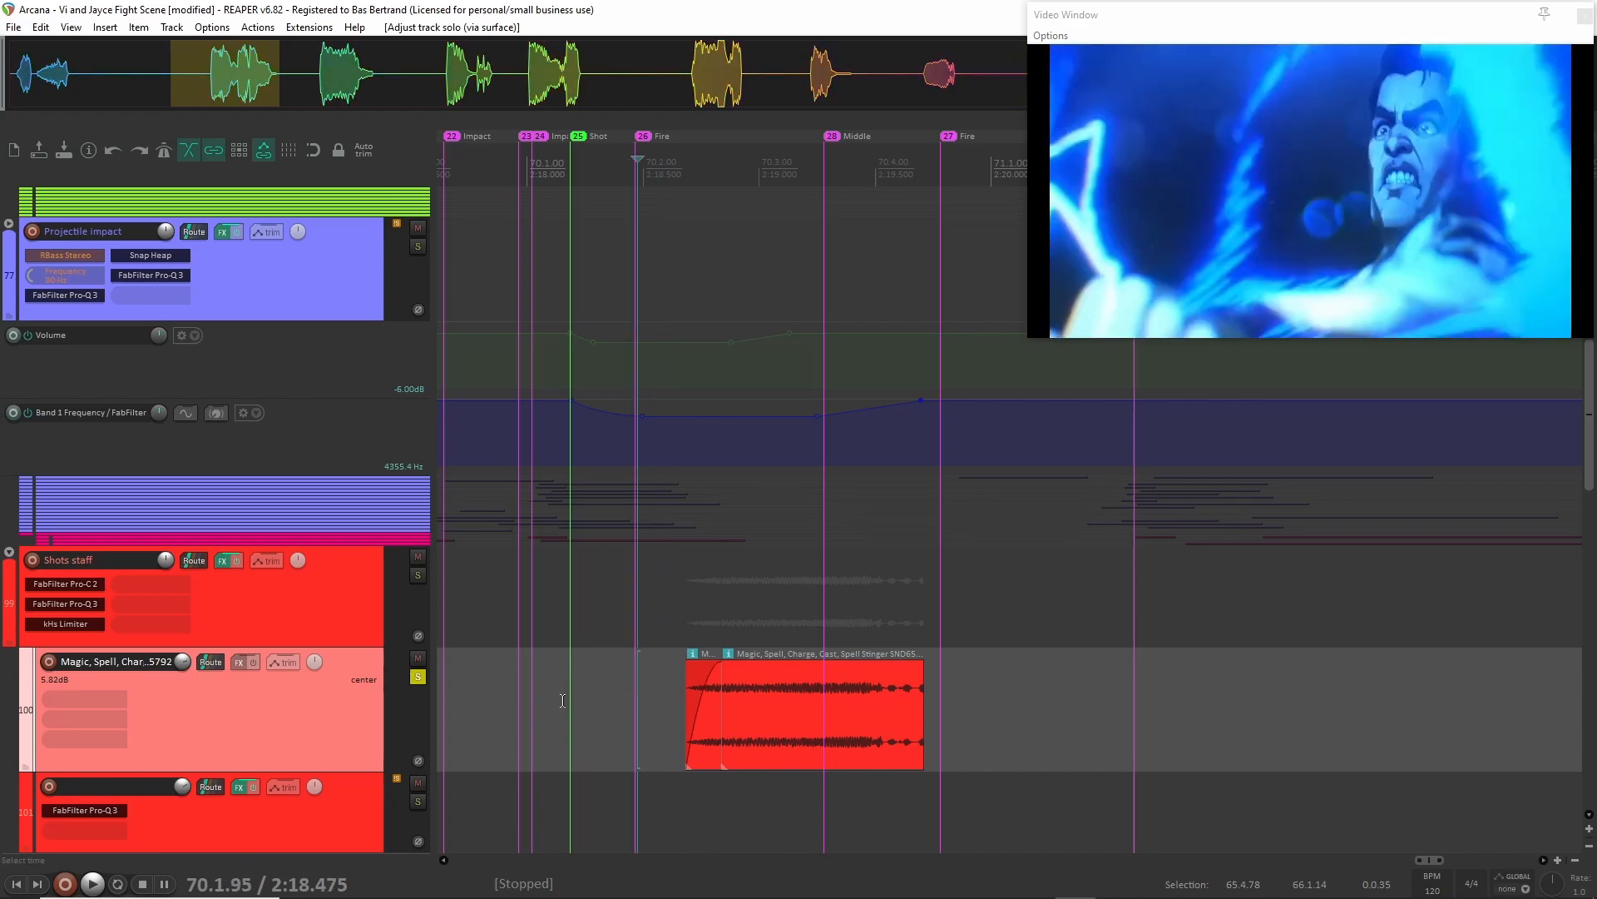
click(611, 698)
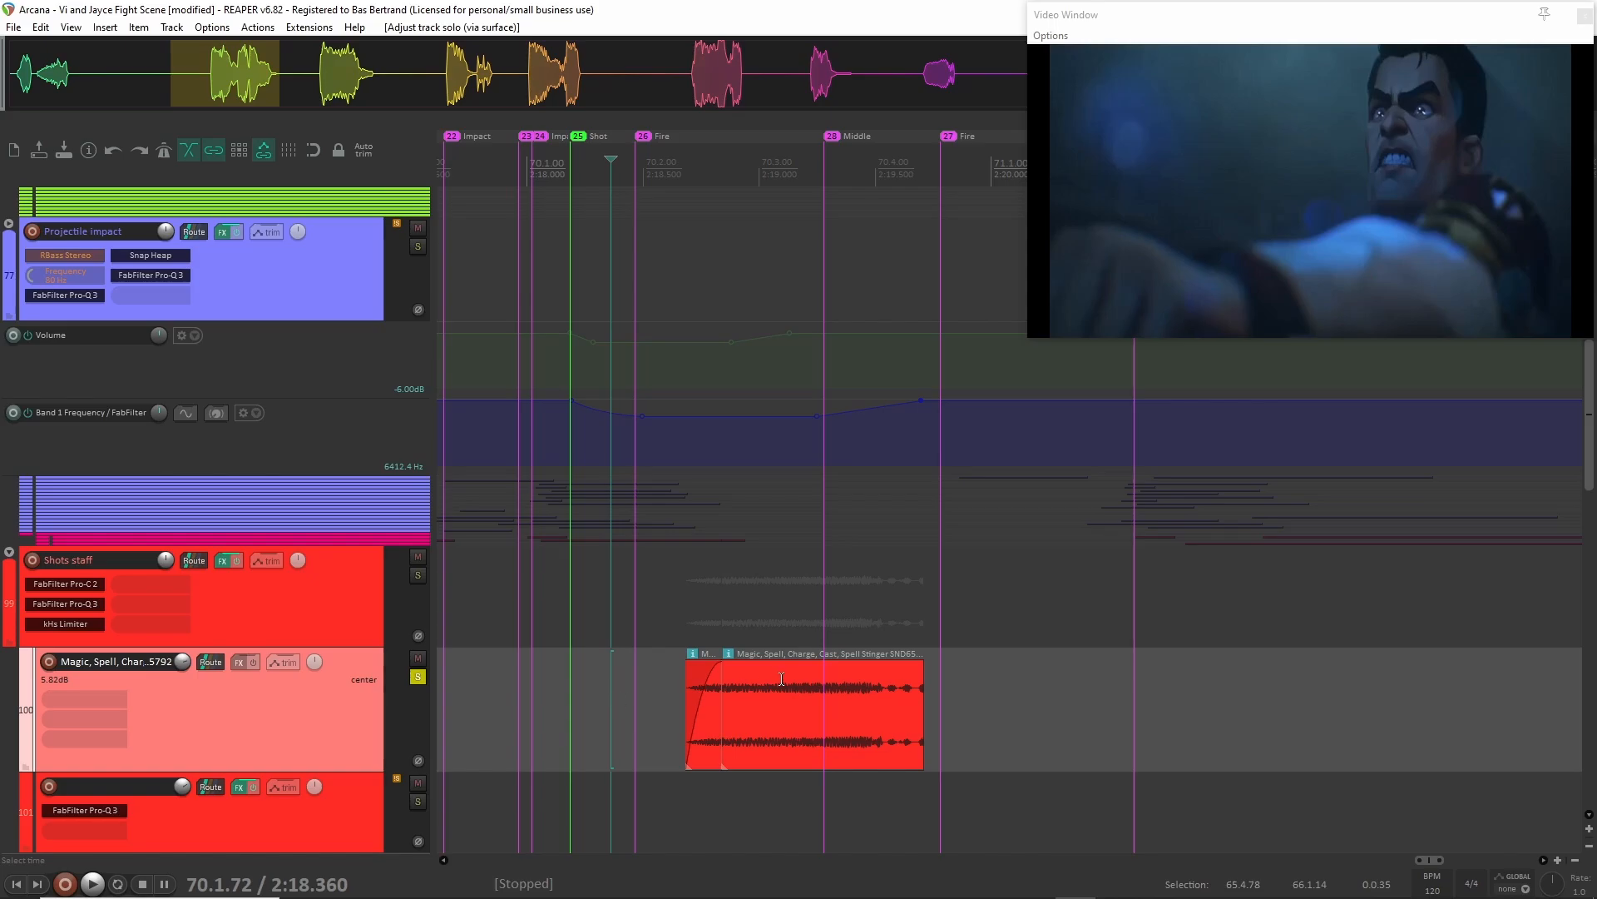
key(space)
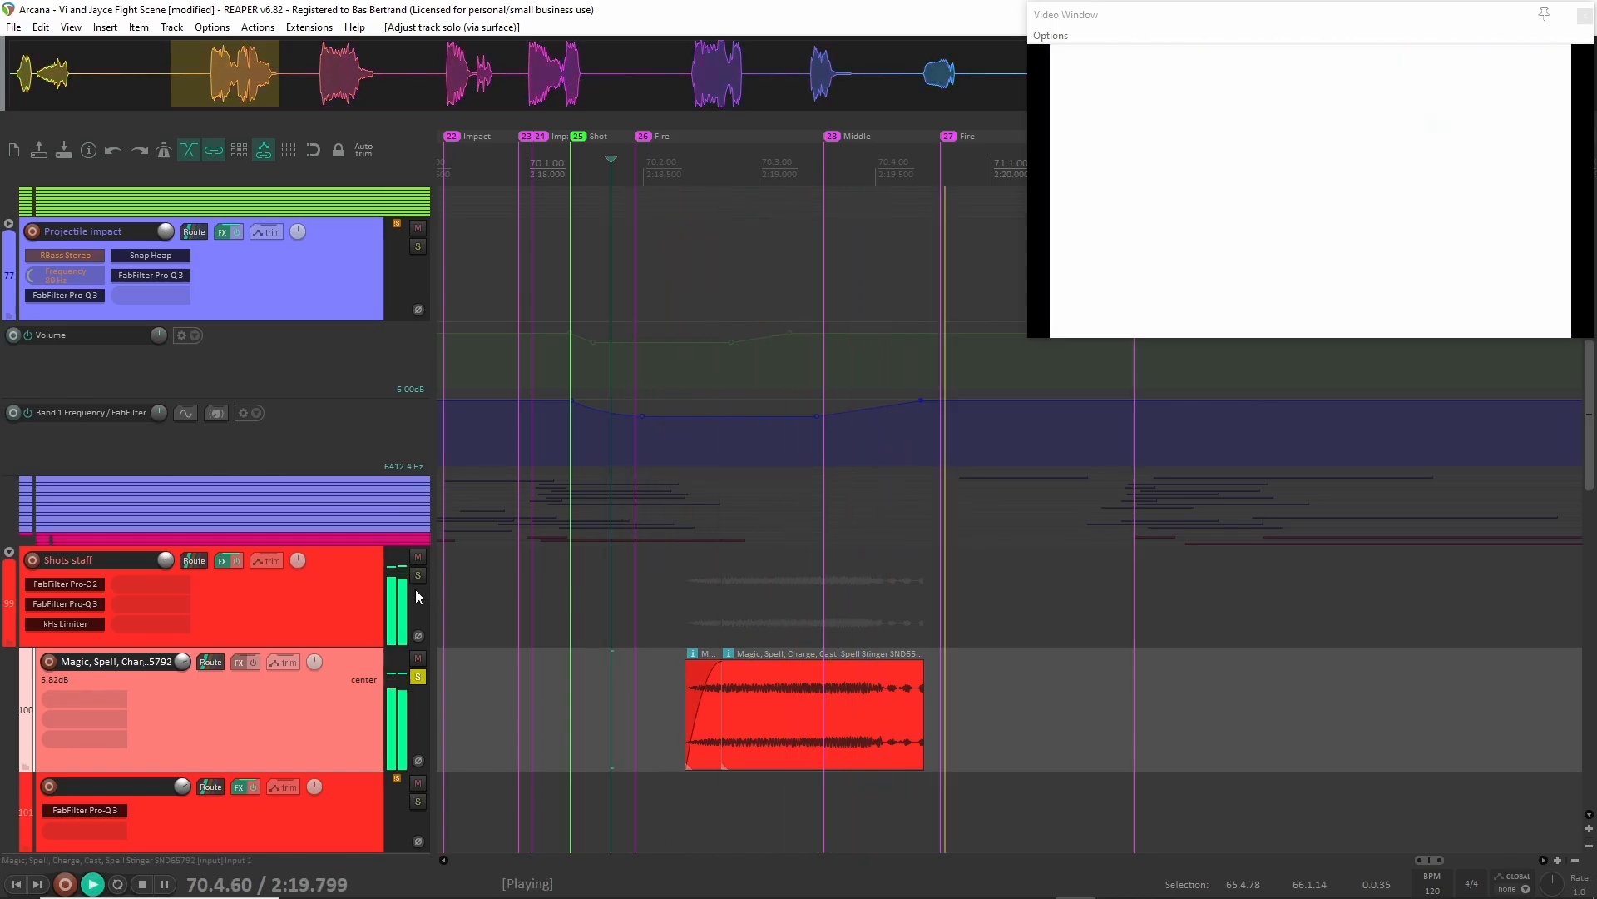
key(space)
Play the full mix from 2:18.062, just before the marker 25 shot, past the marker 29 impact.
scroll(618, 639, down, 2)
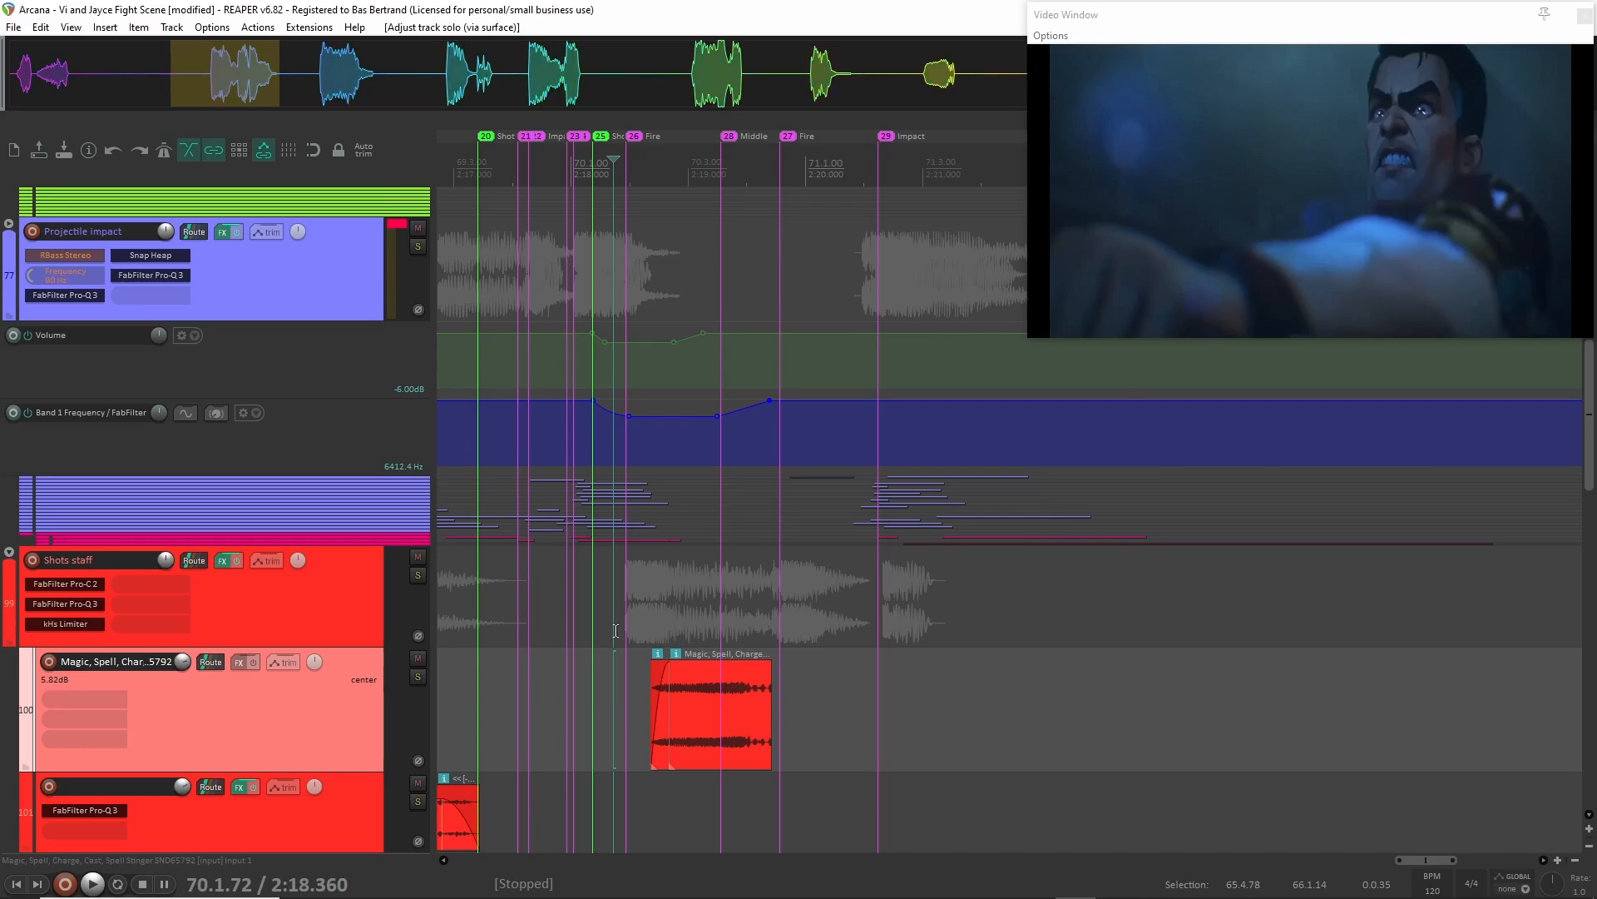
click(577, 642)
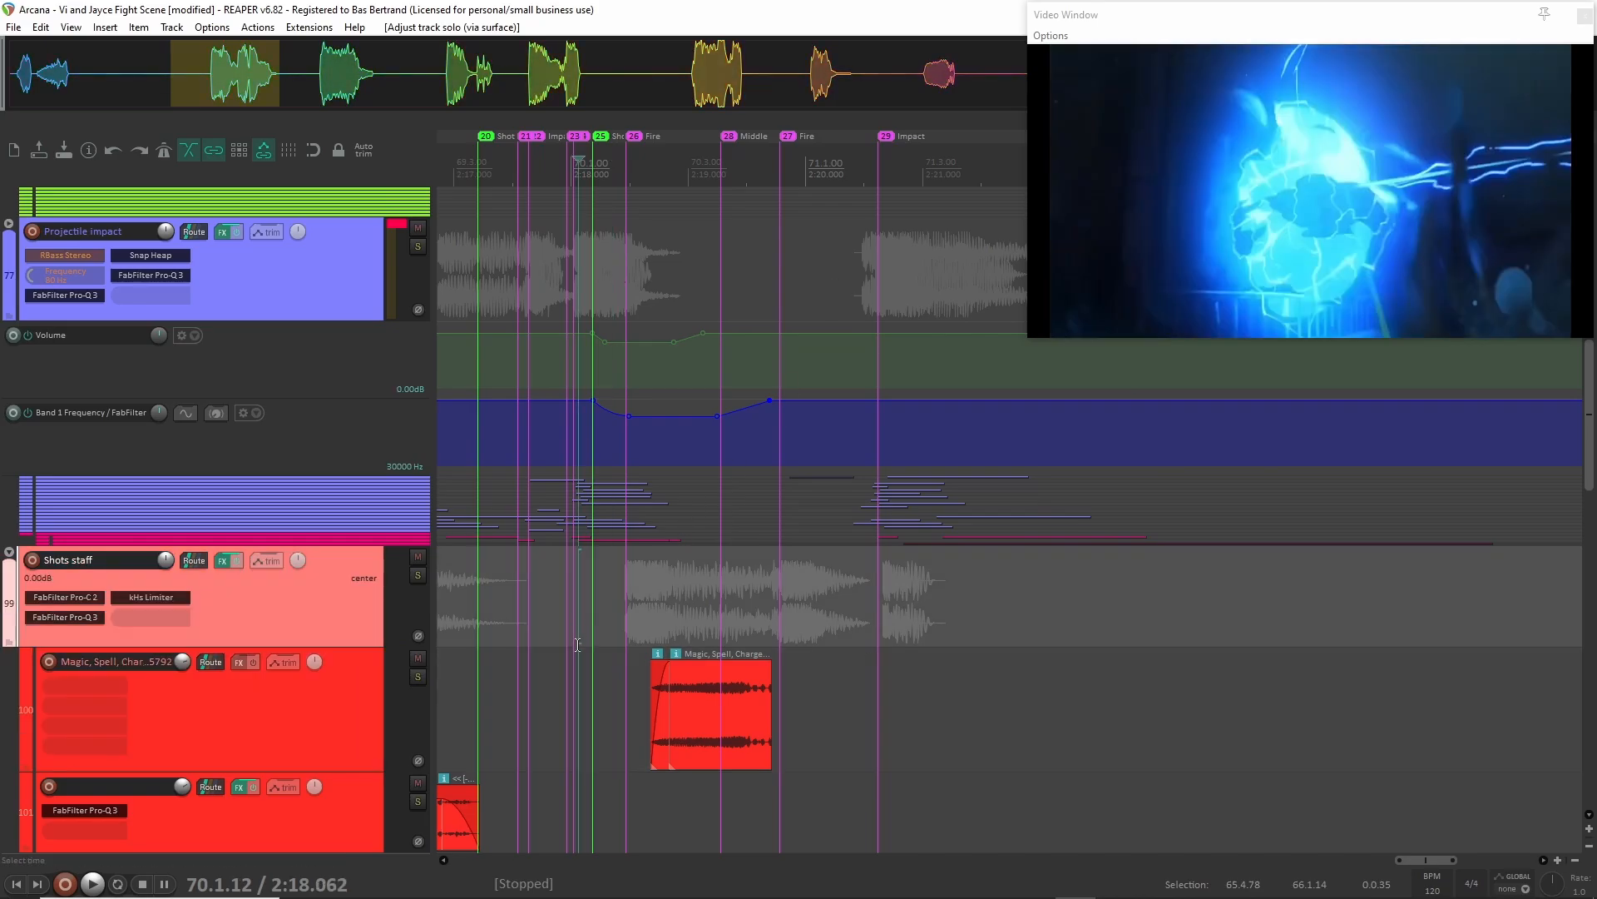
key(space)
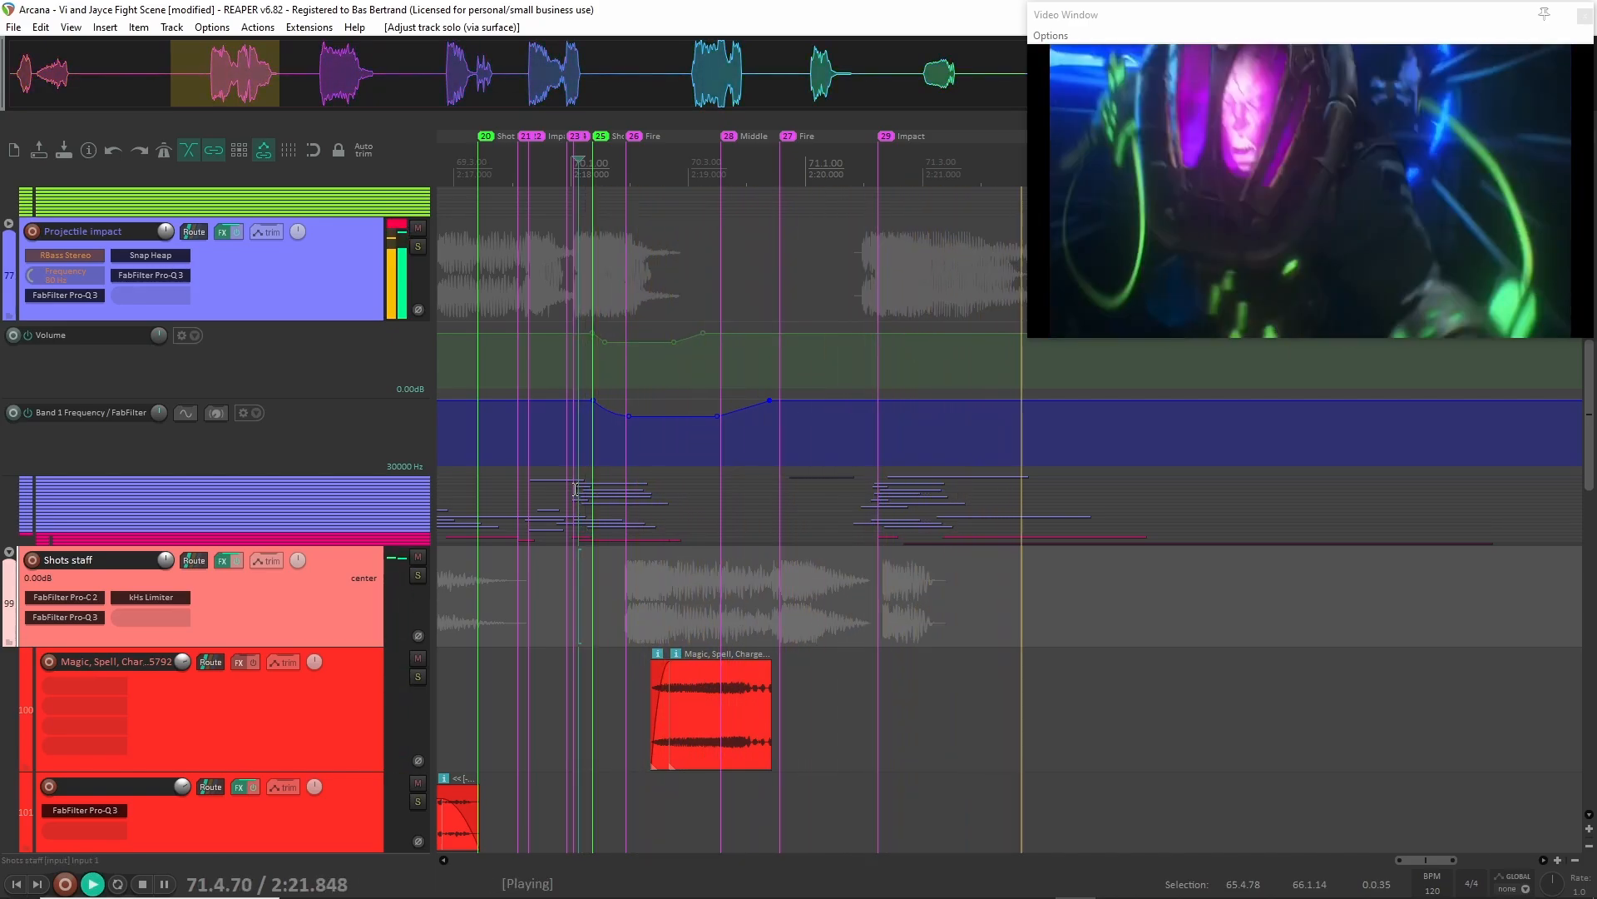
key(space)
Compact the Shots staff folder so its child tracks collapse.
key(minus)
key(minus)
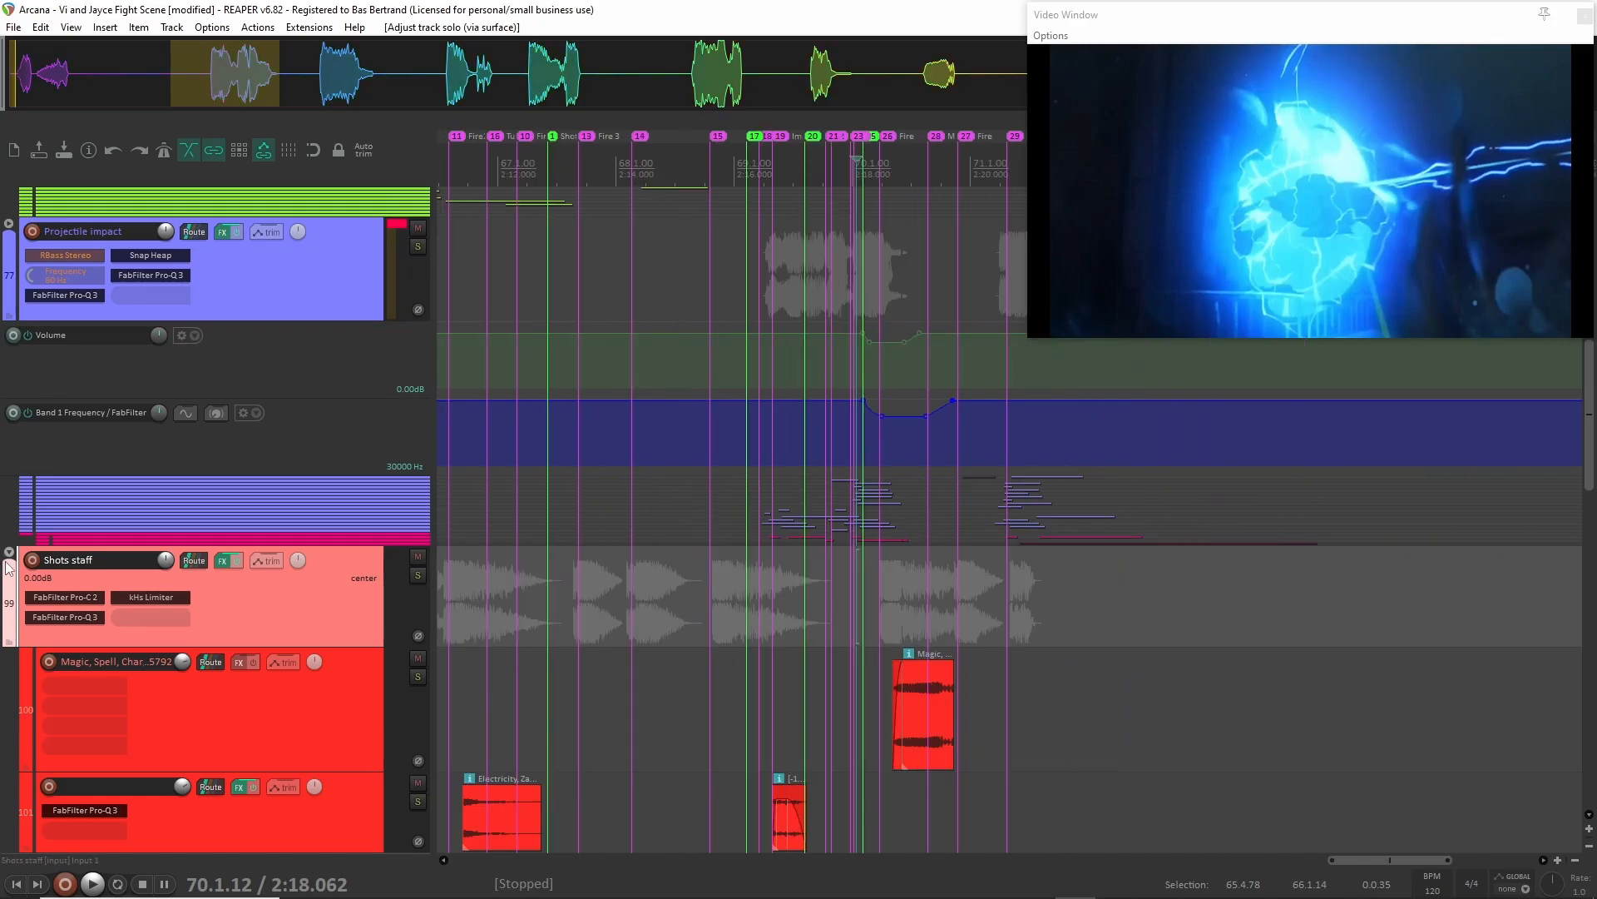
click(9, 553)
scroll(14, 297, up, 6)
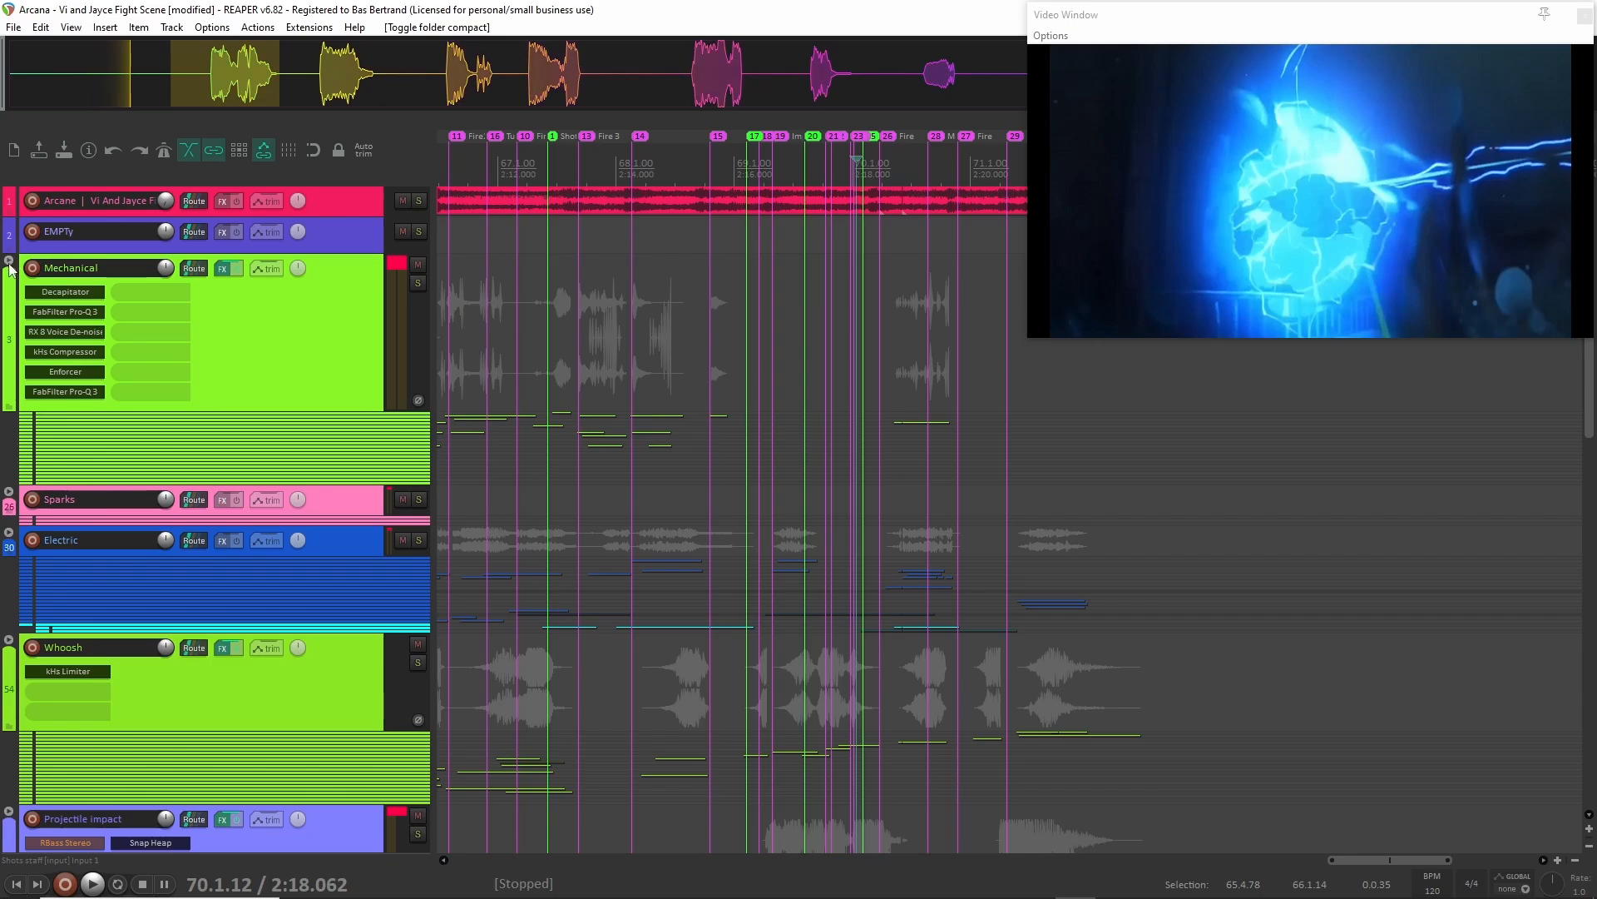
scroll(566, 391, left, 4)
scroll(590, 405, down, 3)
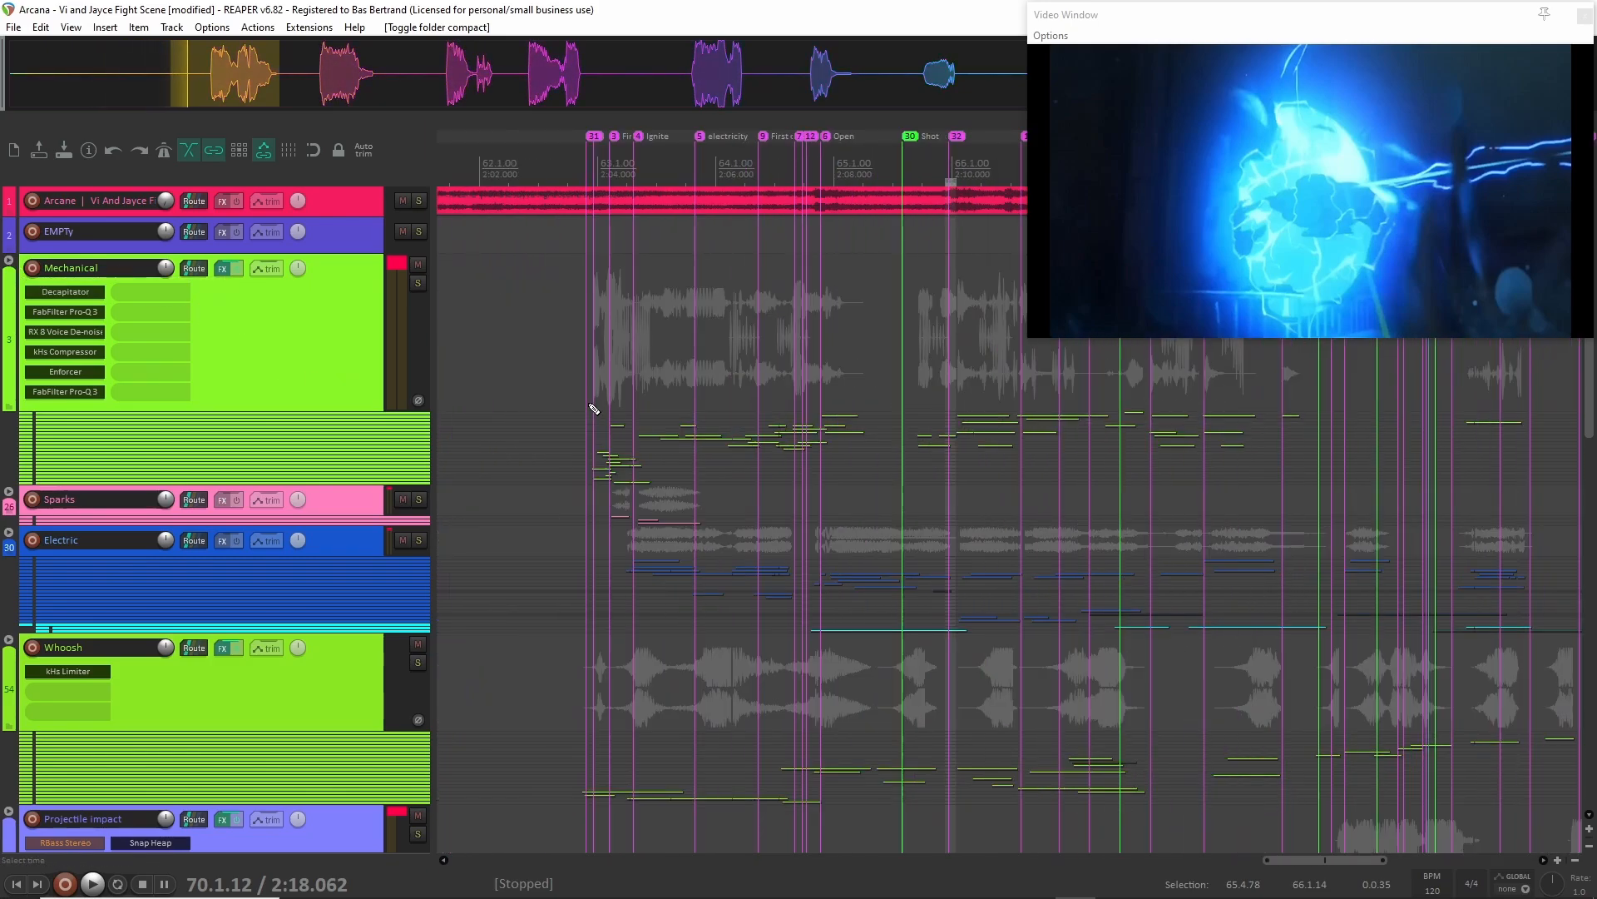